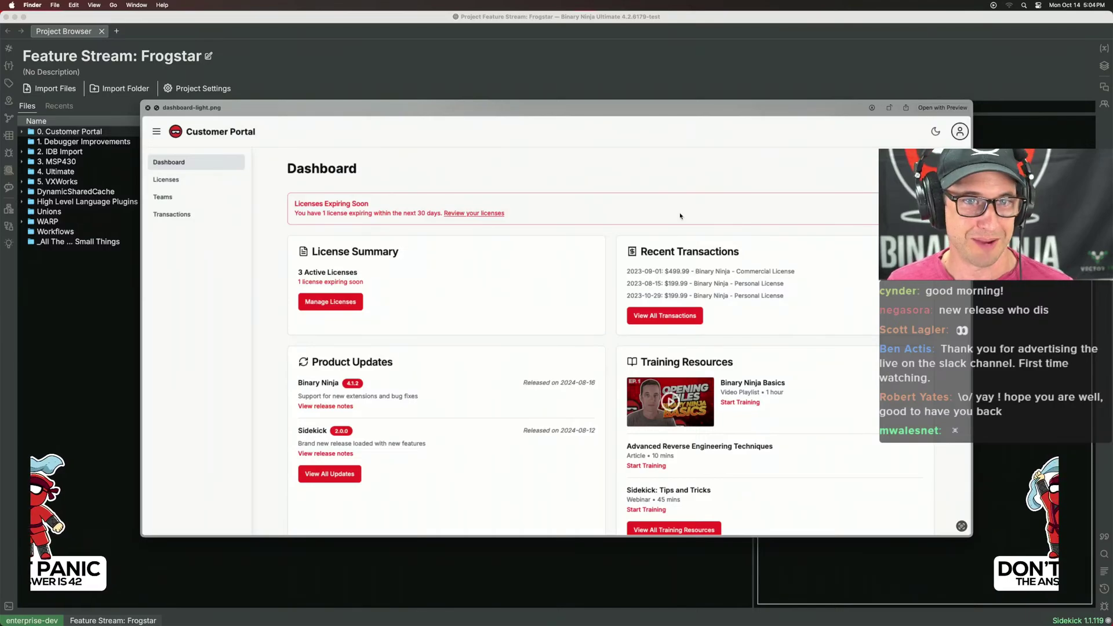
Dismiss the dashboard-light.png Quick Look preview to reveal the Frogstar project.
left_click(623, 51)
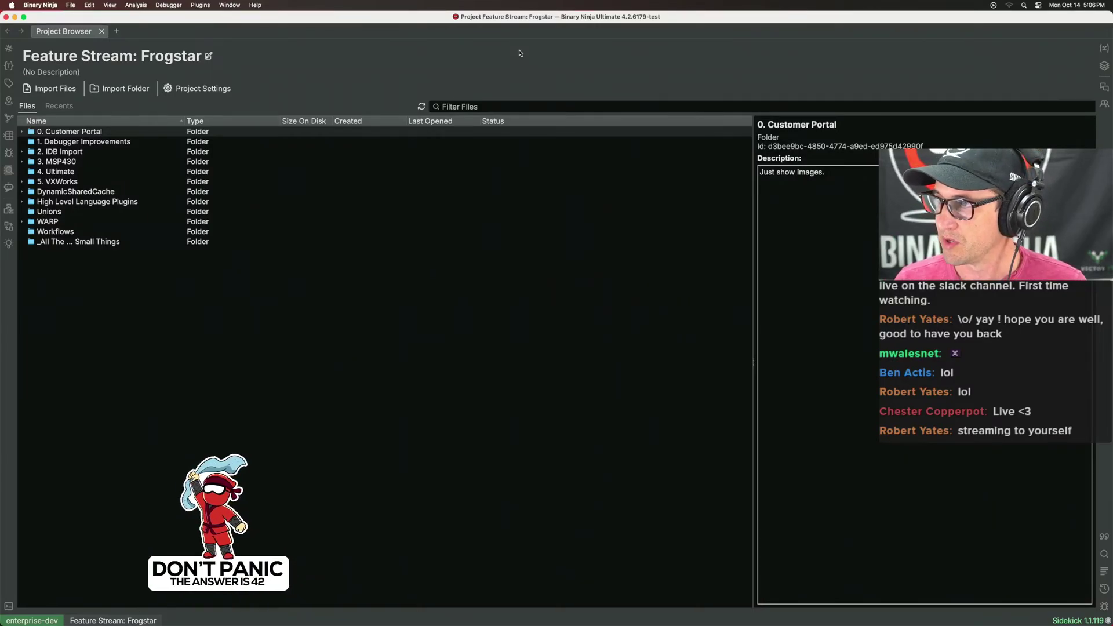
In a new Safari tab, go to GitHub's Vector35/binaryninja-api repository.
key("super+Tab")
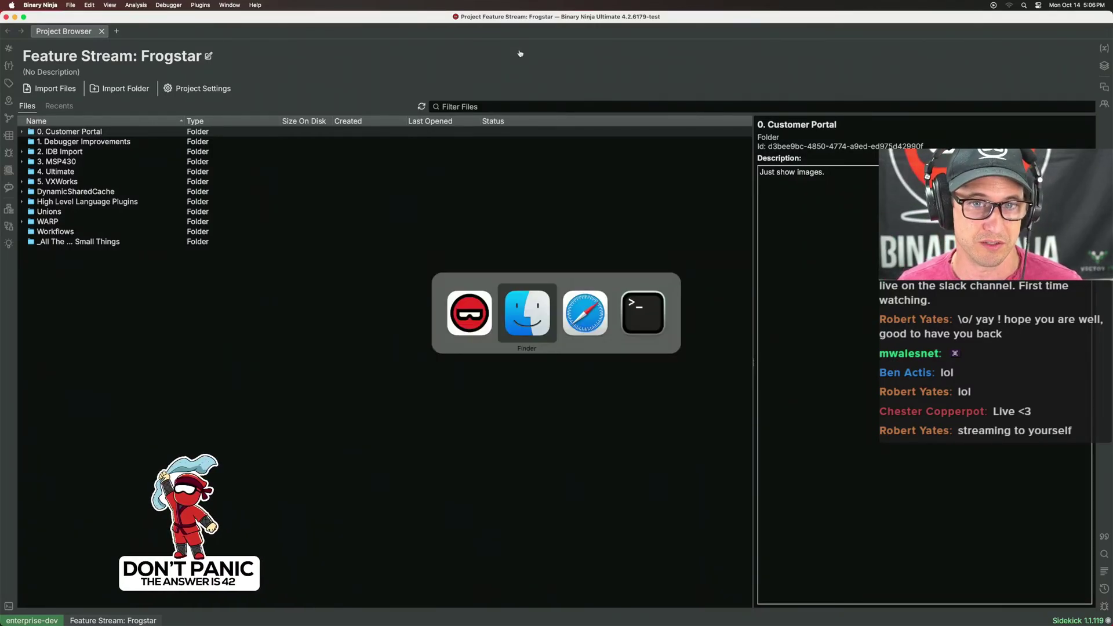
key("super+Tab")
key("super+t")
type("git")
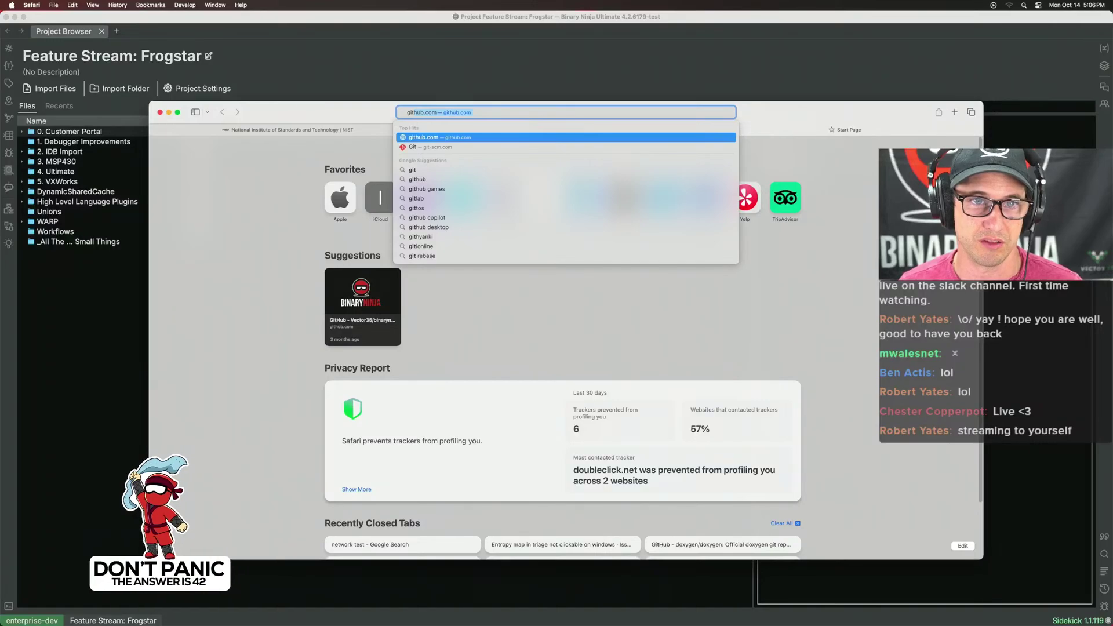
key("Return")
key("super+l")
key("Right")
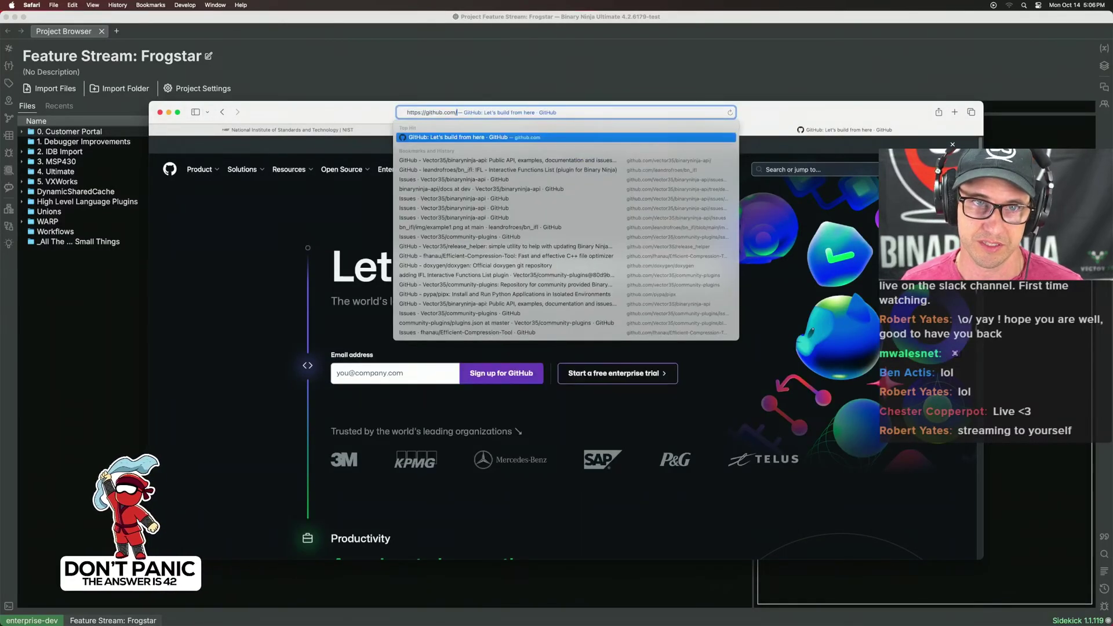
key("Return")
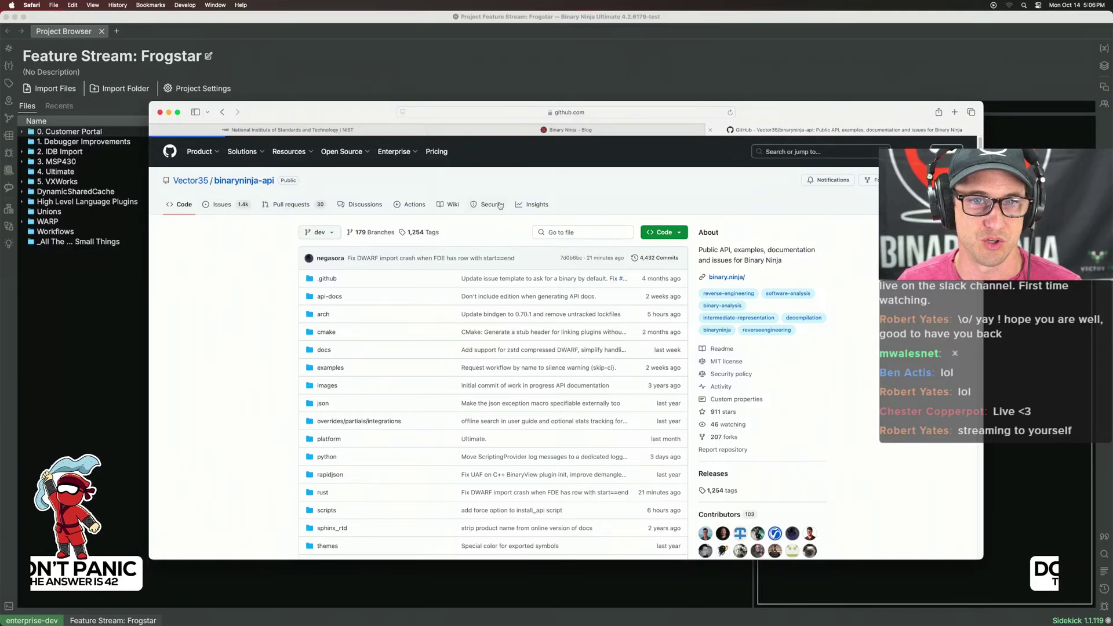
Open the repository's milestones and highlight the Frogstar and Gallifrey entries.
left_click(222, 205)
left_click(742, 232)
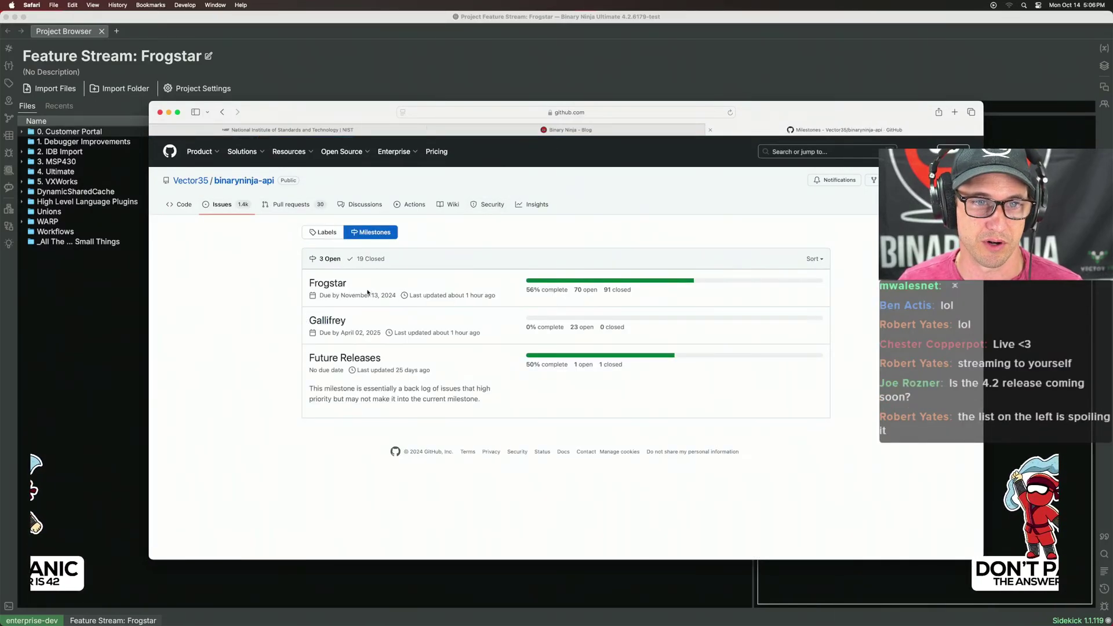
left_click_drag(498, 297, 313, 281)
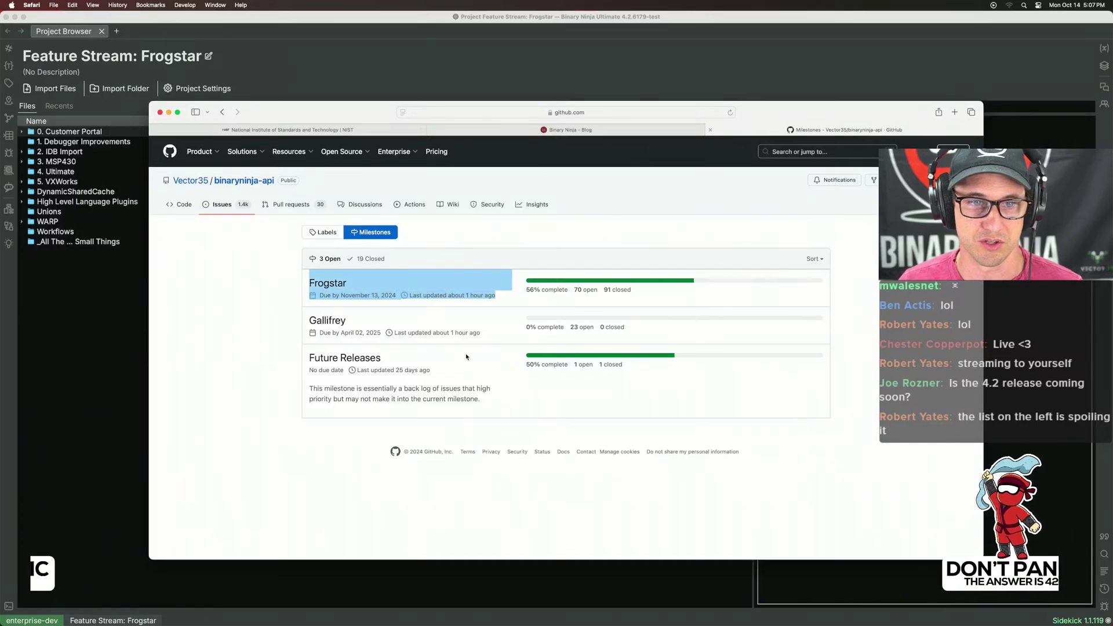
left_click_drag(493, 341, 254, 316)
left_click(489, 317)
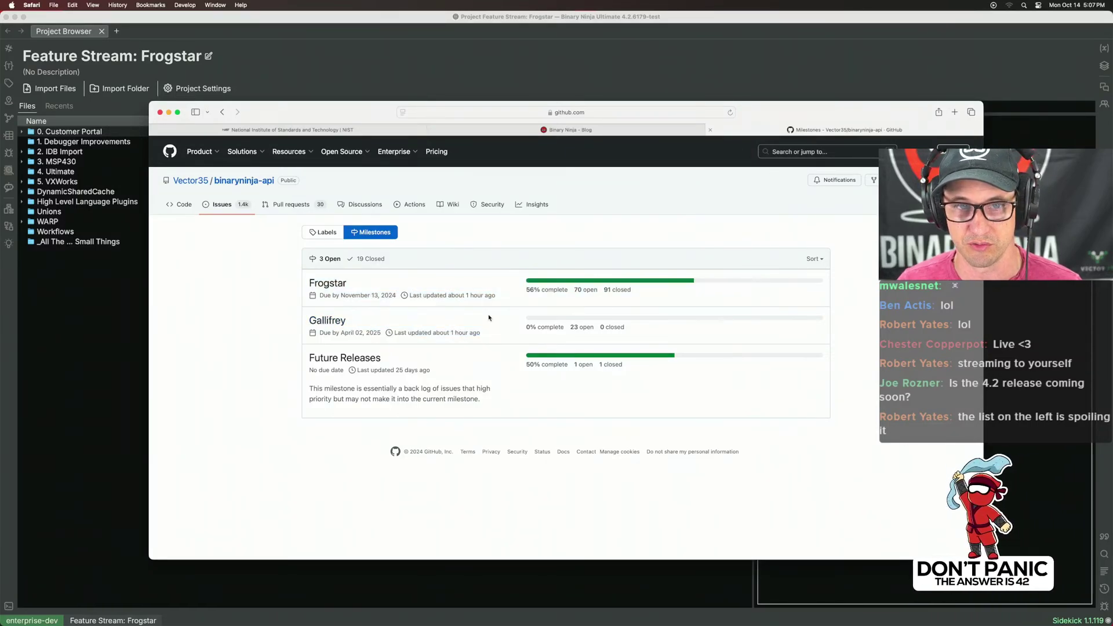
triple_click(468, 331)
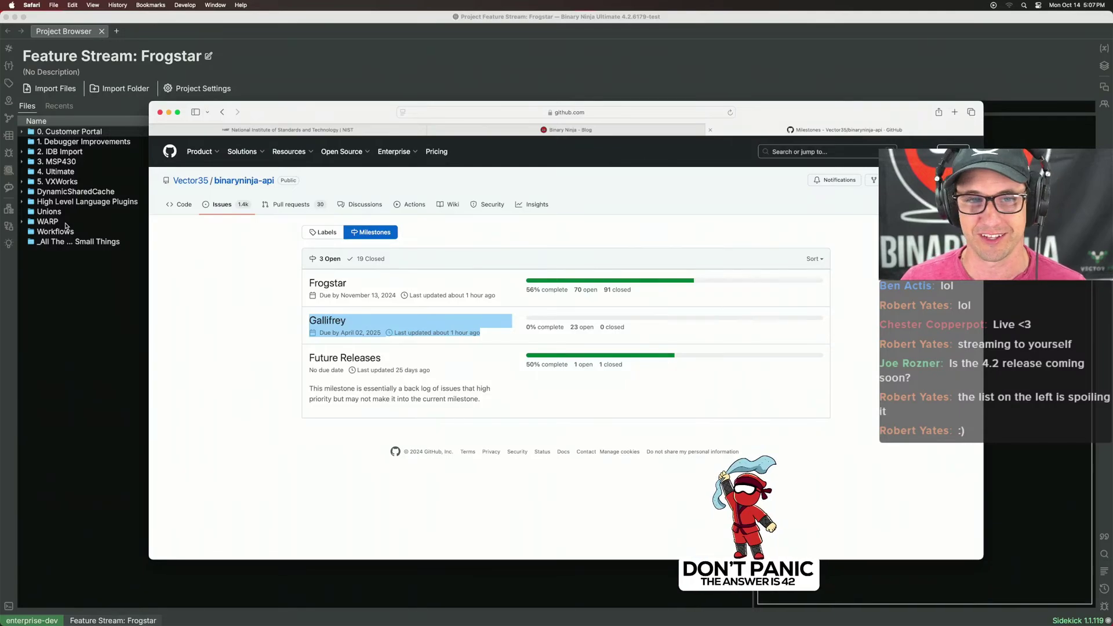
In Finder, close the image preview and select Binary Ninja 4.2 - OMT in Applications.
key("super+Tab")
left_click(593, 315)
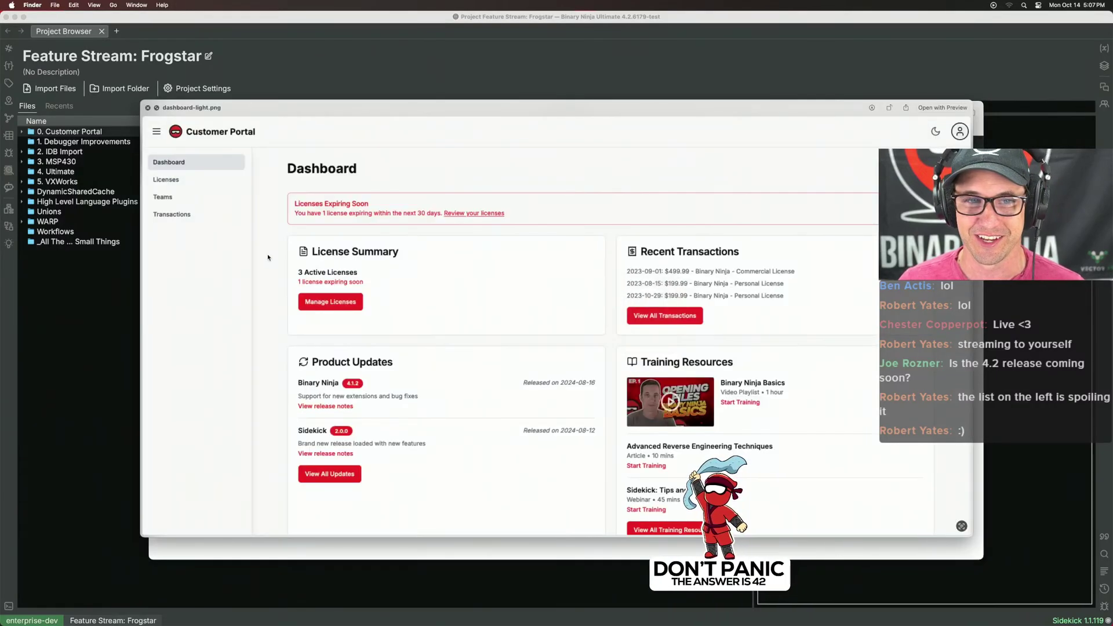
key("space")
left_click(374, 246)
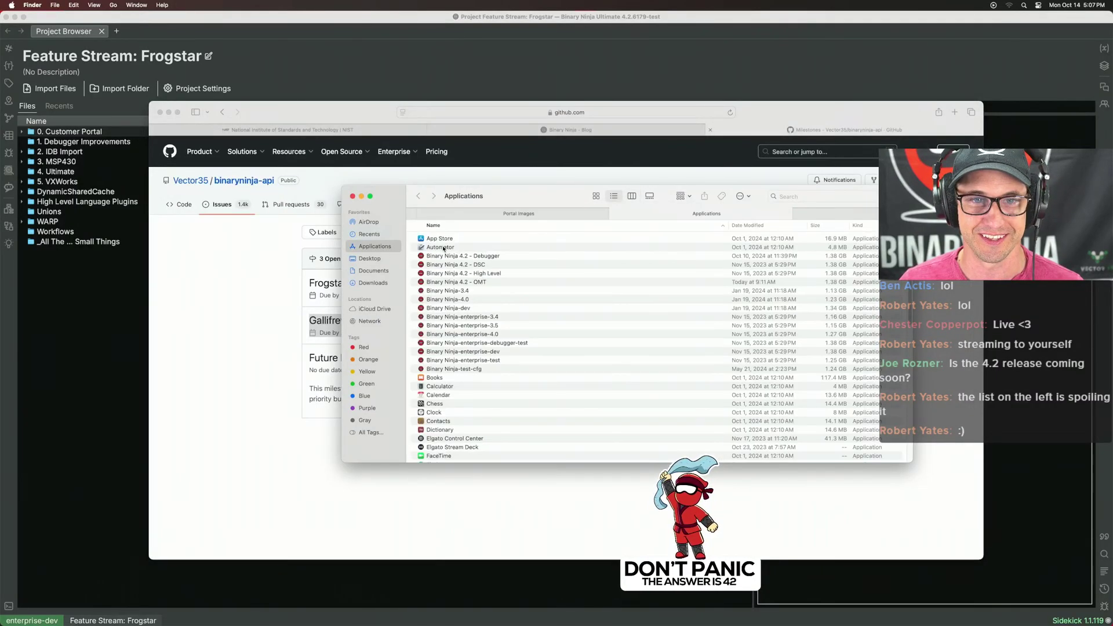
left_click(494, 282)
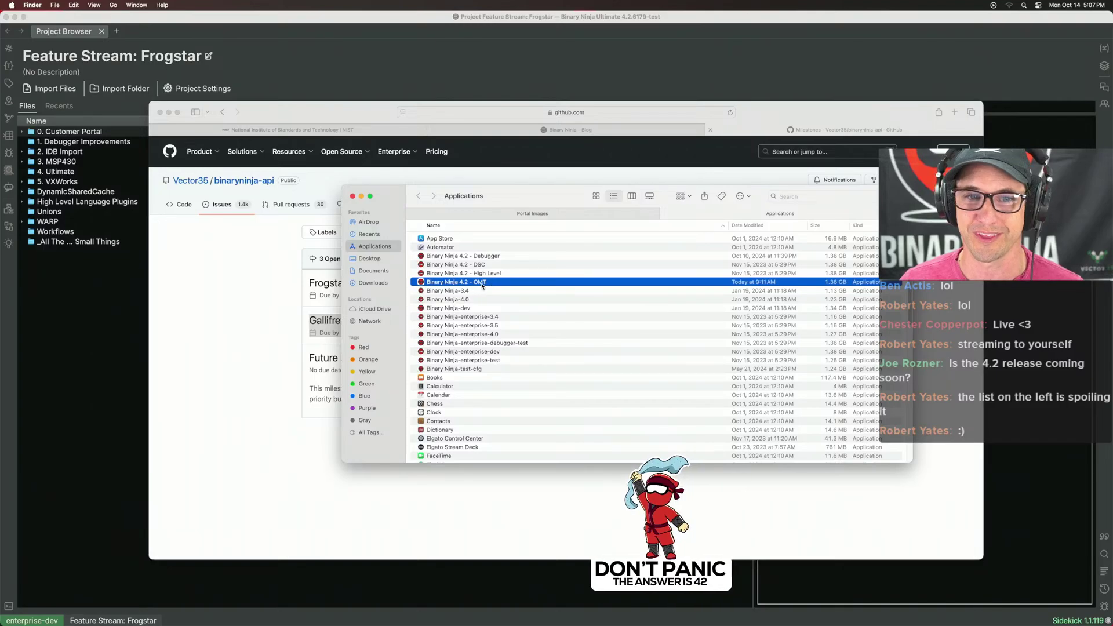
Return to Portal Images, move the window up-left, and preview confirm-upgrade.png.
left_click(532, 213)
left_click_drag(524, 204, 201, 101)
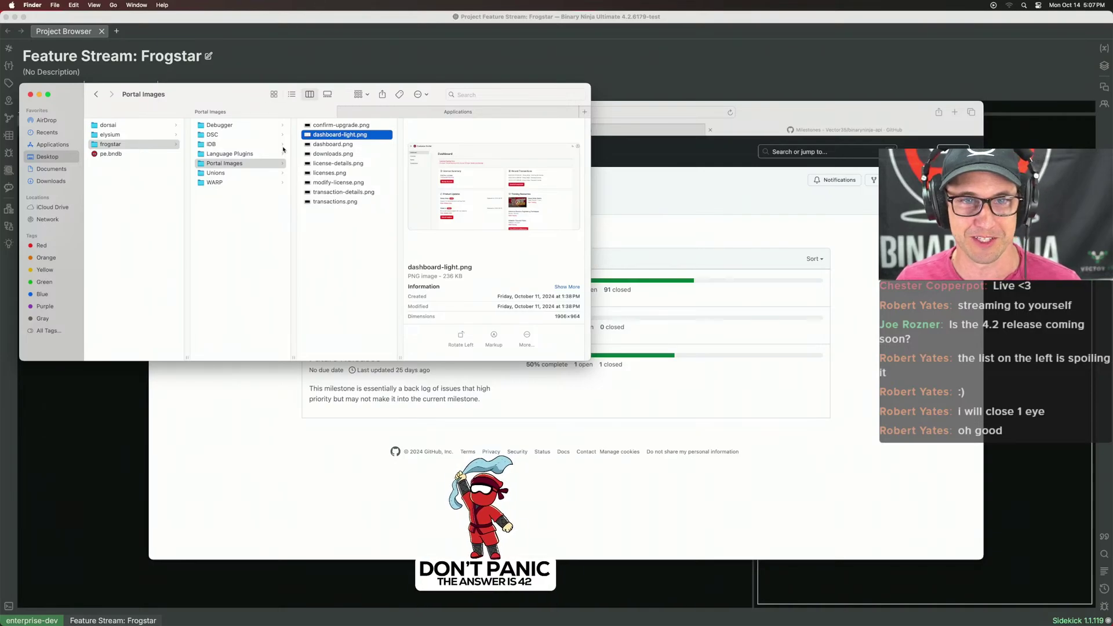
left_click(342, 127)
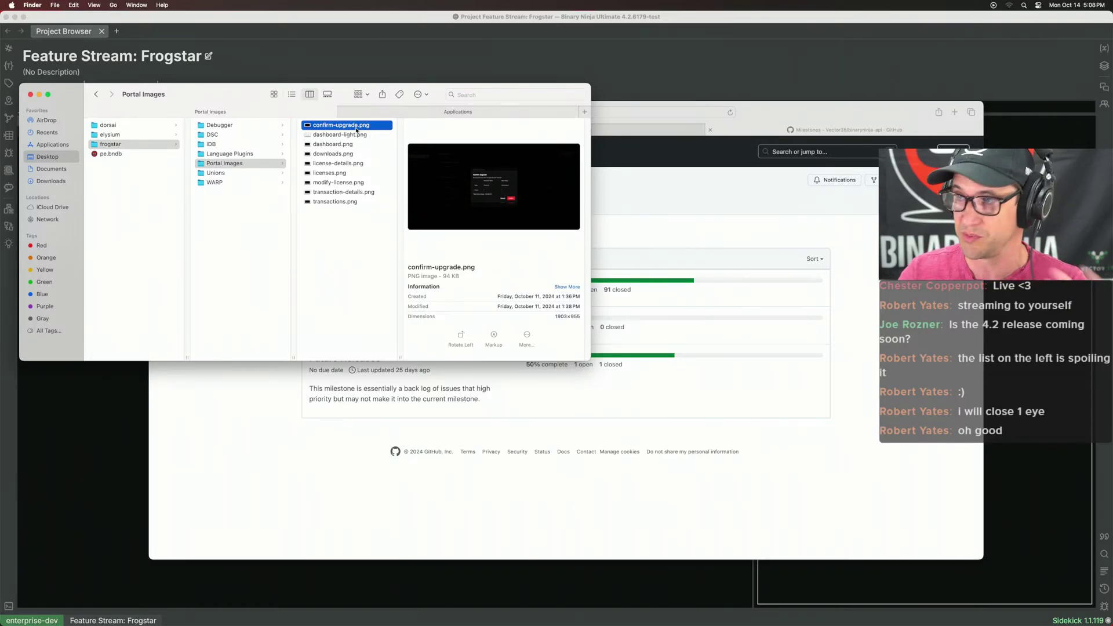
key("space")
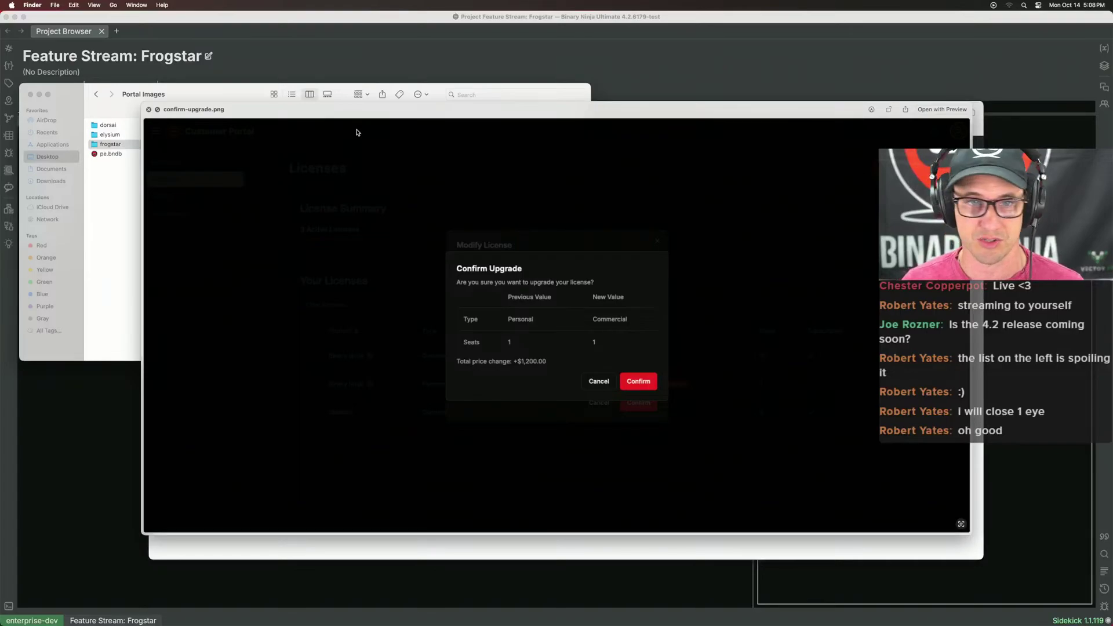
Step through the portal screenshots from dashboard-light.png to license-details.png.
key("Down")
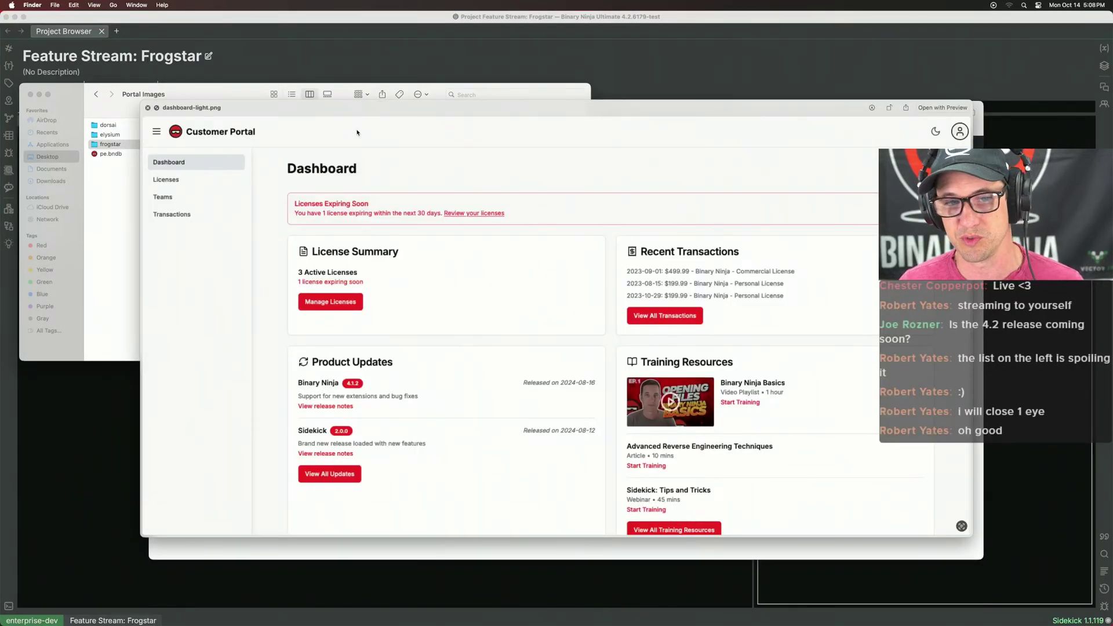
key("Down")
key("Down")
key("Down")
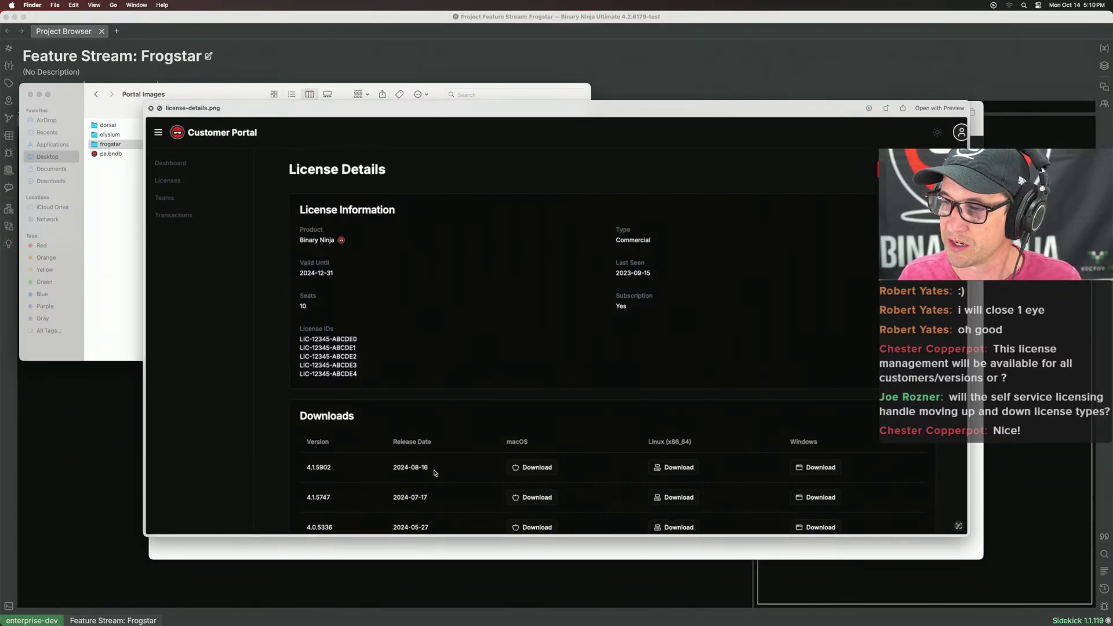
Preview licenses.png, modify-license.png, transaction-details.png and transactions.png in turn.
key("Down")
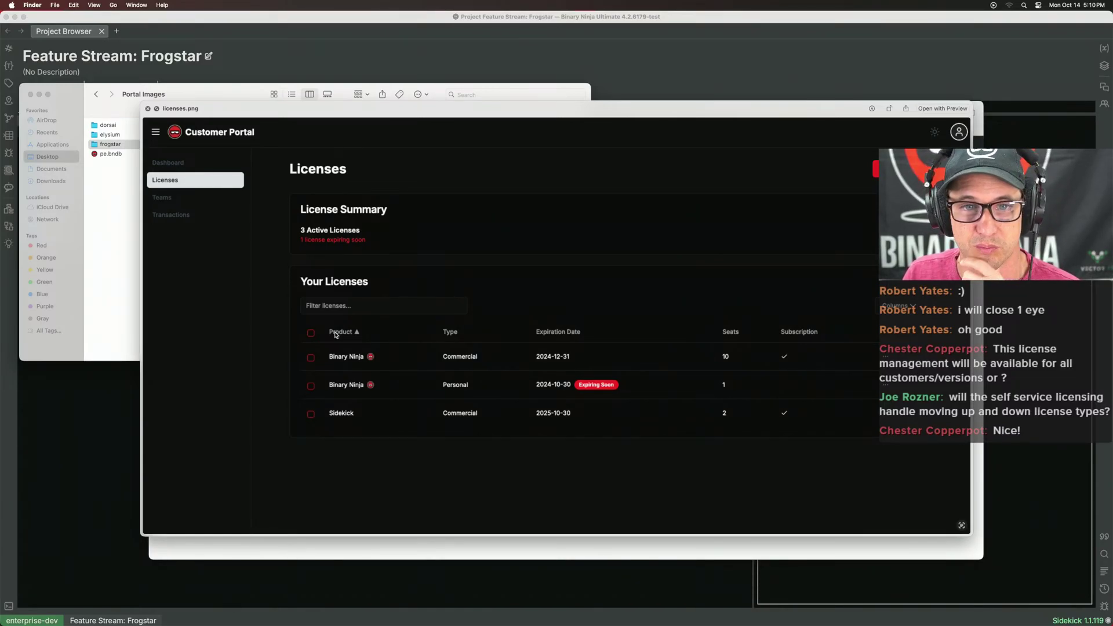
key("Down")
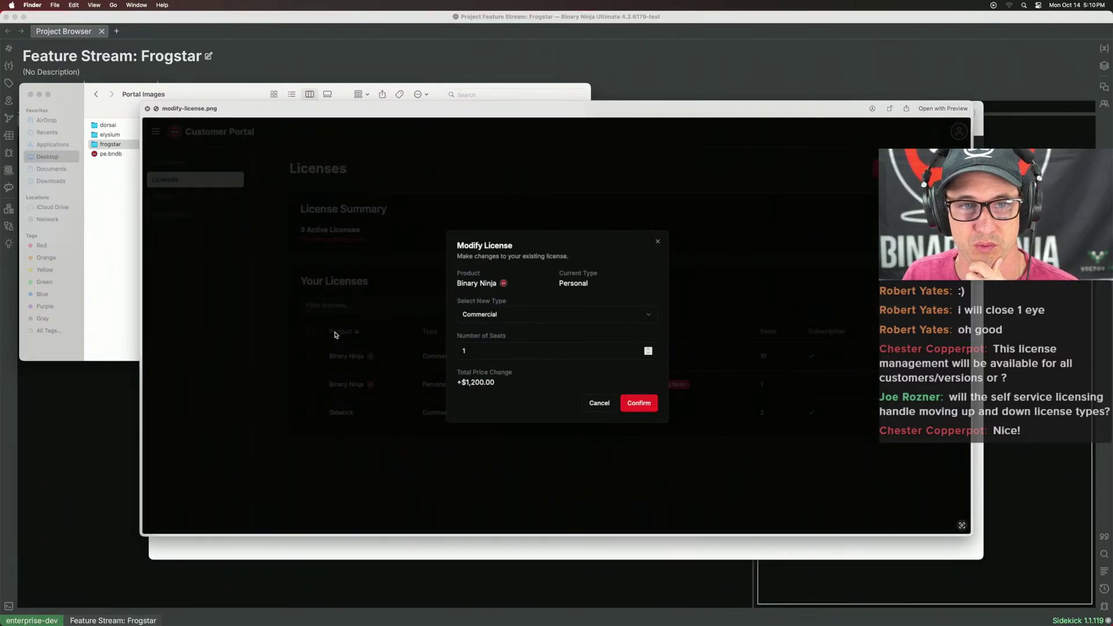
key("Down")
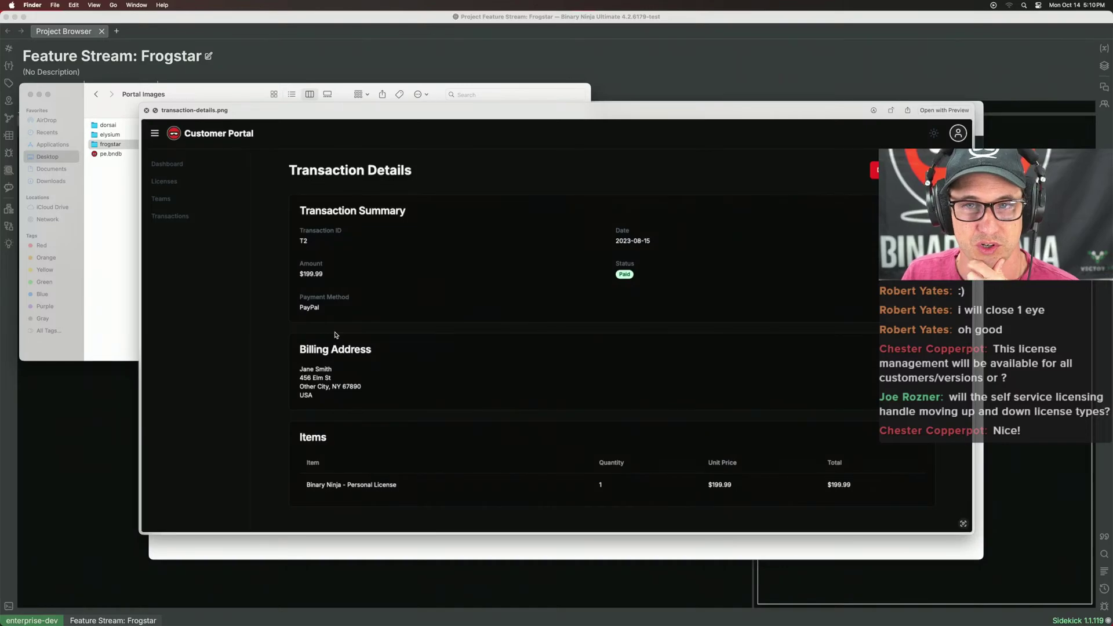
key("Down")
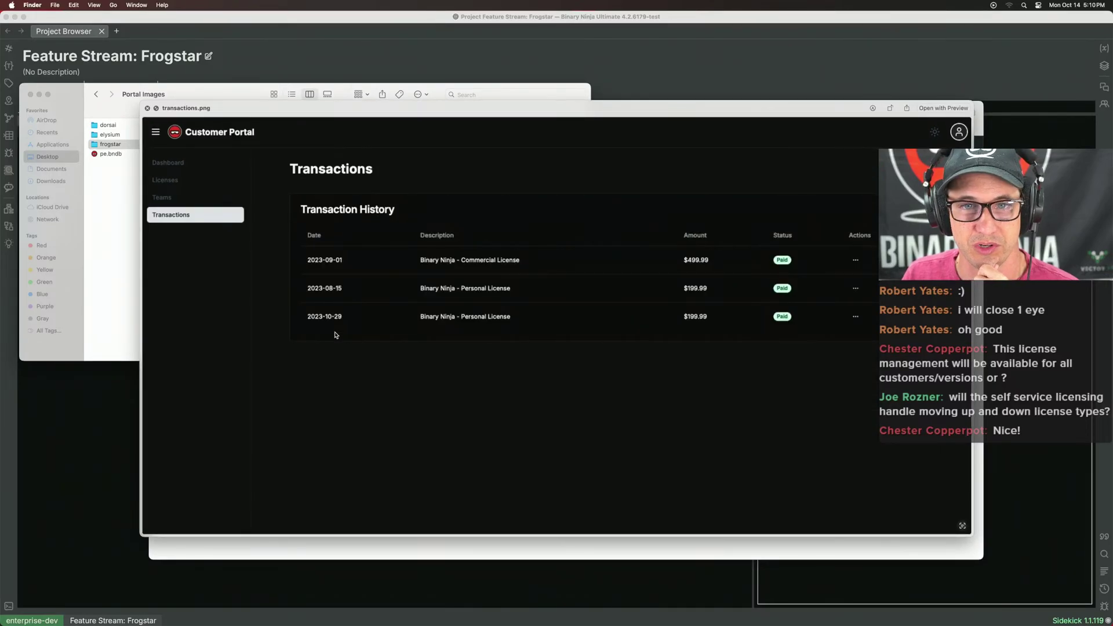
Step back through licenses.png and downloads.png, then close the preview on dashboard.png.
key("space")
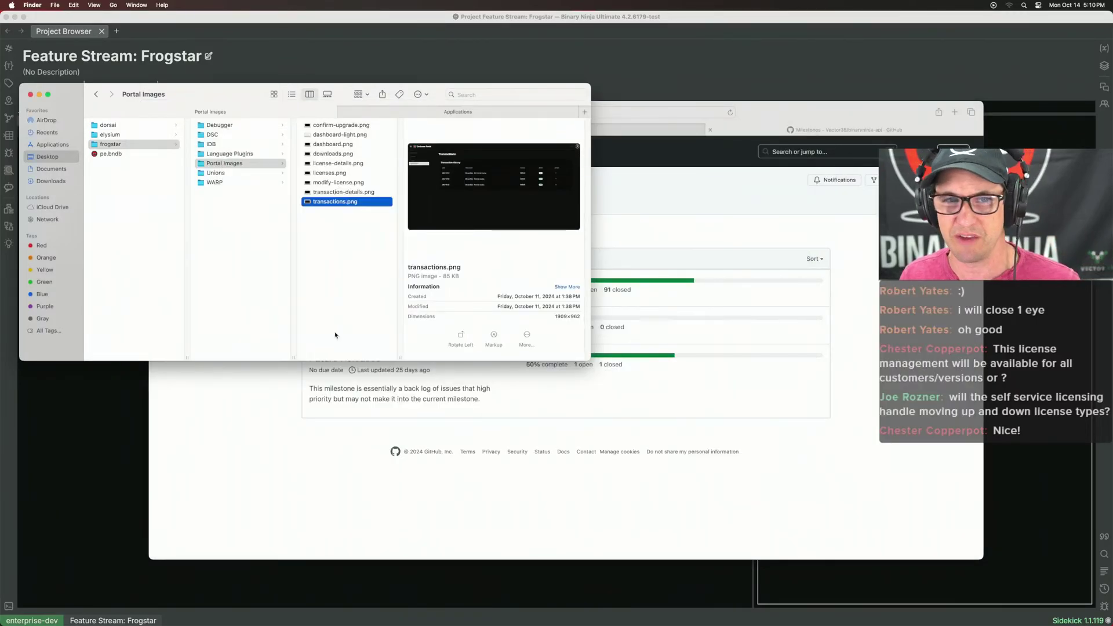
key("space")
key("Up")
key("Up")
key("Up")
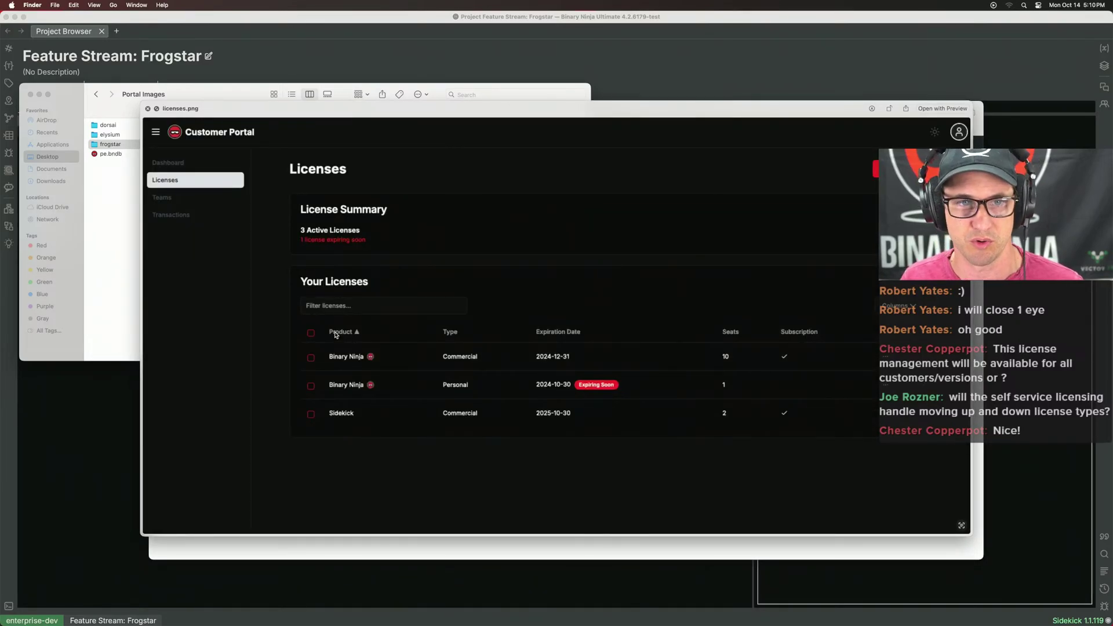
key("Up")
key("Up")
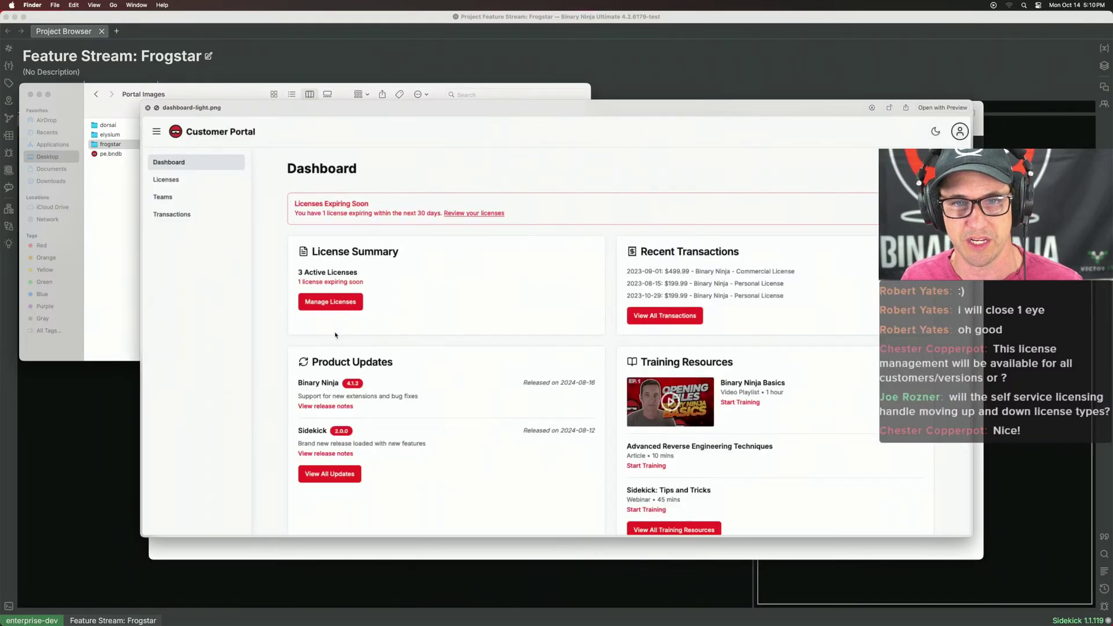
key("space")
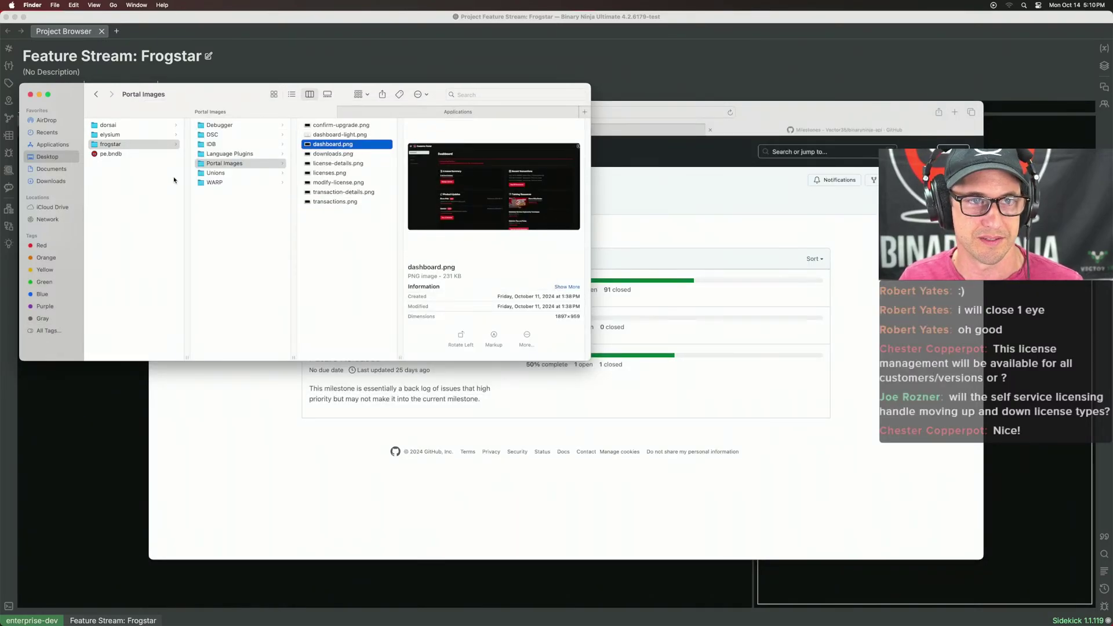
Close helloworld discarding changes and stopping the debugger, then ignore the crash report.
left_click(80, 485)
left_click(87, 144)
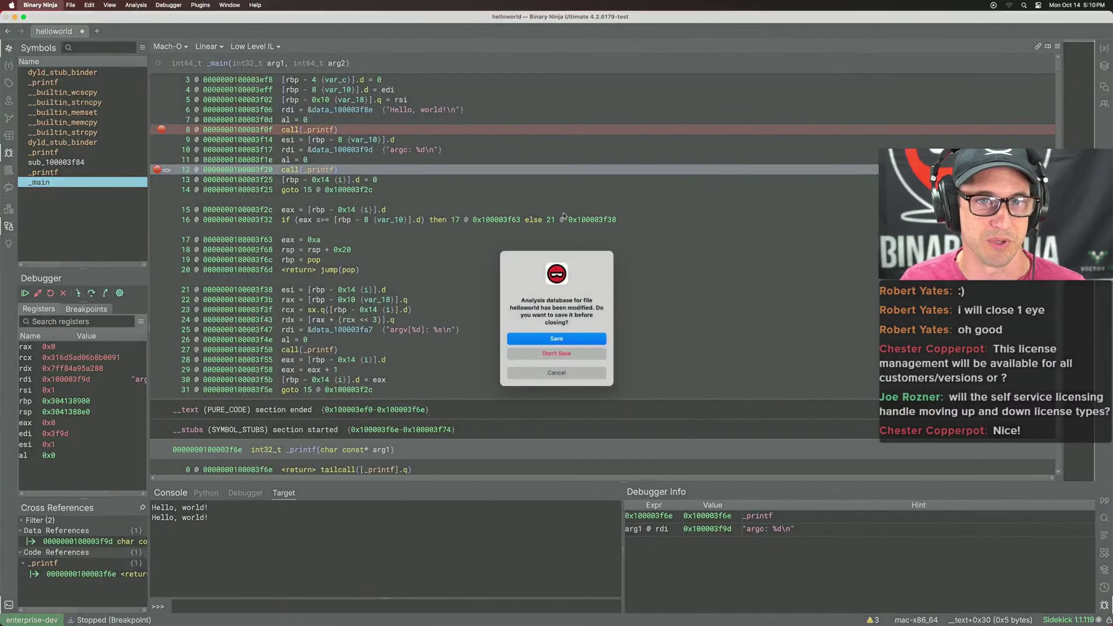
left_click(564, 353)
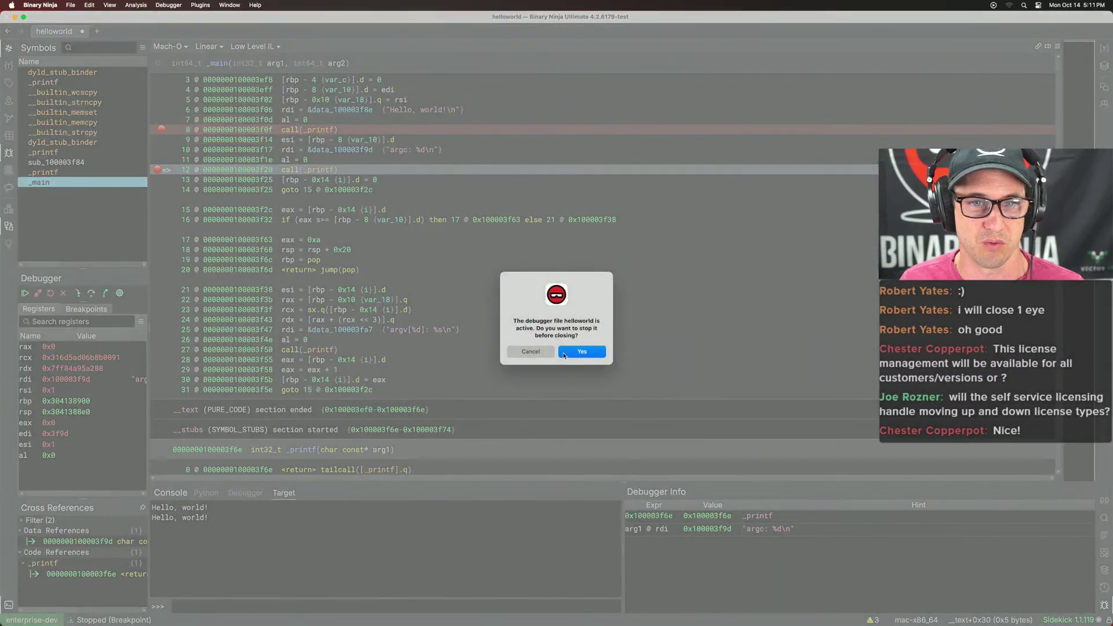
left_click(573, 352)
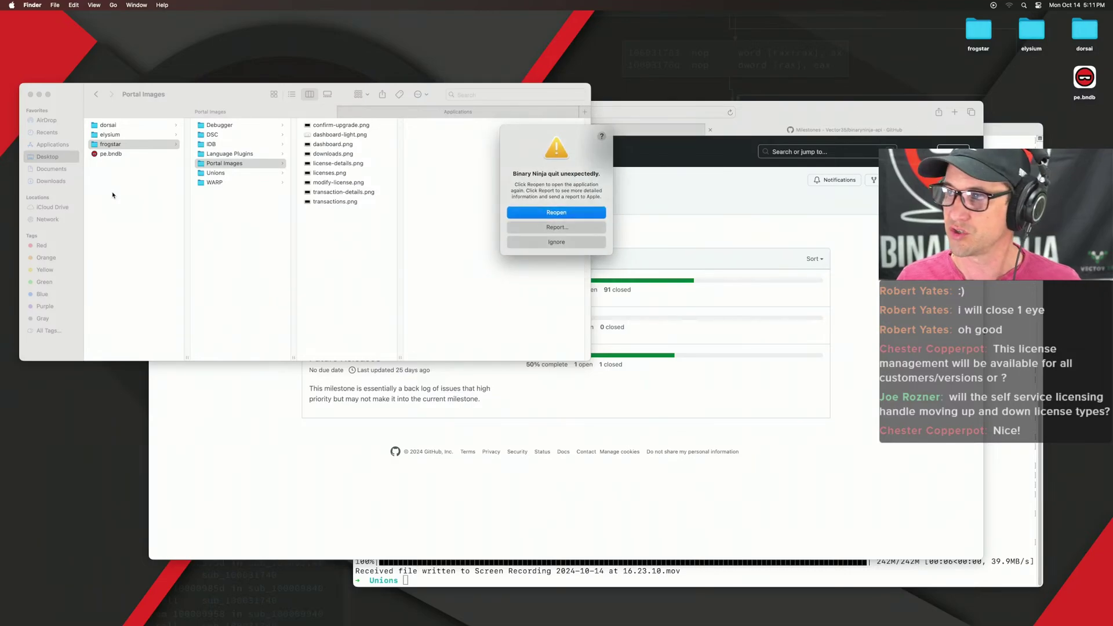
left_click(552, 241)
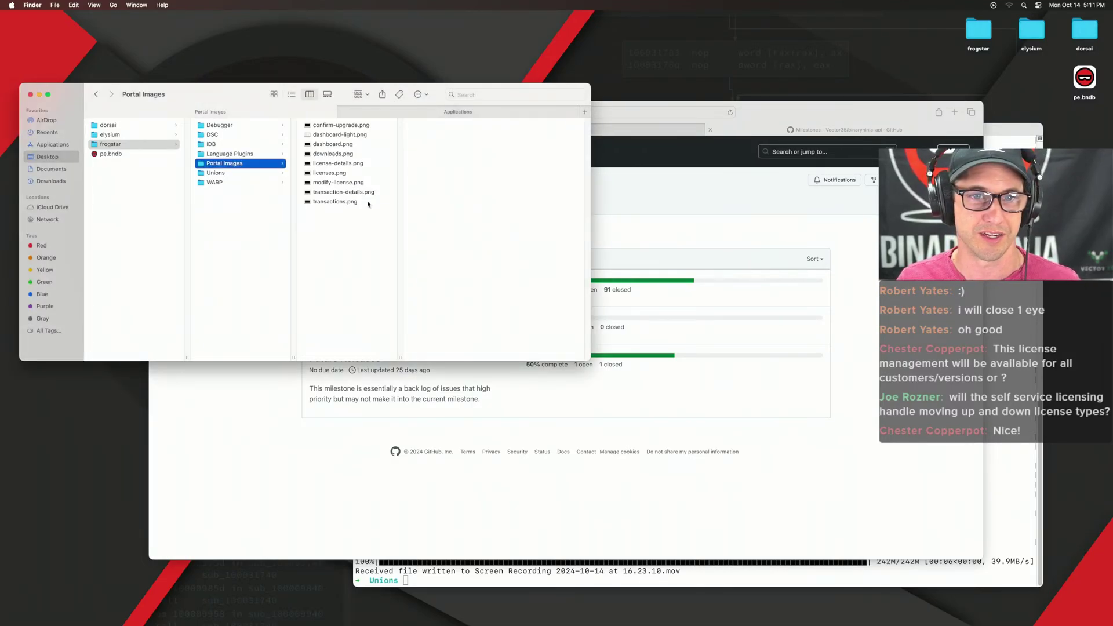
Launch Binary Ninja 4.2 - Debugger from Finder's Applications folder.
left_click(58, 145)
left_click(171, 155)
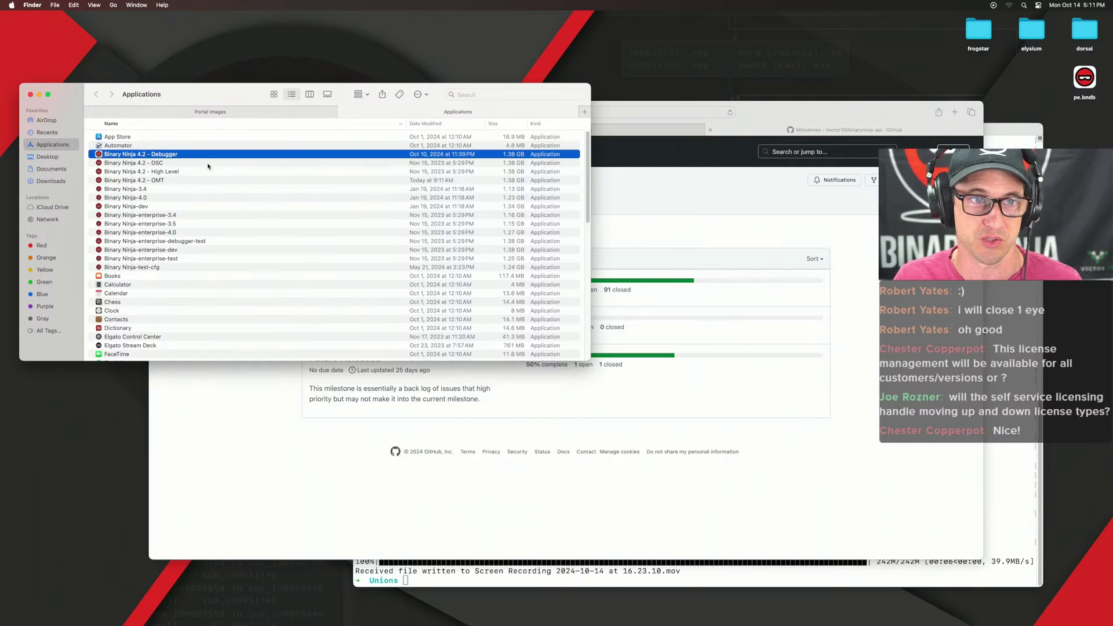
double_click(202, 160)
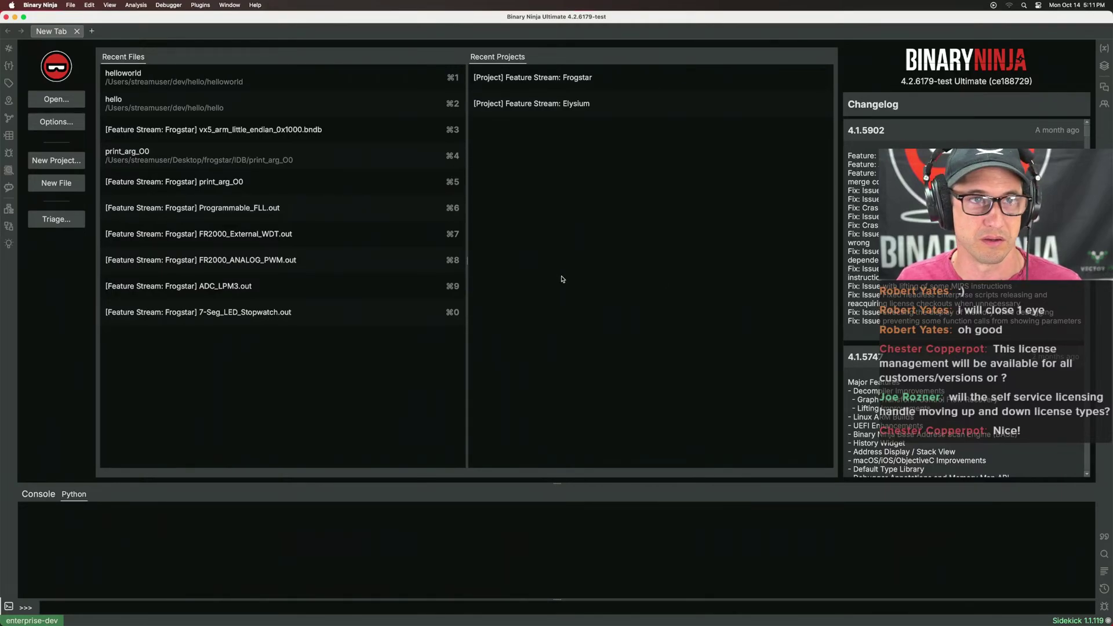
Open helloworld and set the debug adapter's command line arguments to '1 2 3 4 5'.
left_click(233, 86)
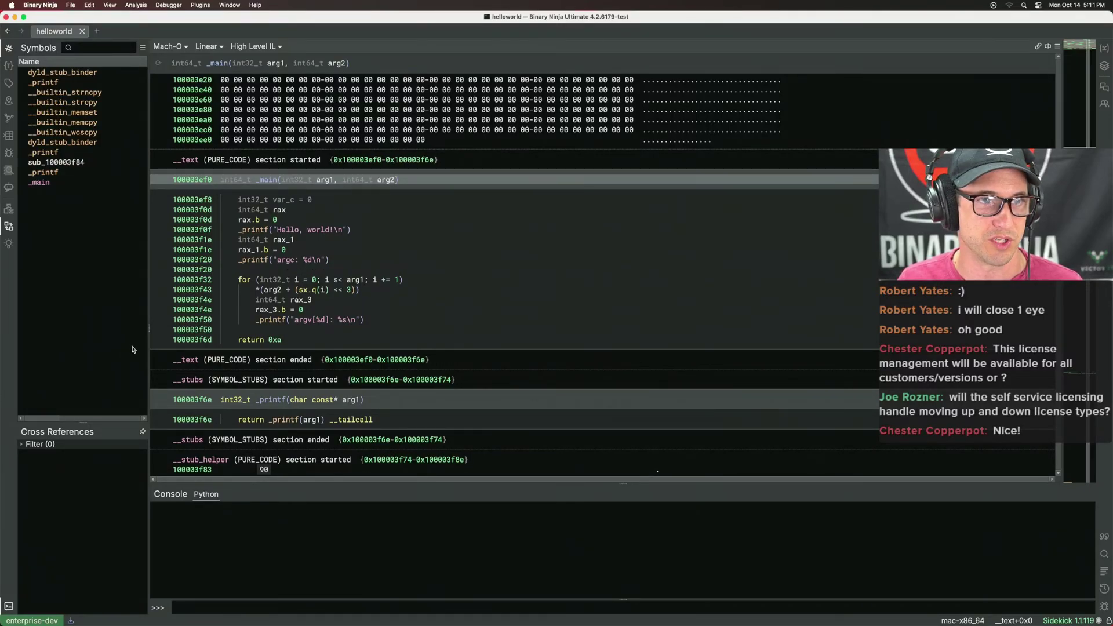
left_click(10, 157)
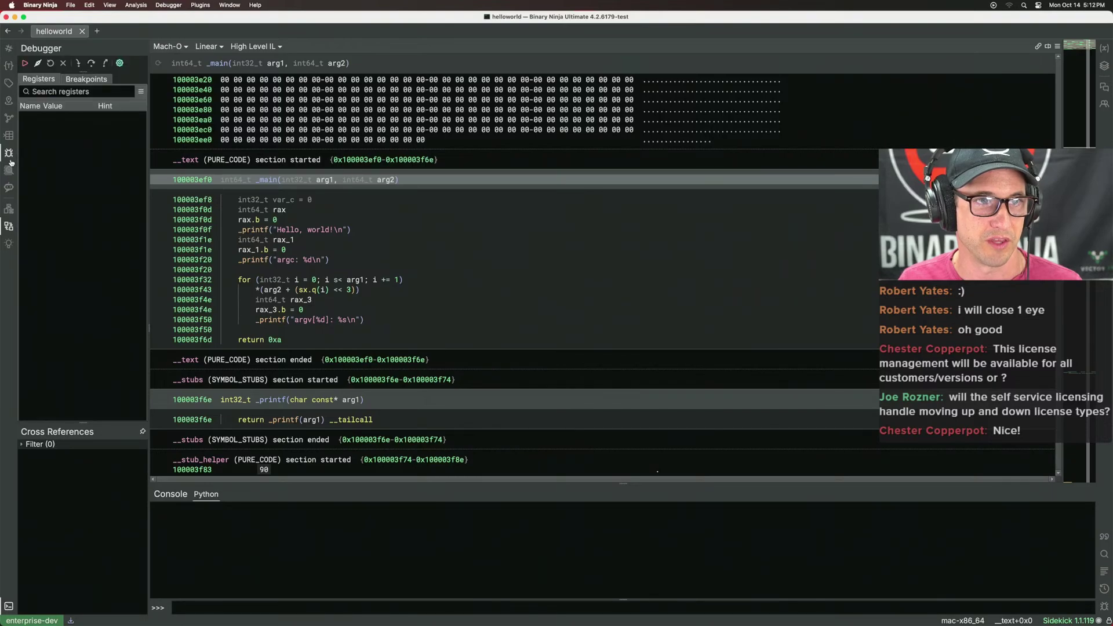
left_click(120, 63)
left_click(422, 350)
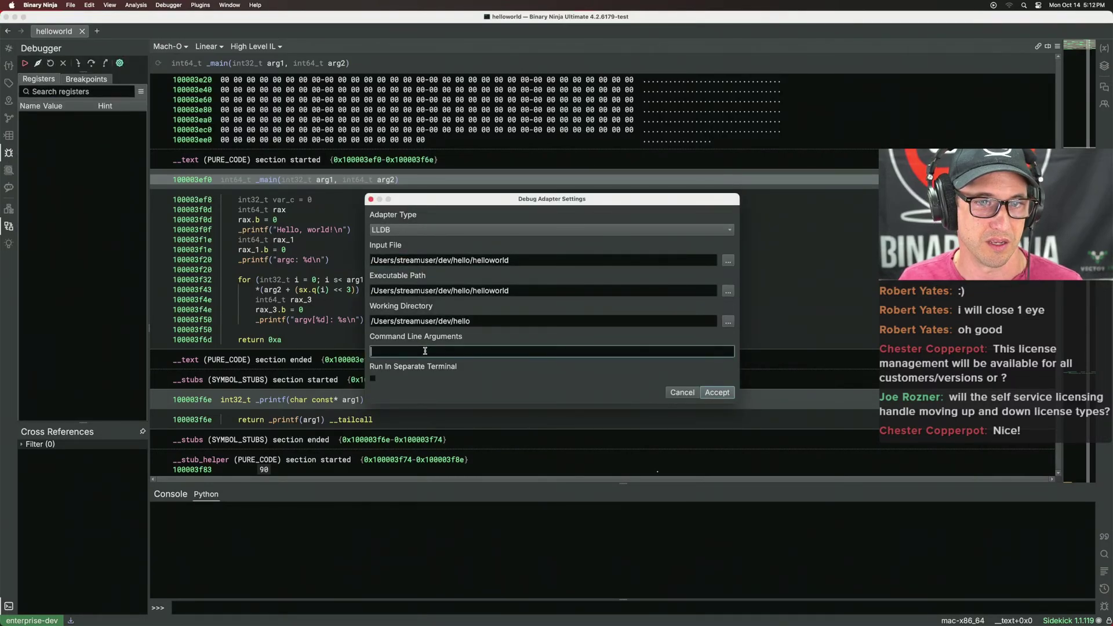
type("1 2 3 4 5")
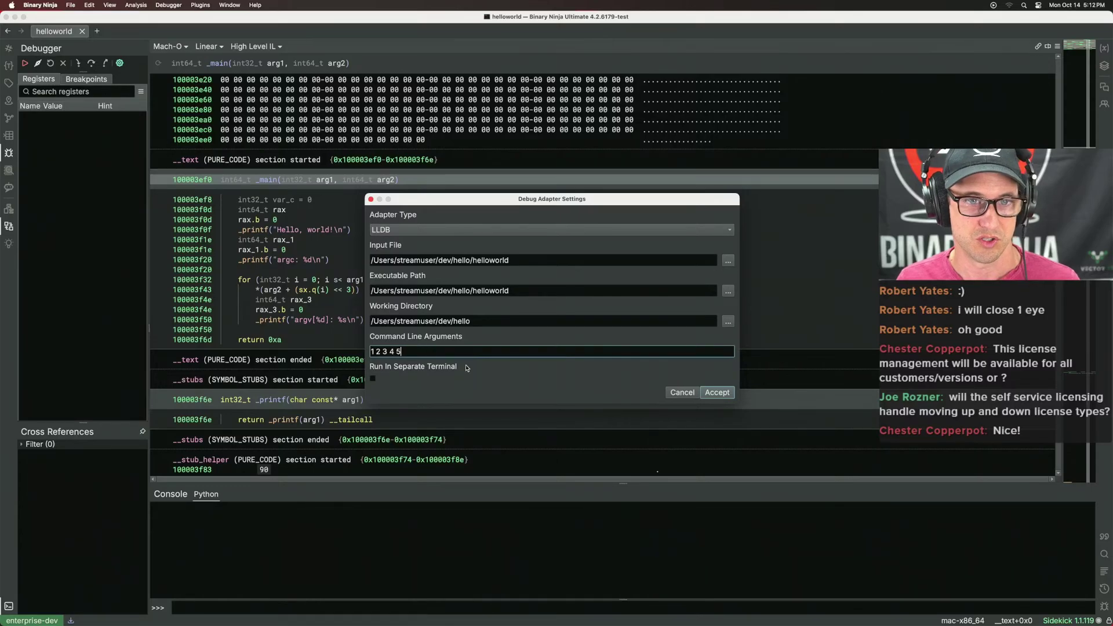
left_click(717, 394)
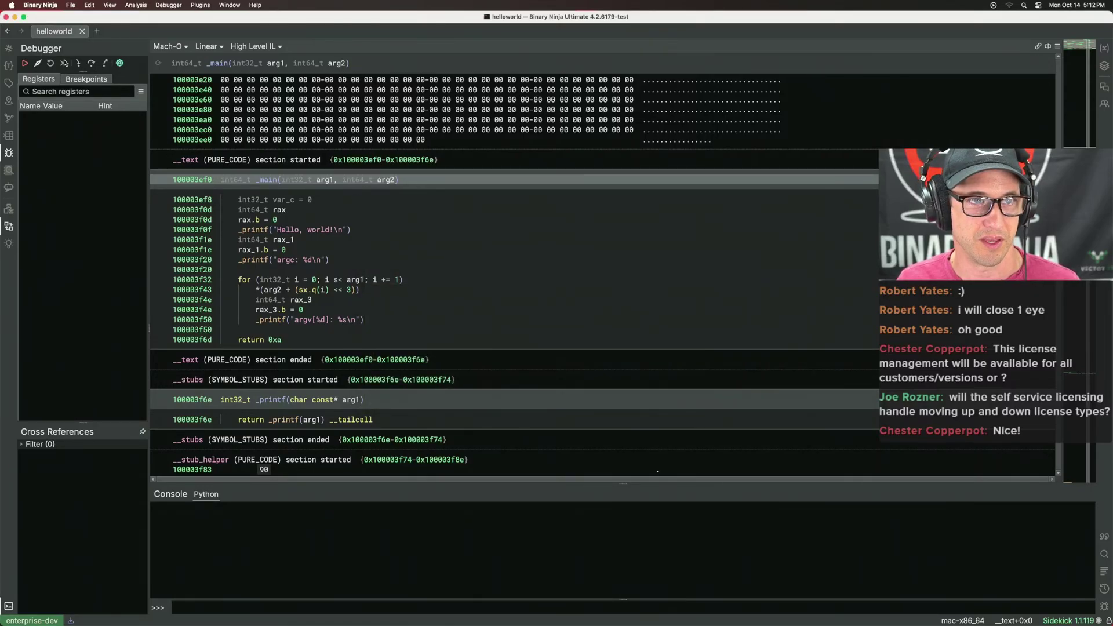
Launch and resume helloworld, check its argv output, then select the _printf call at 100003f0f.
left_click(24, 63)
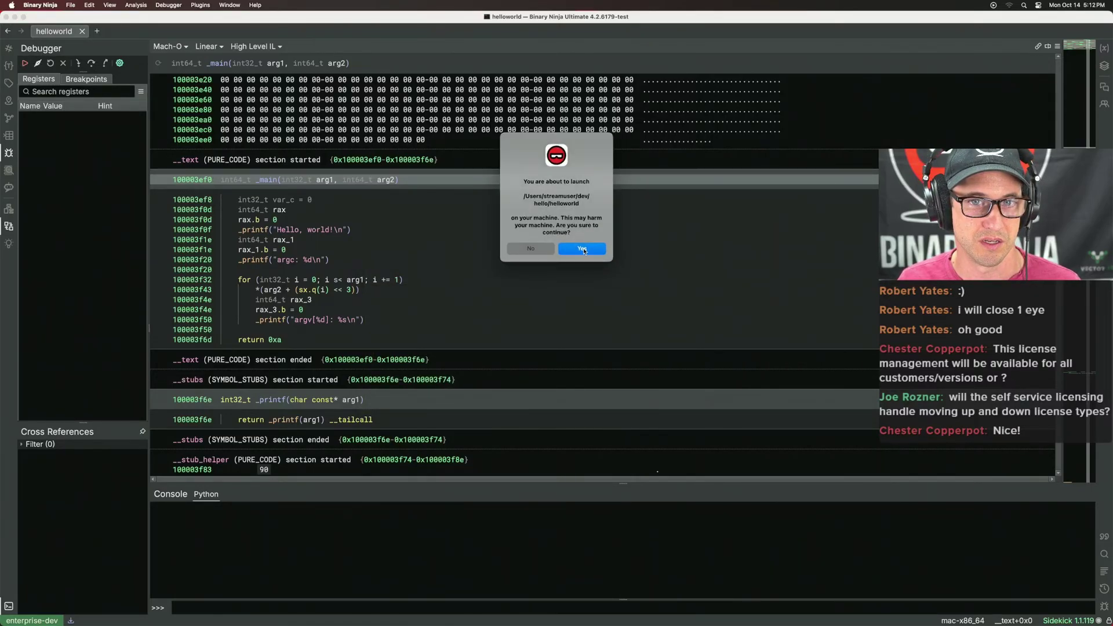
left_click(582, 248)
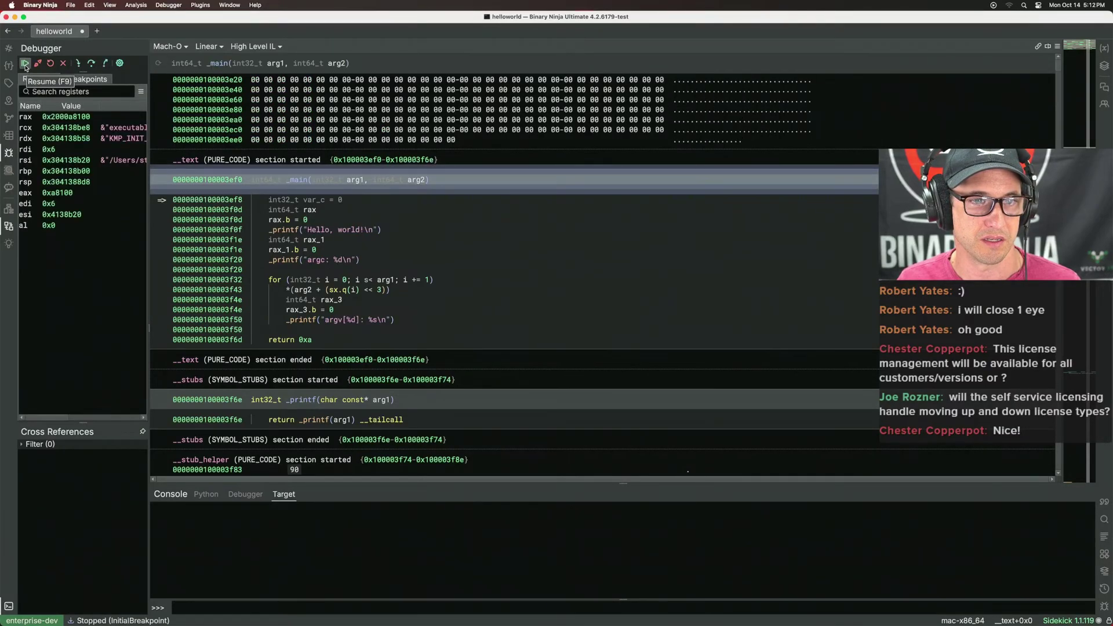
left_click(25, 63)
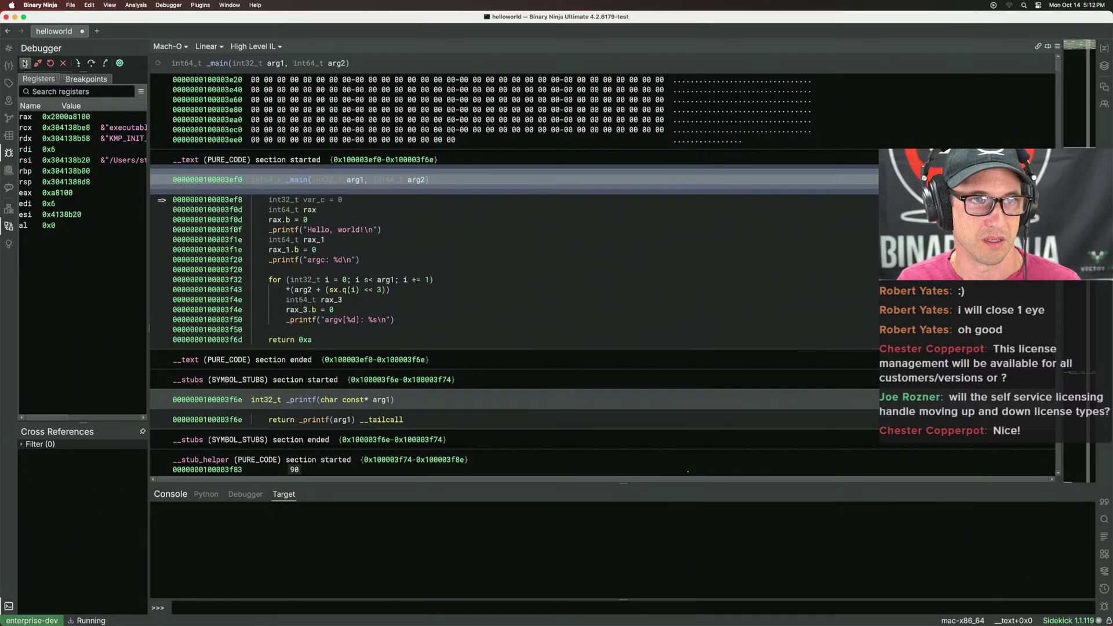
left_click_drag(213, 586, 152, 507)
left_click(233, 565)
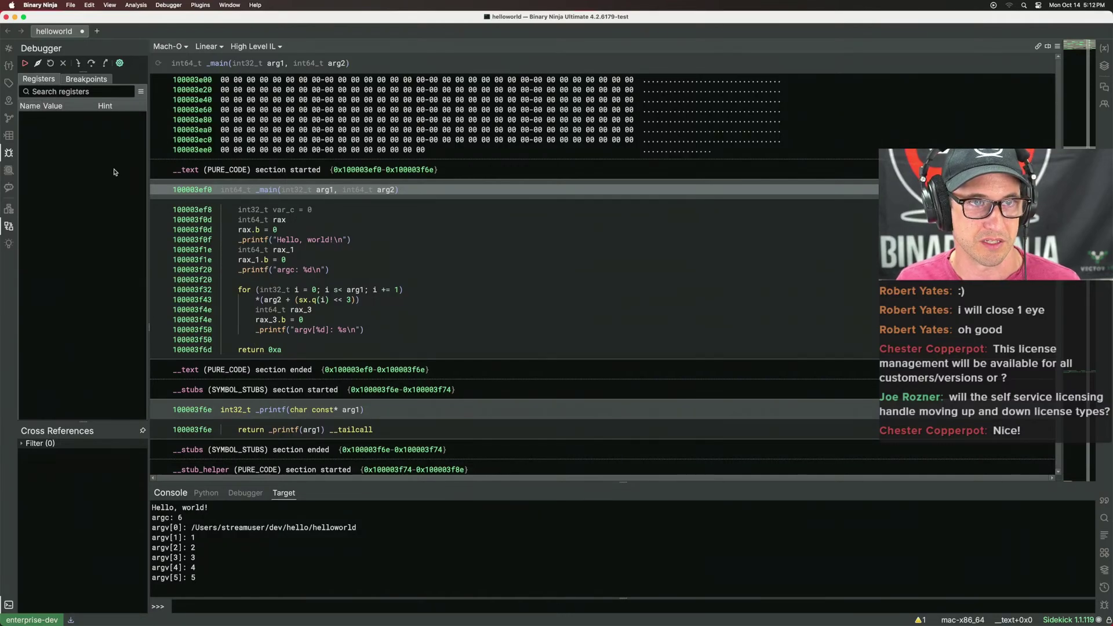
left_click(228, 244)
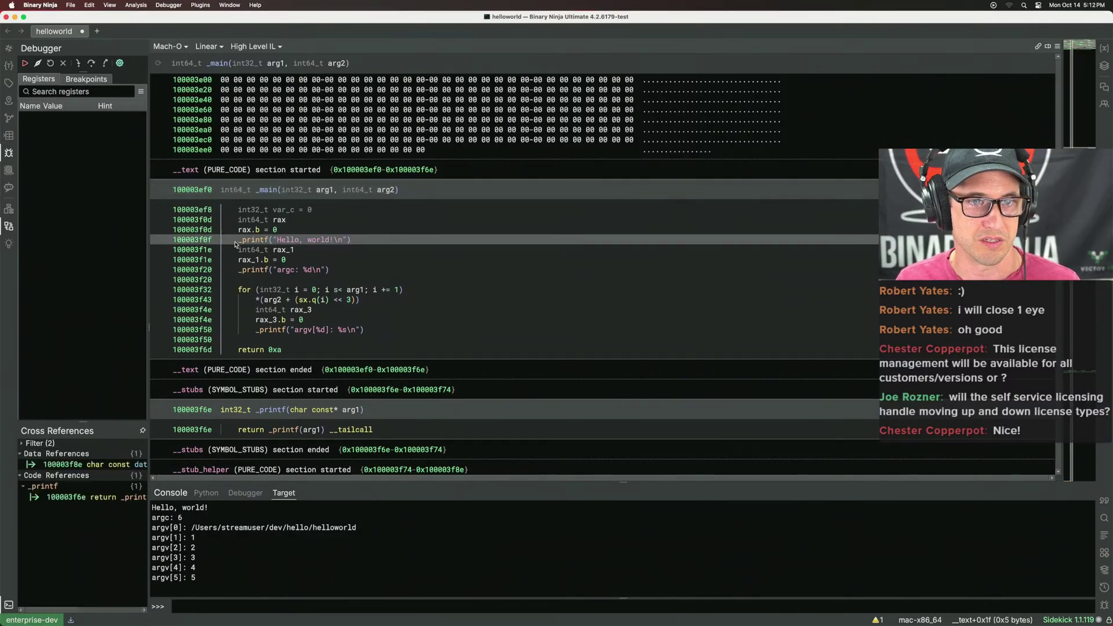
right_click(236, 244)
Set breakpoints on the _printf calls at 100003f0f and 100003f20, relaunch, and show debugger info.
mouse_move(323, 342)
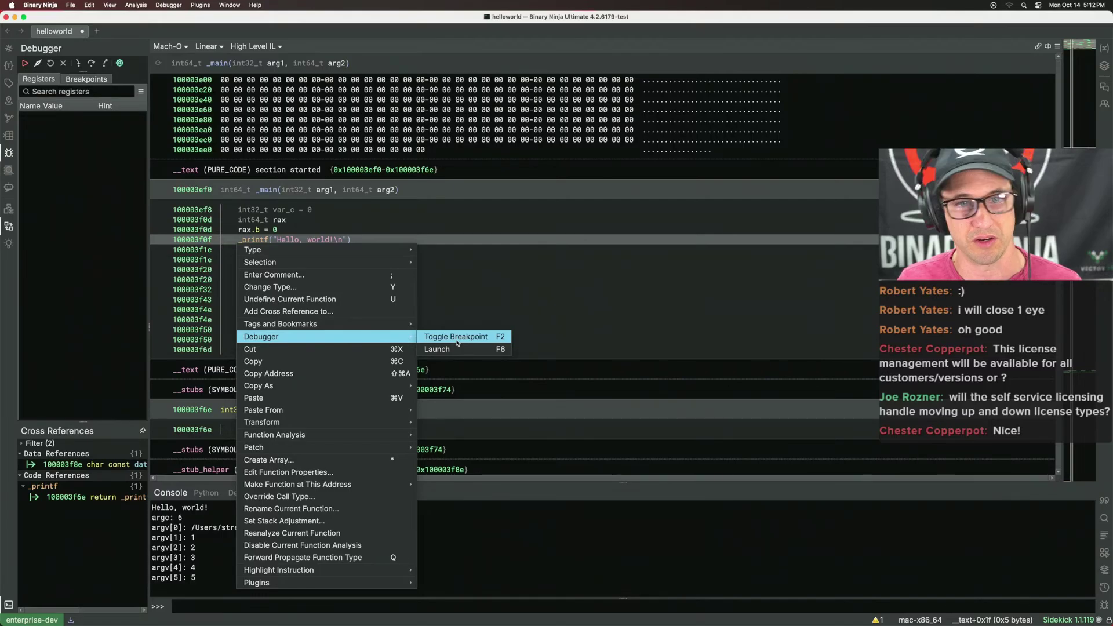
left_click(456, 340)
left_click(236, 271)
right_click(237, 270)
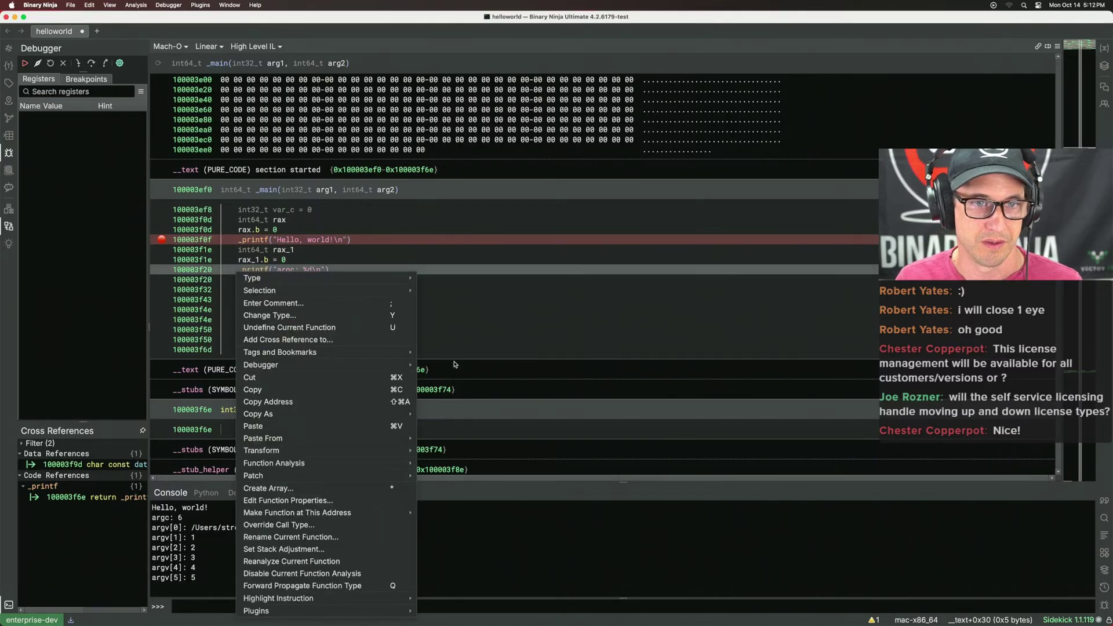
mouse_move(406, 365)
left_click(440, 365)
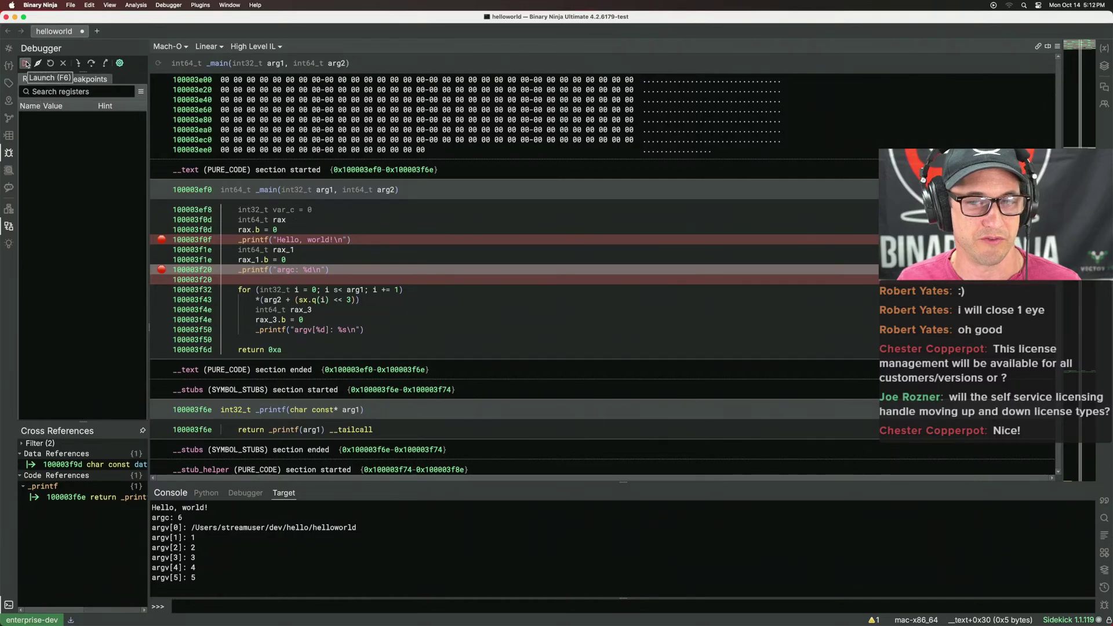
left_click(24, 64)
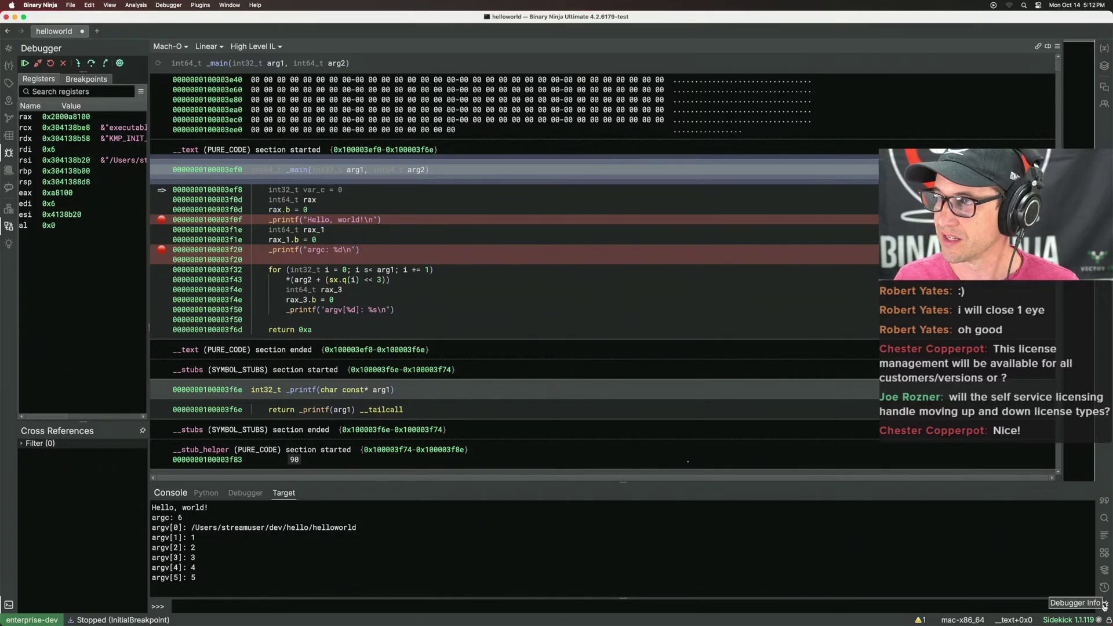
left_click(1104, 604)
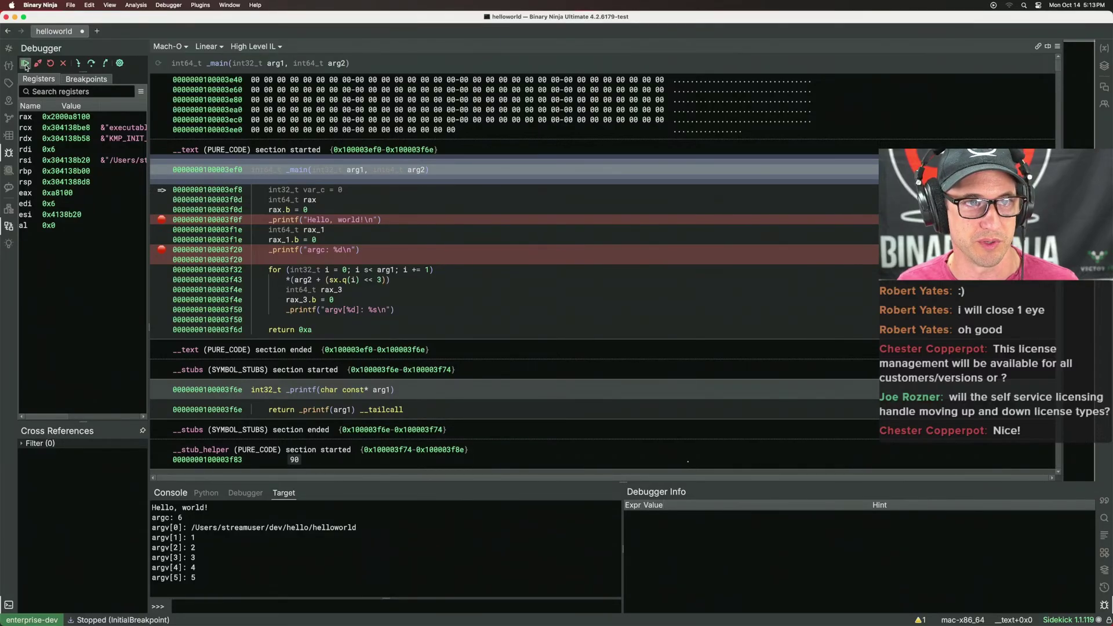
Resume to the printf breakpoint, view main in Low Level IL, then return to High Level IL.
left_click(25, 64)
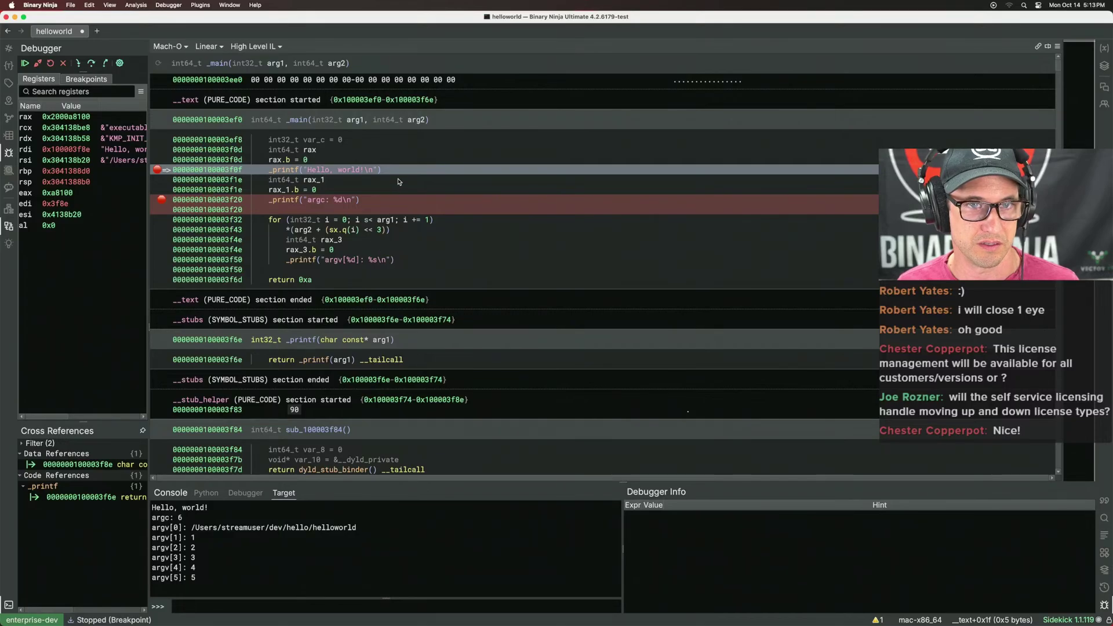
left_click(256, 47)
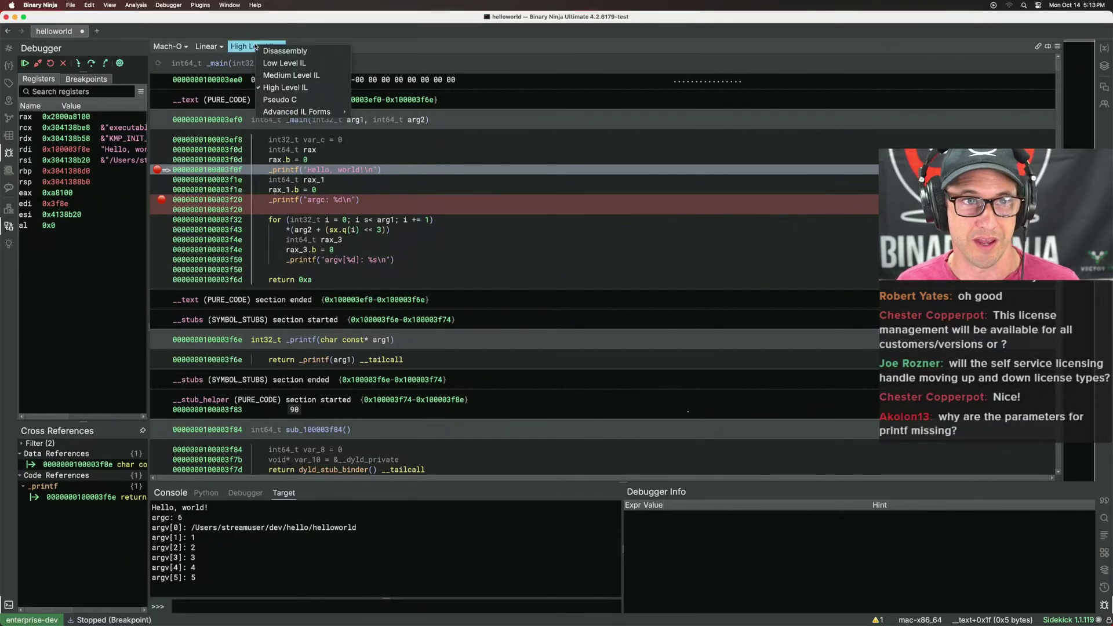
left_click(283, 63)
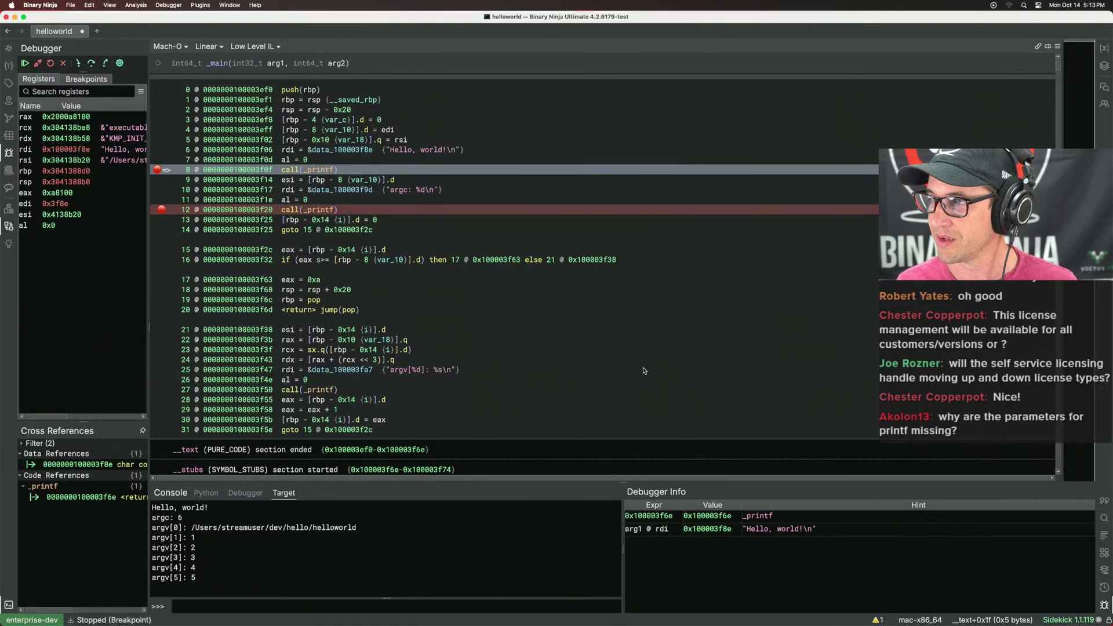
left_click(250, 46)
left_click(271, 90)
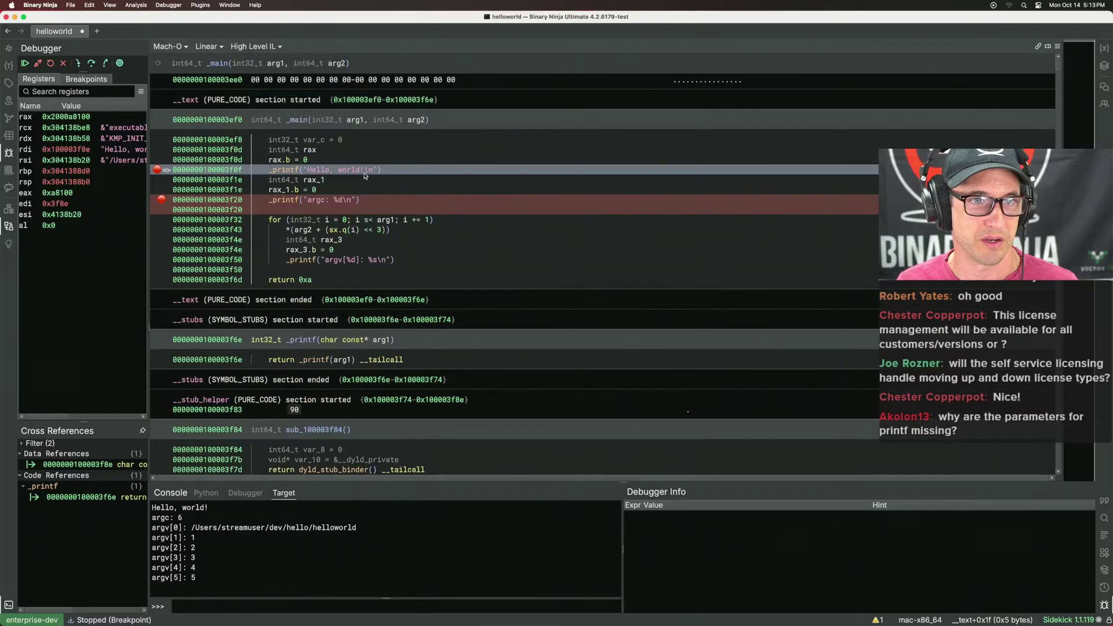
left_click(291, 202)
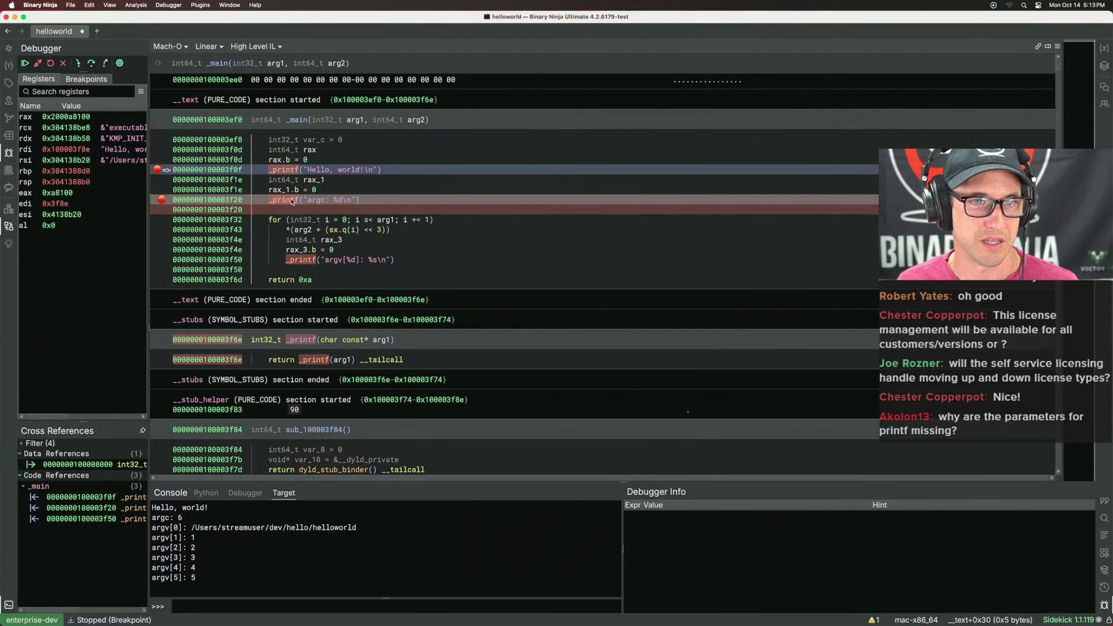
Change _printf's signature to (char const* arg1, ...) so calls show their extra arguments.
key("y")
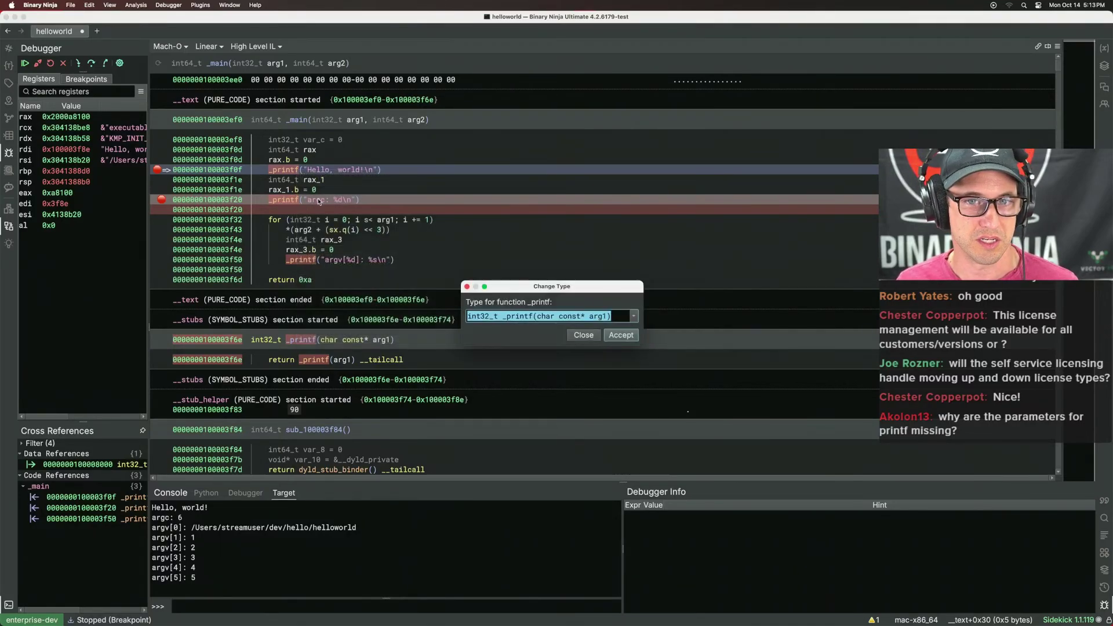
left_click(606, 316)
type(", ...")
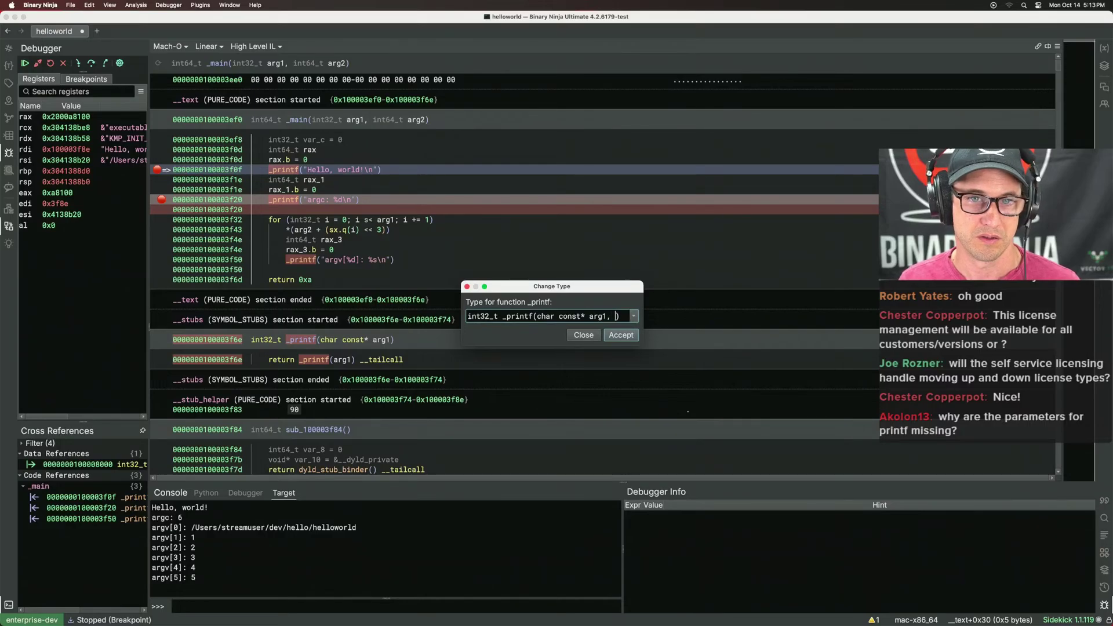
left_click(621, 335)
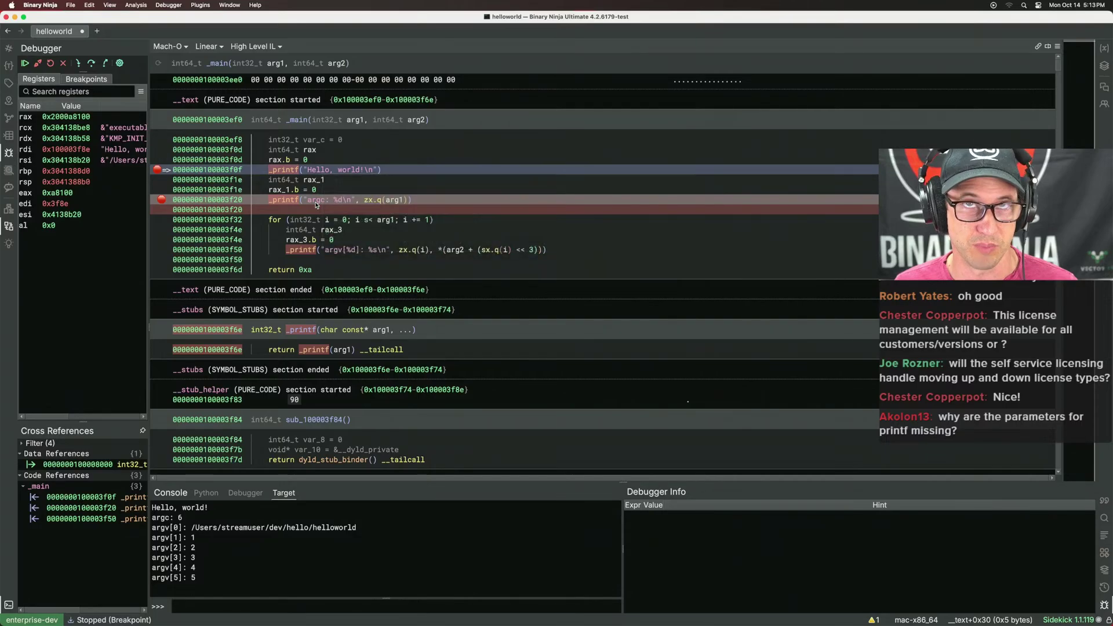
mouse_move(316, 204)
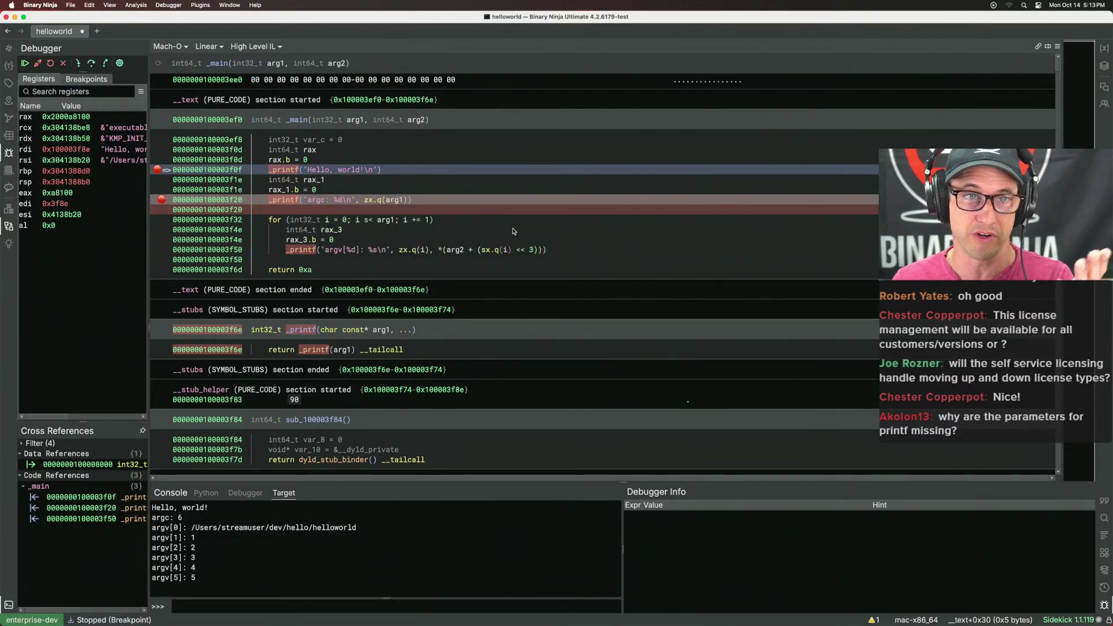
Toggle the Manual Tooltip setting found by searching 'toolt', then return to the helloworld code.
key("super+comma")
type("toolt")
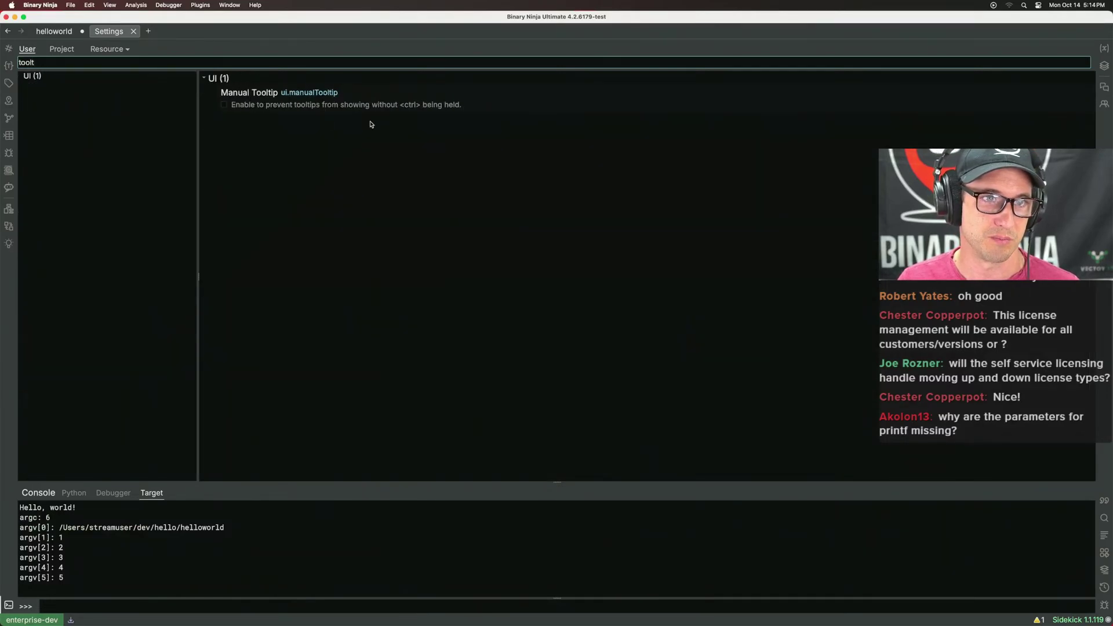
left_click(256, 105)
key("super+w")
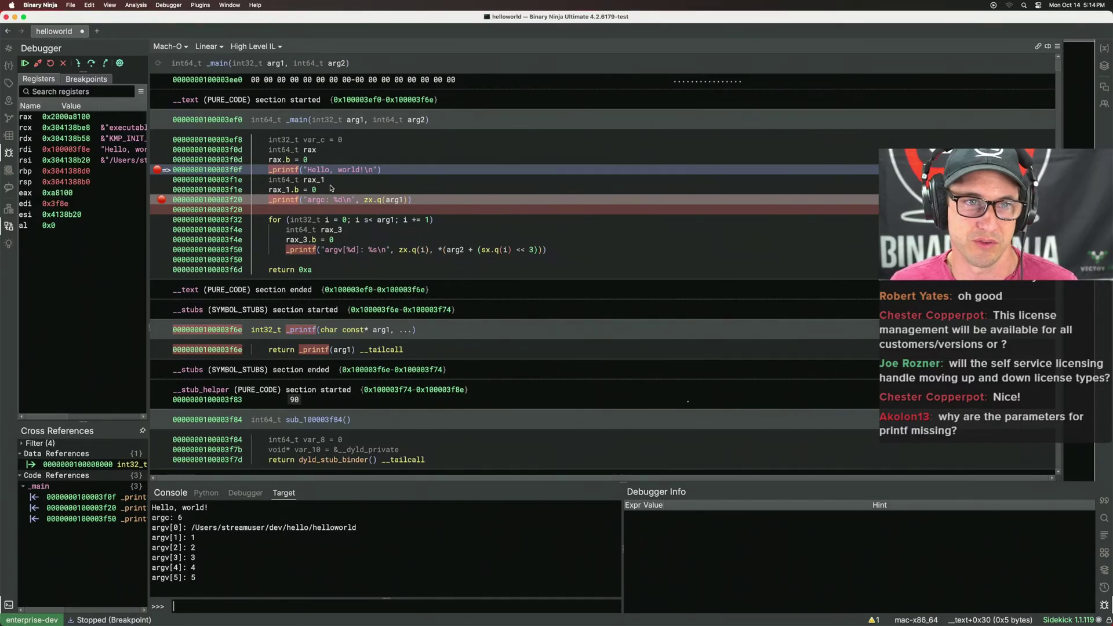
With the 'Hello, world' printf call selected, view main as Low Level IL, briefly comparing Medium Level IL.
left_click(355, 171)
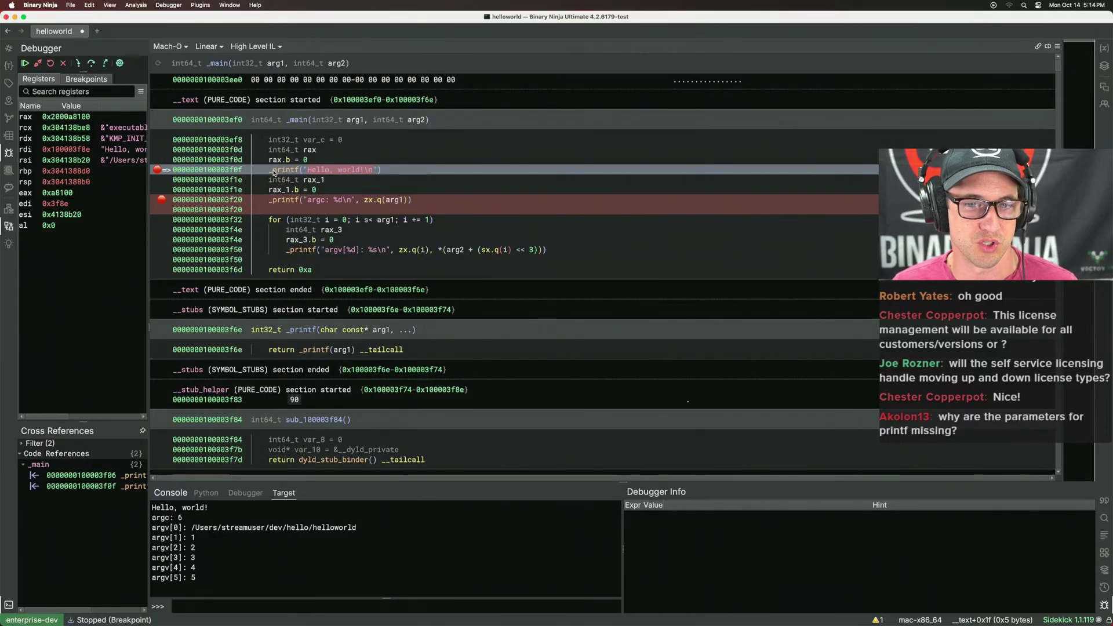
left_click(255, 47)
left_click(289, 65)
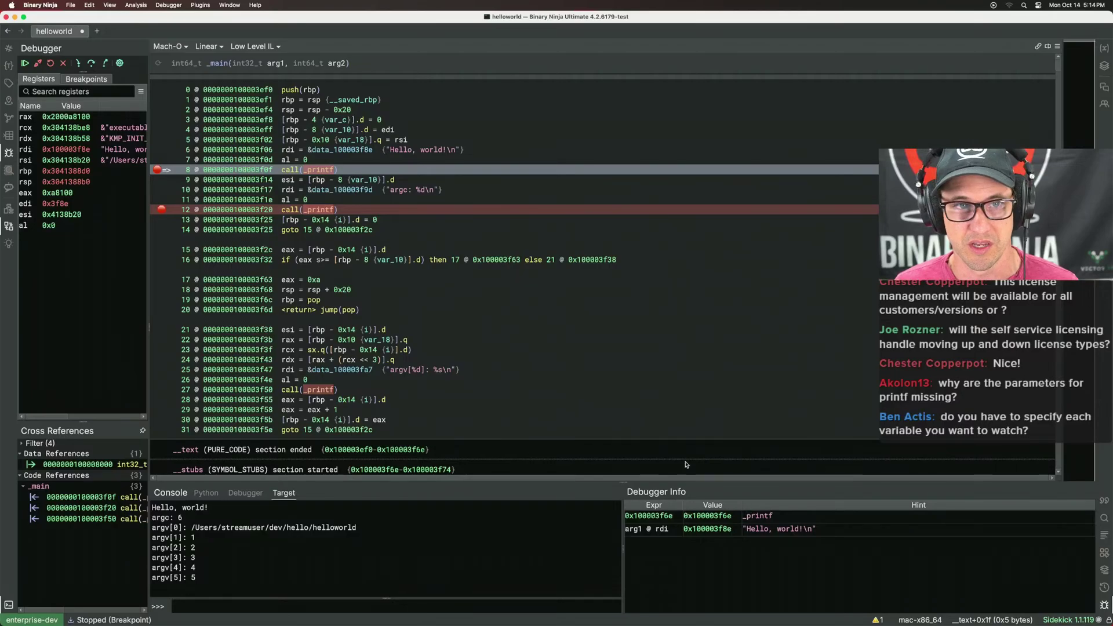
left_click(235, 44)
left_click(258, 81)
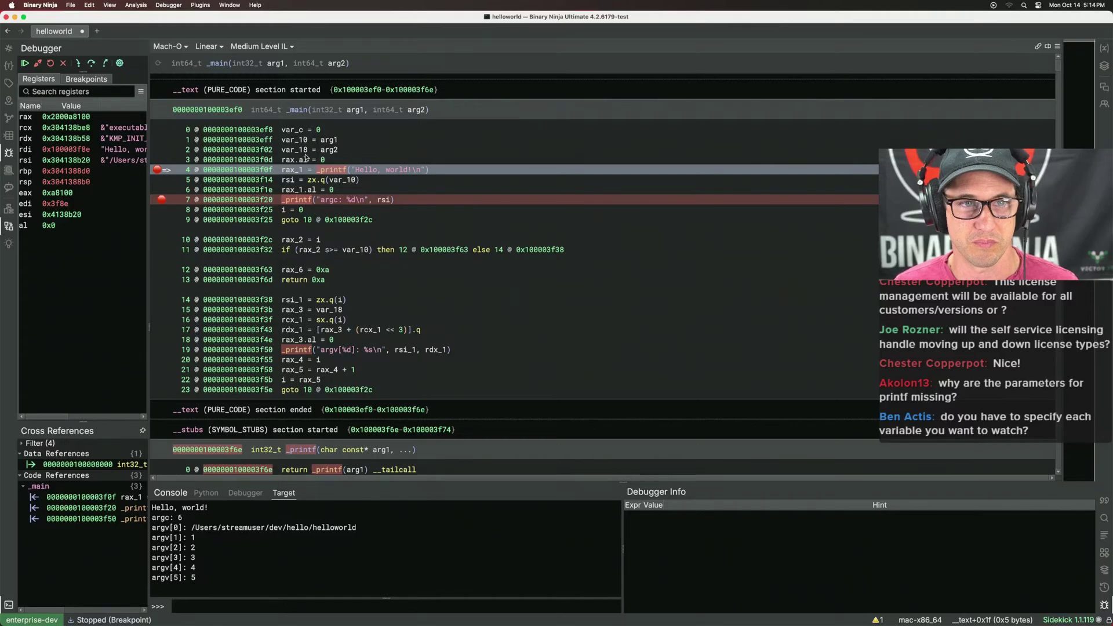
left_click(270, 46)
left_click(284, 63)
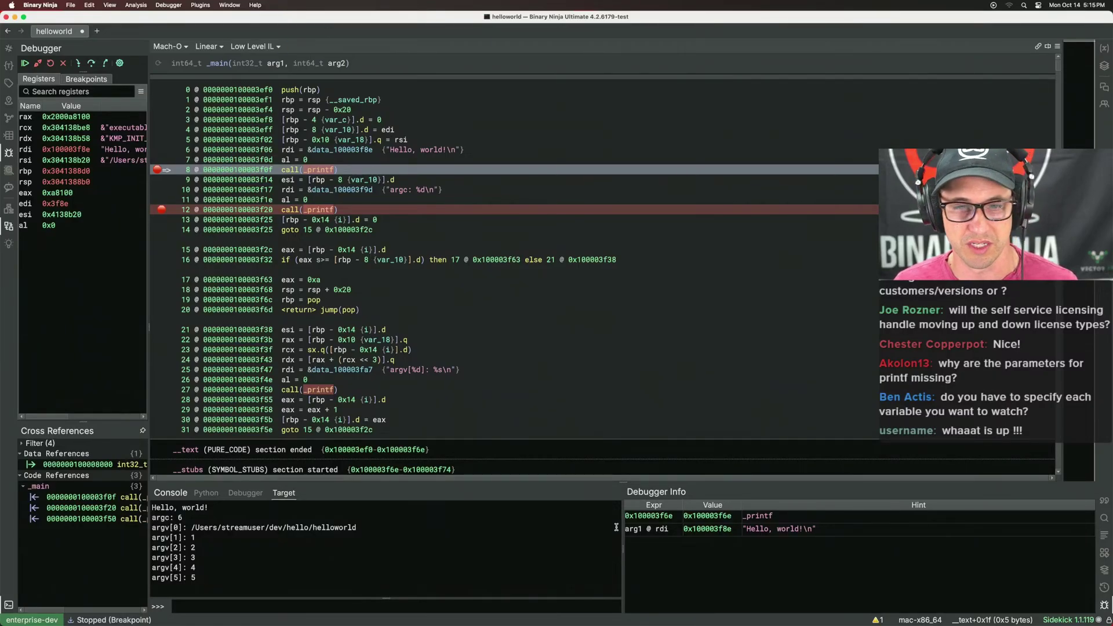
Show the Stack Trace panel, listing main + 0x1f in helloworld and start in dyld.
left_click(1104, 571)
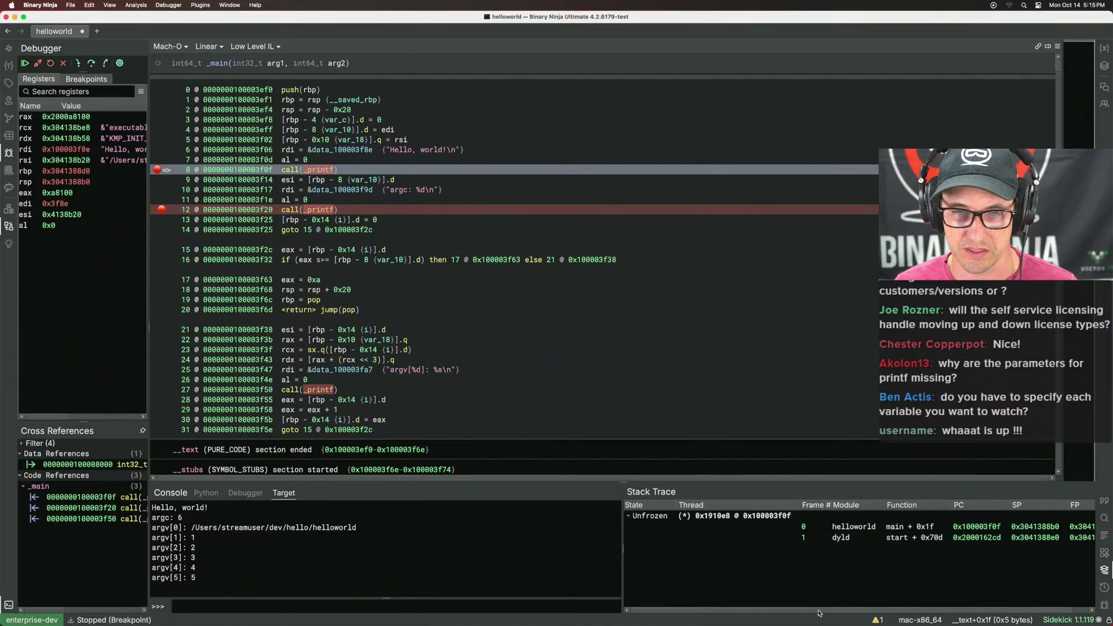
left_click_drag(841, 612, 858, 611)
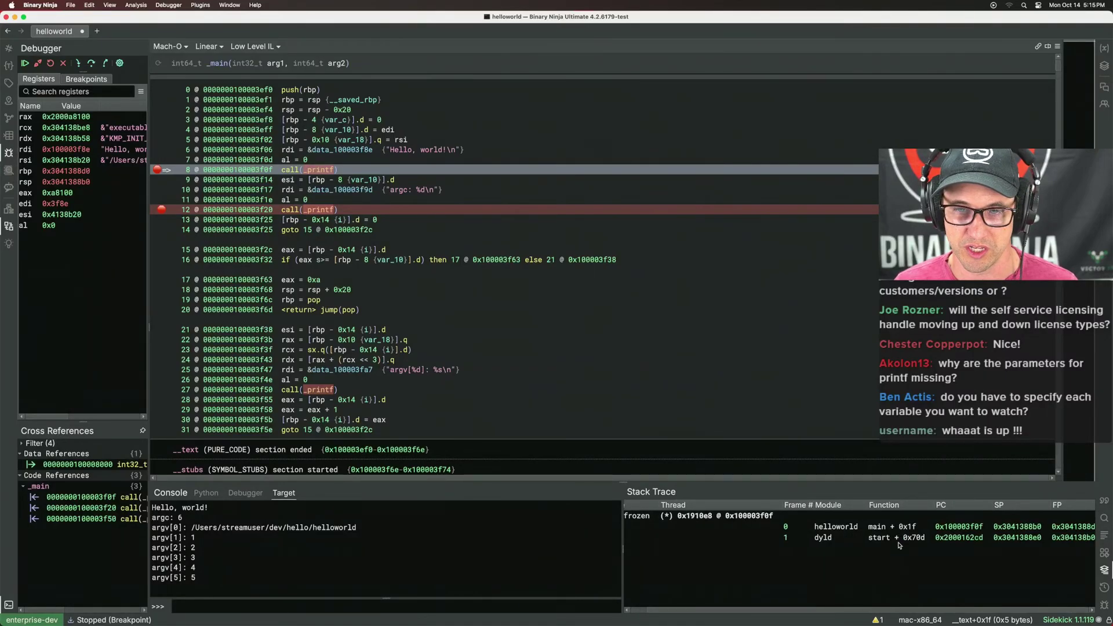
left_click_drag(868, 612, 782, 607)
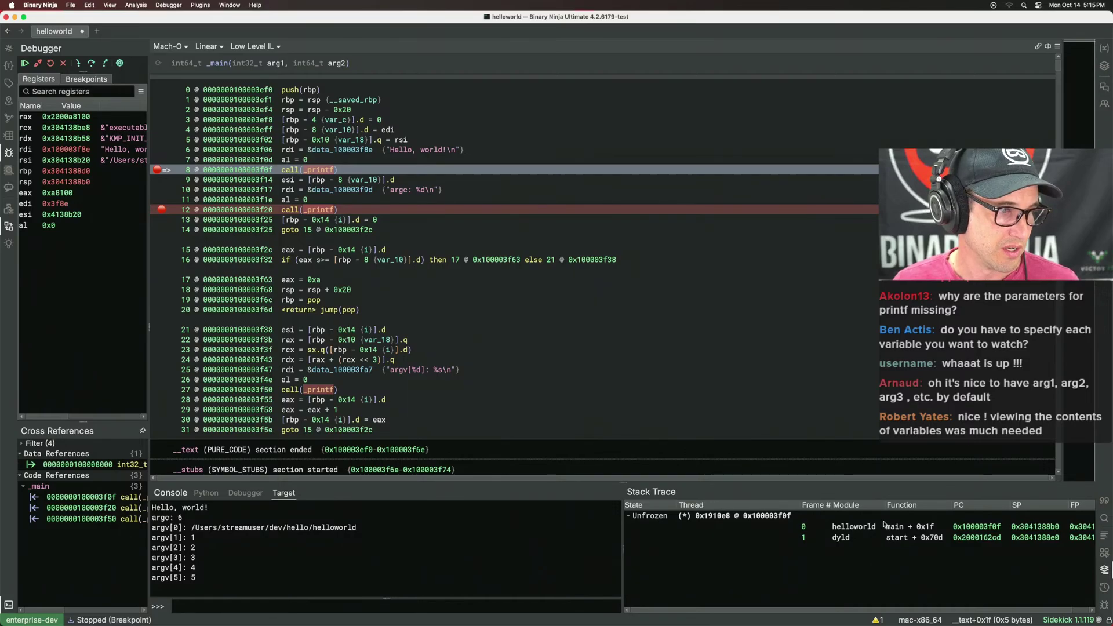
Browse the context menu of the call(_printf) line and dismiss it without choosing anything.
right_click(331, 170)
mouse_move(434, 286)
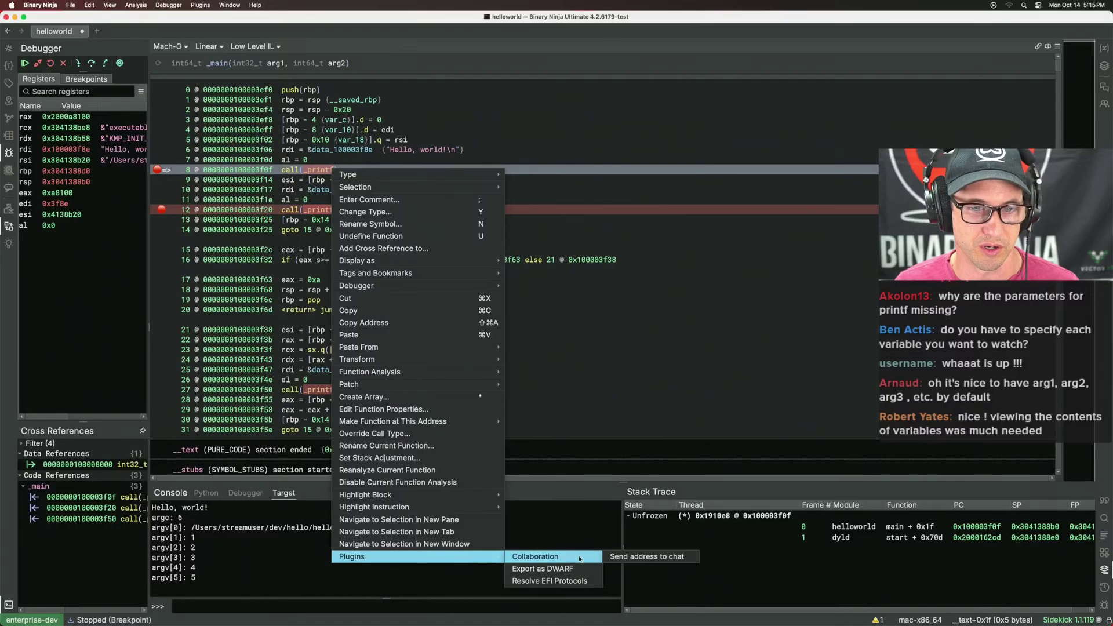
mouse_move(496, 286)
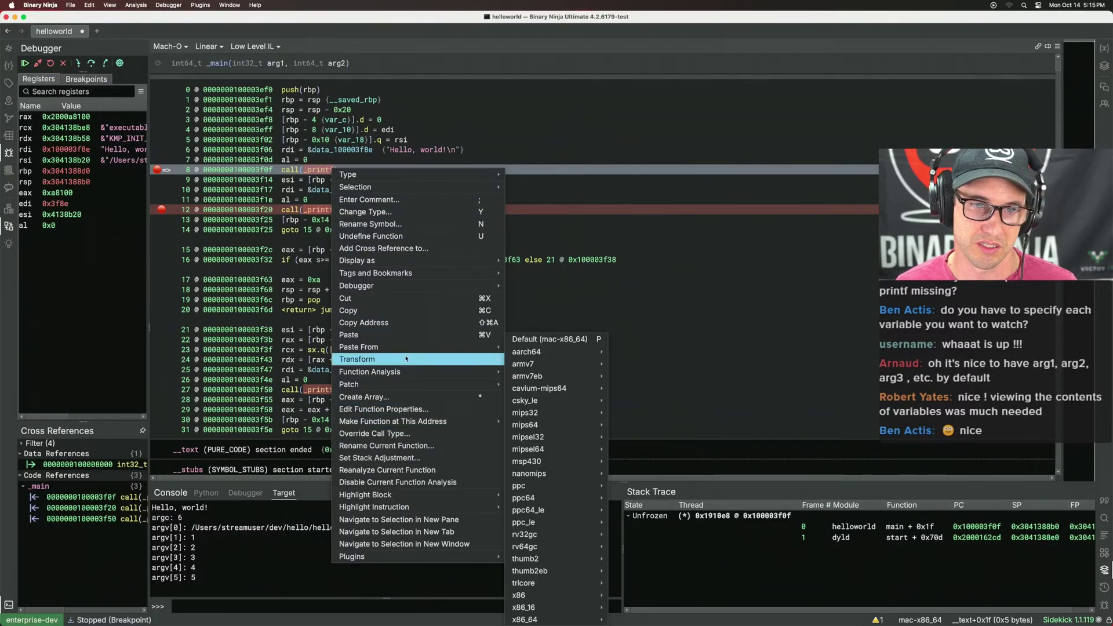
mouse_move(405, 359)
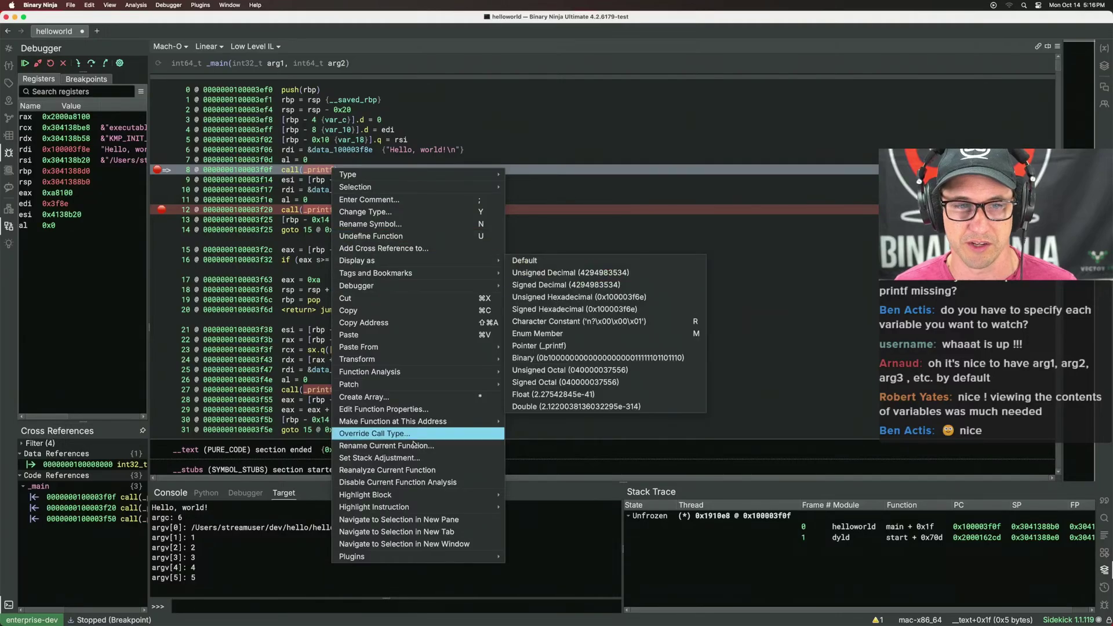
mouse_move(438, 427)
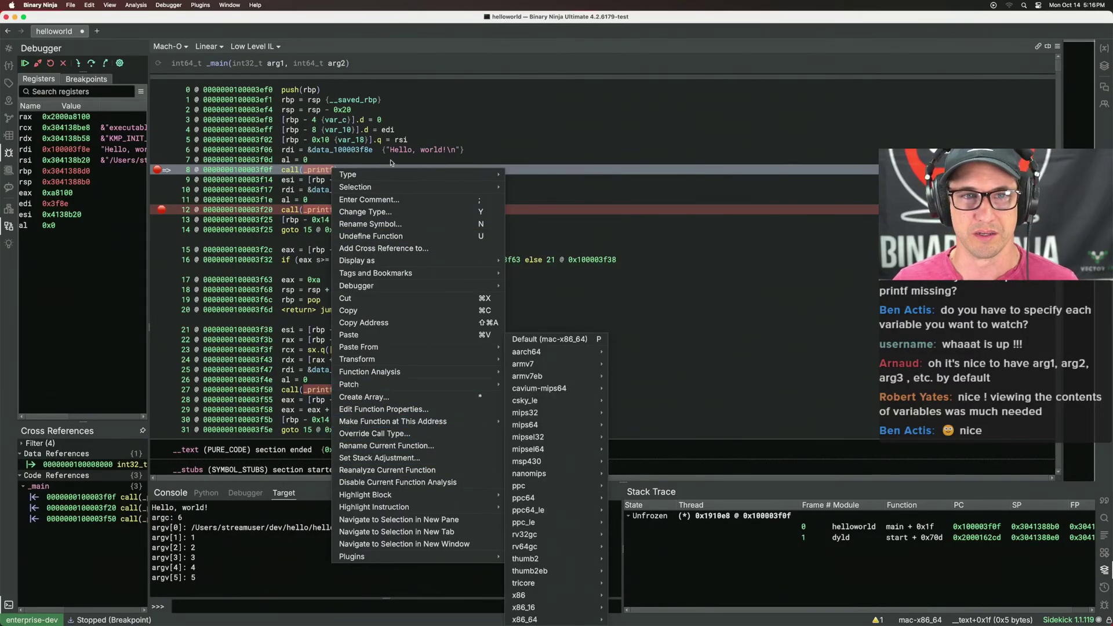
mouse_move(406, 174)
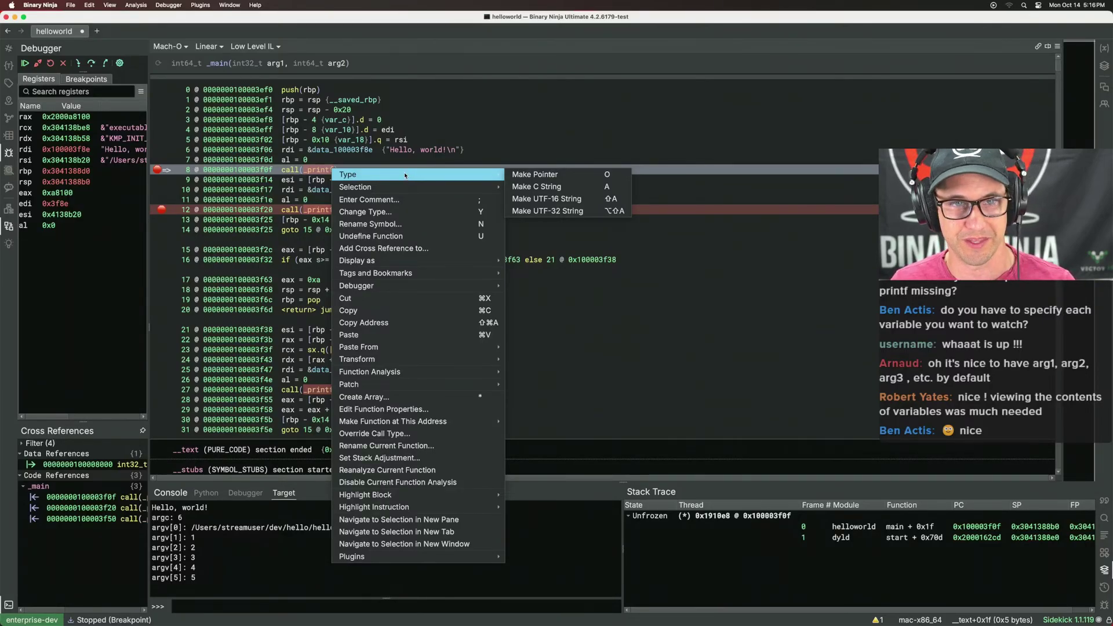
left_click(298, 210)
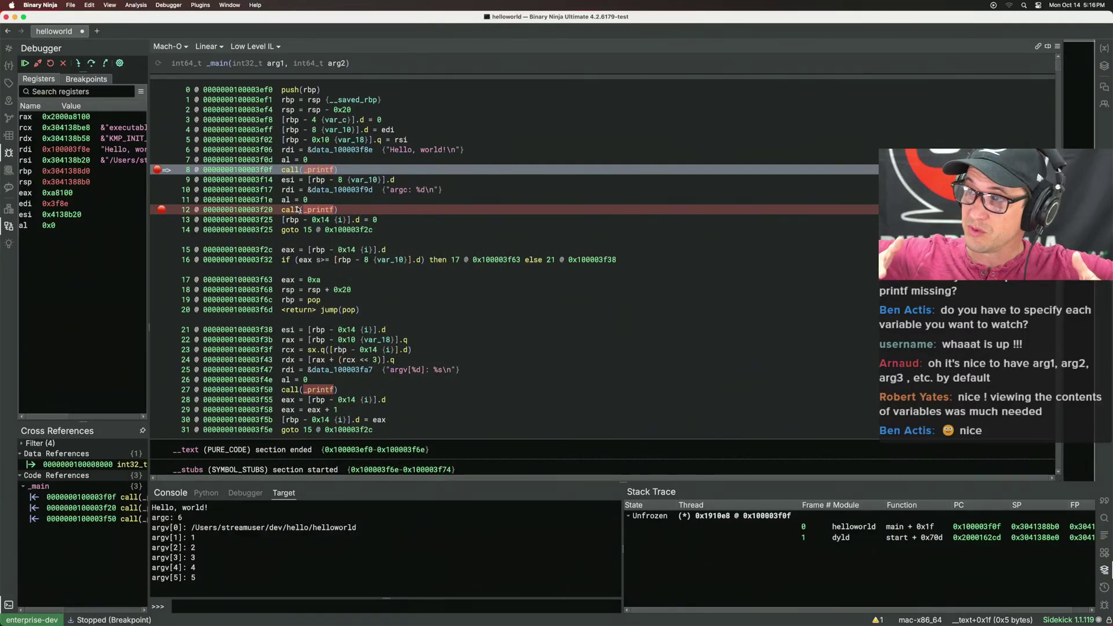
Switch to Safari and load the binary.ninja blog in a new tab.
key("super+Tab")
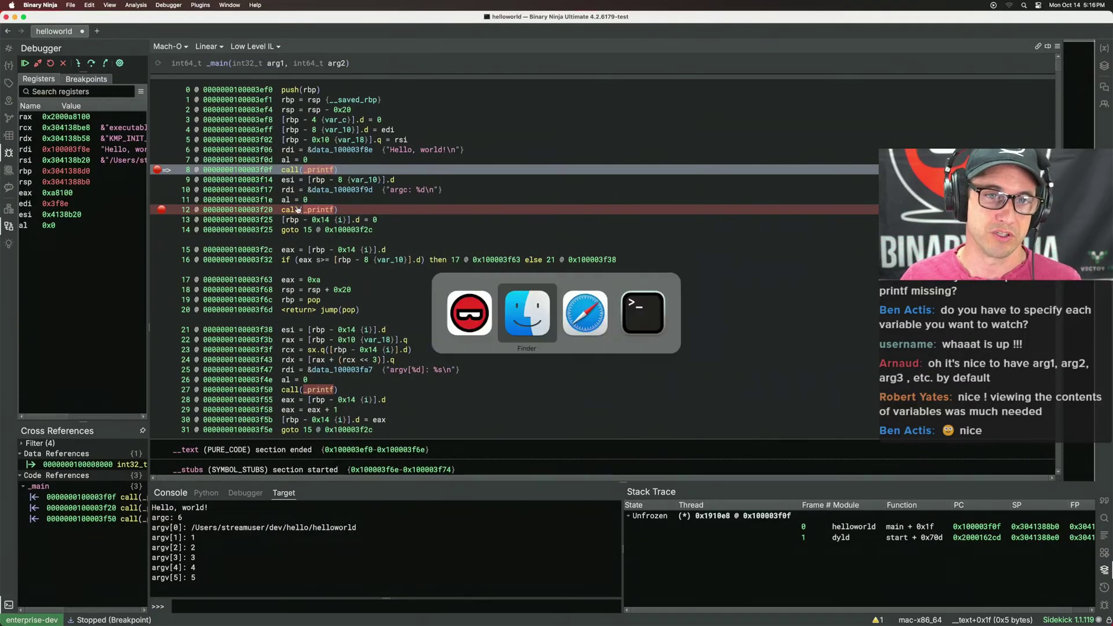
key("super+Tab")
key("super+t")
type("binary.ninja")
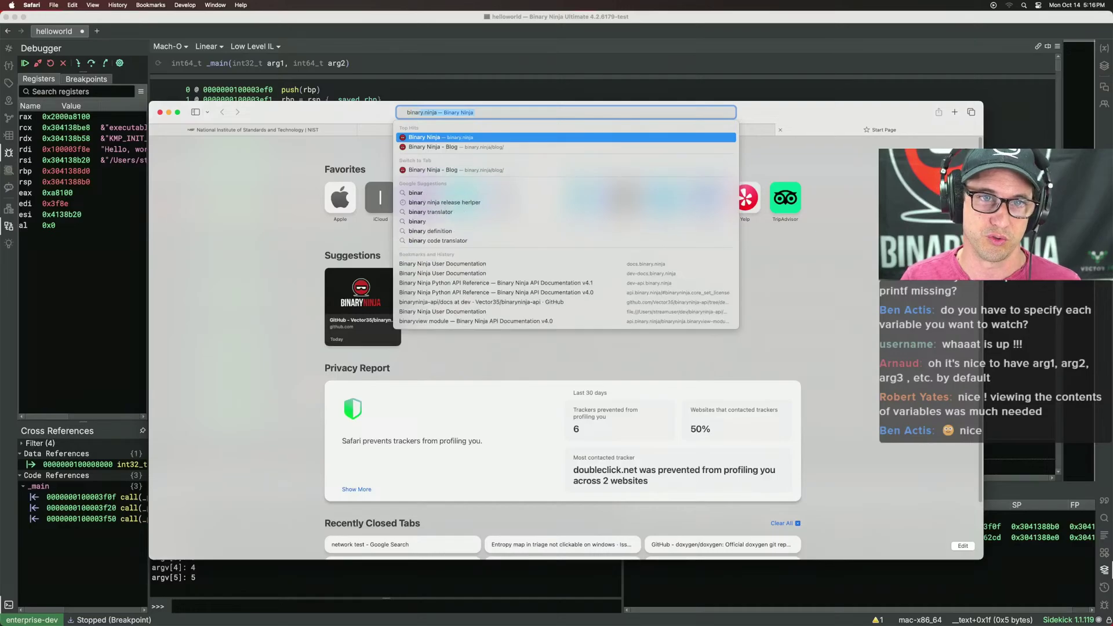
type("blog")
key("Return")
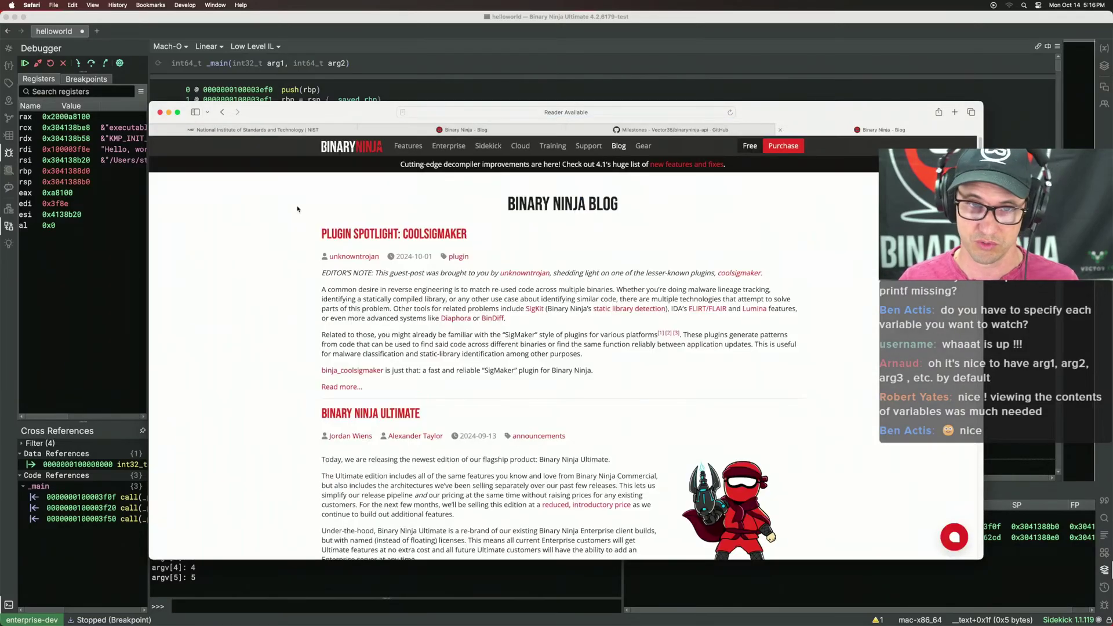
scroll(389, 332, "down", 15)
scroll(366, 268, "up", 4)
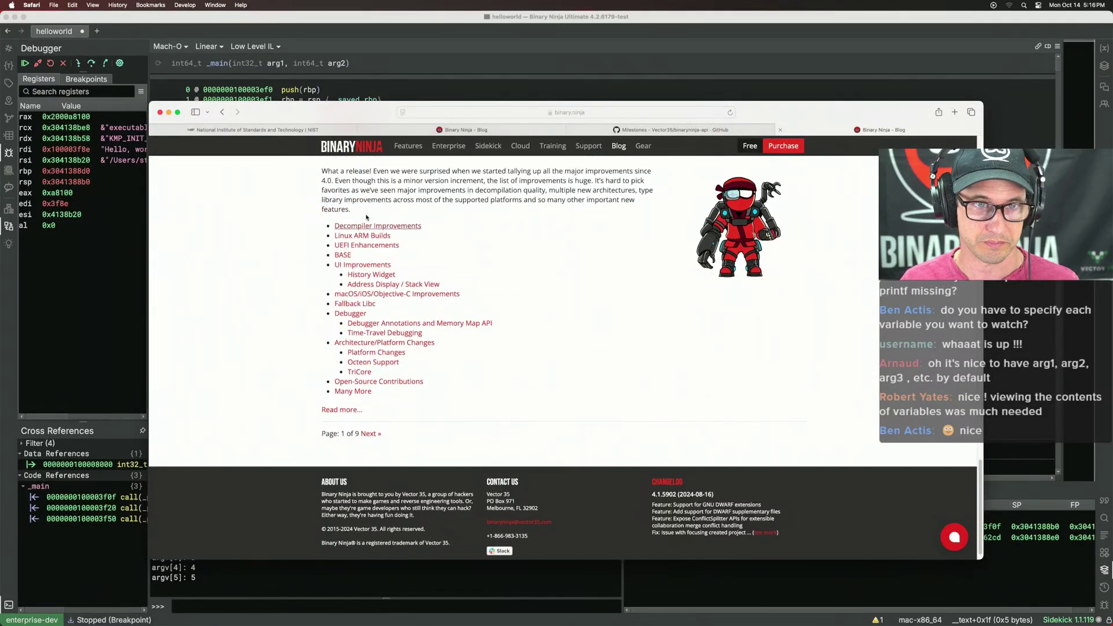
Open the 4.1 Elysium post, select its feature list, and visit Open-Source Contributions.
left_click(366, 268)
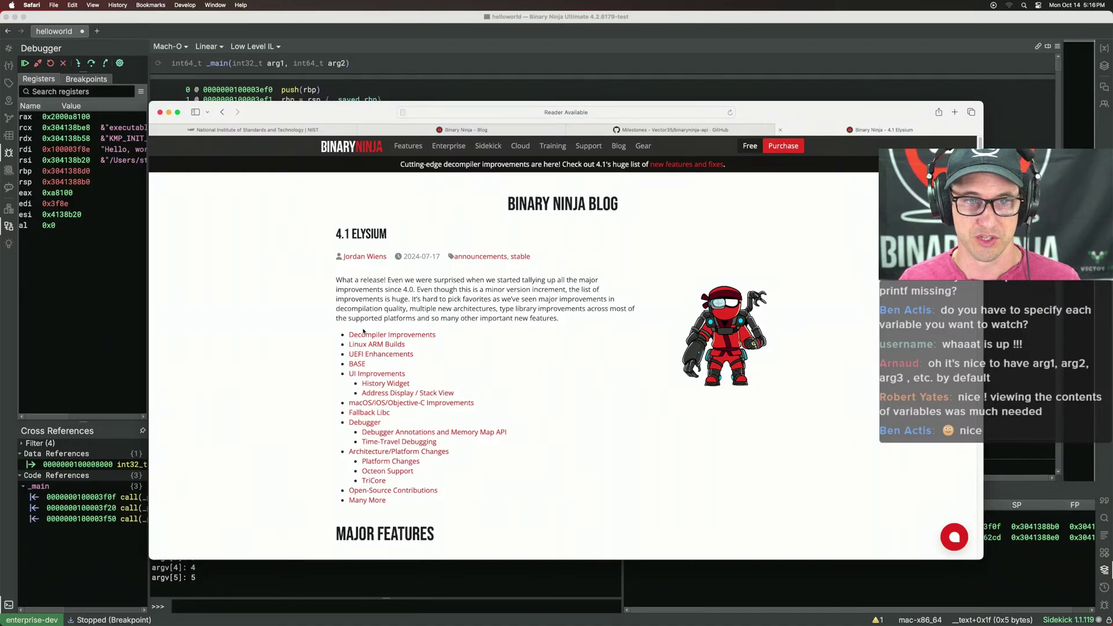
left_click_drag(341, 330, 452, 505)
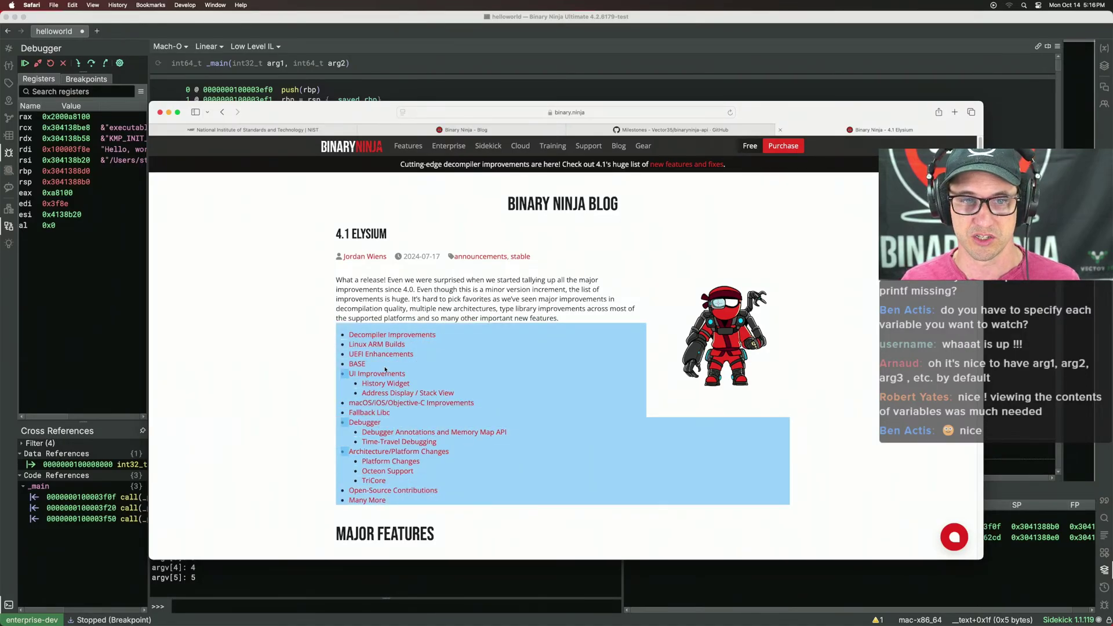
scroll(485, 339, "down", 5)
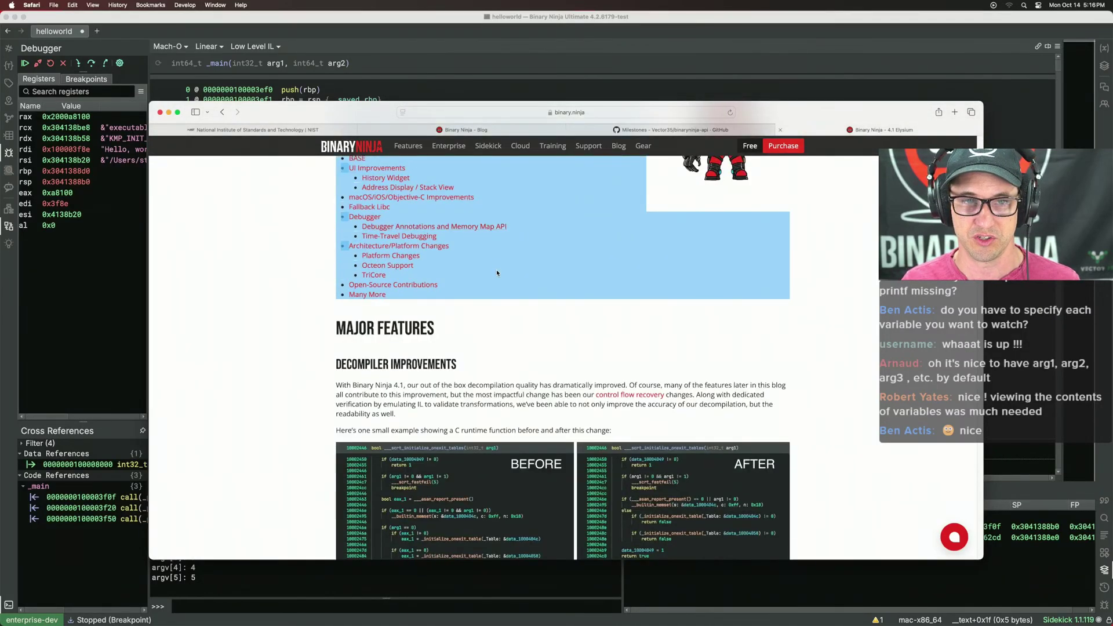
left_click(355, 287)
scroll(477, 306, "down", 15)
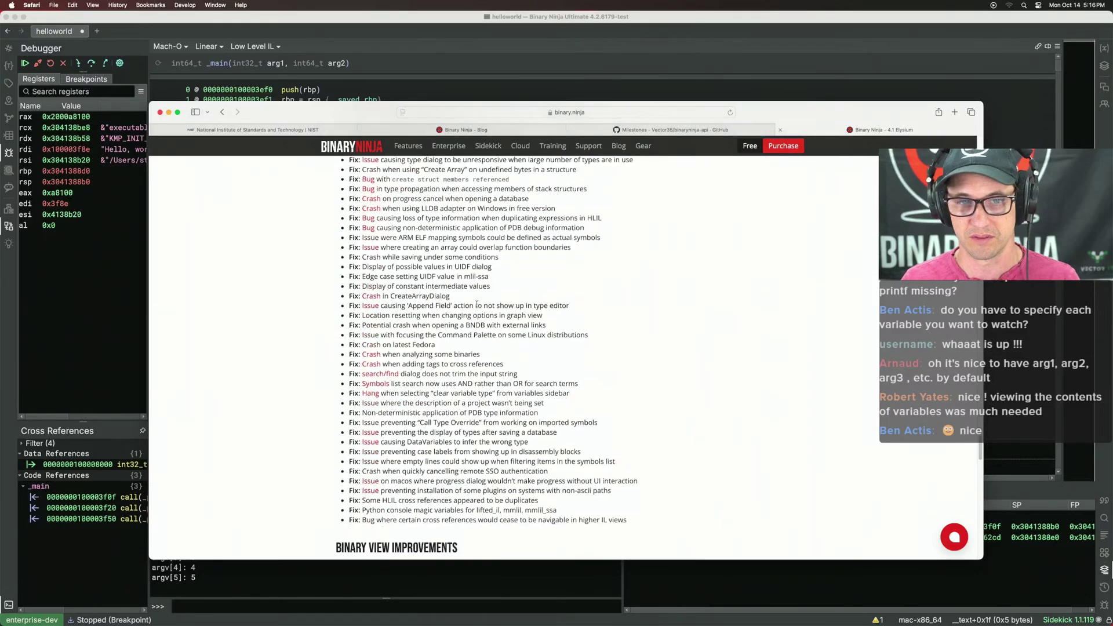
scroll(477, 307, "down", 15)
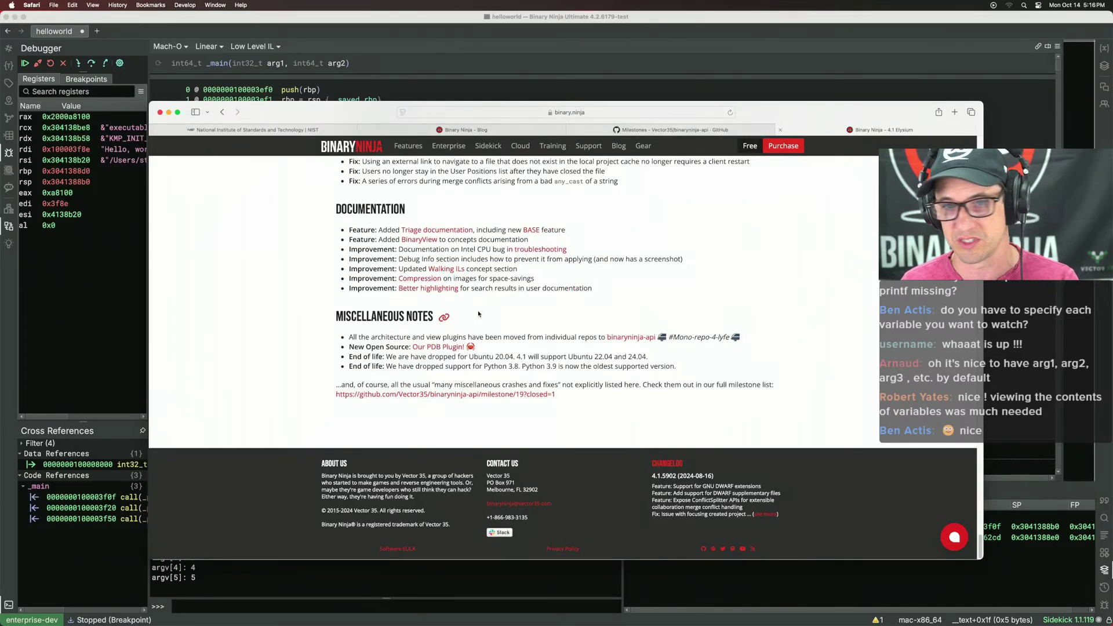
scroll(481, 315, "up", 12)
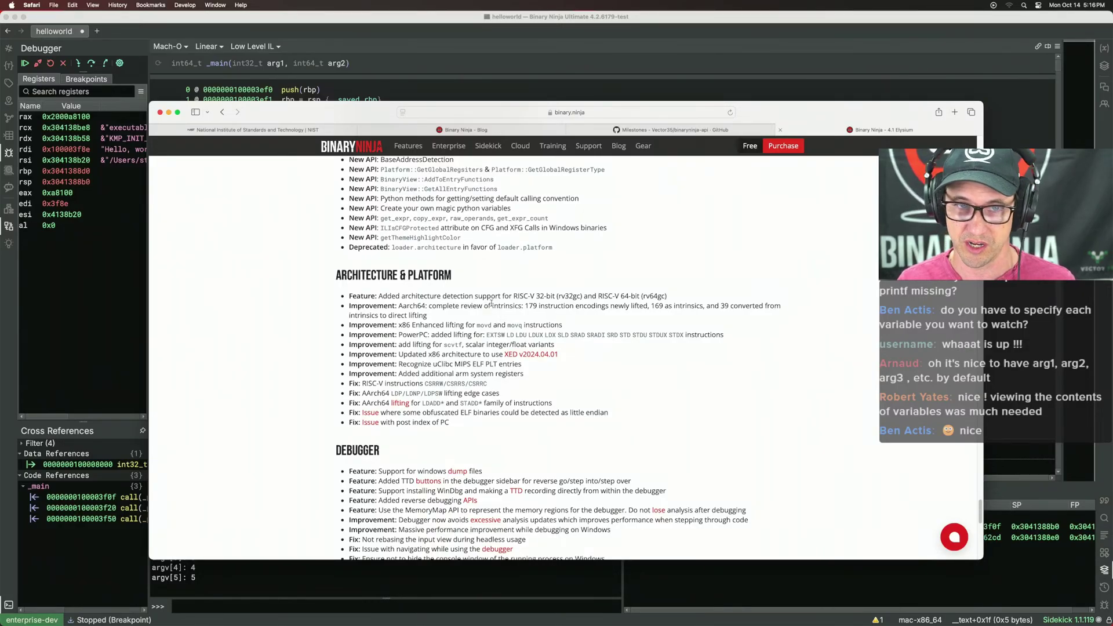
scroll(492, 303, "up", 20)
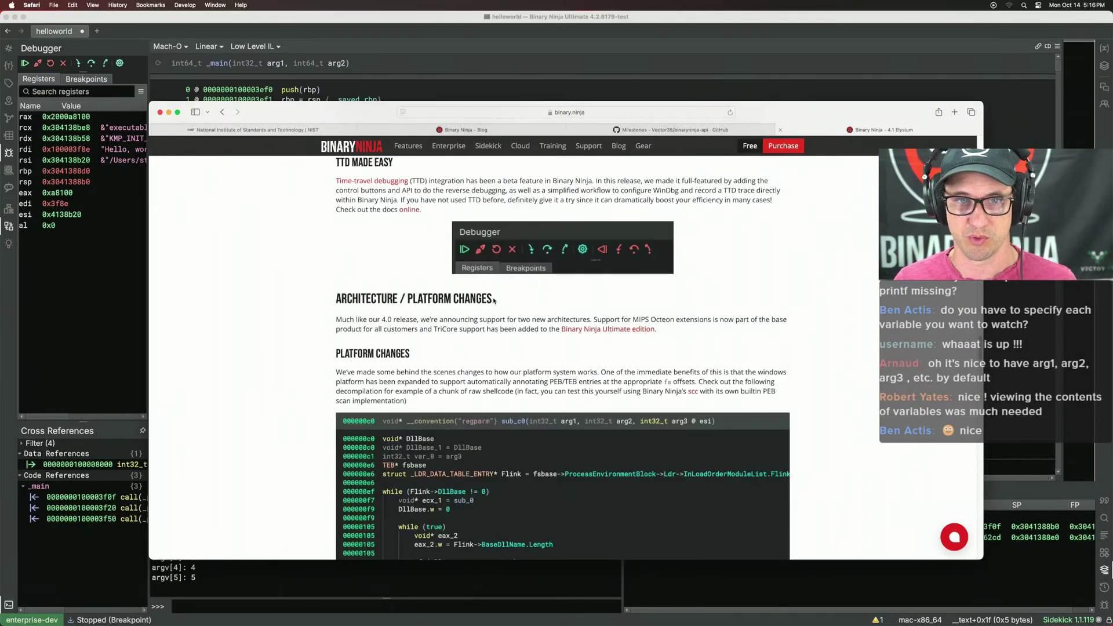
scroll(492, 301, "up", 15)
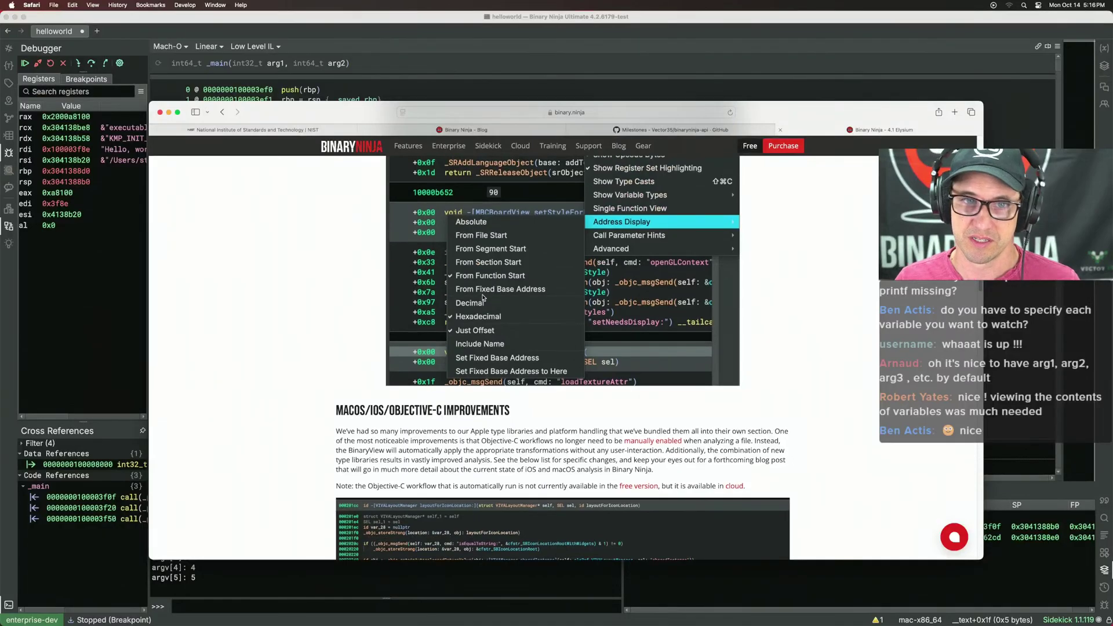
scroll(482, 298, "up", 15)
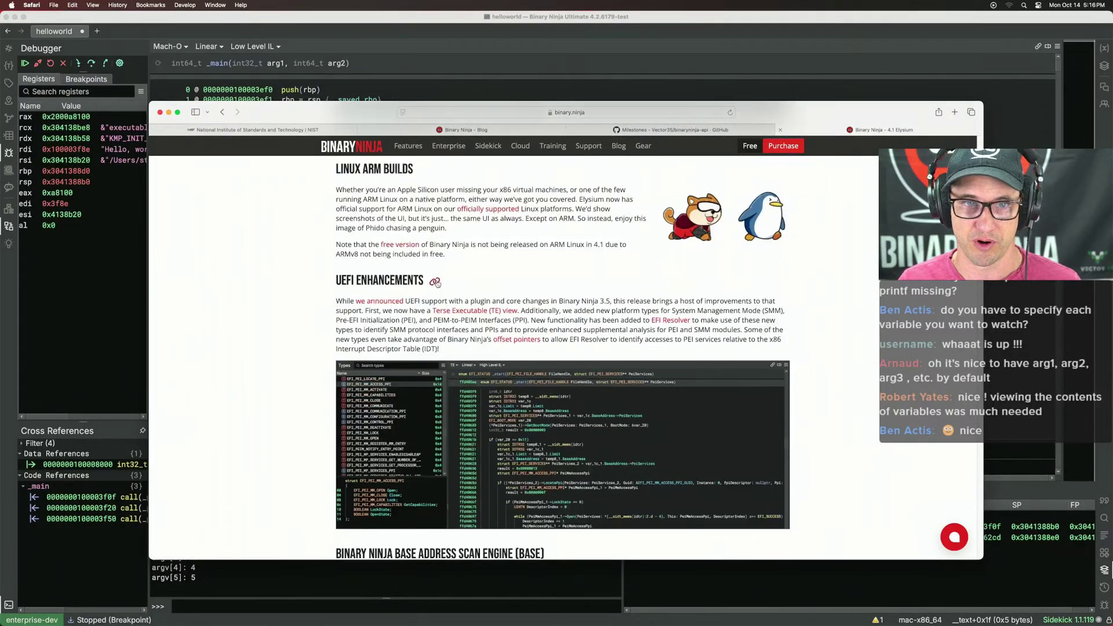
scroll(440, 283, "up", 10)
scroll(438, 278, "up", 10)
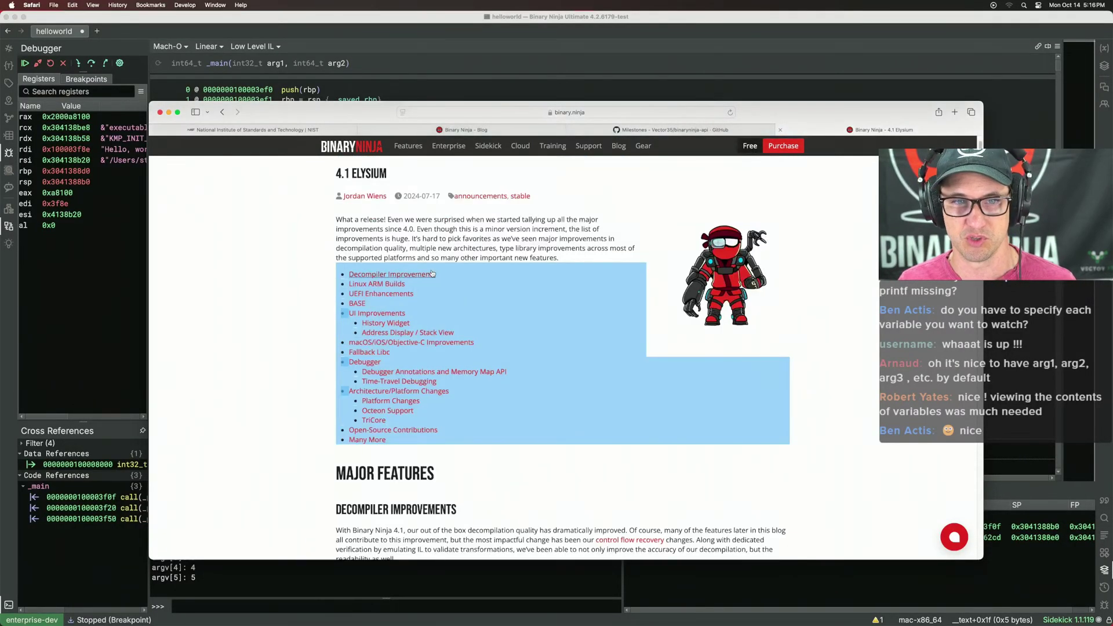
Highlight the release highlights, drag the 4.1/4.0 decompiler comparison slider, and reach Linux ARM Builds.
left_click(470, 295)
left_click_drag(470, 295, 488, 426)
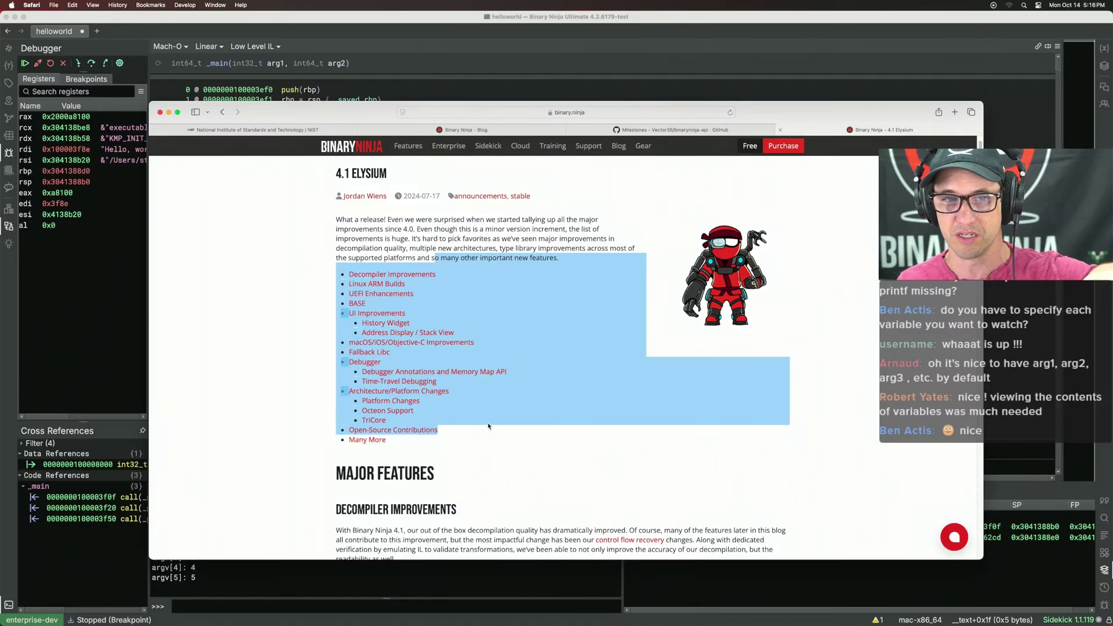
scroll(499, 374, "down", 15)
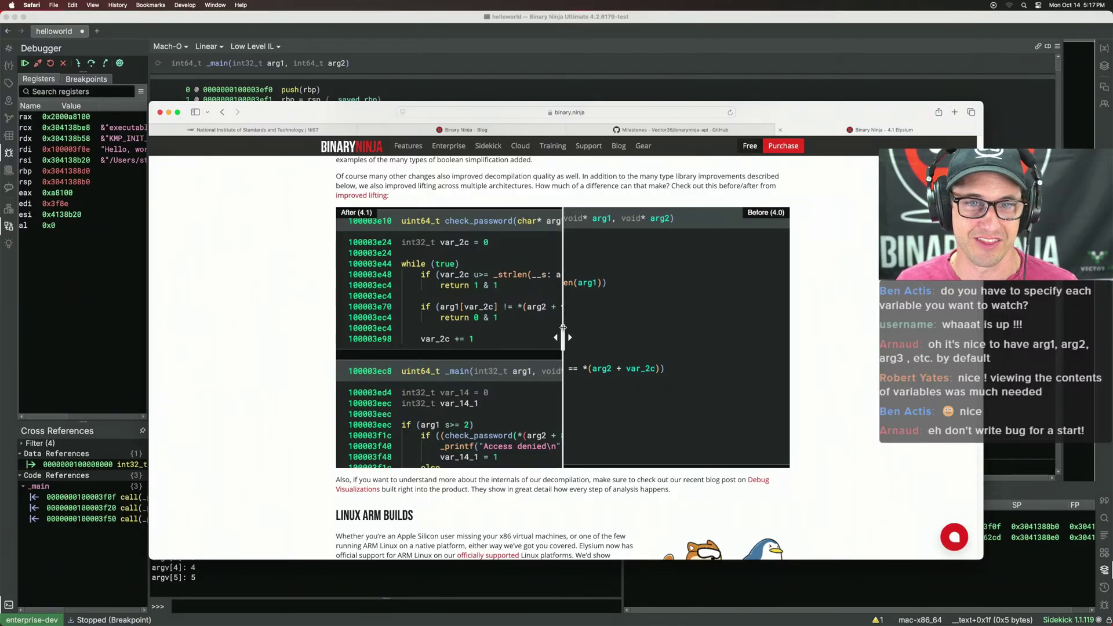
left_click_drag(562, 328, 609, 337)
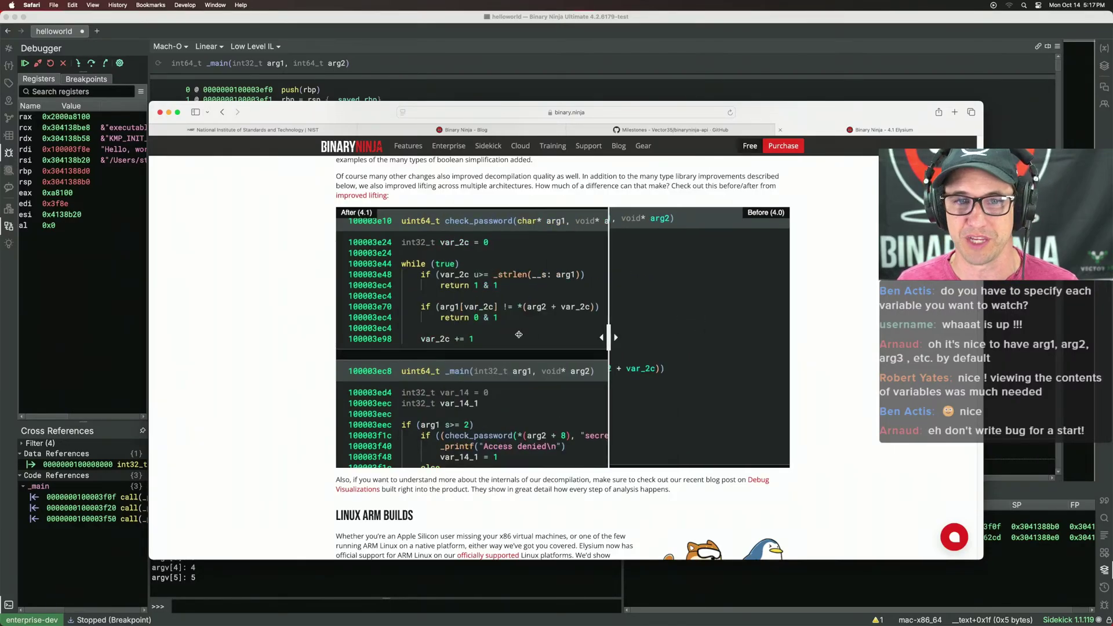
left_click_drag(519, 335, 573, 333)
scroll(545, 337, "down", 3)
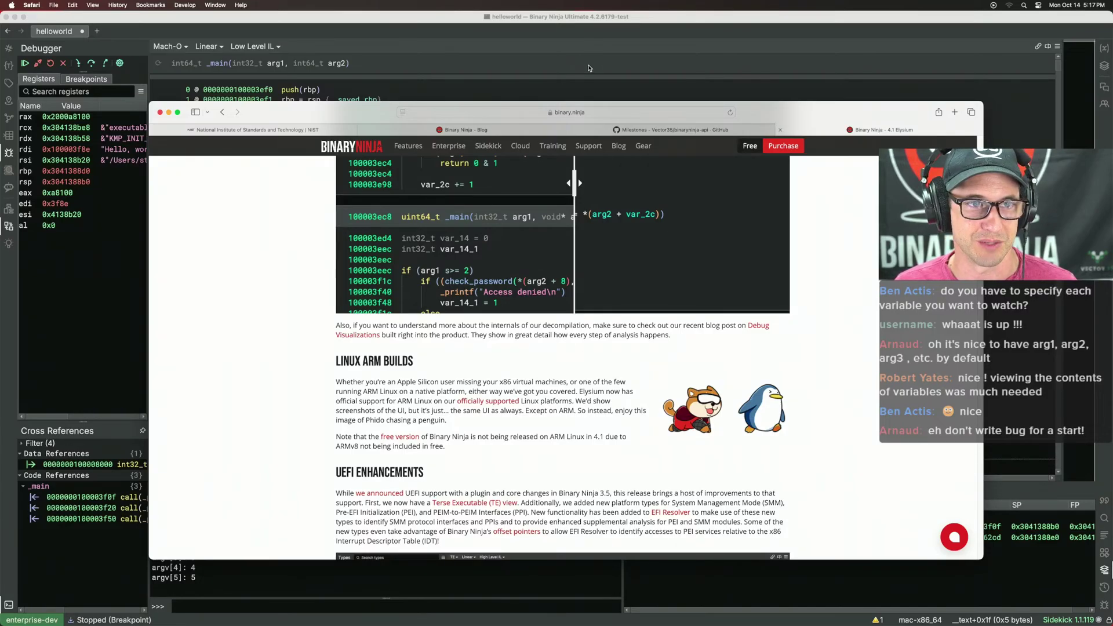
Return to Binary Ninja, checking the IL level list without changing it.
left_click(542, 59)
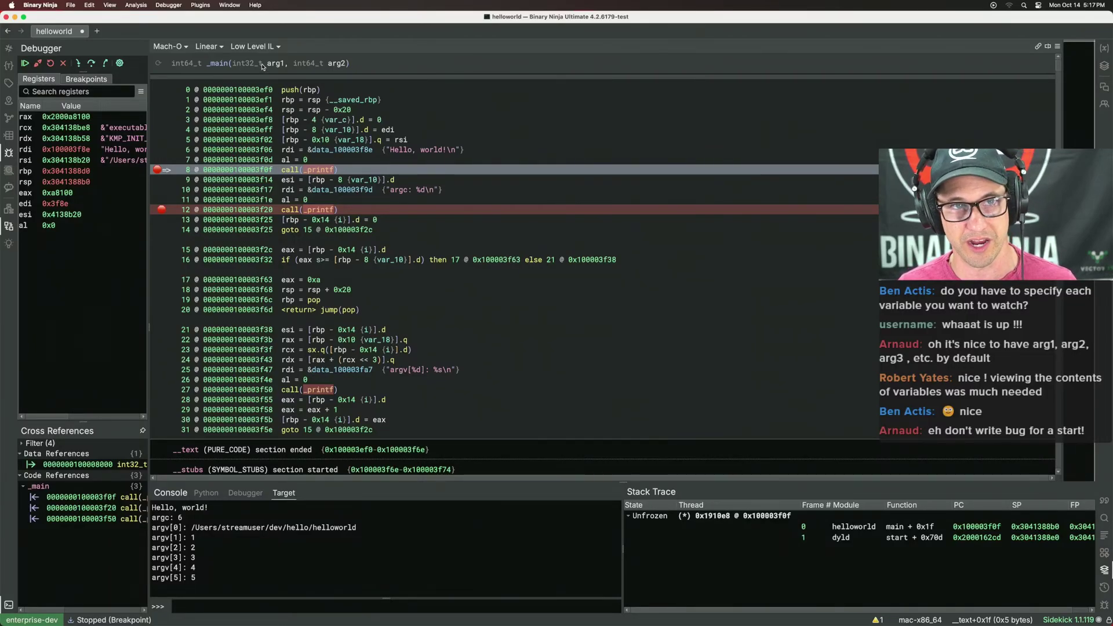
left_click(255, 46)
left_click(417, 40)
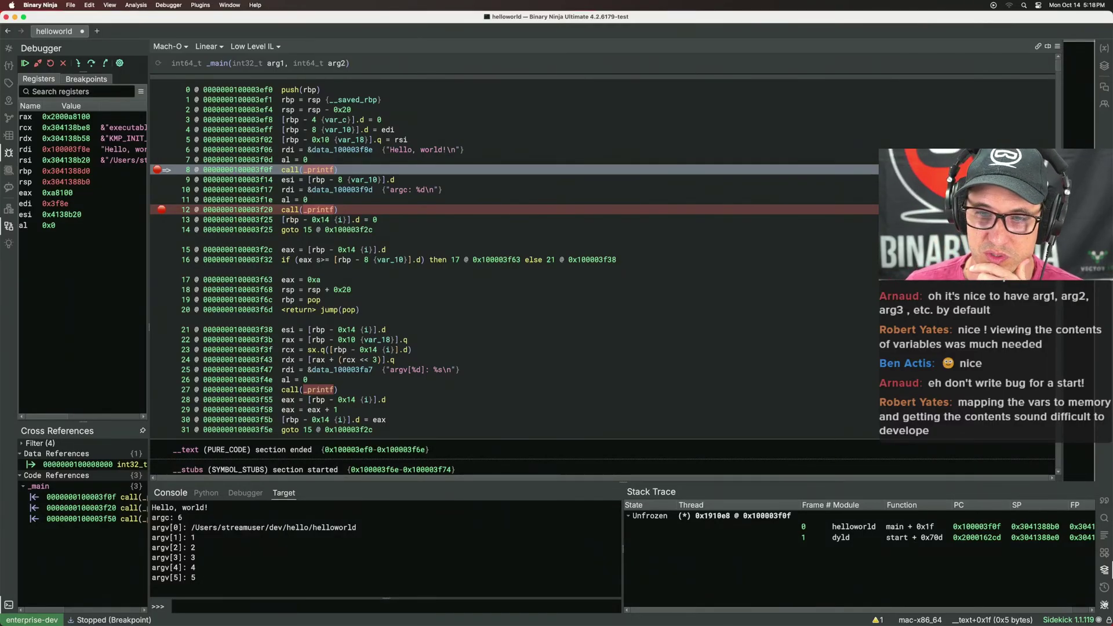
Open the Debugger Info panel, select the line 27 call(_printf), and show main as a graph.
left_click(1104, 605)
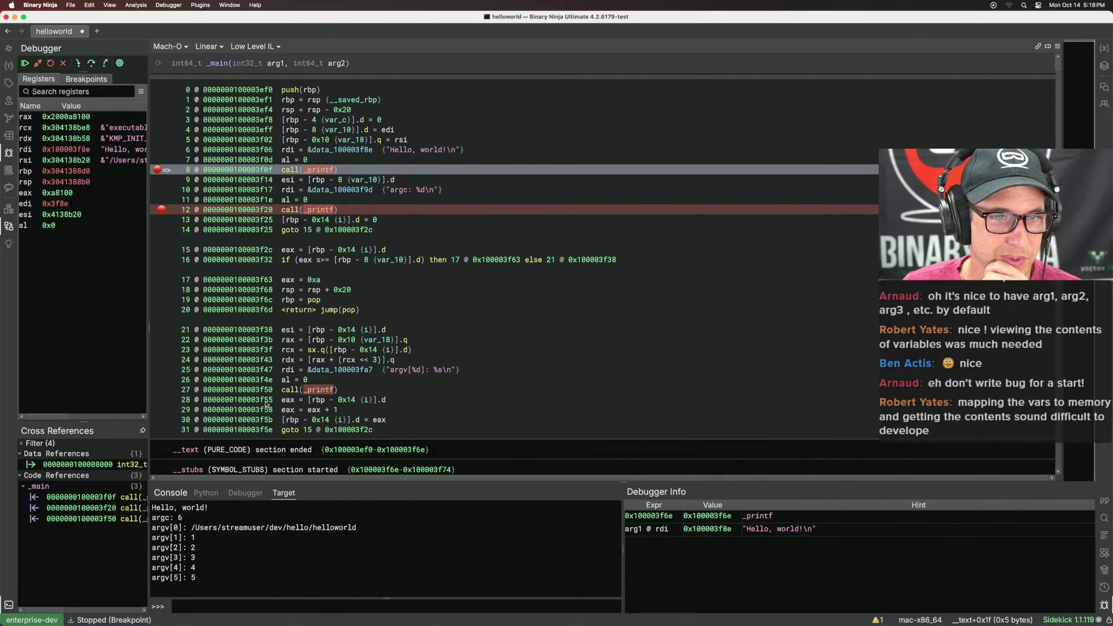
left_click(283, 392)
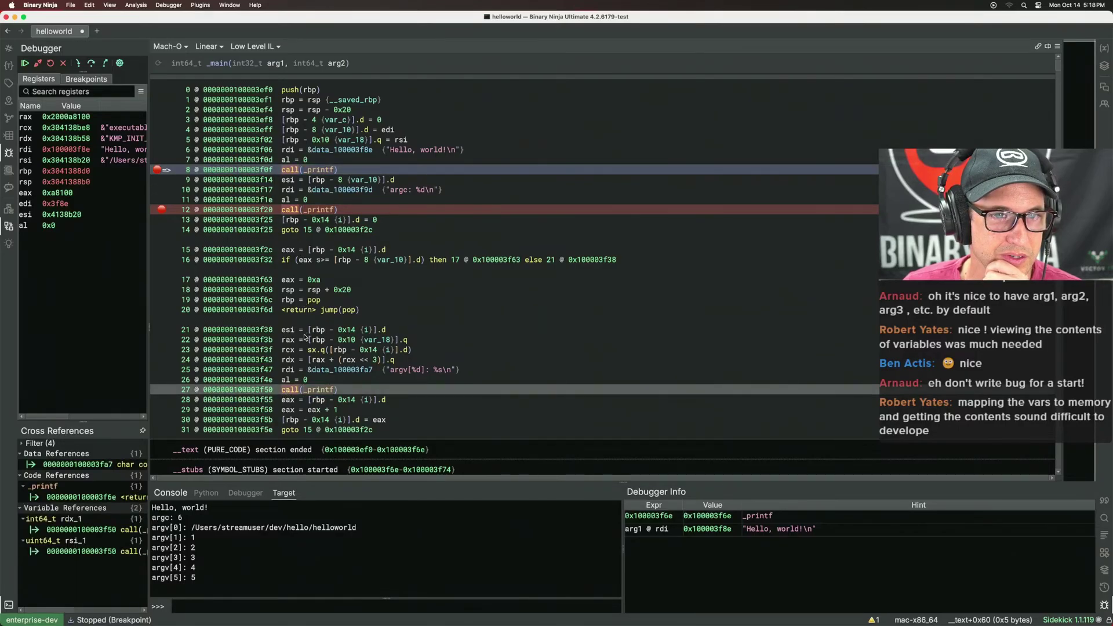
key("space")
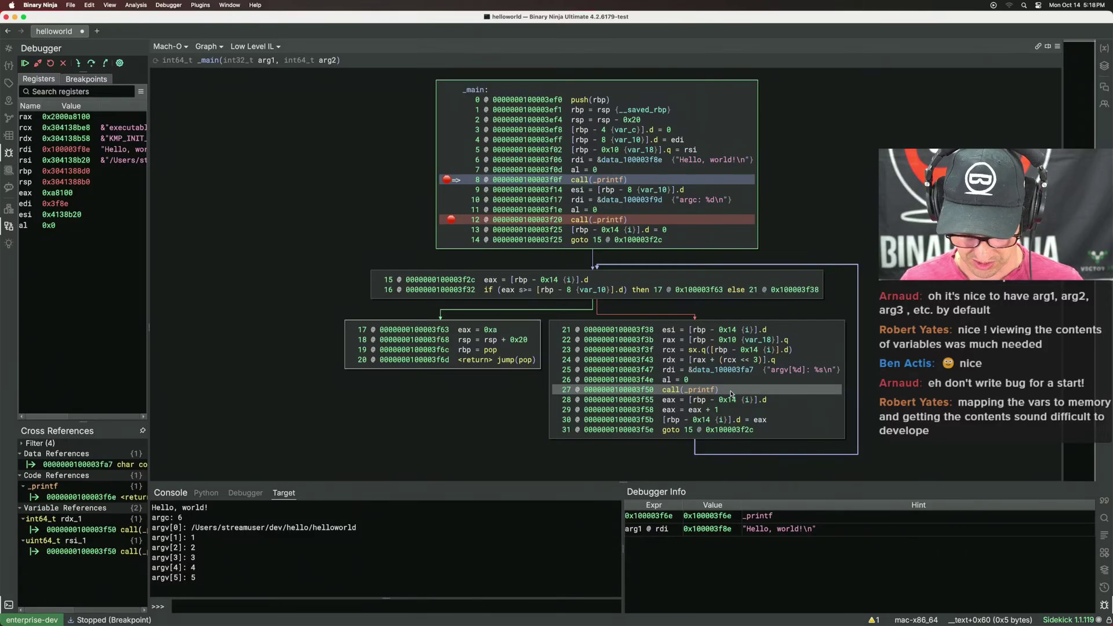
Breakpoint the line 27 printf call and resume twice until execution stops there.
key("F2")
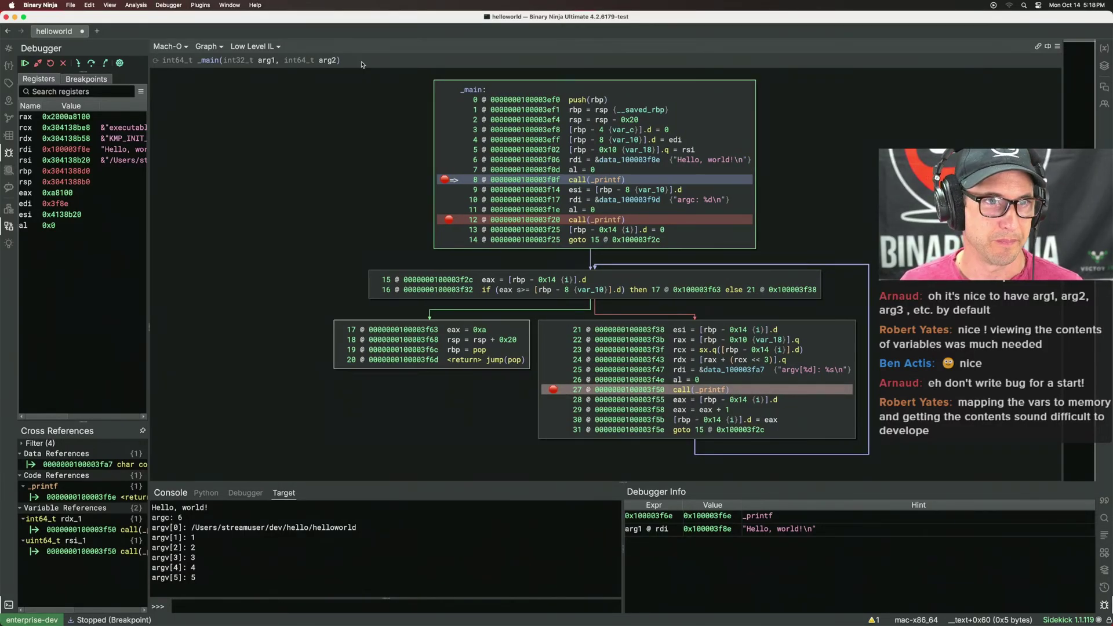
left_click(25, 65)
left_click(25, 64)
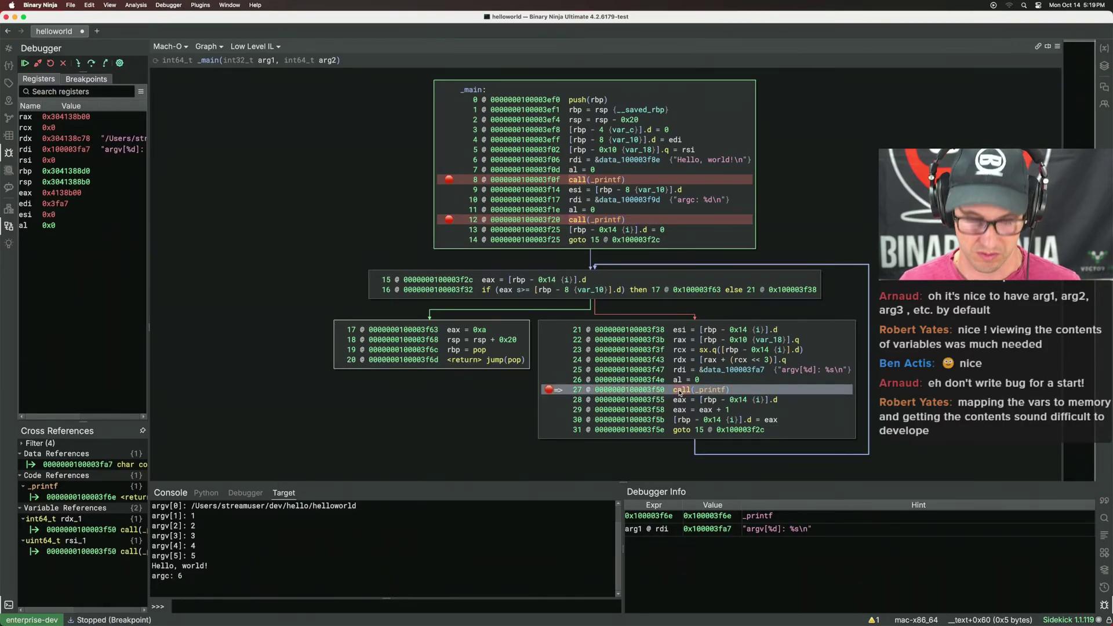
Highlight rsi_1 in the Medium Level IL graph, then return to Low Level IL.
key("i")
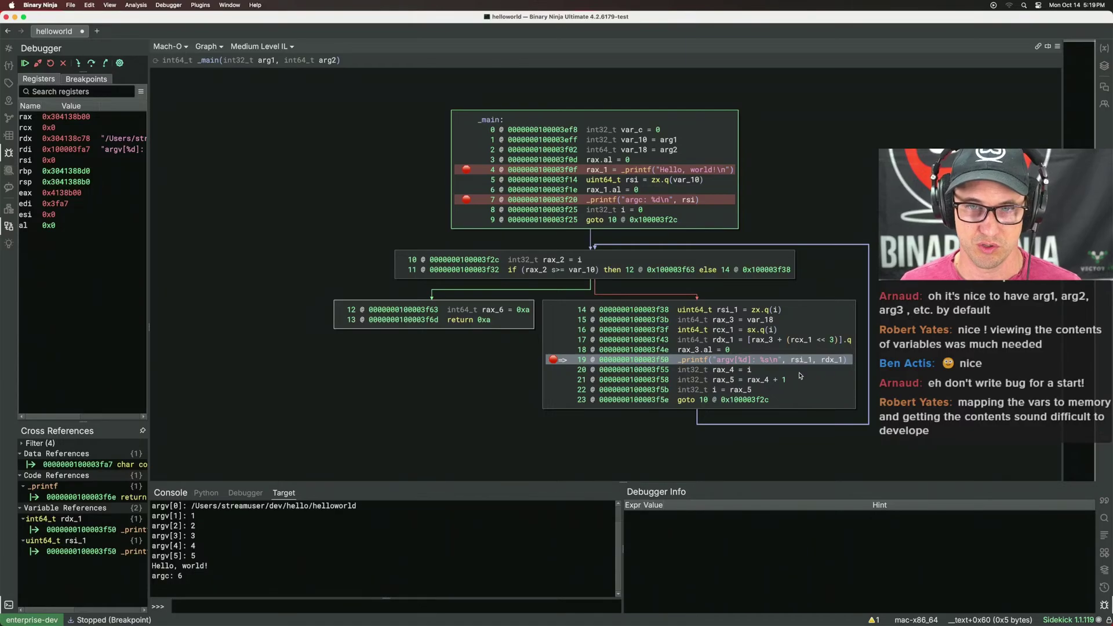
left_click(801, 360)
key("shift+i")
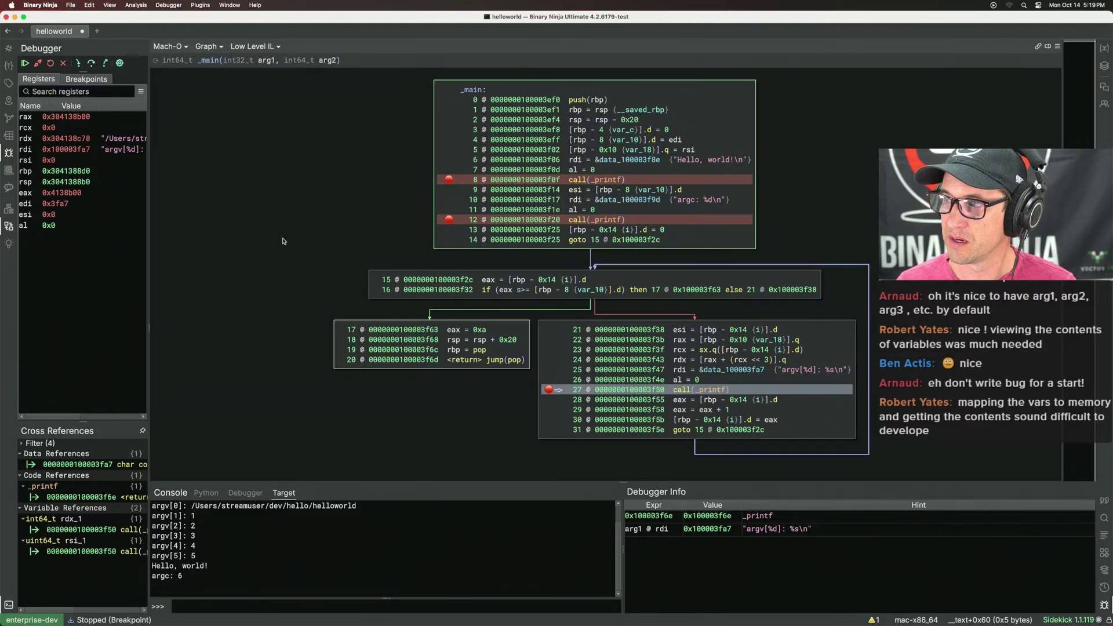
Check the debug adapter settings, keeping LLDB as adapter type, and cancel.
left_click(120, 64)
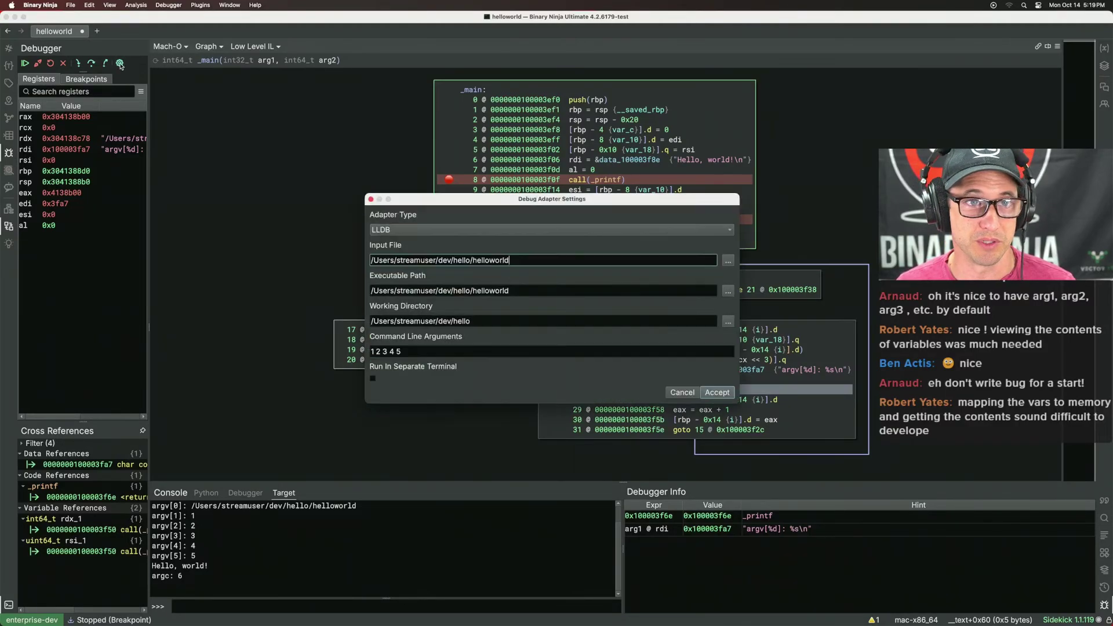
left_click(476, 230)
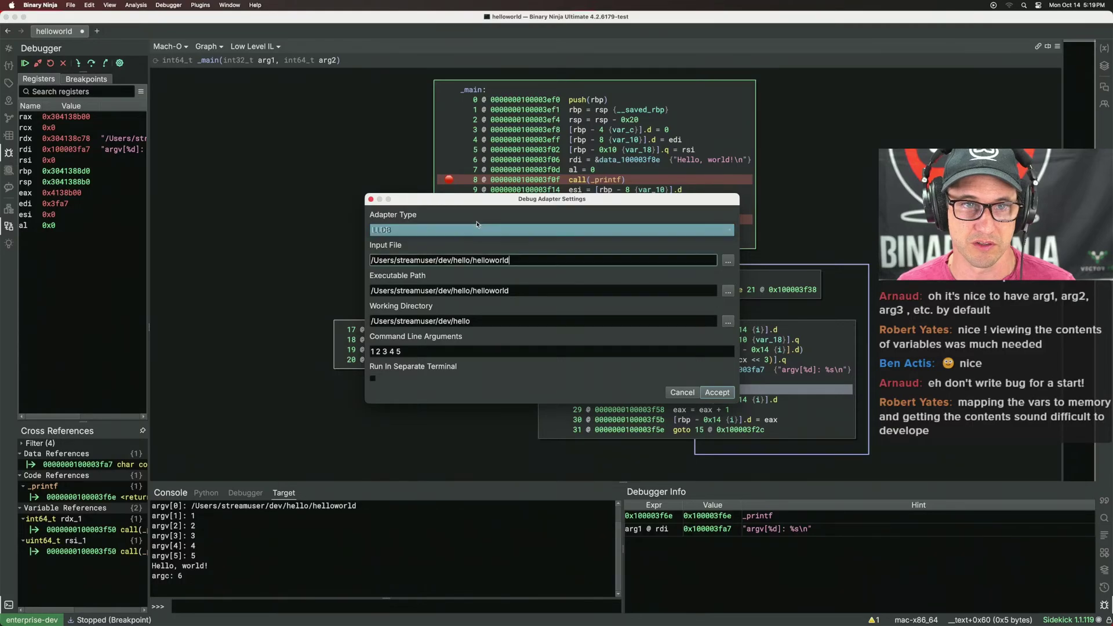
left_click(477, 224)
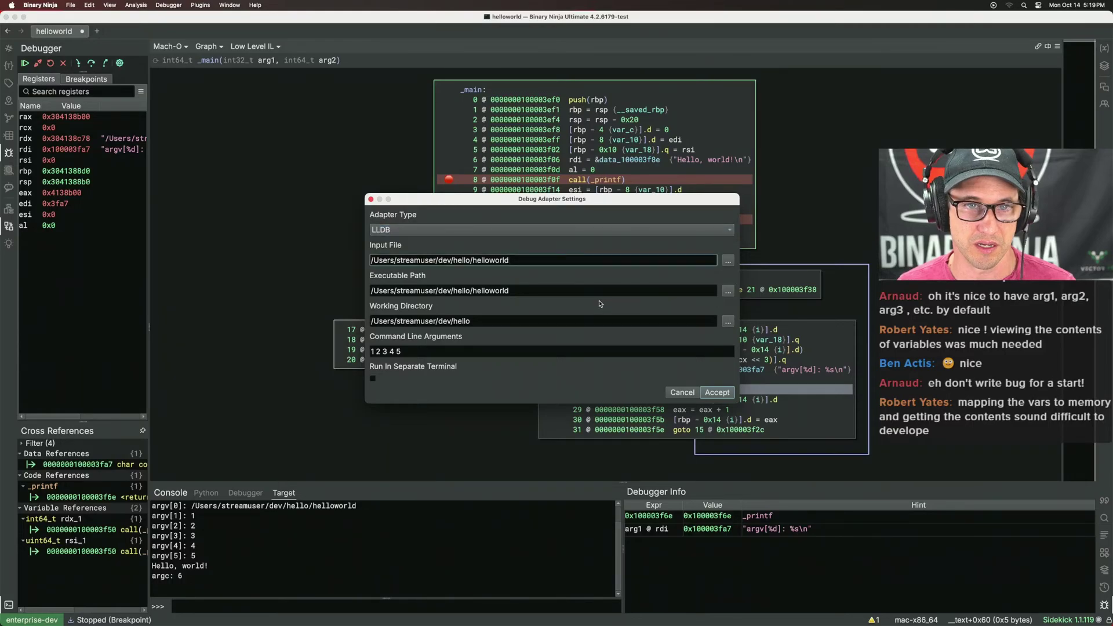
left_click(682, 393)
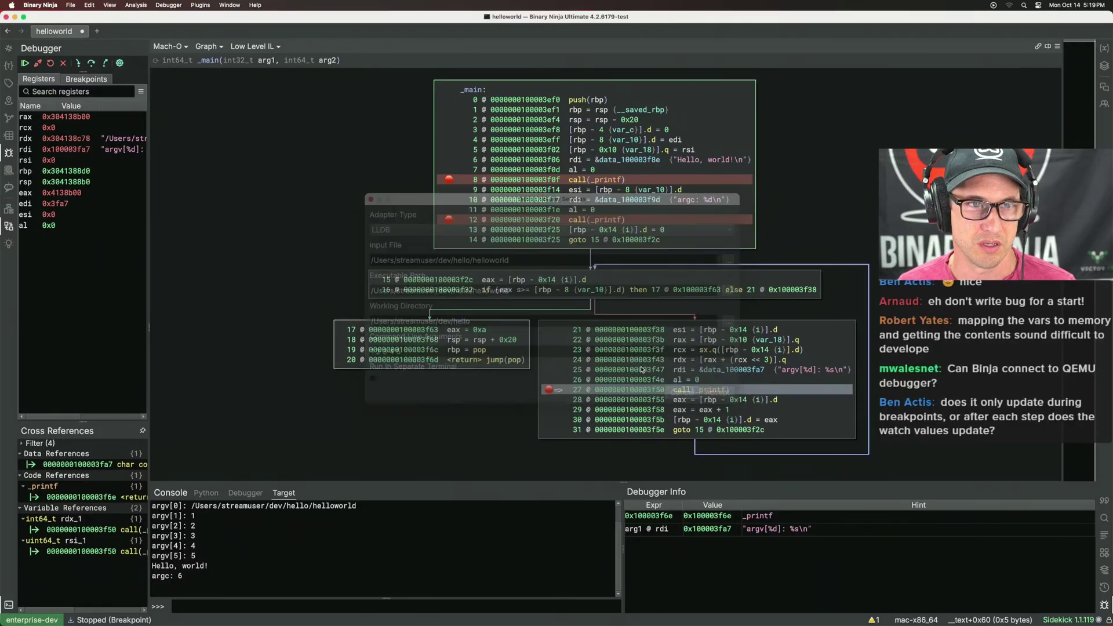
Stop the debugging session and reopen Debug Adapter Settings showing LLDB.
left_click(59, 67)
left_click(119, 65)
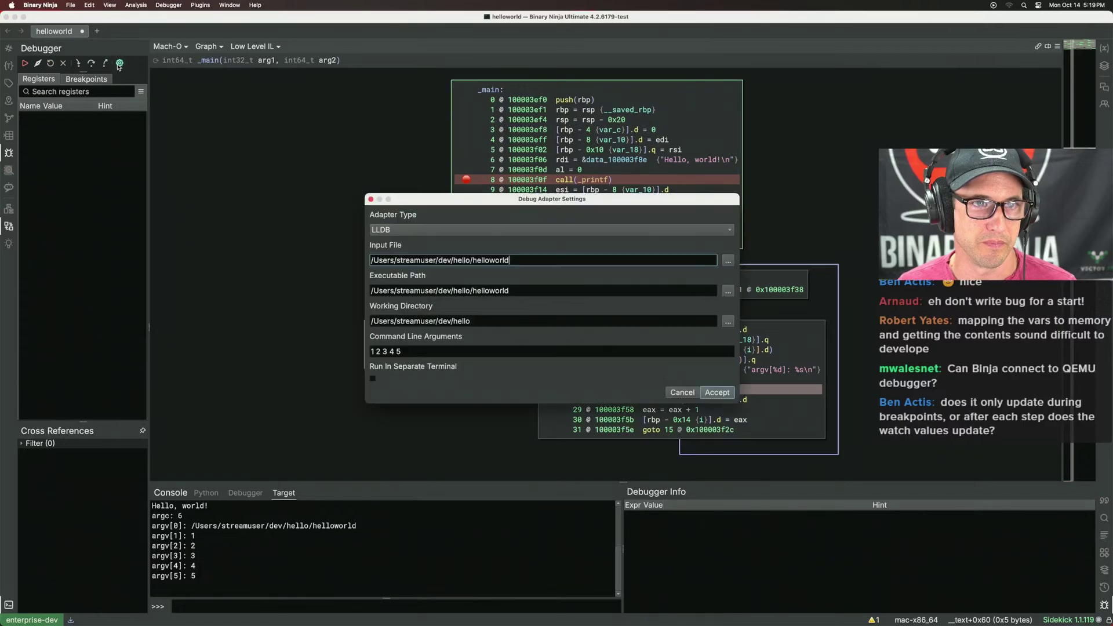
left_click(442, 231)
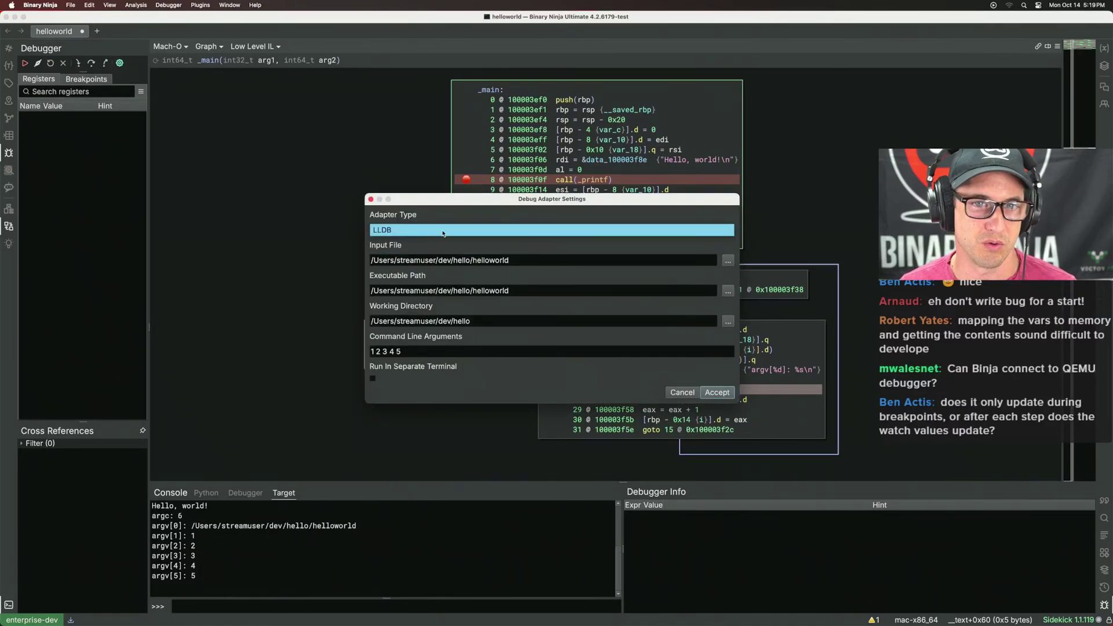
left_click(464, 251)
key("super+Tab")
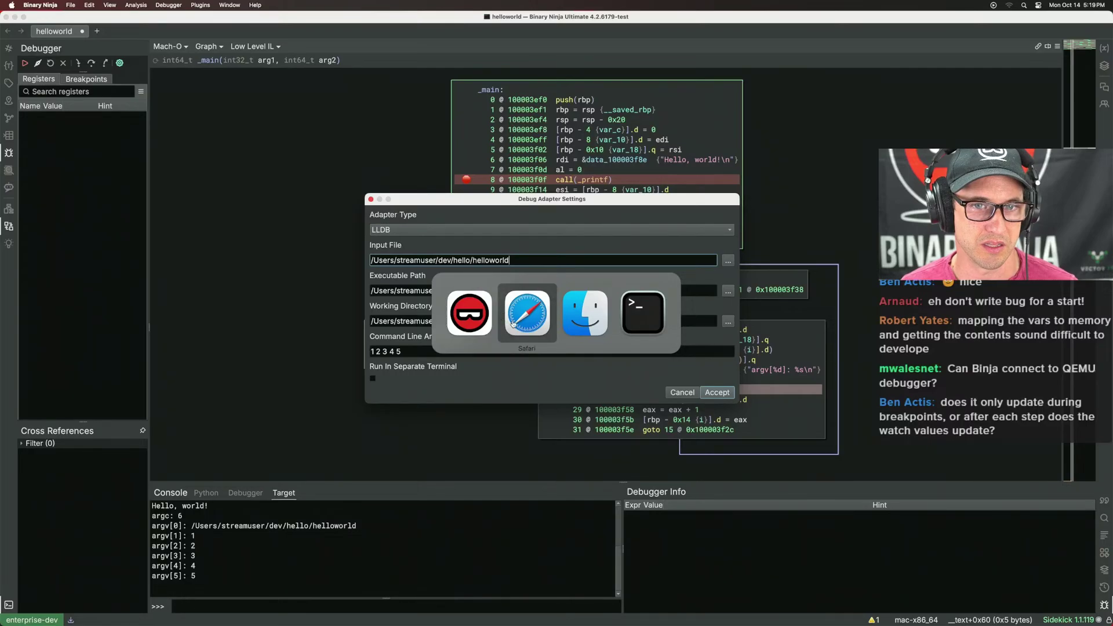
Open docs.binary.ninja in a new tab and navigate to the Remote Debugging page in the User Guide.
key("super+t")
type("docs.binary.ninja")
key("Return")
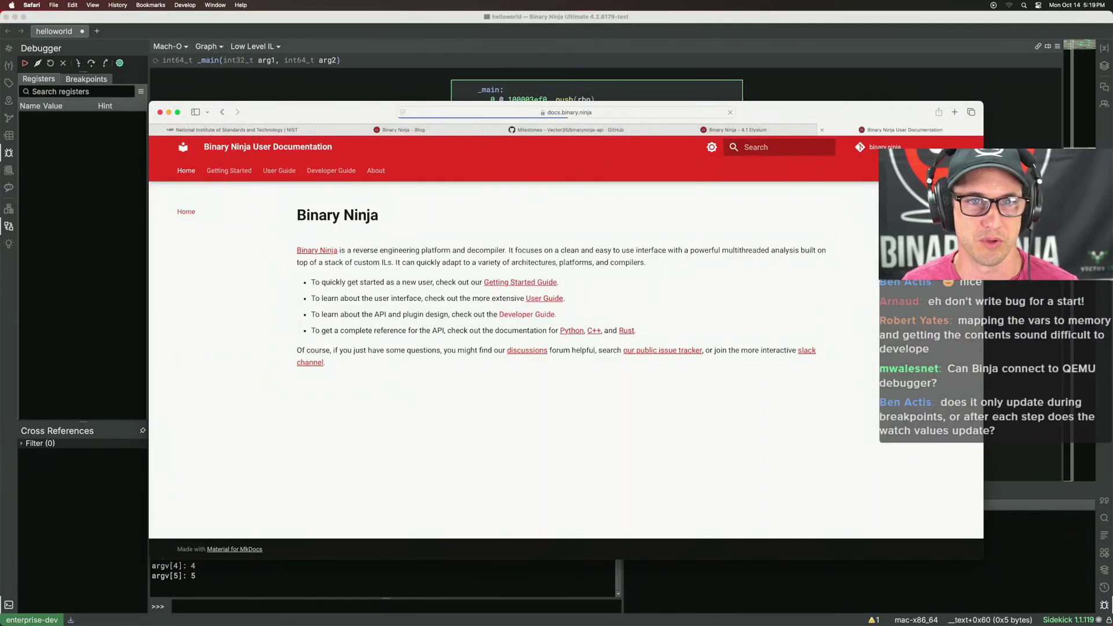
key("super+l")
key("Escape")
left_click(279, 170)
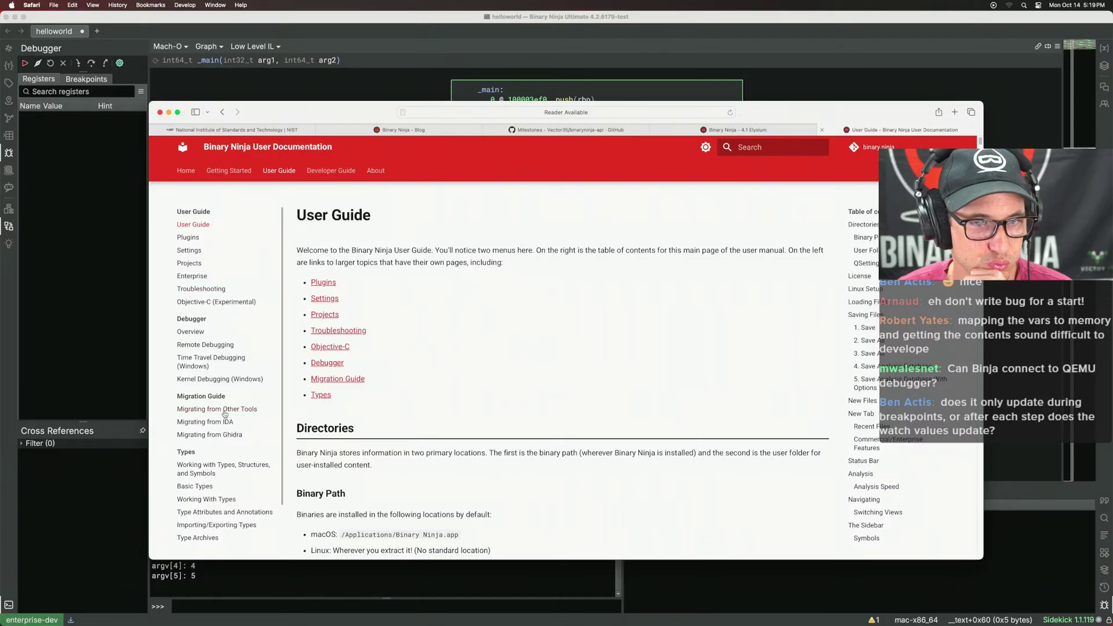
left_click(204, 345)
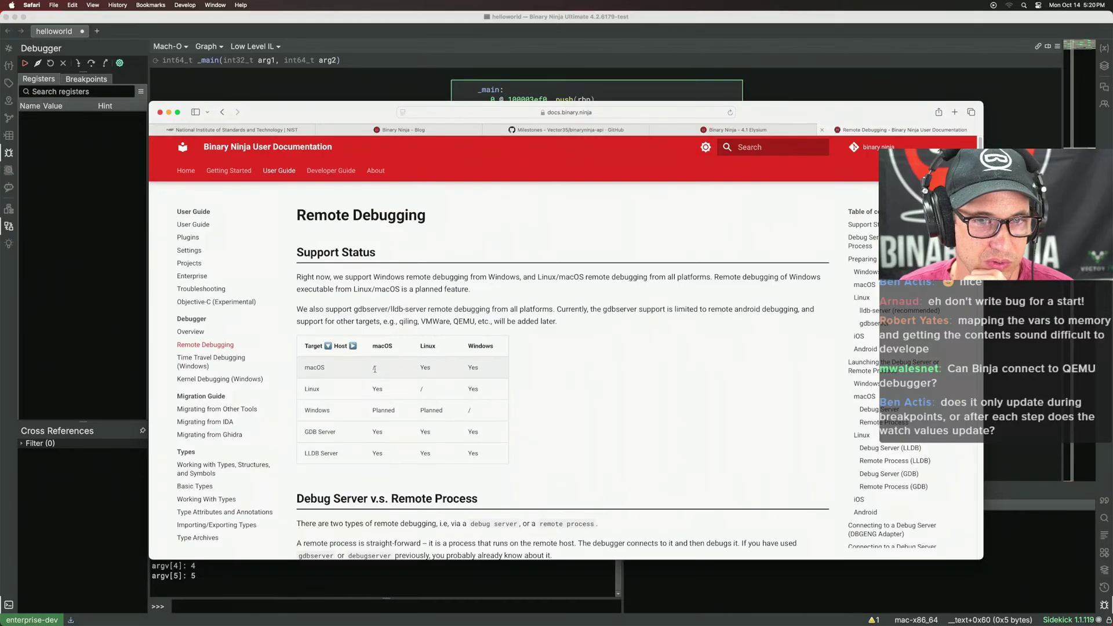
Read the Remote Debugging docs down to the DbgEng adapter section, then return to Binary Ninja.
left_click_drag(390, 433, 330, 432)
scroll(342, 430, "down", 3)
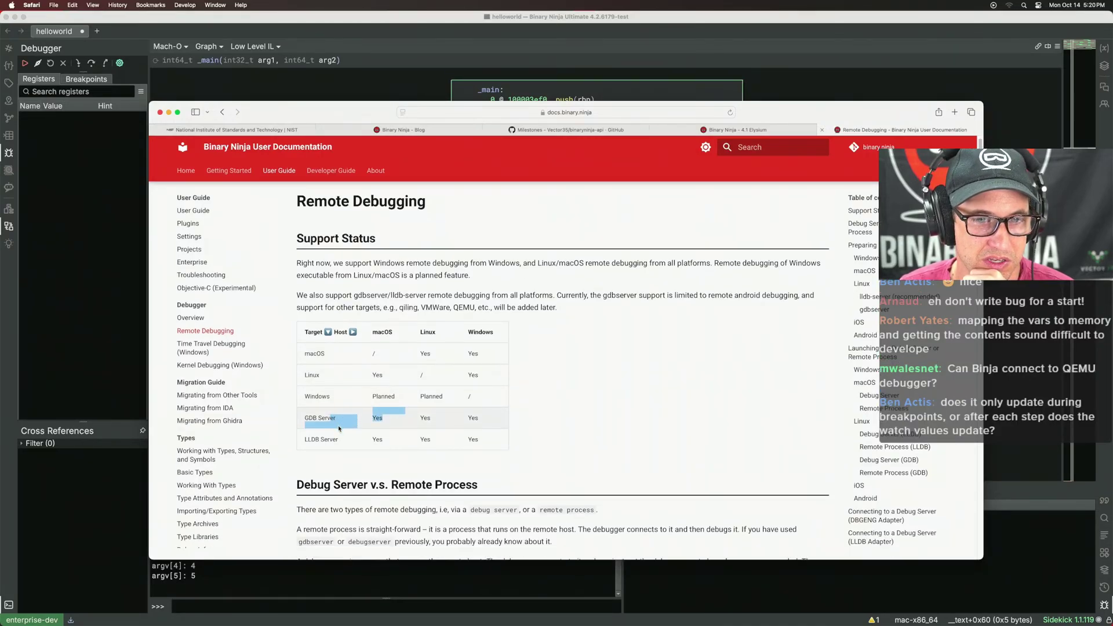
scroll(356, 428, "down", 5)
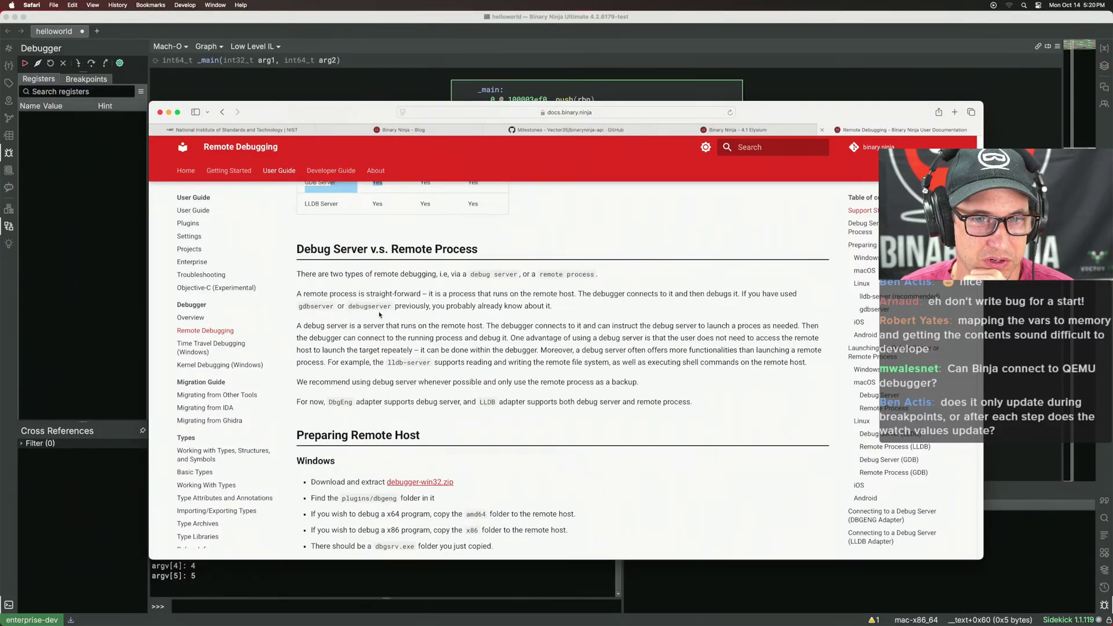
left_click_drag(388, 362, 425, 364)
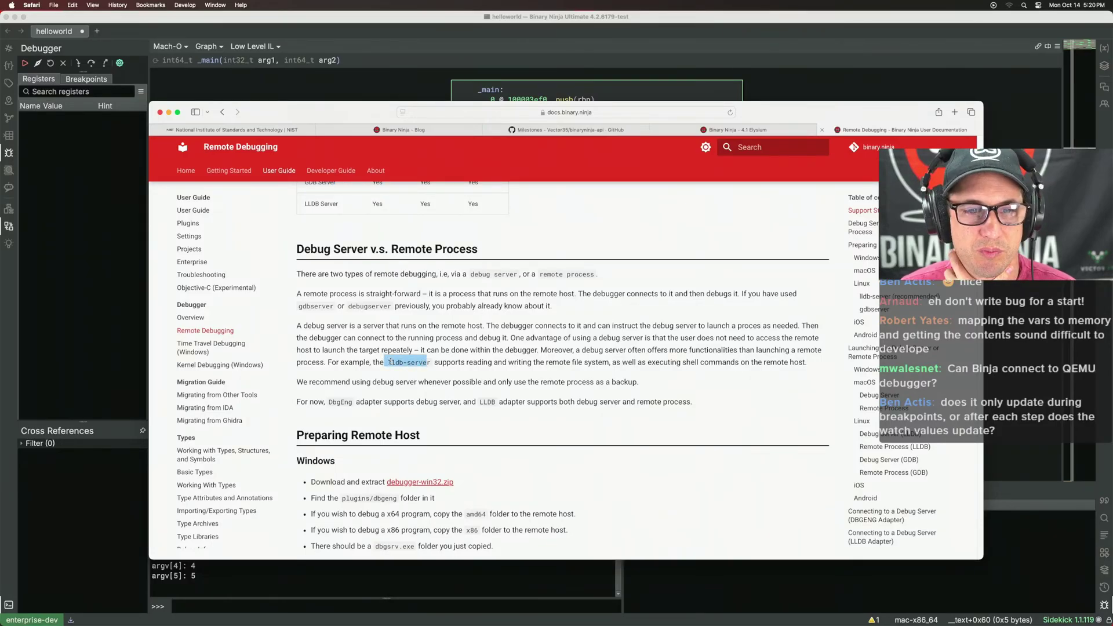
scroll(460, 378, "down", 5)
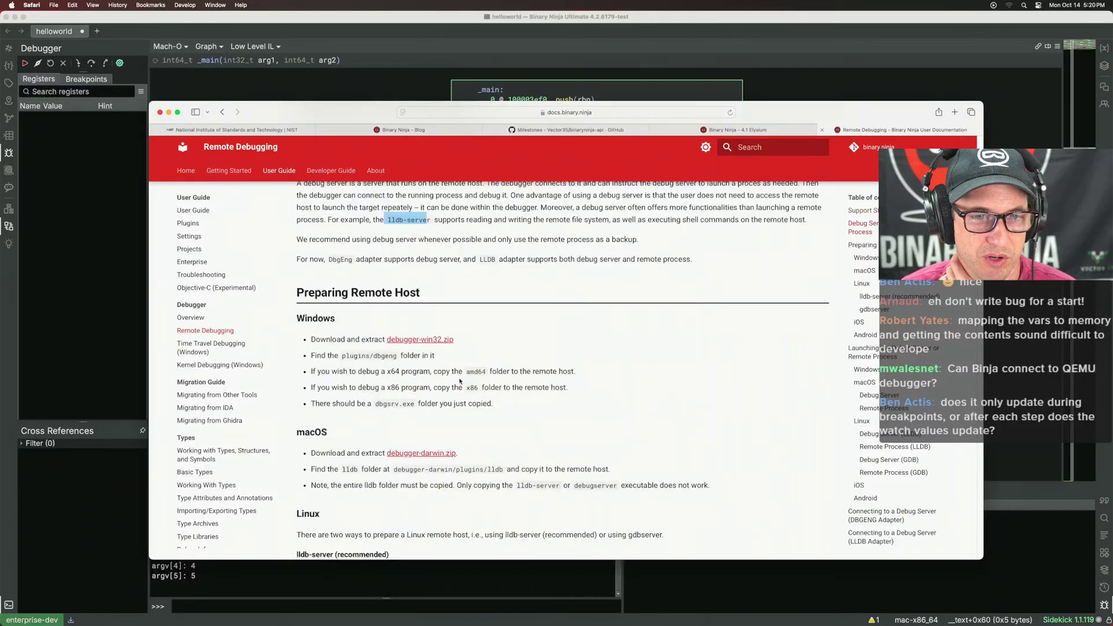
scroll(460, 380, "down", 13)
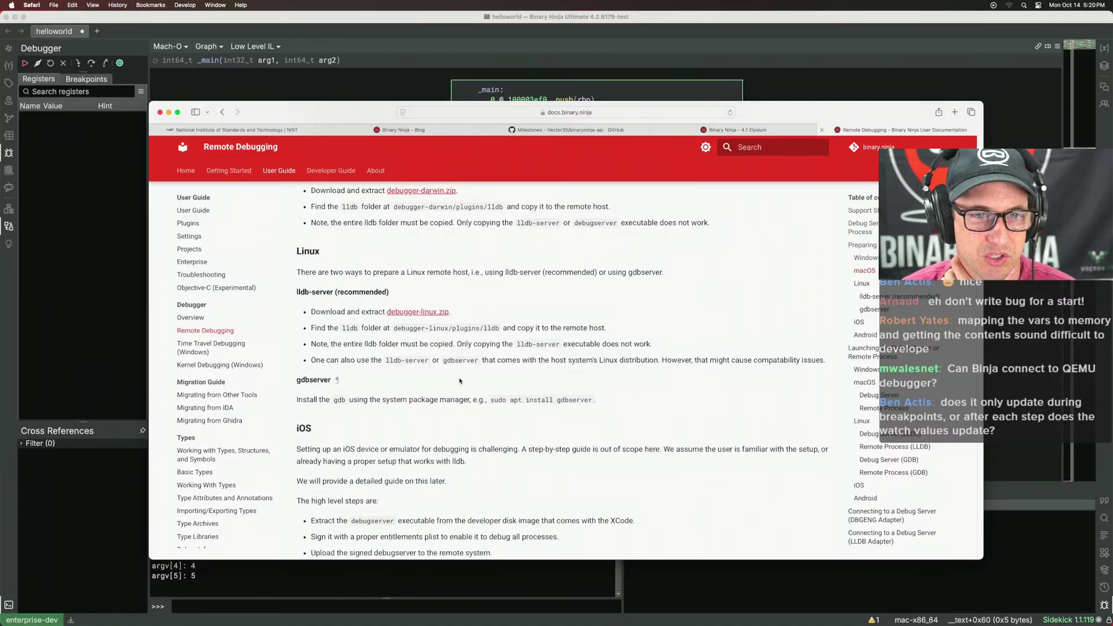
scroll(532, 287, "down", 12)
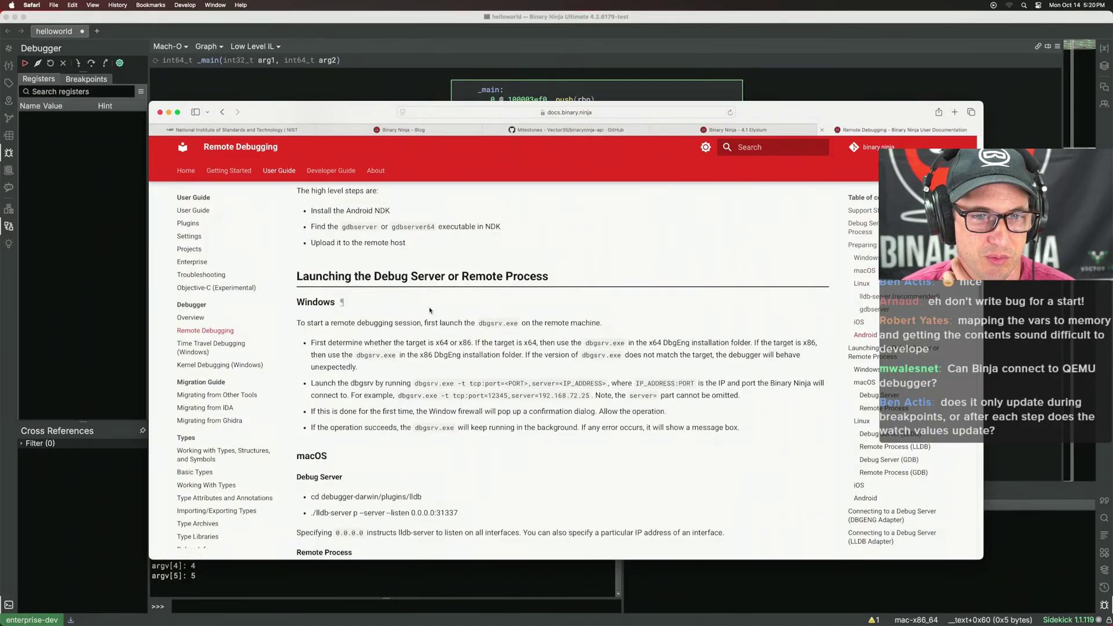
scroll(400, 342, "down", 10)
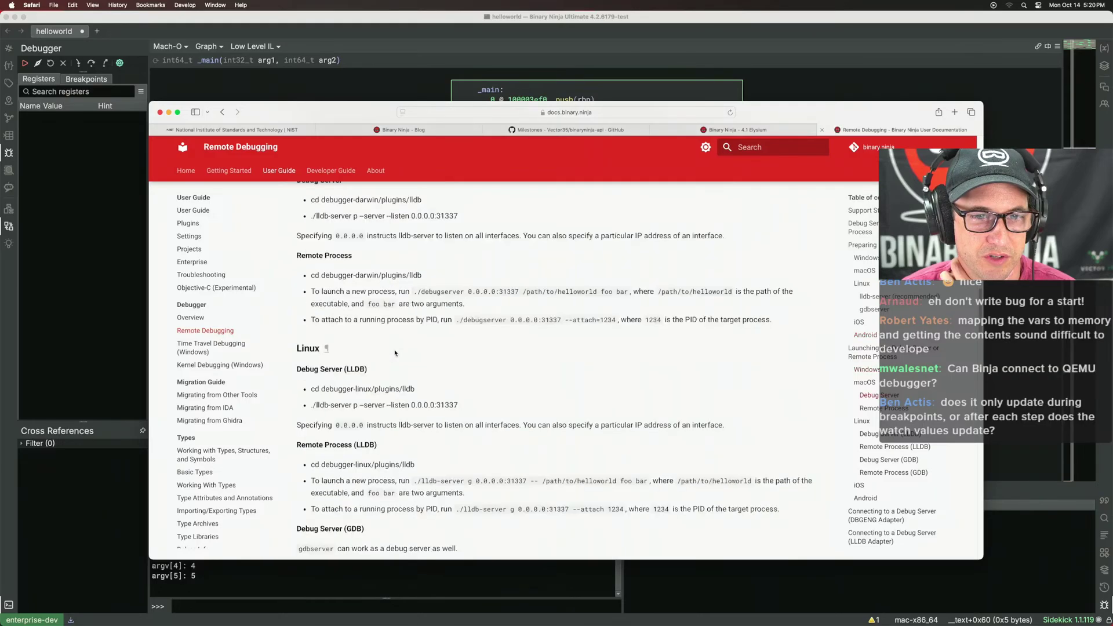
scroll(395, 353, "down", 13)
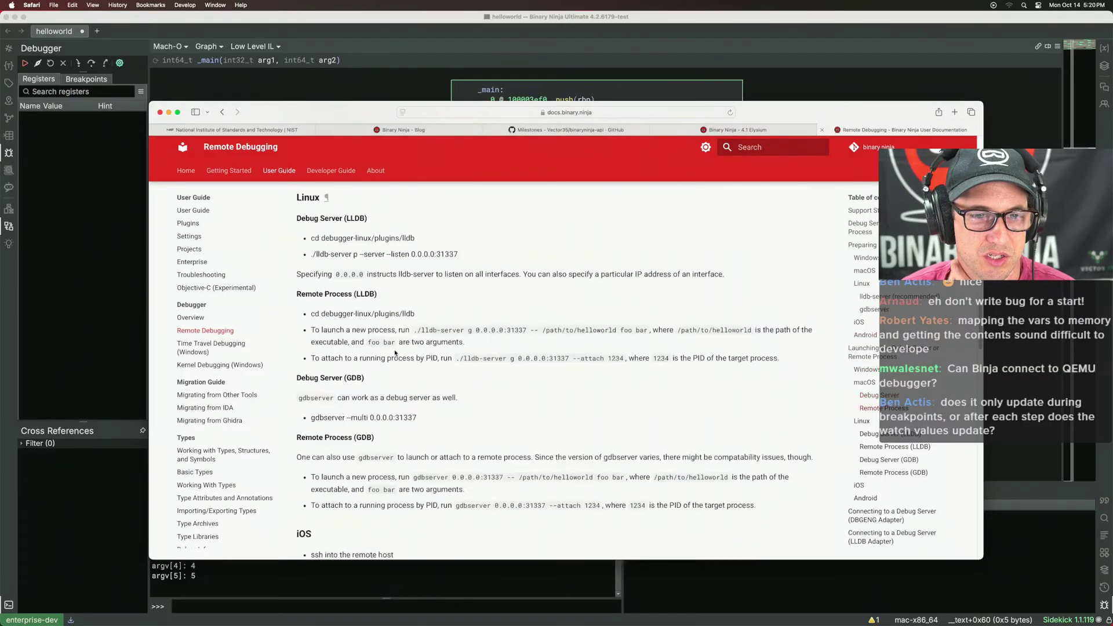
scroll(396, 353, "down", 5)
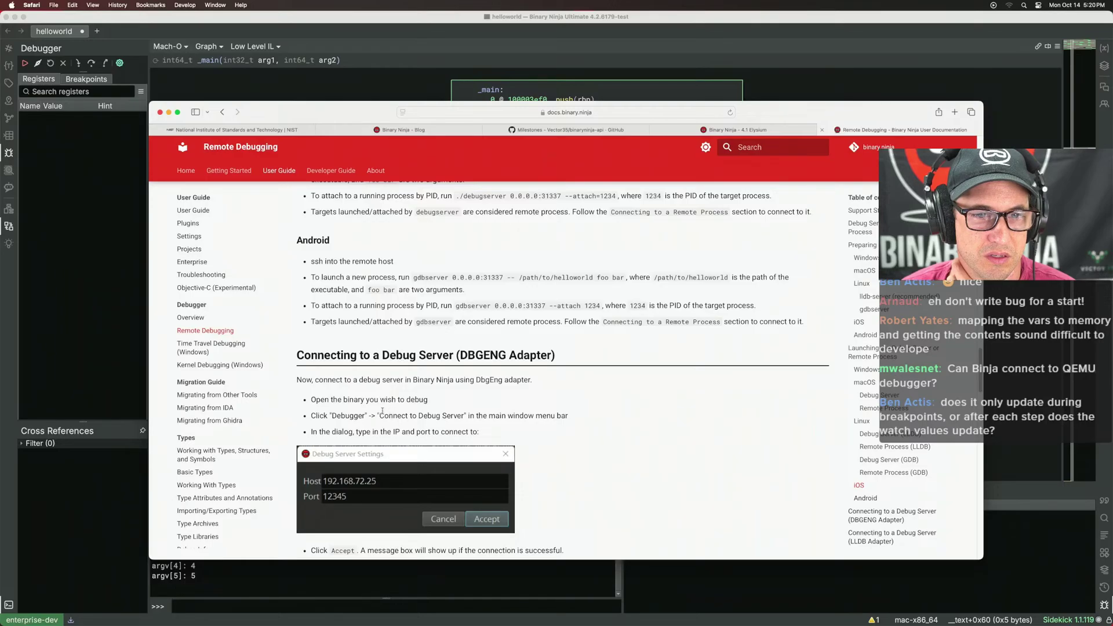
left_click(143, 203)
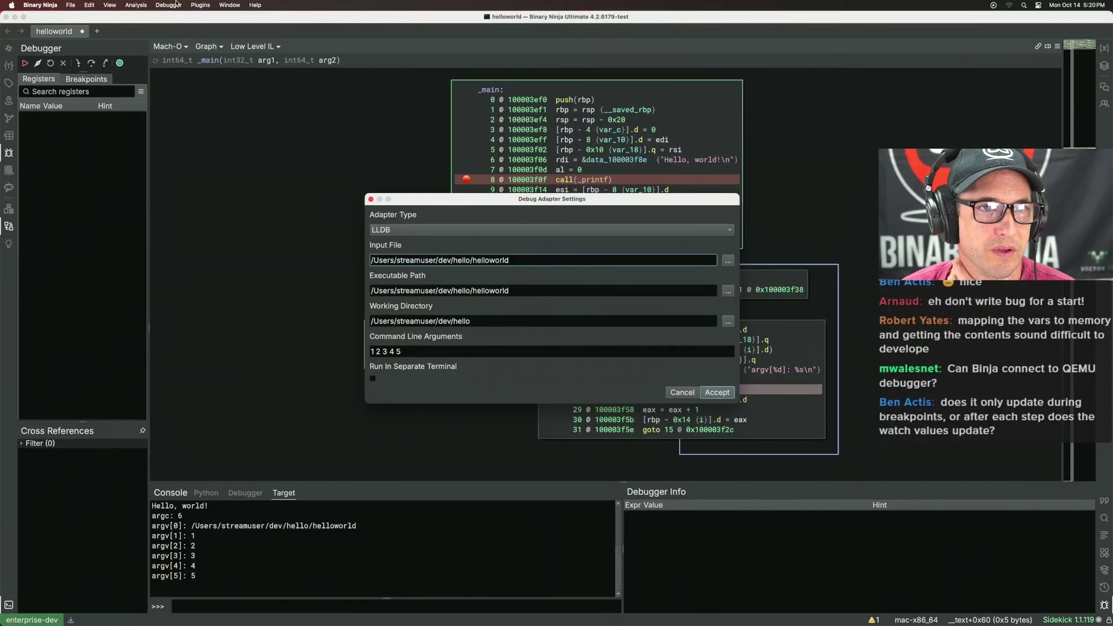
Accept the LLDB adapter settings and open Connect to Debug Server, leaving the platform as host.
left_click(717, 393)
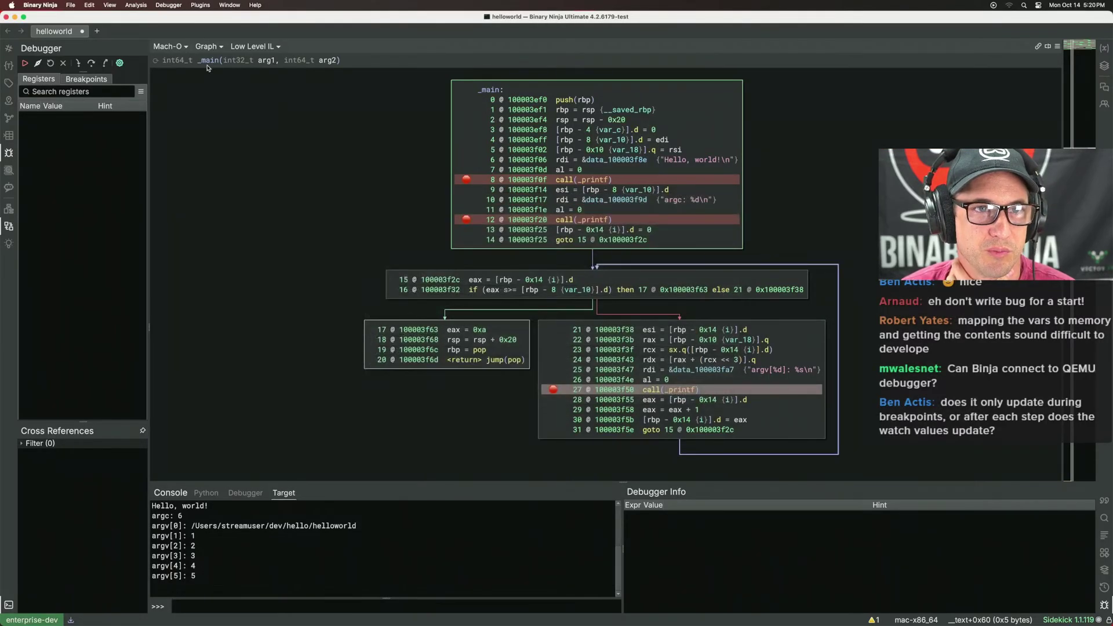
left_click(176, 5)
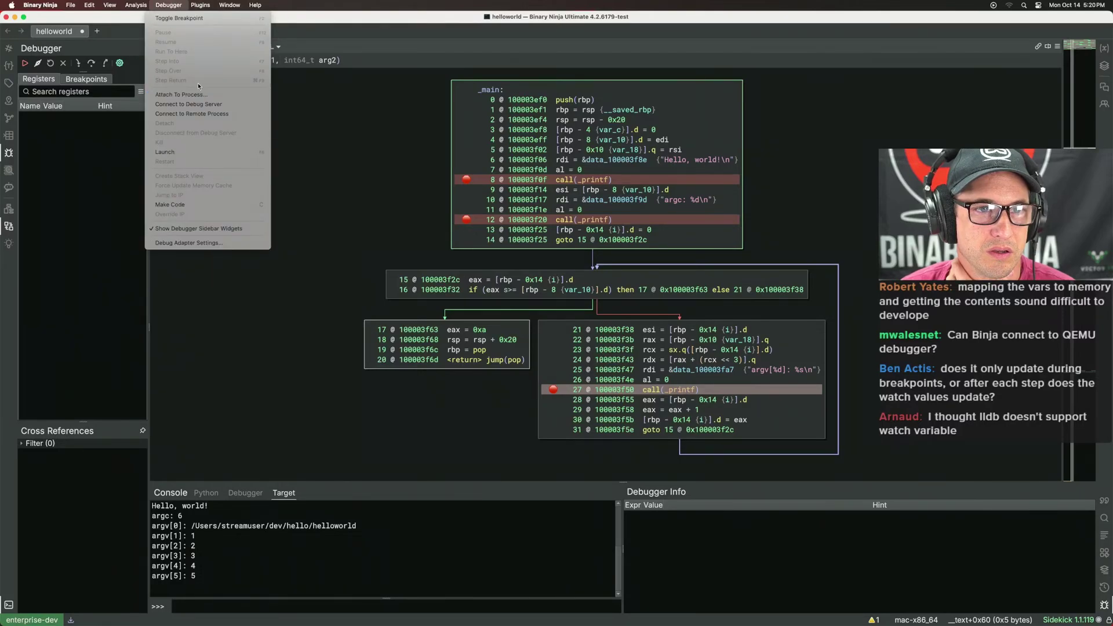
left_click(225, 105)
left_click(518, 296)
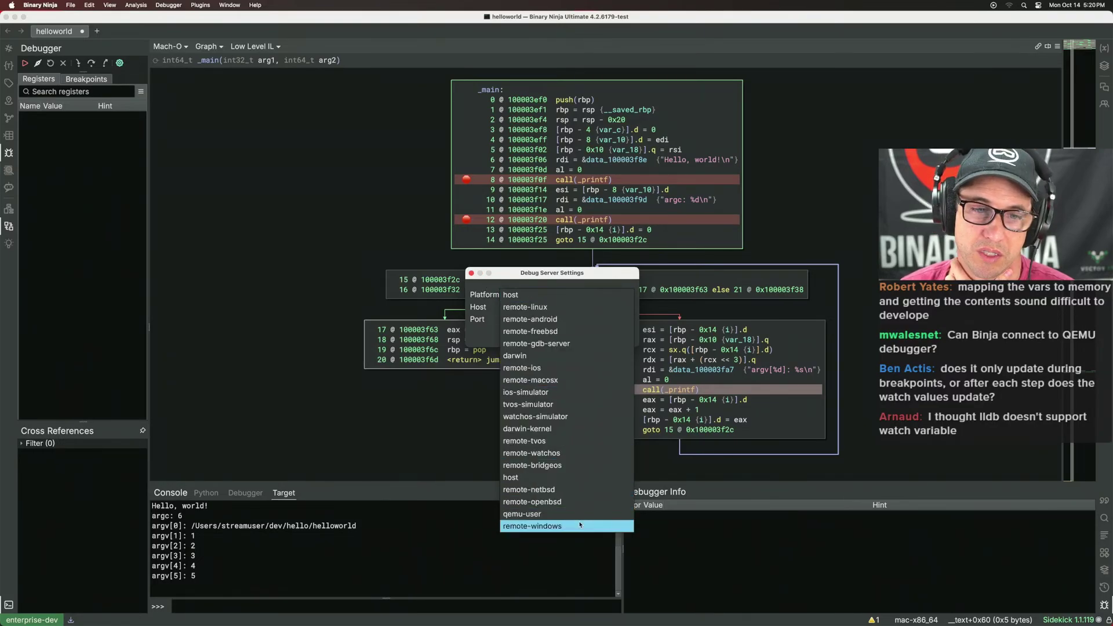
left_click(492, 296)
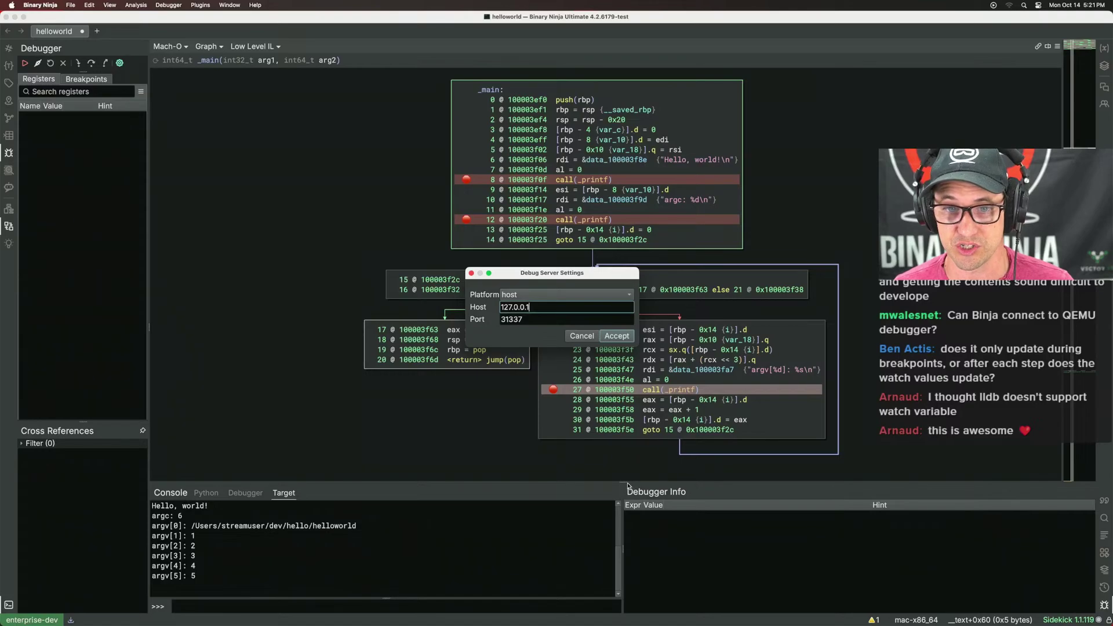
left_click(583, 337)
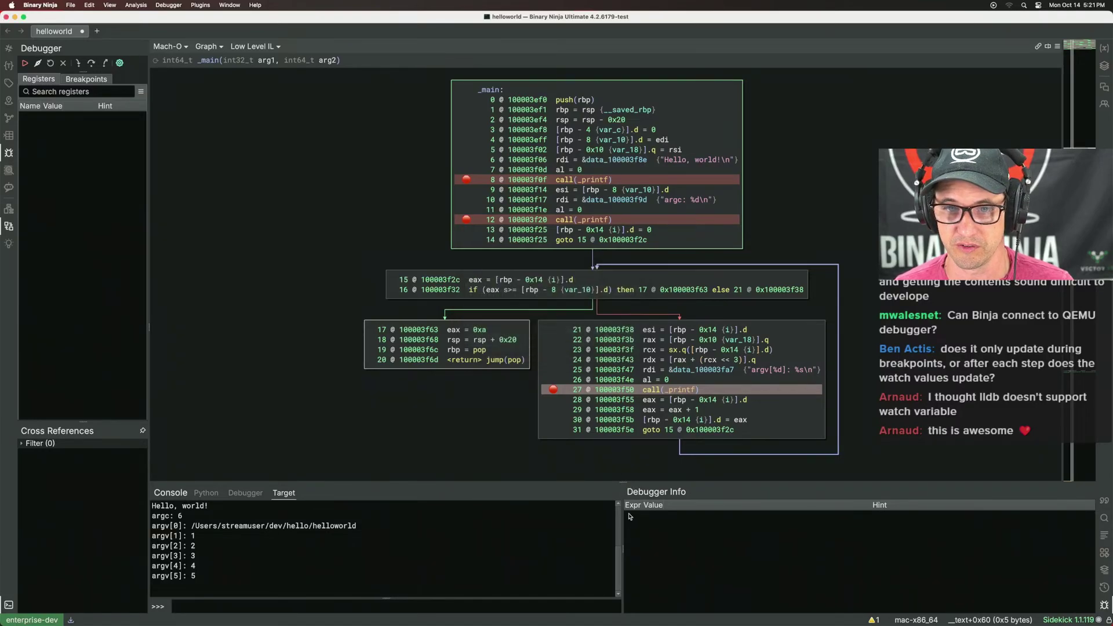
left_click_drag(620, 488, 623, 482)
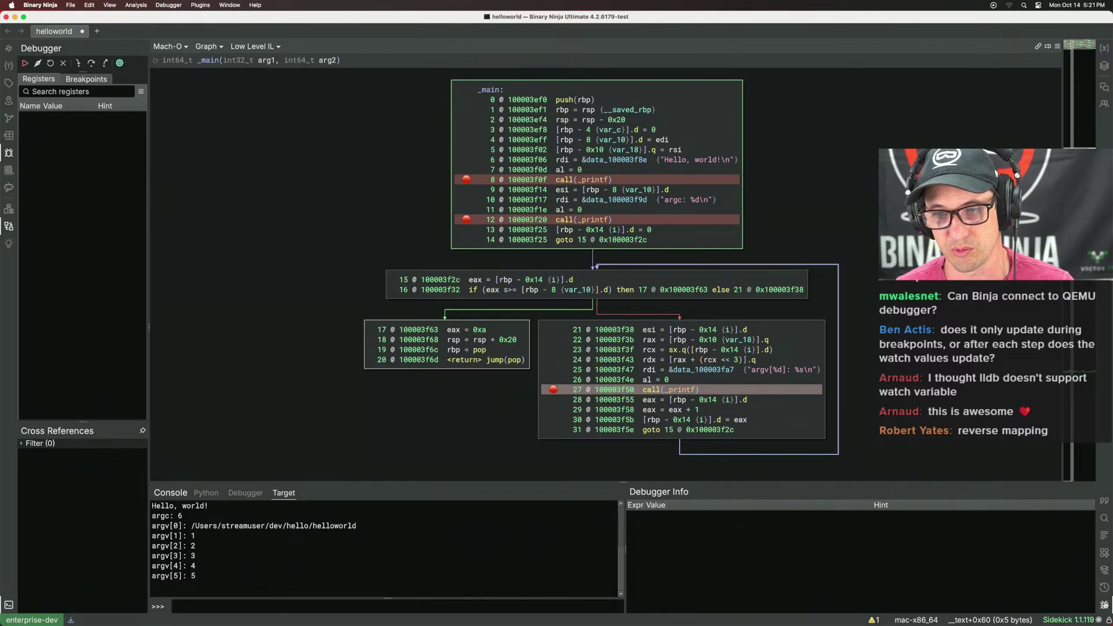
left_click_drag(783, 433, 8, 264)
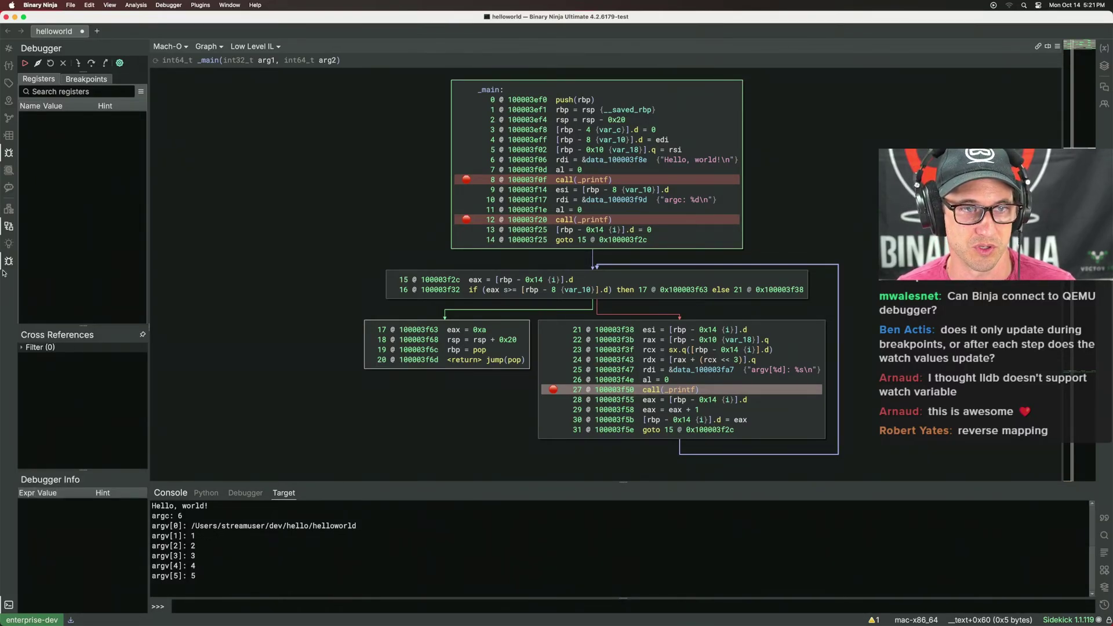
left_click_drag(8, 261, 1105, 605)
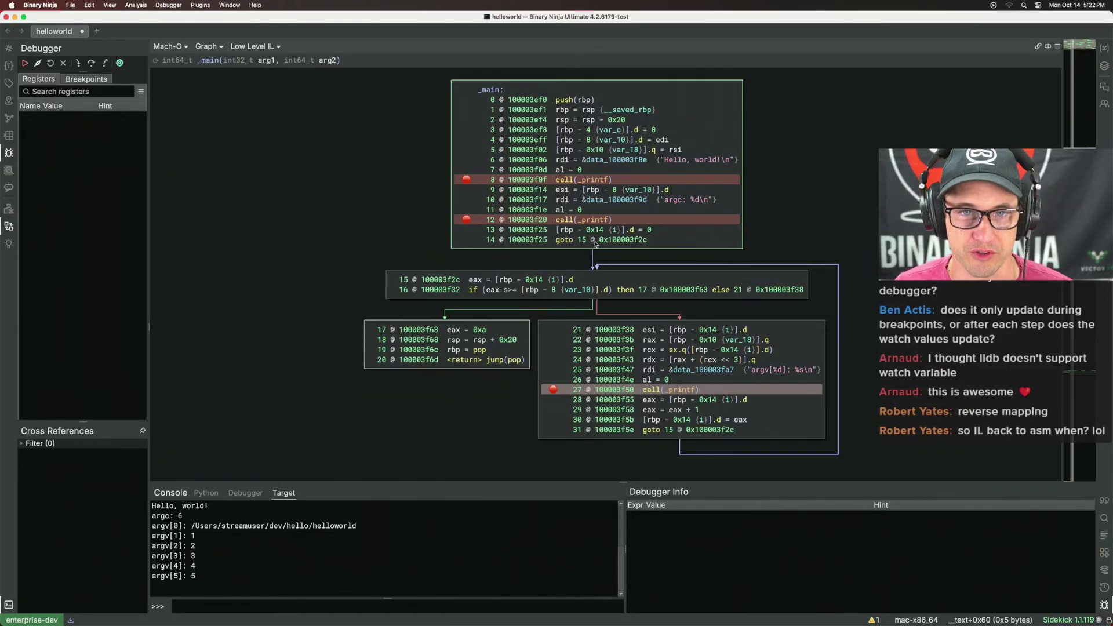
Set a breakpoint at 100003f25 and remove the breakpoints on lines 8, 12 and 27.
left_click(479, 243)
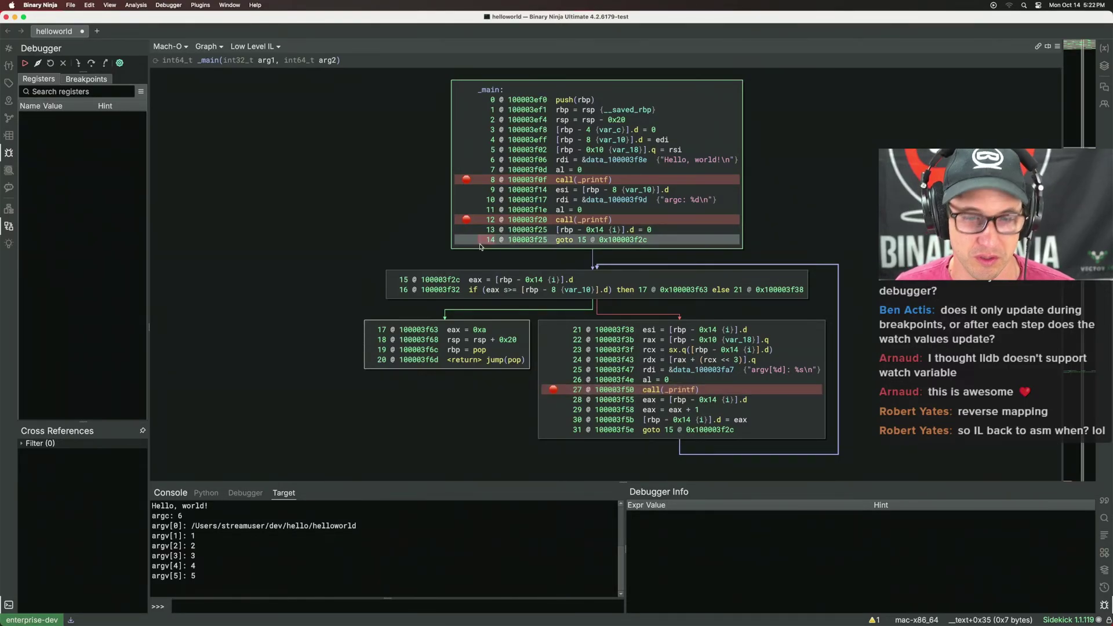
key("F2")
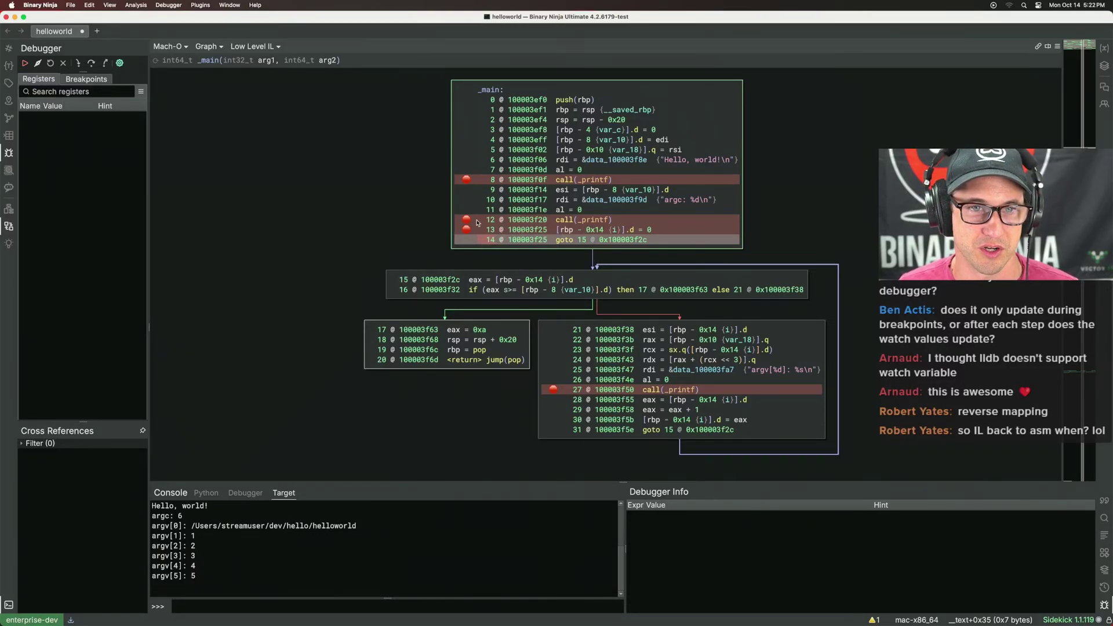
left_click(475, 222)
key("F2")
key("Up")
key("Up")
key("Up")
key("Up")
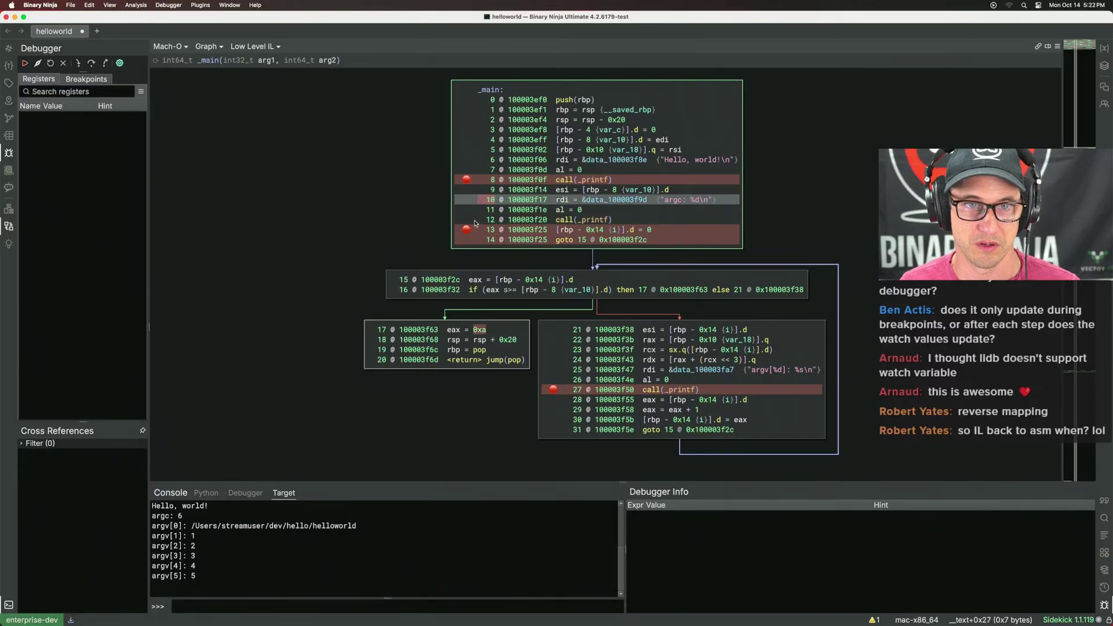
key("F2")
left_click(603, 389)
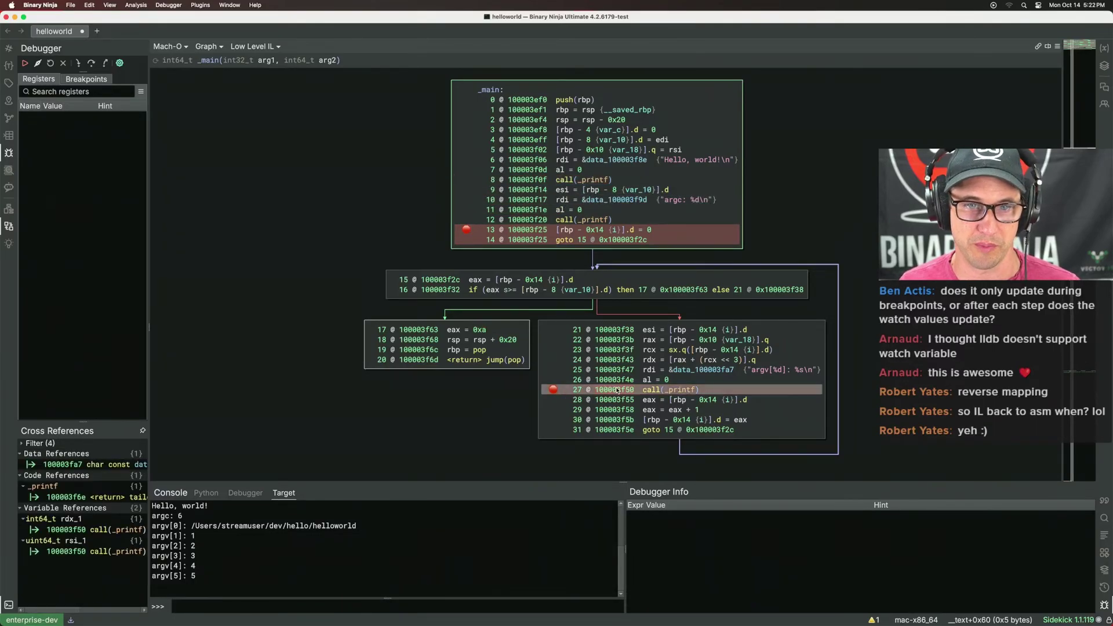
key("F2")
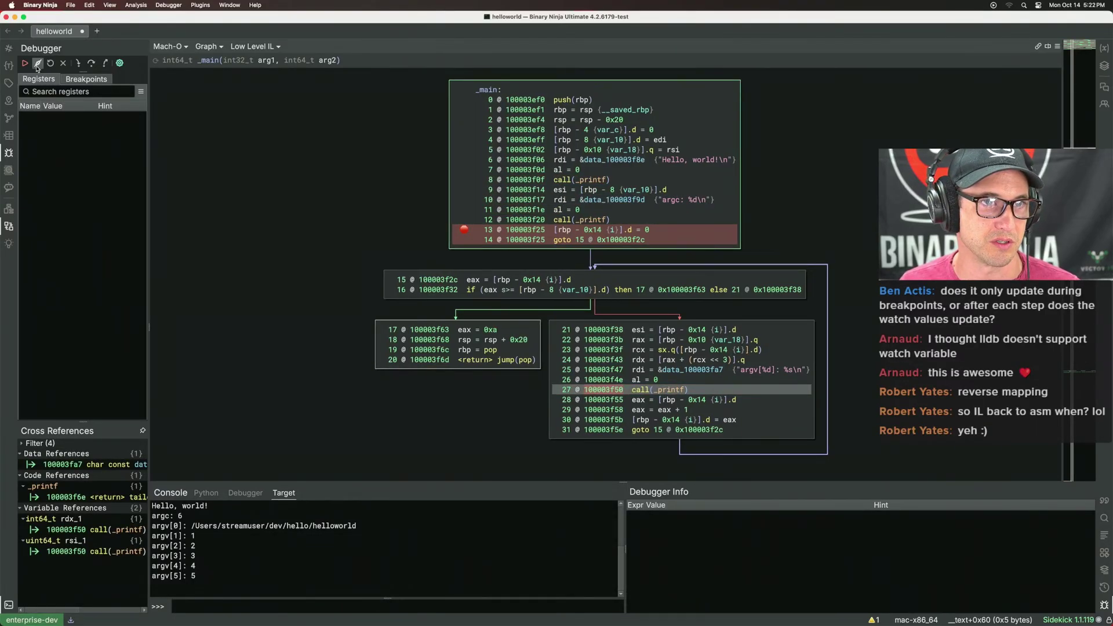
Launch helloworld, resume to the 100003f25 breakpoint, and split the view to show Medium Level IL.
left_click(25, 63)
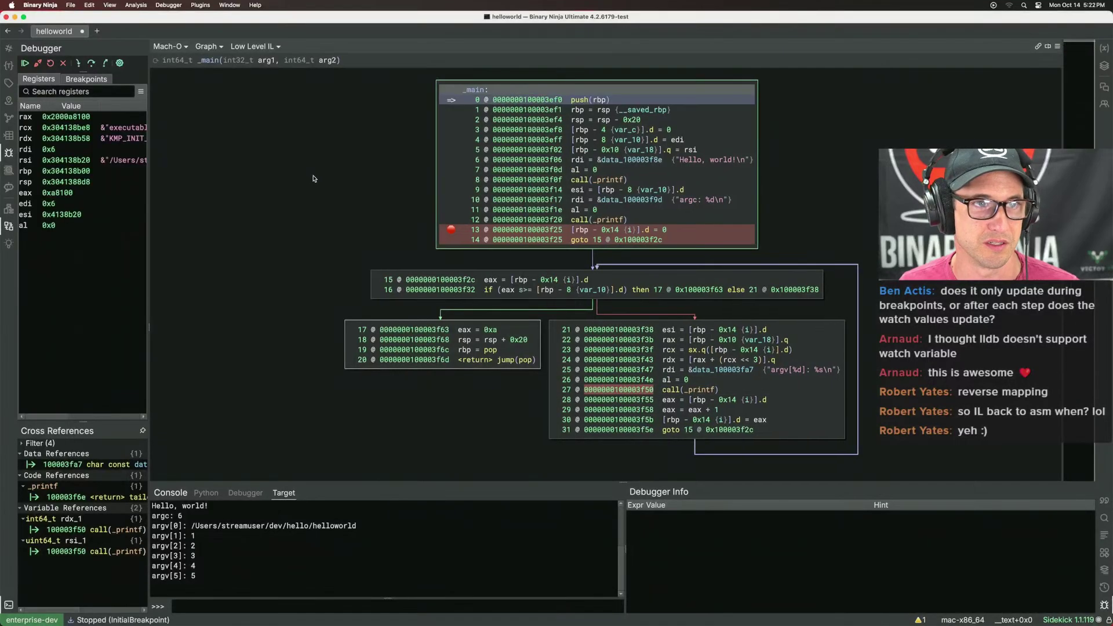
left_click(25, 63)
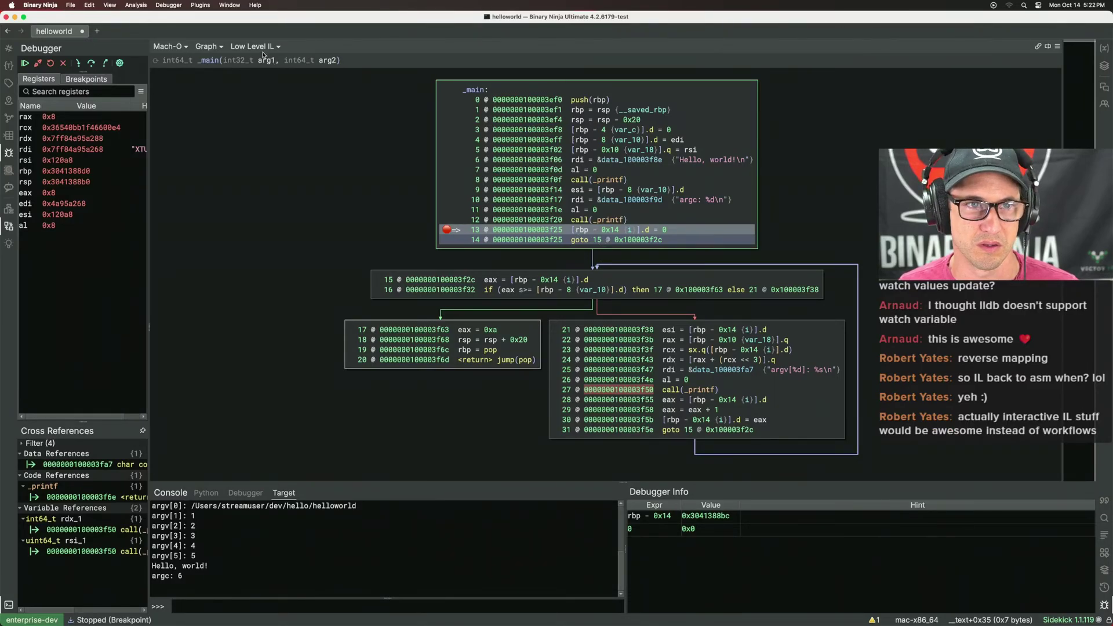
left_click(1048, 47)
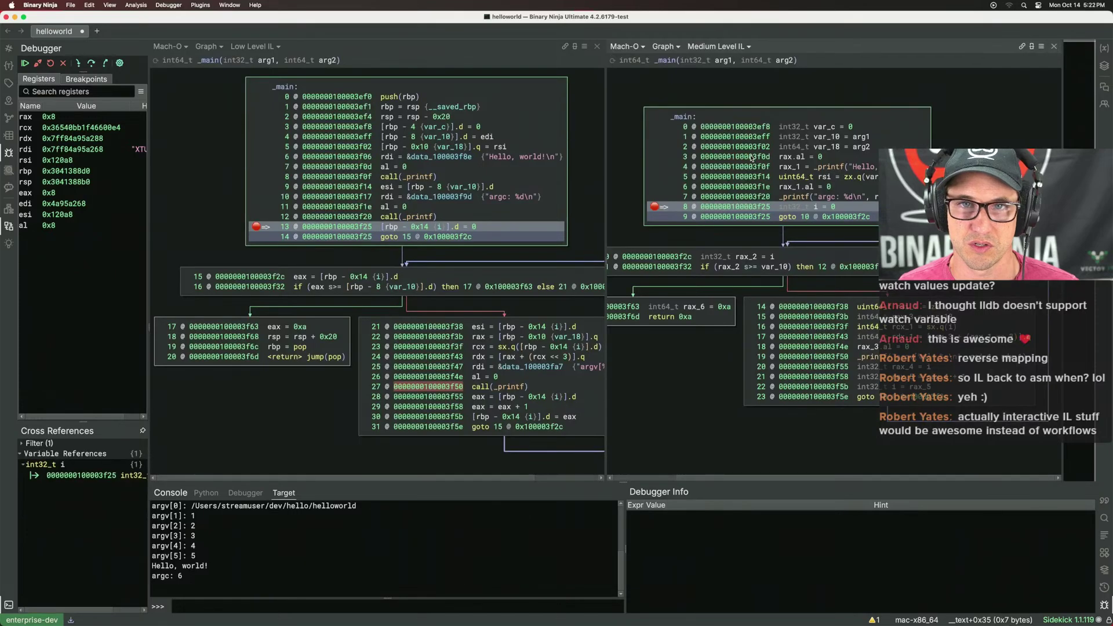
Close the right Medium Level IL pane and split the view into two panes again.
left_click(716, 46)
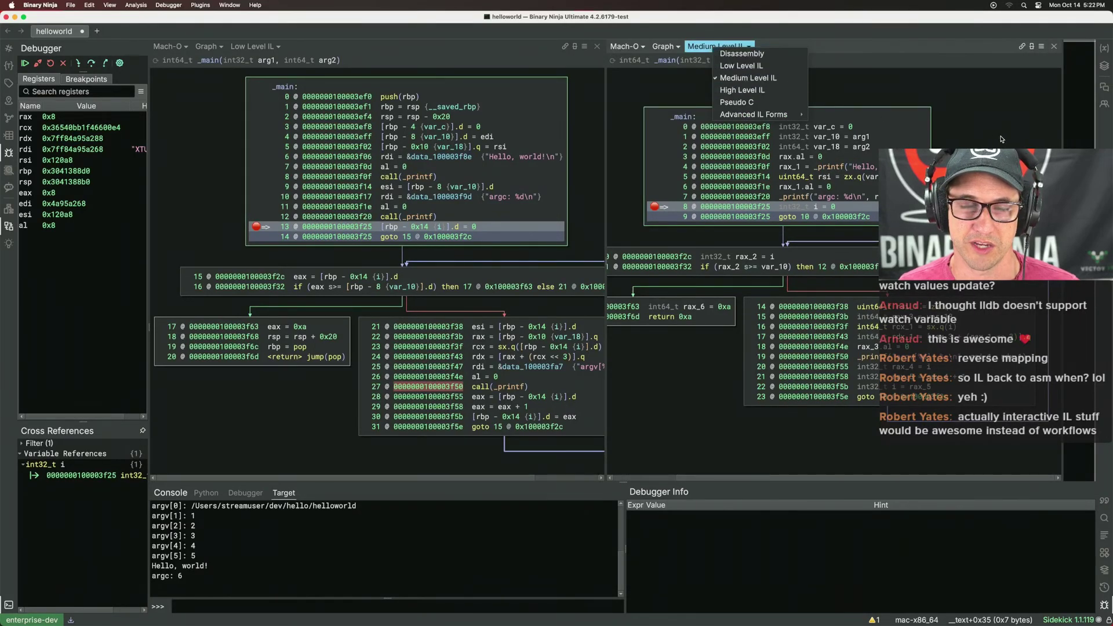
left_click(901, 66)
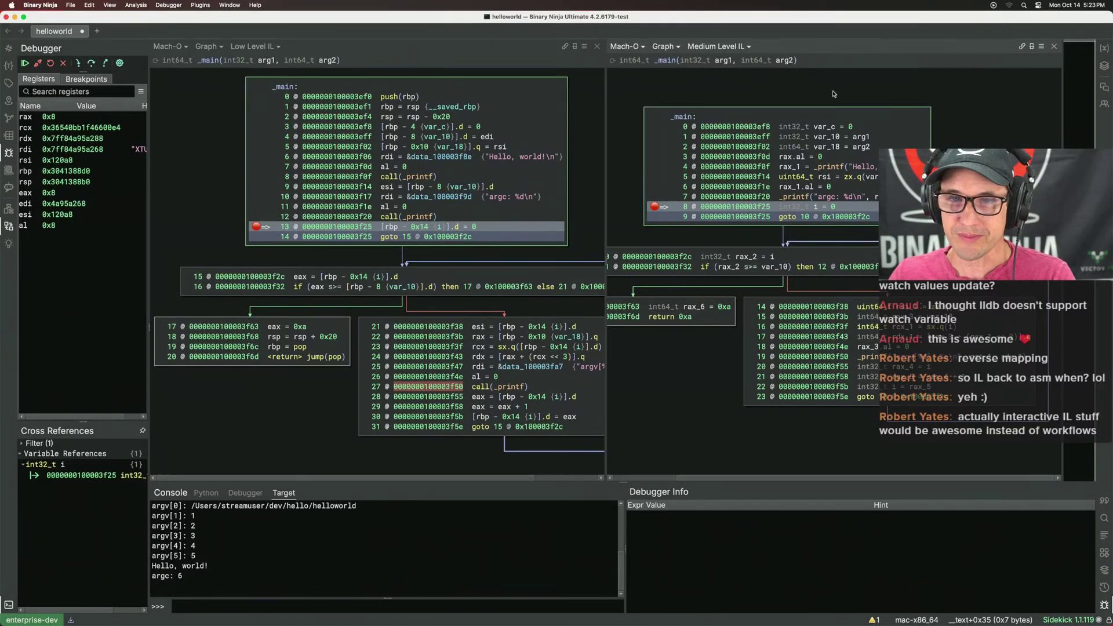
left_click(1054, 47)
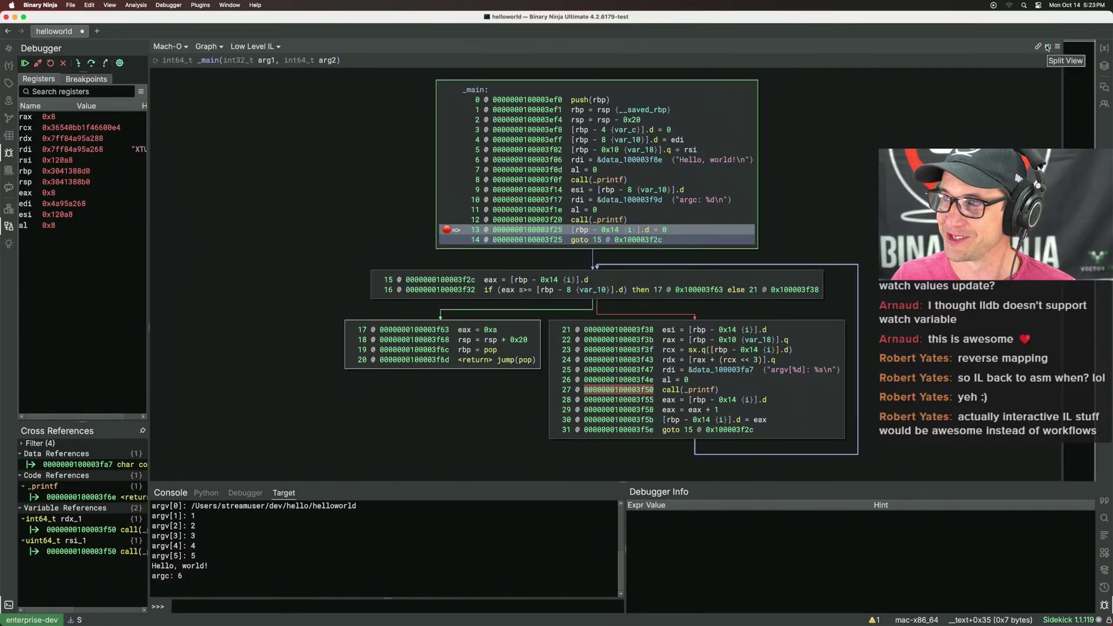
left_click(1048, 48)
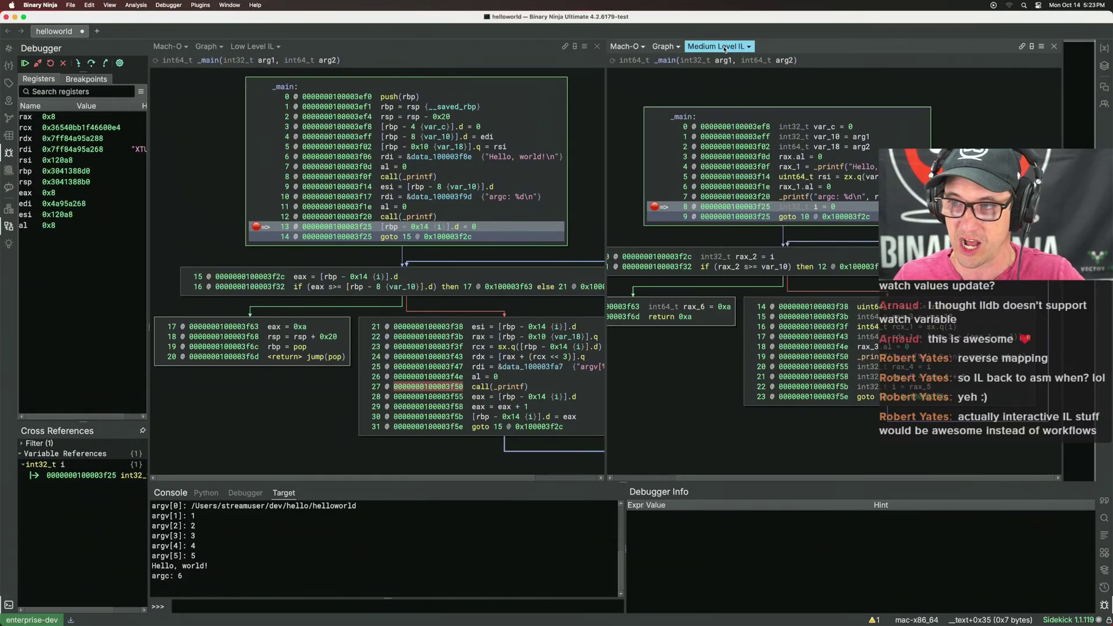
Switch the right pane from disassembly up to High Level IL, then open Settings.
left_click(725, 50)
left_click(752, 100)
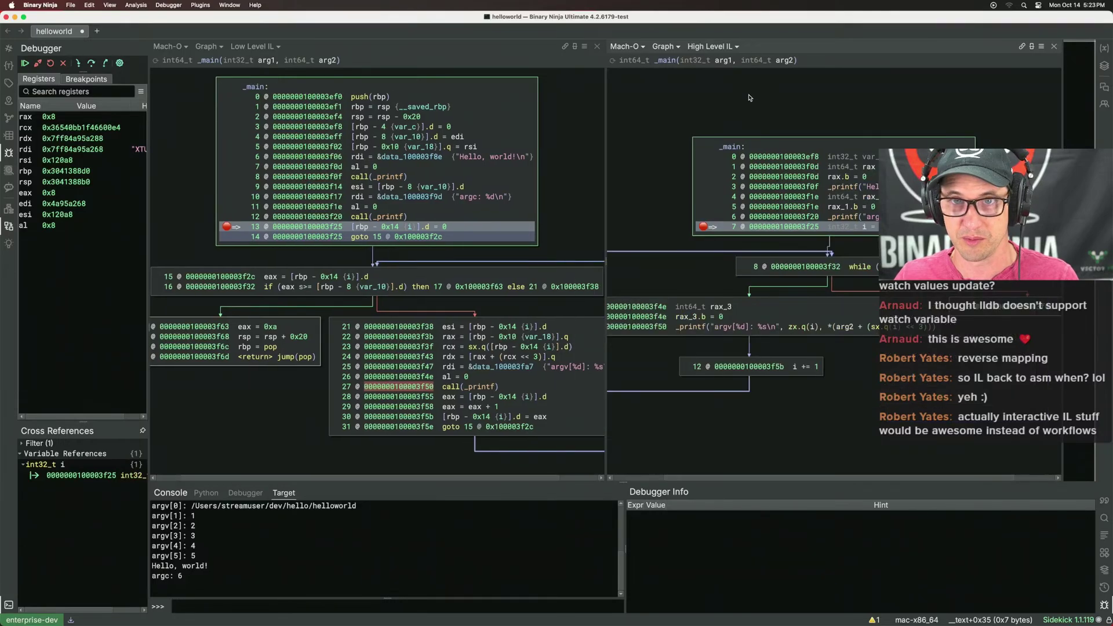
key("i")
key("i")
key("i")
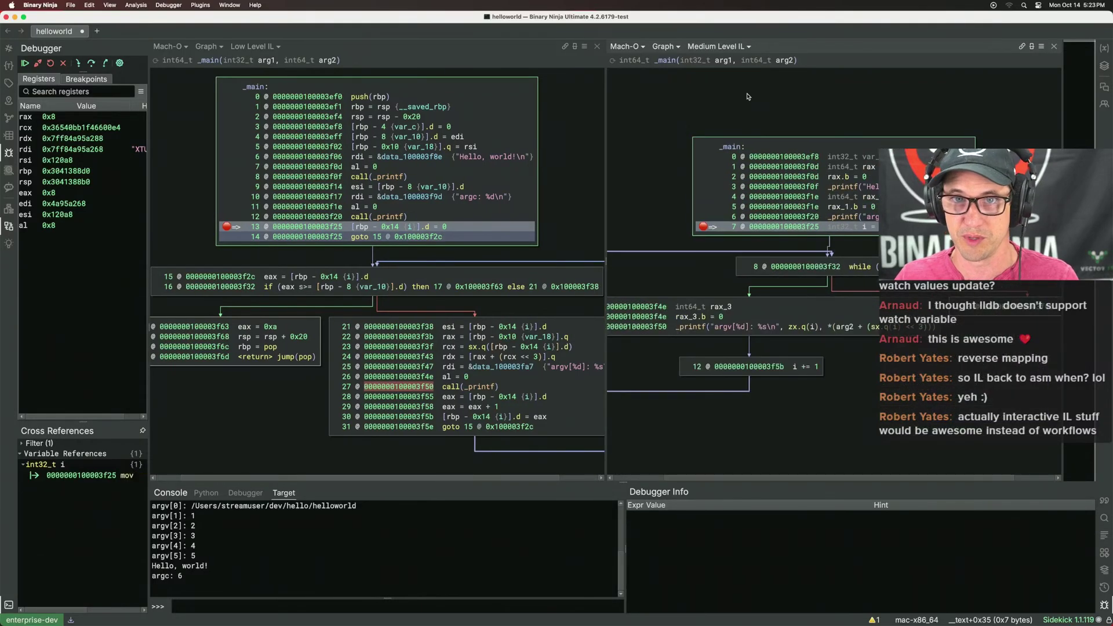
key("super+comma")
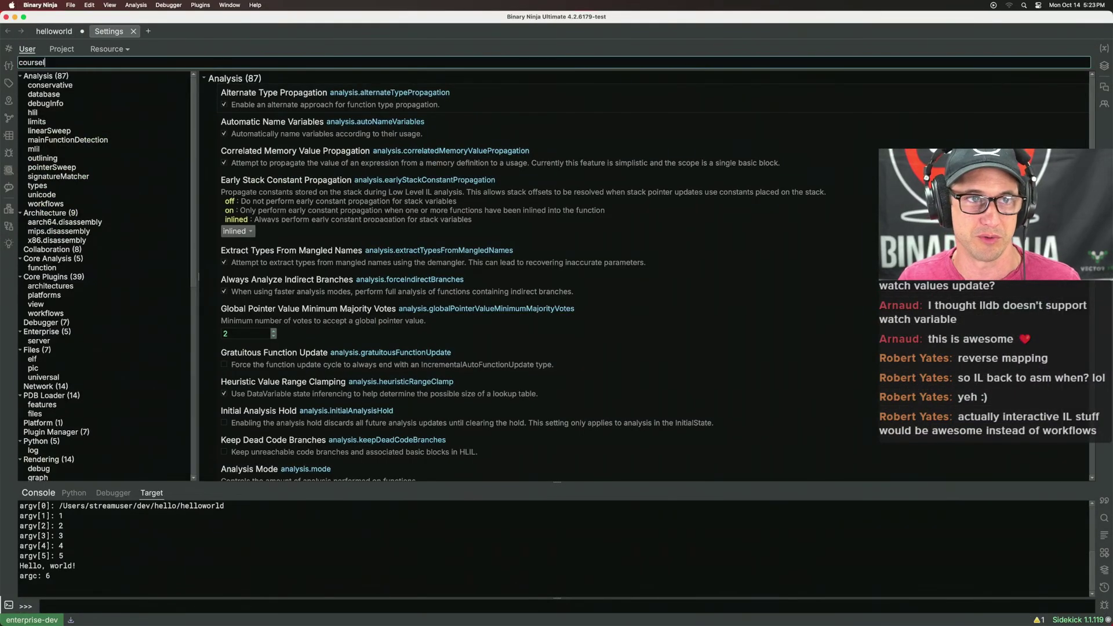
Search settings for 'carousel', check the linear and graph IL carousel orders, then close Settings.
type("c")
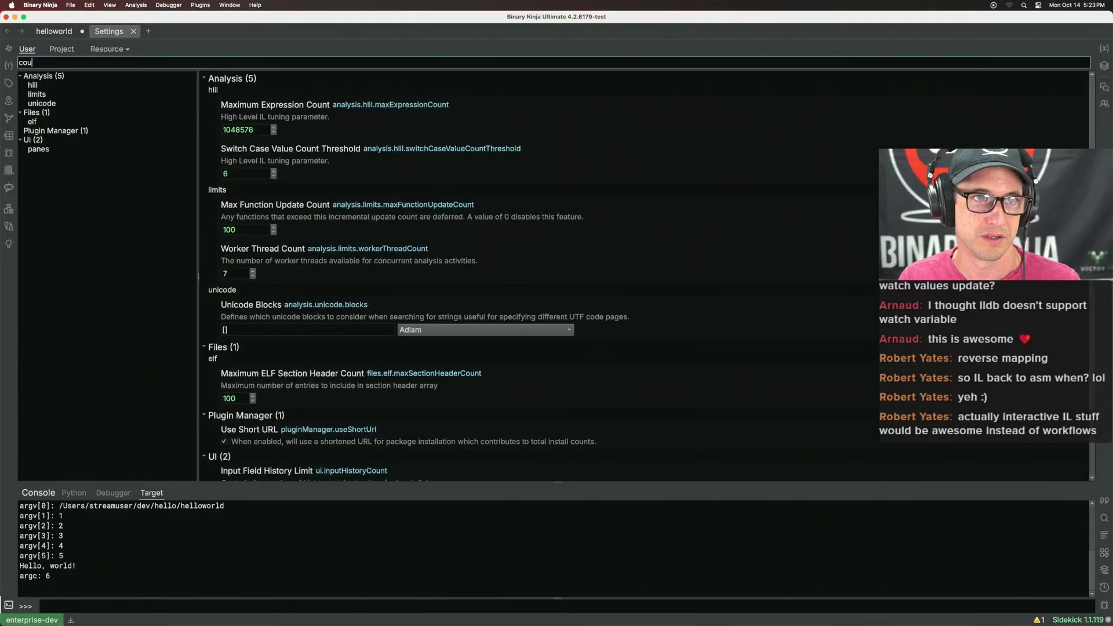
type("arousel")
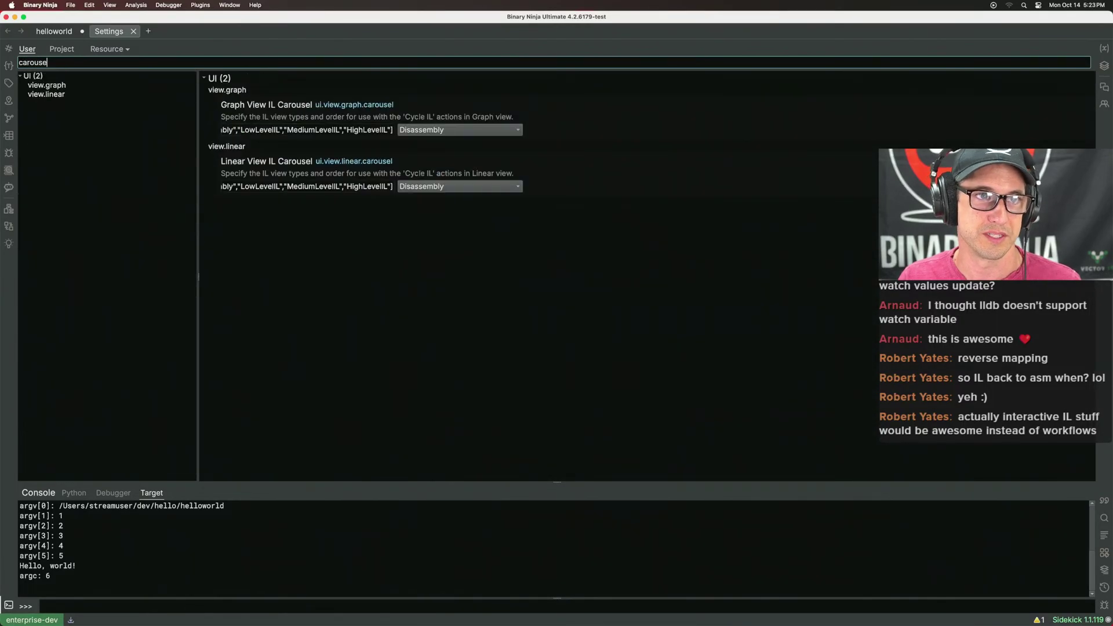
left_click(262, 181)
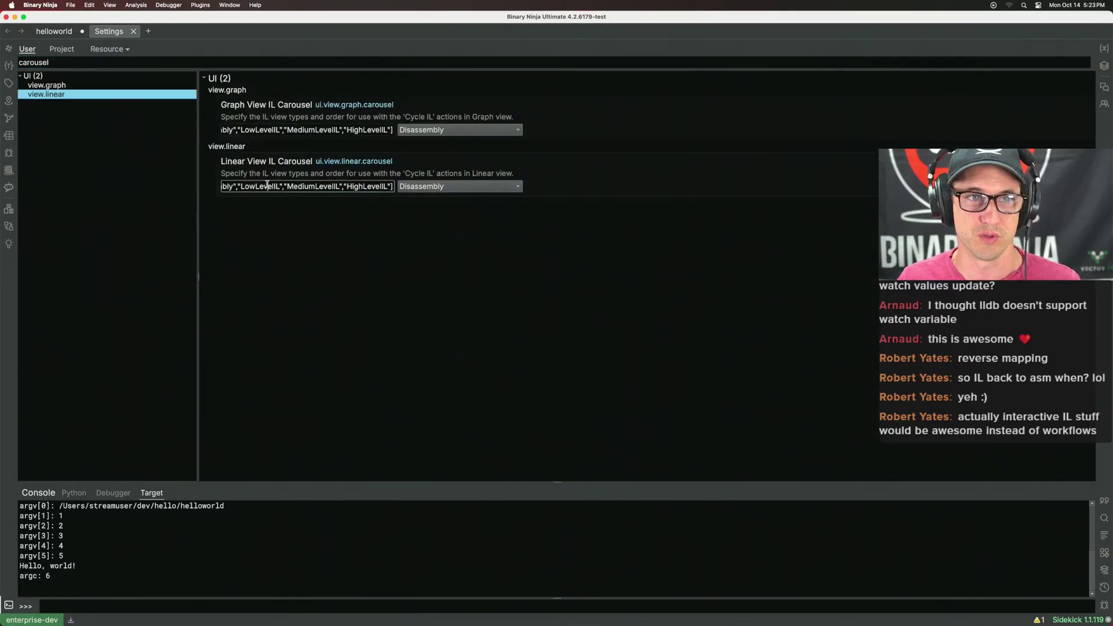
left_click(272, 131)
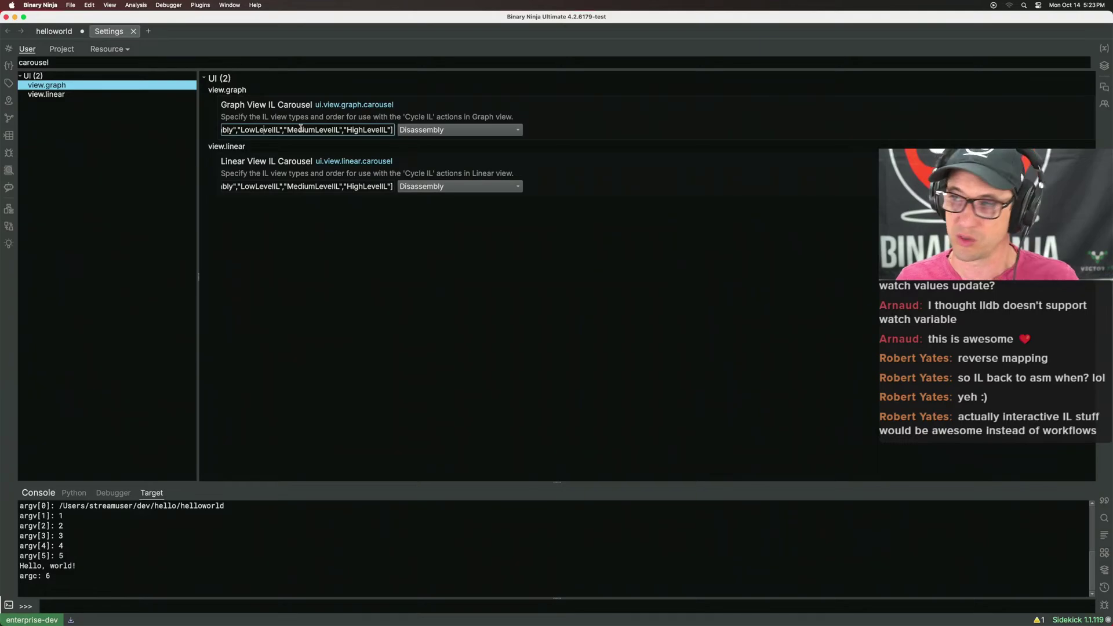
left_click(133, 31)
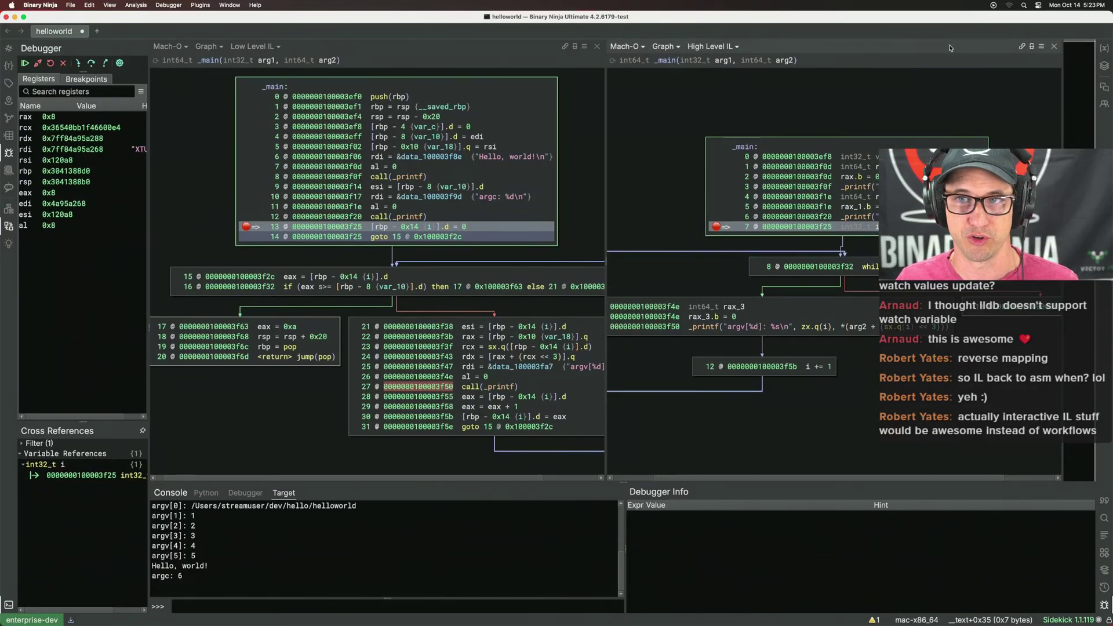
left_click(1032, 46)
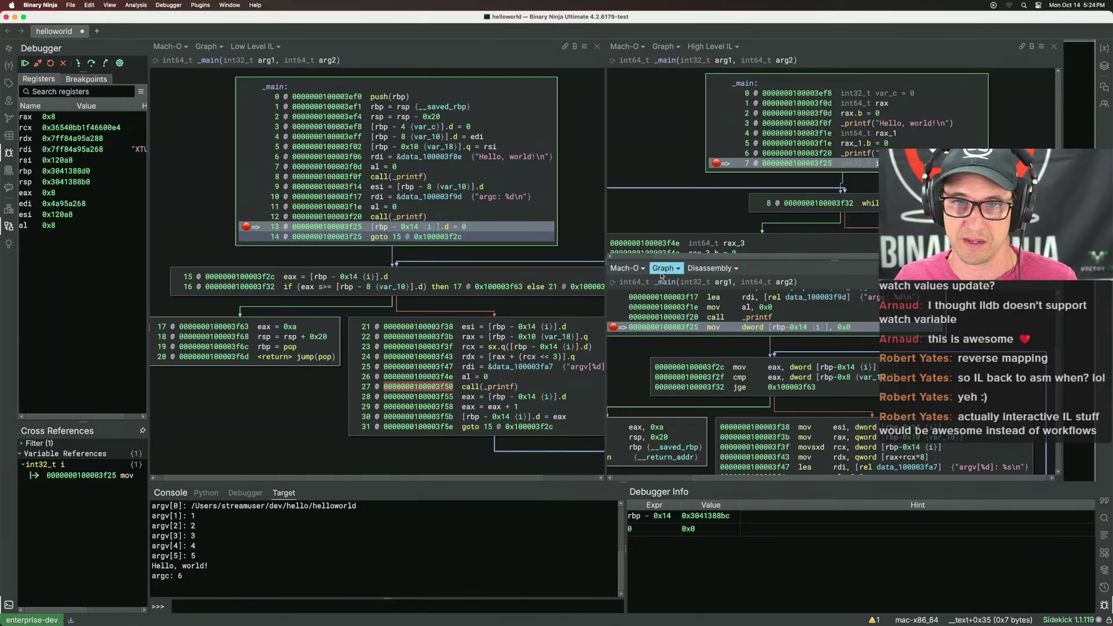
left_click(711, 268)
left_click(1023, 287)
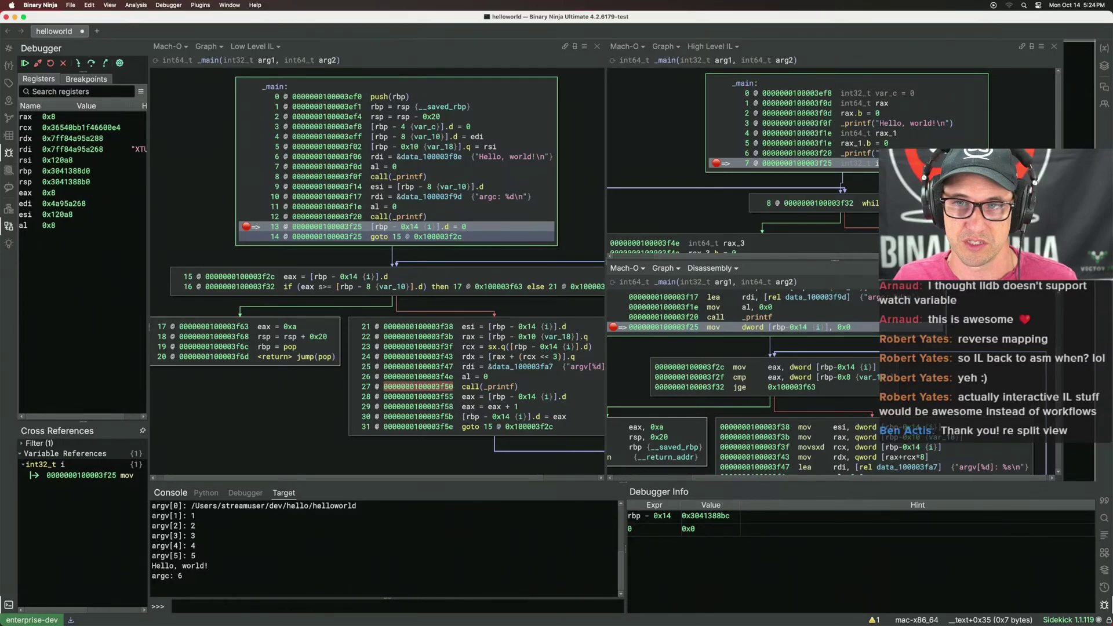
key("super+w")
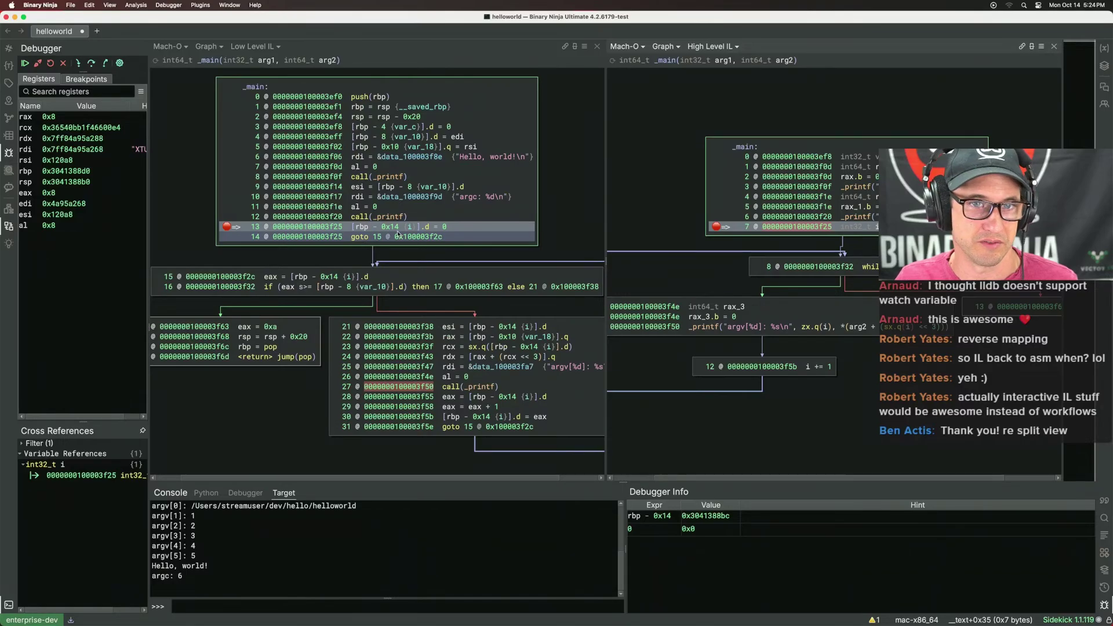
left_click(439, 228)
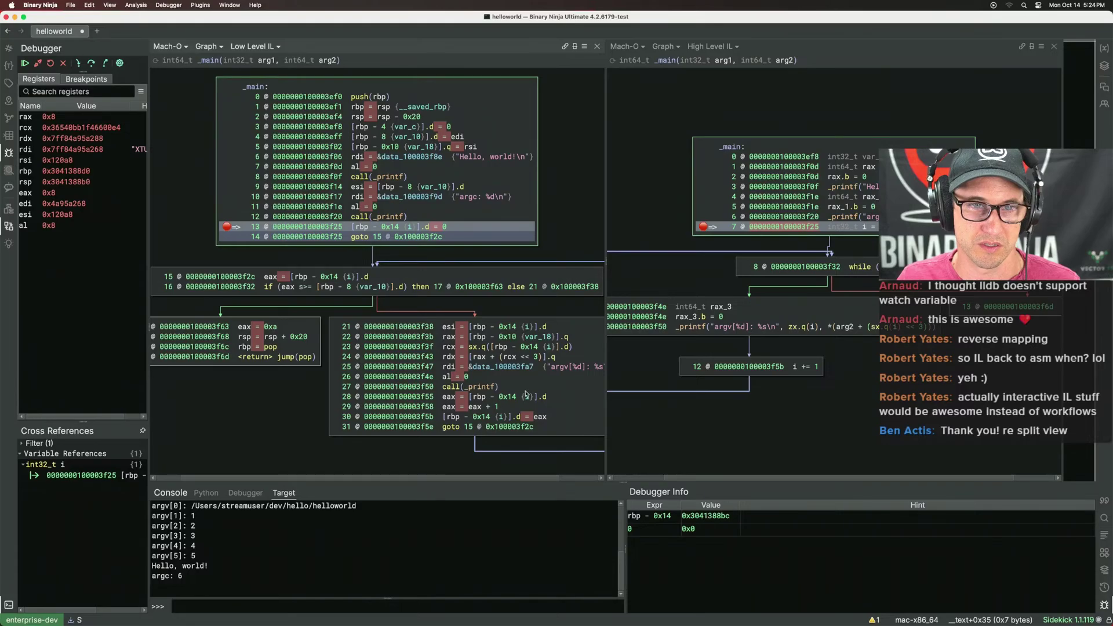
left_click(406, 228)
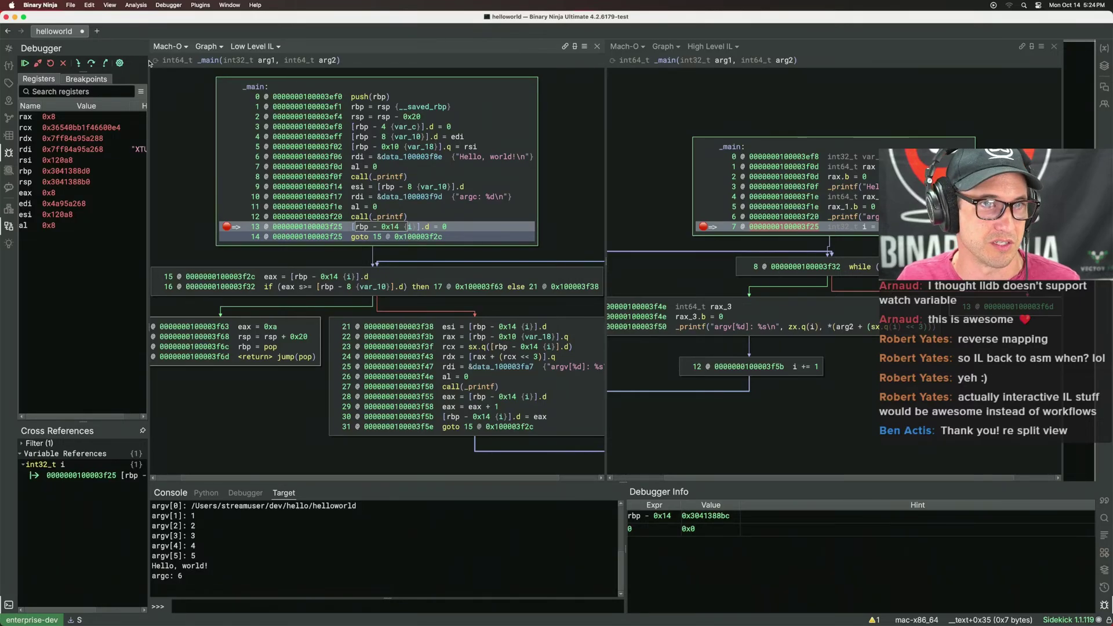
Step over twice to the loop comparison and show the enterprise-dev remote project list.
left_click(77, 64)
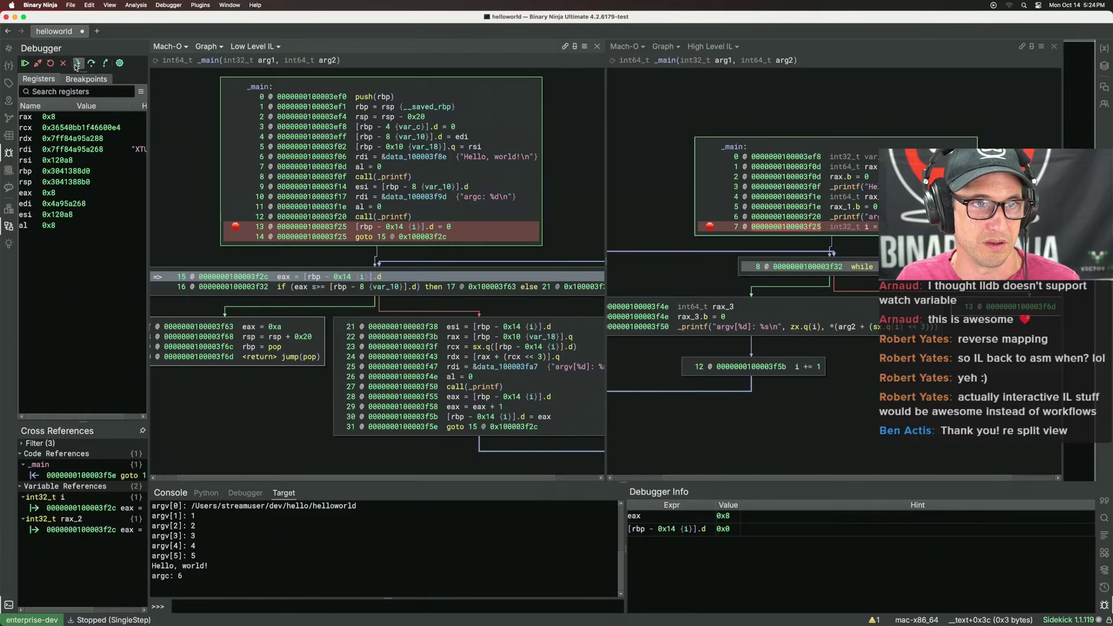
left_click(77, 65)
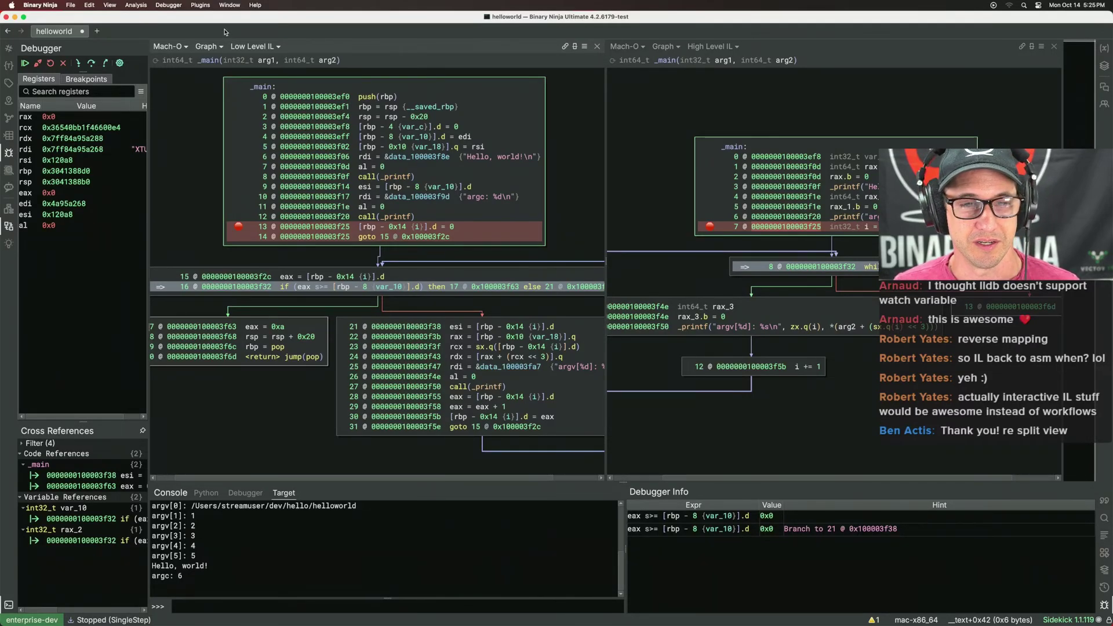
left_click(39, 620)
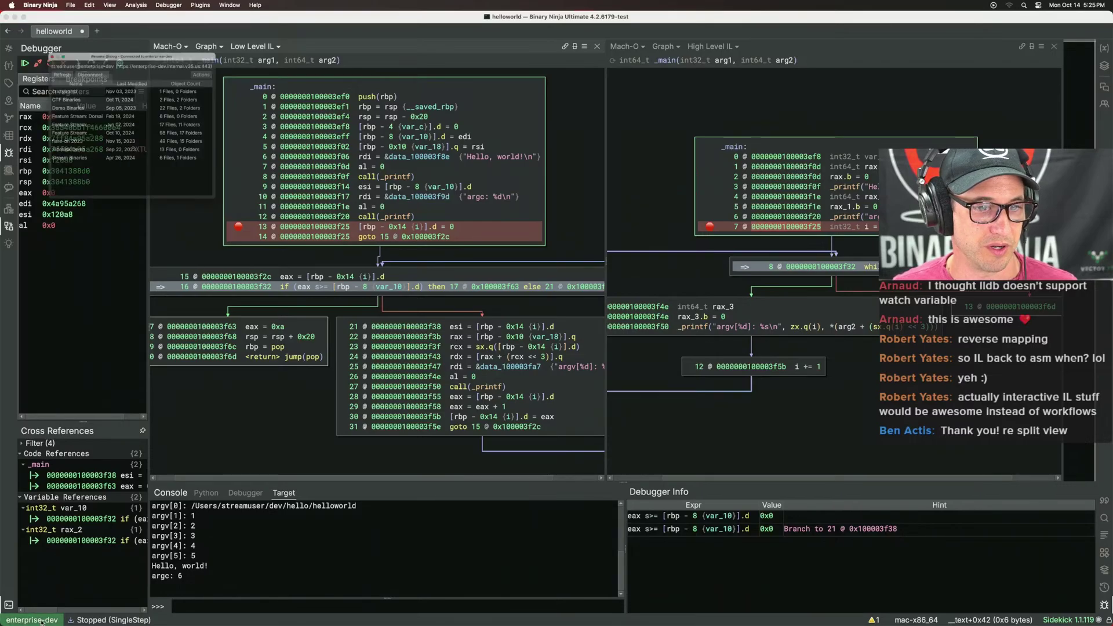
Open the Feature Stream: Frogstar project and view its 2. IDB Import folder.
left_click(45, 138)
double_click(45, 138)
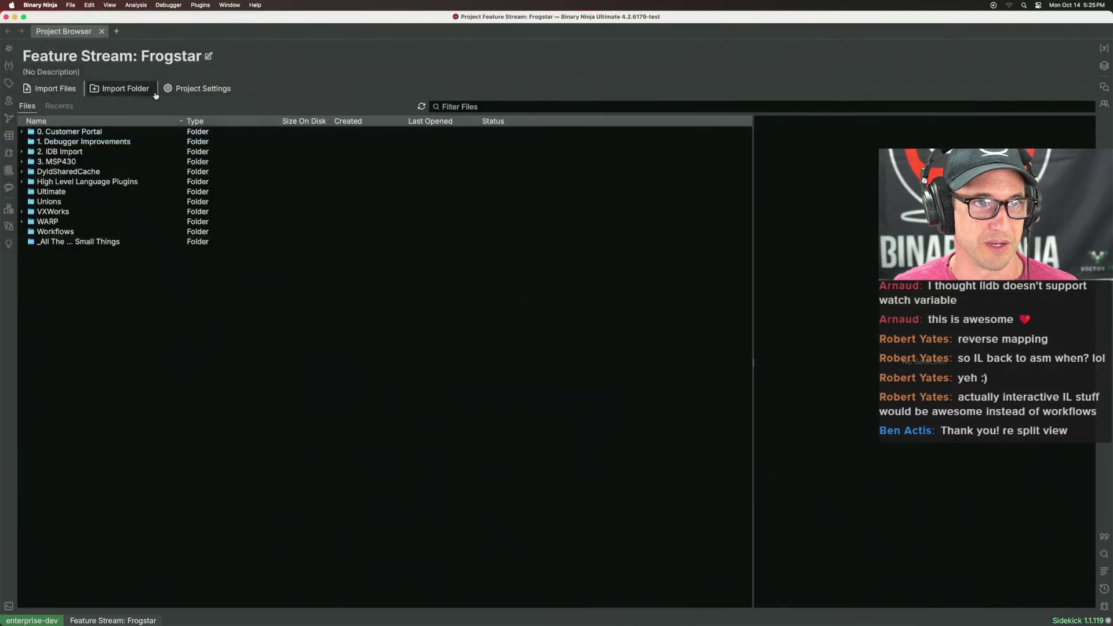
left_click(75, 152)
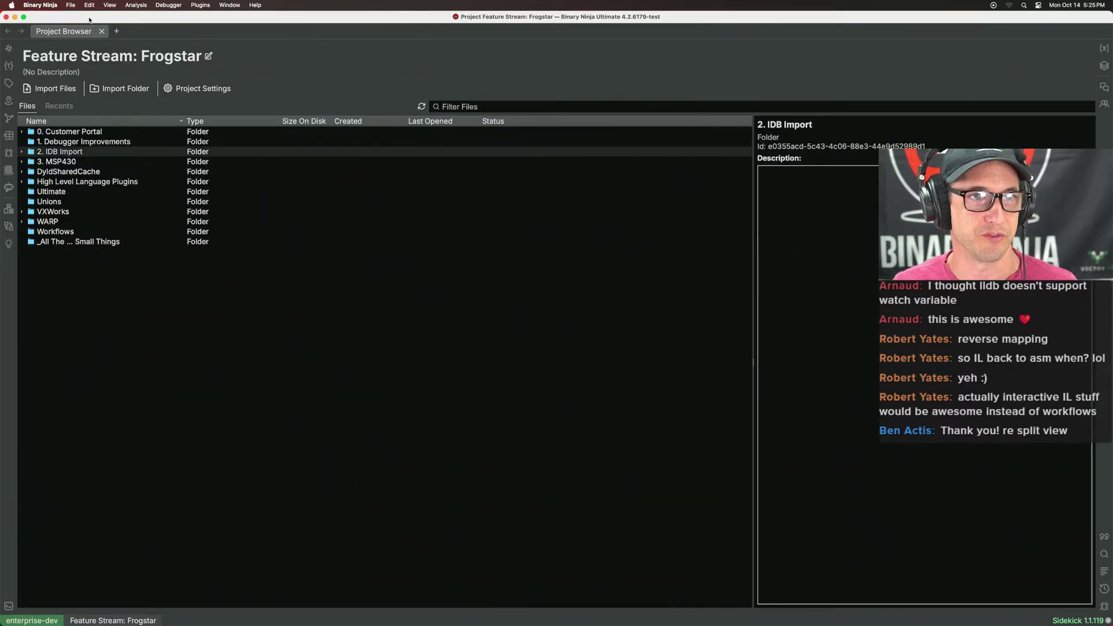
Quit Binary Ninja, discarding the helloworld analysis changes and stopping the debugger.
key("super+w")
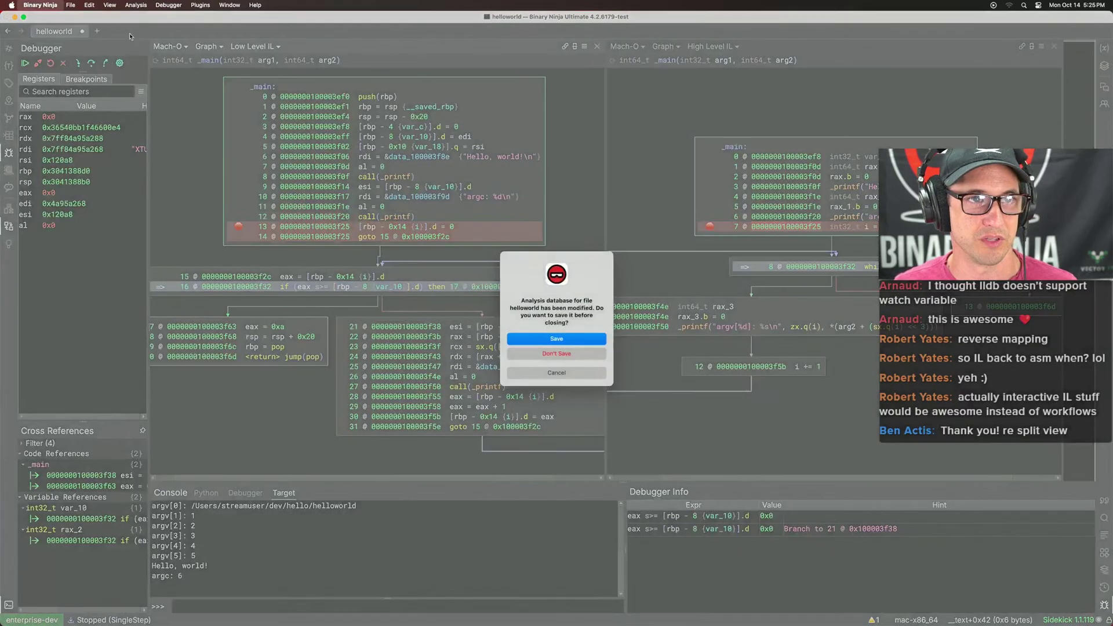
left_click(531, 355)
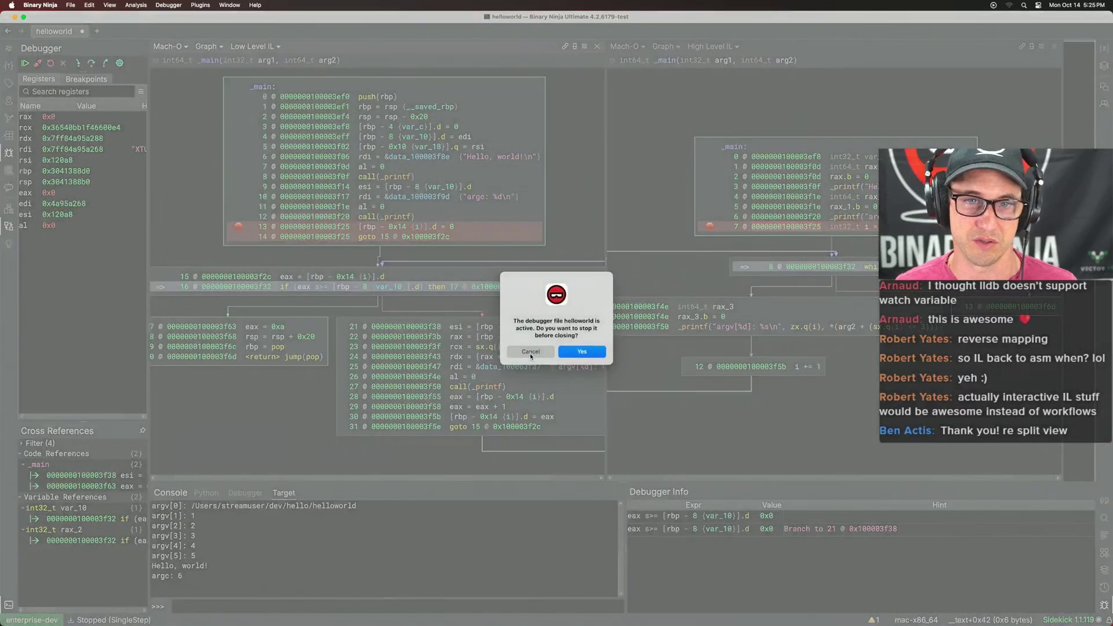
left_click(533, 351)
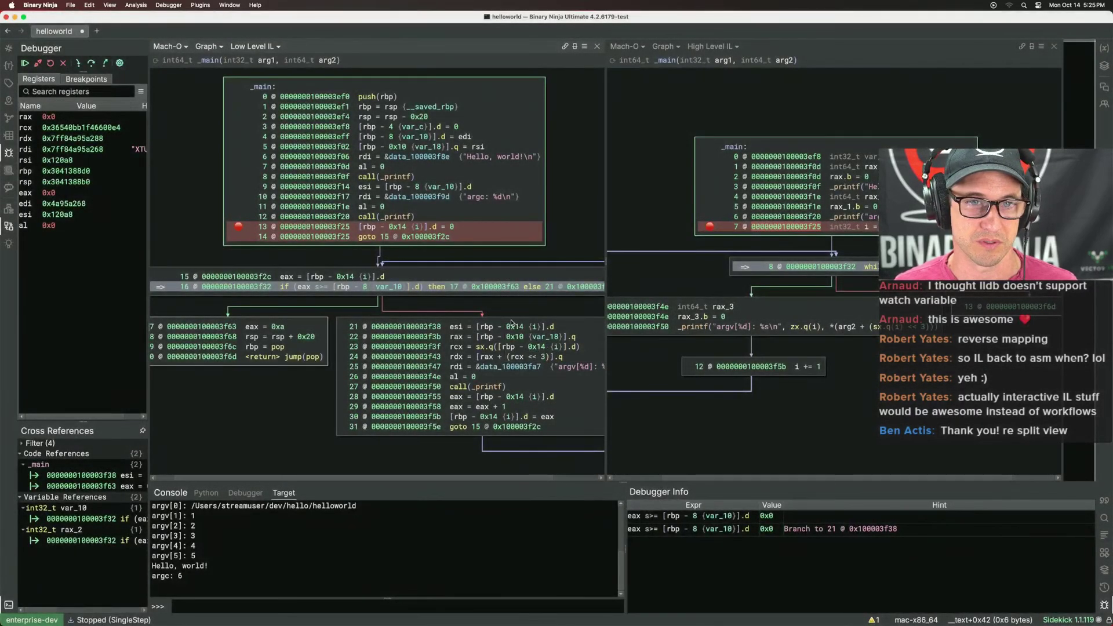
key("super+q")
left_click(570, 355)
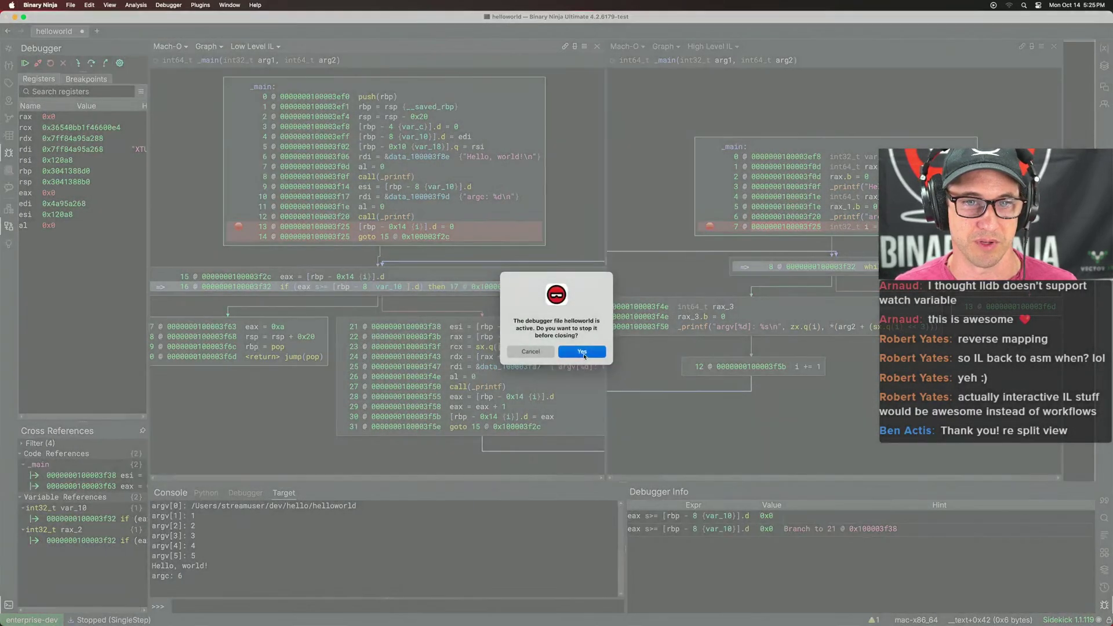
left_click(572, 353)
key("super+space")
Launch the Binary Ninja dev build through Spotlight by searching 'bin'.
type("bin")
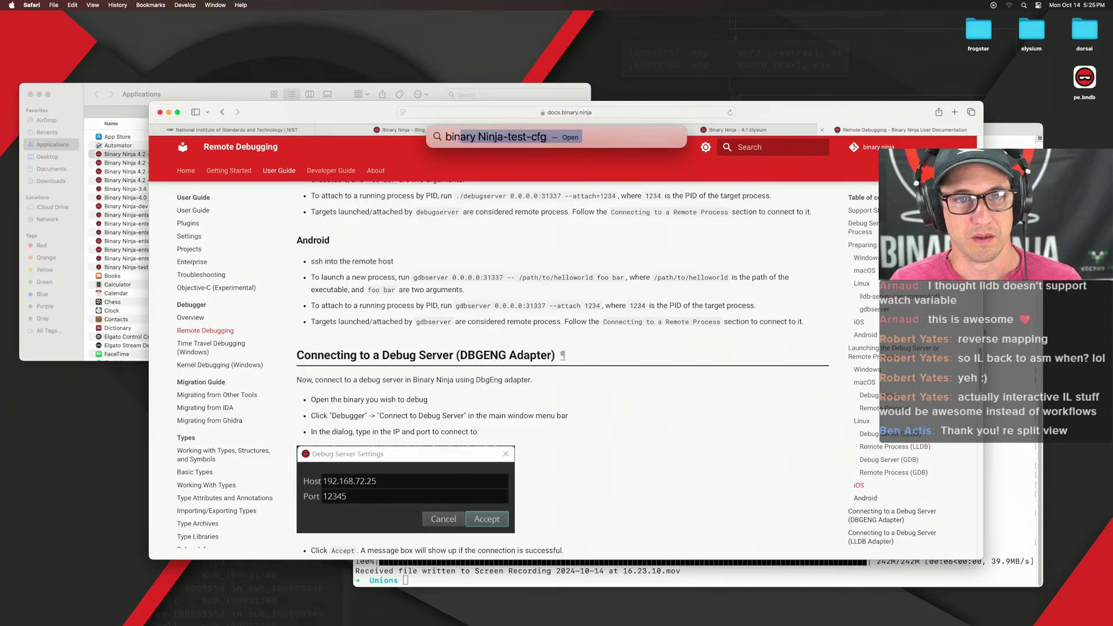
key("Down")
key("Return")
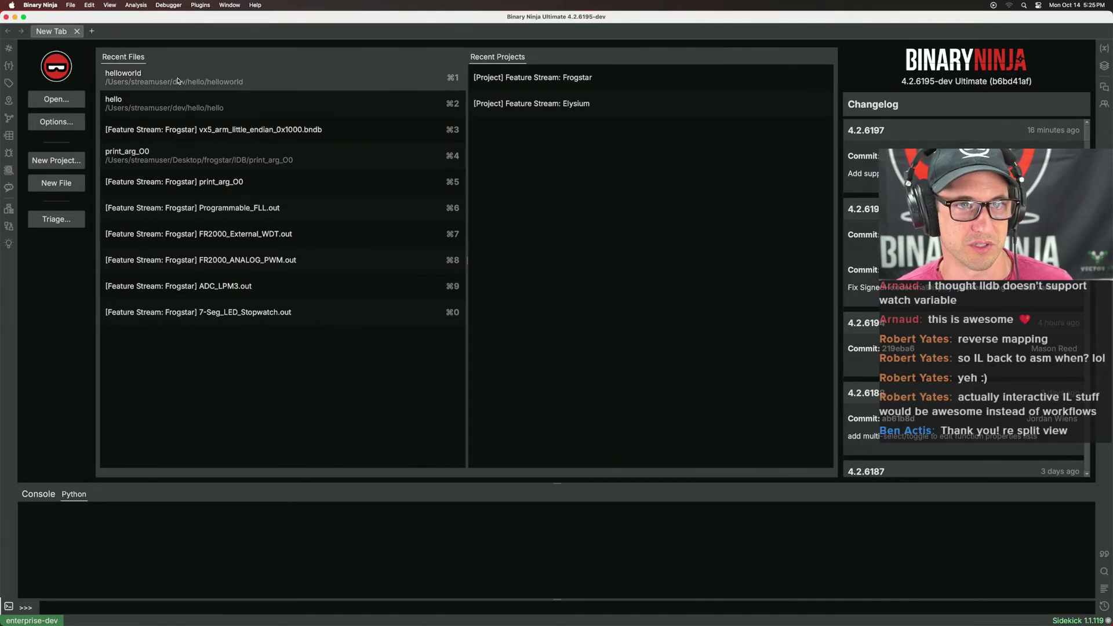
Drag print_arg_O0 from Desktop > frogstar > IDB in Finder onto Binary Ninja.
key("super+Tab")
left_click(610, 316)
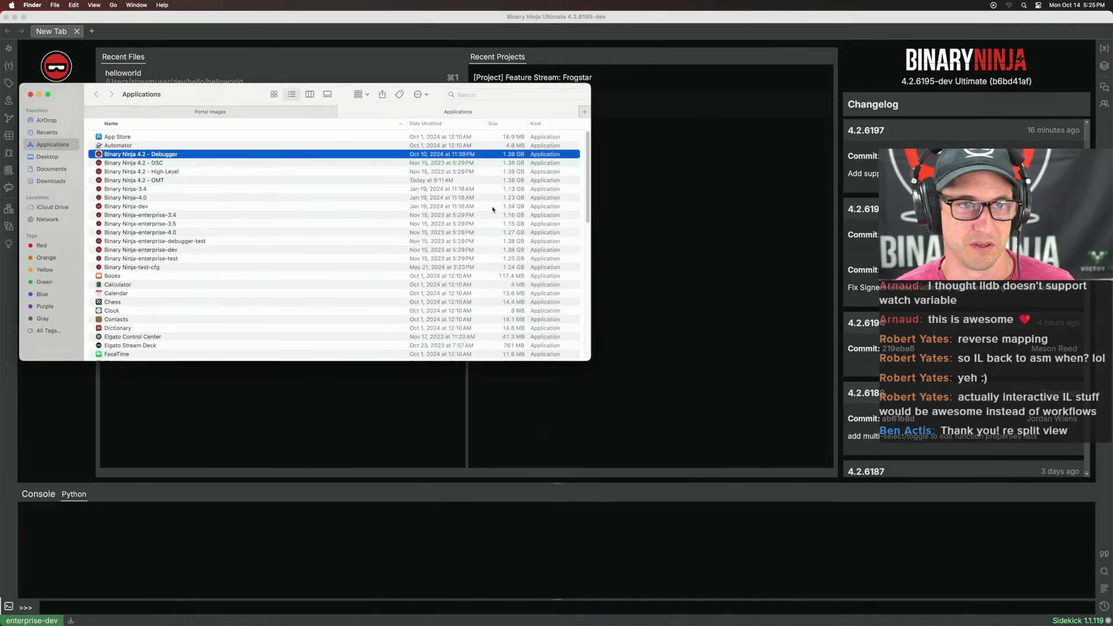
left_click_drag(171, 94, 430, 123)
left_click(458, 138)
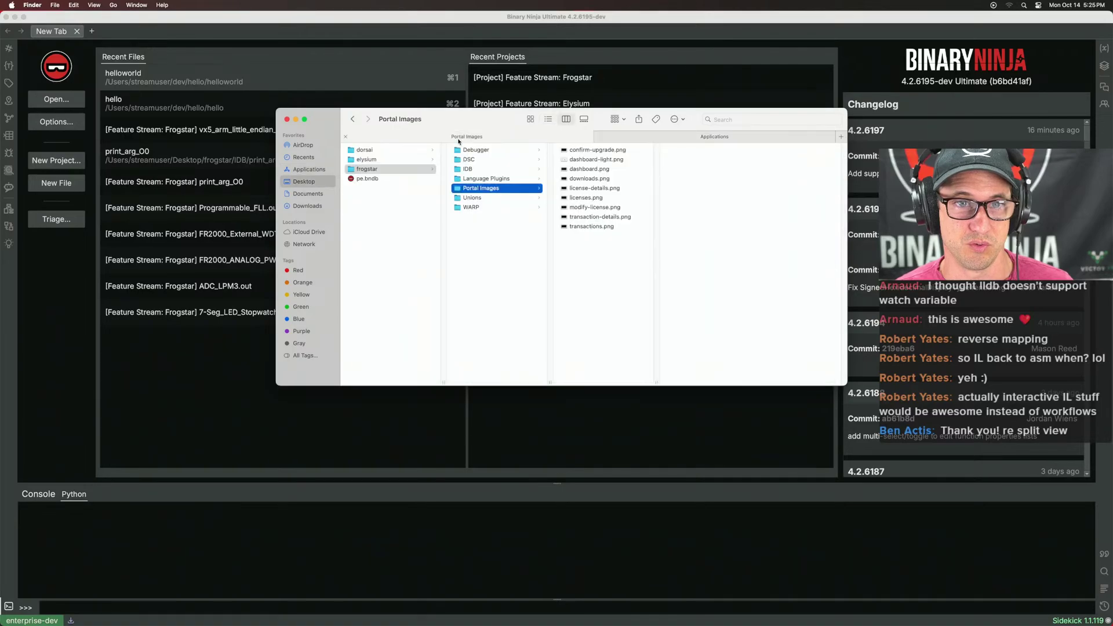
left_click(492, 169)
left_click(592, 149)
left_click_drag(592, 150, 414, 79)
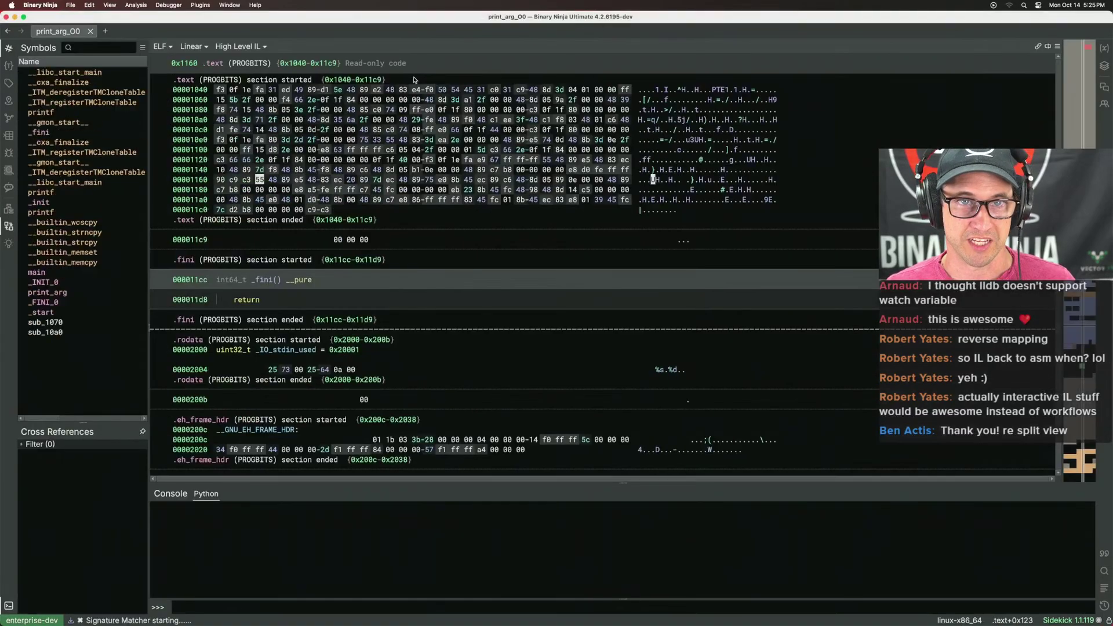
Select print_arg_O0.i64 in Finder, place Finder beside the code, and open the Analysis menu.
key("super+Tab")
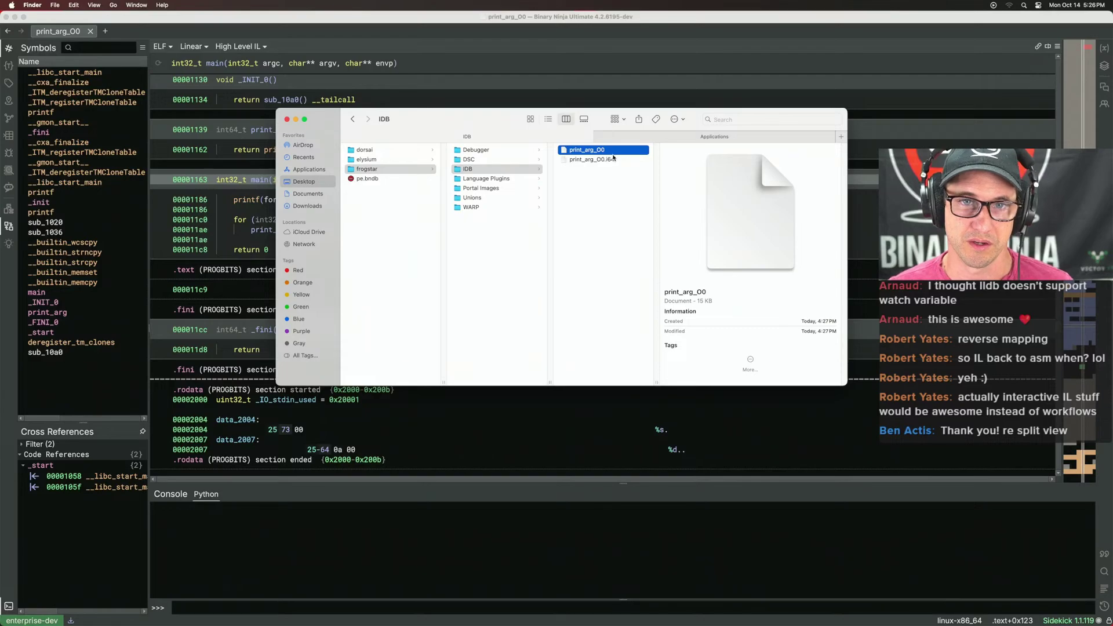
left_click(612, 160)
left_click_drag(515, 125, 658, 222)
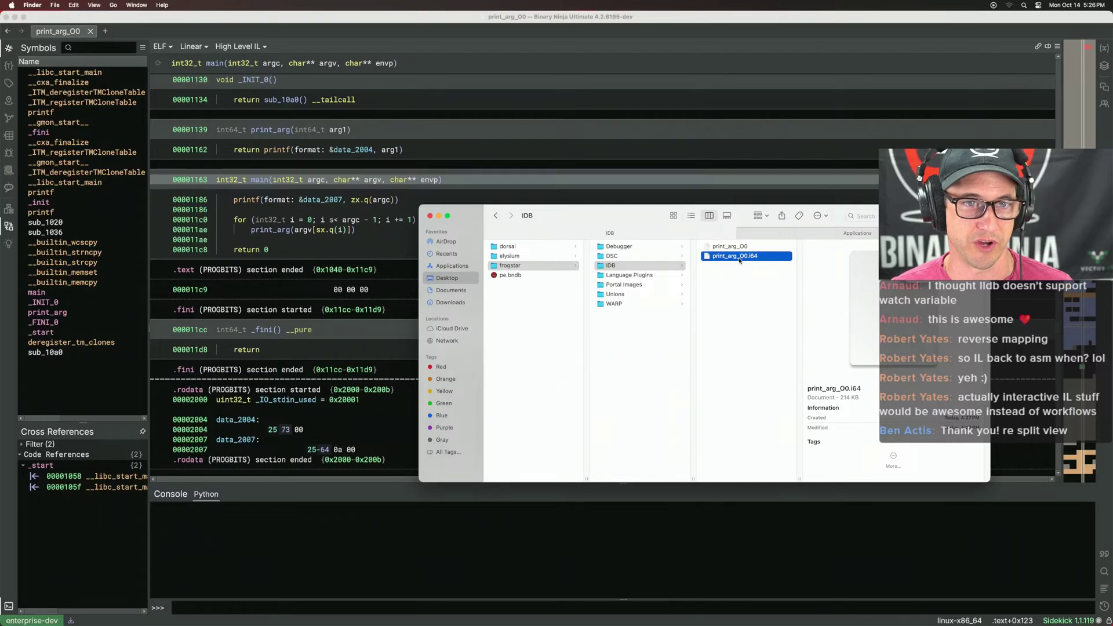
left_click(341, 189)
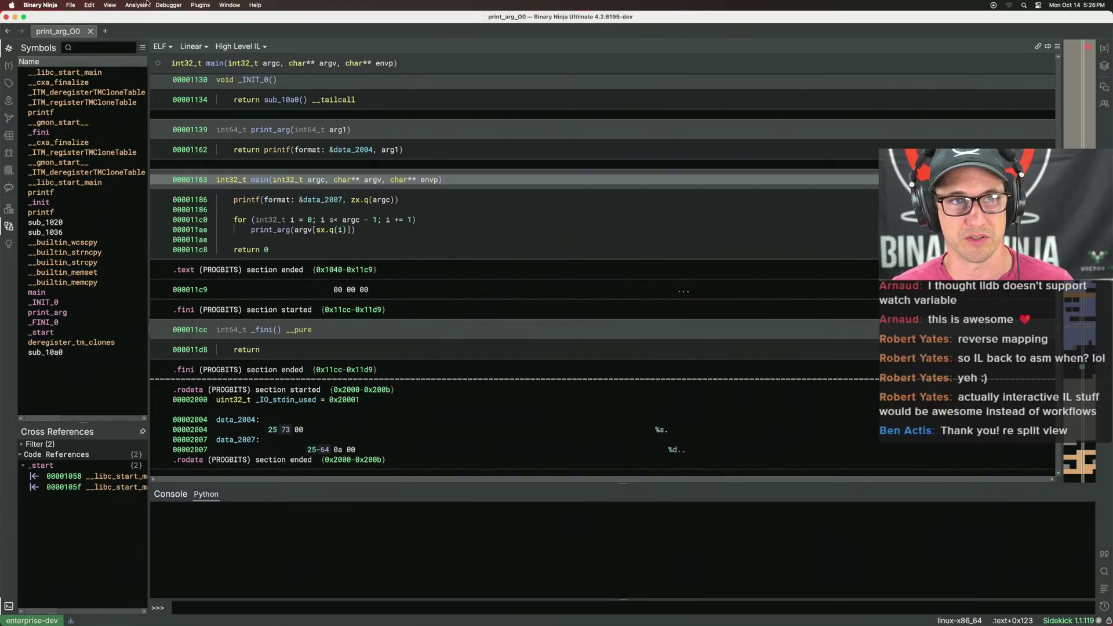
left_click(137, 4)
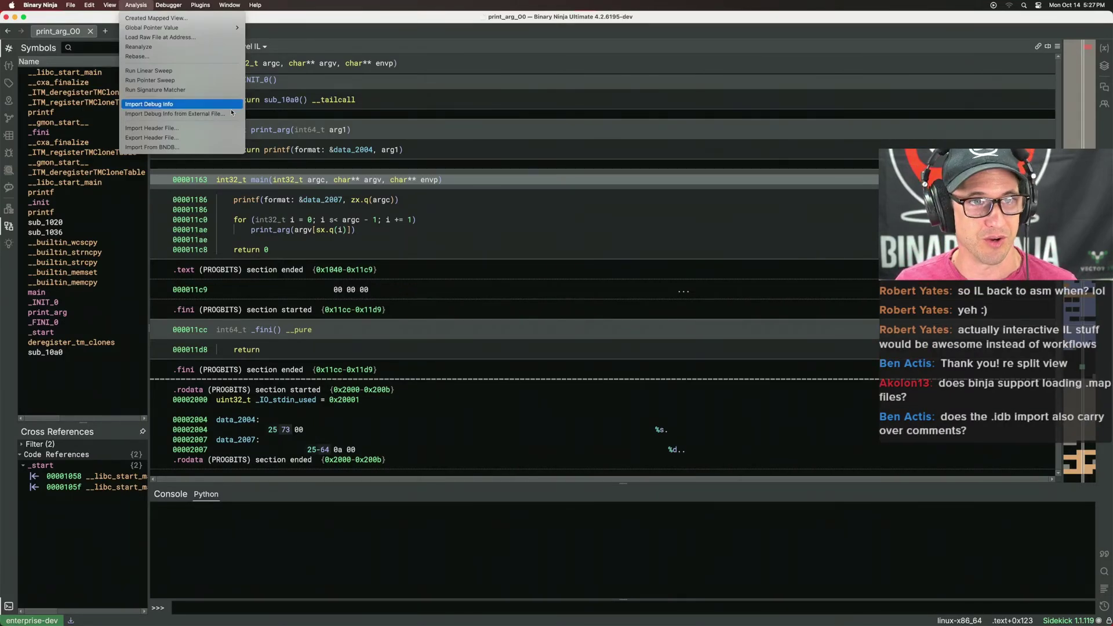
Import print_arg_O0.i64 as debug info, select the imported comments, then open a new Safari tab.
left_click(513, 131)
key("super+o")
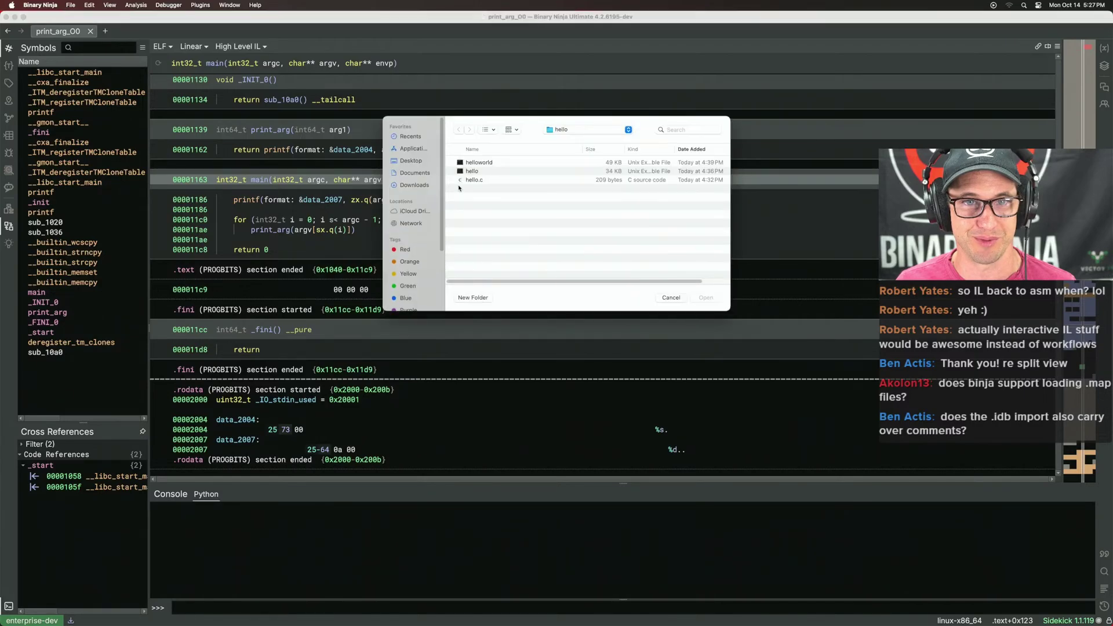
key("super+Tab")
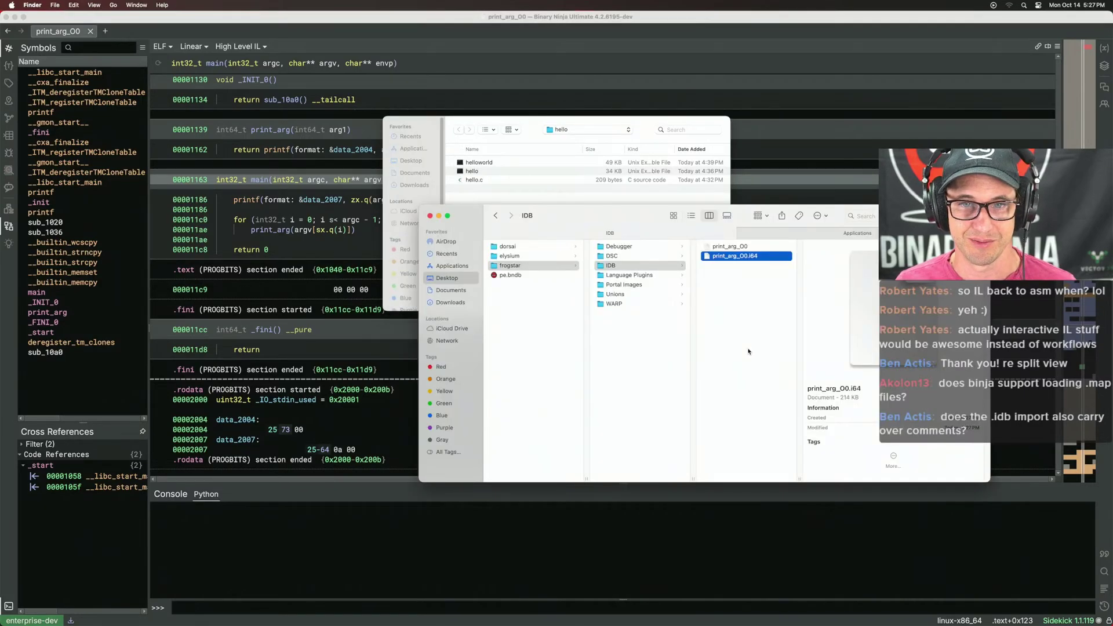
left_click_drag(726, 260, 673, 267)
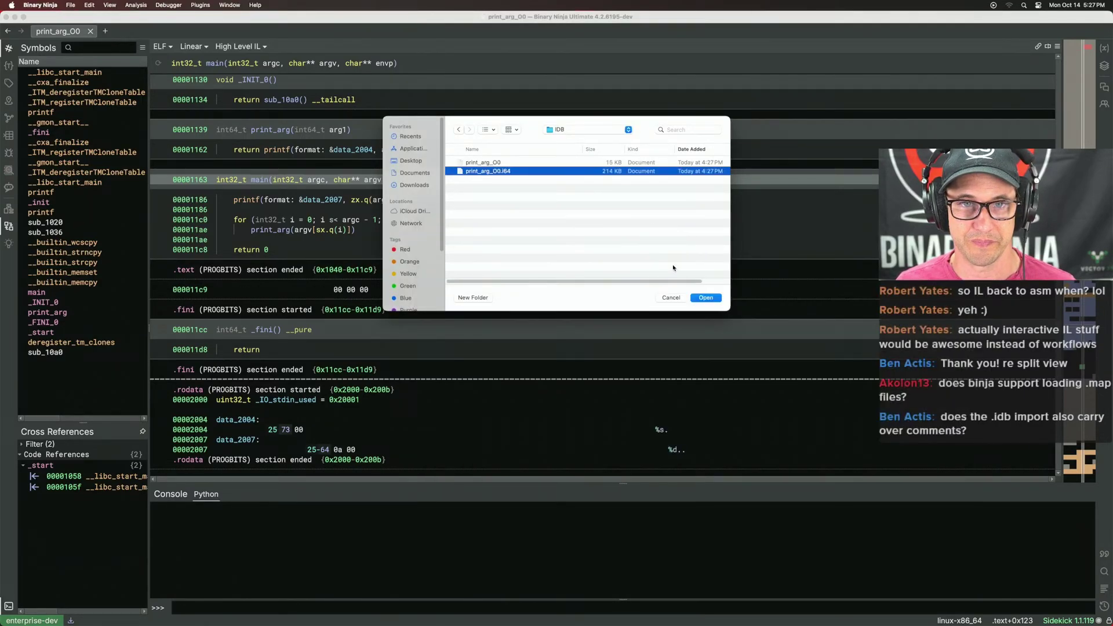
left_click(711, 300)
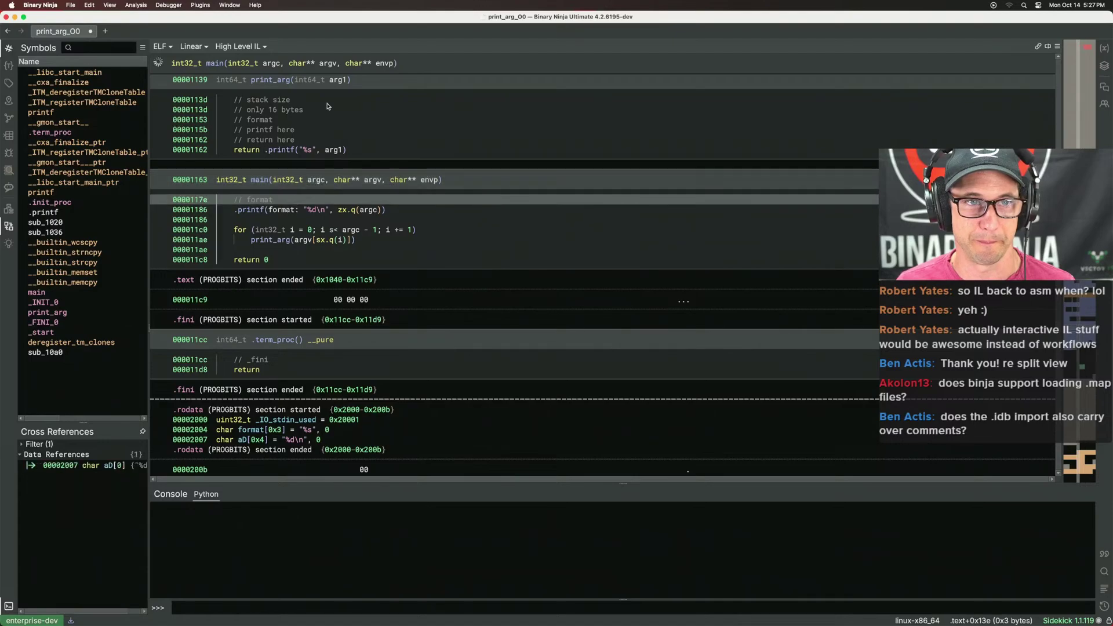
left_click_drag(328, 106, 422, 178)
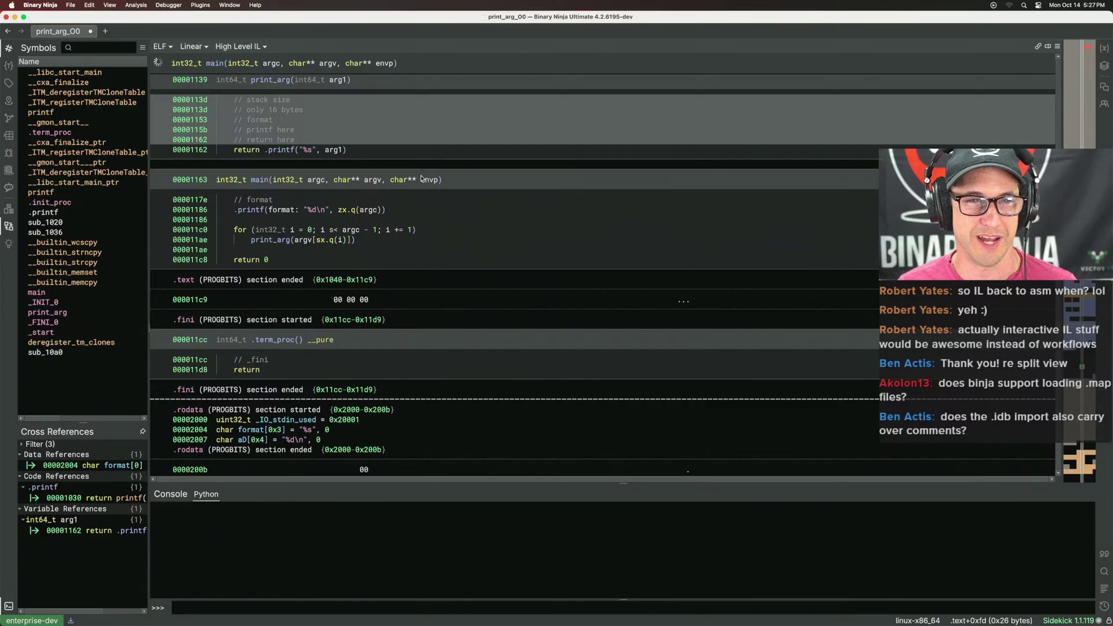
key("super+Tab")
key("super+t")
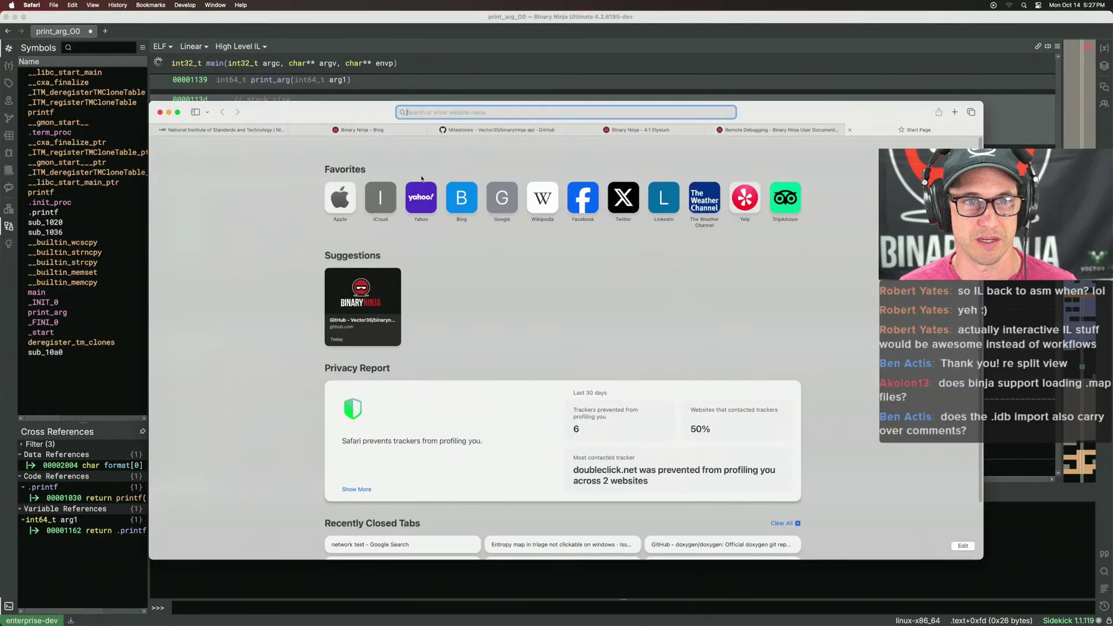
Google 'psifertex gist binary ninja' and open the snippet collection gist.
type("psifertex gist")
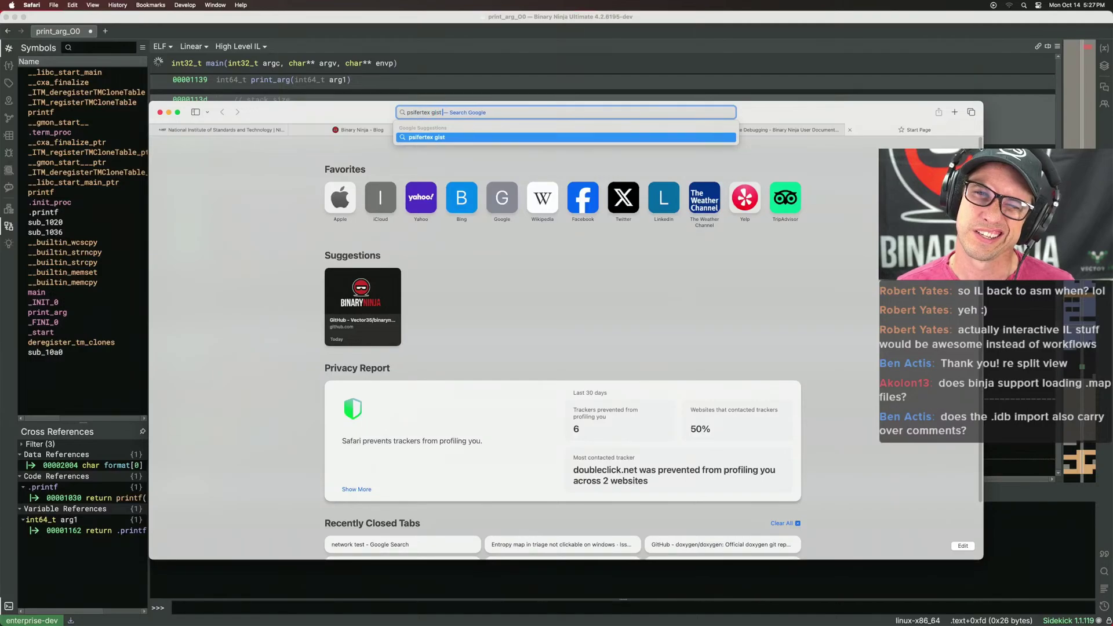
type(" binary ninja")
key("Return")
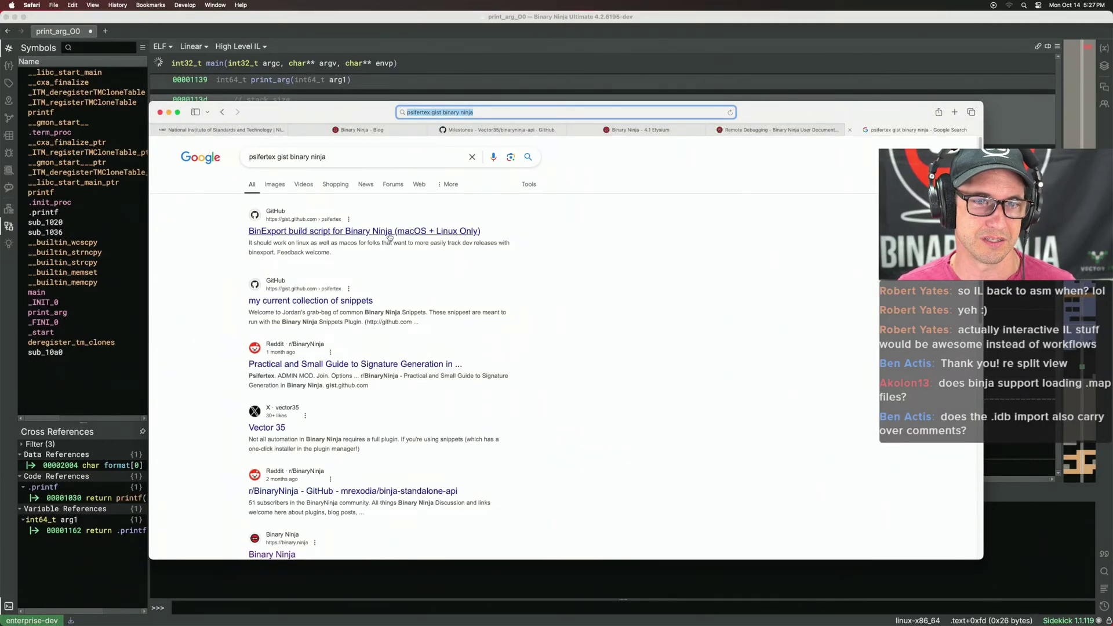
left_click(343, 301)
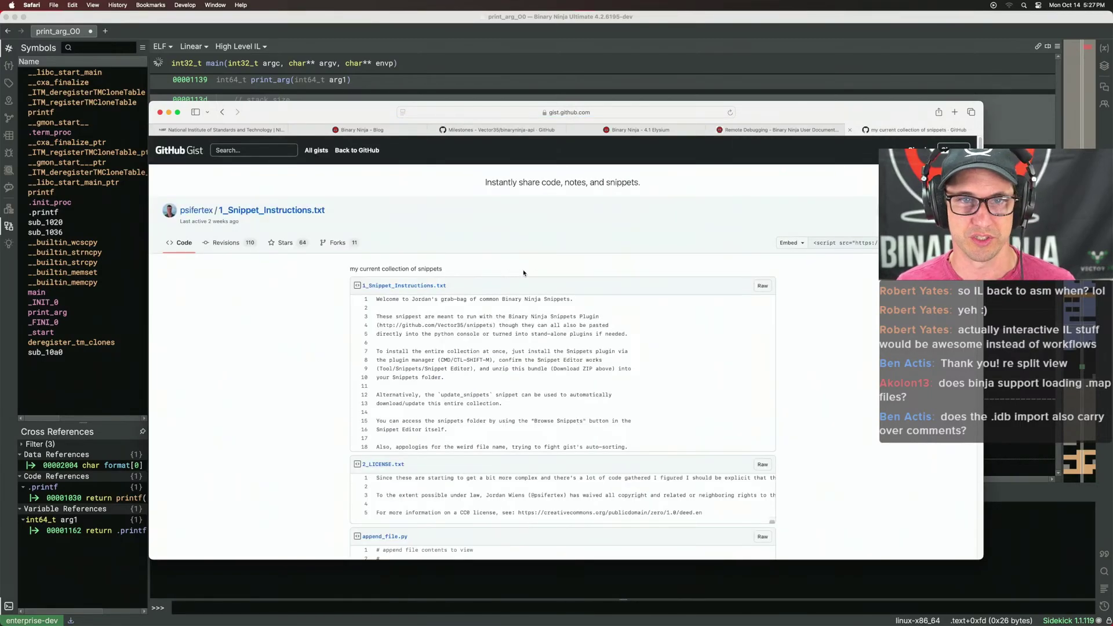
Open docs.binary.ninja in a new tab, go to the Developer Guide, and search it for 'gist'.
key("cmd+t")
type("docs.binary.ninja")
key("Return")
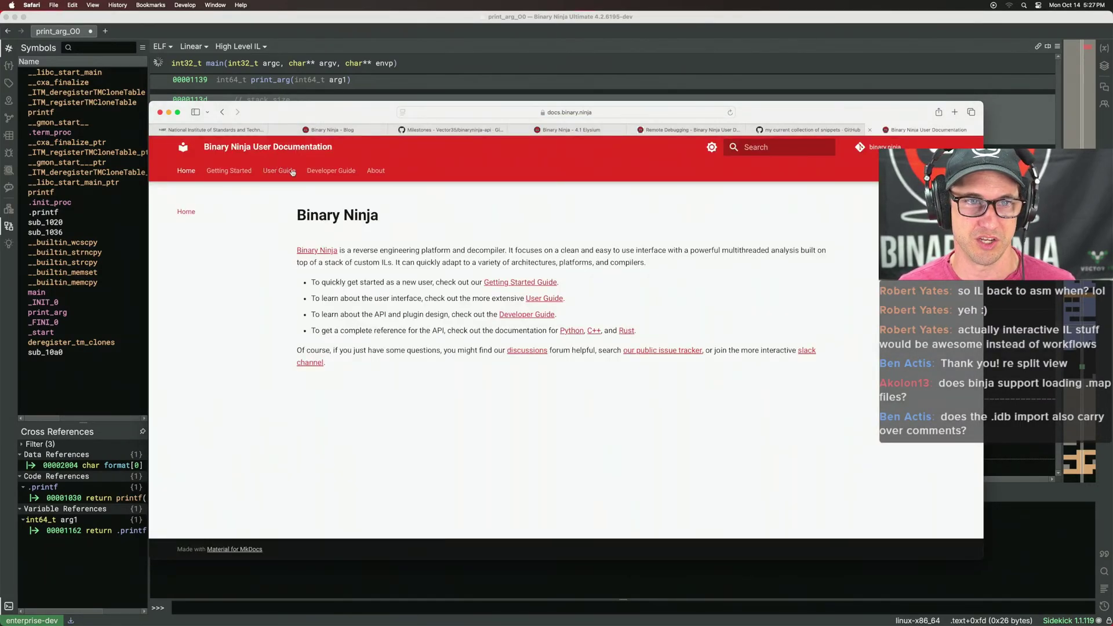
left_click(330, 171)
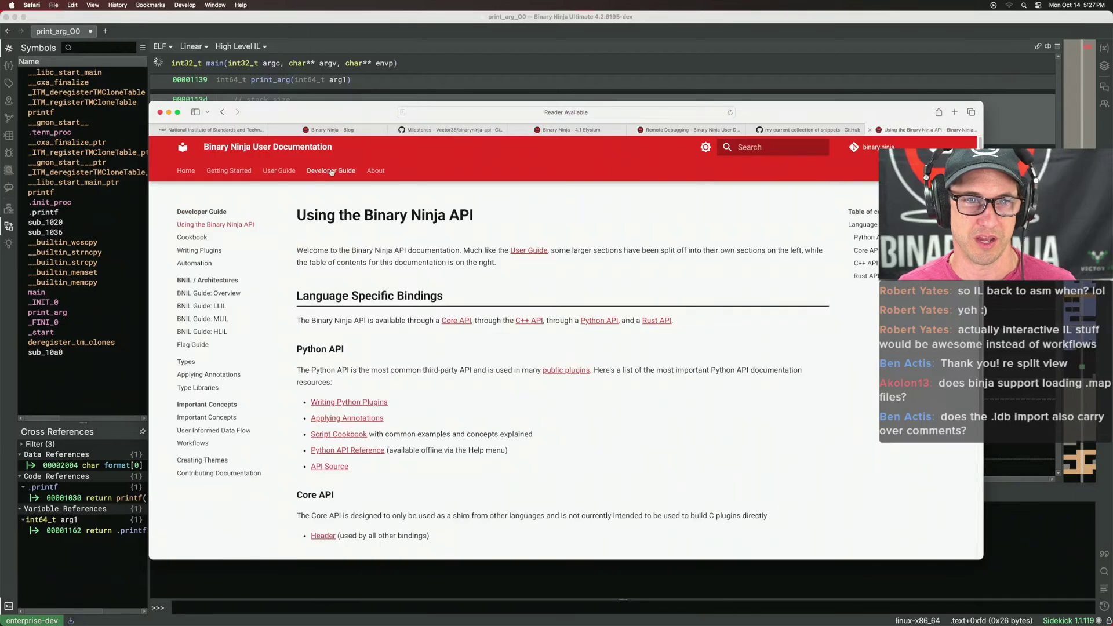
scroll(485, 274, "down", 5)
key("cmd+f")
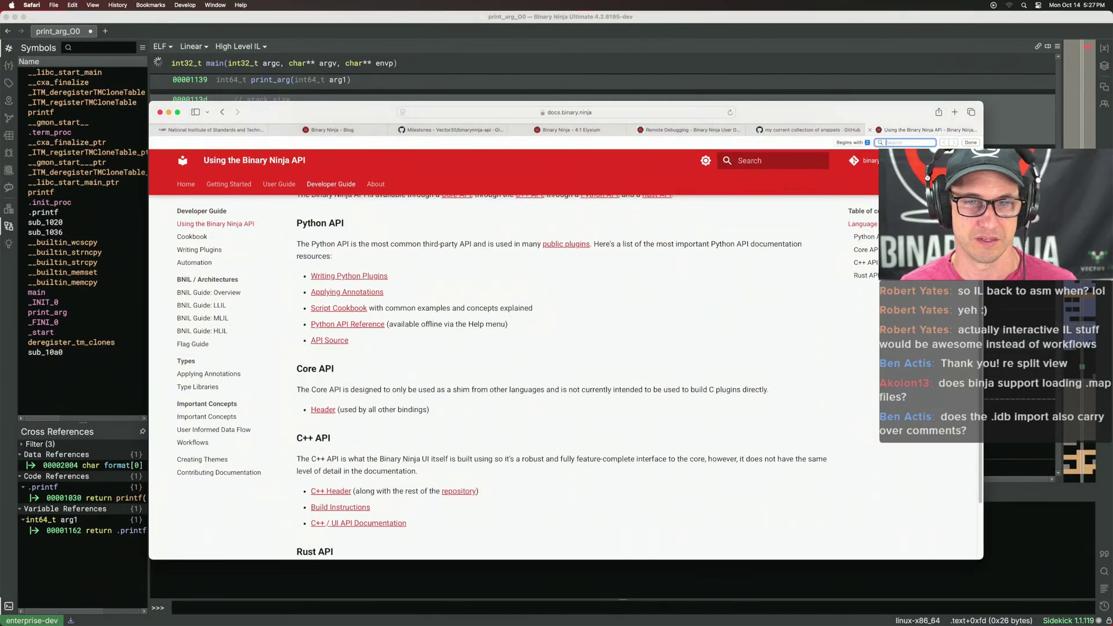
type("gist")
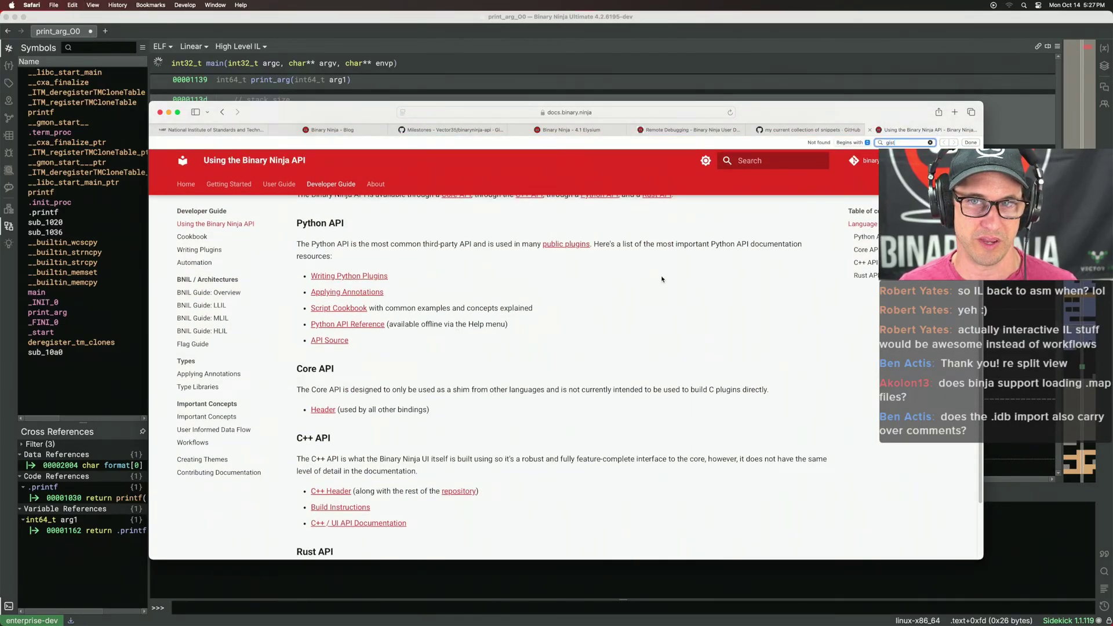
key("Escape")
Search the docs site for 'gist' and reach the Cookbook page.
left_click(772, 152)
type("gist")
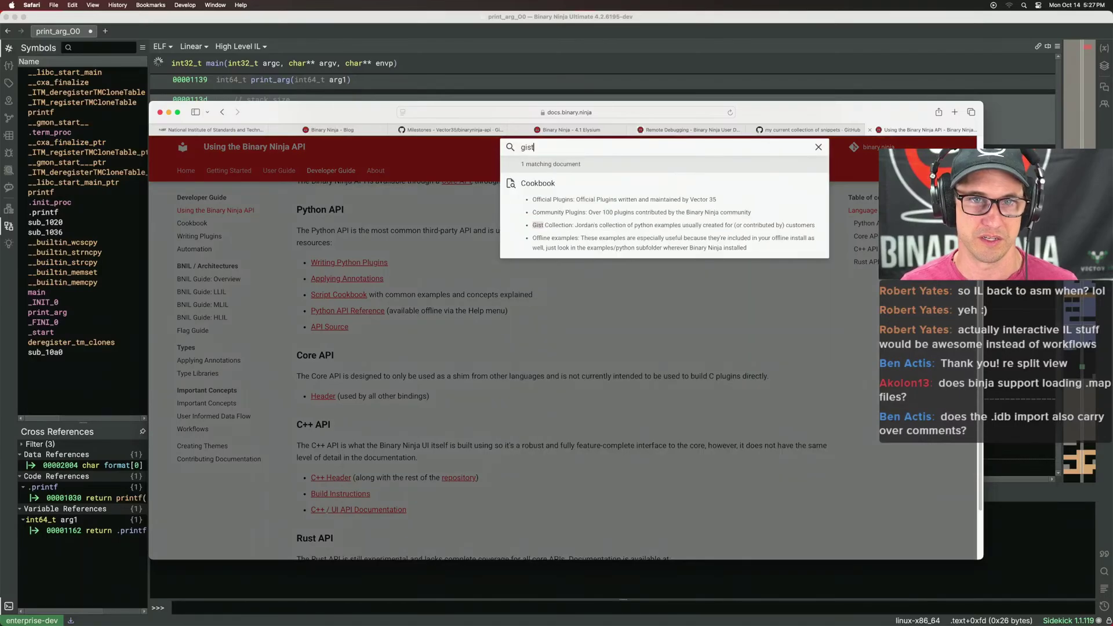
left_click(575, 188)
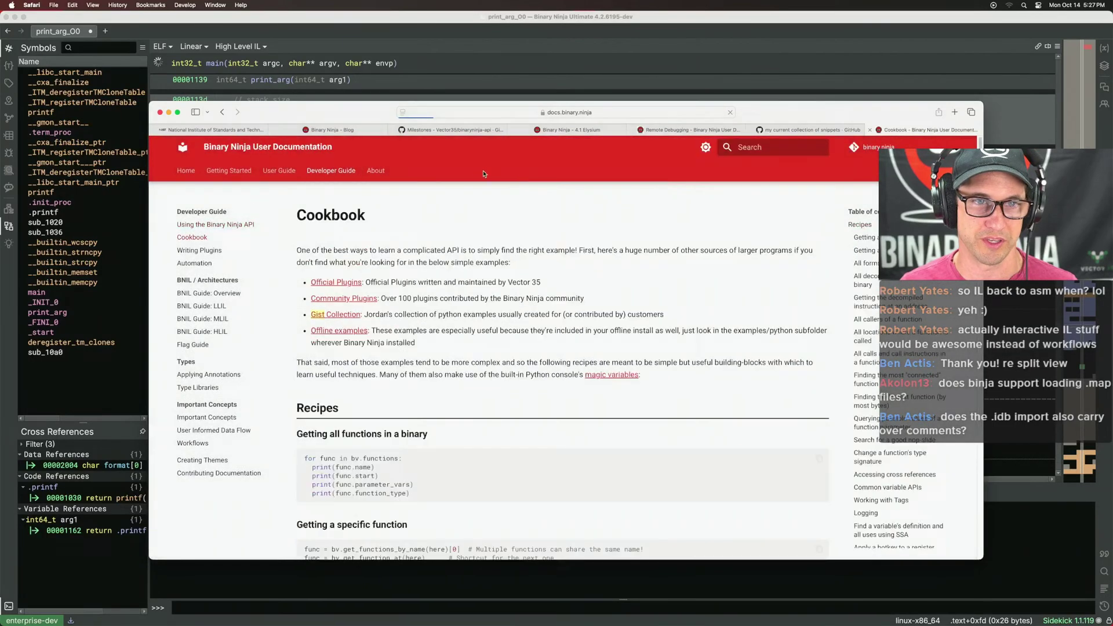
left_click(334, 171)
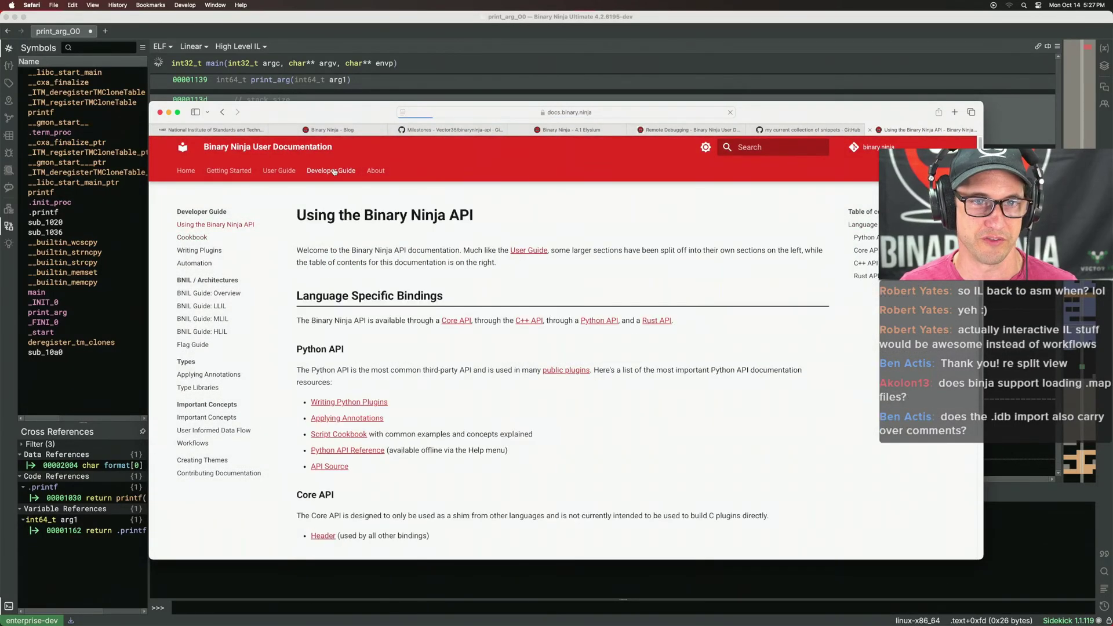
left_click(193, 237)
Follow the Cookbook's Gist Collection link and search the gist page for 'gist'.
left_click_drag(419, 279, 346, 409)
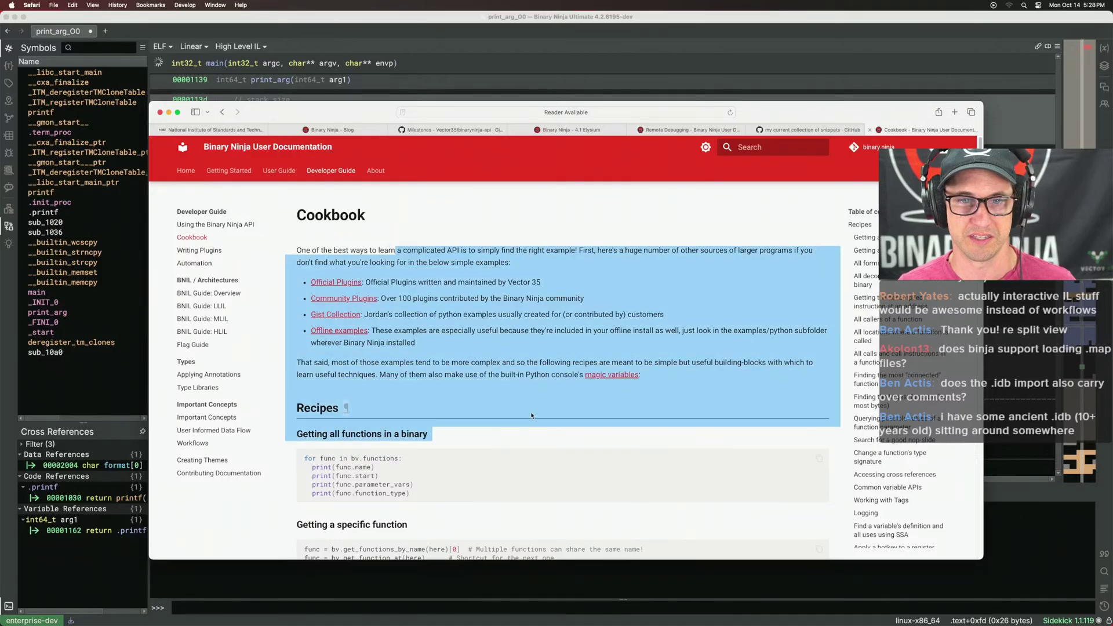
left_click(346, 409)
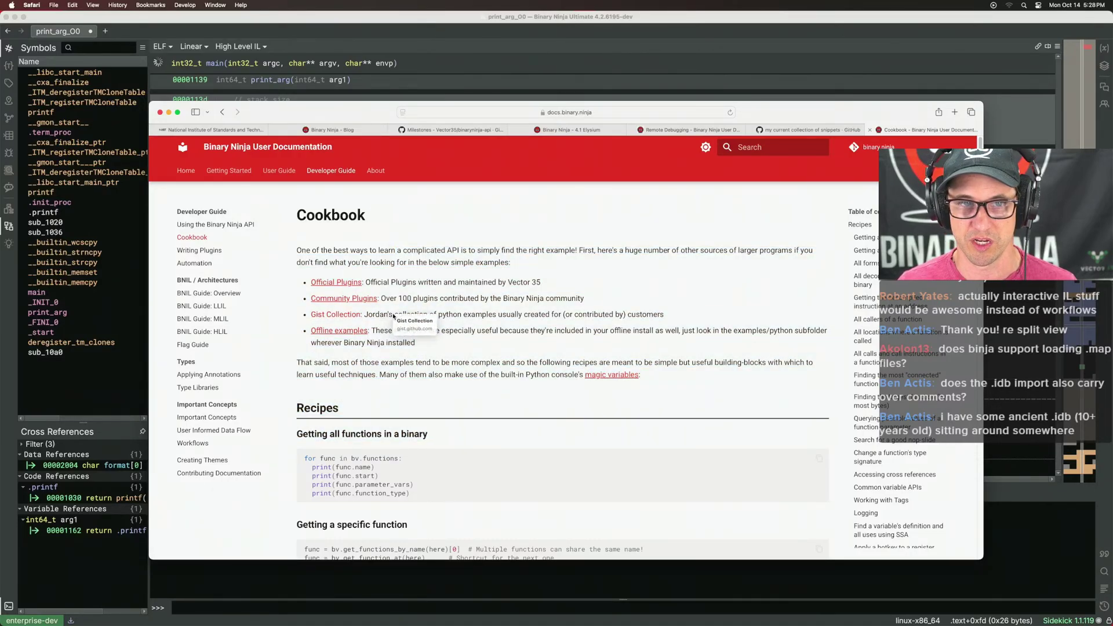
left_click_drag(410, 314, 311, 314)
left_click(336, 314)
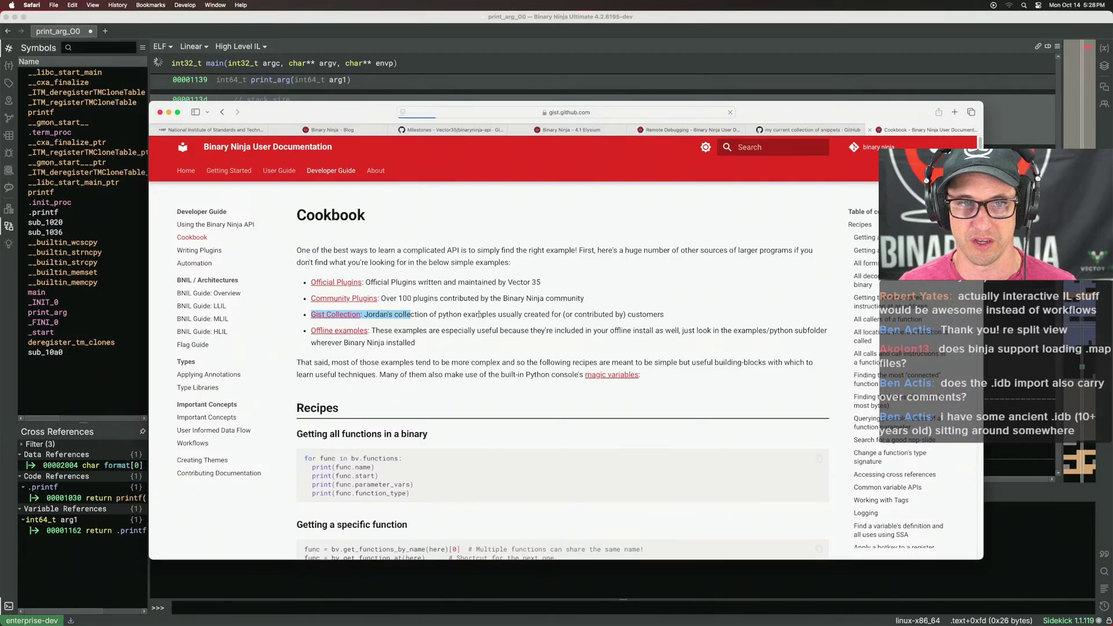
key("super+f")
type("gist")
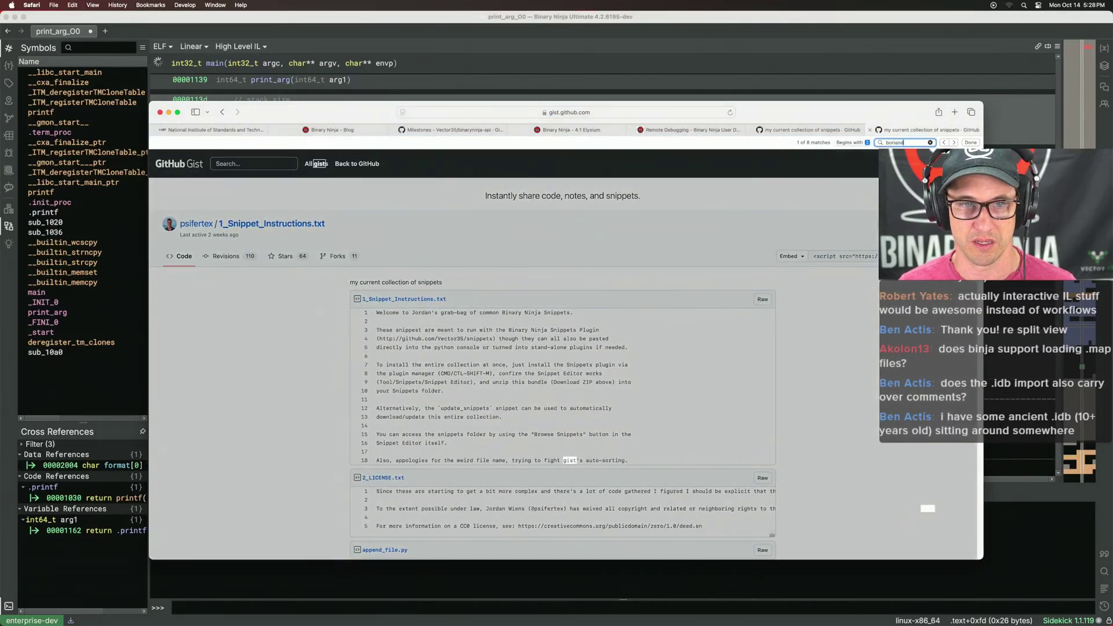
scroll(432, 324, "down", 15)
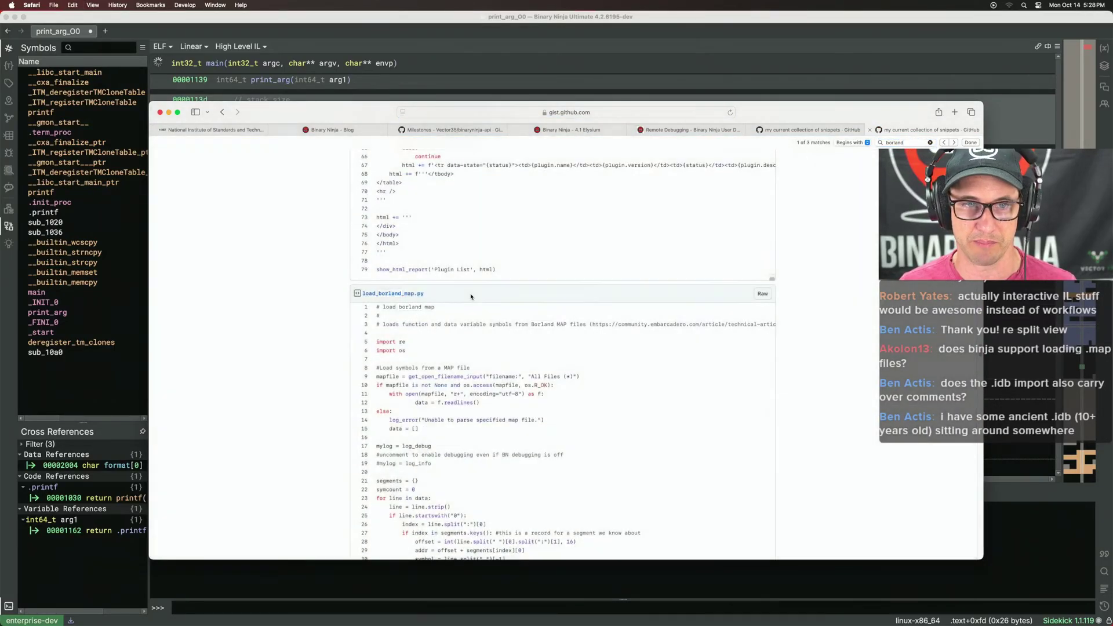
scroll(467, 292, "up", 10)
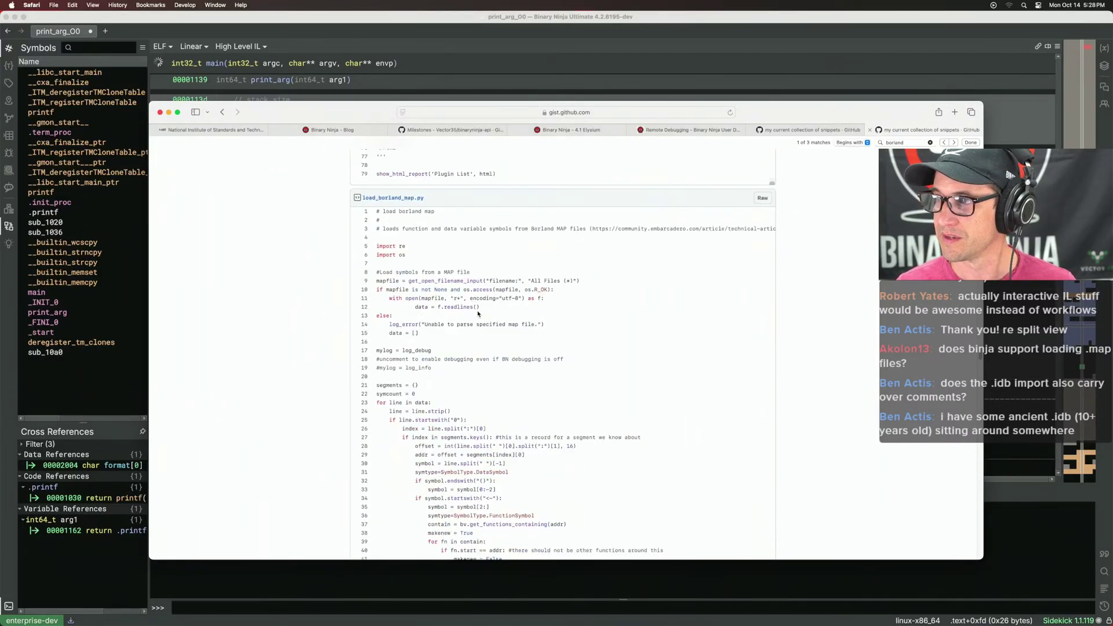
Glance at Binary Ninja, then return to Safari and open a new tab.
key("super+Tab")
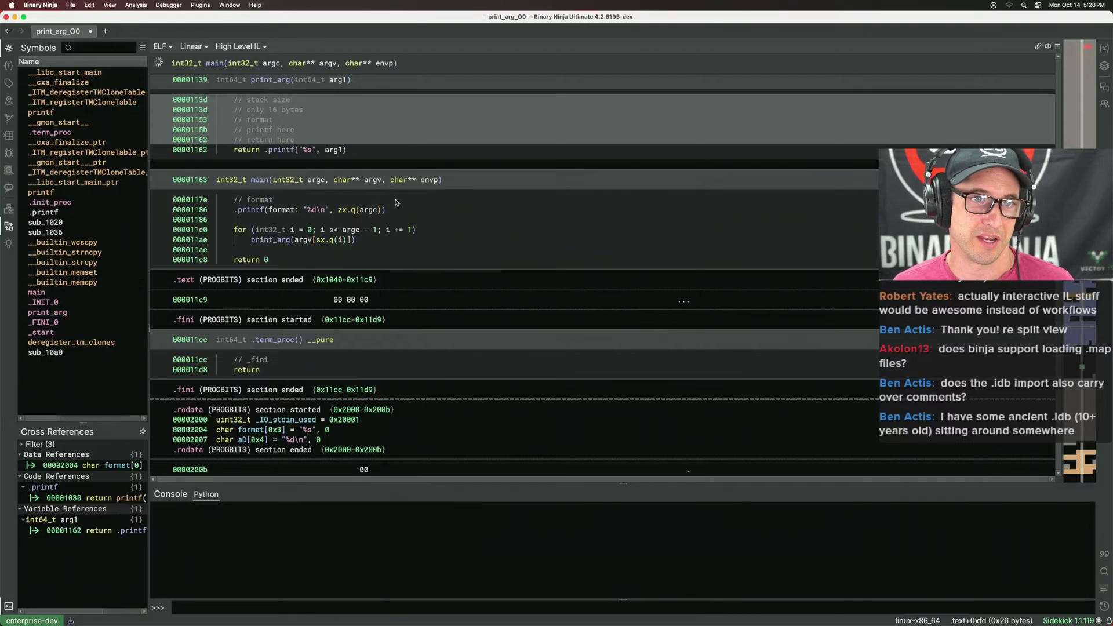
key("super+Tab")
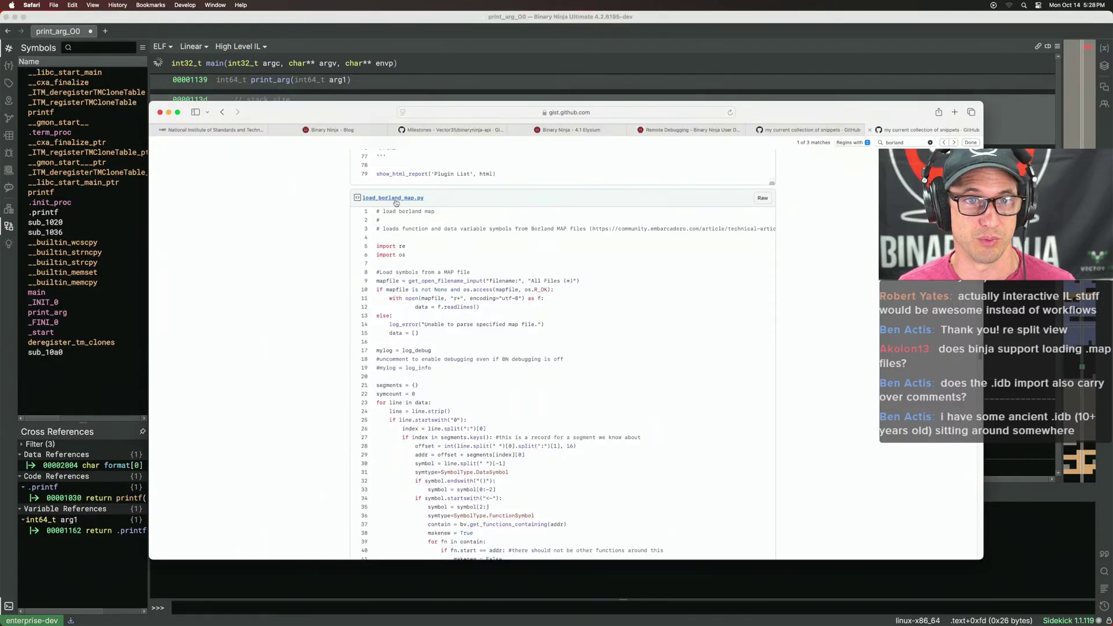
key("super+t")
type("idb-rs")
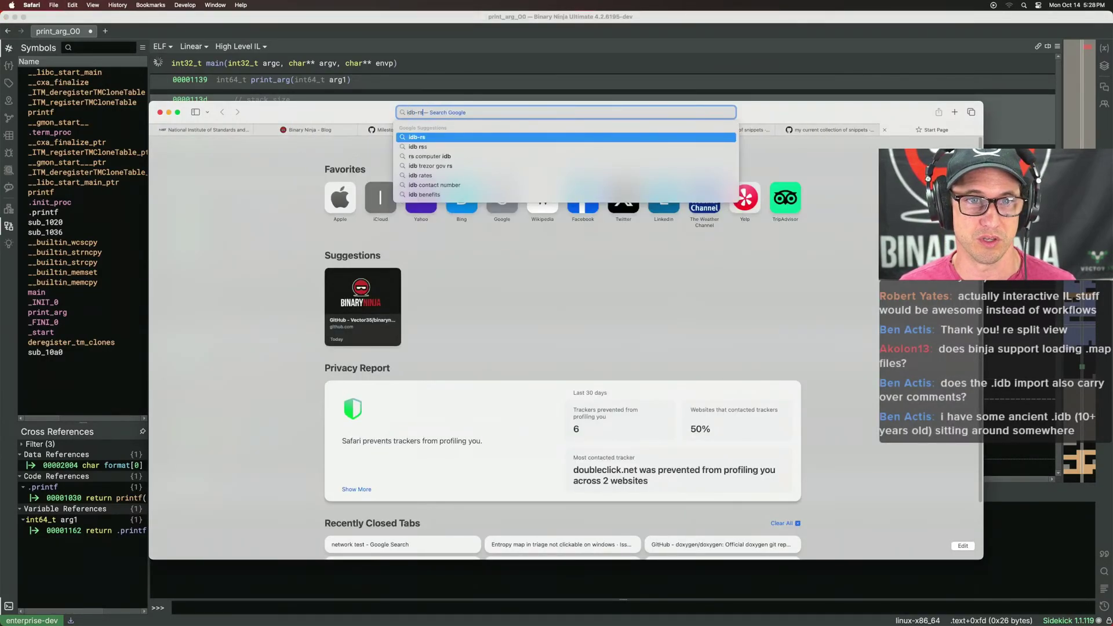
type(" github vector35")
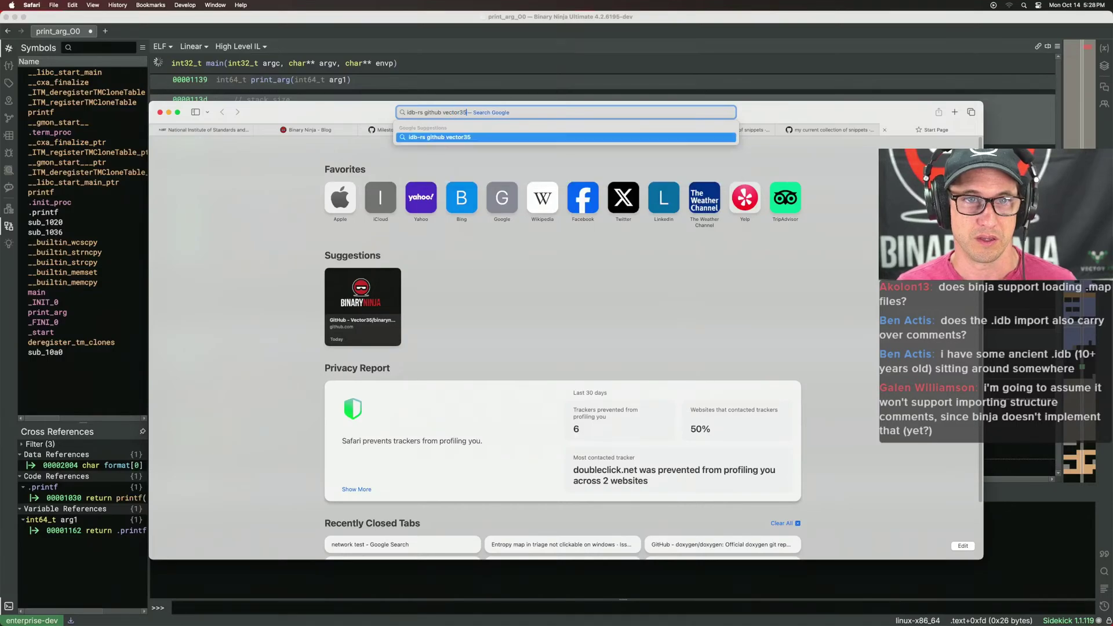
key("Return")
left_click(335, 231)
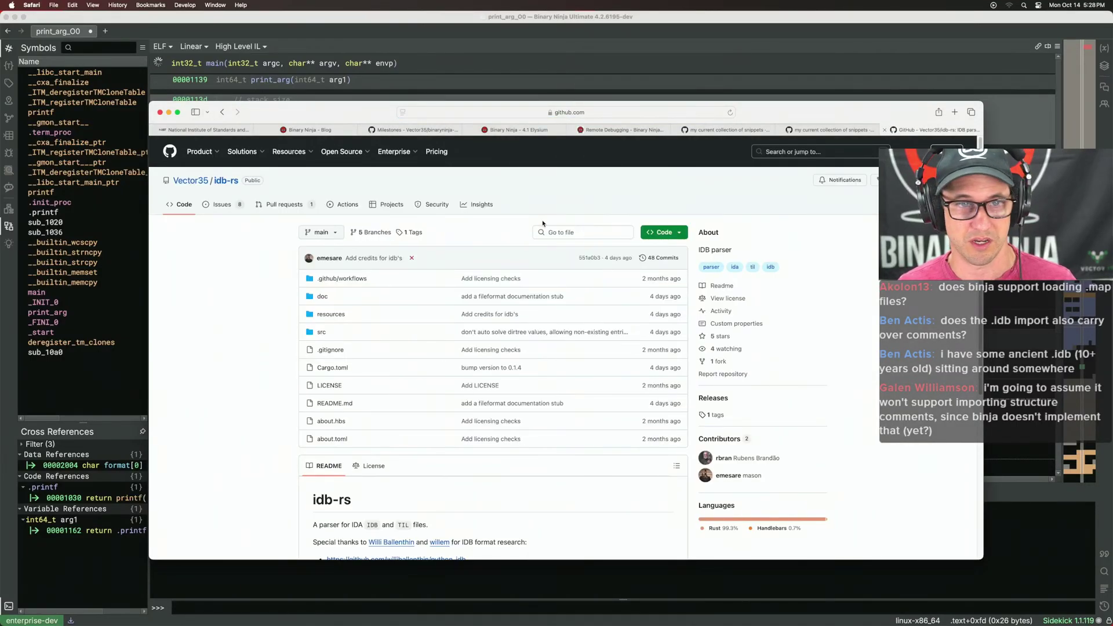
scroll(458, 379, "down", 2)
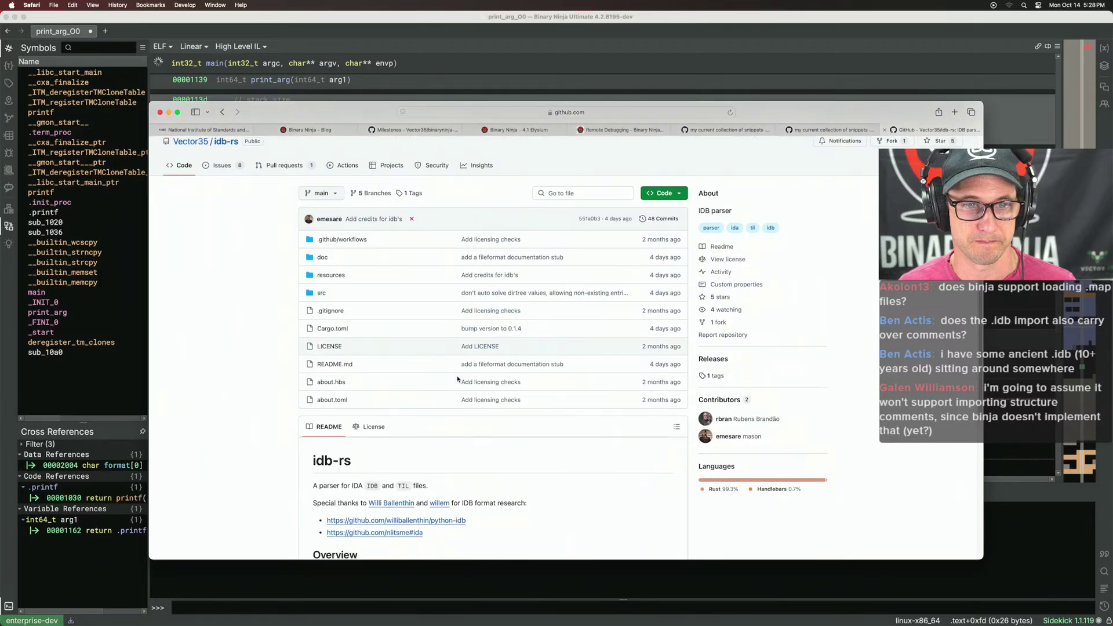
scroll(458, 379, "down", 4)
scroll(325, 255, "up", 6)
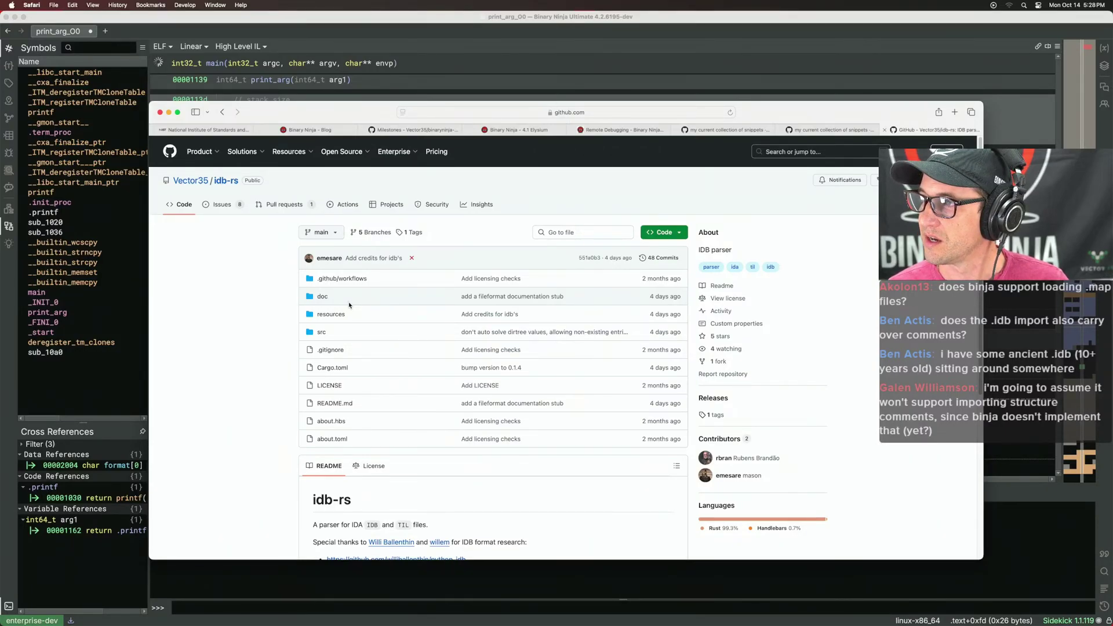
scroll(290, 292, "down", 5)
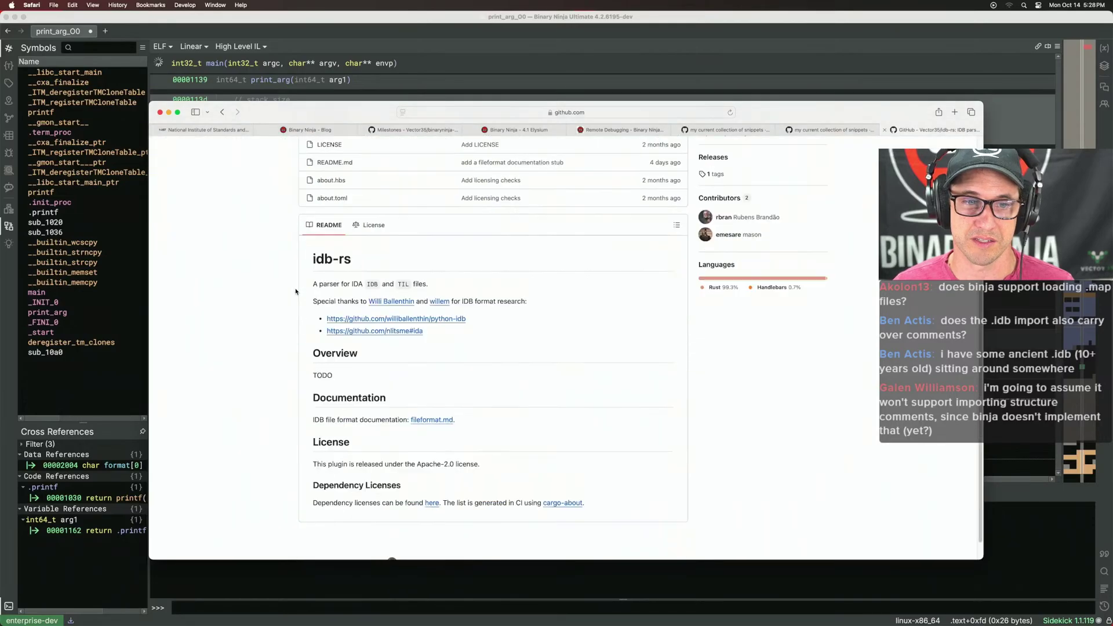
scroll(290, 291, "up", 5)
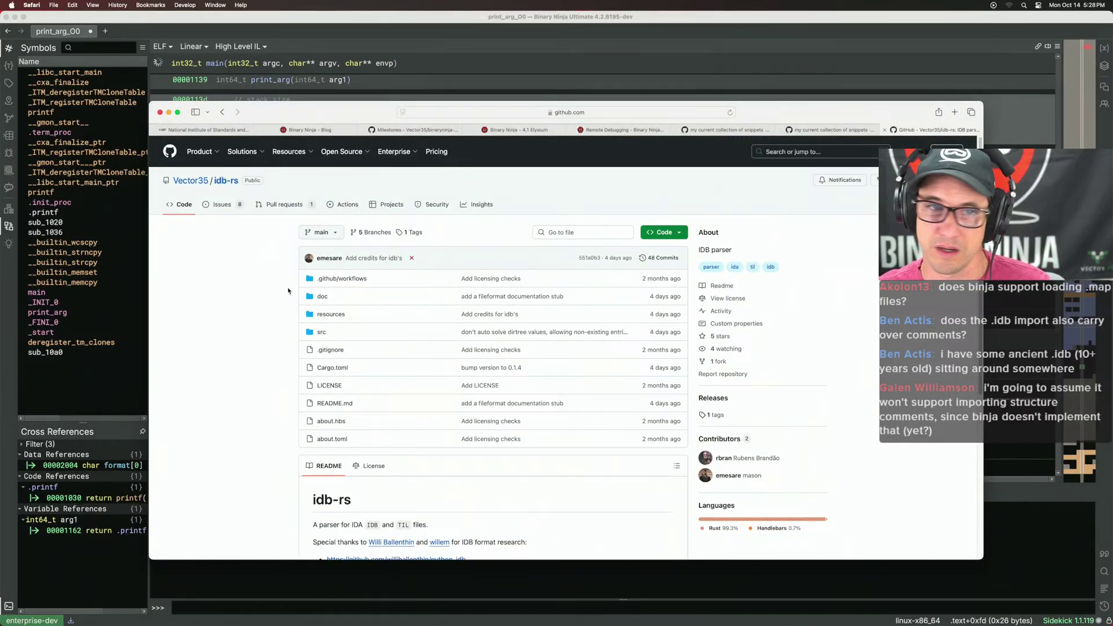
scroll(309, 305, "down", 5)
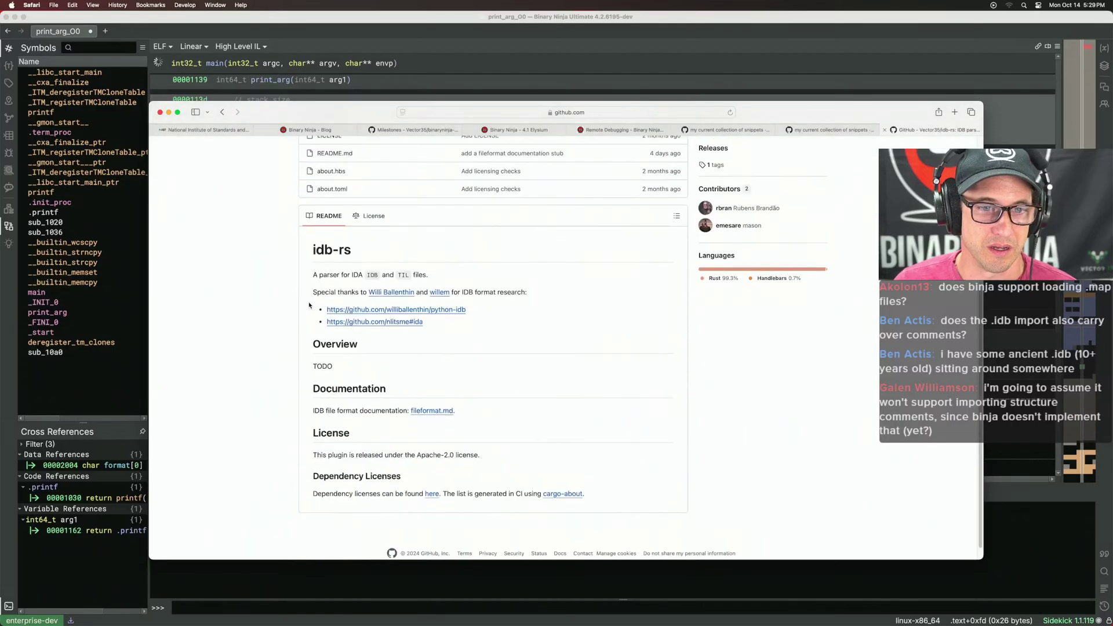
scroll(309, 306, "up", 5)
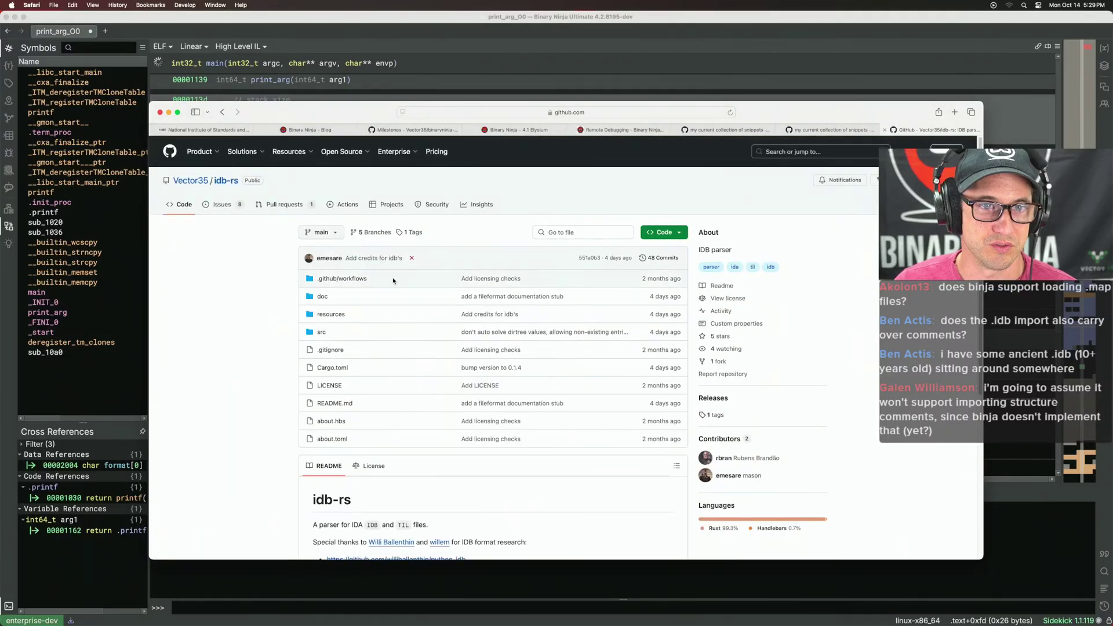
Open idb-rs's issue list and the ComRAT-Orchestrator-ForDistribution.i64 parse failure issue.
left_click(222, 204)
left_click_drag(572, 475, 480, 269)
left_click(232, 296)
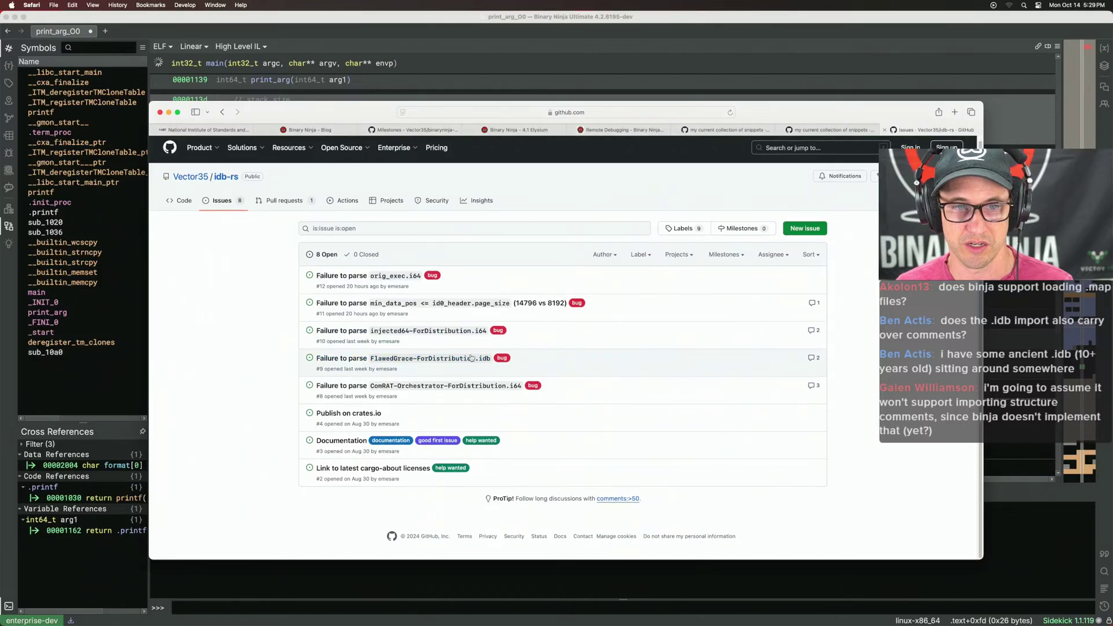
scroll(638, 249, "down", 1)
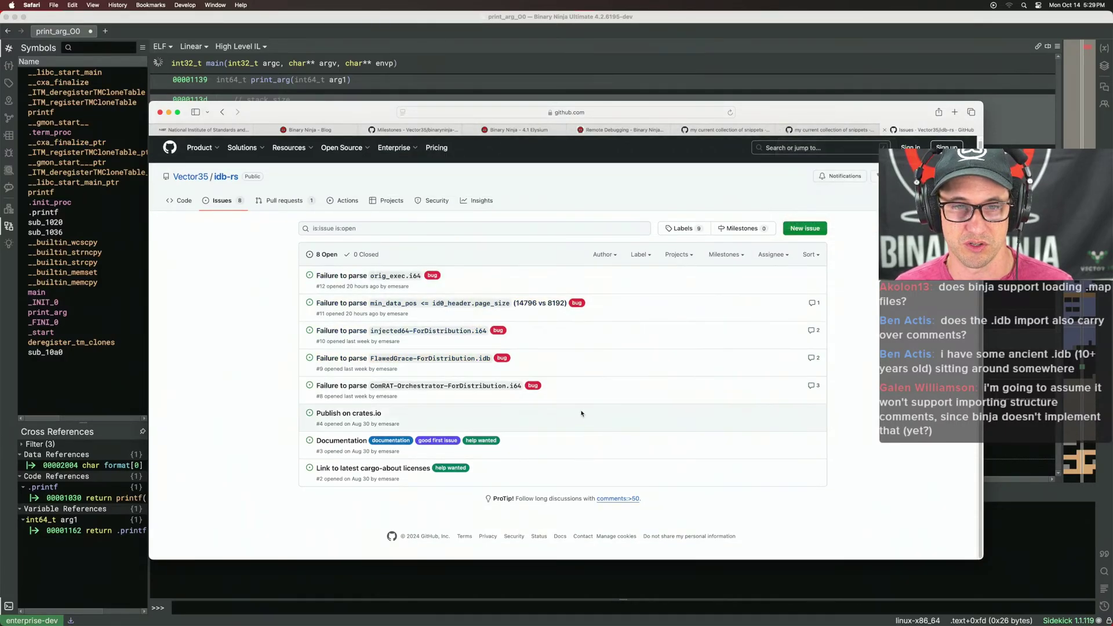
left_click(393, 385)
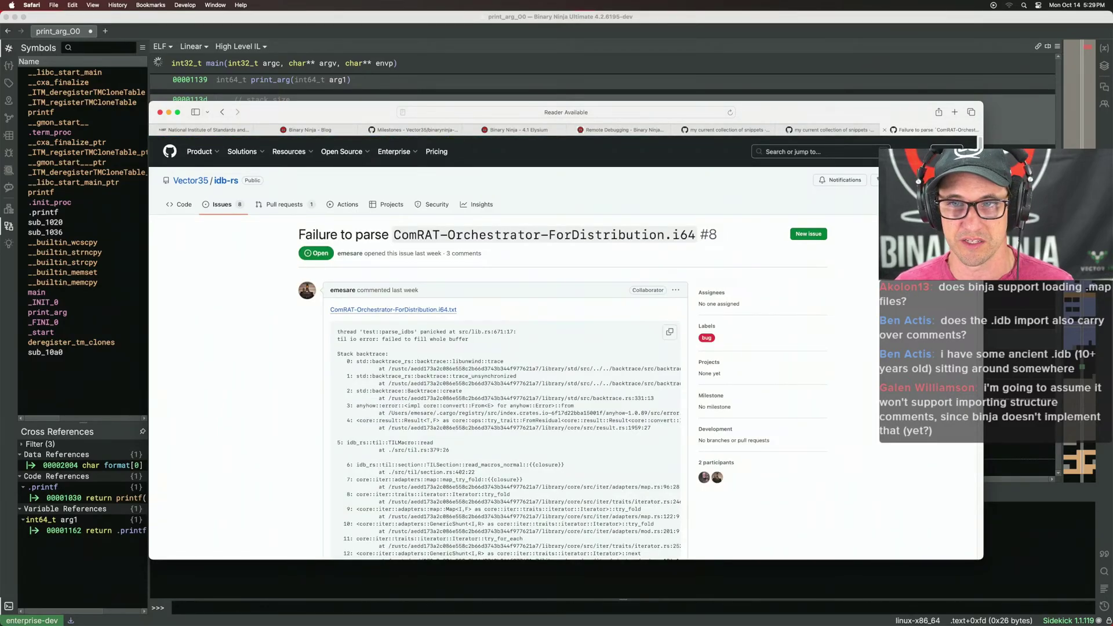
Read through the issue's comments, briefly checking the load_borland_map.py gist tab.
scroll(965, 458, "down", 15)
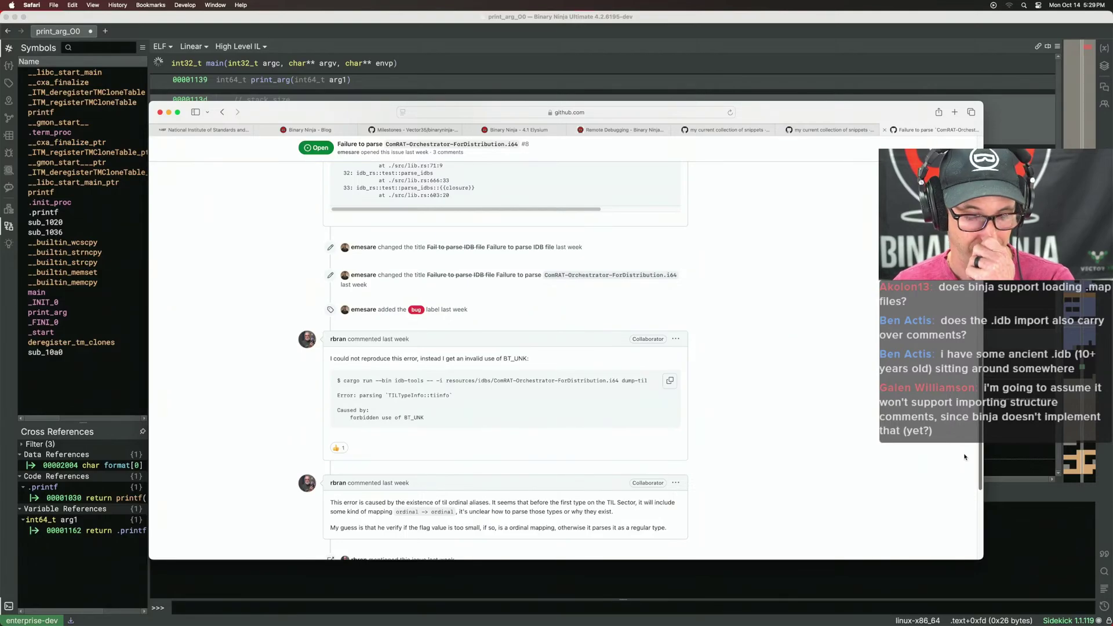
scroll(962, 464, "down", 4)
scroll(960, 489, "down", 3)
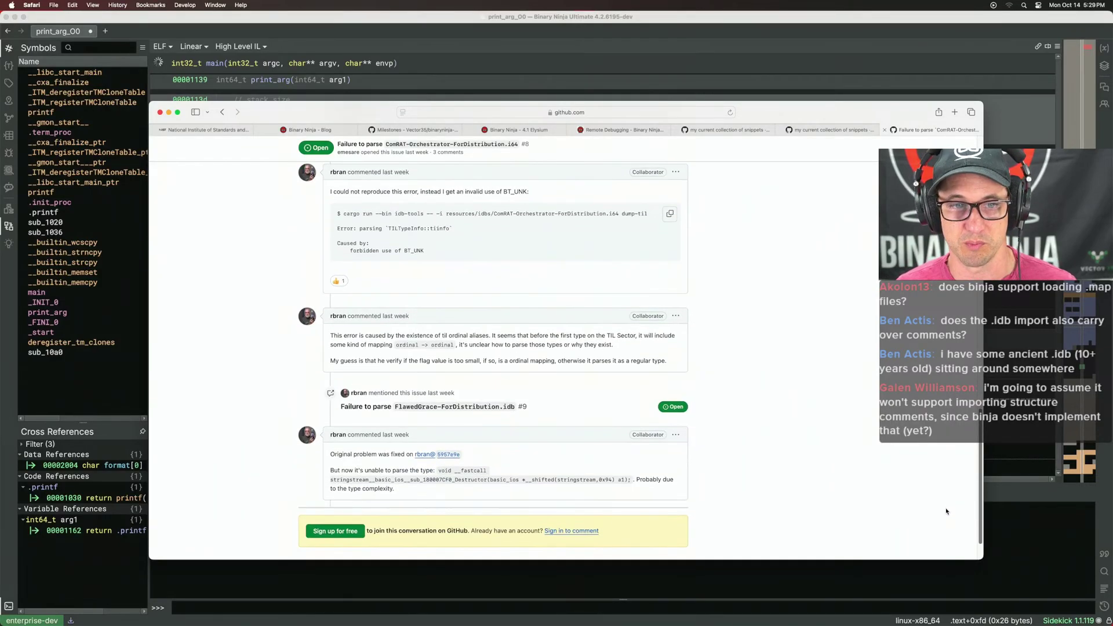
scroll(946, 506, "up", 1)
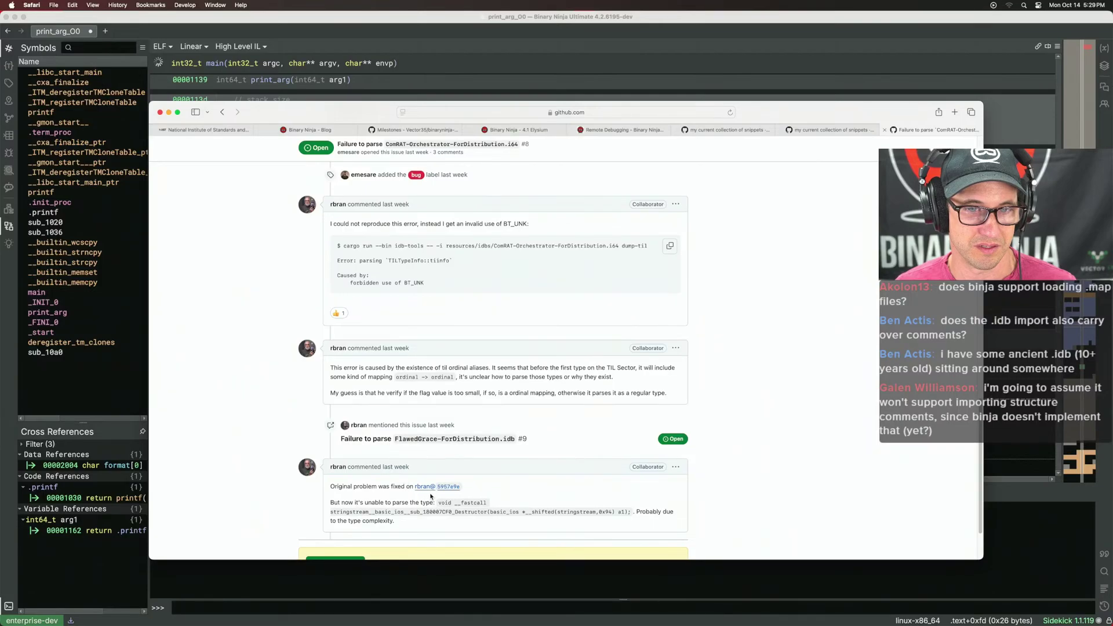
left_click_drag(461, 527, 328, 486)
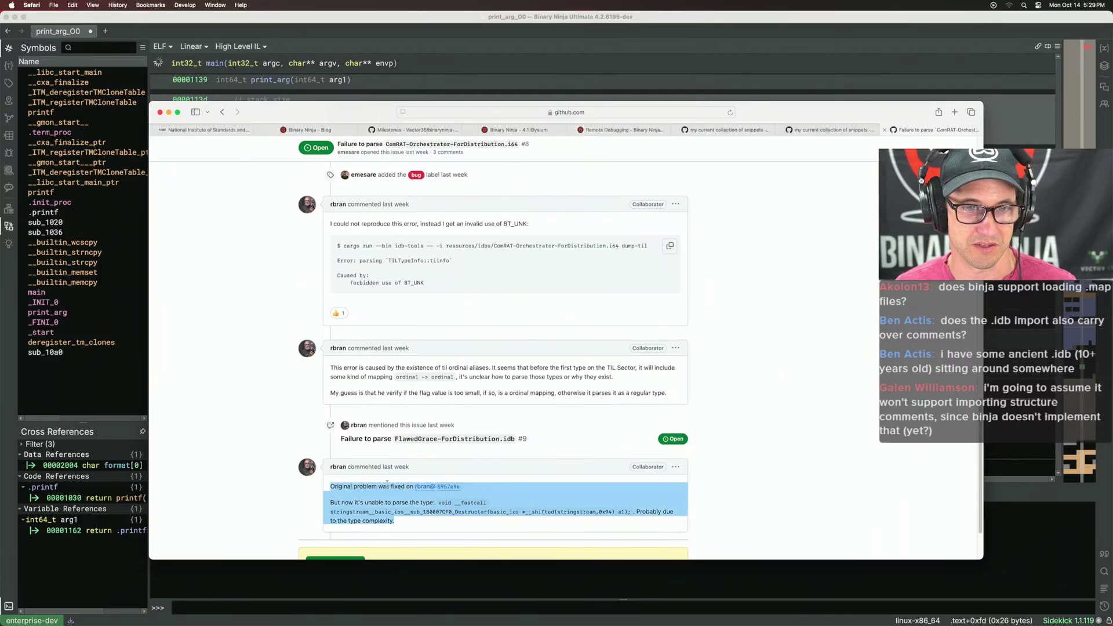
left_click(393, 451)
scroll(640, 444, "up", 15)
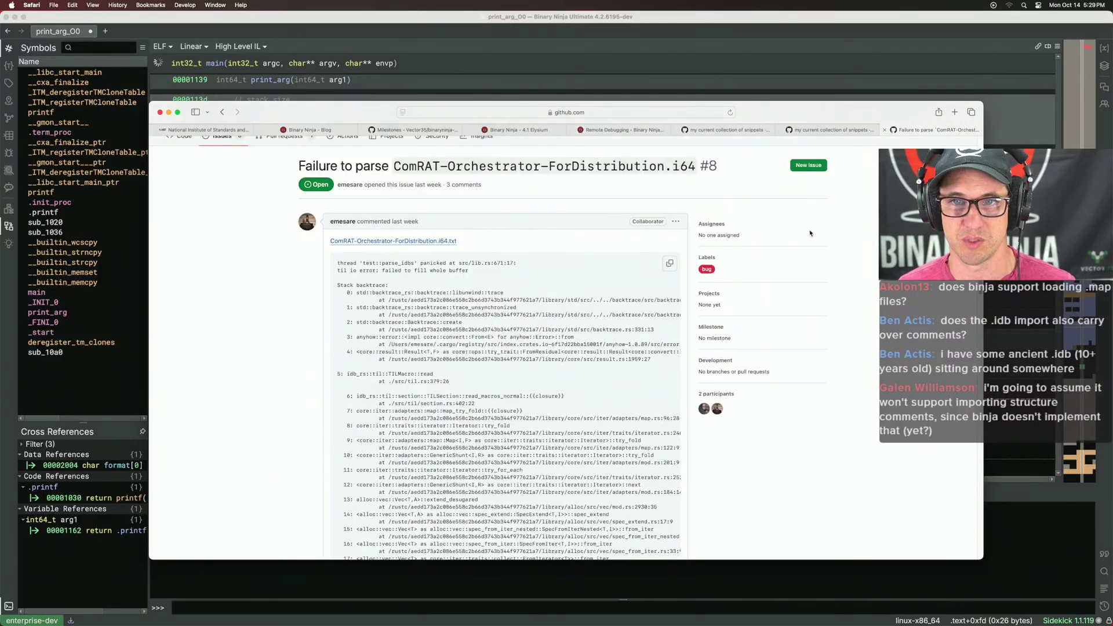
left_click(823, 130)
left_click(939, 131)
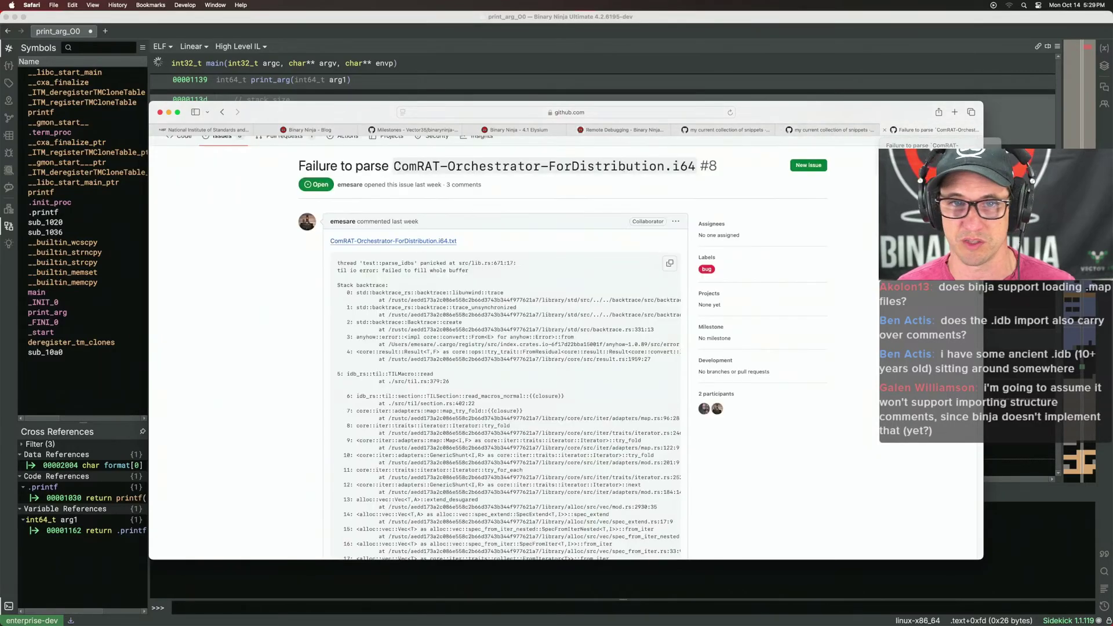
scroll(451, 259, "down", 10)
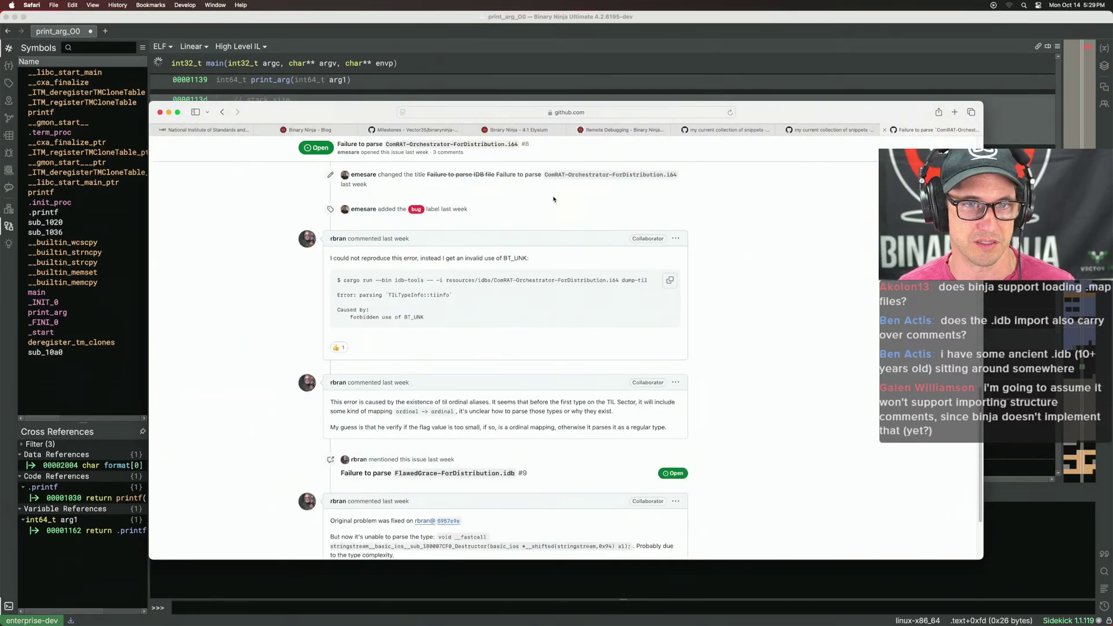
scroll(554, 199, "up", 5)
scroll(459, 359, "down", 10)
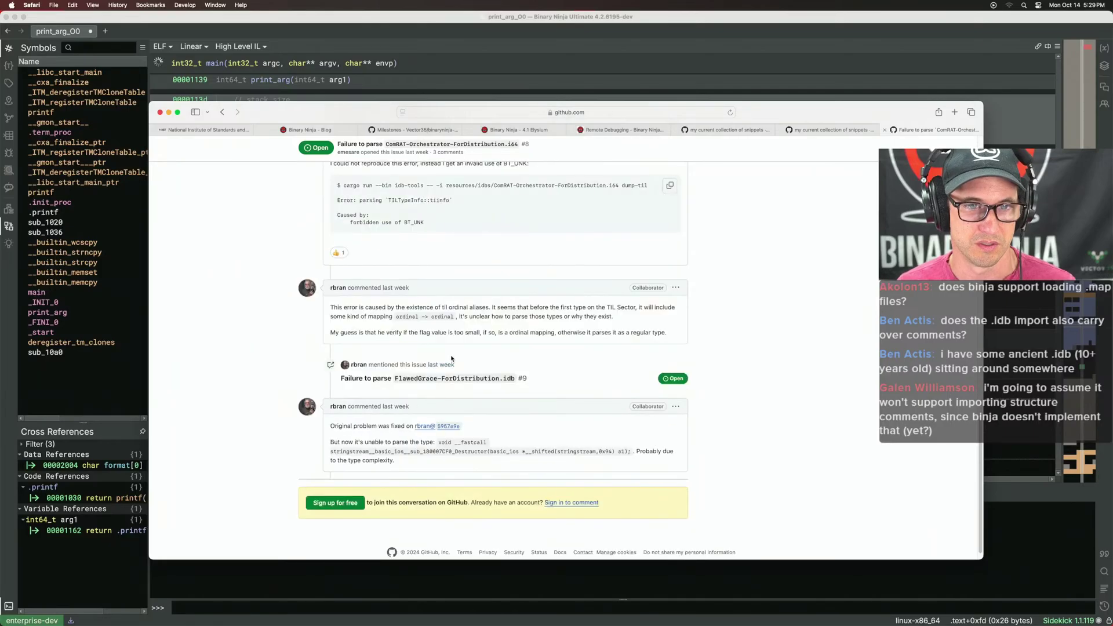
scroll(447, 318, "up", 15)
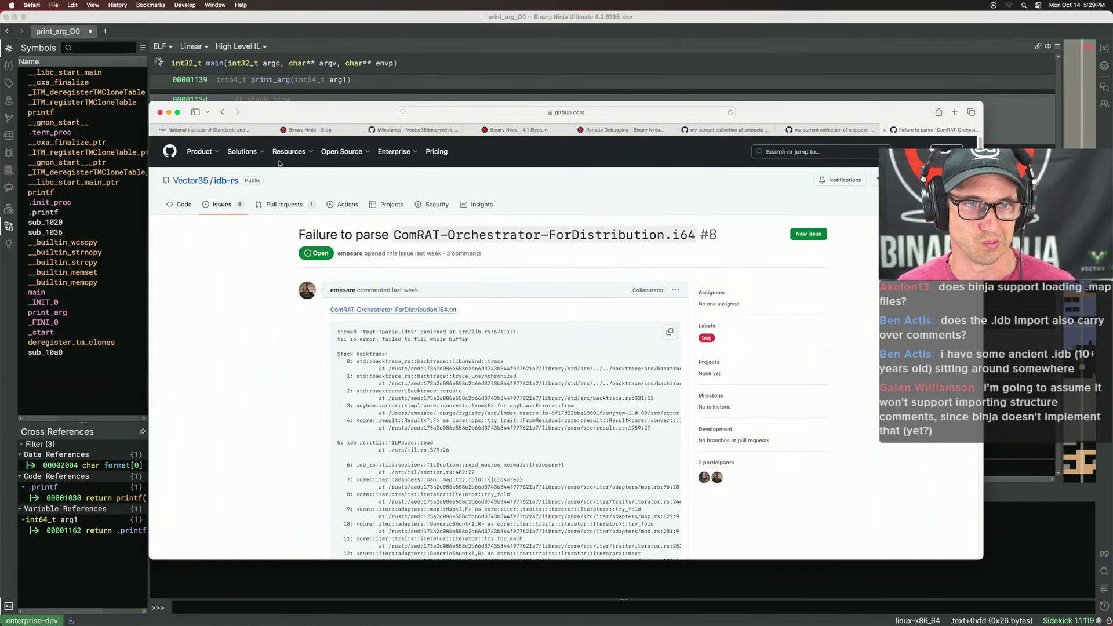
Browse idb-rs's resources/idbs folder and open the linked ComRAT v4 analysis blog post.
mouse_move(200, 152)
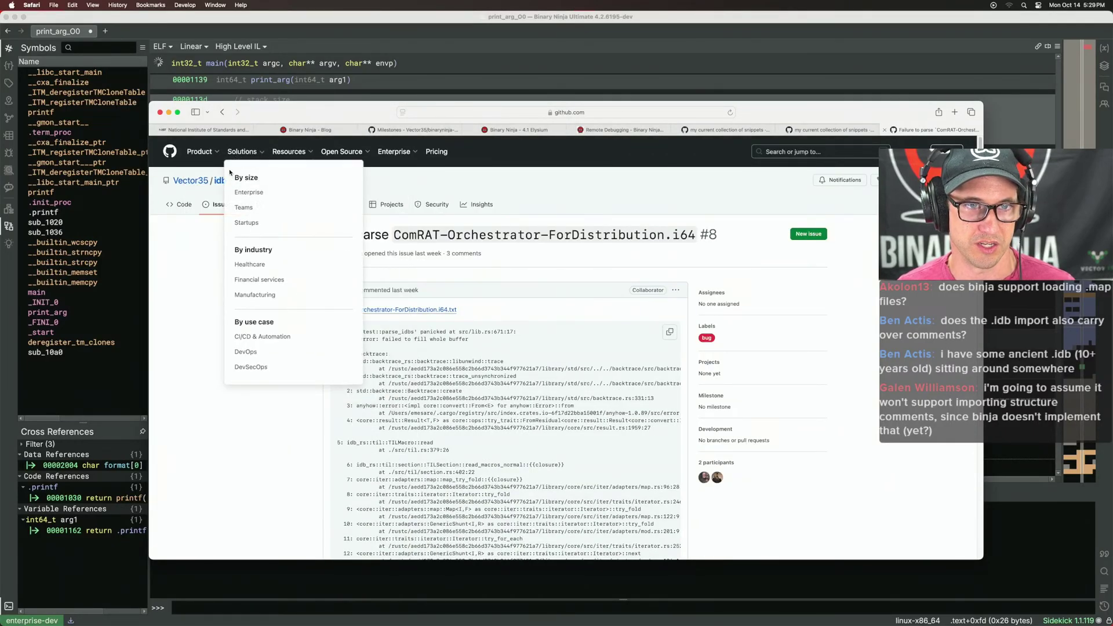
left_click(233, 182)
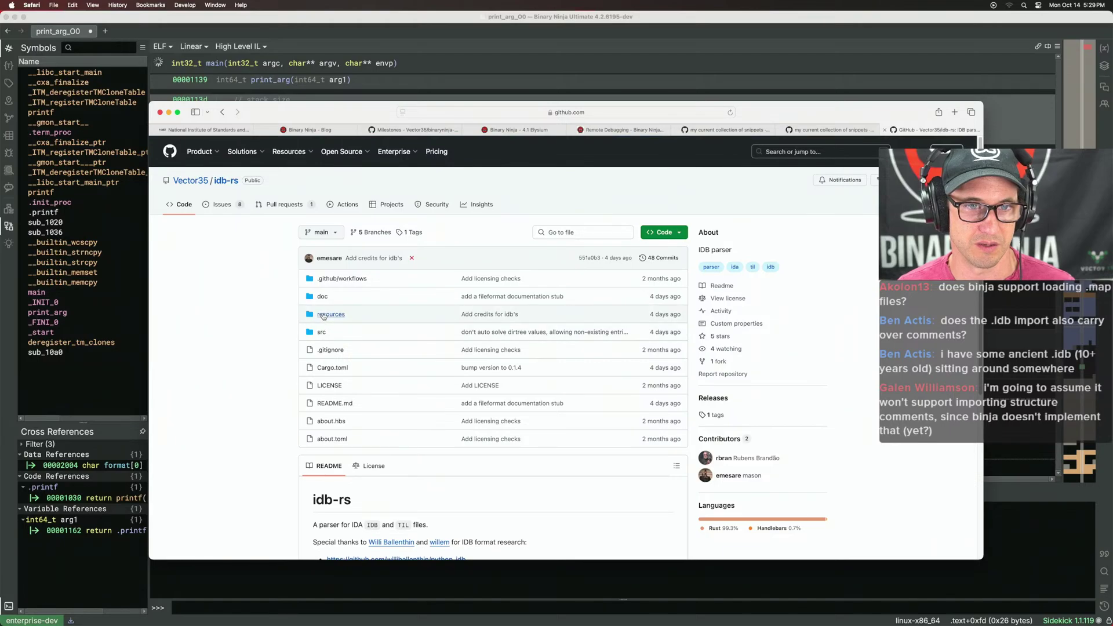
left_click(325, 316)
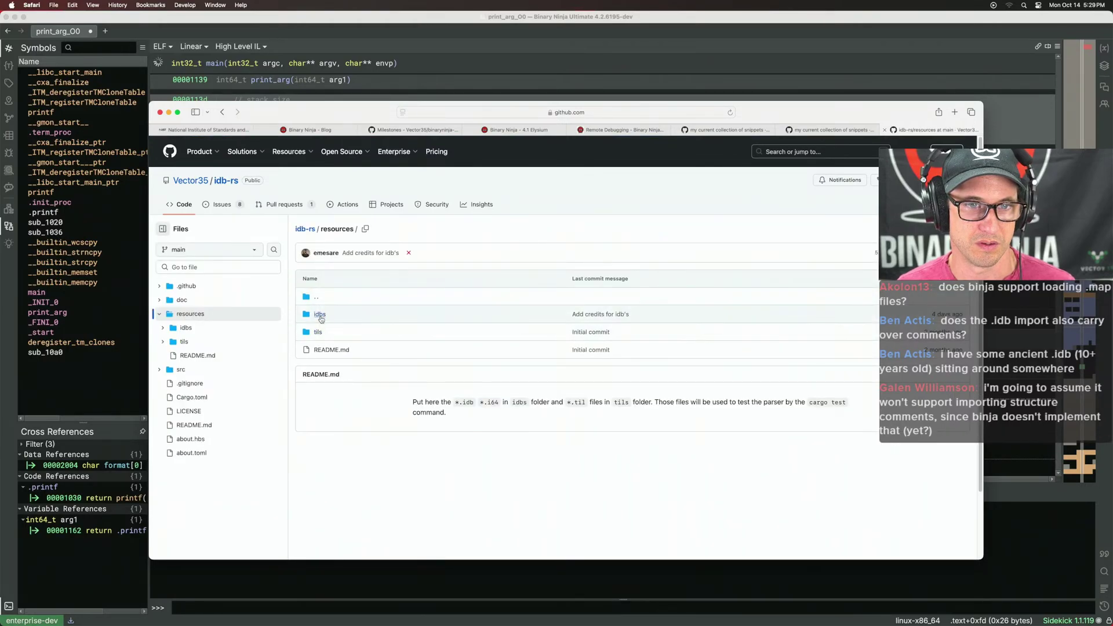
left_click(319, 315)
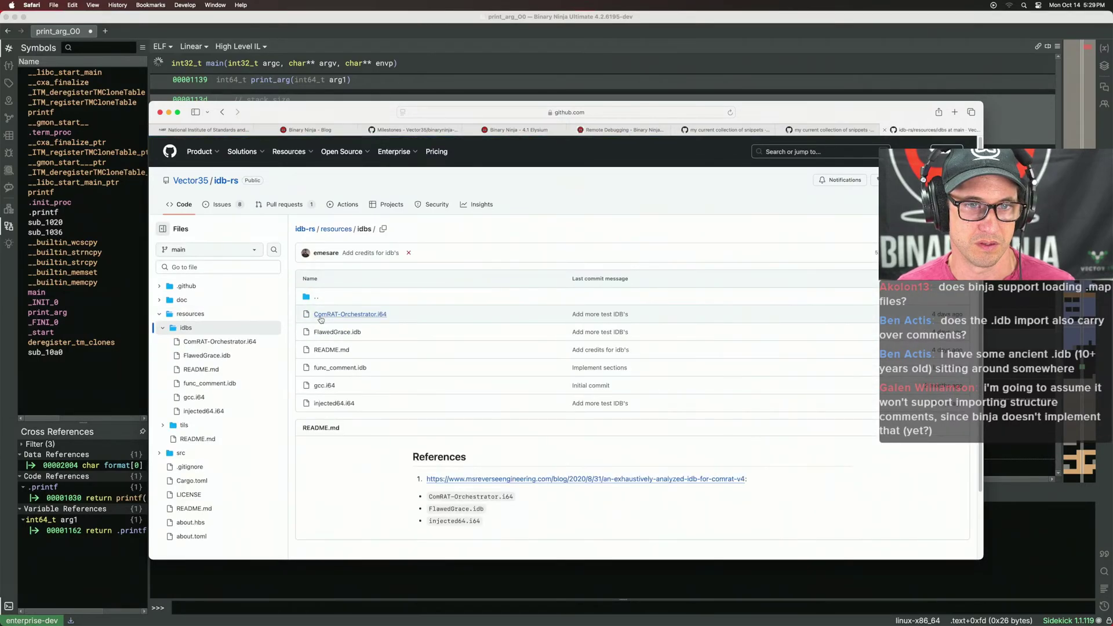
left_click(481, 480)
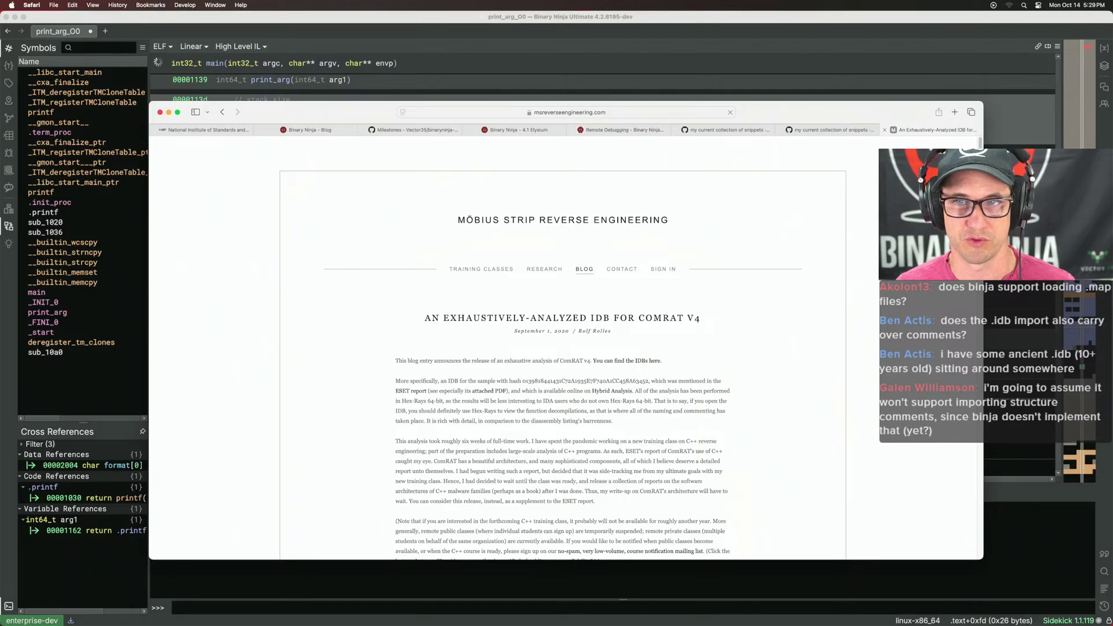
Finish reading the ComRAT v4 IDB post, then switch back to Binary Ninja's print_arg_O0 HLIL.
scroll(563, 348, "down", 3)
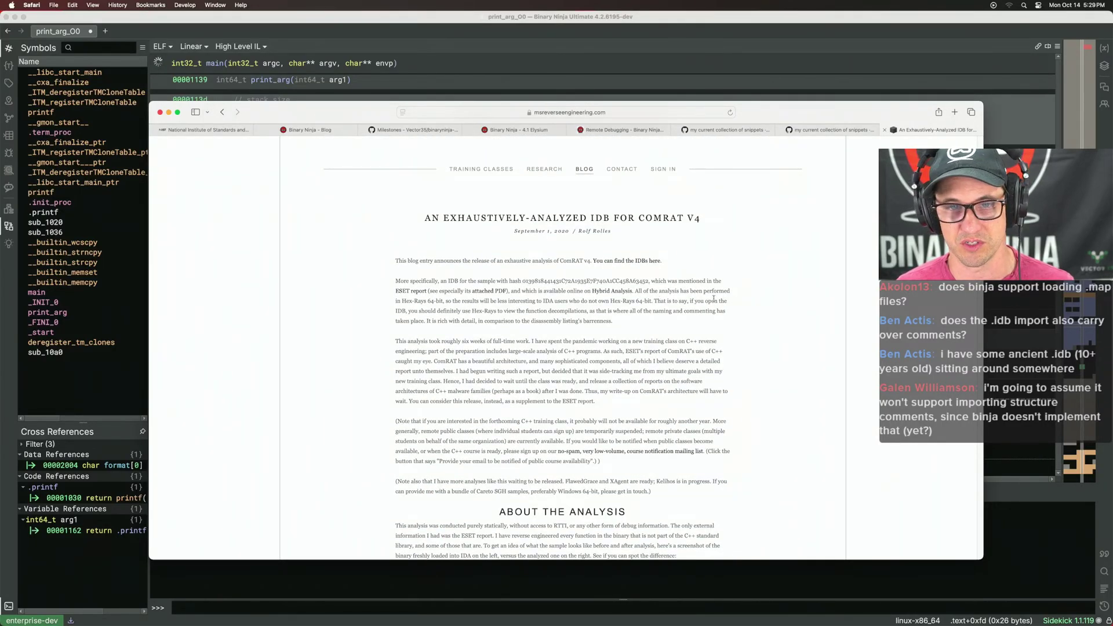
scroll(713, 299, "down", 10)
scroll(715, 291, "down", 15)
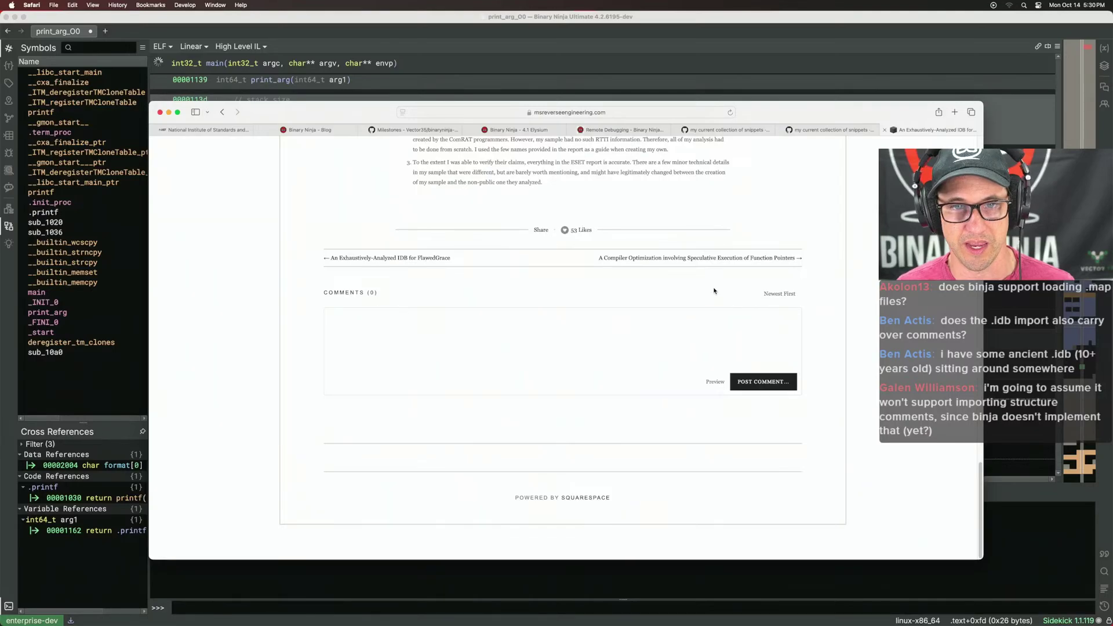
scroll(714, 291, "up", 15)
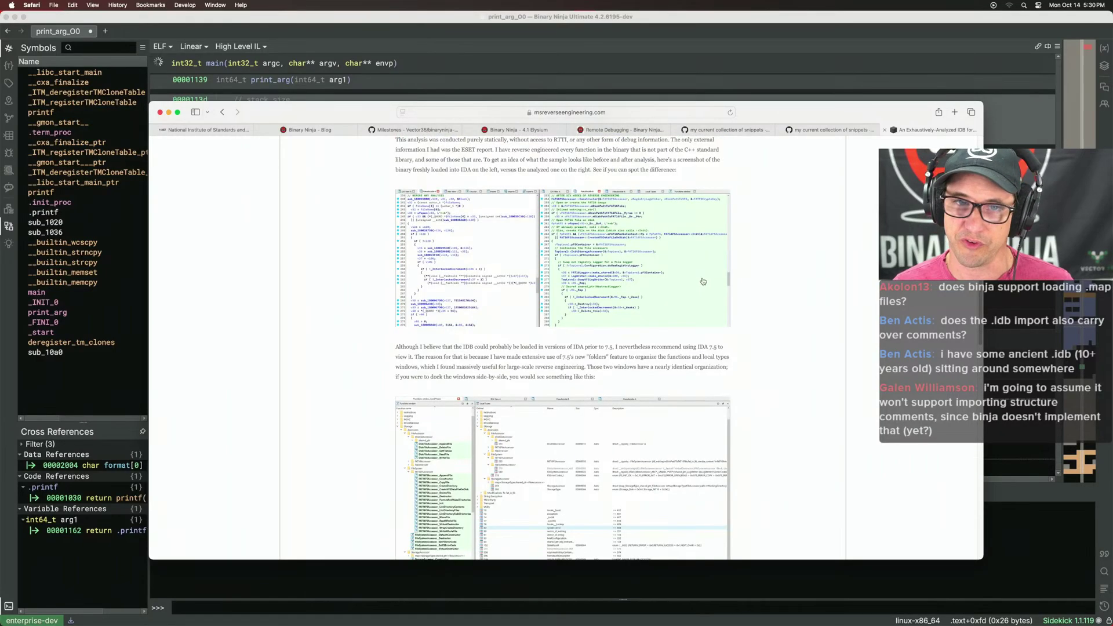
key("super+Tab")
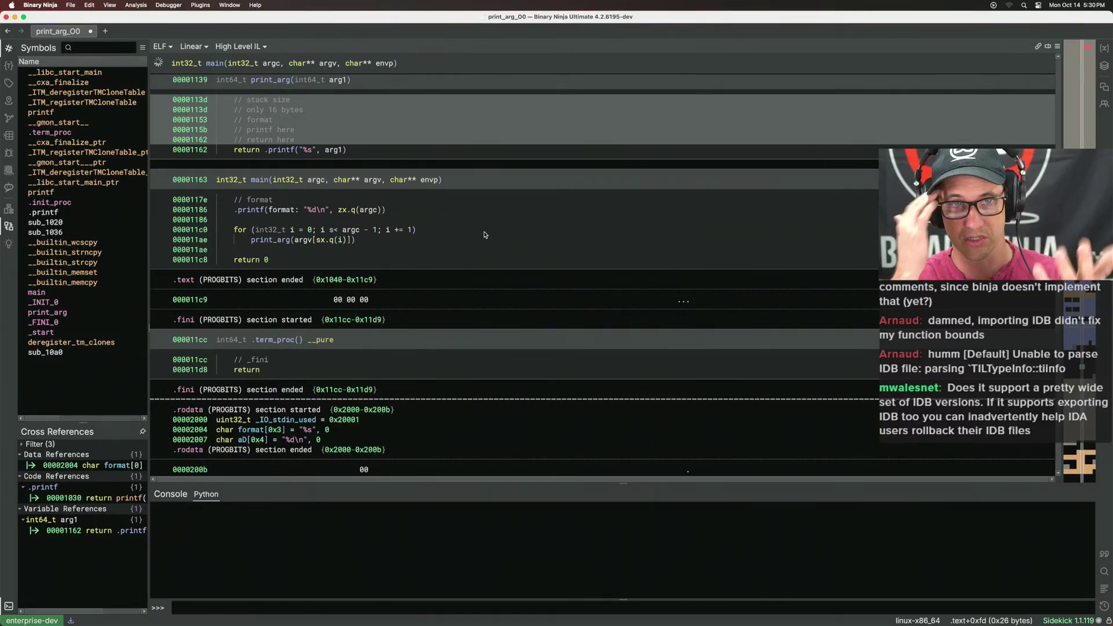
Show the Types sidebar, expand Debug Info: IDB Parser, and inspect Elf64_Dyn, Rela, Sym, Vernaux and Verneed.
scroll(484, 235, "up", 4)
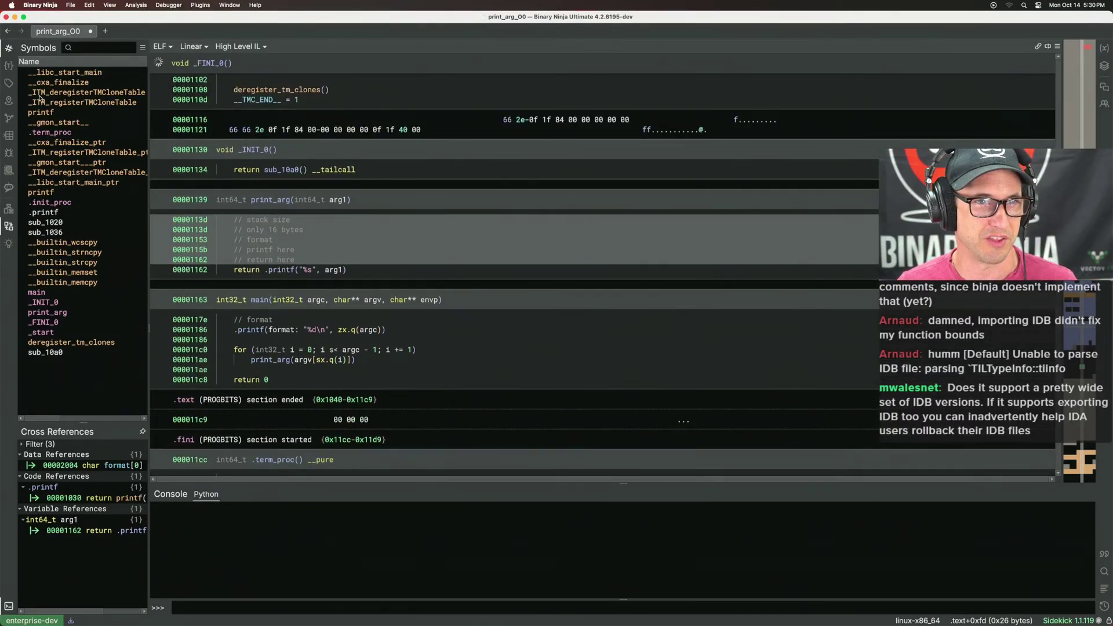
left_click(8, 65)
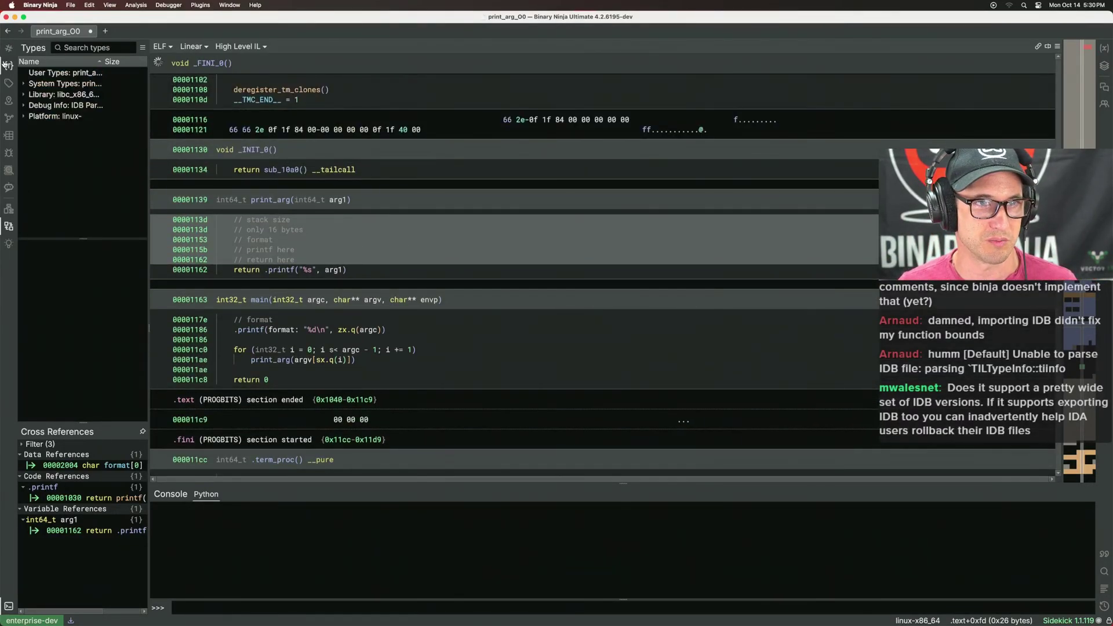
left_click(24, 106)
left_click(74, 115)
left_click(75, 127)
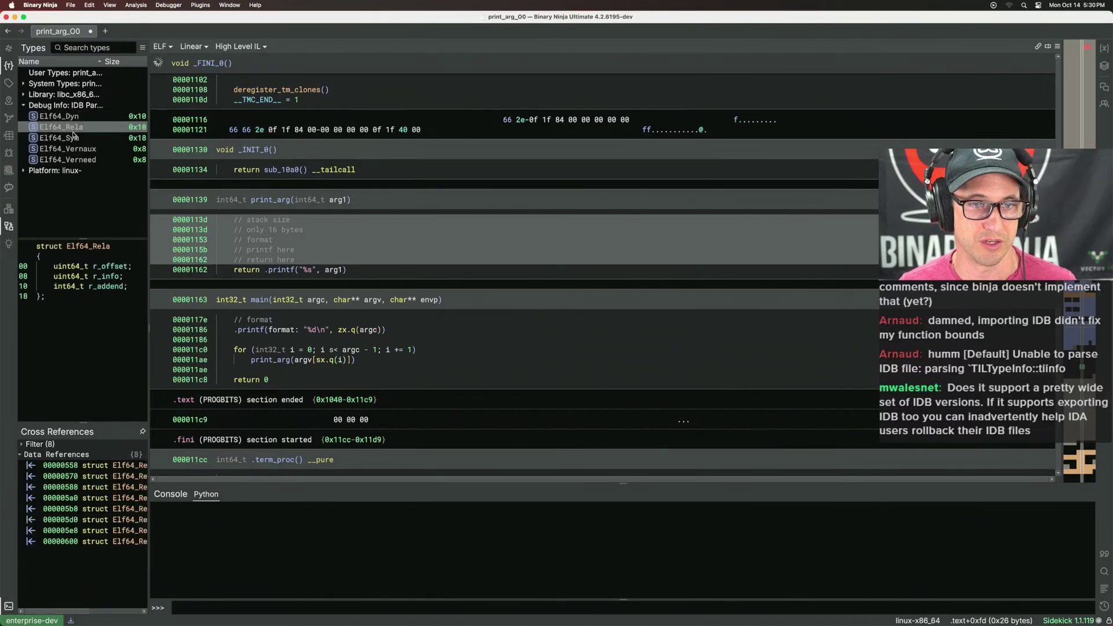
left_click(73, 140)
left_click(72, 152)
left_click(74, 161)
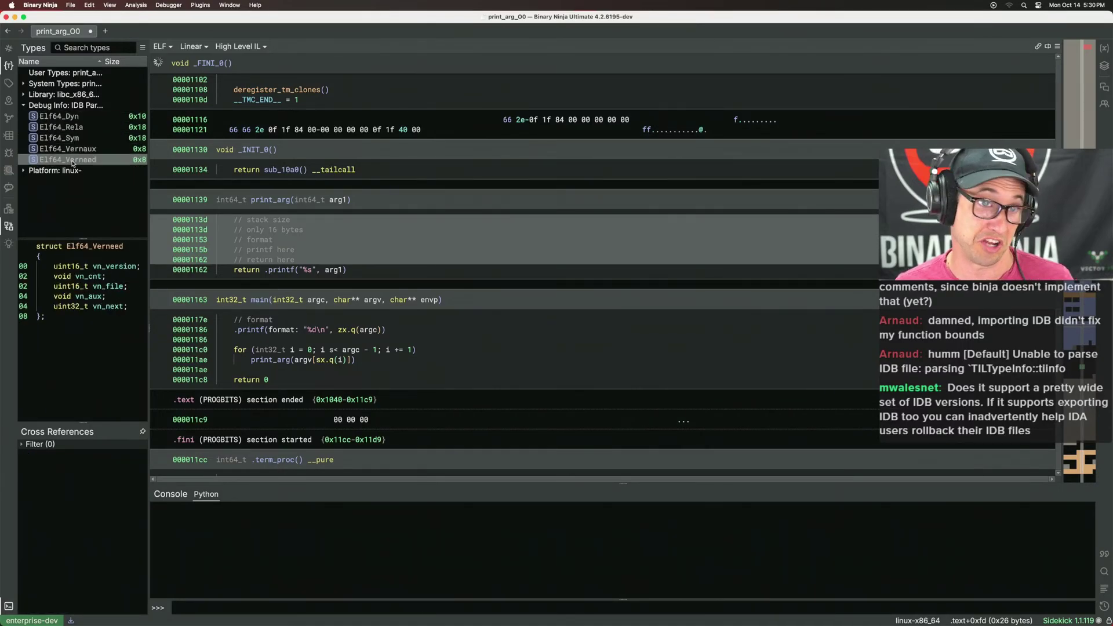
left_click(73, 117)
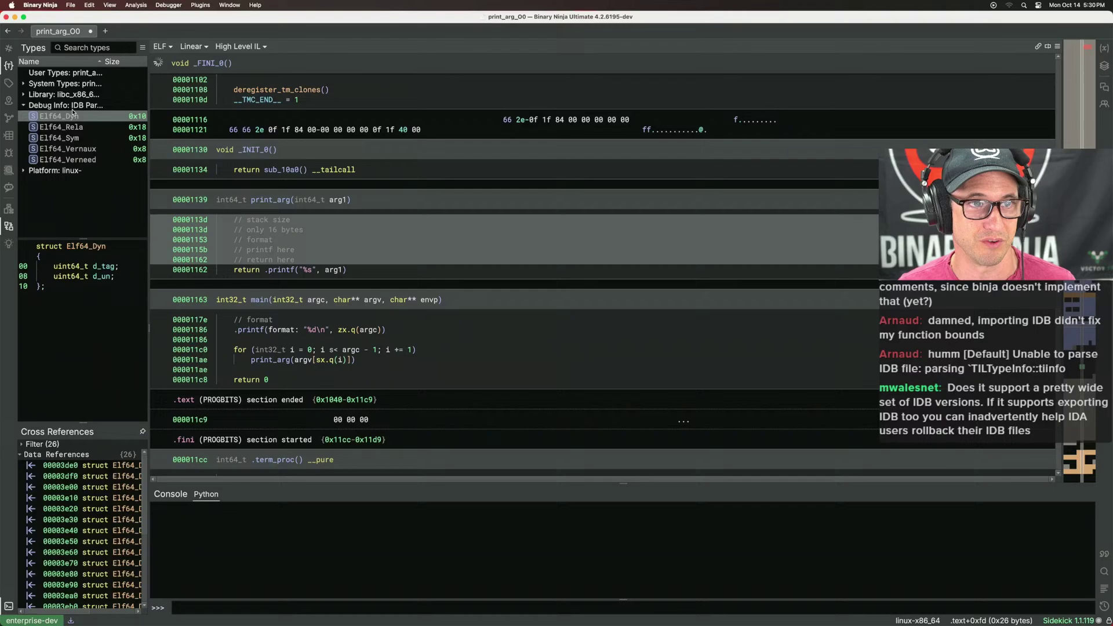
Expand the system types, then revisit Elf64_Verneed, Vernaux, Sym and Rela, ending on Elf64_Dyn.
left_click(23, 84)
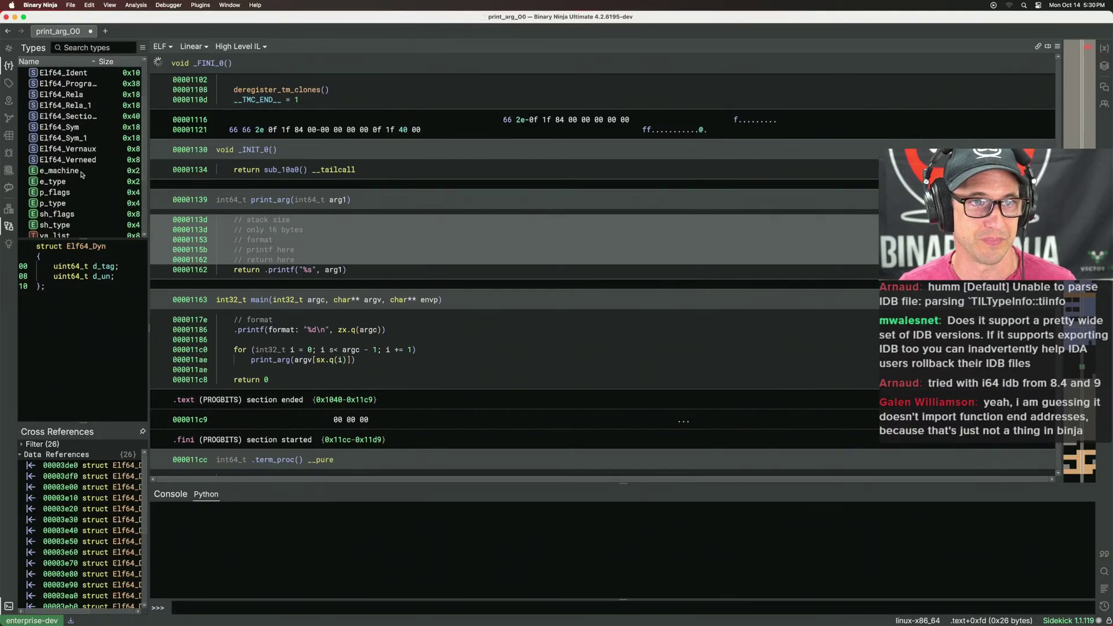
scroll(87, 191, "down", 3)
scroll(78, 151, "up", 6)
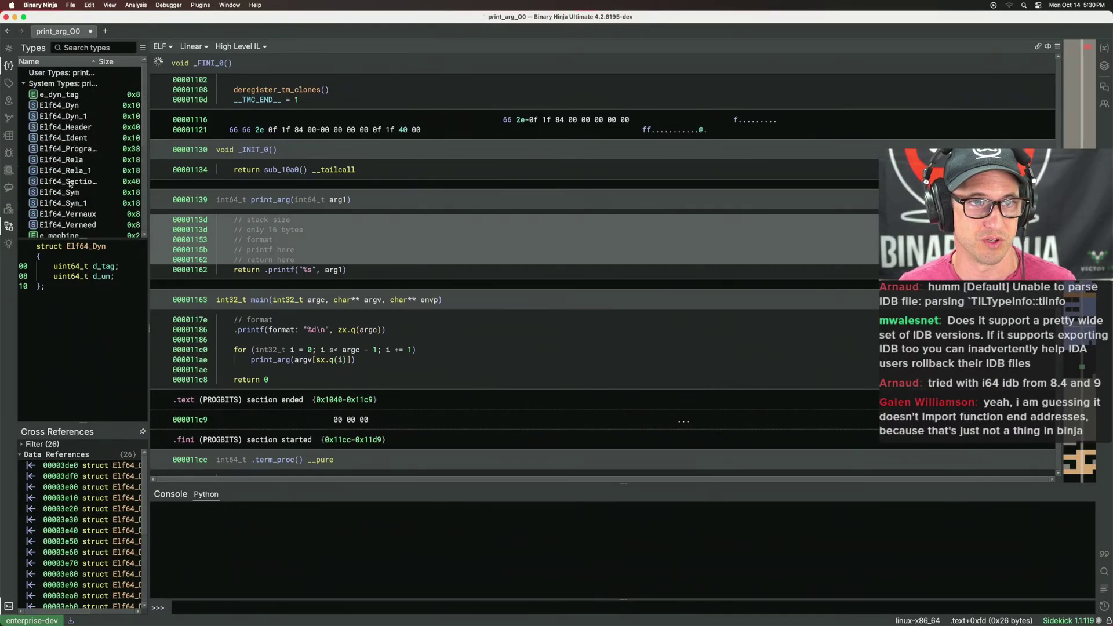
scroll(81, 192, "down", 5)
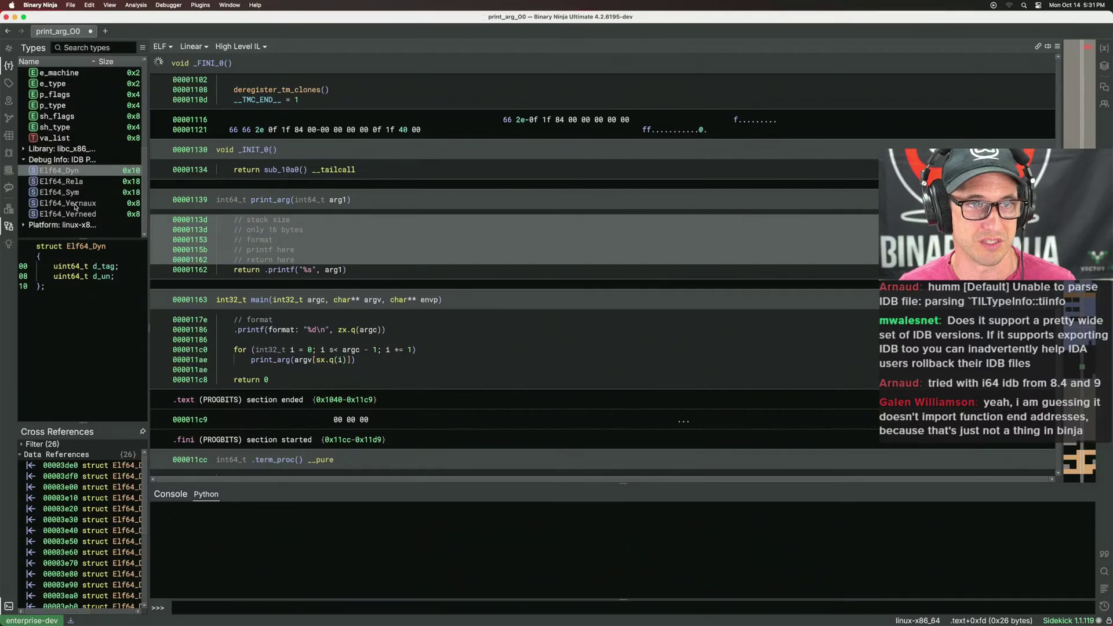
left_click(87, 214)
left_click(82, 203)
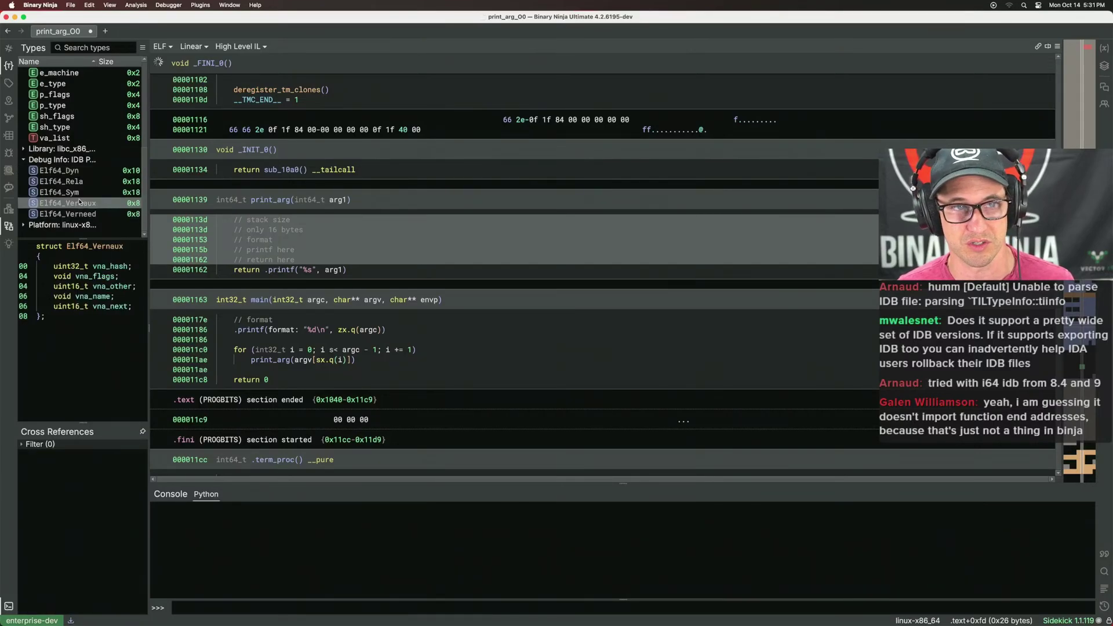
left_click(76, 192)
left_click(73, 181)
left_click(71, 170)
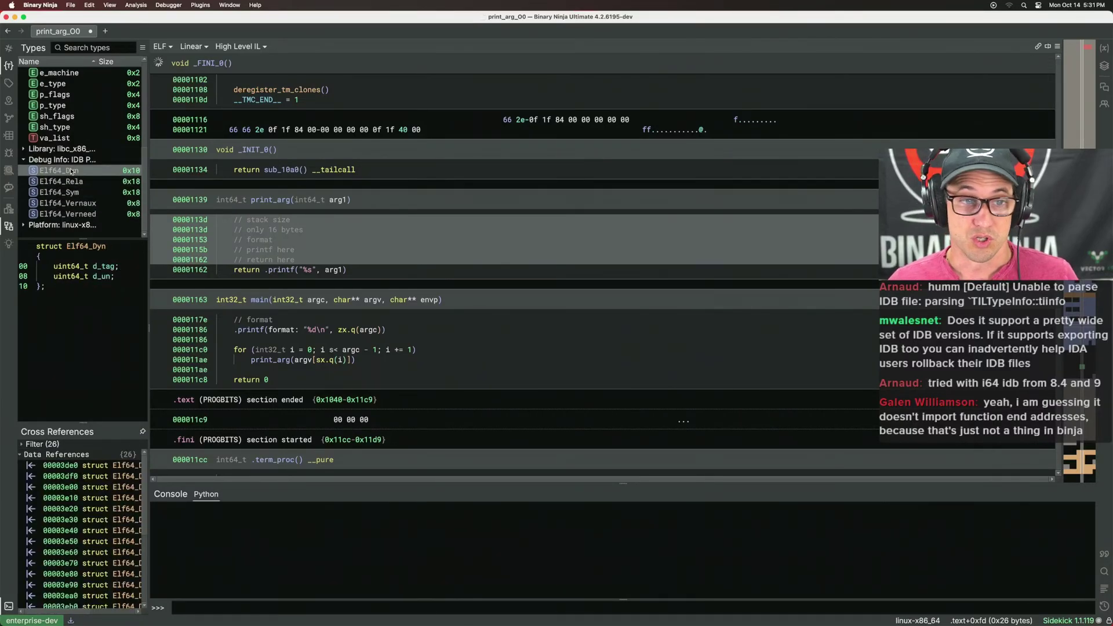
Bring Safari forward and glance through both snippets tabs before returning to the Möbius Strip article.
key("super+Tab")
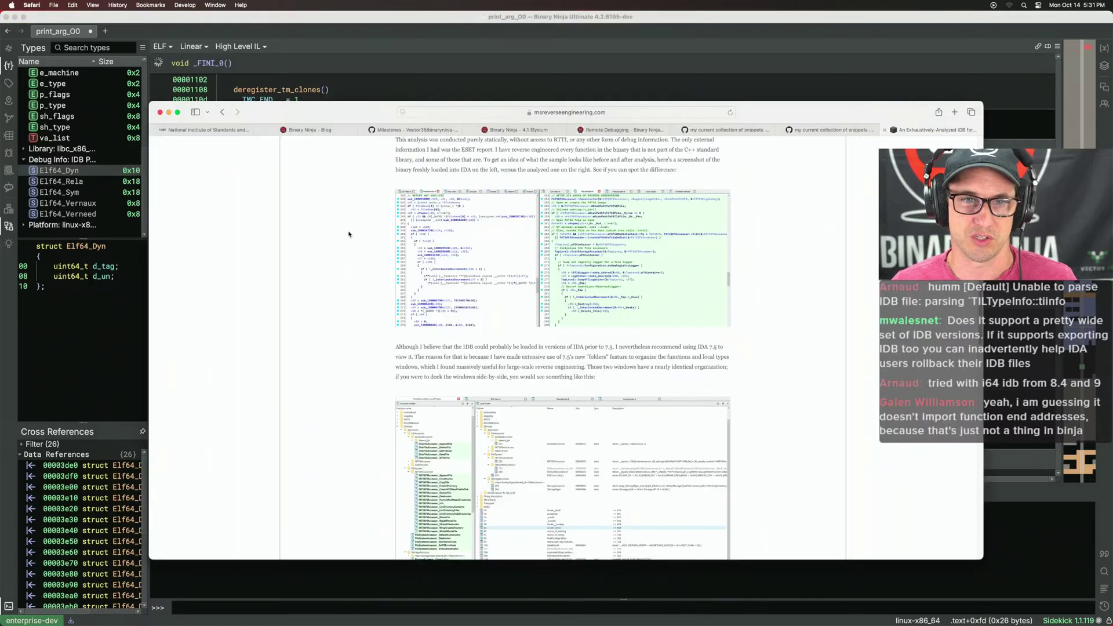
key("super+Tab")
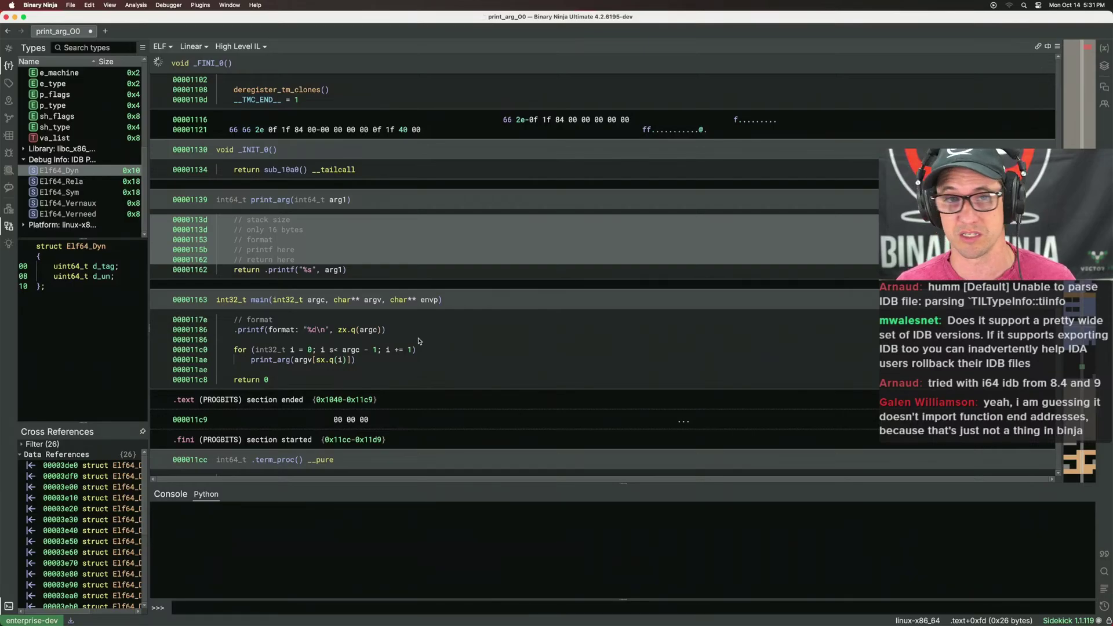
key("super+Tab")
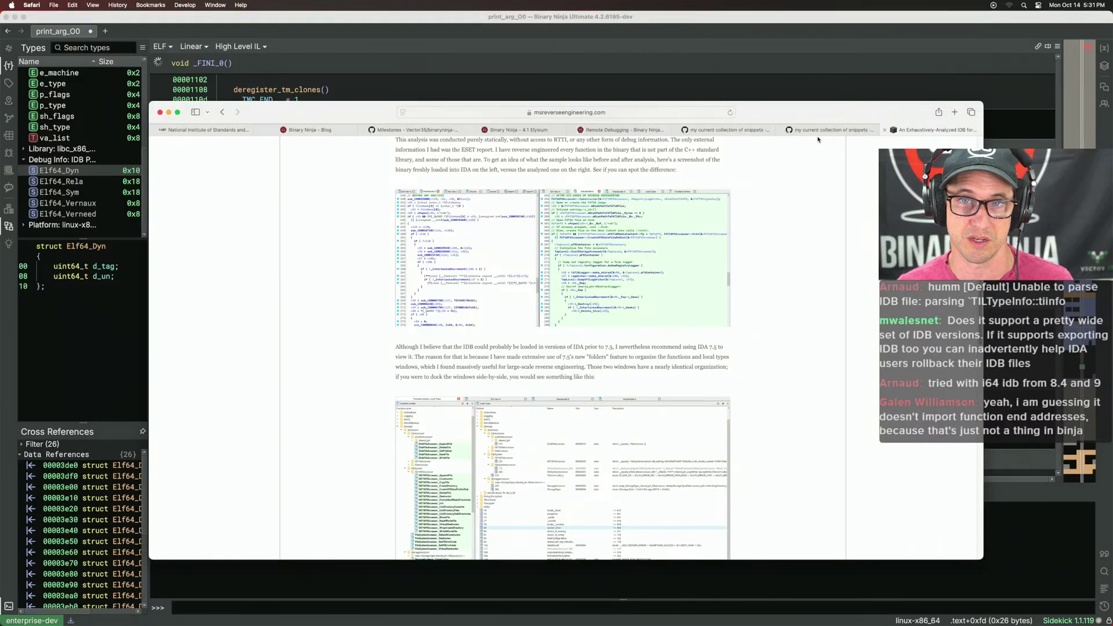
left_click(818, 131)
left_click(730, 130)
left_click(928, 130)
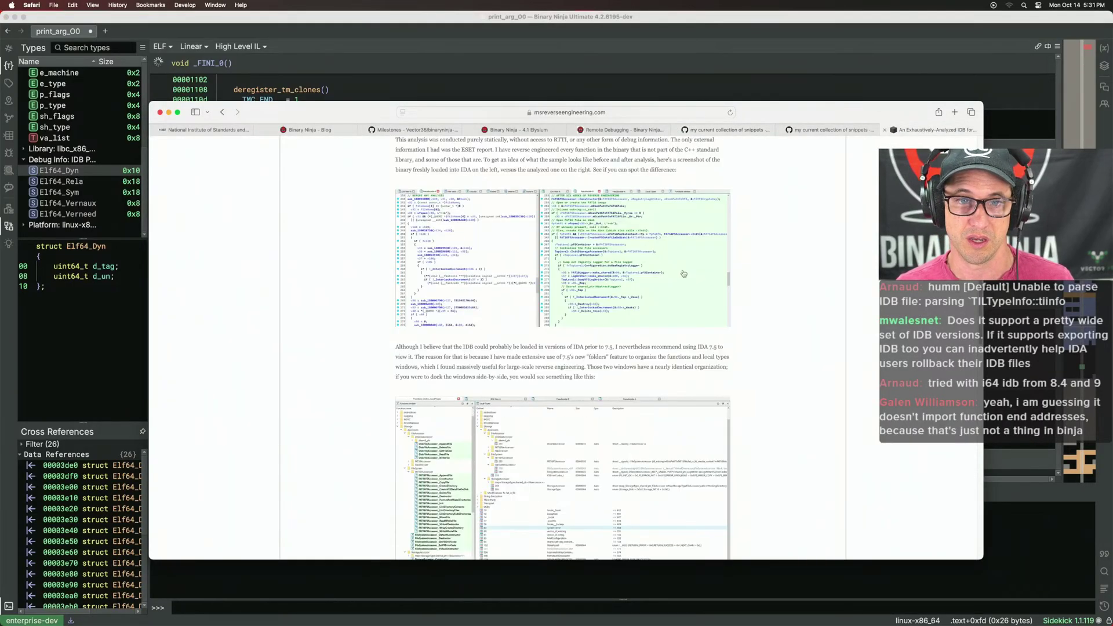
Enlarge the article's IDA comparison screenshot, close it, and go back toward the idb-rs pages.
left_click(683, 274)
left_click(257, 176)
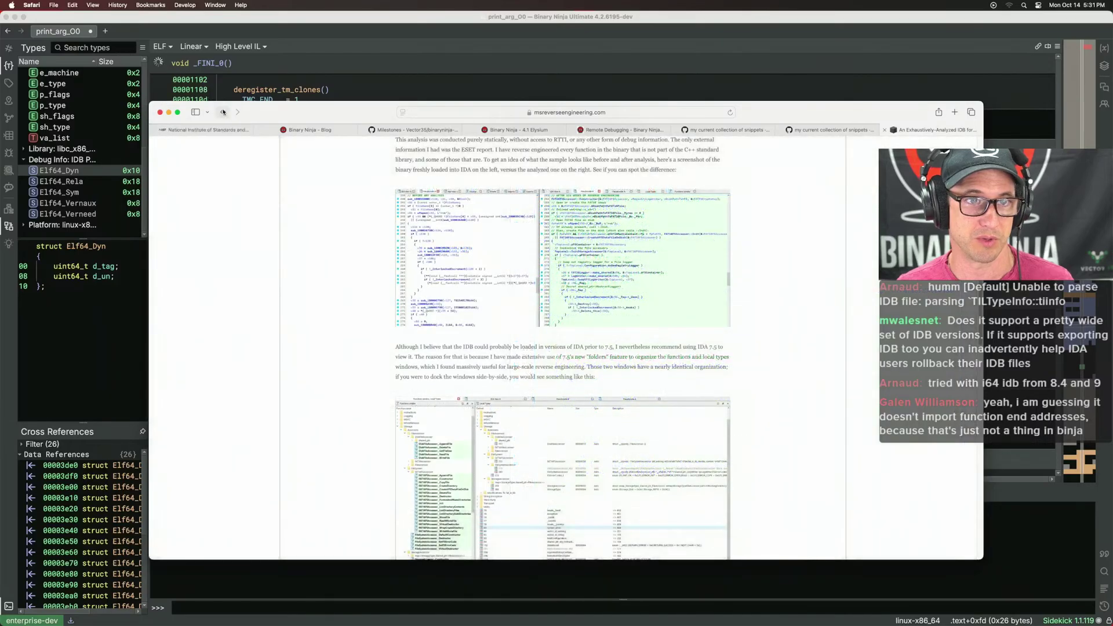
left_click(222, 112)
From the idb-rs repo root, check Issues and the single open pull request, then return to the 8 open issues.
left_click(223, 112)
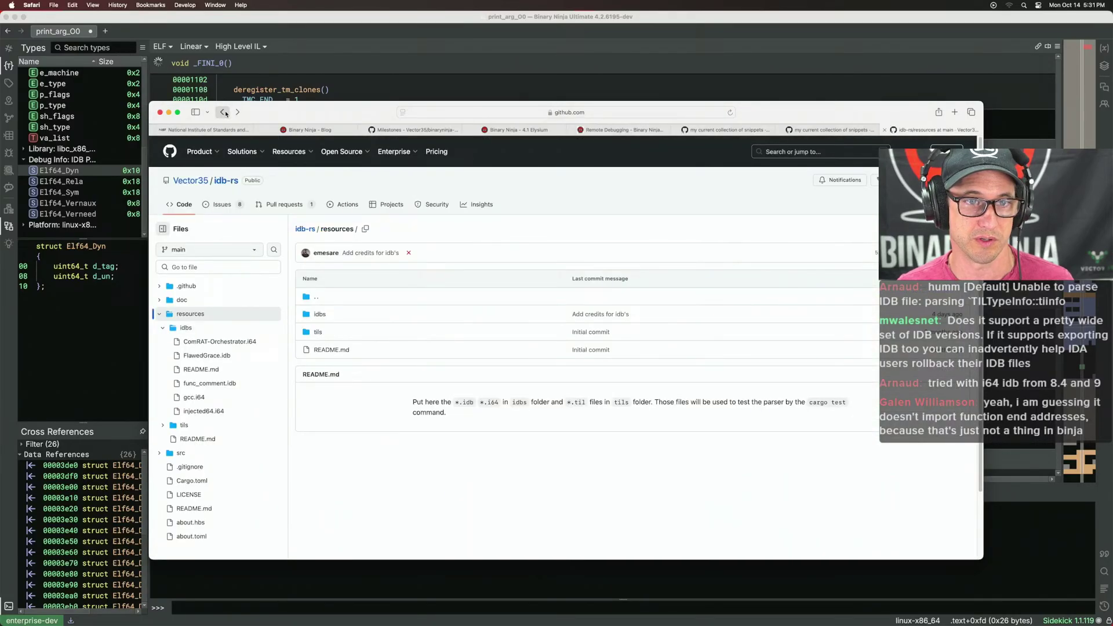
left_click(222, 204)
left_click(284, 205)
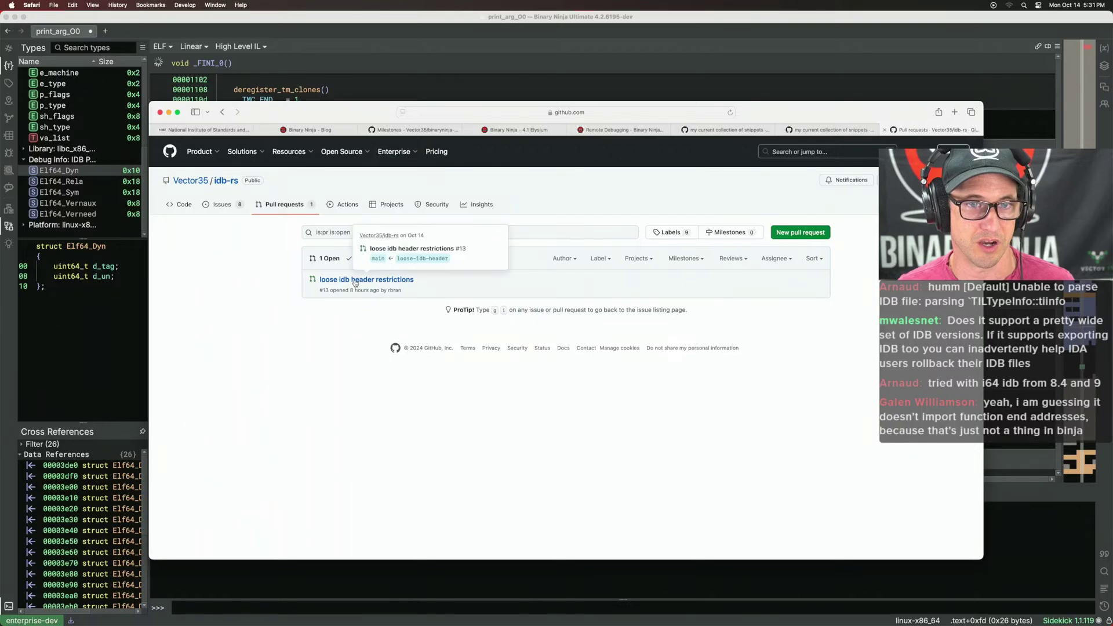
mouse_move(196, 147)
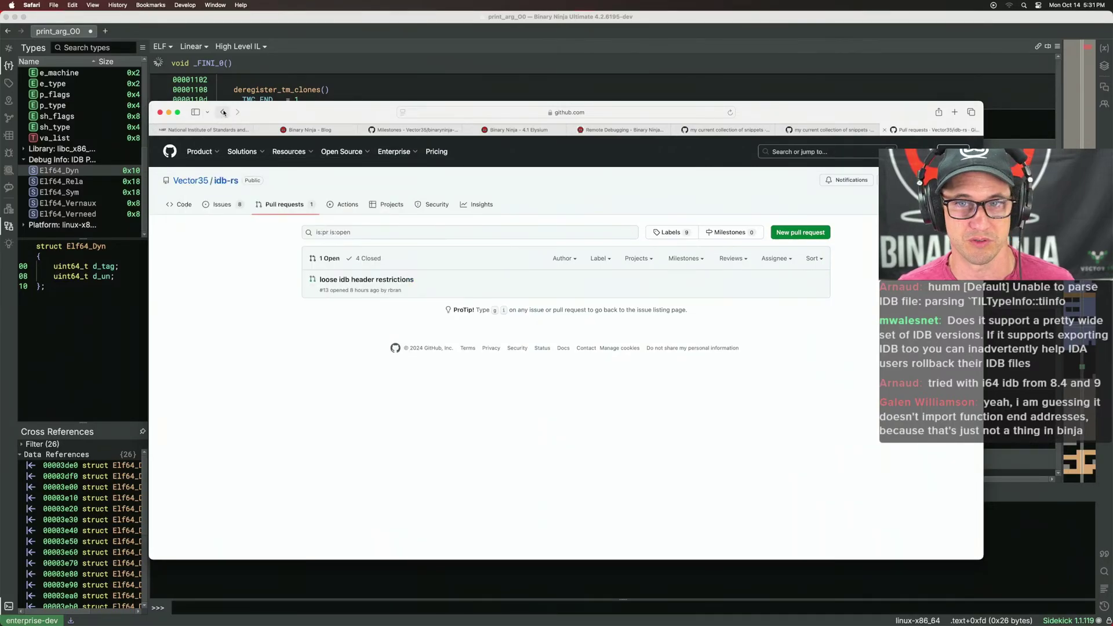
left_click(223, 112)
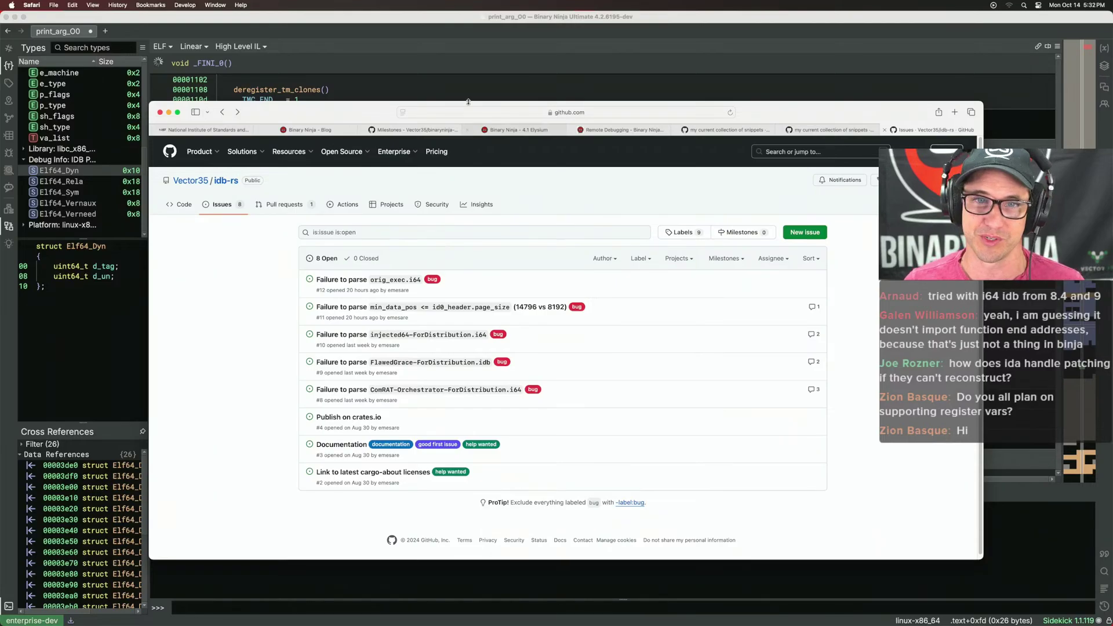
Search 'binsync' in a new tab, browse the binsync.net site, then return to the idb-rs issues tab.
key("super+t")
type("binsync")
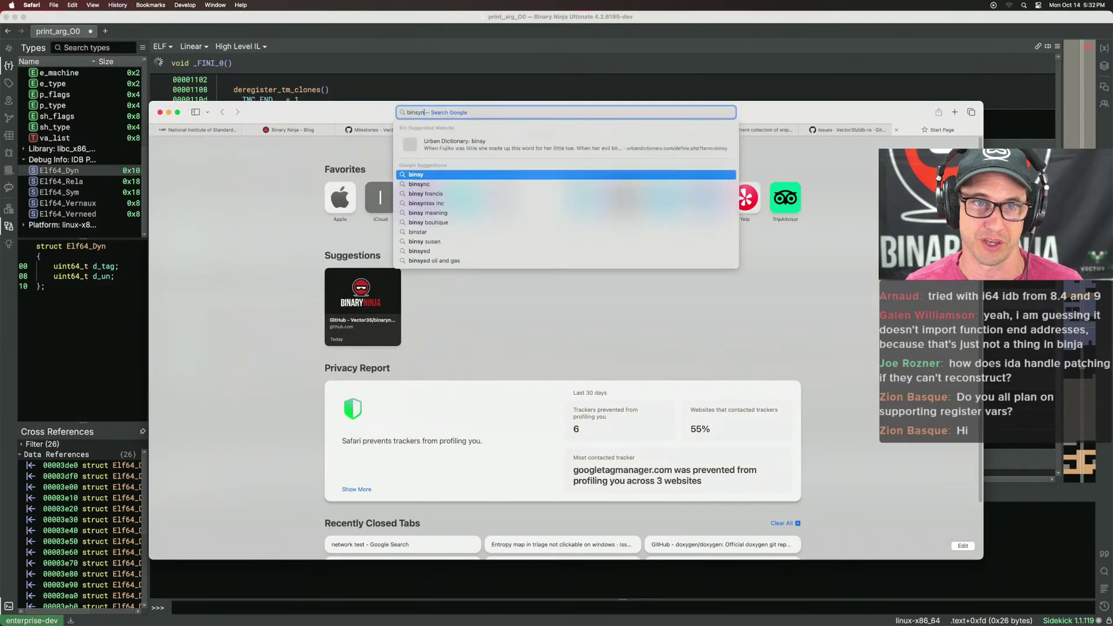
key("Return")
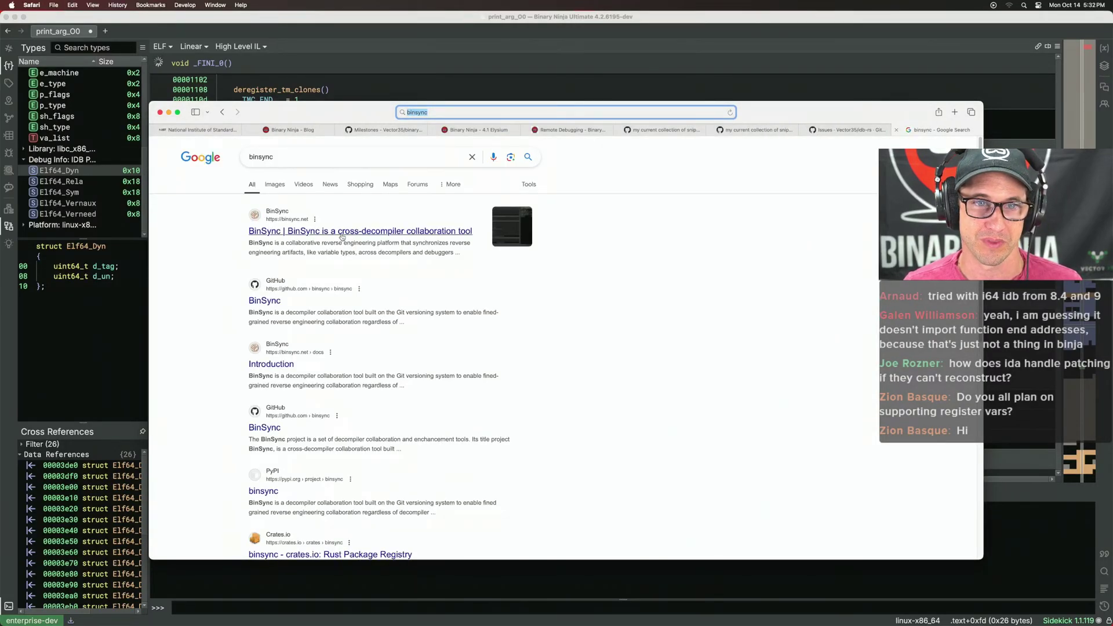
left_click(343, 233)
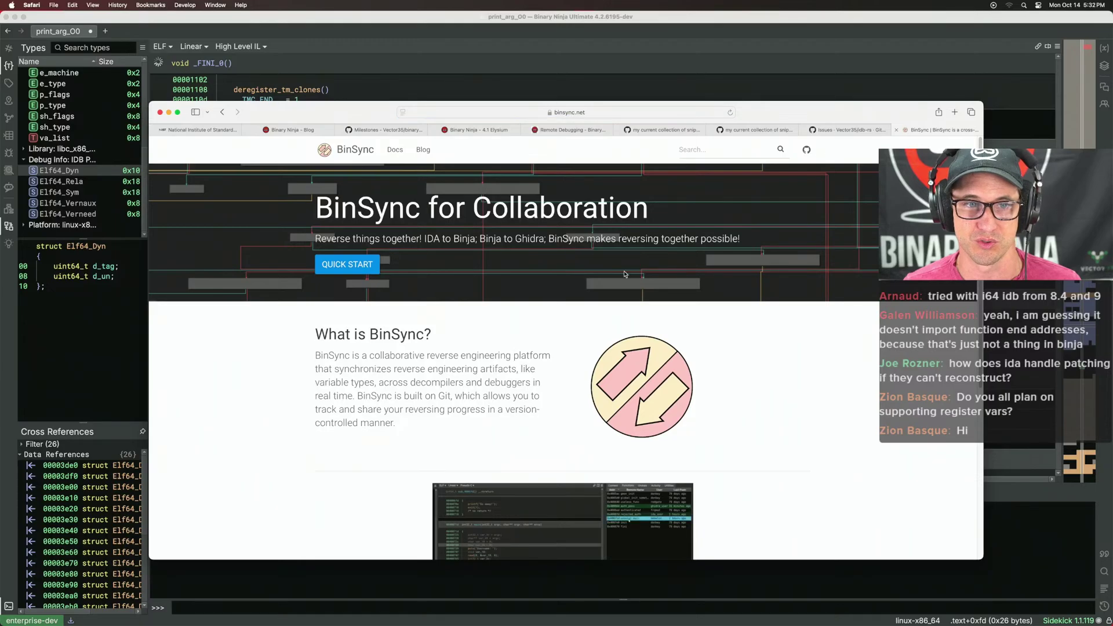
scroll(801, 293, "down", 5)
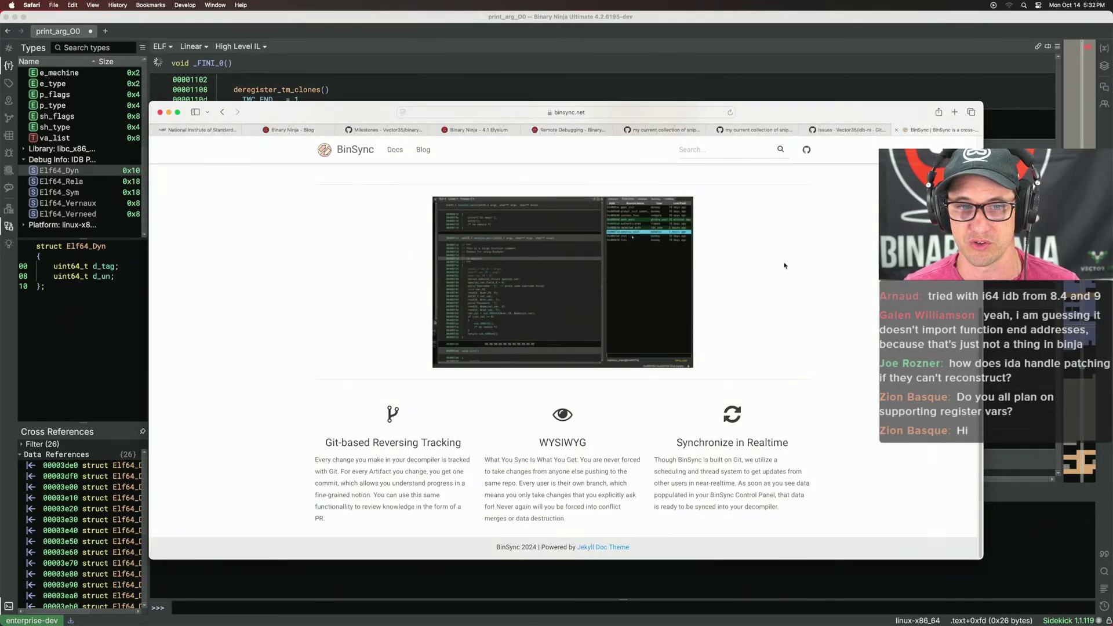
scroll(794, 268, "up", 5)
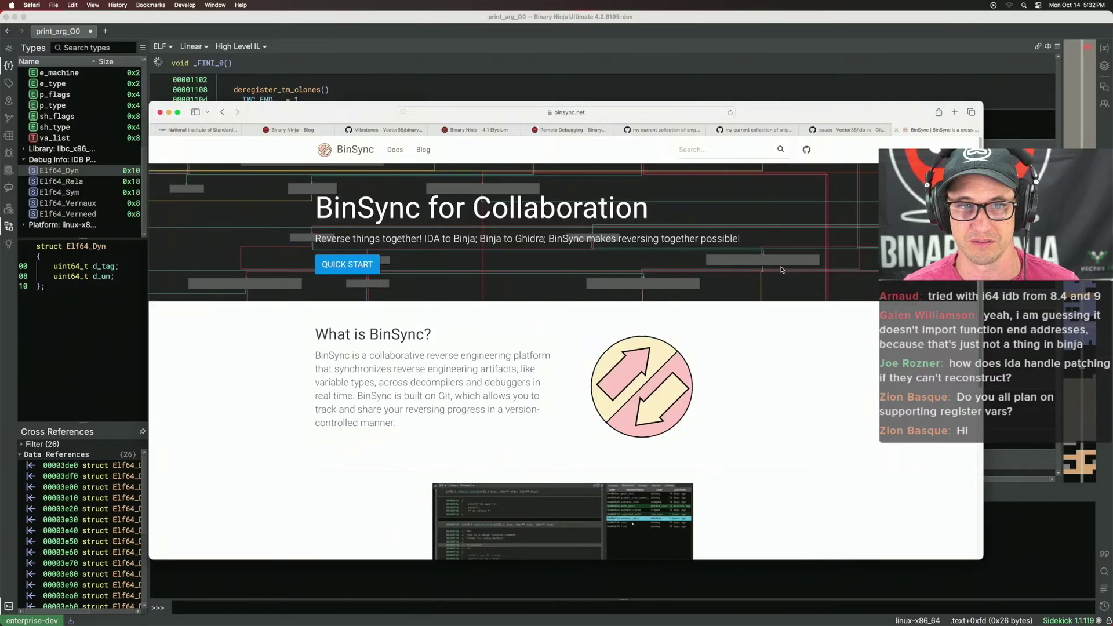
left_click(222, 112)
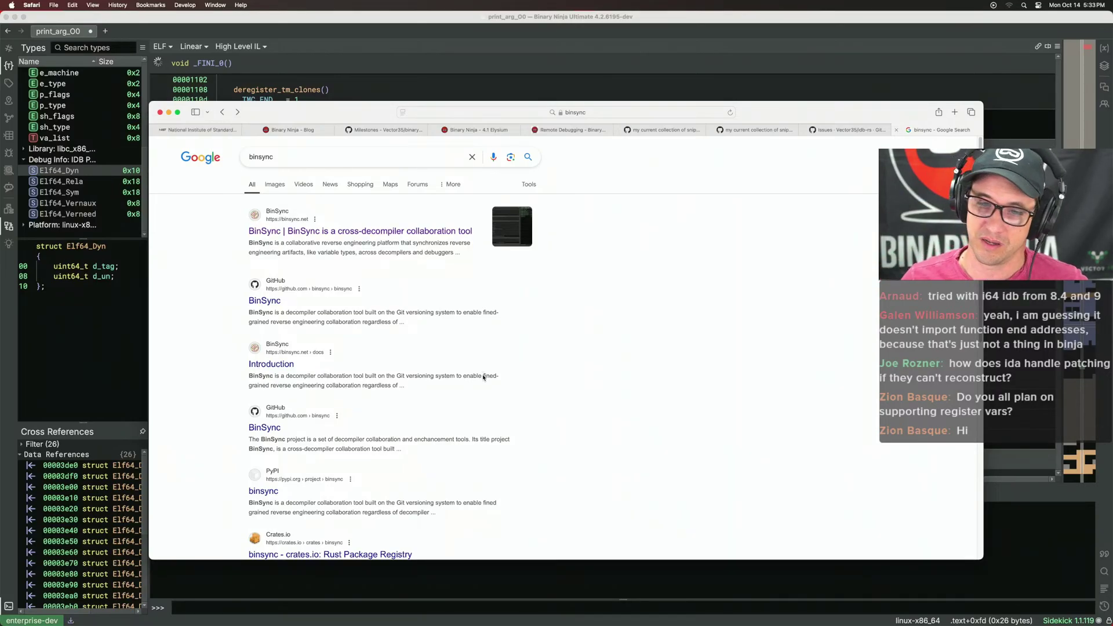
left_click(837, 131)
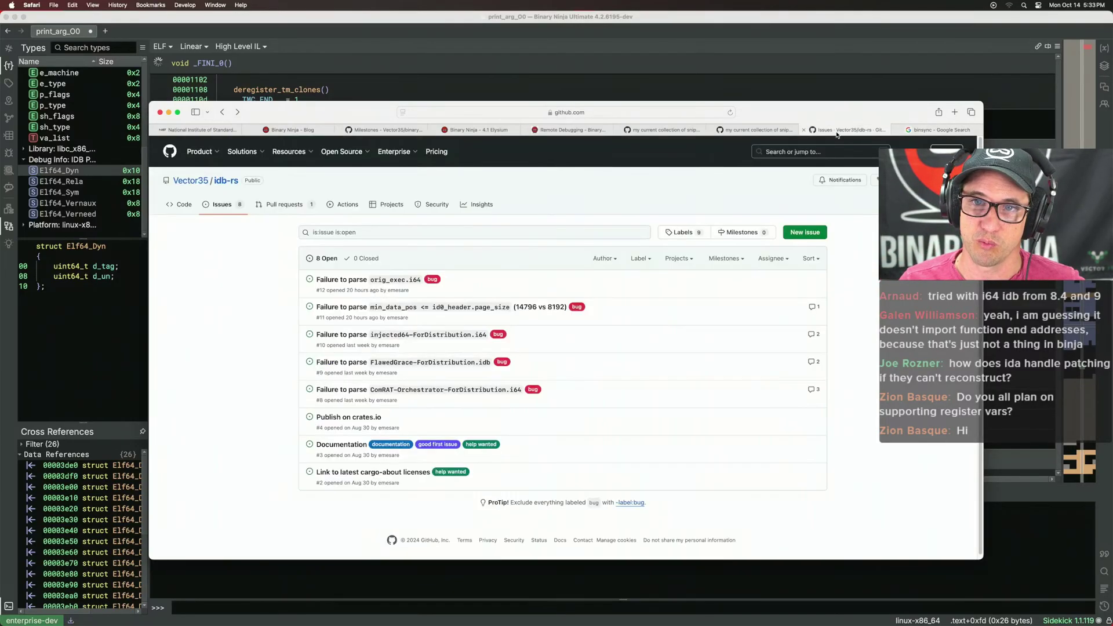
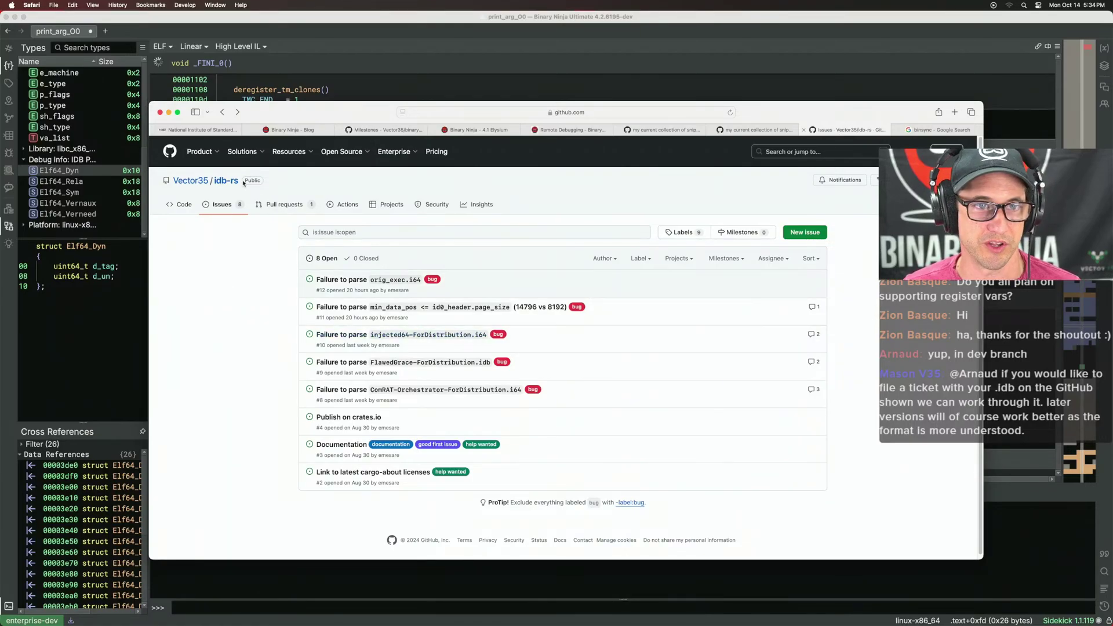
Highlight the idb-rs/issues part of the browser address, then return to the page.
left_click(550, 111)
left_click_drag(484, 112, 567, 118)
left_click(246, 222)
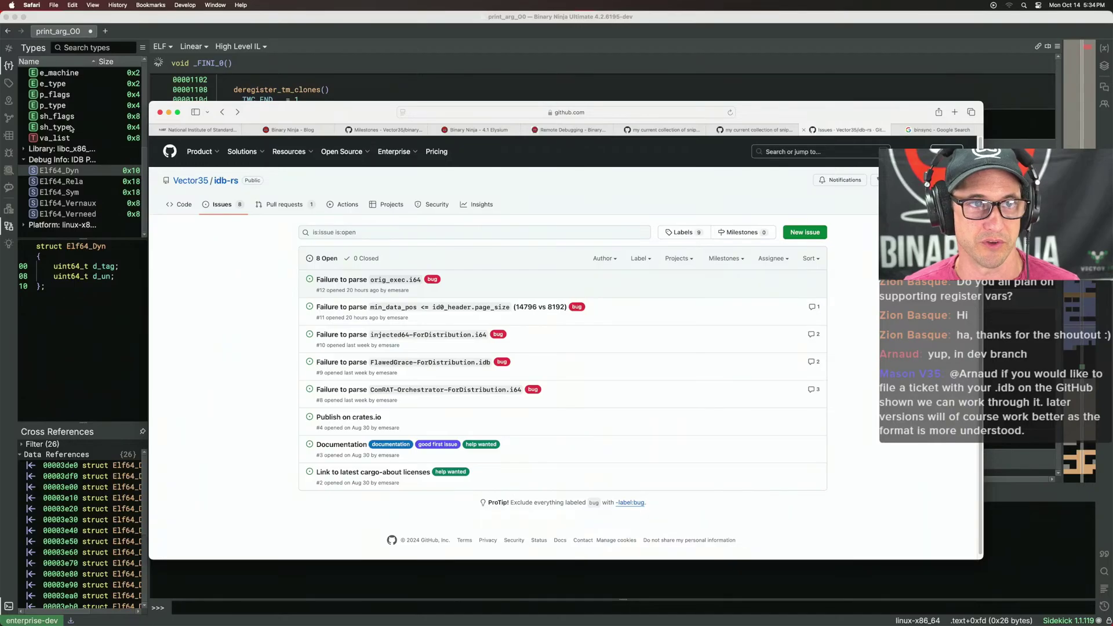
In Binary Ninja's Remote list, open Feature Stream: Frogstar and expand its 3. MSP430 folder.
left_click(77, 170)
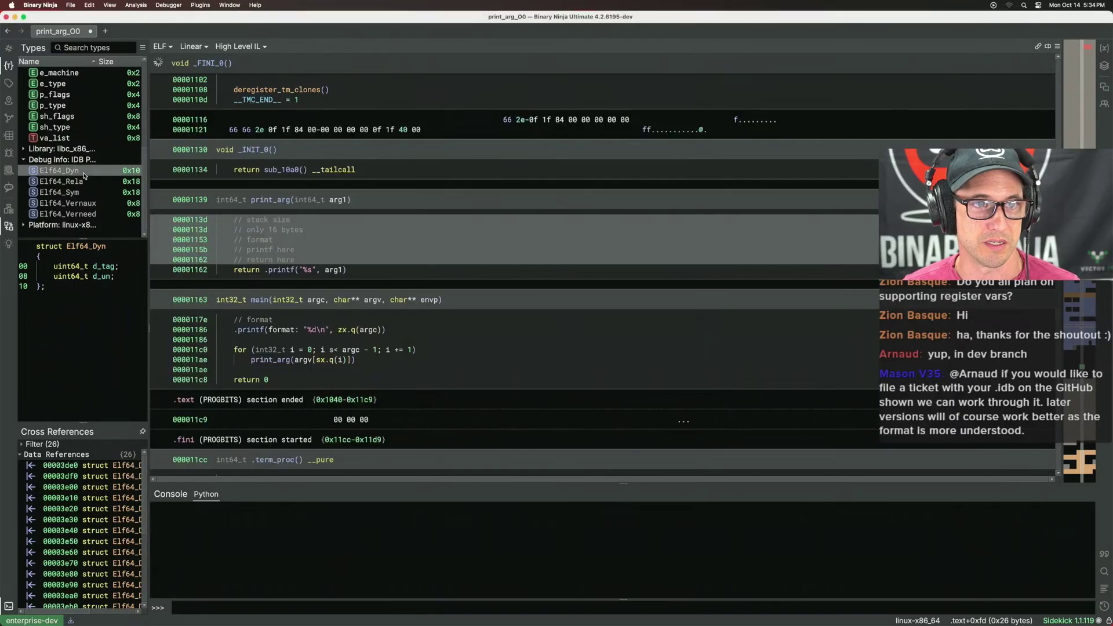
left_click(45, 621)
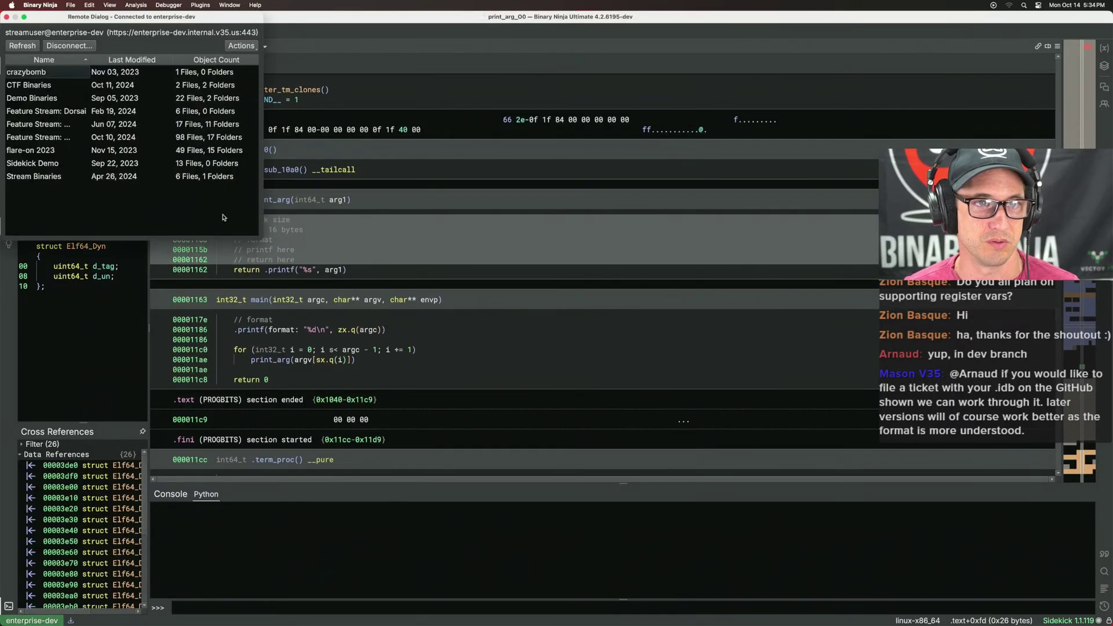
double_click(63, 137)
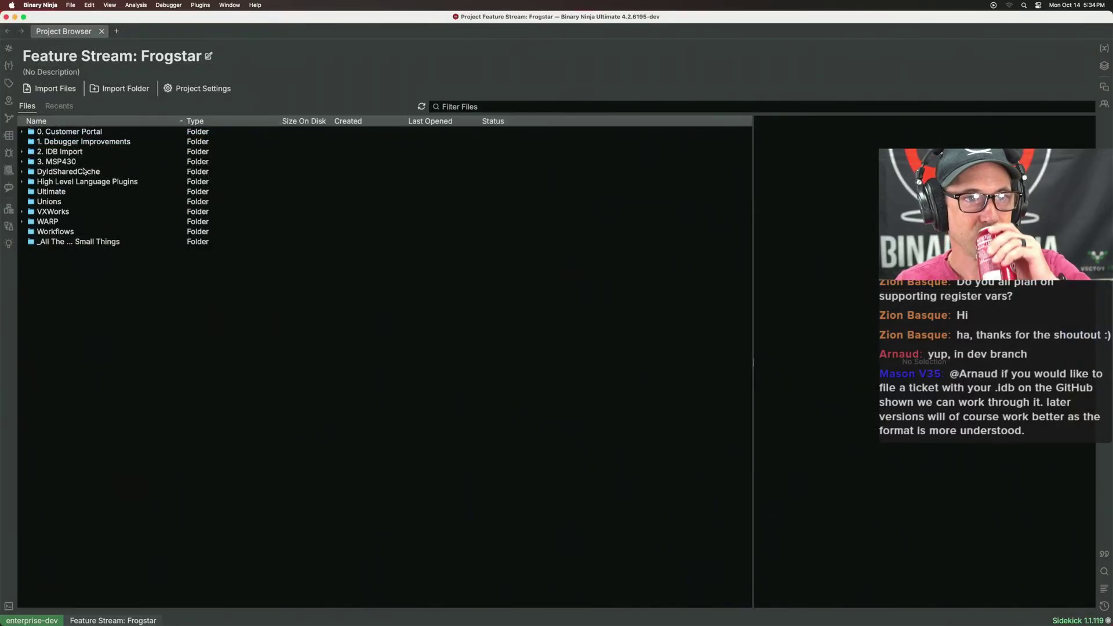
double_click(78, 162)
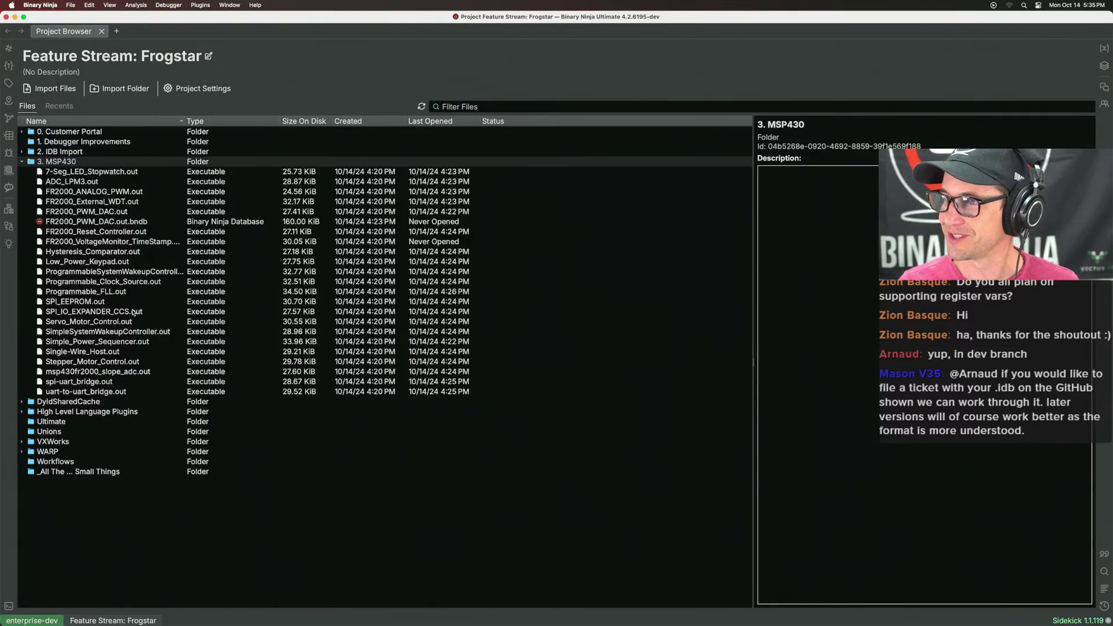
Search Google for 'msp-430 rozner binary ninja' in a new Safari tab.
key("super+Tab")
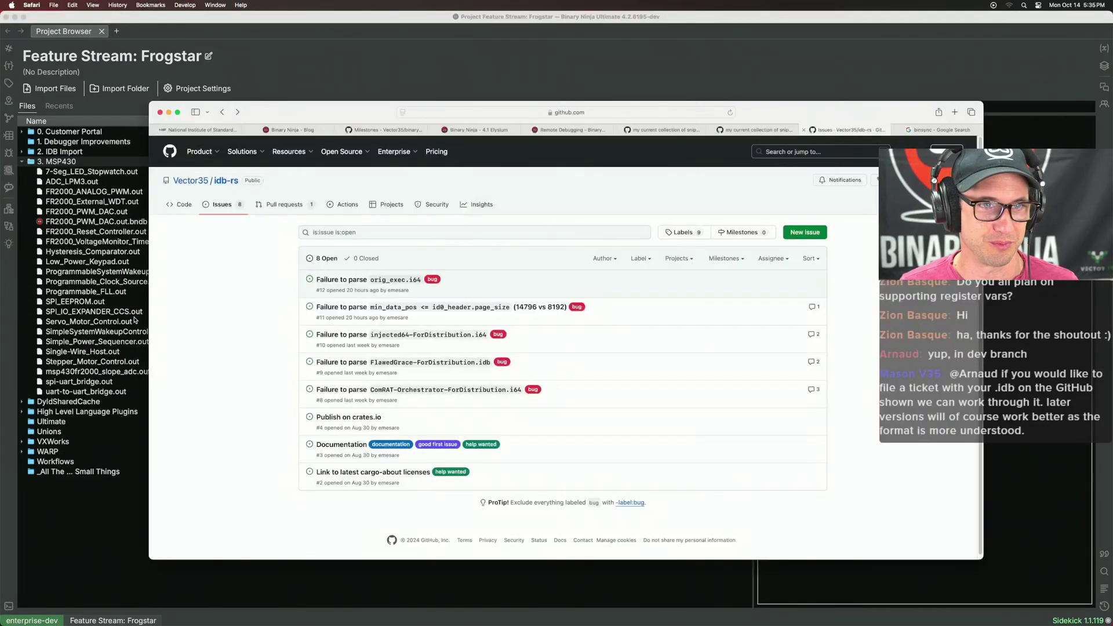
key("super+t")
type("msp-")
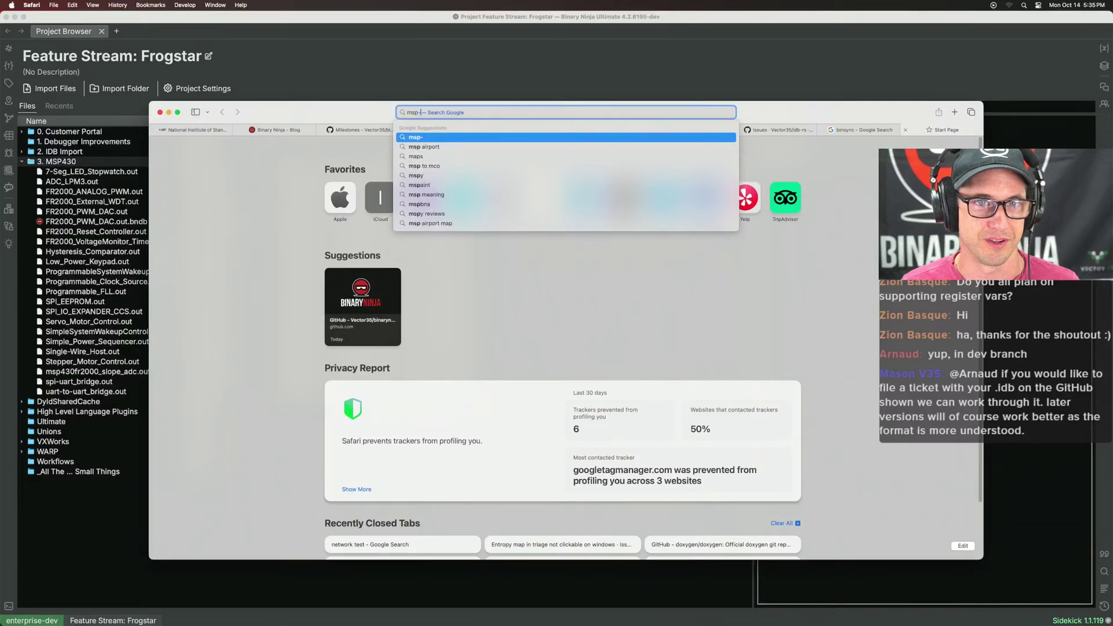
type("430 roz")
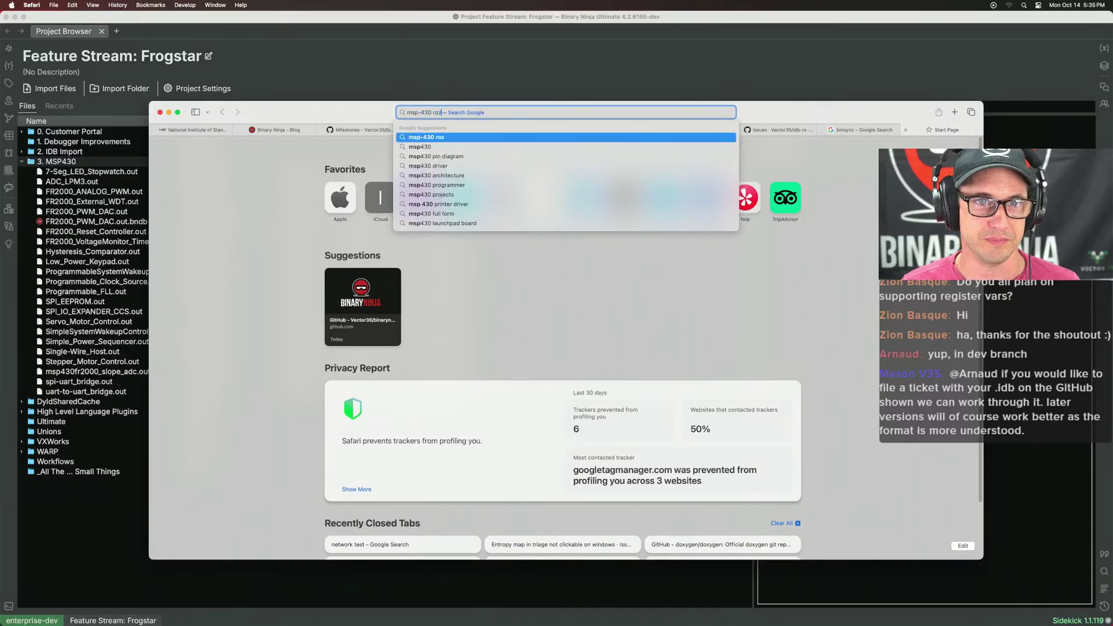
type("ner binary")
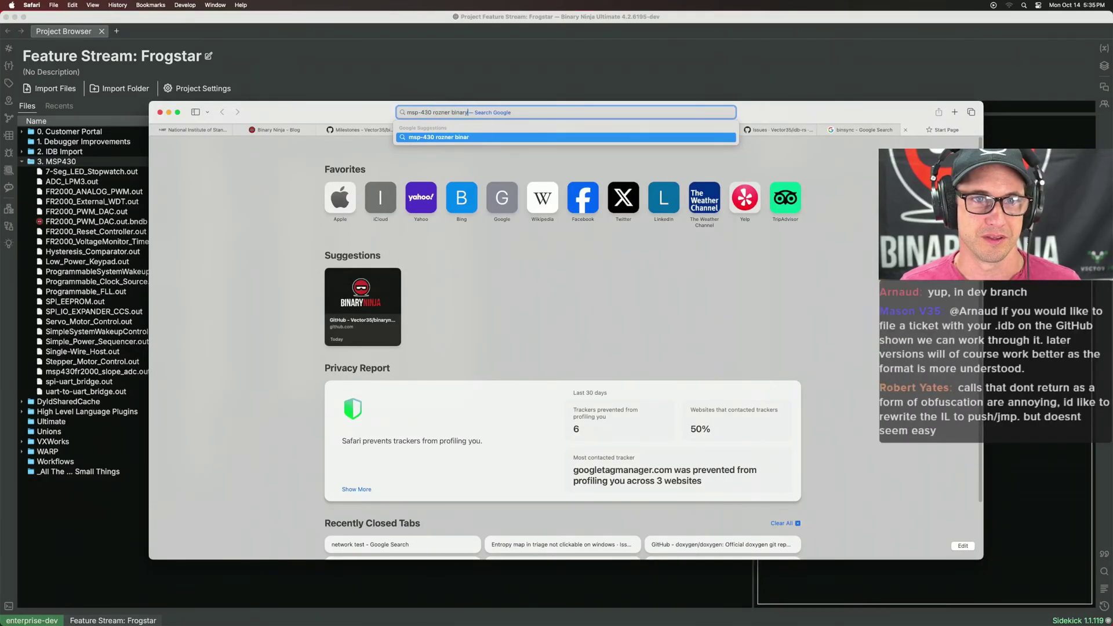
type(" ninja")
key("Return")
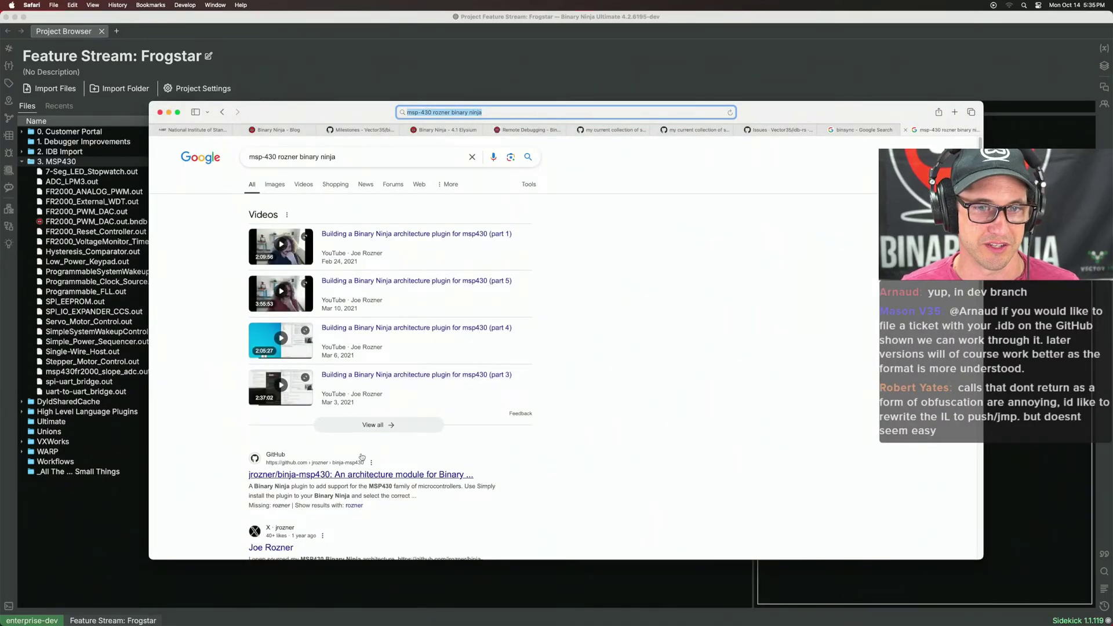
Read the binja-msp430 GitHub README, then select FR2000_PWM_DAC.out.bndb in Binary Ninja.
left_click(376, 474)
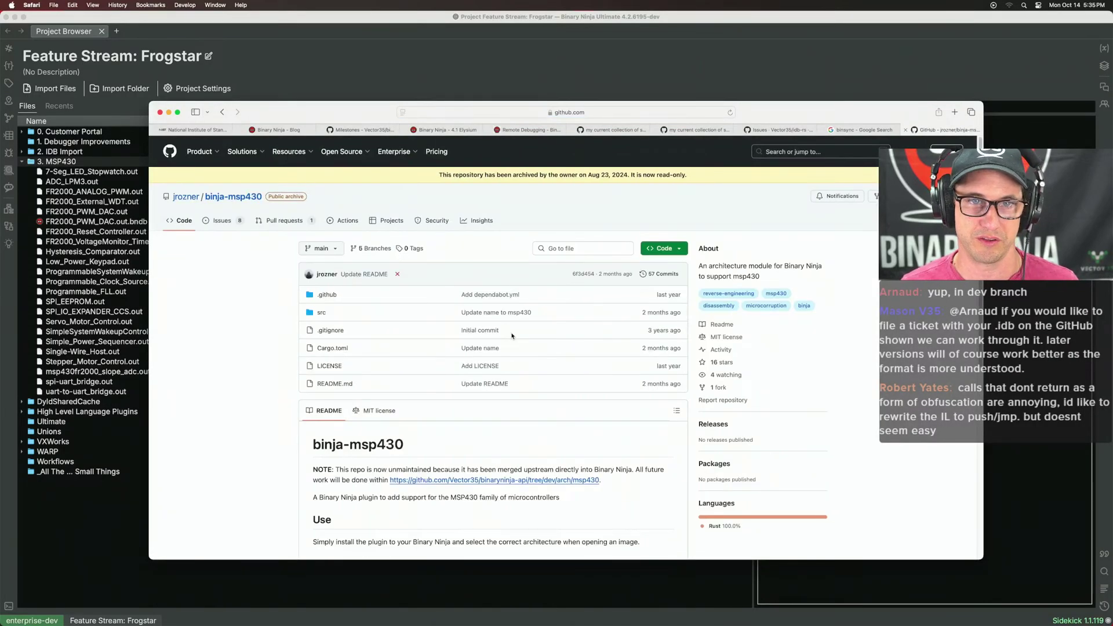
scroll(552, 181, "down", 5)
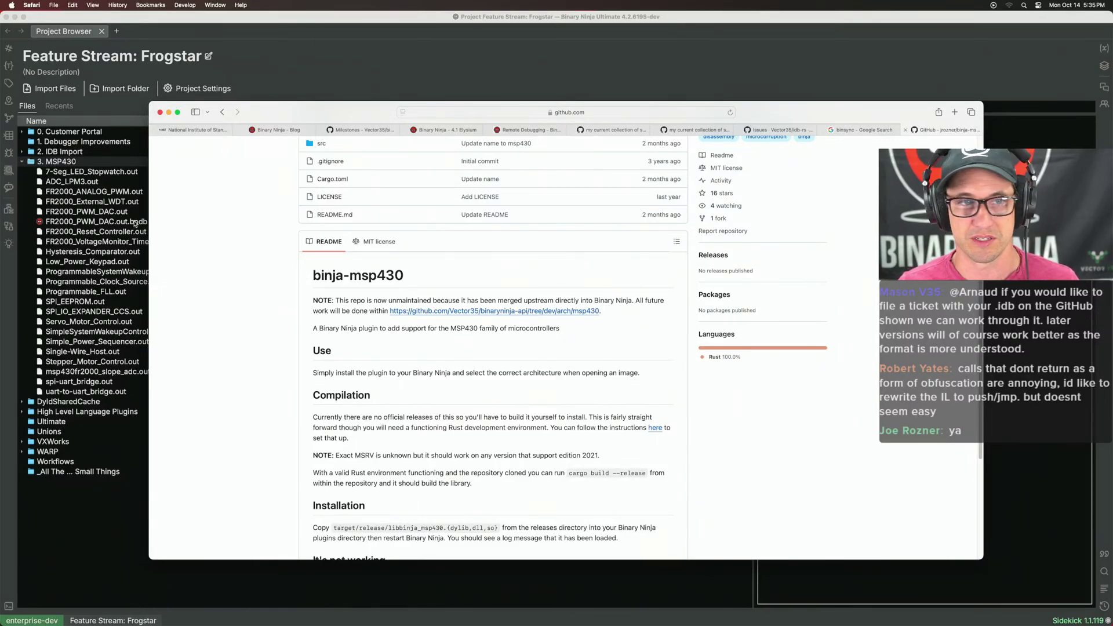
left_click(101, 243)
left_click(137, 223)
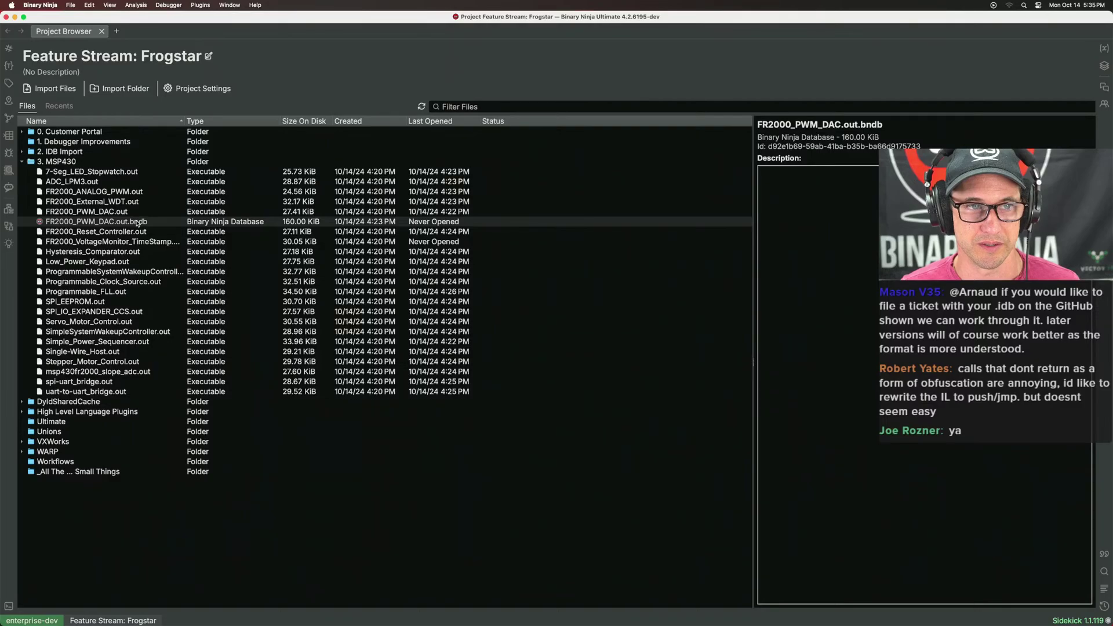
Open FR2000_PWM_DAC.out.bndb, then return to the Project Browser and open Programmable_FLL.out.
double_click(137, 223)
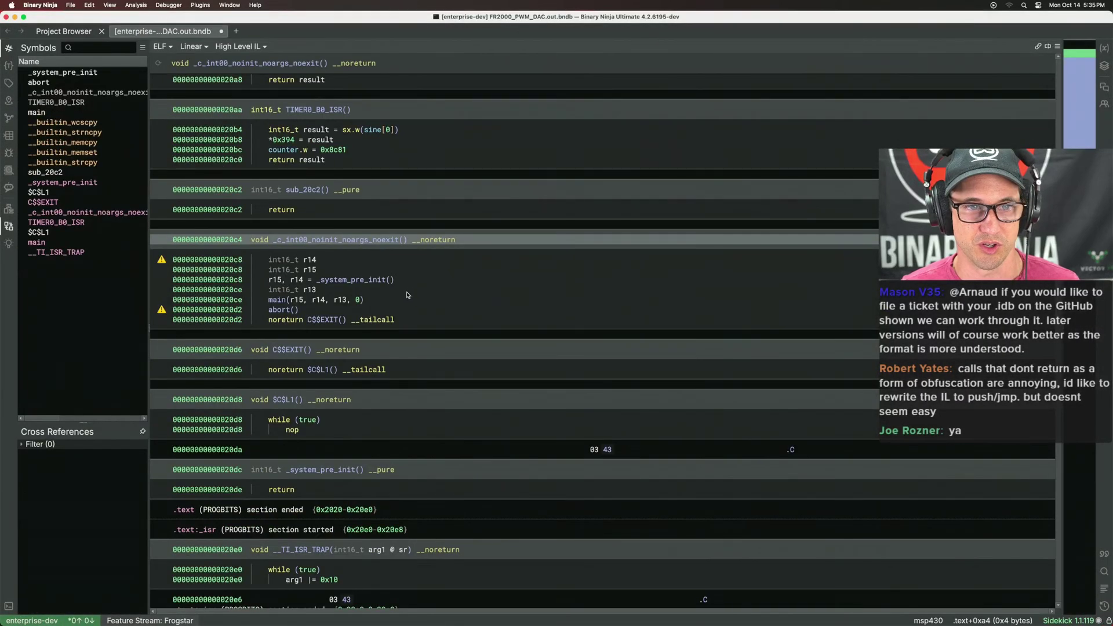
left_click(83, 36)
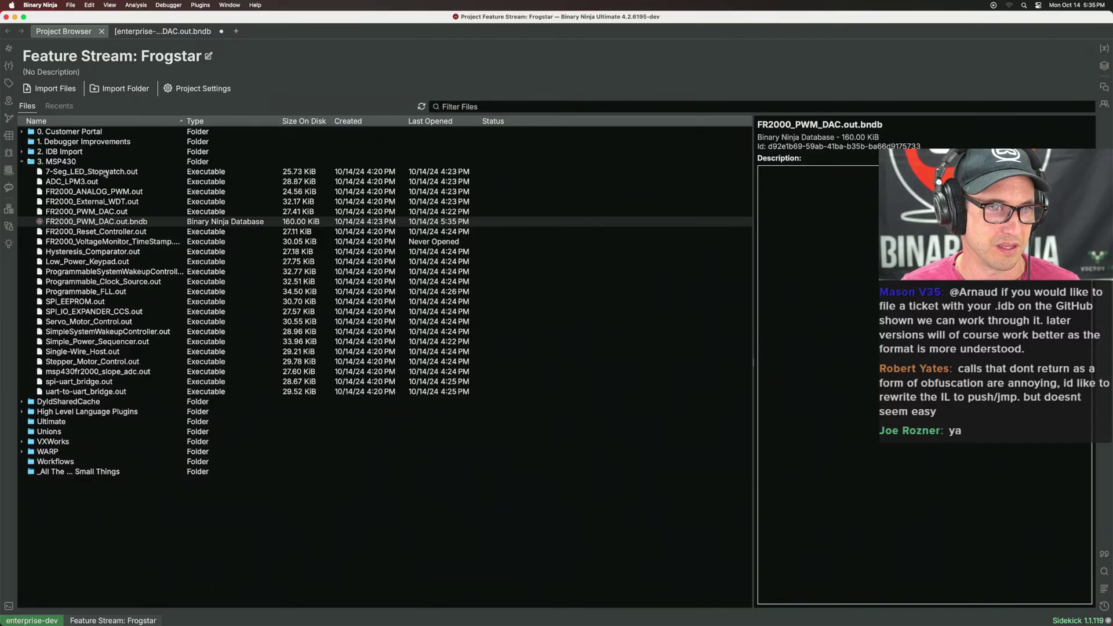
left_click(140, 224)
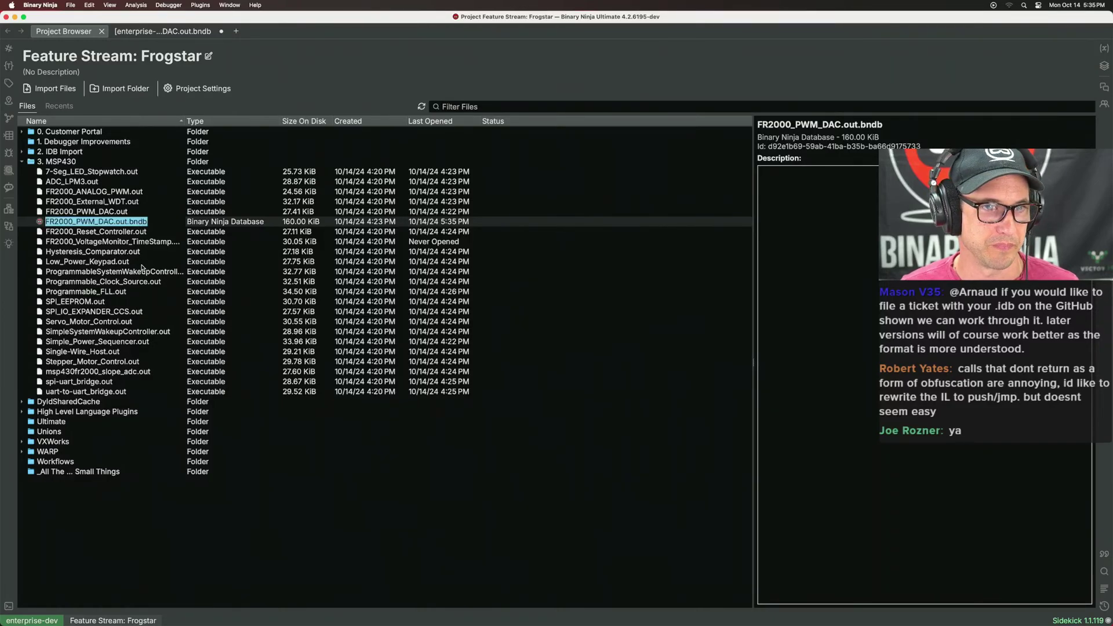
left_click(145, 282)
left_click(154, 312)
left_click(148, 293)
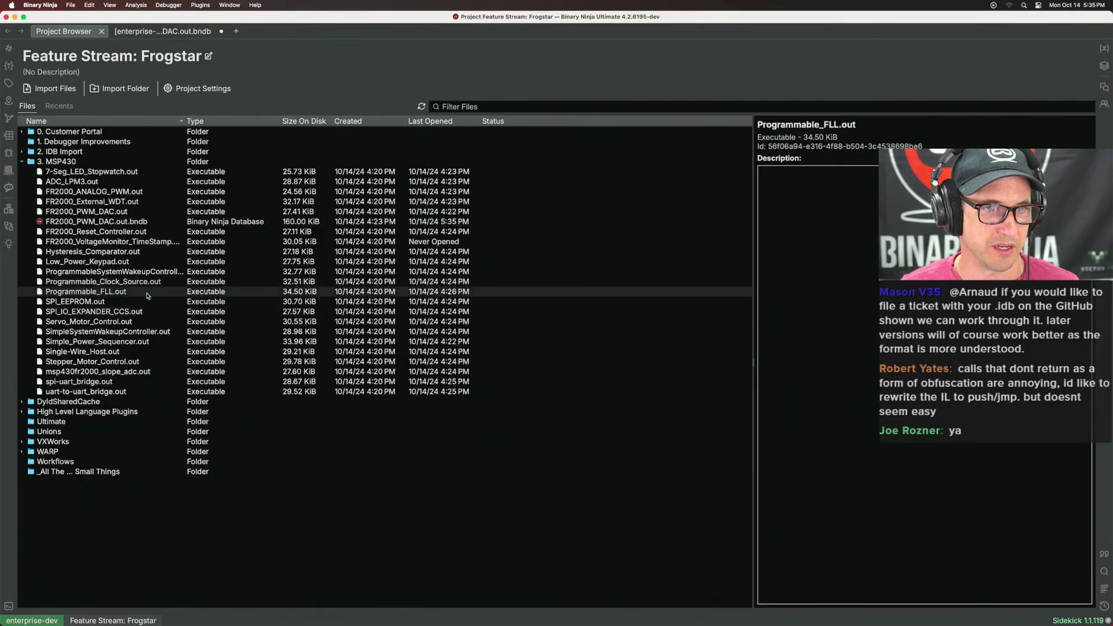
double_click(149, 295)
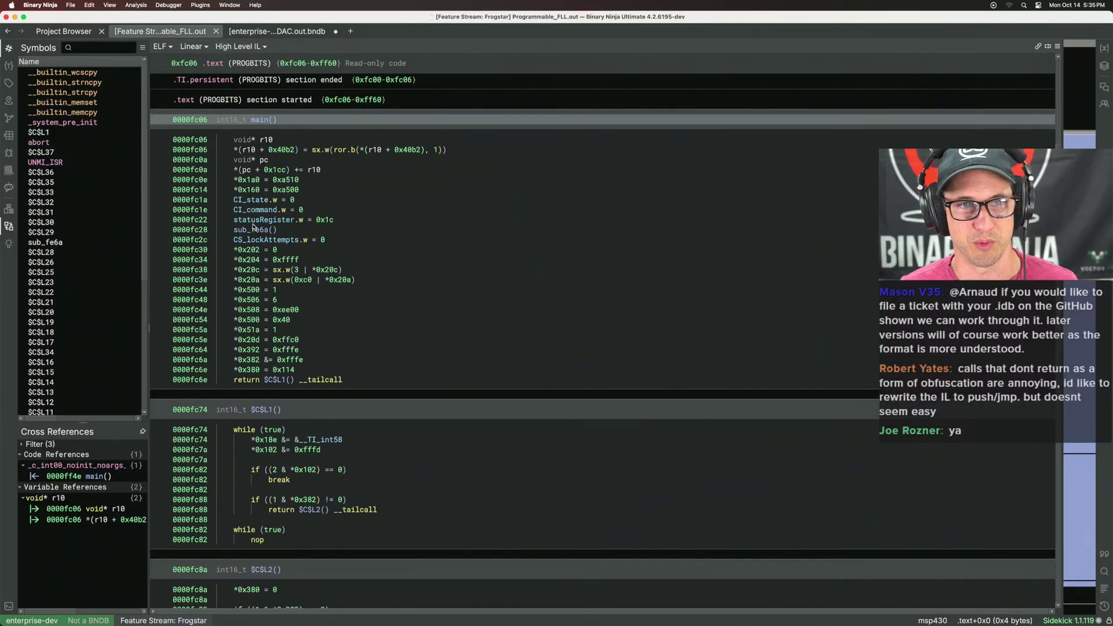
Show the Types and Memory Map sidebars, apply the wide layout, and jump to TIMER0_B1.
left_click(9, 66)
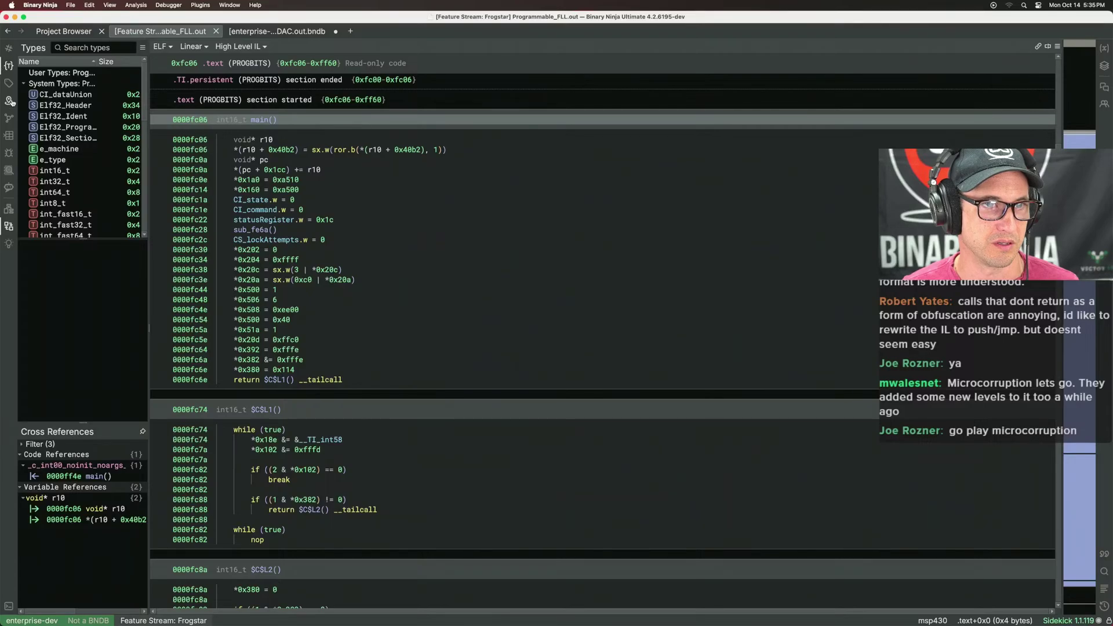
left_click(13, 102)
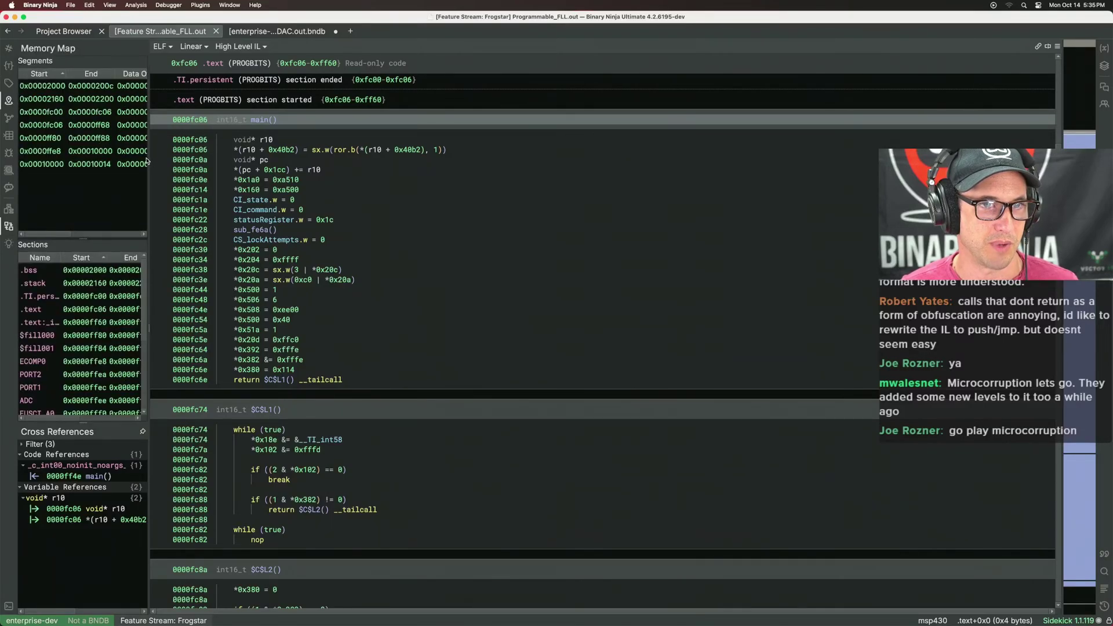
key("super+p")
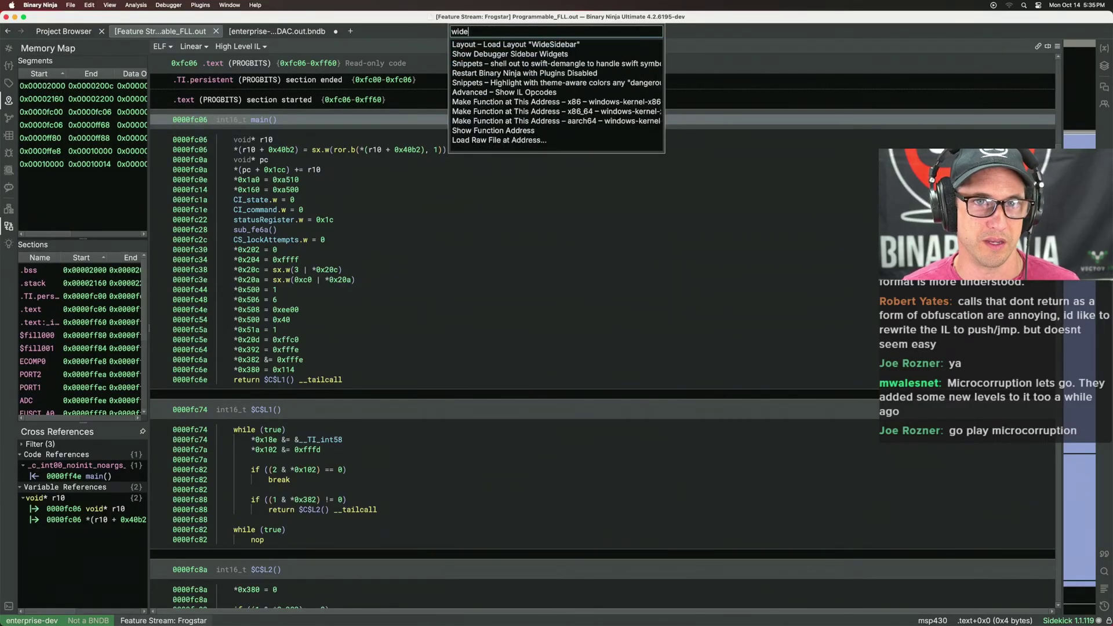
key("Return")
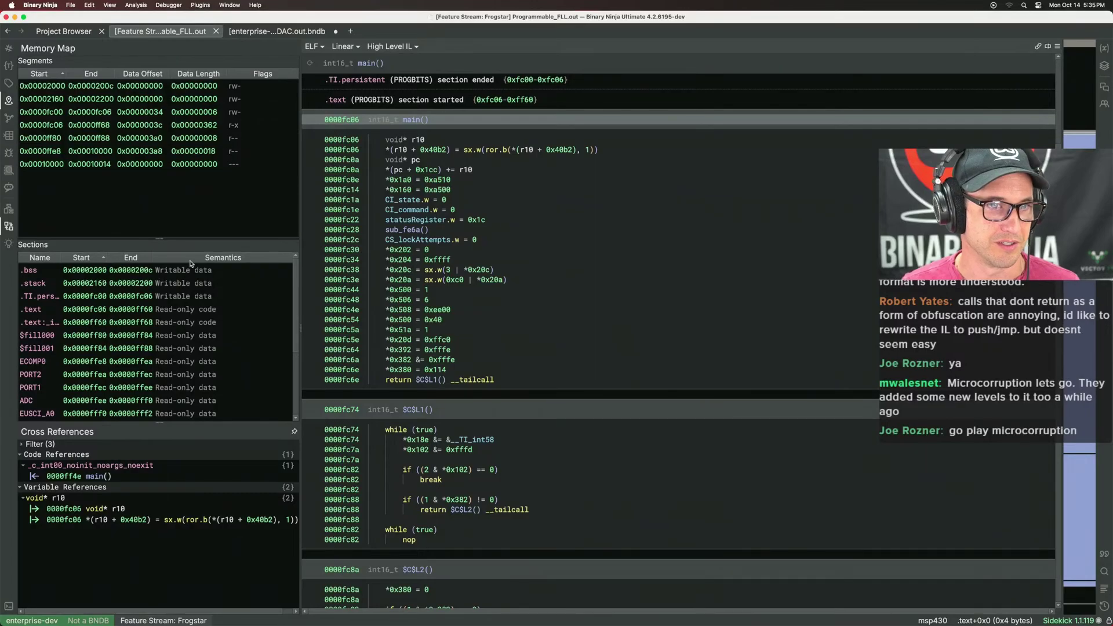
scroll(181, 336, "down", 3)
scroll(180, 336, "down", 5)
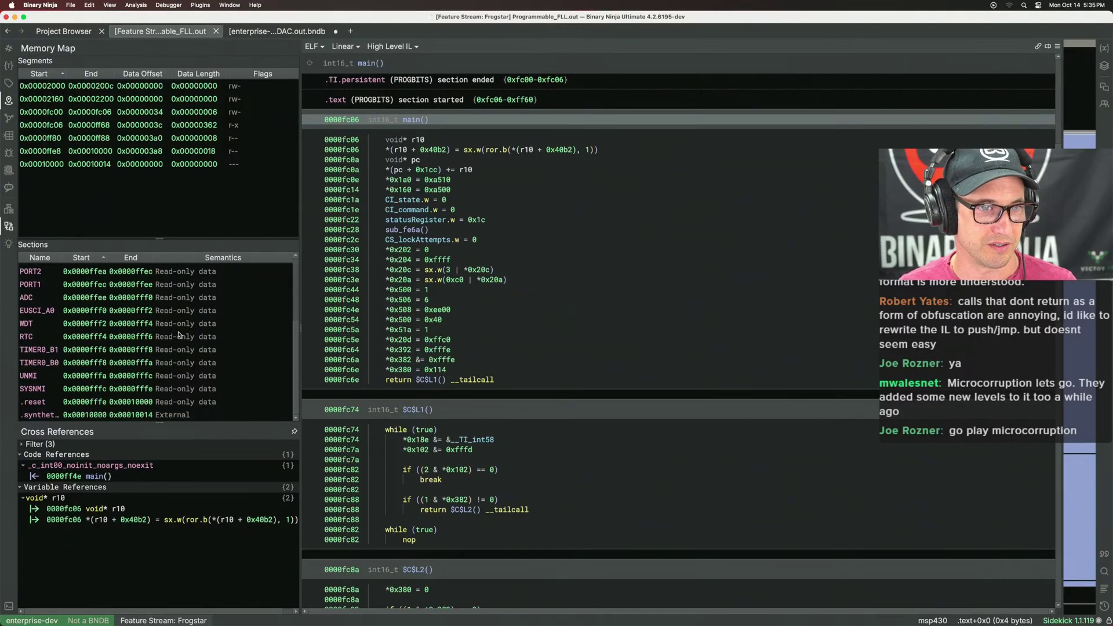
double_click(41, 350)
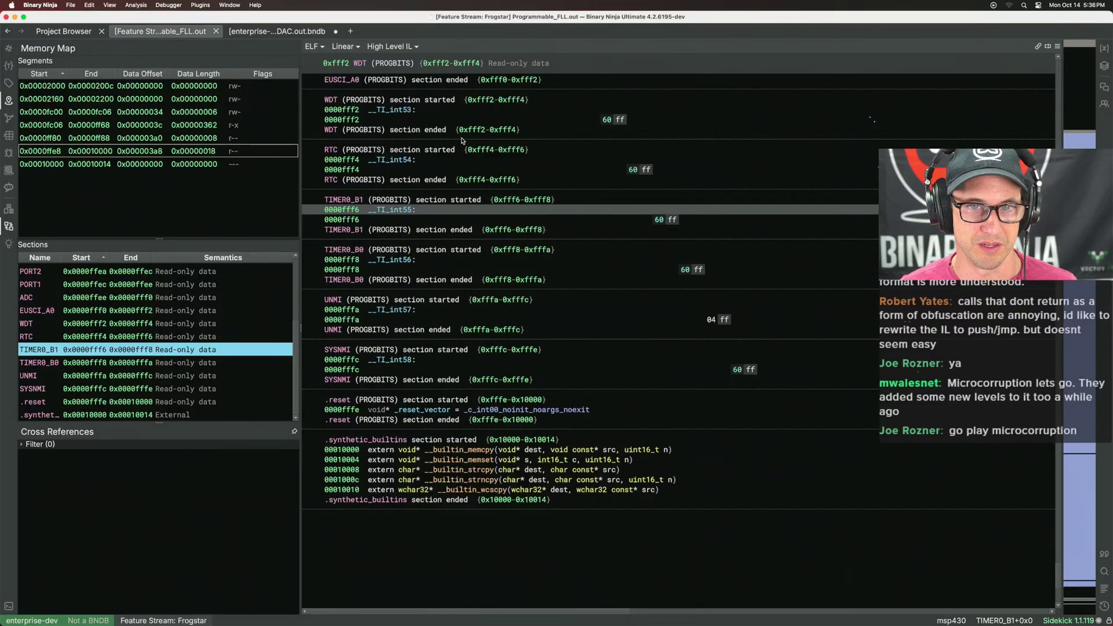
Select from the arg1 line down to the .reset section so its cross references appear.
left_click(425, 371)
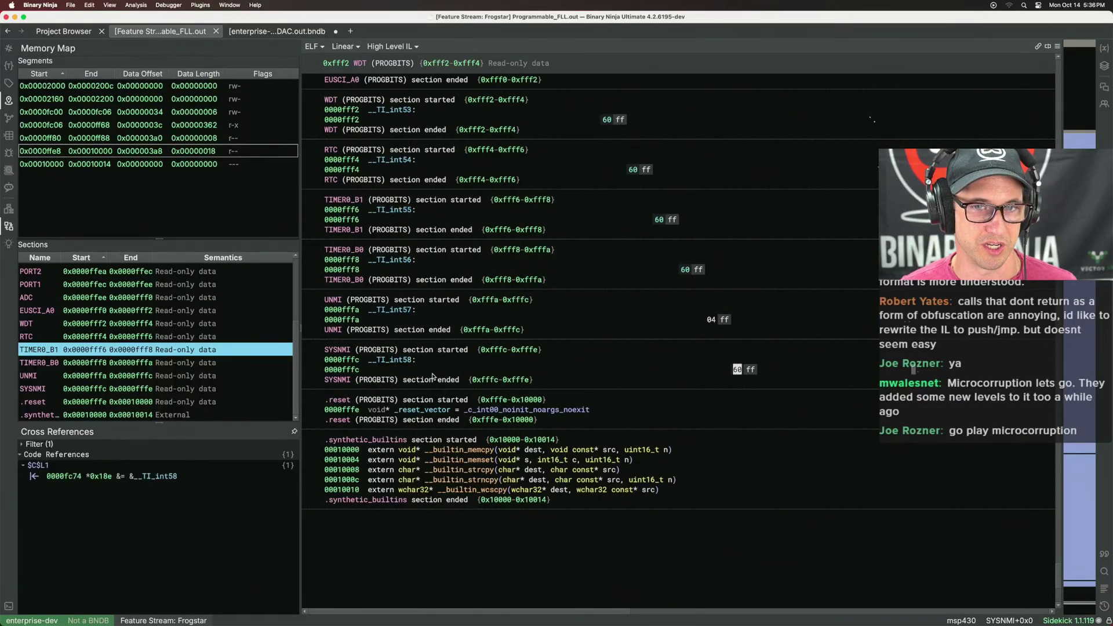
scroll(461, 330, "up", 3)
scroll(463, 322, "up", 5)
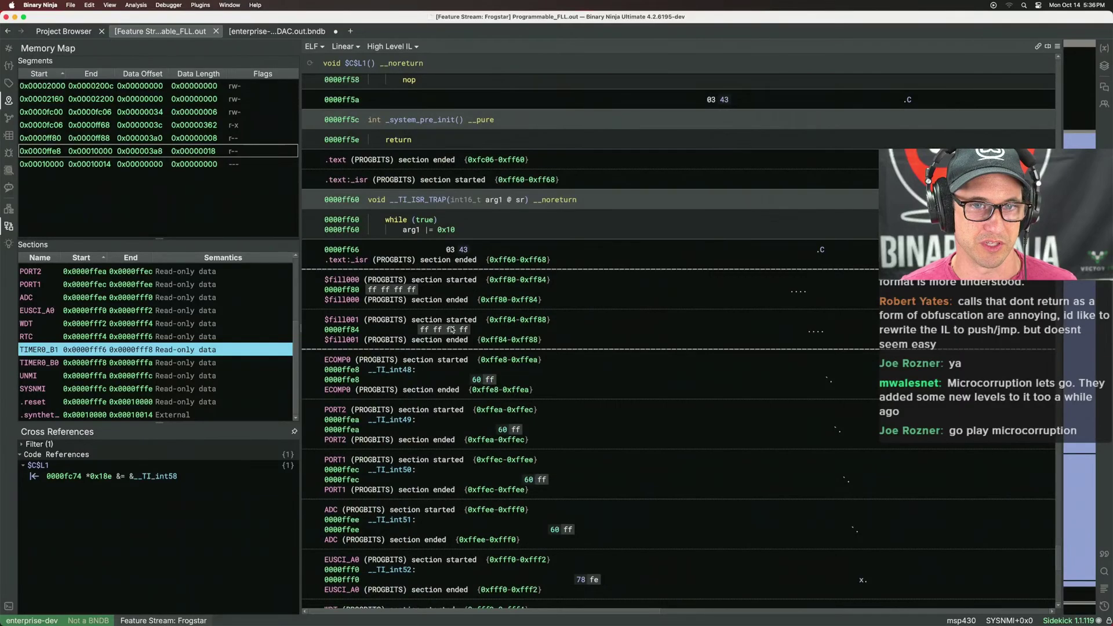
left_click(410, 361, "shift")
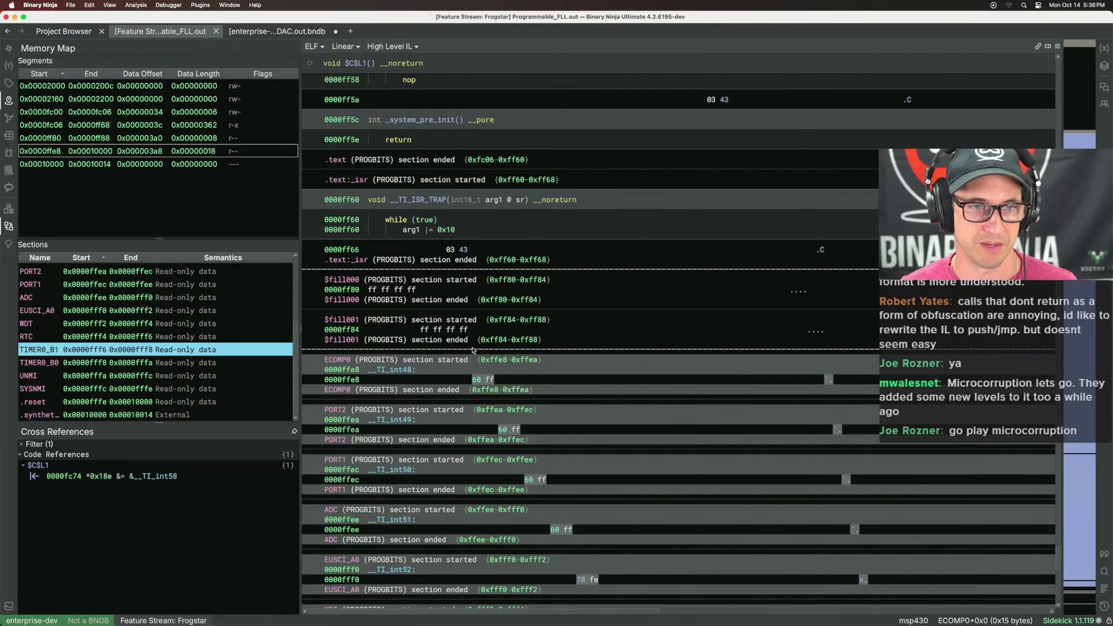
left_click(471, 273, "shift")
scroll(482, 290, "down", 5)
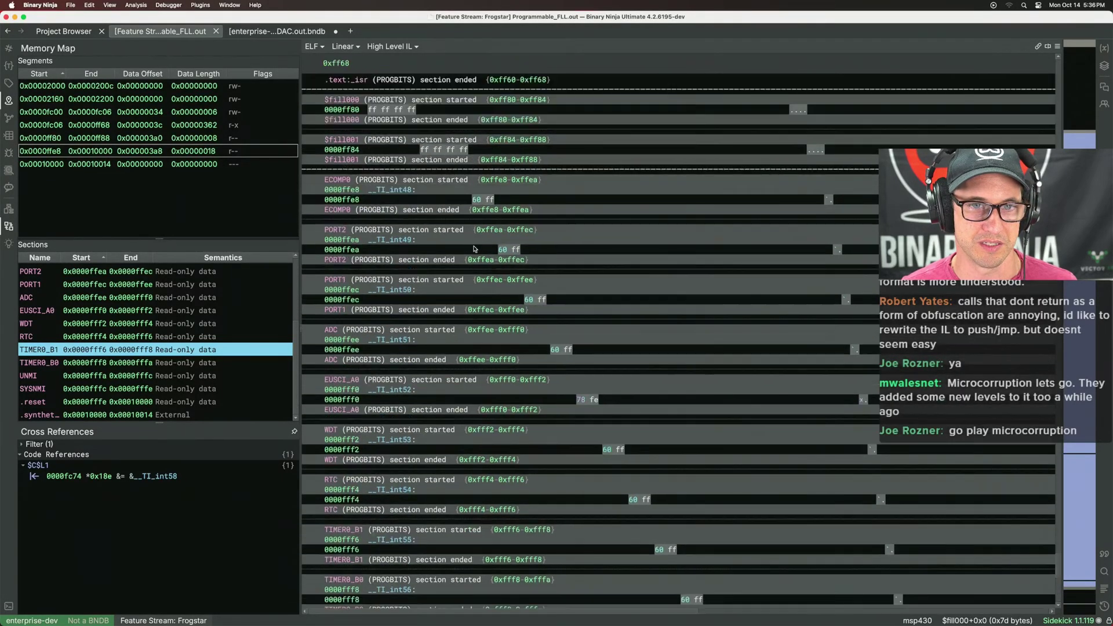
scroll(603, 451, "down", 3)
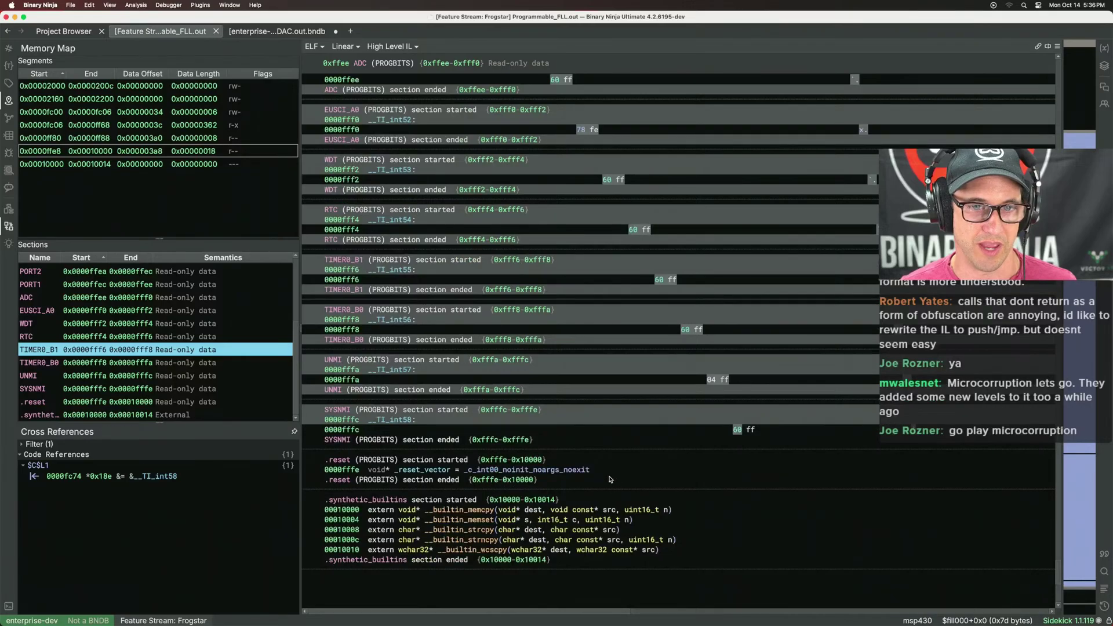
left_click(611, 478)
scroll(591, 416, "up", 7)
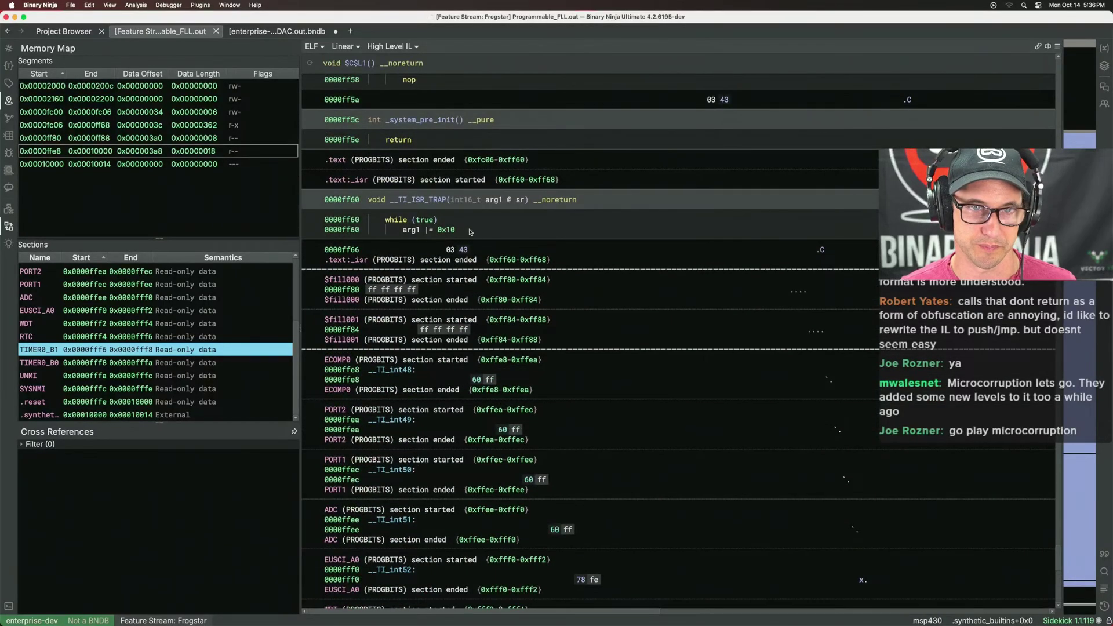
left_click(469, 228, "shift")
scroll(173, 516, "down", 2)
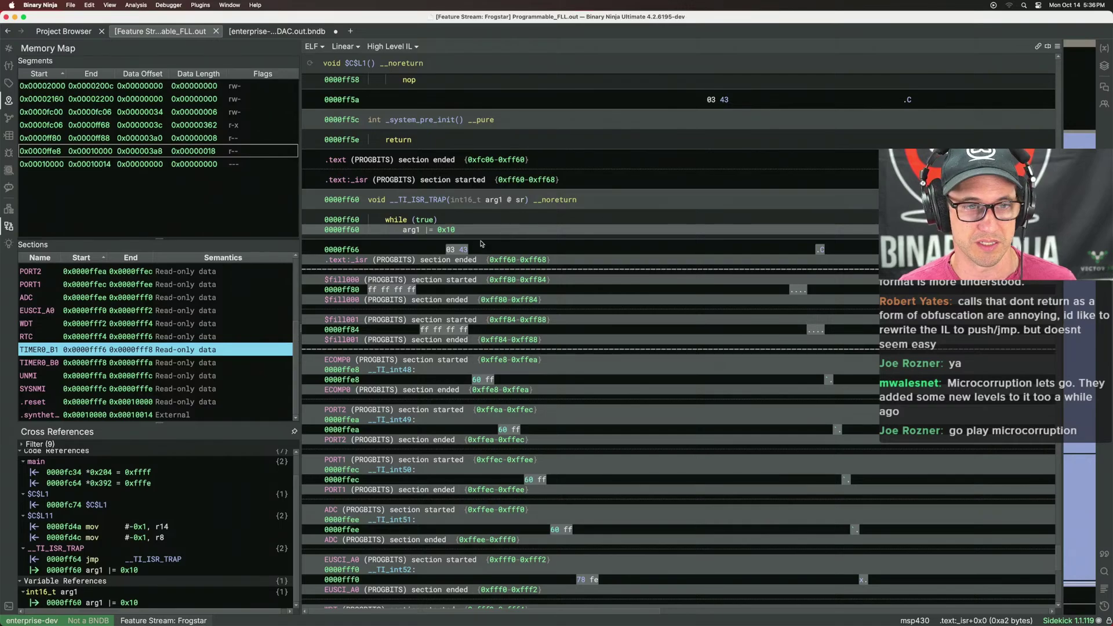
Extend the selection from 0xff68 to the binary's end with Selection > Extend To End of Binary.
right_click(606, 260)
mouse_move(621, 264)
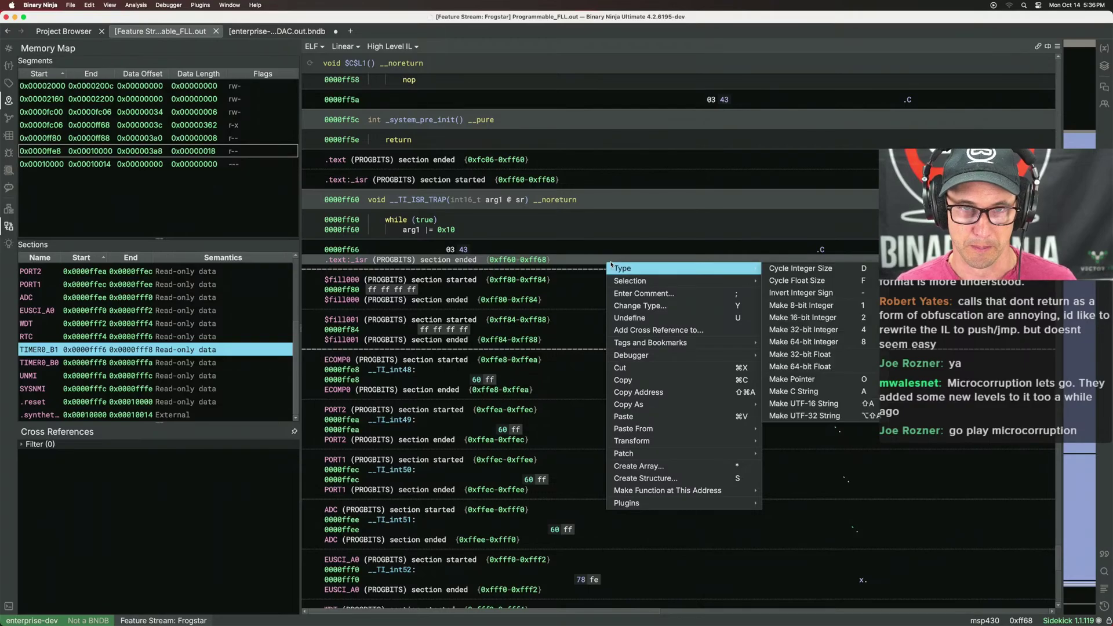
mouse_move(694, 282)
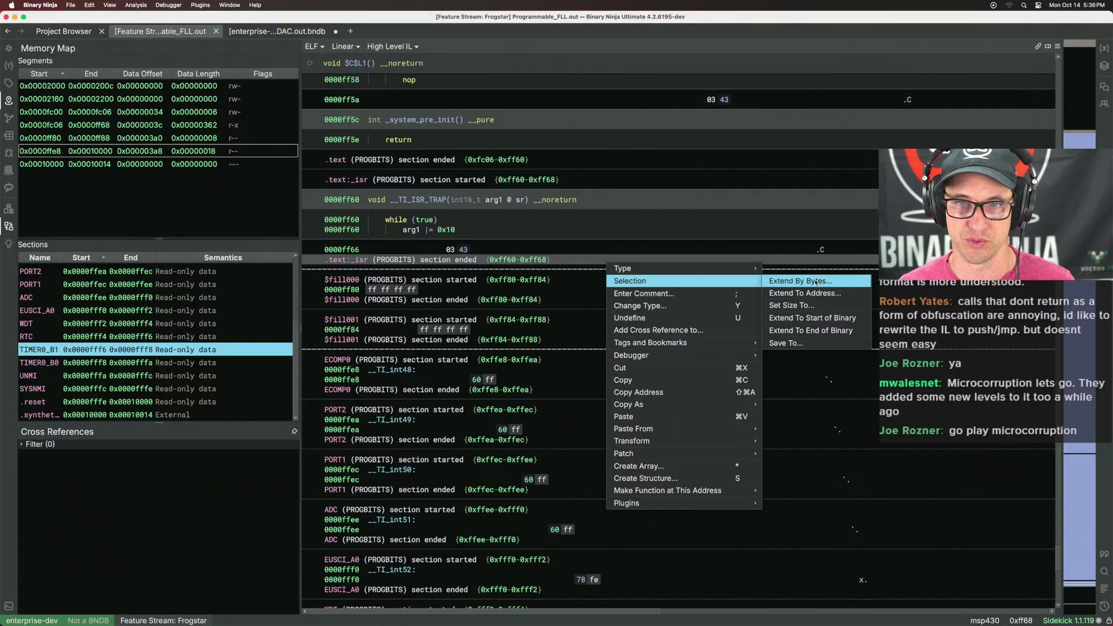
left_click(815, 329)
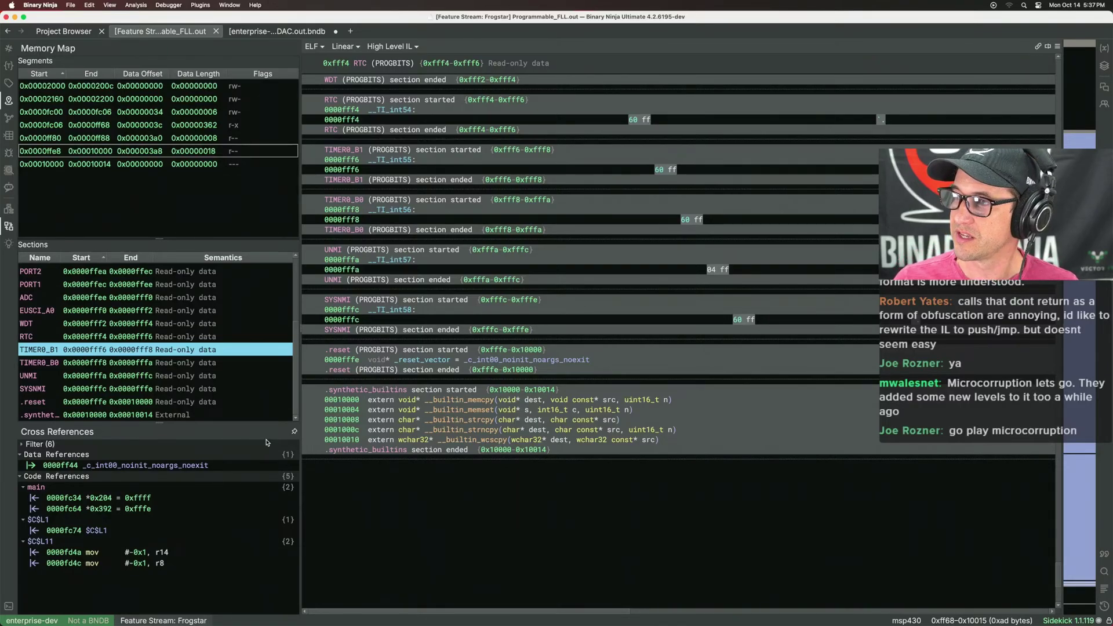
Go to the github.com/vector35/binaryninja-api repository in Safari.
key("super+Tab")
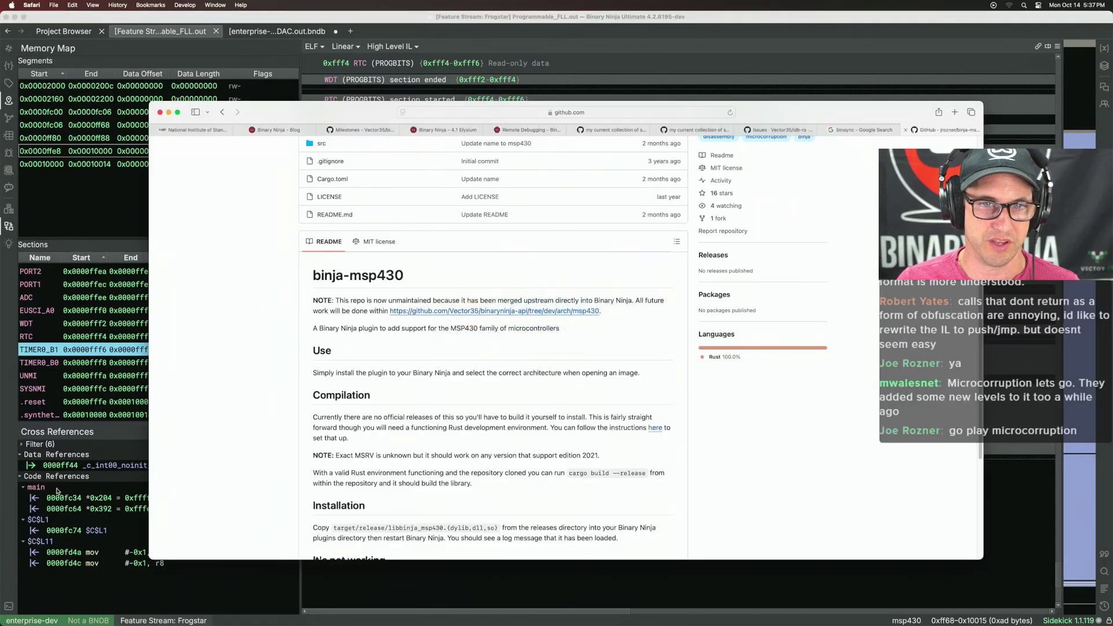
key("super+l")
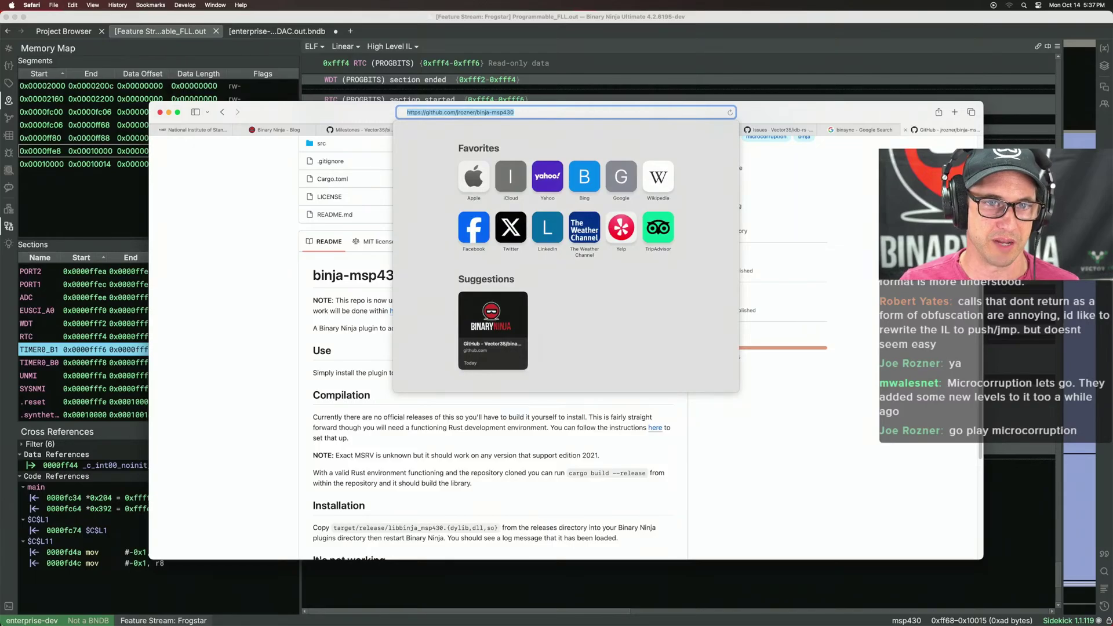
key("Escape")
scroll(263, 226, "up", 5)
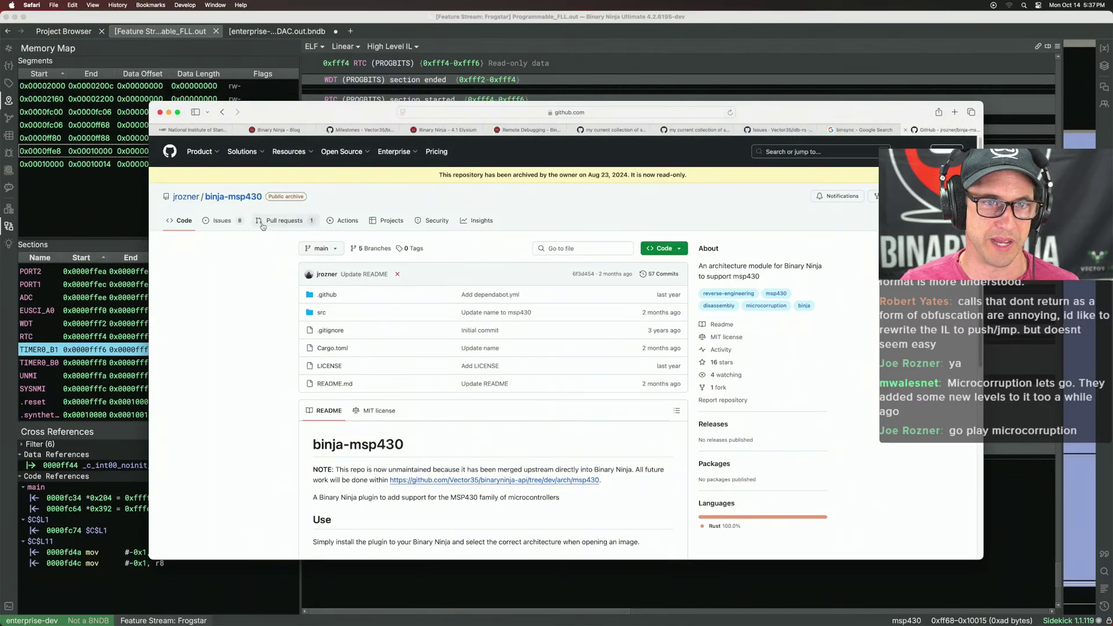
key("super+l")
type("github.com/g")
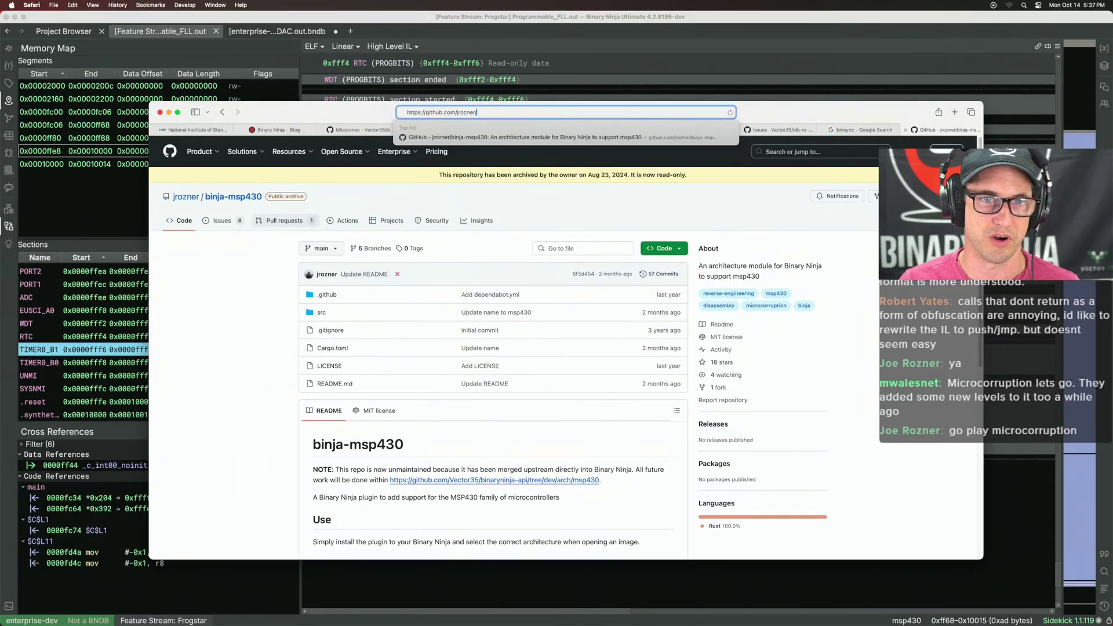
key("BackSpace")
key("BackSpace")
type("vect")
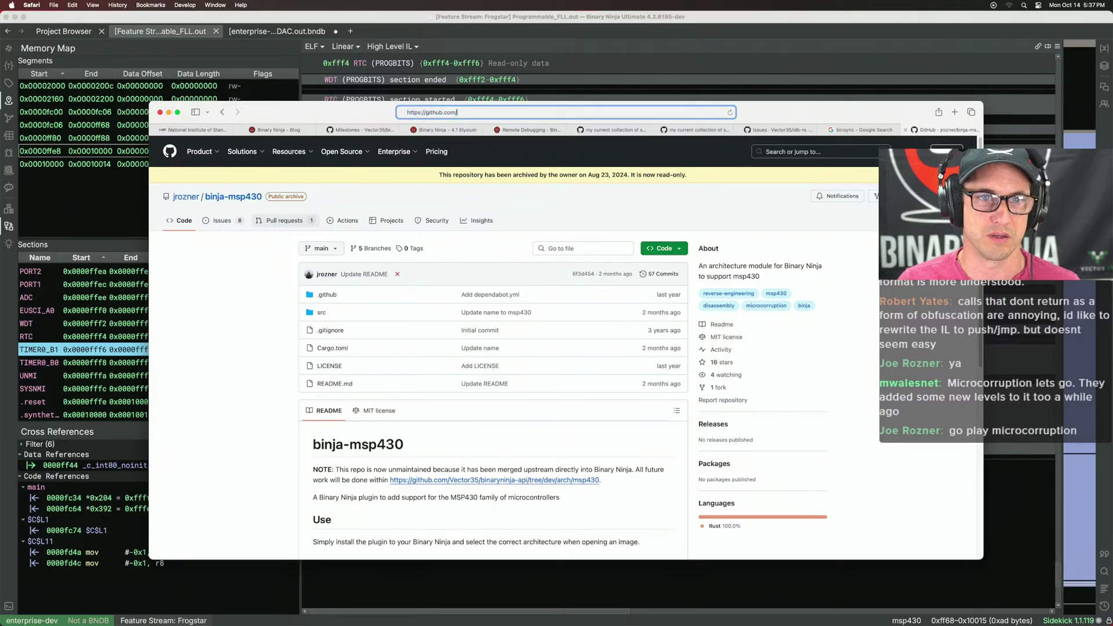
key("Return")
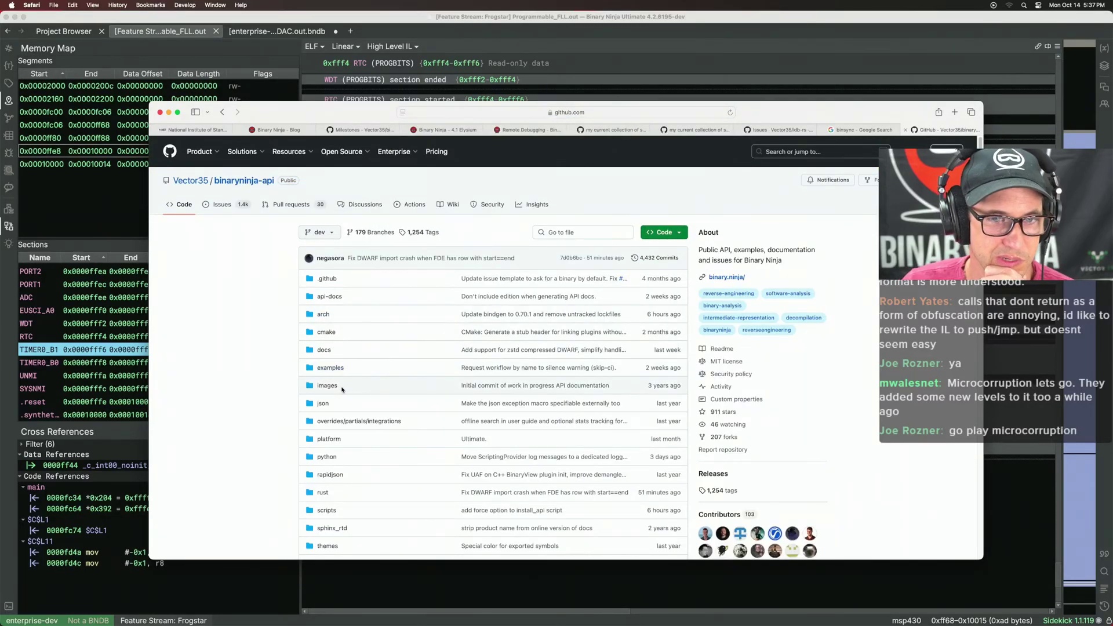
Open python/examples/arch_hook.py and look over its architecture hook code.
left_click(327, 458)
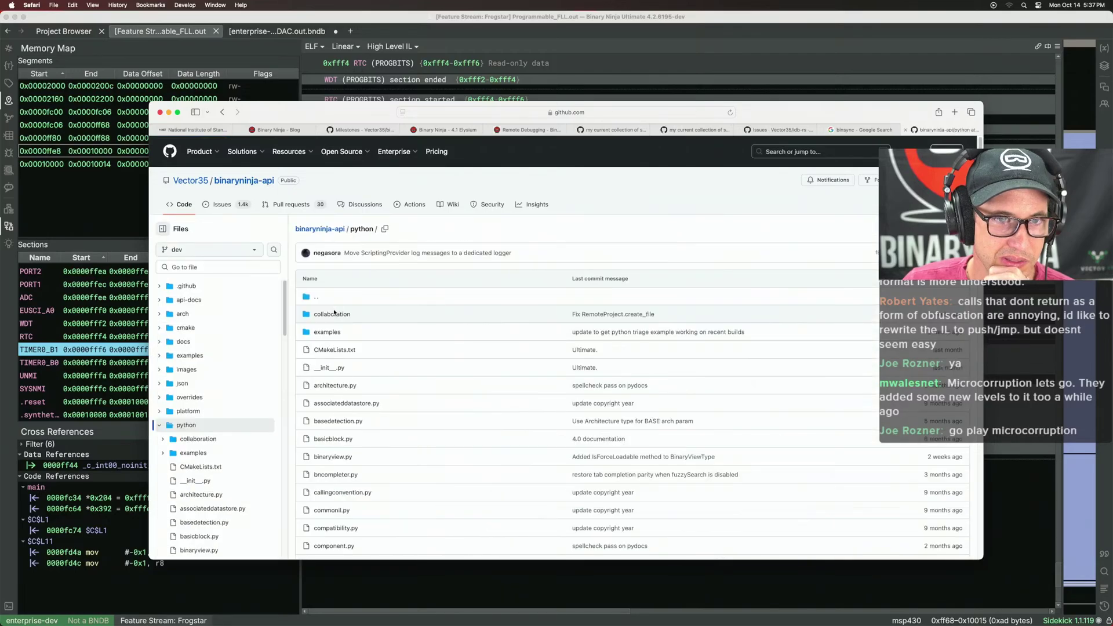
left_click(323, 333)
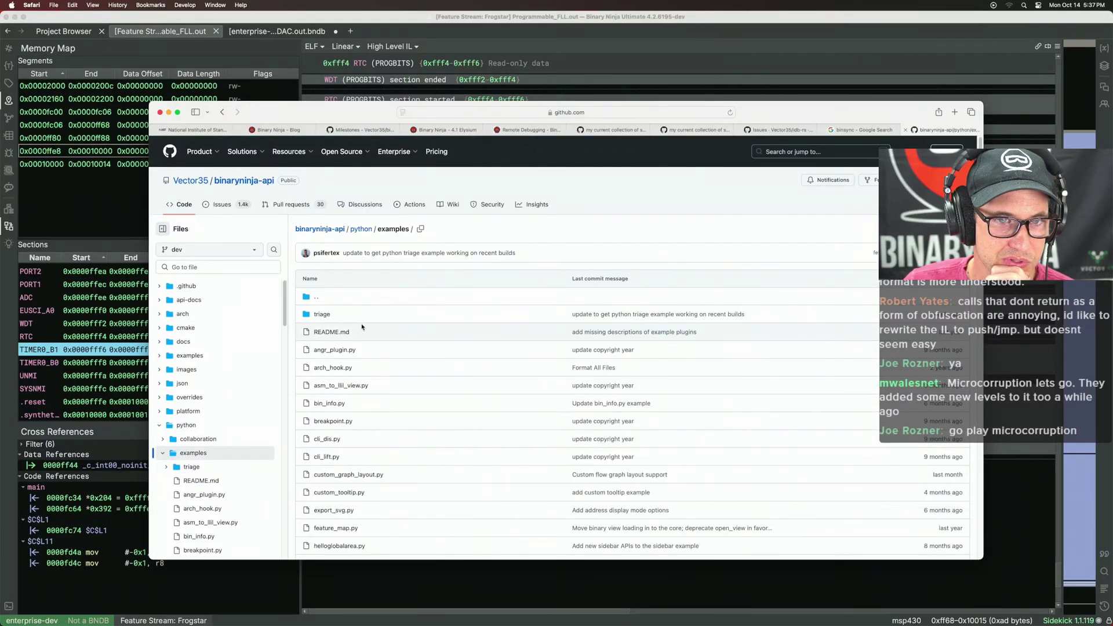
left_click(448, 364)
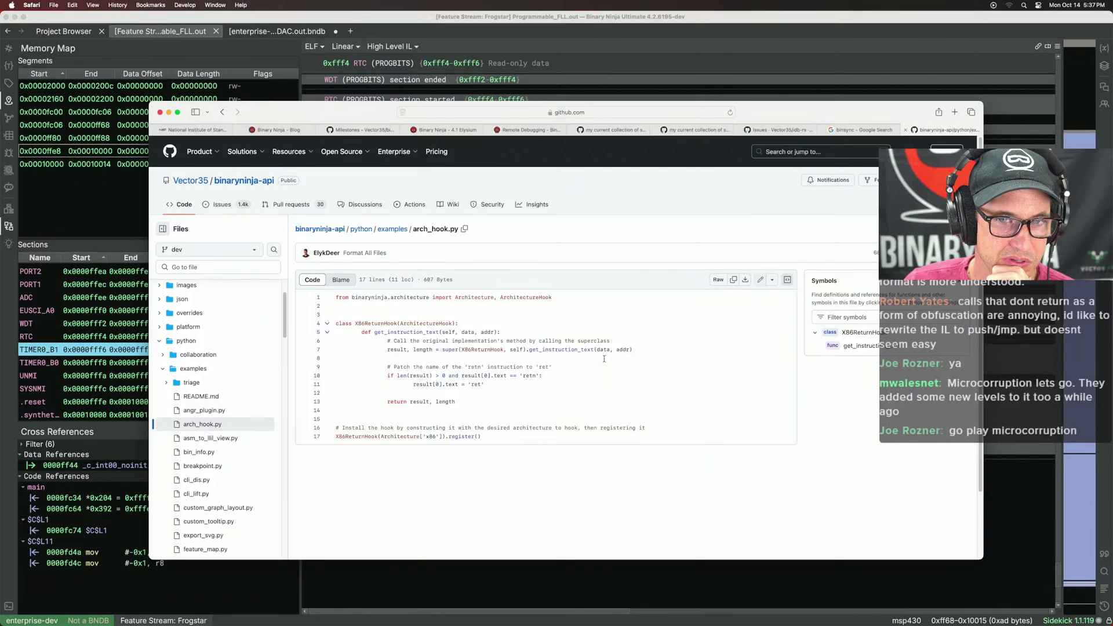
left_click_drag(454, 317, 538, 436)
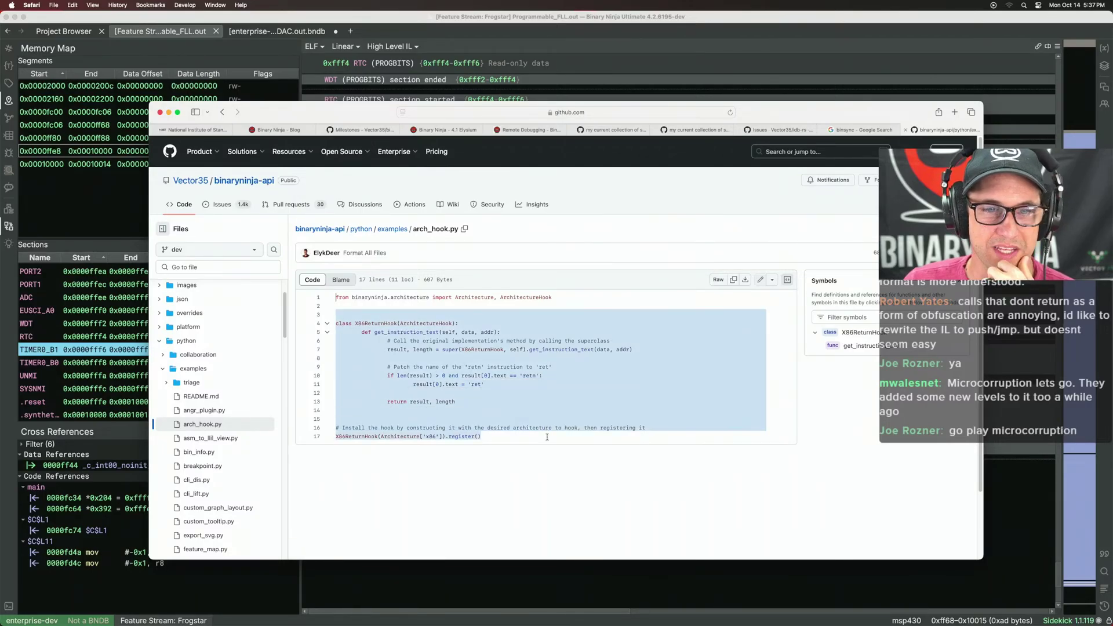
left_click(538, 436)
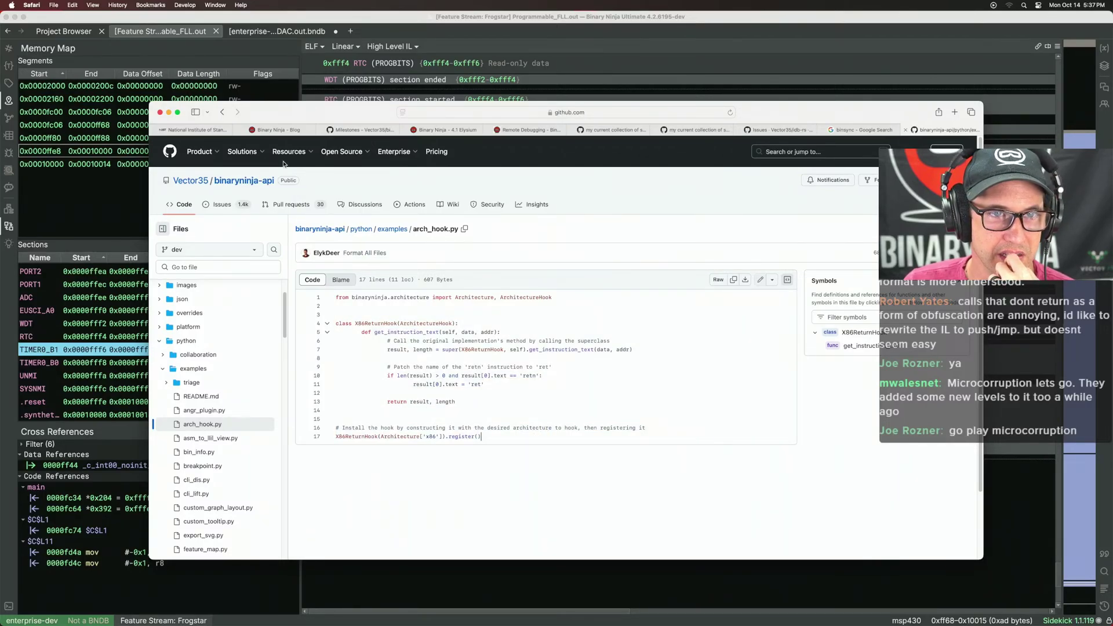
Read examples/x86_extension/src/x86_extension.cpp, then return to the src folder listing.
left_click(223, 113)
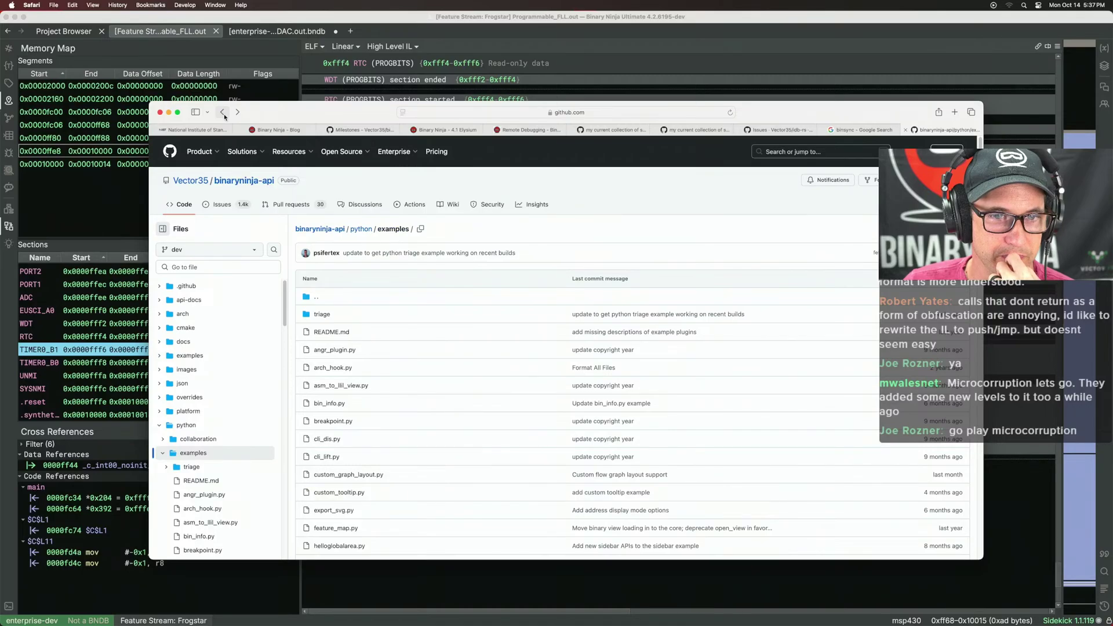
left_click(223, 113)
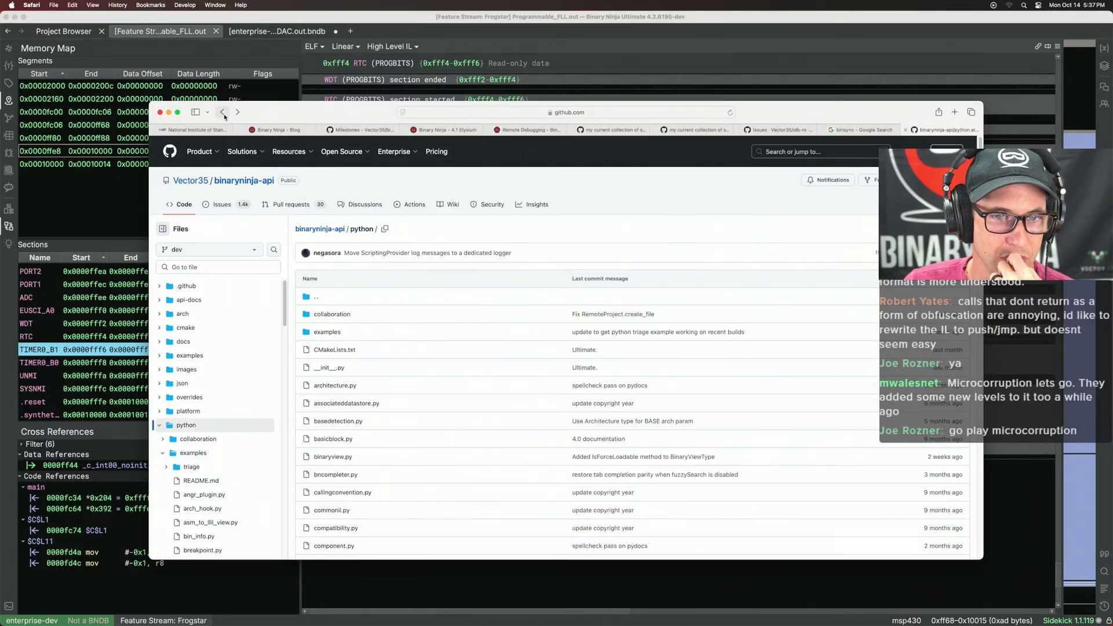
left_click(223, 113)
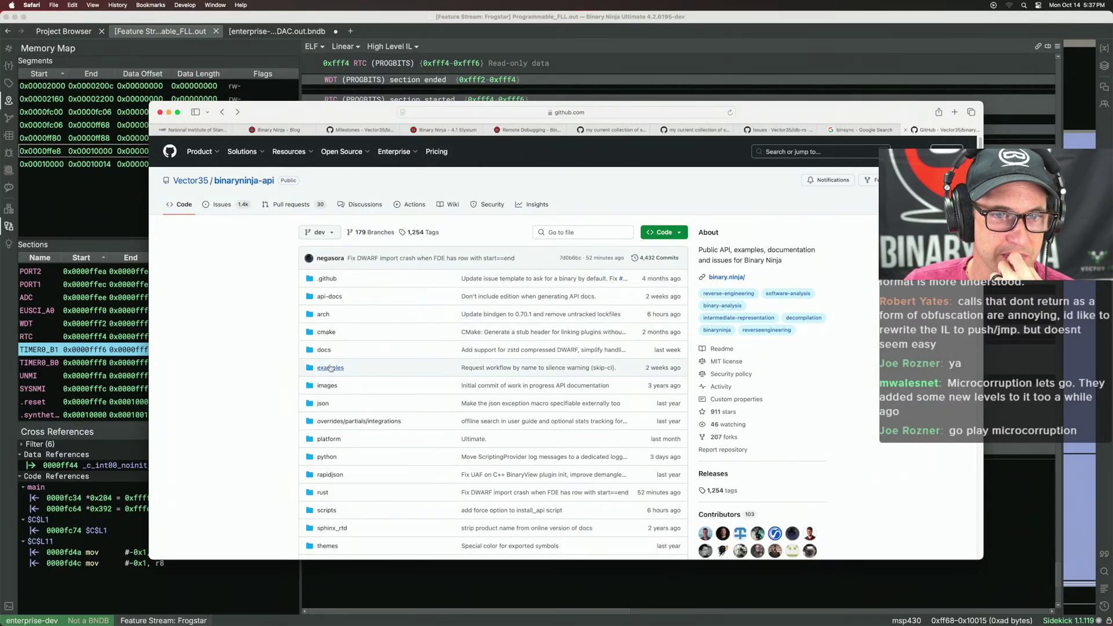
left_click(330, 368)
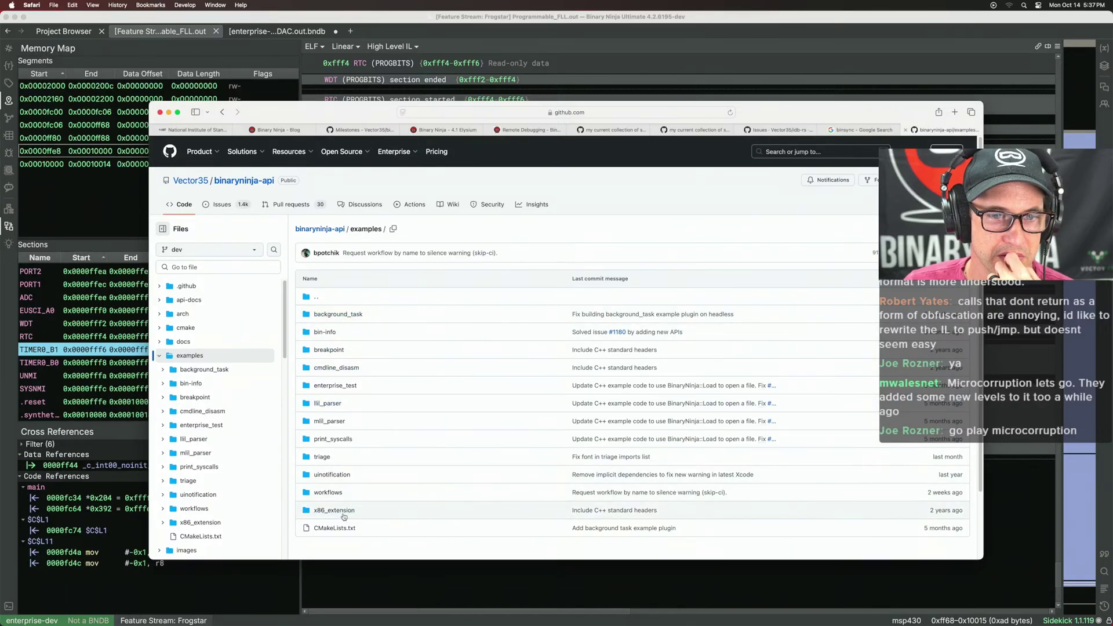
left_click(342, 512)
left_click(319, 315)
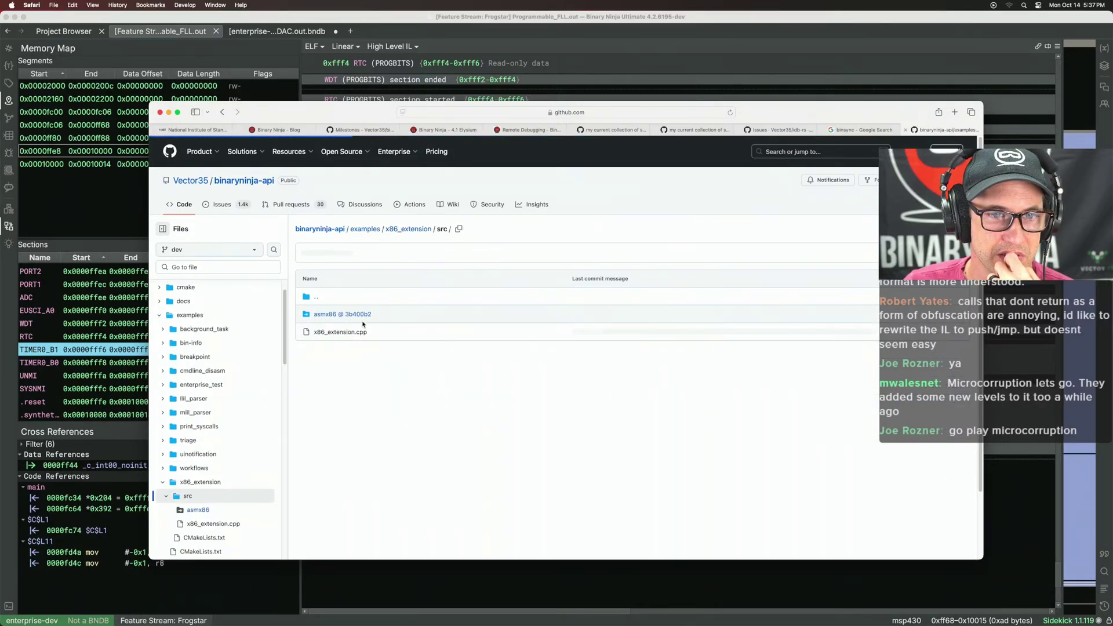
left_click(357, 332)
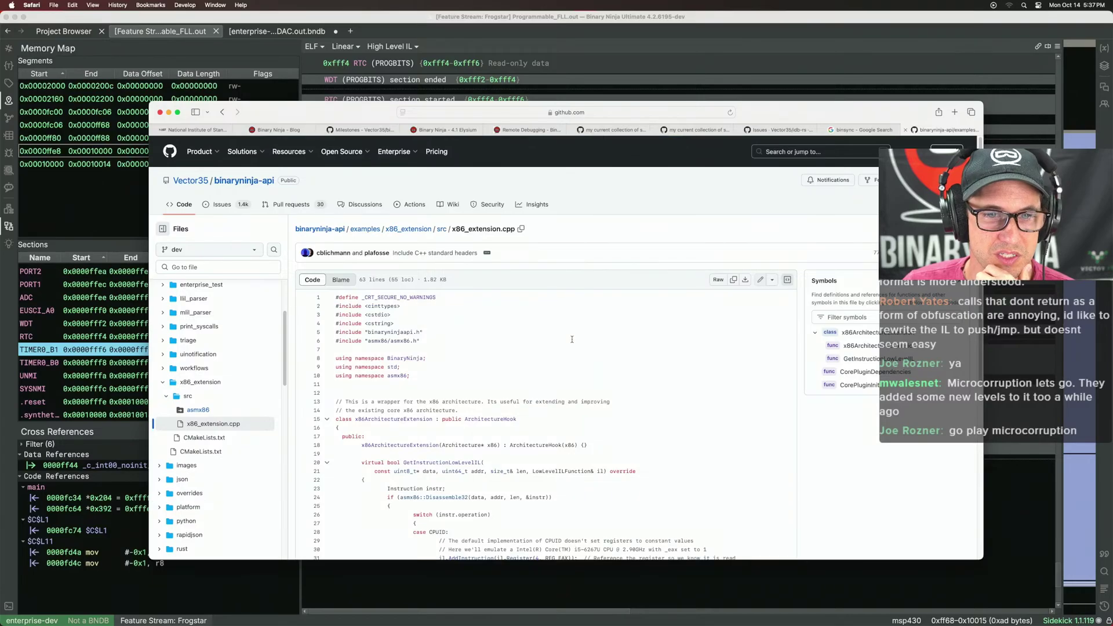
scroll(572, 339, "down", 5)
scroll(395, 250, "down", 3)
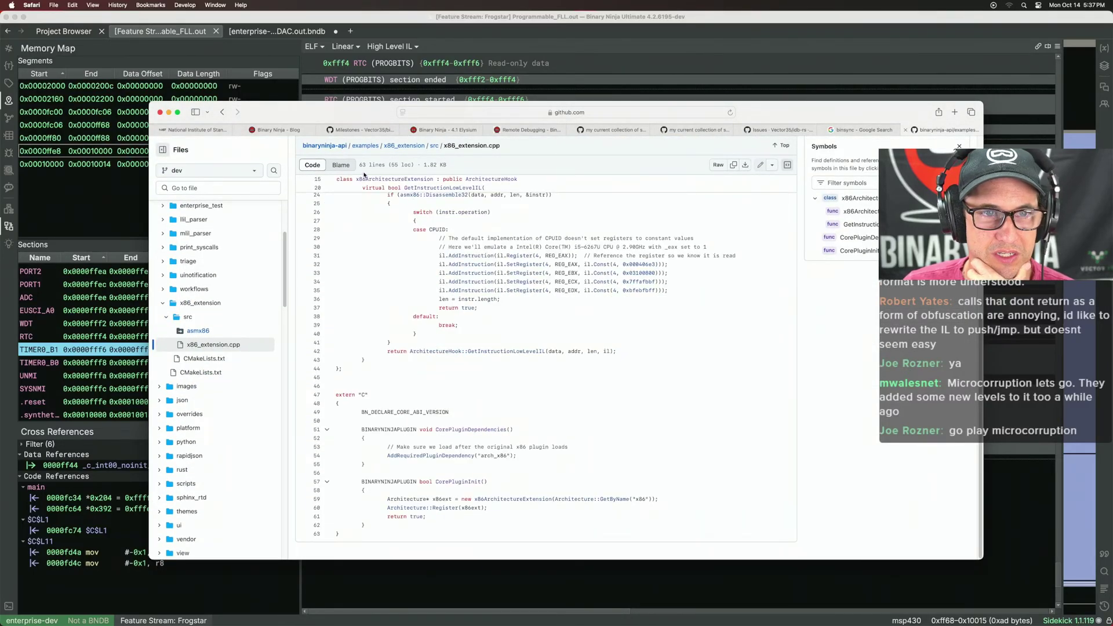
left_click(221, 113)
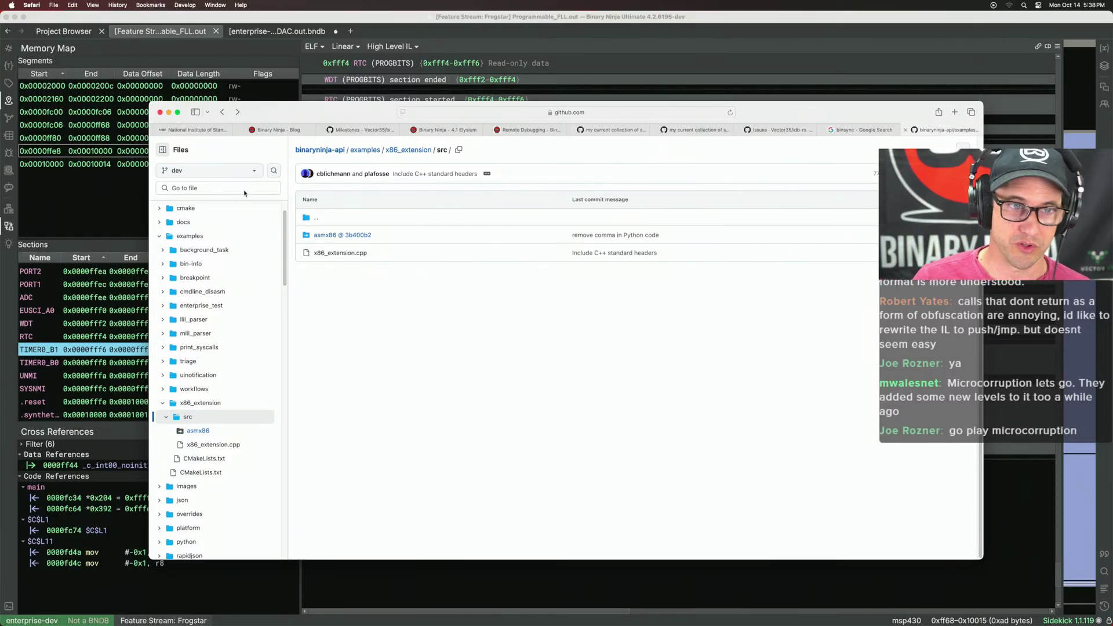
Open Programmable_FLL.out from a new tab's Recent Files, then close that view.
left_click(111, 182)
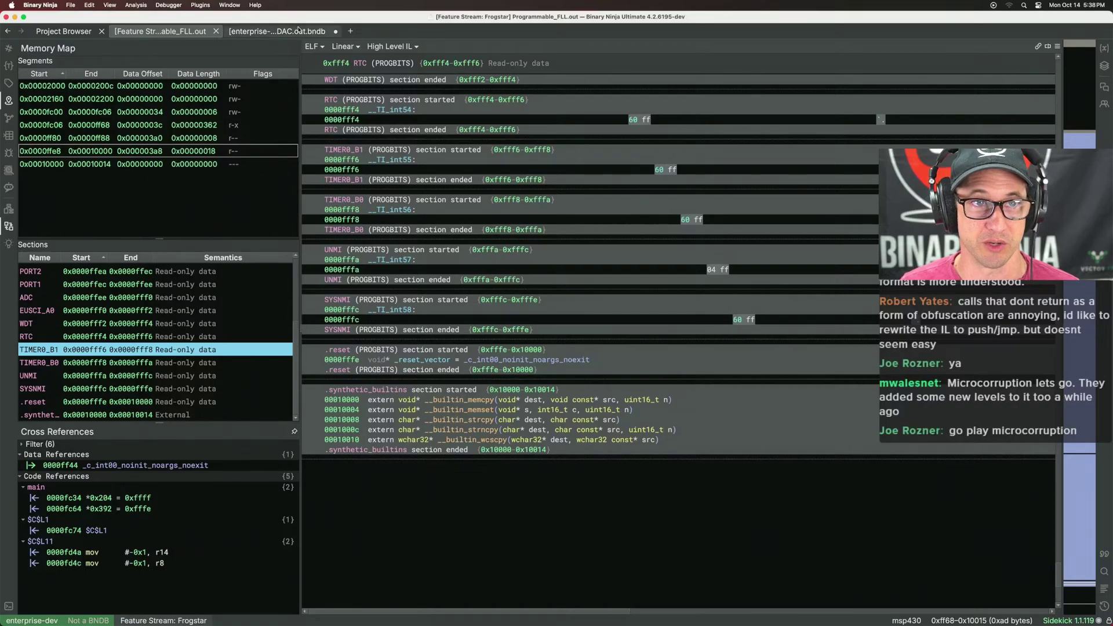
key("super+t")
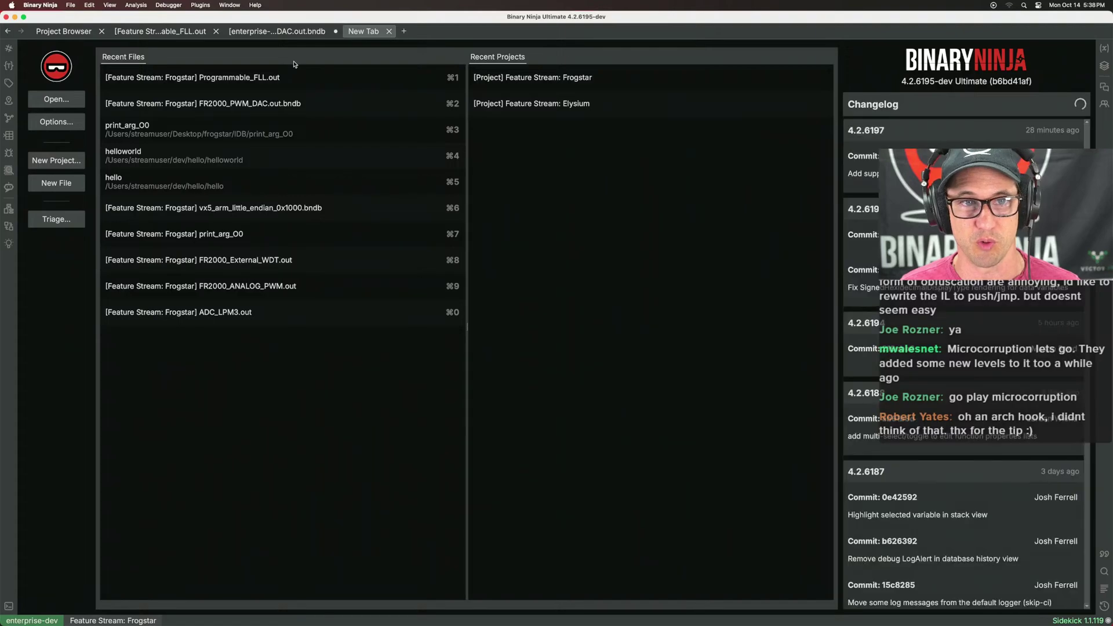
right_click(299, 79)
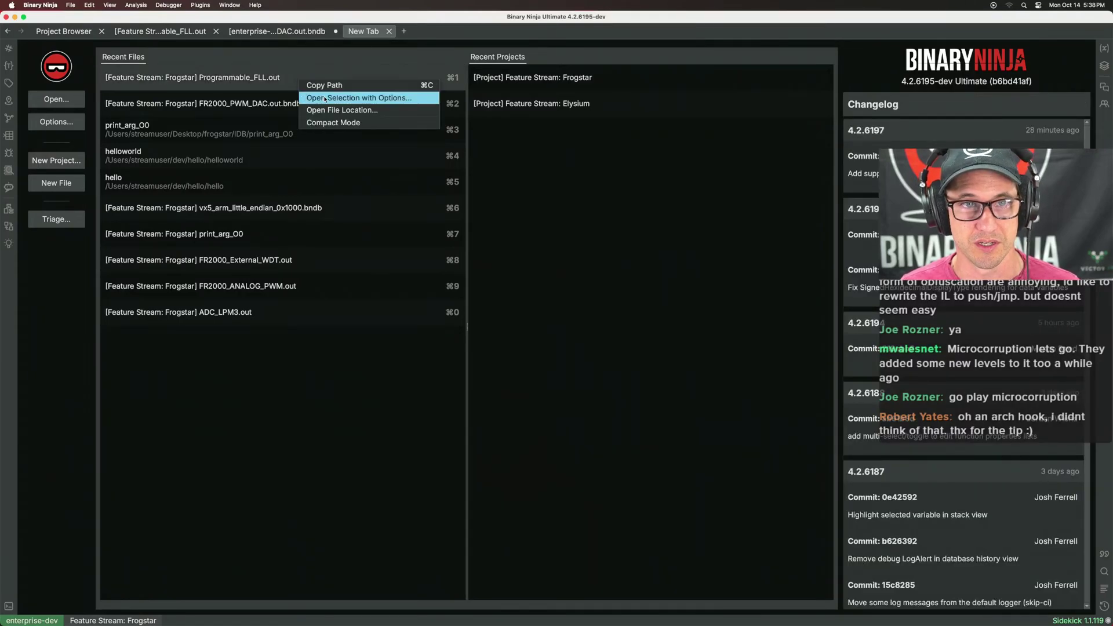
left_click(316, 96)
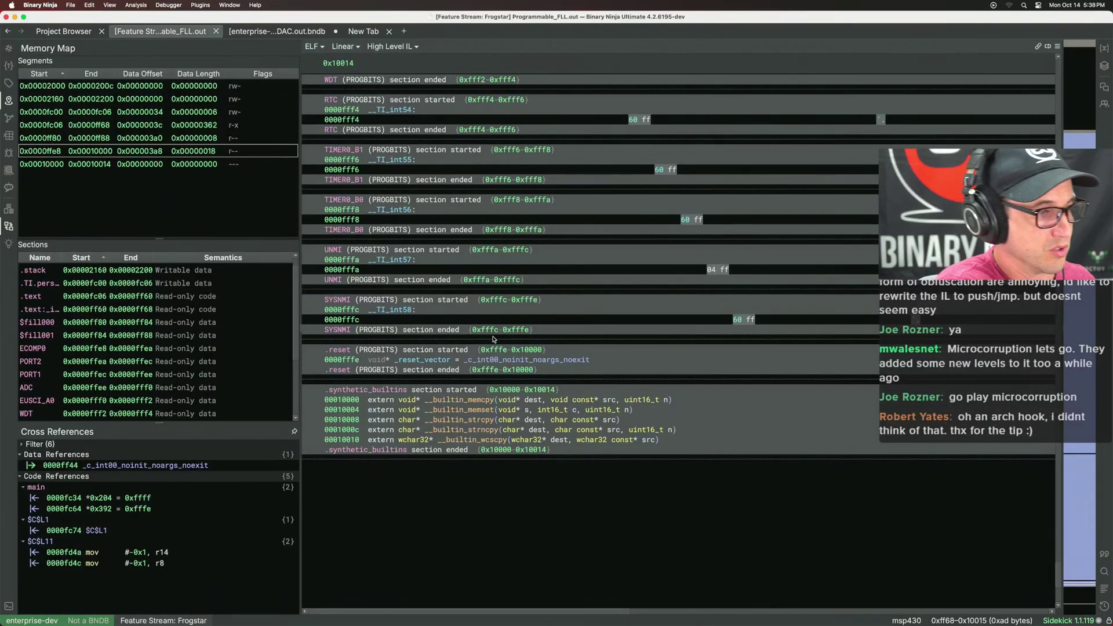
key("super+w")
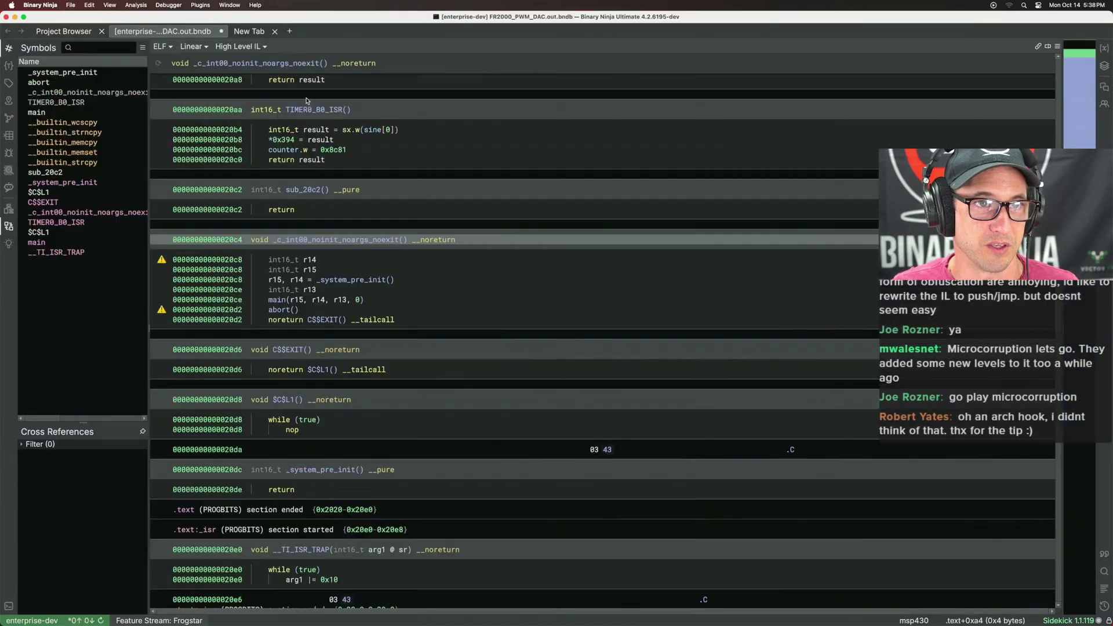
Reopen Programmable_FLL.out with options, showing image base 0x2000 and platform msp430.
left_click(255, 32)
right_click(271, 75)
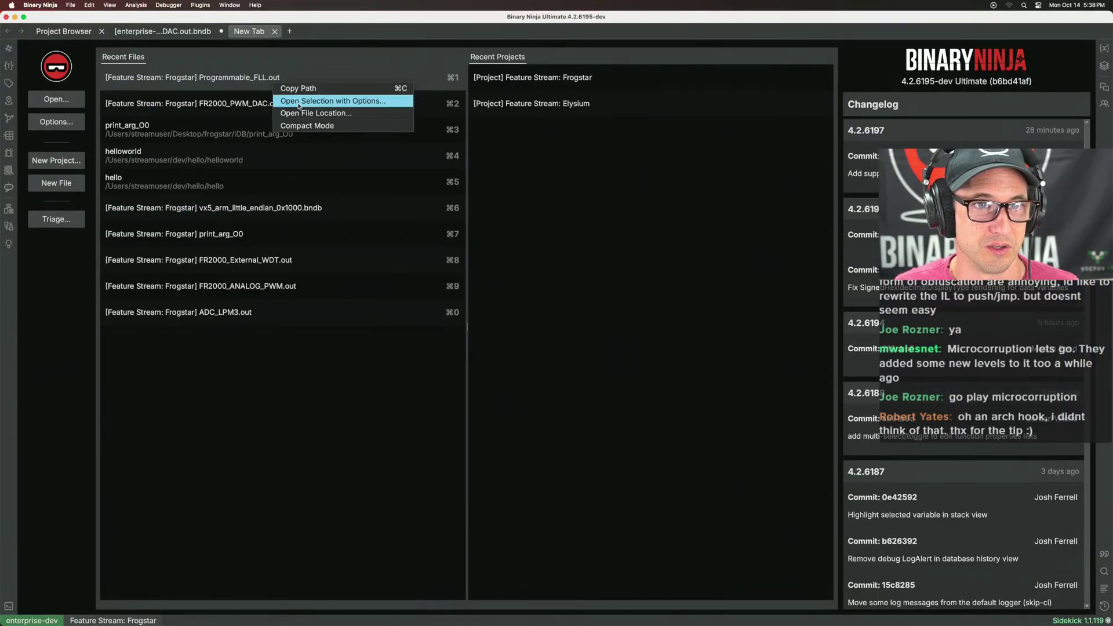
left_click(325, 99)
scroll(371, 387, "down", 3)
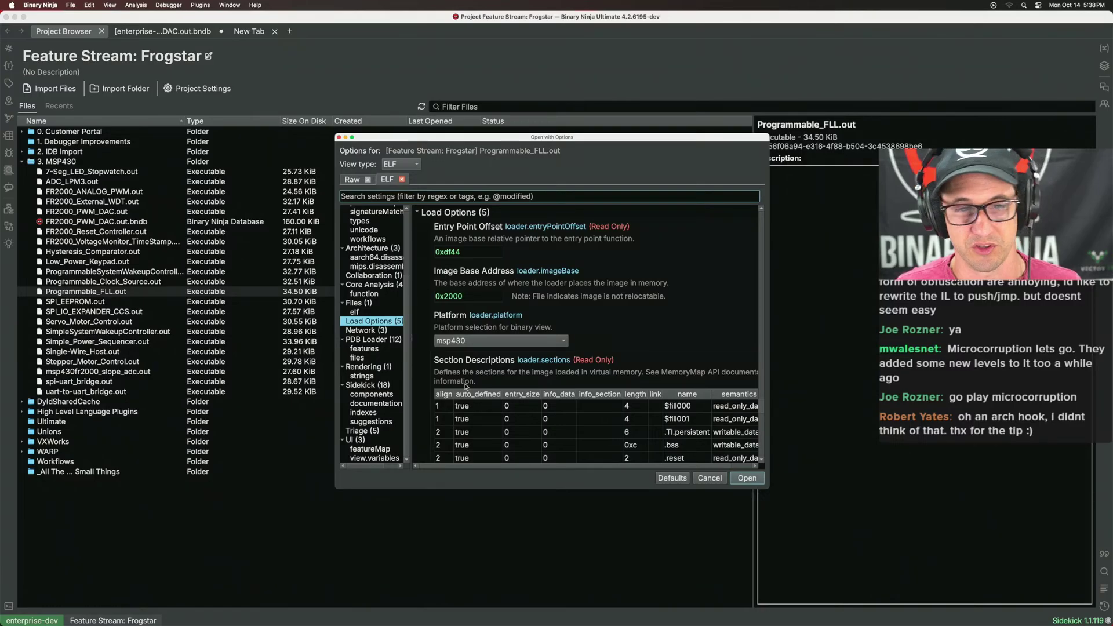
Cancel the Open with Options dialog, returning to the Frogstar Project Browser.
left_click(718, 481)
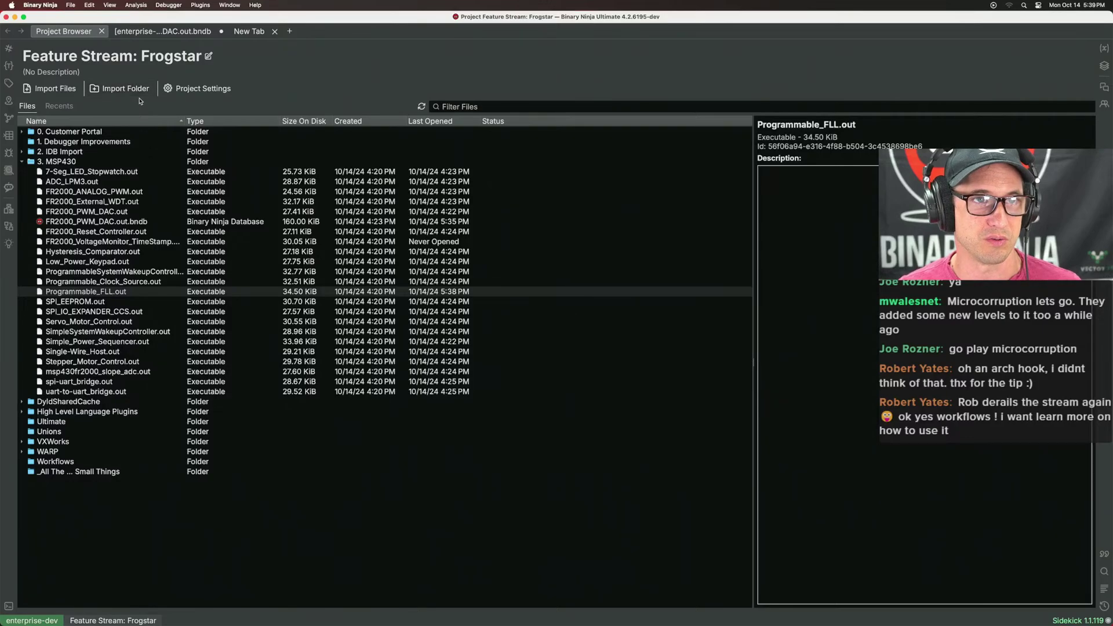
In the DAC database, view and widen _c_int00_noinit_noargs_noexit's properties, then close them unchanged.
left_click(162, 31)
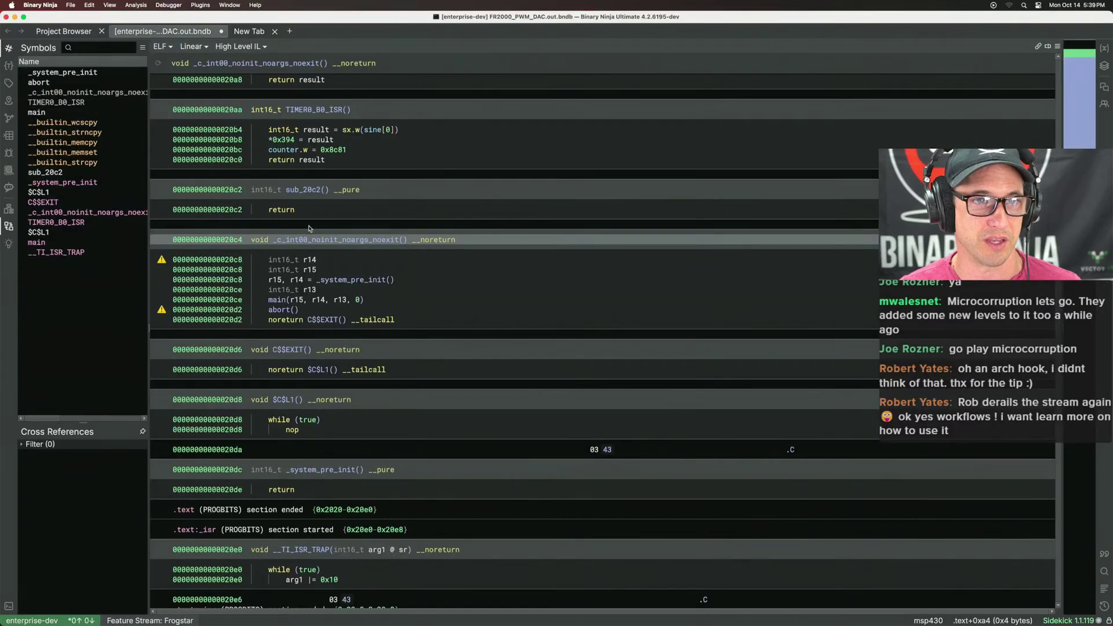
right_click(366, 239)
mouse_move(467, 472)
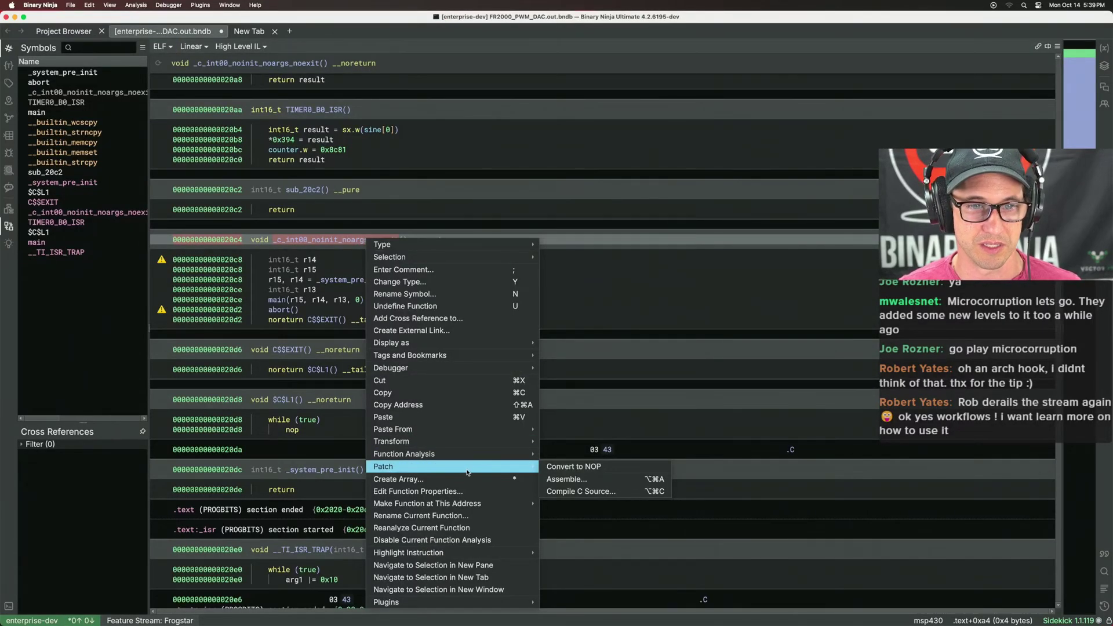
left_click(465, 491)
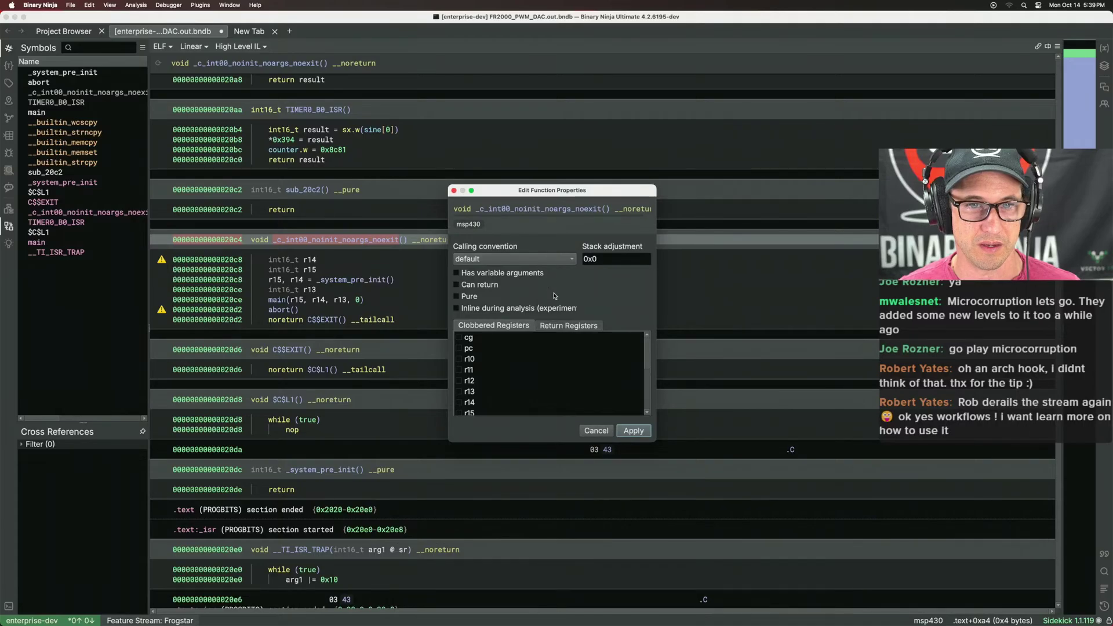
left_click_drag(656, 442, 760, 442)
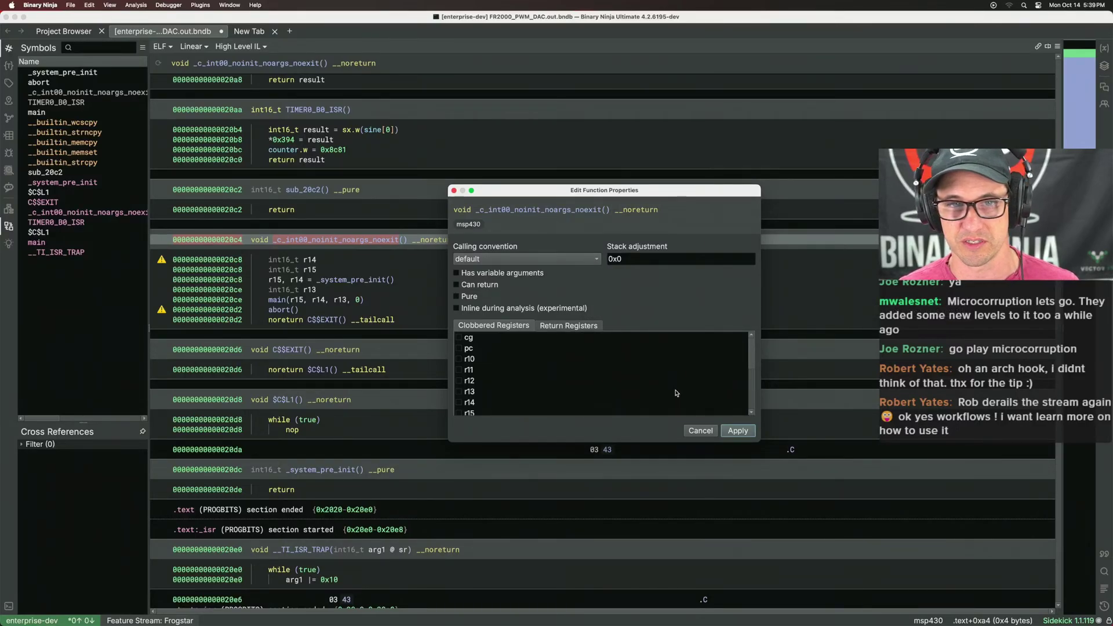
key("Escape")
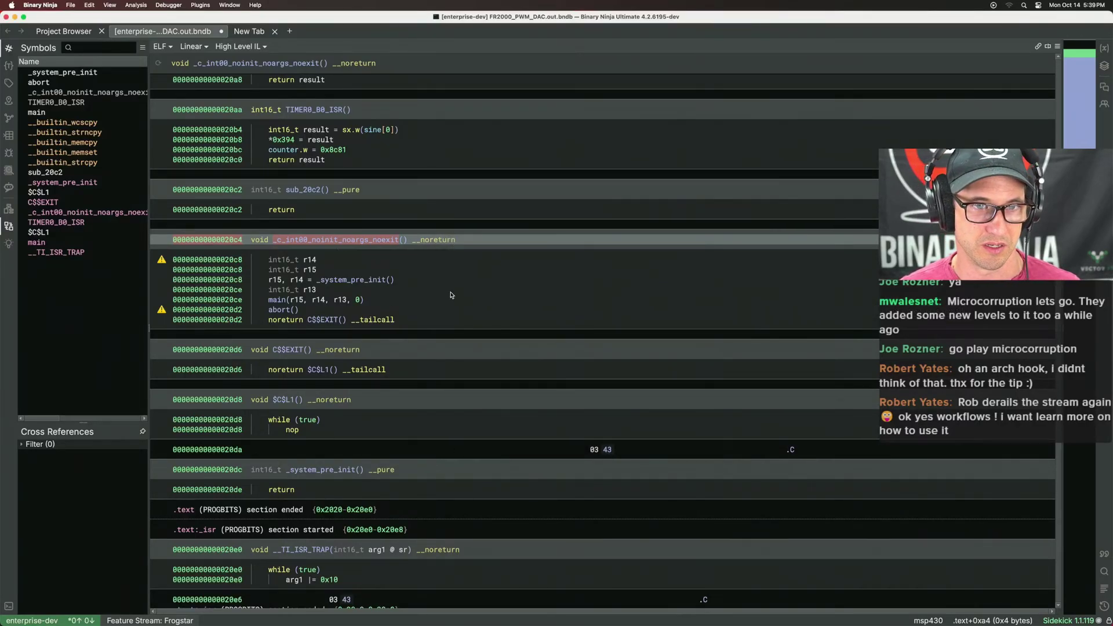
Run current_function.workflow in the Python console, which returns core.function.metaAnalysis.
key("grave")
type("current_function.oww")
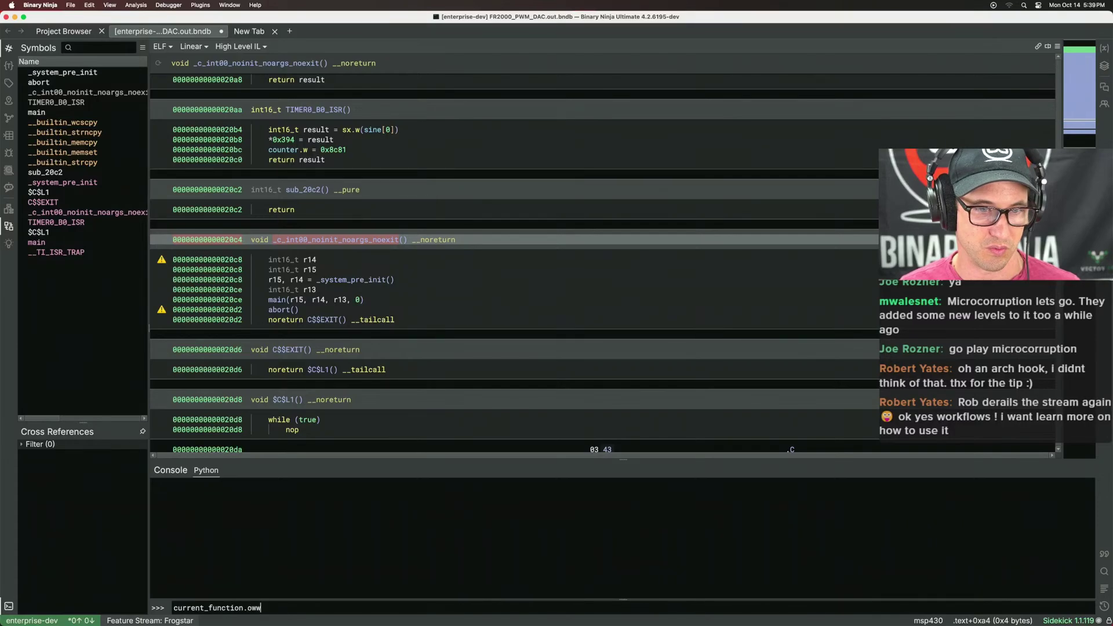
key("BackSpace")
key("BackSpace")
key("BackSpace")
type("workflow")
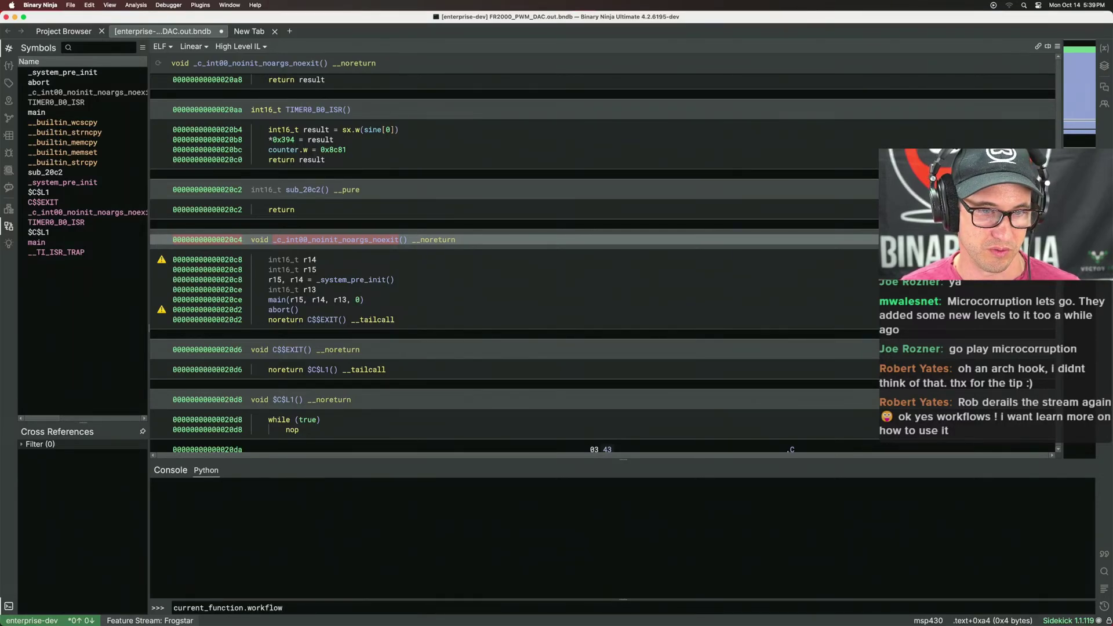
key("Return")
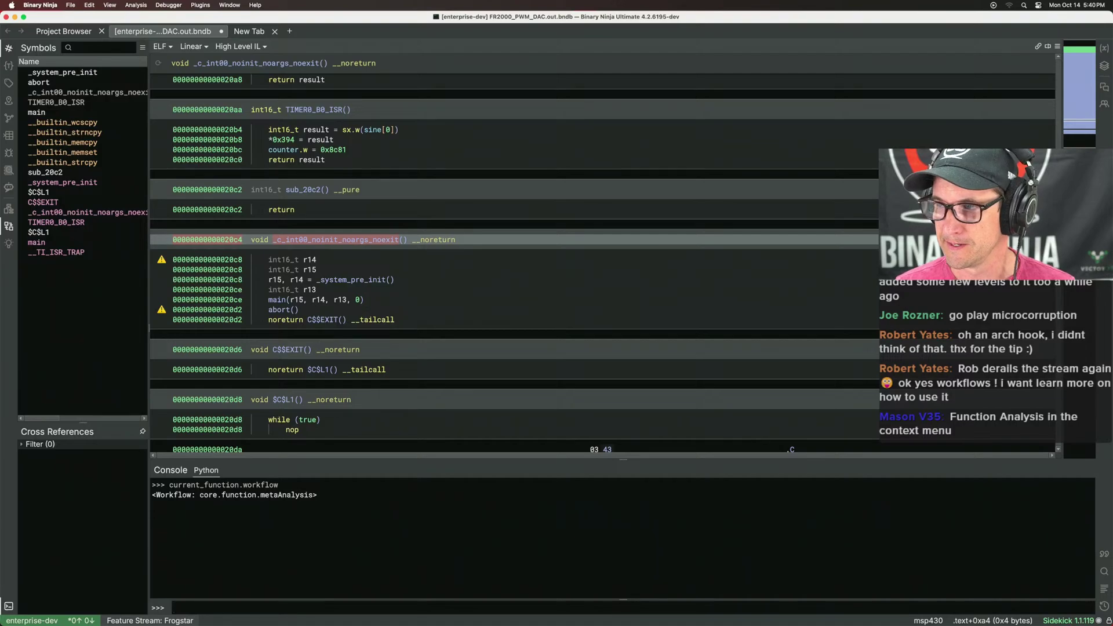
Review the startup function's Function Analysis options and properties, closing without changes.
right_click(384, 242)
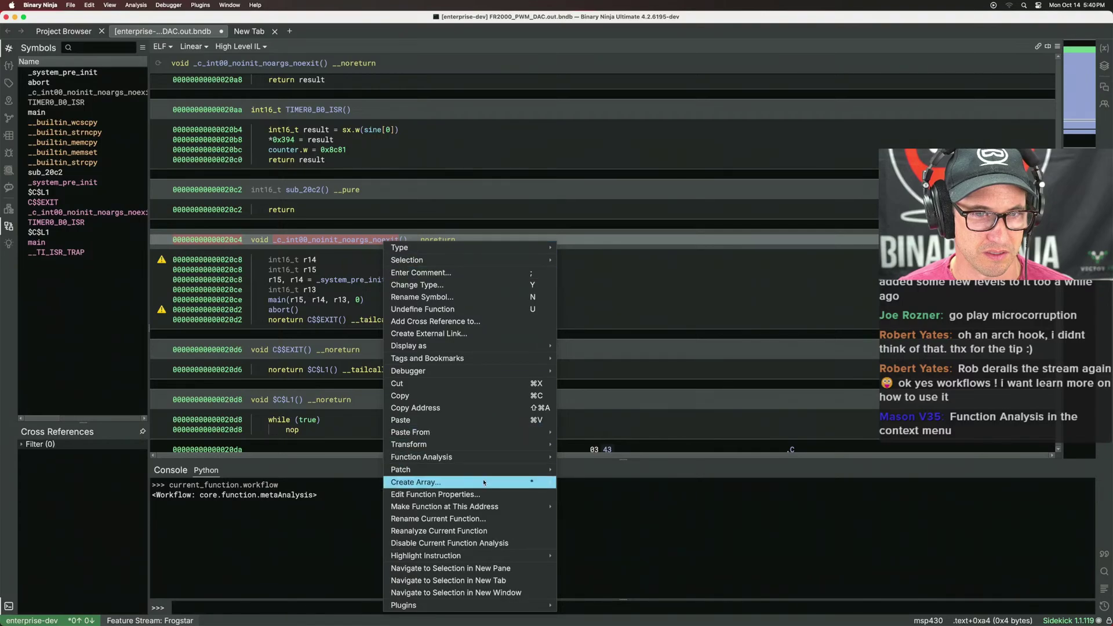
mouse_move(497, 460)
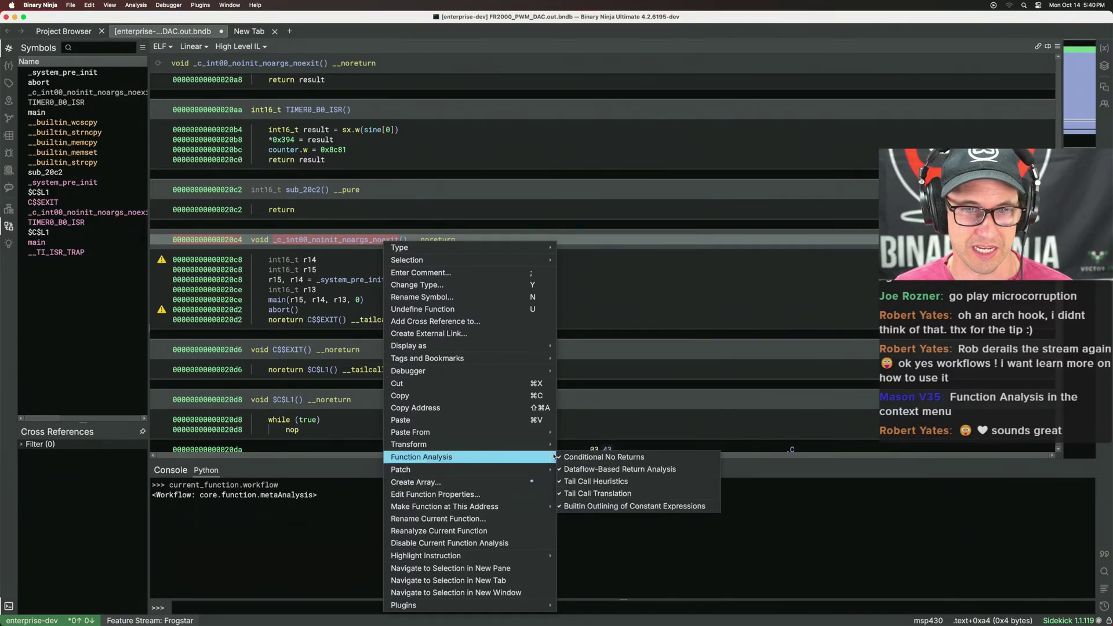
left_click(494, 494)
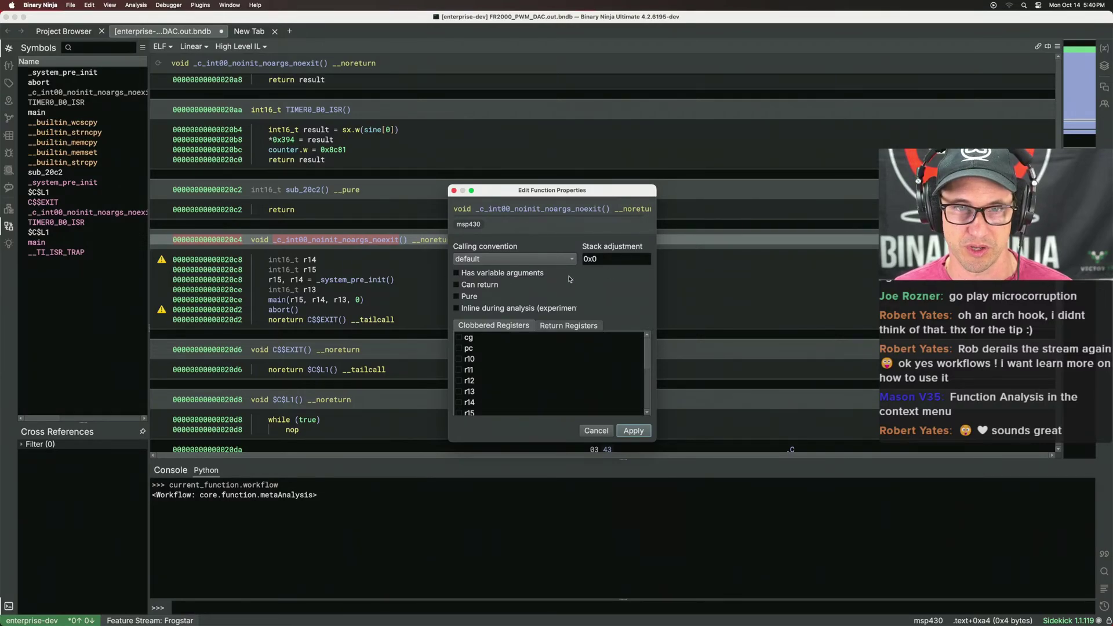
left_click(596, 431)
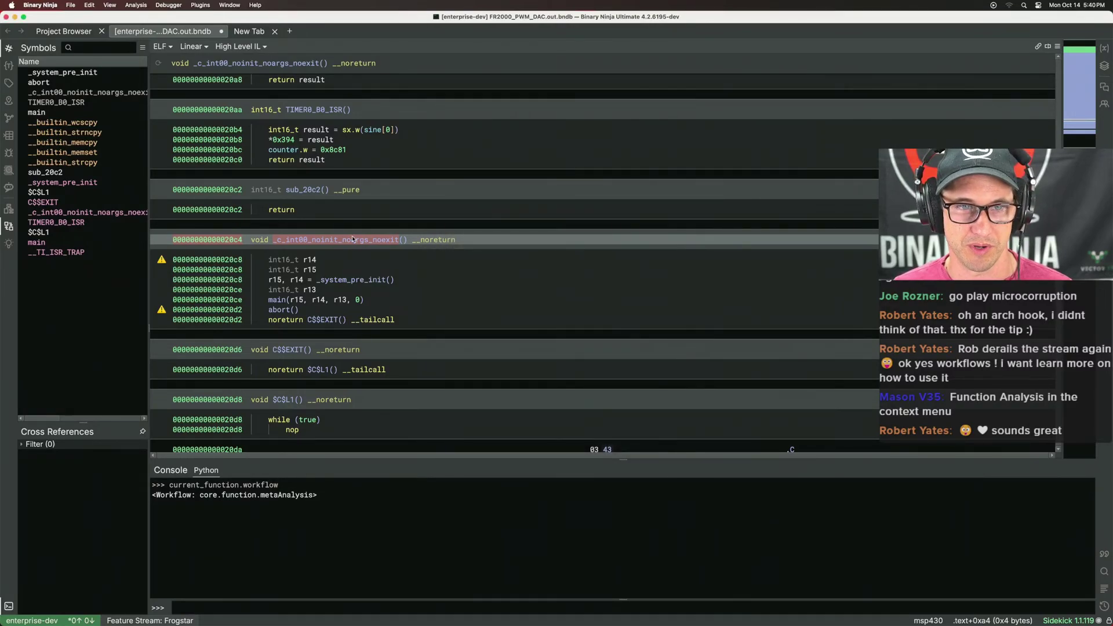
Browse the function's context menu again, then select the r15, r14 = _system_pre_init() line.
right_click(353, 239)
mouse_move(363, 241)
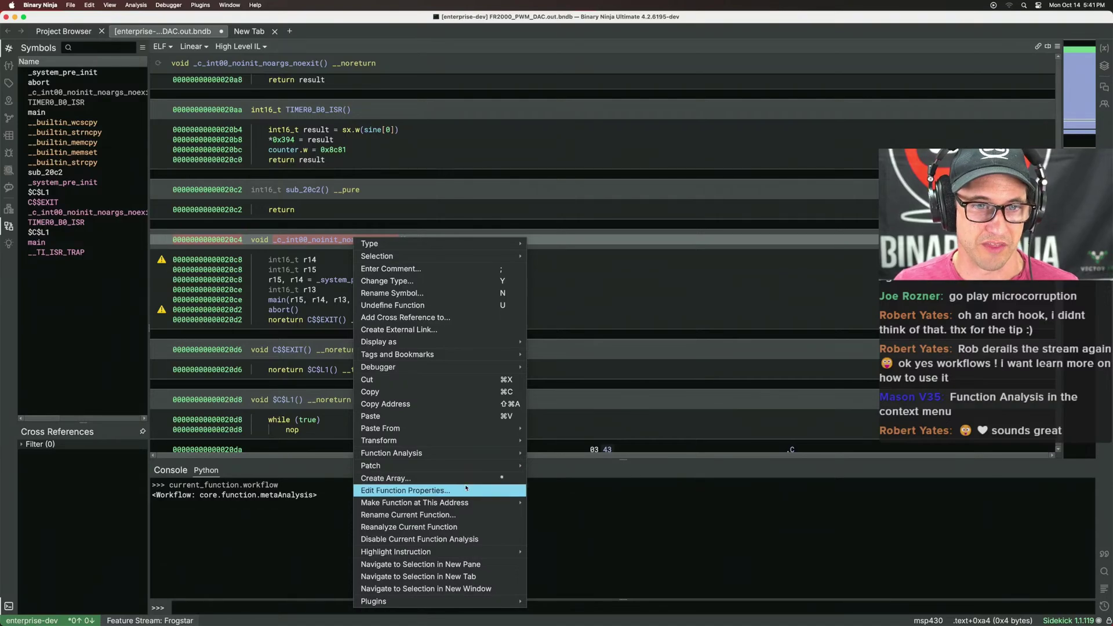
mouse_move(458, 452)
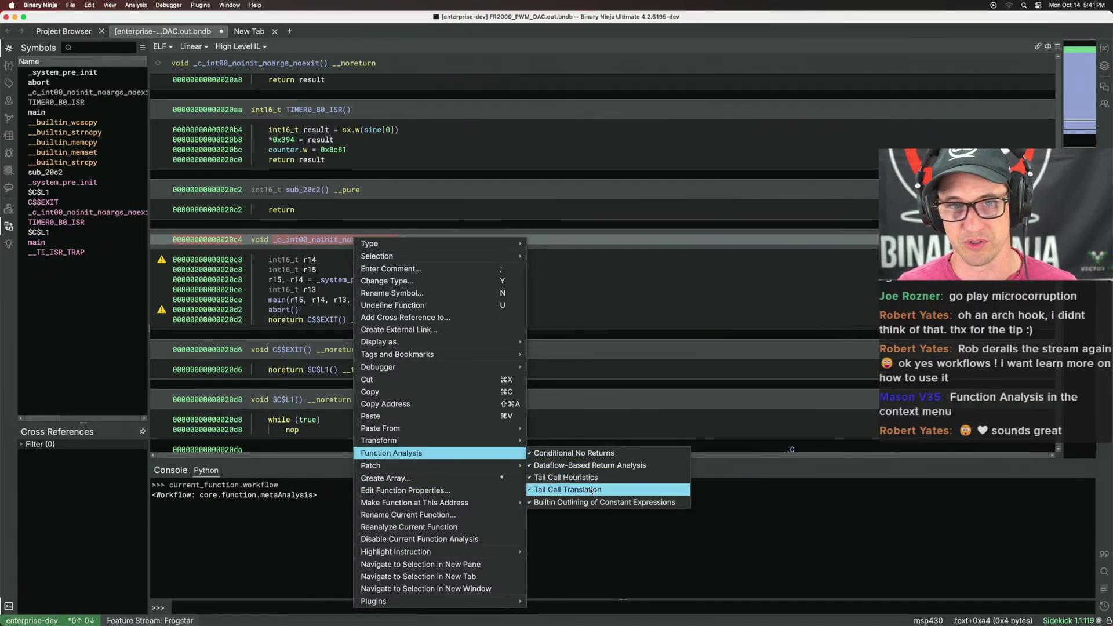
left_click(630, 279)
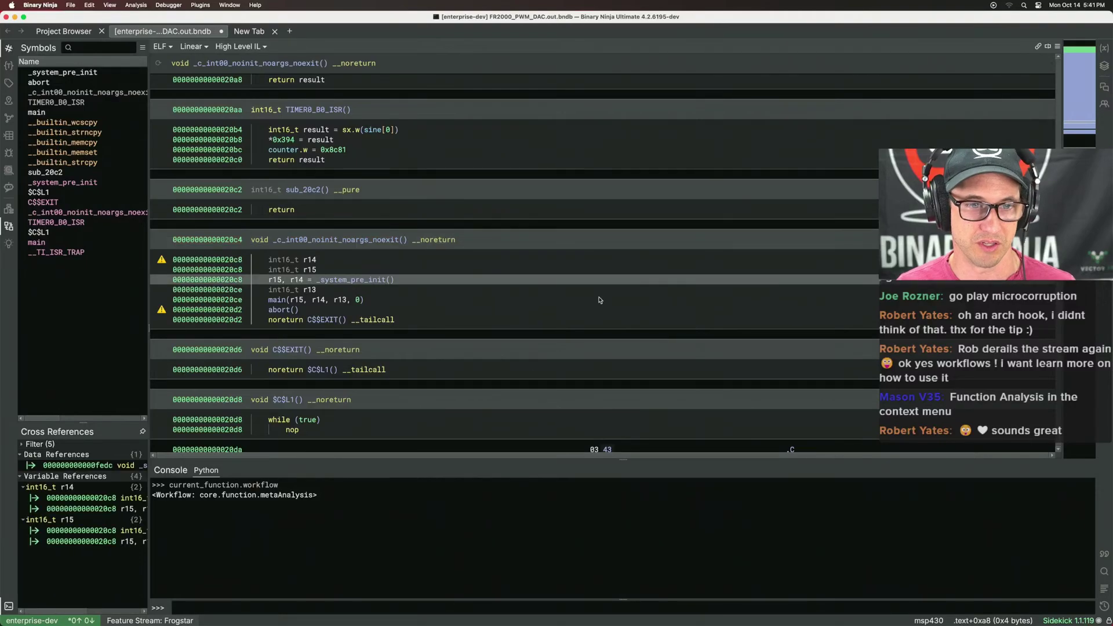
left_click(349, 603)
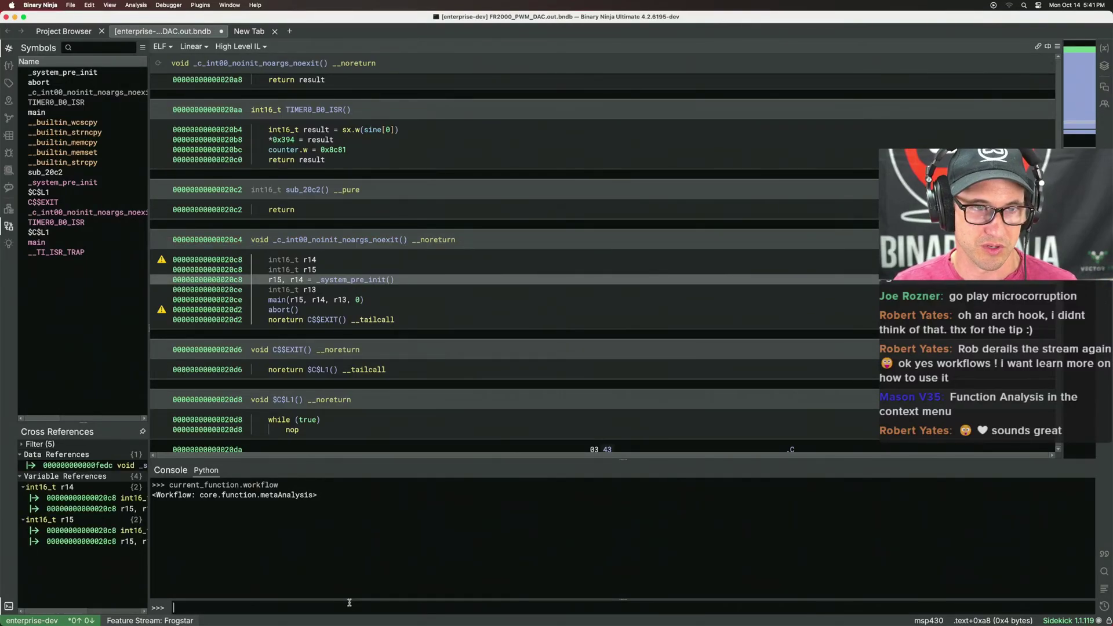
Open the Feature Stream: Frogstar project from the enterprise-dev remote, then switch to Safari.
key("super+Tab")
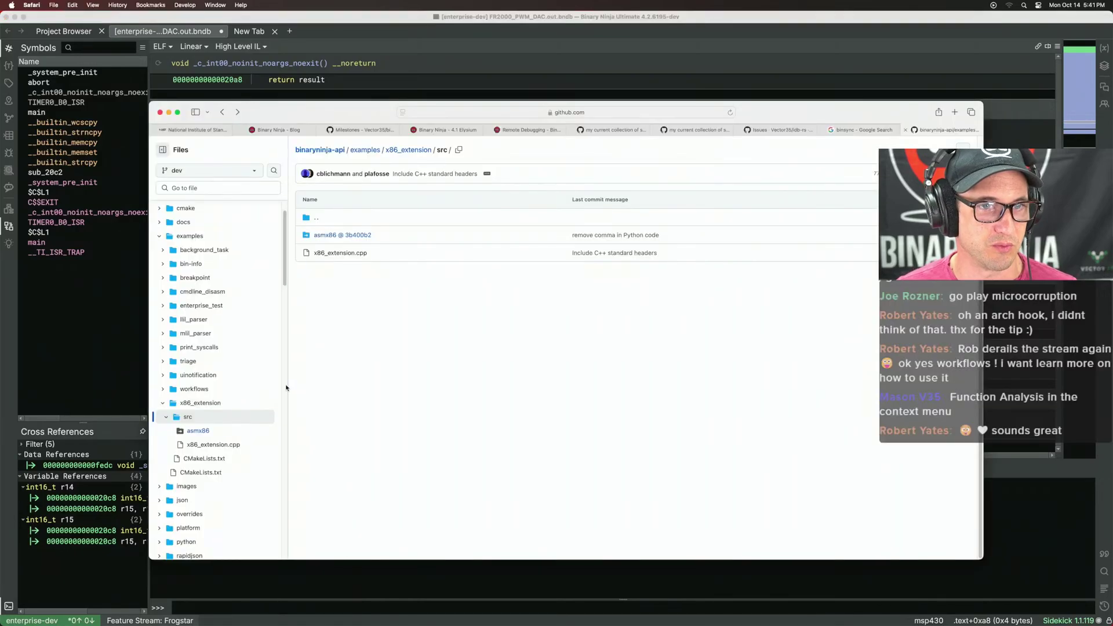
left_click(118, 308)
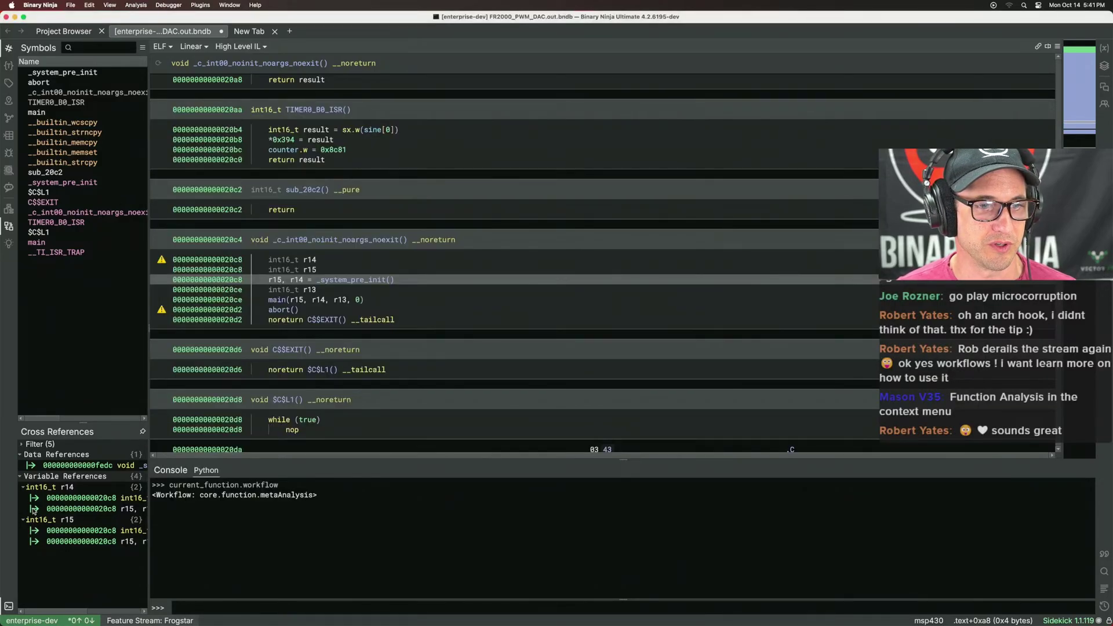
left_click(26, 621)
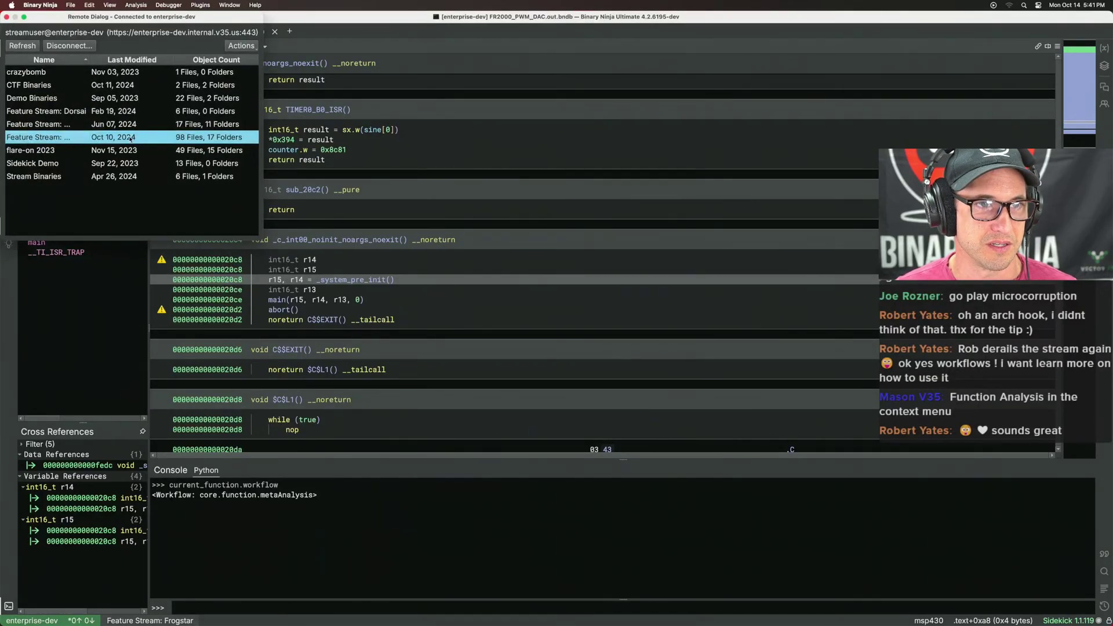
double_click(94, 139)
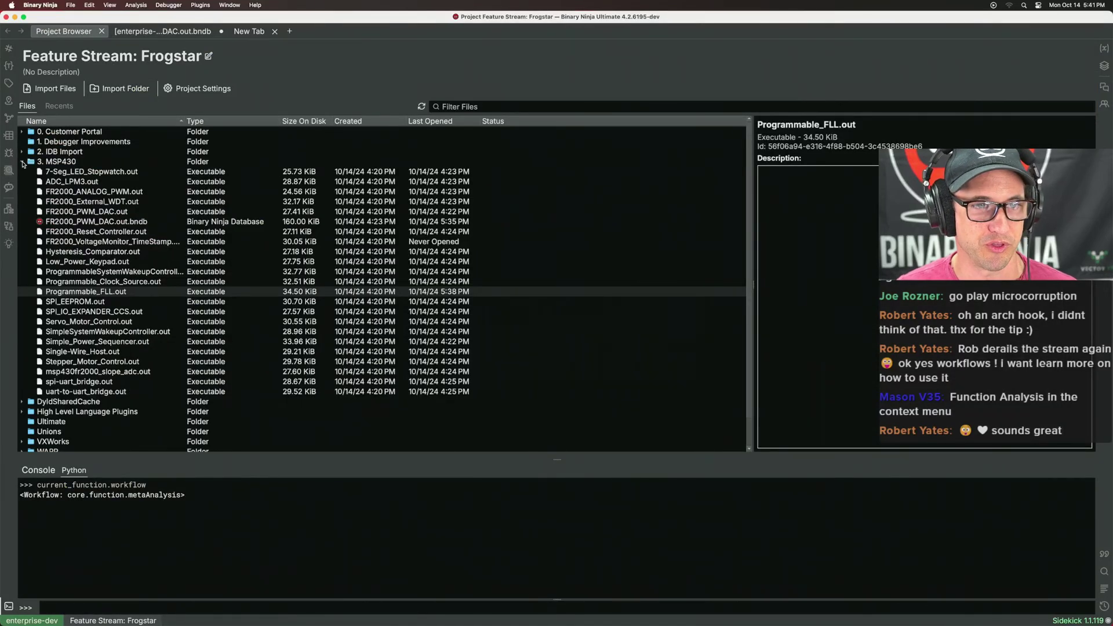
key("super+Tab")
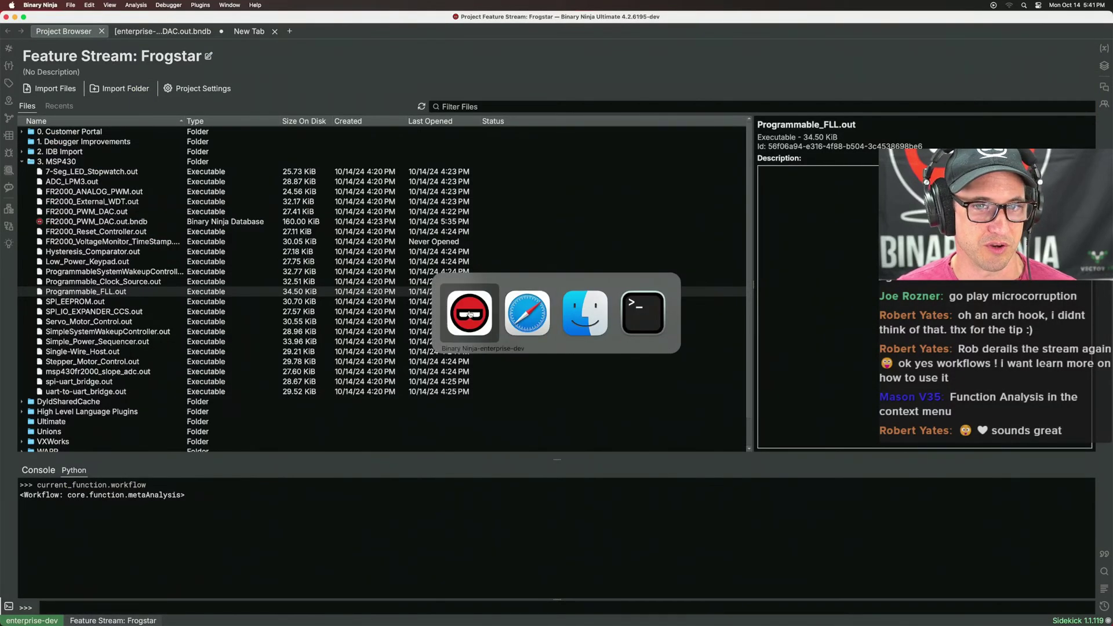
Search Google for 'microcorruption binaries download' and skim the first GitHub solutions result.
type("mic")
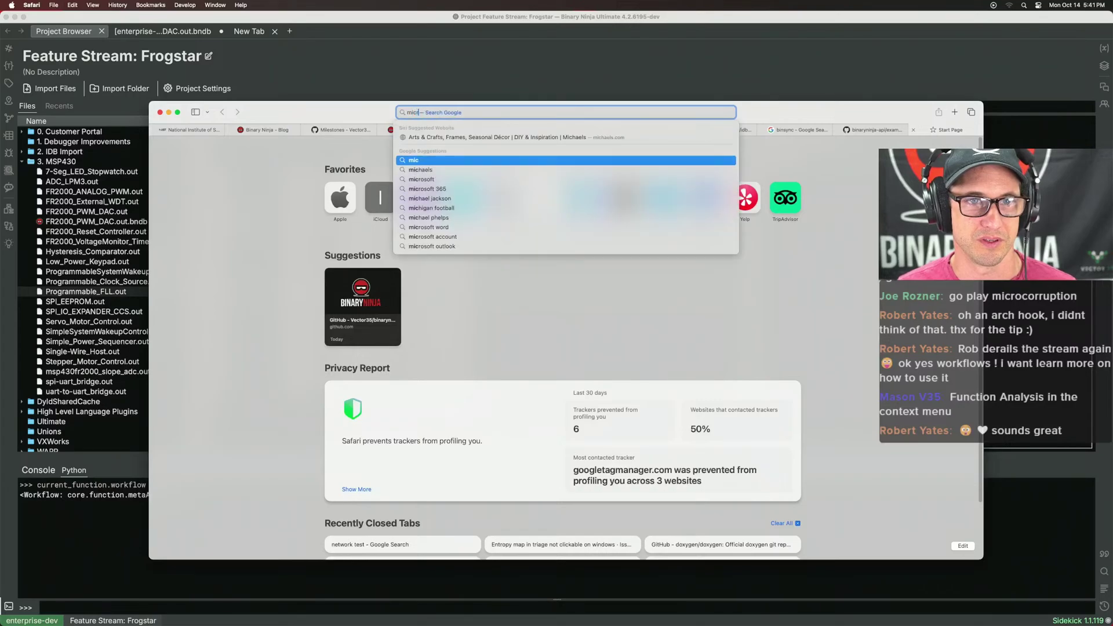
type("rocorruption binaries download")
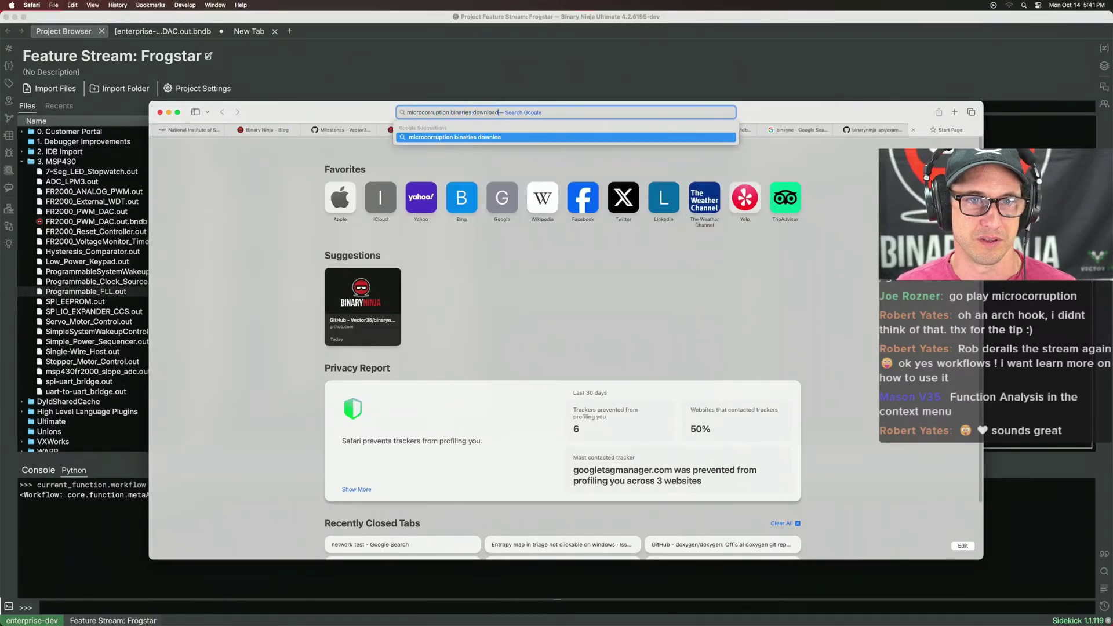
key("Return")
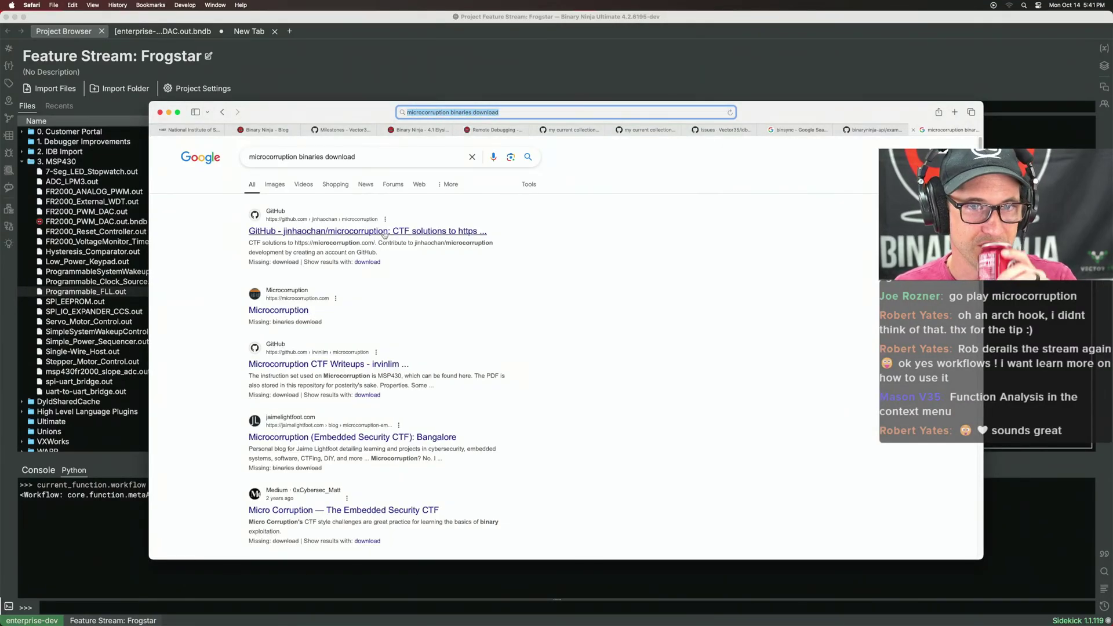
left_click(384, 231)
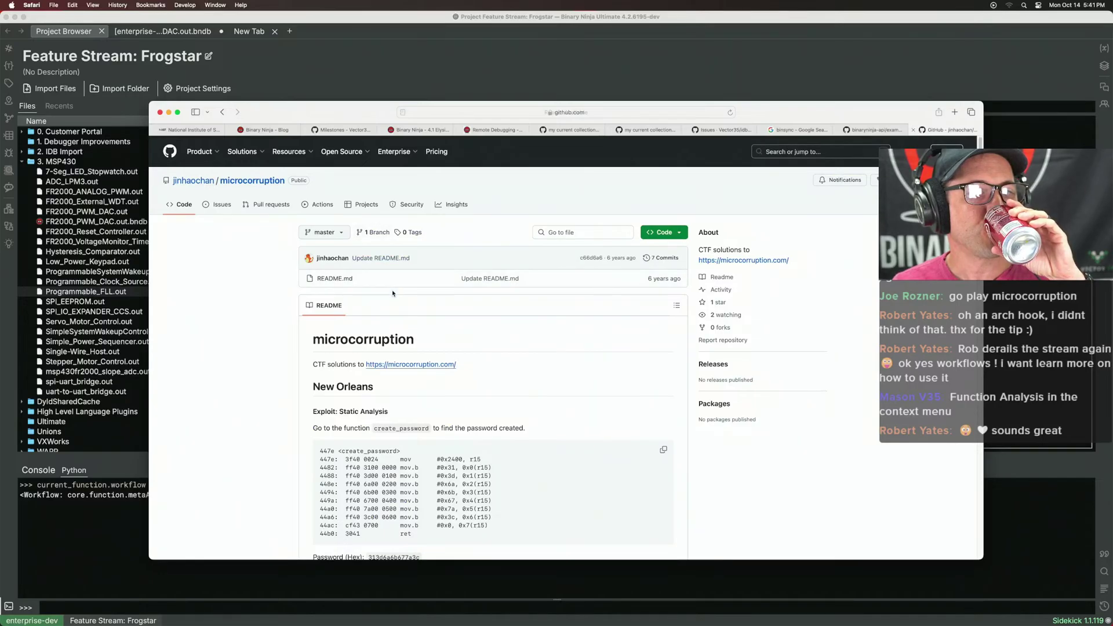
scroll(382, 303, "down", 1)
scroll(382, 303, "down", 3)
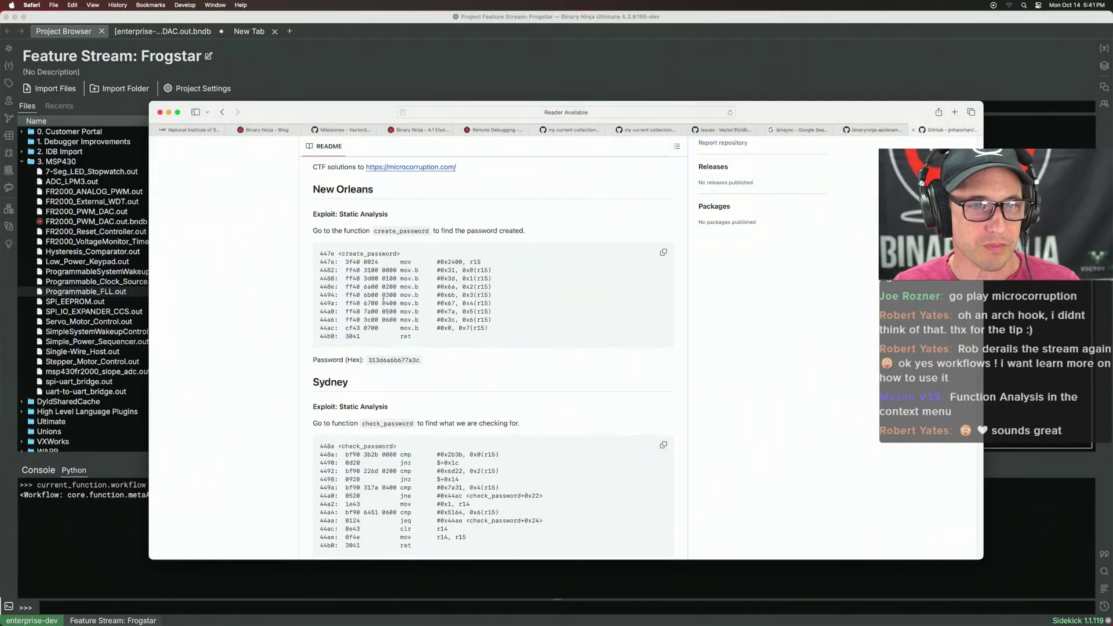
scroll(386, 315, "down", 5)
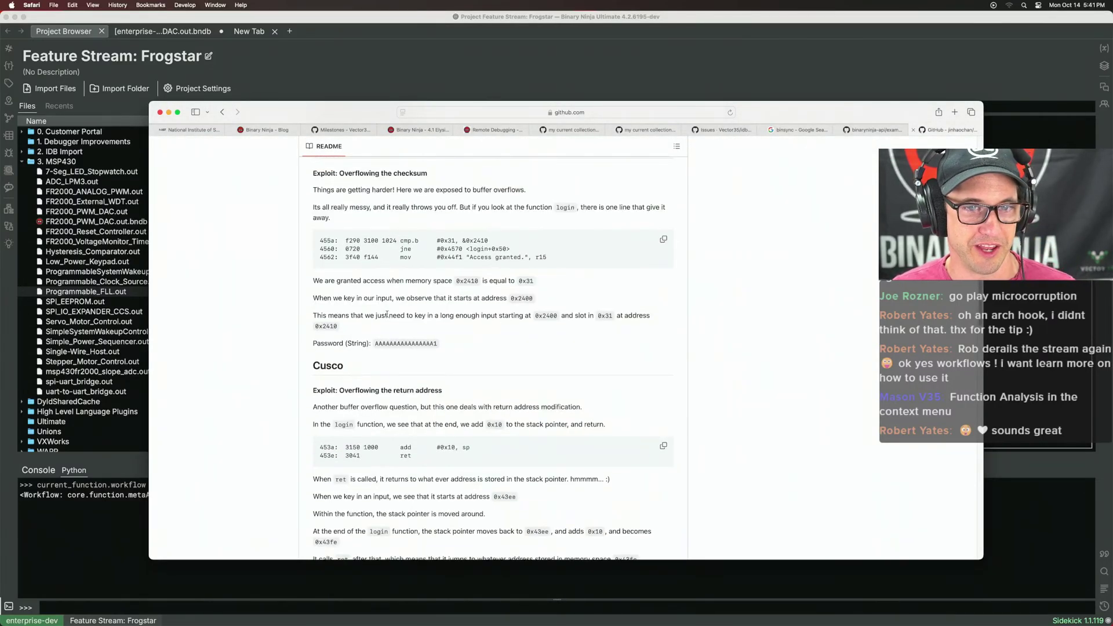
scroll(348, 290, "up", 10)
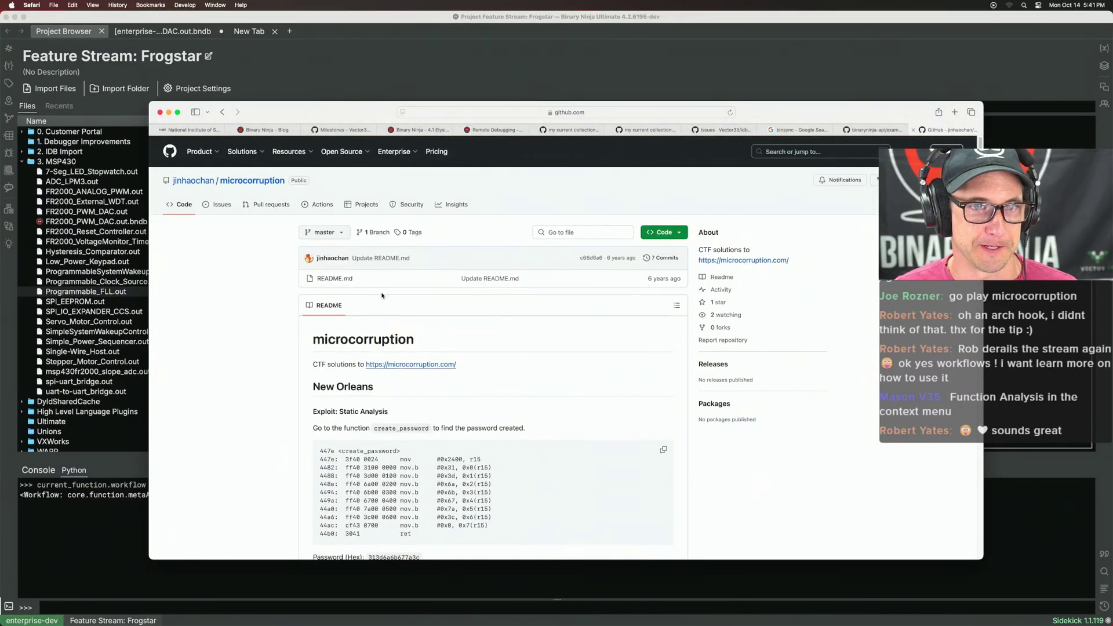
left_click(222, 112)
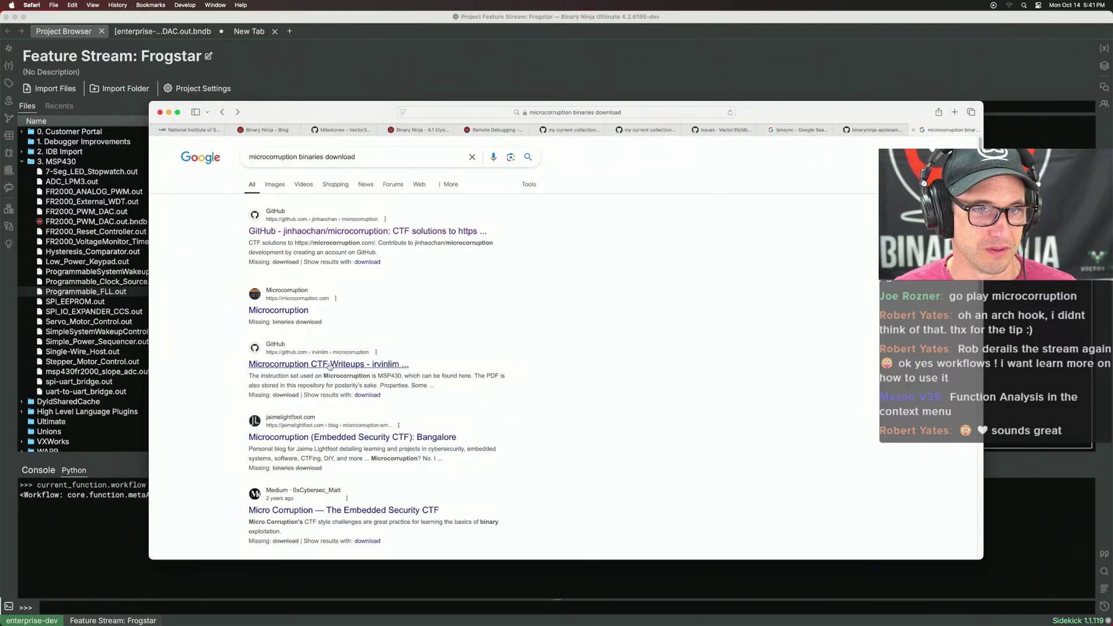
Browse the Microcorruption CTF Writeups level folders 02-new-orleans, 03-sydney, 04-hanoi and 05-cusco.
left_click(329, 364)
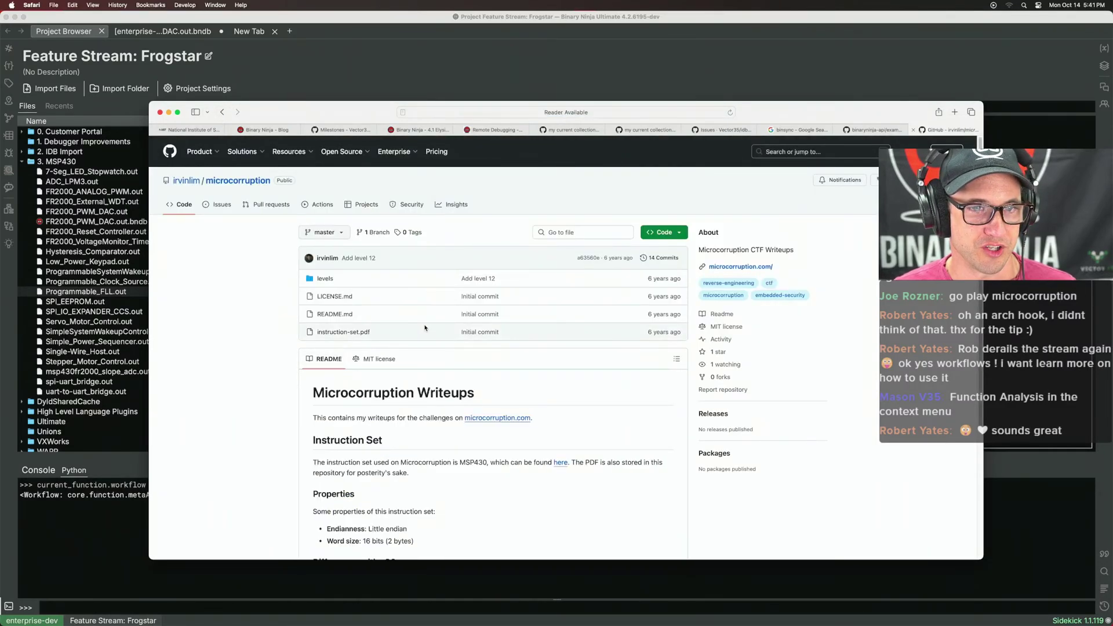
left_click(323, 279)
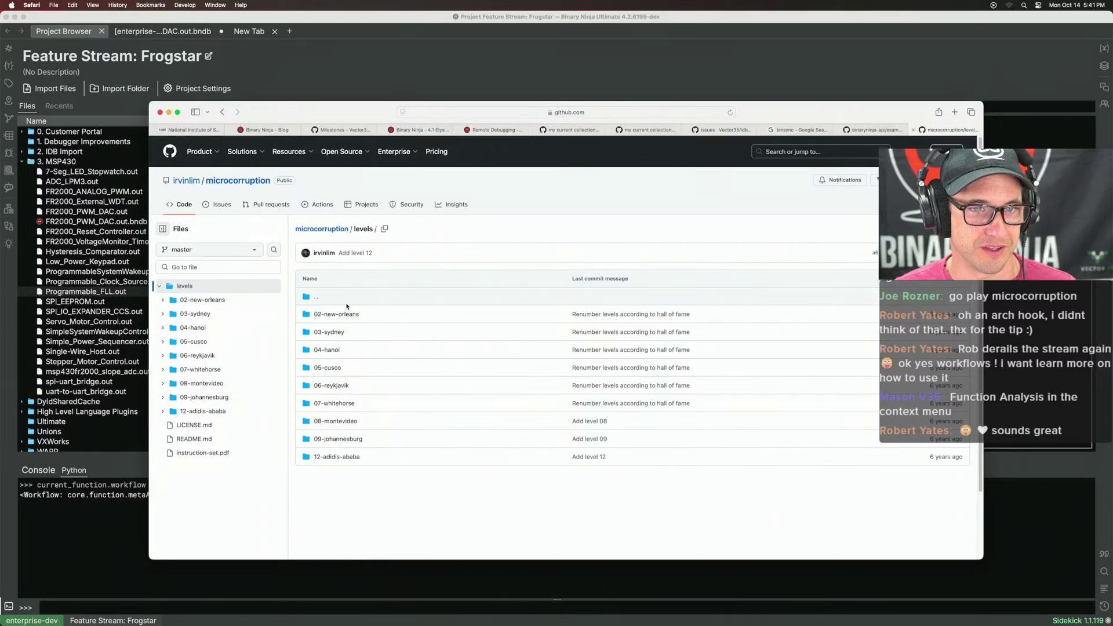
left_click(345, 318)
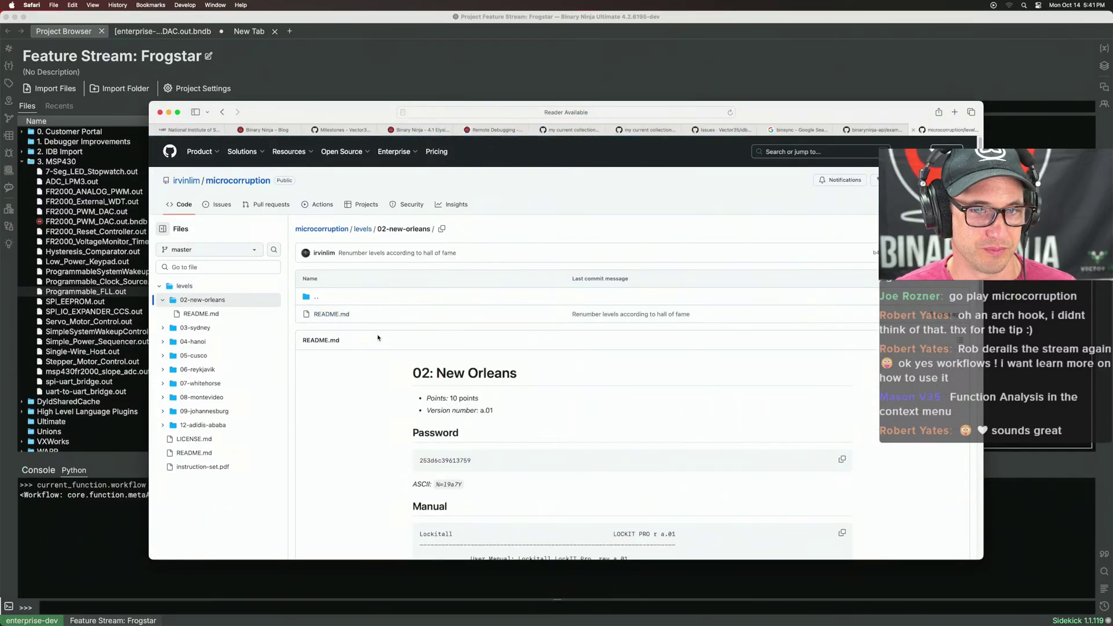
left_click(316, 297)
left_click(335, 333)
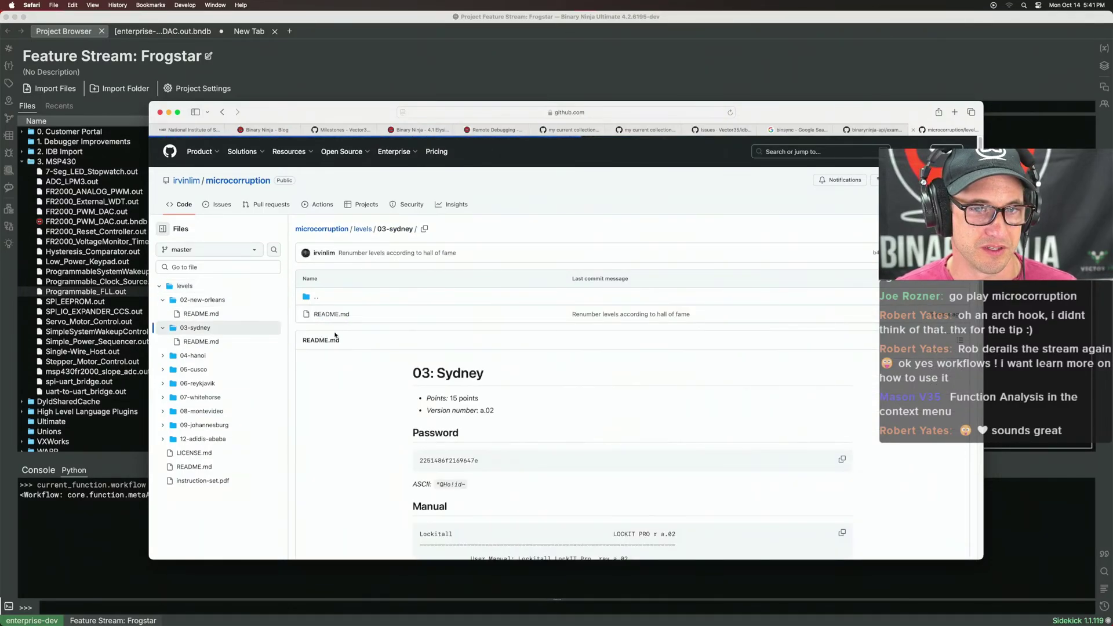
left_click(316, 297)
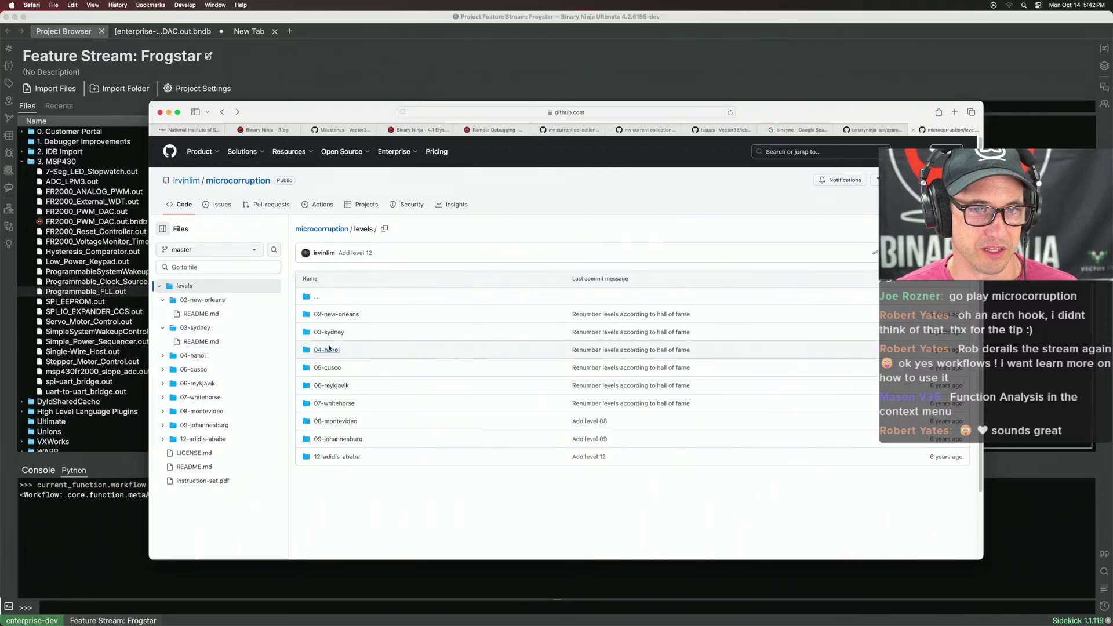
left_click(323, 351)
left_click(316, 297)
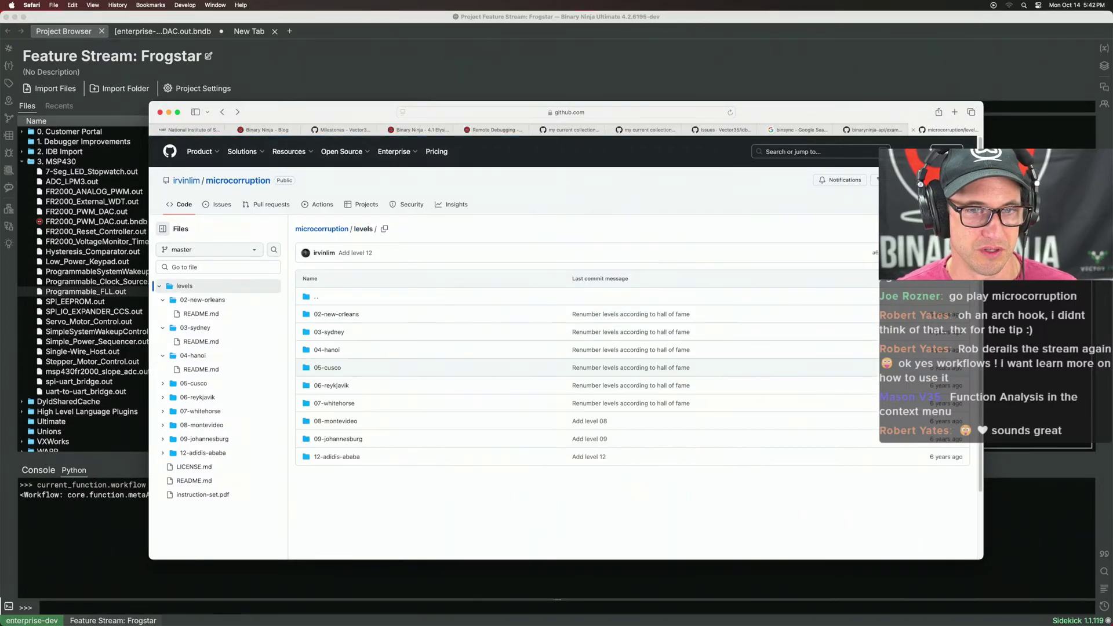
left_click(326, 370)
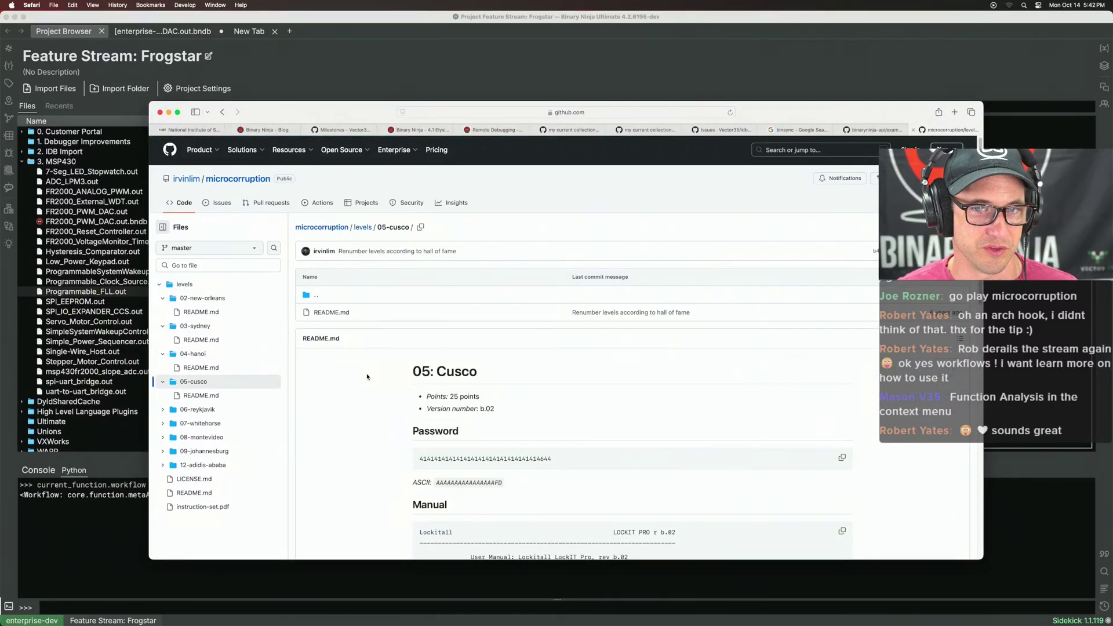
scroll(348, 376, "down", 10)
scroll(366, 377, "up", 10)
Look through the 06-reykjavik, 08-montevideo and 12-adidis-ababa level folders.
key("super+bracketleft")
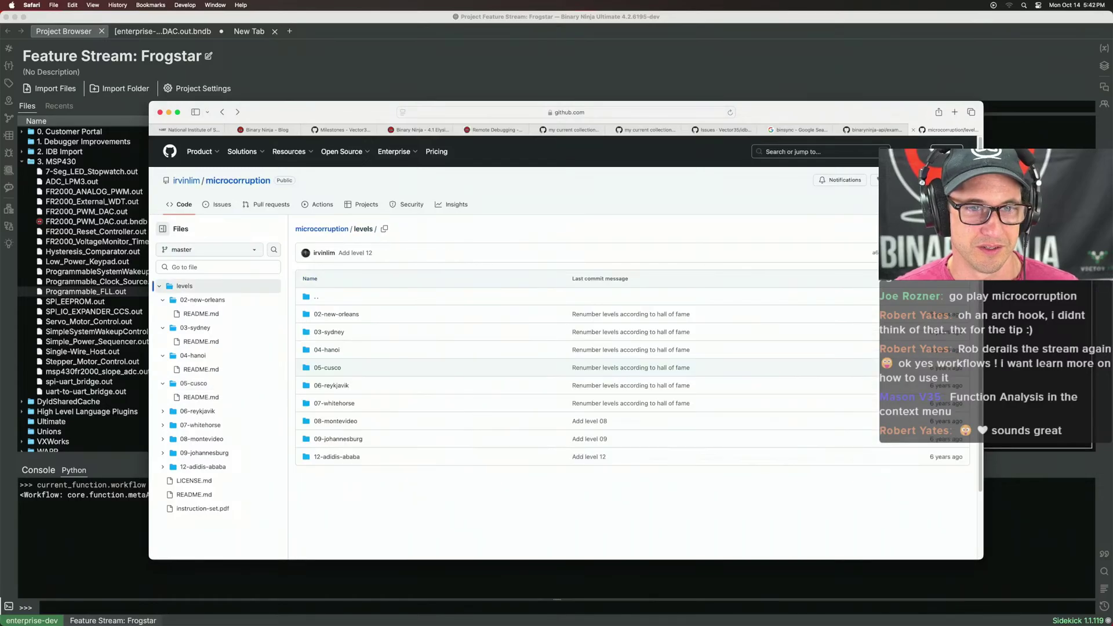
left_click(338, 387)
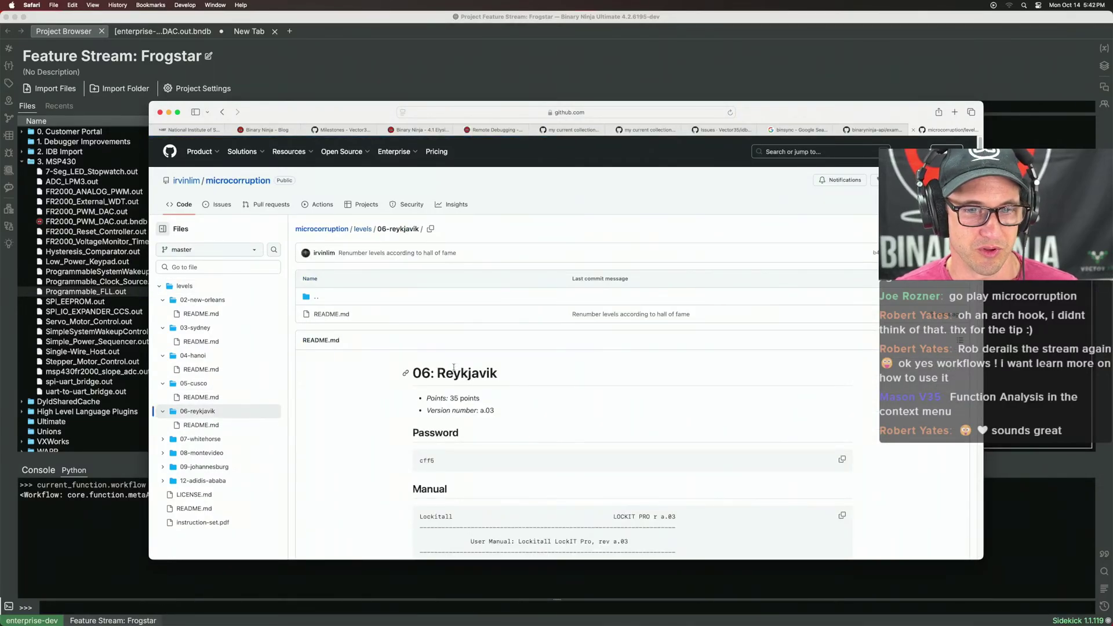
scroll(454, 367, "down", 15)
key("super+bracketleft")
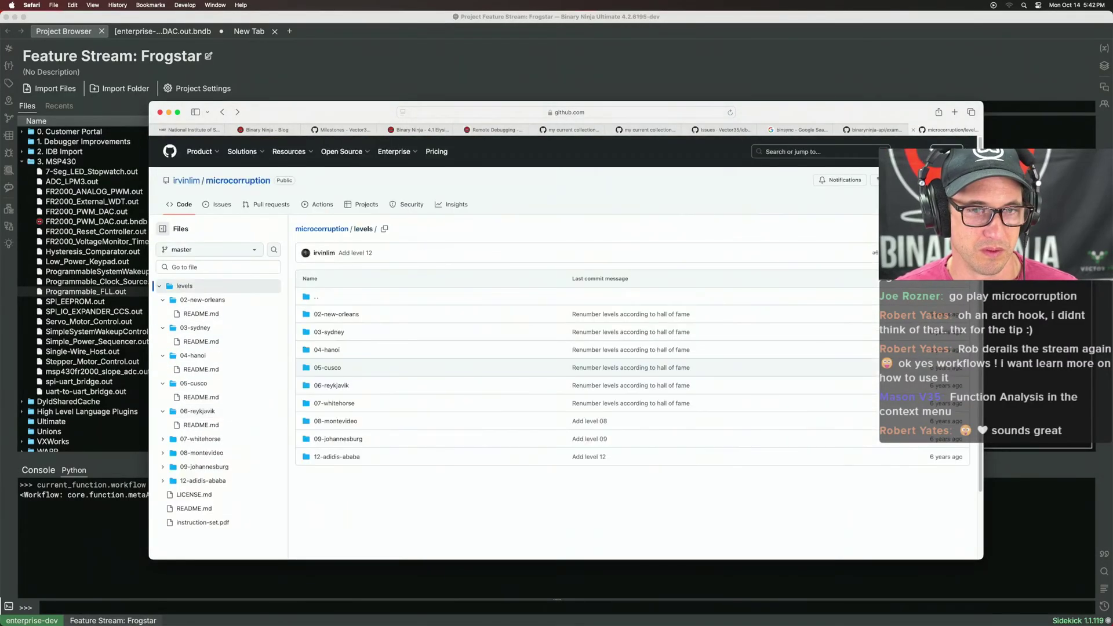
left_click(348, 423)
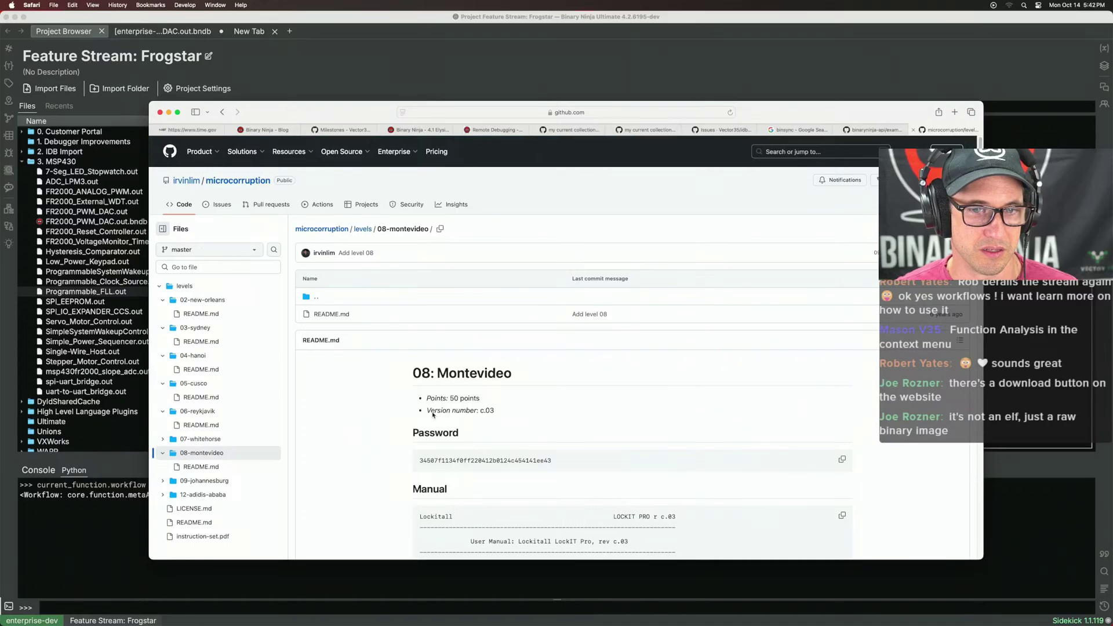
scroll(432, 412, "down", 10)
key("super+bracketleft")
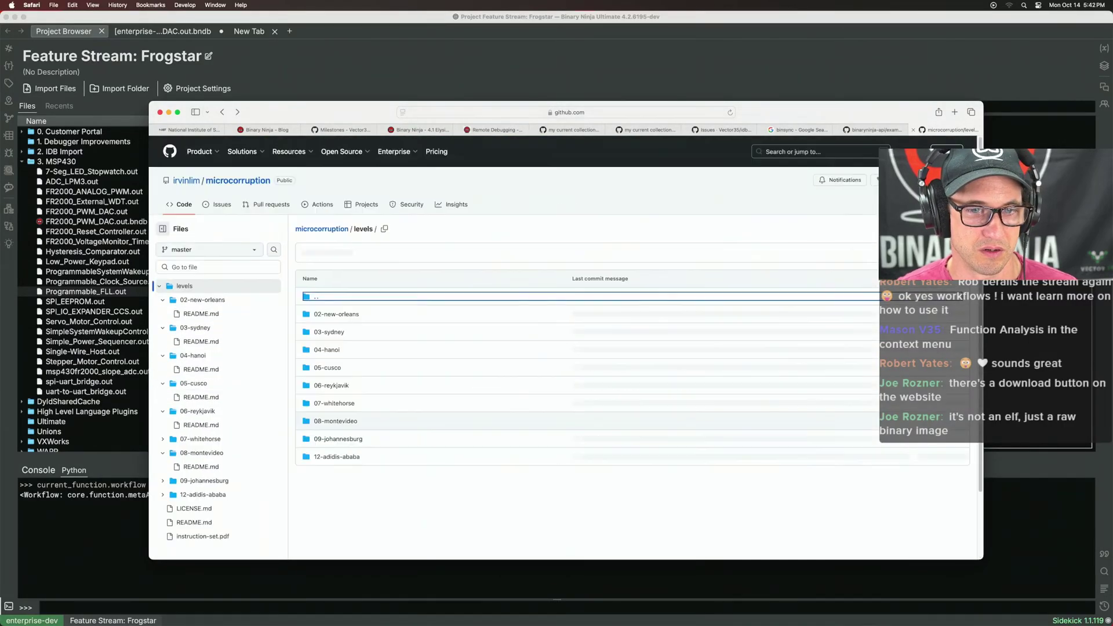
left_click(358, 459)
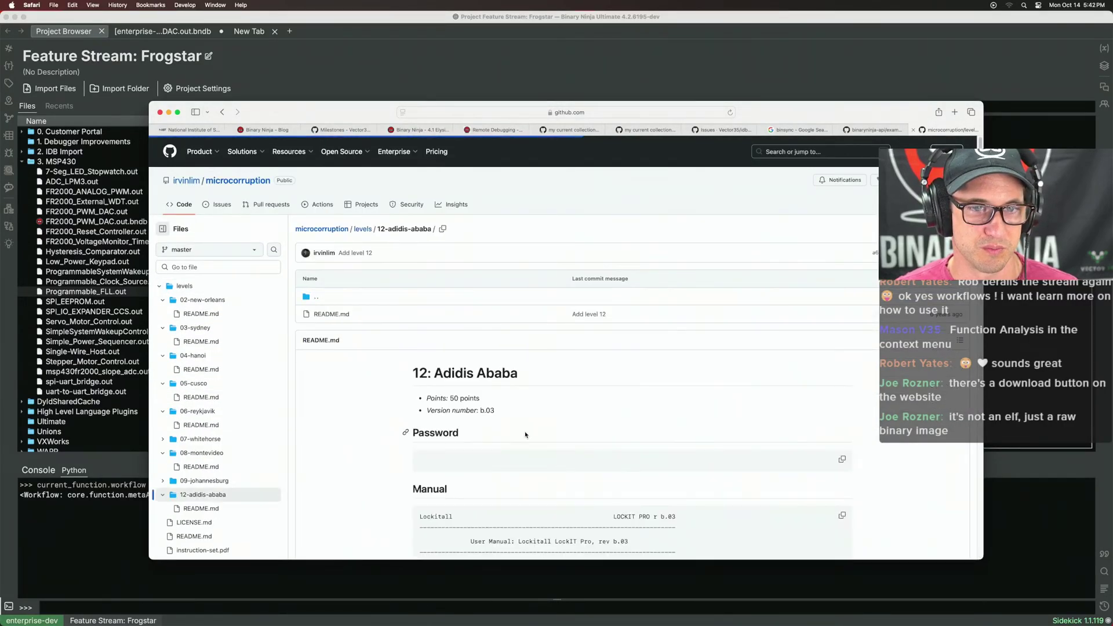
scroll(358, 459, "down", 10)
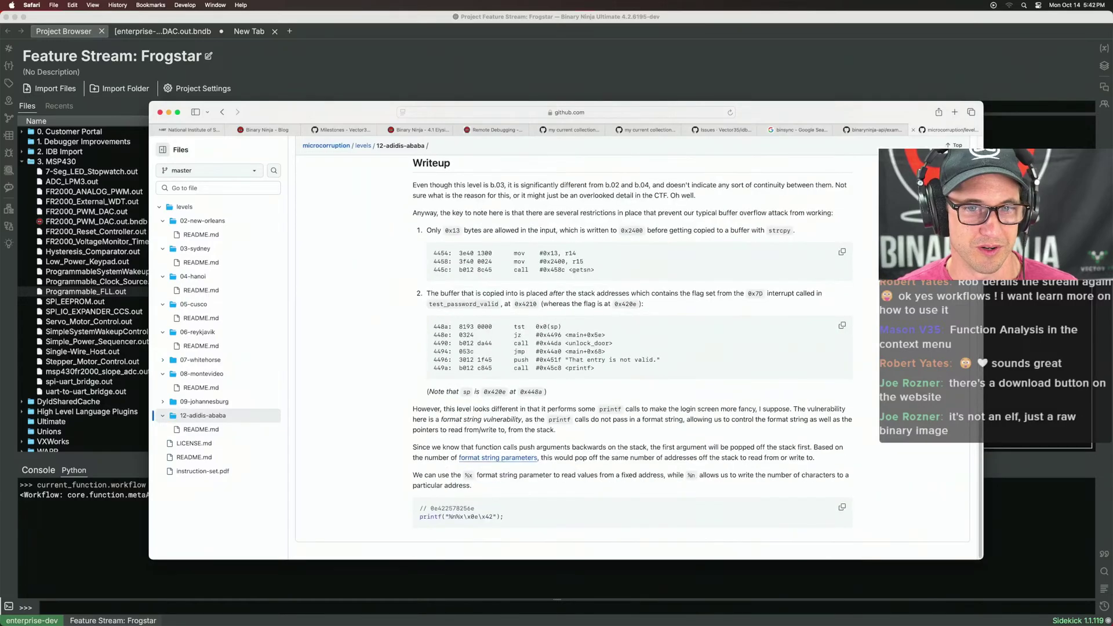
key("super+bracketleft")
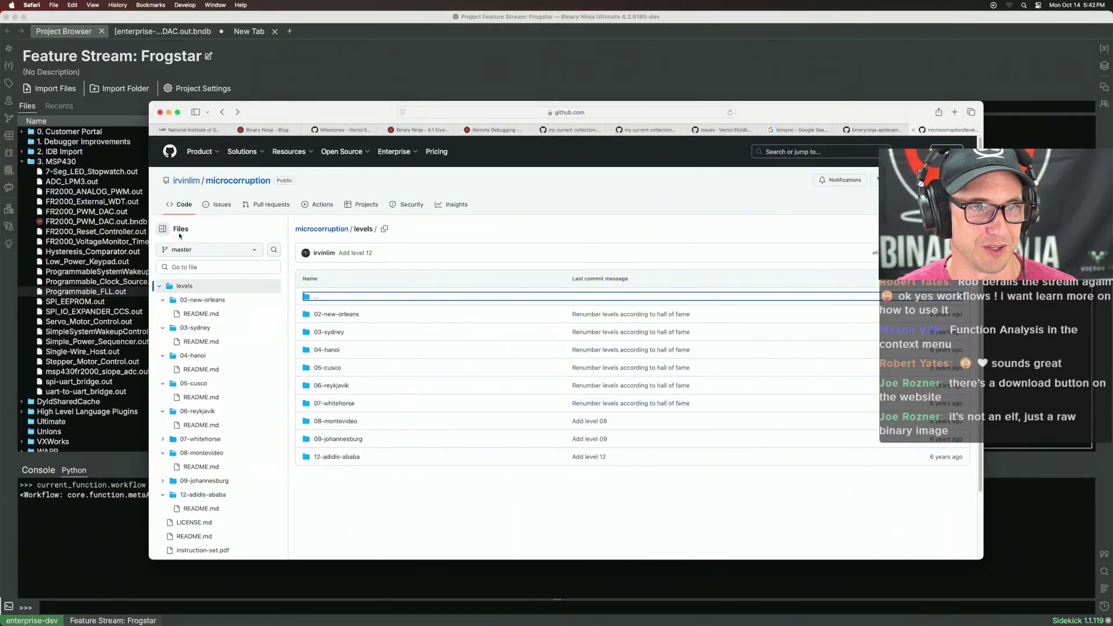
Skim the writeups repository's main page, then go back to the Google results.
left_click(223, 115)
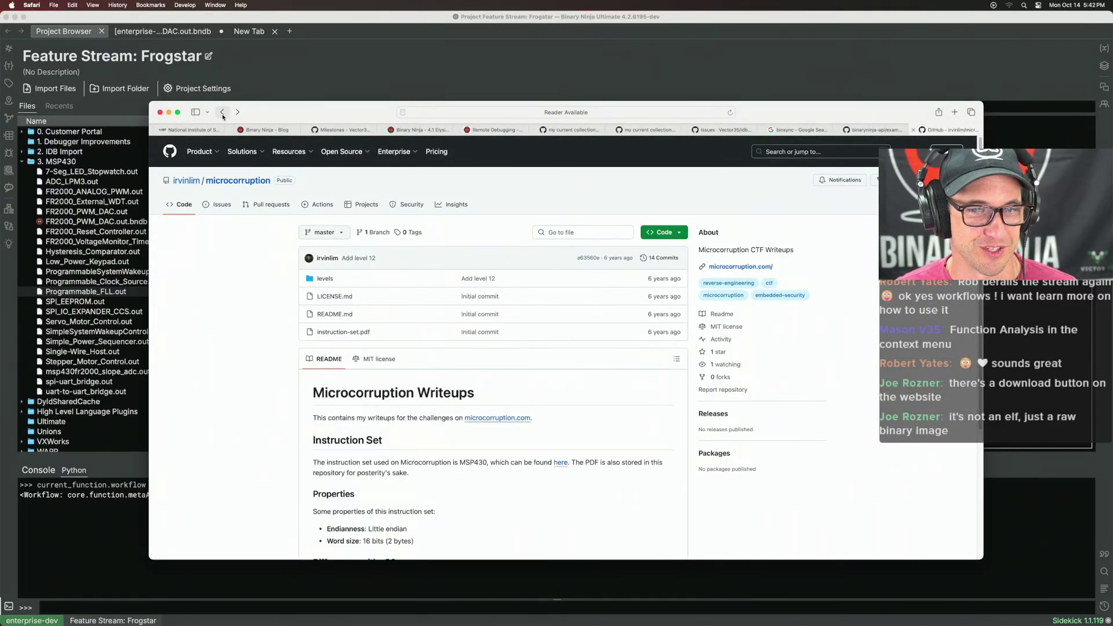
scroll(324, 324, "down", 3)
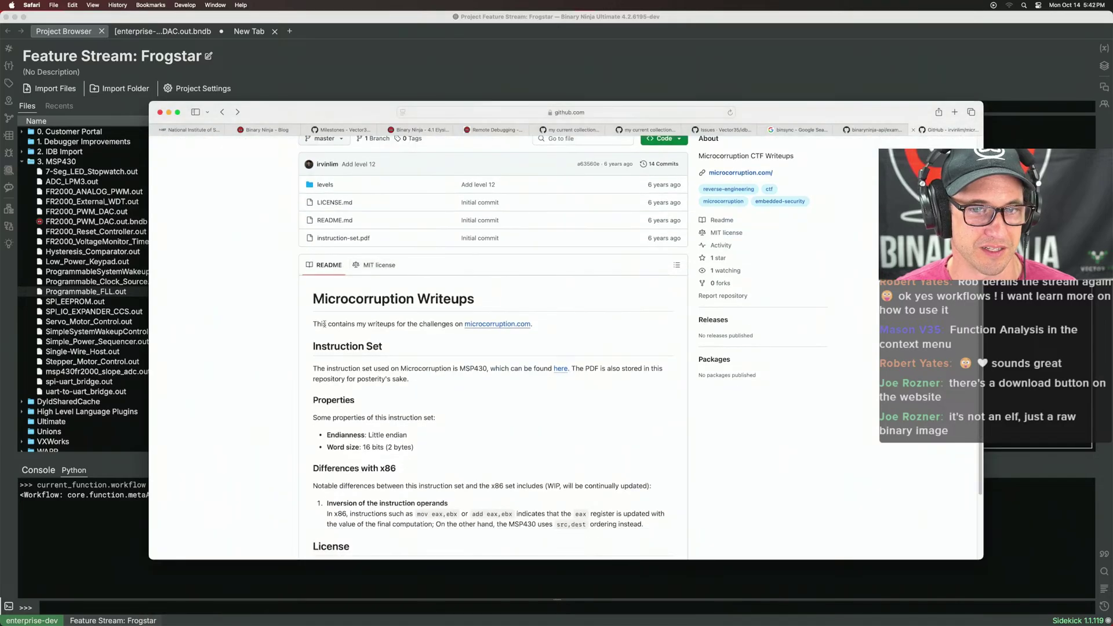
scroll(324, 324, "down", 3)
key("super+bracketleft")
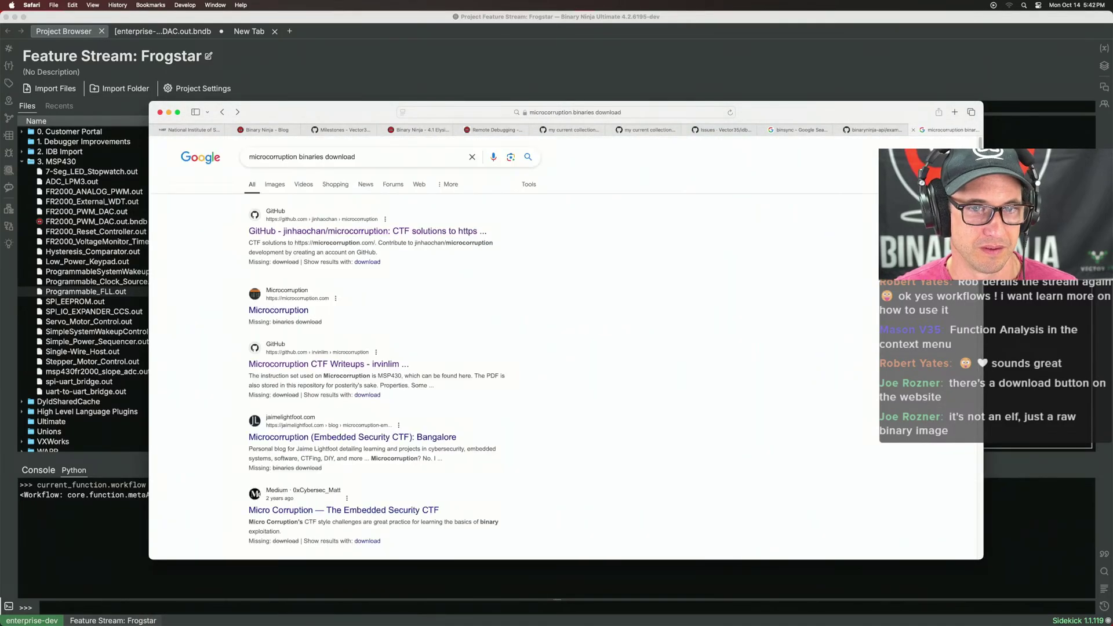
Read through the Bangalore Microcorruption blog article, then return to the search results.
left_click(374, 439)
scroll(390, 348, "down", 8)
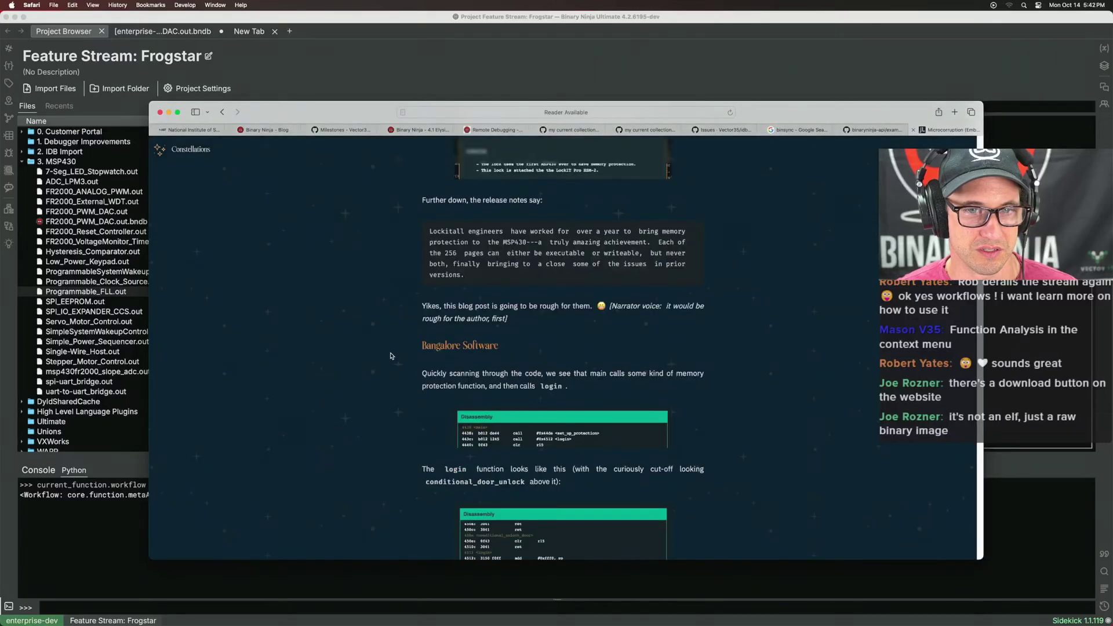
scroll(390, 356, "down", 10)
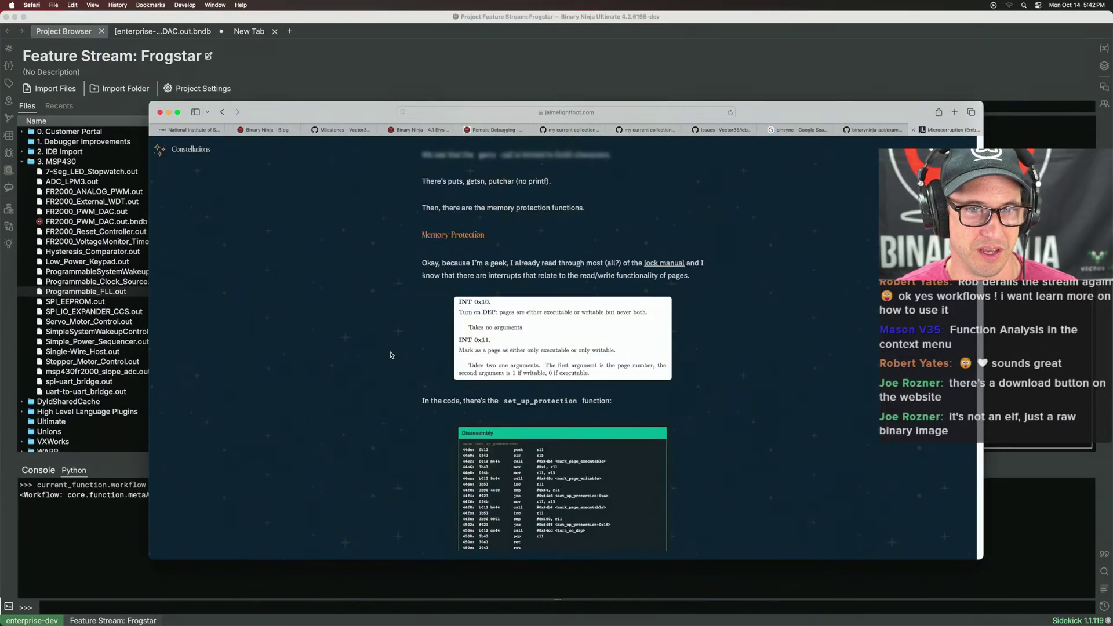
scroll(391, 356, "down", 3)
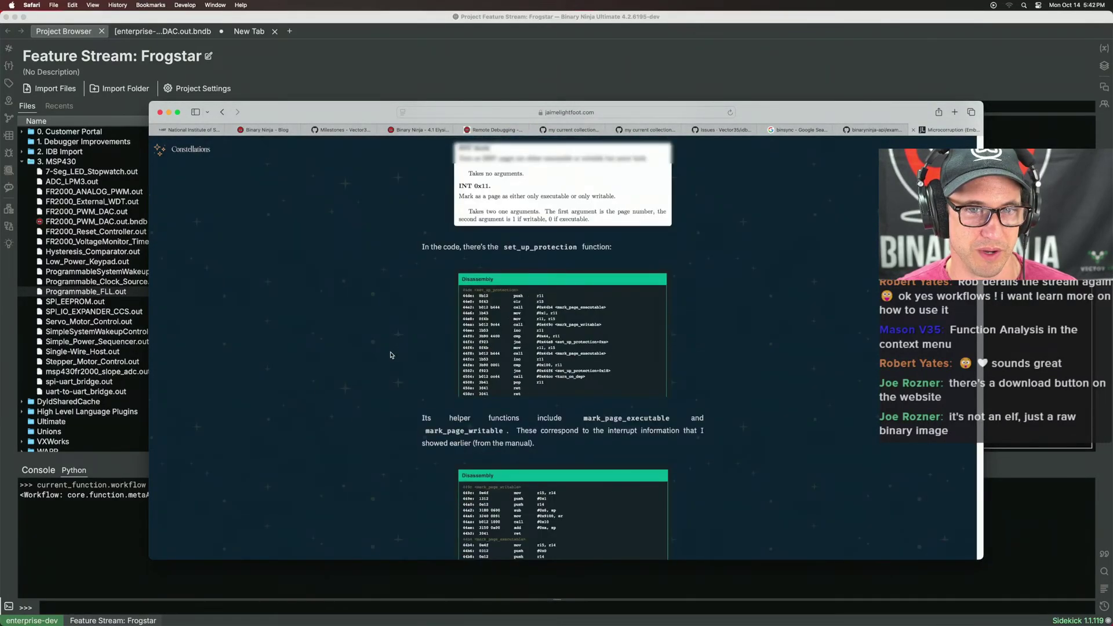
scroll(521, 297, "down", 15)
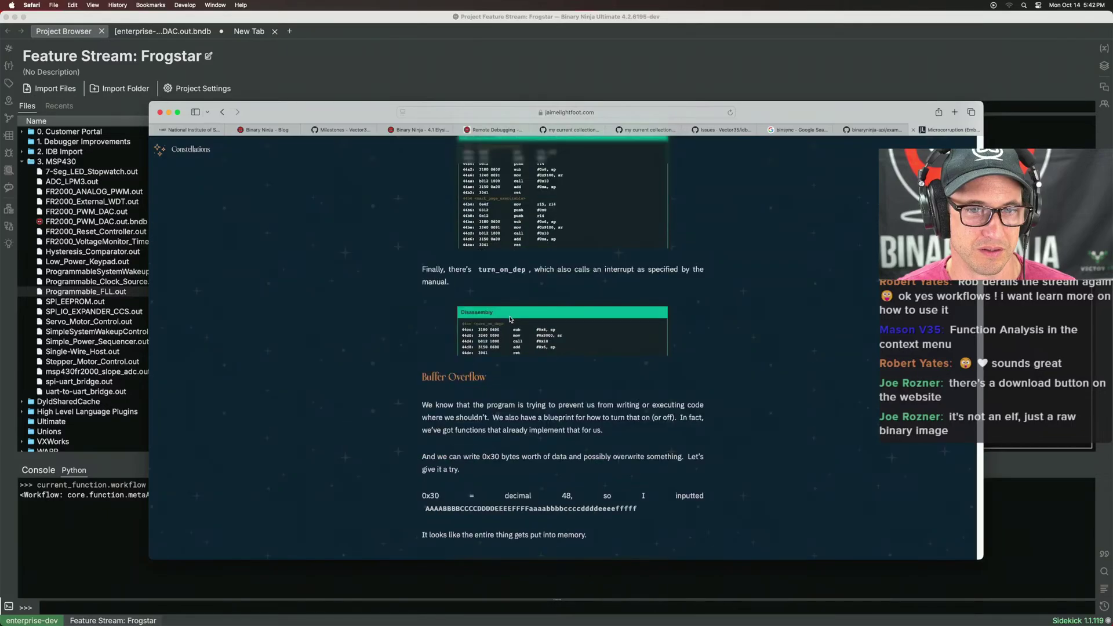
scroll(505, 319, "down", 6)
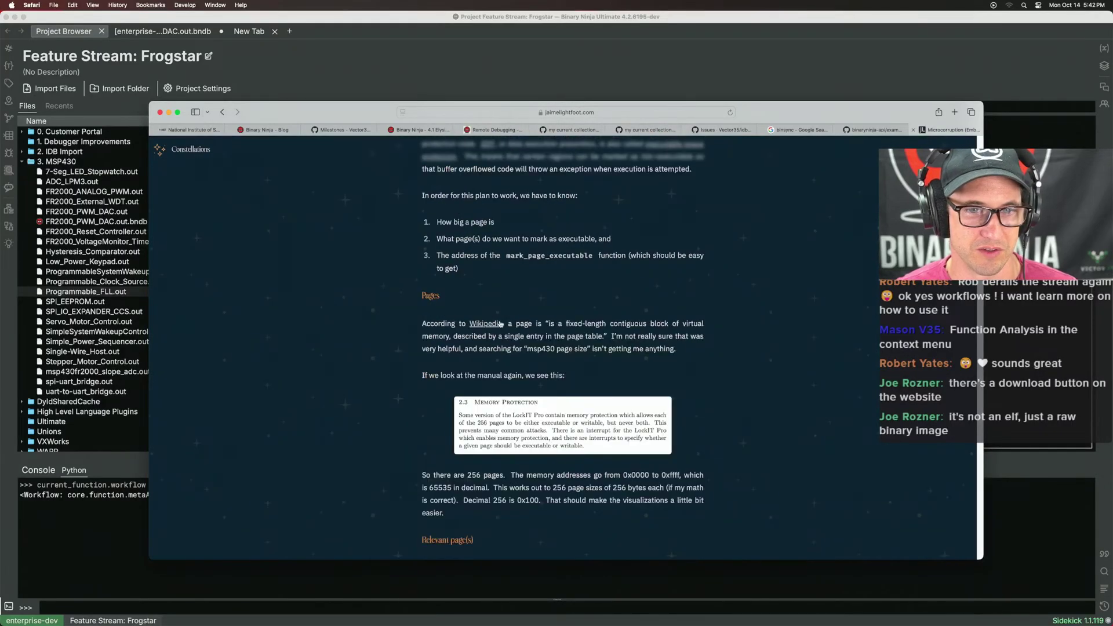
key("super+bracketleft")
Read the Micro Corruption article on Medium, then close the reading tab.
scroll(442, 366, "down", 1)
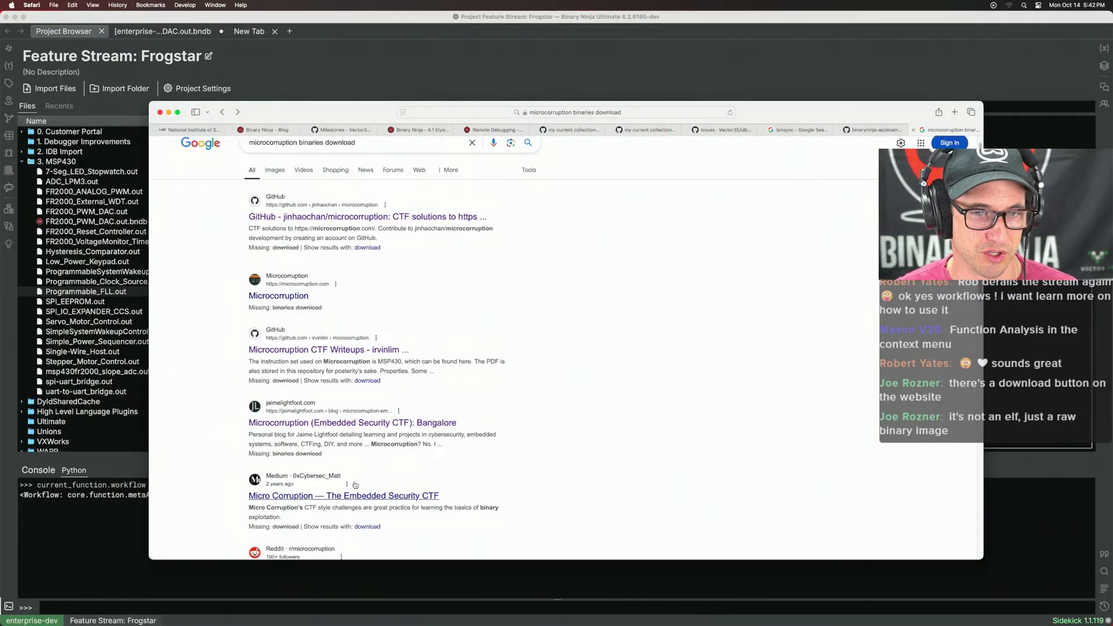
left_click(385, 494)
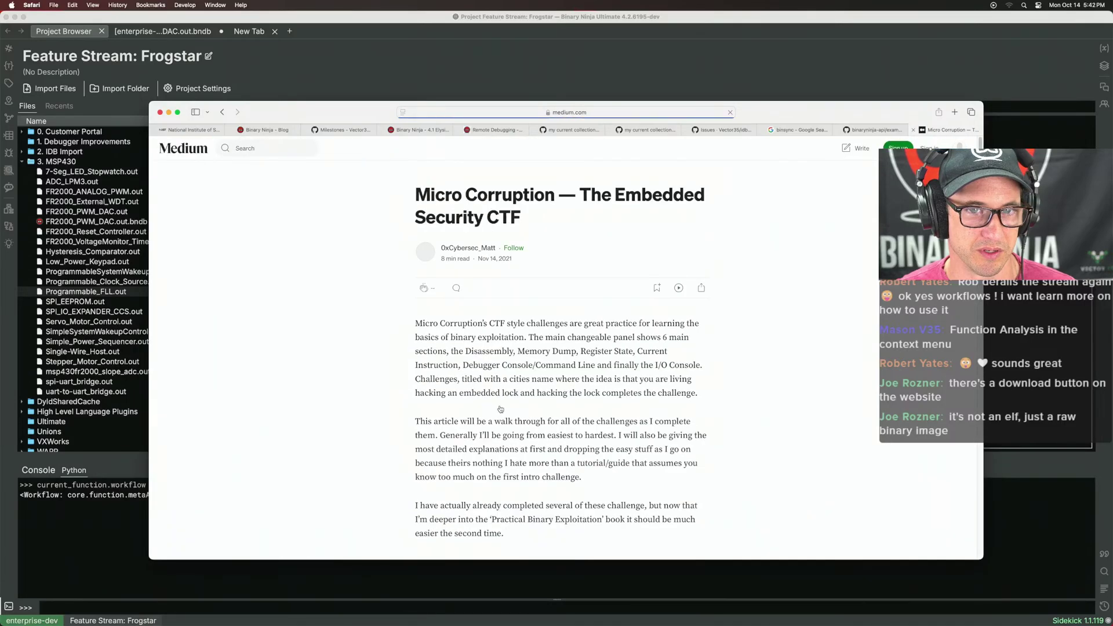
scroll(544, 378, "down", 10)
scroll(544, 379, "down", 4)
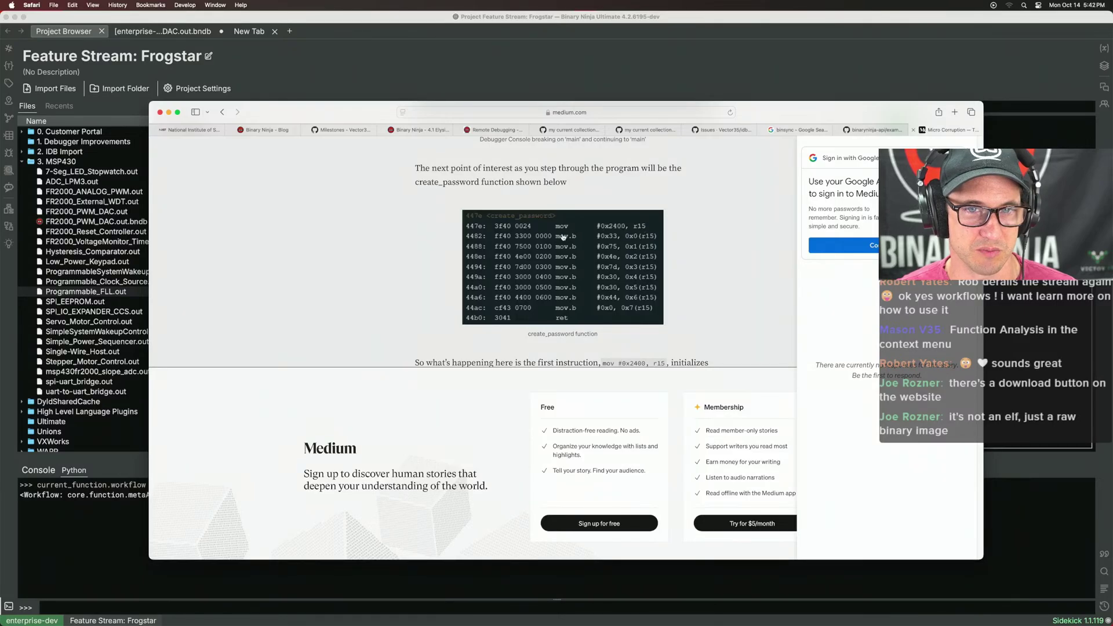
scroll(558, 362, "down", 3)
scroll(545, 339, "up", 3)
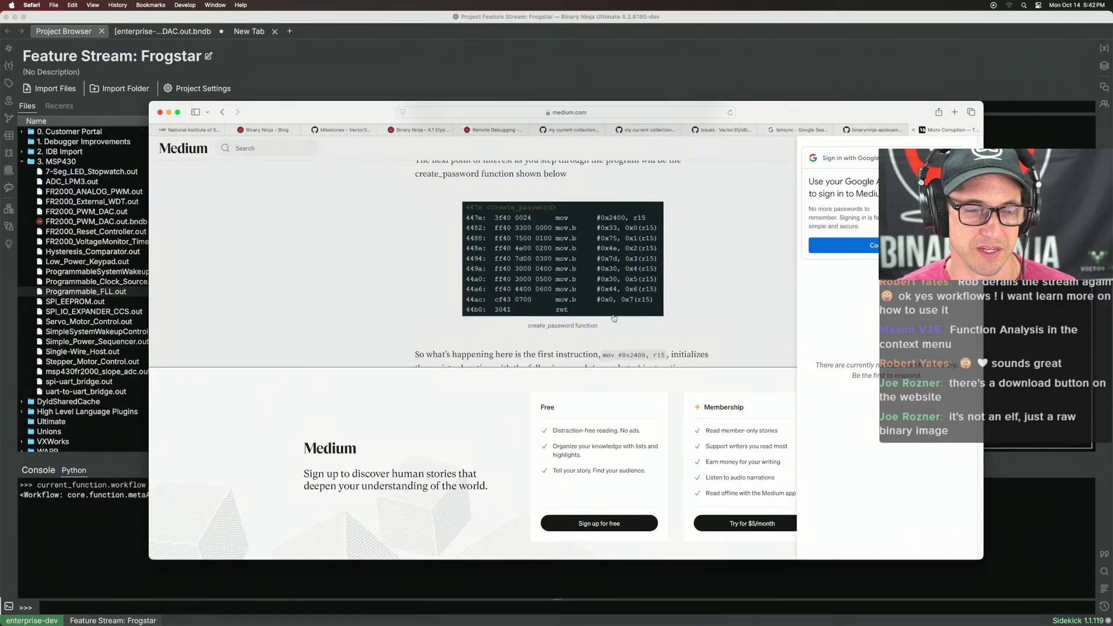
scroll(615, 322, "down", 4)
scroll(606, 311, "down", 5)
key("super+[")
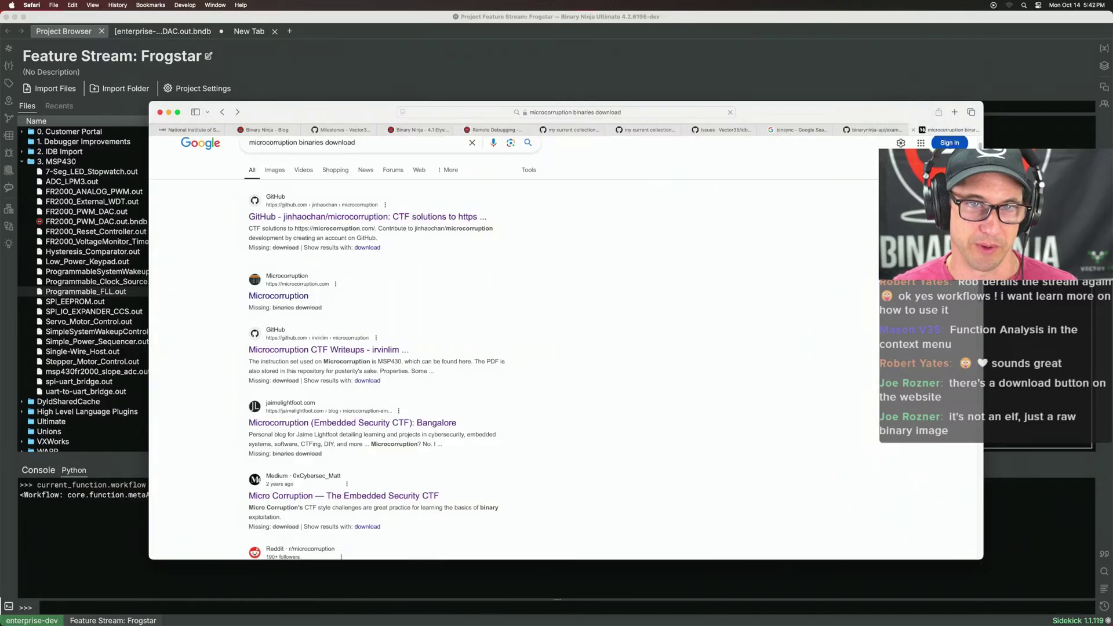
key("super+w")
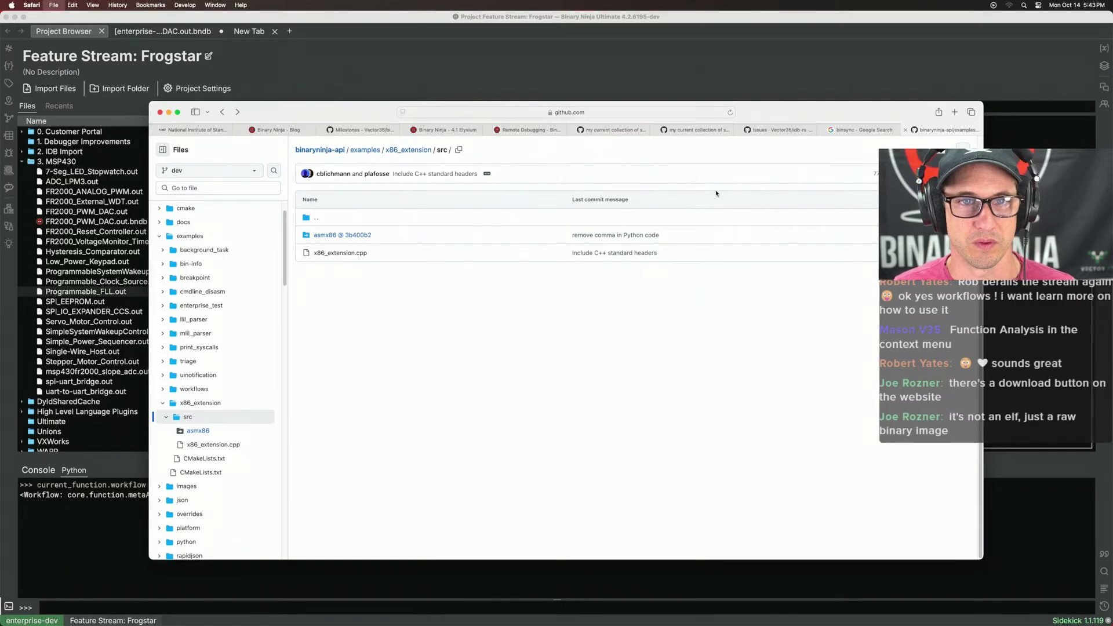
Load microcorruption.com, accept the terms, and start a lock level in the debugger.
key("super+l")
type("microcorruption")
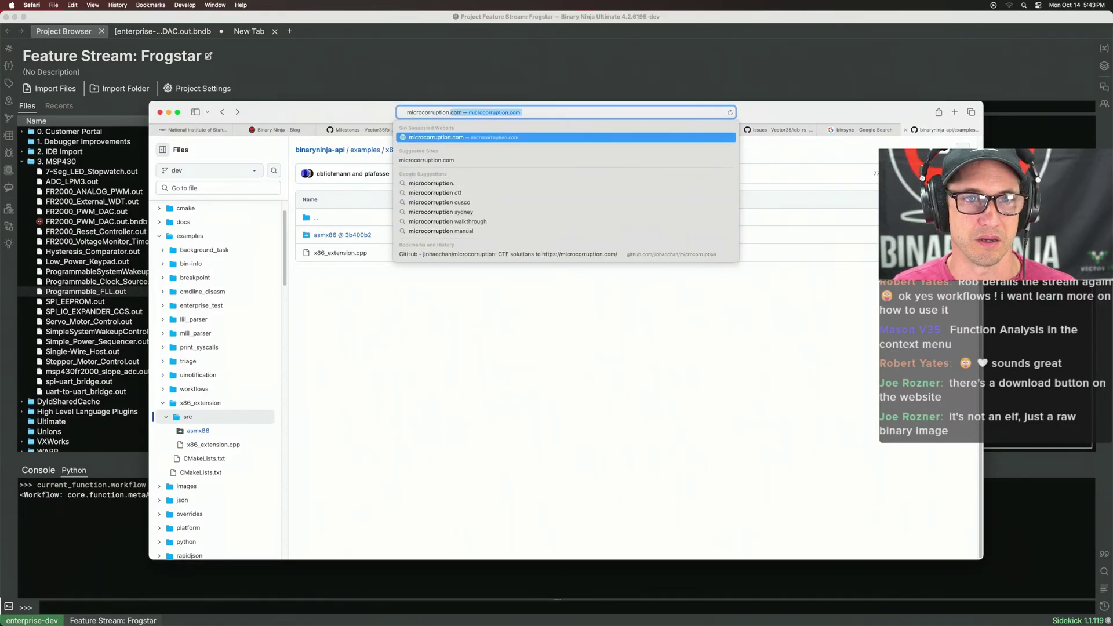
key("Return")
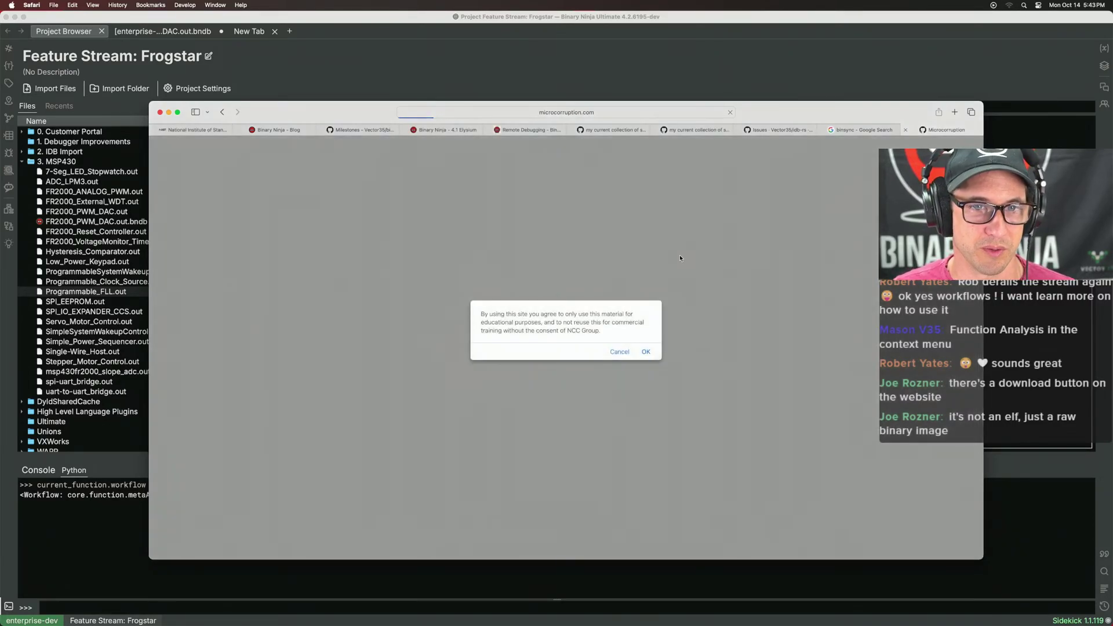
left_click(646, 353)
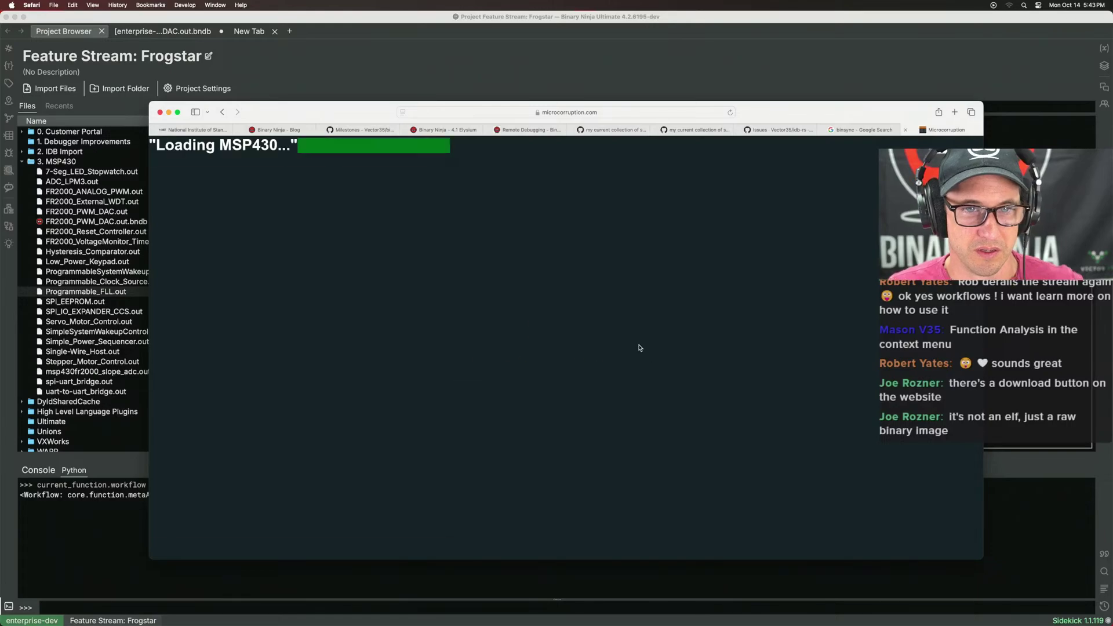
left_click(582, 331)
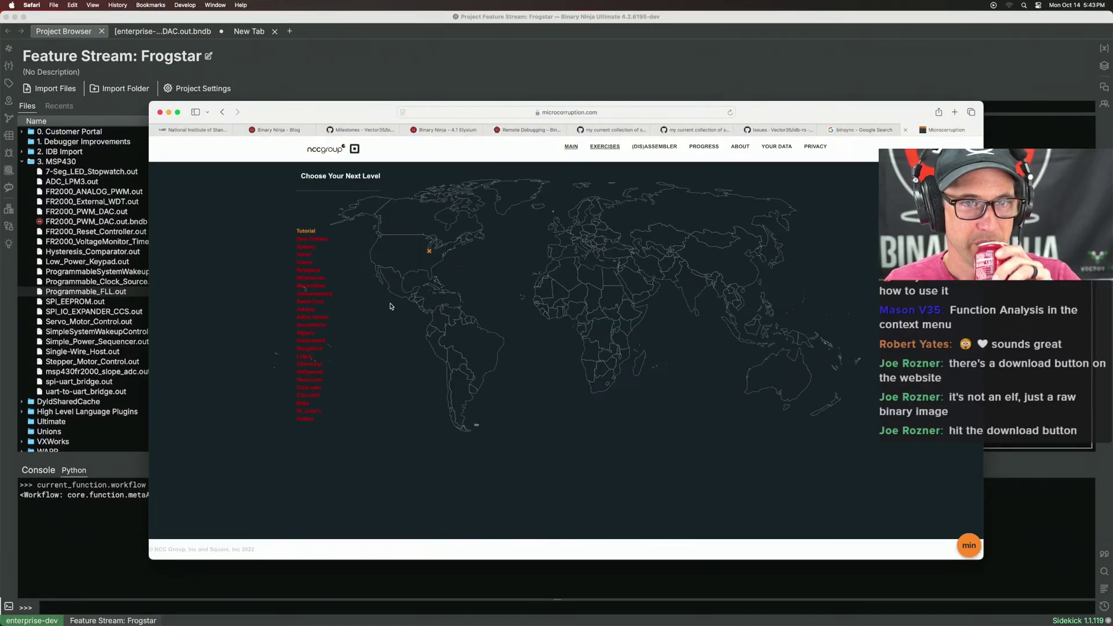
left_click(316, 243)
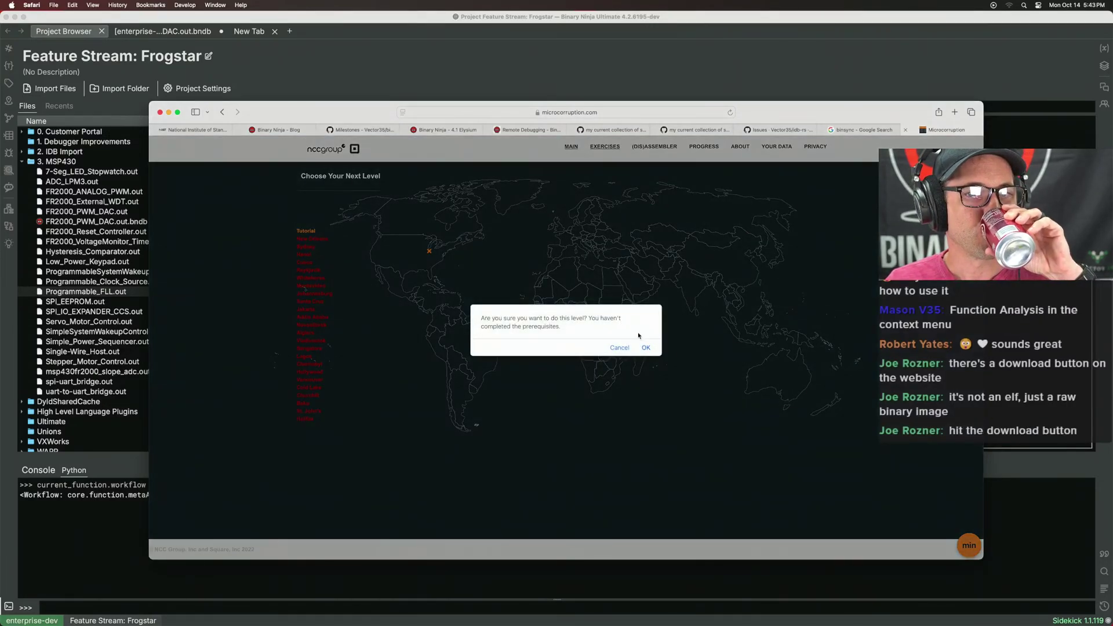
left_click(646, 348)
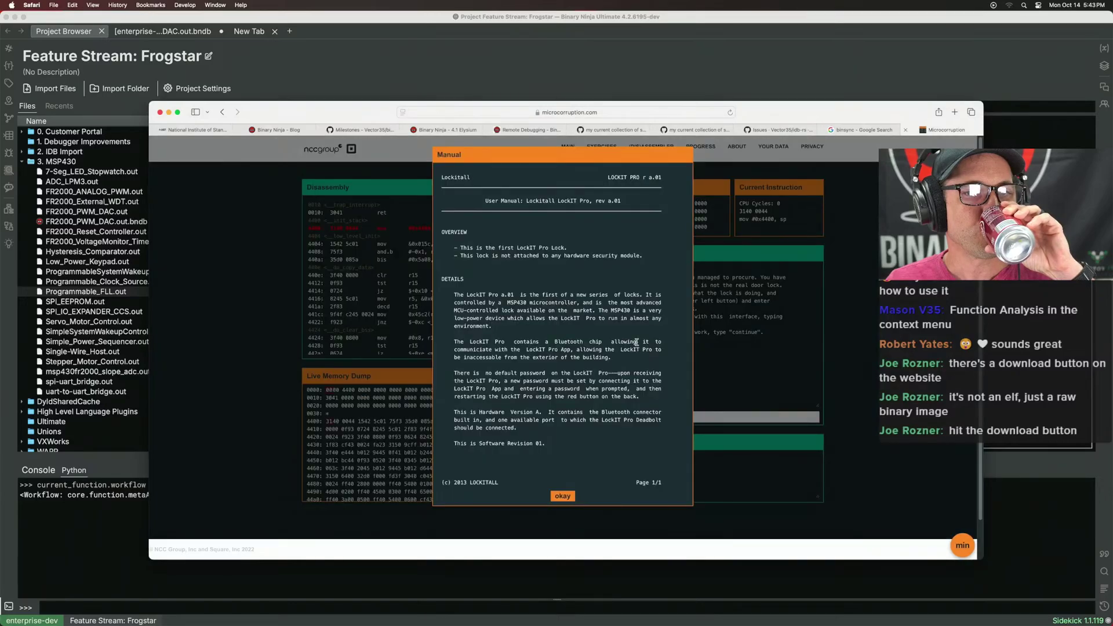
left_click(569, 496)
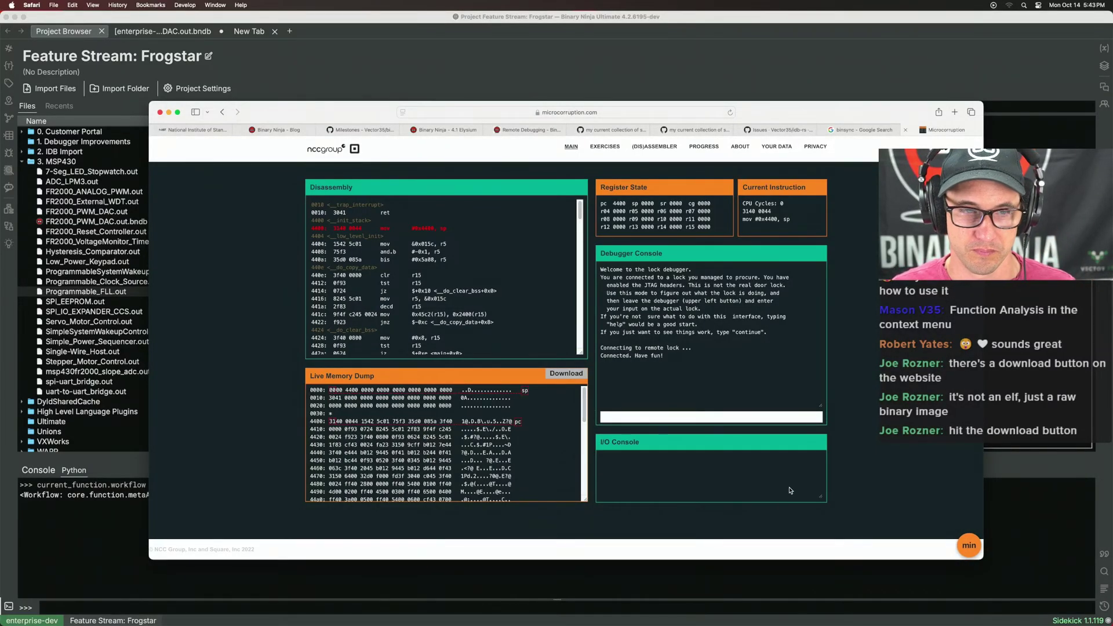
Download the live memory dump as memory.bin and drag it onto Binary Ninja.
left_click(566, 374)
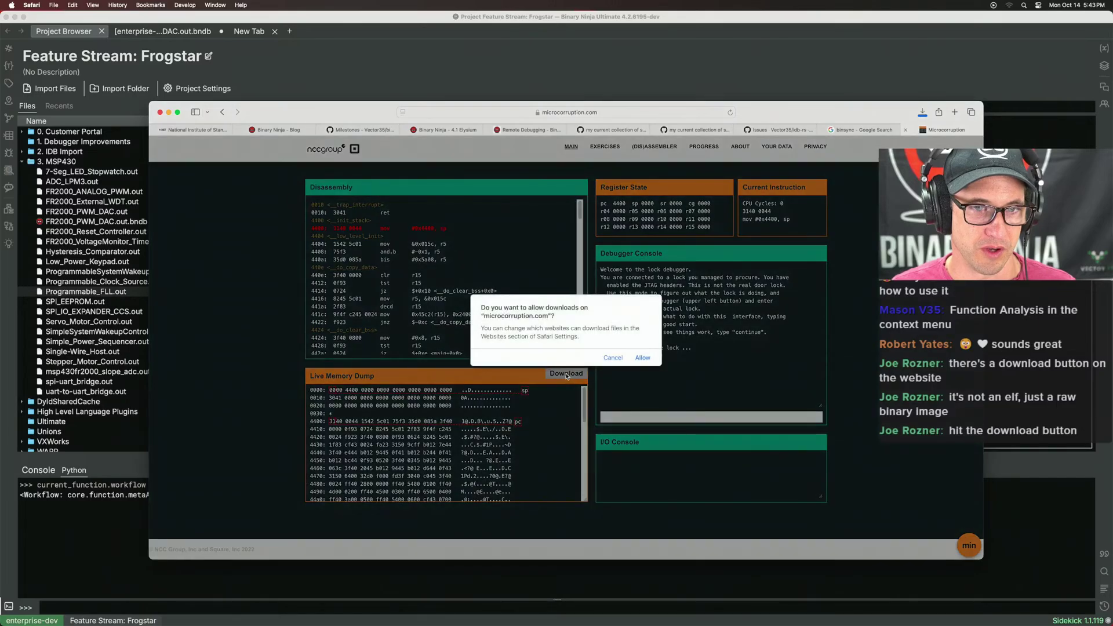
left_click(643, 358)
left_click(699, 612)
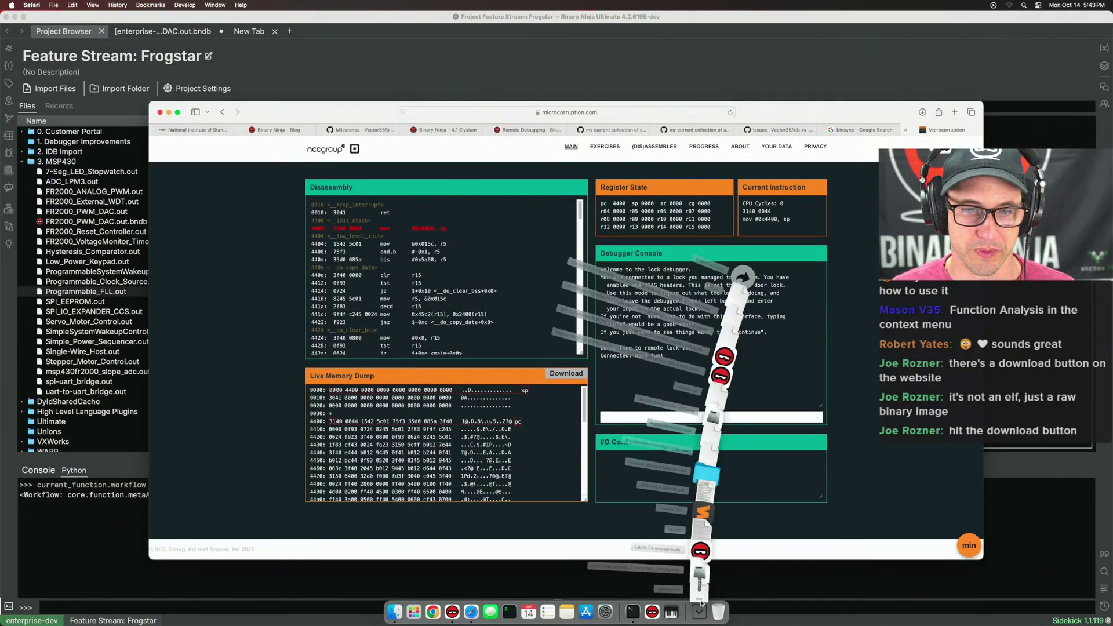
left_click_drag(699, 577, 374, 68)
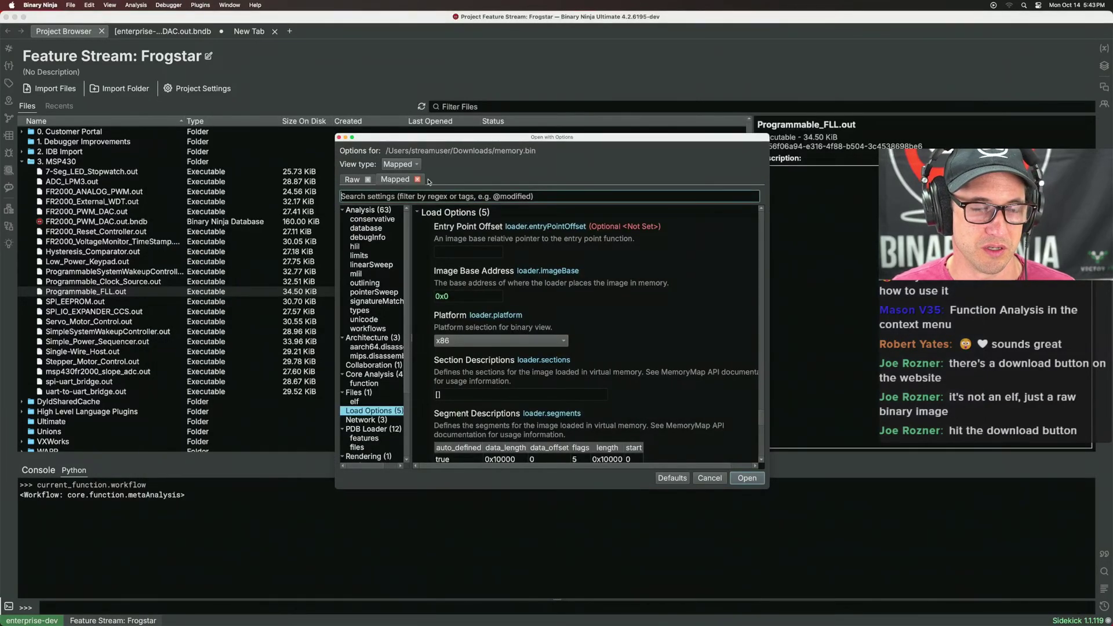
Open memory.bin with platform msp430, entry point offset 0x0 and image base 0x0.
key("super+Tab")
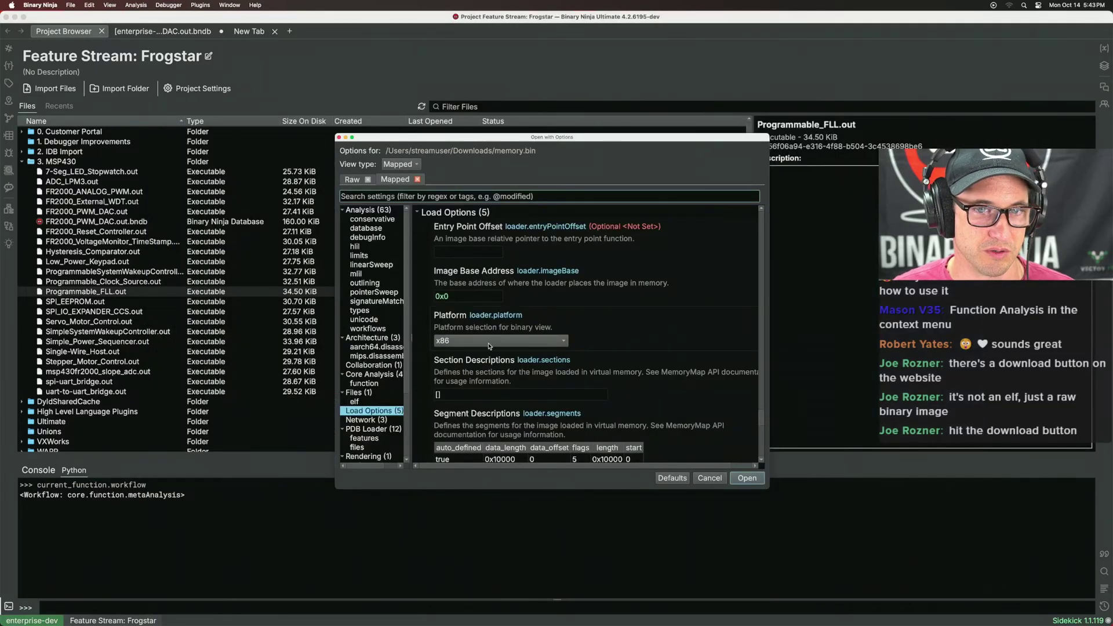
left_click(490, 341)
left_click(488, 485)
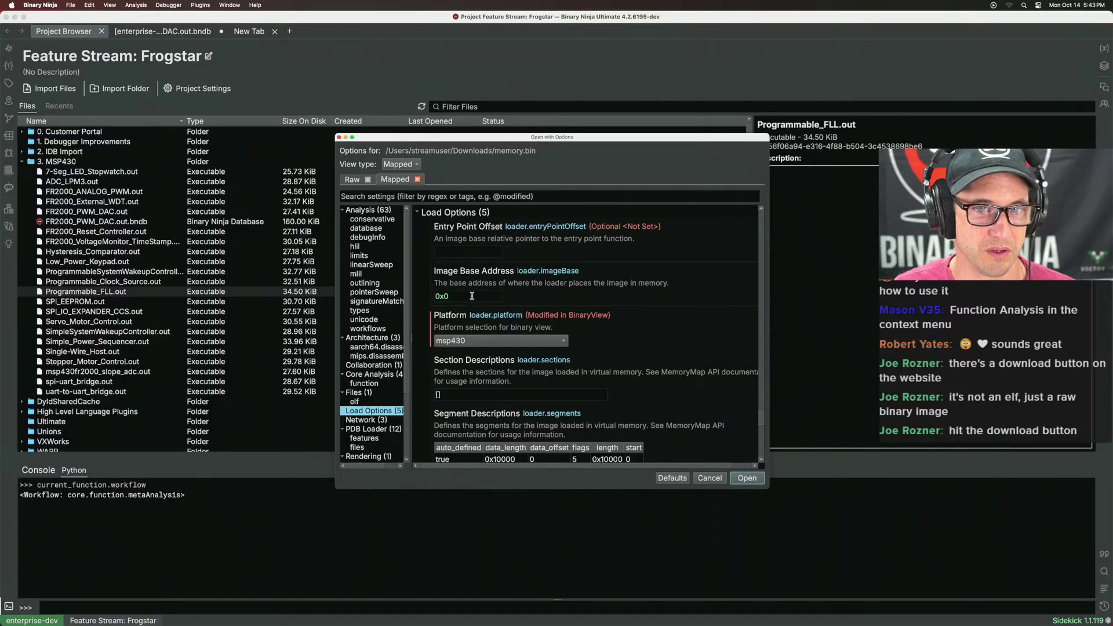
left_click(461, 255)
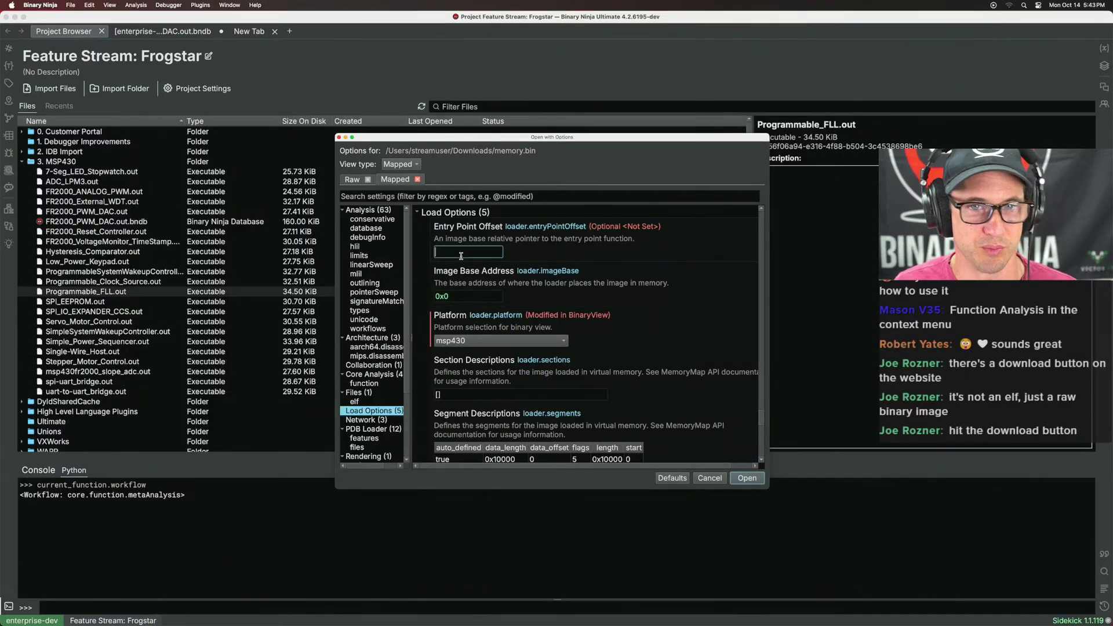
type("0x0")
key("Tab")
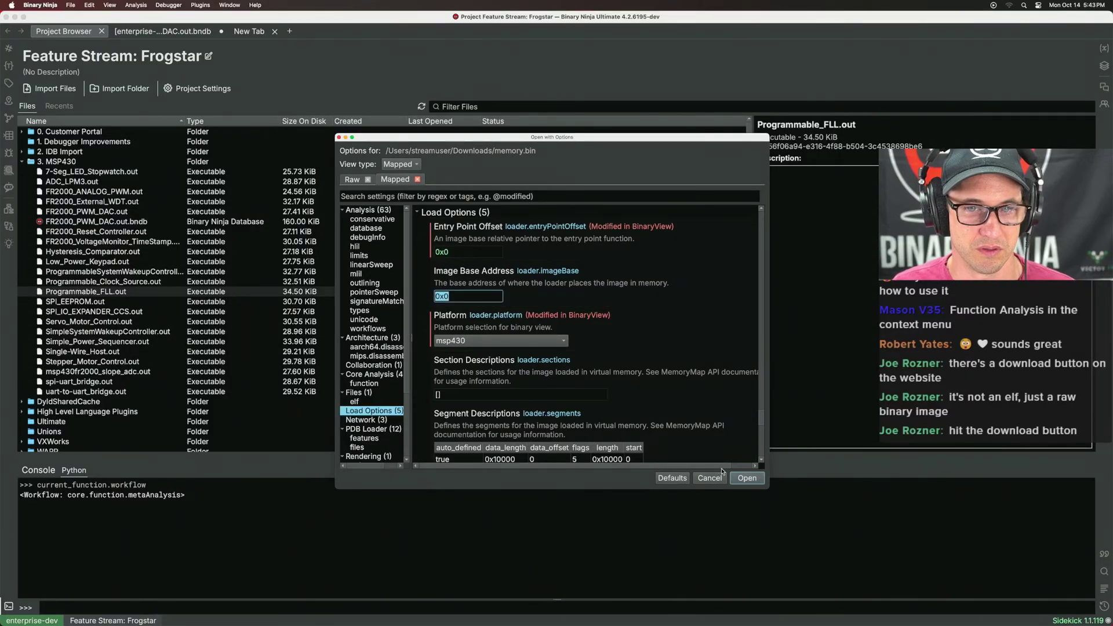
left_click(747, 478)
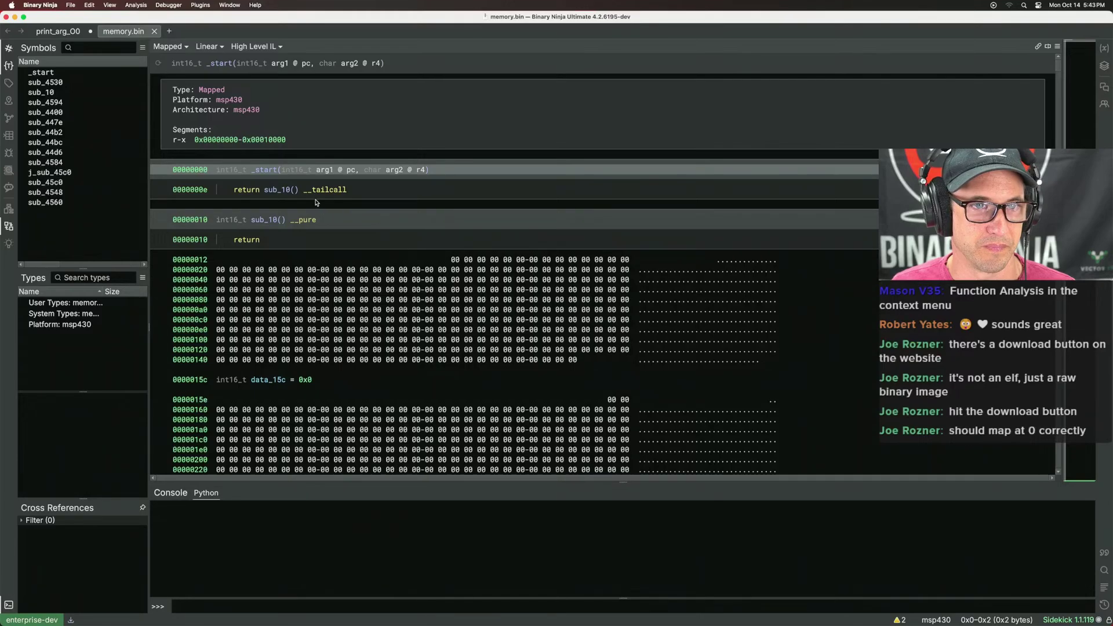
Jump to sub_10, then scroll the Microcorruption debugger's disassembly back to the 0x4400 startup code.
double_click(281, 190)
key("super+Tab")
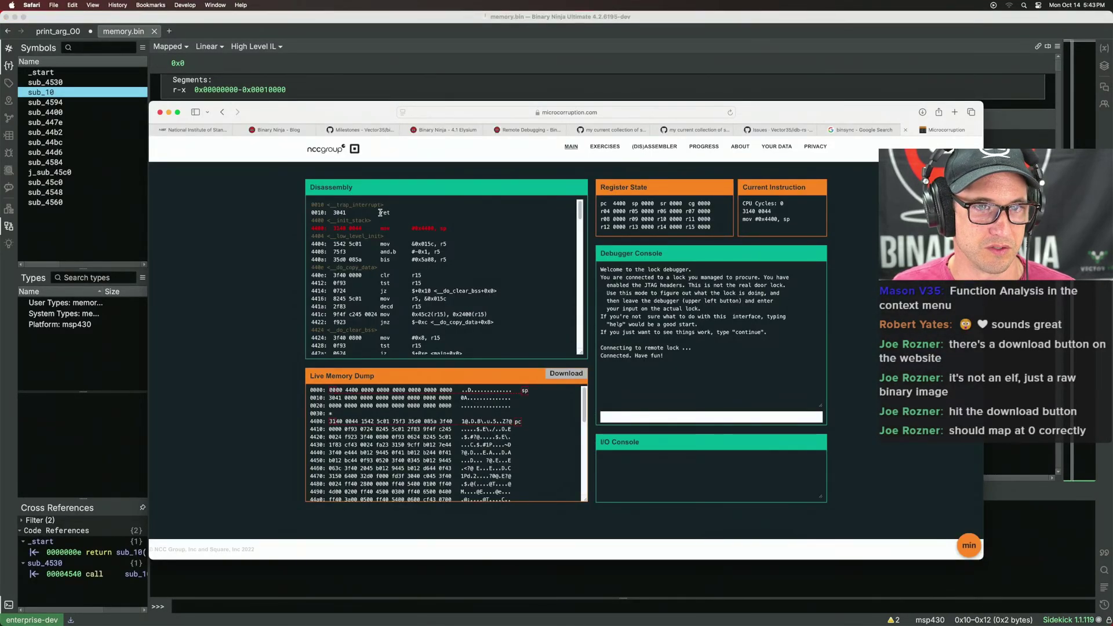
scroll(429, 230, "down", 10)
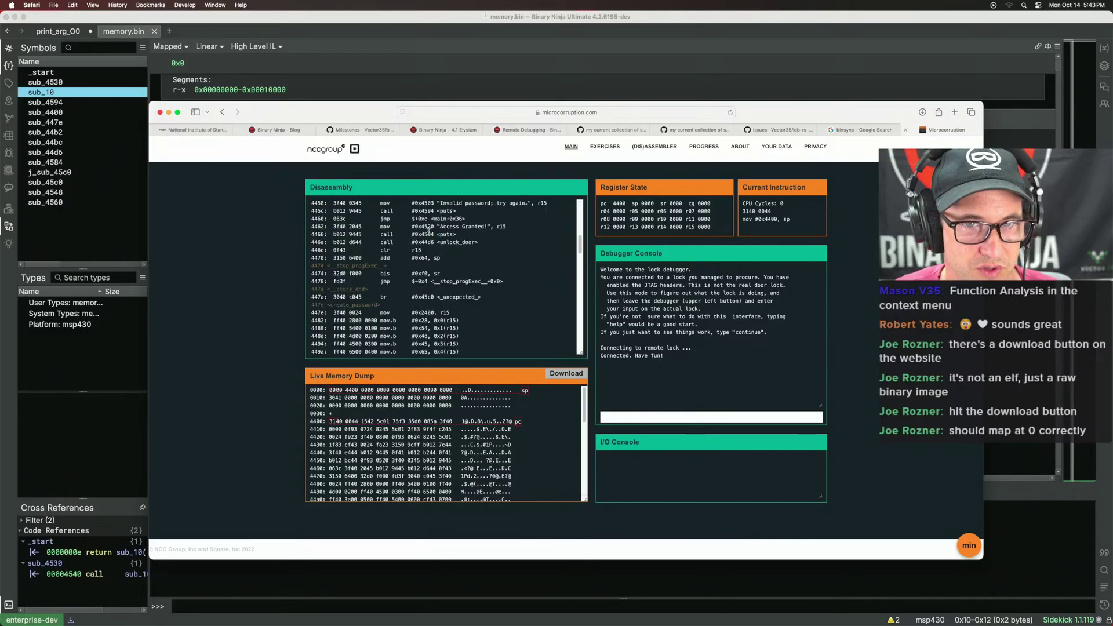
left_click_drag(579, 250, 576, 224)
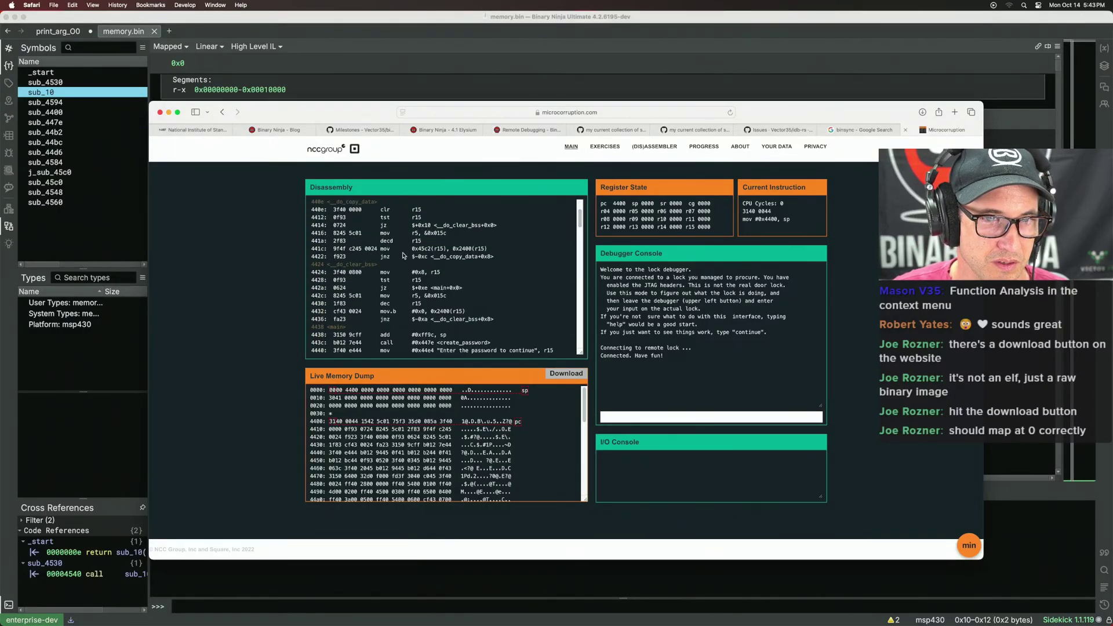
scroll(368, 258, "up", 2)
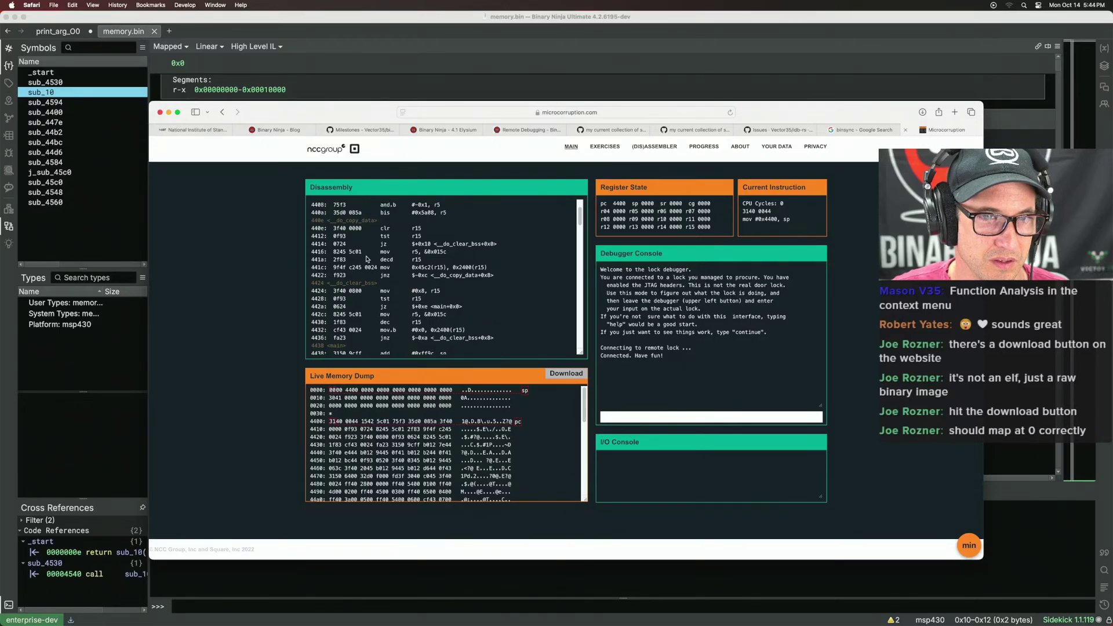
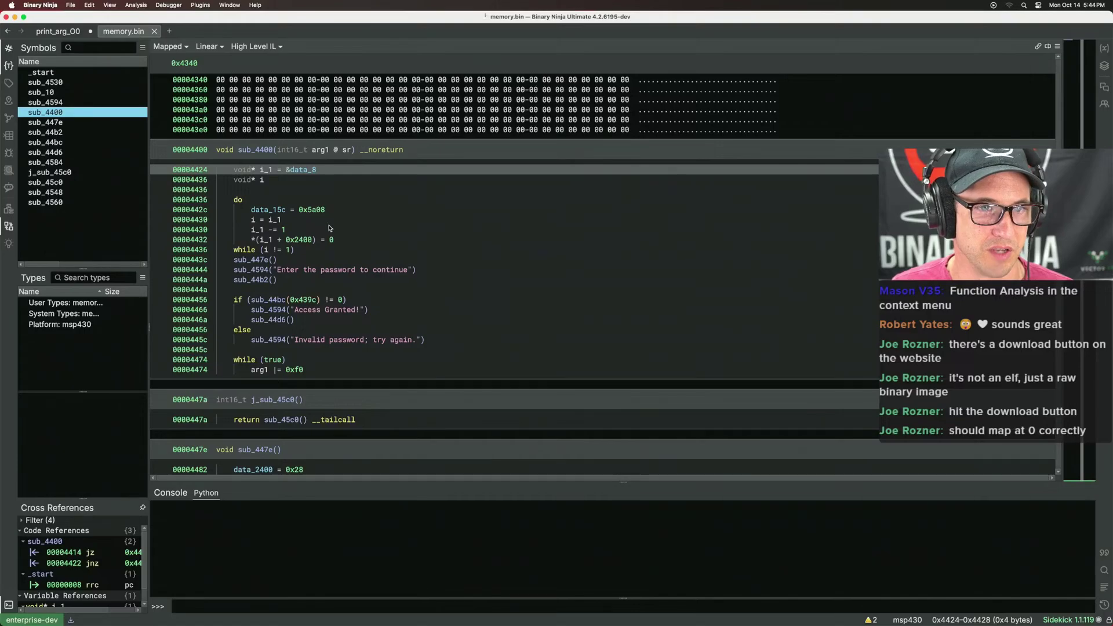
After checking the debugger listing, define data_44e4 as the char string "Enter the password to continue".
key("super+Tab")
scroll(467, 280, "down", 4)
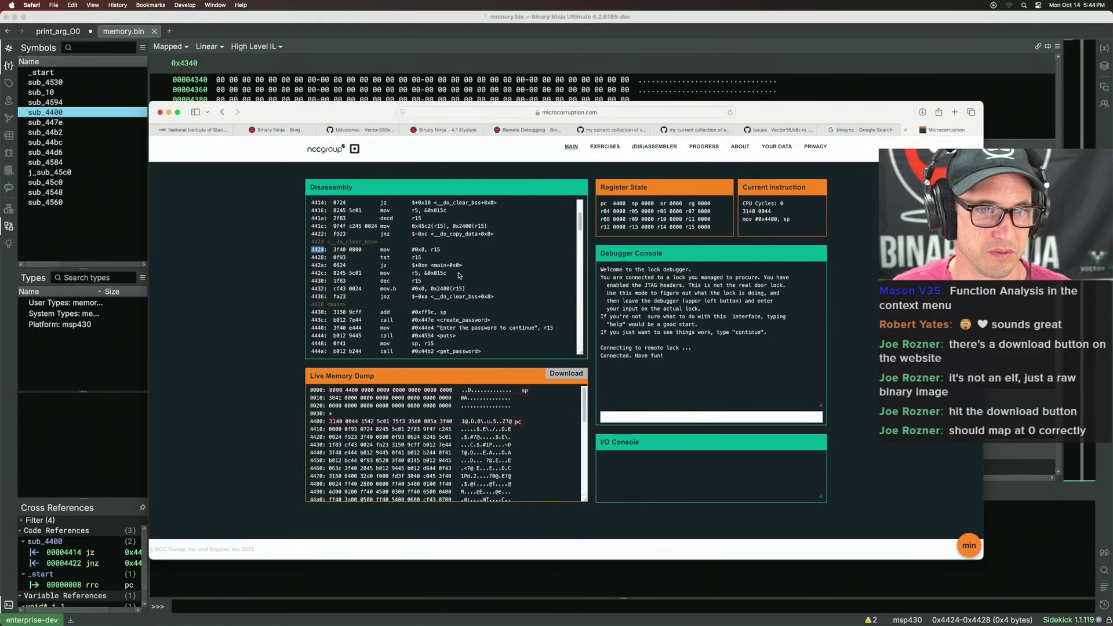
key("super+Tab")
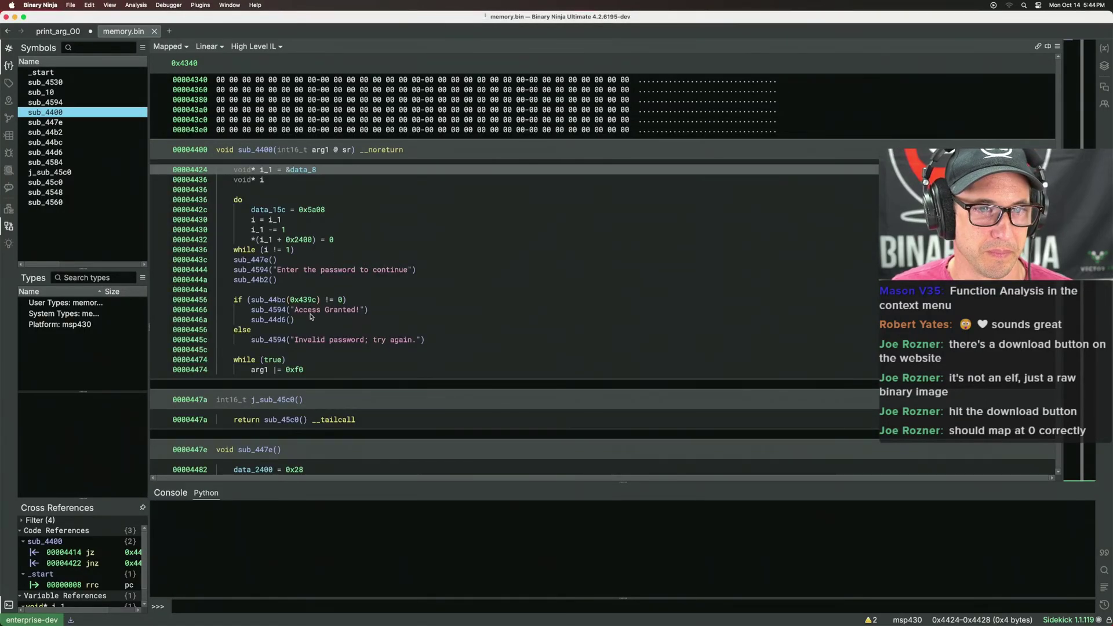
scroll(293, 324, "down", 10)
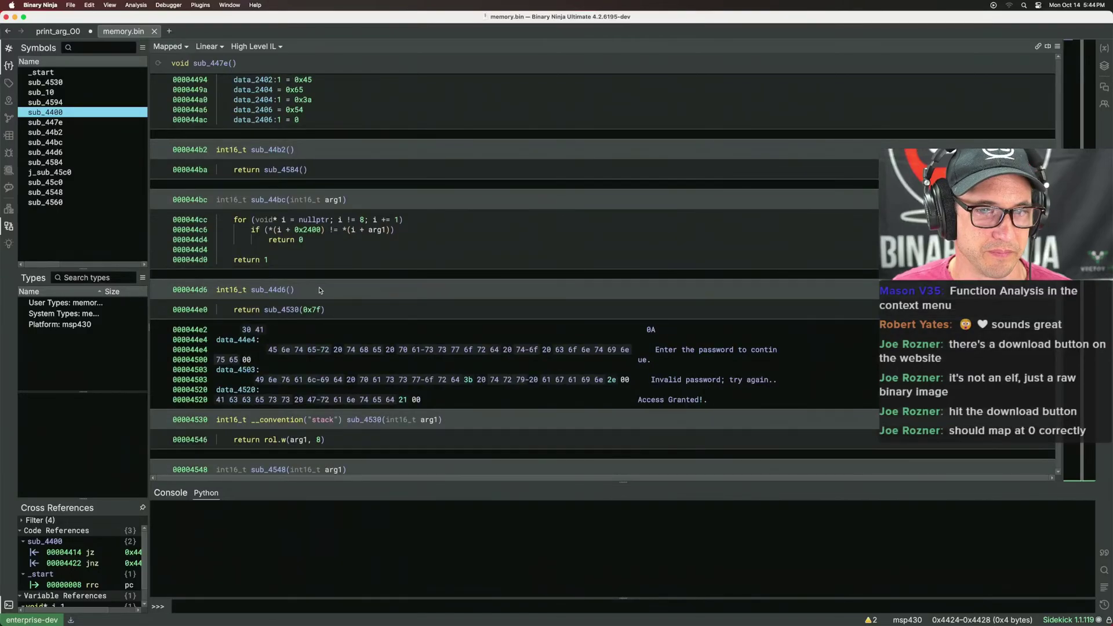
left_click(240, 343)
key("a")
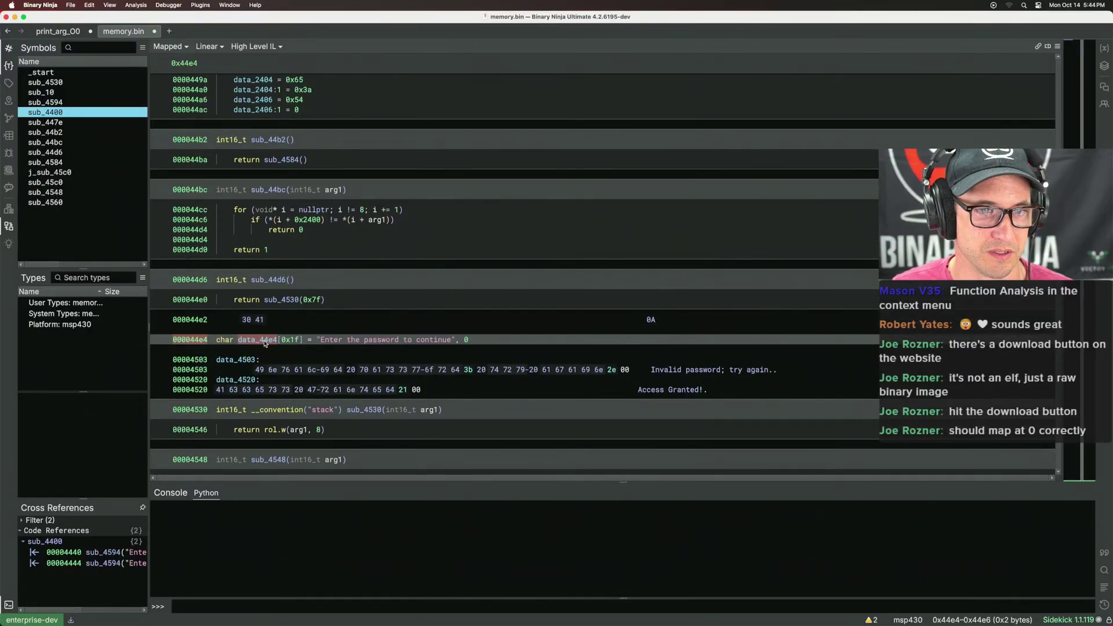
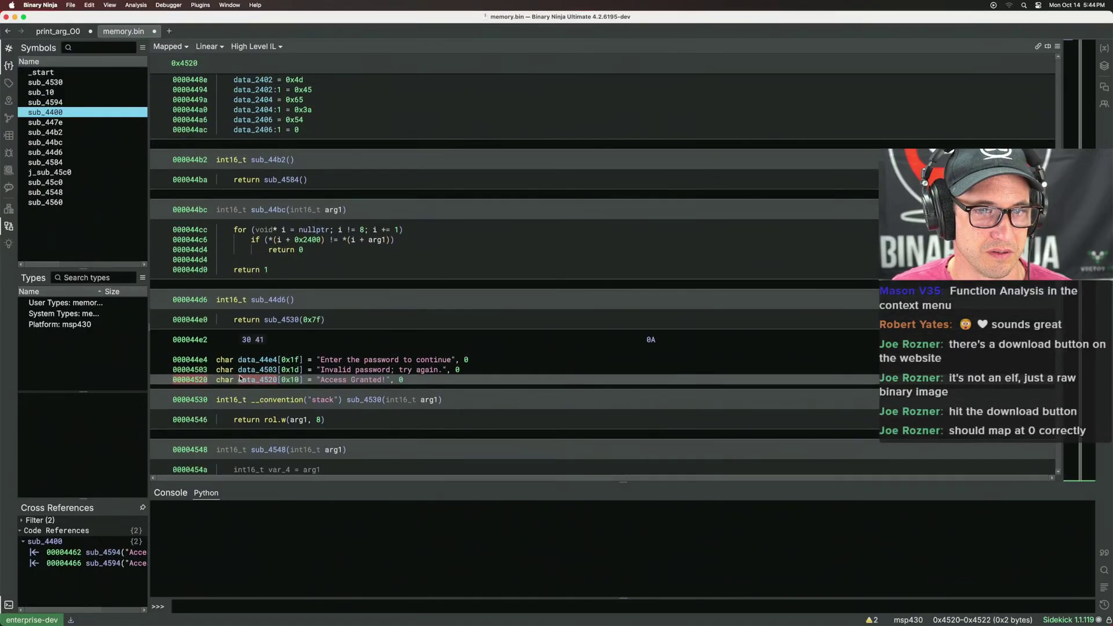
Follow the data_44e4 prompt string's cross reference to sub_4400 and open the called function sub_4594.
left_click(240, 361)
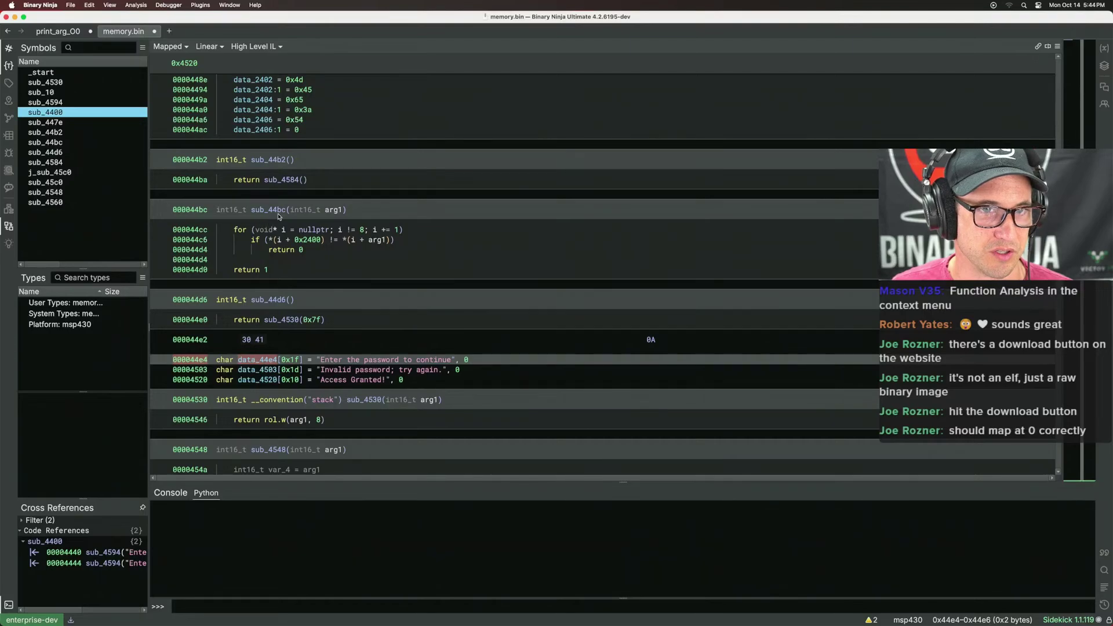
left_click(64, 553)
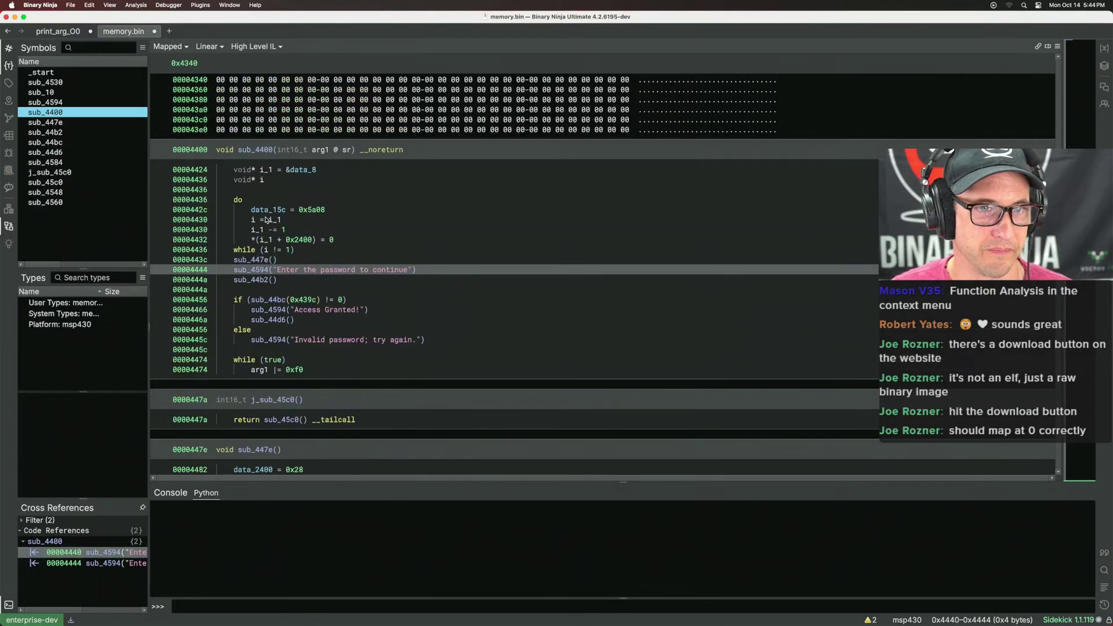
double_click(253, 269)
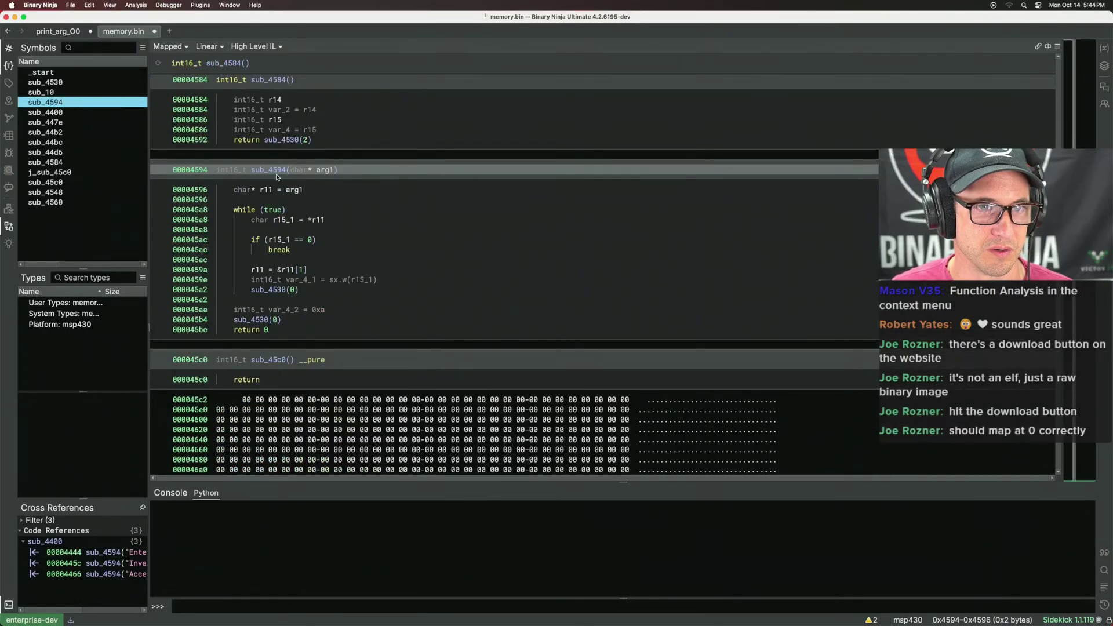
After glancing at the sub_4530 helper, rename sub_4594 to print.
double_click(271, 290)
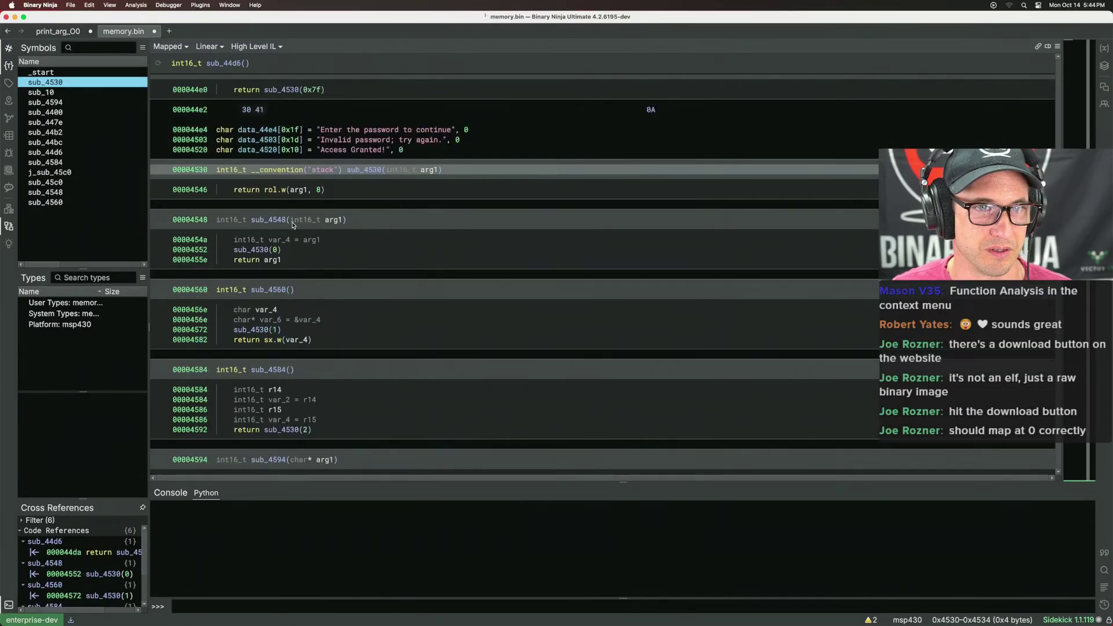
key("Escape")
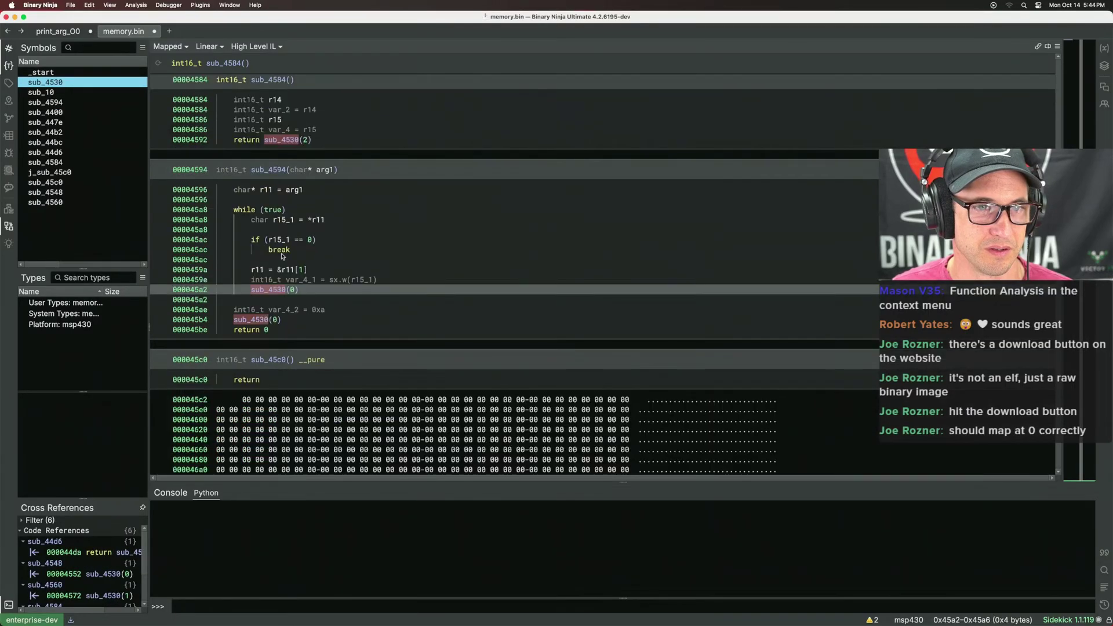
left_click(265, 171)
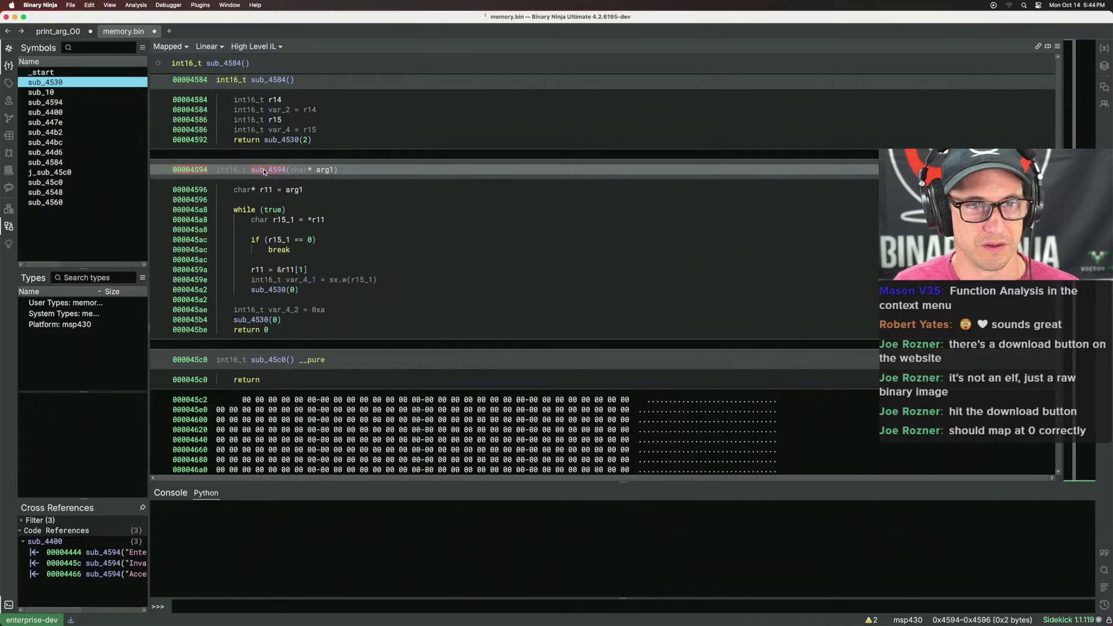
type("nprint")
key("Return")
Return to sub_4400 and open the password-check function sub_44bc.
key("Escape")
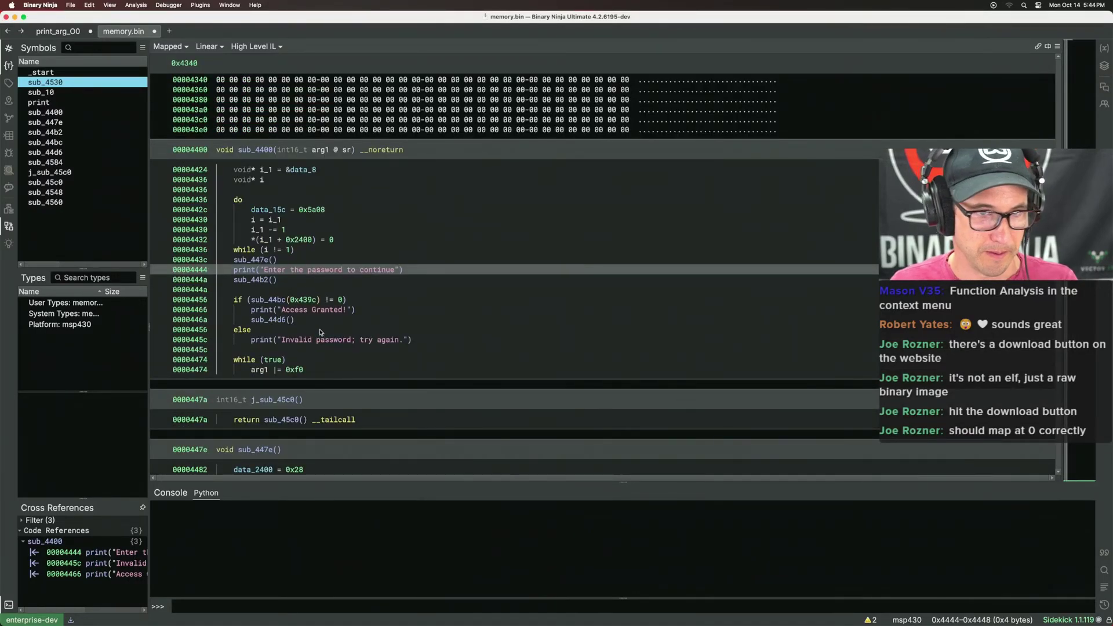
left_click(277, 300)
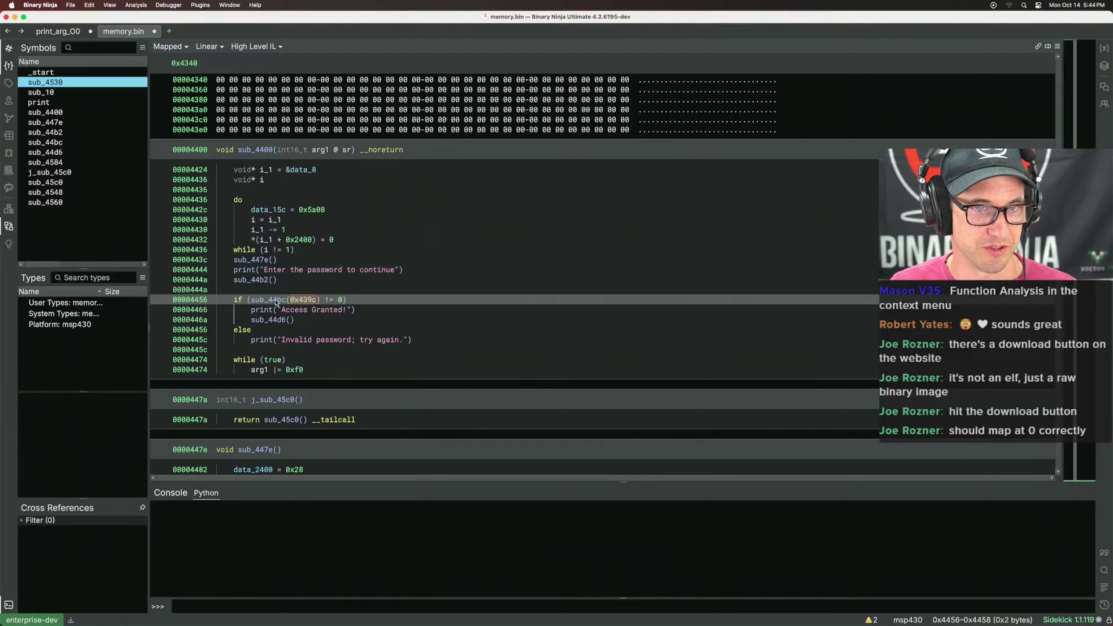
double_click(277, 300)
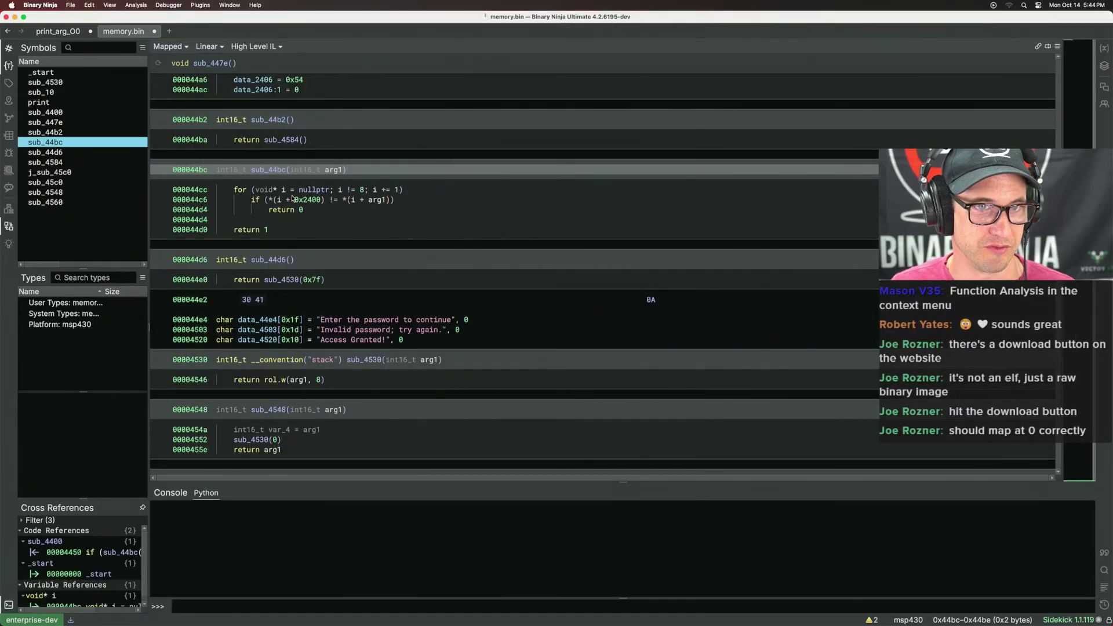
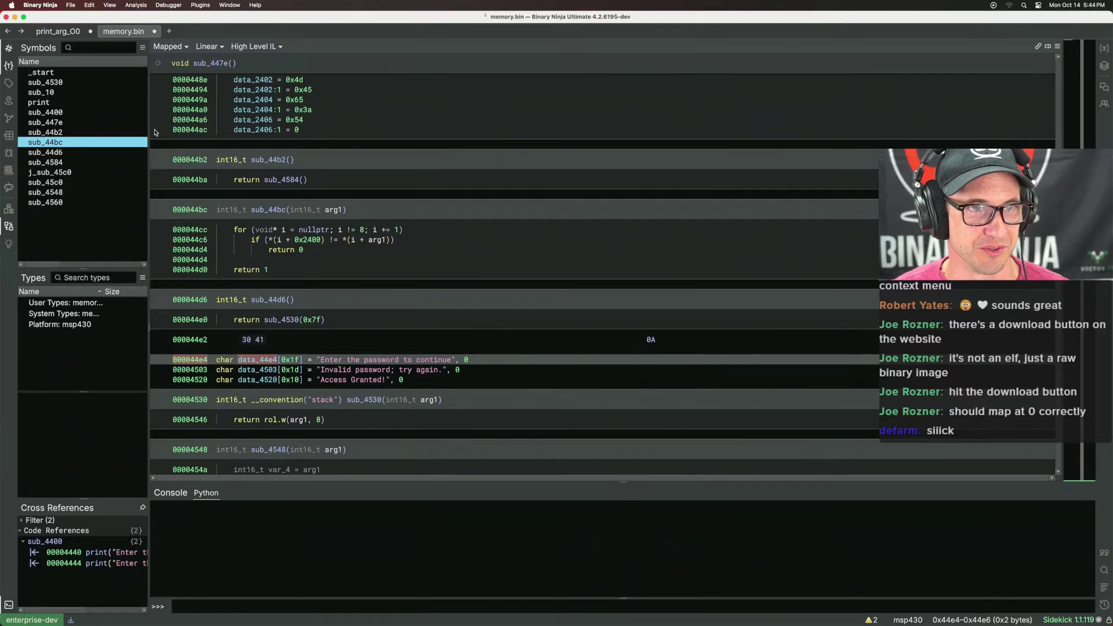
Open the Feature Stream: Frogstar remote project and collapse its 3. MSP430 folder.
key("super+Tab")
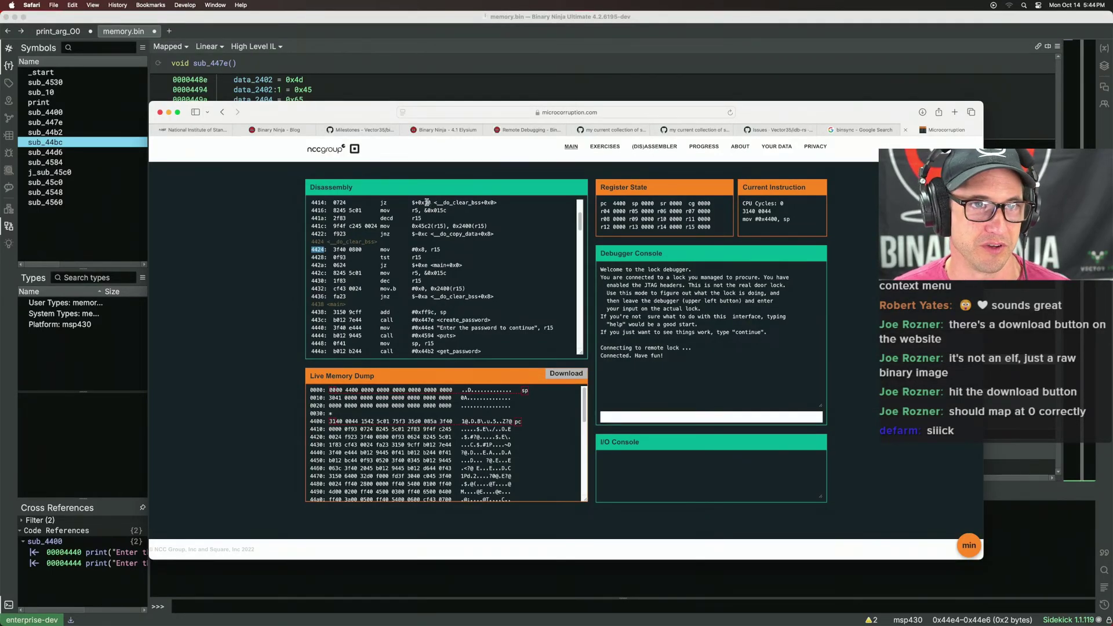
key("super+Tab")
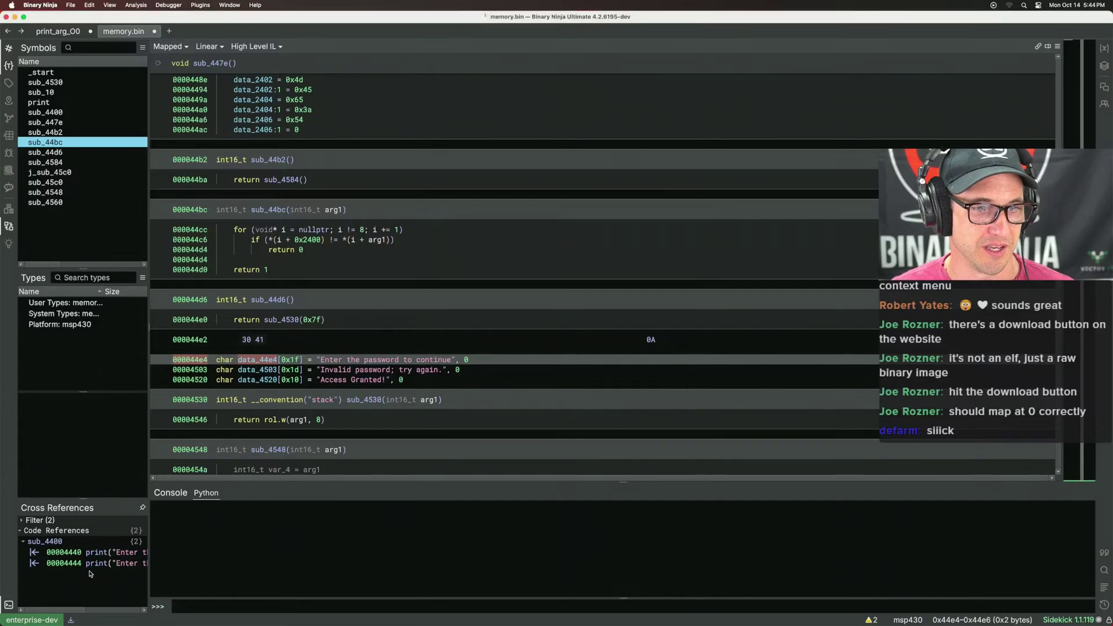
left_click(32, 619)
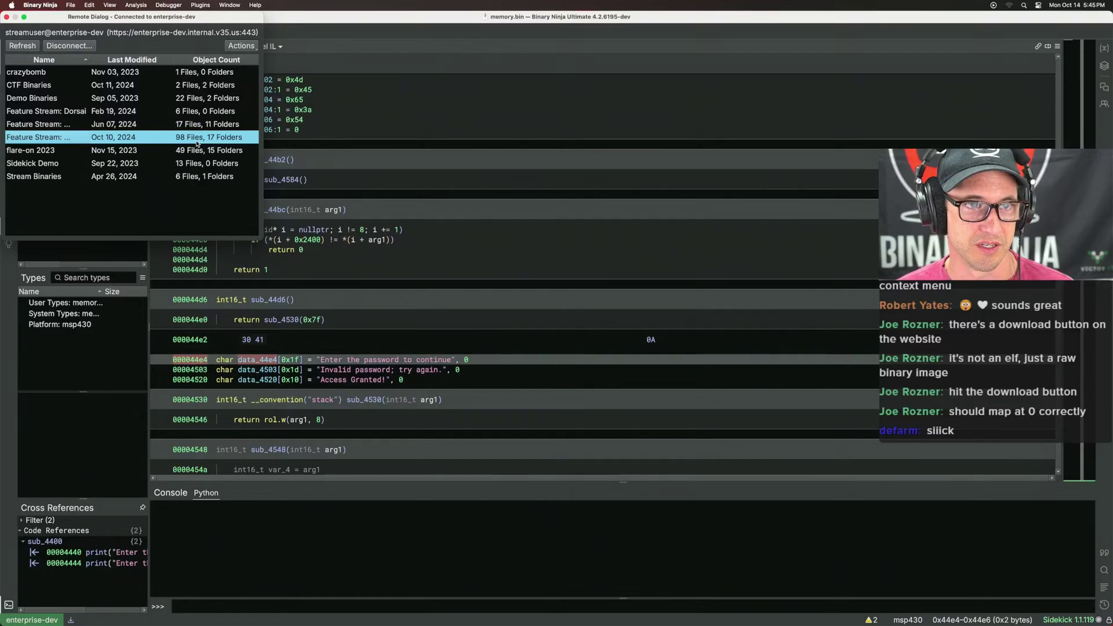
double_click(73, 142)
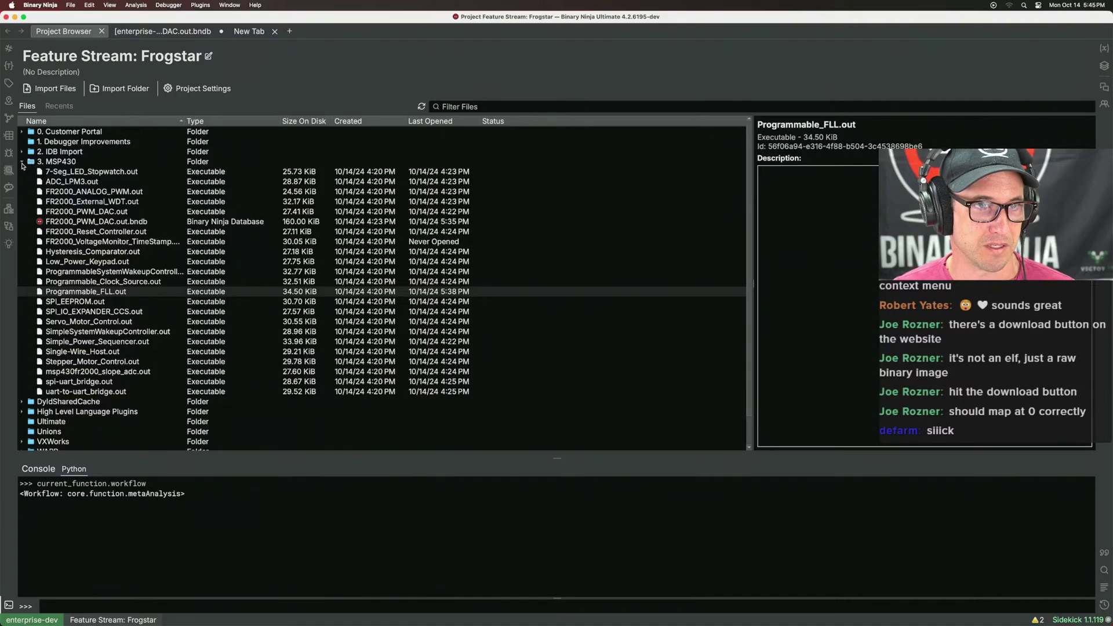
left_click(23, 162)
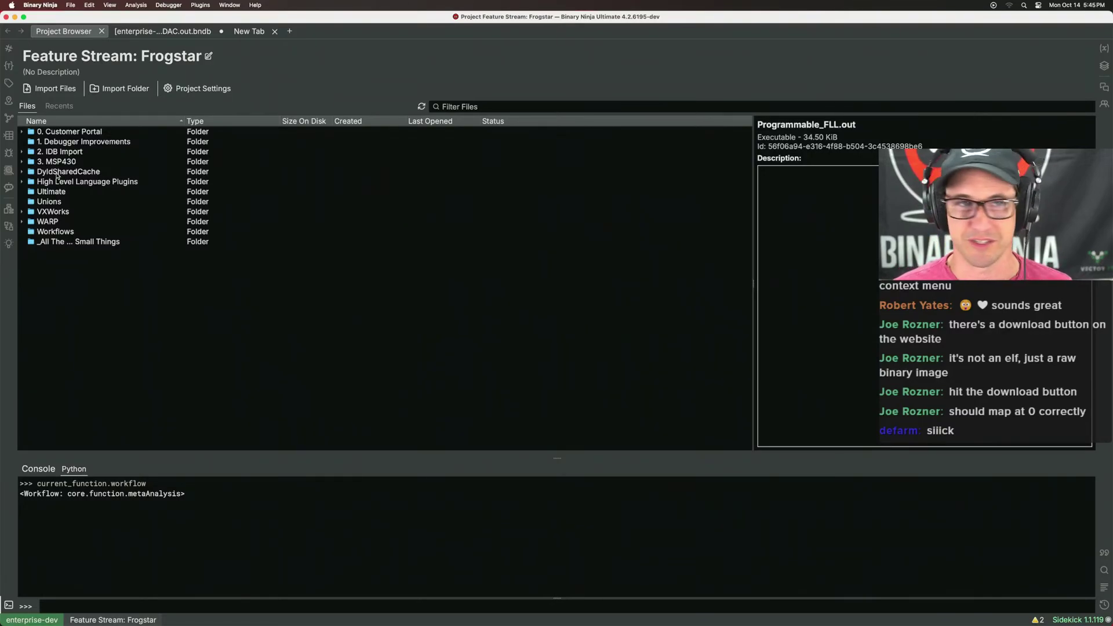
Quit Binary Ninja without saving FR2000_PWM_DAC.out.bndb, memory.bin or print_arg_O0.
key("super+q")
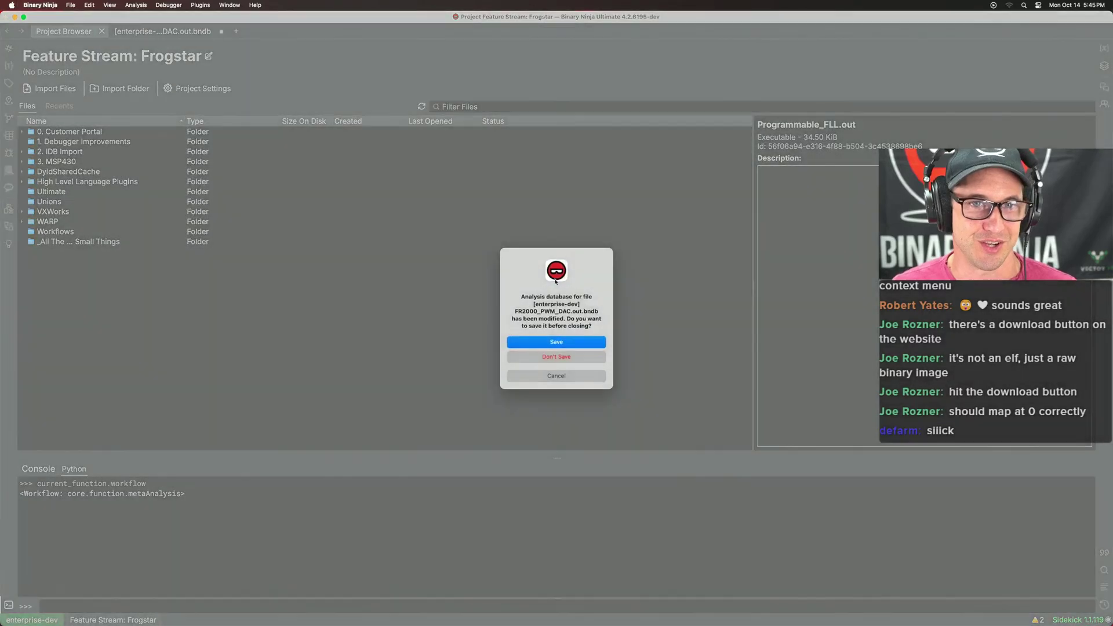
left_click(530, 356)
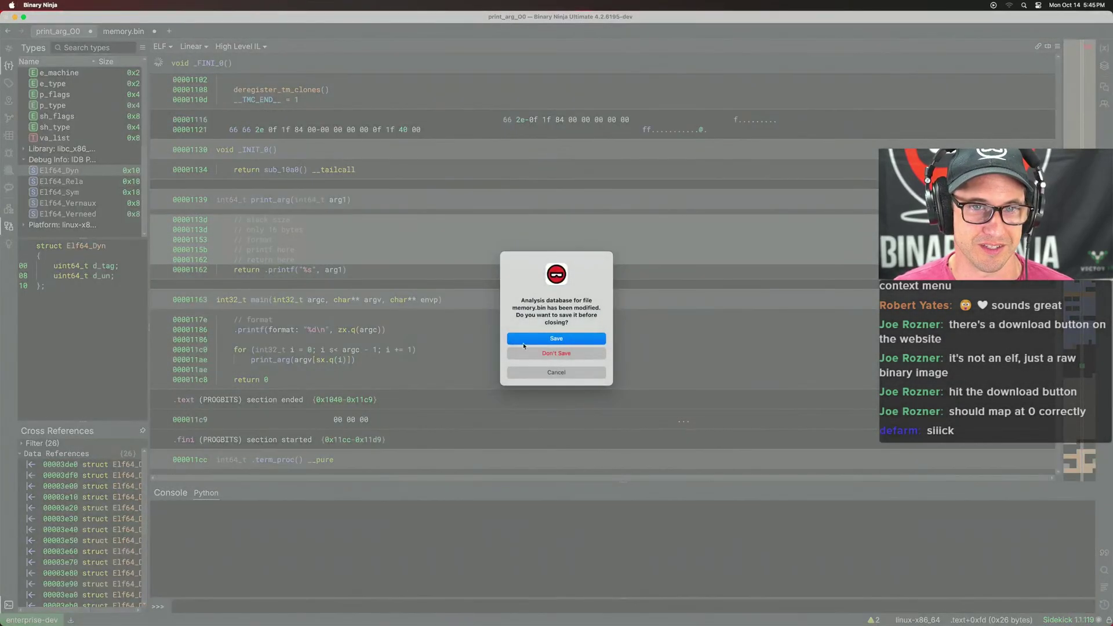
left_click(526, 354)
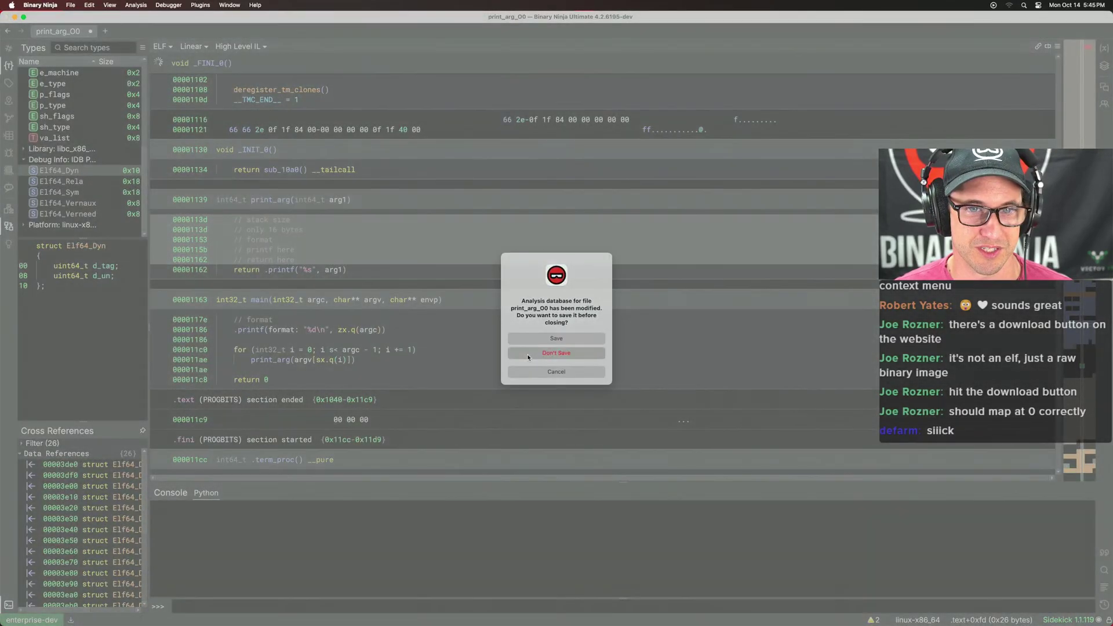
left_click(529, 357)
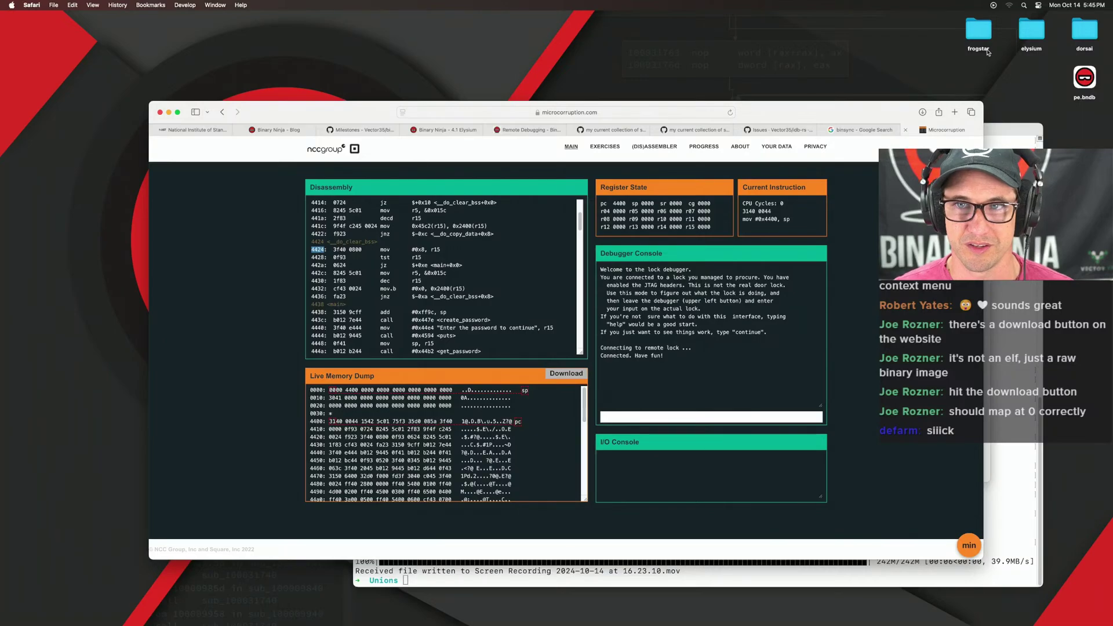
Launch Binary Ninja 4.2 - DSC from Finder's Applications window after opening the frogstar folder.
double_click(969, 32)
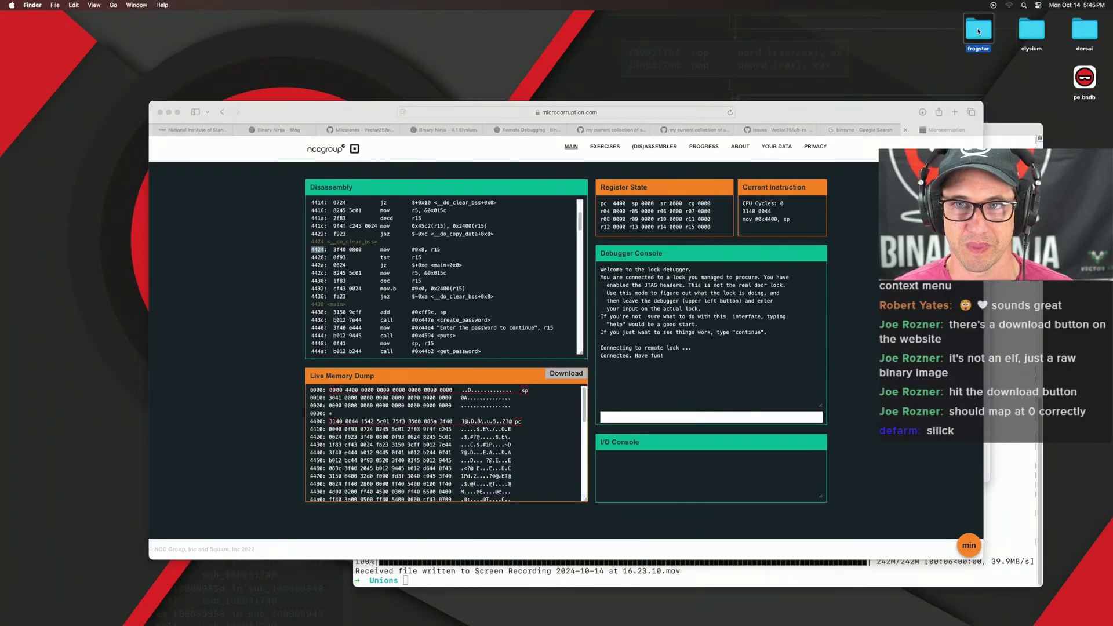
left_click(353, 411, "super")
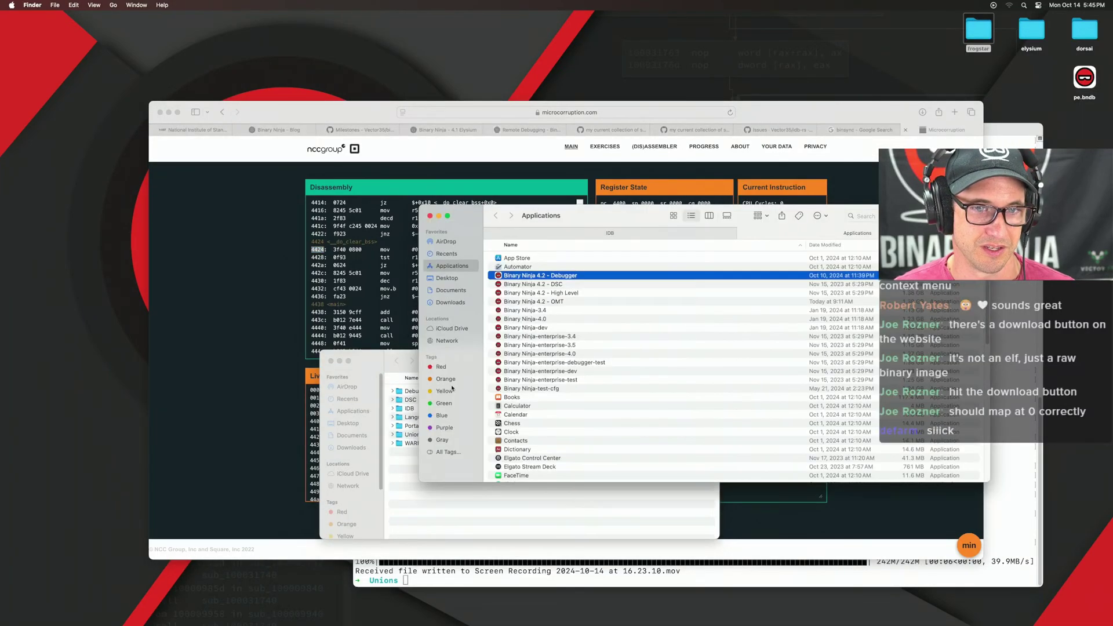
double_click(575, 284)
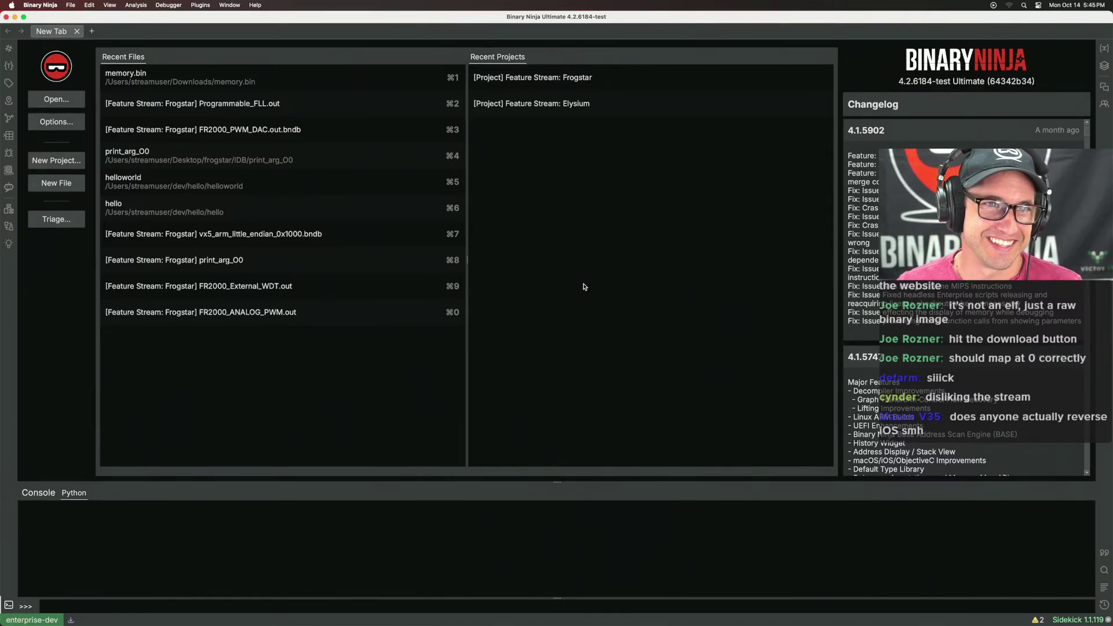
Open frogstar's DSC folder, enlarge the window and select all dyld_shared_cache_arm64 files.
key("super+Tab")
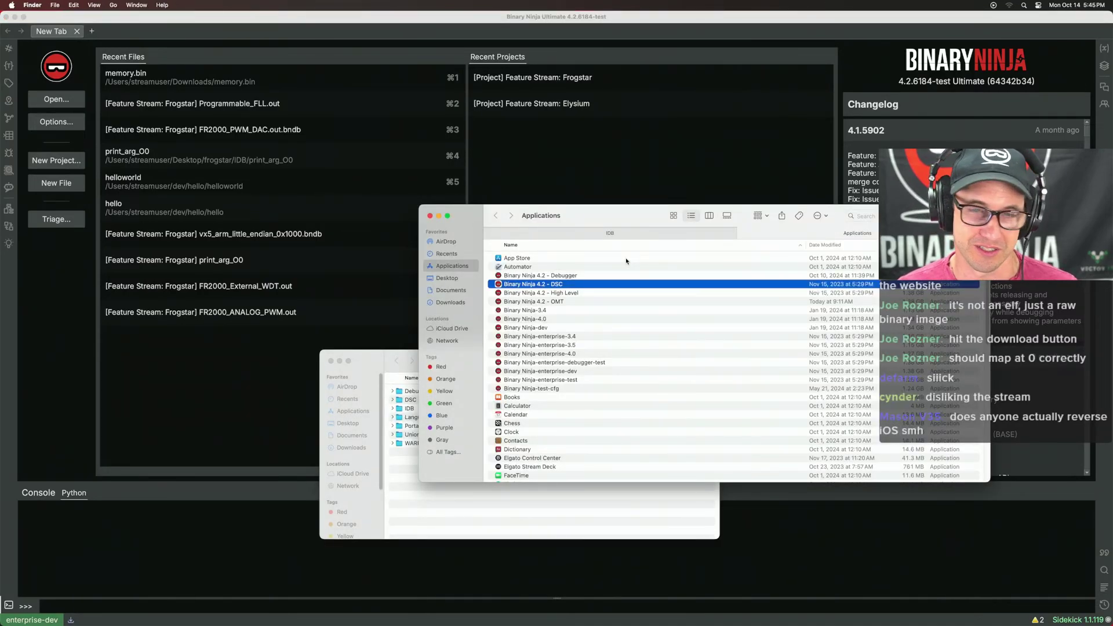
left_click_drag(633, 218, 622, 192)
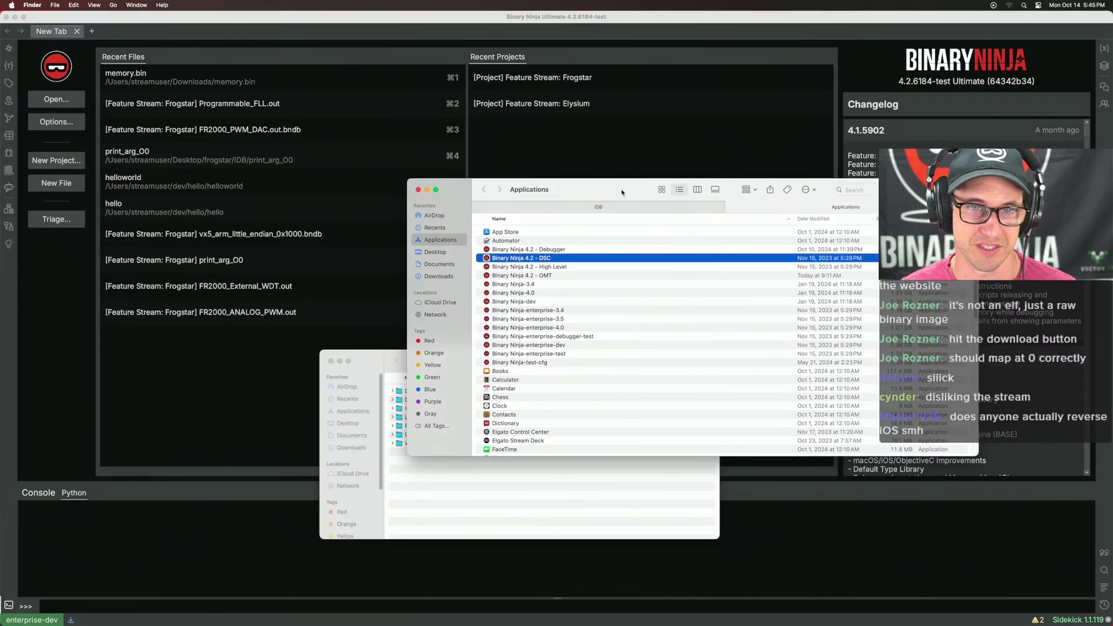
left_click(480, 463)
double_click(410, 400)
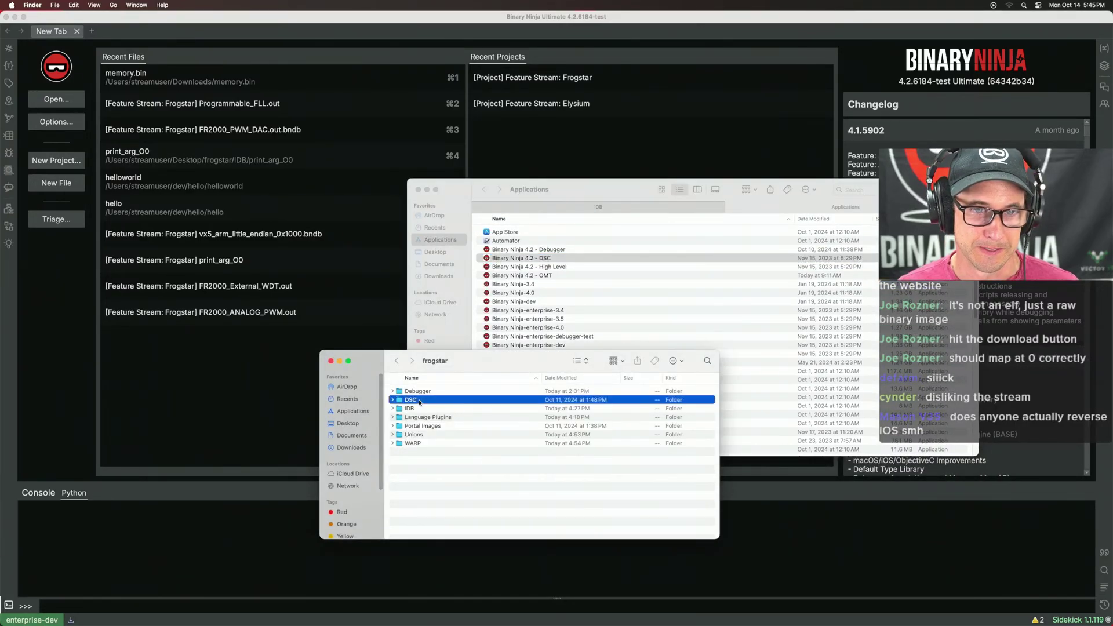
left_click_drag(520, 349, 596, 77)
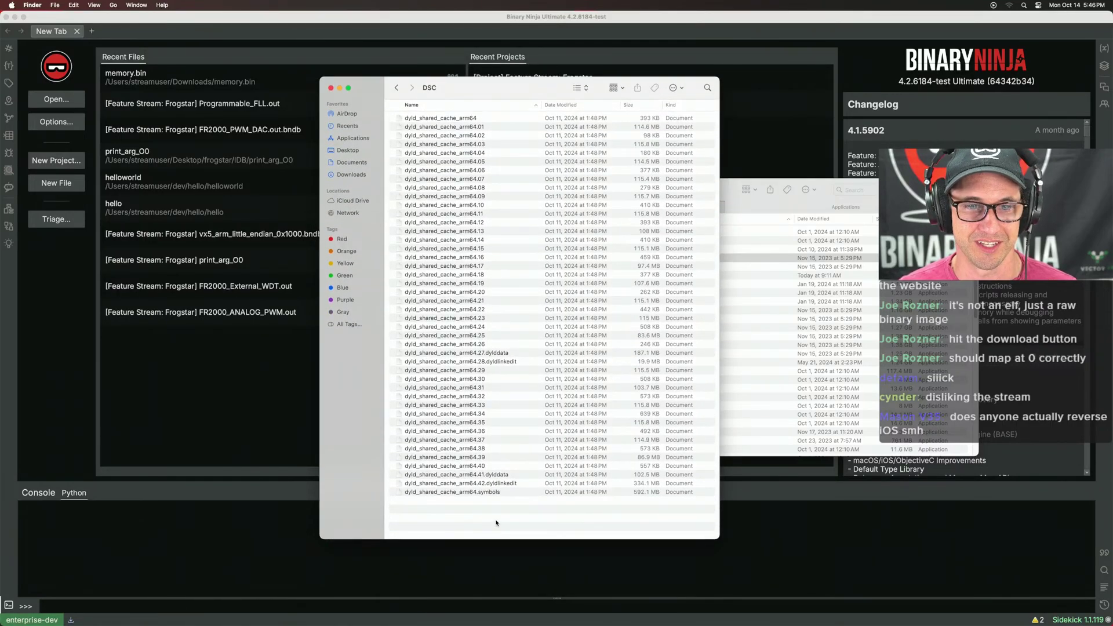
left_click_drag(458, 504, 462, 114)
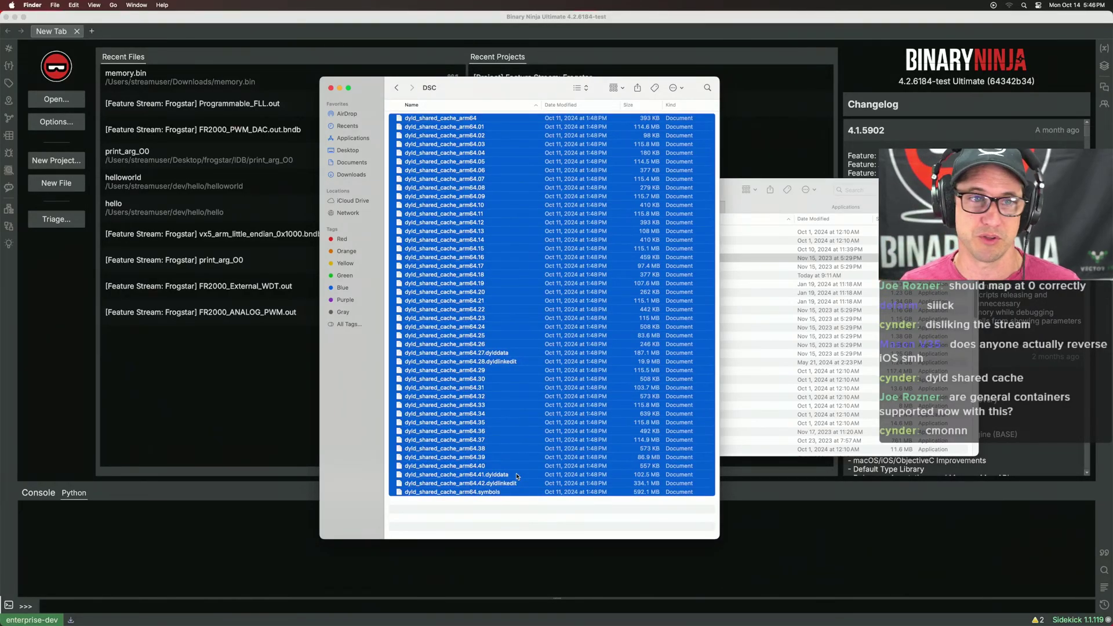
Open memory.bin with entry point offset 0x0 and platform msp430.
left_click(143, 86)
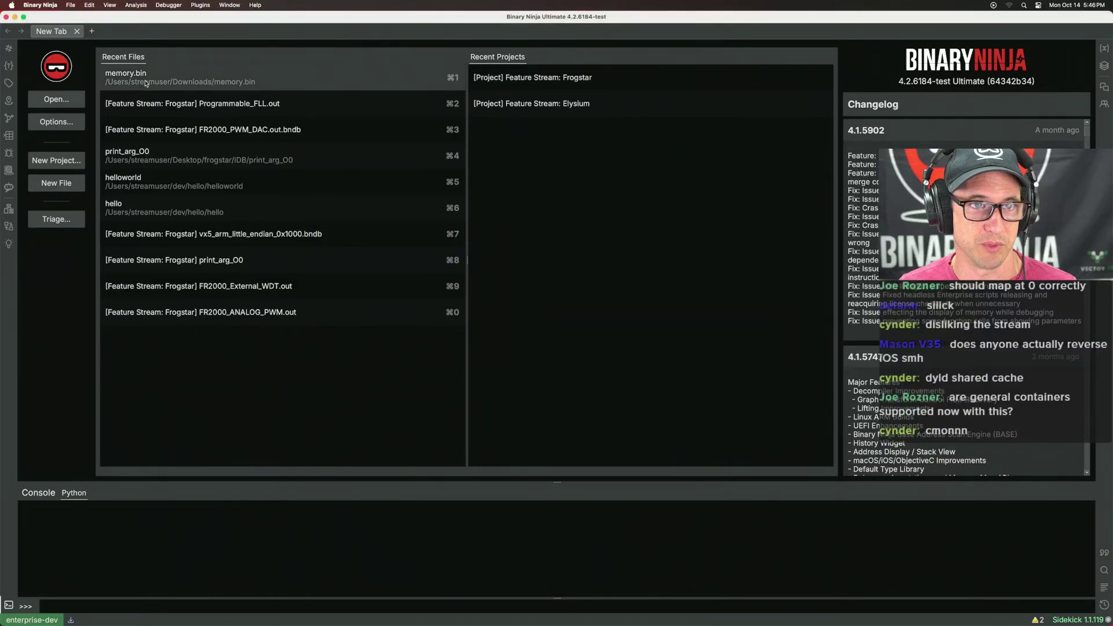
left_click(146, 83, "shift")
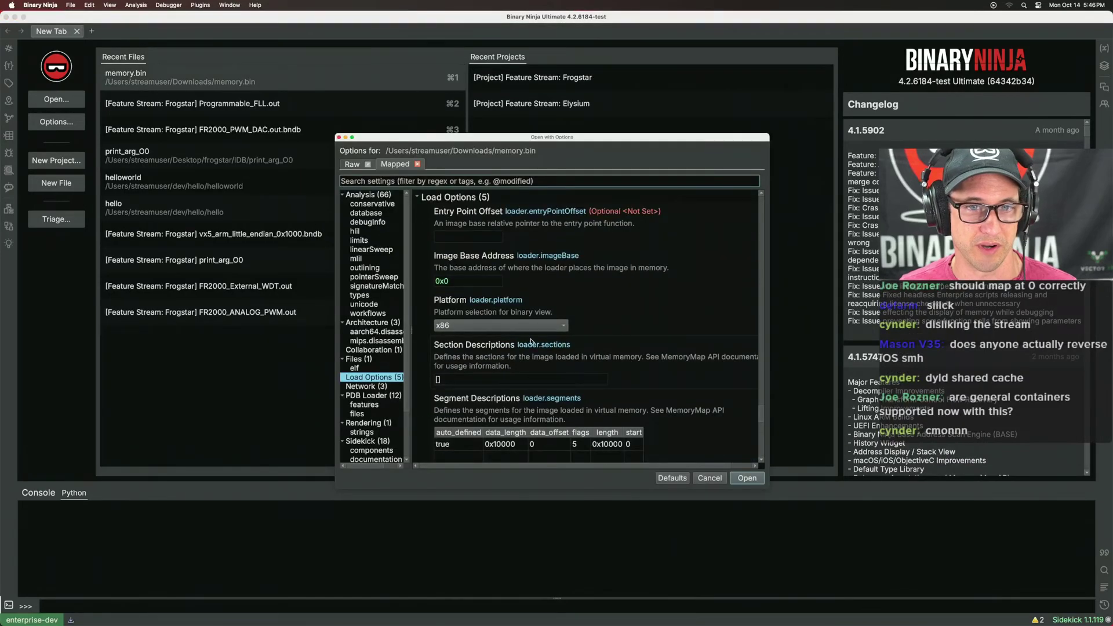
left_click(467, 236)
type("0x0")
key("Tab")
key("Tab")
key("Tab")
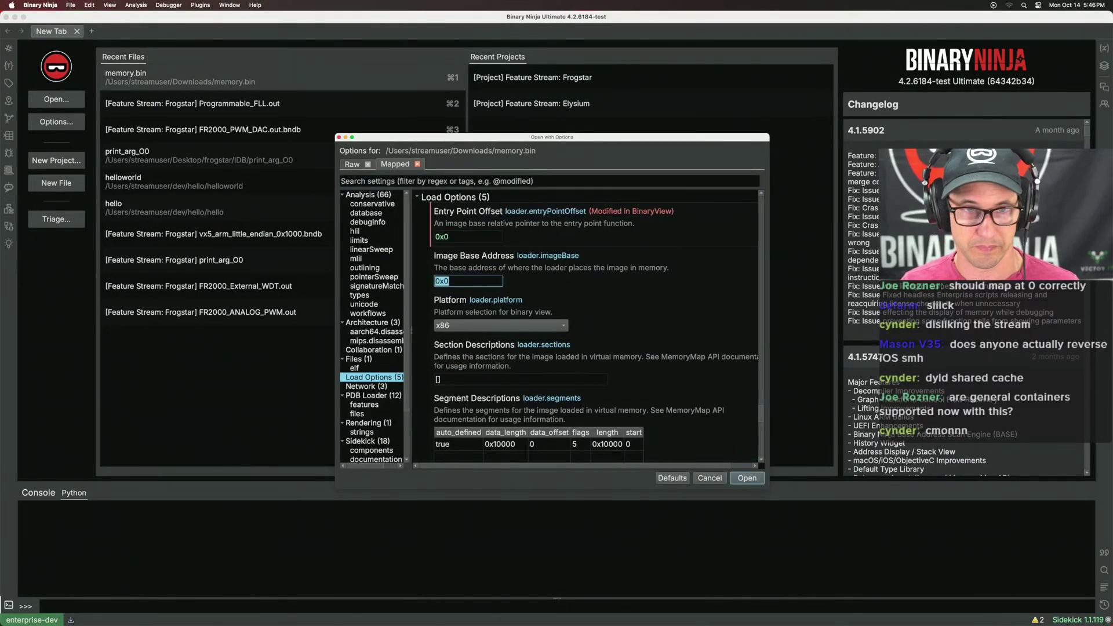
key("shift+Tab")
type("msp")
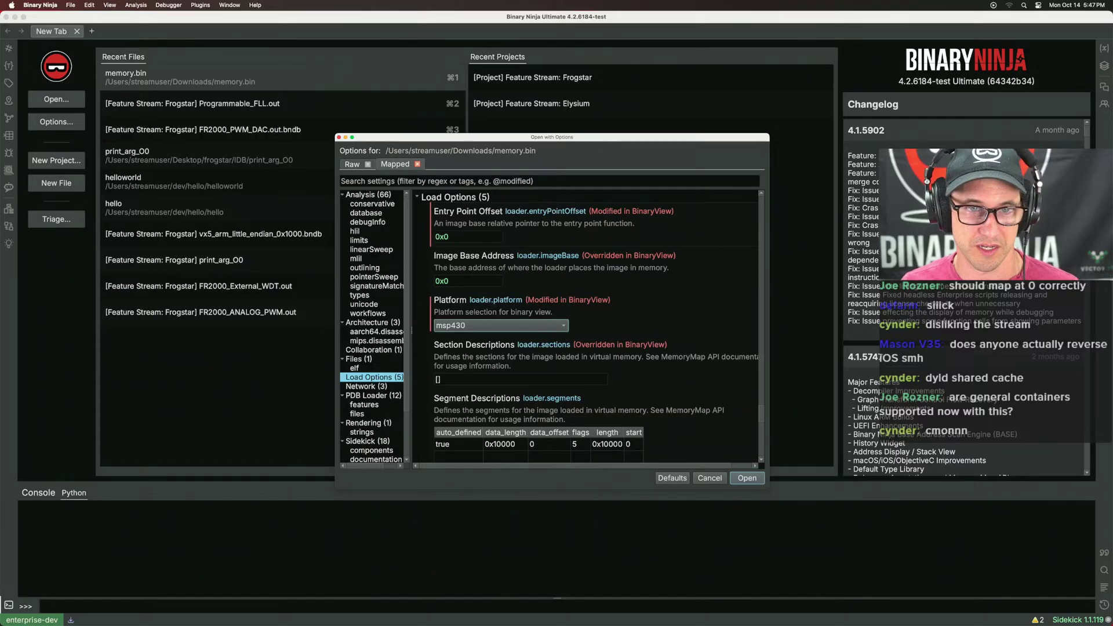
left_click(746, 480)
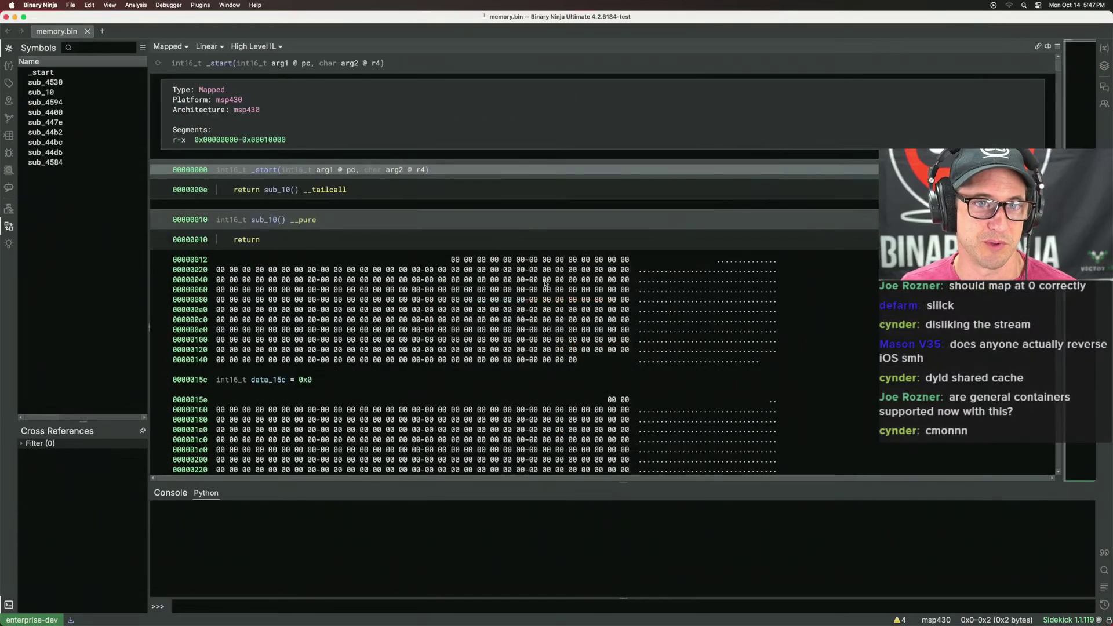
Review memory.bin's single segment in a widened Memory Map panel, then close its tab.
left_click(9, 101)
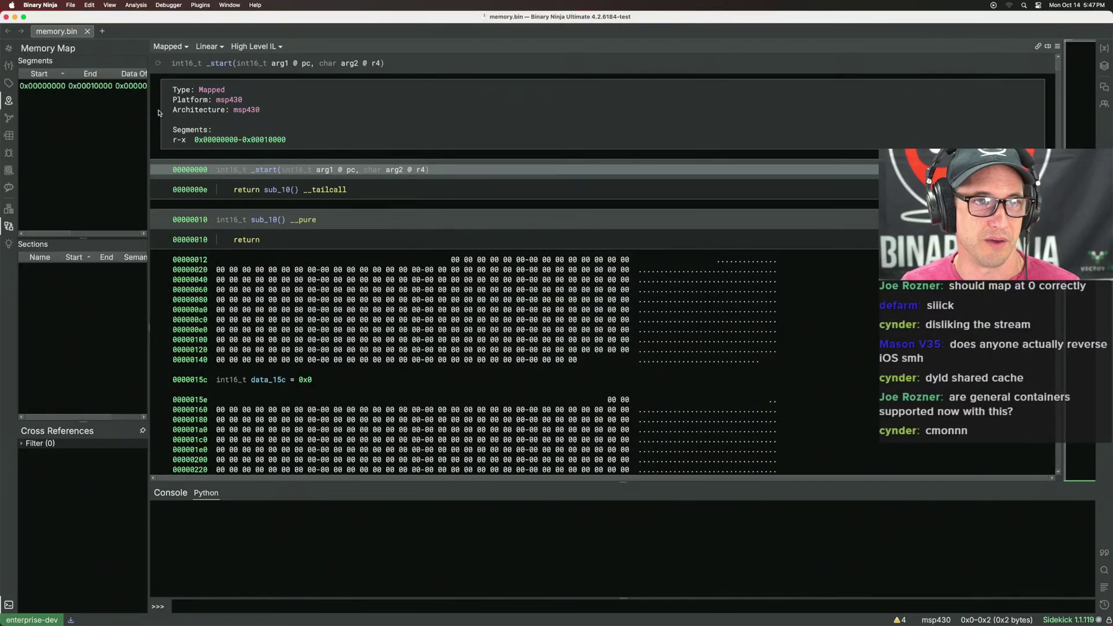
left_click_drag(149, 114, 315, 114)
right_click(109, 107)
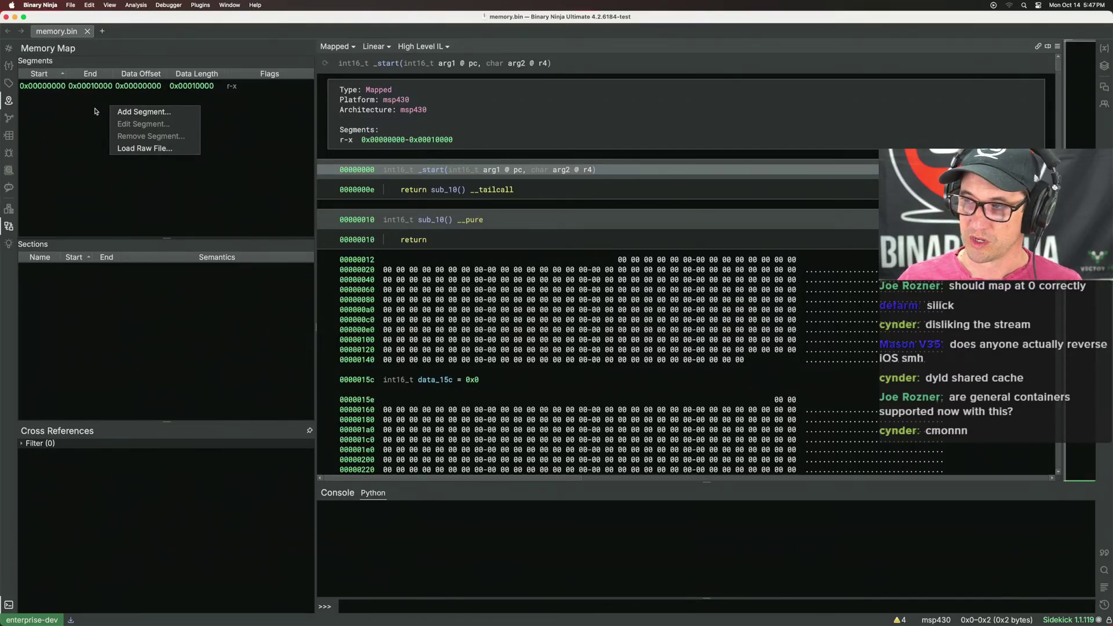
left_click(98, 109)
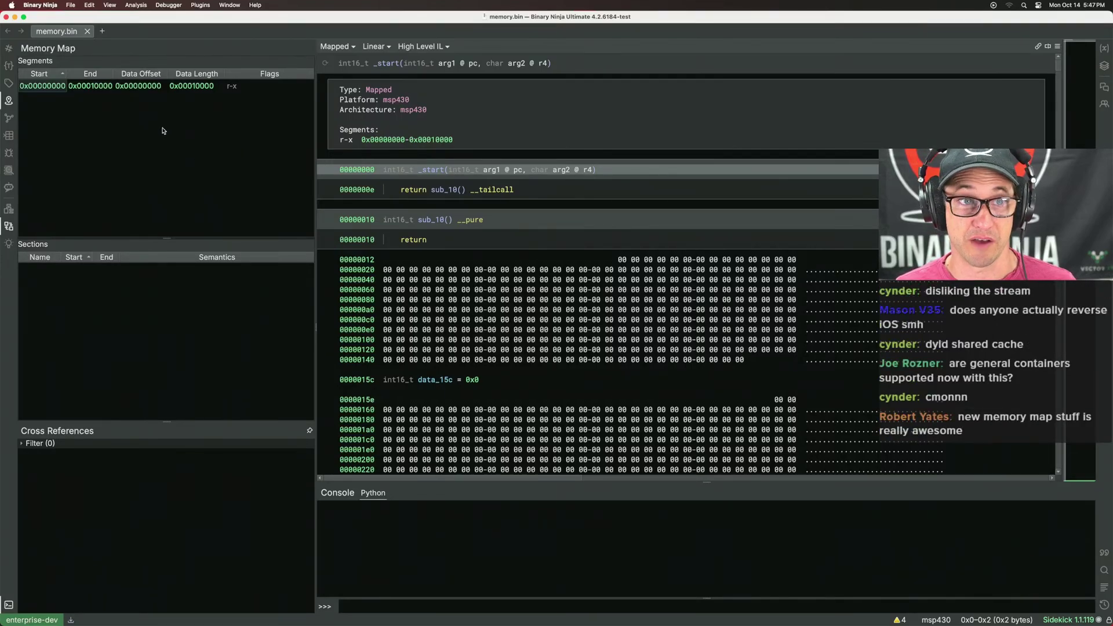
key("super+w")
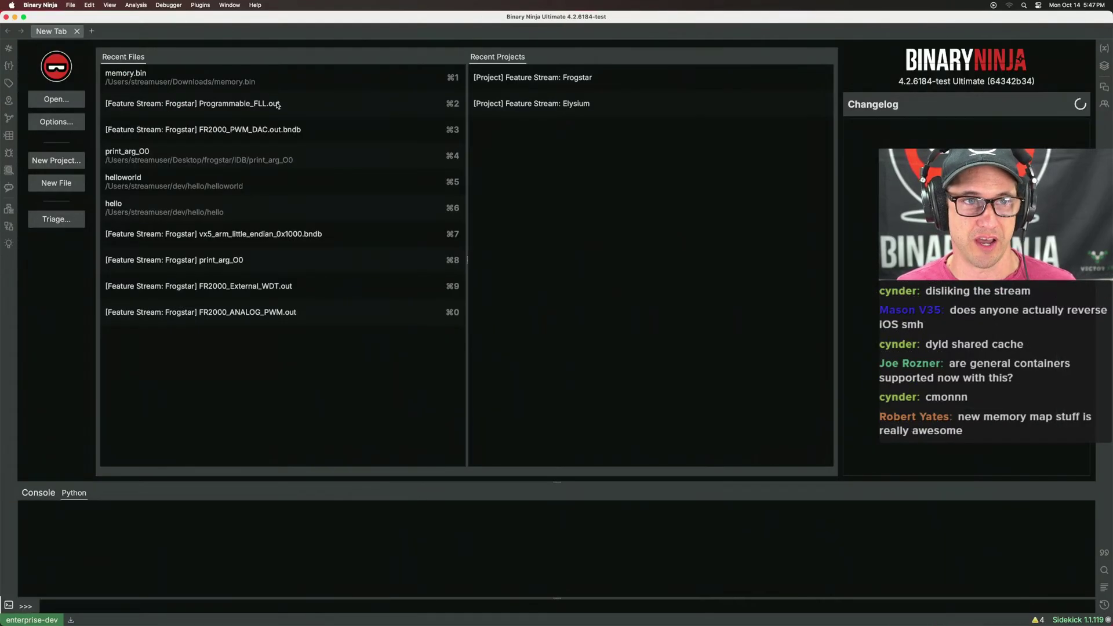
Drag dyld_shared_cache_arm64 from Finder into Binary Ninja, quitting the stray TextEdit window.
key("super+Tab")
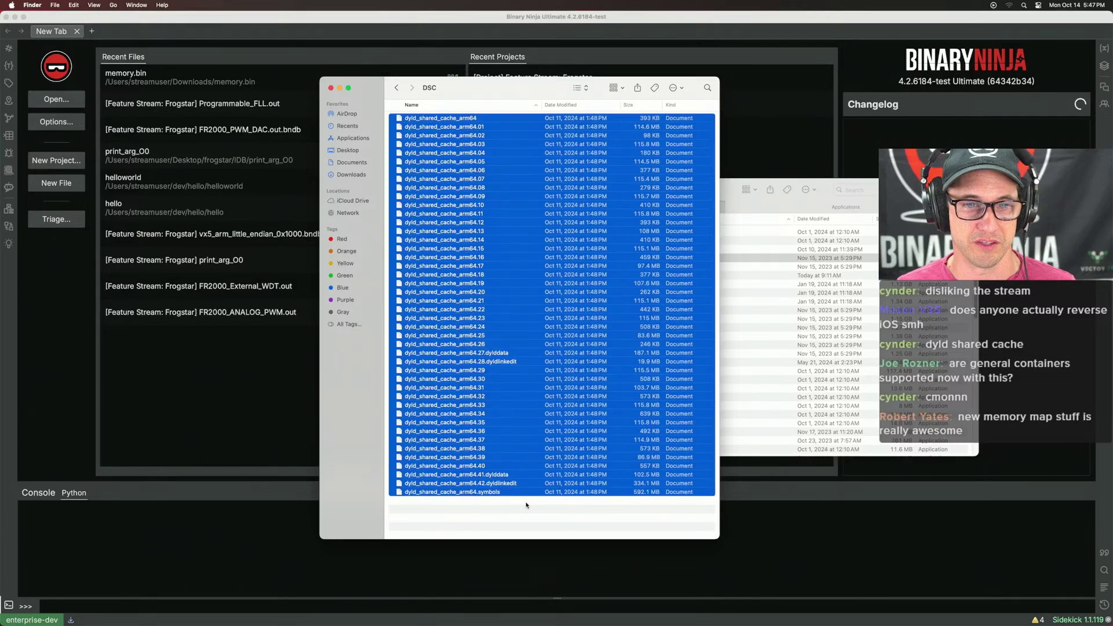
left_click(461, 119)
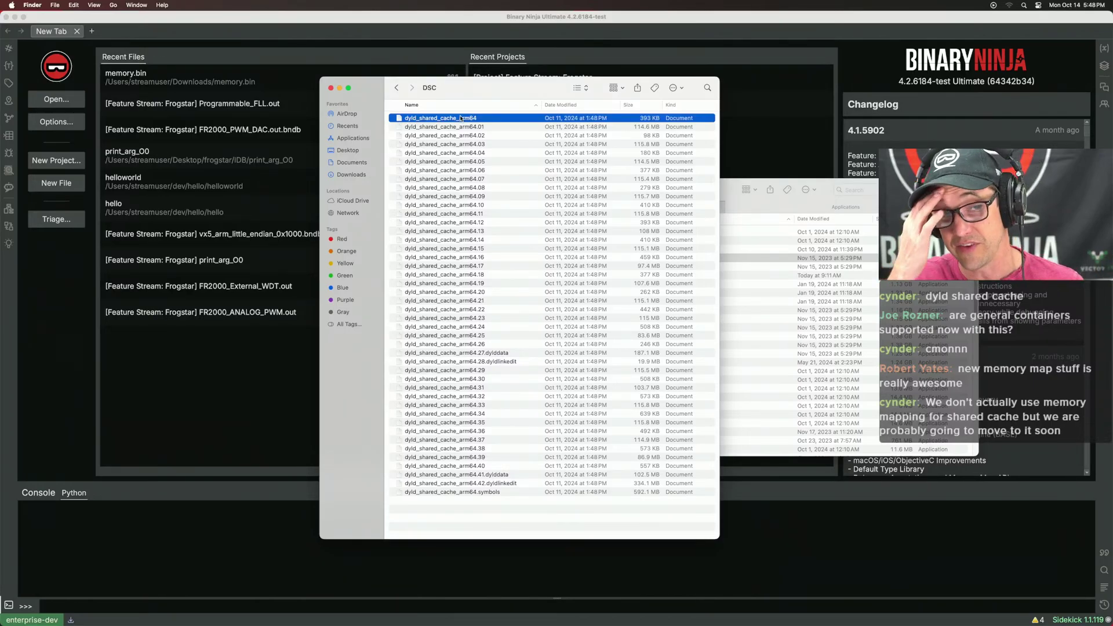
double_click(460, 118)
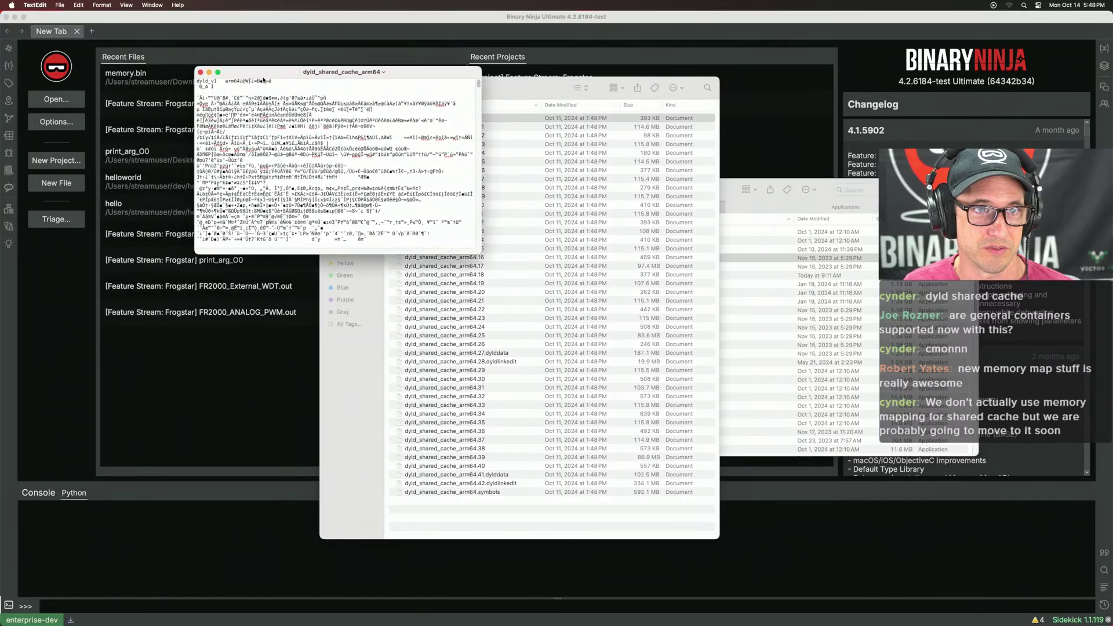
key("super+q")
left_click_drag(422, 120, 259, 81)
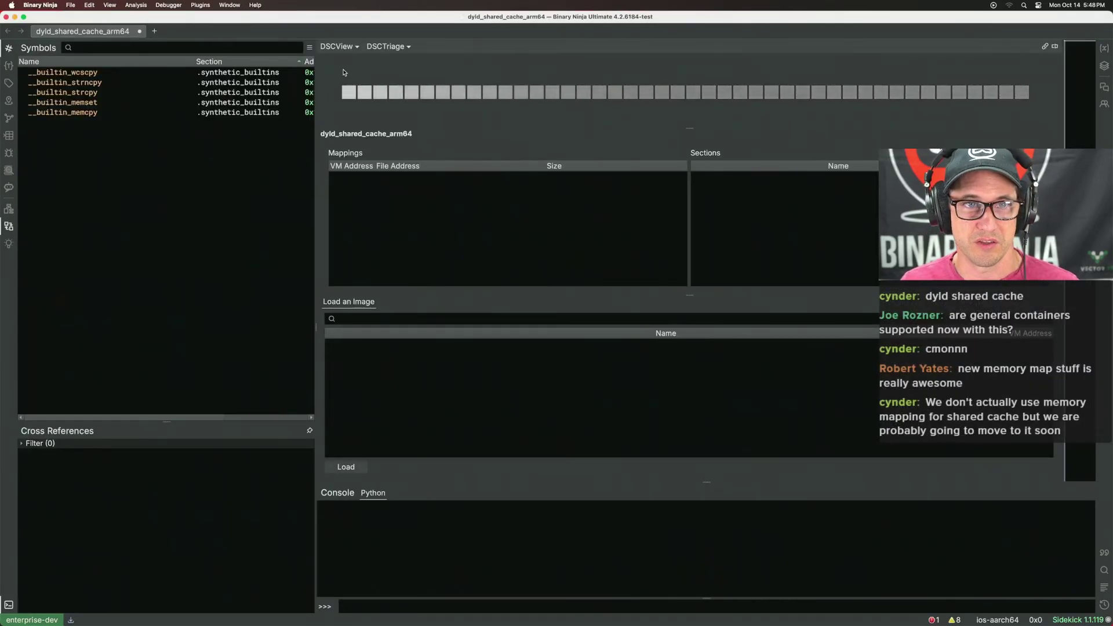
Narrow the symbols panel and scroll through sub-cache 05's mappings and sections.
left_click_drag(316, 87, 200, 99)
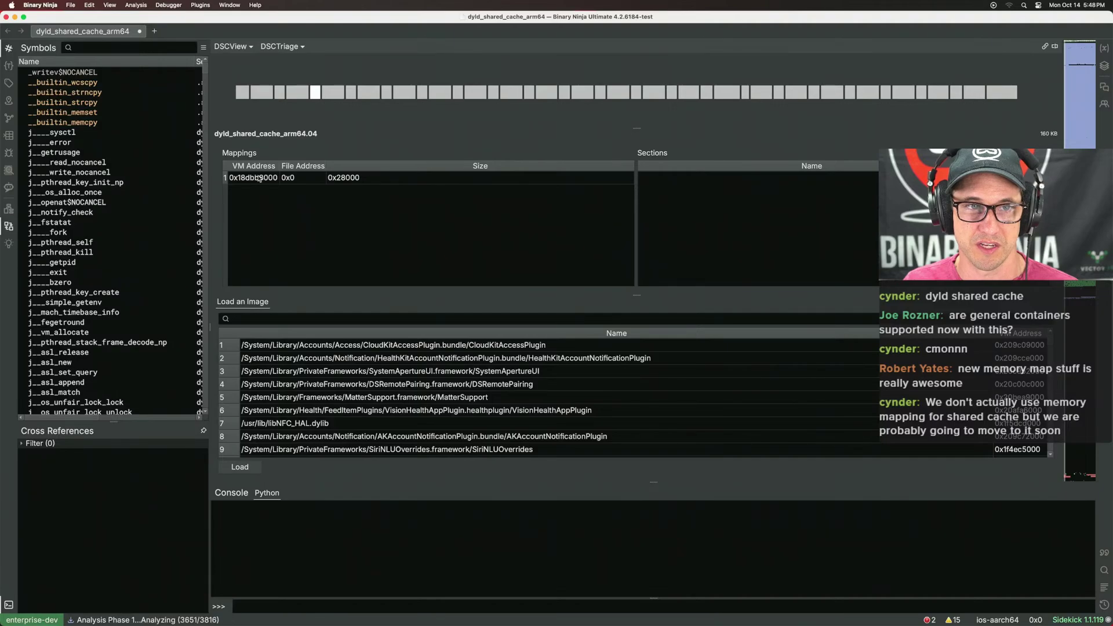
left_click(333, 97)
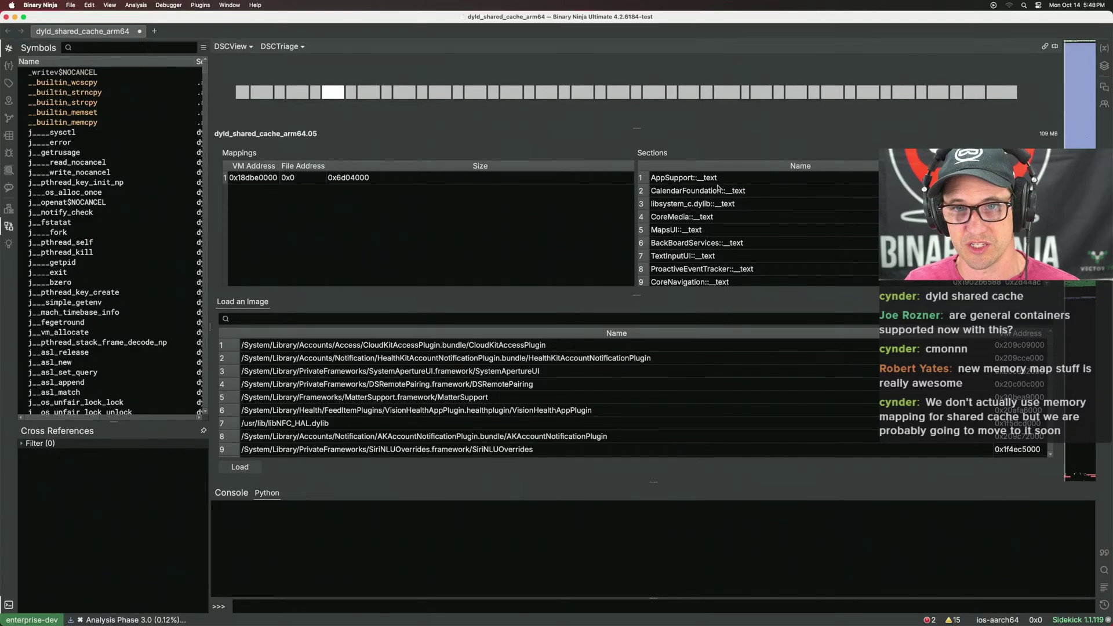
scroll(713, 206, "down", 3)
scroll(711, 211, "down", 6)
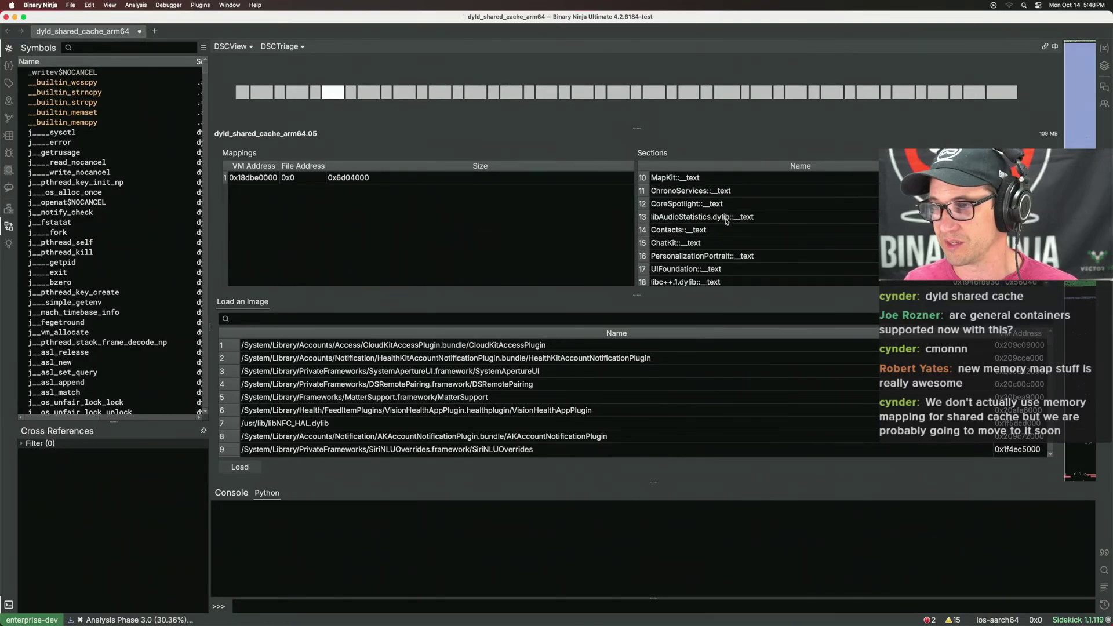
scroll(696, 222, "down", 9)
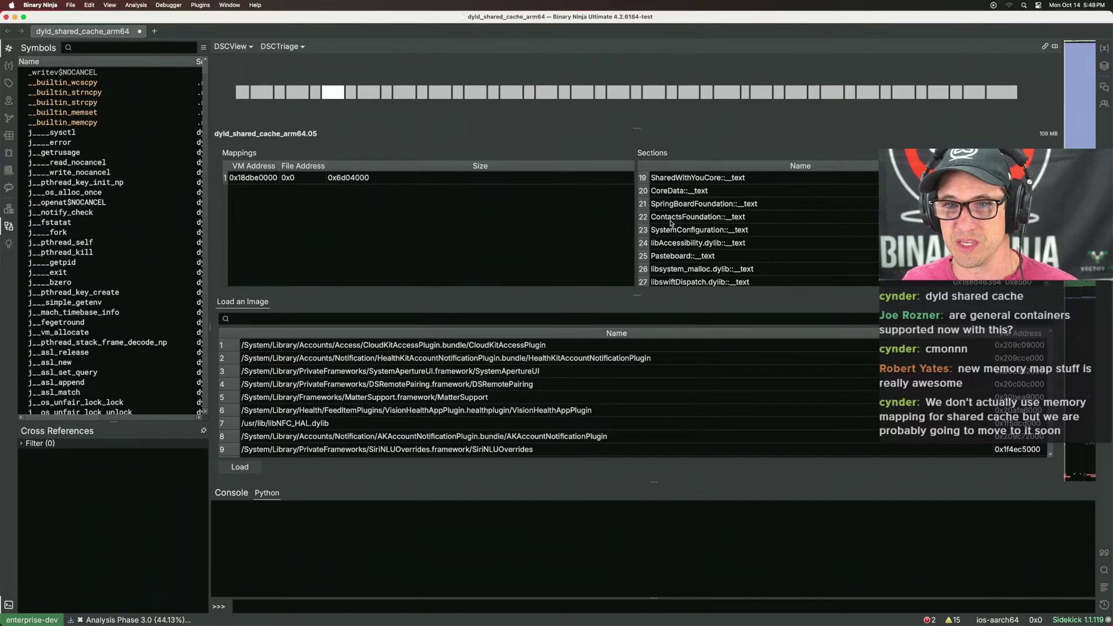
Step through sub-caches 06, then 19 onward to 25, reviewing each one's mappings.
left_click(350, 92)
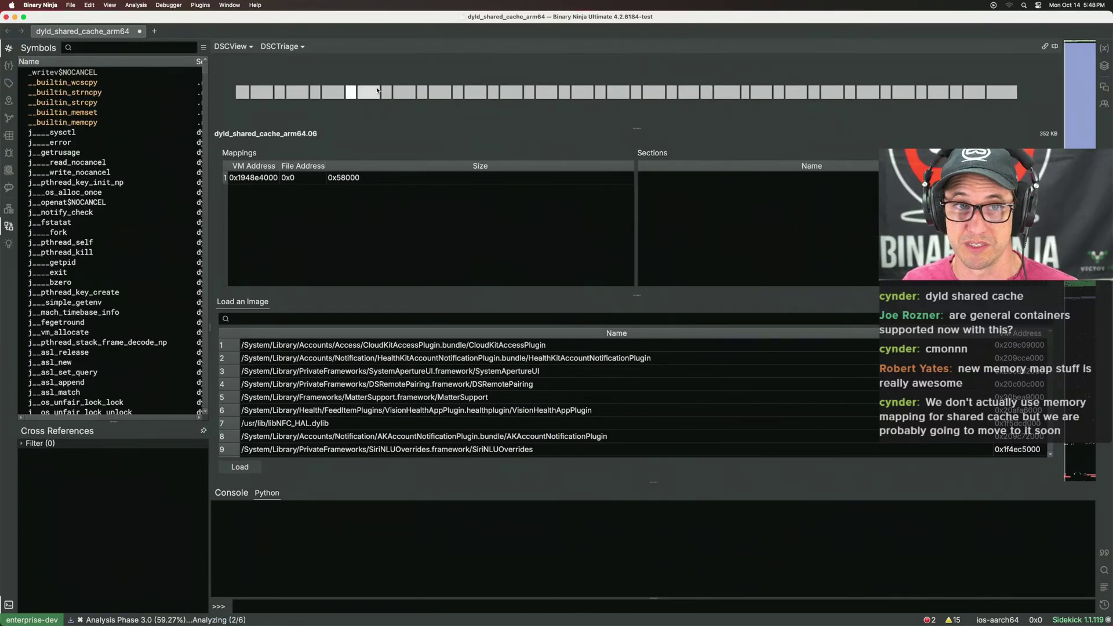
left_click(582, 92)
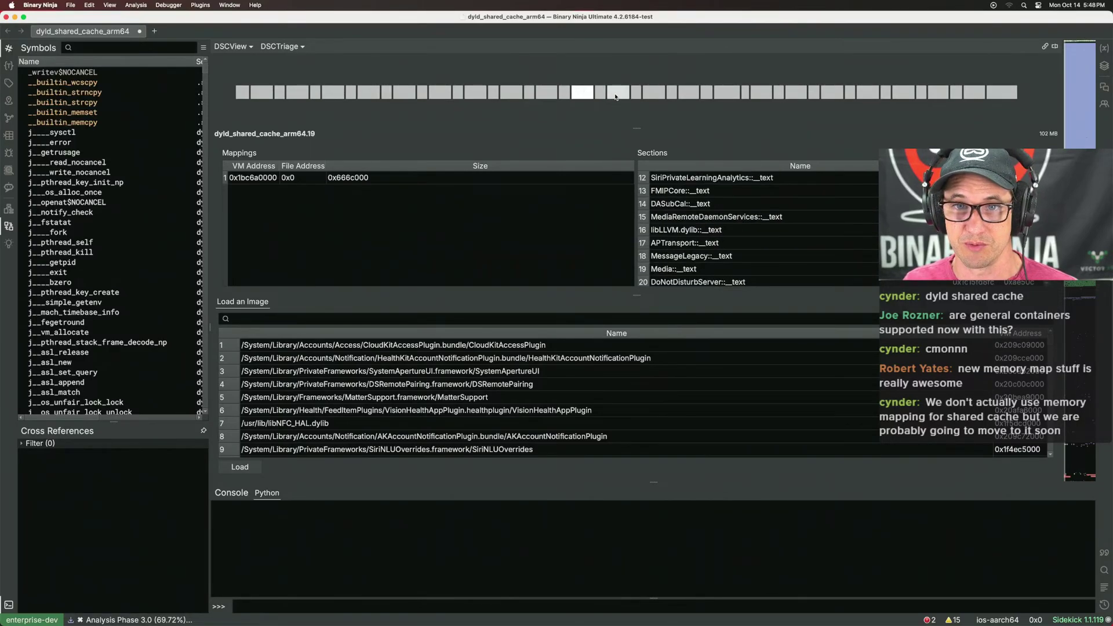
left_click(617, 94)
left_click(654, 94)
left_click(690, 95)
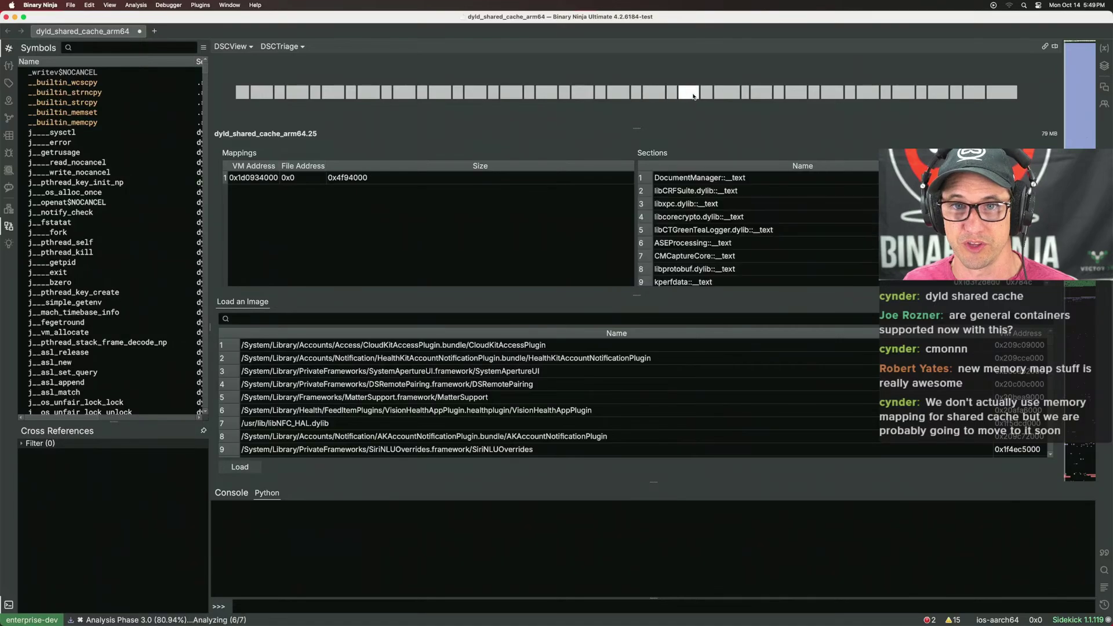
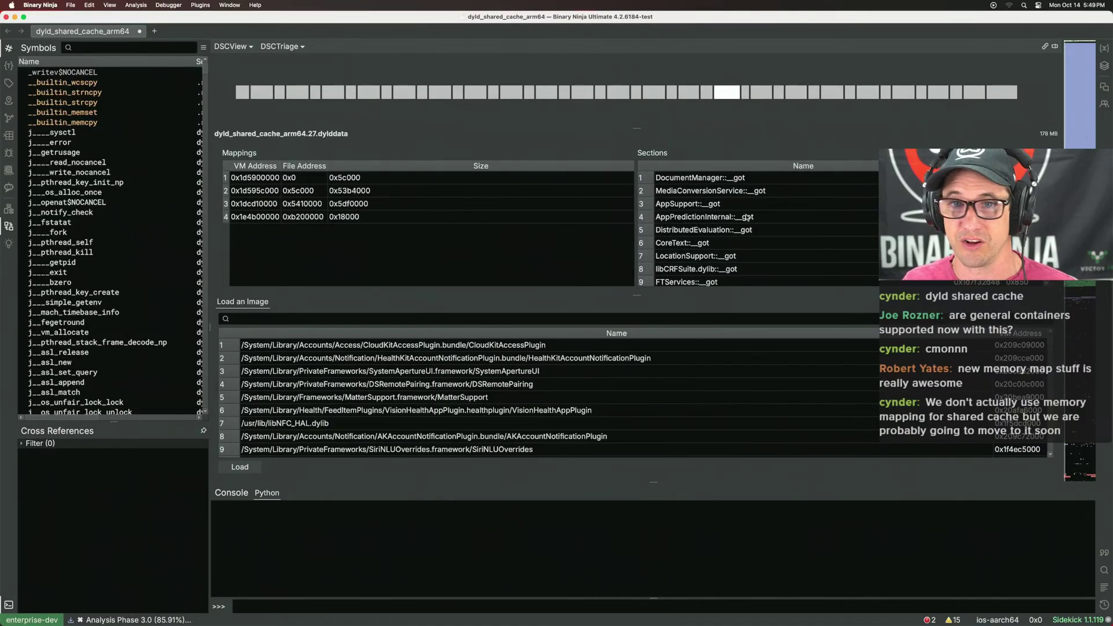
Browse the Sections and Load an Image lists, then show the Memory Map of cache segments and sections.
scroll(748, 220, "down", 5)
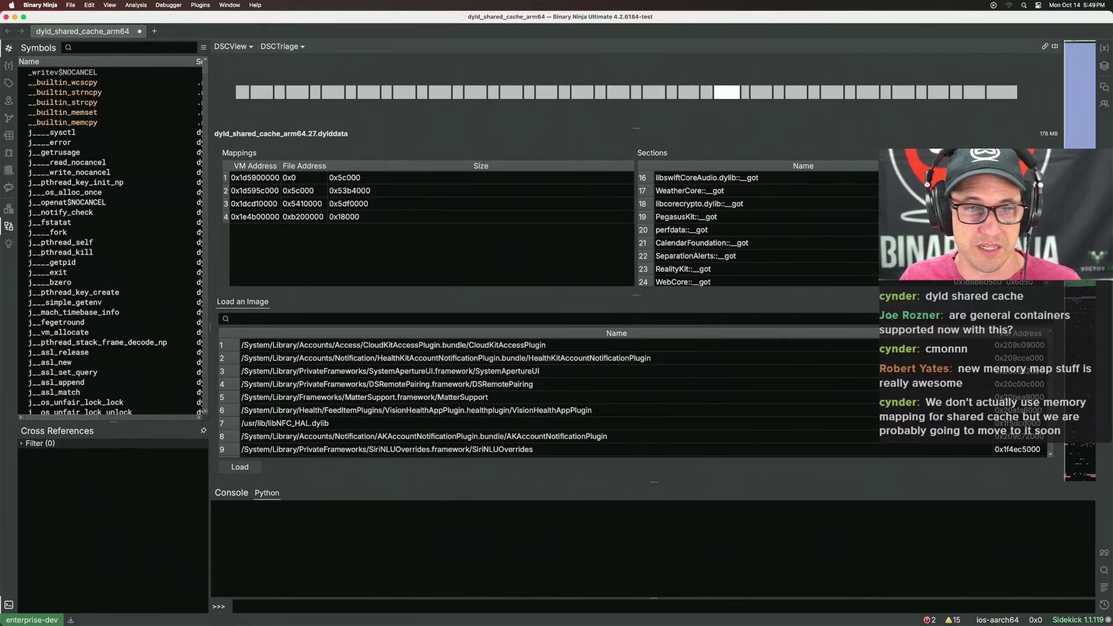
scroll(464, 382, "down", 20)
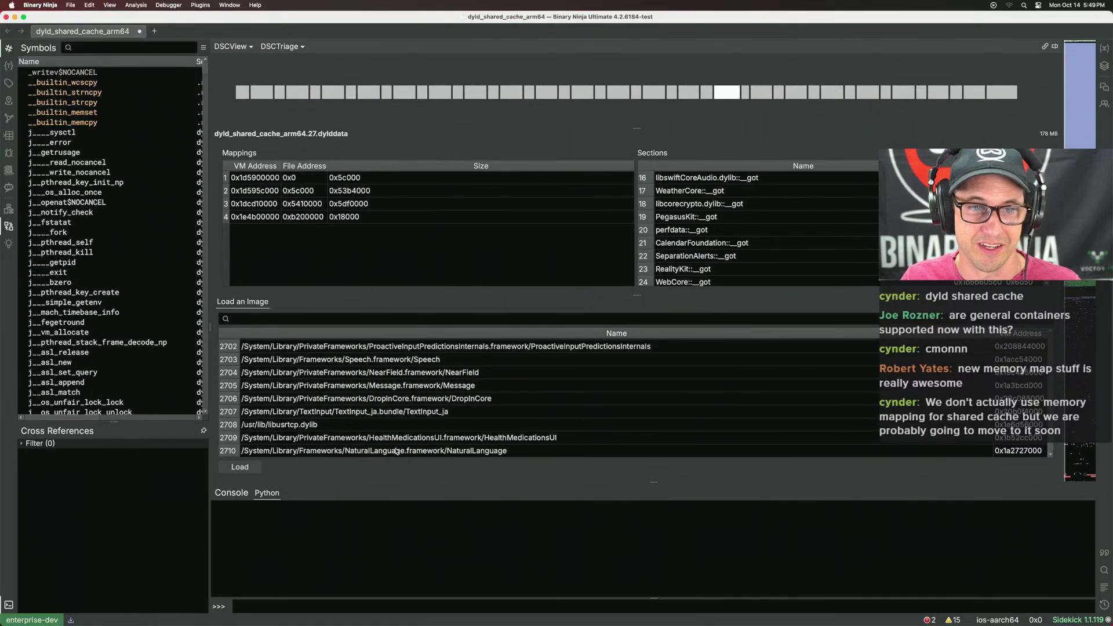
left_click_drag(388, 450, 417, 351)
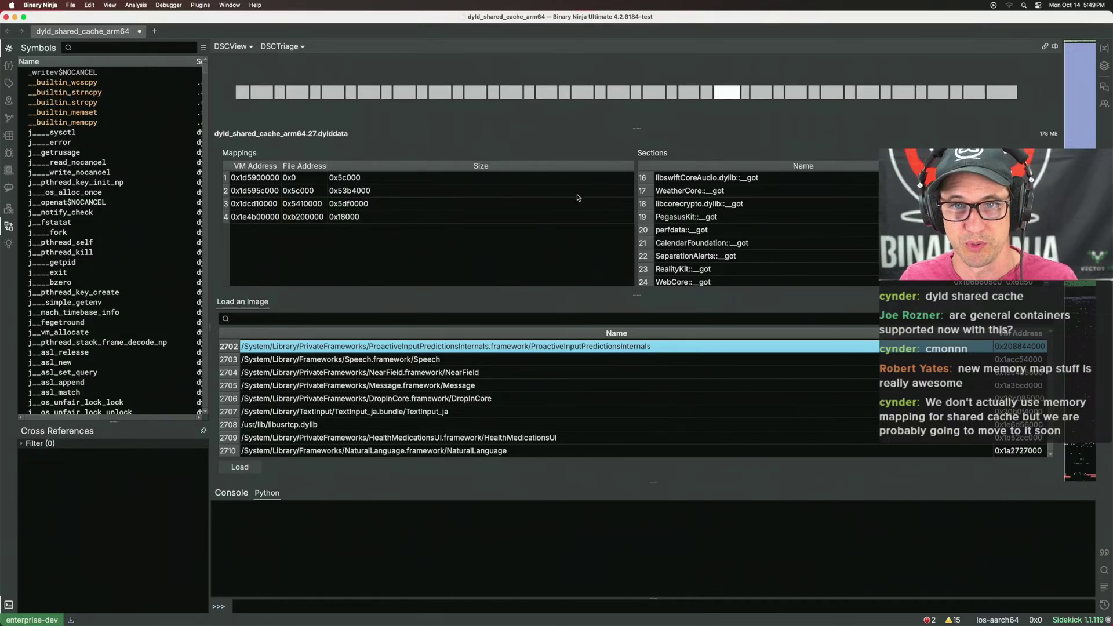
scroll(731, 212, "down", 15)
scroll(740, 212, "down", 16)
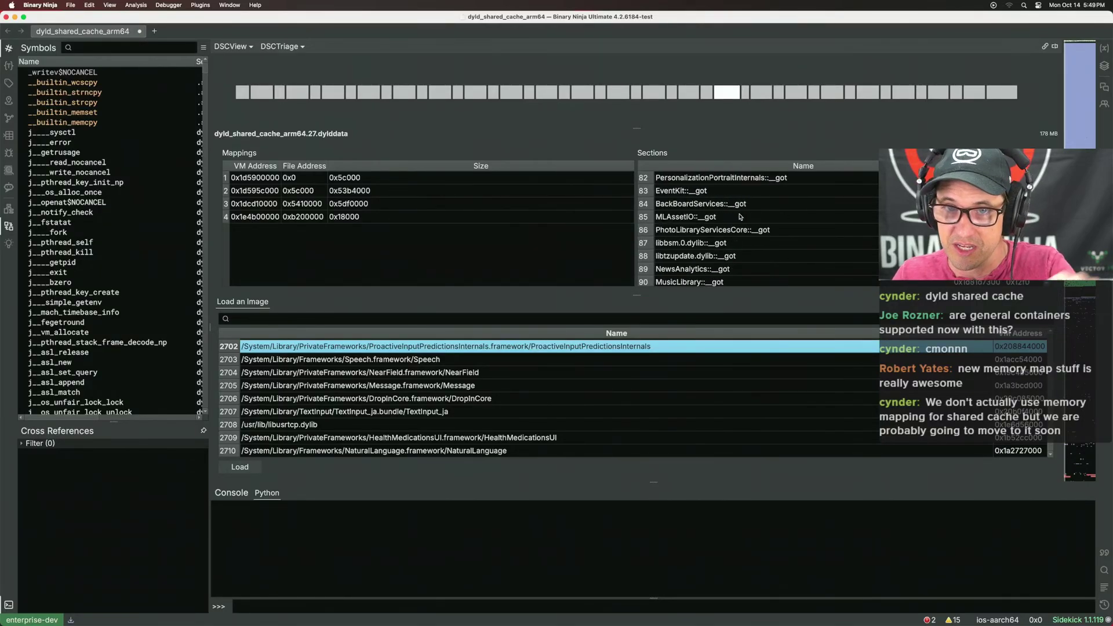
scroll(370, 367, "up", 6)
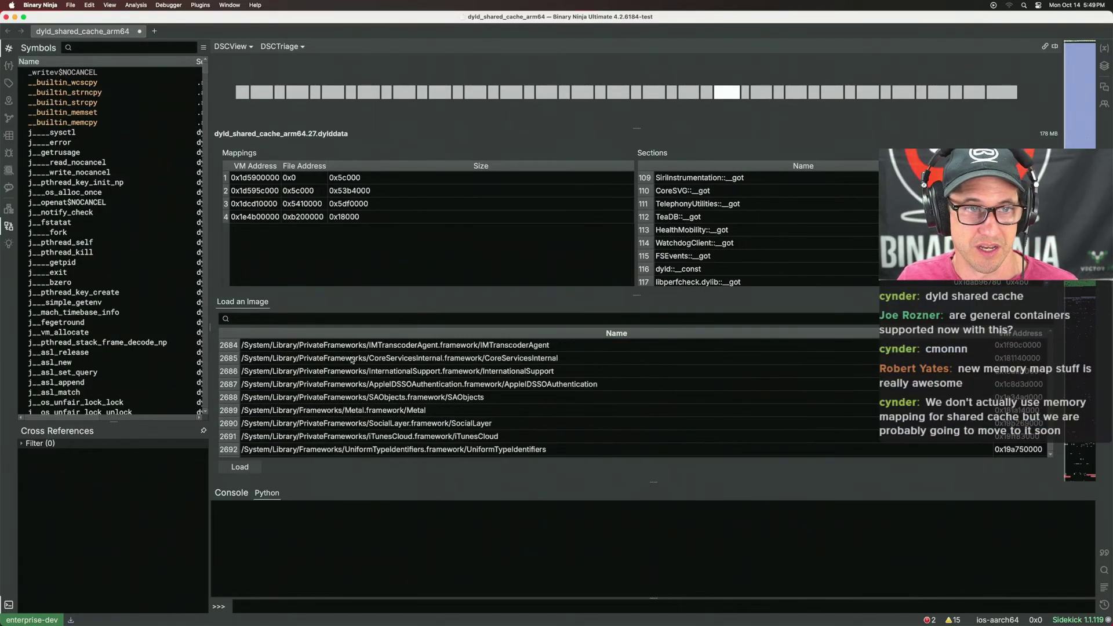
mouse_move(205, 69)
left_mouse_down()
mouse_move(221, 205)
mouse_move(191, 54)
left_mouse_up()
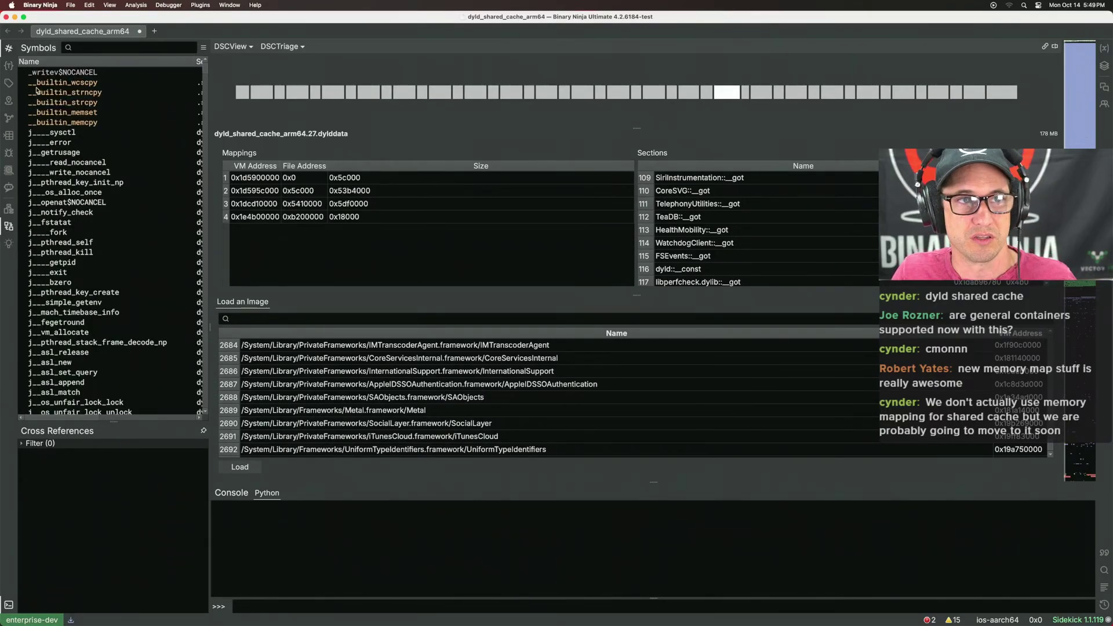
left_click(9, 101)
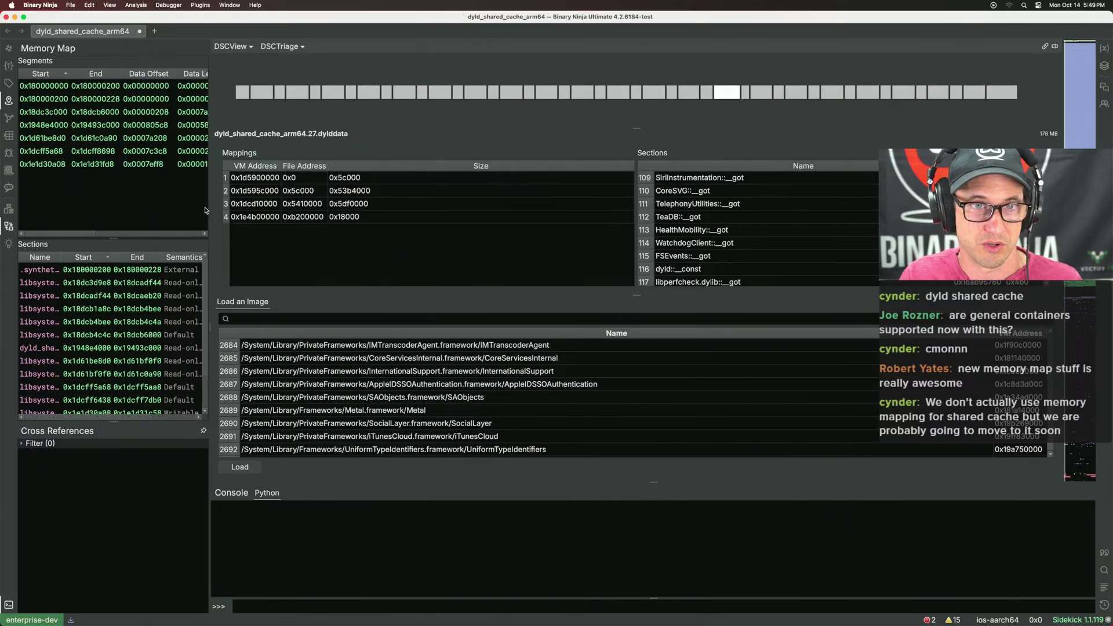
Apply the WideSidebar layout and widen the Sections Name column so names show fully.
key("super+p")
type("wide")
key("Return")
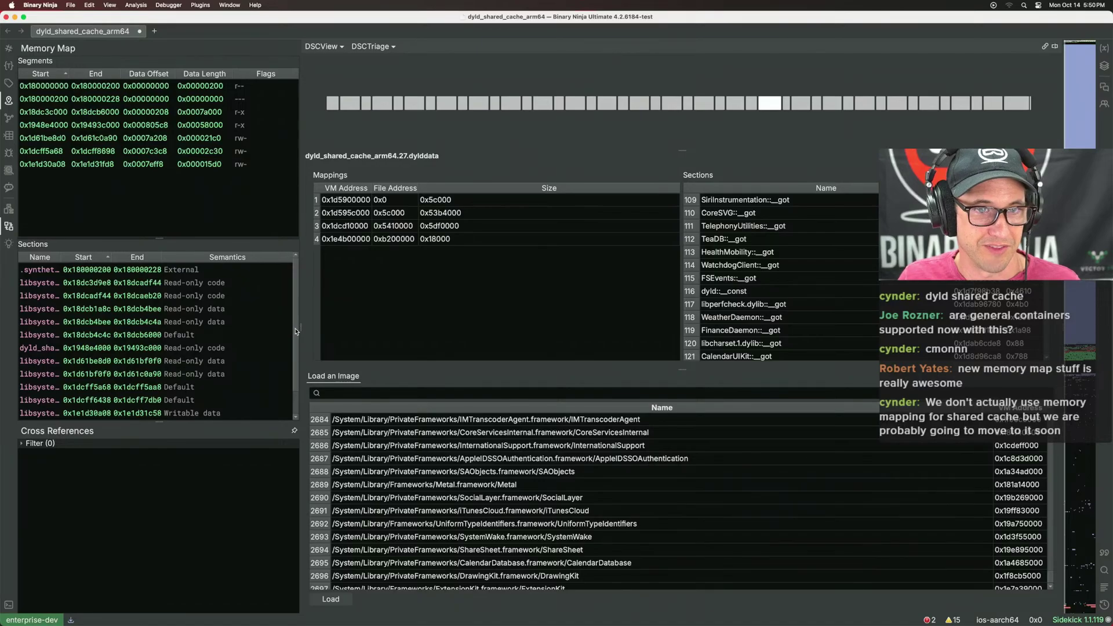
scroll(296, 331, "down", 2)
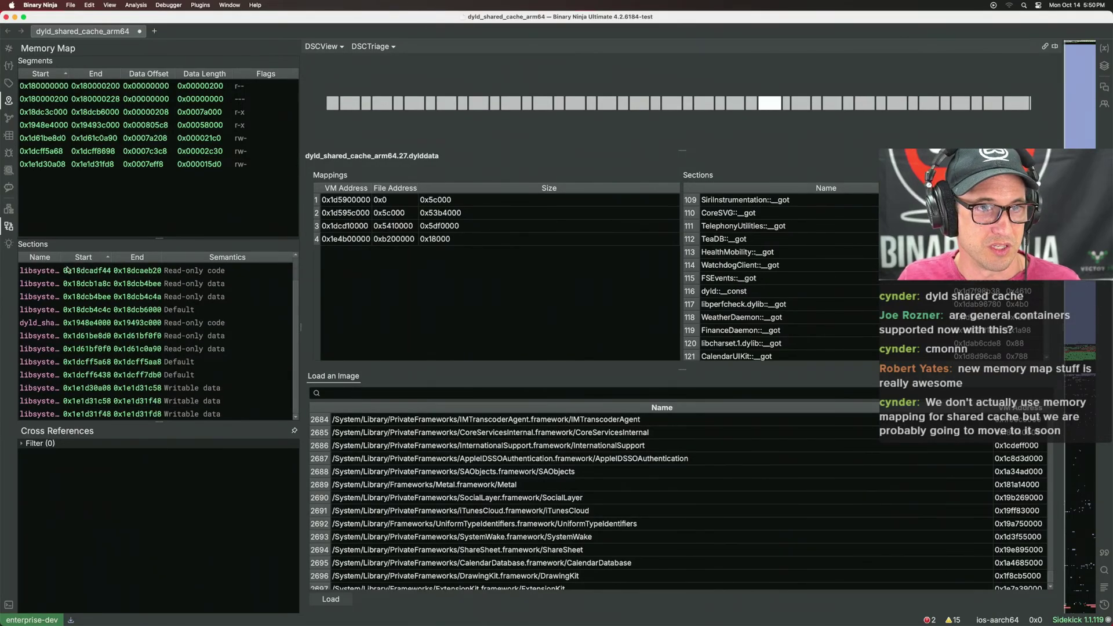
left_click_drag(62, 262, 193, 270)
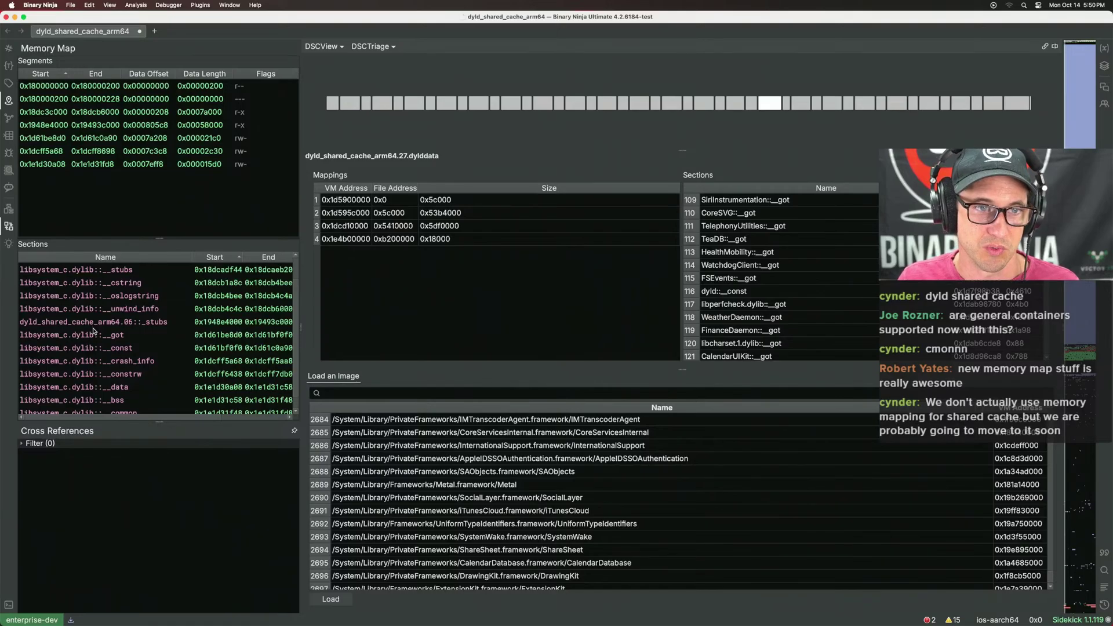
Select libsystem_c.dylib's stubs and cstring sections, then narrow the memory map panel slightly.
left_click(128, 323)
left_click(126, 278)
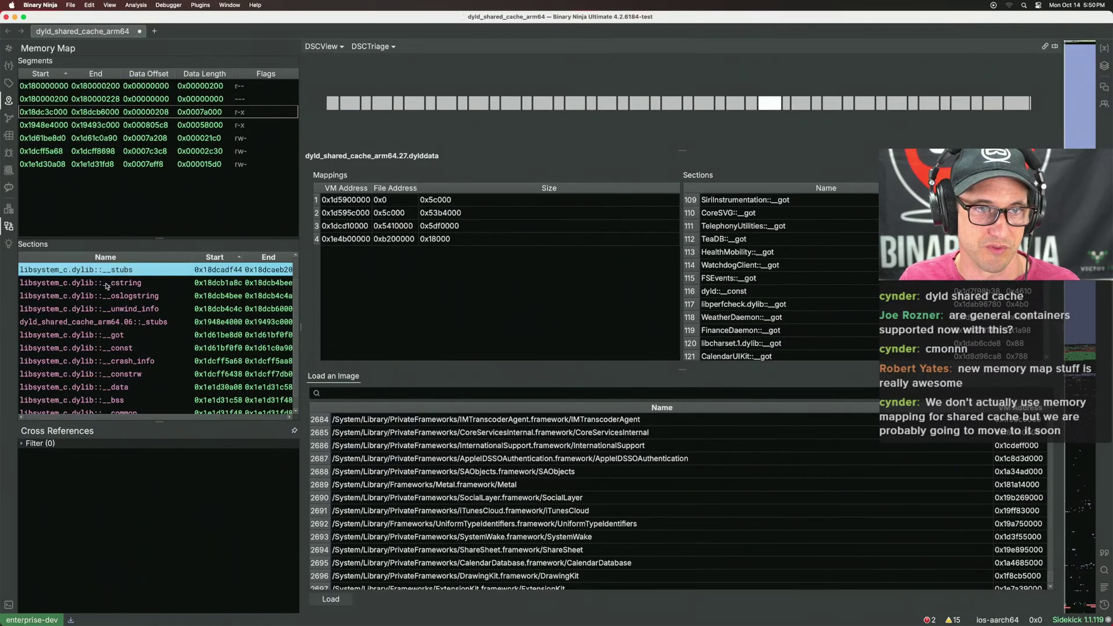
left_click(107, 284)
scroll(100, 317, "down", 1)
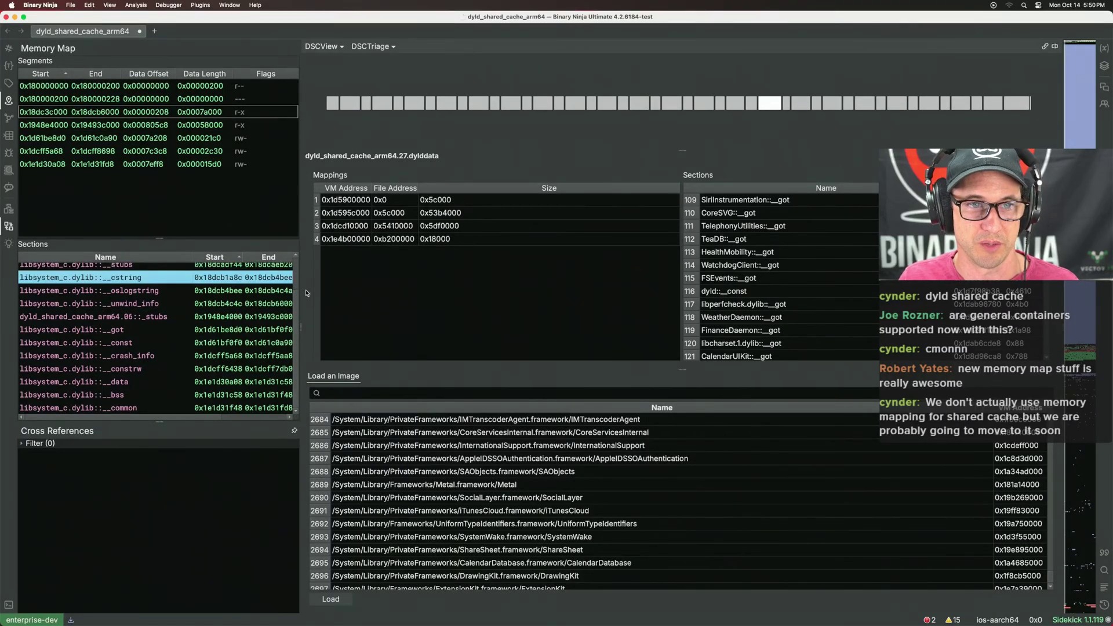
left_click_drag(299, 296, 281, 296)
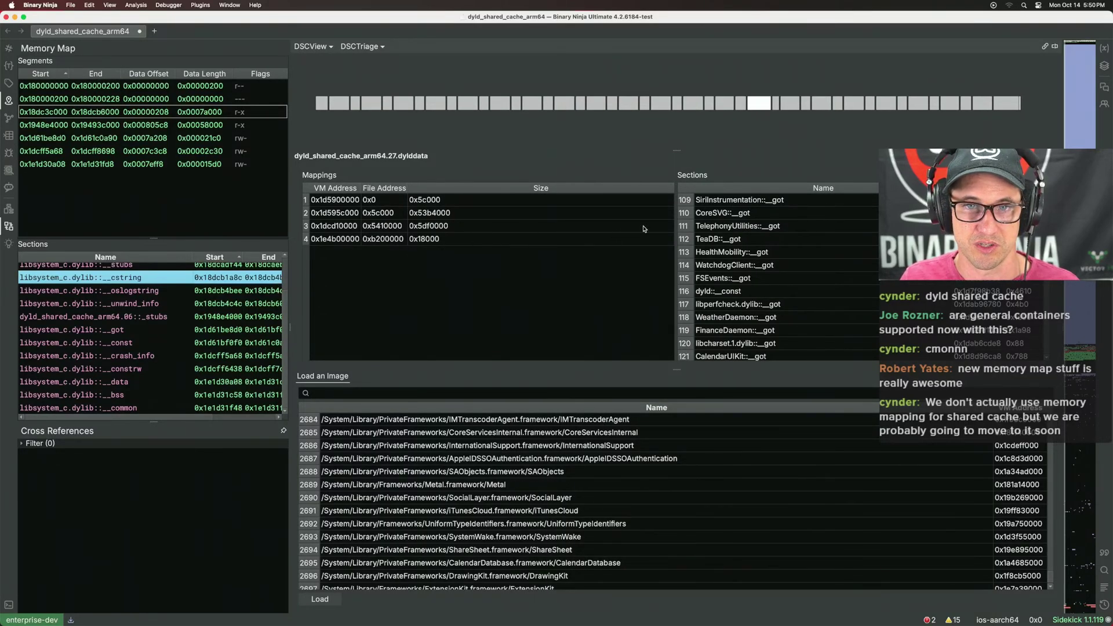
Focus the image name filter and scroll through the loadable image list.
left_click(564, 394)
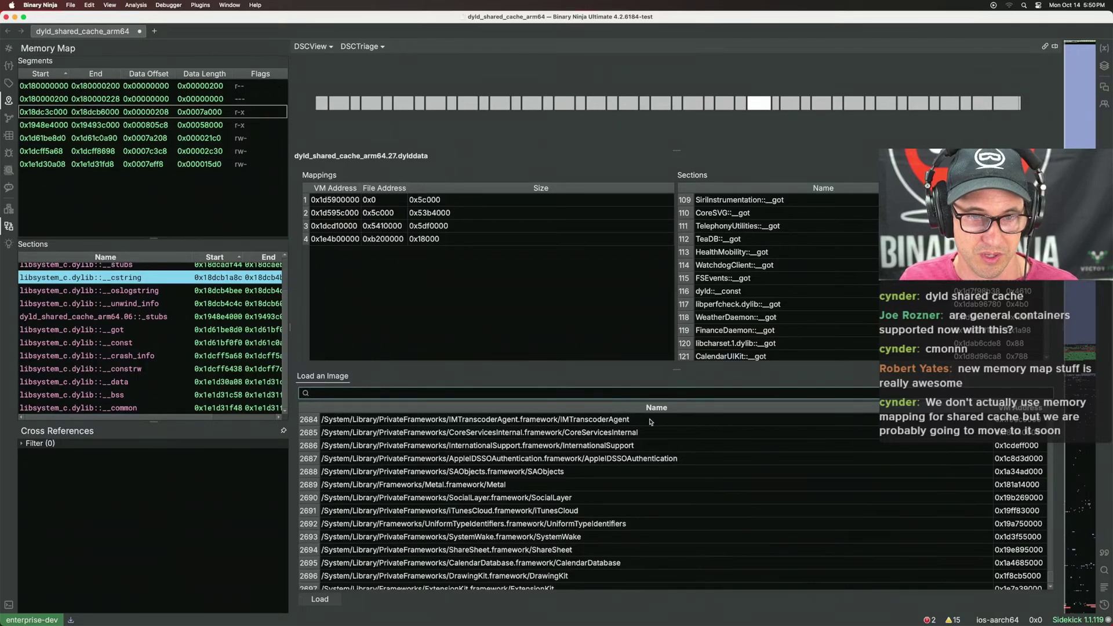
scroll(660, 474, "up", 5)
scroll(663, 474, "up", 10)
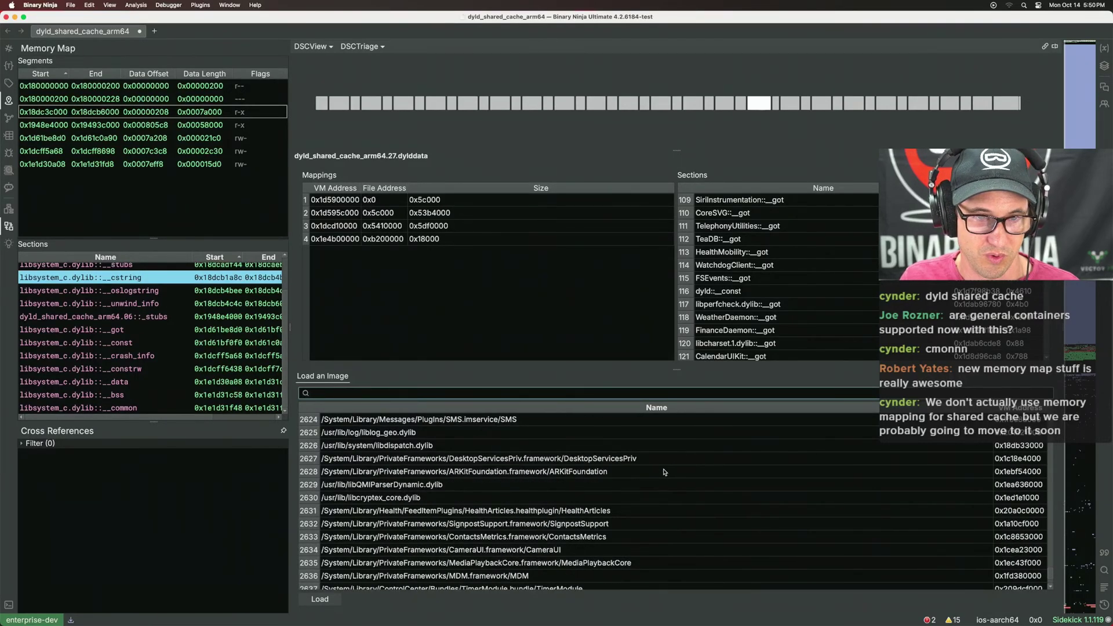
scroll(664, 472, "up", 6)
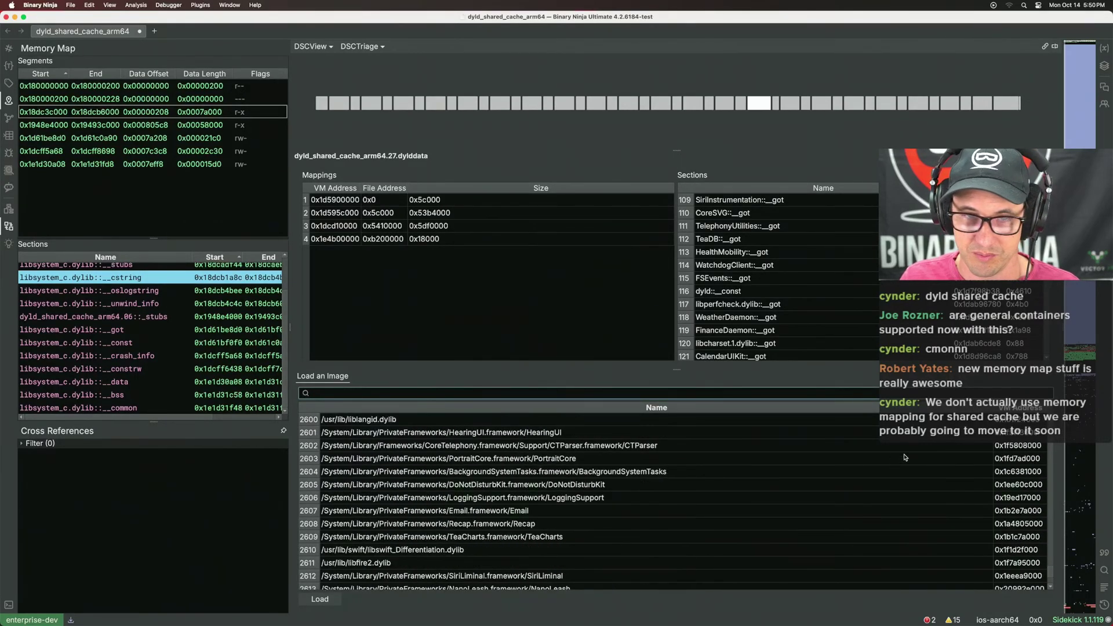
scroll(893, 459, "up", 2)
scroll(568, 475, "down", 1)
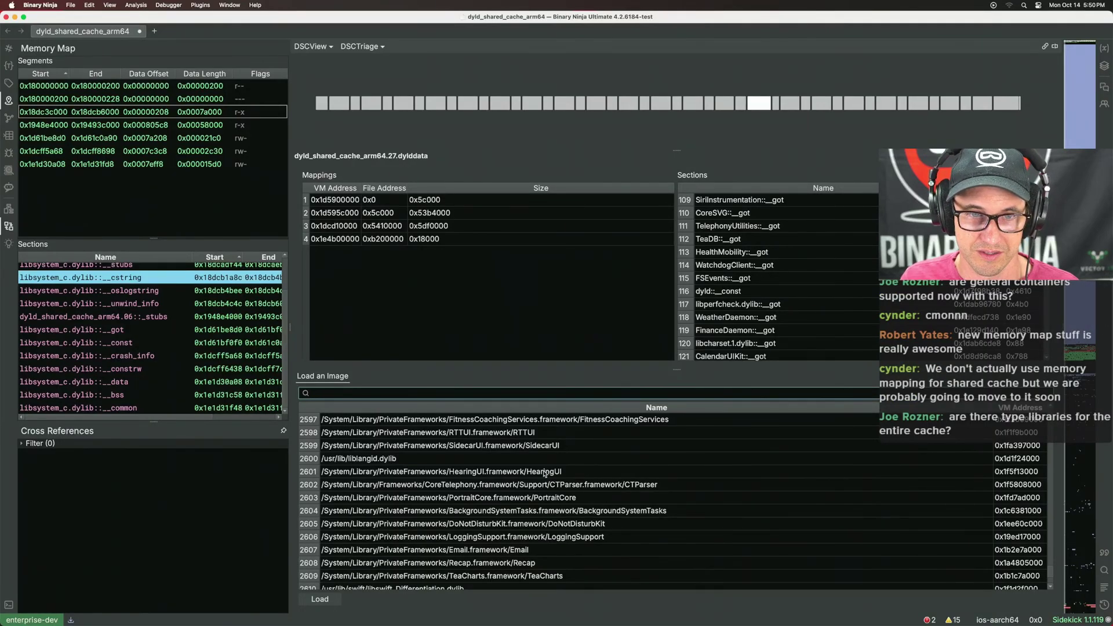
Load the SidecarUI.framework image (2599), then adjust the minimap pane width.
double_click(545, 445)
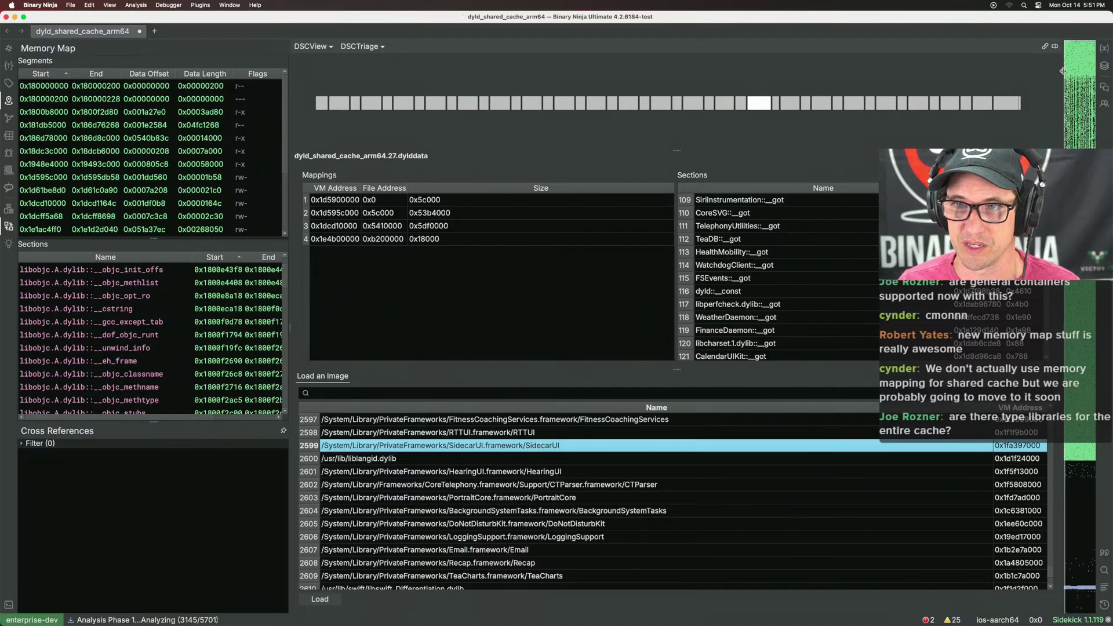
left_click_drag(1063, 70, 926, 80)
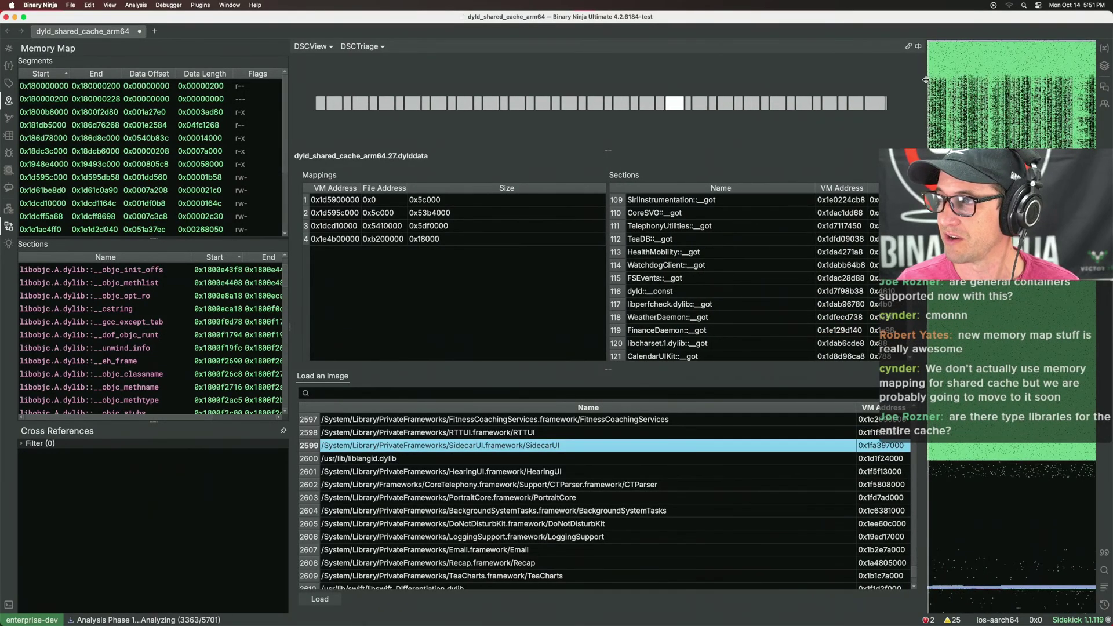
left_click_drag(926, 79, 962, 101)
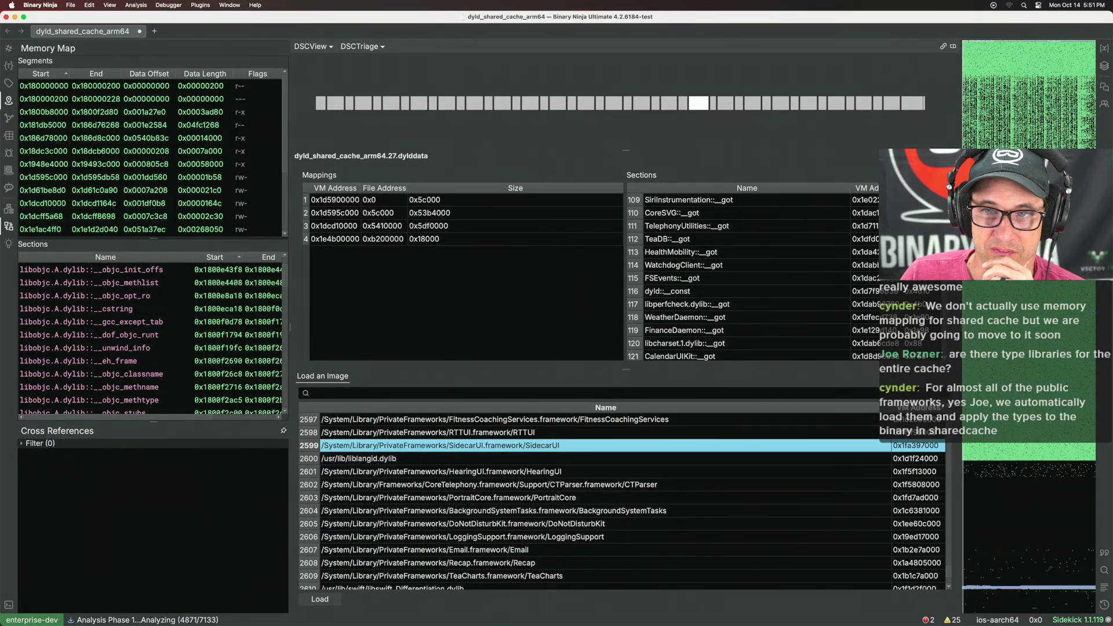
Switch to the Linear view and jump to address 0x18322ebf0, then a later region.
left_click(362, 47)
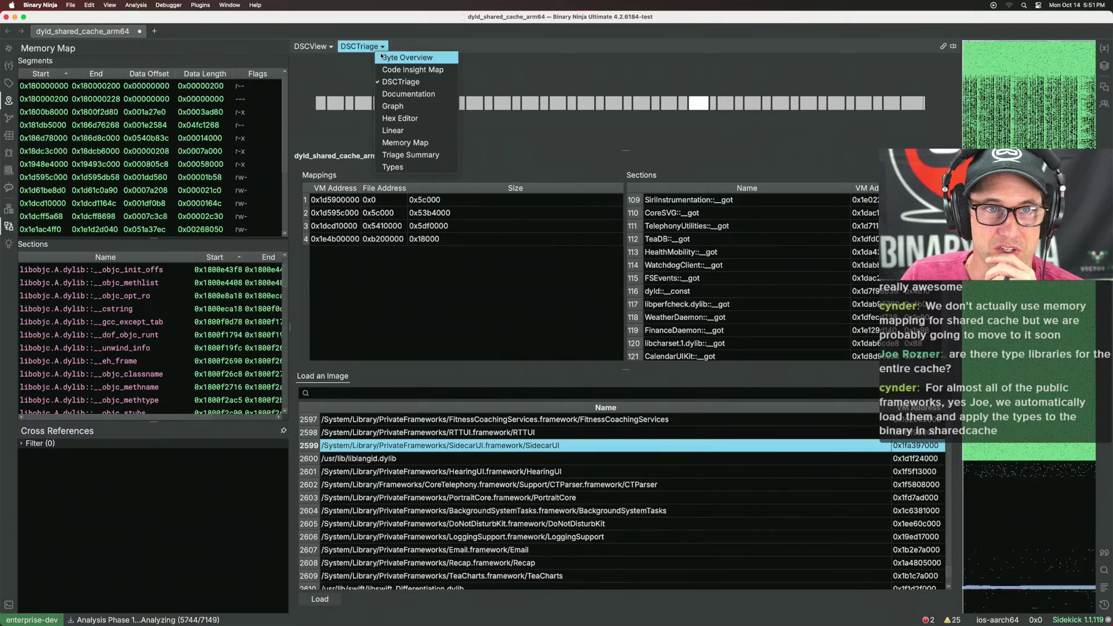
left_click(297, 60)
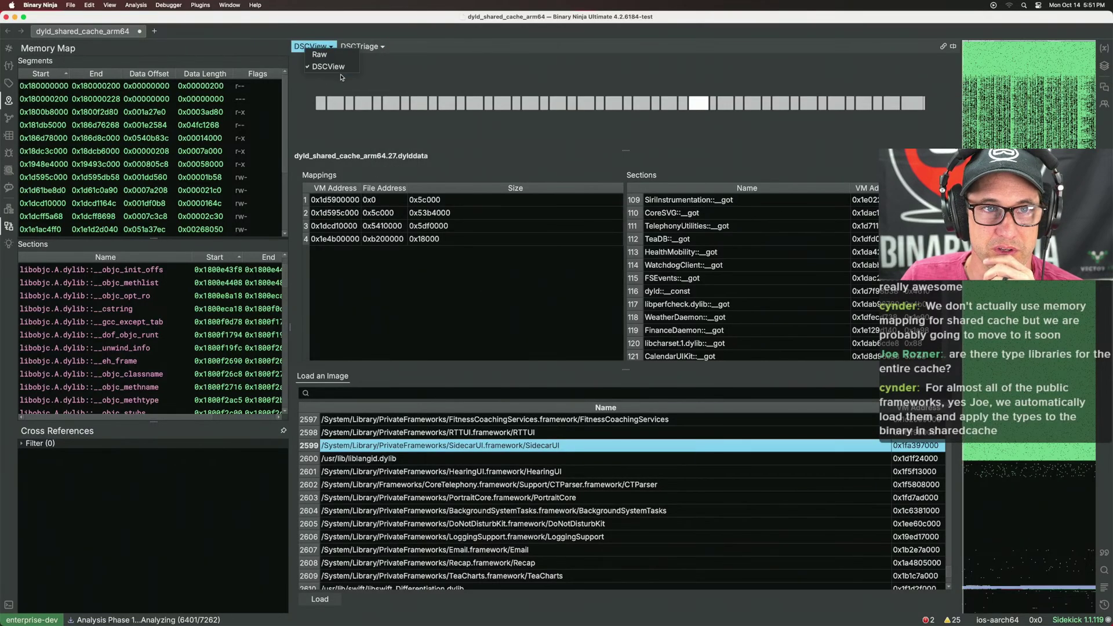
left_click(361, 47)
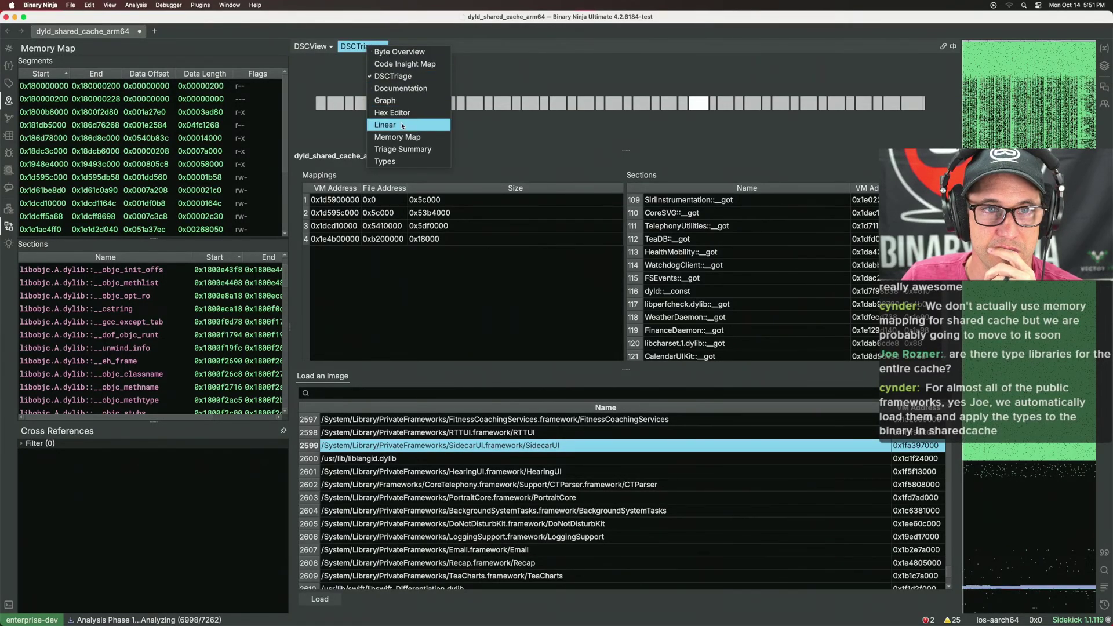
left_click(385, 124)
scroll(579, 290, "down", 15)
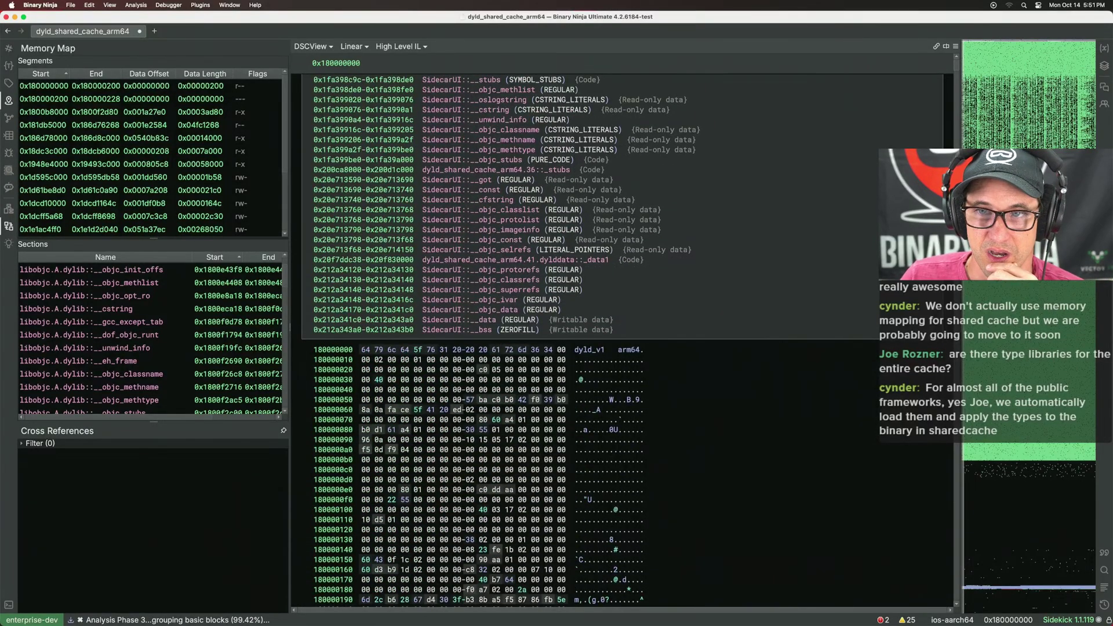
left_click(988, 191)
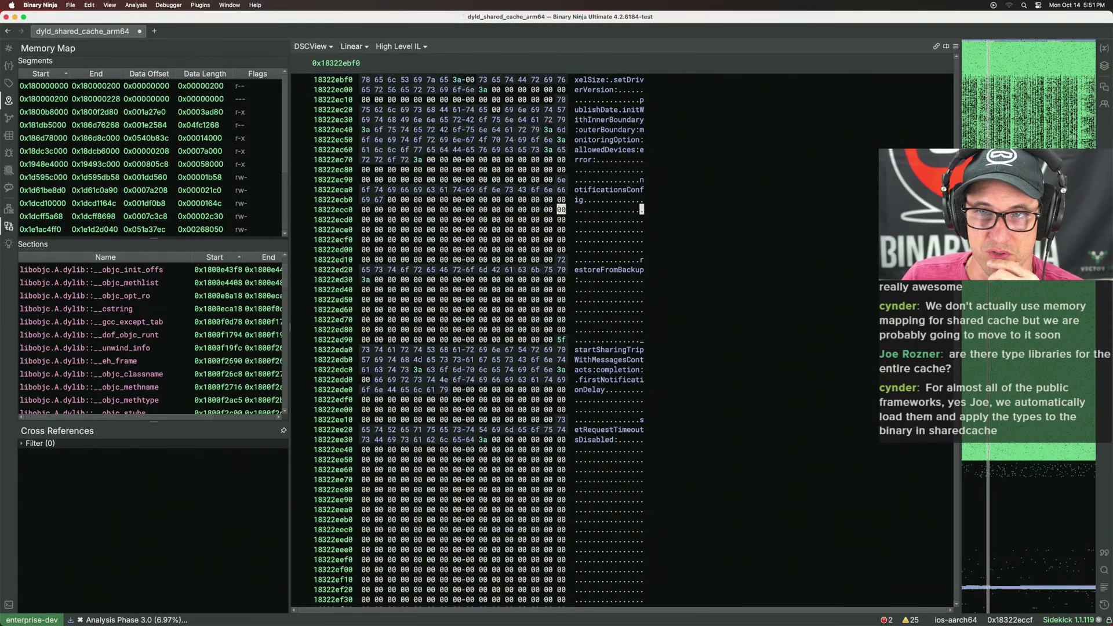
left_click_drag(988, 453, 1007, 451)
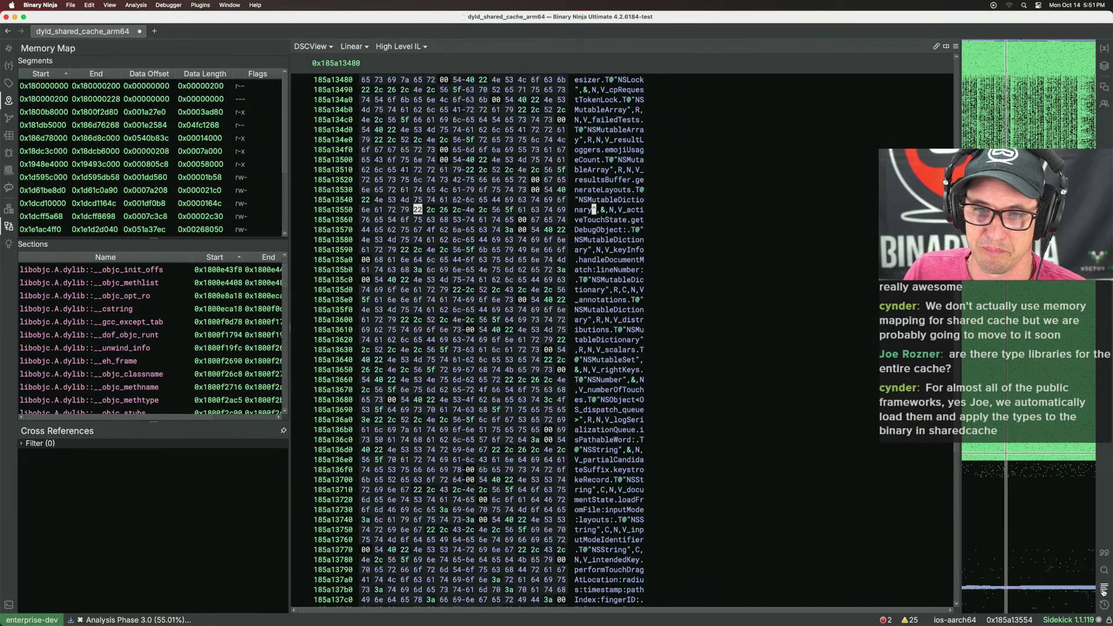
Drag through the feature map to browse the shared cache's raw bytes.
scroll(766, 529, "down", 10)
scroll(765, 529, "down", 6)
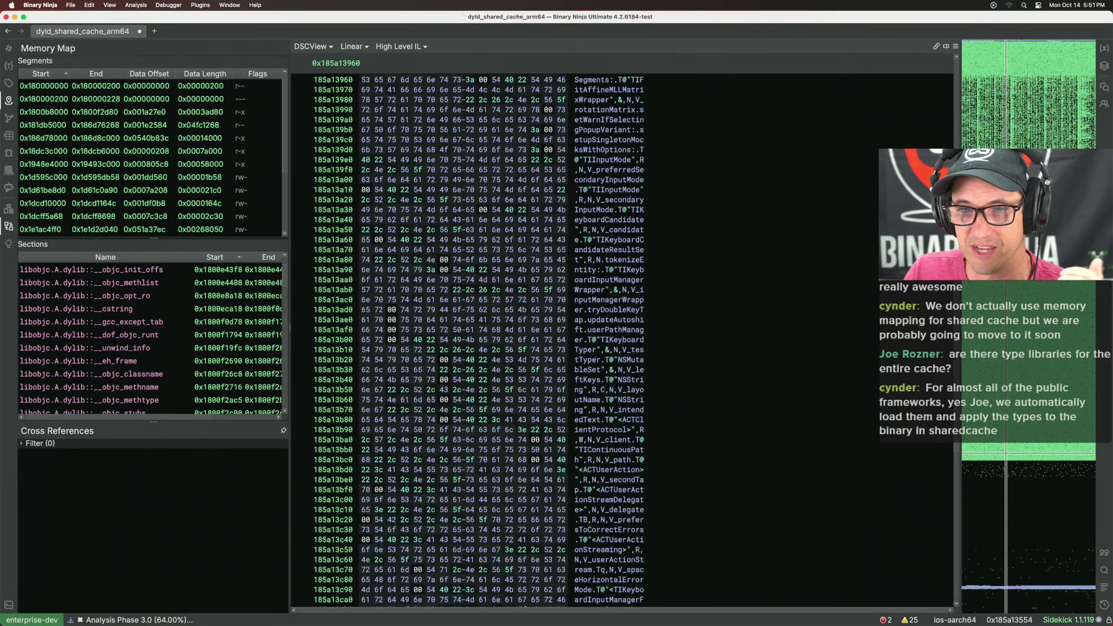
left_click_drag(956, 450, 691, 459)
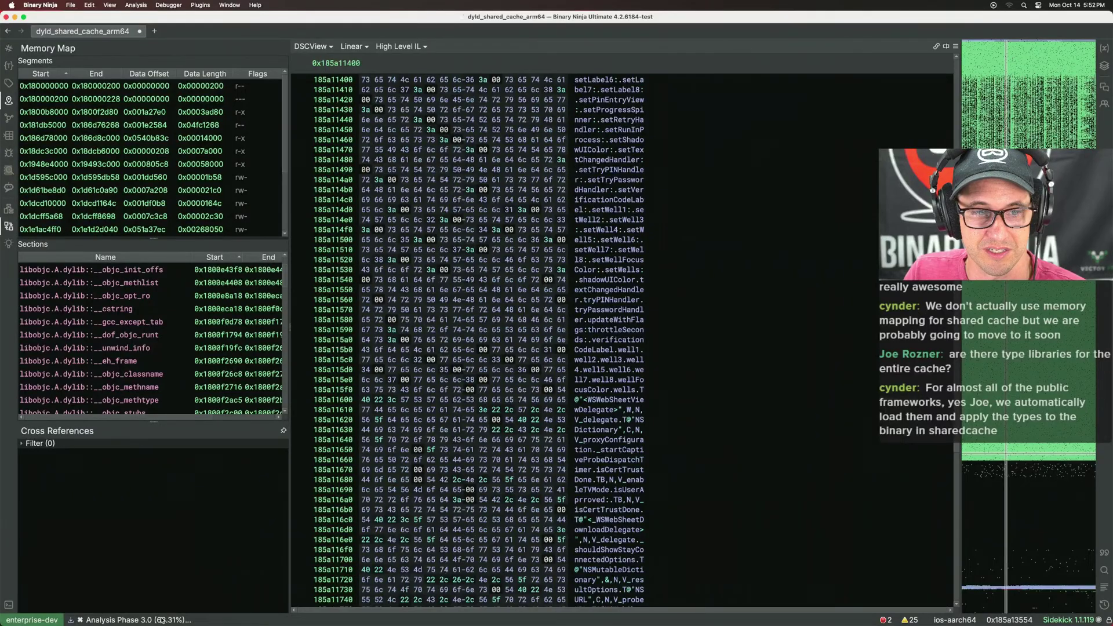
scroll(653, 467, "up", 10)
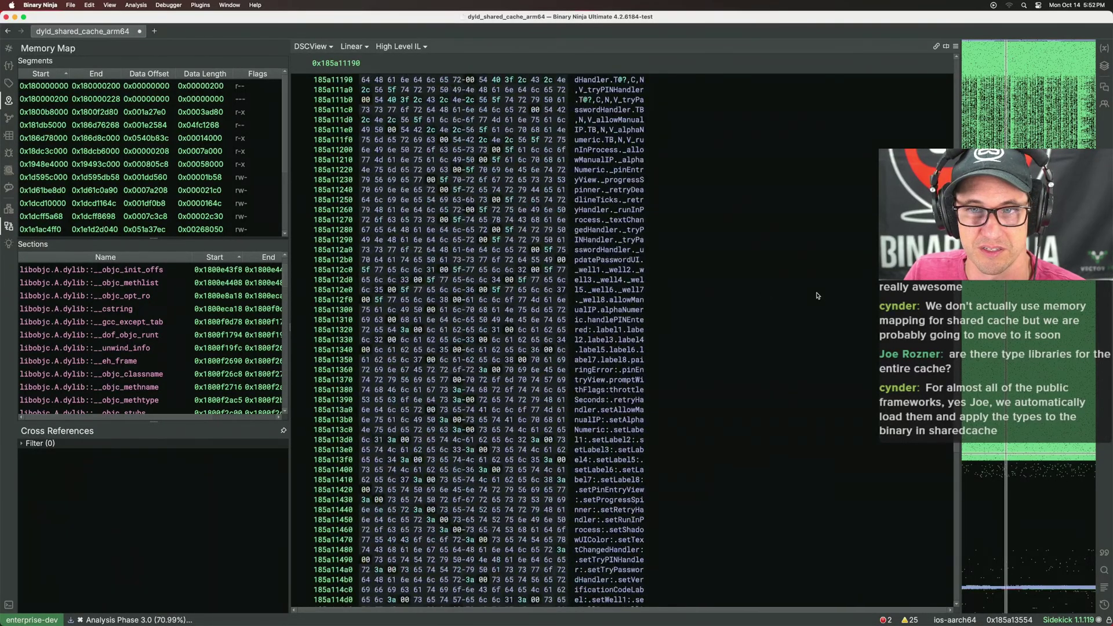
left_click_drag(956, 447, 954, 139)
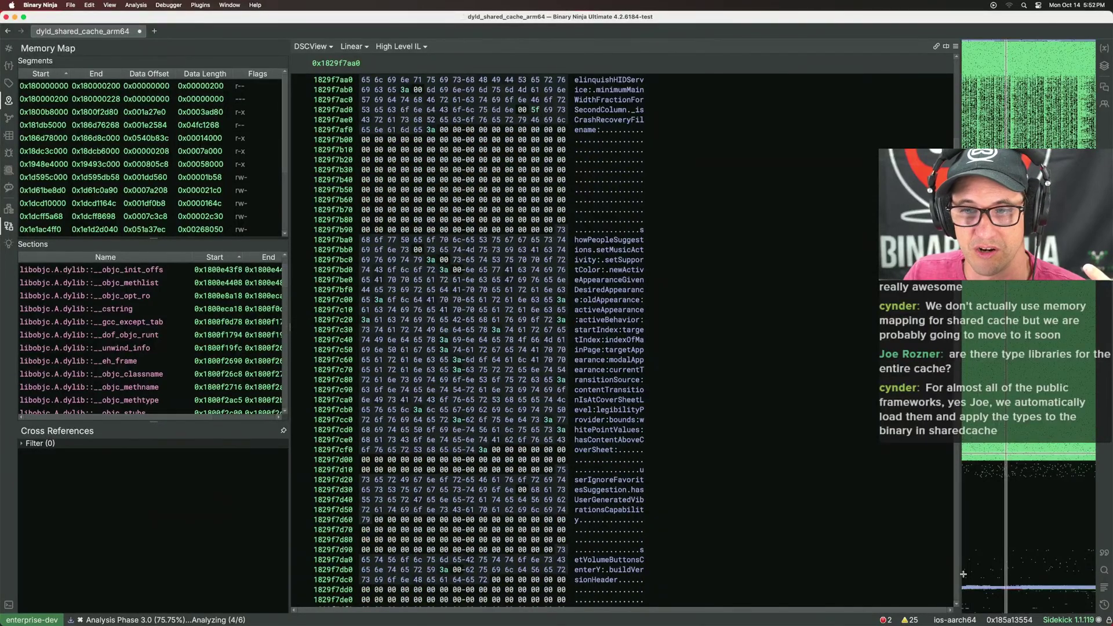
Toggle the Strings list on and off, then show sub_1800d845c decompiled as HLIL.
left_click(1101, 553)
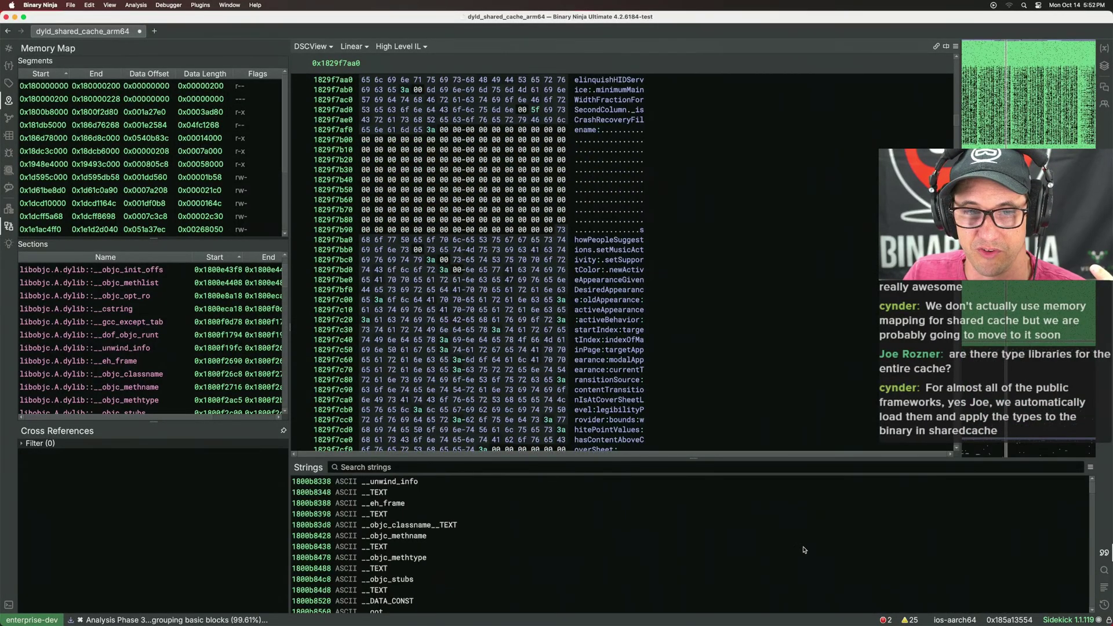
scroll(788, 552, "down", 5)
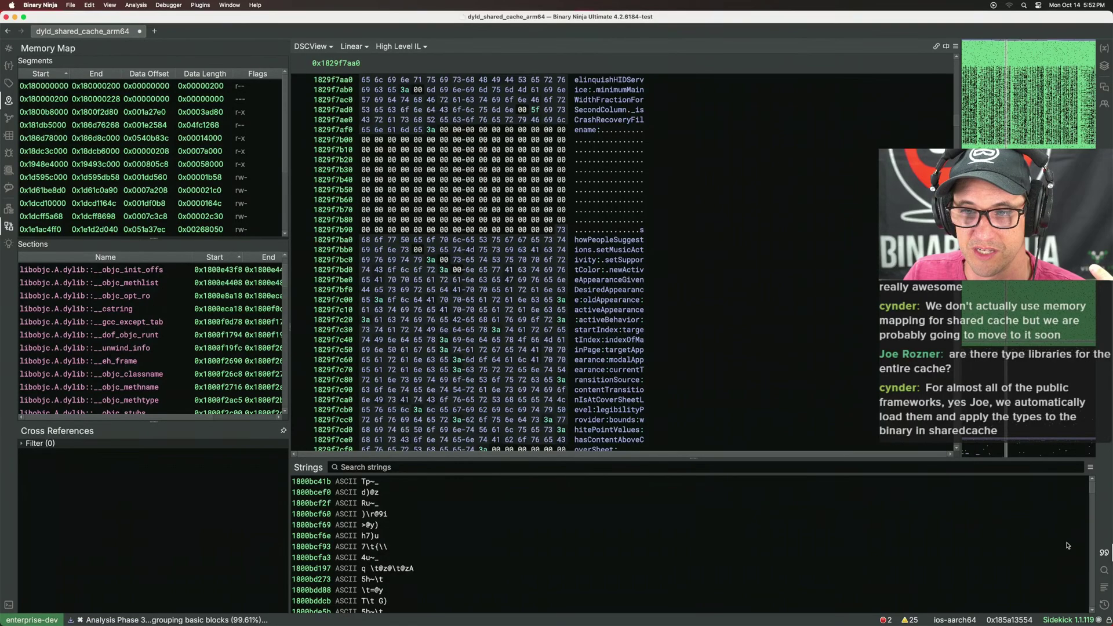
left_click(1104, 553)
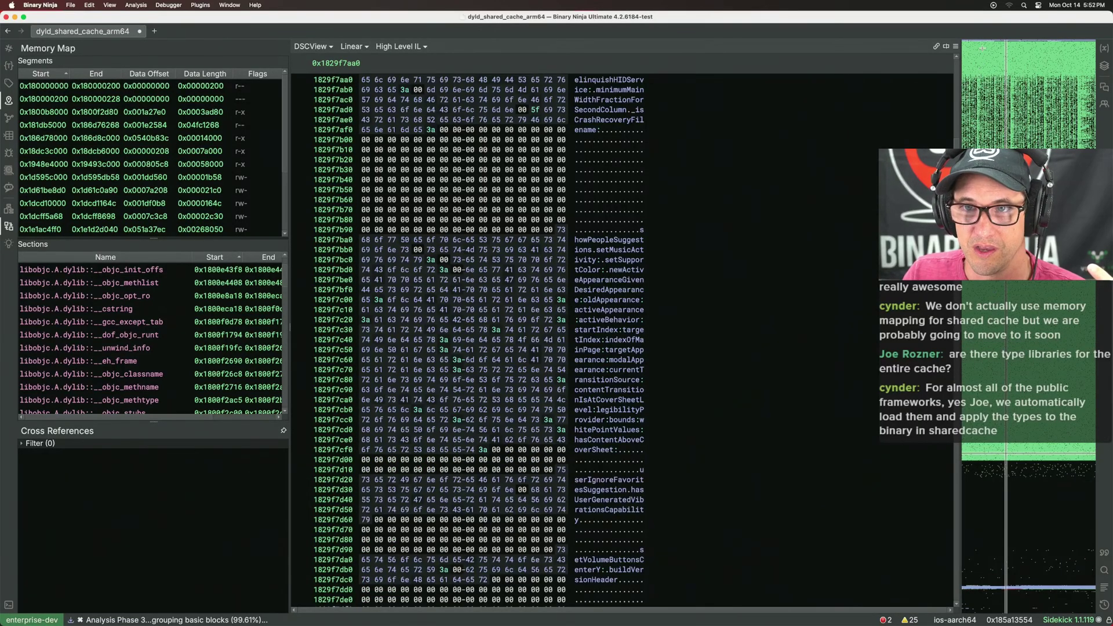
left_click(980, 40)
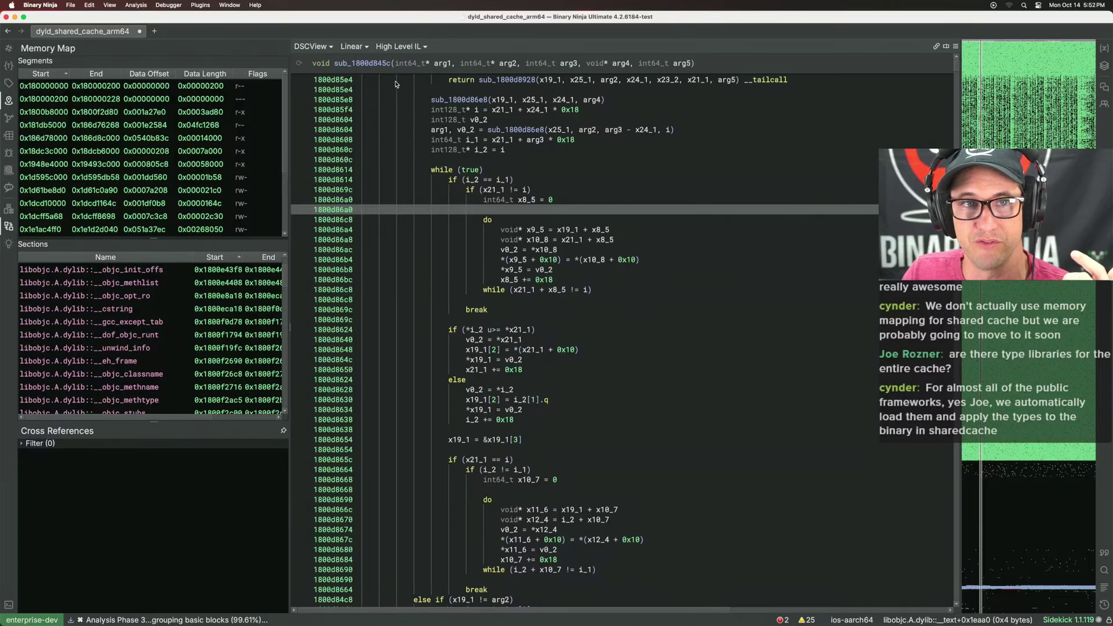
Switch to the DSCTriage view and jump to SidecarUI::__objc_classlist from the Sections list.
left_click(352, 46)
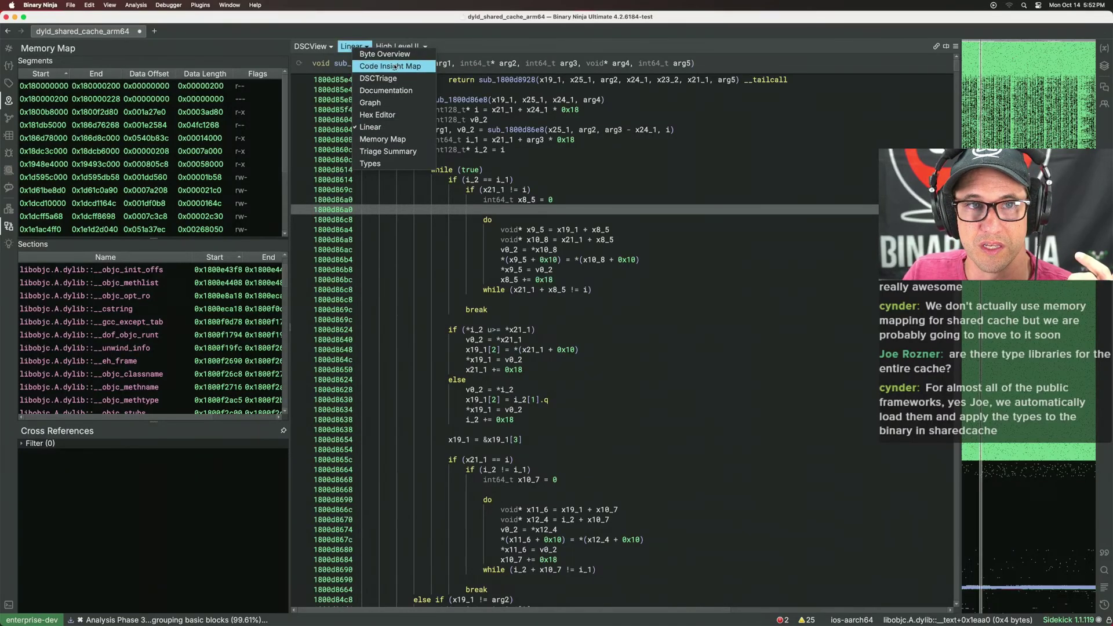
left_click(378, 78)
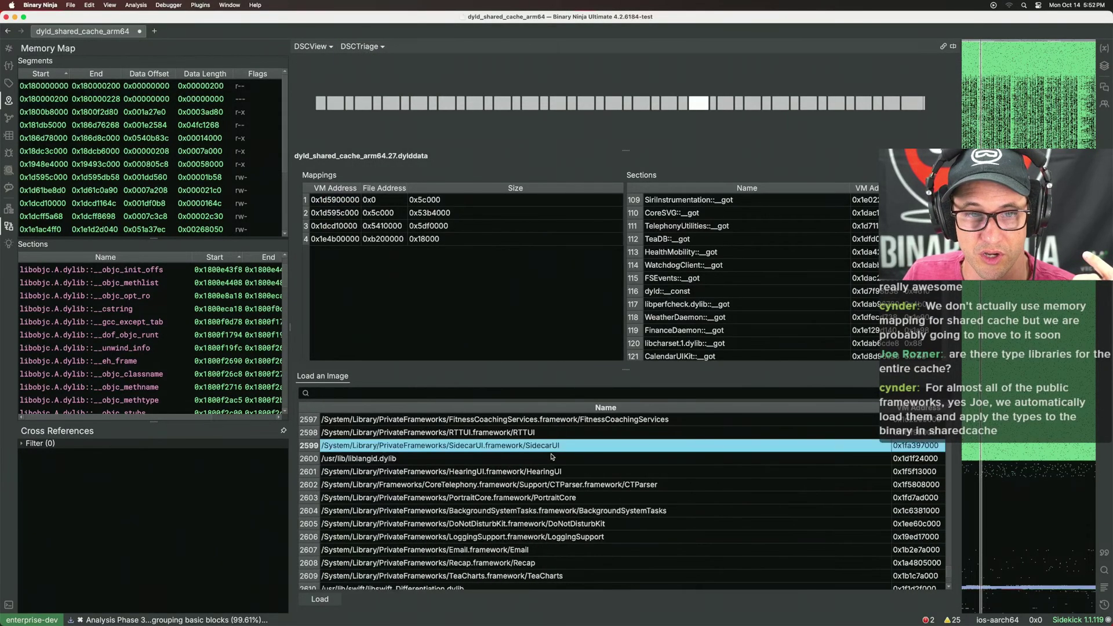
scroll(522, 464, "down", 9)
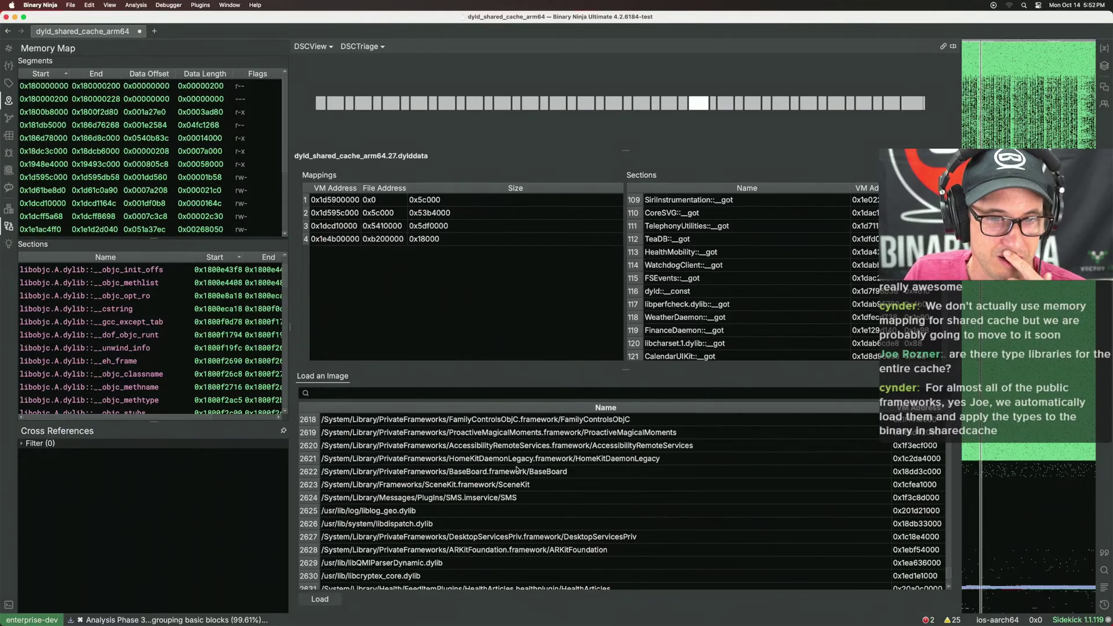
scroll(513, 481, "down", 3)
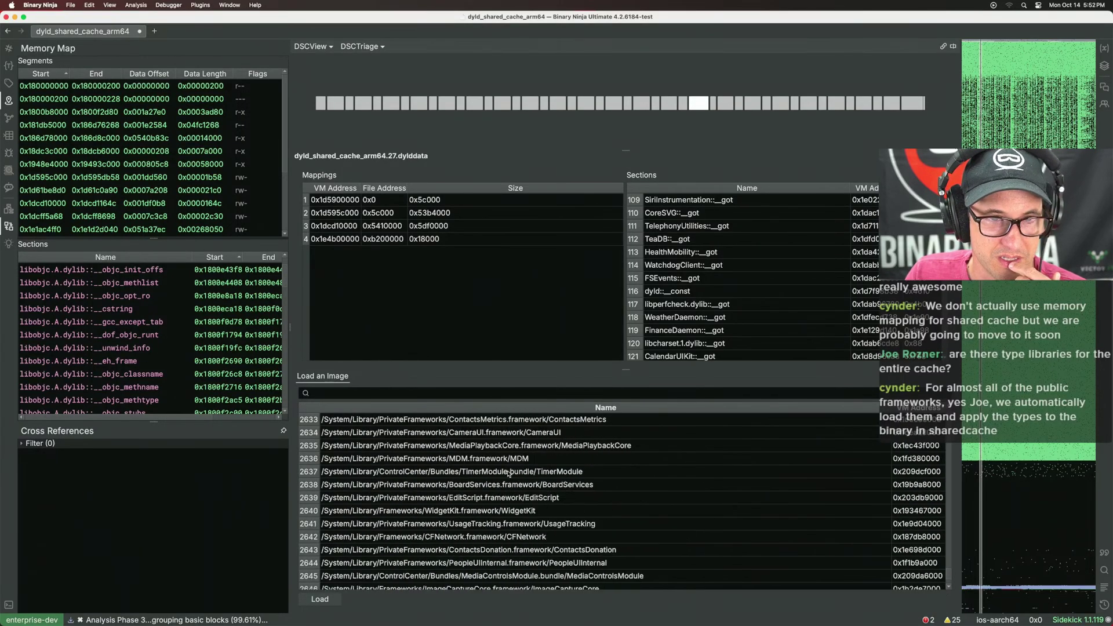
scroll(213, 350, "down", 20)
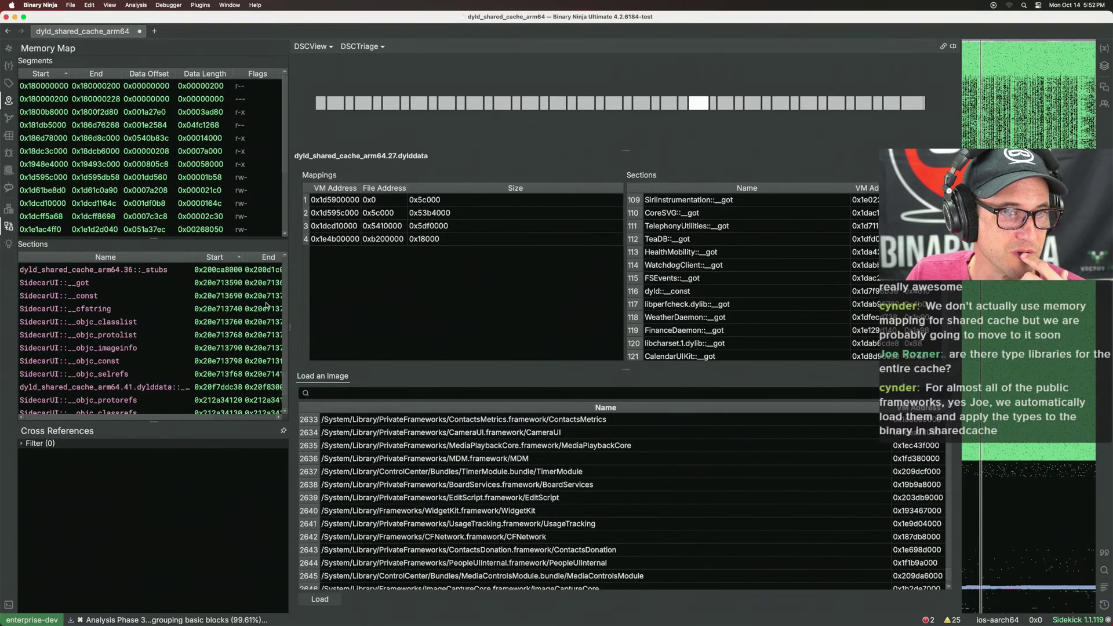
left_click(43, 322)
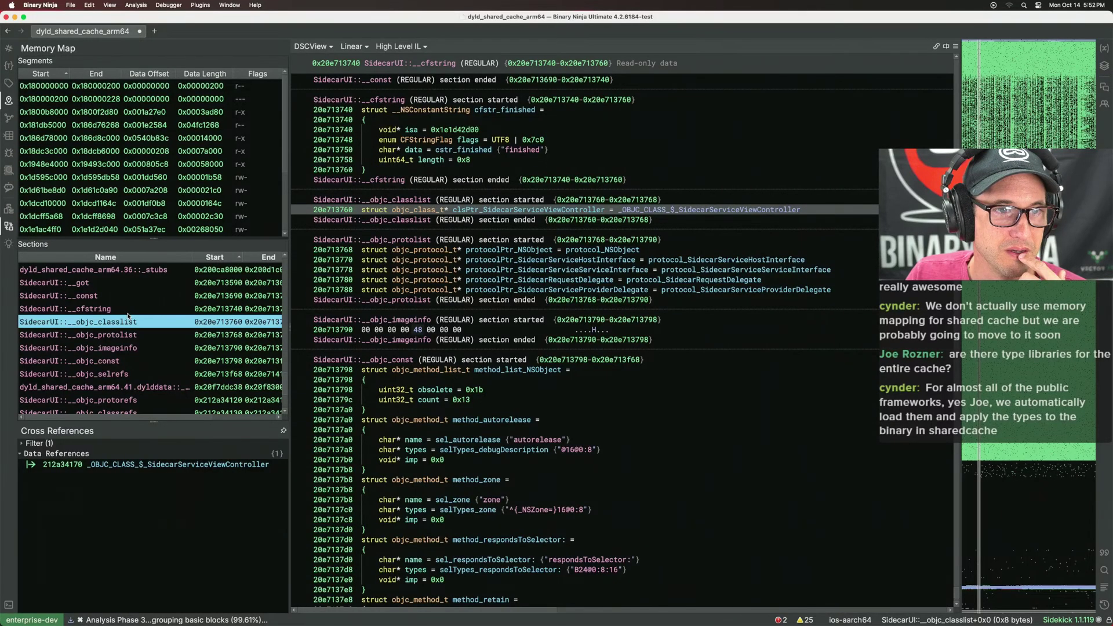
Jump to SidecarUI::__text to show SidecarServiceViewController methods like initWithNibName:bundle: as HLIL.
scroll(340, 303, "up", 5)
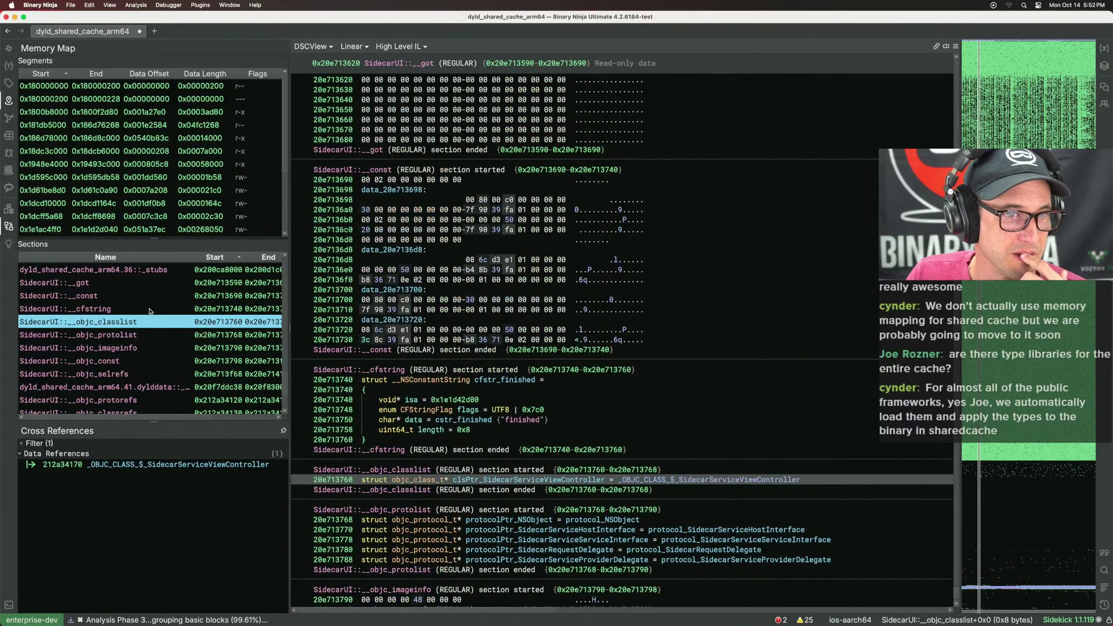
scroll(130, 313, "down", 5)
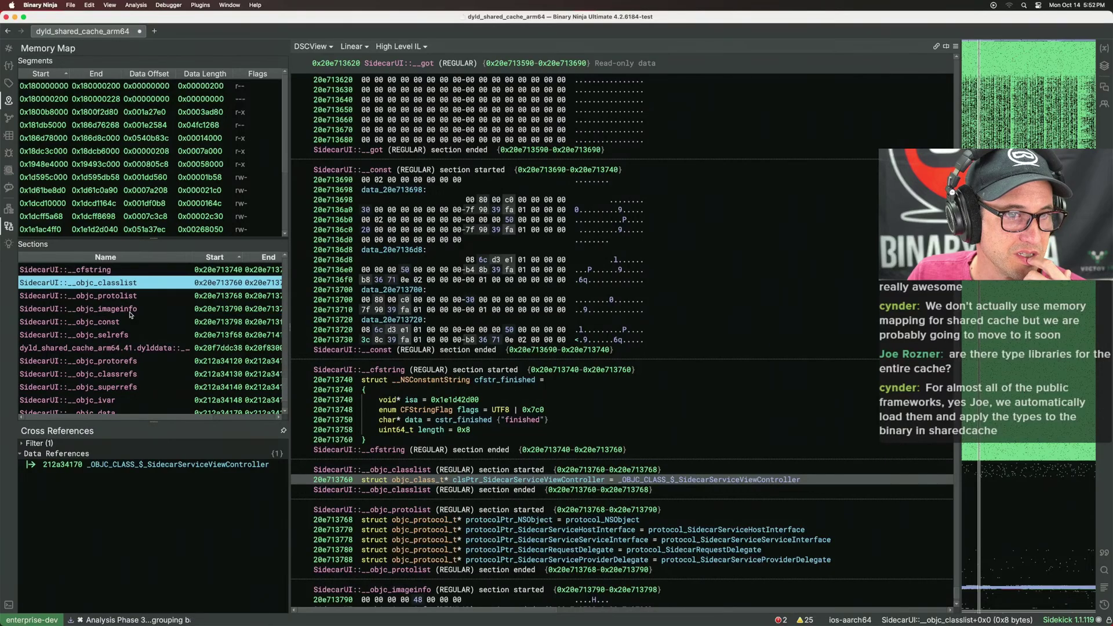
scroll(130, 315, "up", 7)
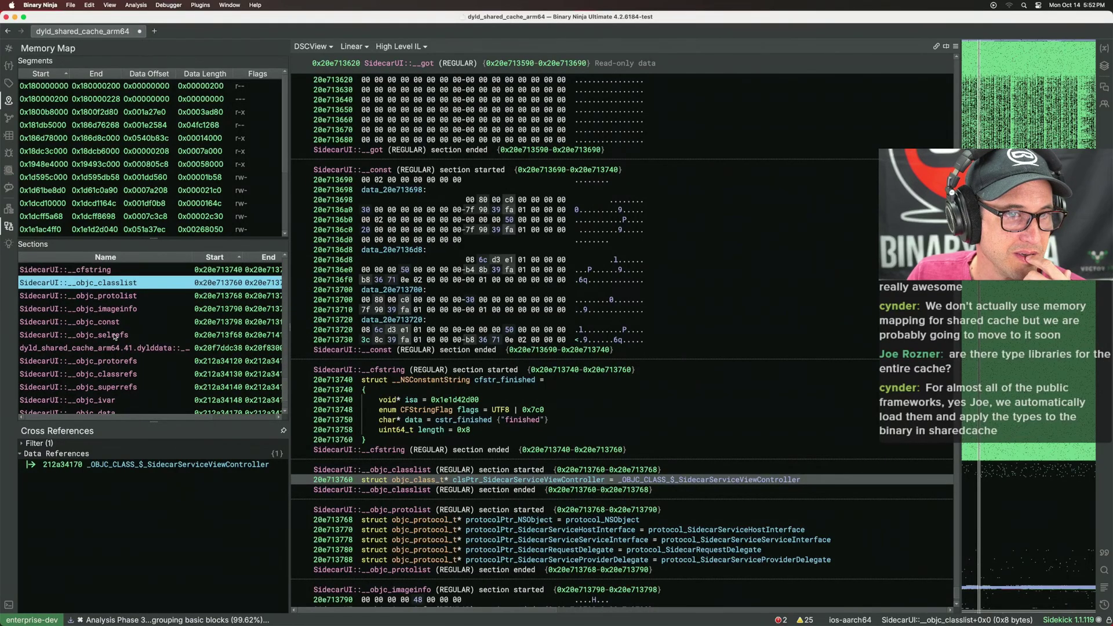
scroll(114, 333, "up", 10)
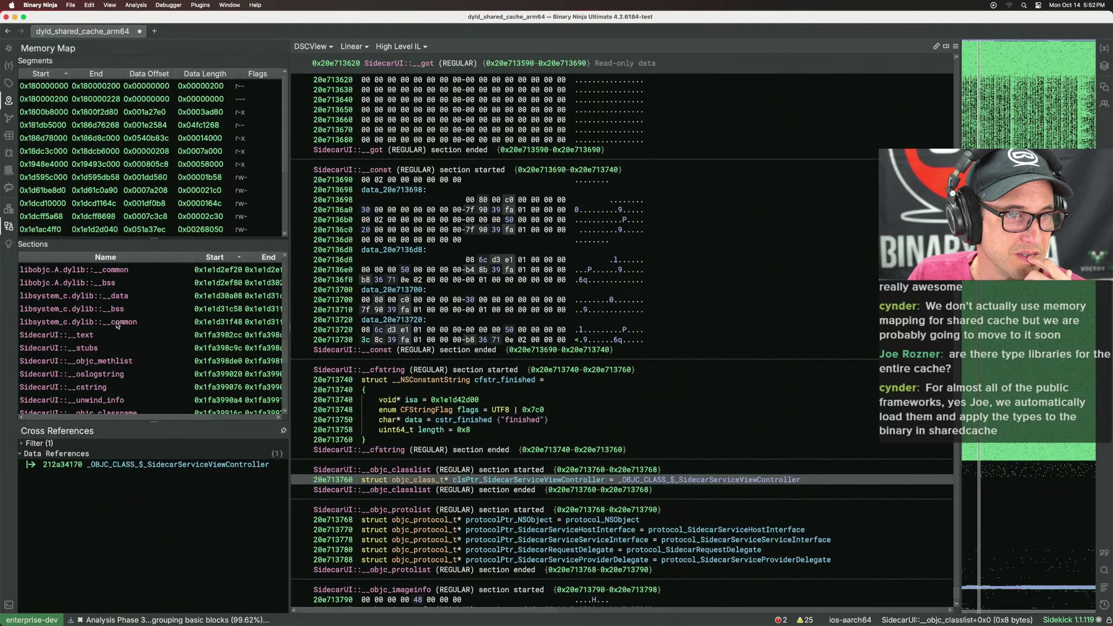
left_click(136, 338)
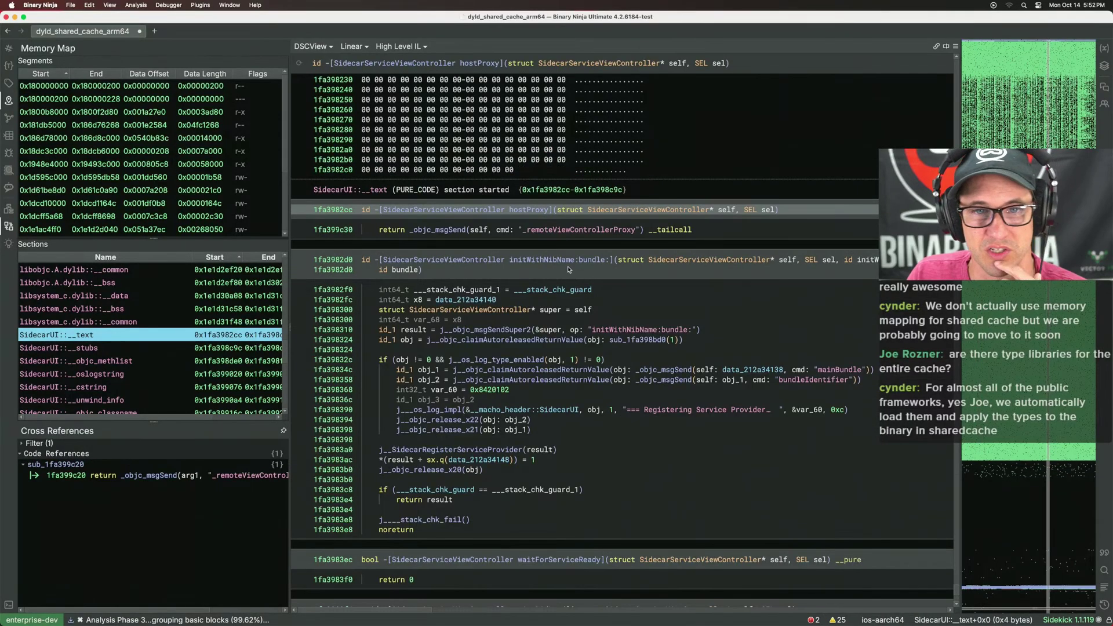
scroll(548, 279, "down", 1)
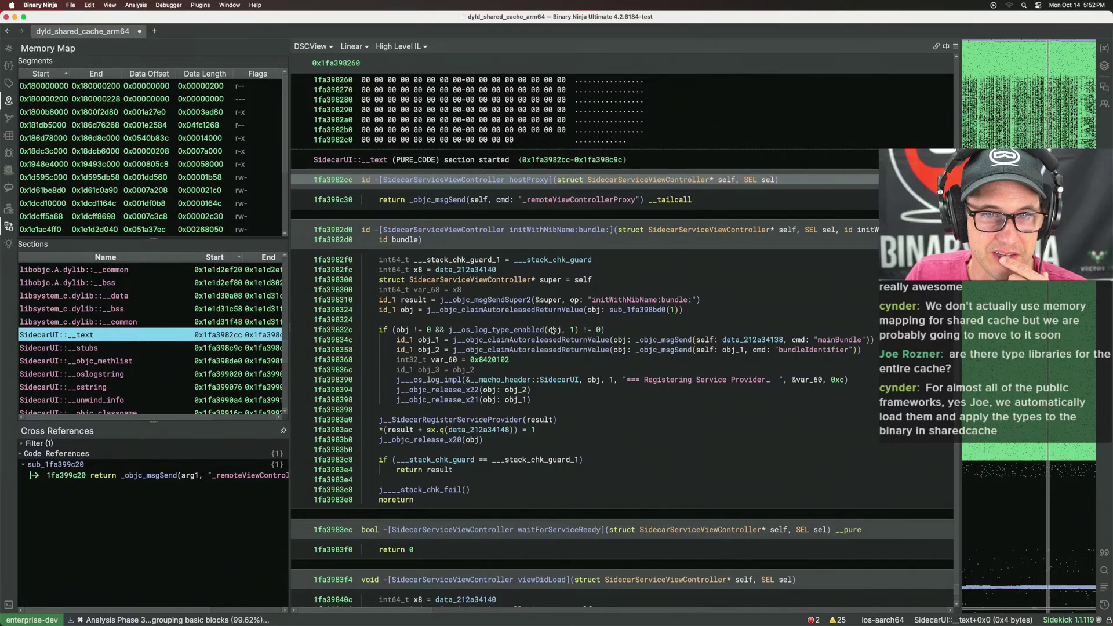
Select data_212a34138 to view its cross references and bring up its context menu, then dismiss it.
left_click(750, 340)
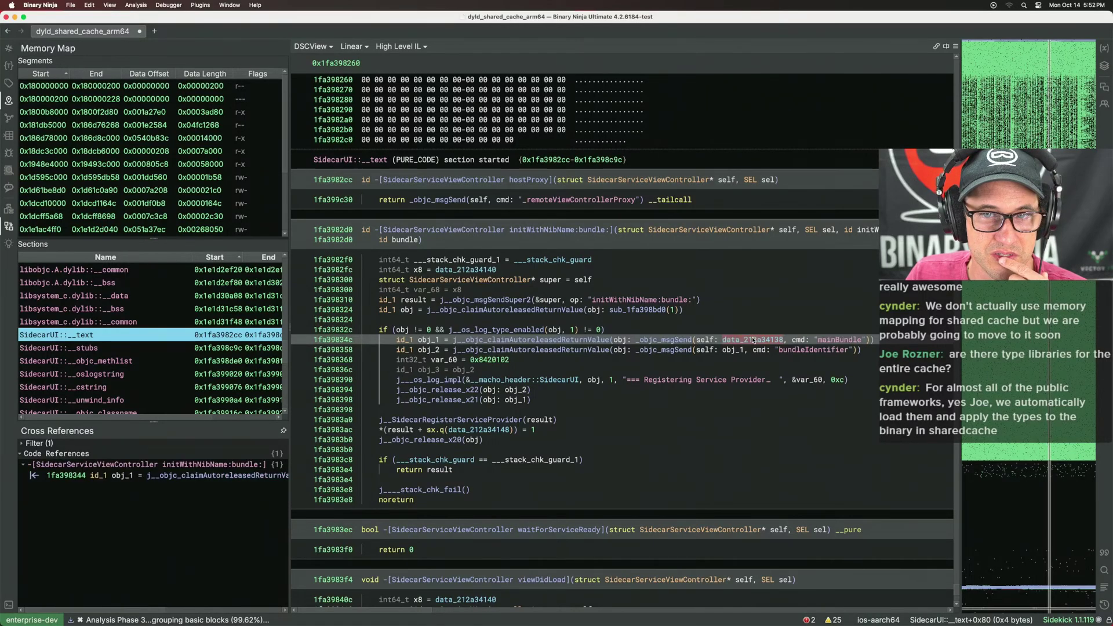
right_click(751, 341)
key("Escape")
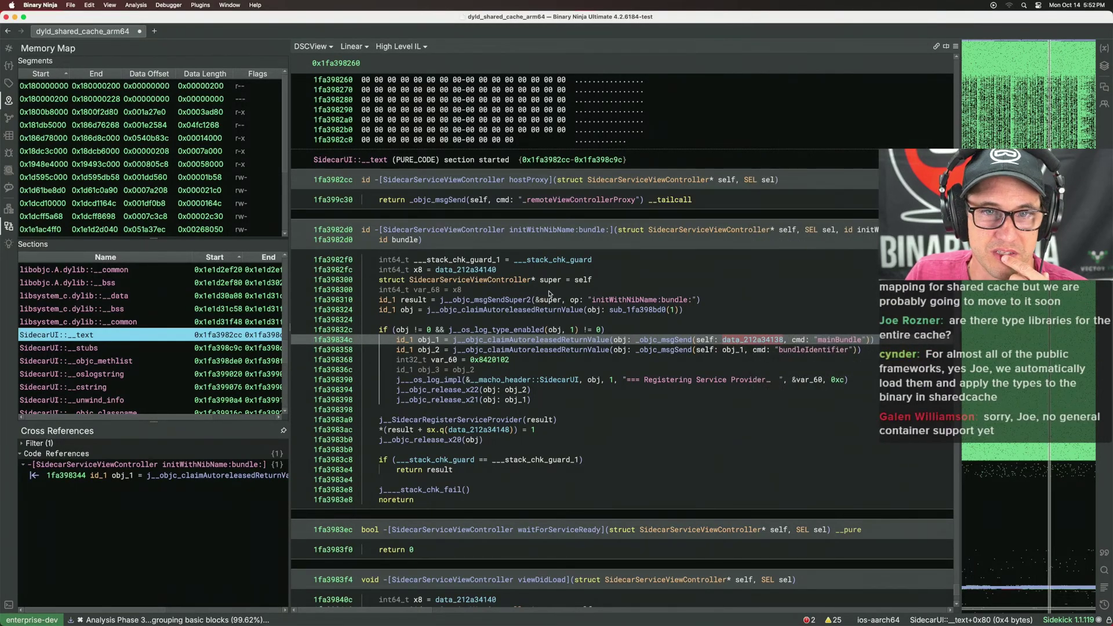
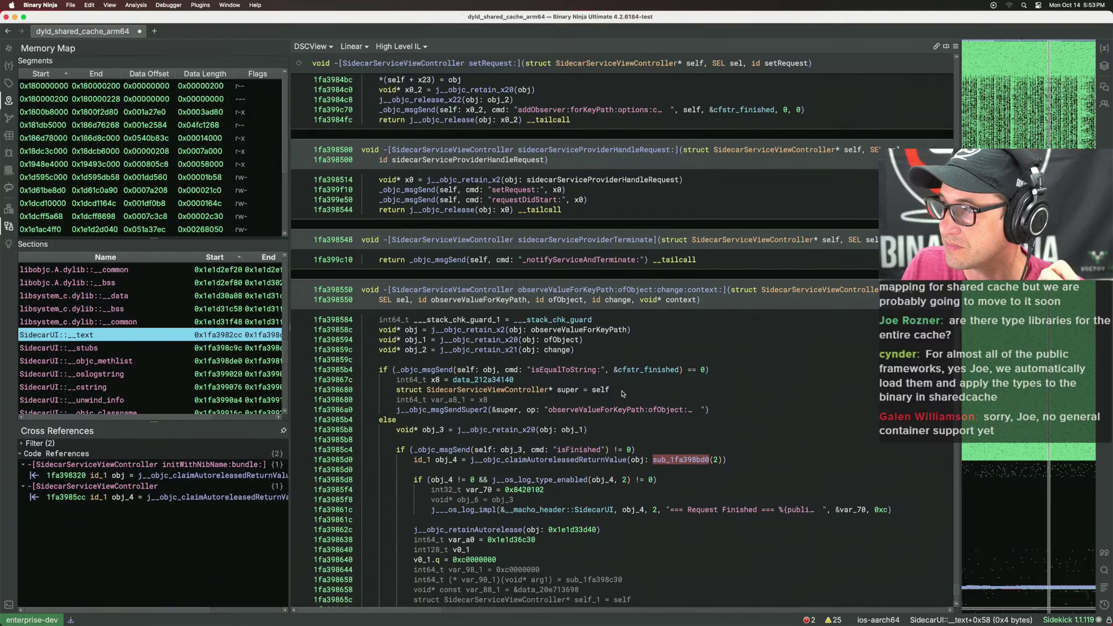
Scroll the HLIL listing so observeValueForKeyPath:ofObject:change:context: starts near the top.
scroll(627, 393, "down", 5)
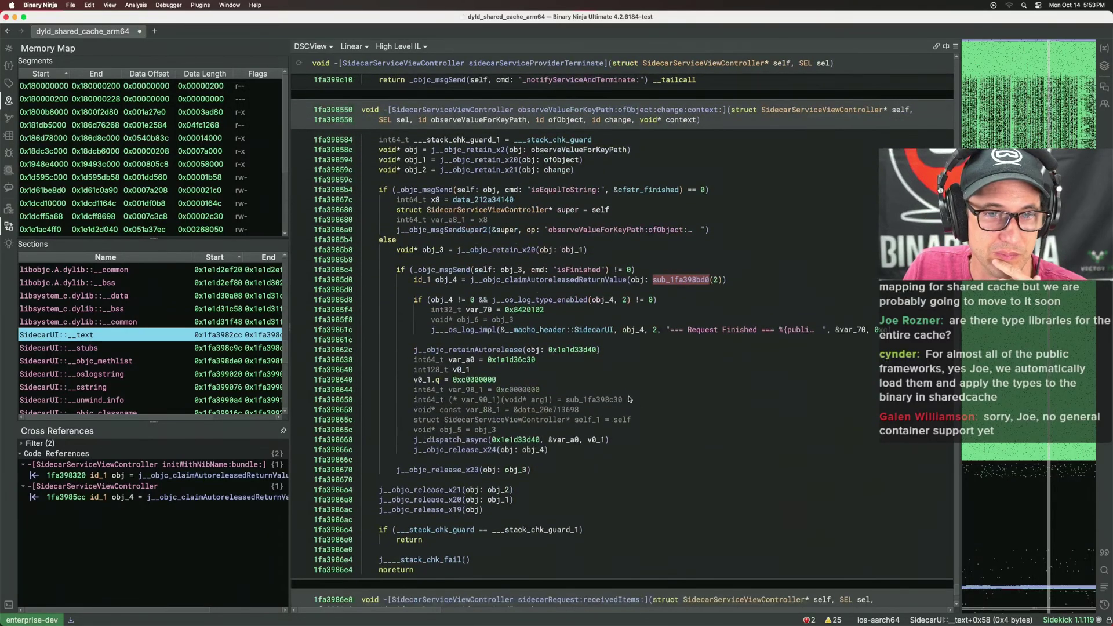
Follow the dispatch_async block address 0x1e1d33d40 to its data, then return to observeValueForKeyPath.
right_click(522, 442)
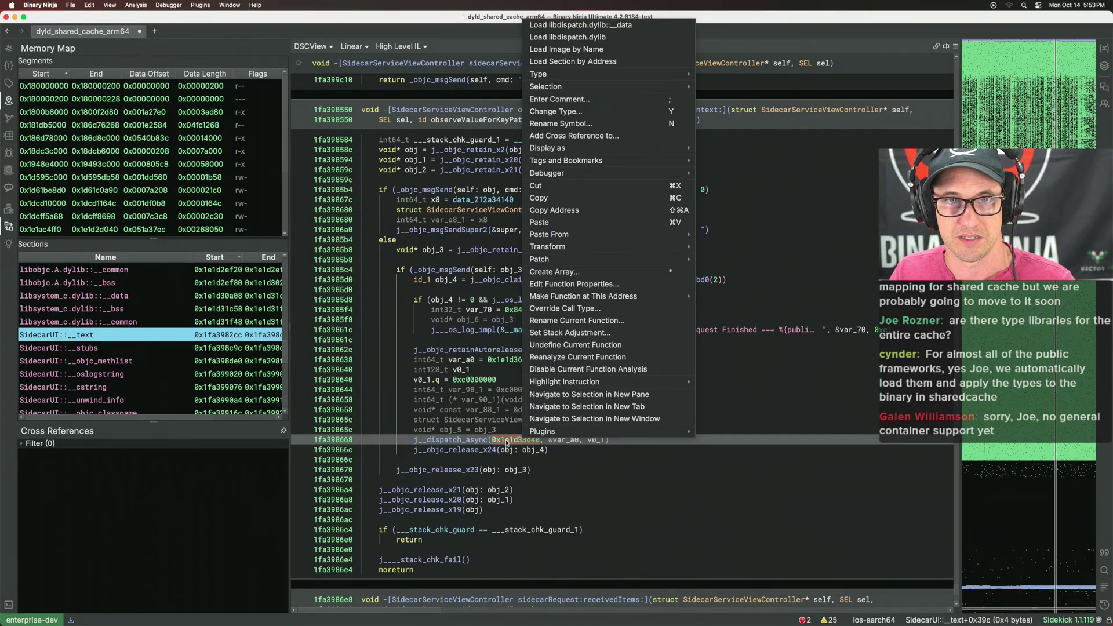
left_click(508, 443)
double_click(508, 441)
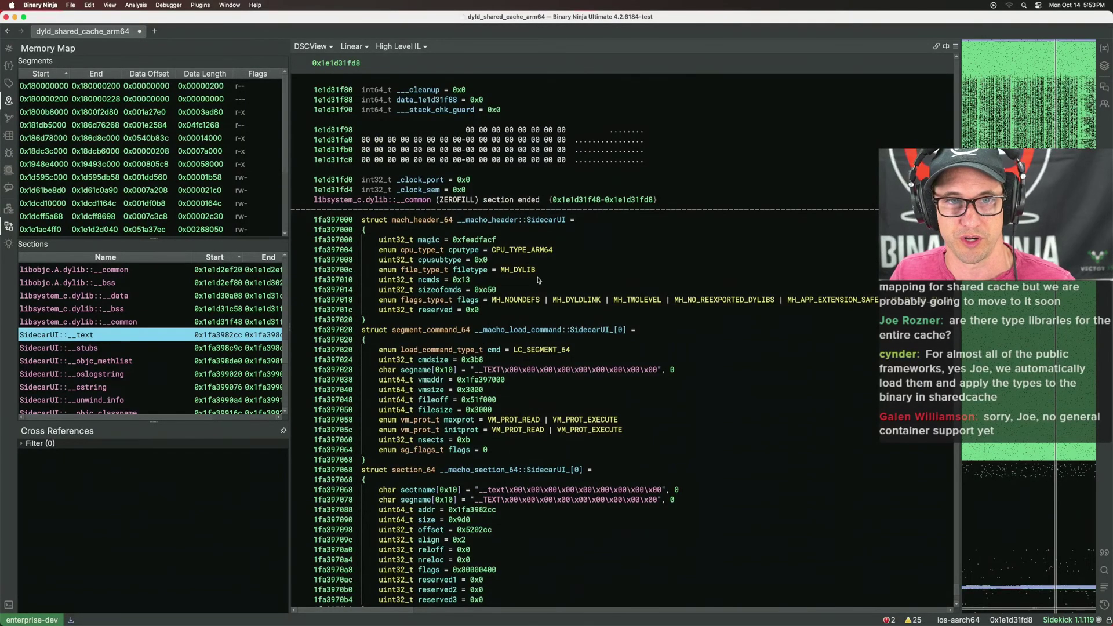
key("Escape")
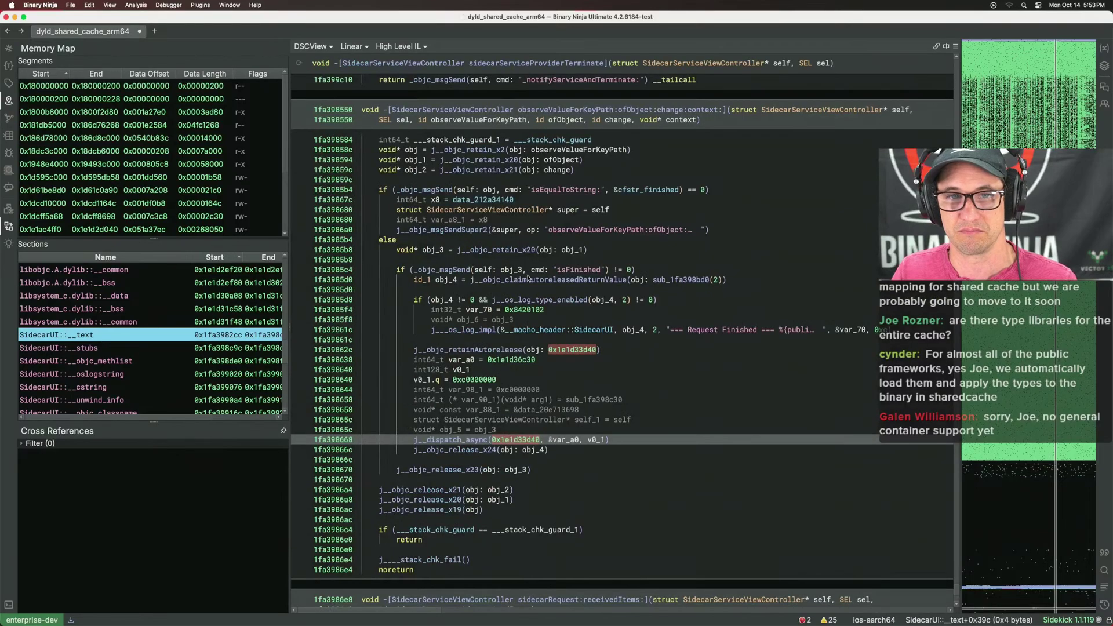
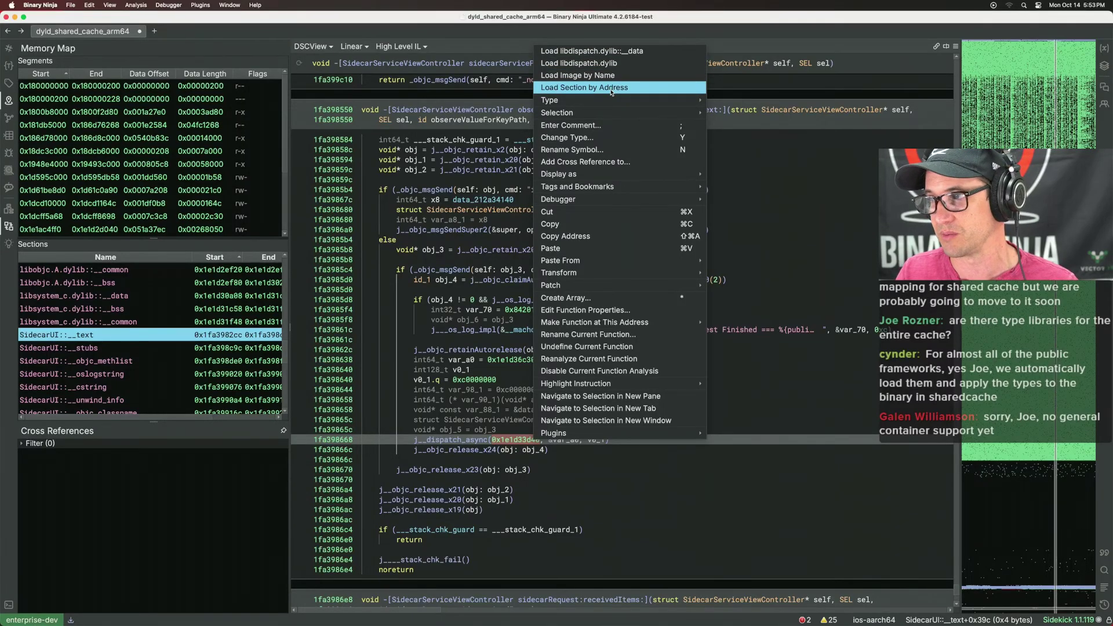
Load libdispatch.dylib, then follow the resolved _dispatch_main_q to its symbol in libdispatch's __data section.
left_click(634, 52)
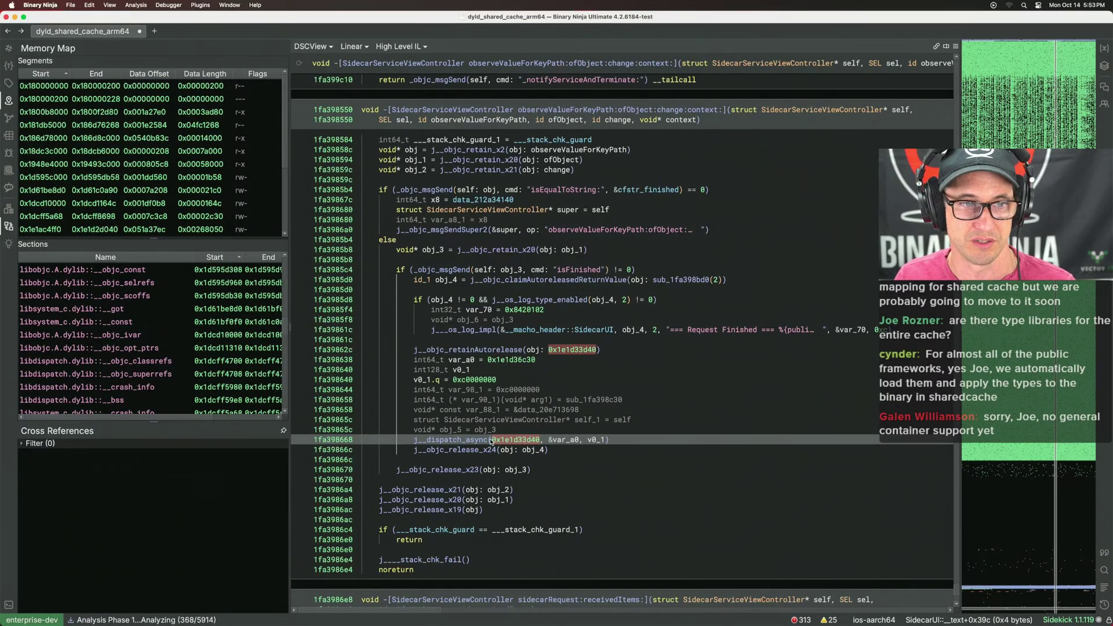
scroll(84, 361, "down", 5)
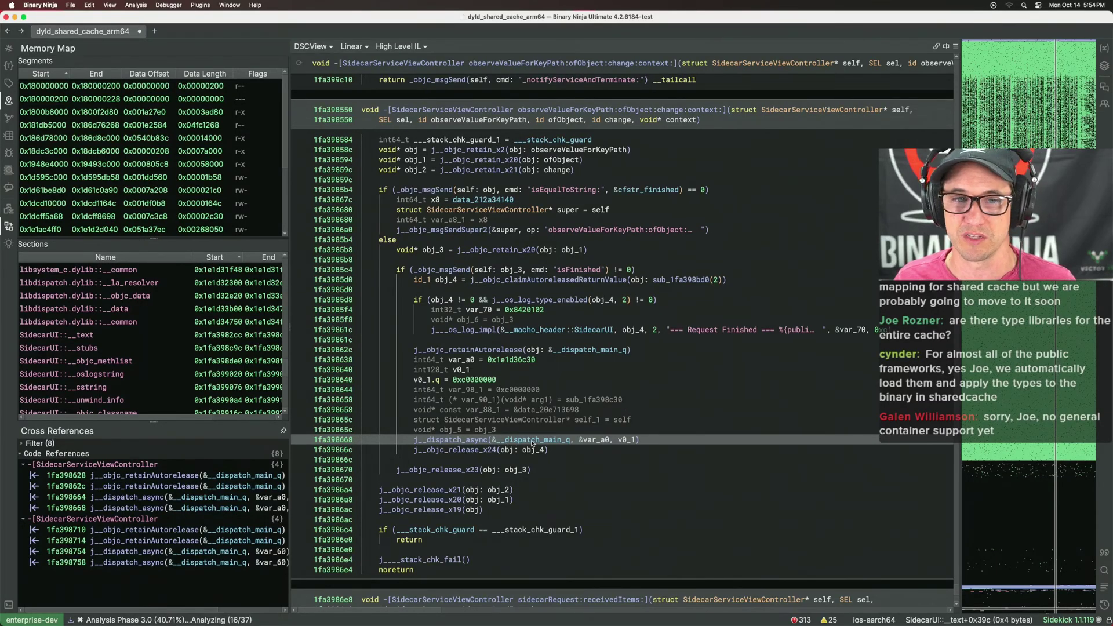
left_click(529, 442)
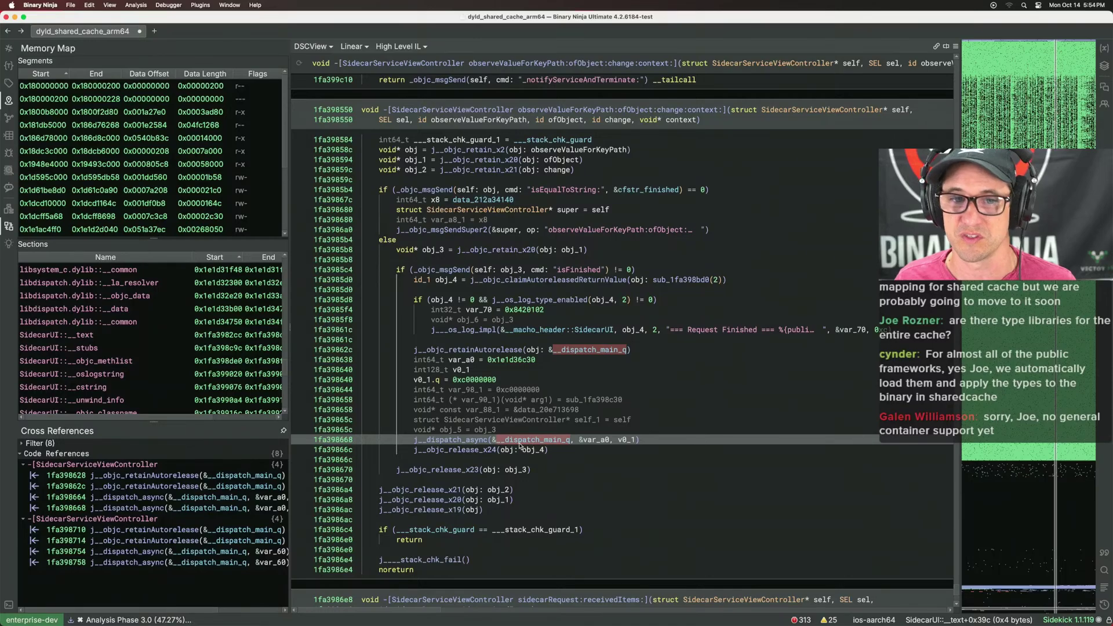
double_click(520, 442)
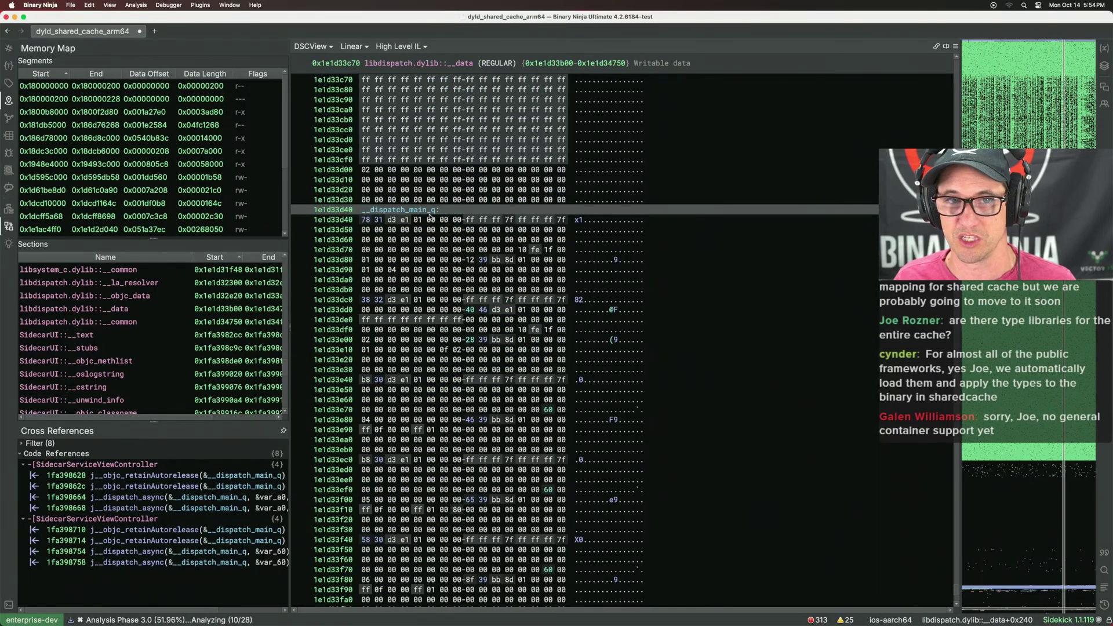
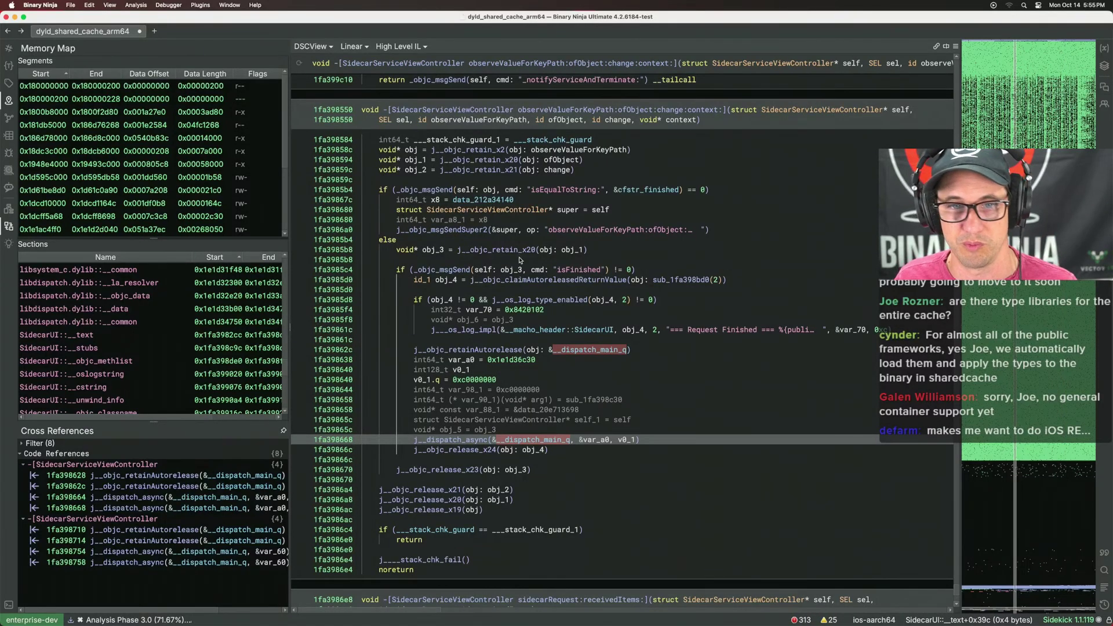
Scroll the SidecarServiceViewController High Level IL methods down to serviceReady.
scroll(554, 464, "down", 4)
scroll(554, 464, "down", 1)
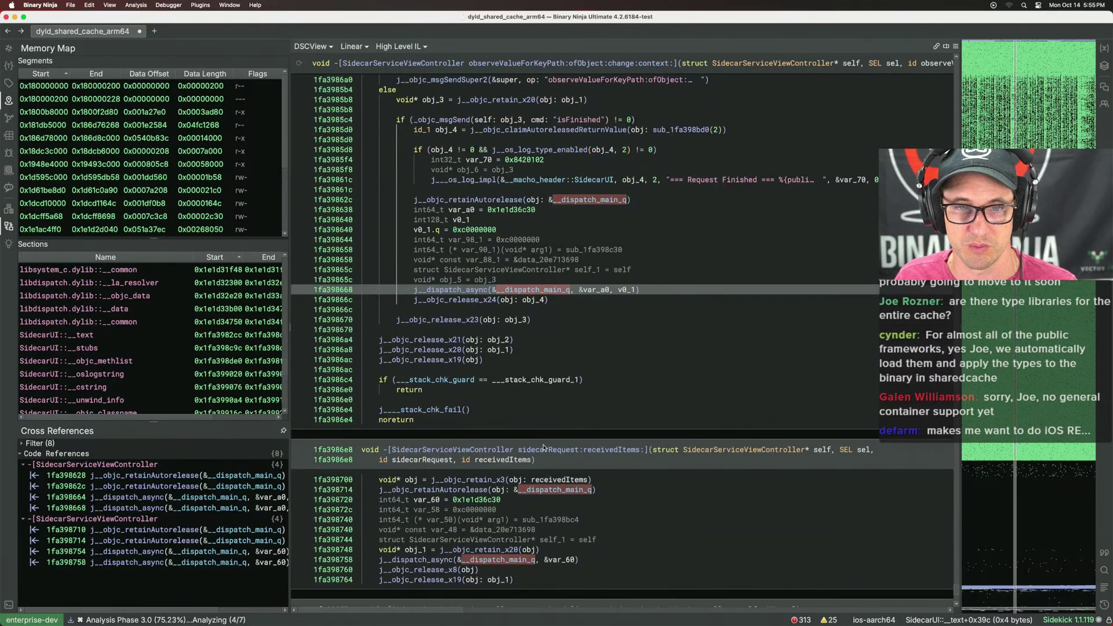
scroll(529, 497, "down", 5)
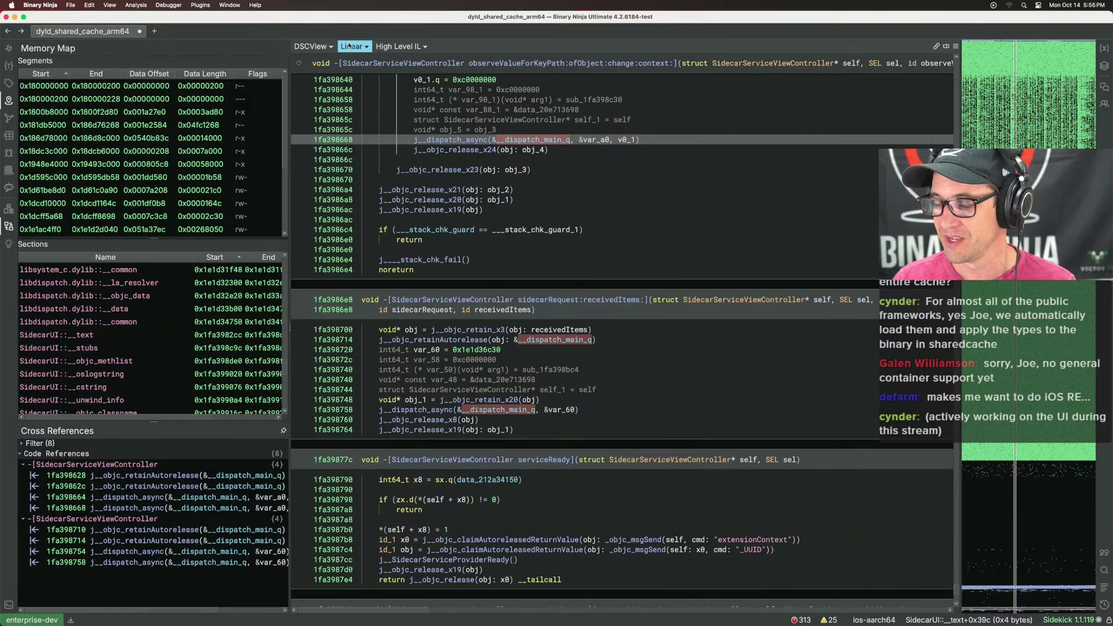
Switch to the DSCTriage view and select the arm64.15 subcache's HealthPlatform text section.
left_click(349, 45)
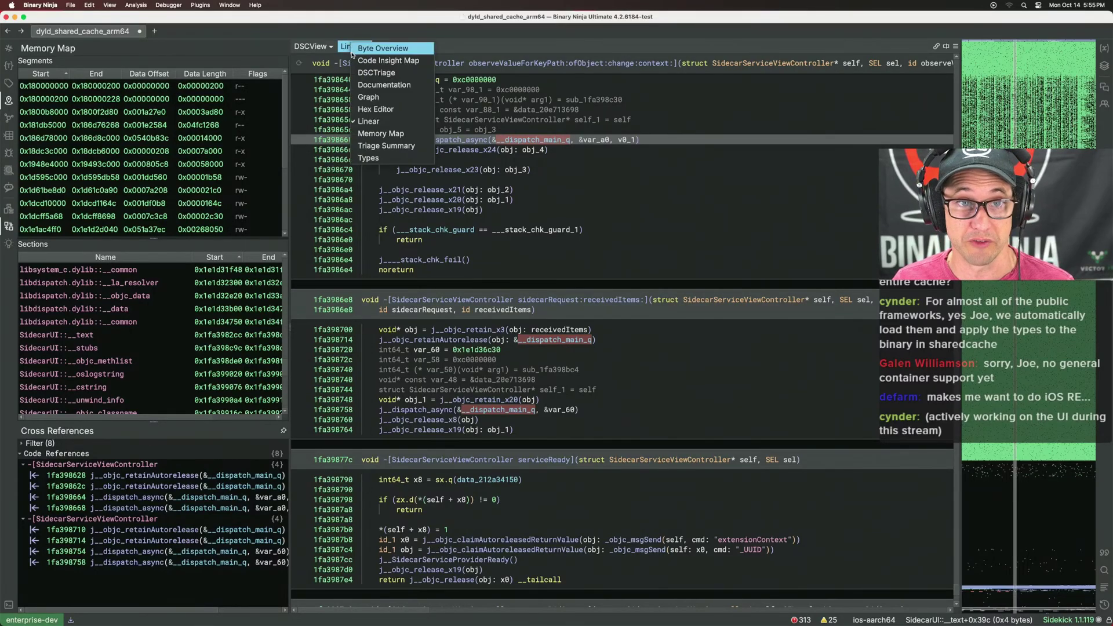
left_click(423, 92)
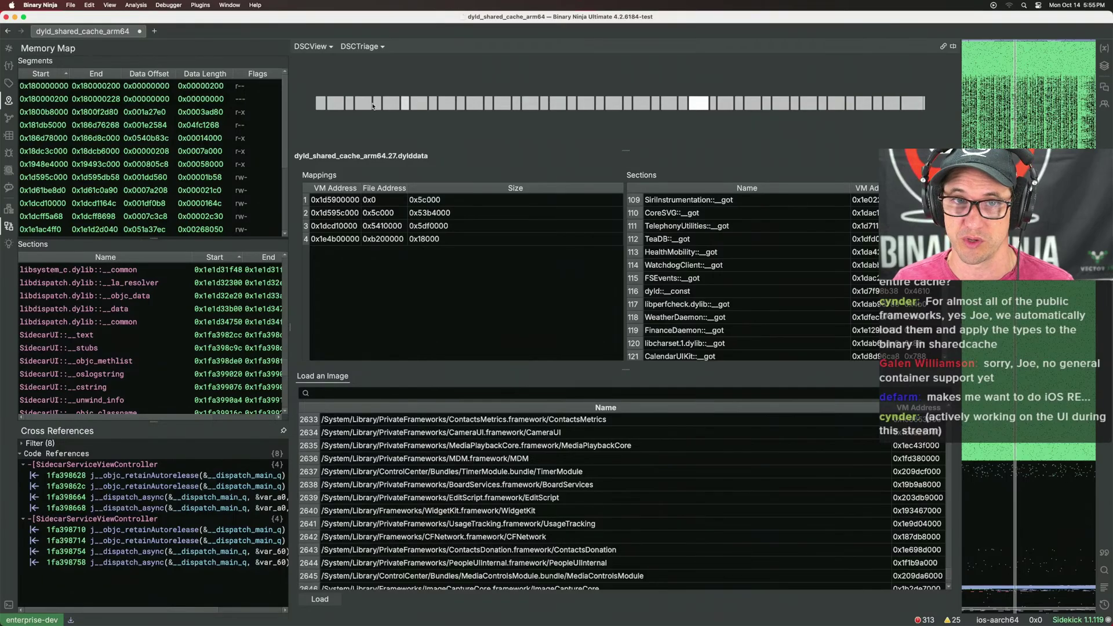
left_click(446, 103)
left_click(527, 107)
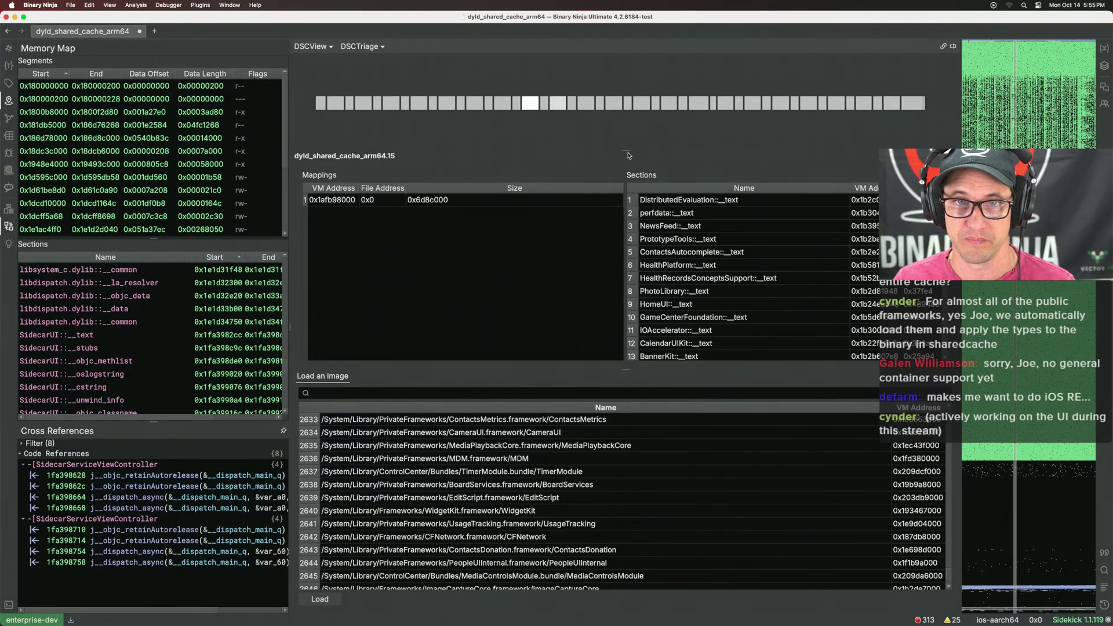
left_click(702, 268)
Scroll through the arm64.15 sections and loadable images, then browse the Analysis menu.
scroll(701, 303, "down", 17)
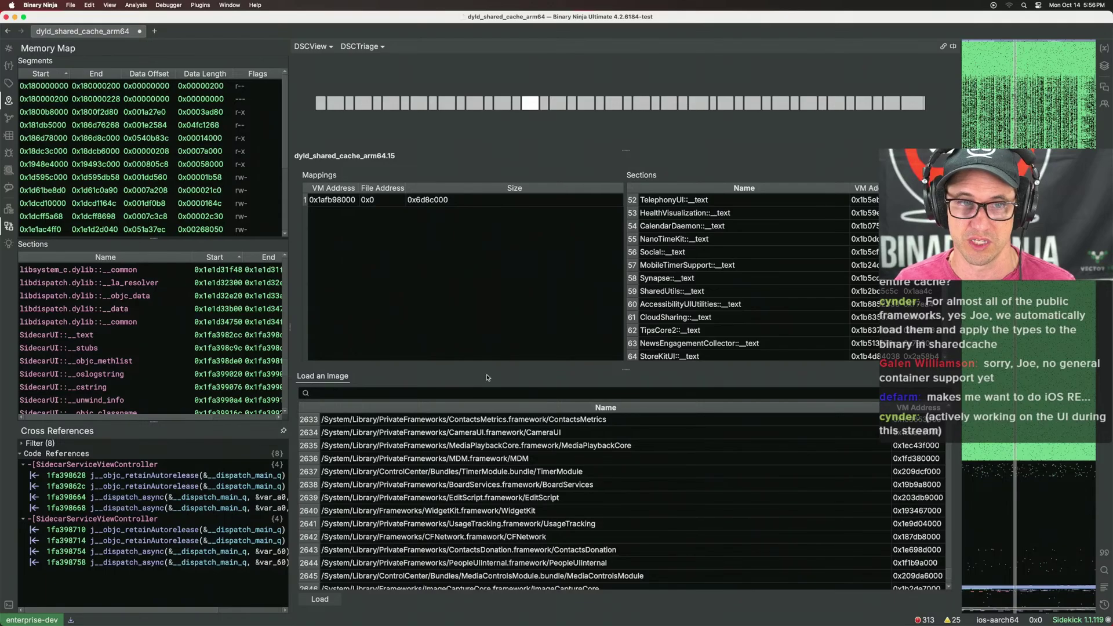
scroll(499, 510, "down", 11)
scroll(499, 522, "down", 3)
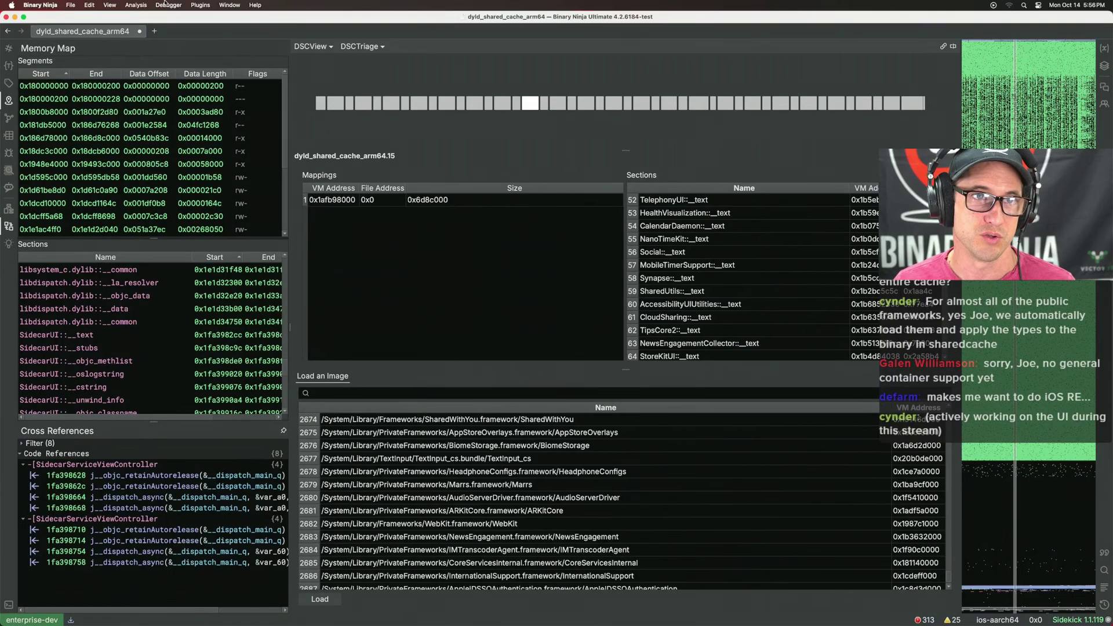
left_click(136, 4)
left_click(135, 5)
left_click(136, 5)
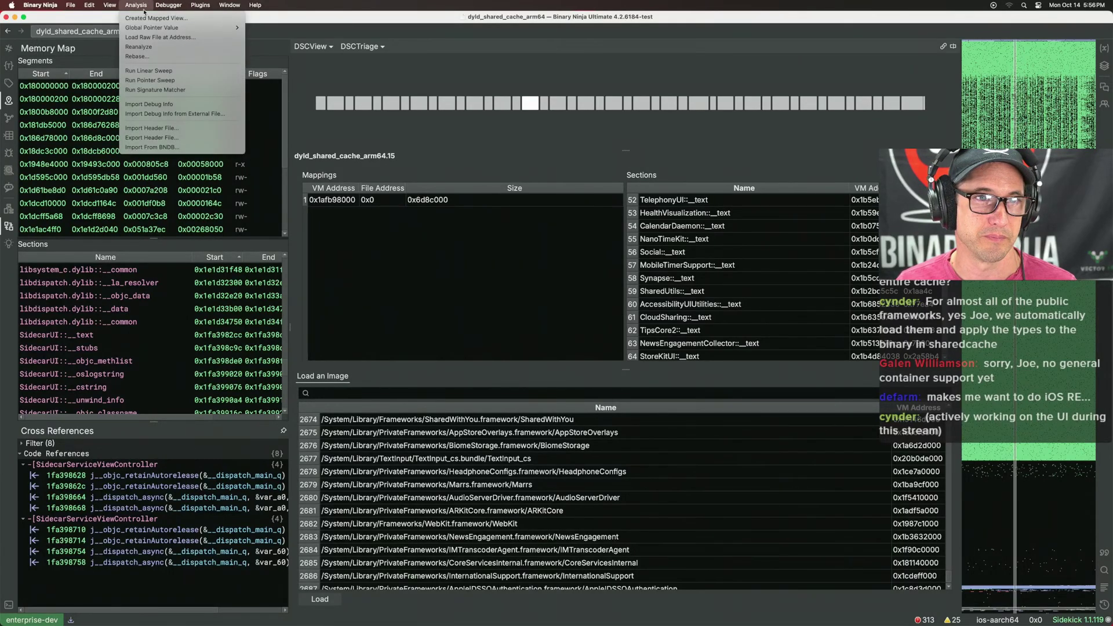
Search the command palette for 'load add' and check the Plugins menu for image-loading commands.
key("Escape")
key("super+p")
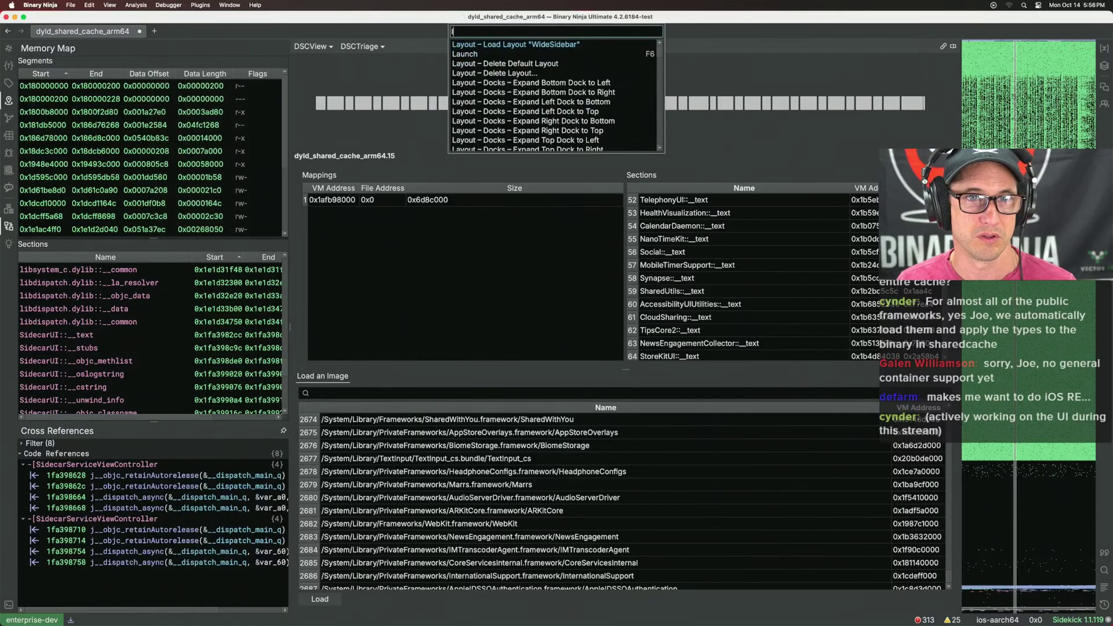
type("load add")
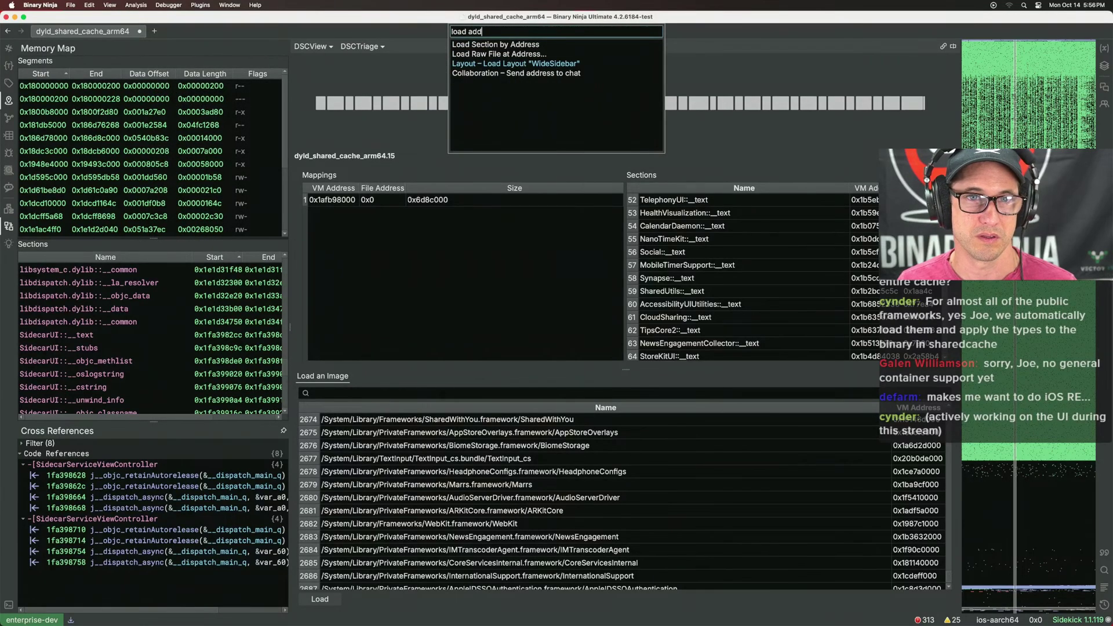
key("Down")
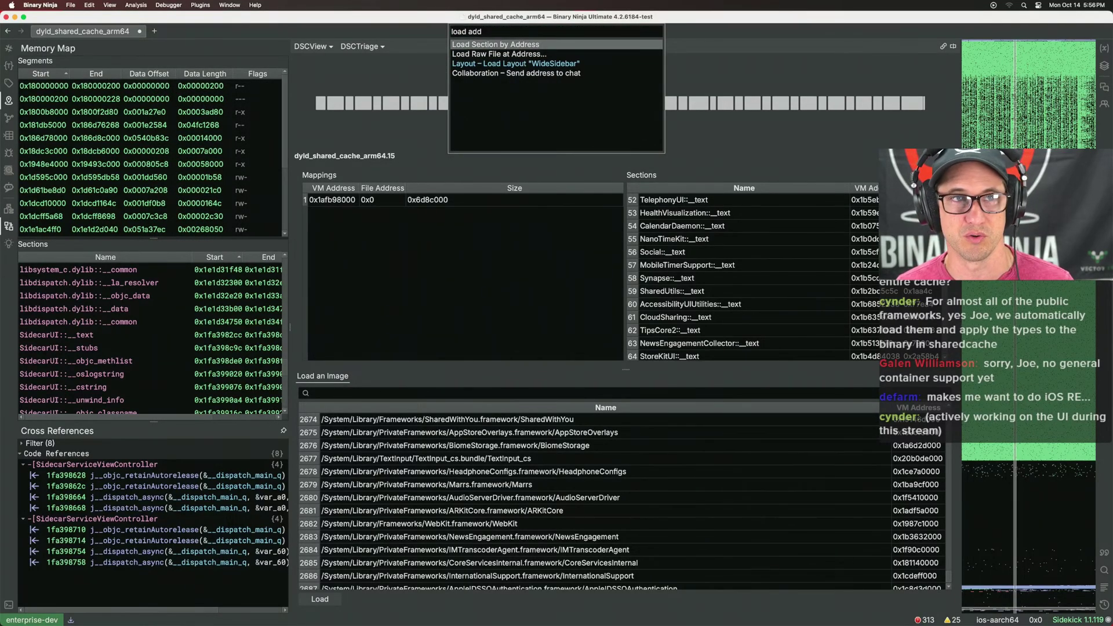
left_click(200, 5)
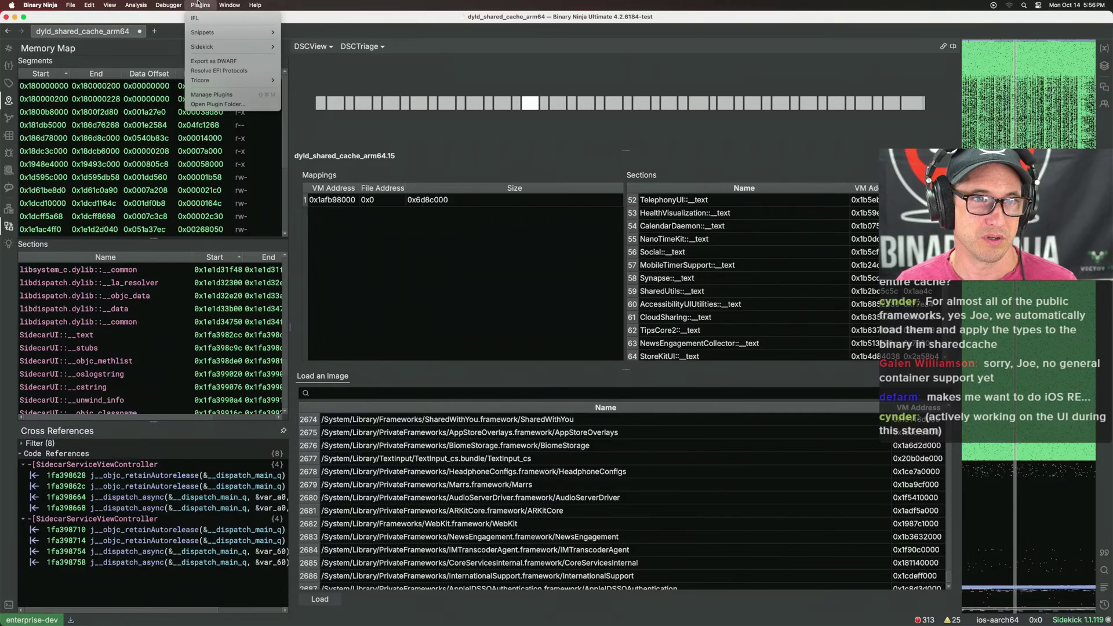
left_click(199, 4)
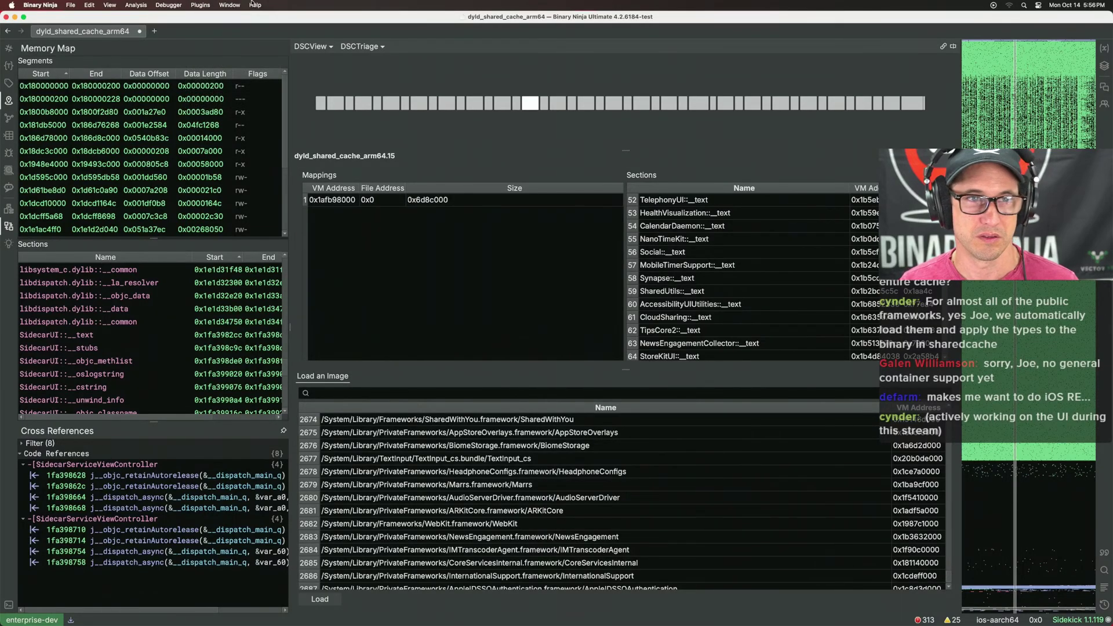
Search the command palette for 'load sect', then 'by name', and run Load Image by Name.
key("super+p")
type("load sect")
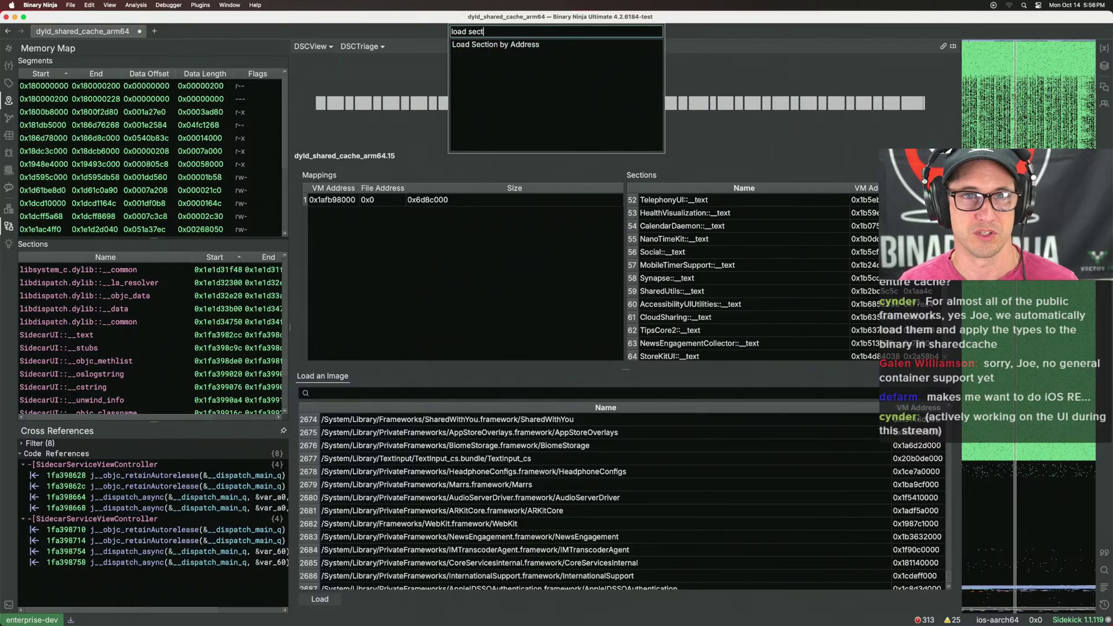
key("Down")
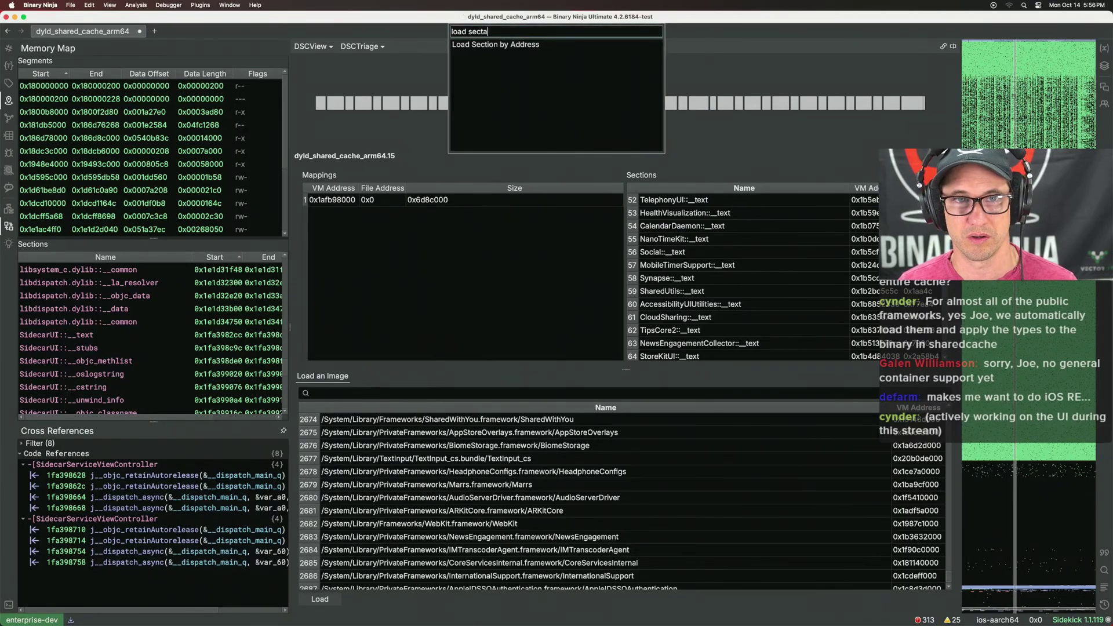
key("BackSpace")
key("BackSpace")
key("BackSpace")
key("BackSpace")
key("BackSpace")
key("BackSpace")
key("BackSpace")
key("BackSpace")
key("BackSpace")
type("by name")
key("Down")
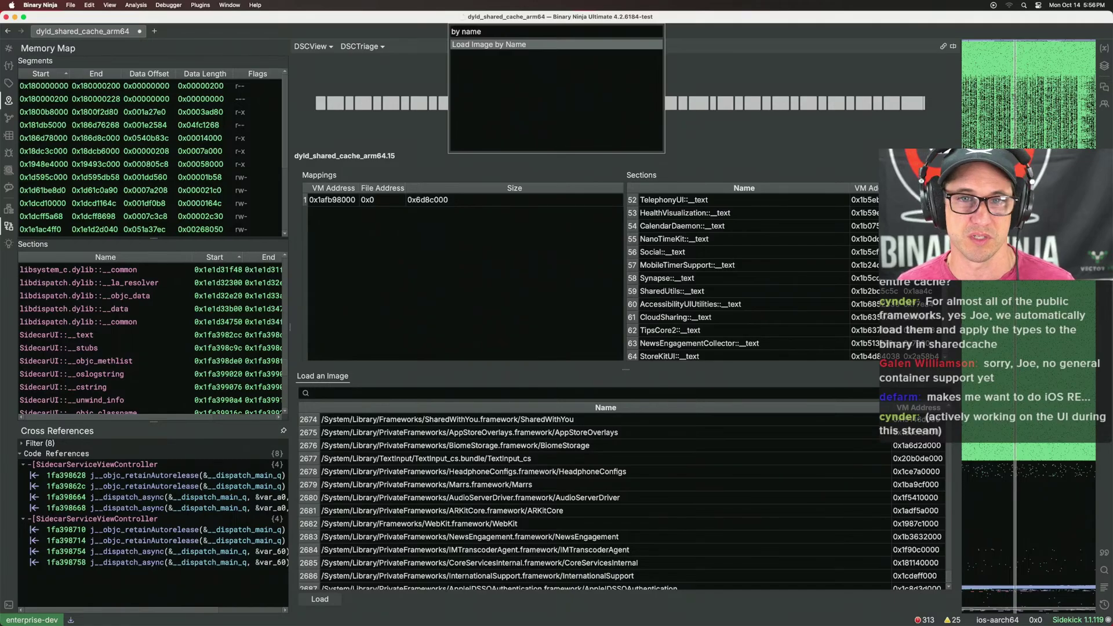
key("Return")
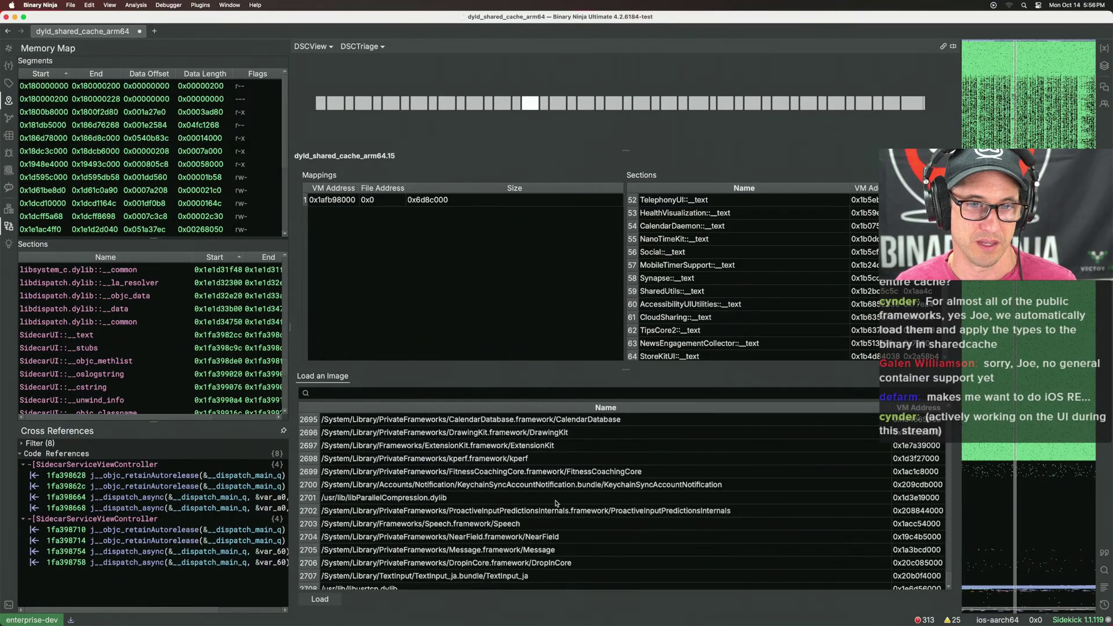
scroll(555, 501, "down", 8)
scroll(553, 499, "up", 15)
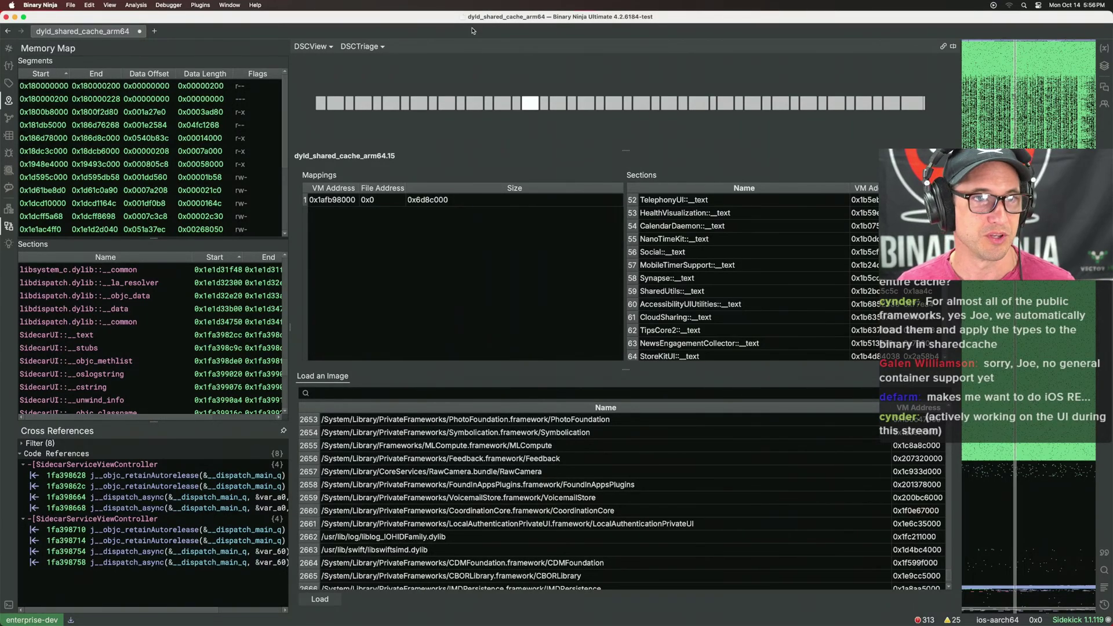
left_click(50, 620)
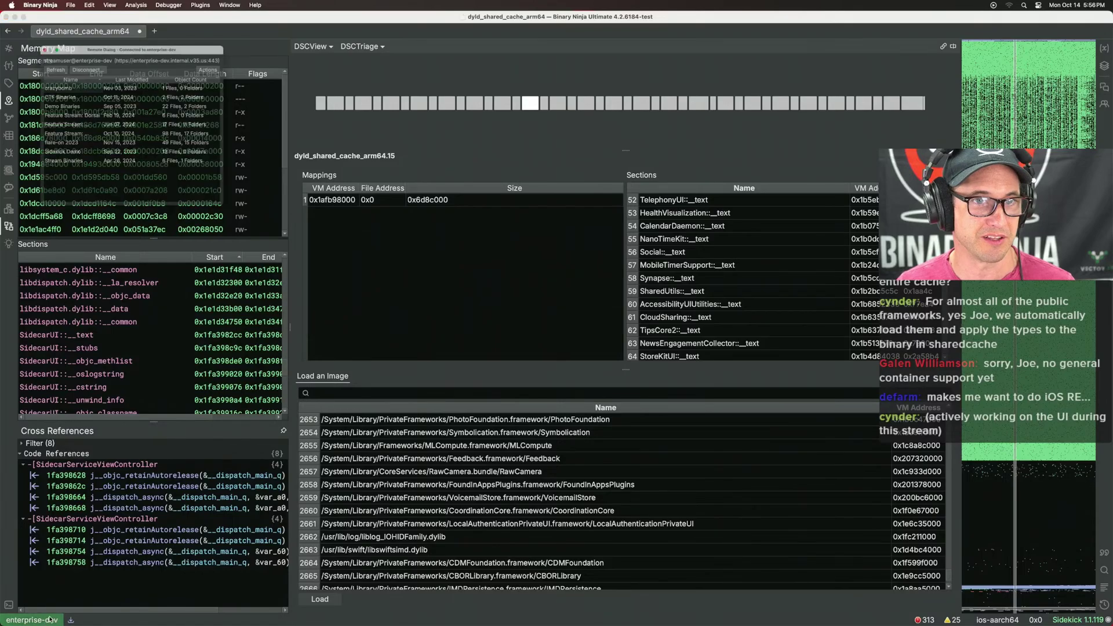
double_click(176, 133)
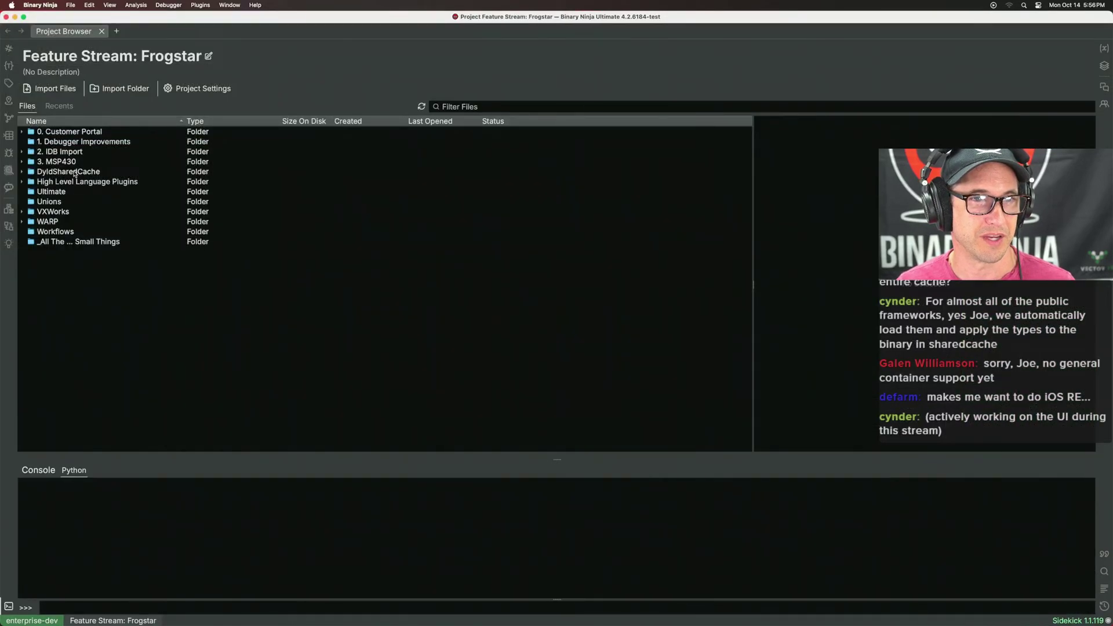
left_click(74, 172)
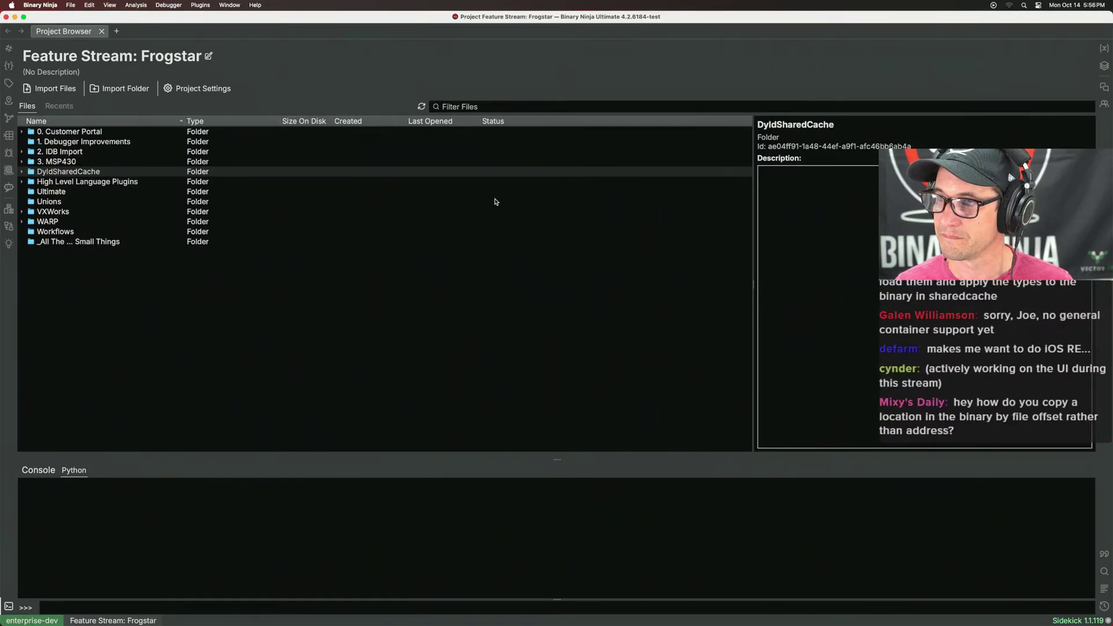
key("super+Tab")
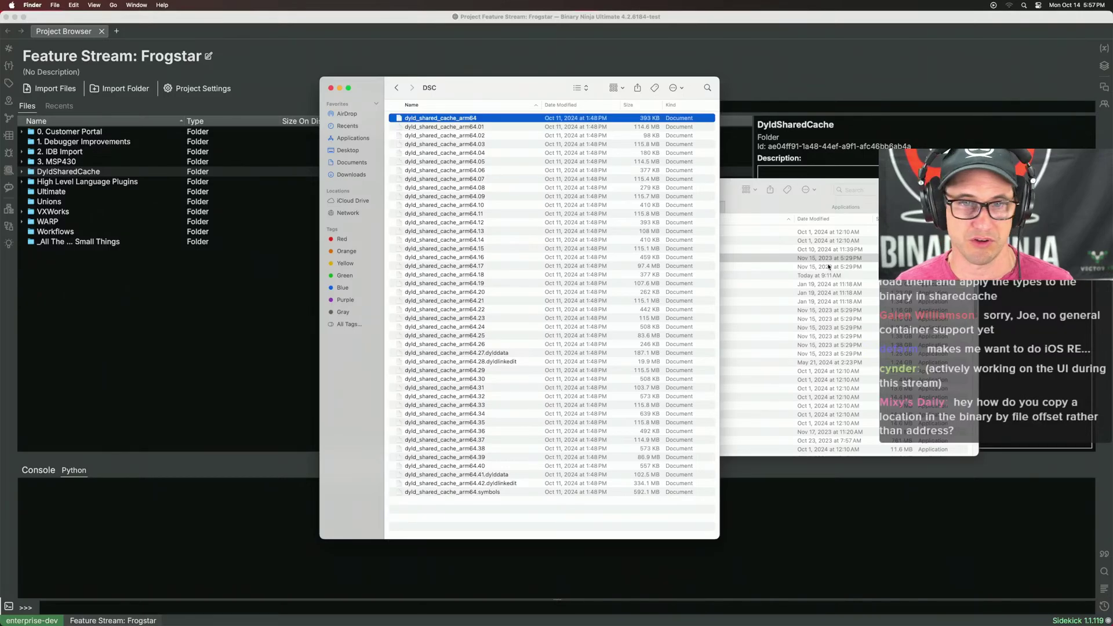
key("super+Tab")
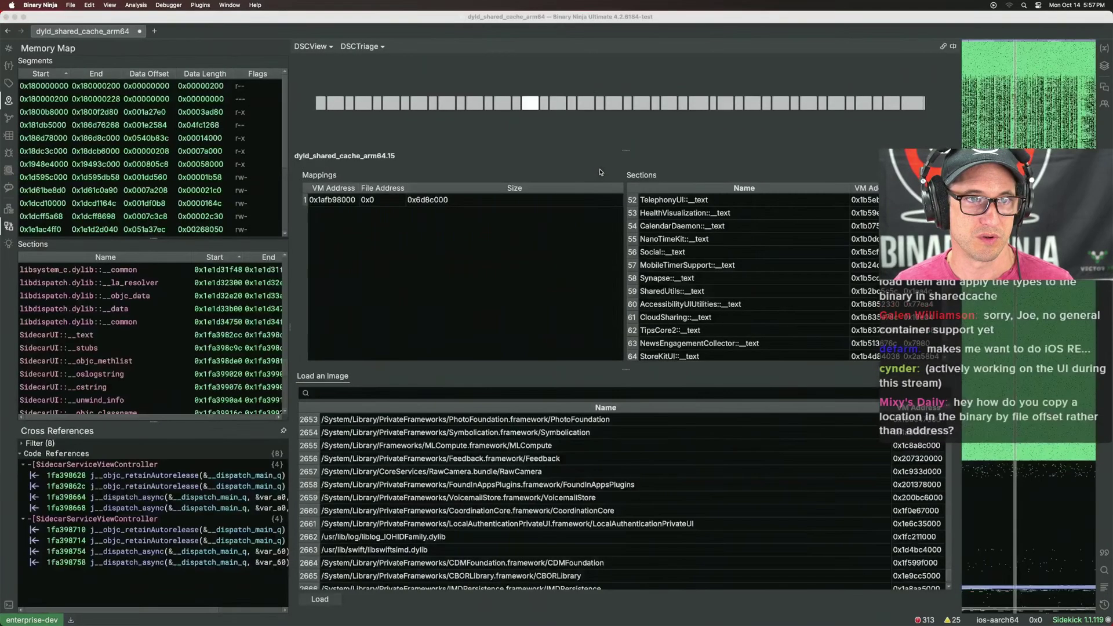
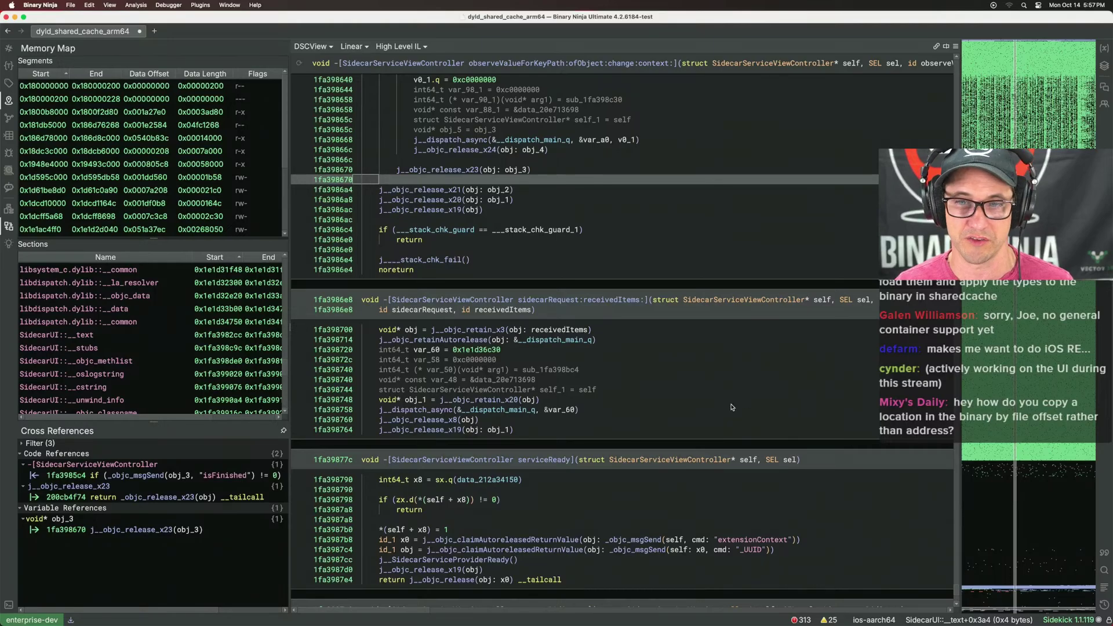
left_click(971, 619)
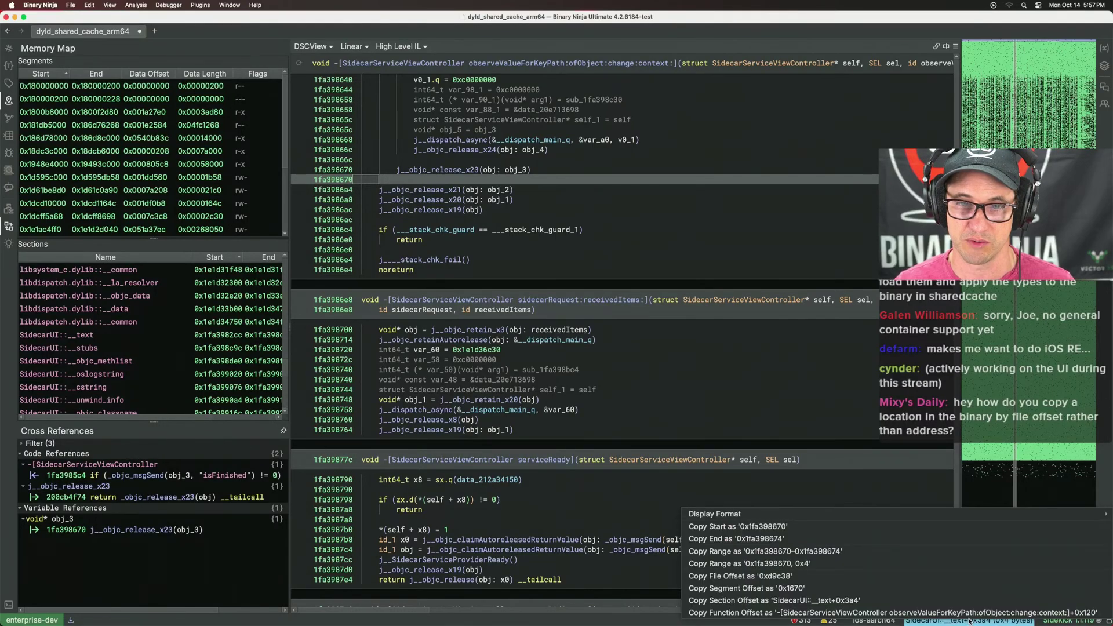
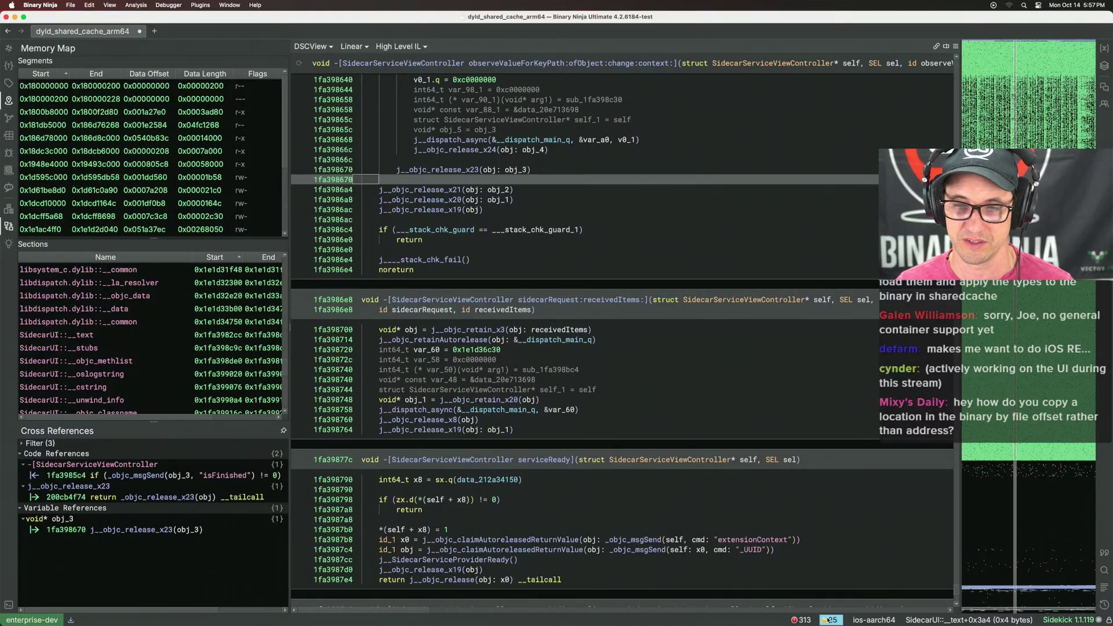
Copy the file offset 0xd9c38 of location 1fa398670 from the status-bar address menu.
left_click(947, 621)
mouse_move(871, 518)
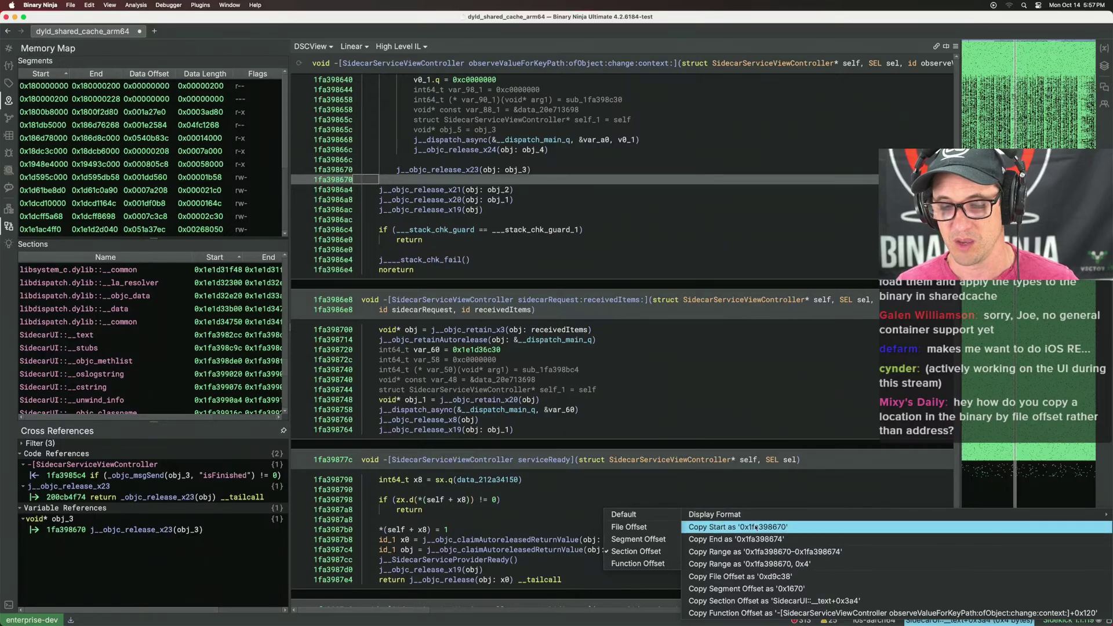
left_click(814, 577)
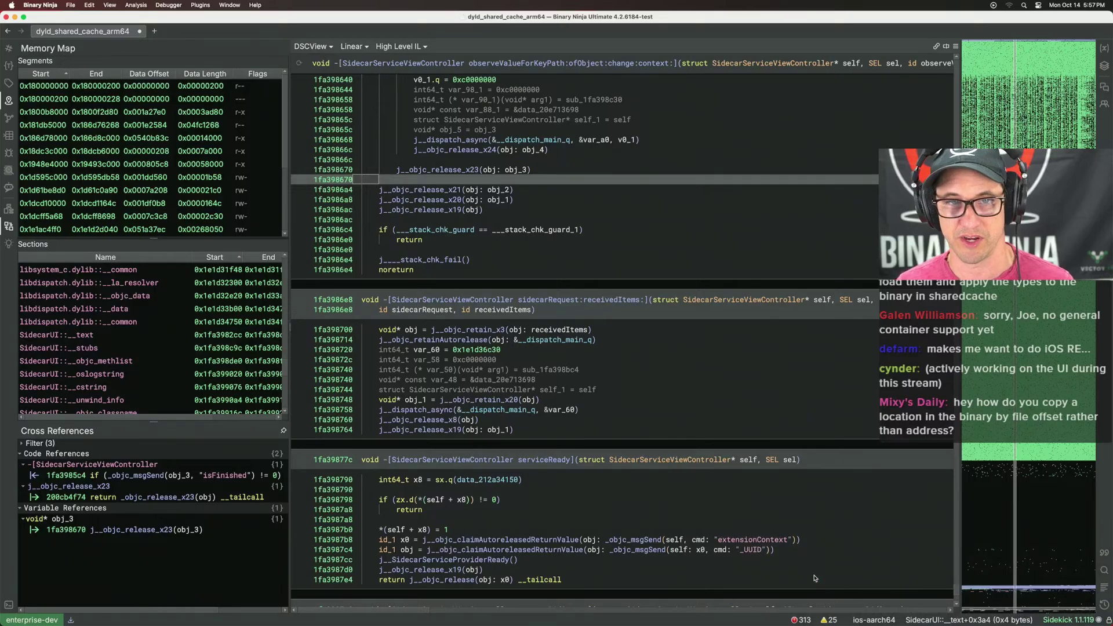
Paste offset 0xd9c38 into Spotlight to verify it, then dismiss and bring up the Frogstar project browser.
key("g")
key("super+v")
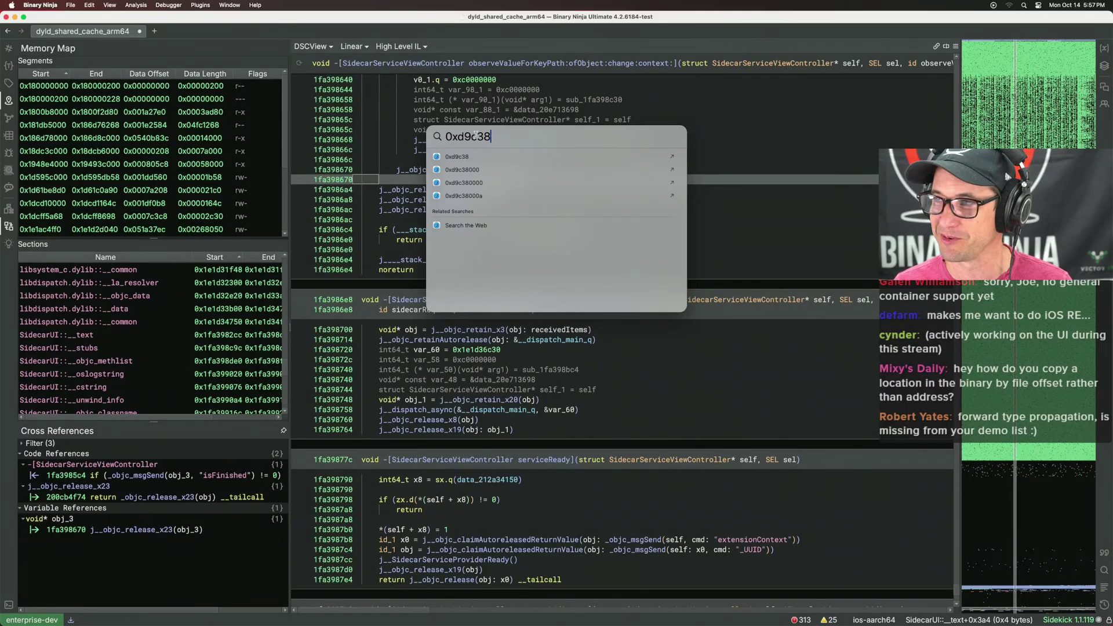
key("Escape")
key("super+grave")
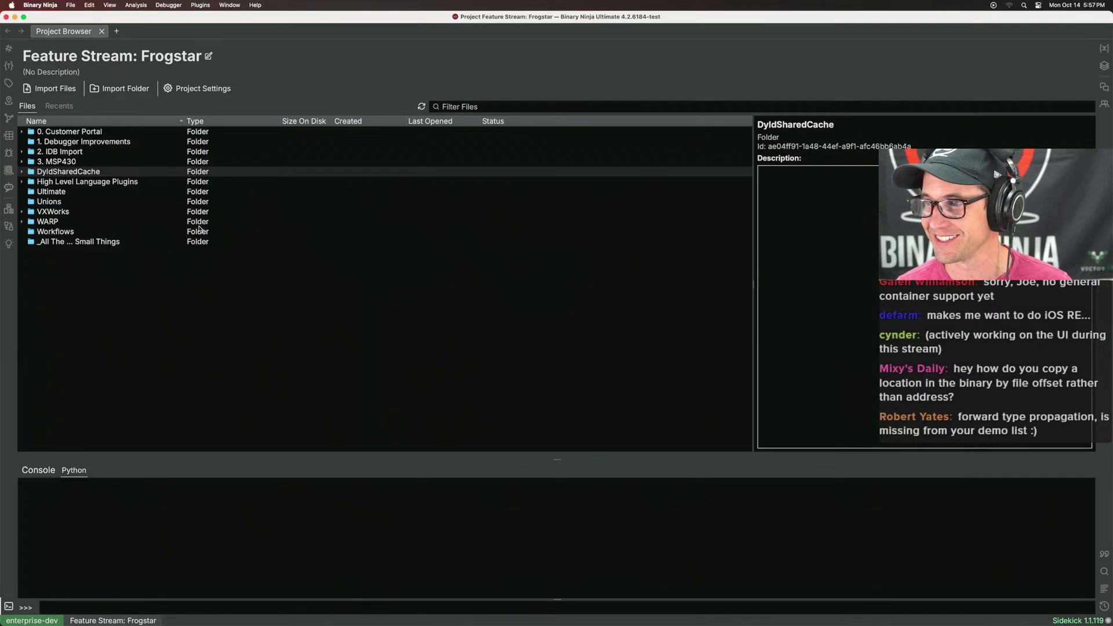
Back in dyld_shared_cache_arm64, select the obj_2 line at 1fa3986a4 and show its copy options (offset 0xd9c8c).
key("super+grave")
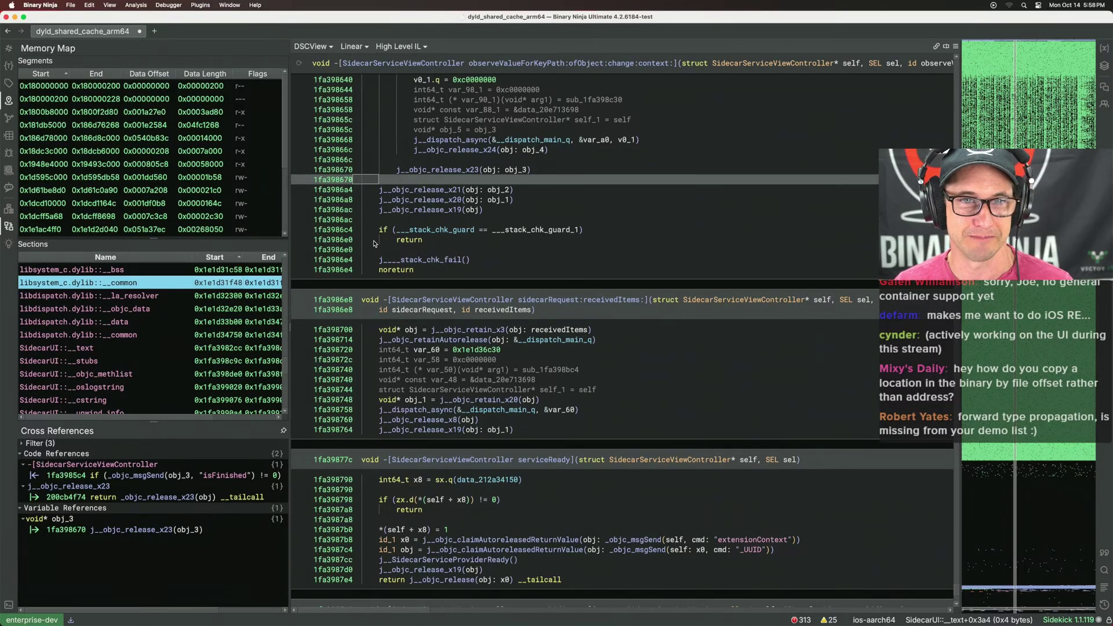
left_click(494, 192)
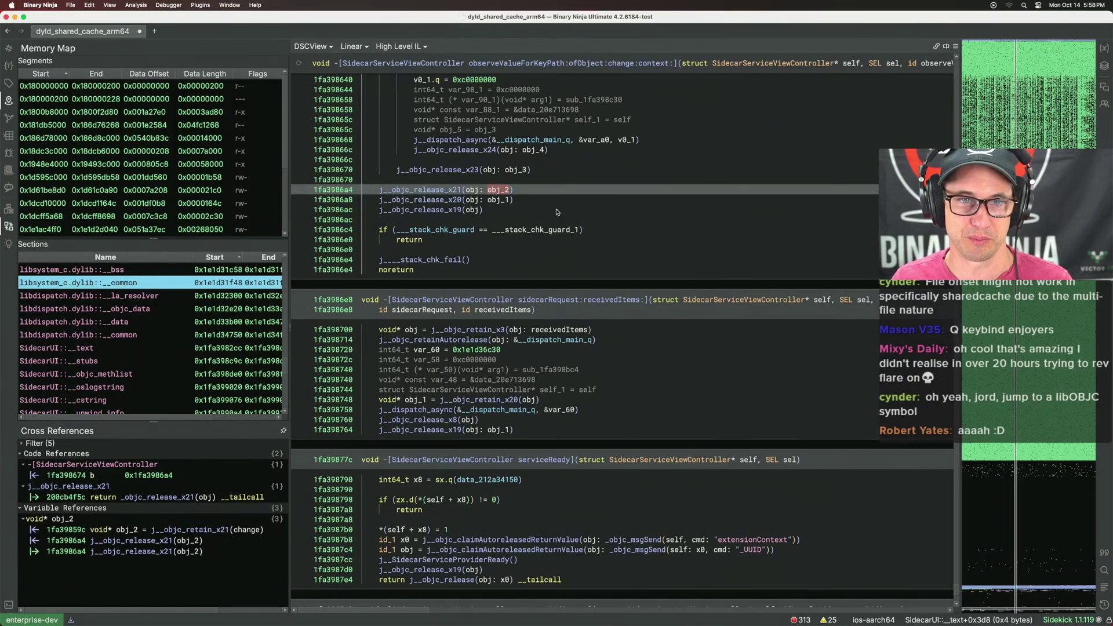
left_click(939, 622)
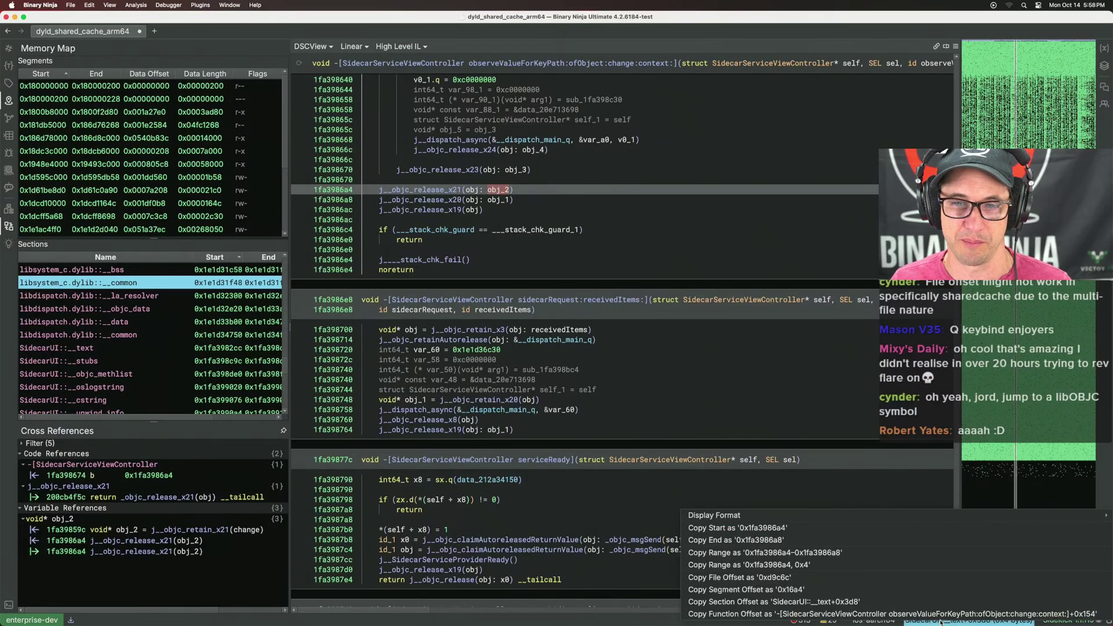
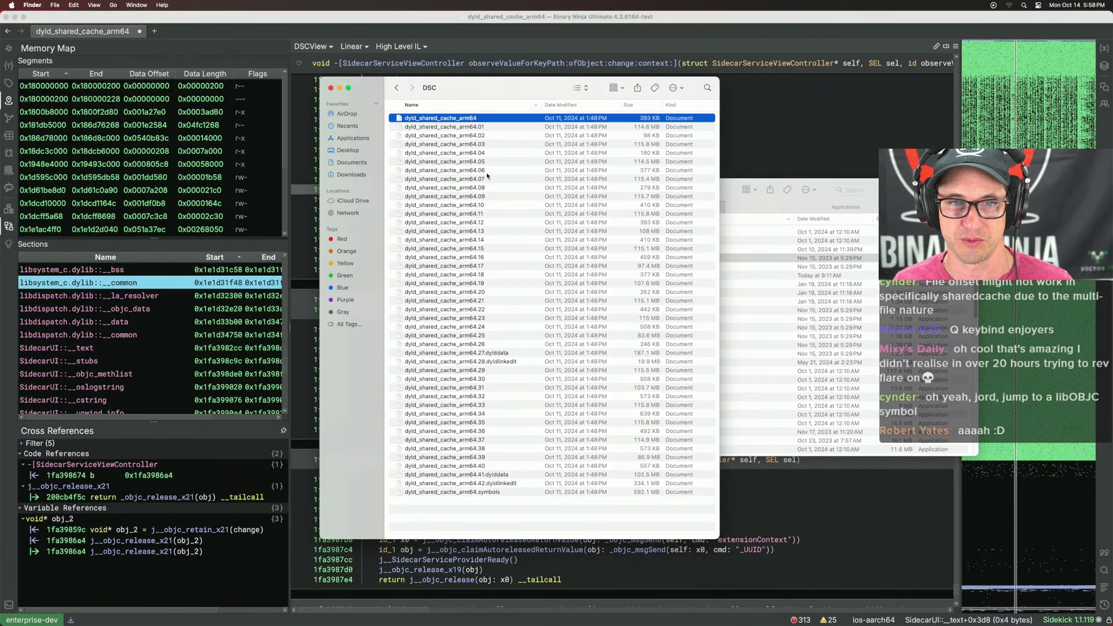
Bring Binary Ninja forward and open a new tab showing Recent Files and recent projects.
key("super+Tab")
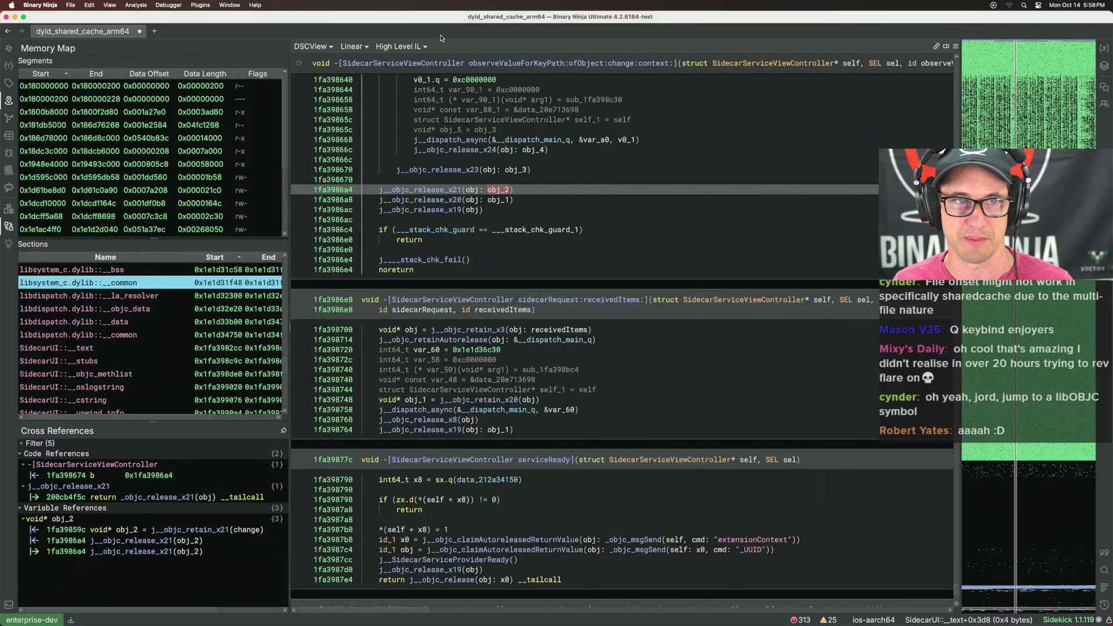
key("super+t")
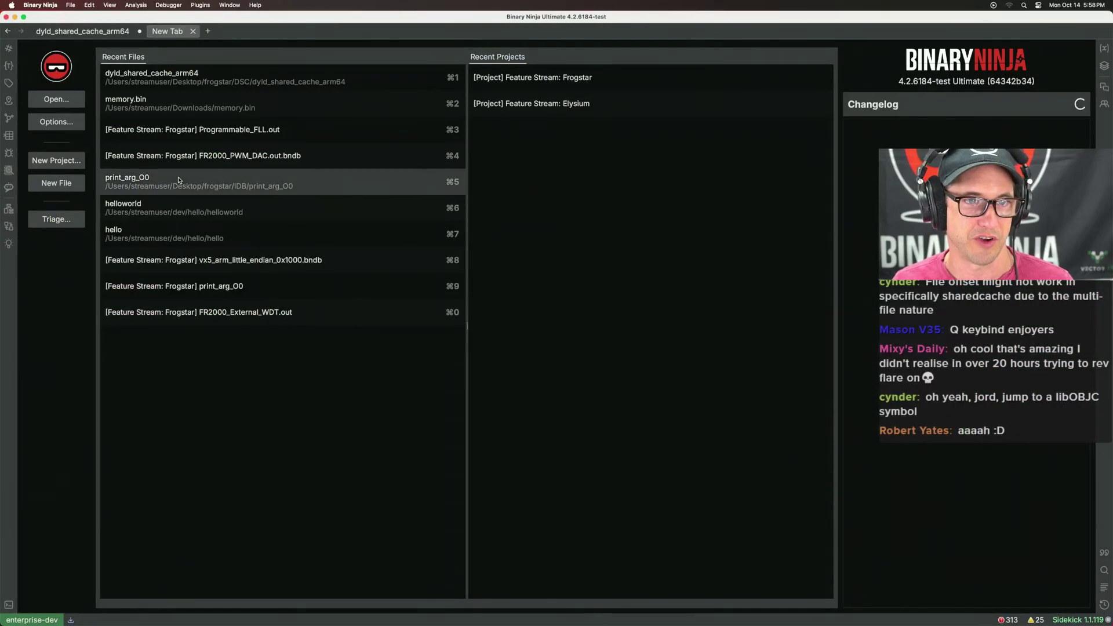
Open print_arg_O0, select byte 0x1116, and show the '.text+0xd6' status-bar copy-offset options.
left_click(180, 182)
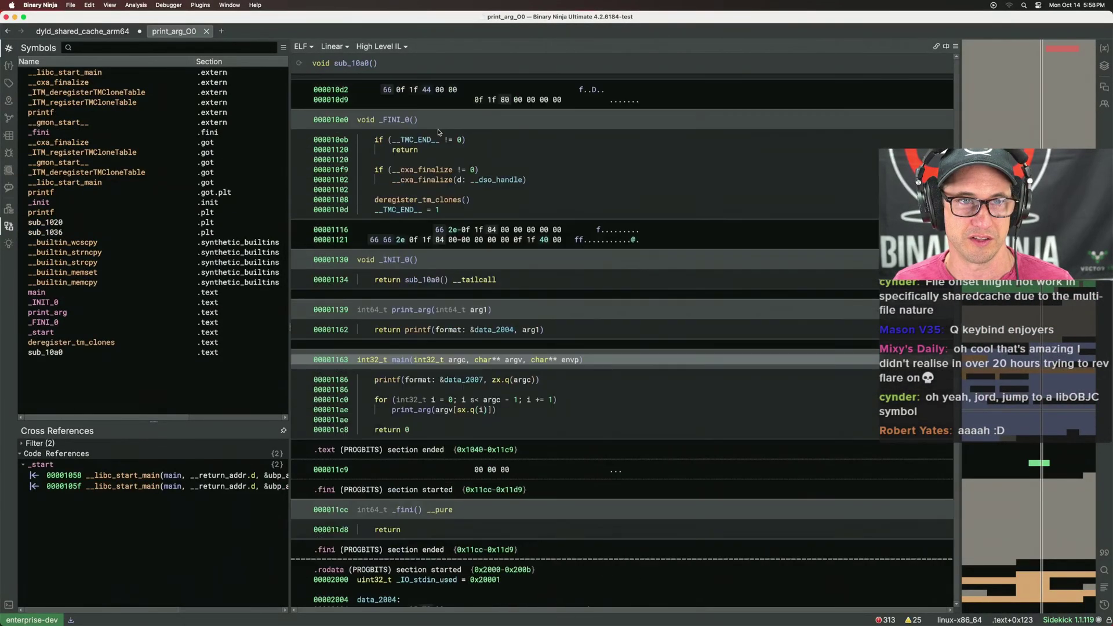
left_click(440, 231)
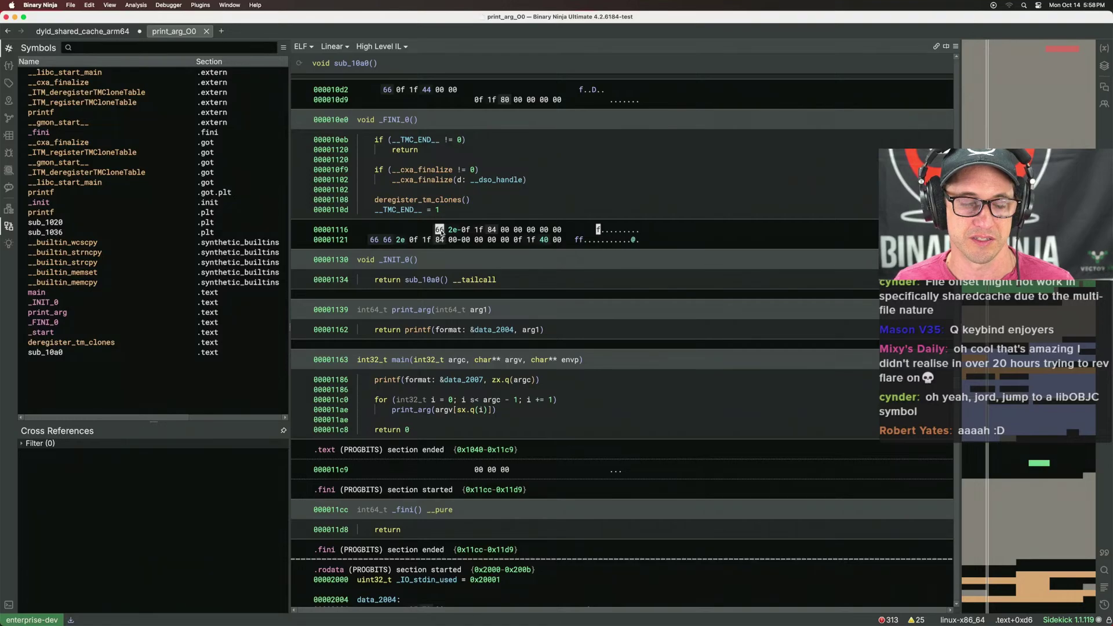
right_click(440, 234)
left_click(938, 540)
left_click(1013, 620)
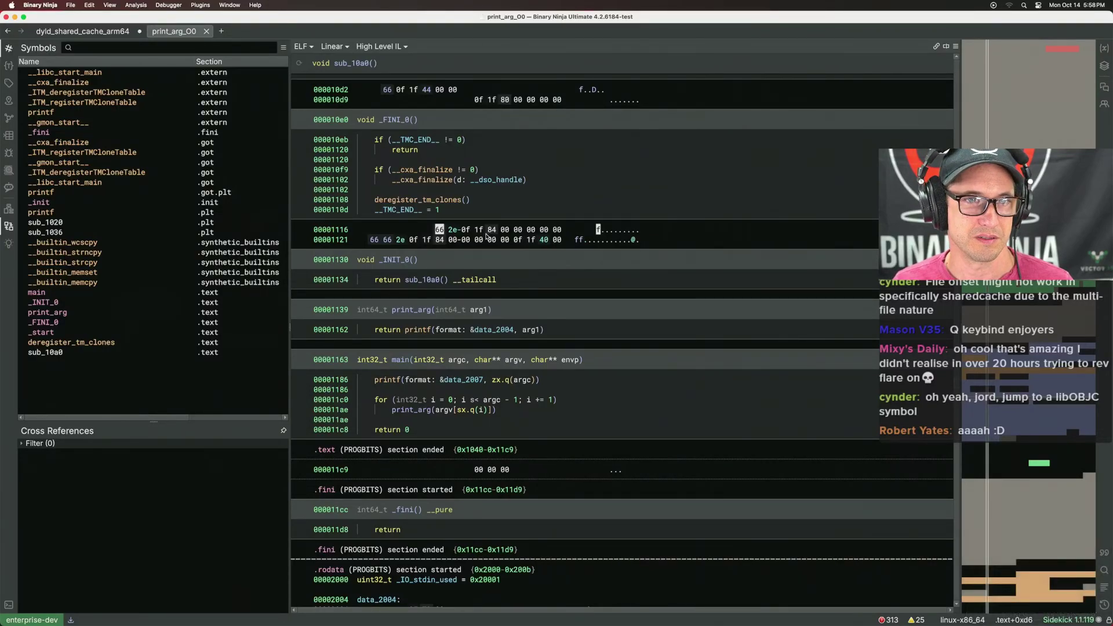
Scroll the print_arg_O0 linear view up and back down to inspect the surrounding code.
scroll(483, 242, "up", 15)
scroll(483, 242, "up", 10)
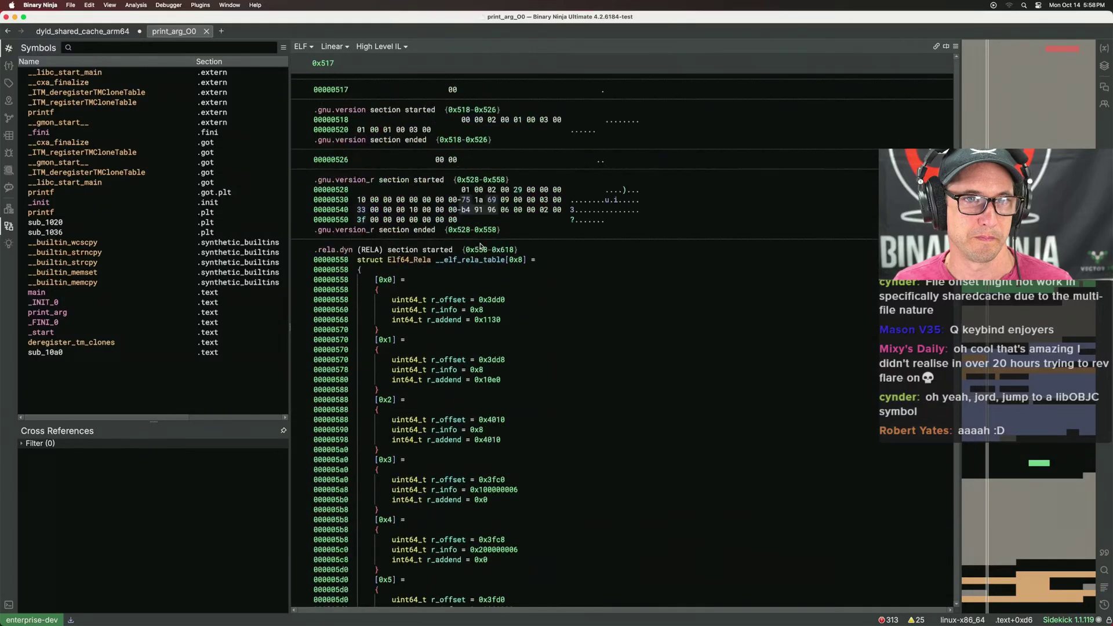
scroll(477, 248, "up", 3)
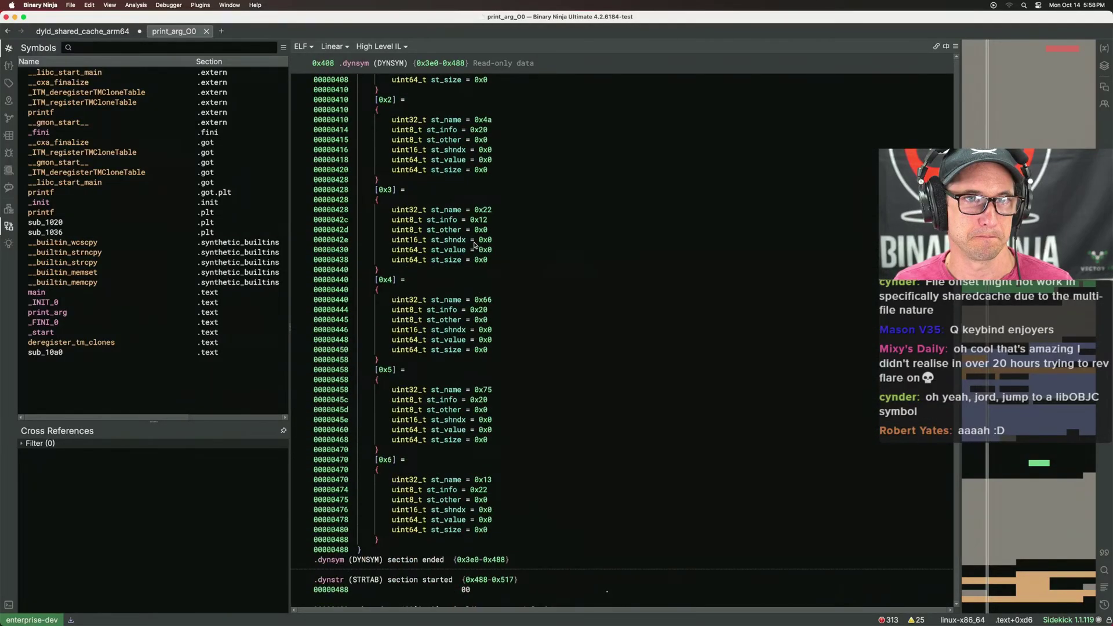
scroll(473, 248, "up", 10)
scroll(472, 248, "up", 15)
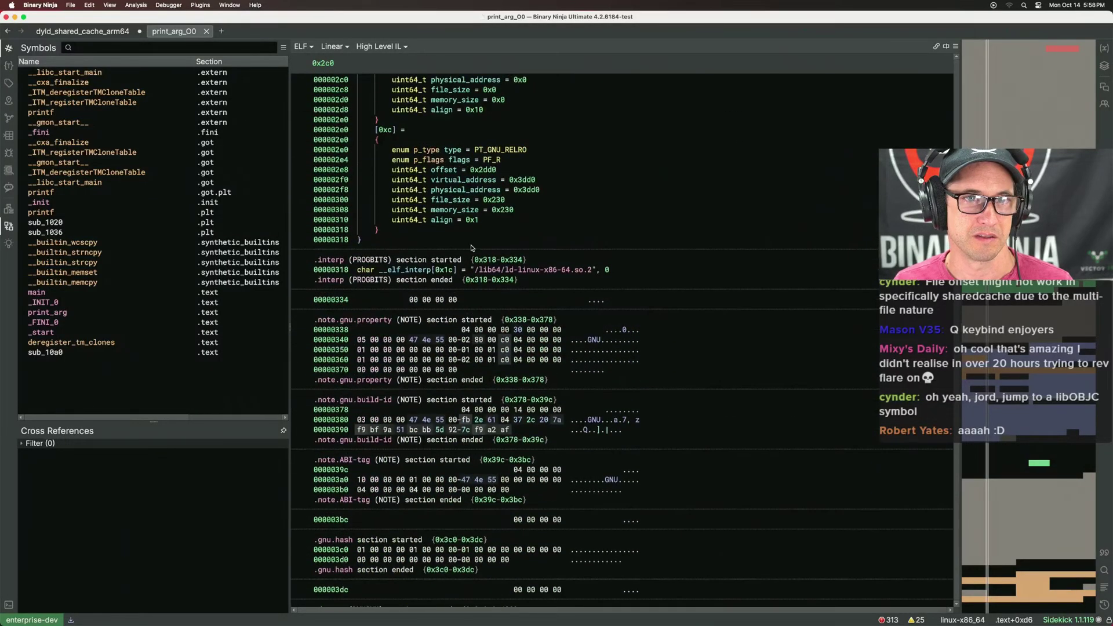
scroll(472, 248, "down", 20)
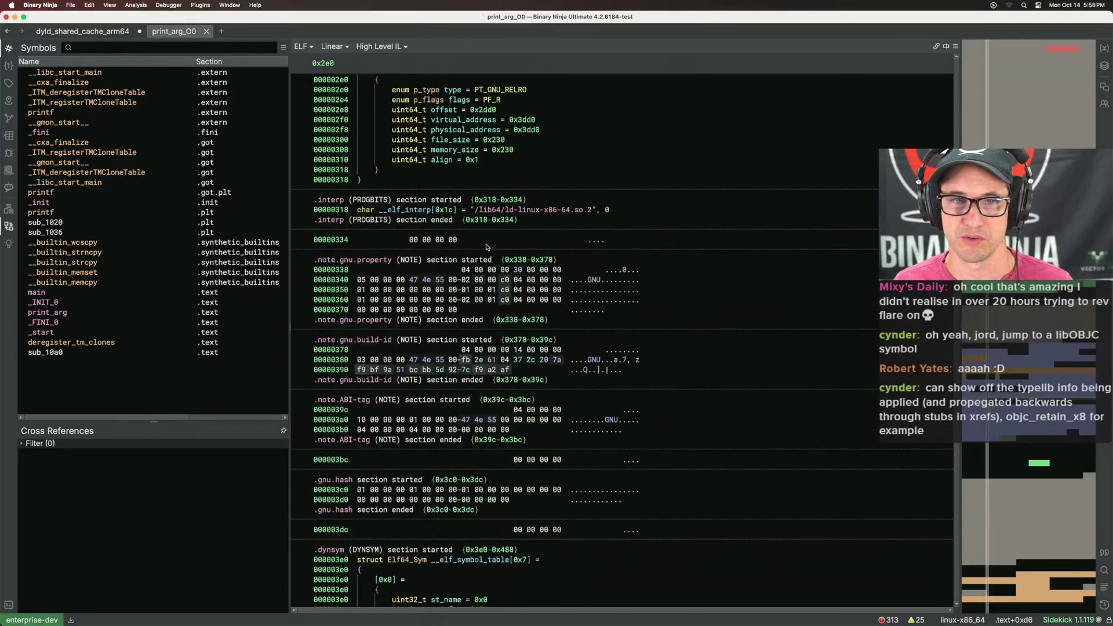
scroll(491, 248, "down", 20)
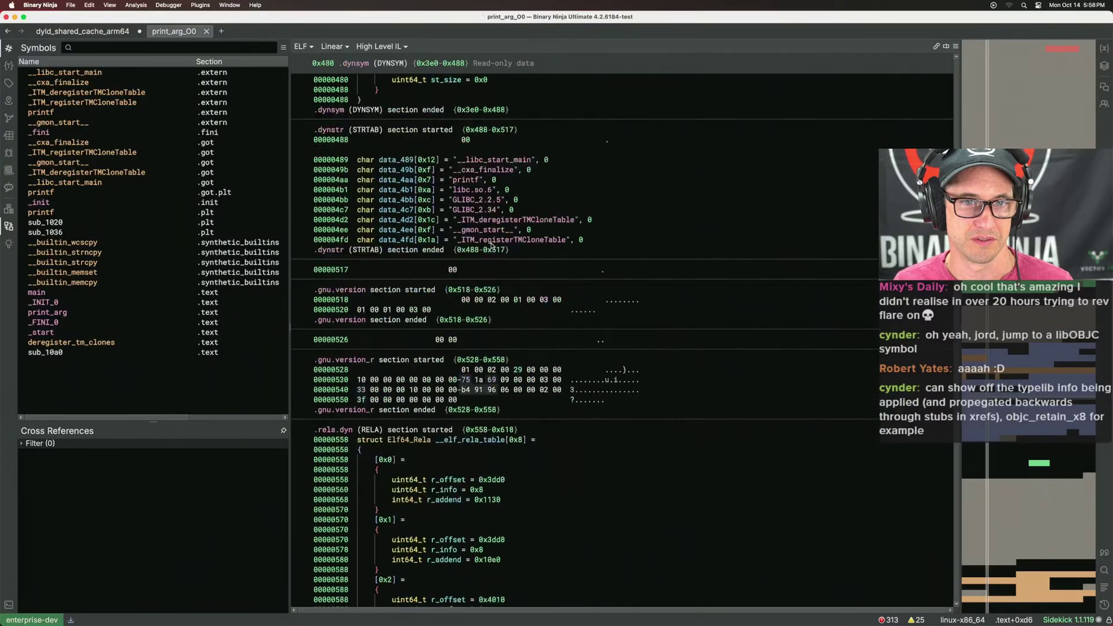
scroll(561, 274, "down", 6)
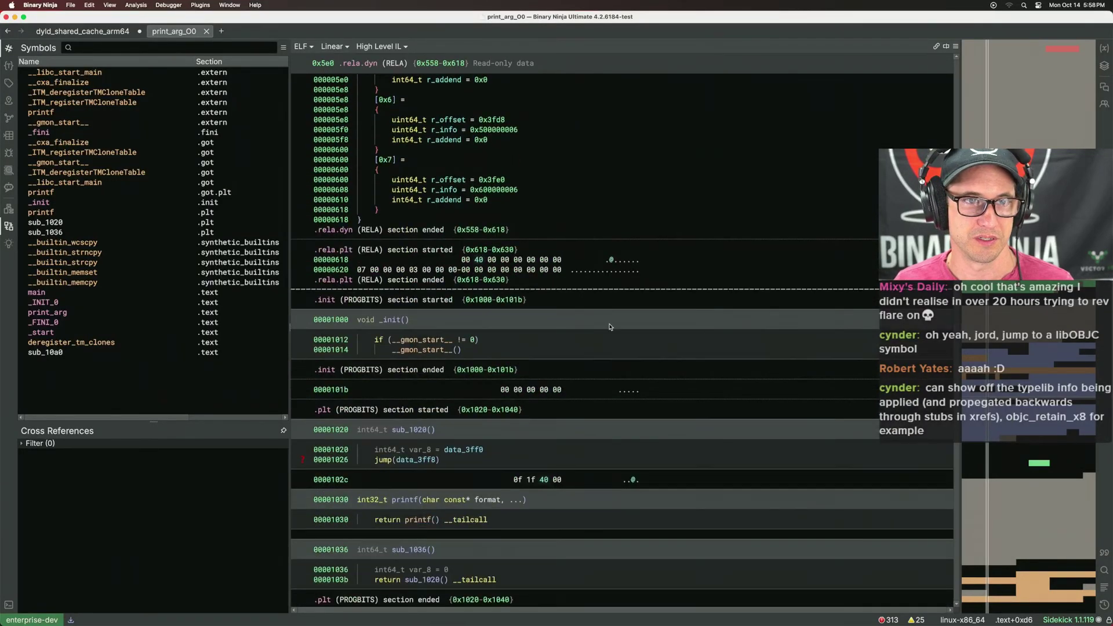
Copy end offset 0x1117 from the '.text+0xd6' status-bar menu, then return to the dyld_shared_cache_arm64 tab.
left_click(1023, 621)
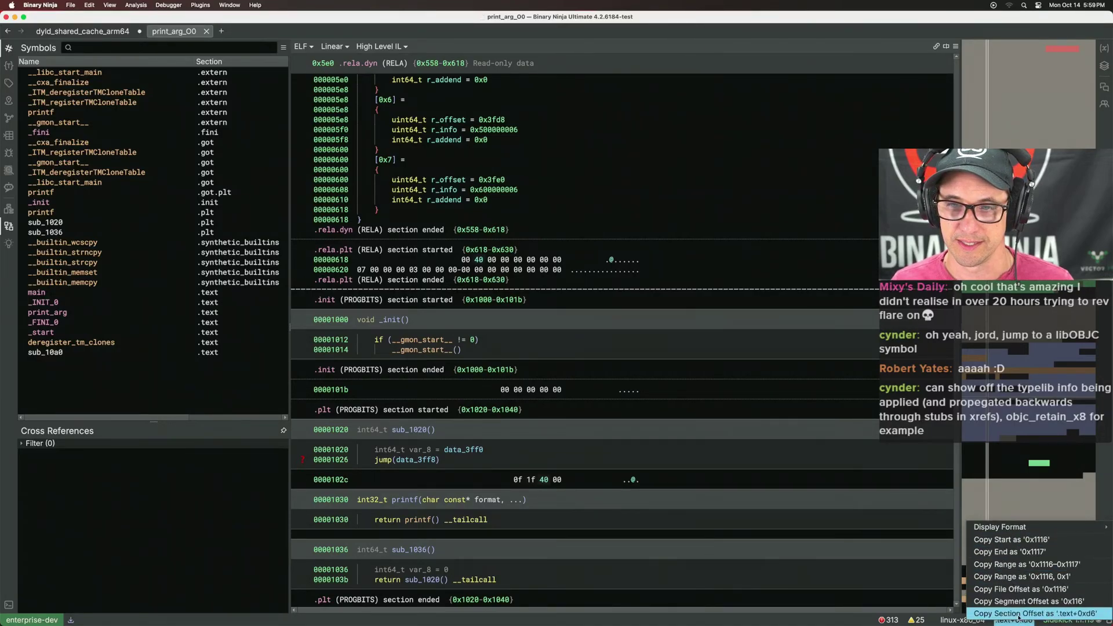
left_click(1023, 552)
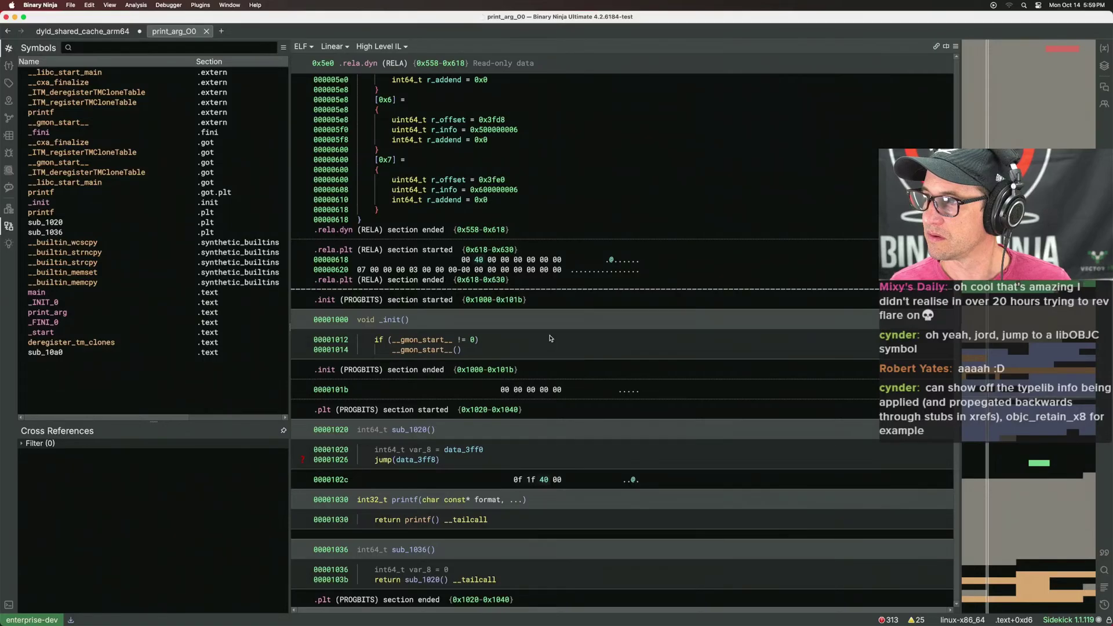
key("super+o")
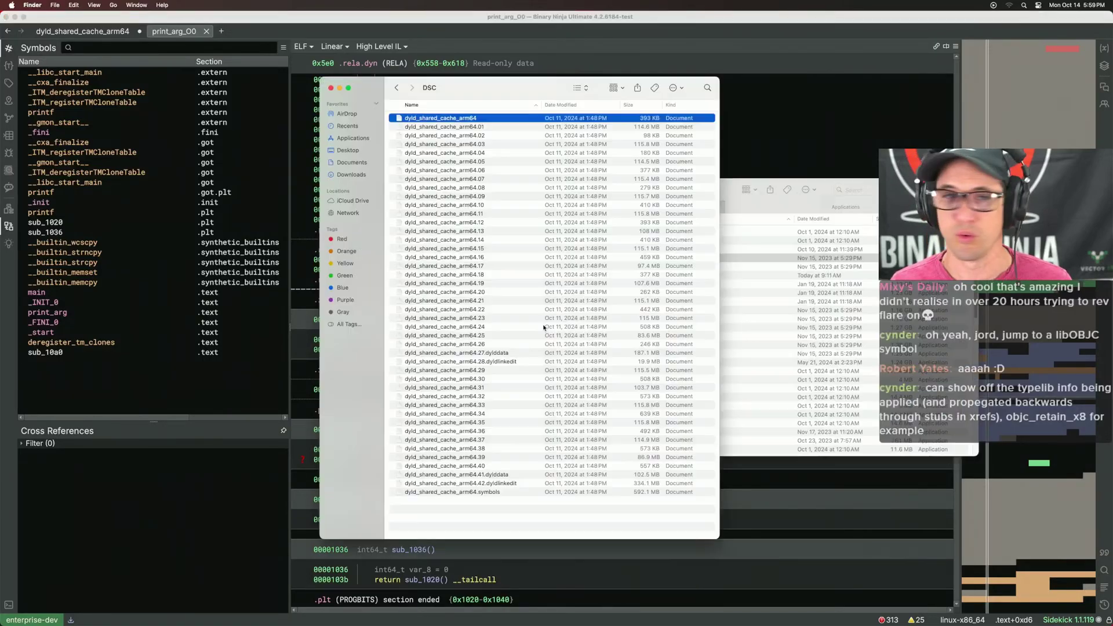
key("Escape")
key("ctrl+shift+Tab")
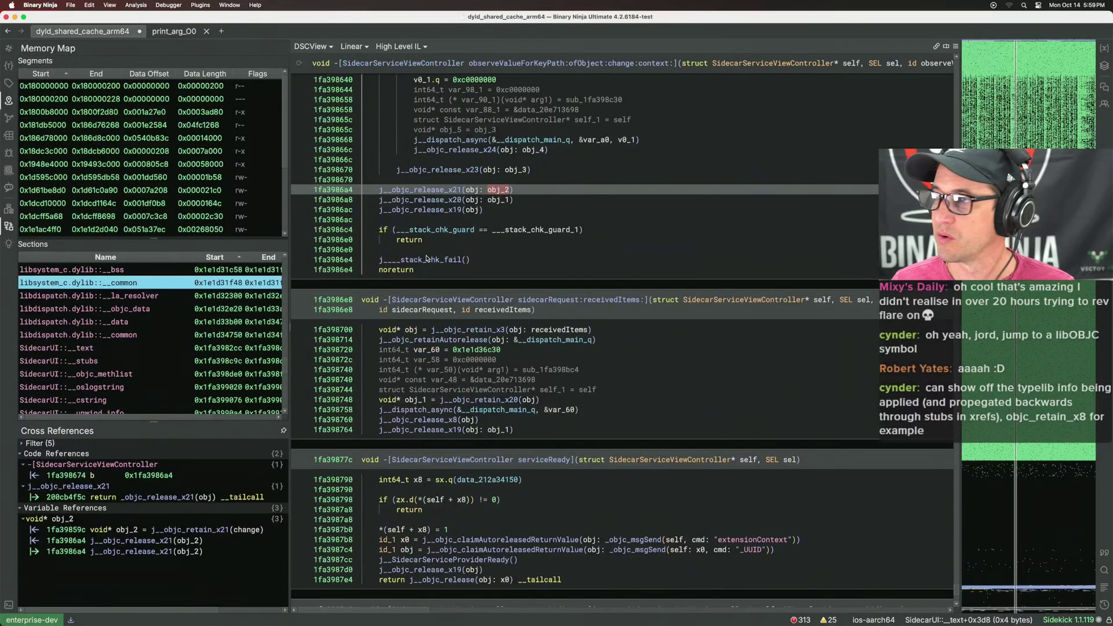
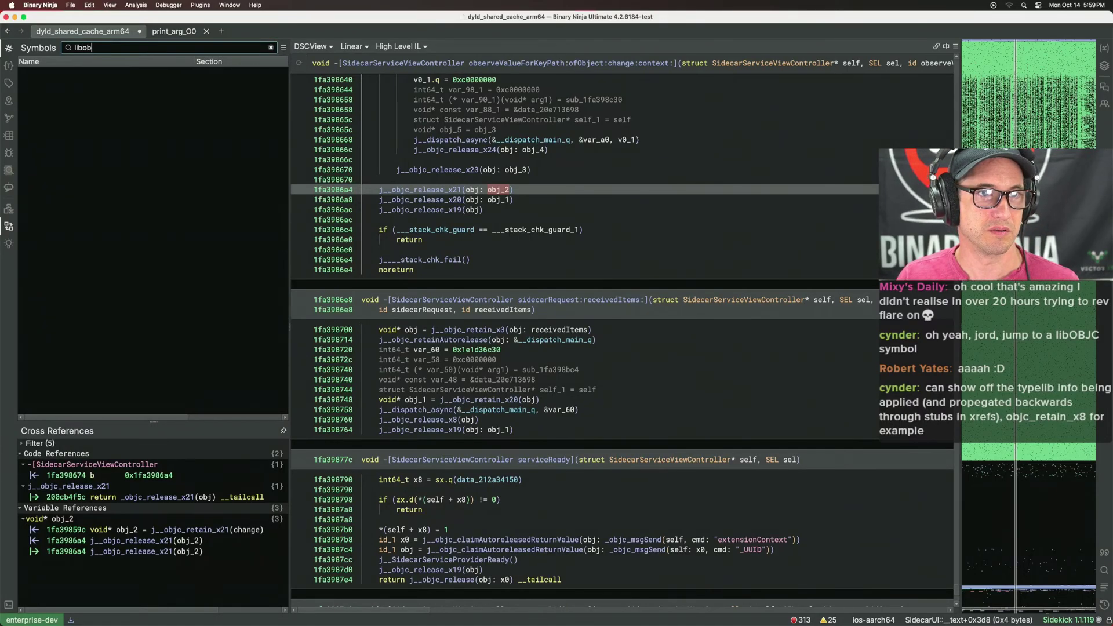
Filter the Symbols list for 'objective' and jump to the first matching Foundation symbol.
key("super+a")
type("objective")
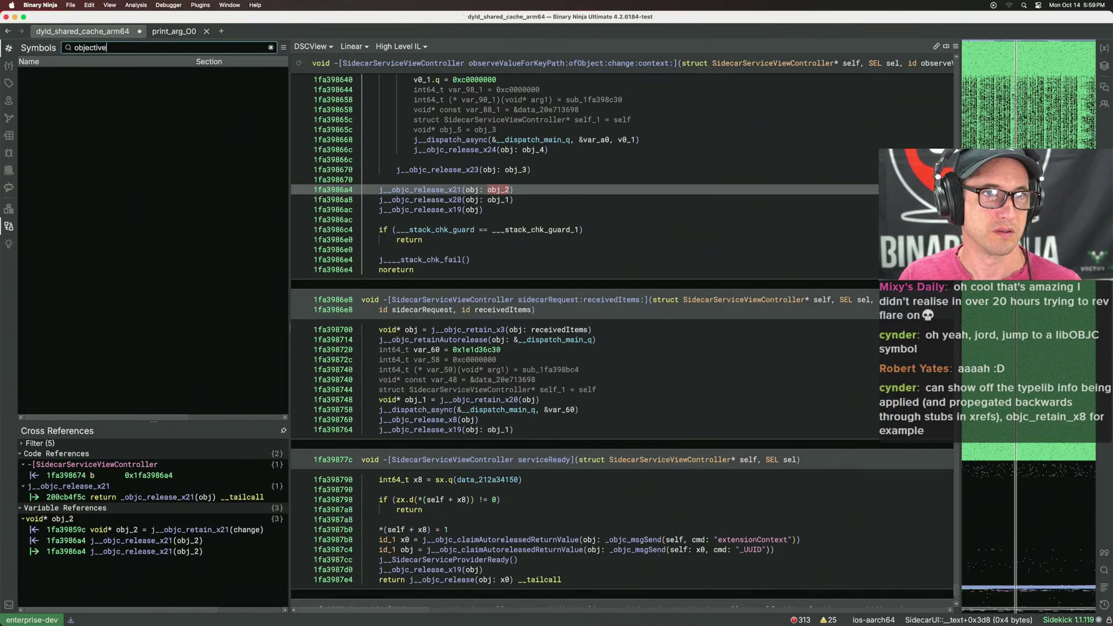
left_click(116, 72)
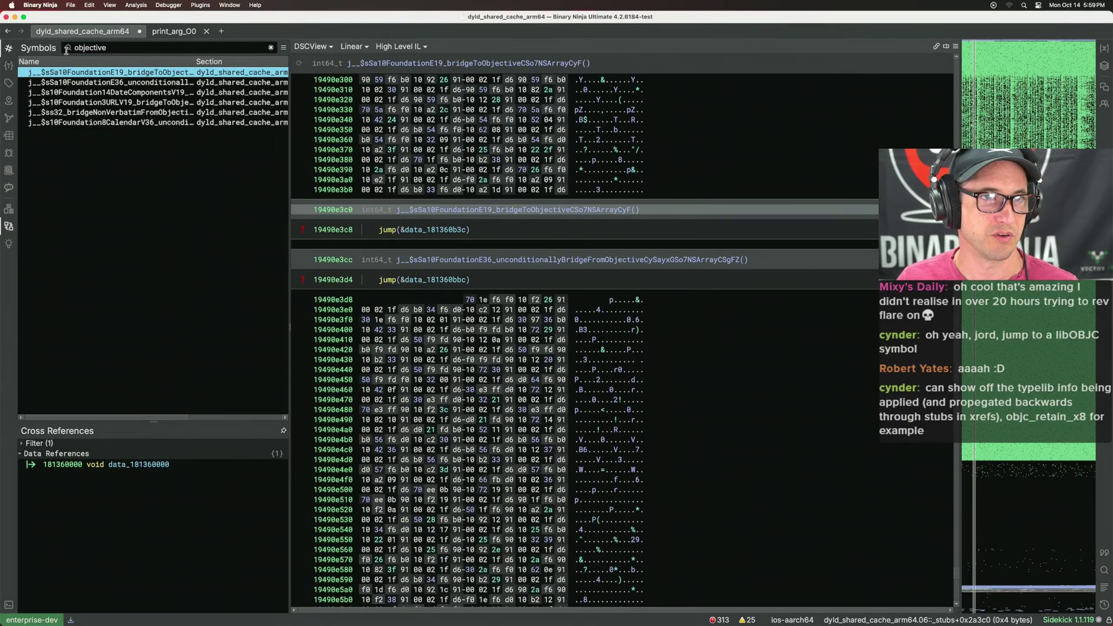
Change the symbol filter to 'objc_retain' and open the j__objc_retain_x8 stub.
double_click(100, 48)
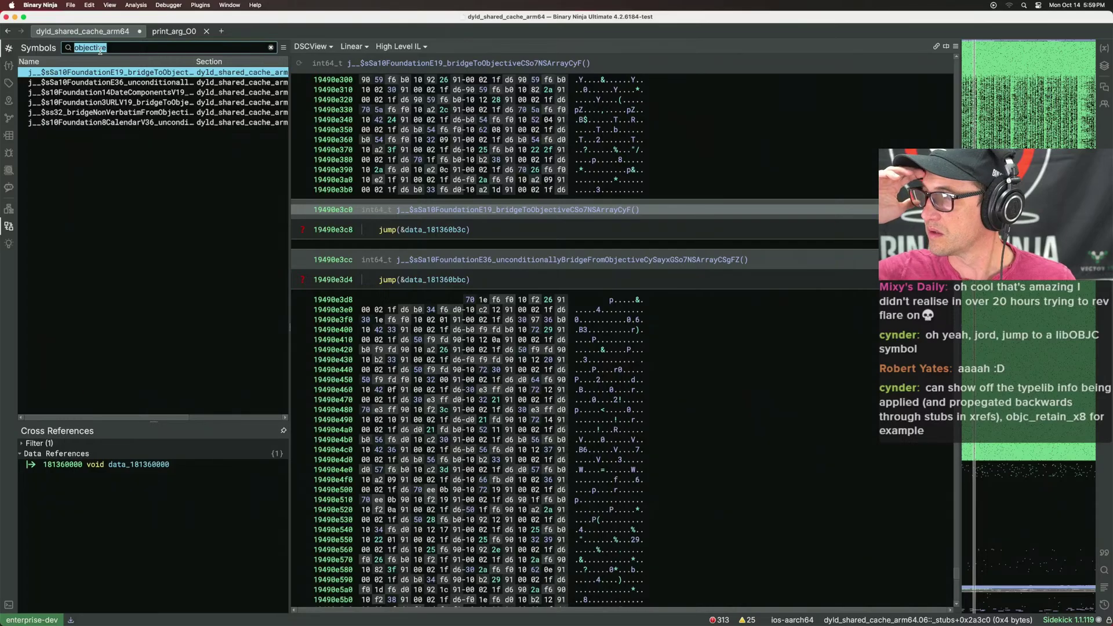
type("ob")
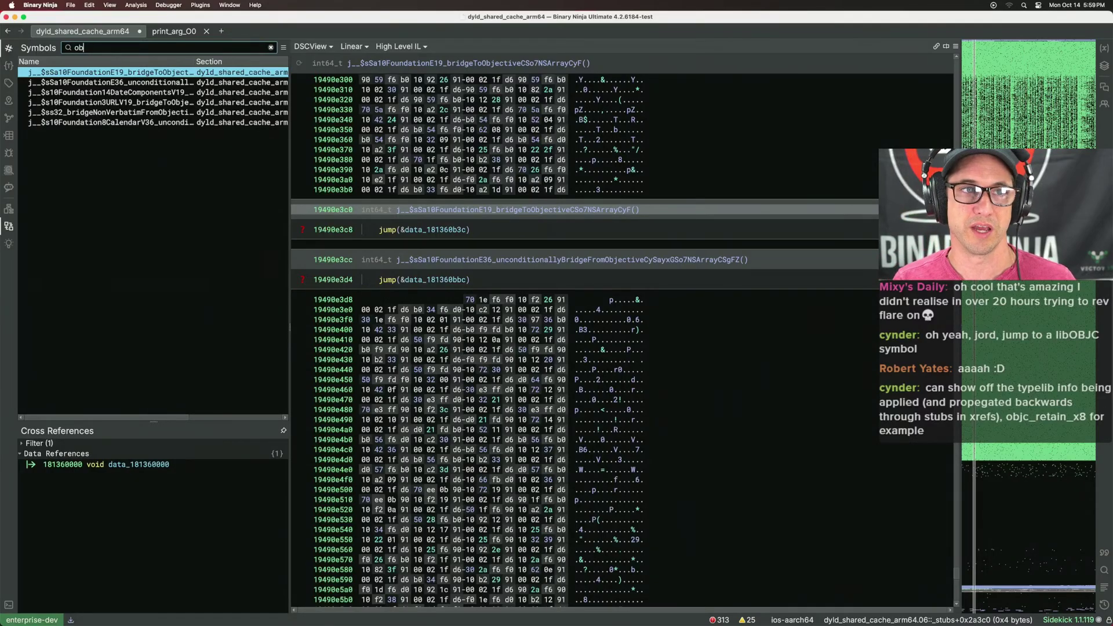
type("jc_retain")
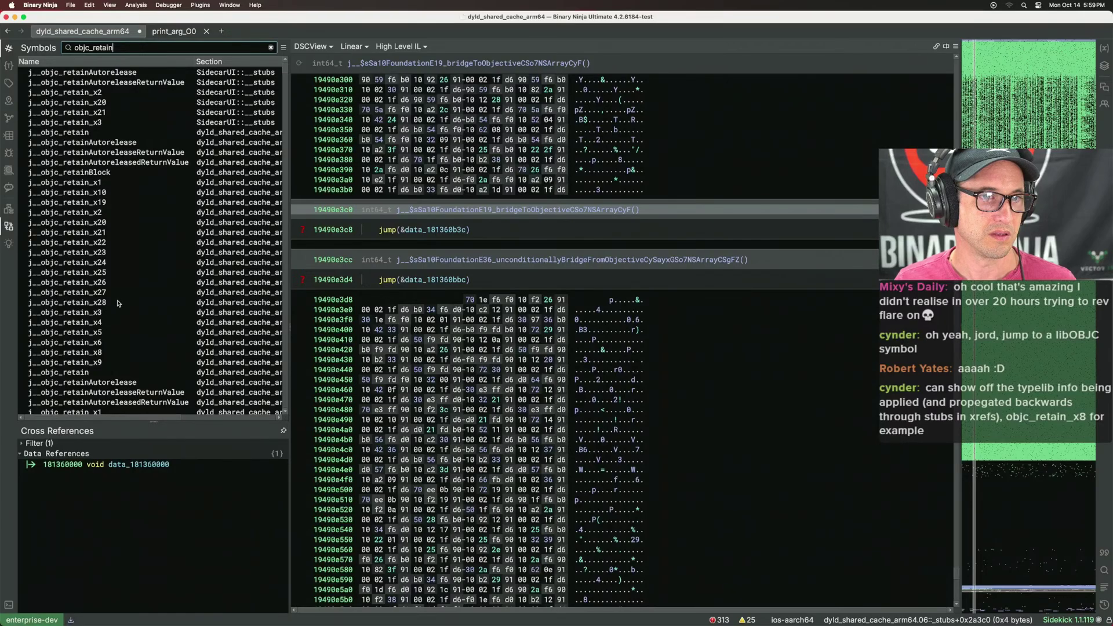
left_click(107, 353)
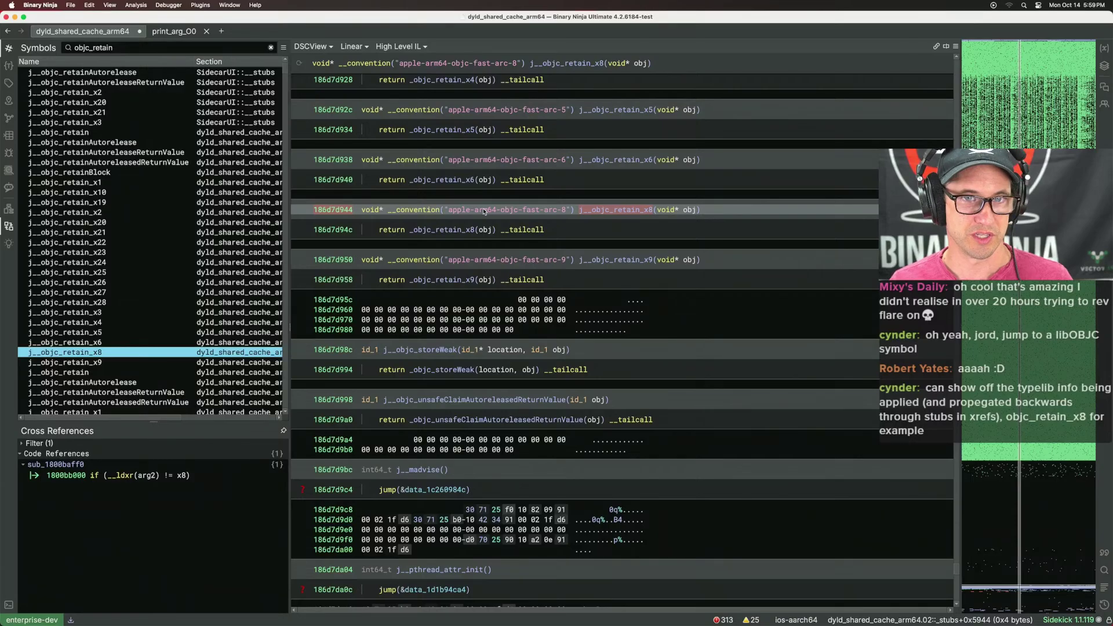
Follow the stub's _objc_retain_x8 call into libobjc.A.dylib to see its 338 code references.
double_click(467, 231)
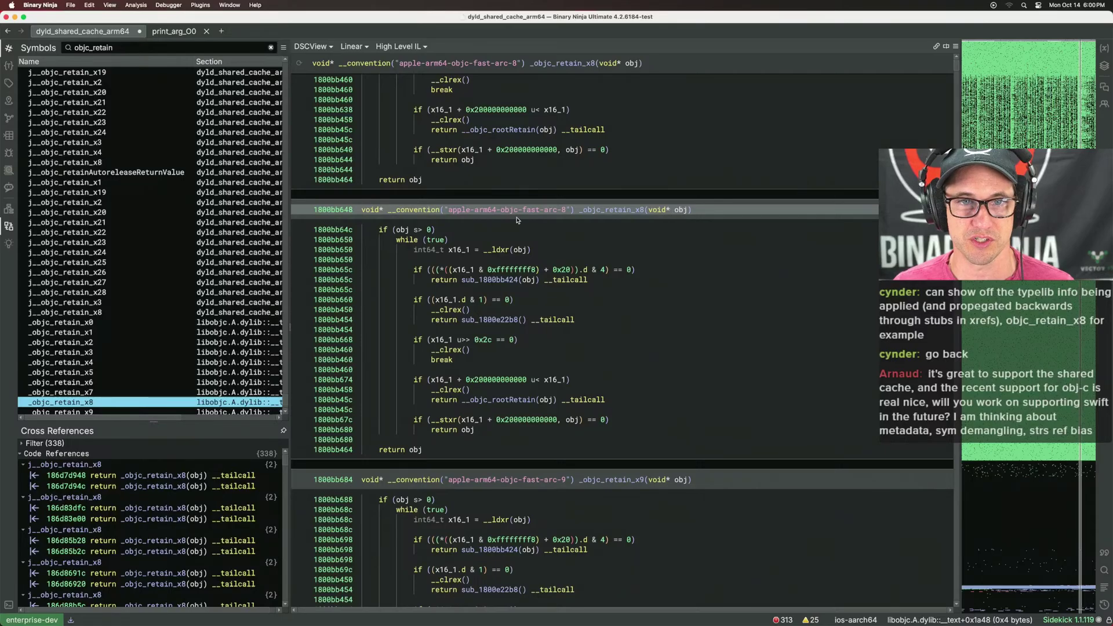
Check cross references for fast-arc-8, _objc_retain_x8 and j__objc_retain_x8, then jump into sub_1800baff0.
left_click(487, 213)
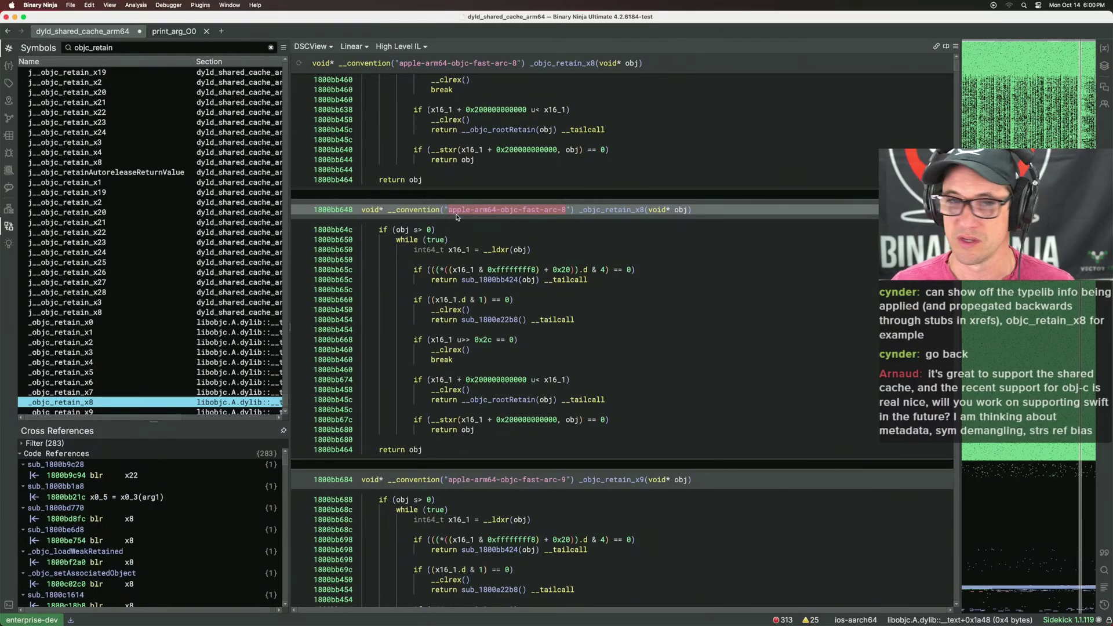
left_click(591, 212)
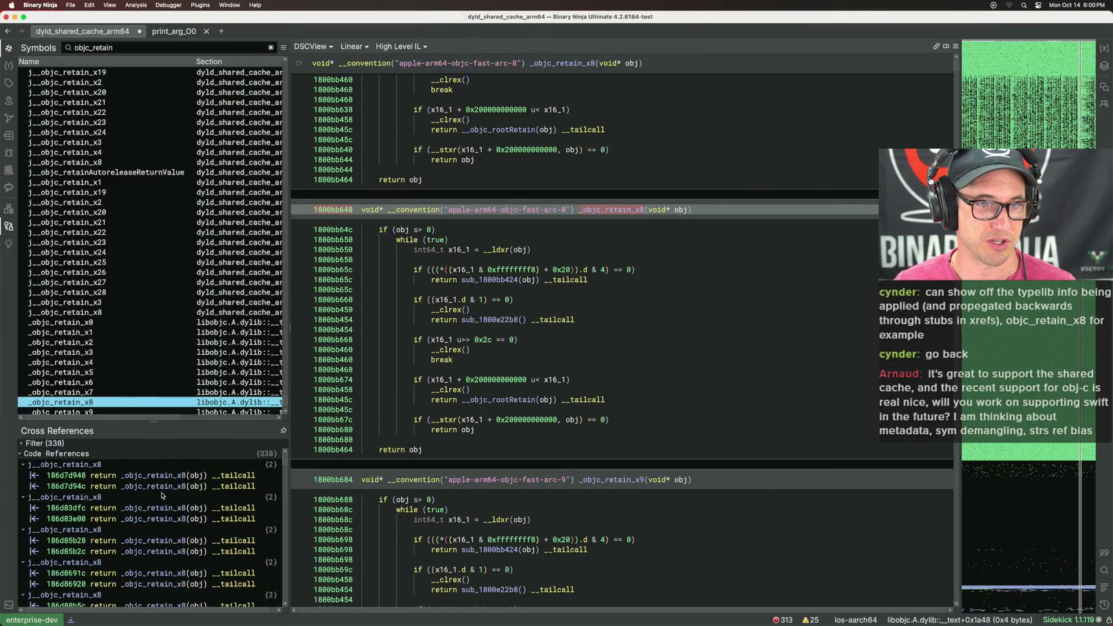
left_click(155, 479)
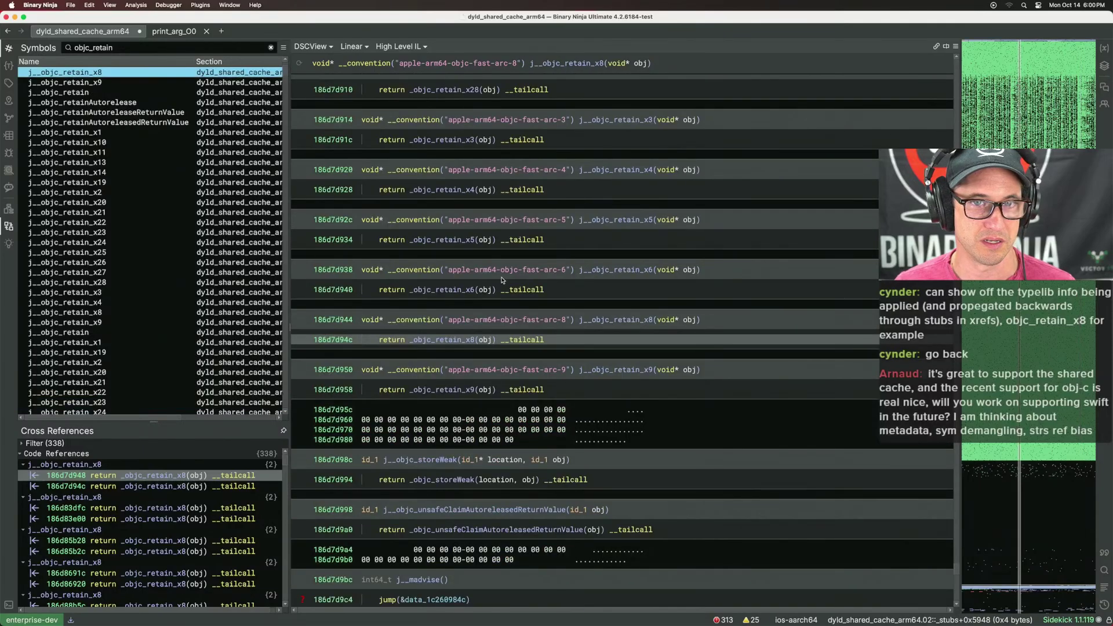
scroll(493, 183, "up", 3)
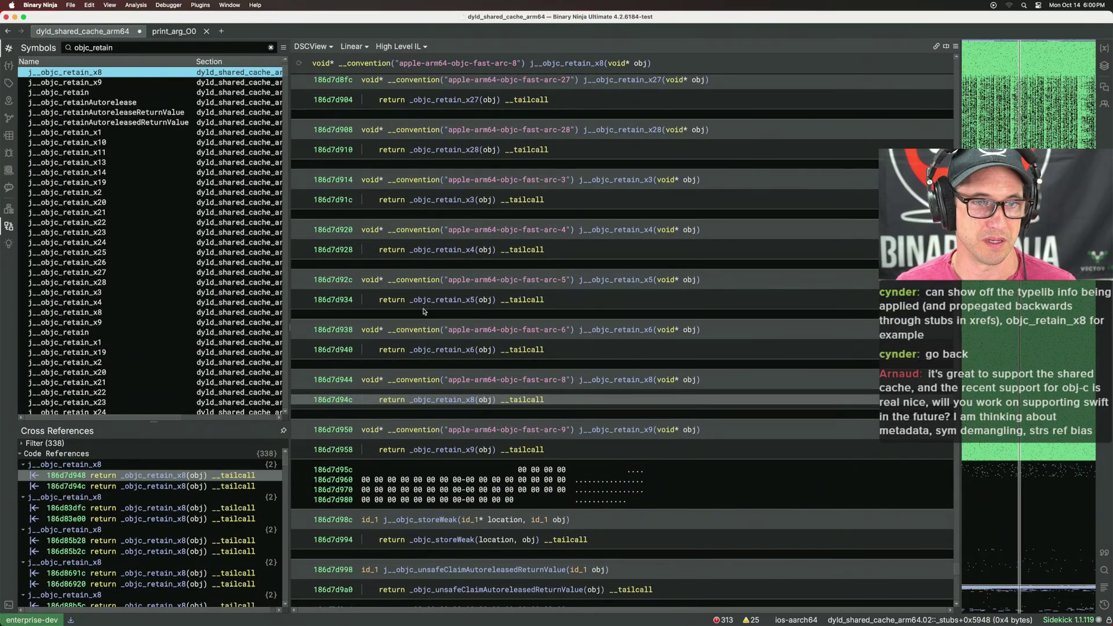
left_click(128, 466)
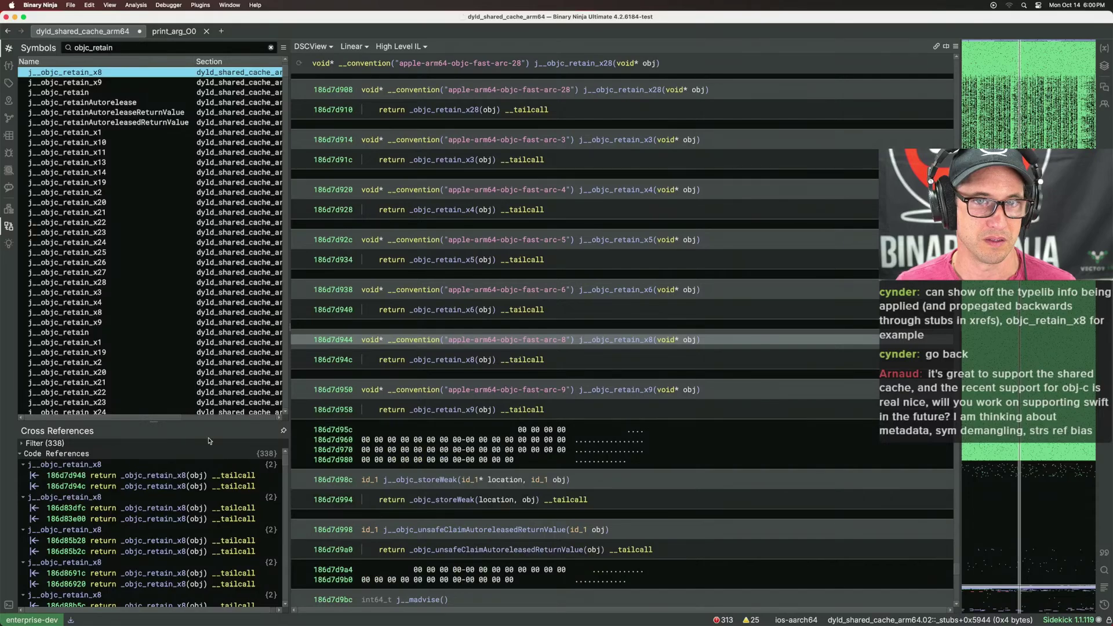
left_click(612, 344)
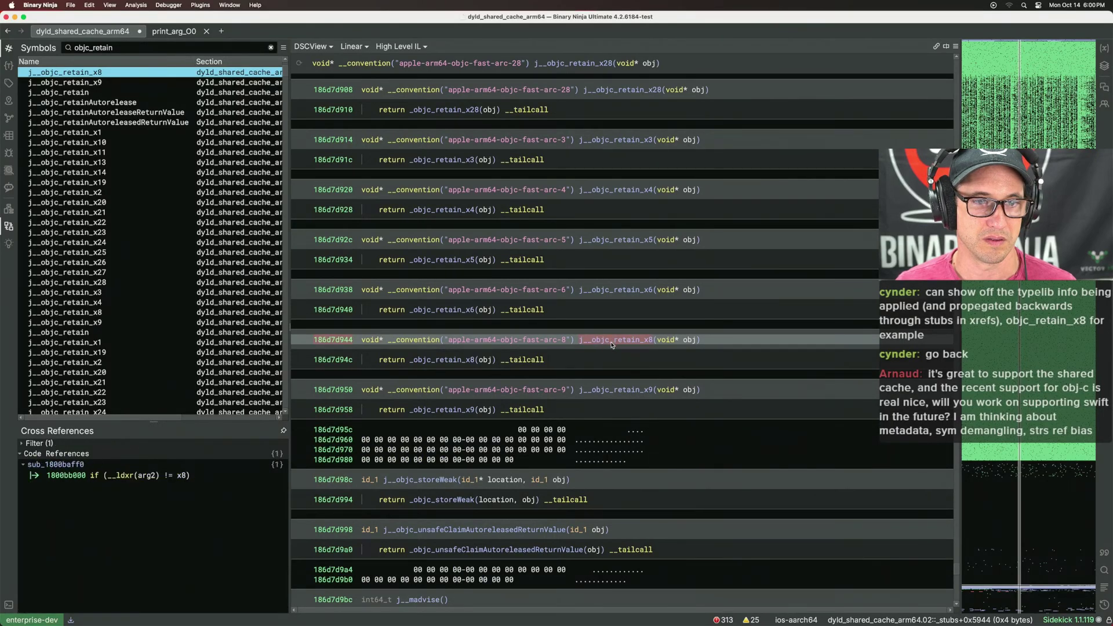
left_click(219, 476)
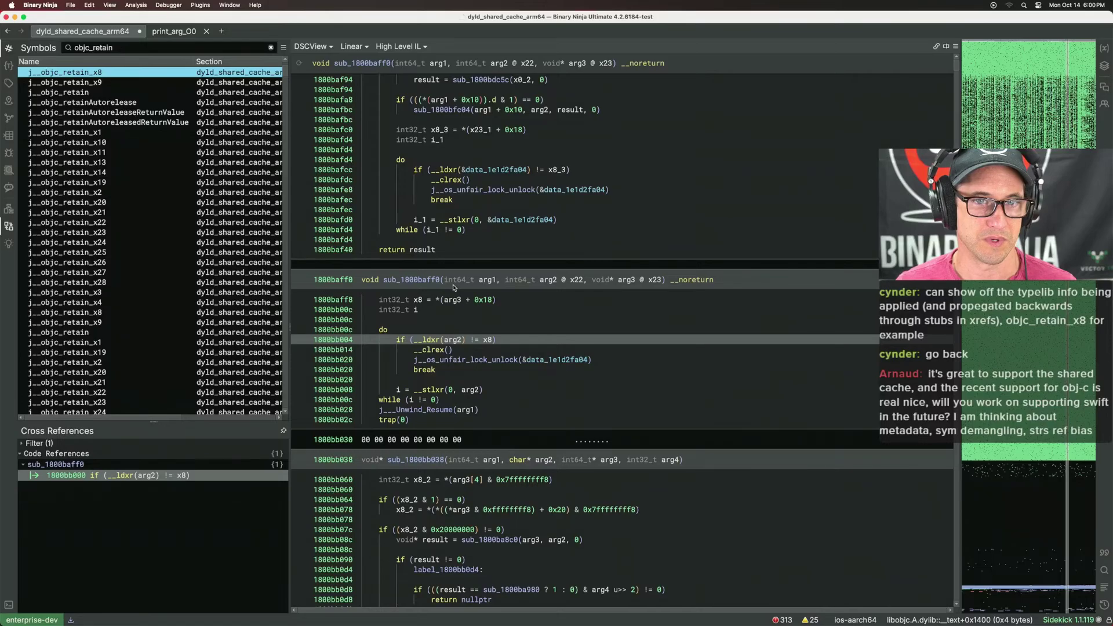
Back in the retain stubs, inspect the fast-arc conventions on the x8, x6, x5, x4 and x3 stubs.
left_click(7, 30)
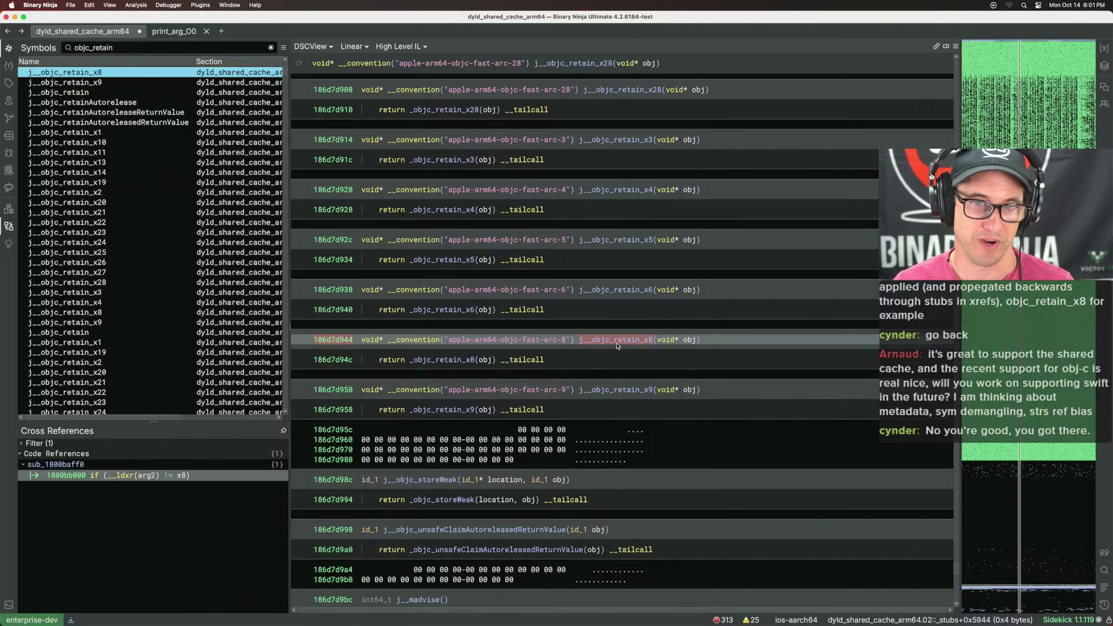
left_click(519, 340)
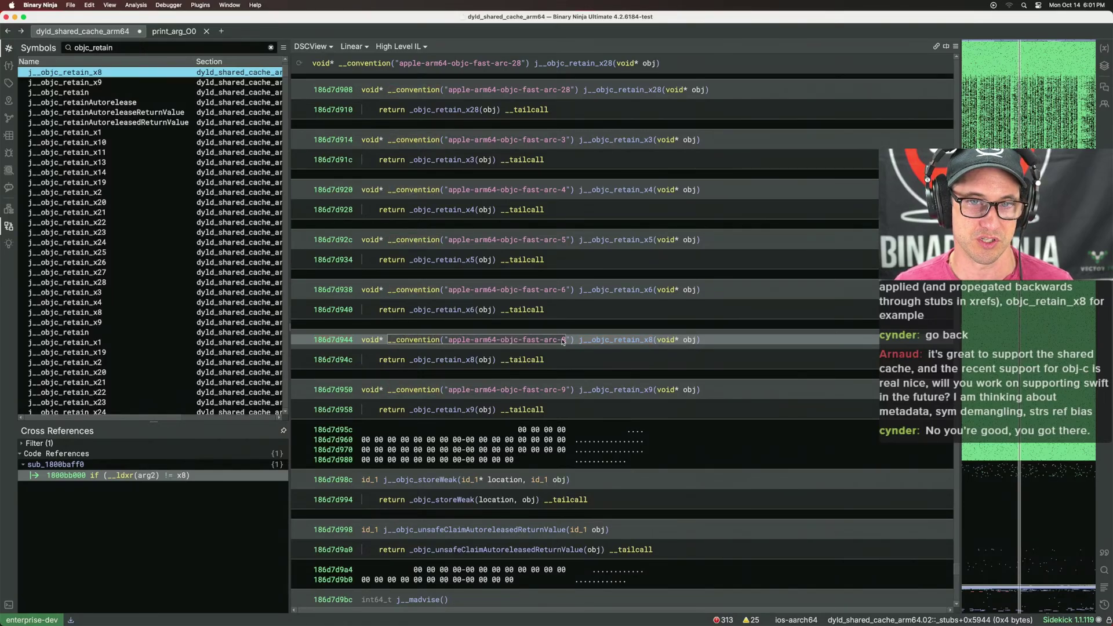
left_click(592, 342)
left_click(606, 292)
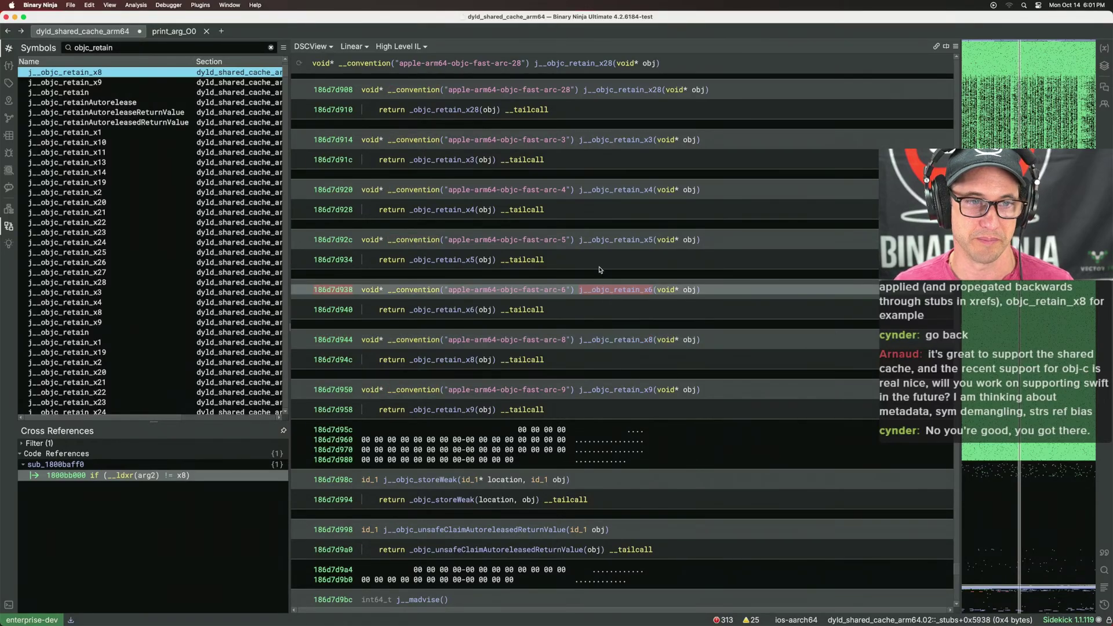
key("Escape")
key("Escape")
key("Escape")
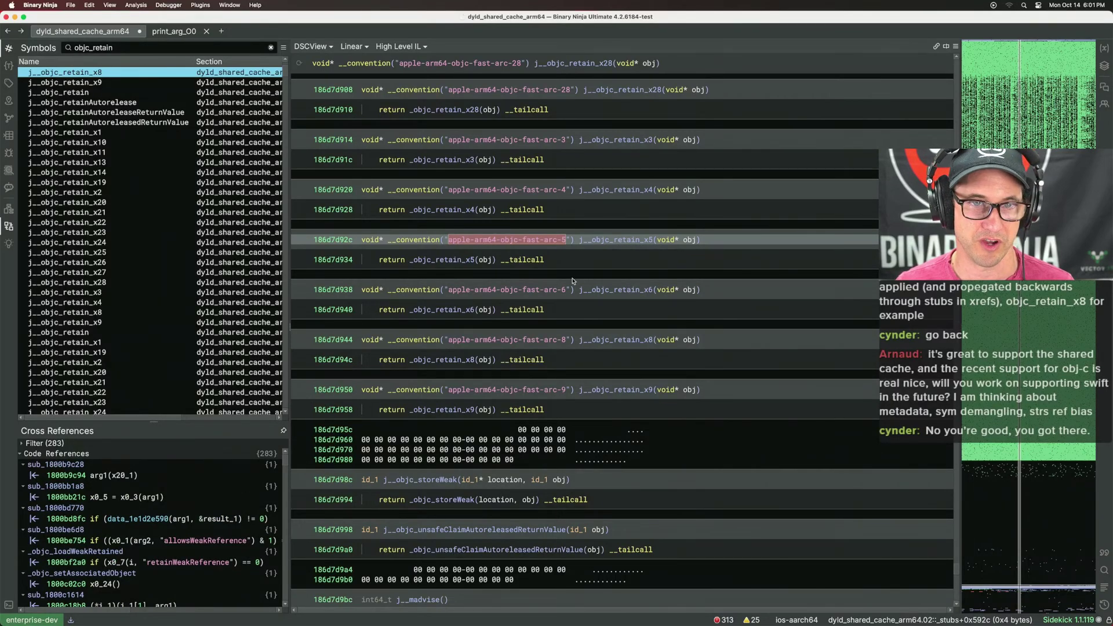
left_click(617, 241)
left_click(634, 189)
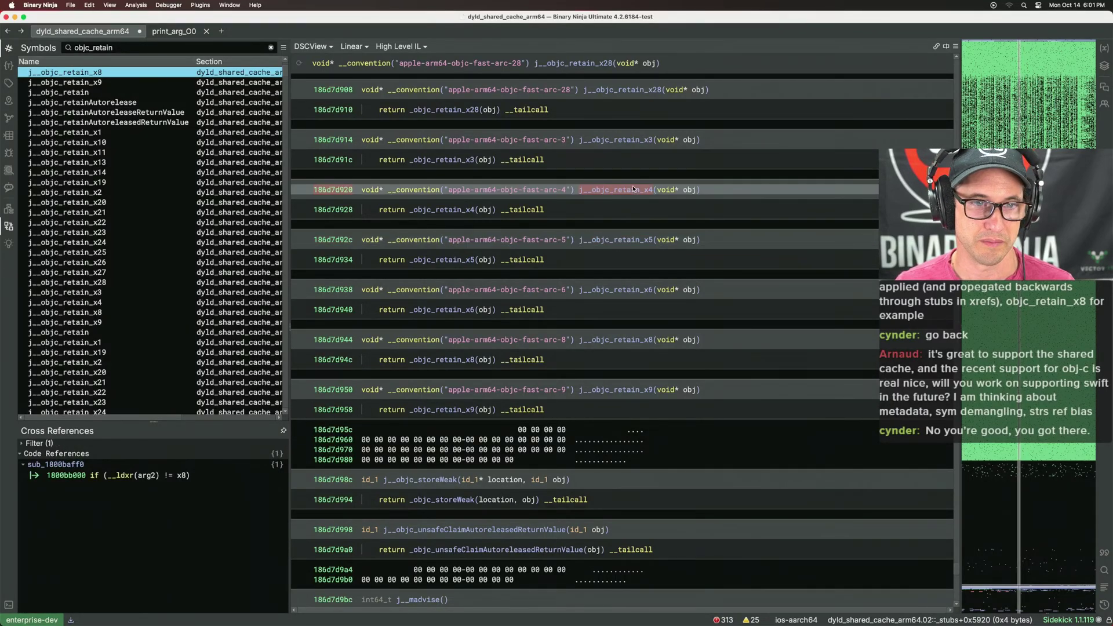
left_click(626, 141)
Inspect the x21 and x1 retain stubs, then jump to the reference inside sub_1800baff0.
scroll(623, 174, "up", 5)
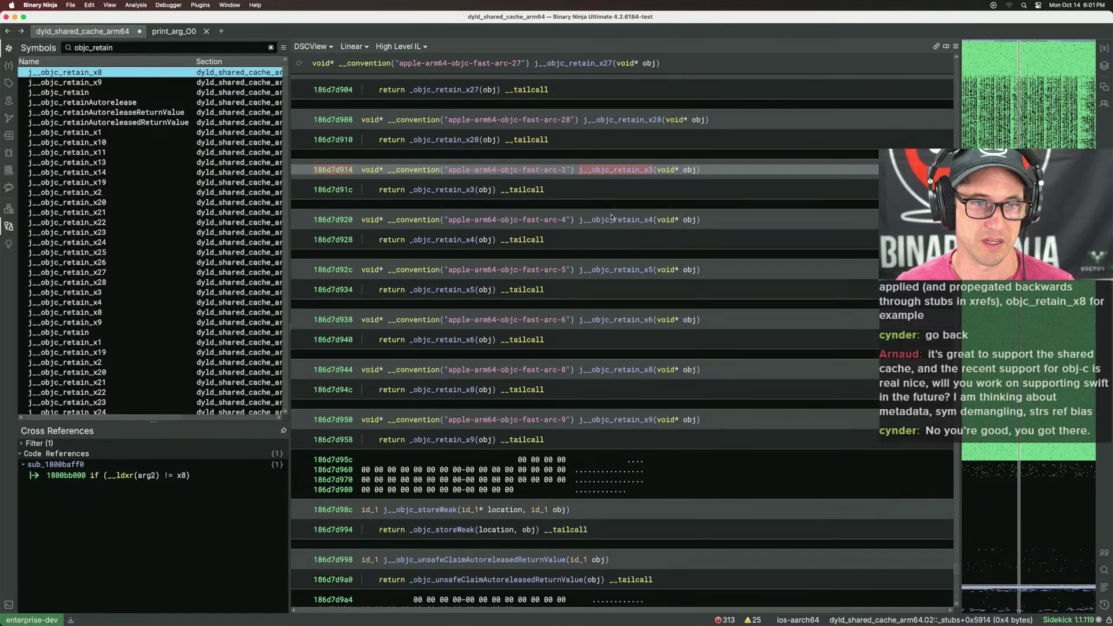
scroll(630, 205, "up", 2)
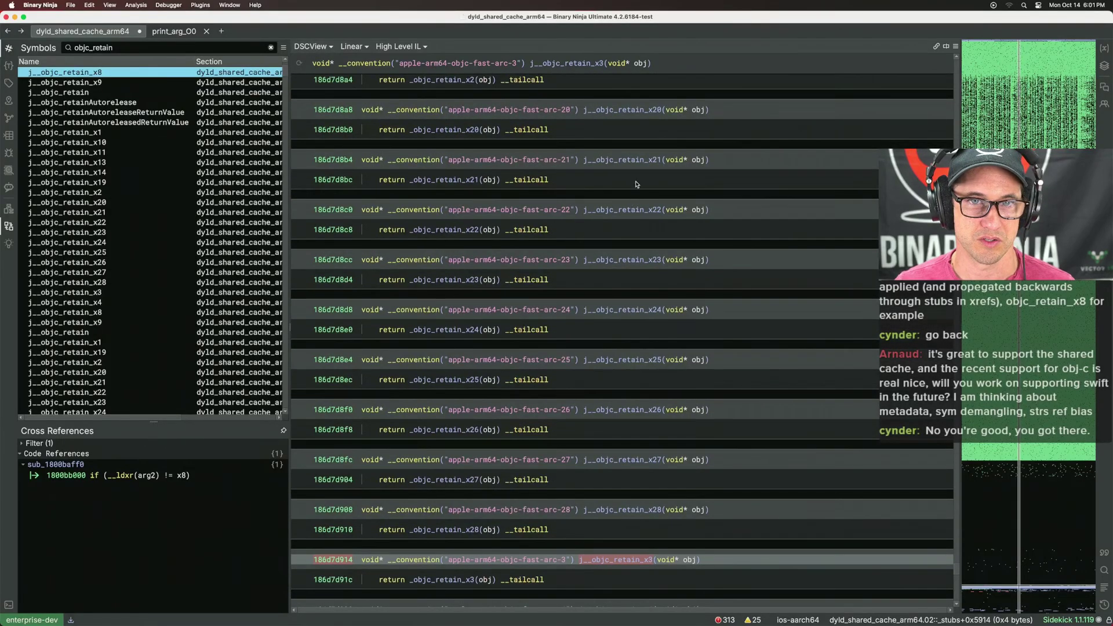
left_click(632, 161)
scroll(632, 168, "up", 8)
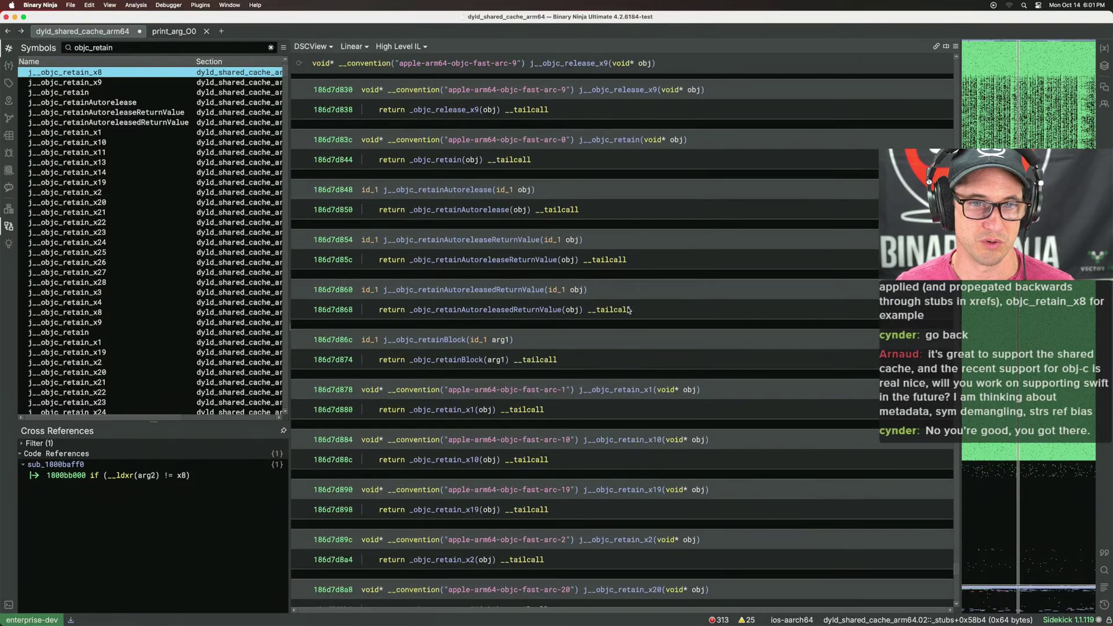
left_click(638, 392)
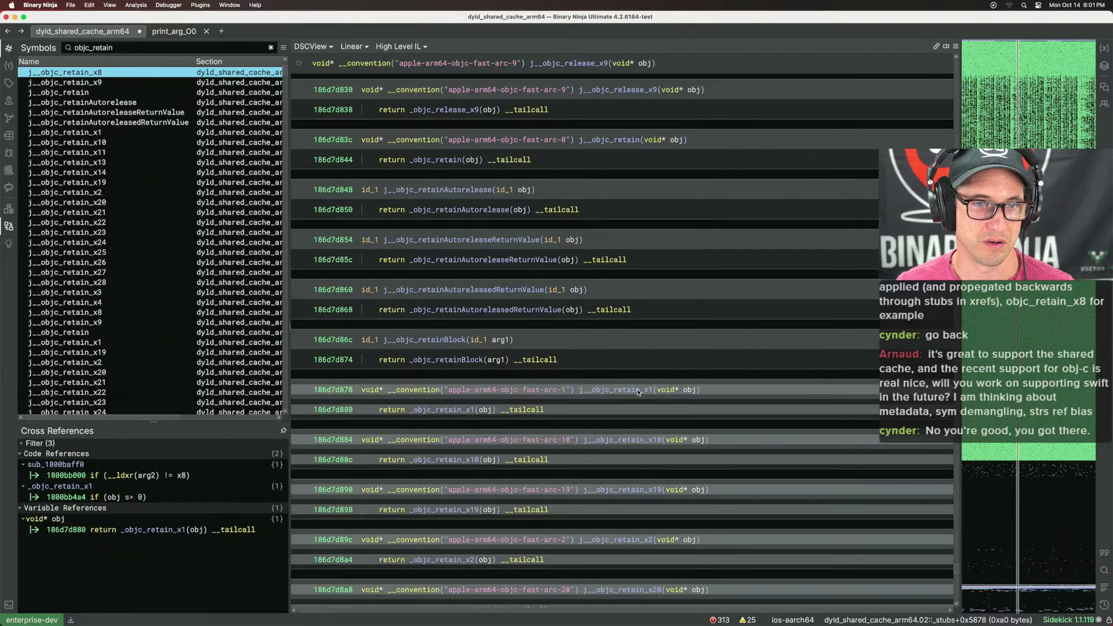
left_click(163, 530)
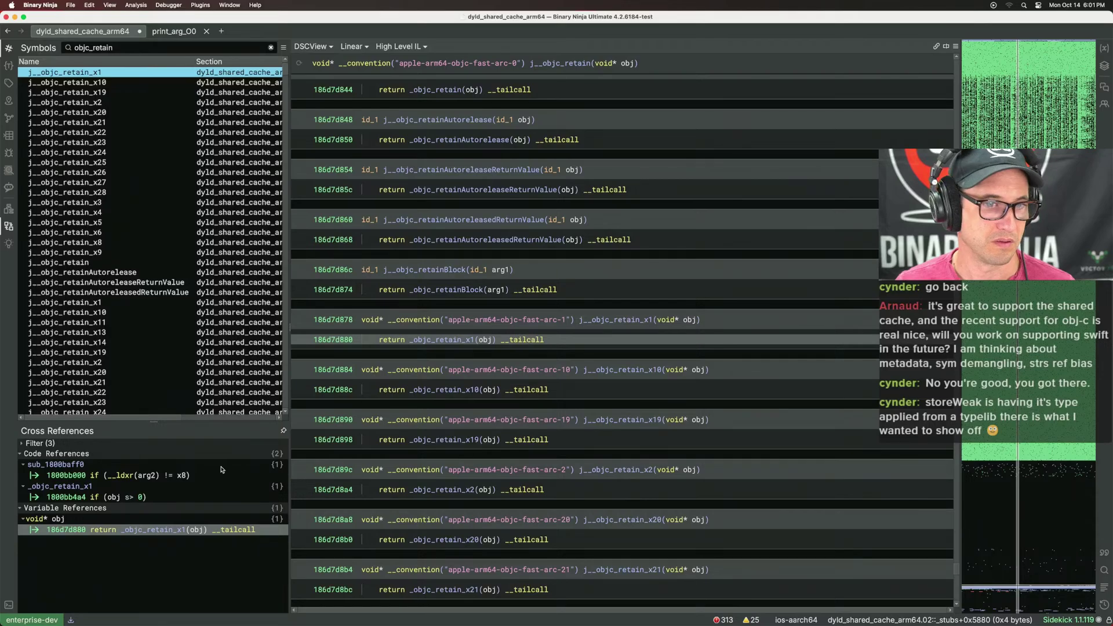
left_click(165, 476)
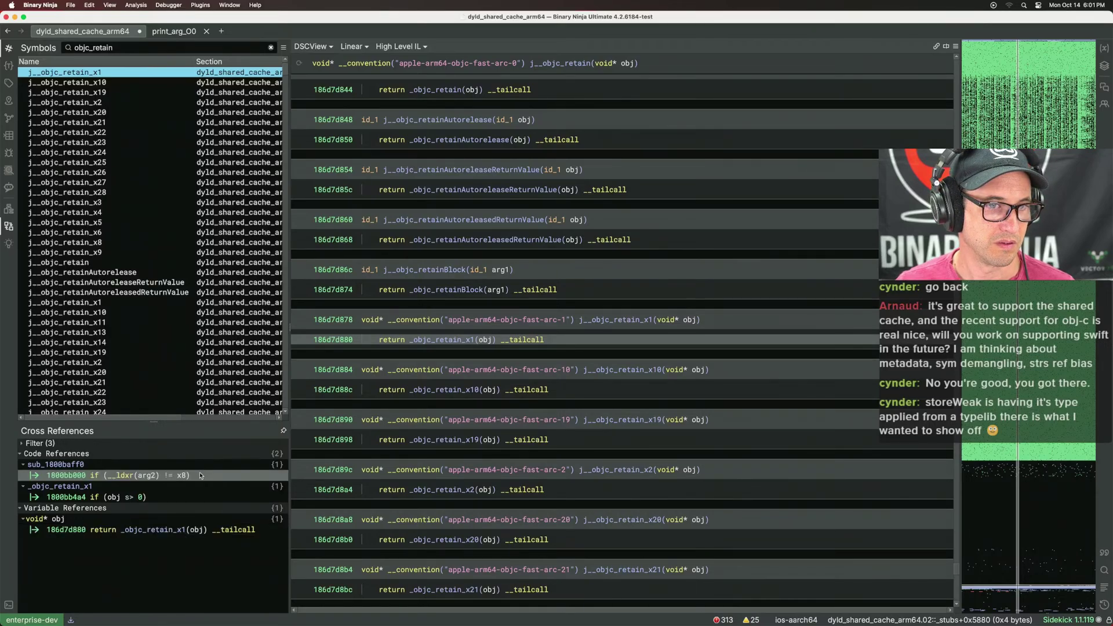
Open the IL view forms list, then open and close a second disassembly pane.
left_click(401, 46)
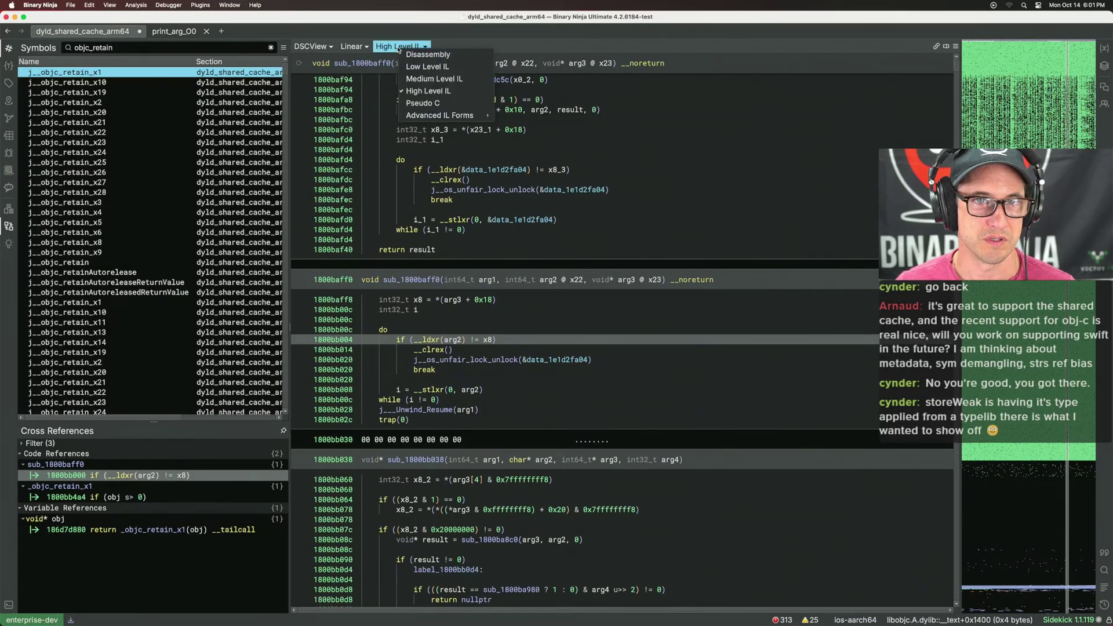
left_click(400, 54)
left_click(946, 47)
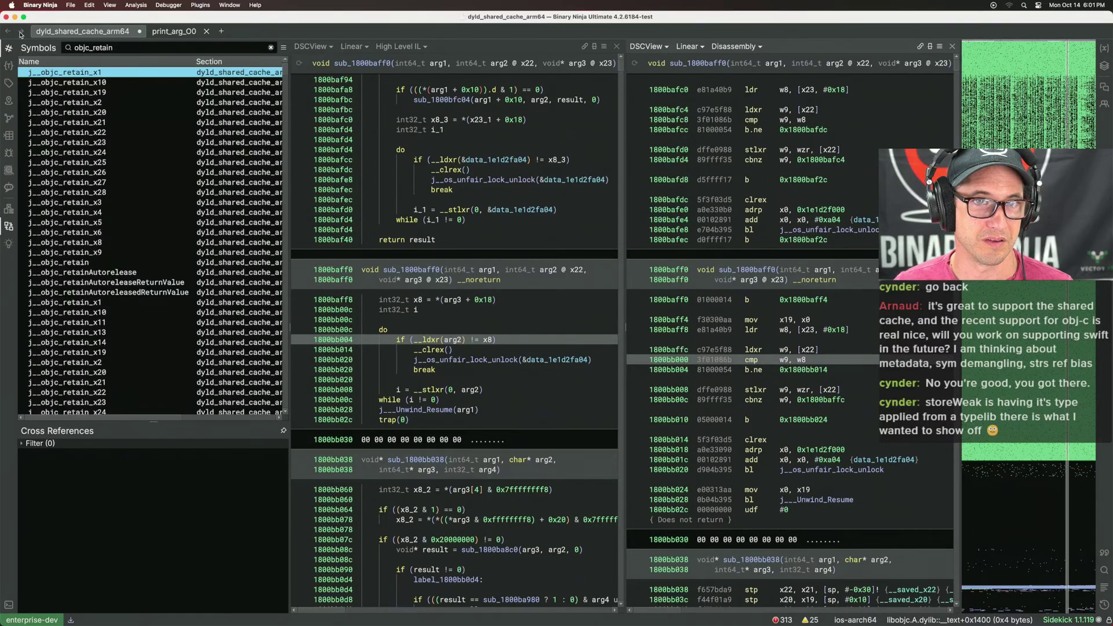
left_click(952, 47)
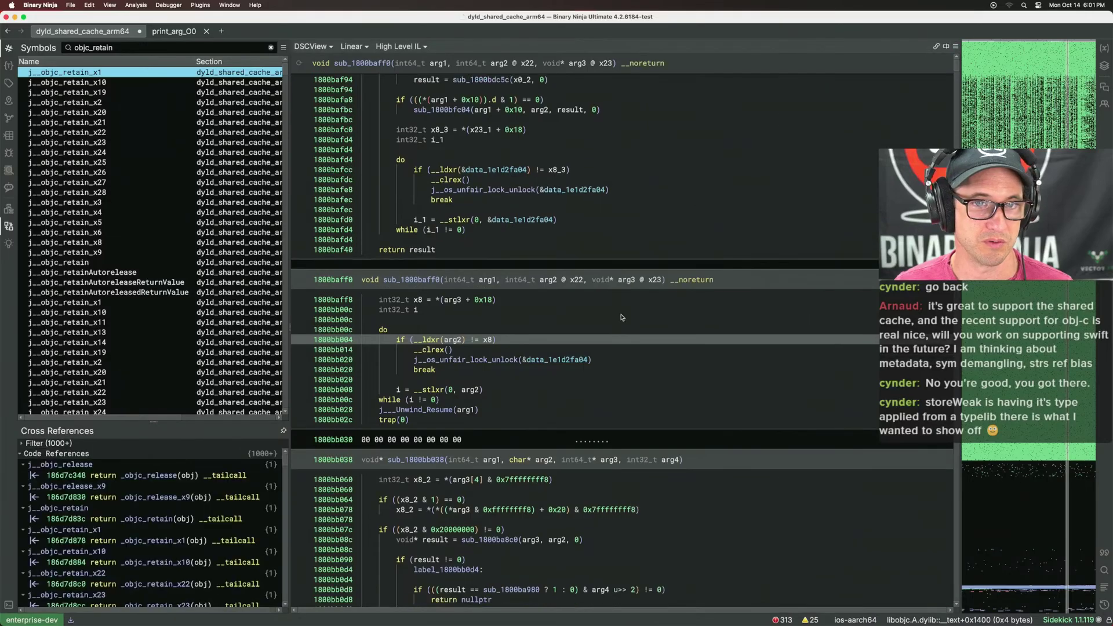
Jump to the _objc_release_x9 reference at 186d7d830, browse the release stubs, and list view types.
left_click(163, 499)
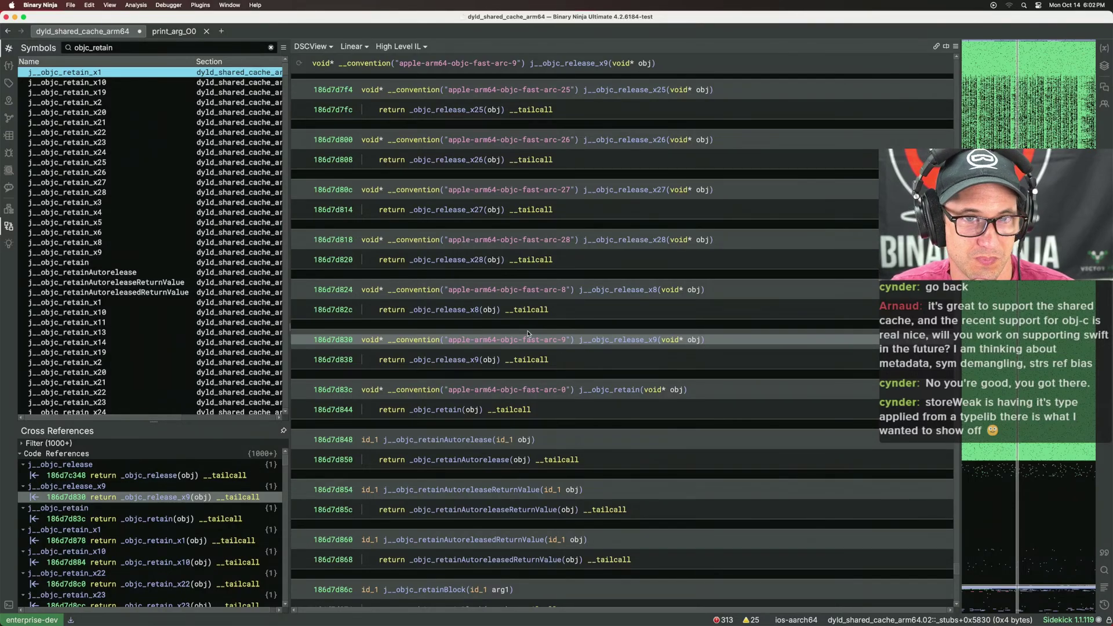
scroll(530, 328, "down", 5)
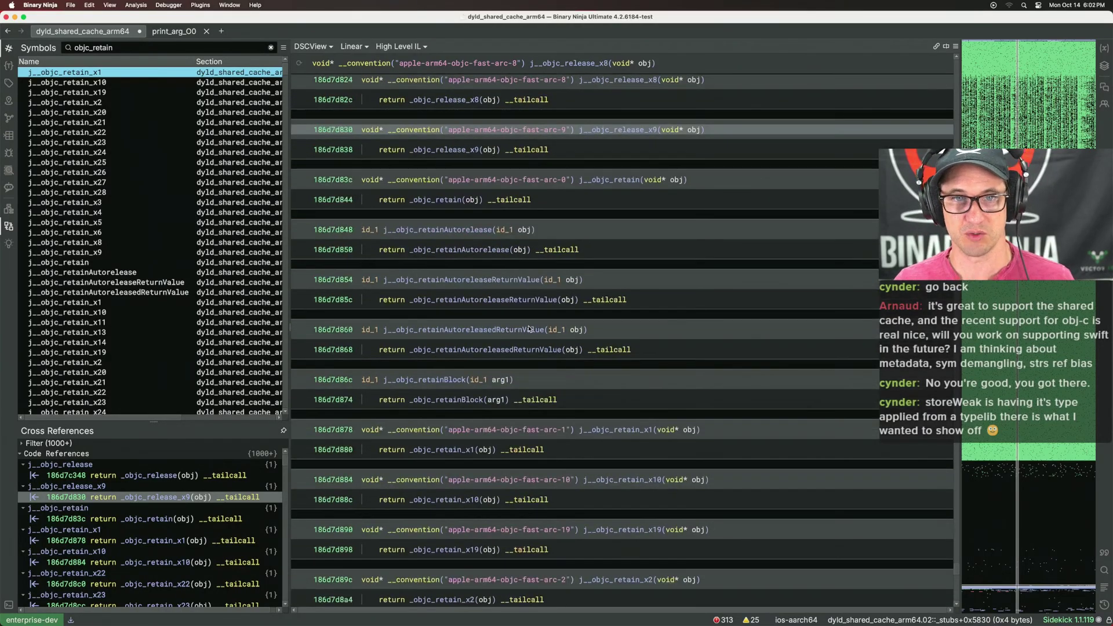
scroll(543, 336, "down", 5)
scroll(543, 337, "up", 4)
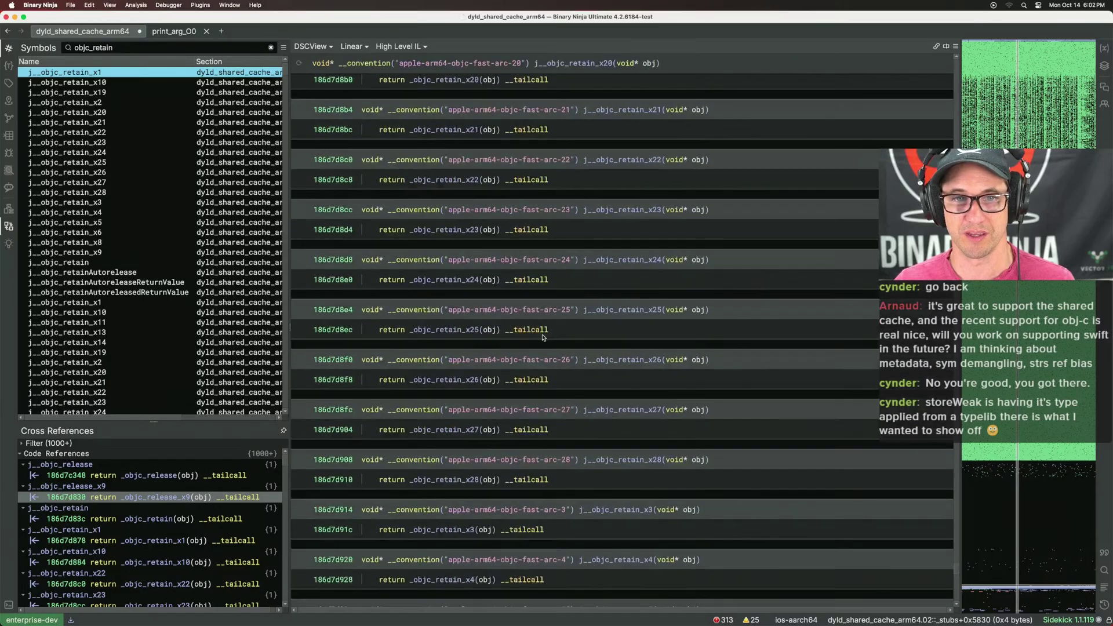
scroll(543, 336, "up", 10)
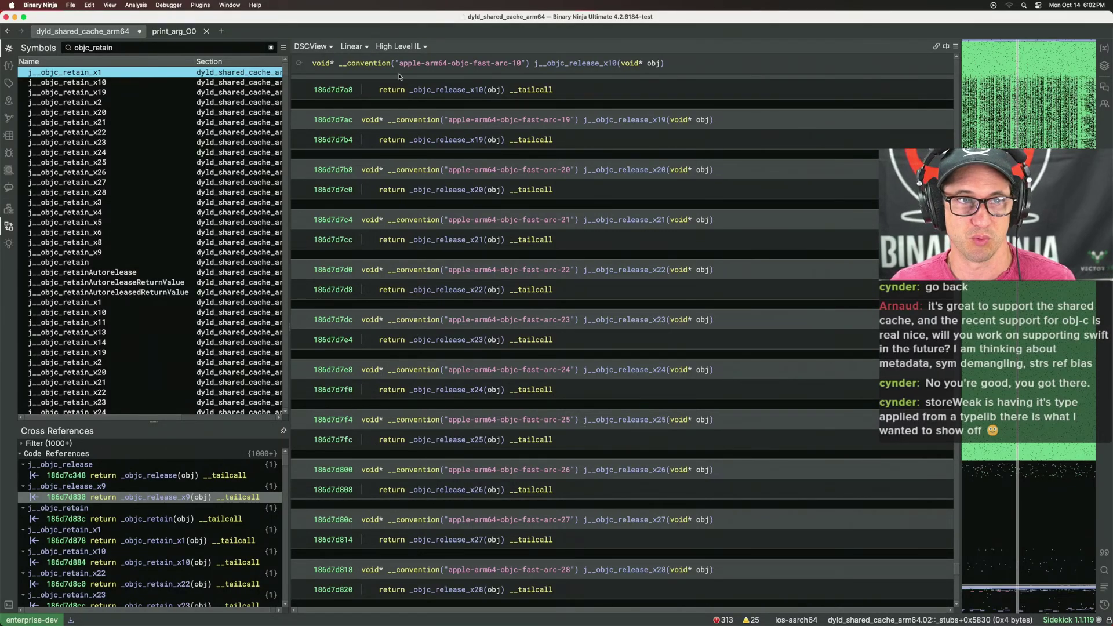
left_click(352, 46)
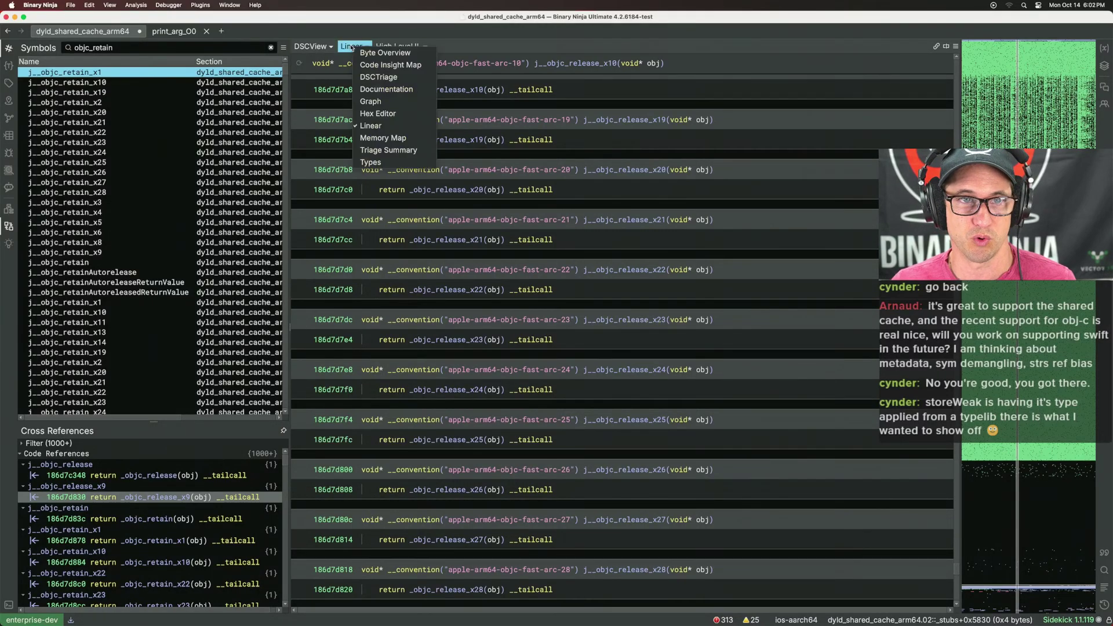
Switch to DSCTriage, load the SharedWithYou image, and jump to the j__objc_retain_x25 stub.
left_click(387, 77)
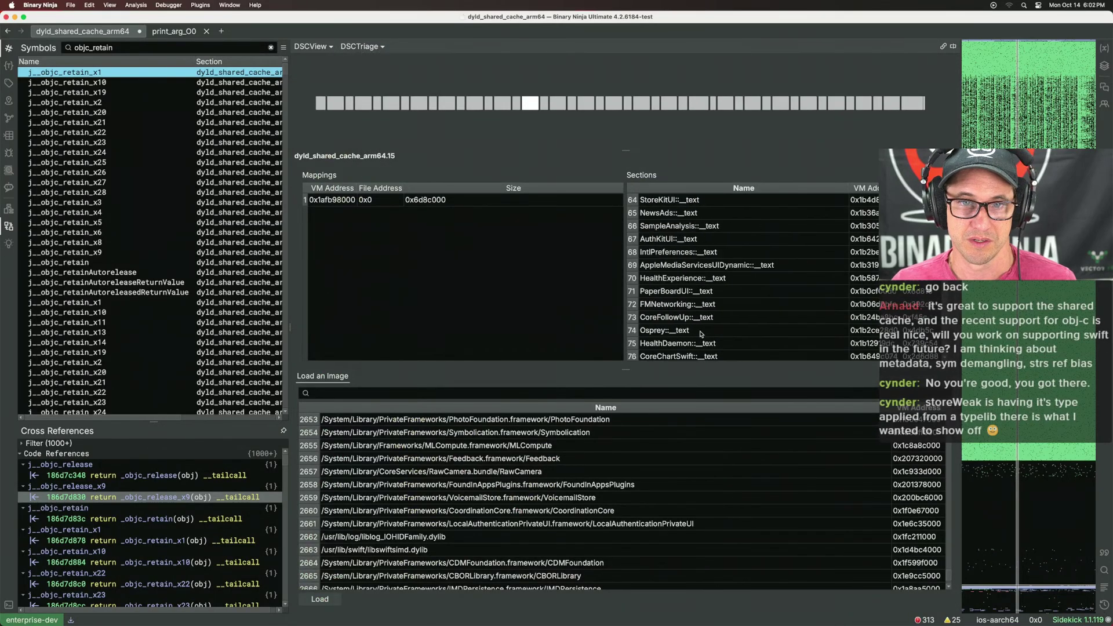
scroll(643, 447, "down", 5)
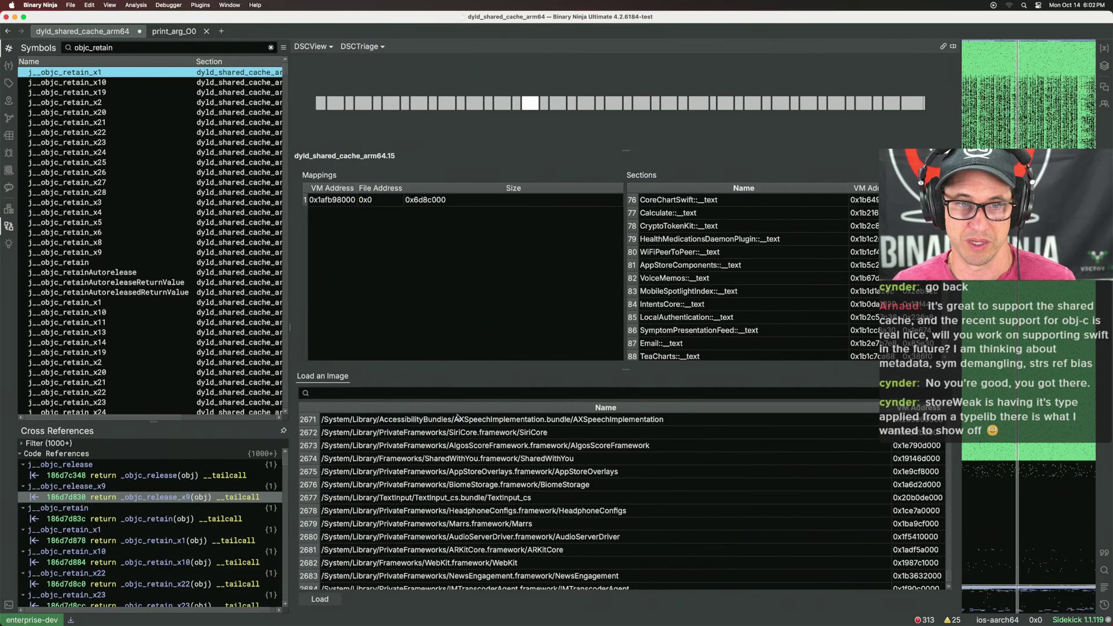
left_click(599, 462)
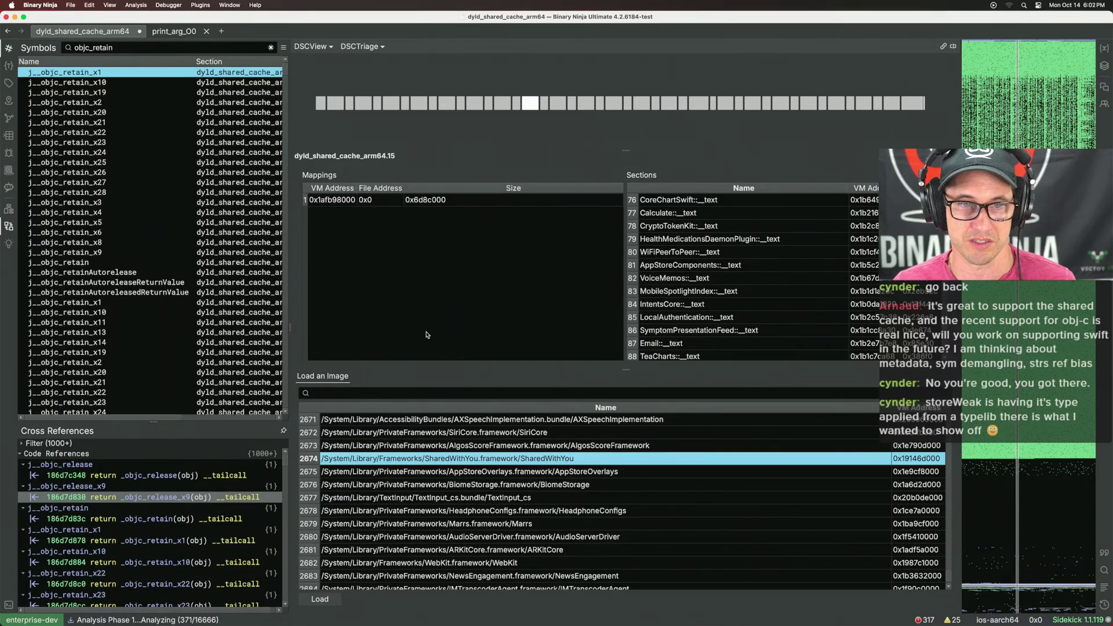
left_click(172, 161)
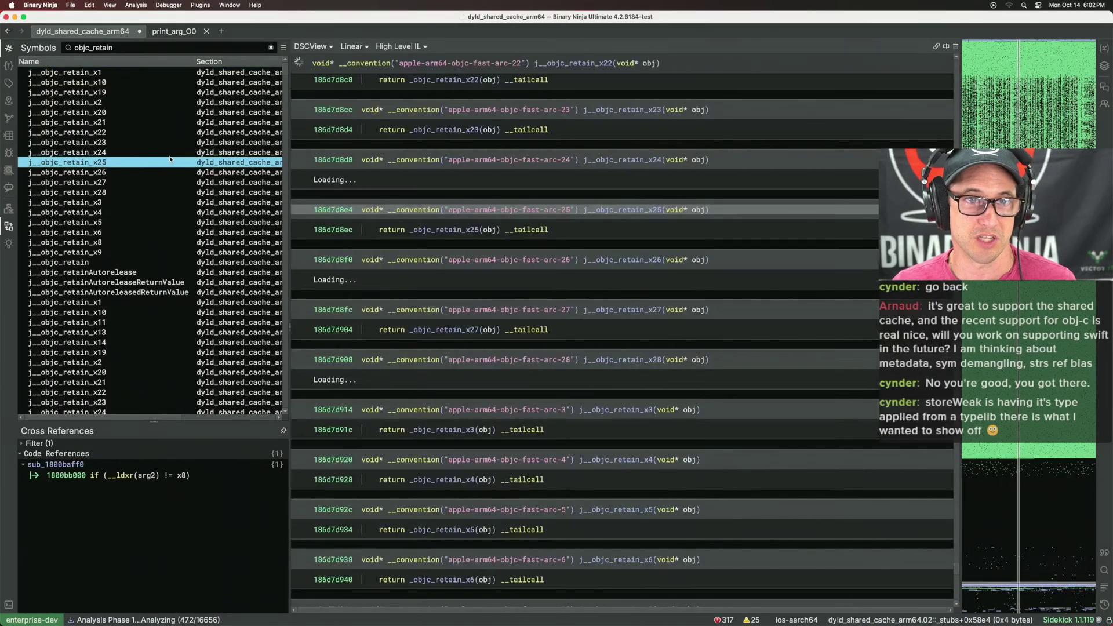
Clear the symbol filter and go to SidecarServiceViewController's setBackgrounded: method.
scroll(464, 197, "up", 15)
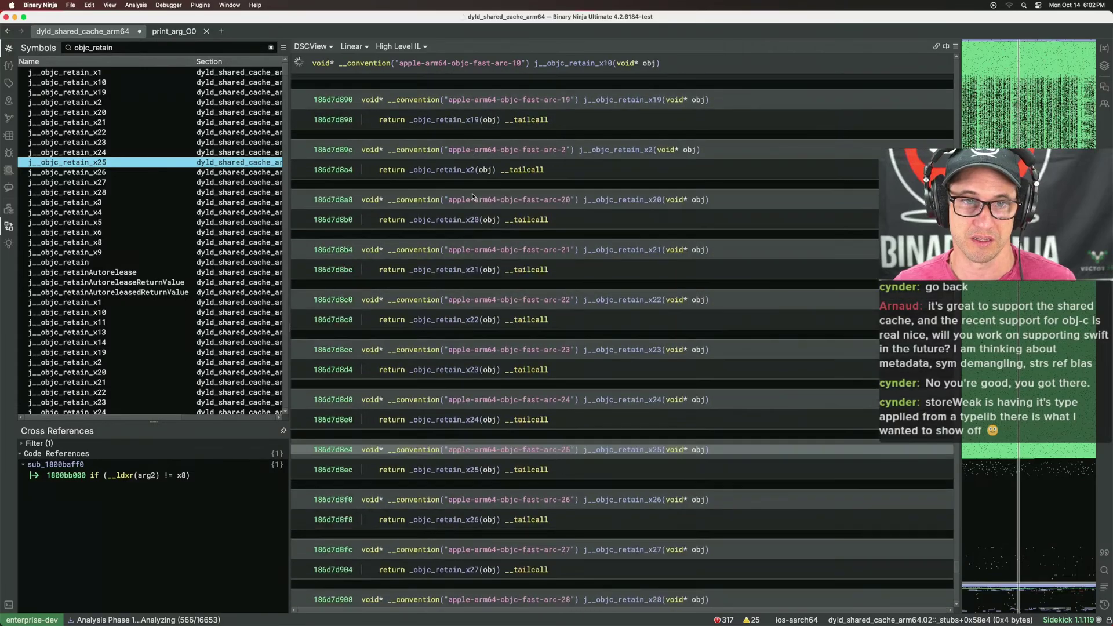
scroll(472, 194, "up", 20)
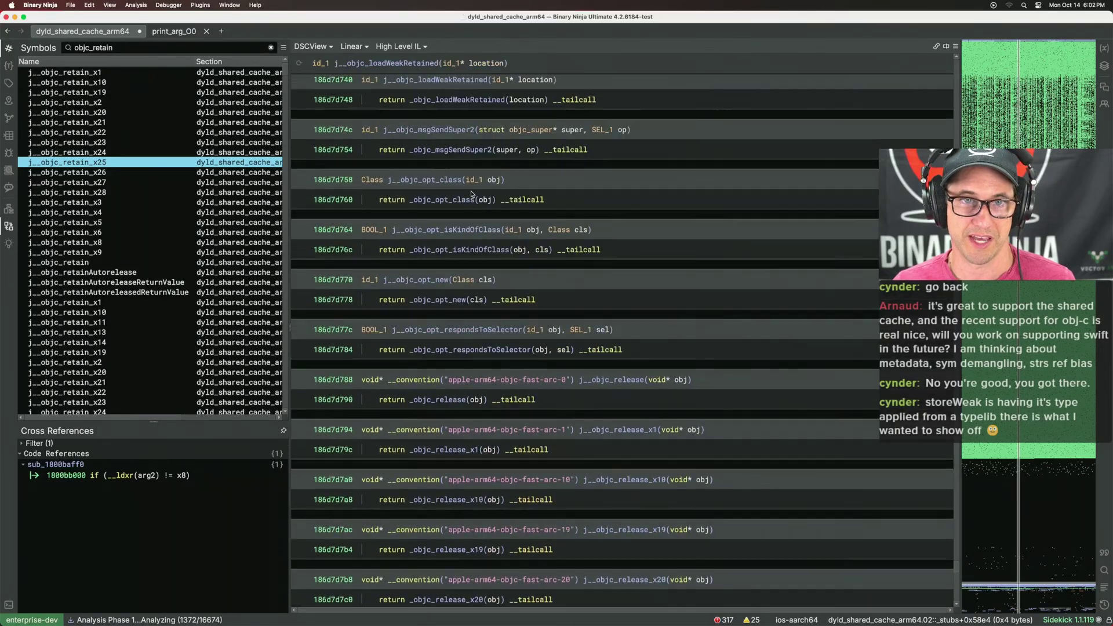
scroll(413, 198, "up", 20)
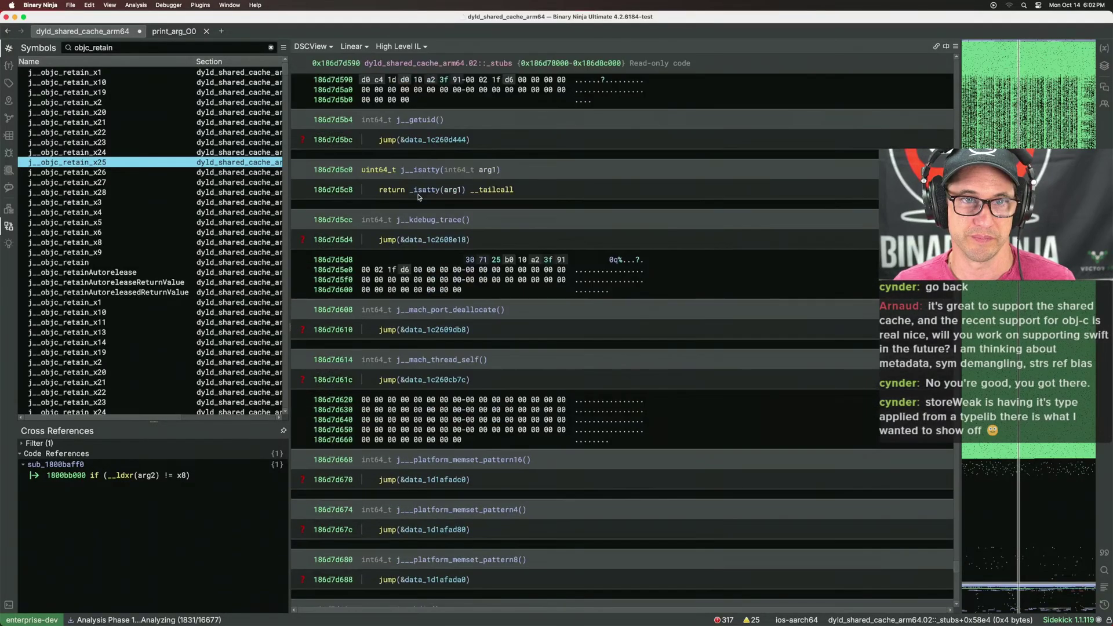
scroll(423, 198, "up", 8)
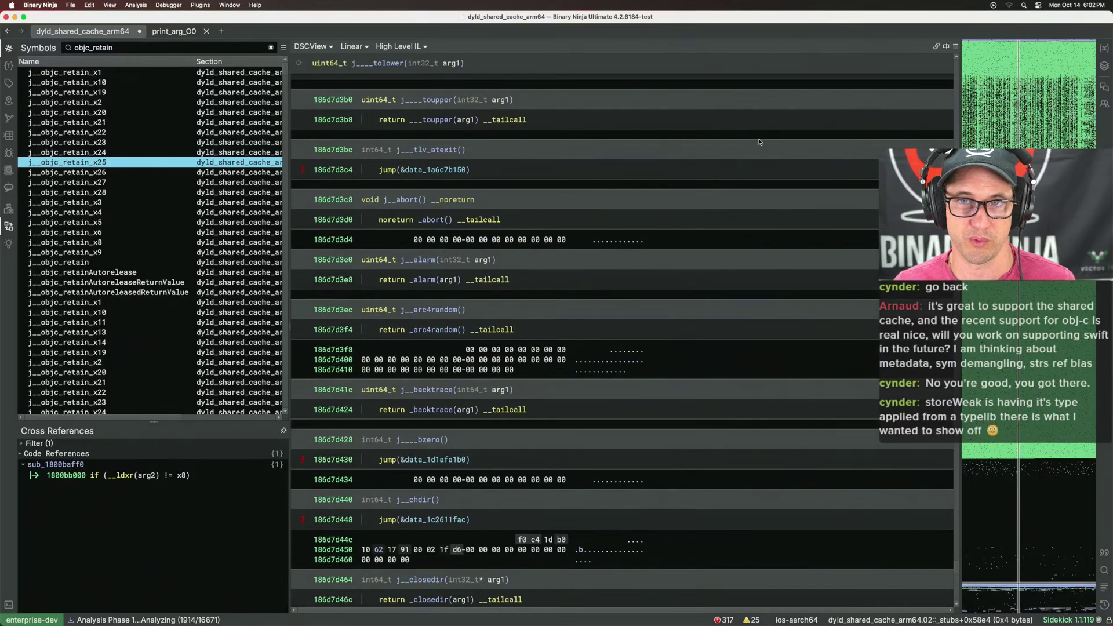
scroll(158, 142, "up", 4)
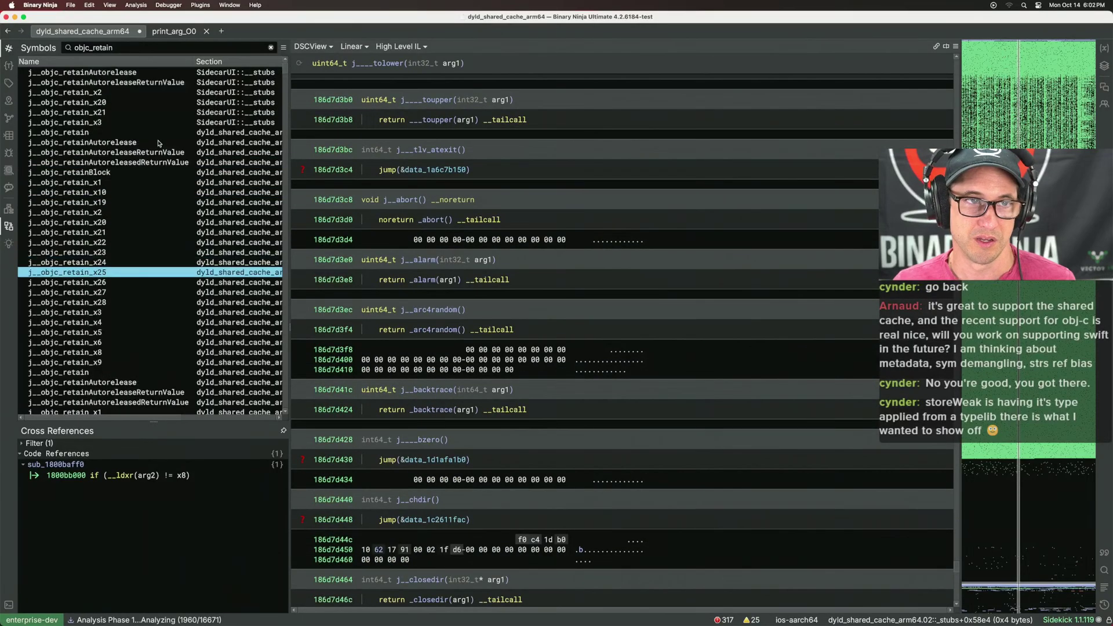
left_click(169, 51)
key("super+a")
key("BackSpace")
scroll(150, 138, "down", 3)
scroll(149, 138, "up", 13)
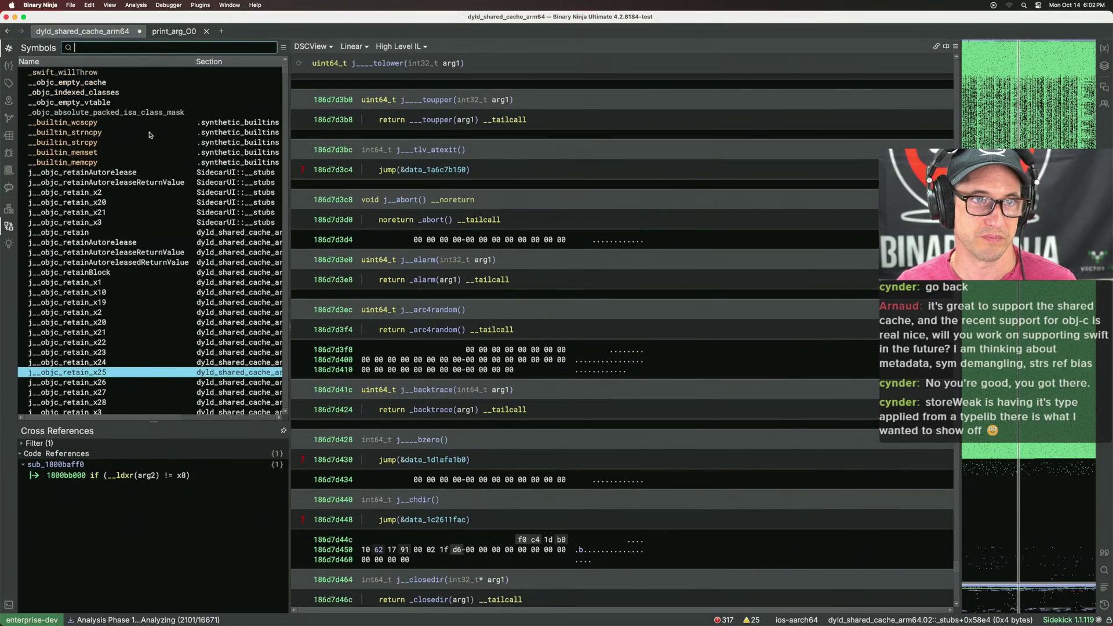
left_click(109, 93)
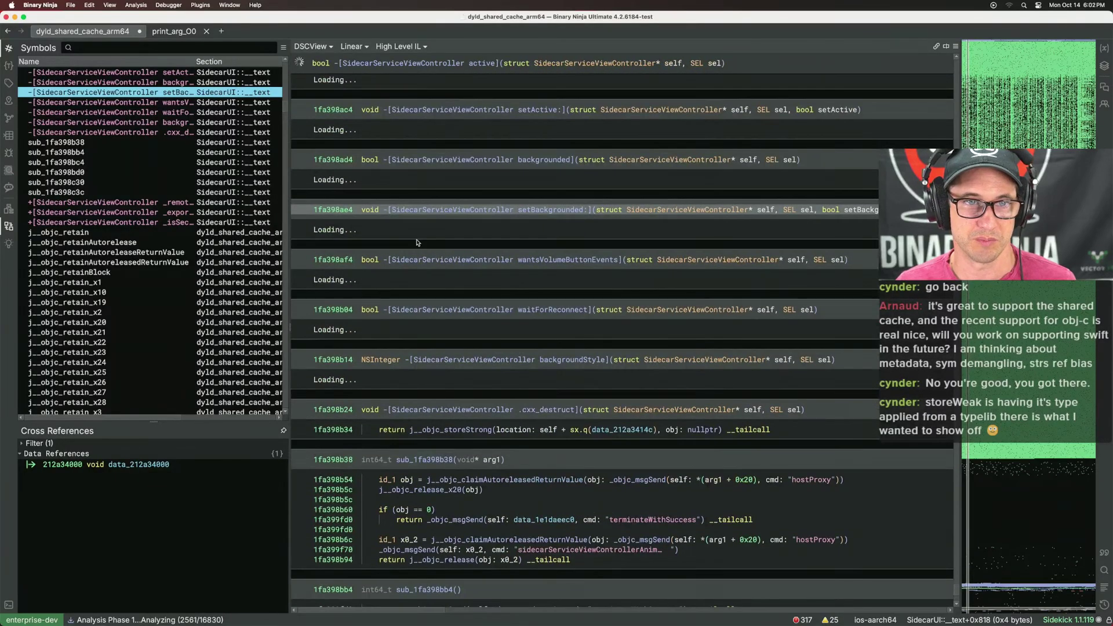
Toggle graph and linear views, then look up variable references in sub_1fa398bd0.
key("space")
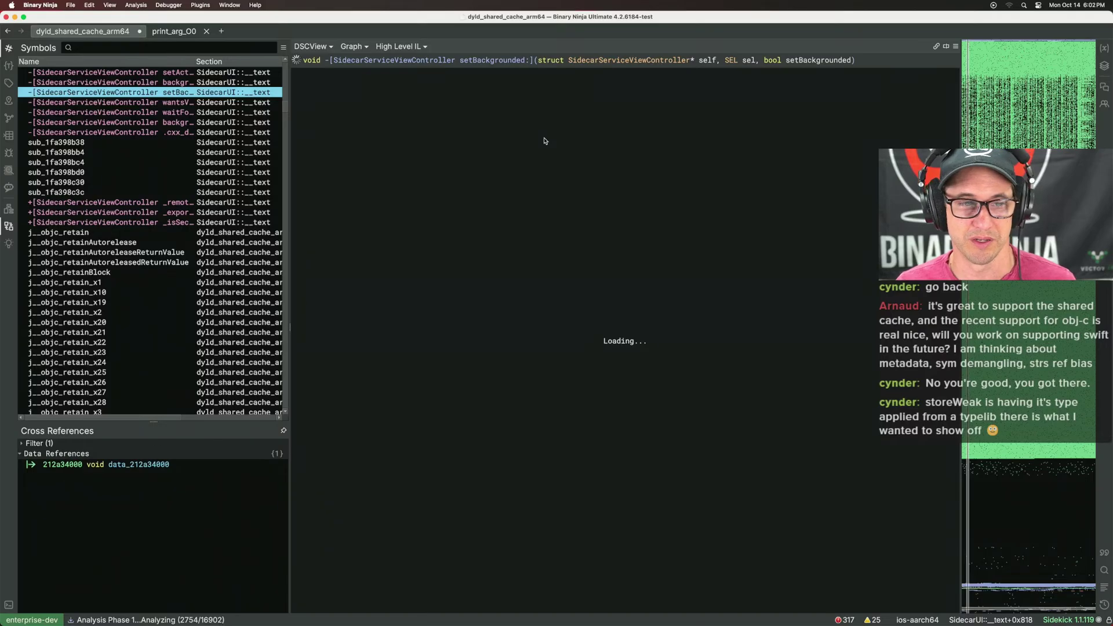
key("space")
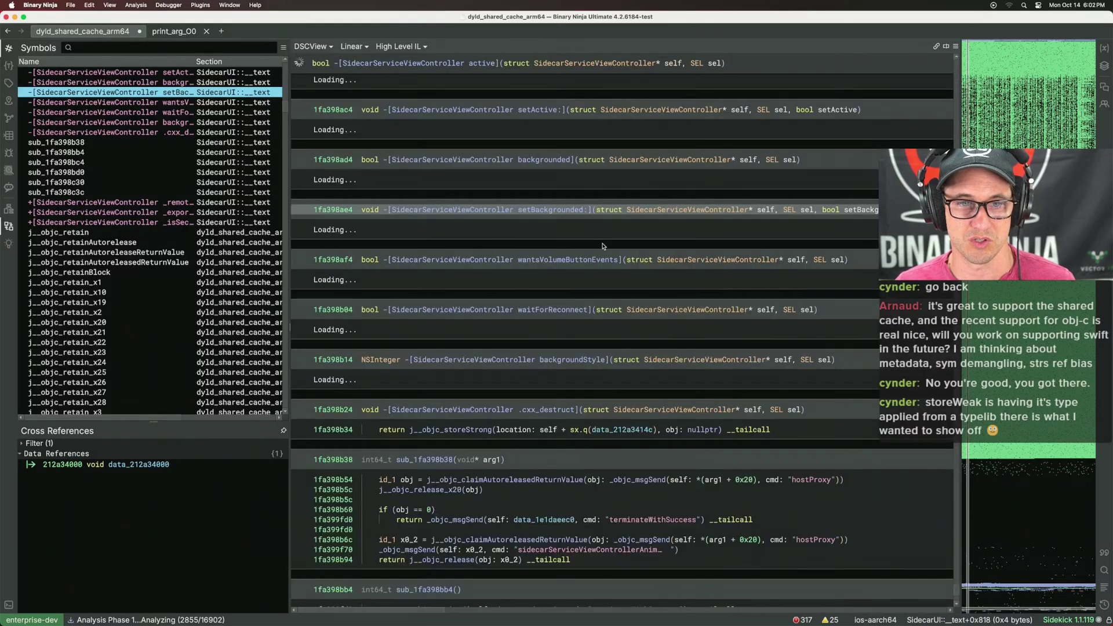
scroll(573, 265, "down", 5)
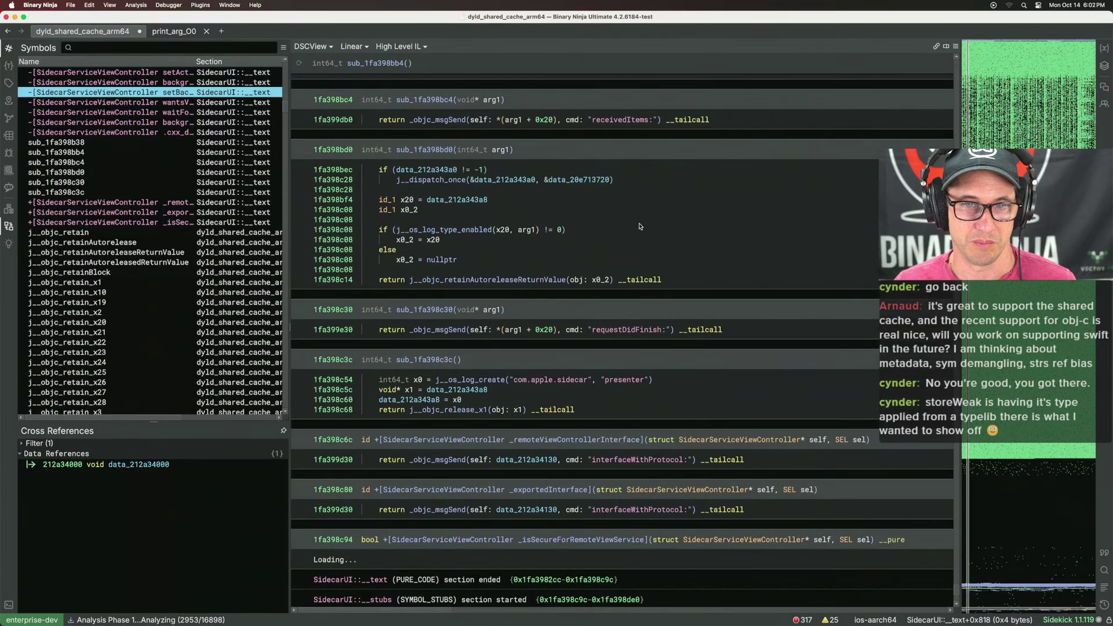
left_click(555, 253)
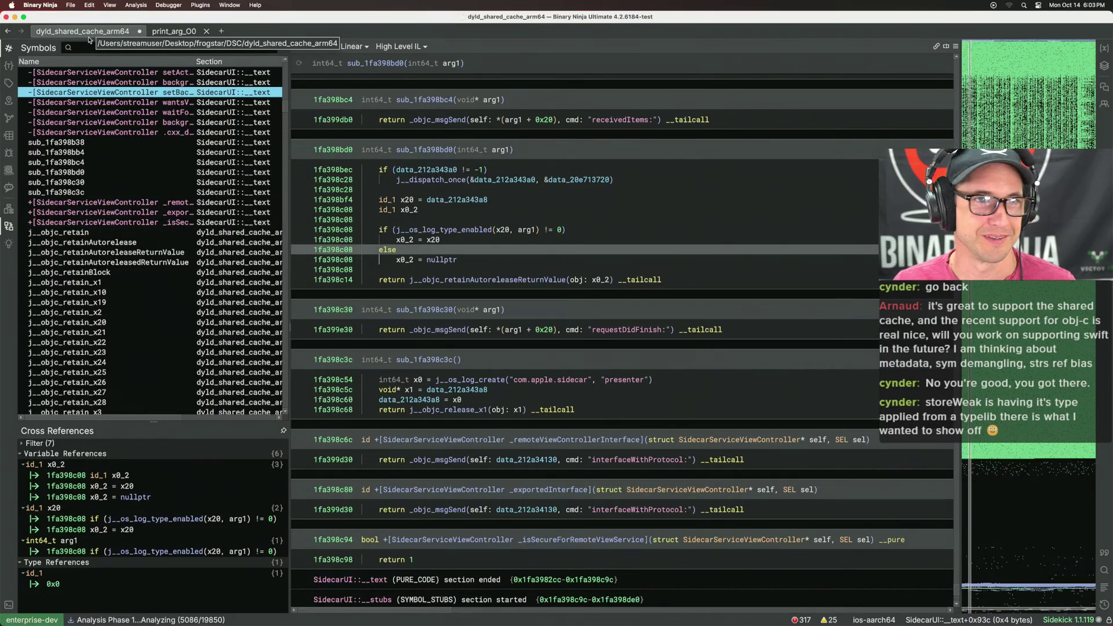
Search Safari for 'origin of dyld macos', skim the results, close both tabs, and return to Binary Ninja.
key("super+Tab")
key("super+Tab")
key("super+l")
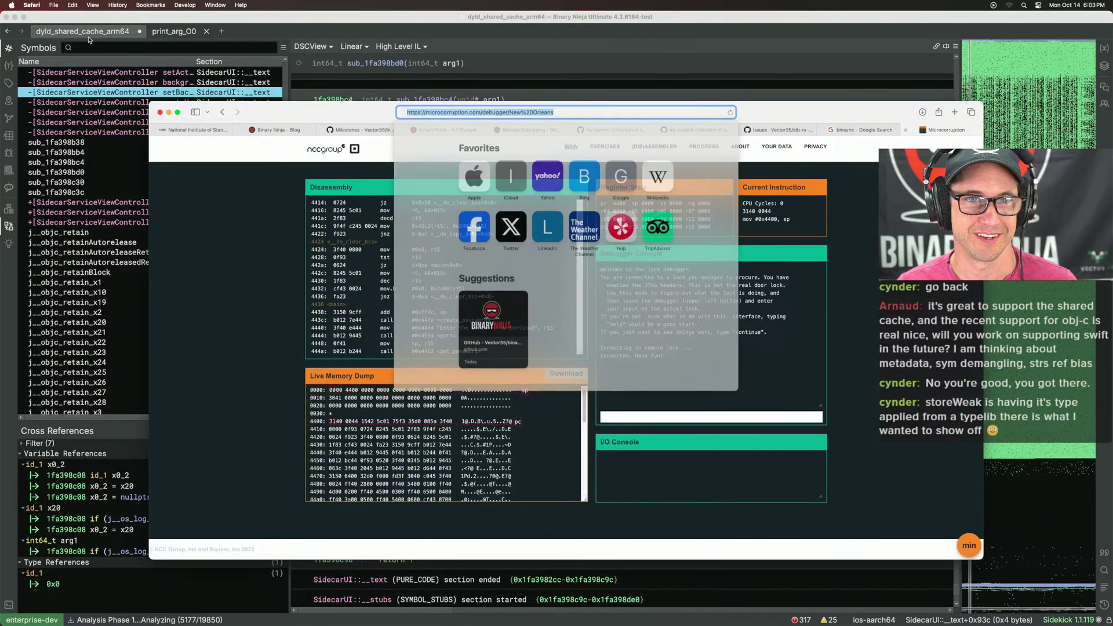
type("origin of dyl")
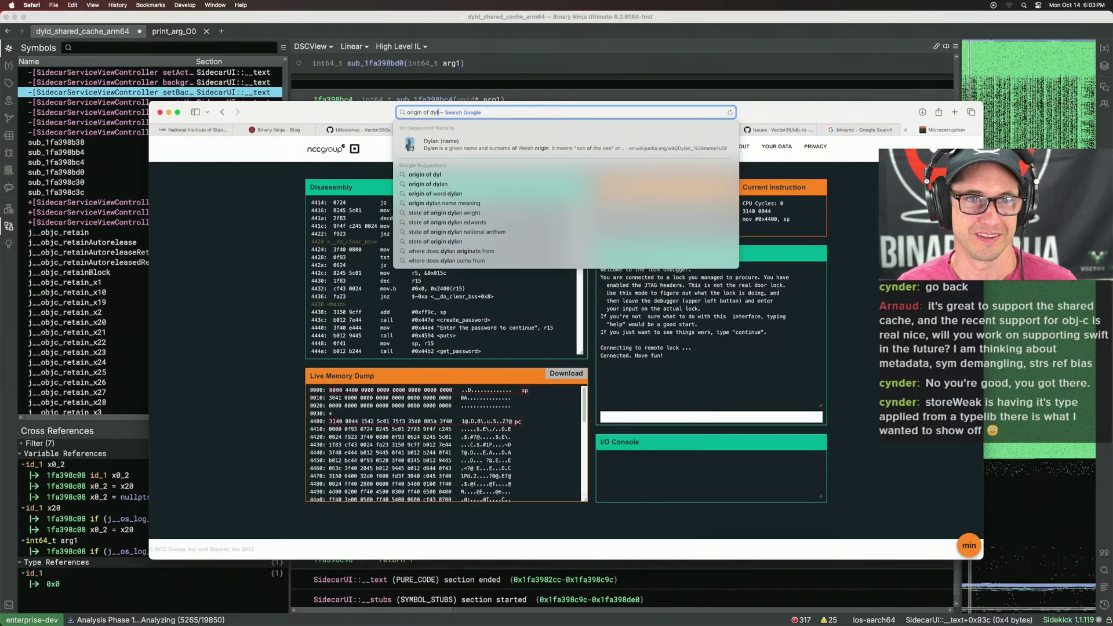
type("d")
key("Return")
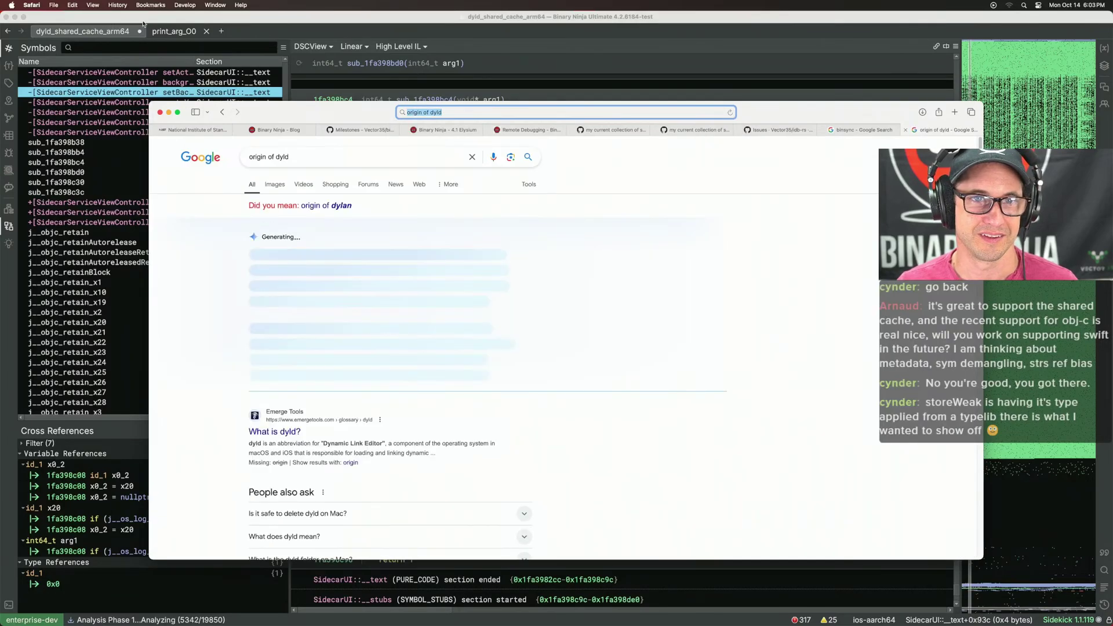
left_click(368, 154)
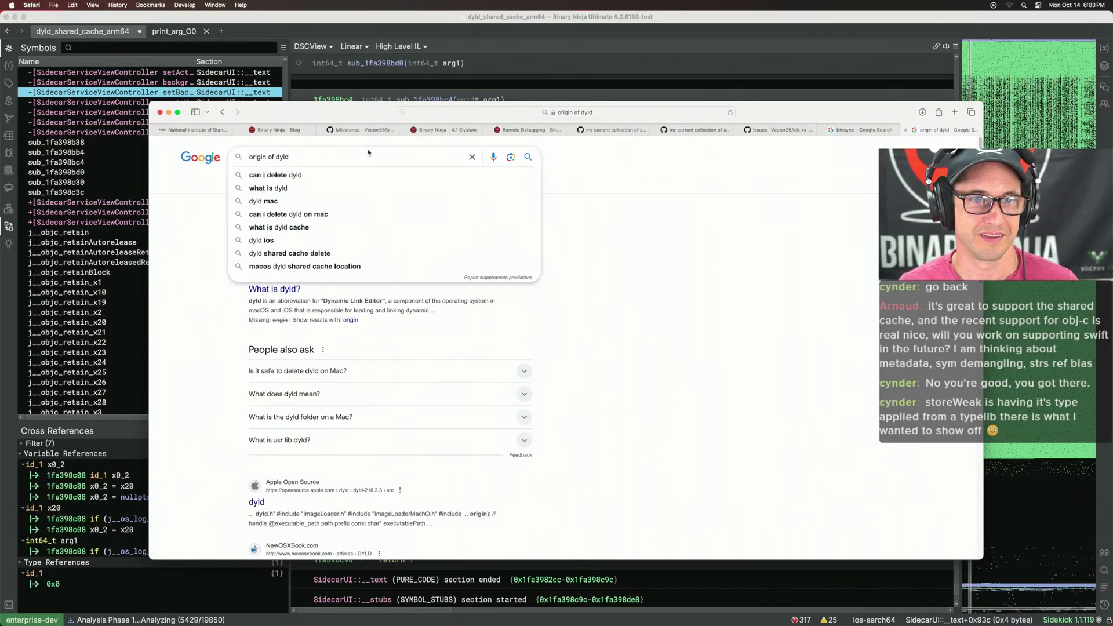
type("macos")
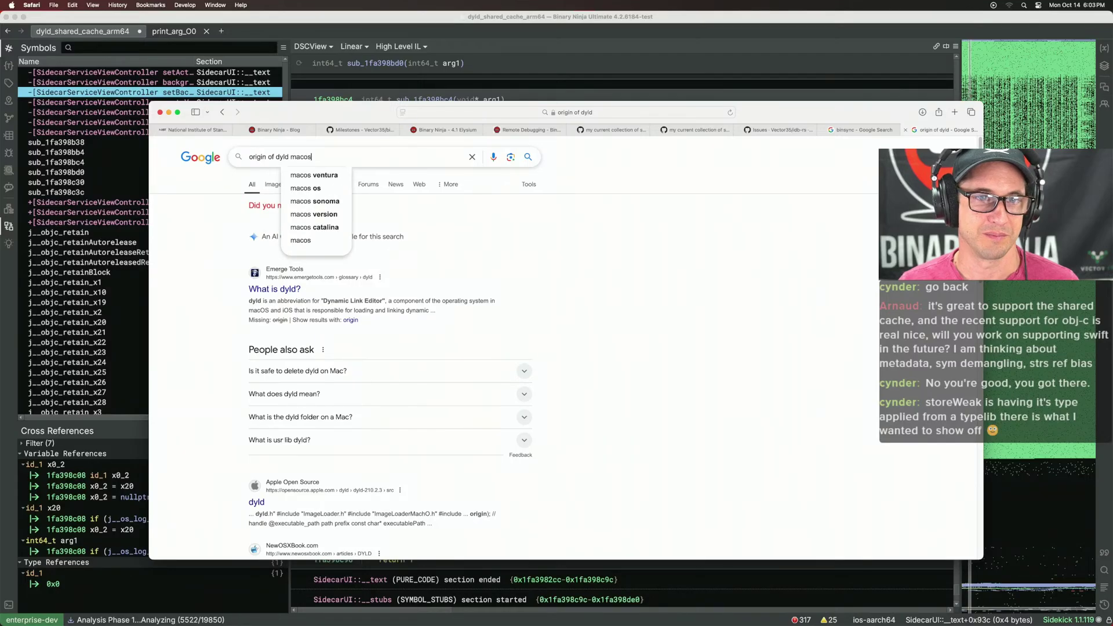
key("Return")
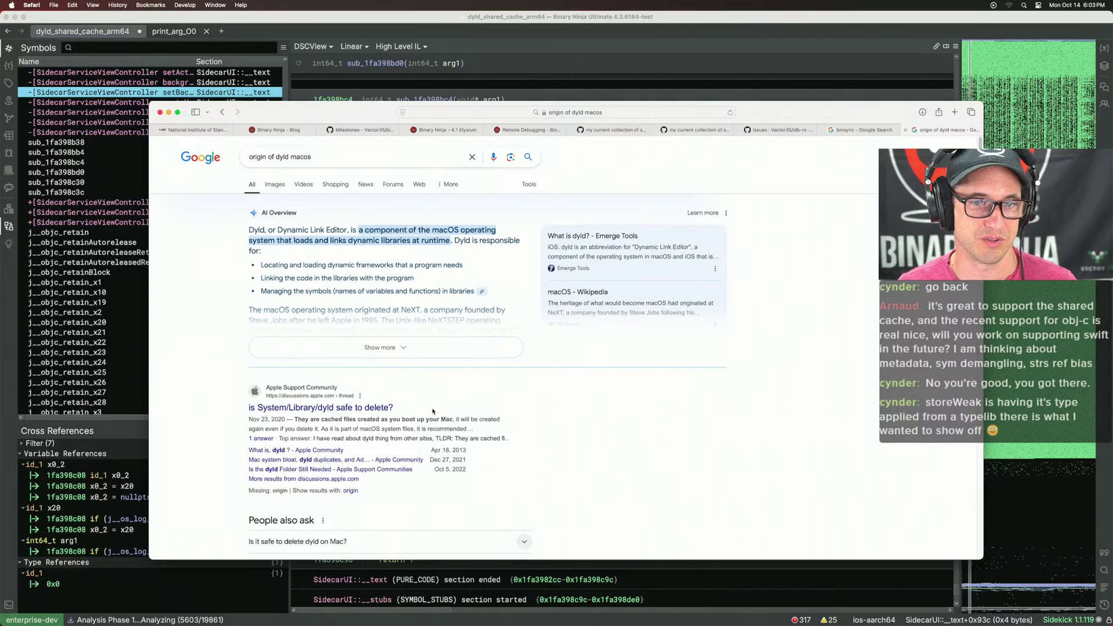
scroll(456, 416, "down", 6)
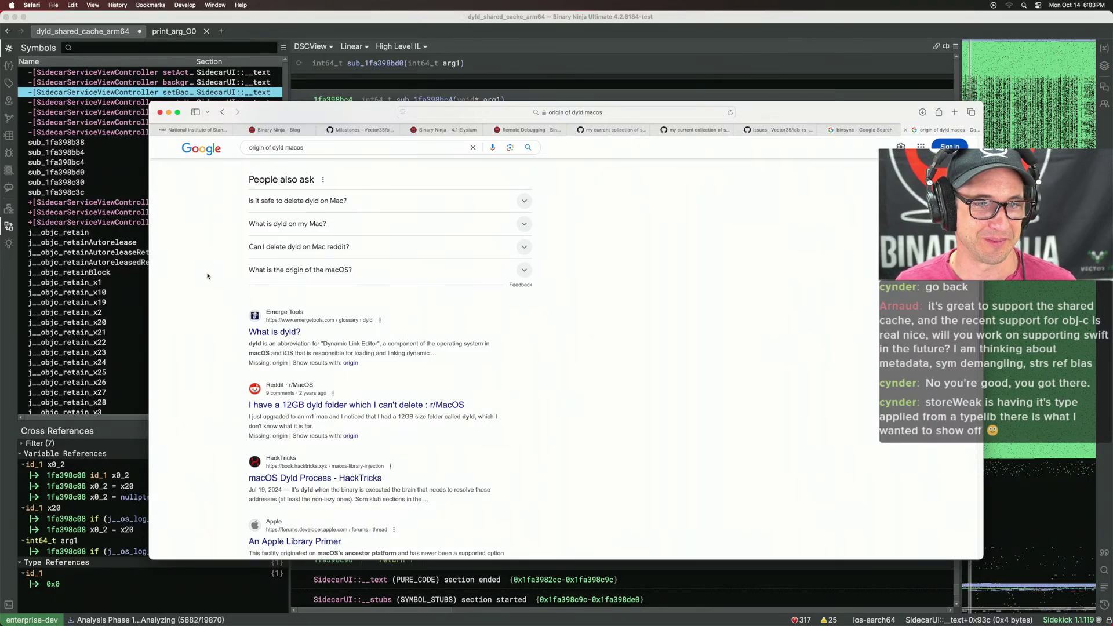
scroll(208, 277, "down", 3)
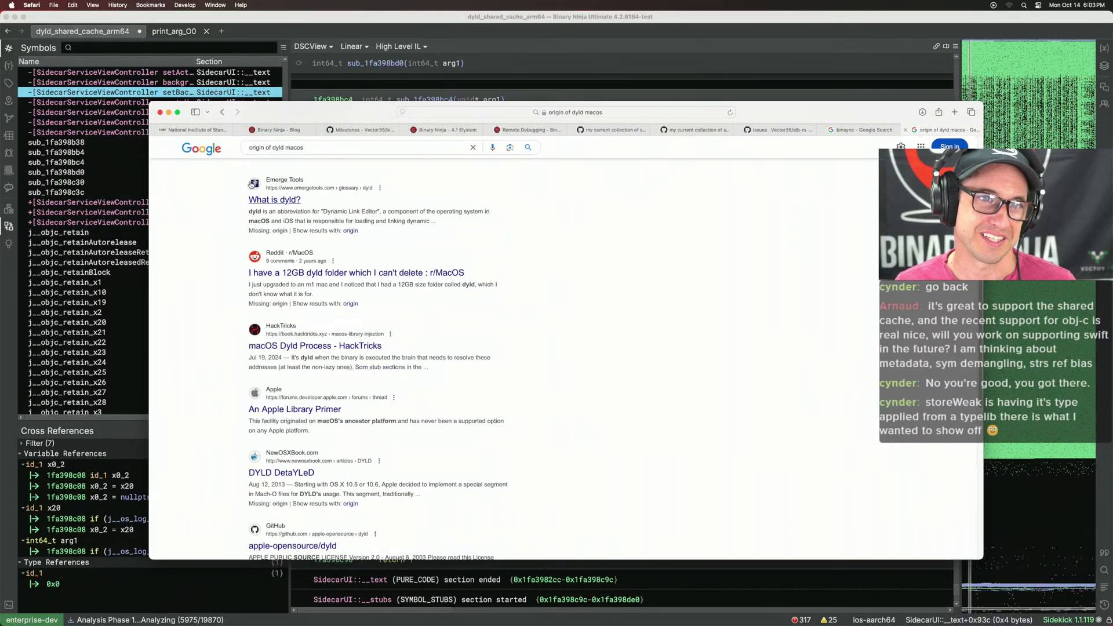
key("super+w")
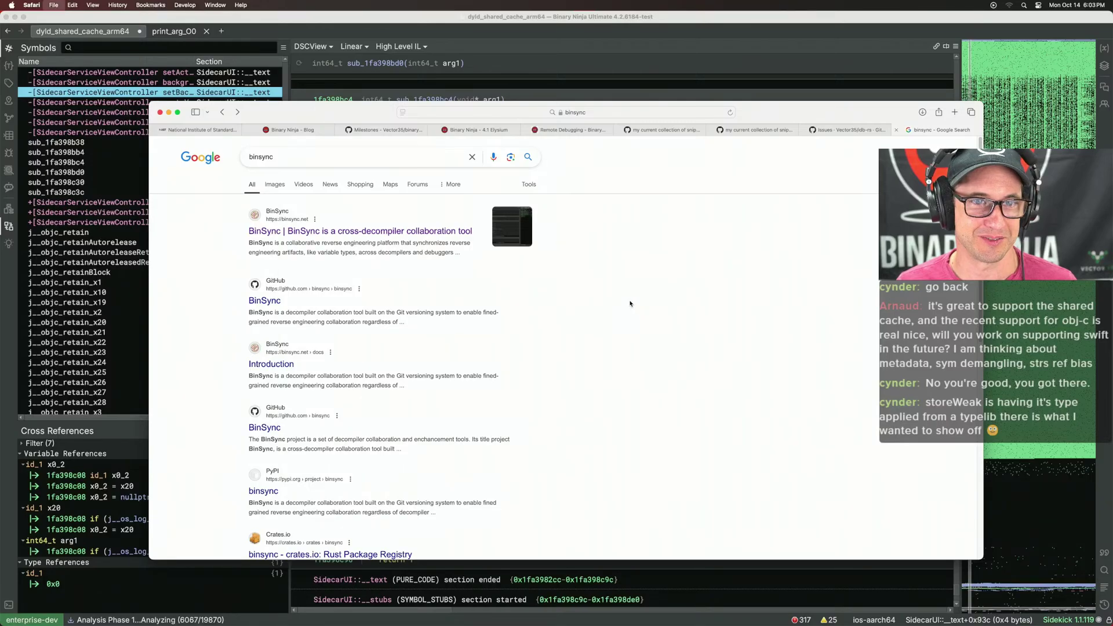
key("super+w")
left_click(125, 191)
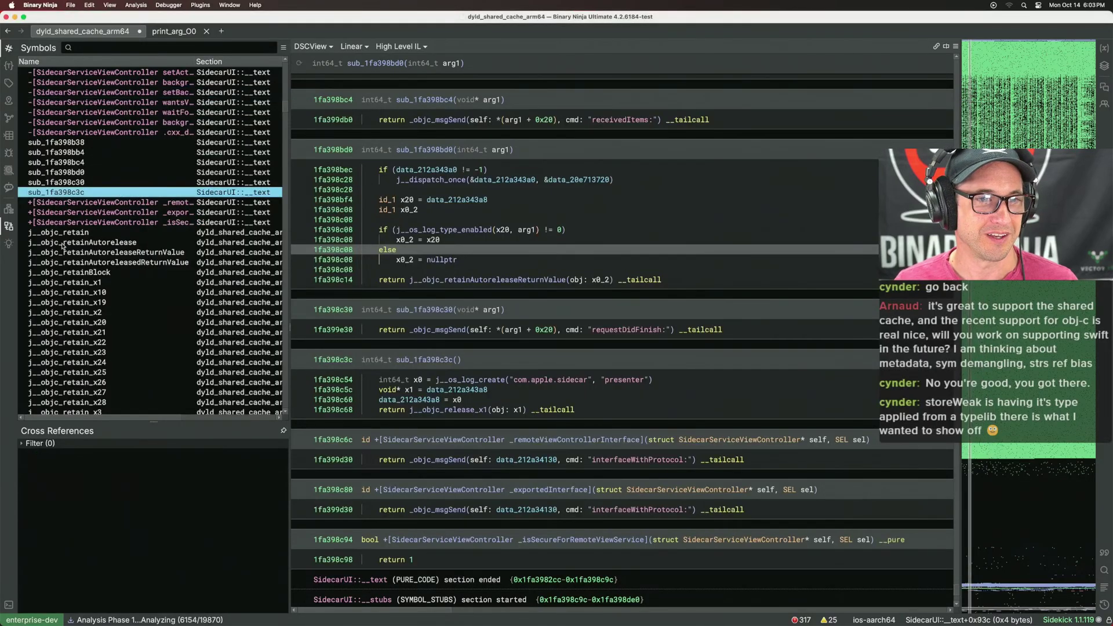
Close the print_arg_O0 and shared cache tabs, discarding unsaved changes.
middle_click(170, 35)
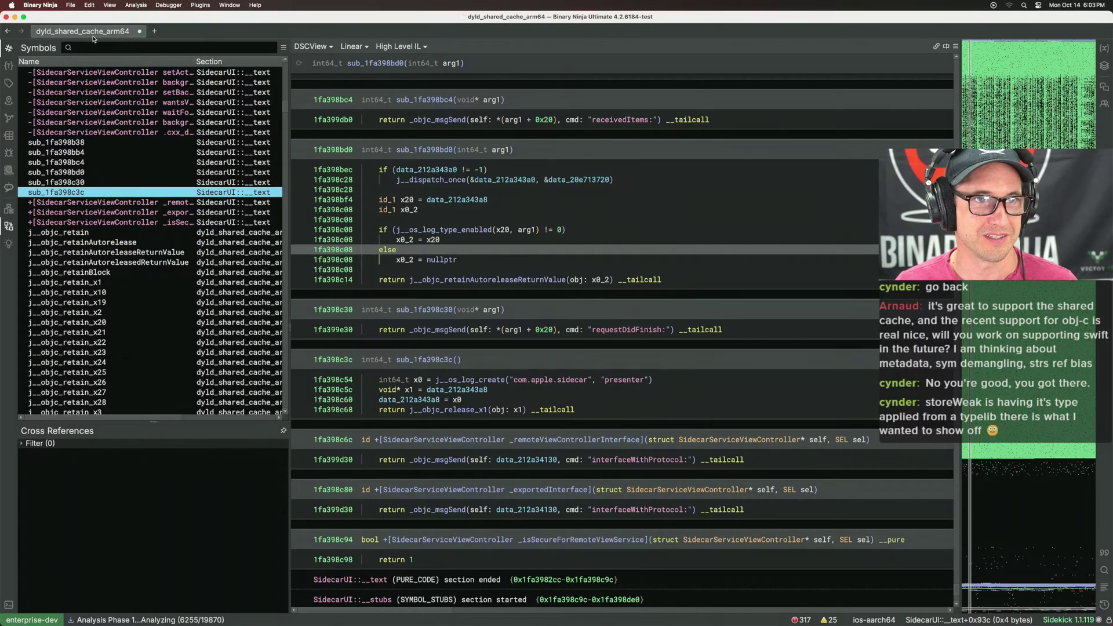
key("super+w")
left_click(555, 350)
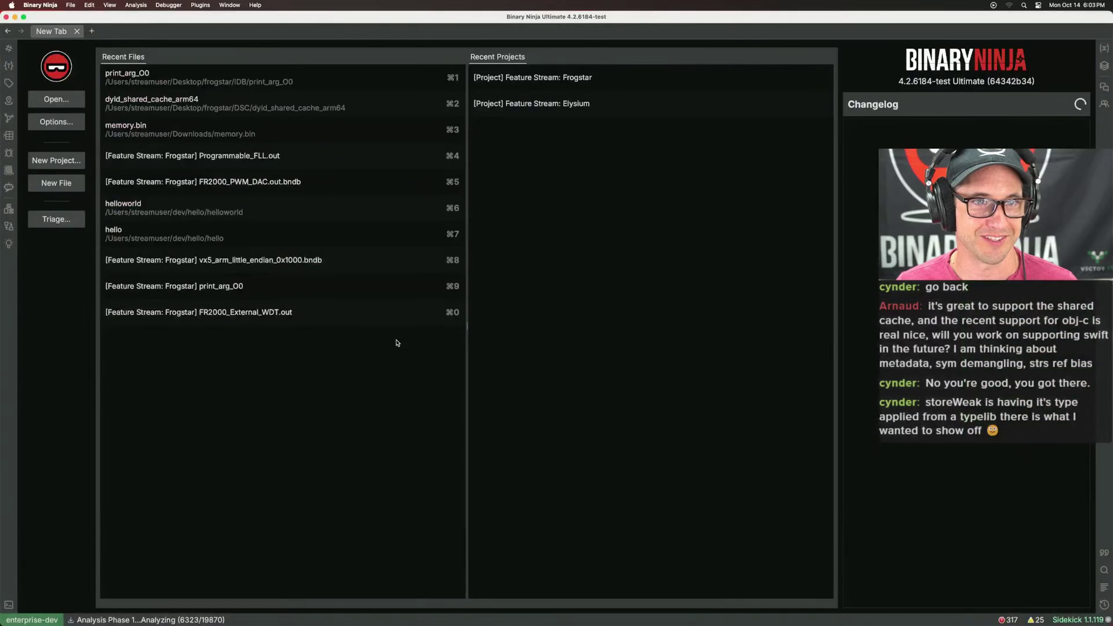
Open the Feature Stream: Frogstar project from enterprise-dev and select its High Level Language Plugins folder.
left_click(32, 620)
double_click(47, 137)
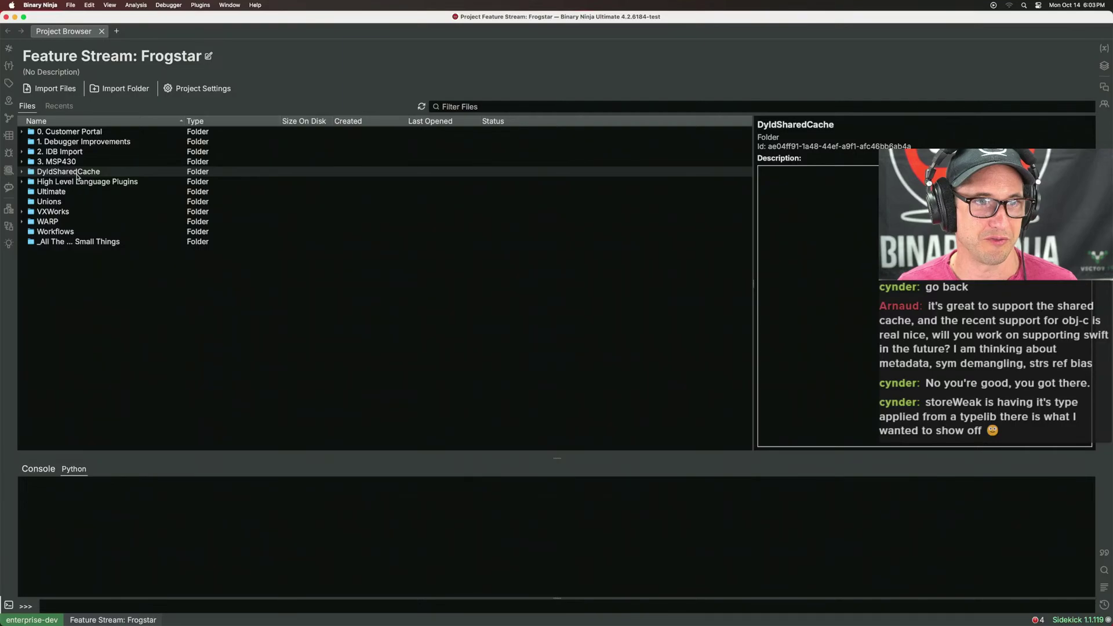
left_click(77, 172)
left_click(80, 182)
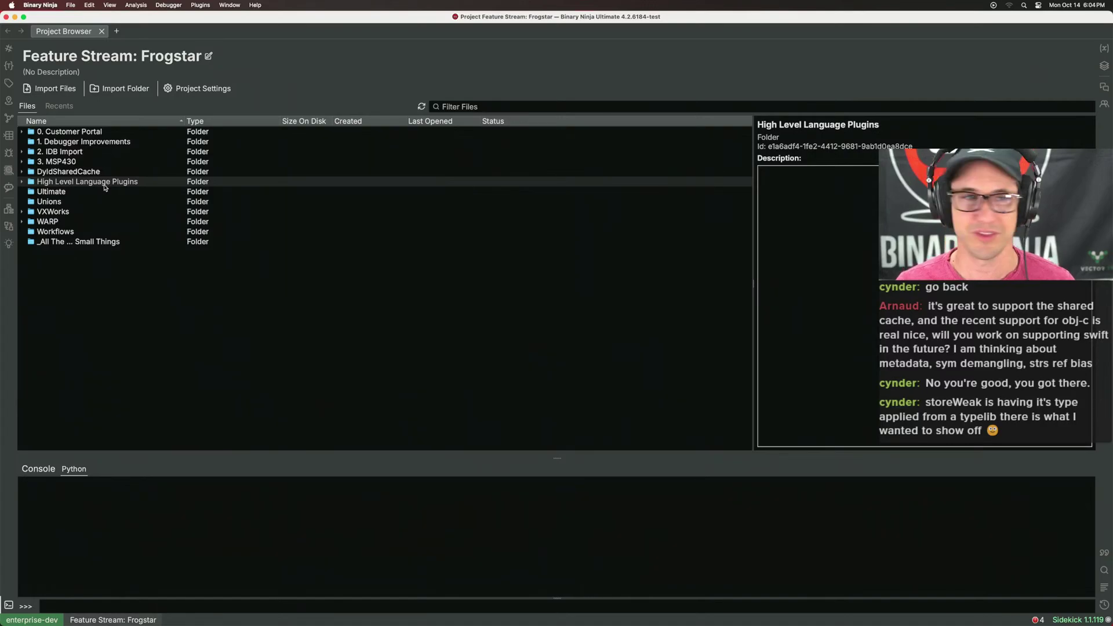
Launch Binary Ninja 4.2 - High Level from Finder's Applications and allow it local network access.
key("super+h")
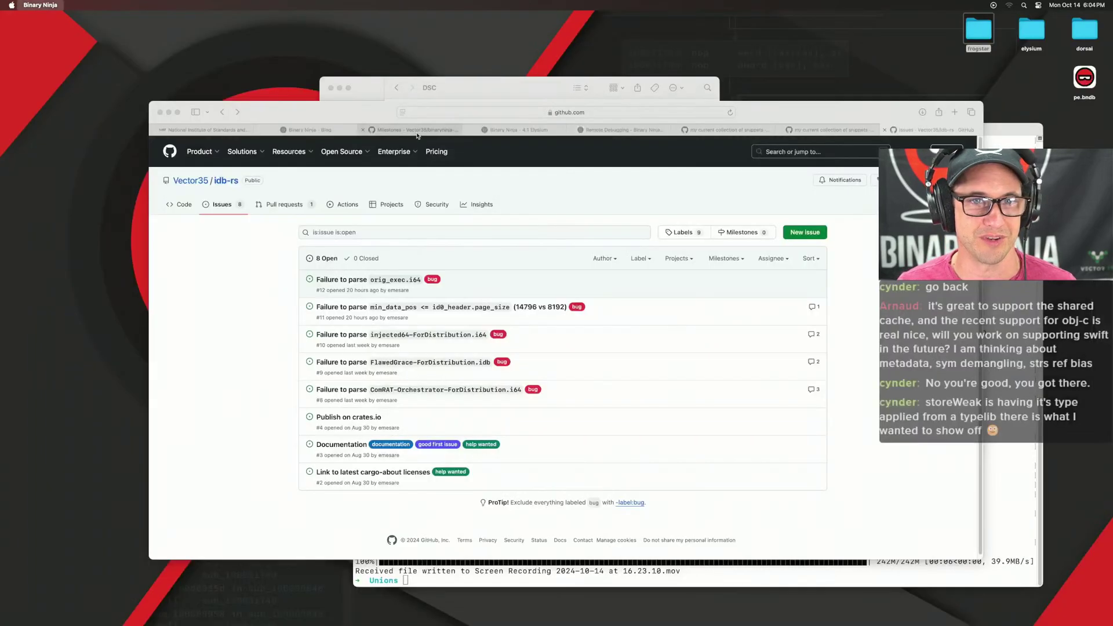
left_click_drag(821, 115, 776, 144)
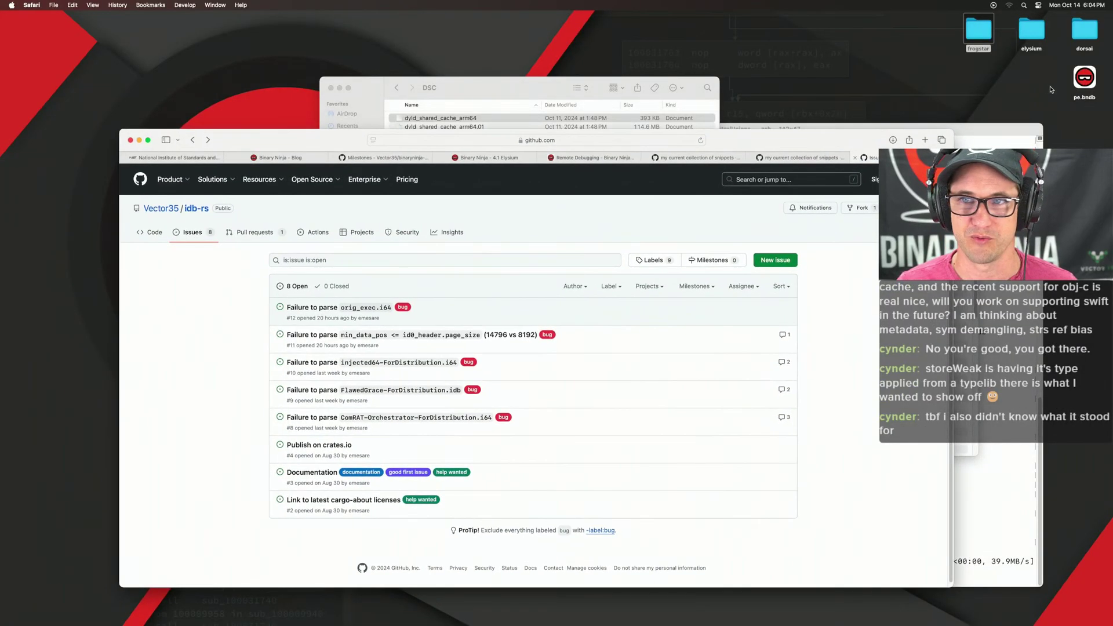
left_click(774, 127)
left_click(587, 100)
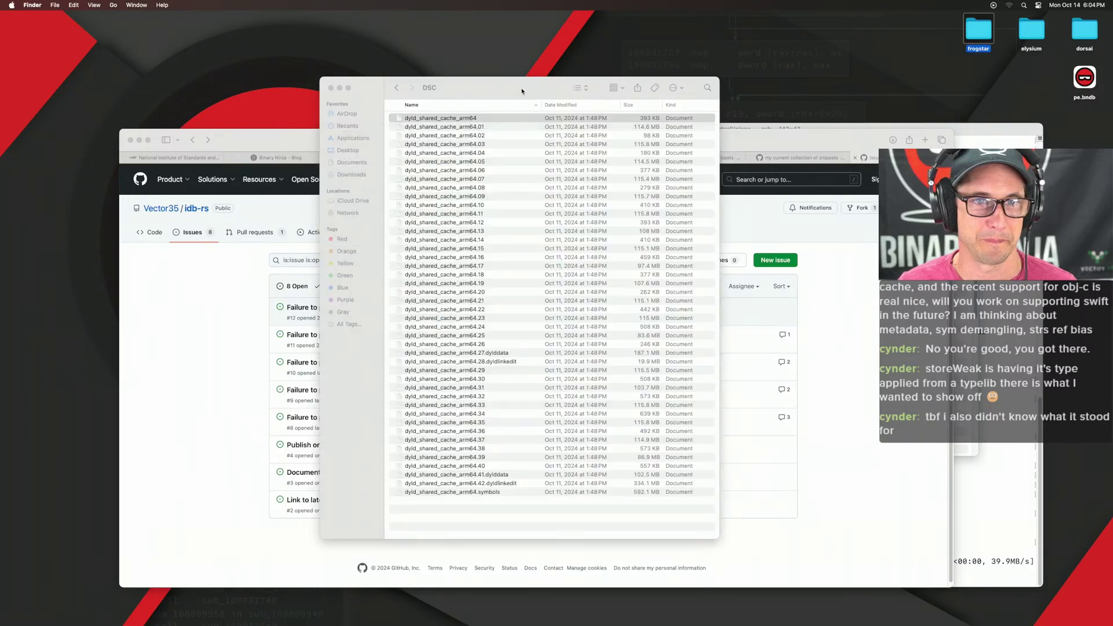
key("super+shift+a")
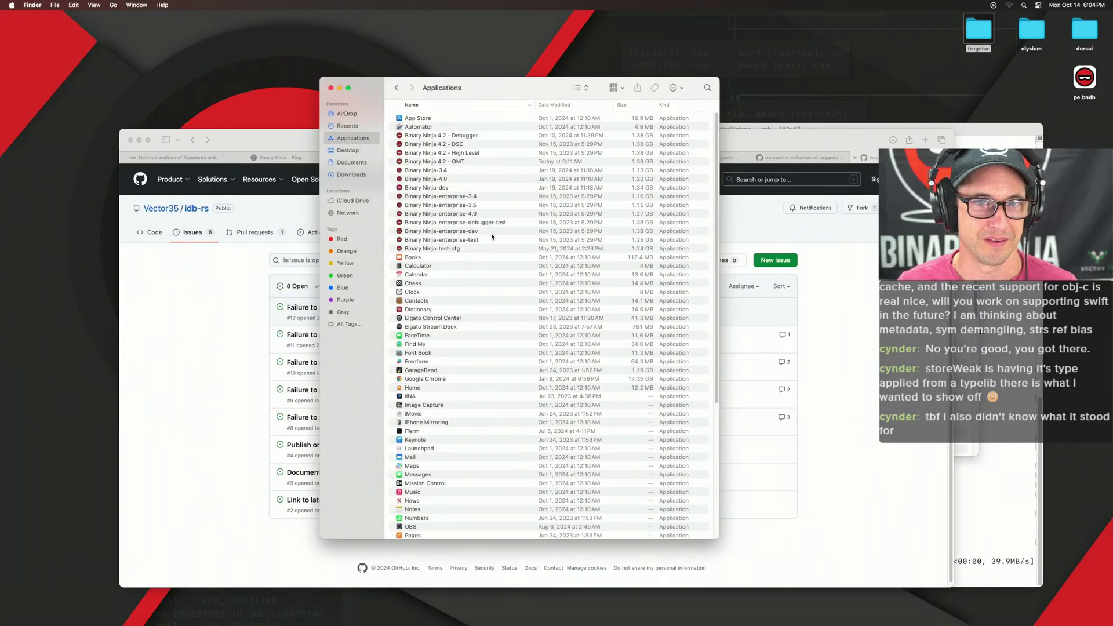
left_click(492, 231)
left_click(482, 153)
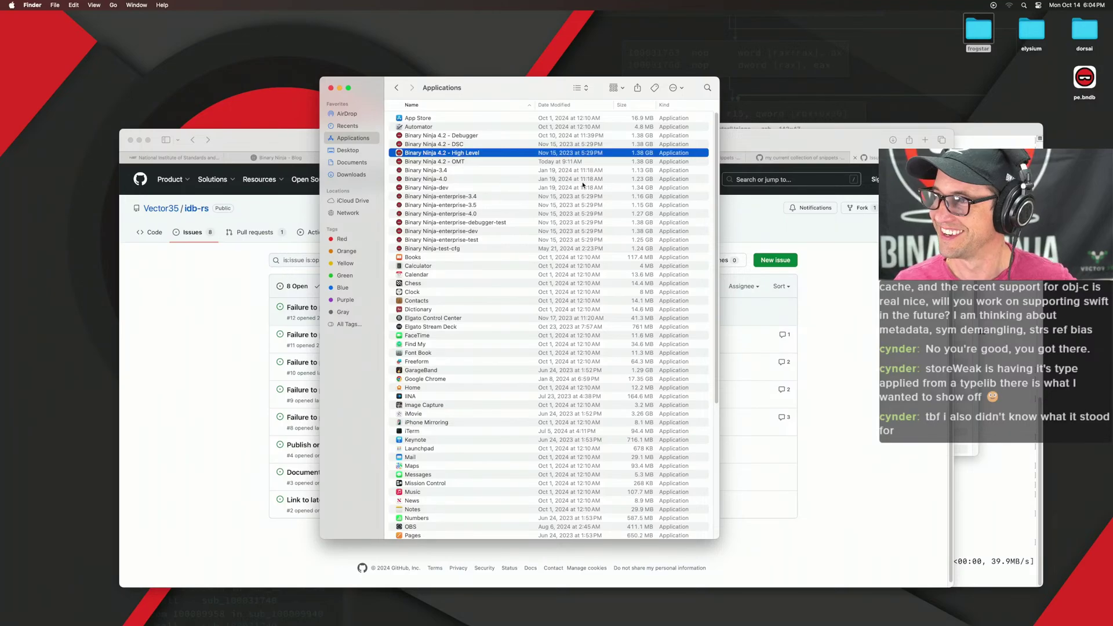
key("super+o")
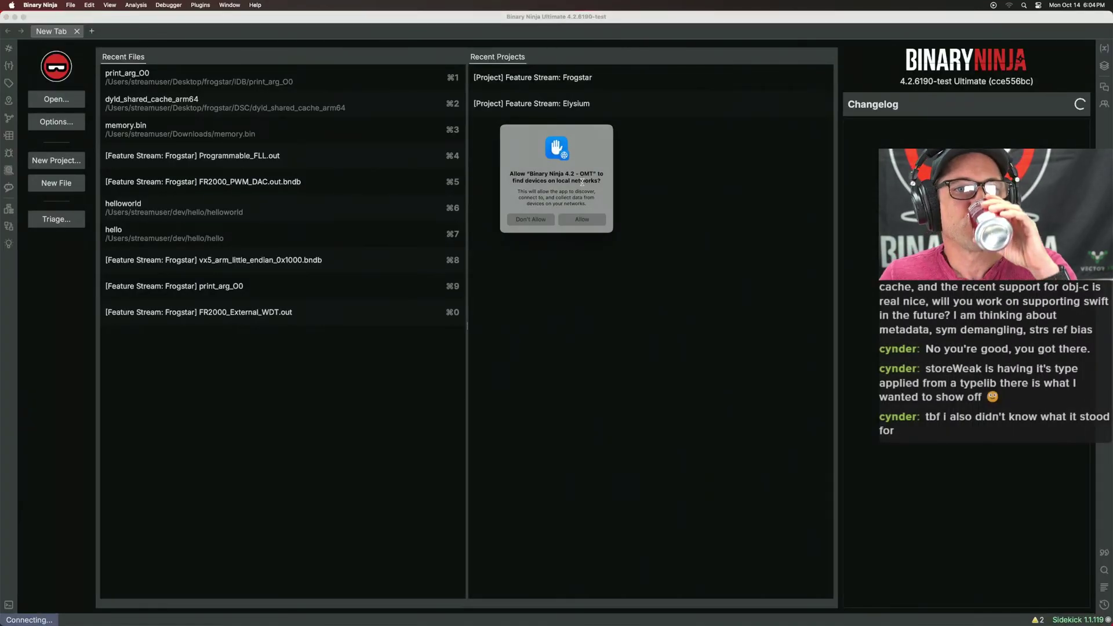
left_click(588, 221)
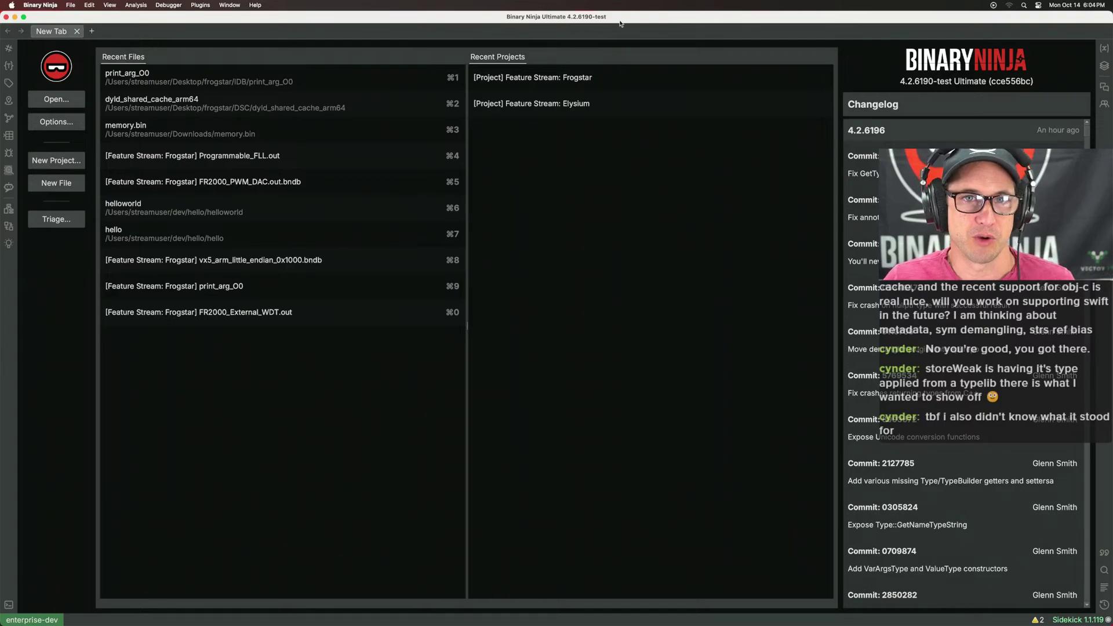
Select the Binary Ninja 4.2 - OMT app, move the Applications window aside, and return to Binary Ninja.
key("super+Tab")
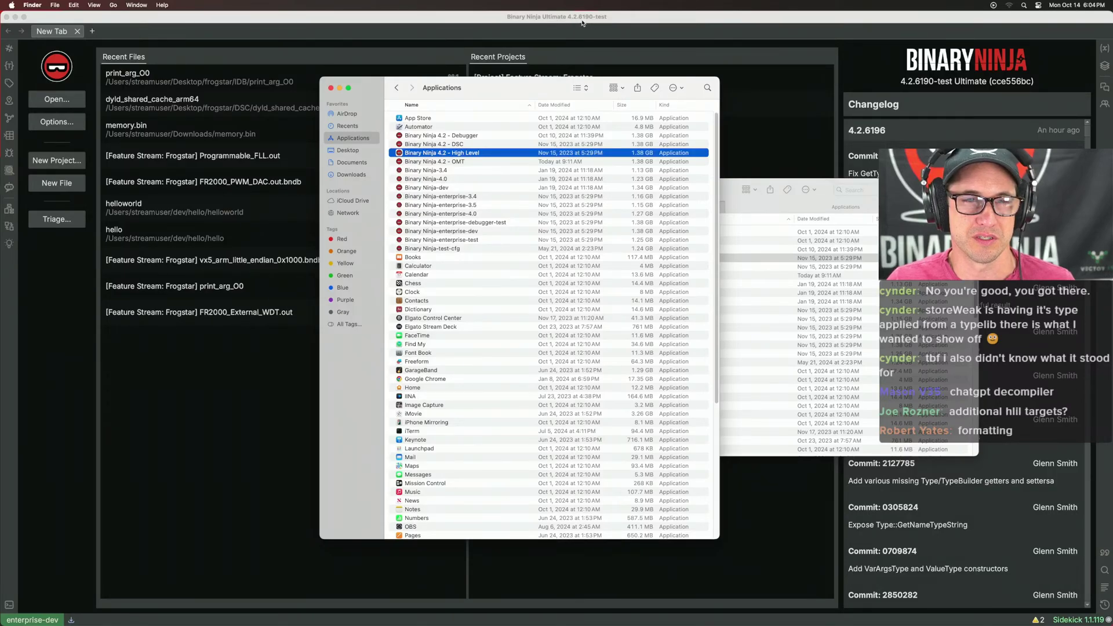
left_click(470, 163)
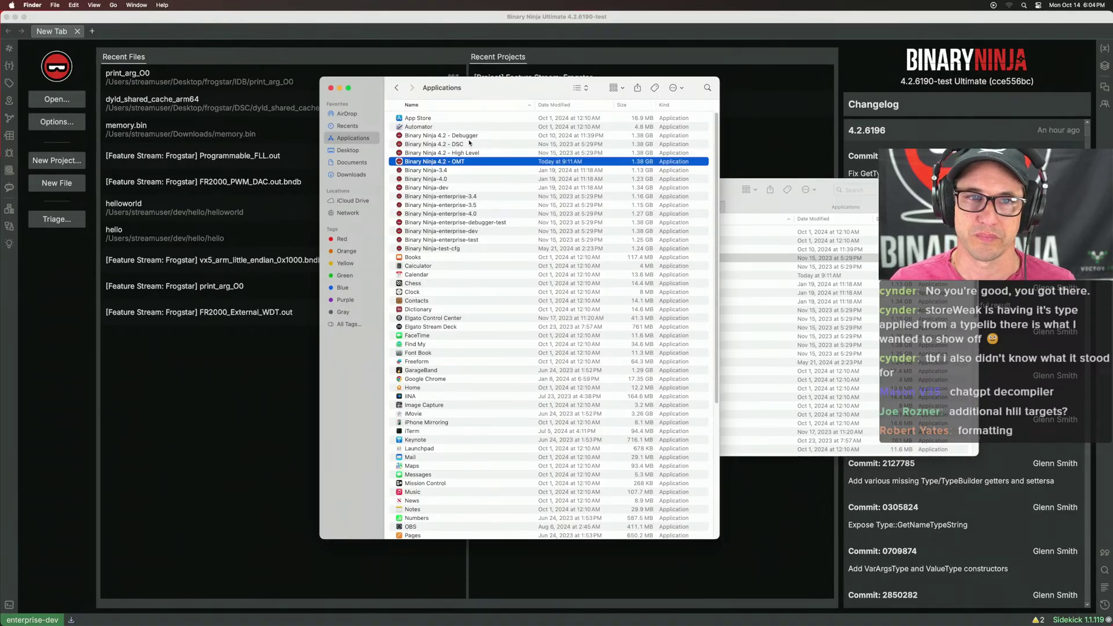
left_click_drag(481, 97, 555, 121)
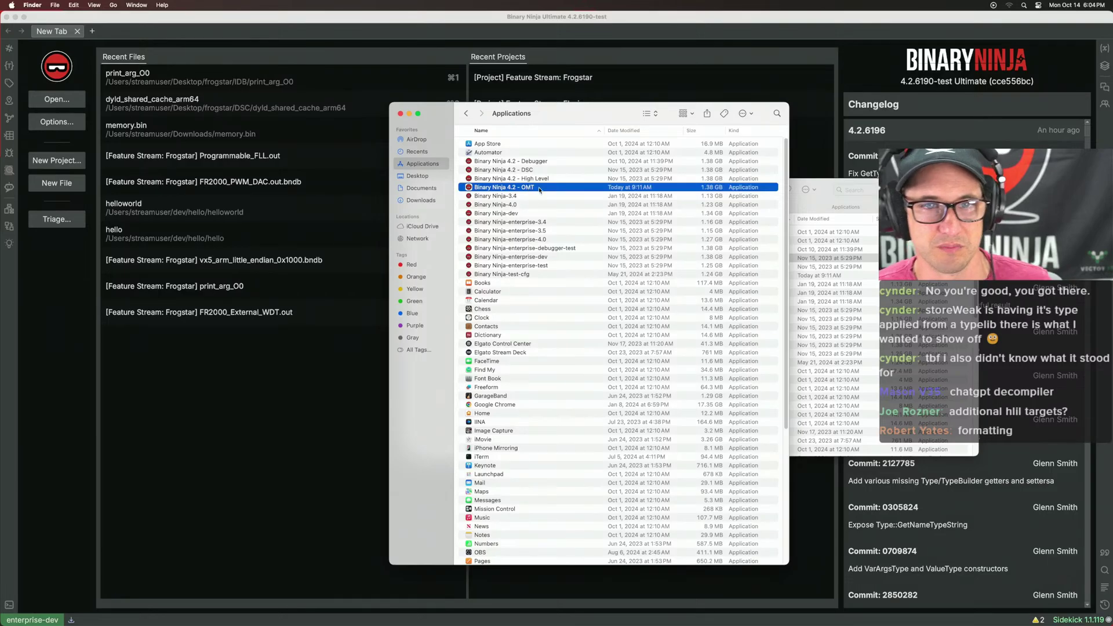
left_click(483, 39)
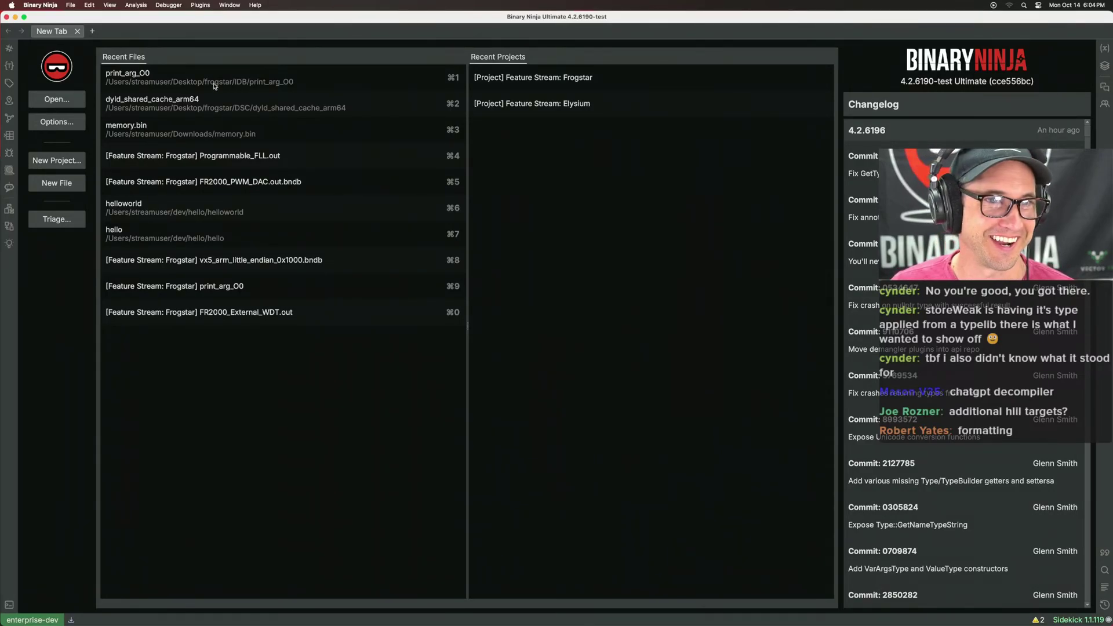
Open the Frogstar project, expand High Level Language Plugins, and open hlil_test_32.bndb.
left_click(61, 620)
double_click(45, 138)
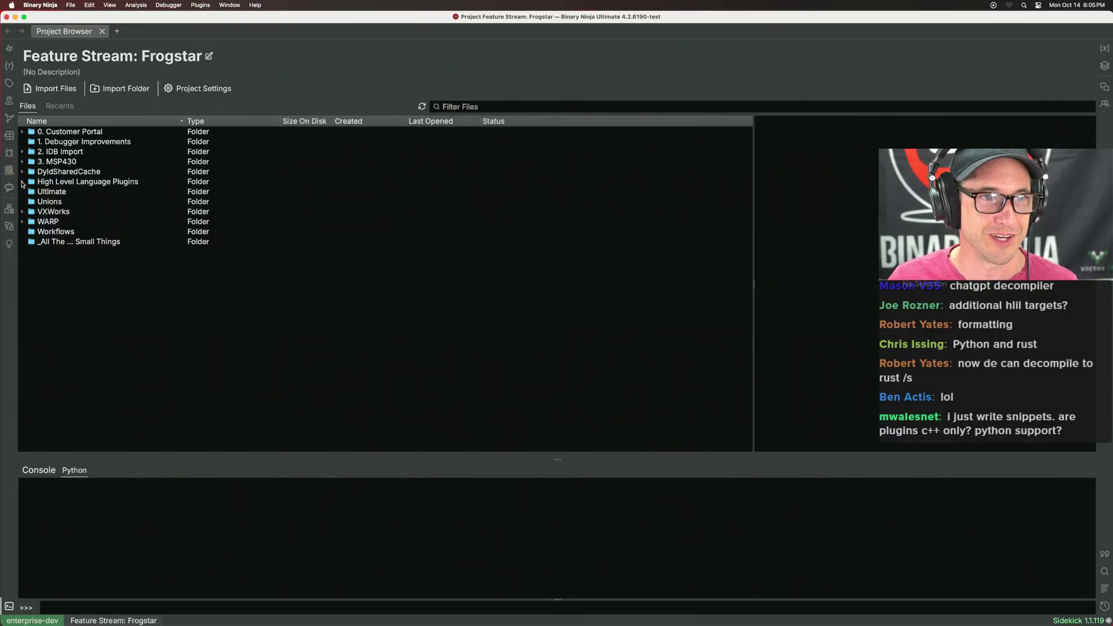
left_click(22, 182)
left_click(98, 193)
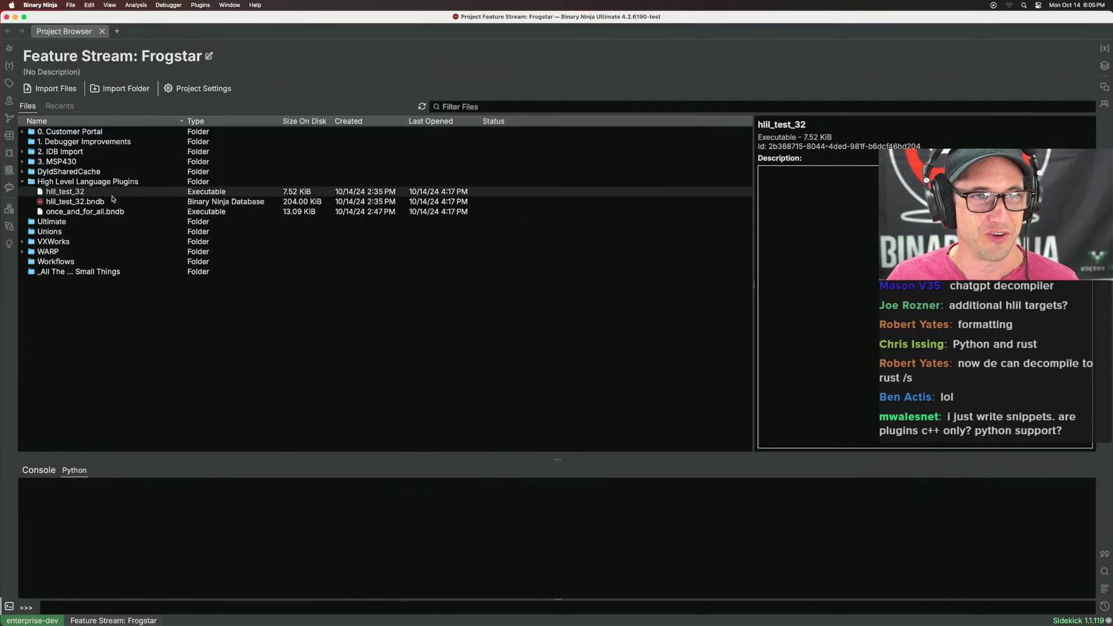
double_click(114, 203)
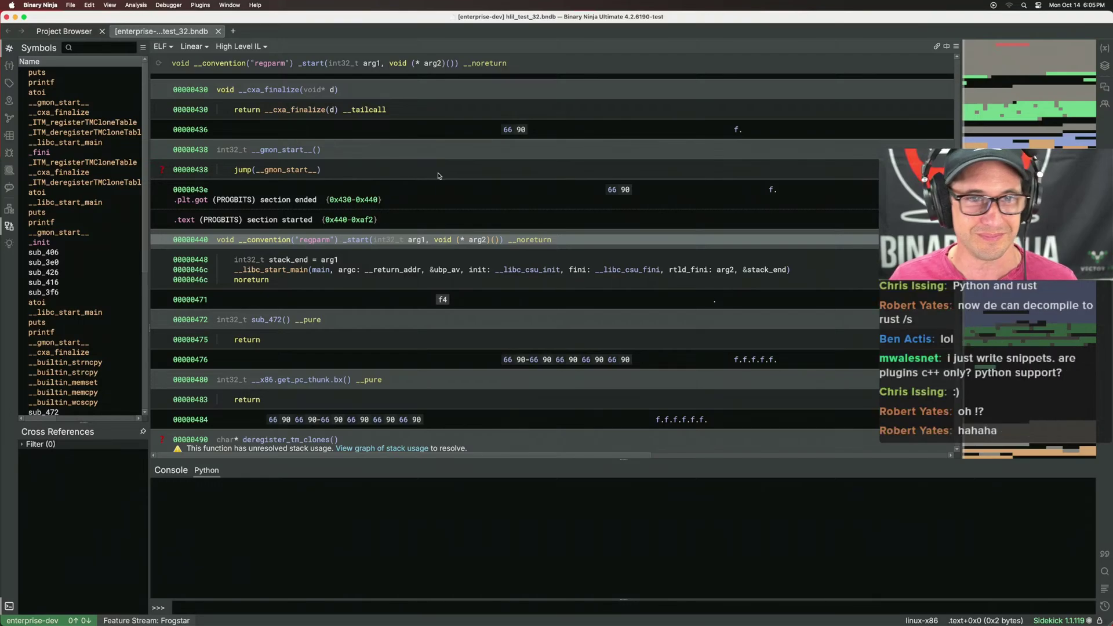
Scroll hlil_test_32's High Level IL, jump to for_with_continue, and list the decompiler output forms.
scroll(406, 197, "down", 4)
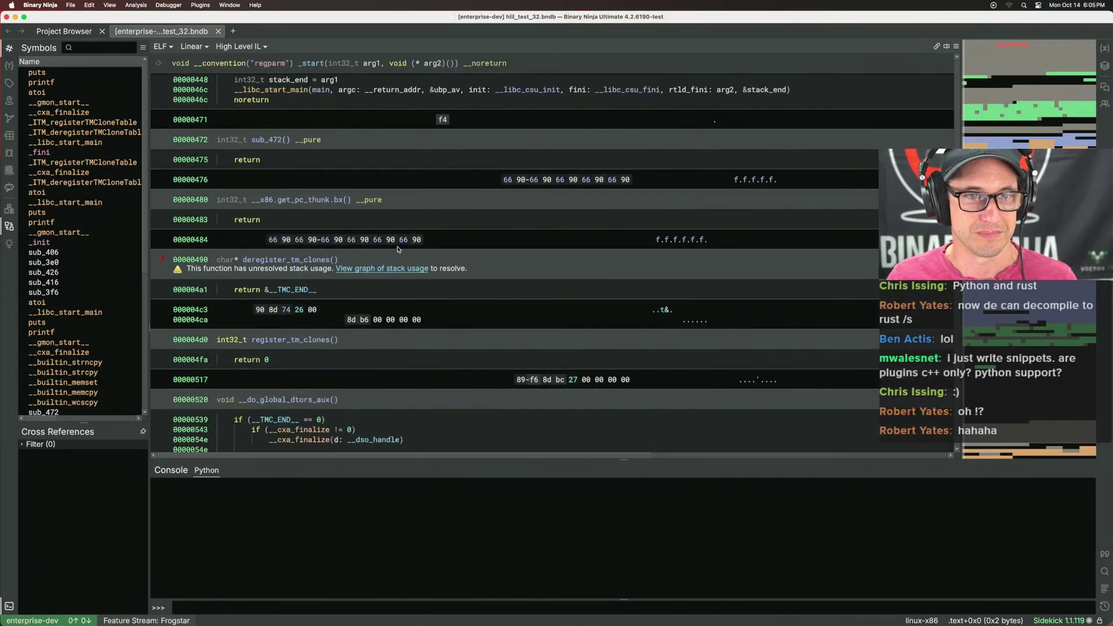
scroll(372, 223, "down", 10)
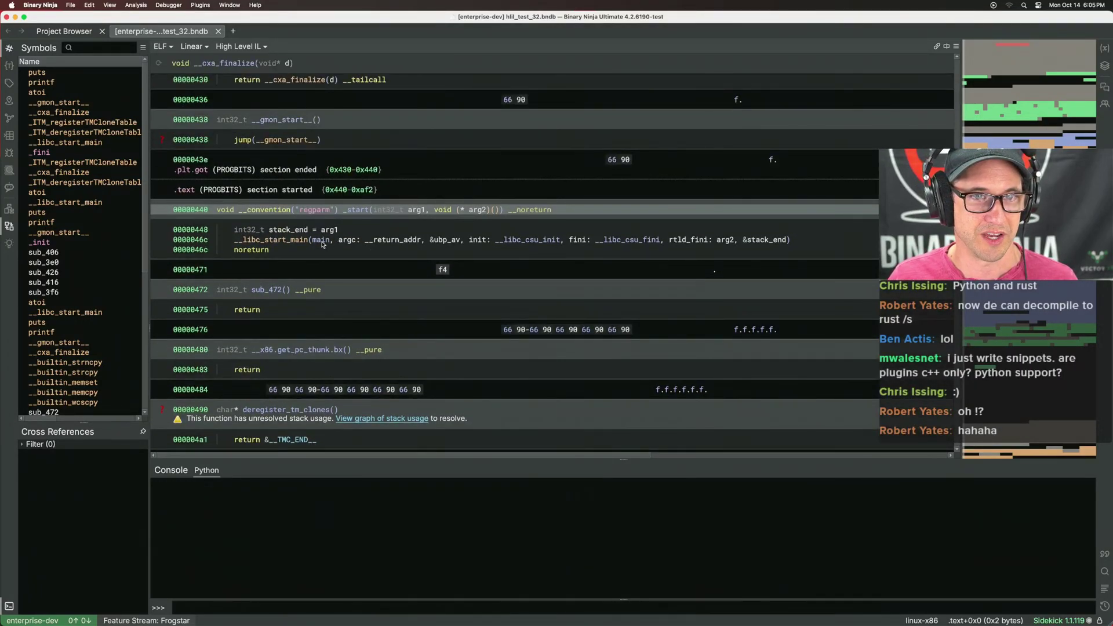
scroll(322, 244, "down", 10)
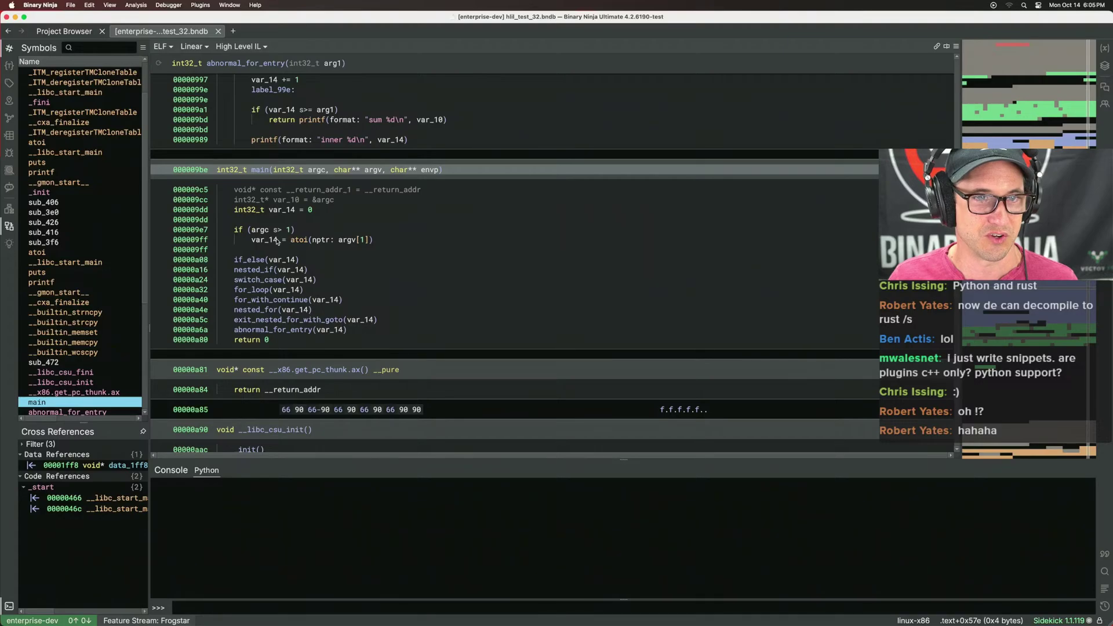
double_click(259, 302)
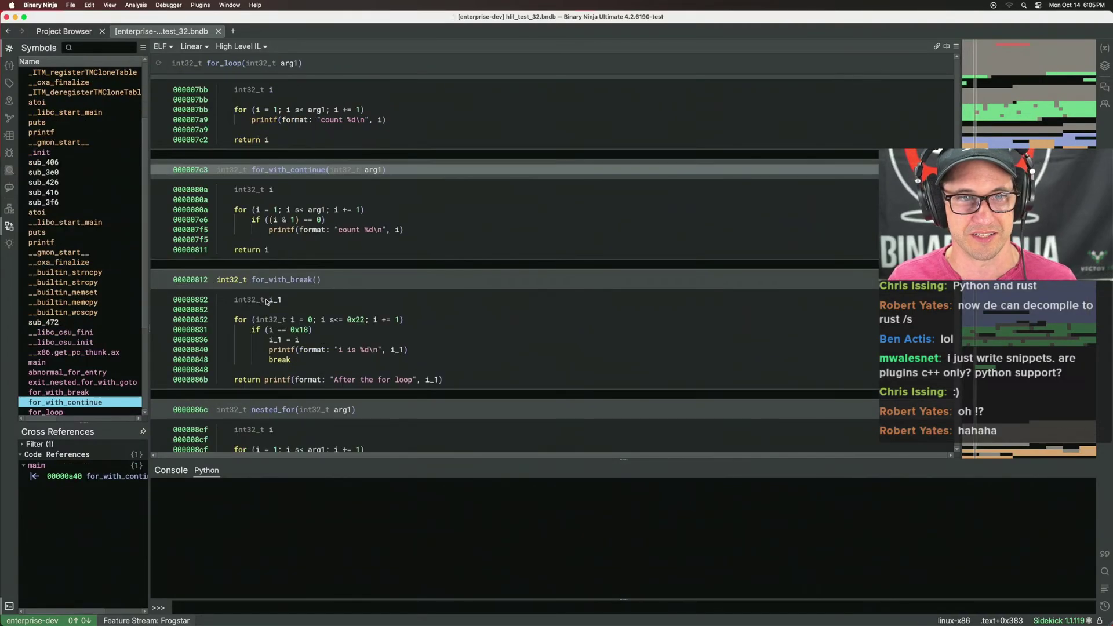
scroll(374, 303, "up", 8)
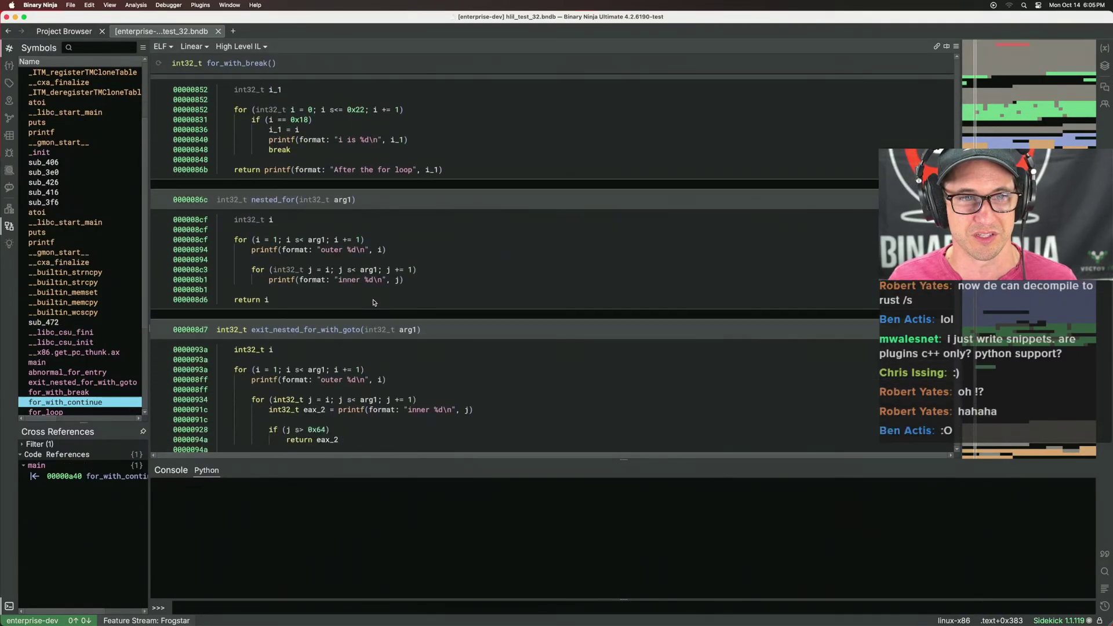
scroll(356, 261, "up", 3)
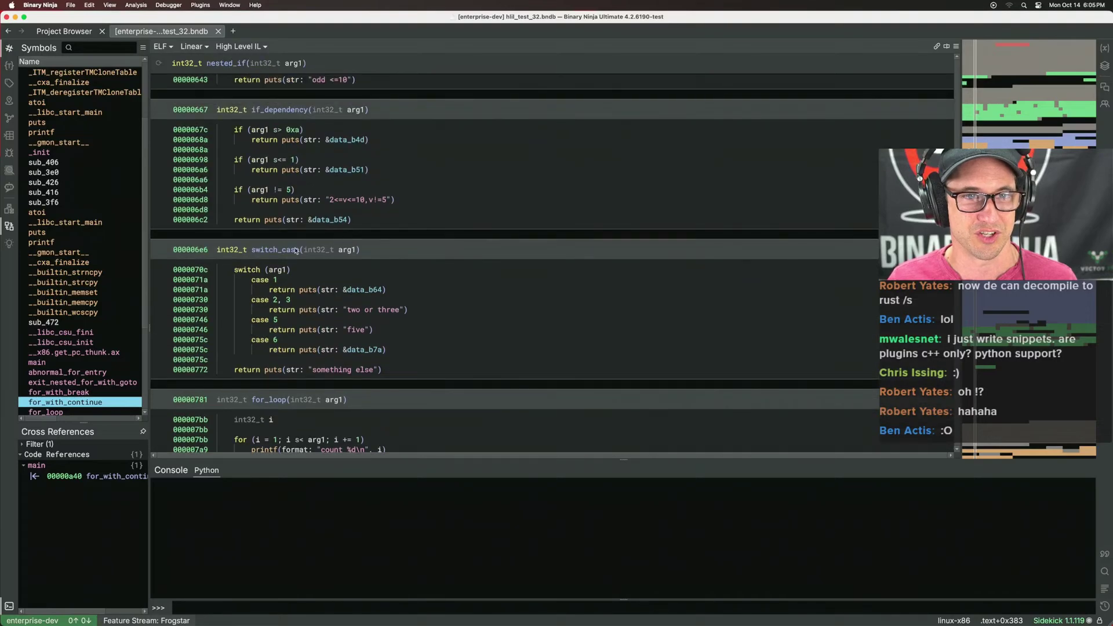
left_click(241, 46)
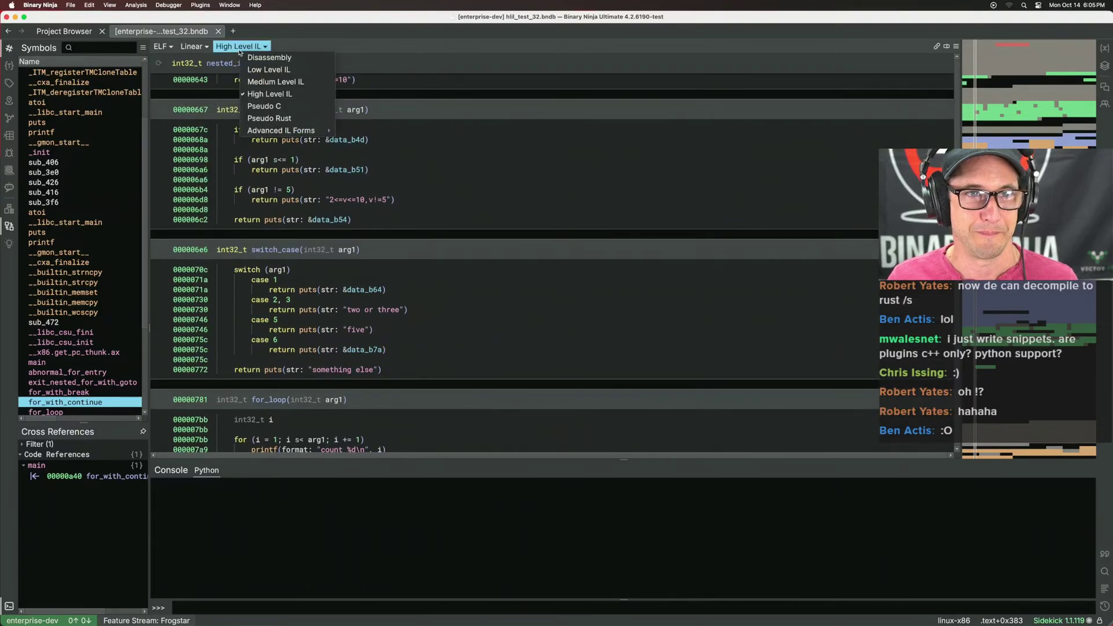
Switch hlil_test_32 to Pseudo Rust and select switch_case's match arg1 line.
left_click(308, 119)
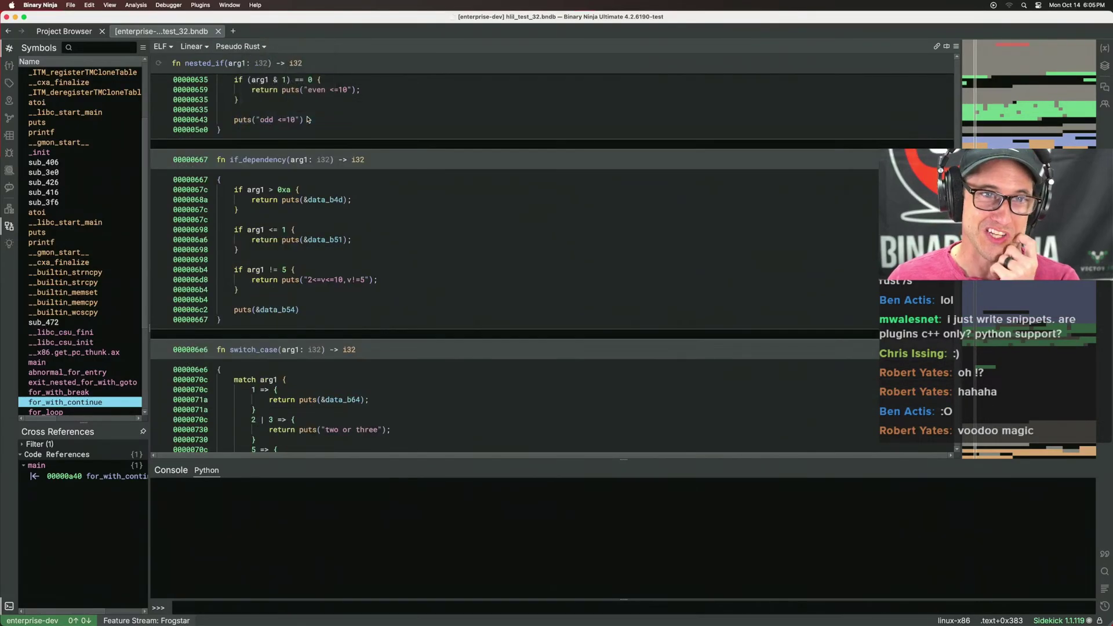
scroll(388, 230, "down", 5)
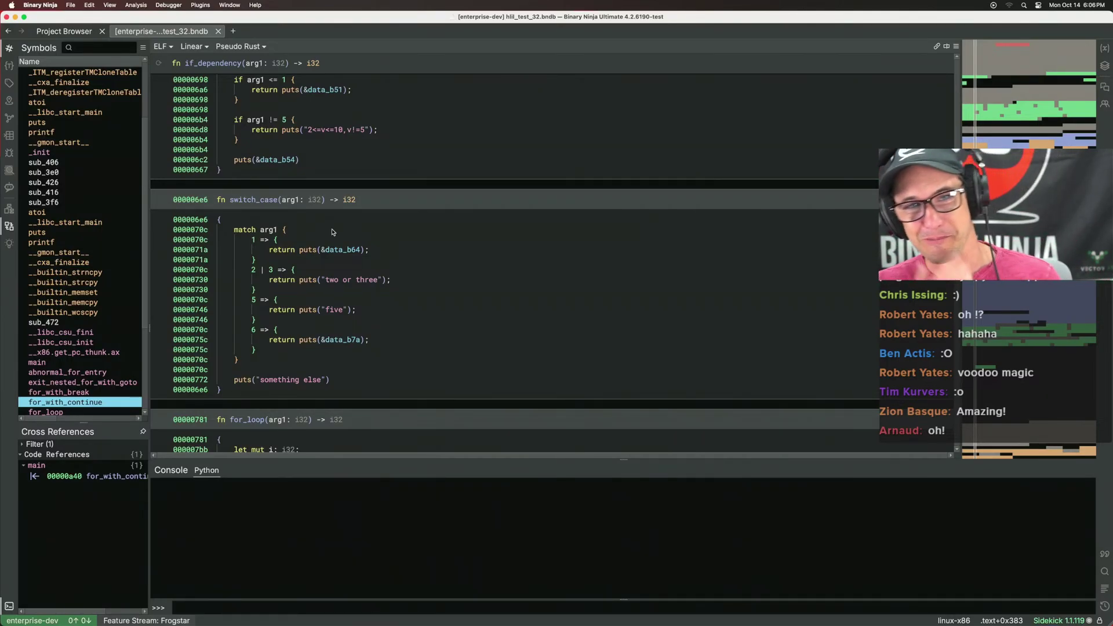
left_click(370, 228)
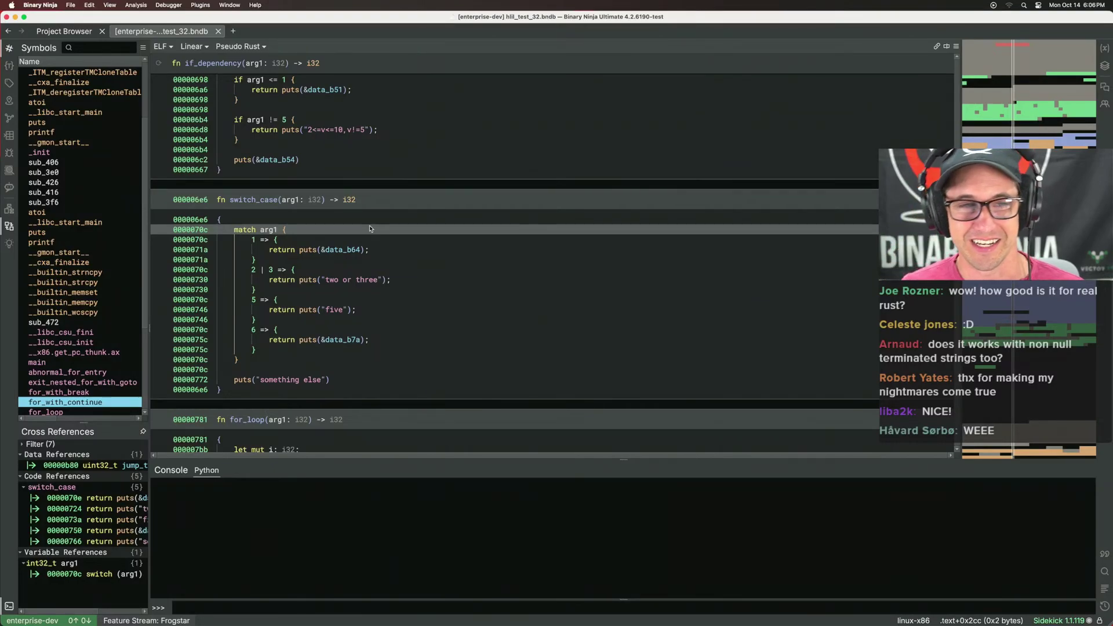
scroll(352, 216, "down", 5)
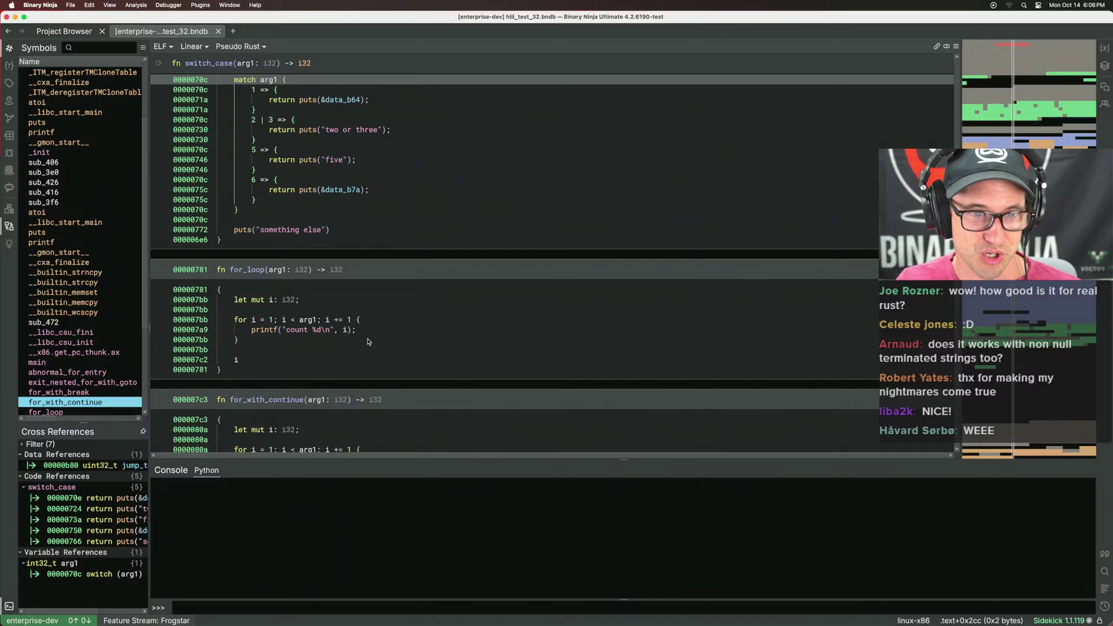
In Terminal, cd into ~/Library/Application Support/Binary Ninja/plugins and list it.
key("super+Tab")
key("super+Tab")
key("super+Tab")
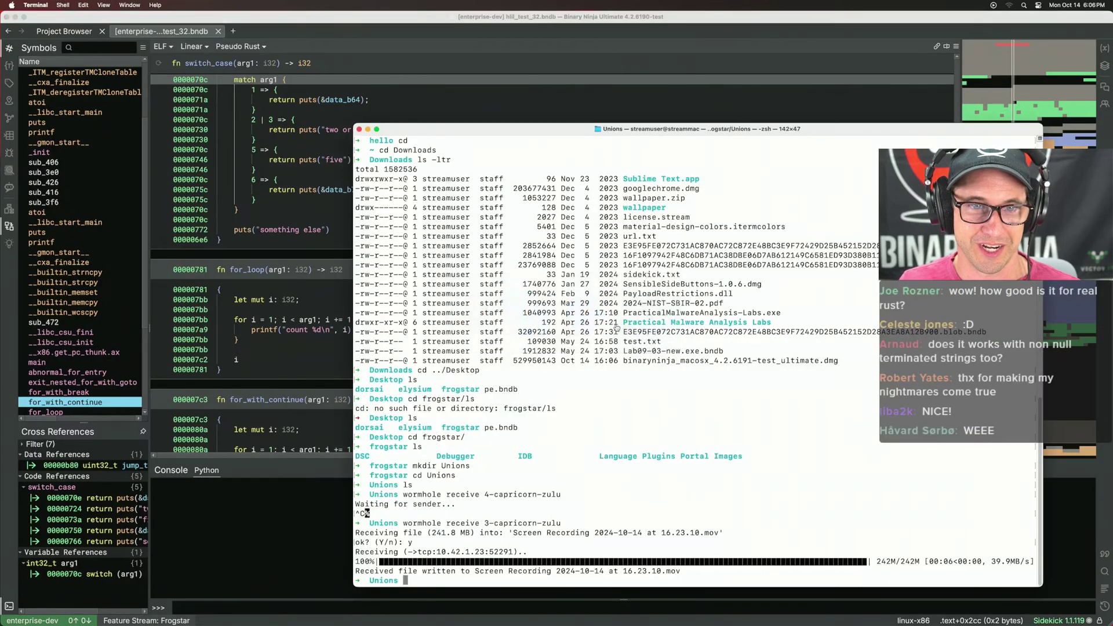
type("cd ")
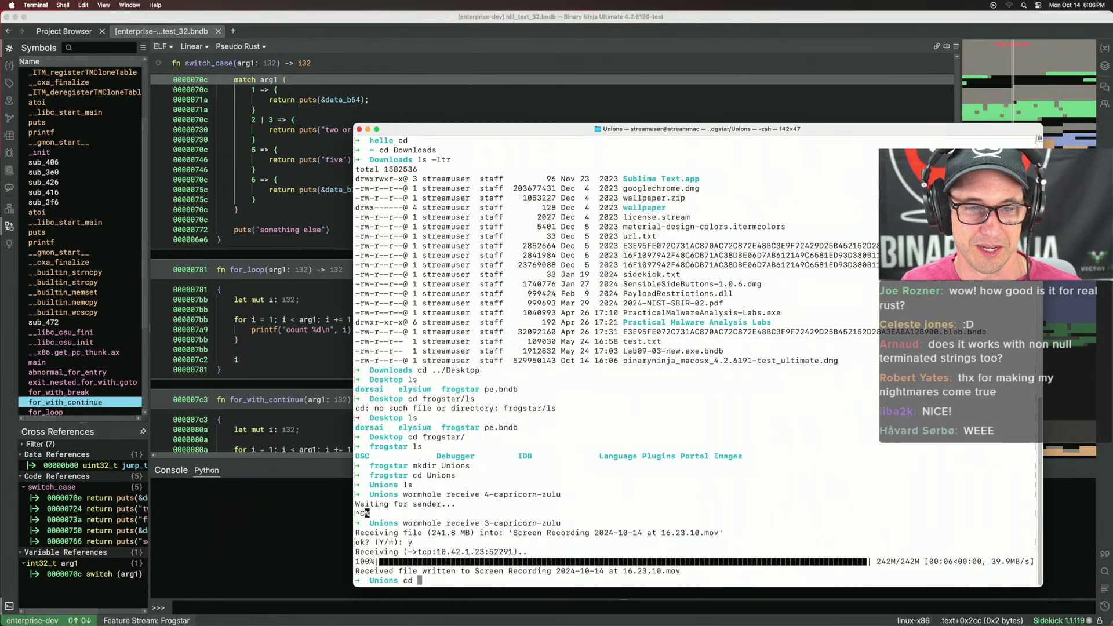
type("~/Library/Appl")
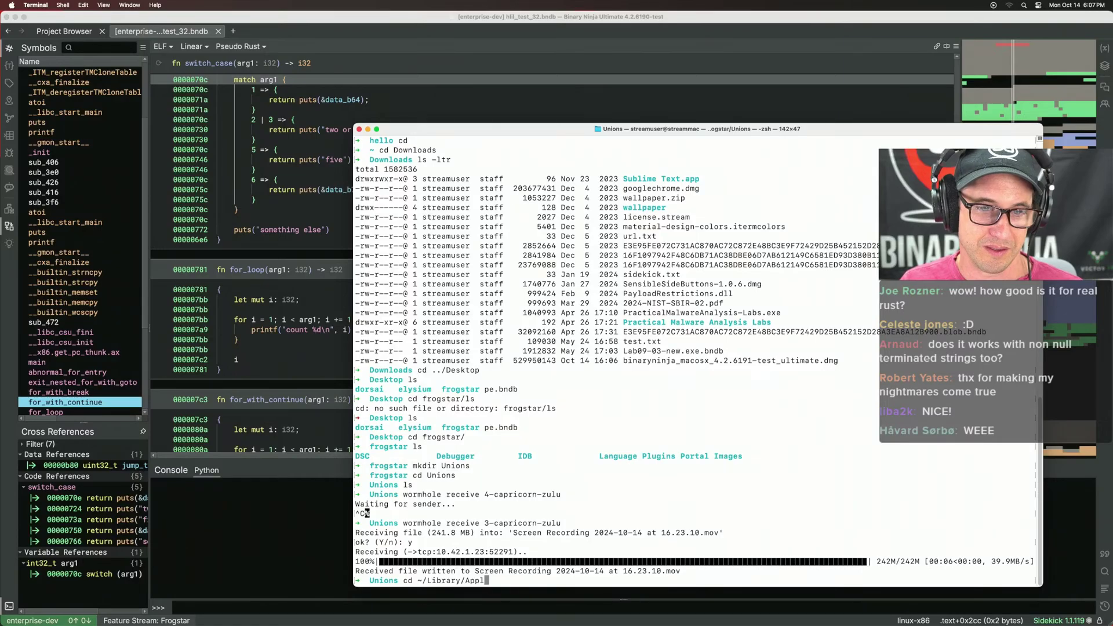
key("Tab")
key("Tab")
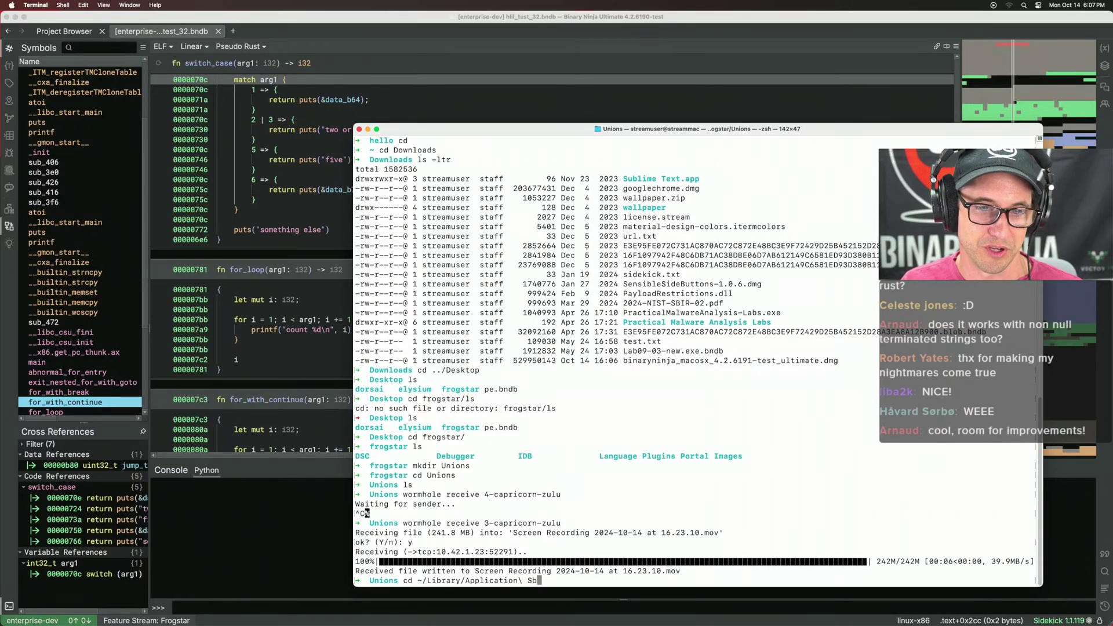
type("upport/Binary\\ Ninja")
key("Return")
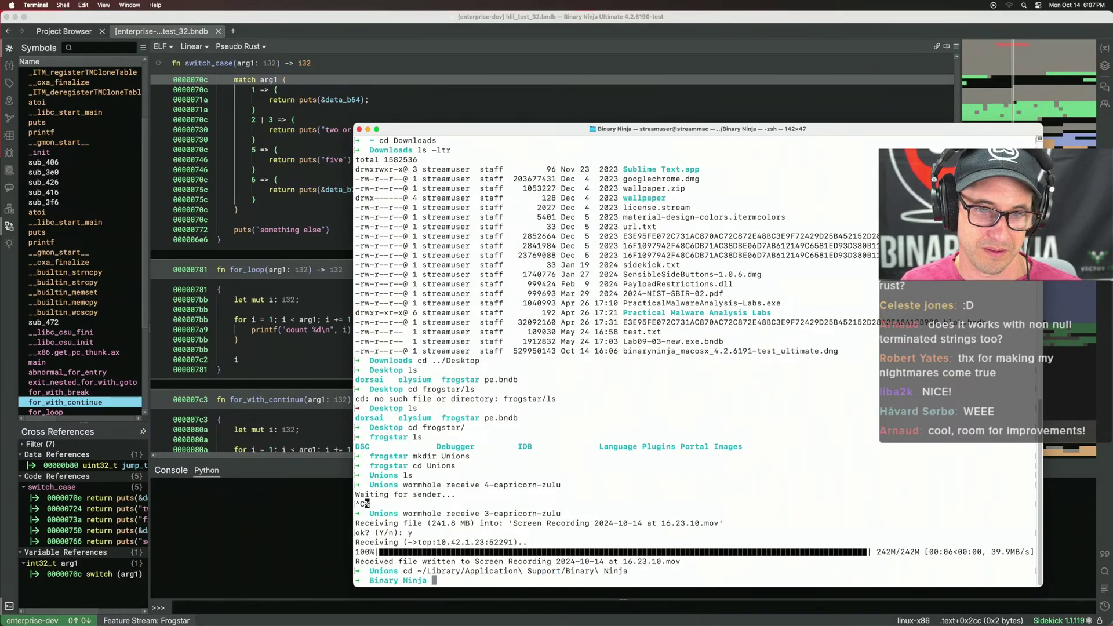
type("cd plugins")
key("Return")
type("ls")
key("Return")
Open the Binary Ninja 4.2 - High Level app's Contents/Resources folder in Finder.
type("open /")
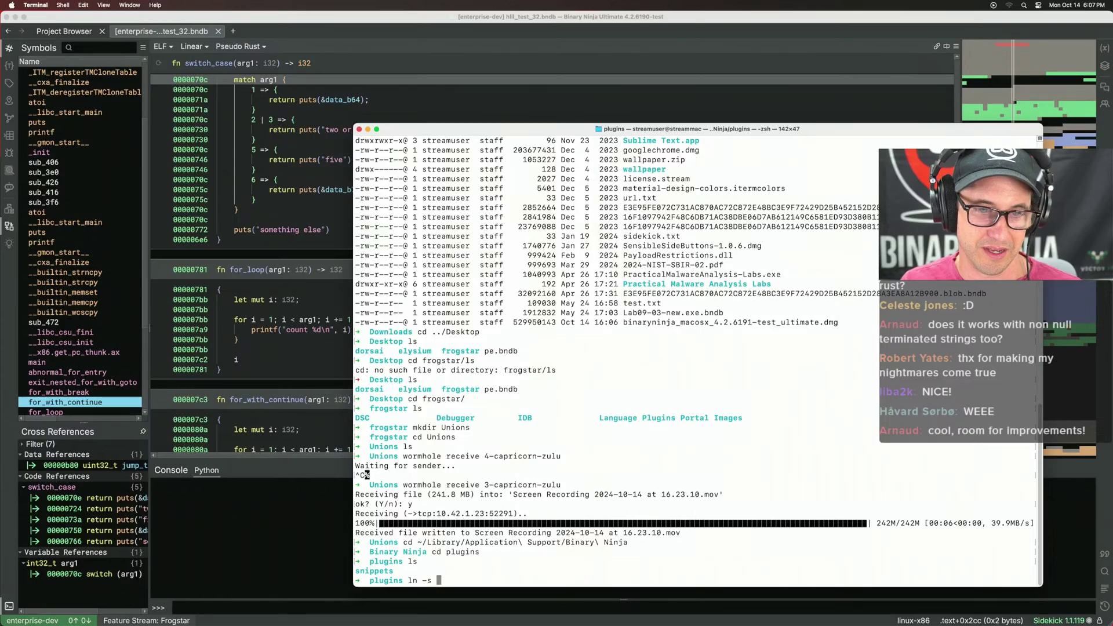
type("Applications/")
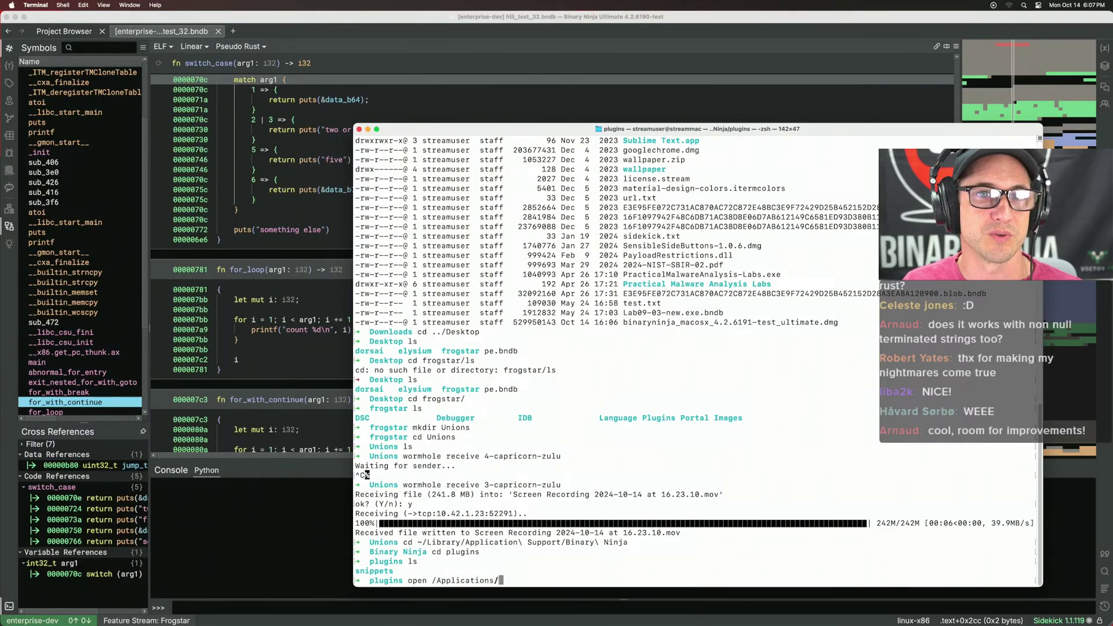
type("Binary\\ Ninja")
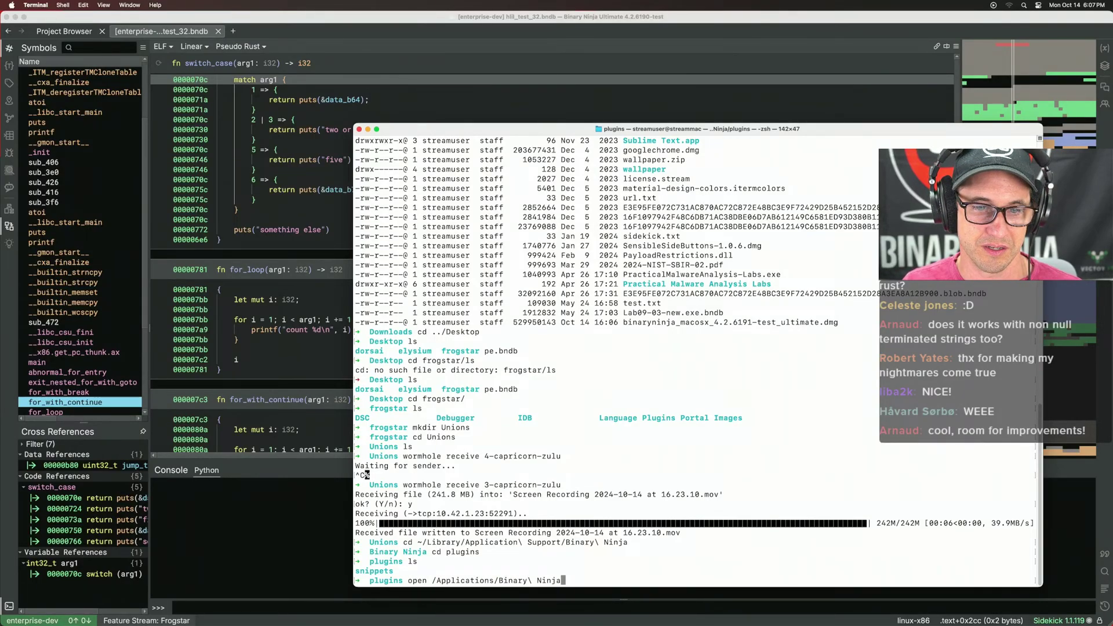
key("Tab")
type("H")
key("Tab")
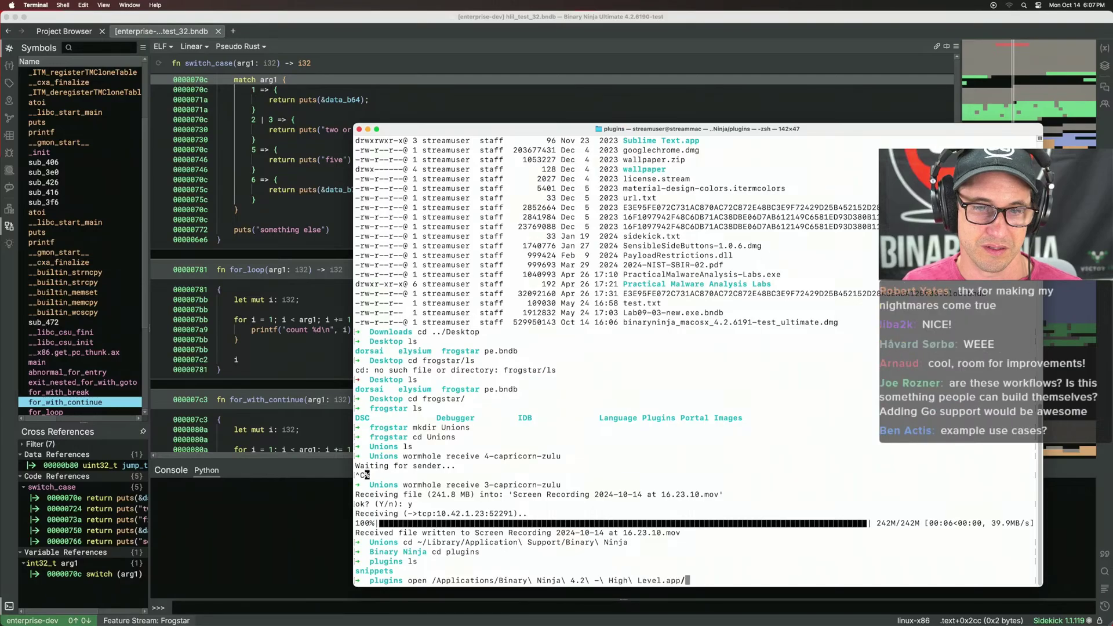
type("C")
key("Tab")
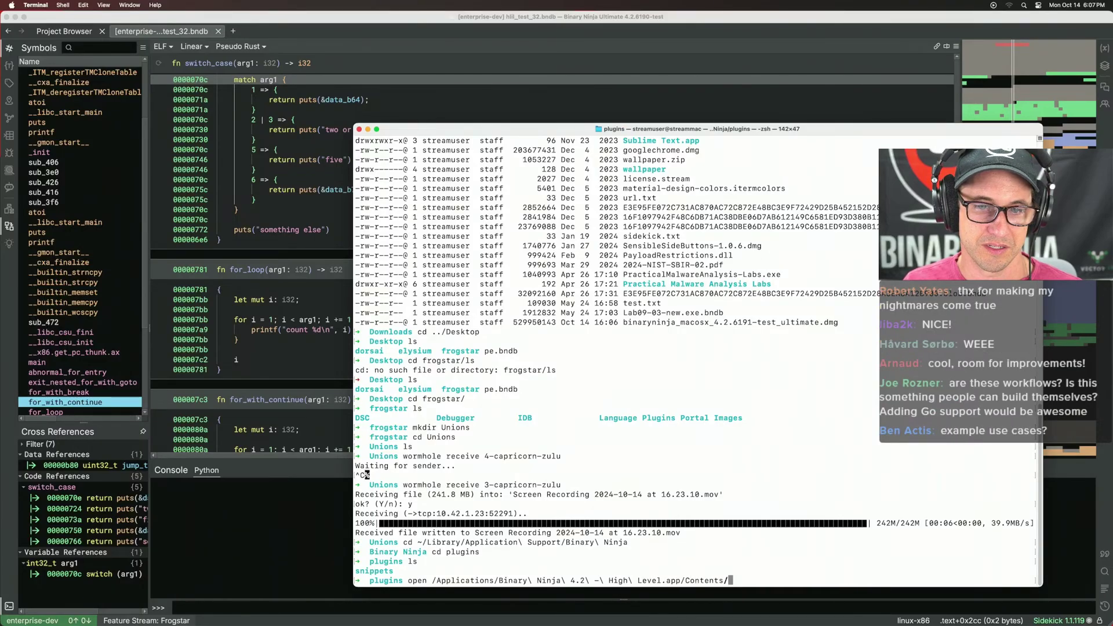
type("Re")
key("Tab")
key("Return")
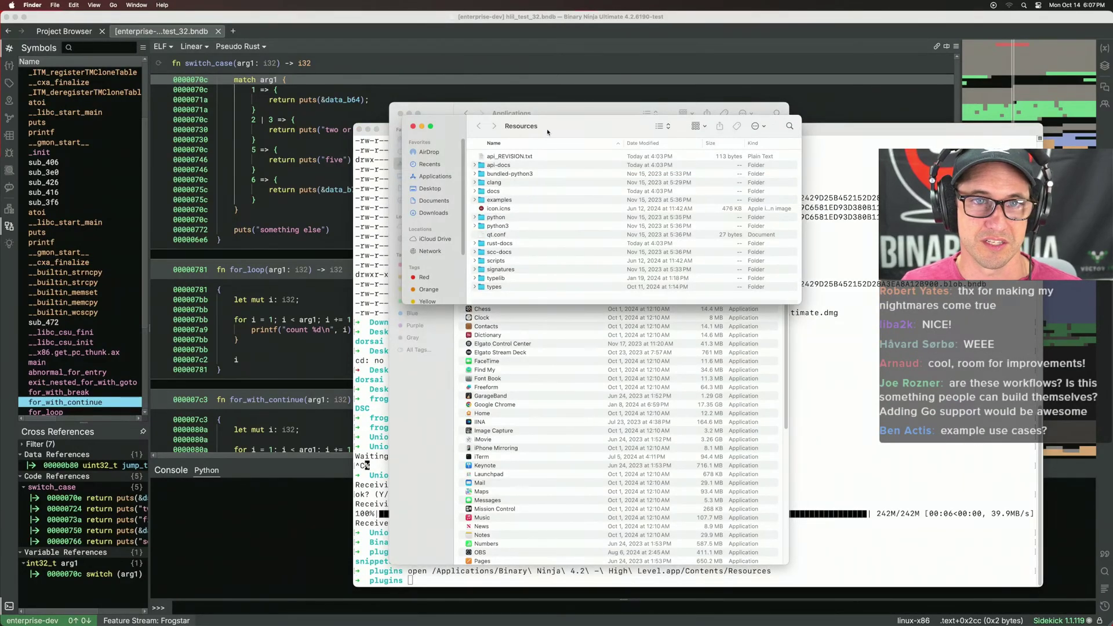
Browse the Resources python folder and the script files in its binaryninja module.
left_click_drag(548, 132, 445, 136)
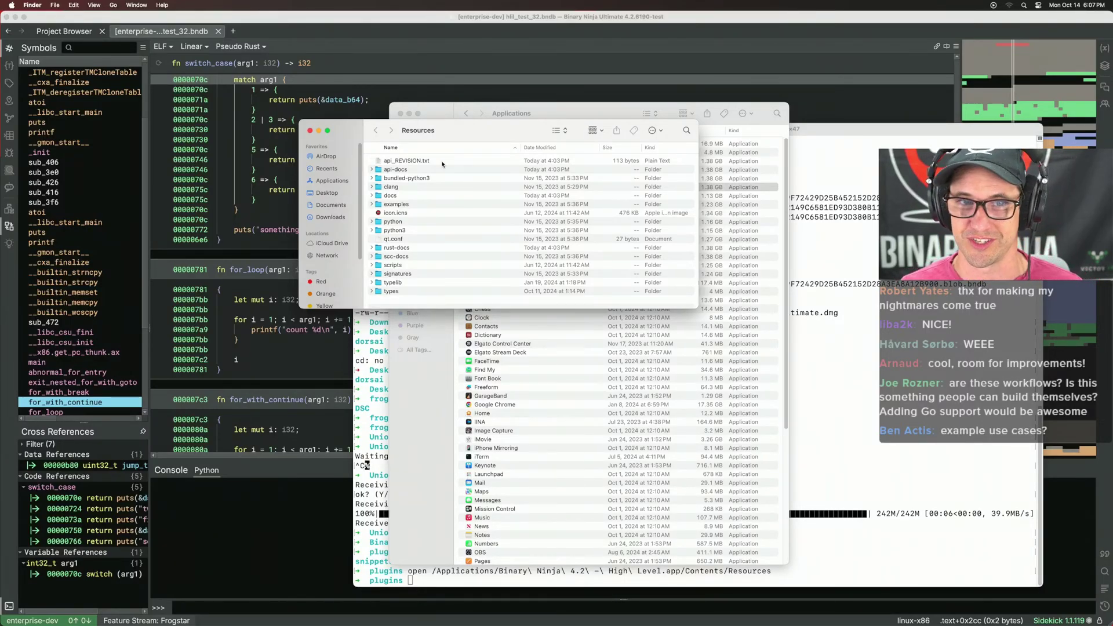
left_click(439, 273)
double_click(412, 221)
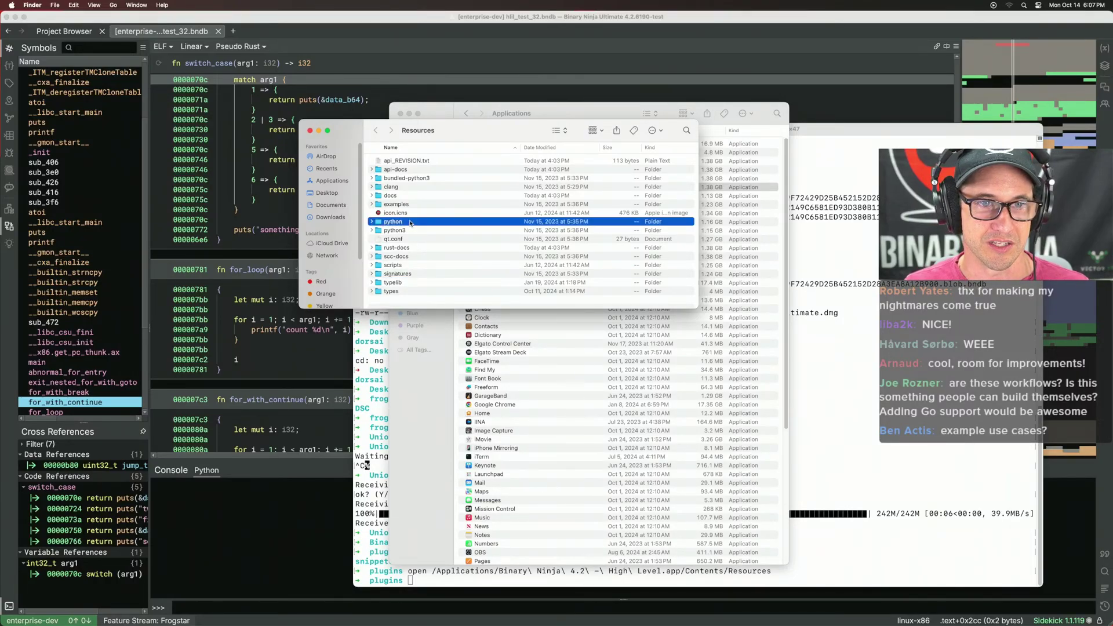
double_click(406, 161)
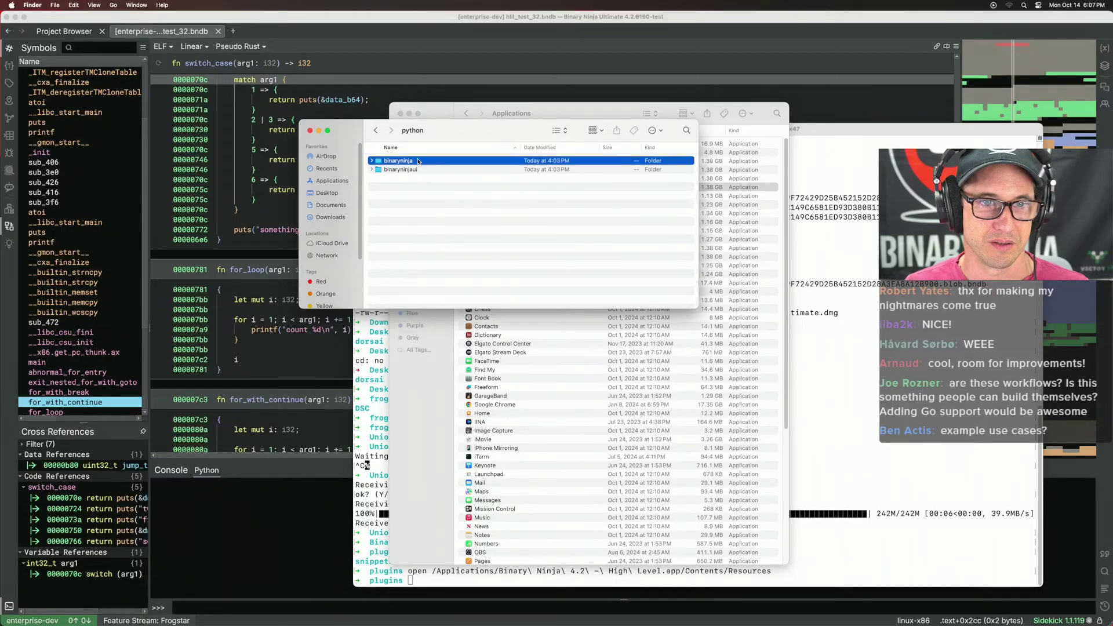
scroll(431, 255, "down", 6)
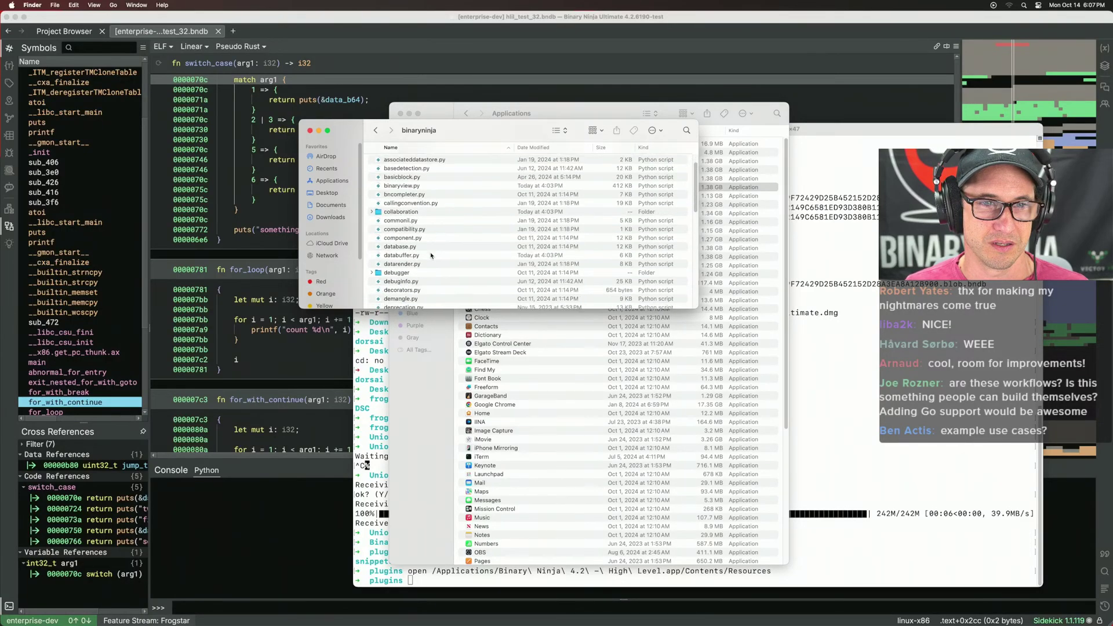
key("e")
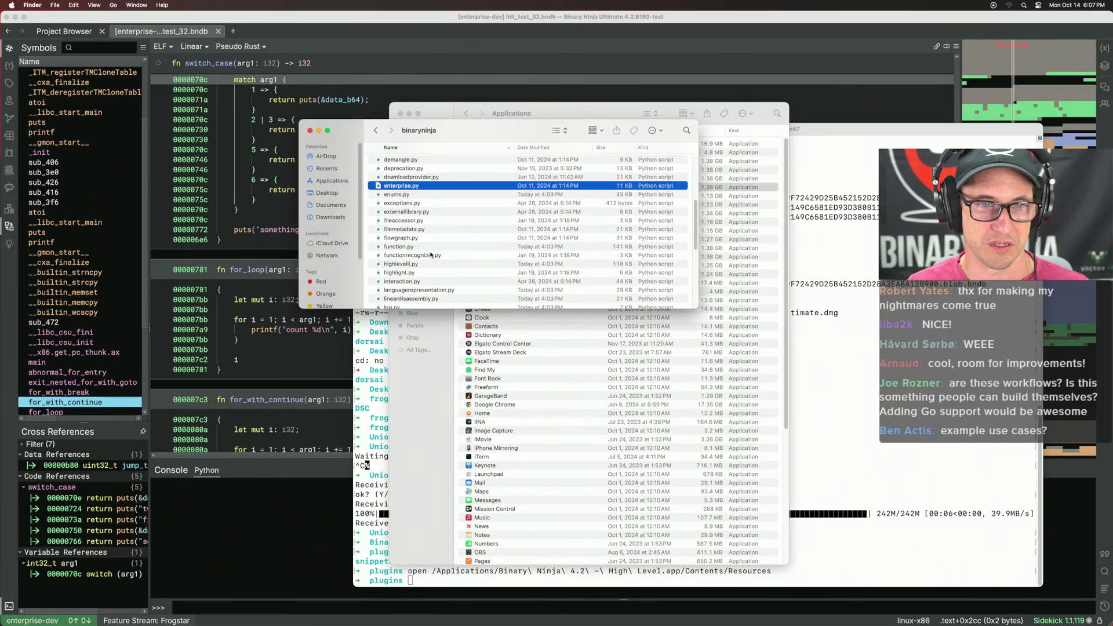
key("x")
key("super+Up")
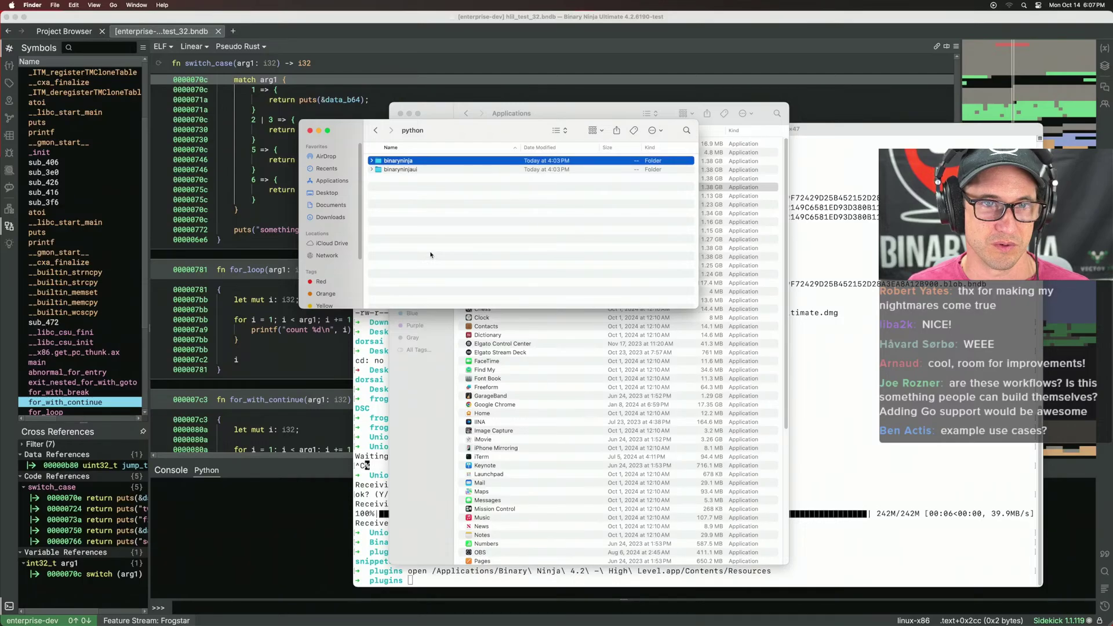
key("super+Up")
Preview pseudo_python.py in the python examples folder and open it with Visual Studio Code.
key("super+Down")
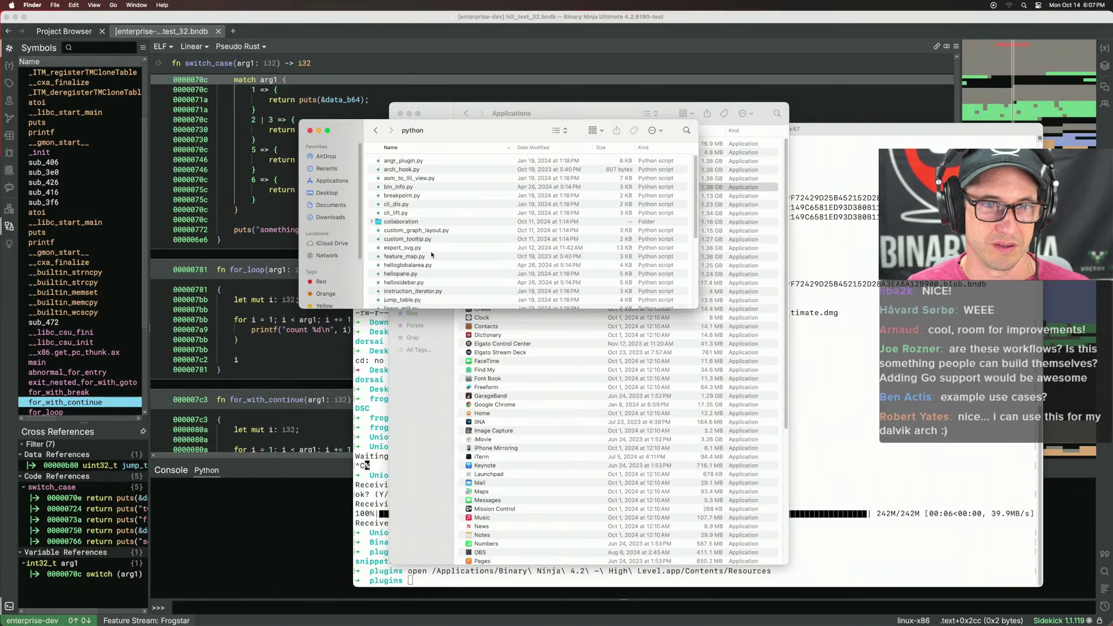
scroll(431, 254, "down", 3)
scroll(441, 261, "down", 10)
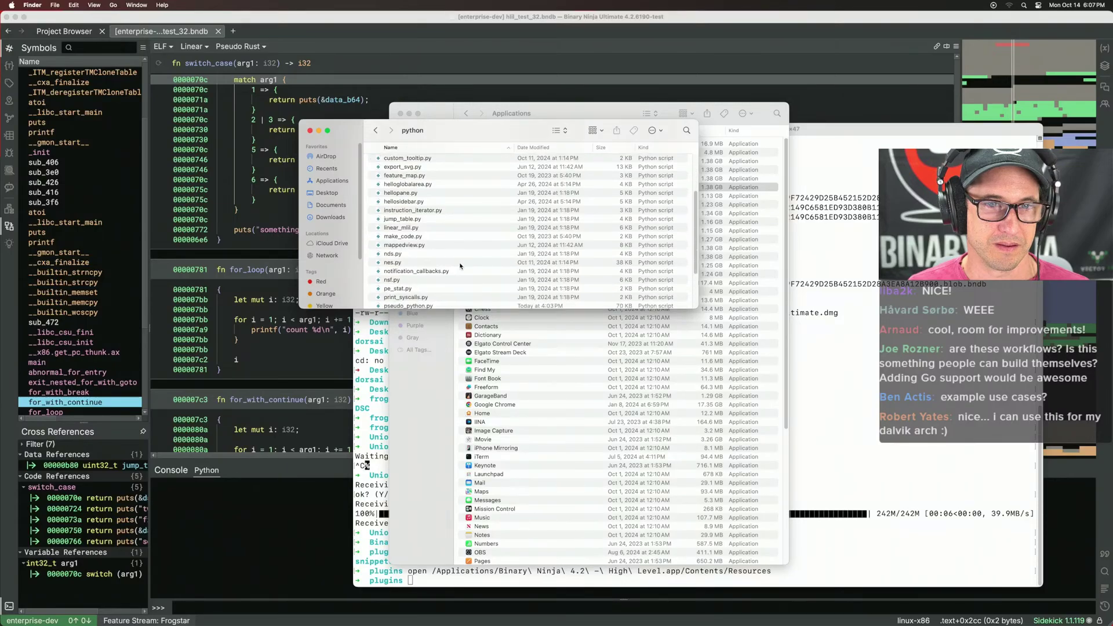
left_click(414, 231)
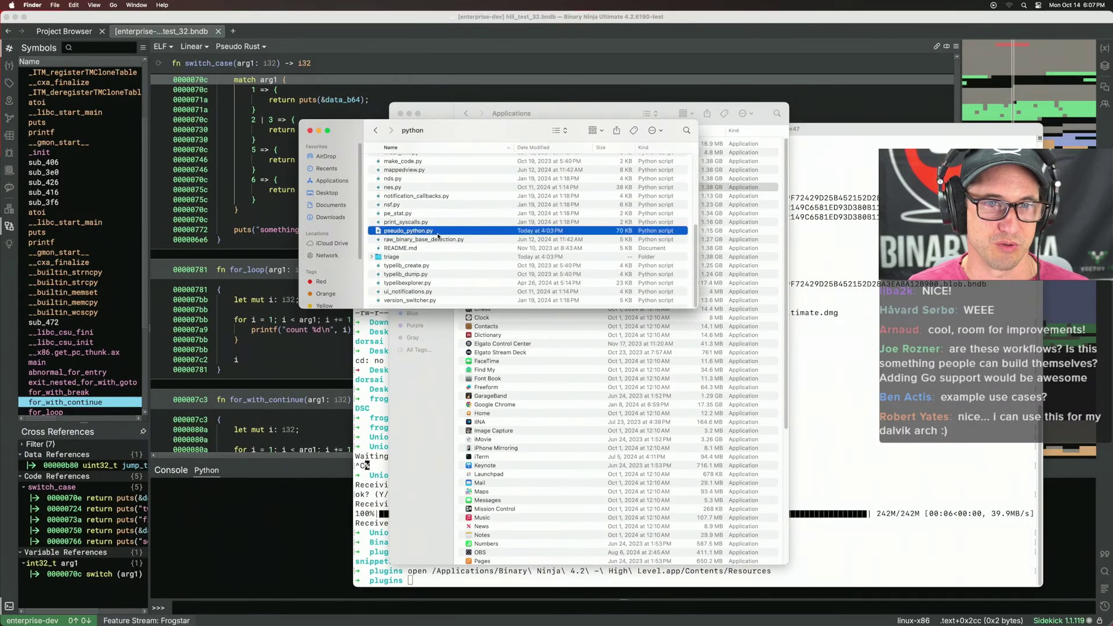
key("space")
key("space")
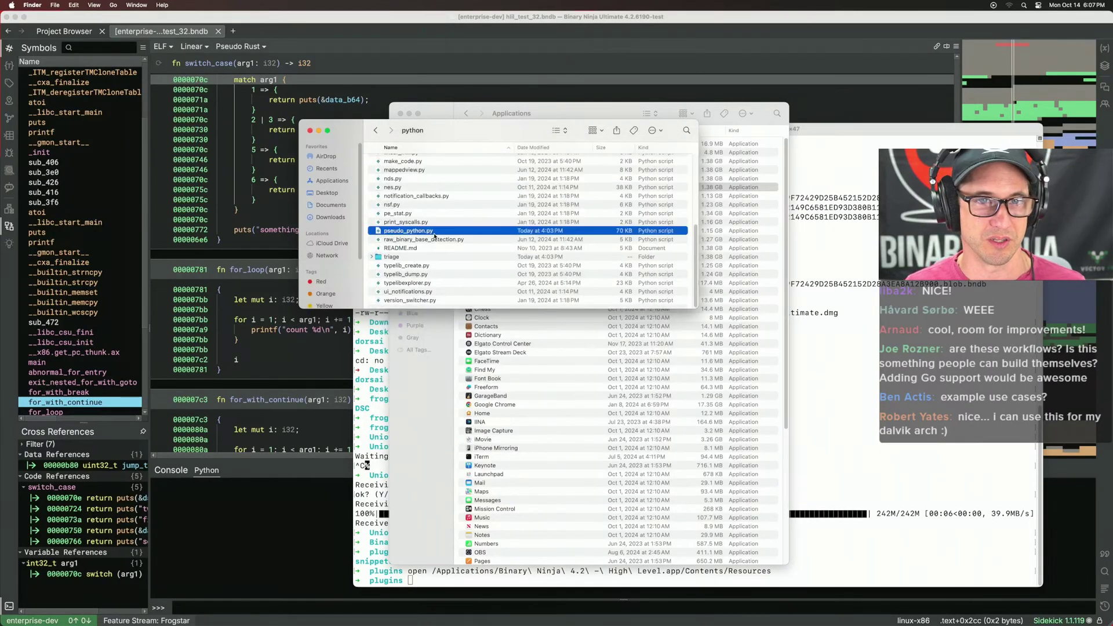
right_click(434, 234)
mouse_move(458, 247)
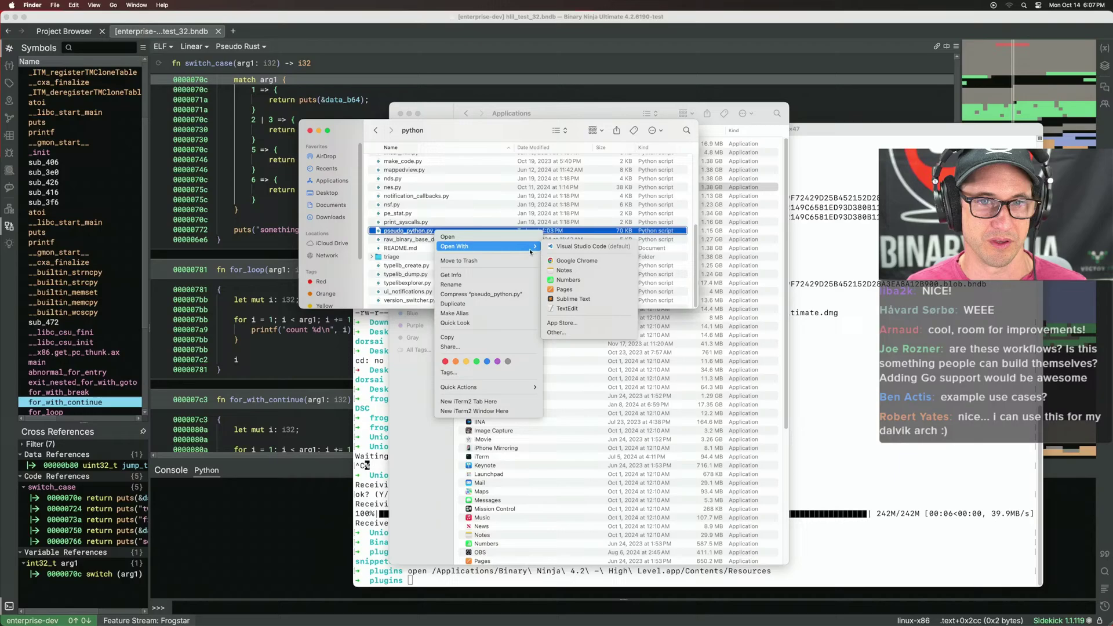
left_click(597, 248)
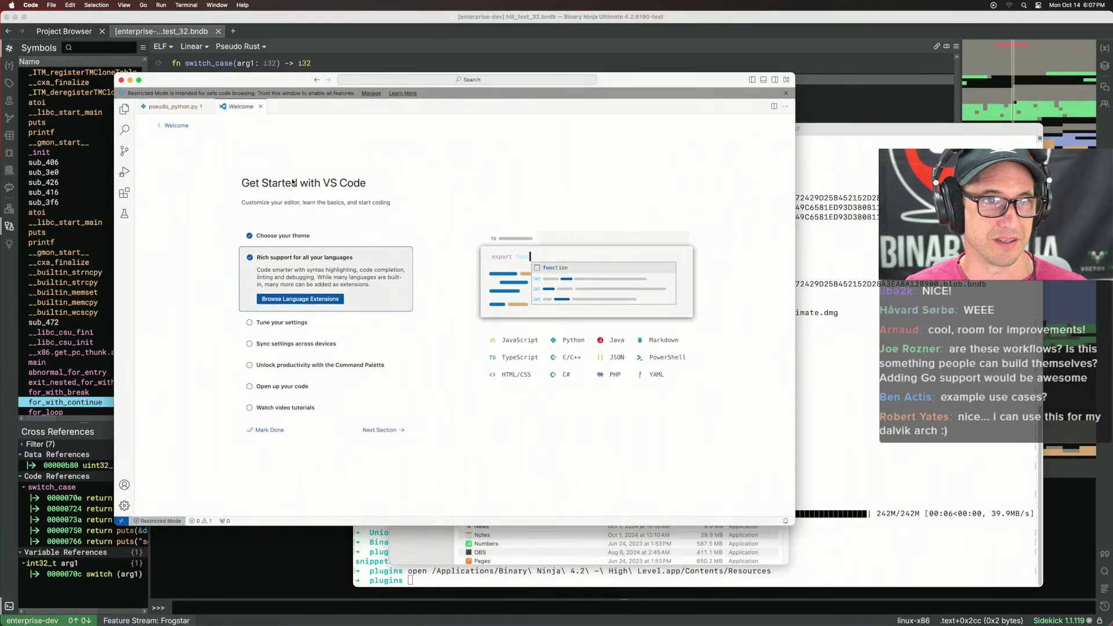
Drop pseudo_python.py's path from Finder into the Terminal command line.
key("super+w")
key("super+Tab")
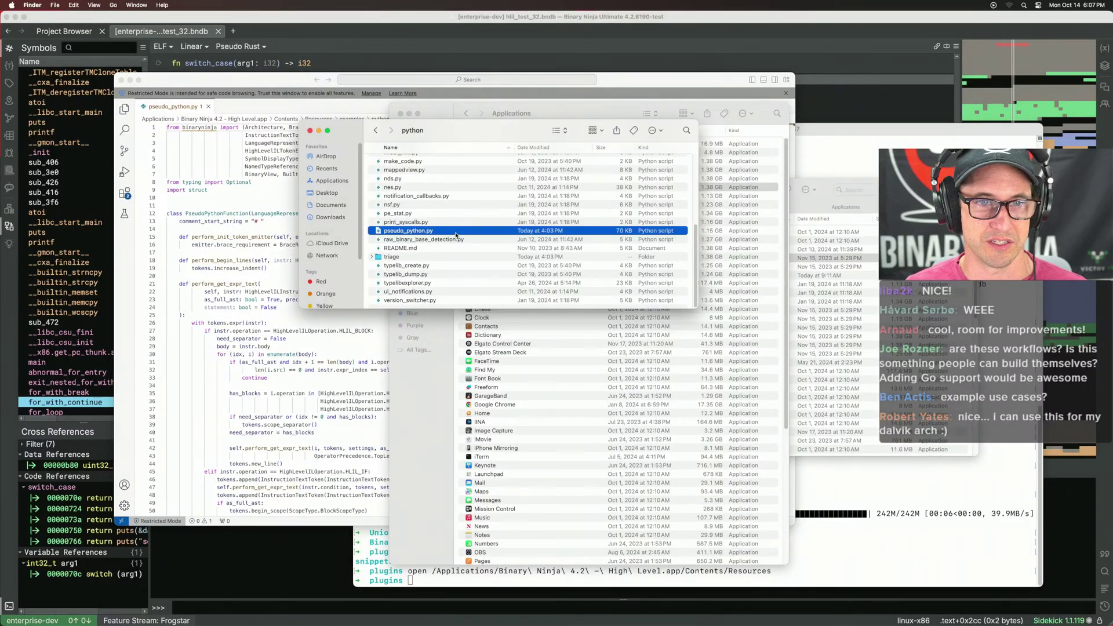
left_click_drag(455, 235, 728, 479)
key("super+Tab")
key("super+Tab")
left_click(728, 478)
Symlink pseudo_python.py into plugins with ln -s <path> . and verify it with ls -l.
key("ctrl+a")
type("ls")
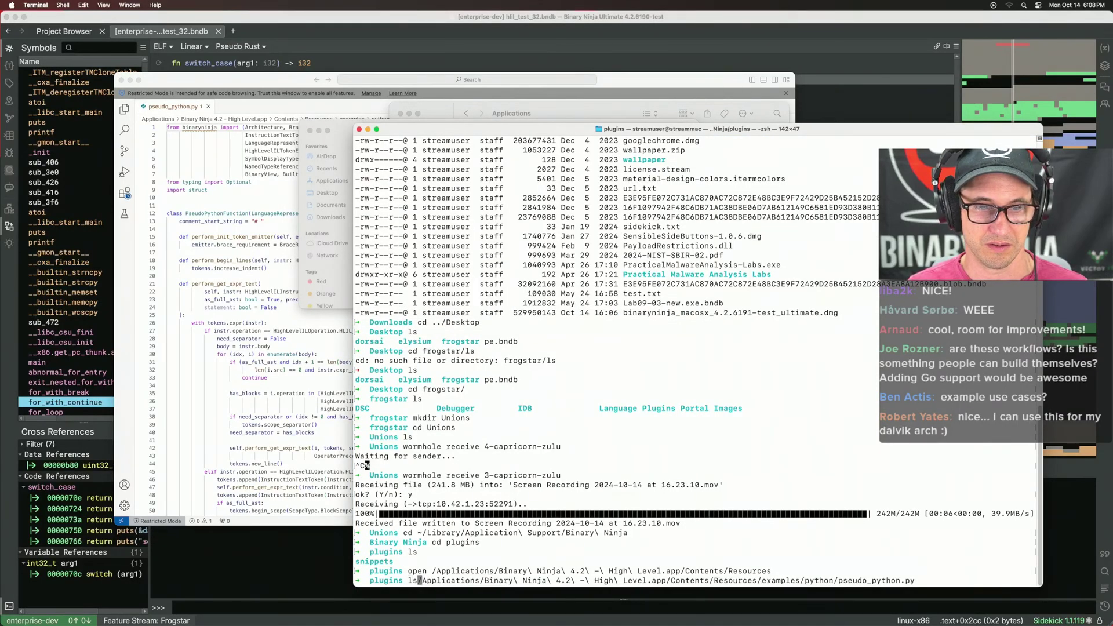
key("BackSpace")
type("n -s")
key("ctrl+e")
type(".")
key("Return")
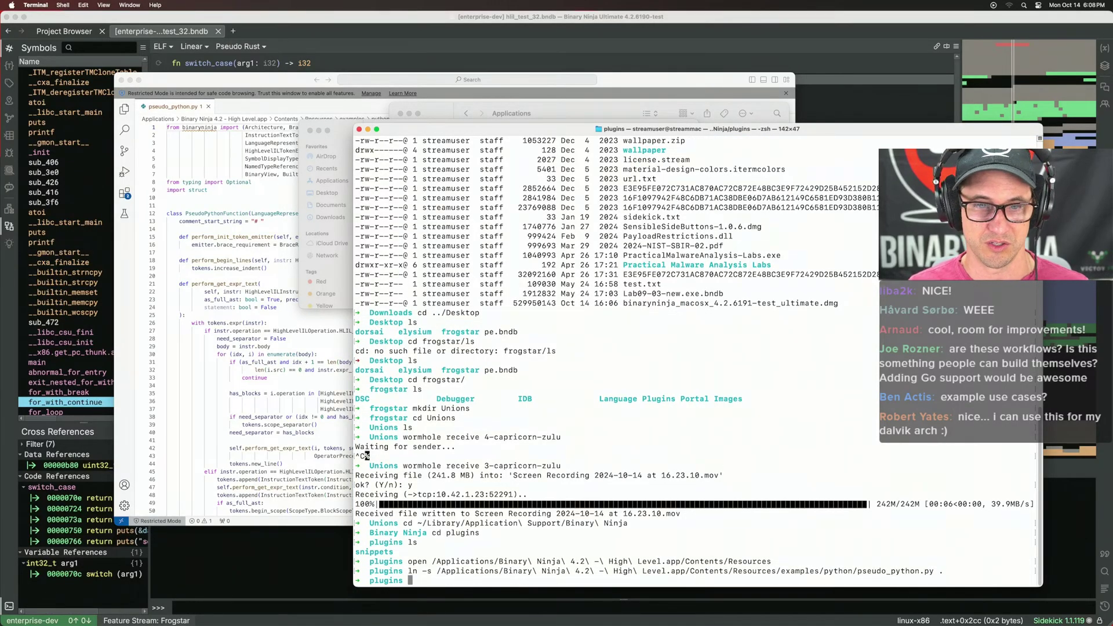
type("ls -l")
key("Return")
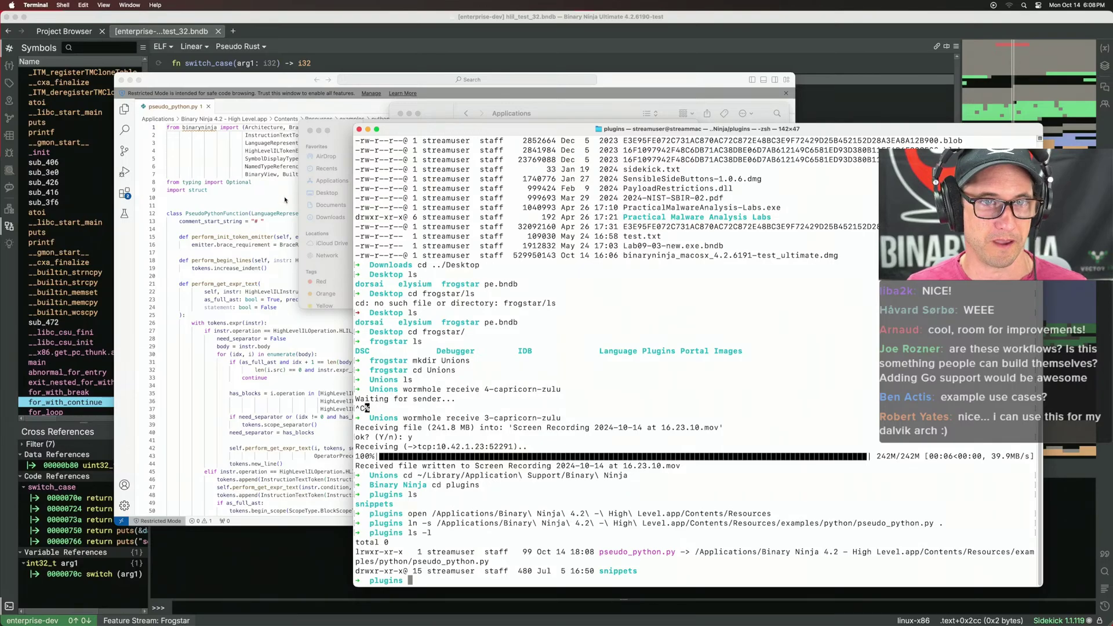
Restart Binary Ninja and reopen files from the command palette, then enlarge VS Code's text.
left_click(262, 58)
key("super+p")
type("rest")
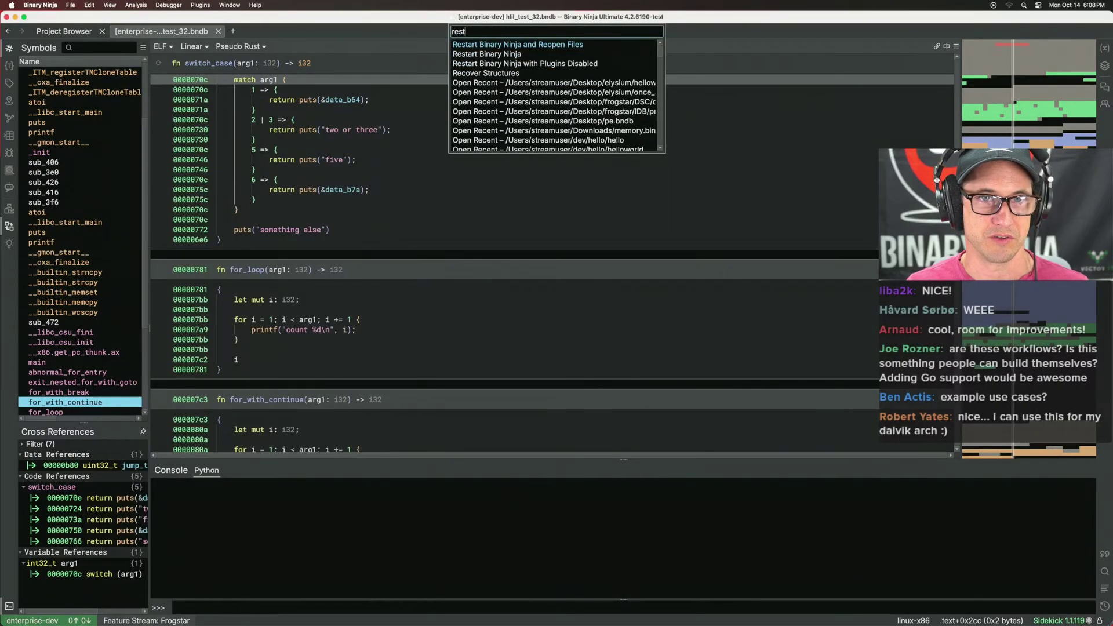
key("Return")
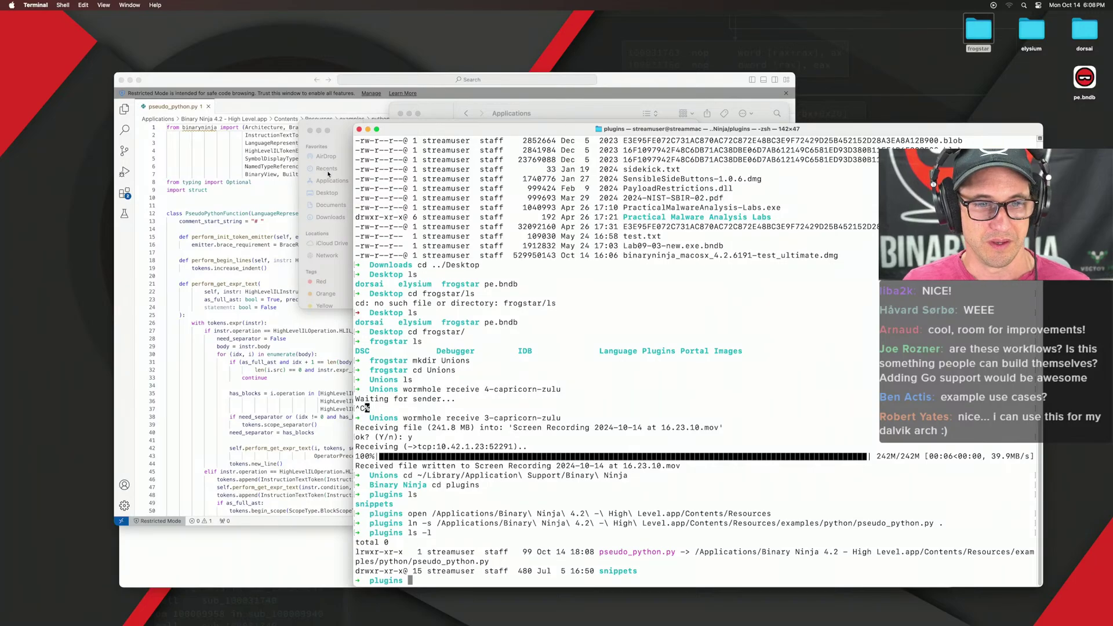
left_click(300, 74)
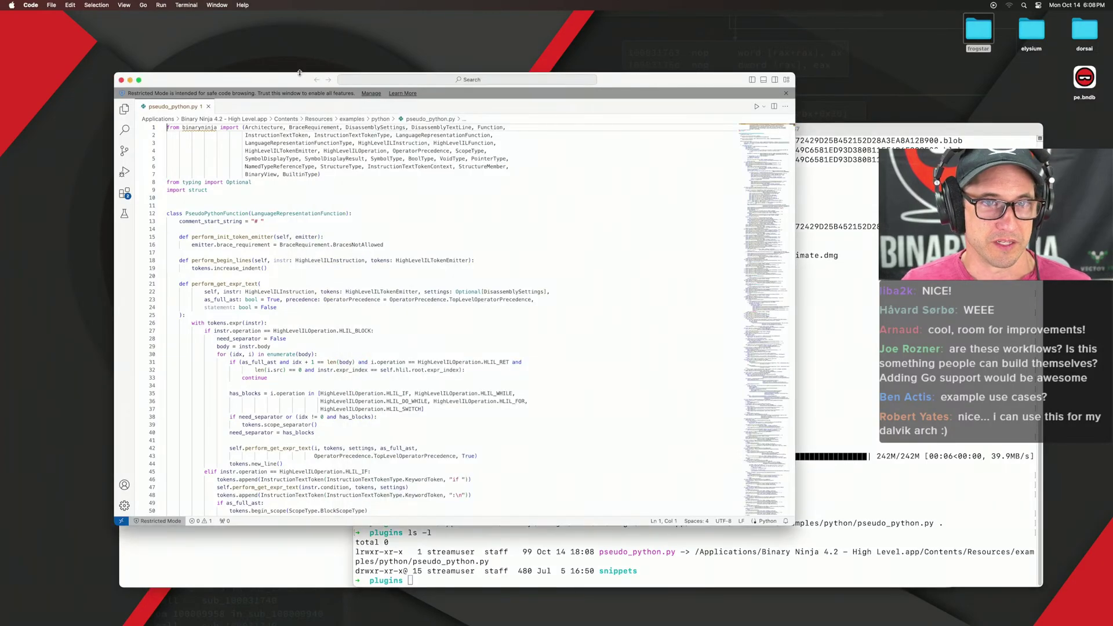
key("super+equal")
key("super+equal")
key("super+equal")
key("super+equal")
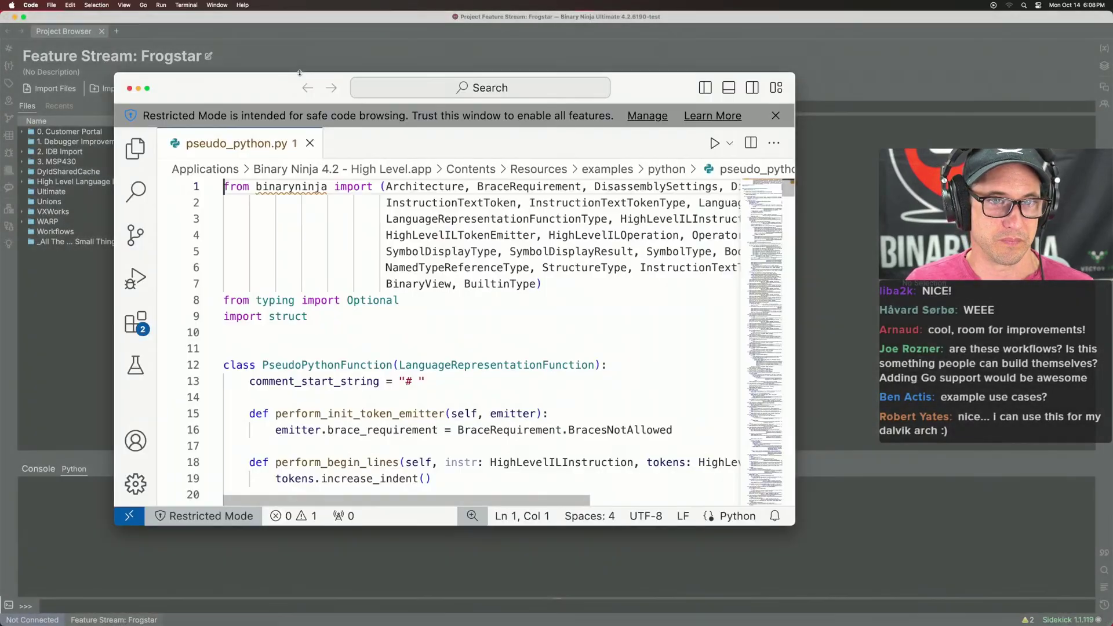
Maximize VS Code, select LanguageRepresentationFunction on line 12, and read through pseudo_python.py.
left_click(300, 74)
double_click(300, 73)
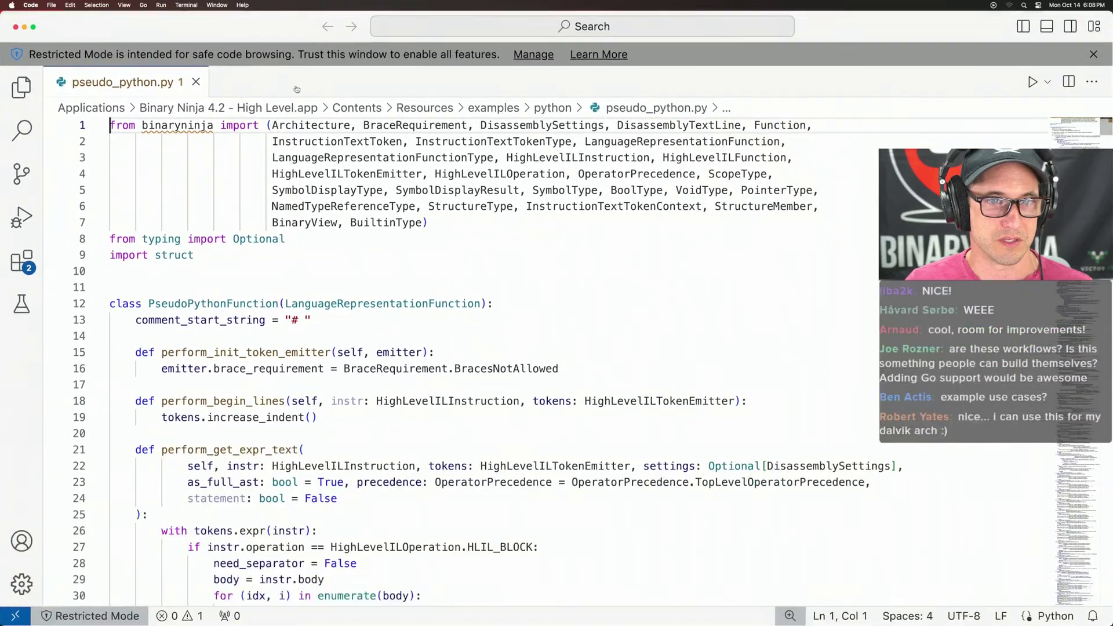
left_click(338, 304)
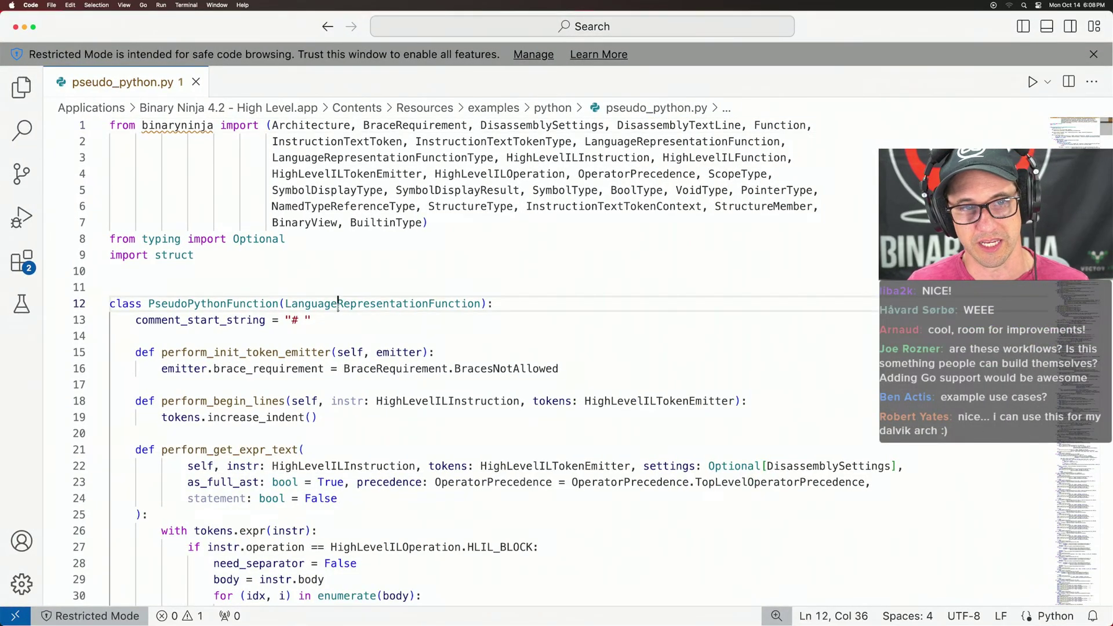
double_click(339, 305)
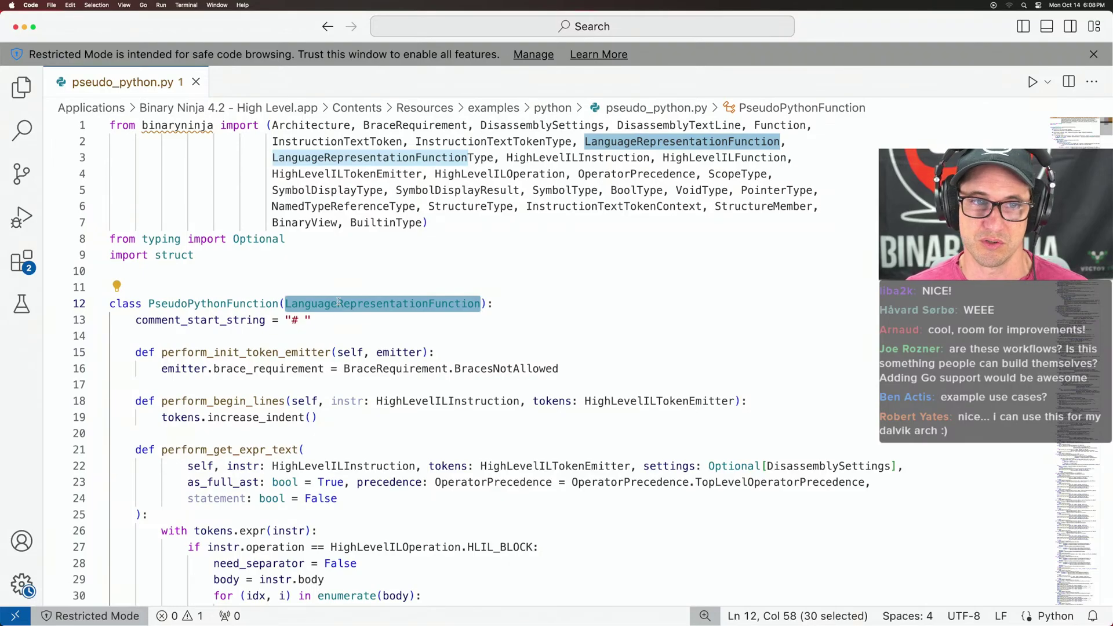
mouse_move(338, 303)
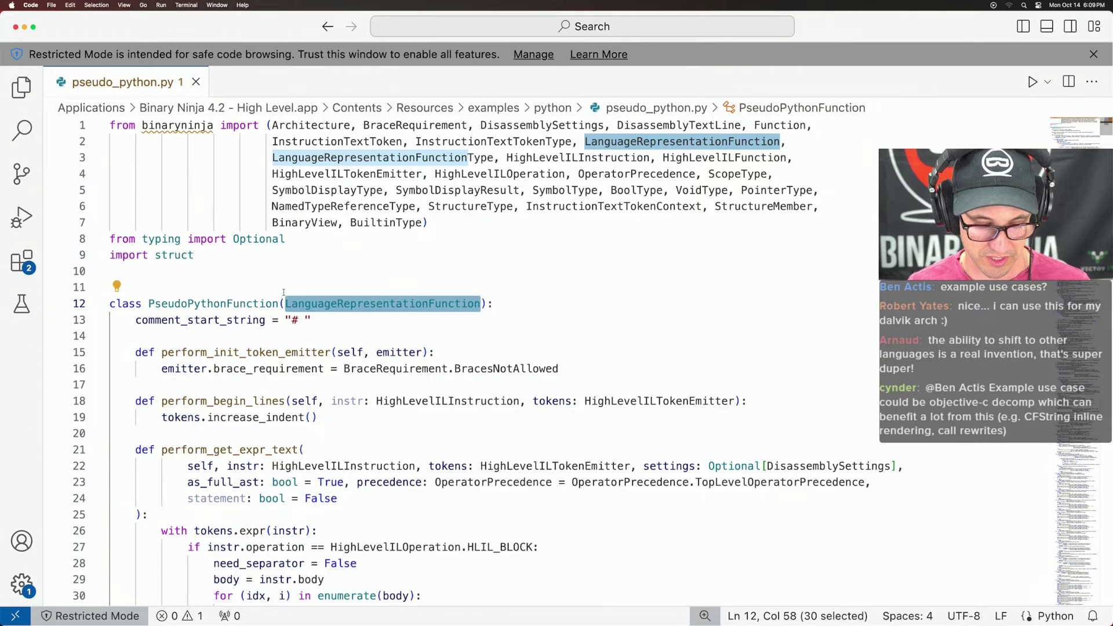
scroll(344, 291, "down", 7)
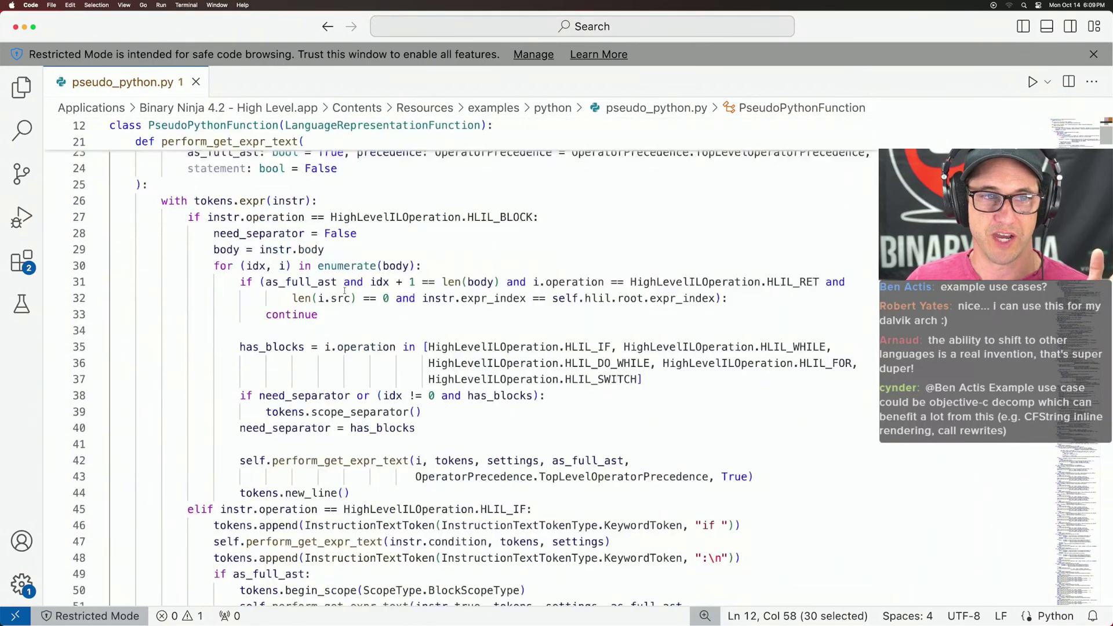
scroll(344, 291, "up", 2)
scroll(345, 290, "up", 3)
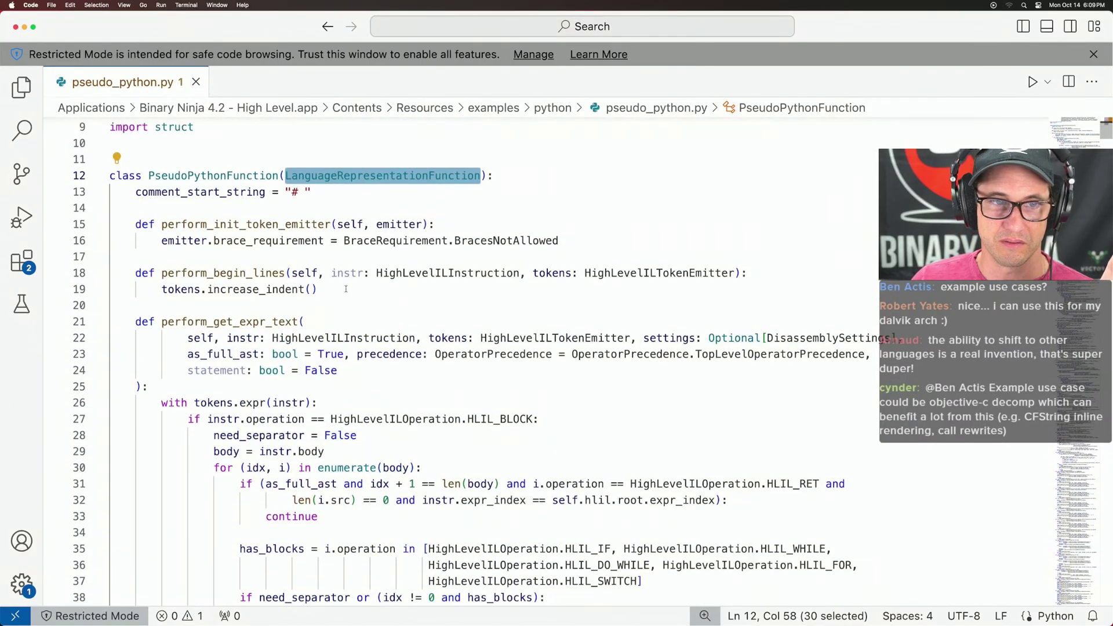
mouse_move(352, 270)
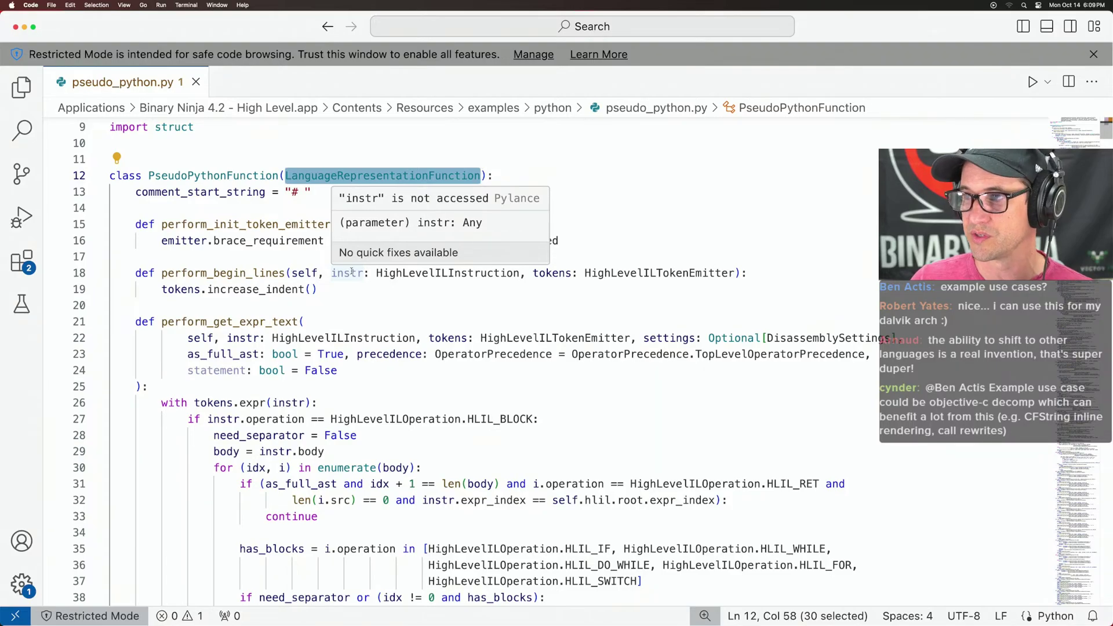
scroll(352, 271, "down", 12)
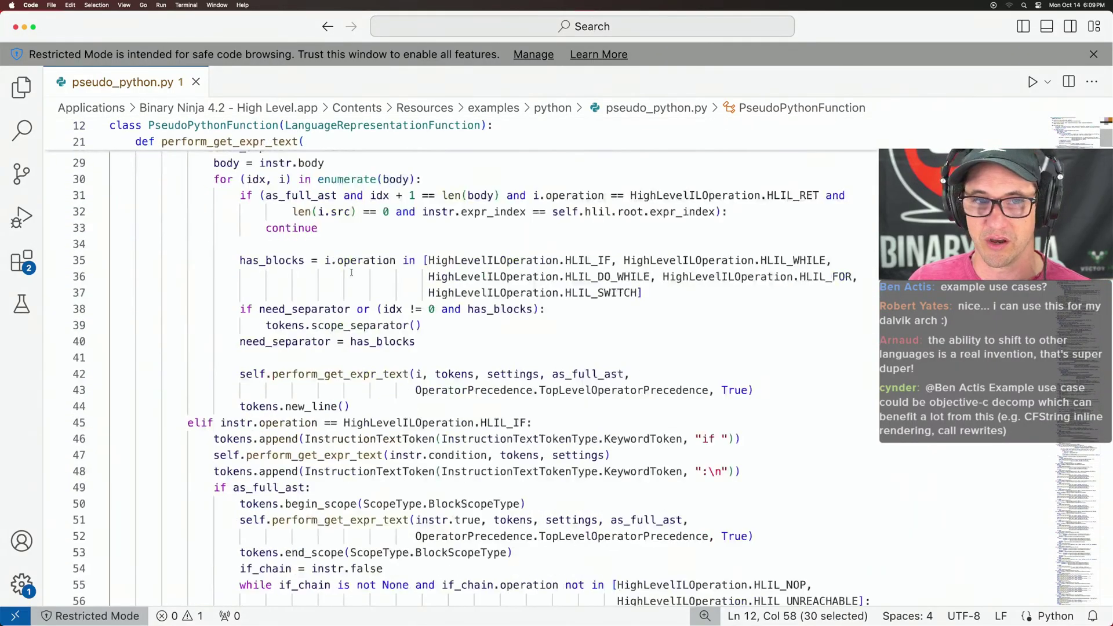
scroll(351, 273, "down", 20)
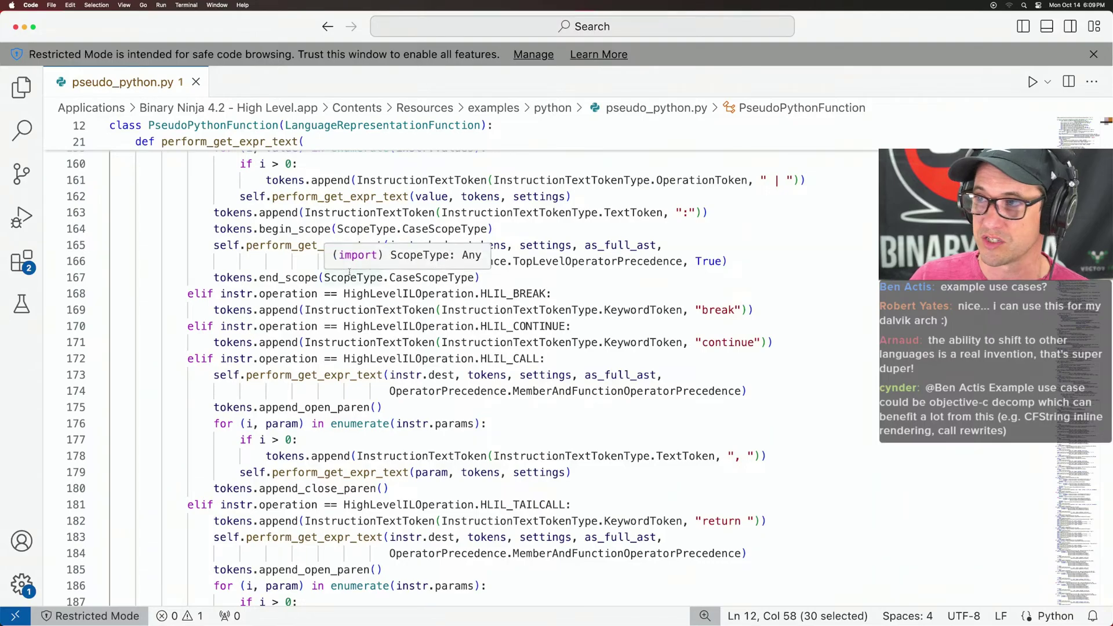
scroll(350, 273, "down", 3)
scroll(348, 272, "down", 20)
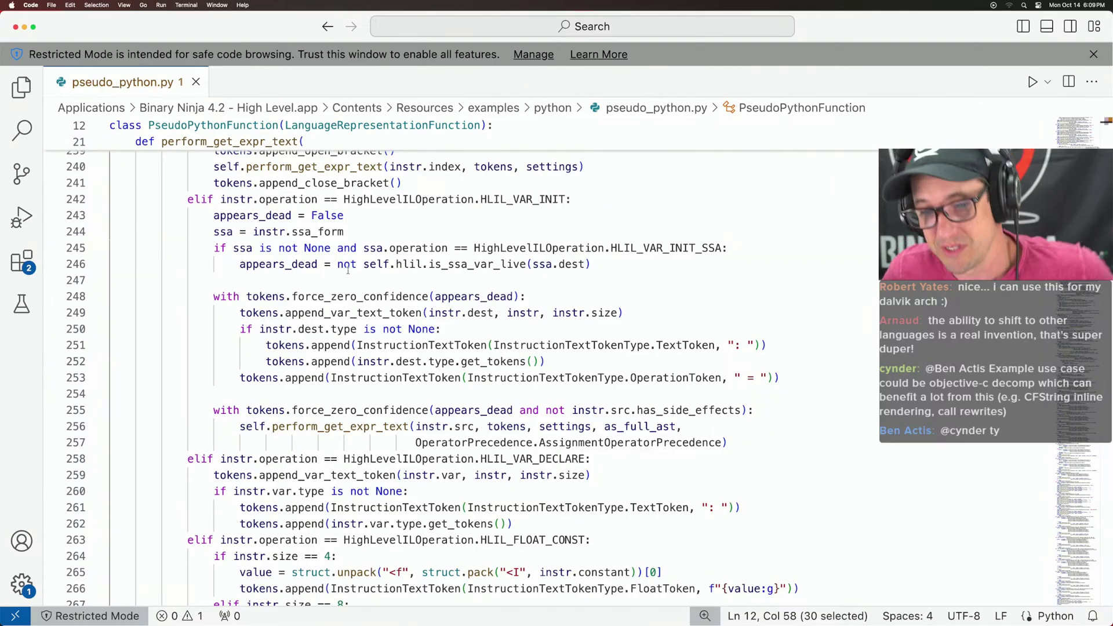
scroll(348, 270, "down", 7)
scroll(346, 273, "down", 20)
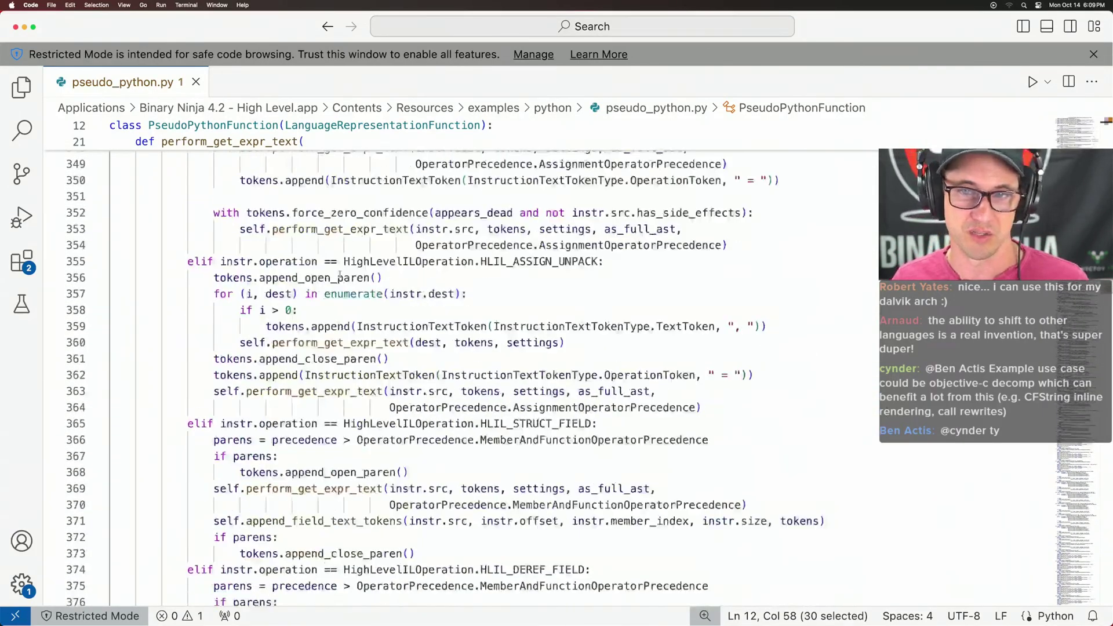
scroll(346, 275, "down", 20)
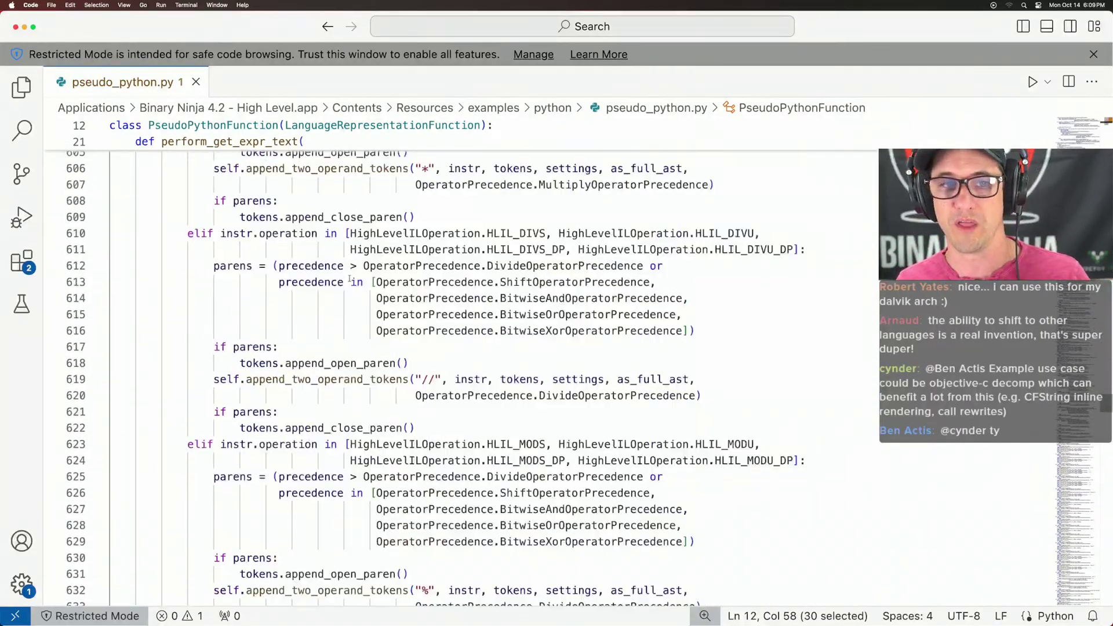
scroll(350, 278, "down", 20)
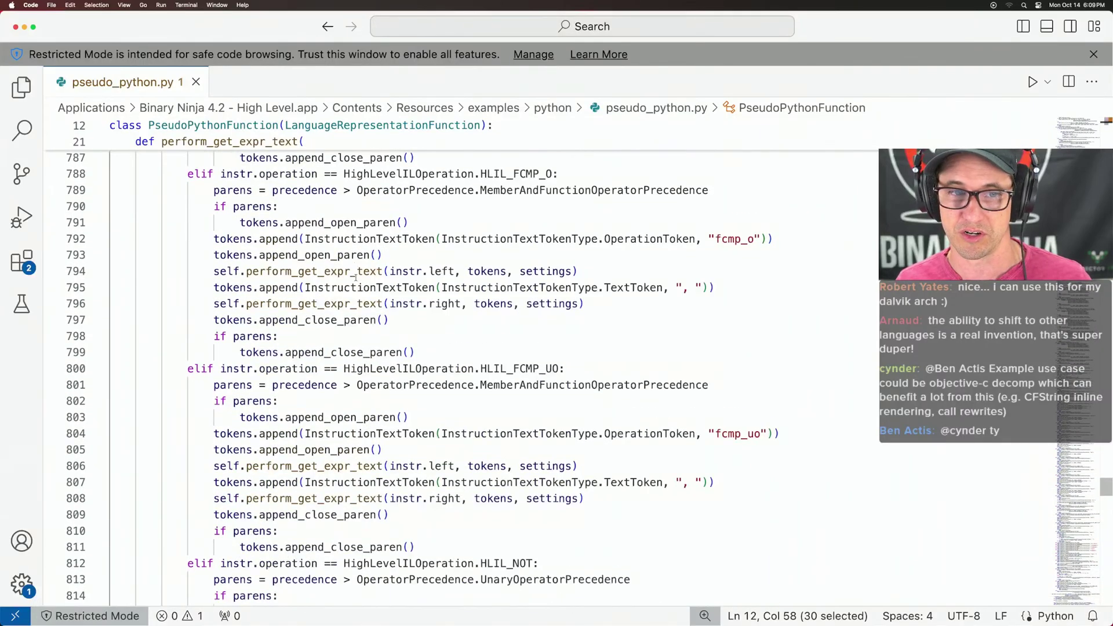
scroll(356, 279, "down", 6)
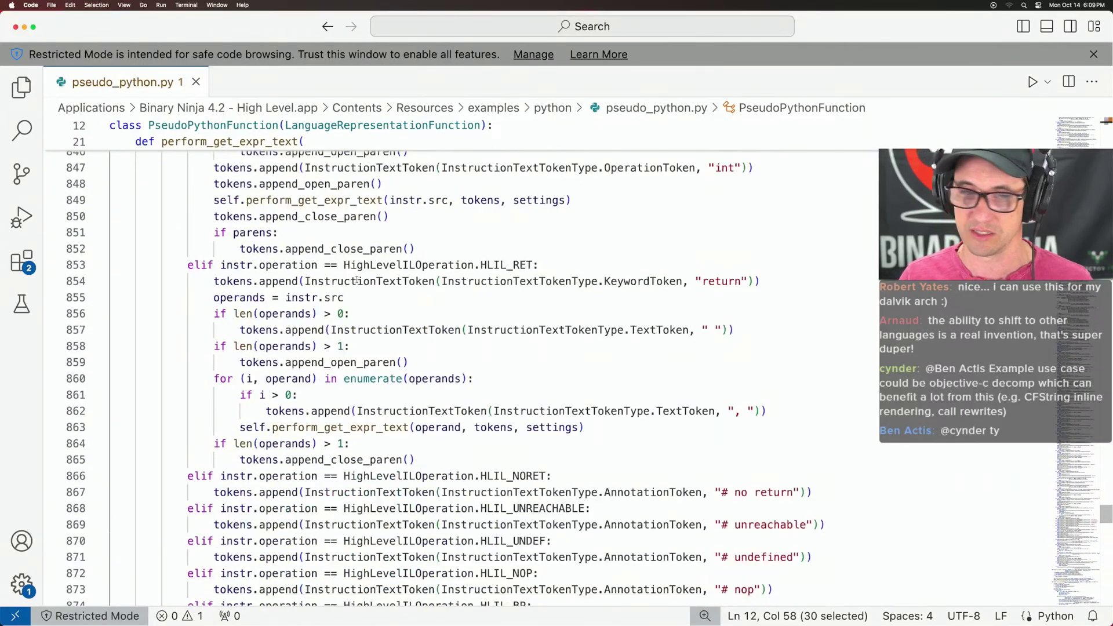
Return to Binary Ninja and open the IL view list, now offering Pseudo Python.
key("super+Tab")
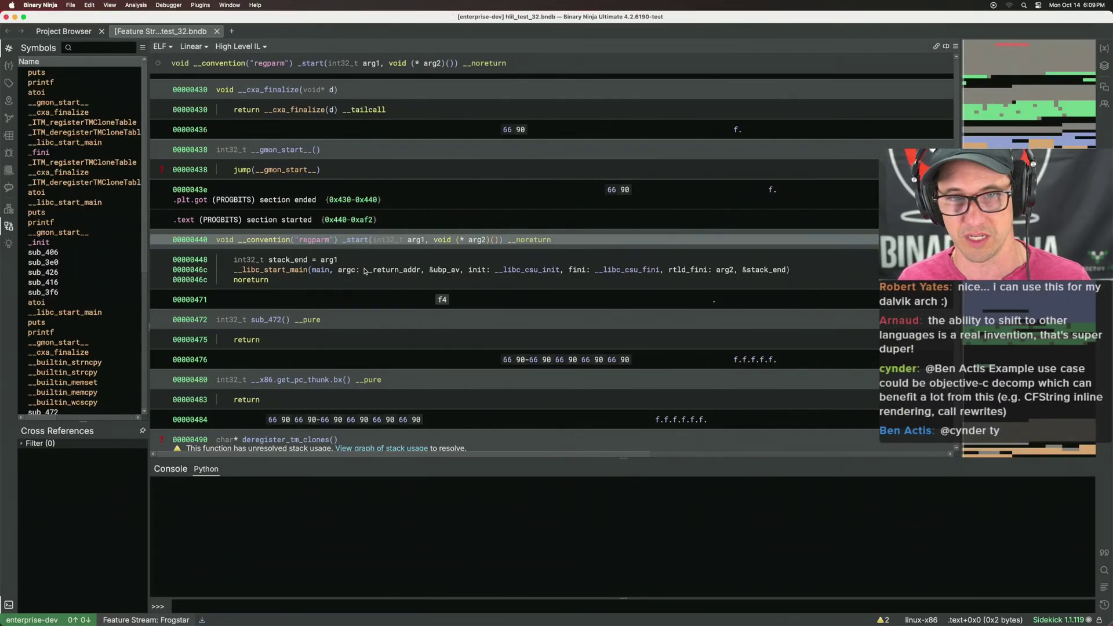
scroll(321, 249, "up", 1)
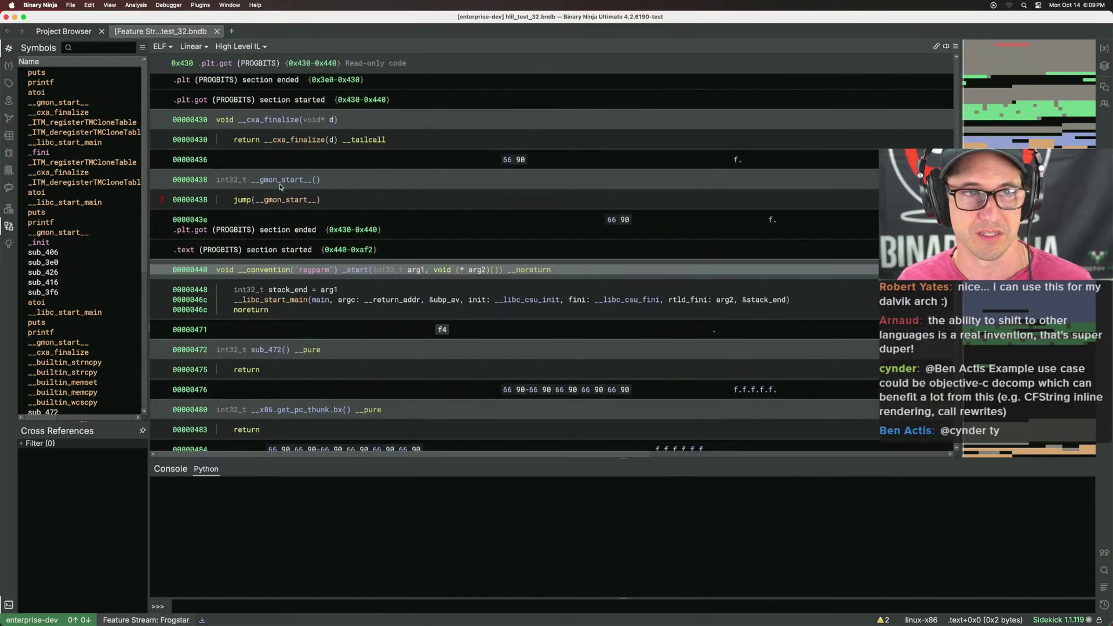
left_click(239, 46)
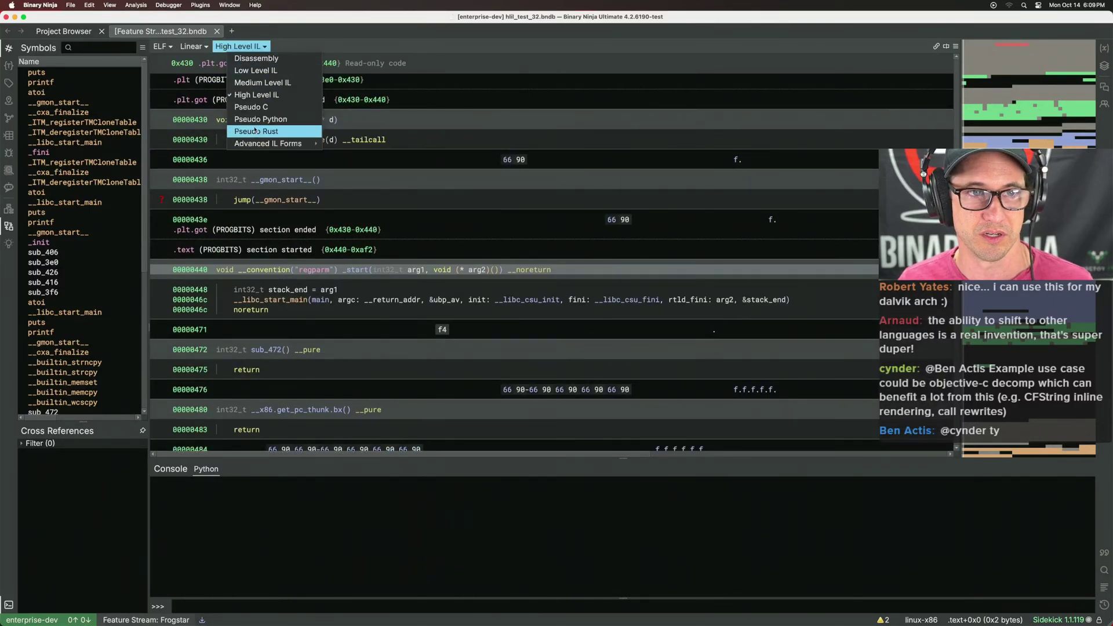
Jump from main in Symbols to the if_else function it calls.
left_click(322, 299)
double_click(321, 300)
double_click(270, 261)
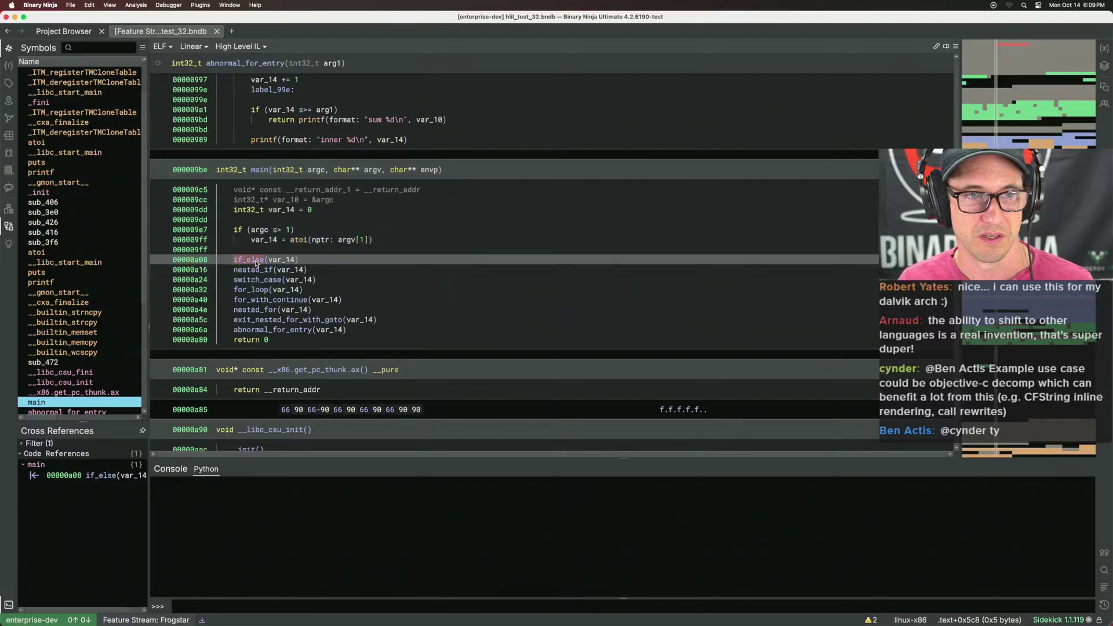
Render the listing as Pseudo Python and scroll down to the loop inside for_loop.
left_click(236, 47)
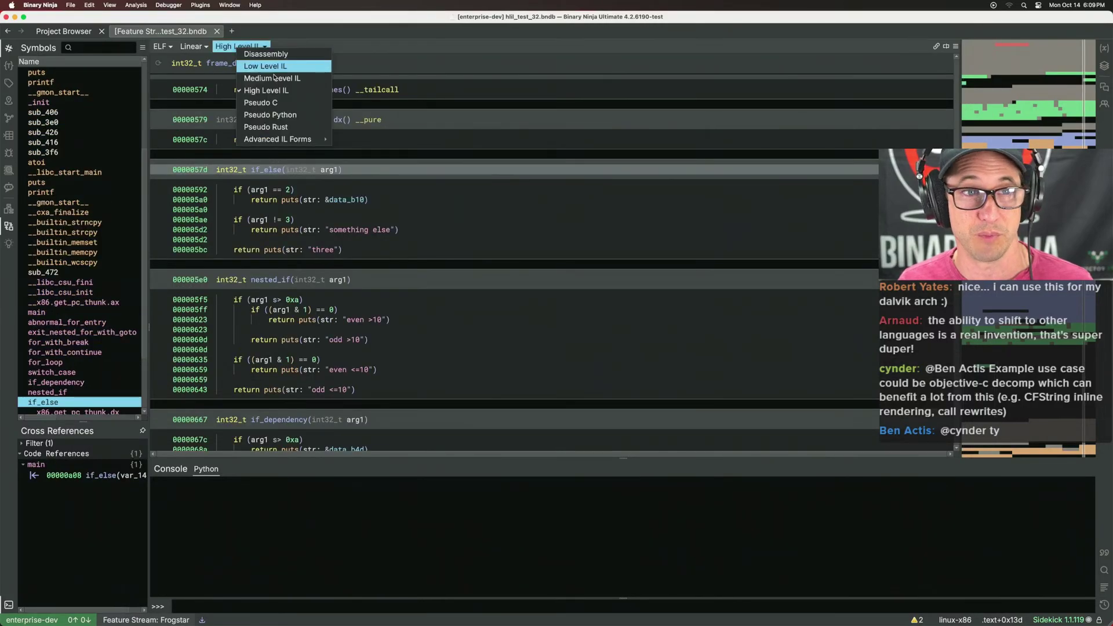
left_click(288, 116)
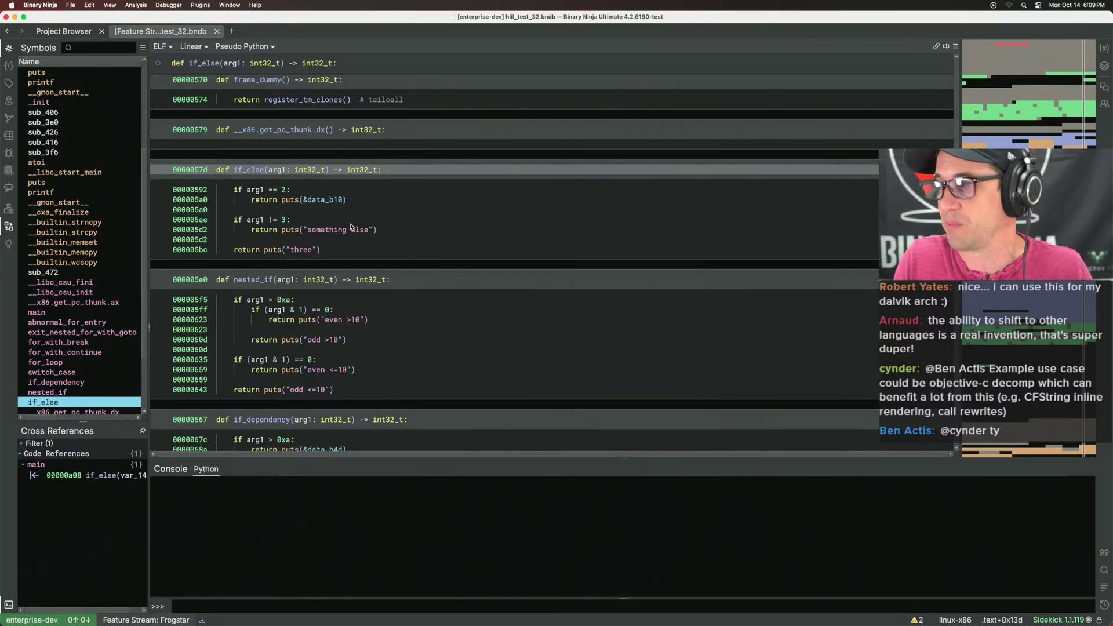
scroll(350, 227, "down", 2)
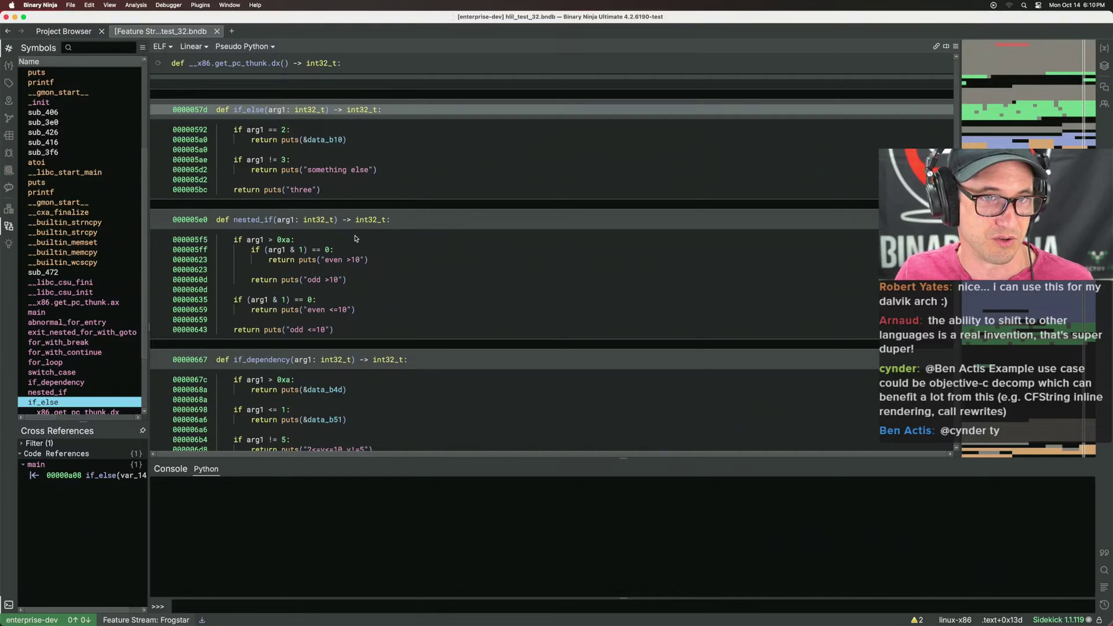
scroll(356, 239, "down", 1)
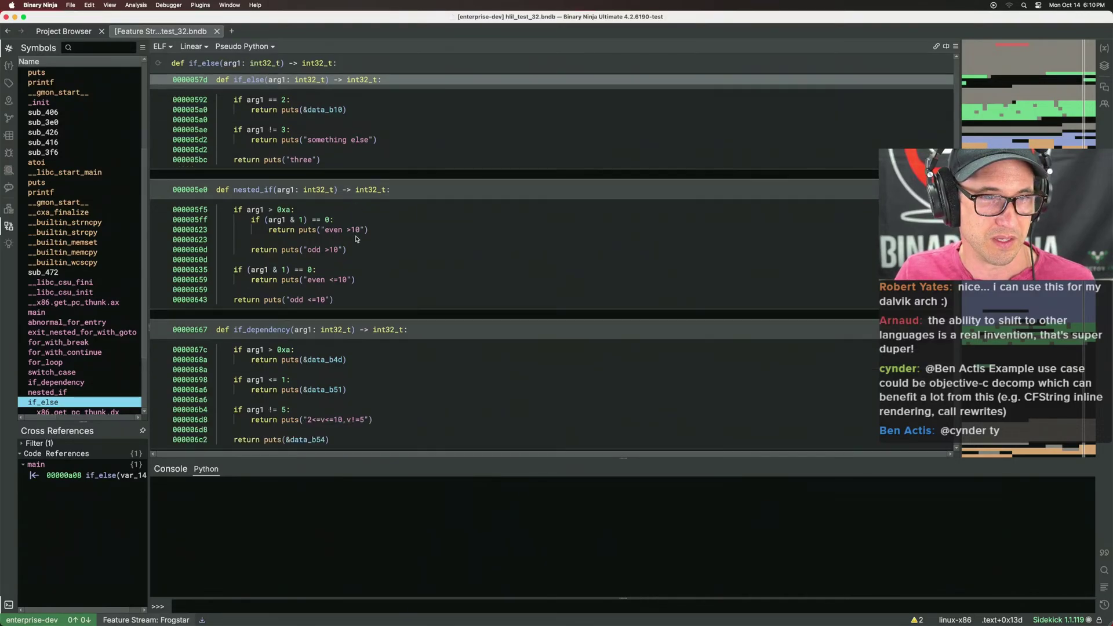
scroll(356, 239, "down", 1)
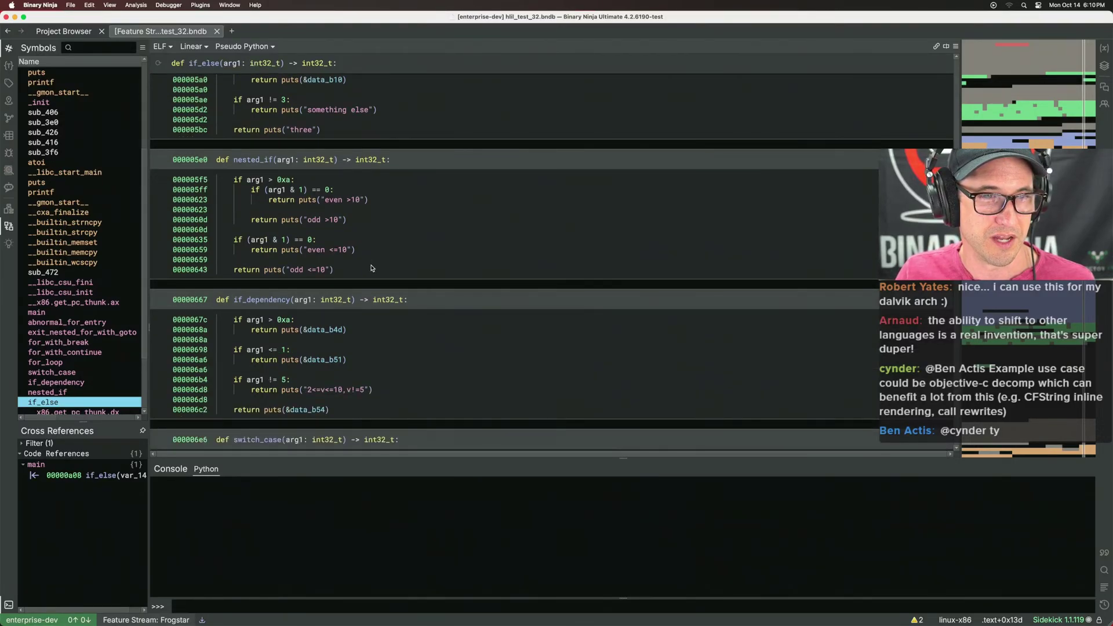
scroll(377, 315, "down", 5)
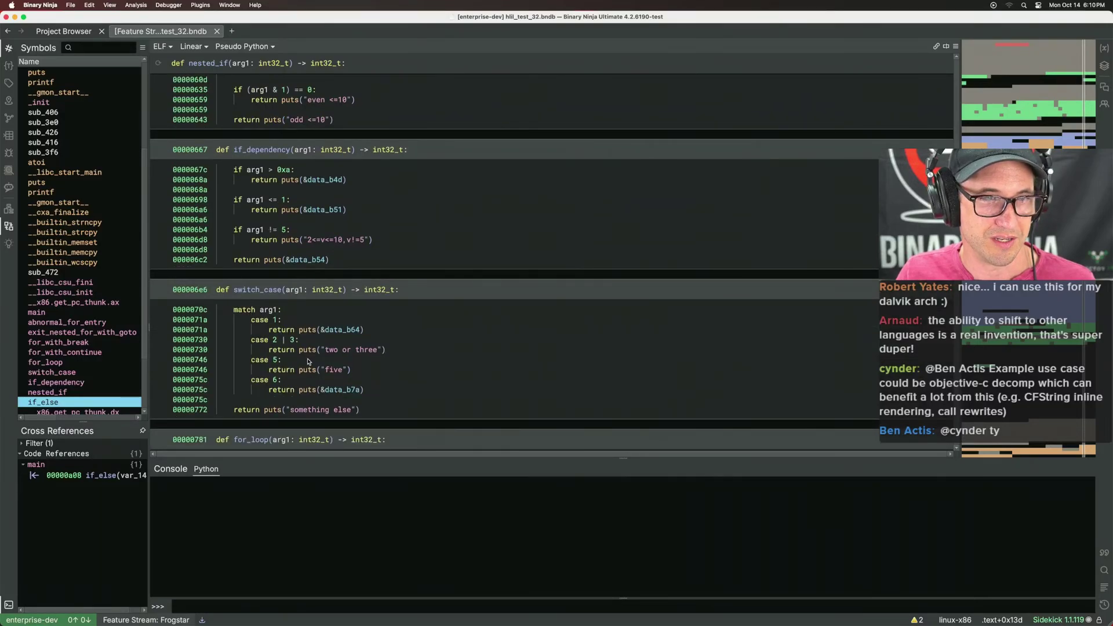
scroll(324, 379, "down", 4)
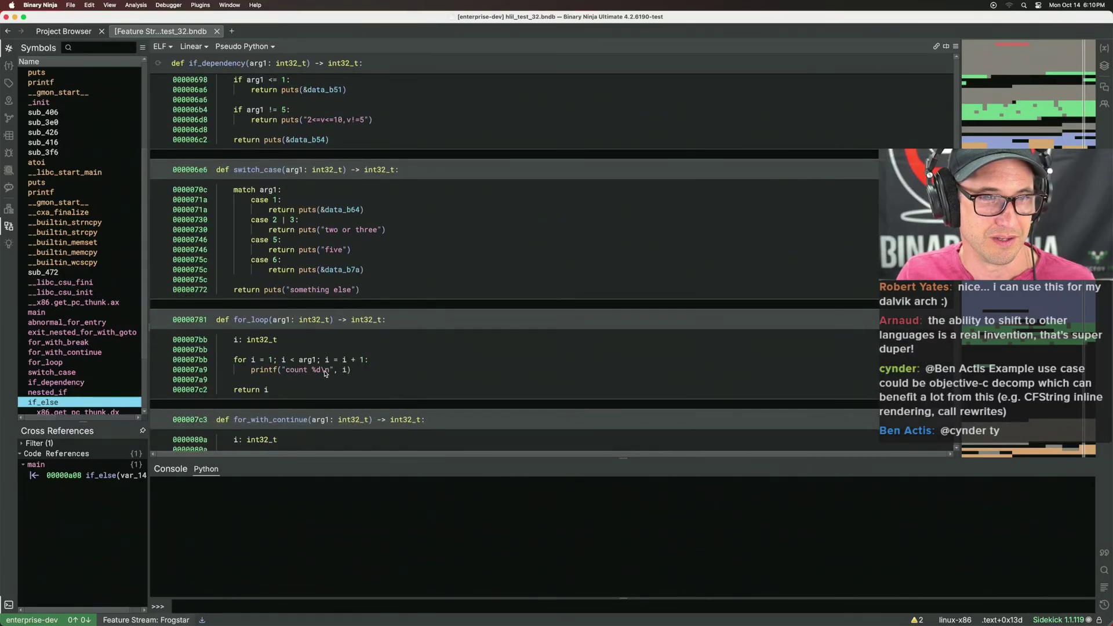
left_click(236, 363)
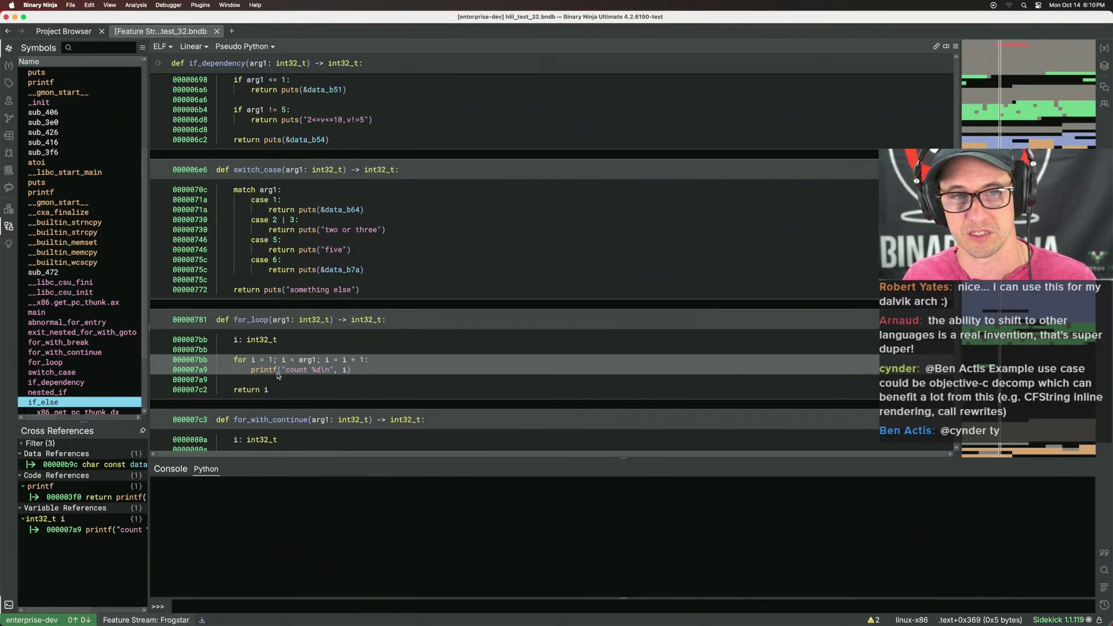
left_click(242, 46)
left_click(279, 123)
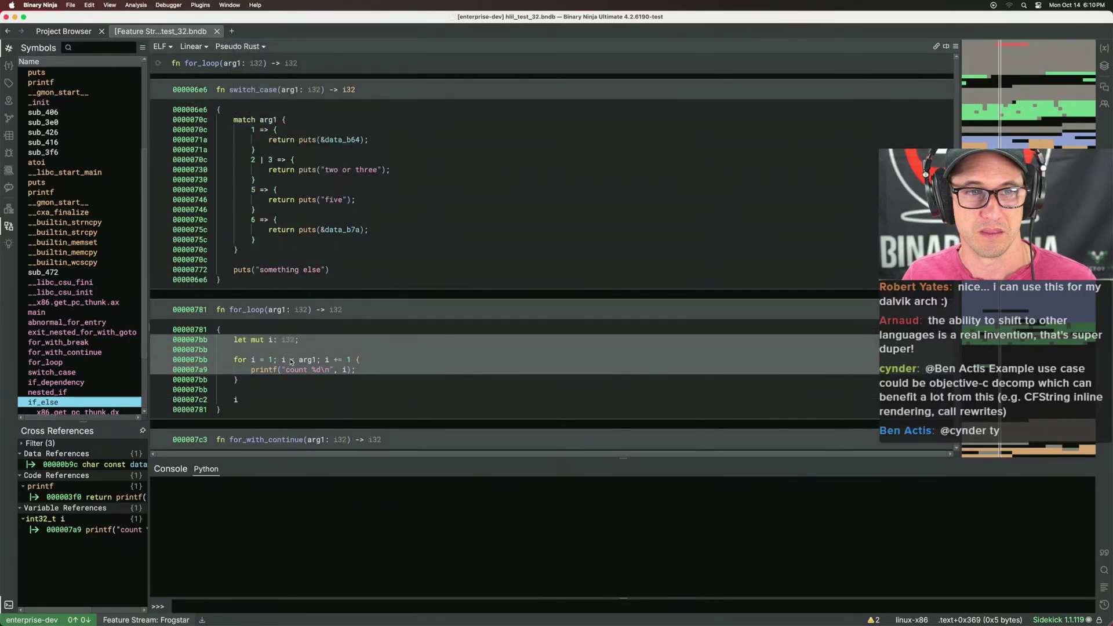
left_click(254, 401)
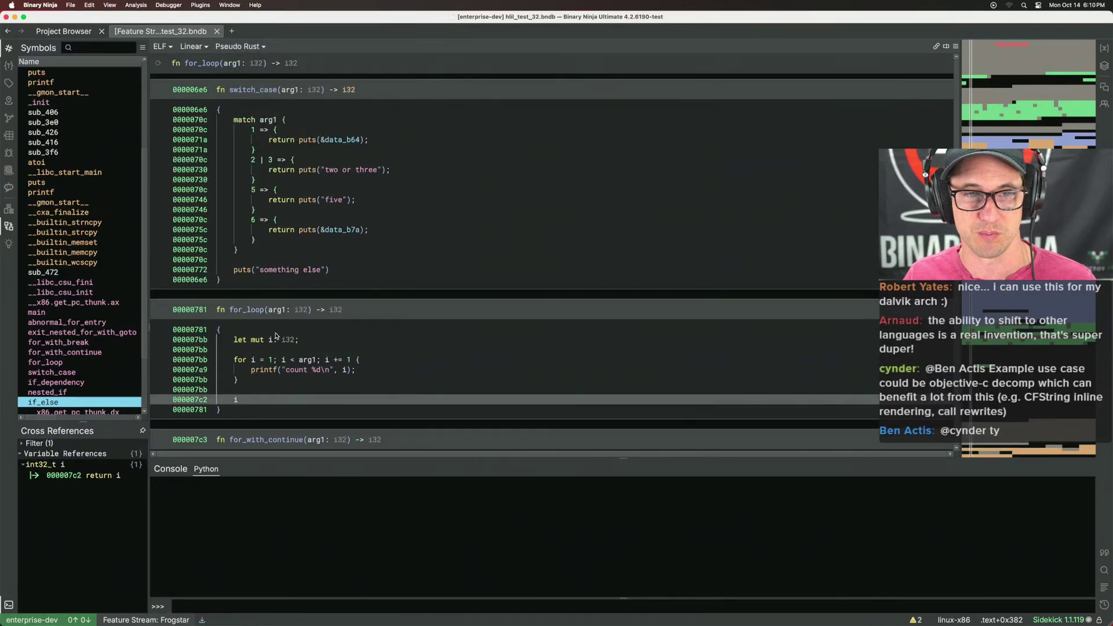
left_click(247, 362)
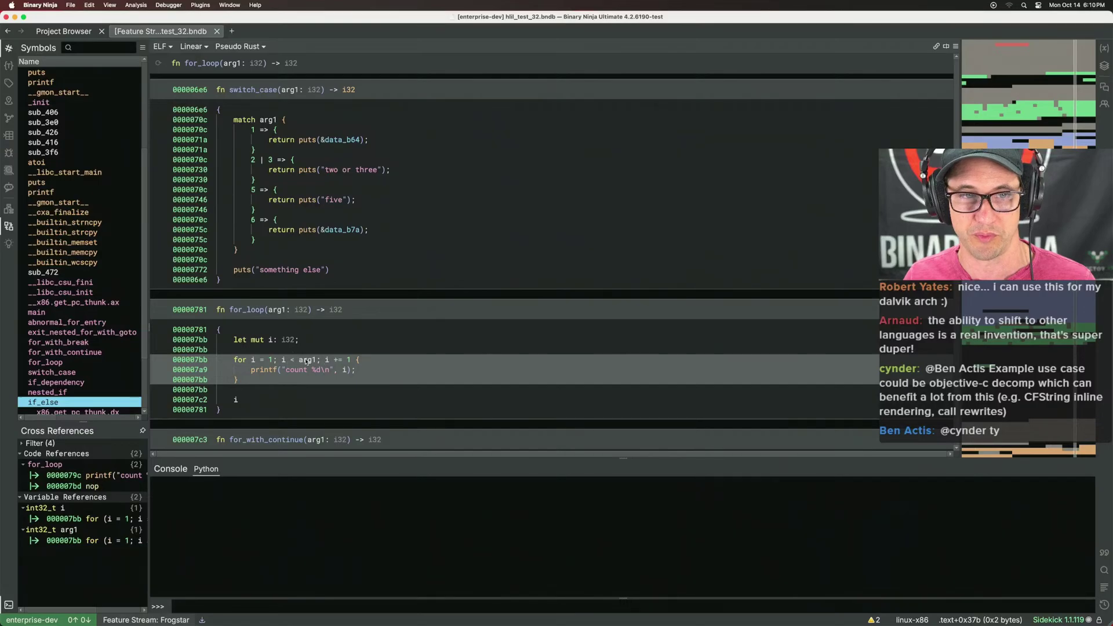
left_click(238, 402)
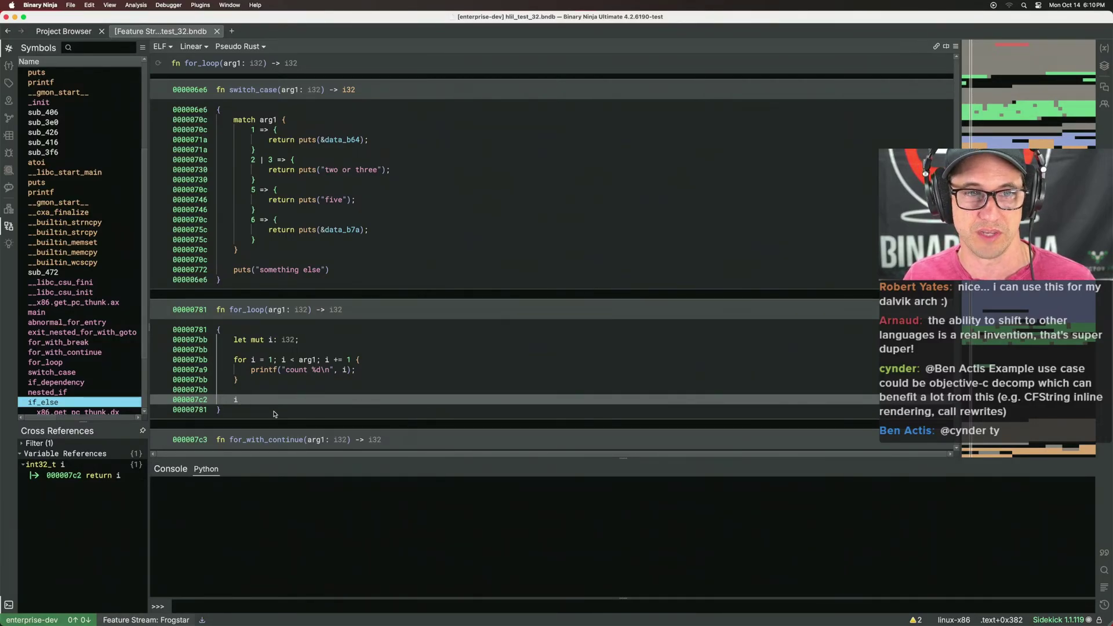
left_click(239, 46)
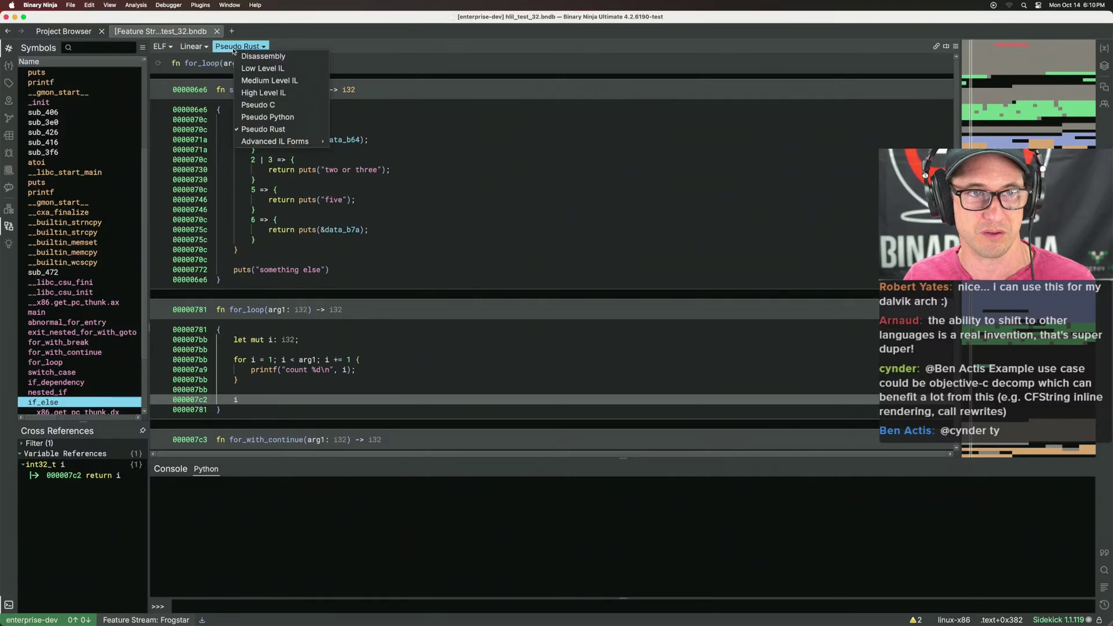
left_click(267, 118)
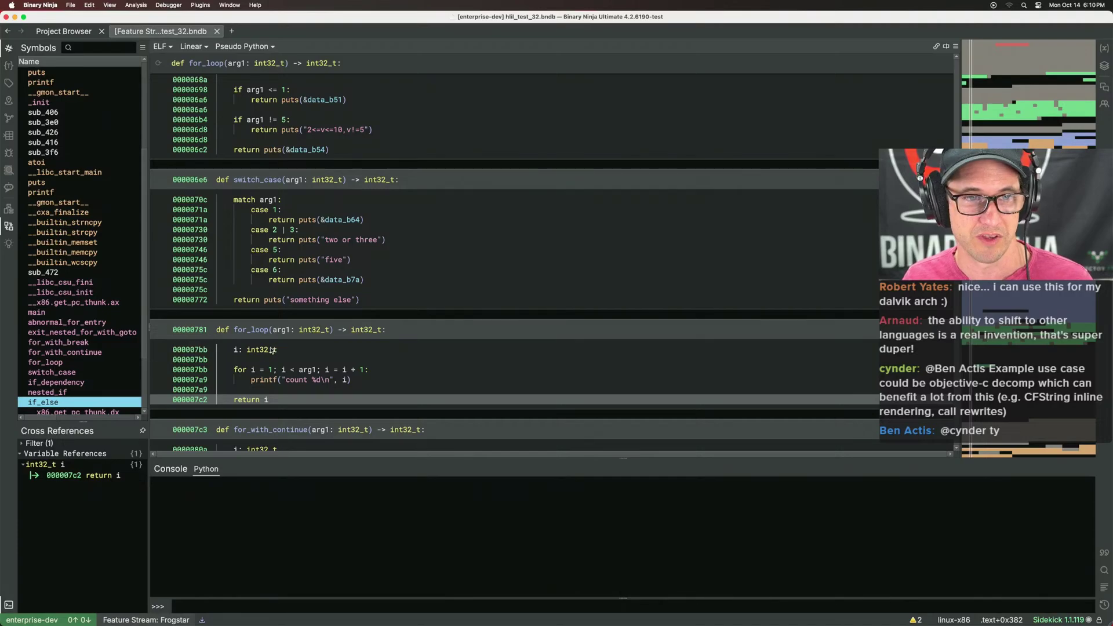
Attempt to retype for_loop with Y, dismissing the unwanted elf_header type prompts.
left_click(264, 331)
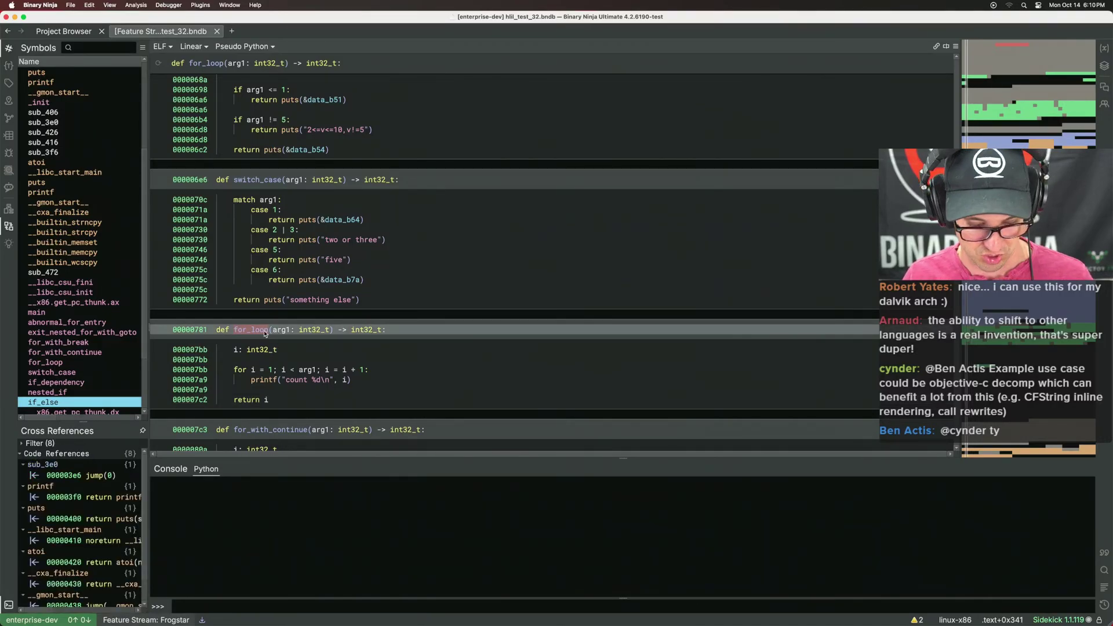
key("y")
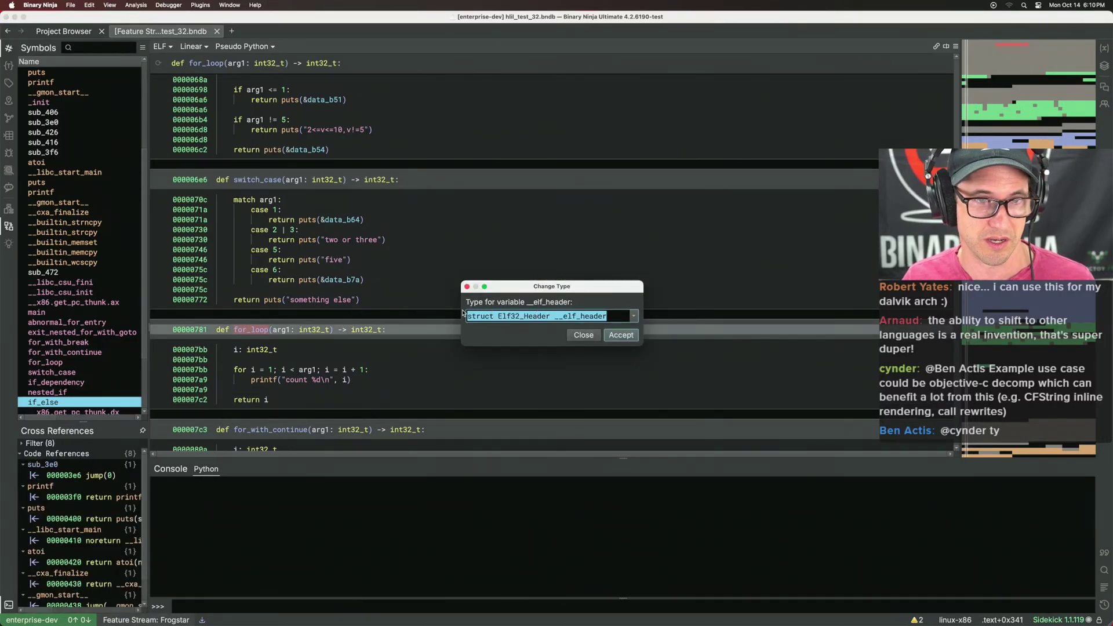
key("Escape")
key("y")
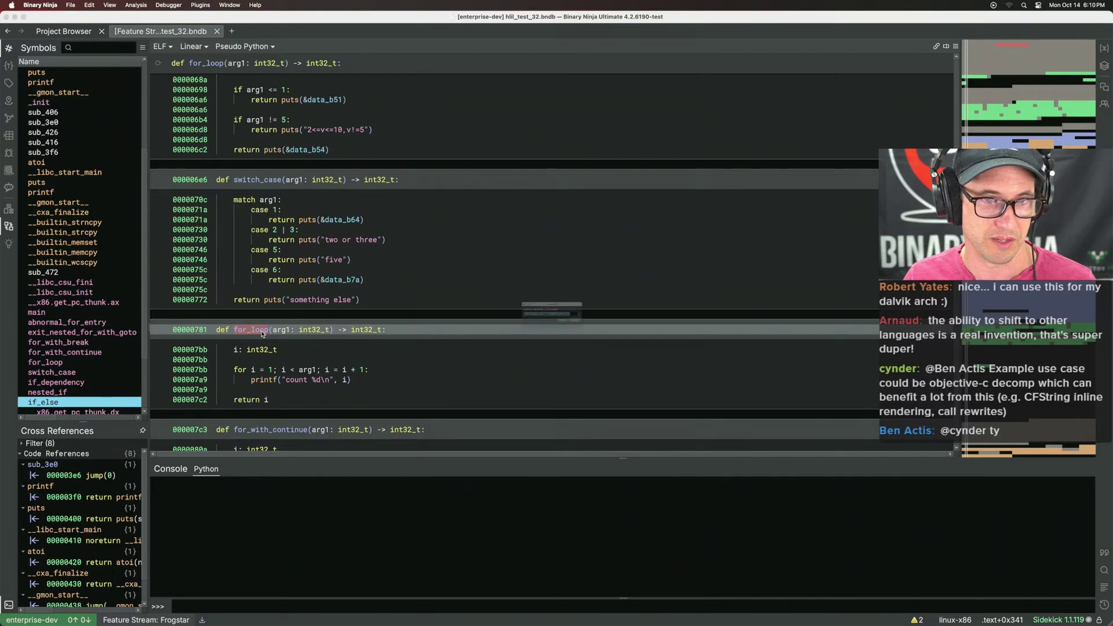
key("Escape")
left_click(368, 331)
key("y")
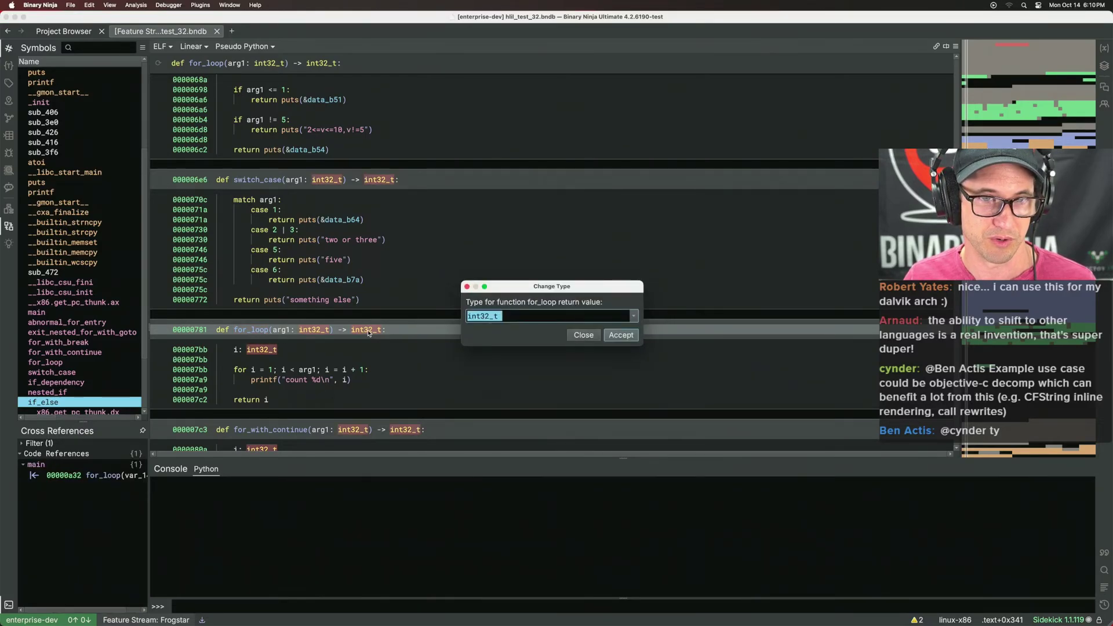
key("Escape")
left_click(261, 331)
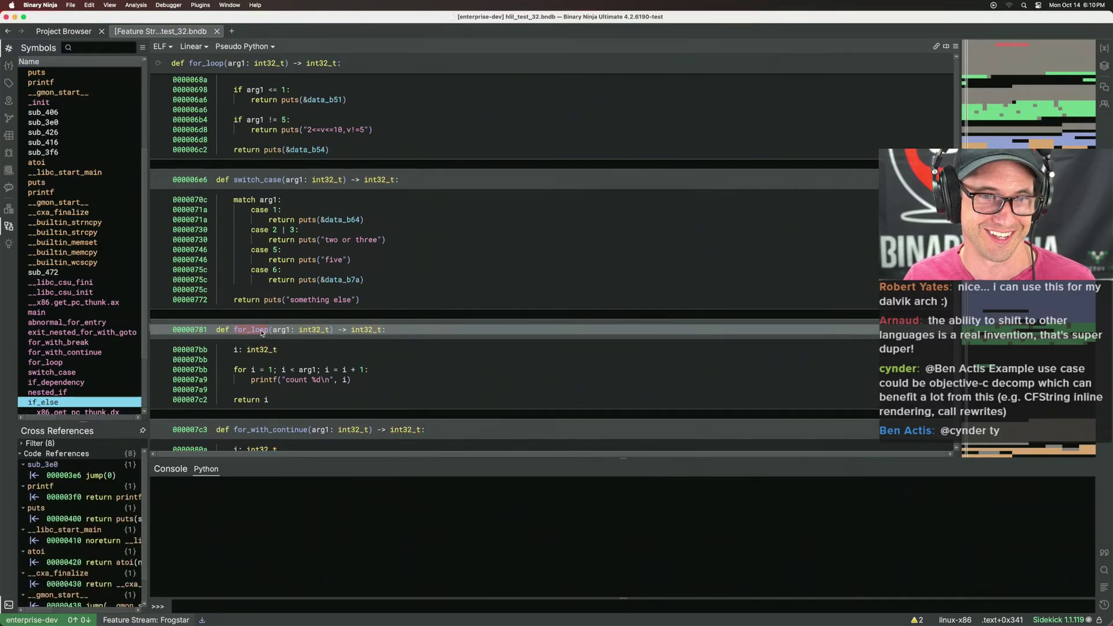
key("y")
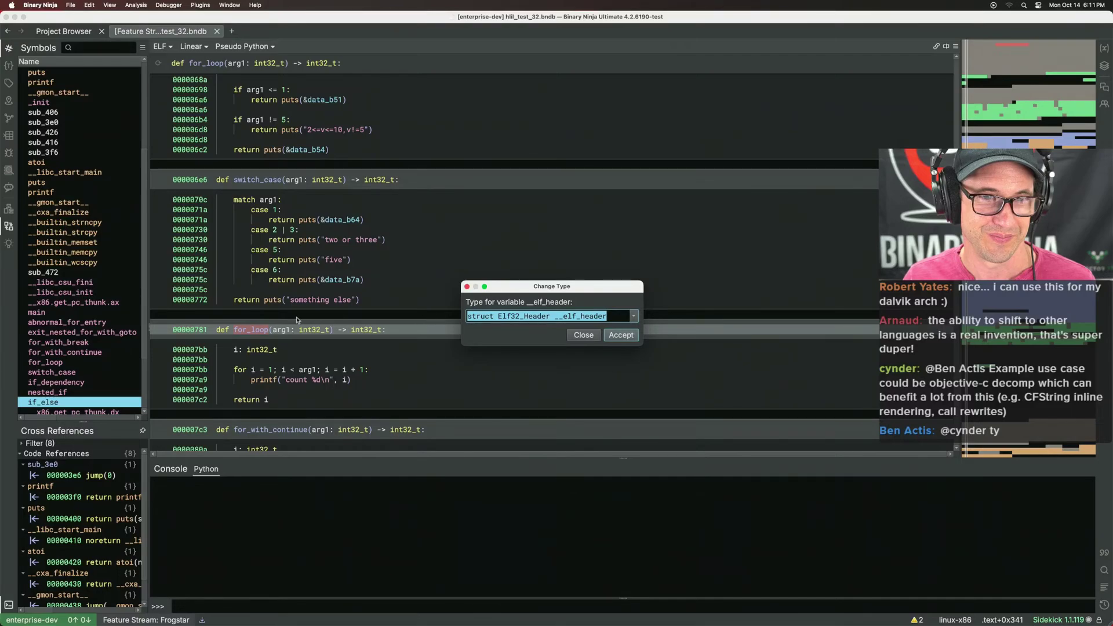
key("Escape")
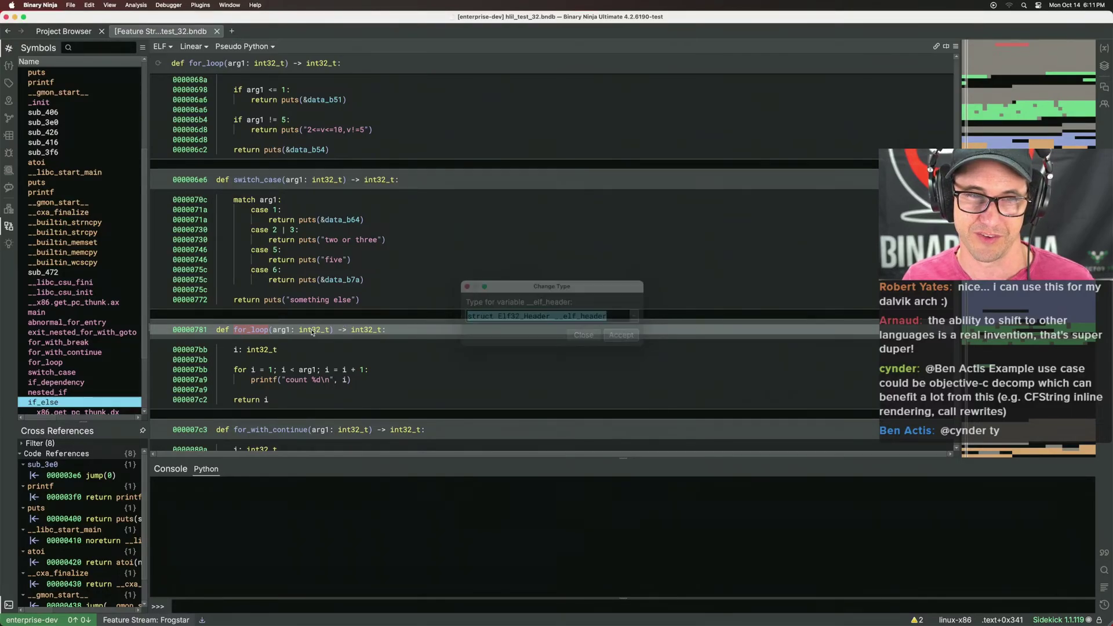
Change for_loop's int32_t return type to void*, then to void.
left_click(356, 332)
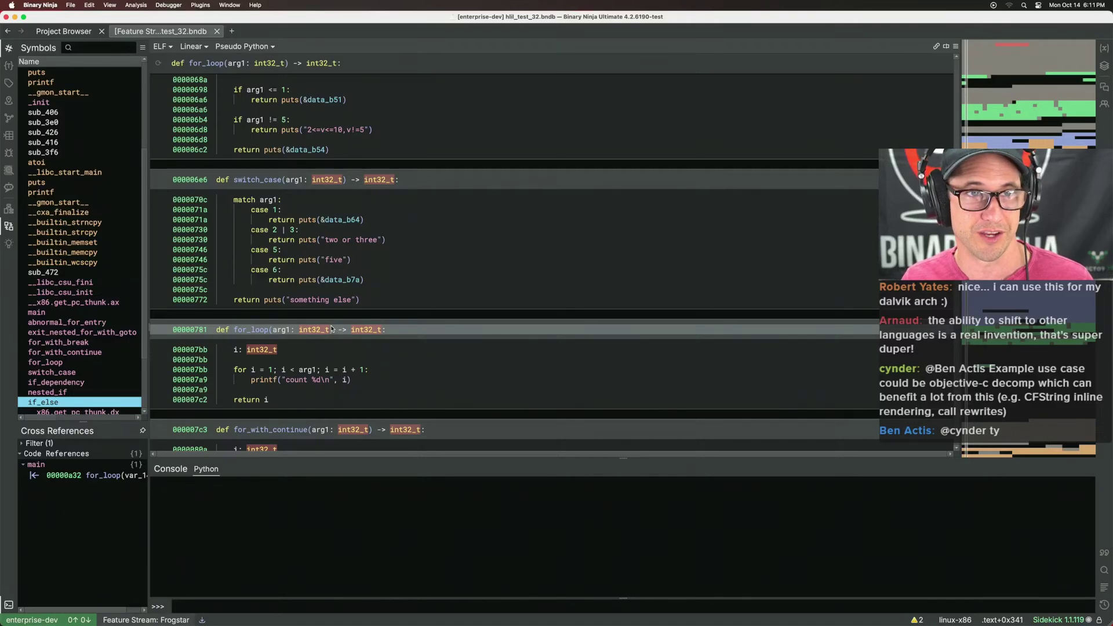
key("y")
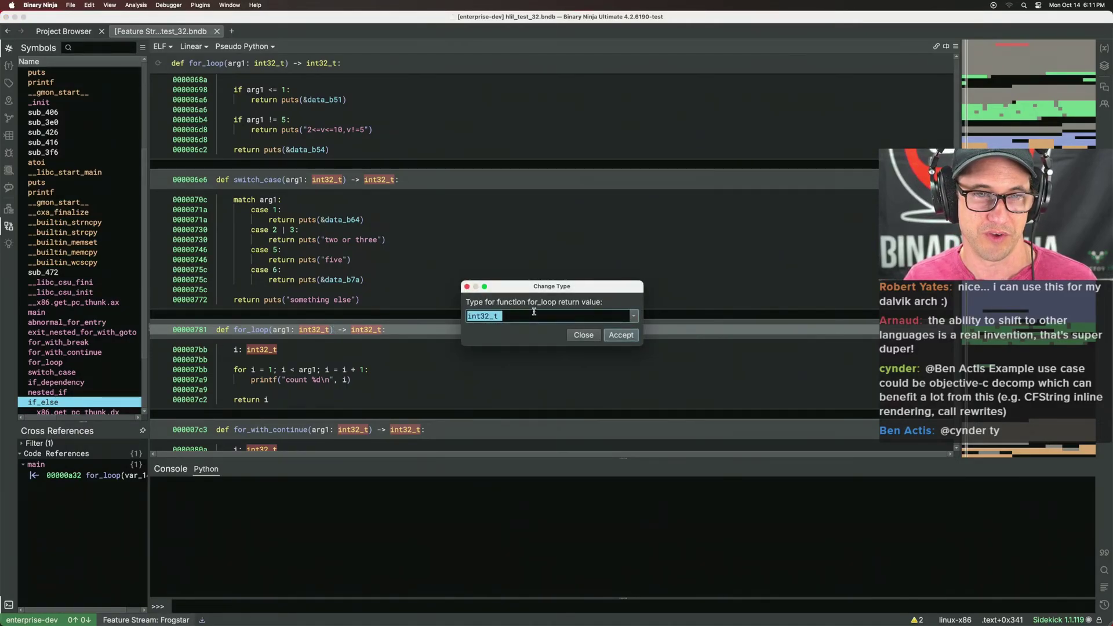
type("void*")
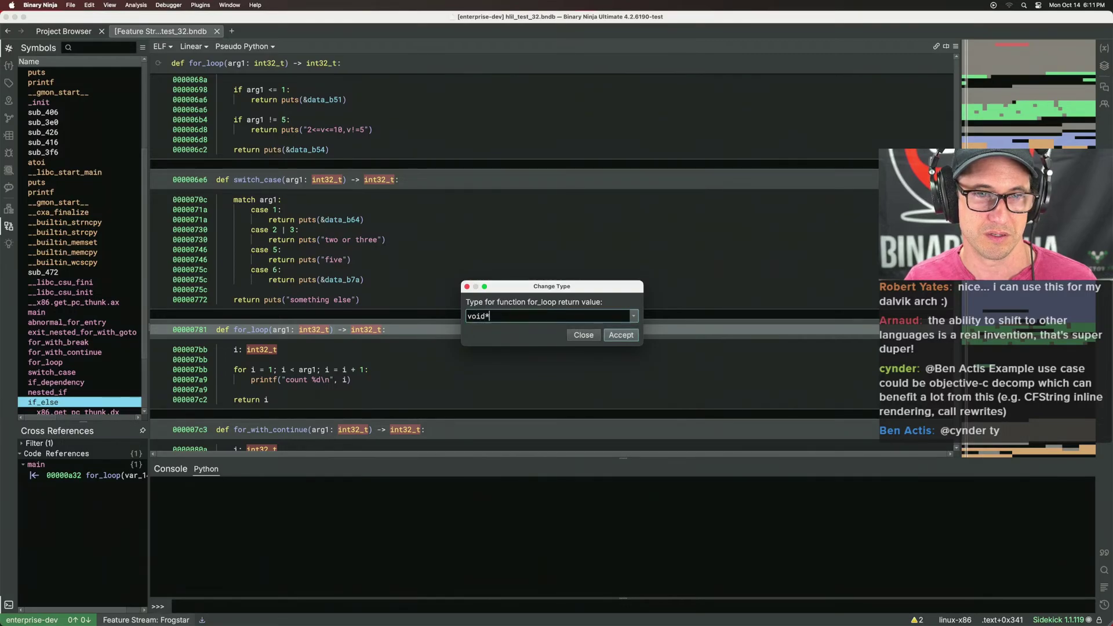
key("Return")
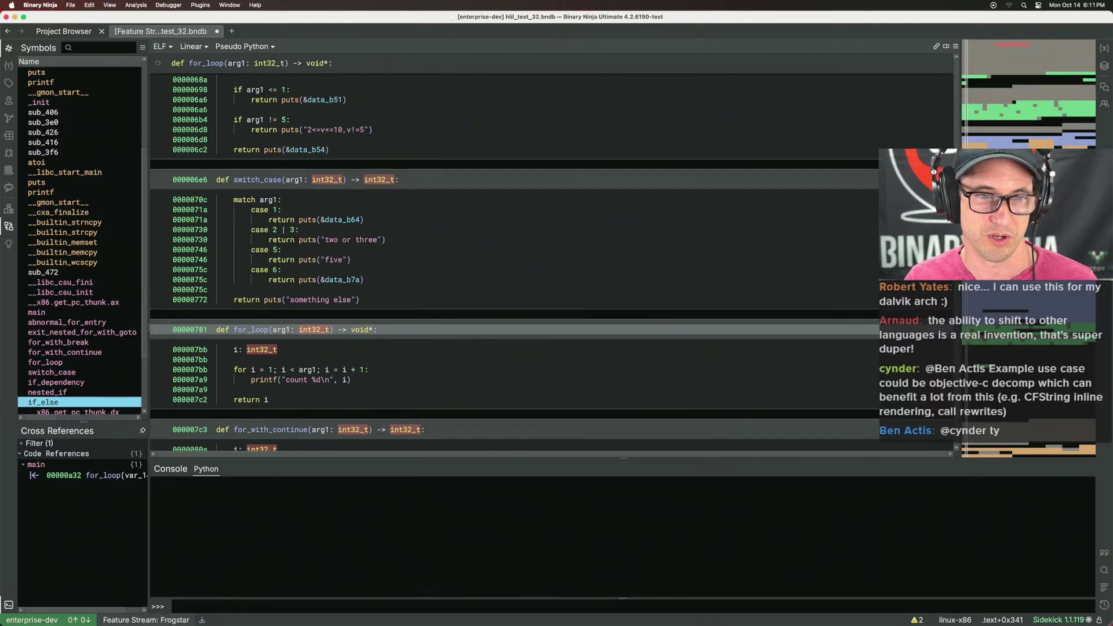
left_click(360, 329)
type("y")
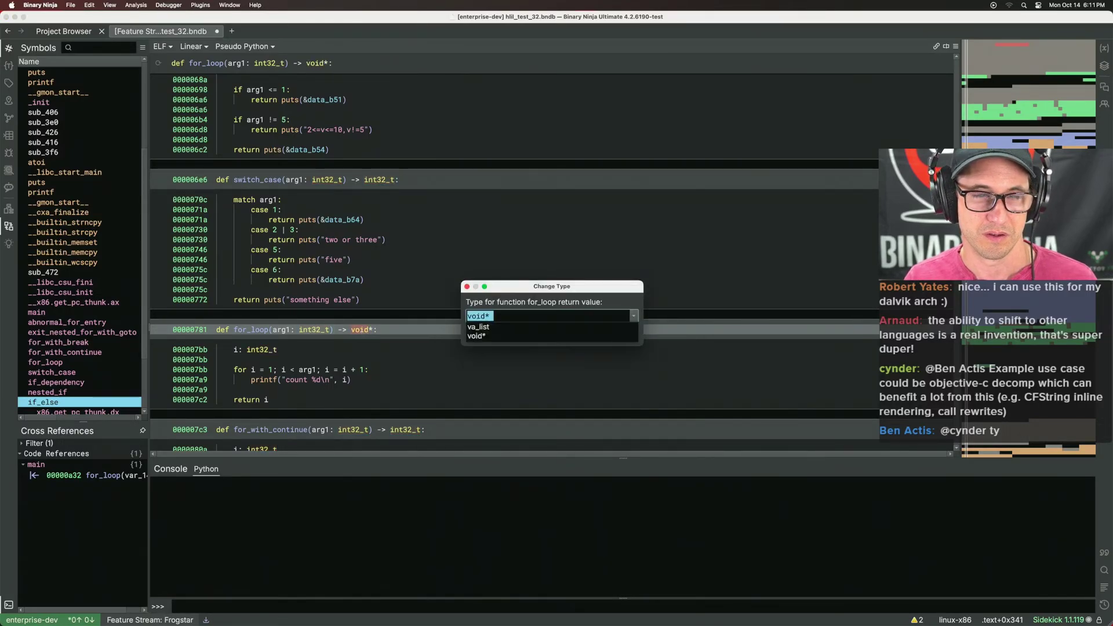
type("void")
key("Return")
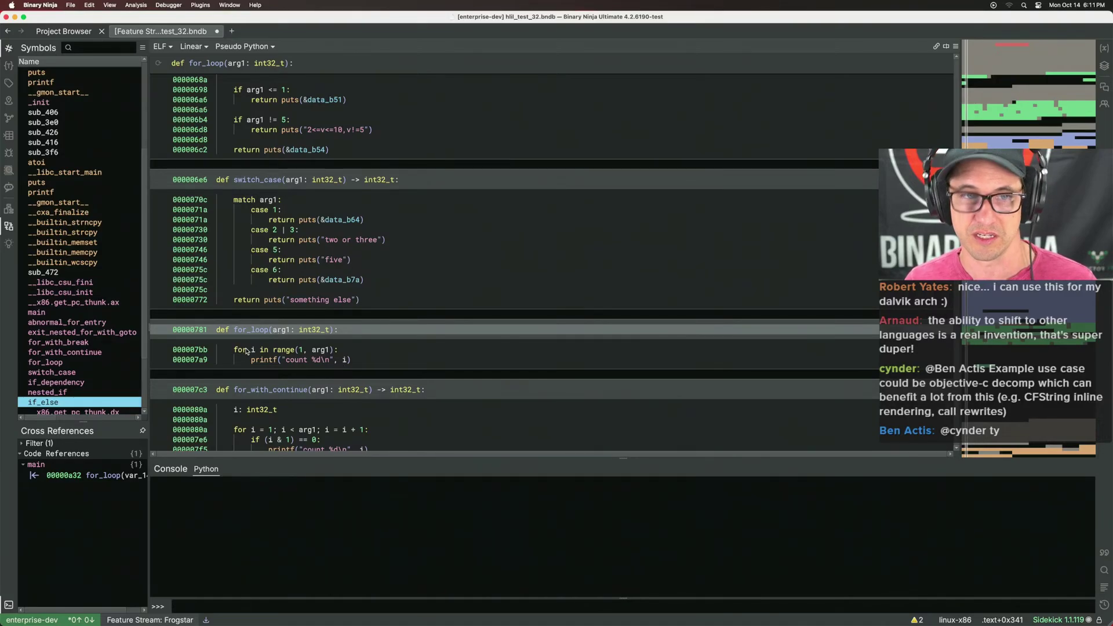
left_click(344, 360)
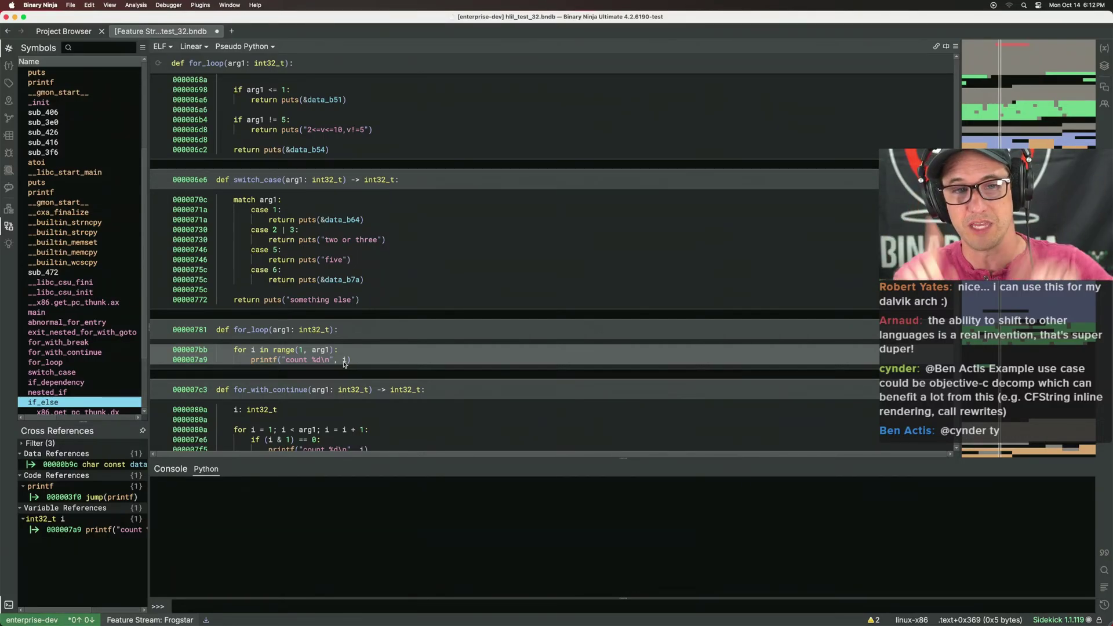
Launch Sublime Text, confirm opening the downloaded app, and skip the update.
key("super+p")
type("a")
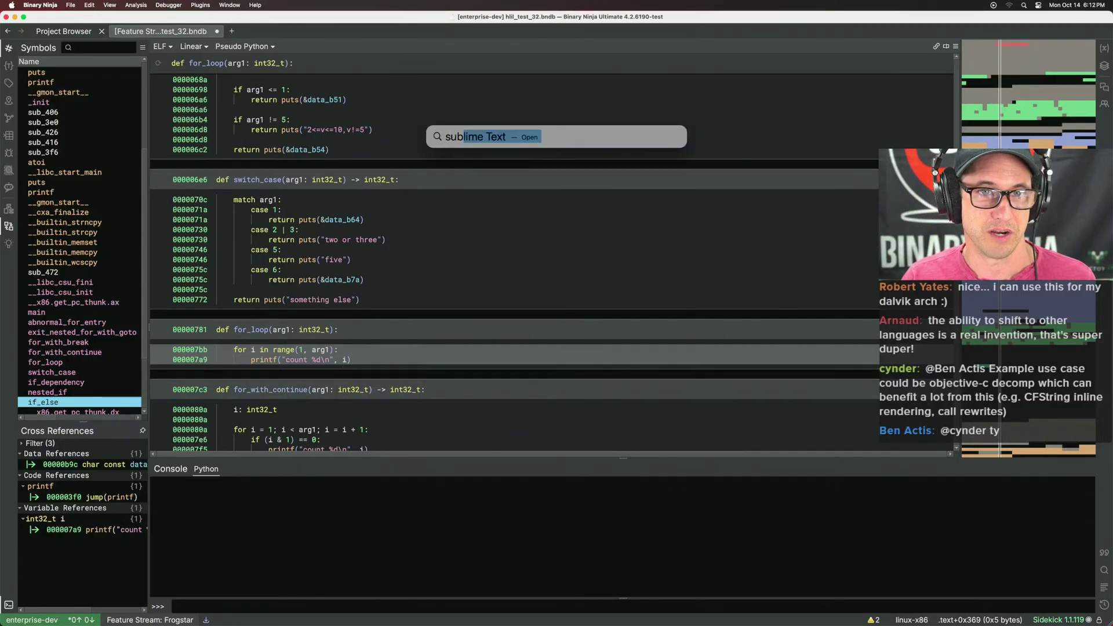
key("Escape")
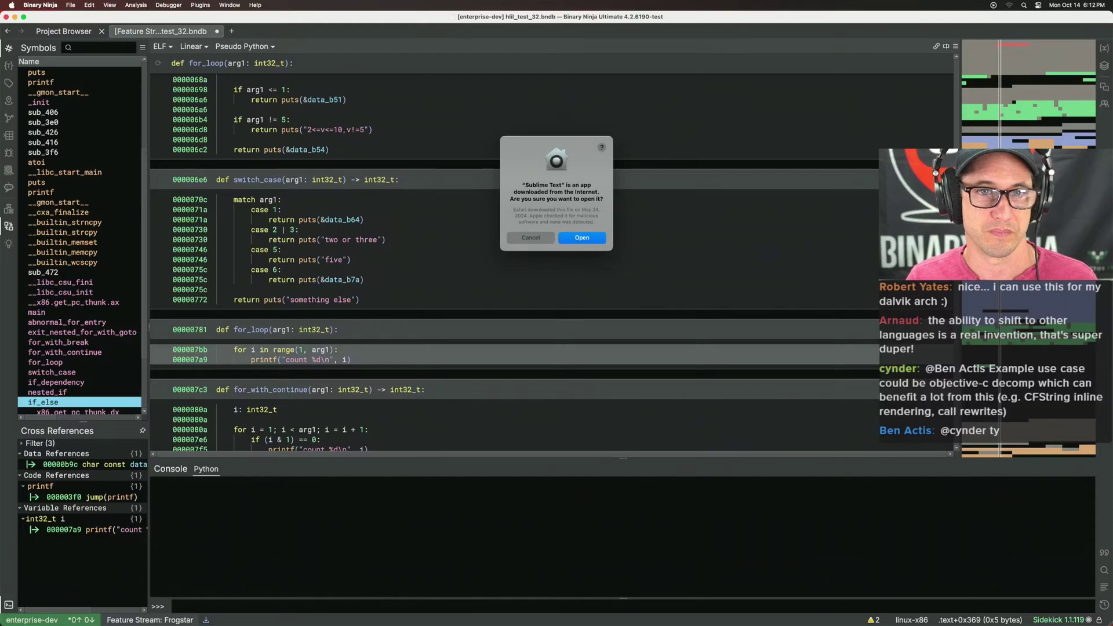
left_click(582, 239)
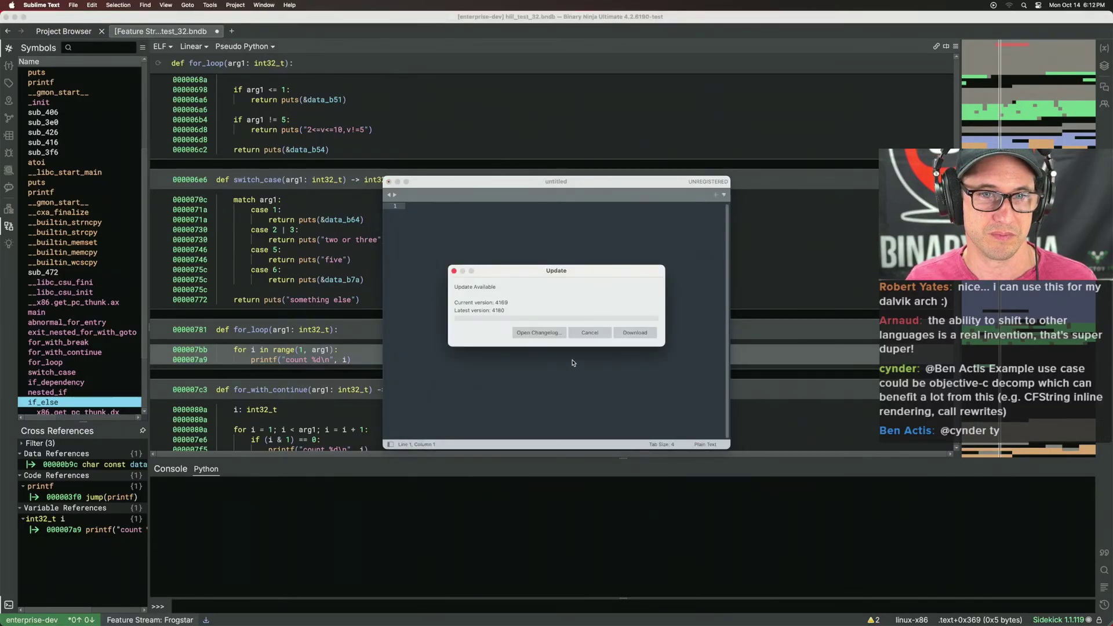
left_click(590, 333)
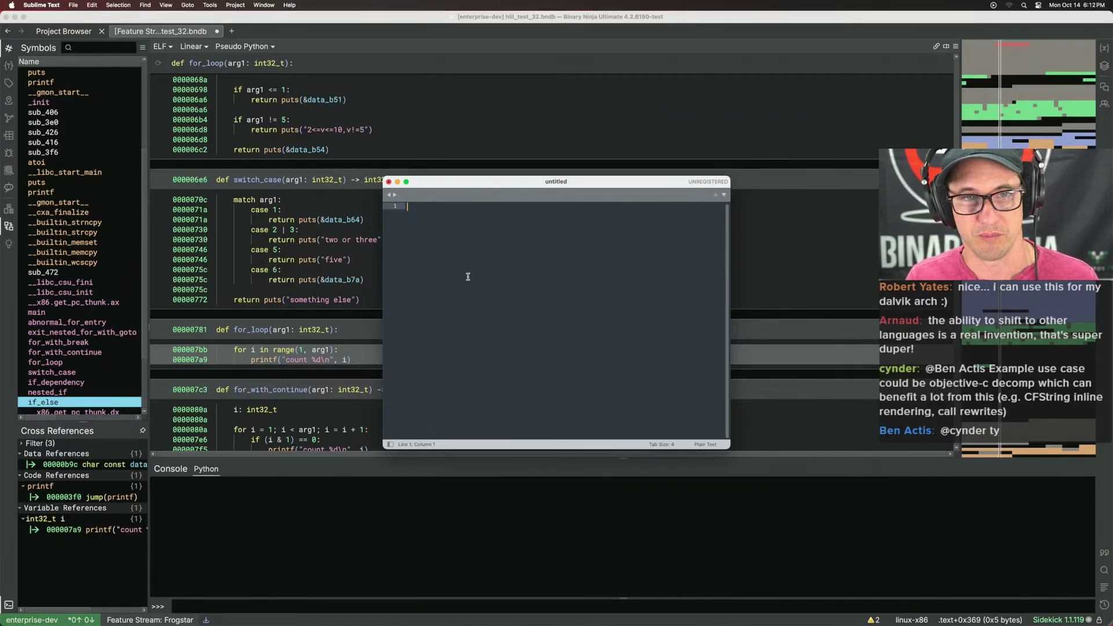
Type '1. Metadata / parsing' and '2.' in enlarged text, then open Binary Ninja's plugin manager.
key("Return")
key("Return")
type("1. Metadata/")
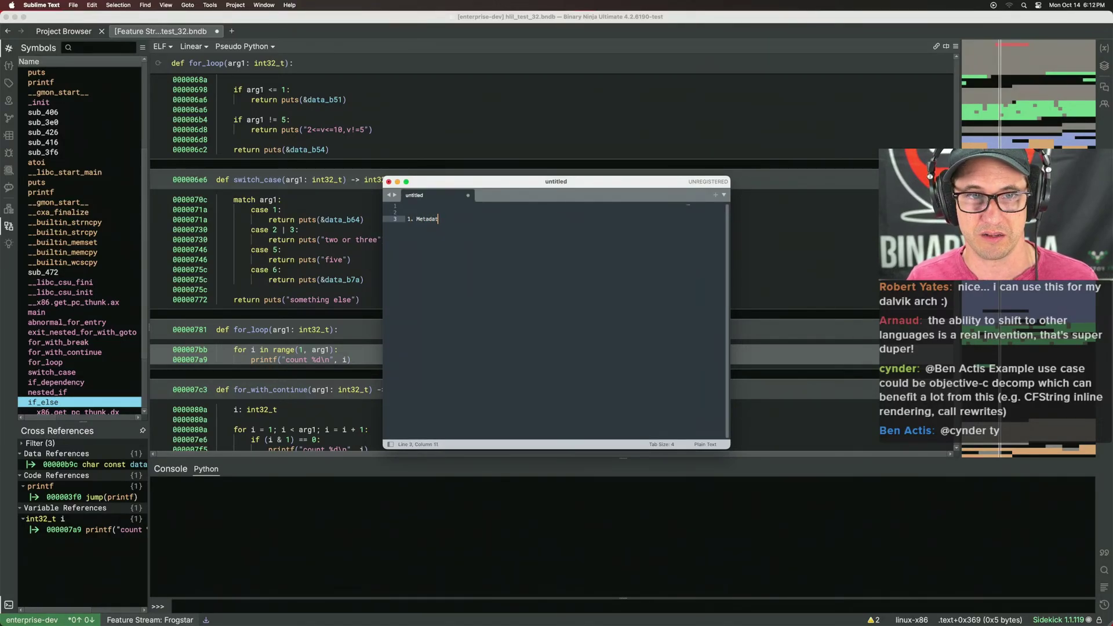
key("BackSpace")
key("BackSpace")
key("BackSpace")
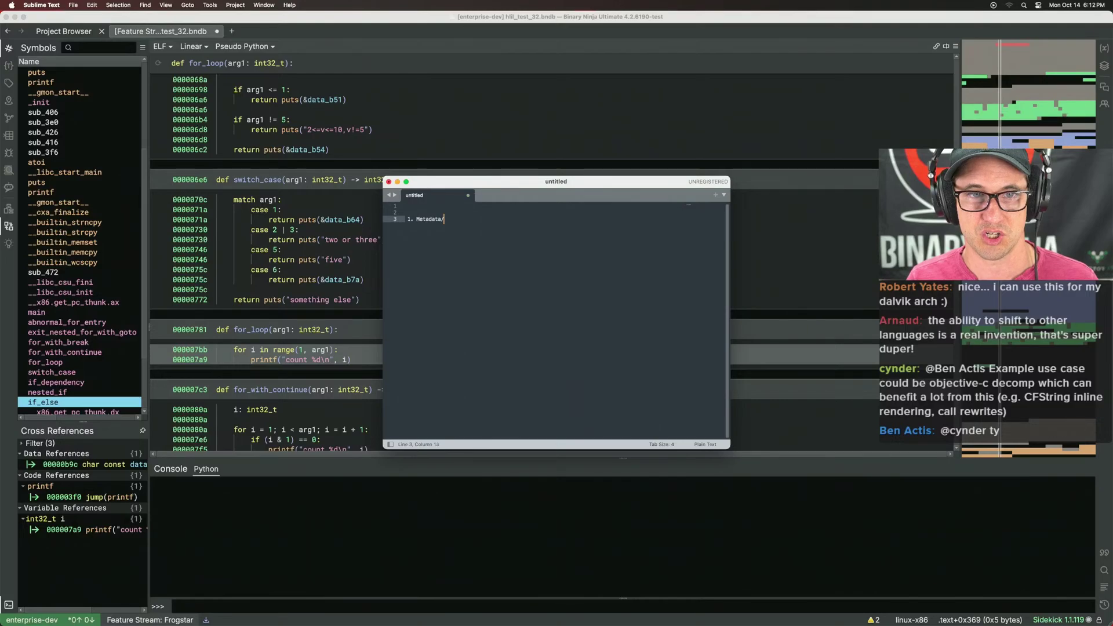
type("/ parsing")
key("Return")
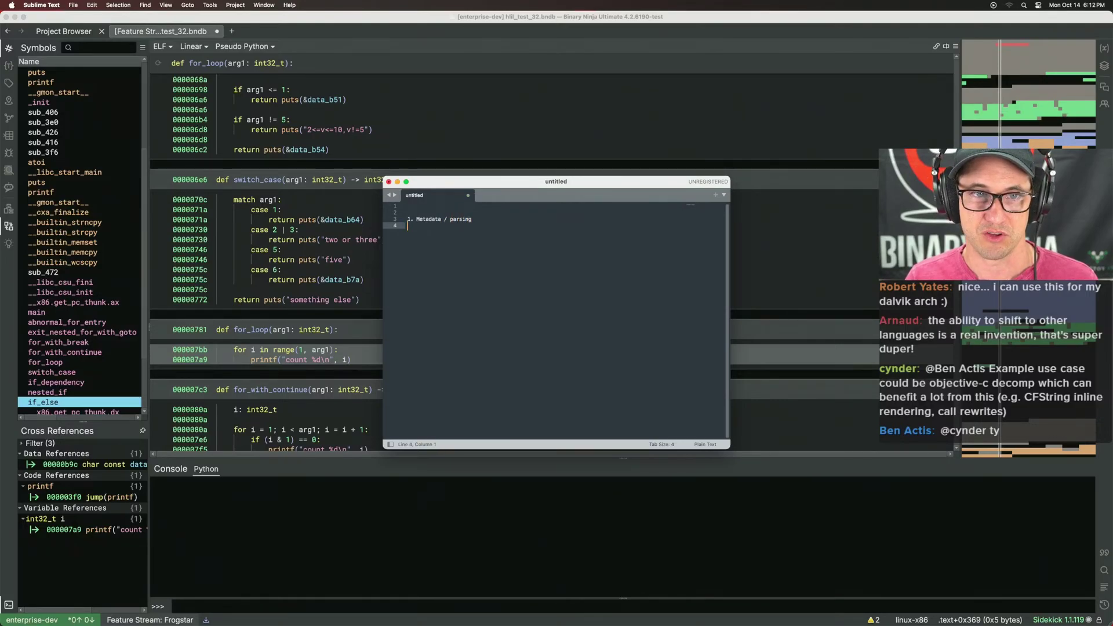
type("2.")
key("Up")
key("super+a")
key("super+equal")
key("super+equal")
key("super+equal")
key("super+equal")
key("super+equal")
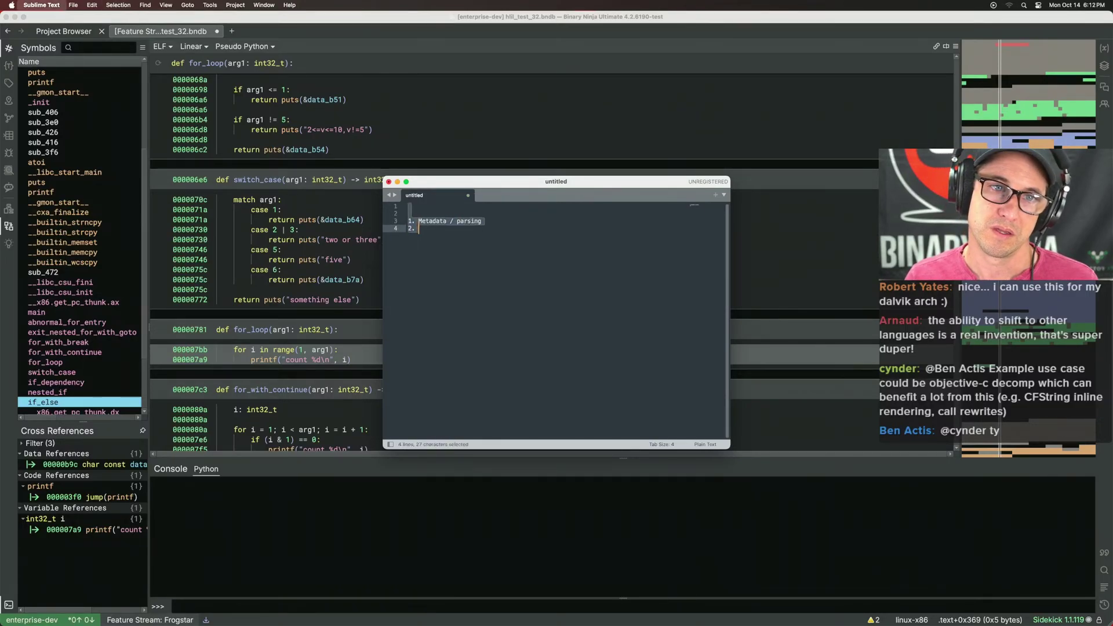
key("super+Tab")
key("super+shift+m")
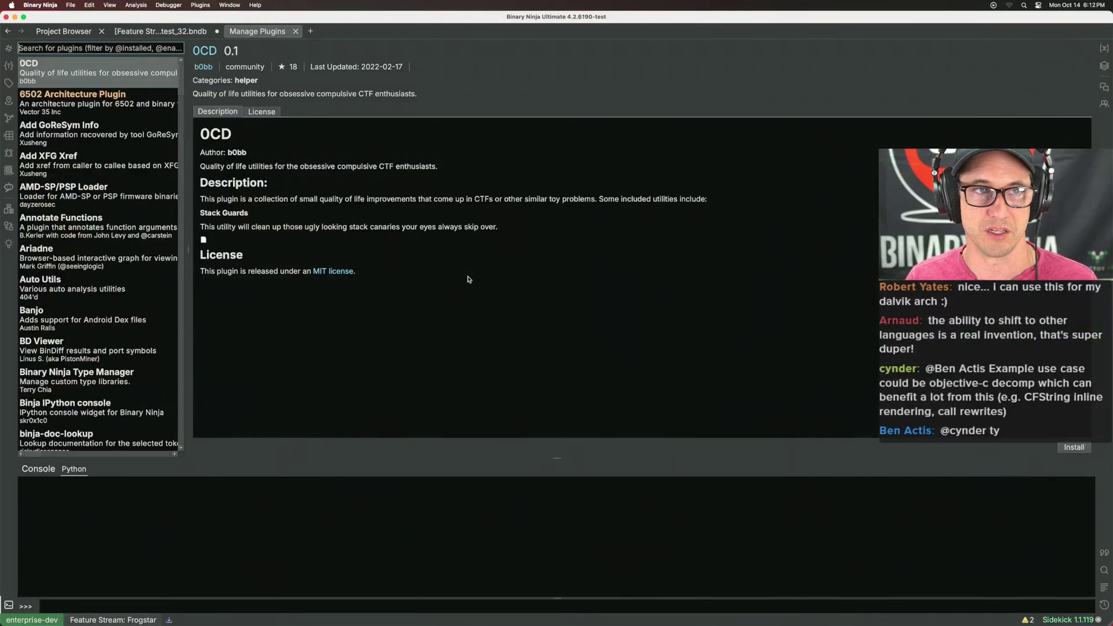
Filter the plugin list to 'golan' to show Golang Symbol Restore, then return to Sublime Text.
type("goalng")
key("super+a")
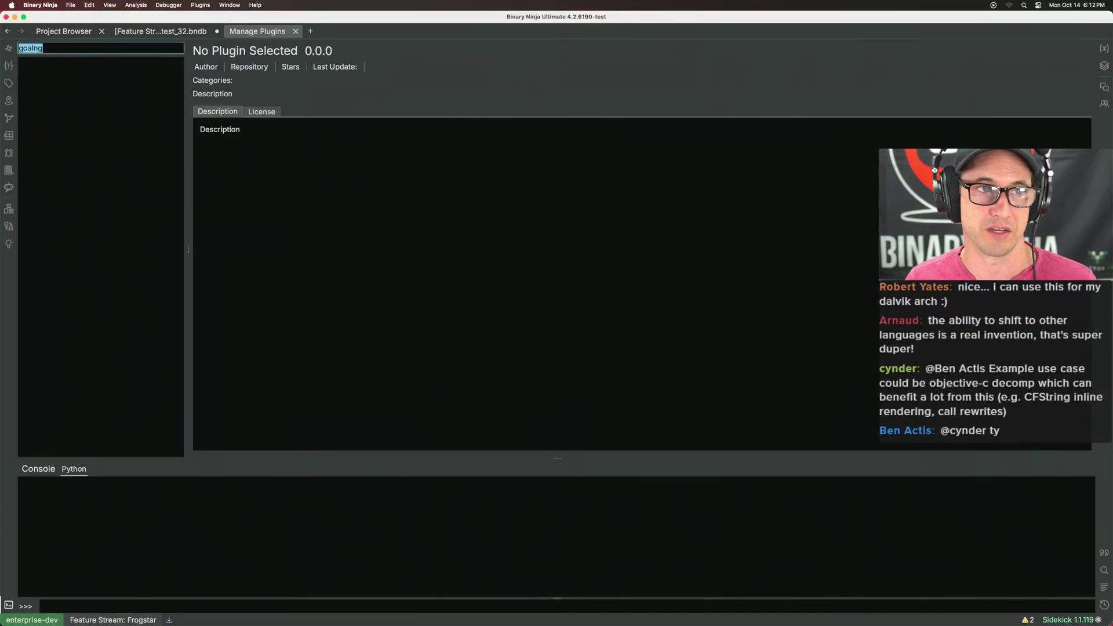
type("golan")
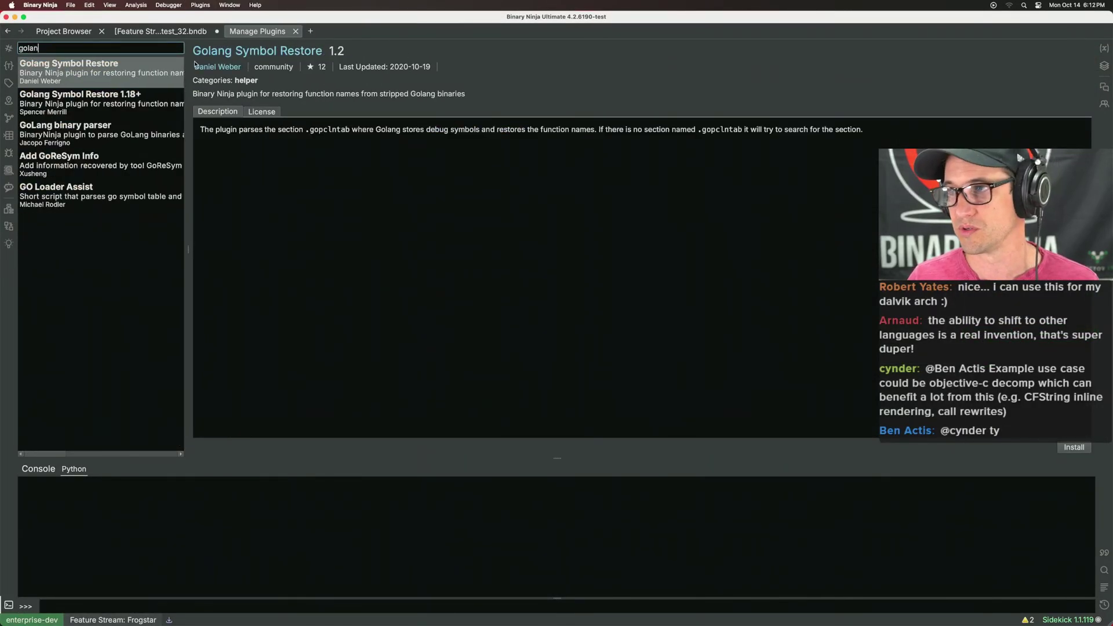
key("super+Tab")
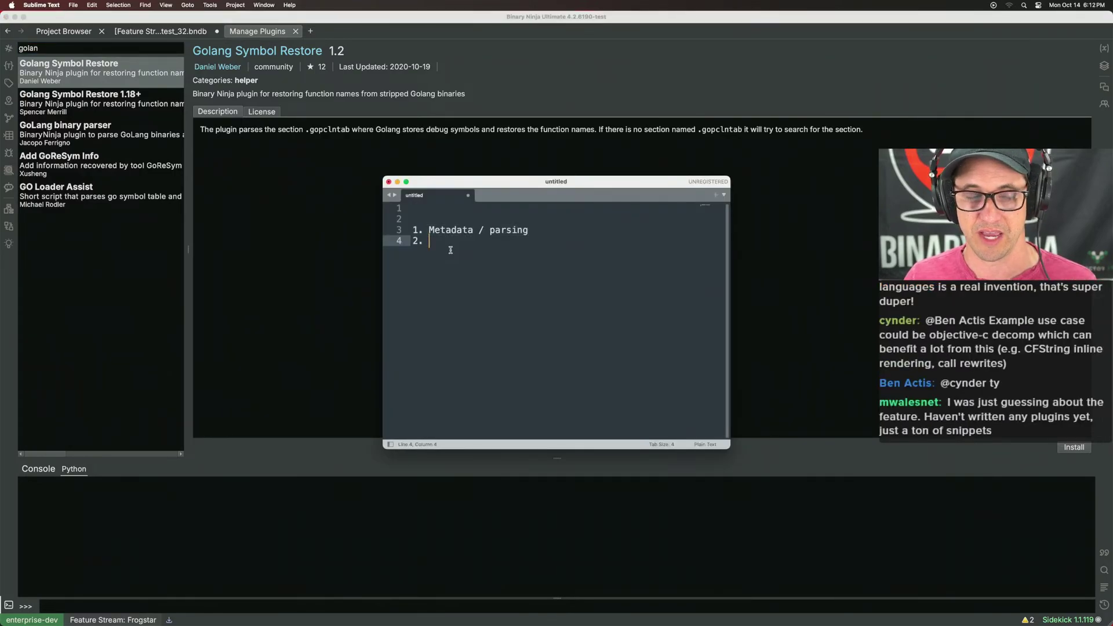
Add 'During decompilation/lifting' to the outline with an indented 'ObjectiveC' sub-item.
type("During decom")
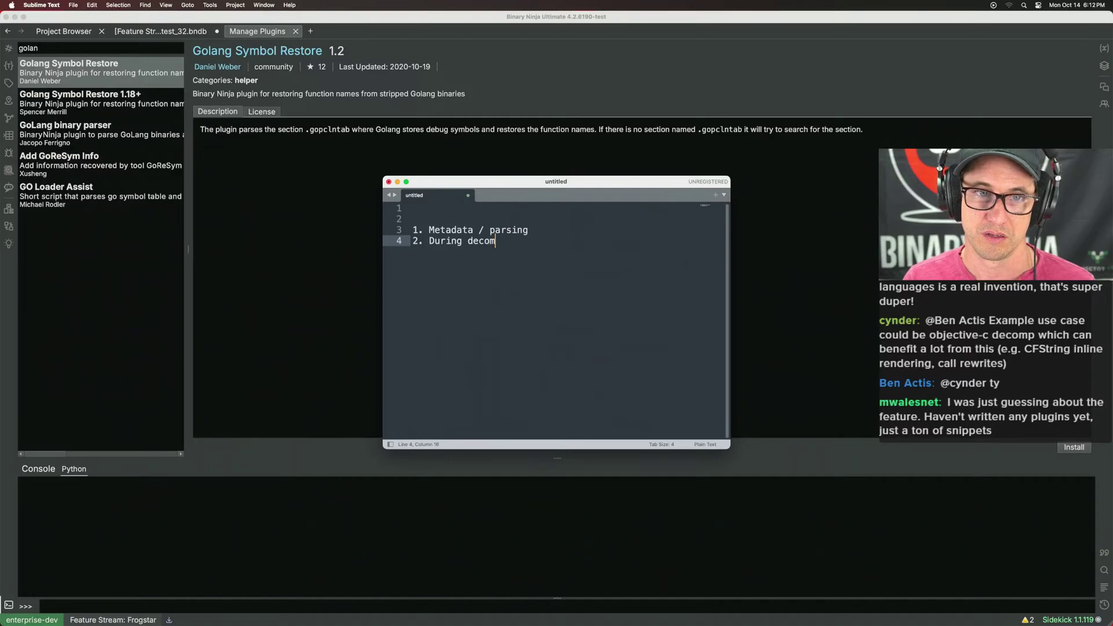
type("pilation/lifting")
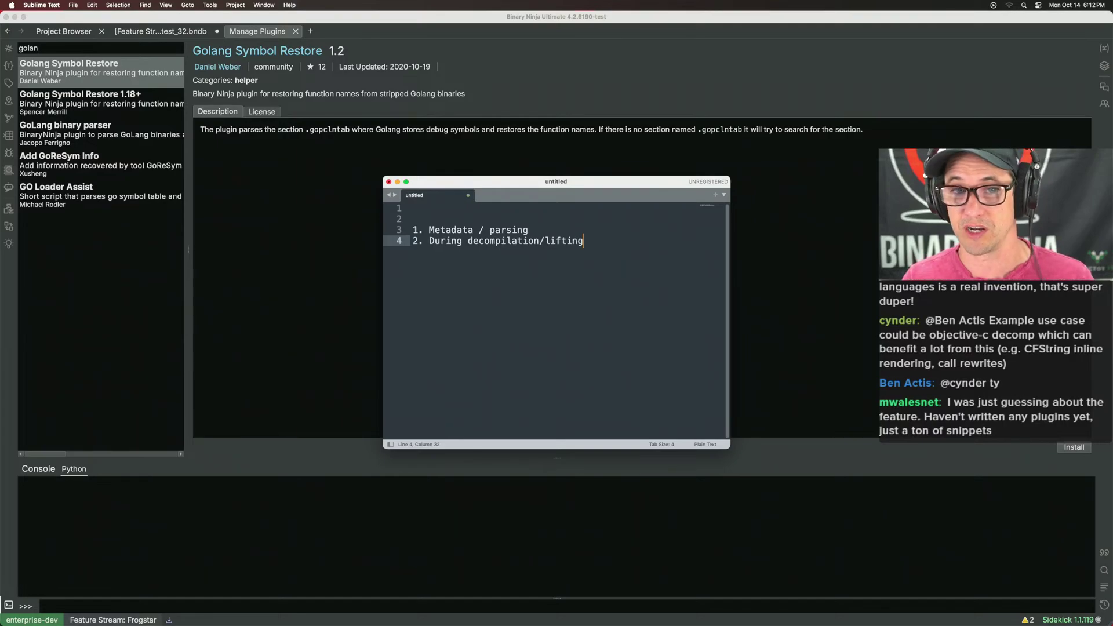
key("Return")
key("Tab")
type("ObjectiveC")
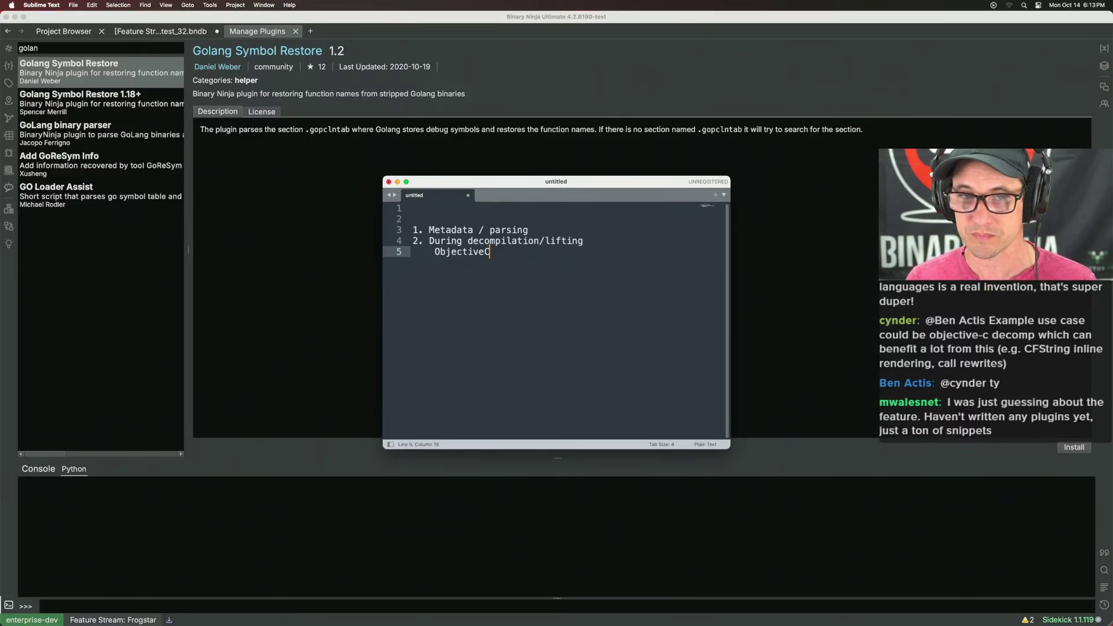
Add an unindented '3. Output' item on a new line below ObjectiveC.
key("shift+Up")
key("super+shift+Left")
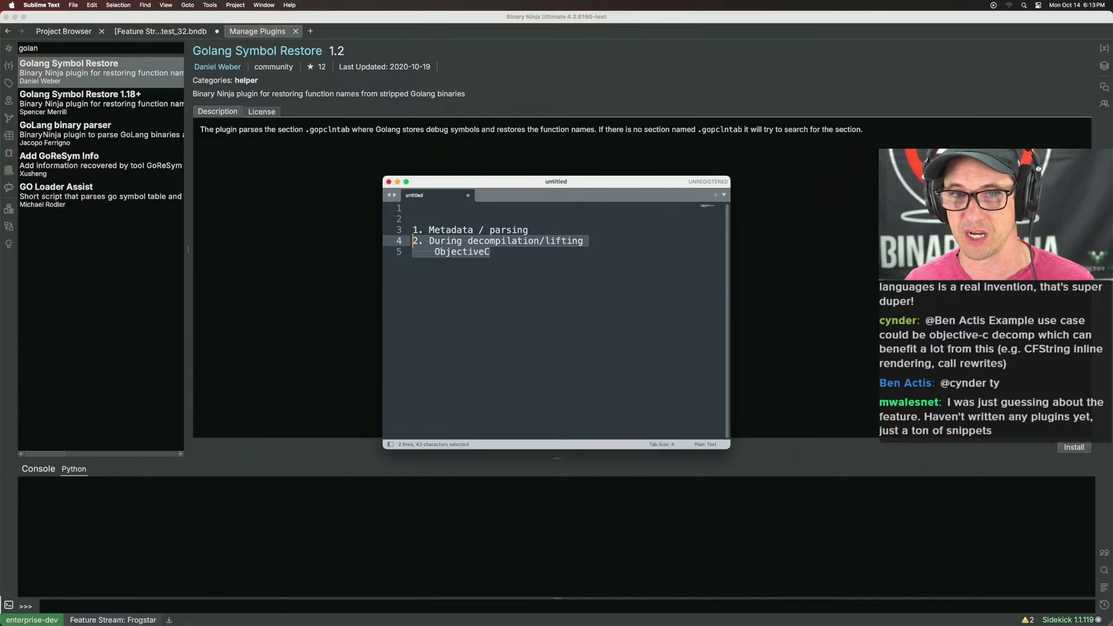
key("Right")
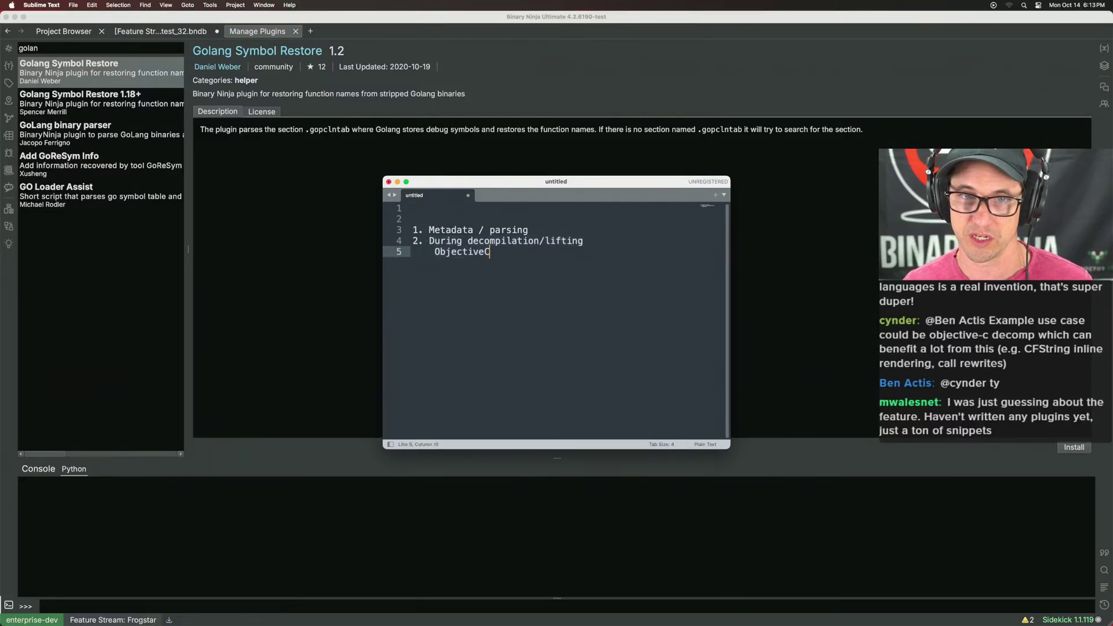
key("super+Up")
key("super+Down")
key("Return")
key("BackSpace")
type("3")
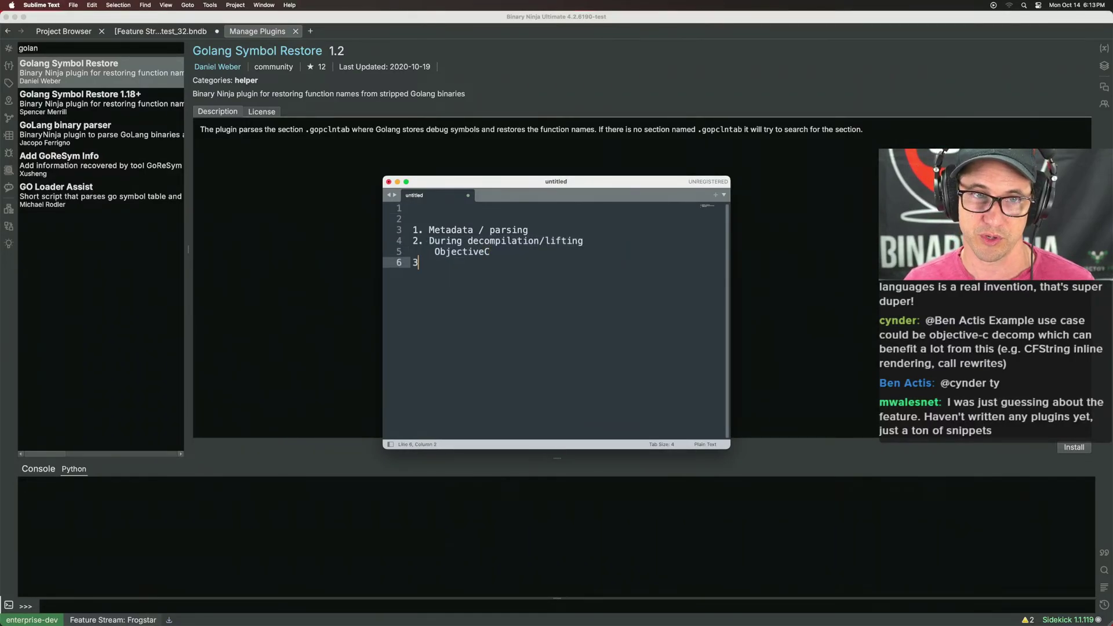
type(". Output")
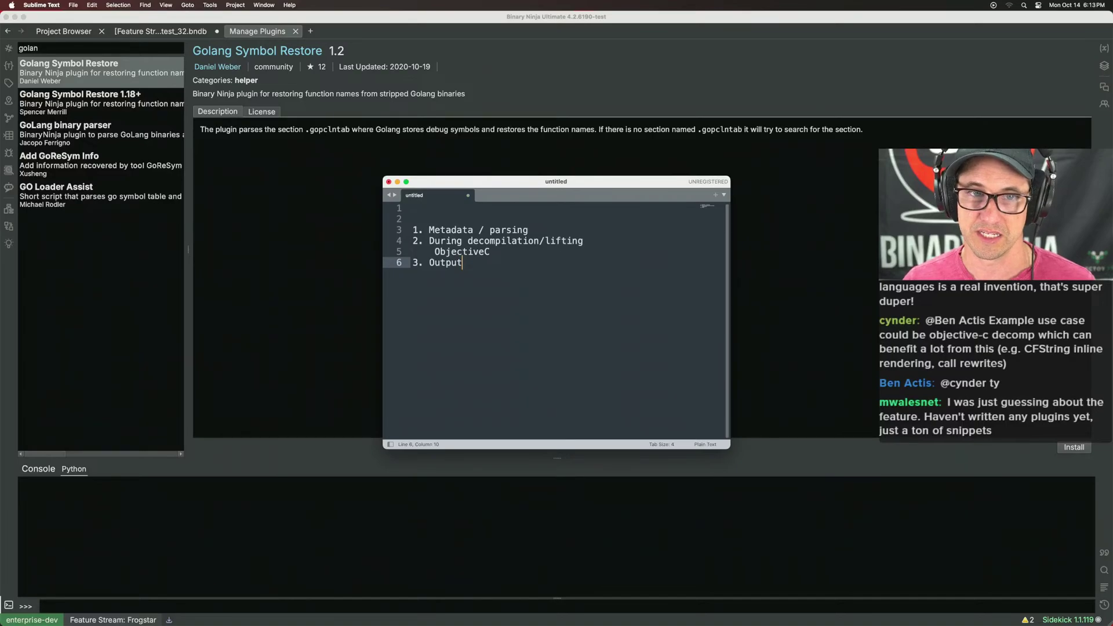
Insert 'Core support ?' above '3. Output' with an indented 'Non-null-terminated strings' sub-item.
key("Up")
key("super+Right")
key("Return")
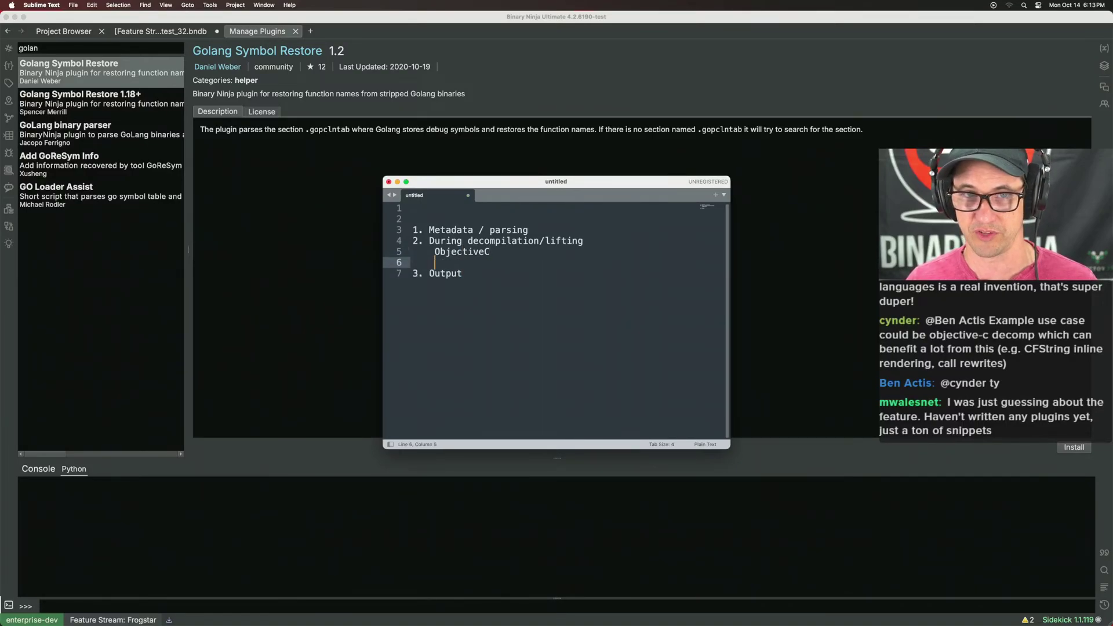
key("BackSpace")
type("C")
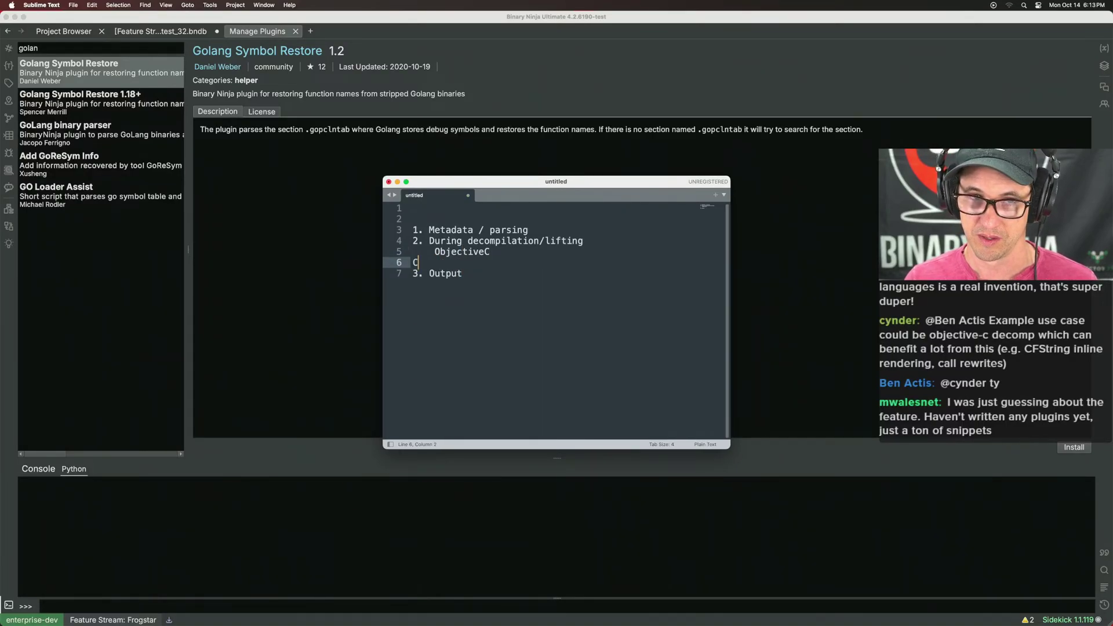
type("ore support ?")
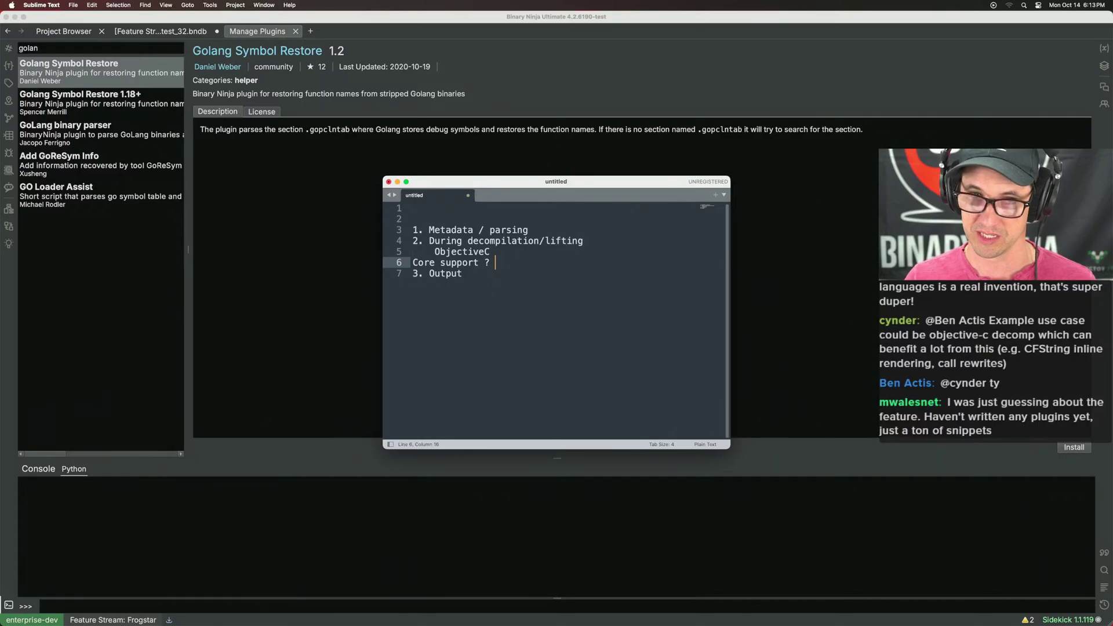
key("Return")
key("Tab")
type("Non")
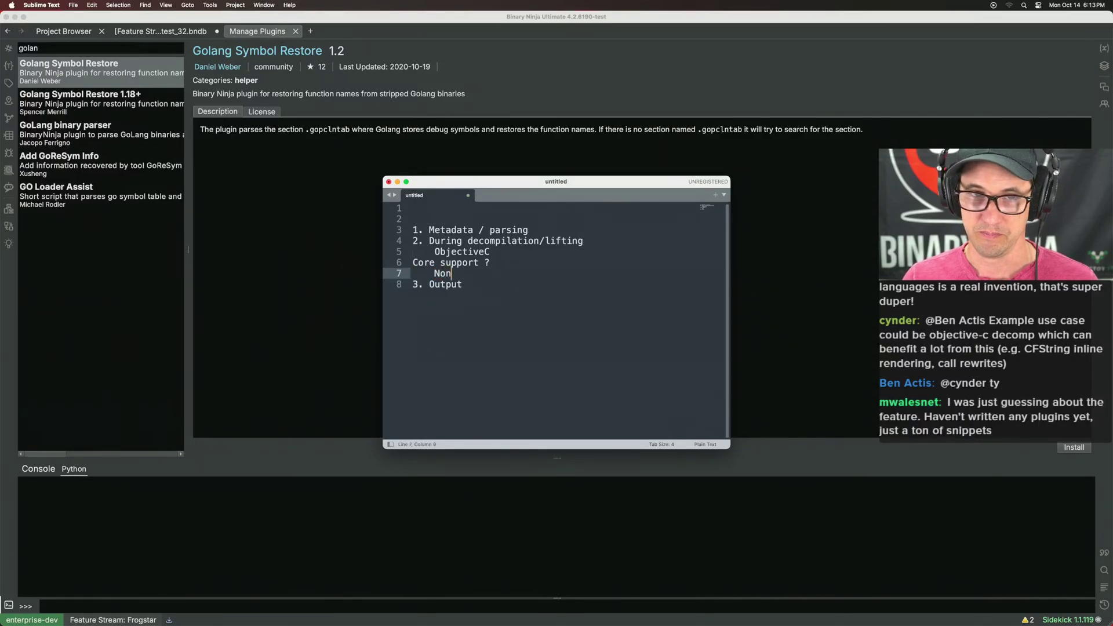
type("-null-terminated strings")
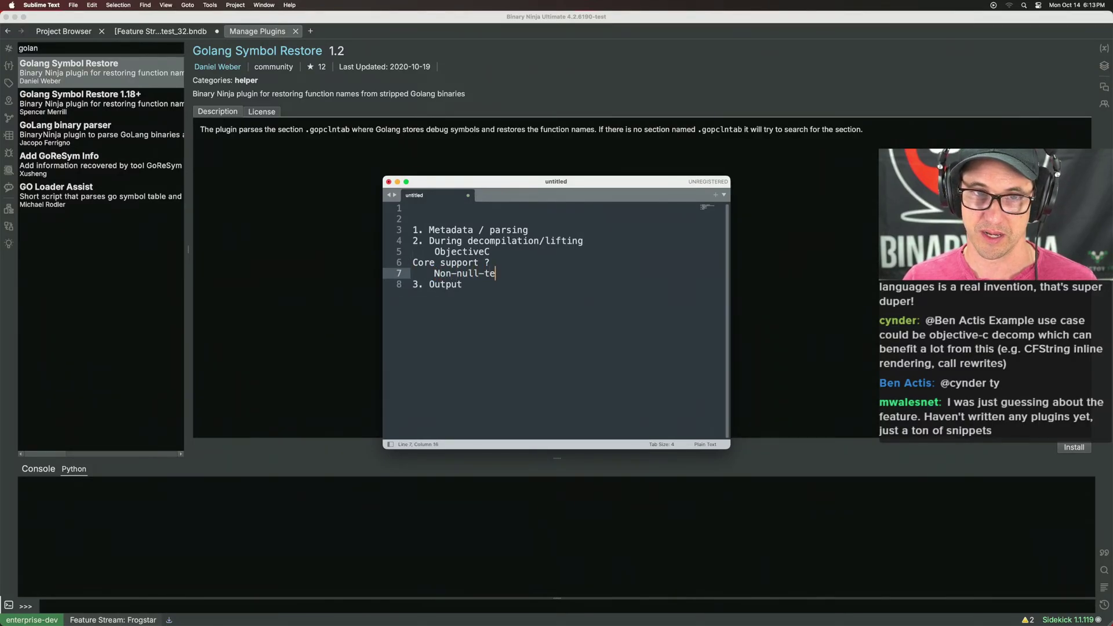
Add a second sub-item 'return calling convetion with golang' followed by a blank line.
key("Return")
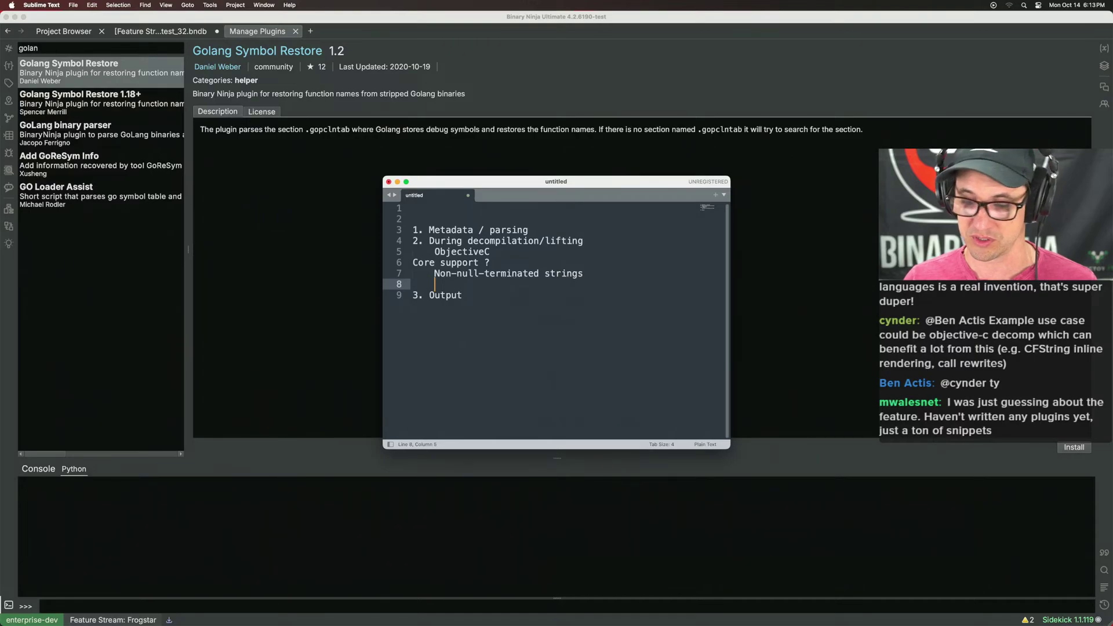
type("Stack")
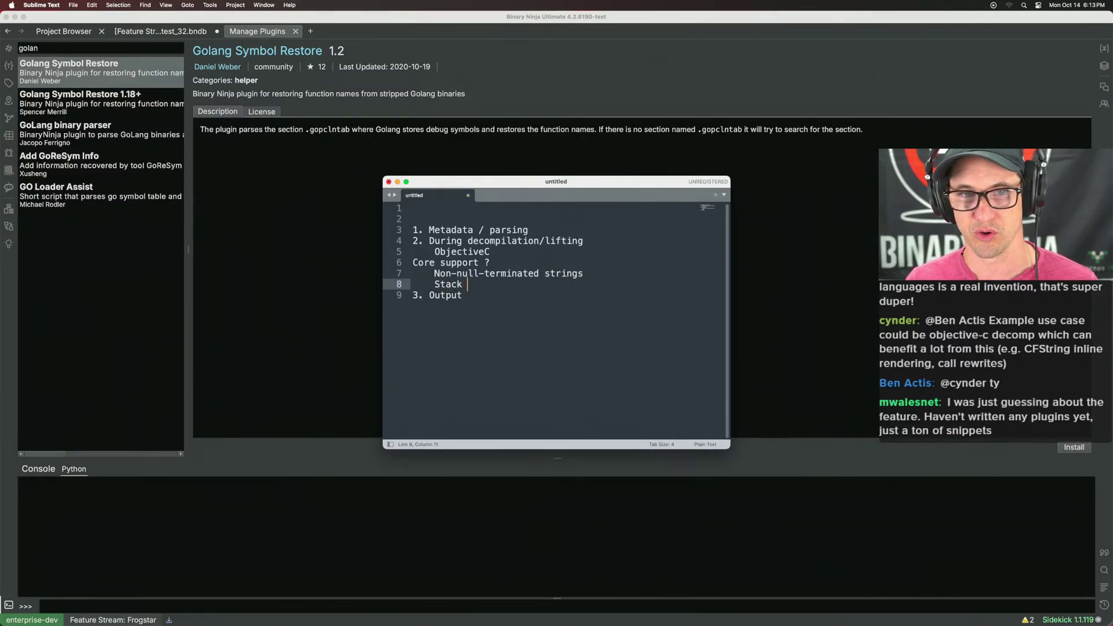
key("BackSpace")
key("BackSpace")
key("BackSpace")
key("BackSpace")
key("BackSpace")
key("BackSpace")
type("Multipl")
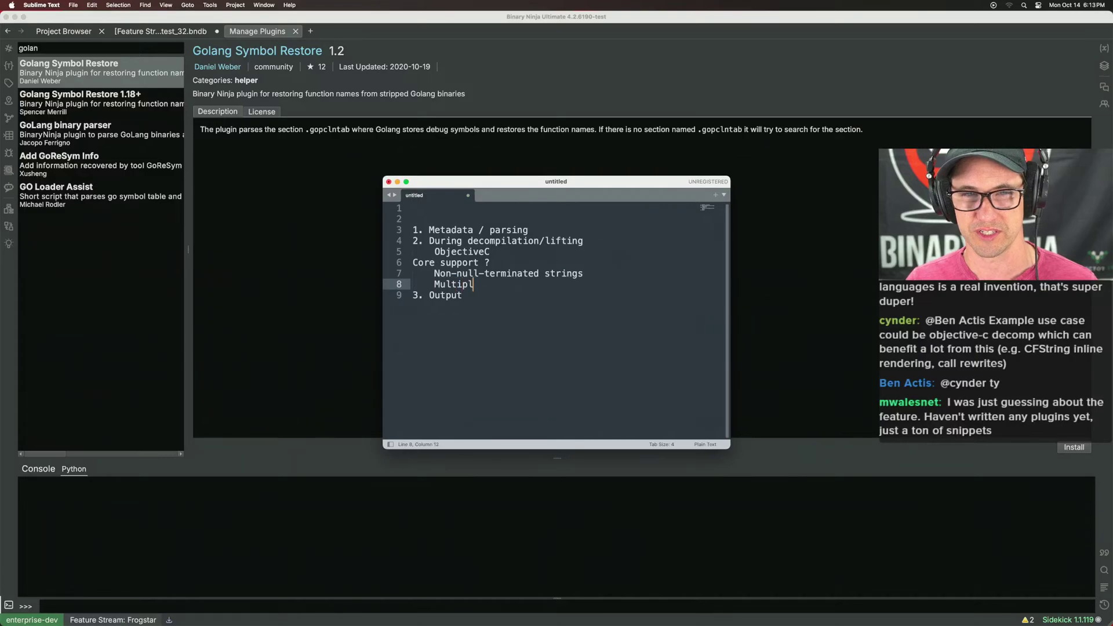
type("e")
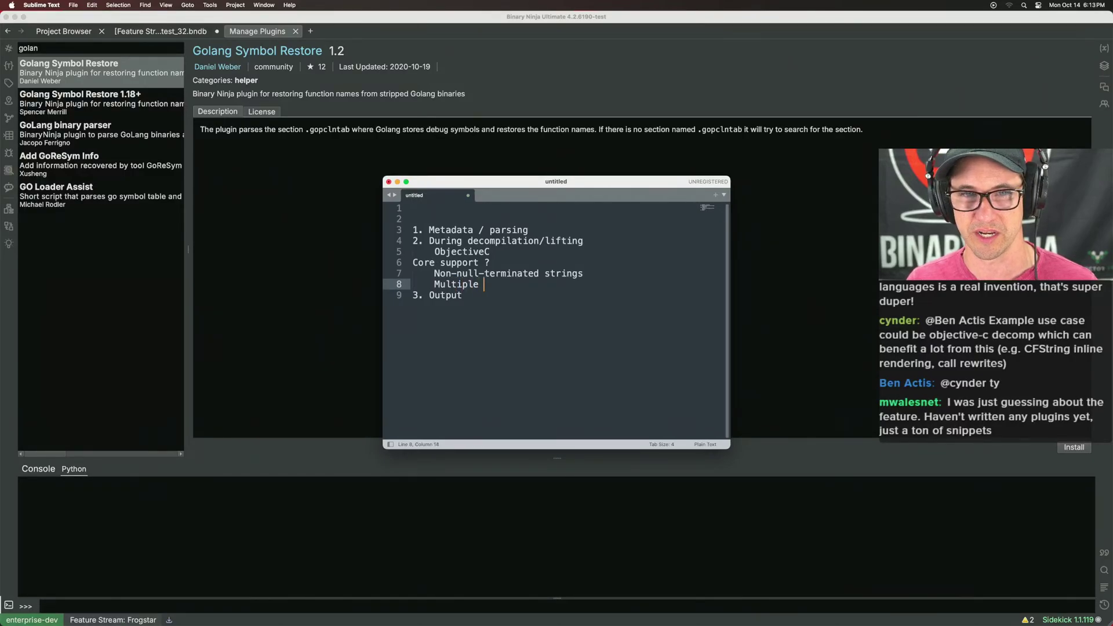
key("BackSpace")
key("BackSpace")
key("BackSpace")
key("BackSpace")
key("BackSpace")
key("BackSpace")
key("BackSpace")
key("BackSpace")
key("BackSpace")
type("retur")
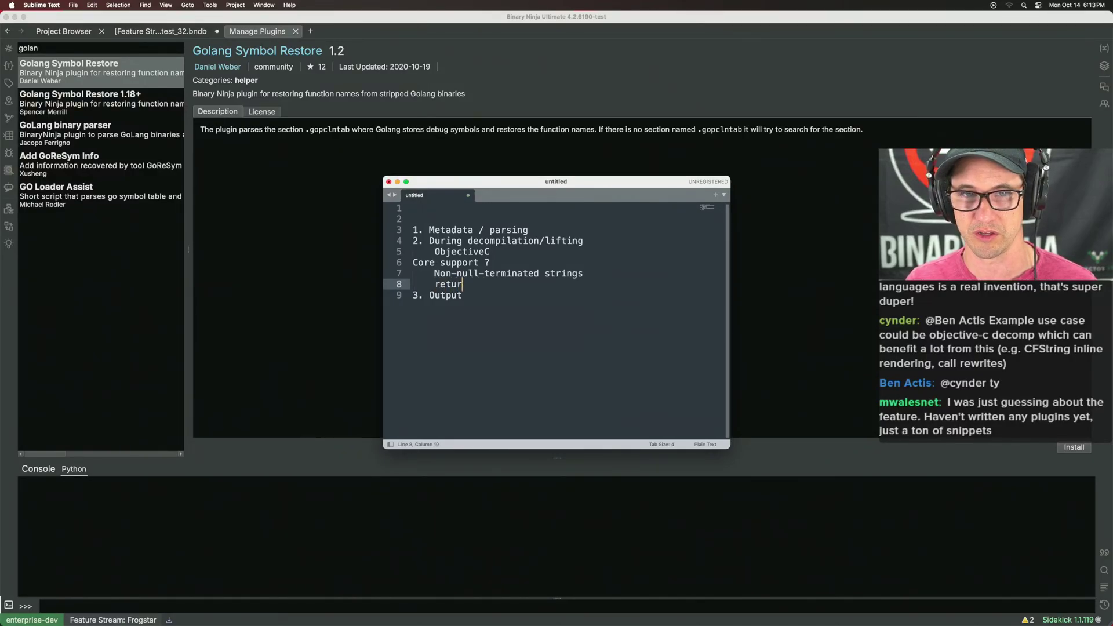
type("n calling convetion ")
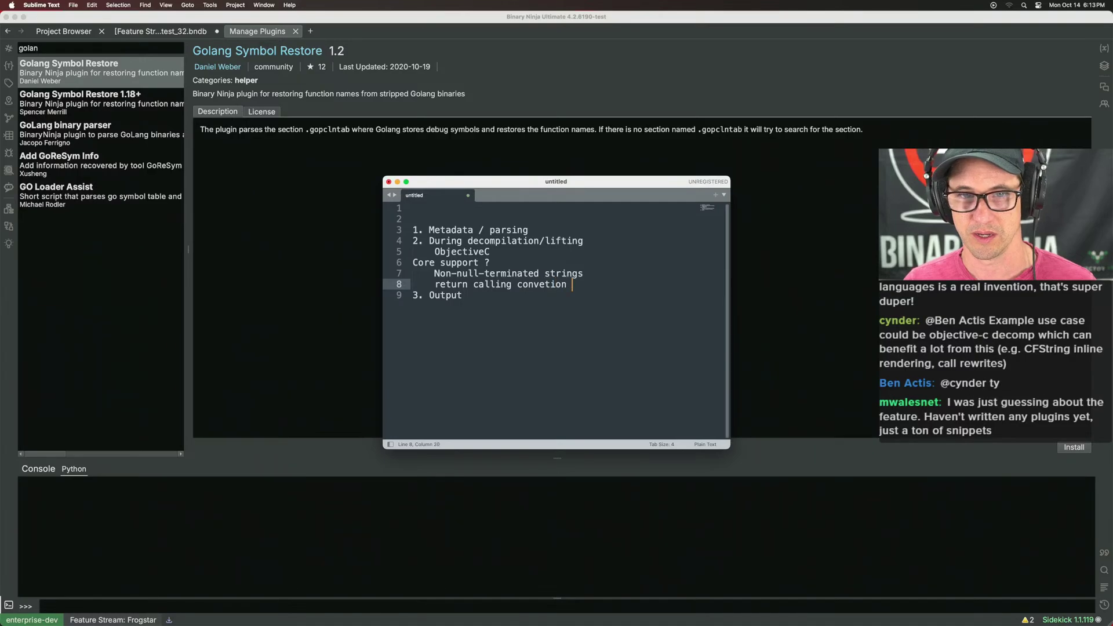
type("with golang")
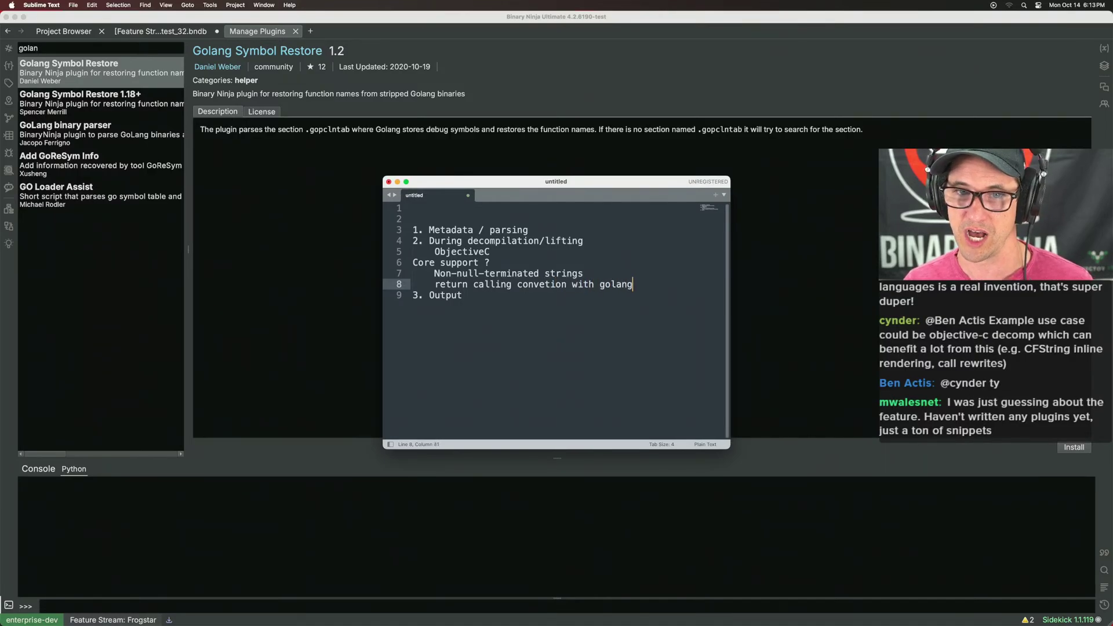
key("Return")
key("shift+Up")
key("shift+Up")
key("shift+Up")
key("super+shift+Left")
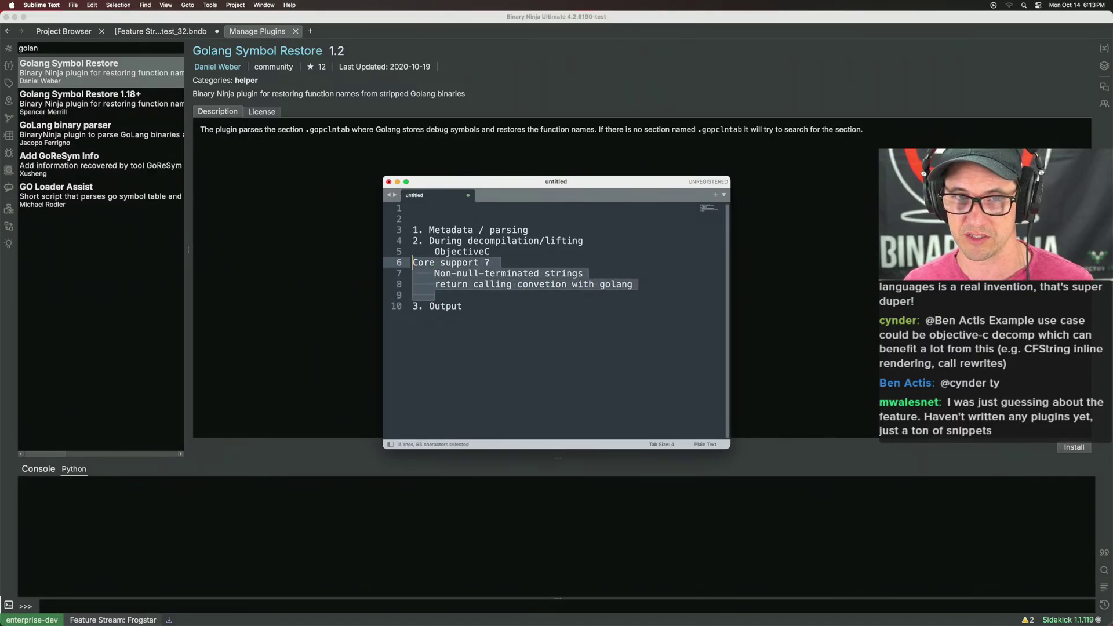
key("shift+Up")
key("shift+Up")
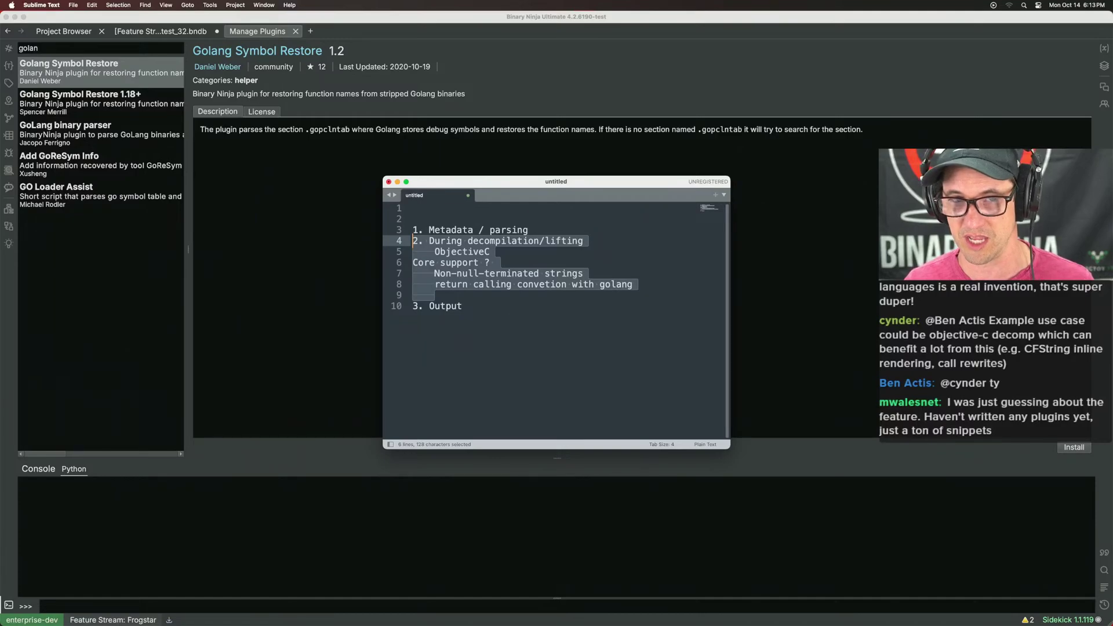
key("Right")
key("Down")
key("super+Right")
key("super+shift+Left")
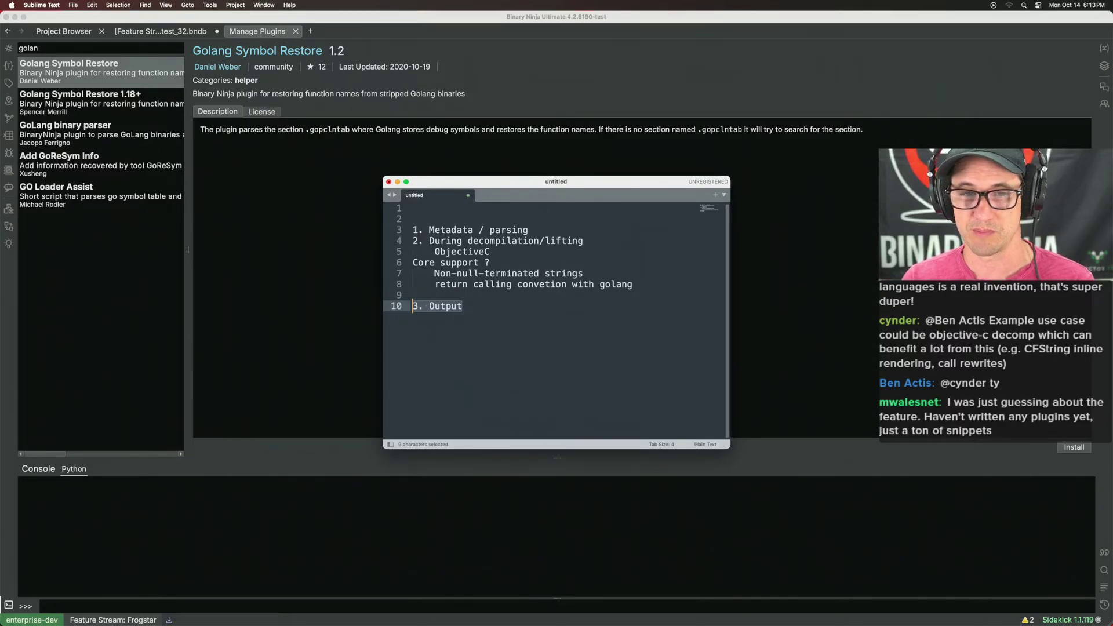
key("Up")
key("Up")
key("Up")
key("Up")
key("Up")
key("Up")
key("Down")
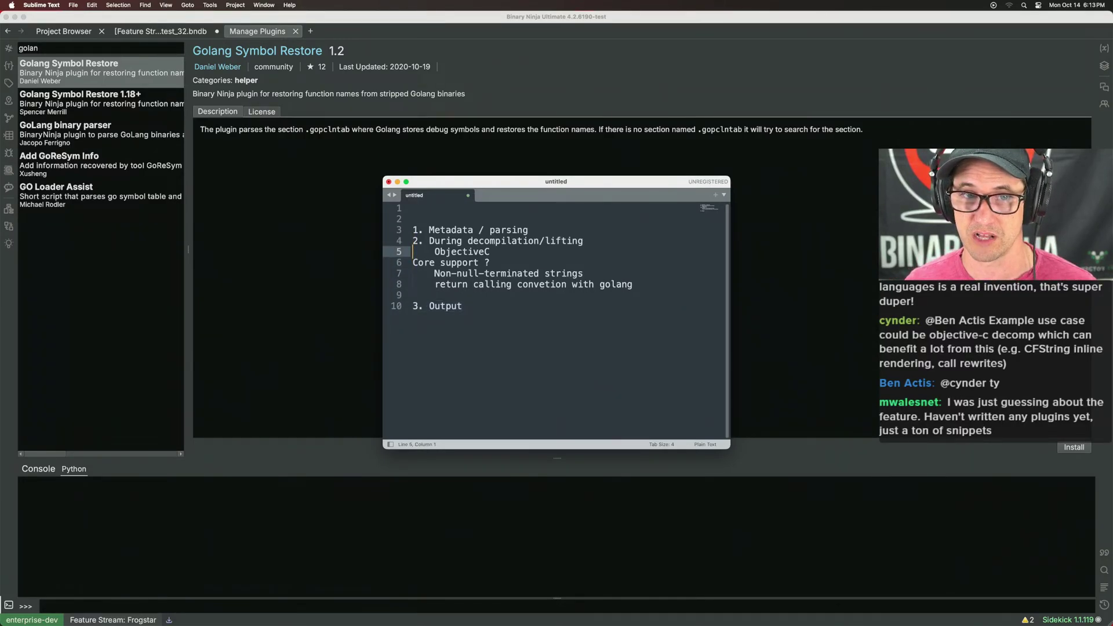
key("shift+Up")
key("super+shift+Left")
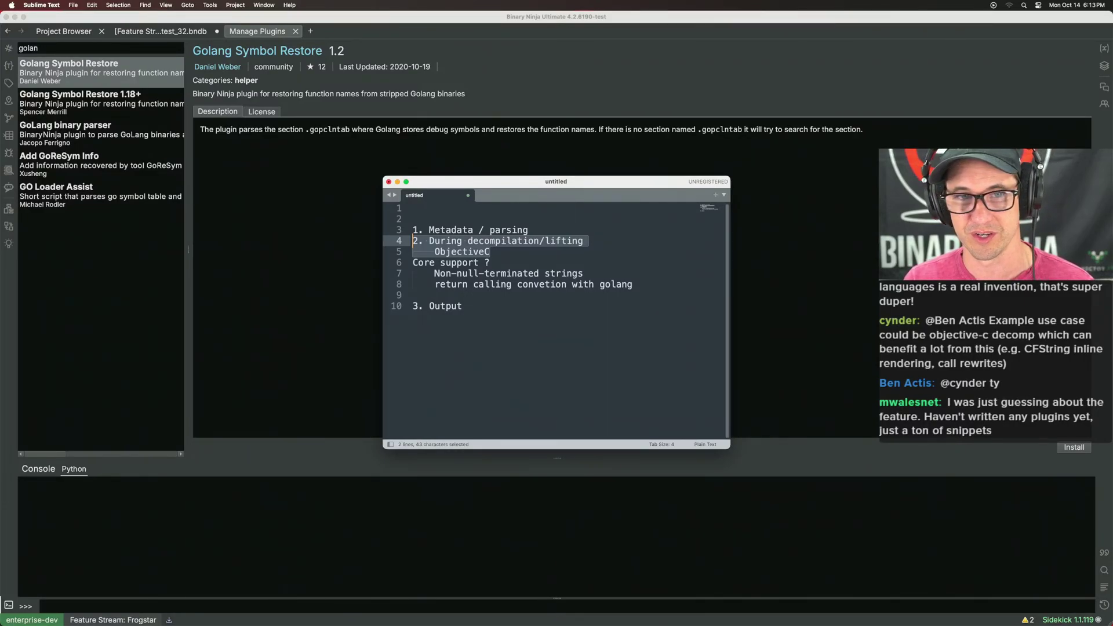
key("Up")
key("Down")
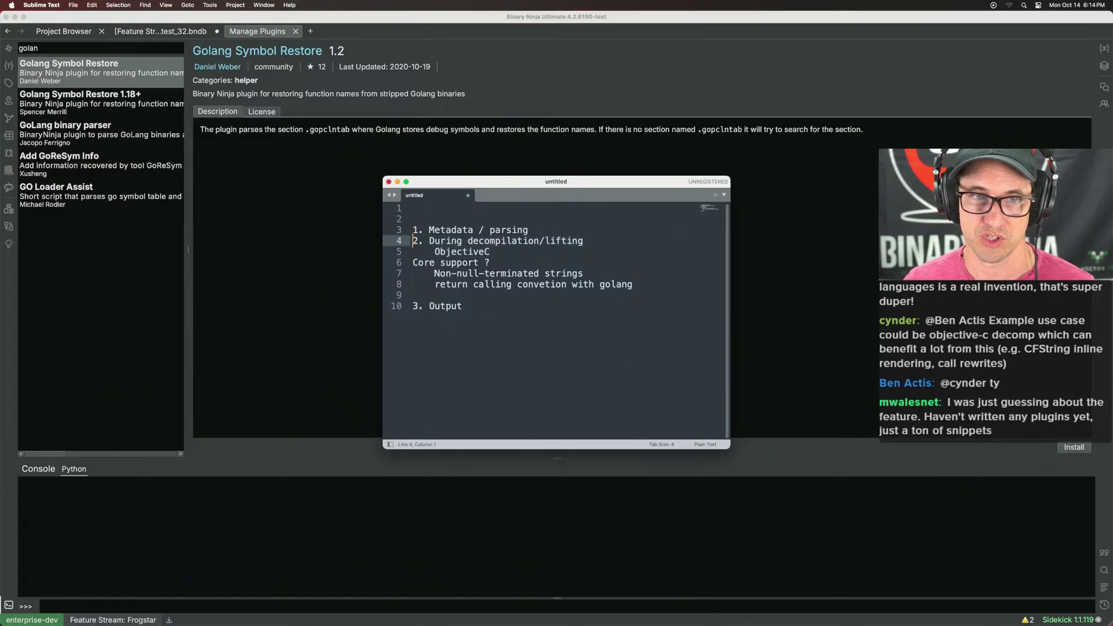
key("shift+Down")
key("shift+Down")
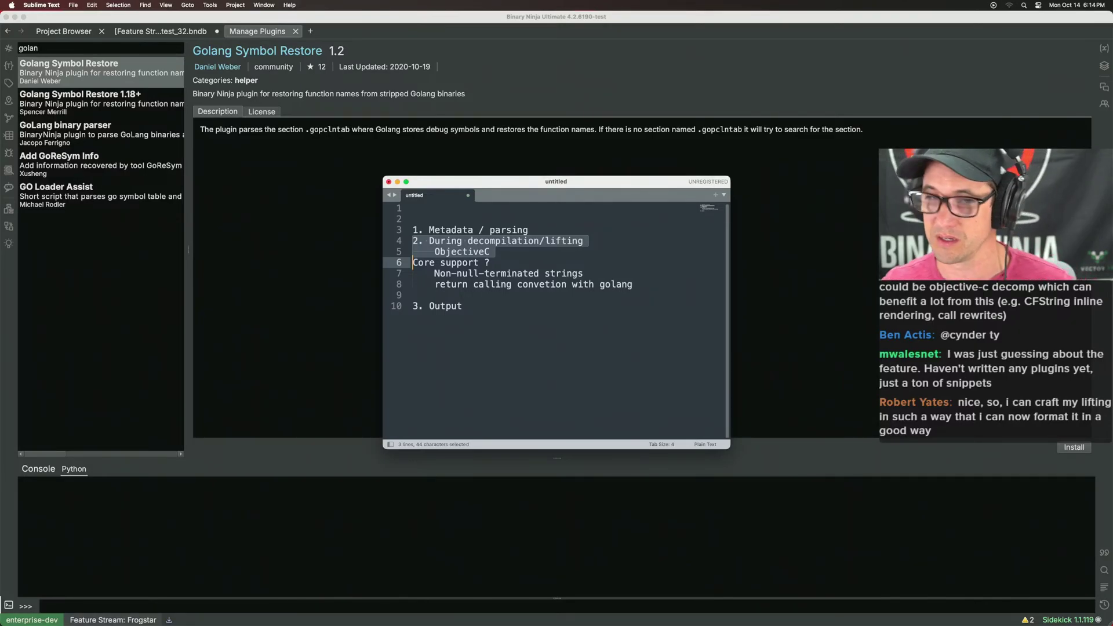
left_click_drag(462, 307, 391, 311)
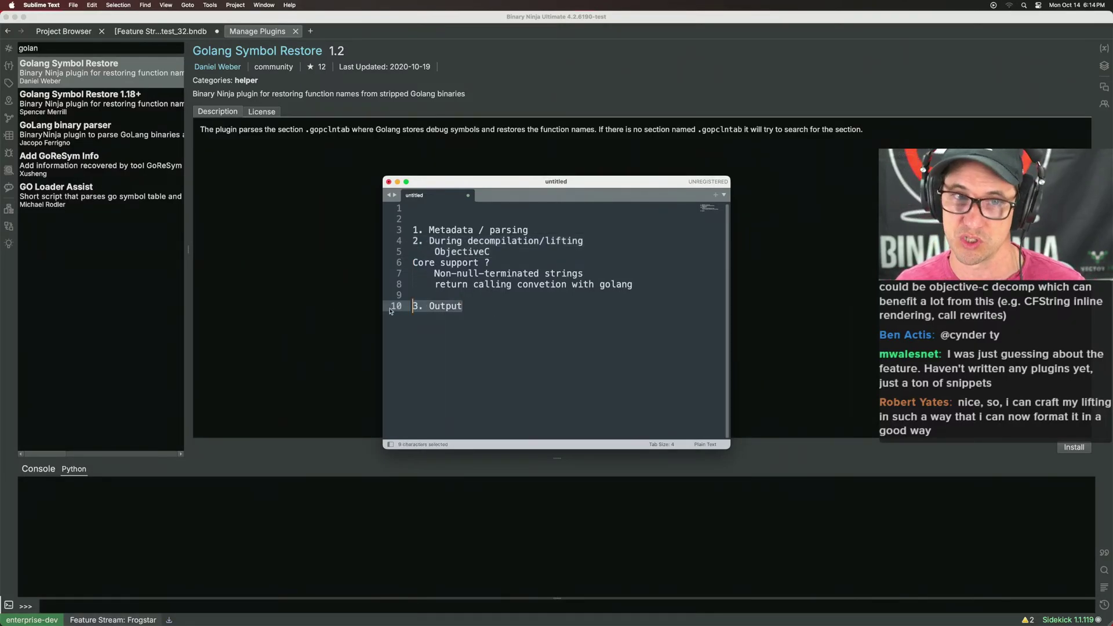
key("Right")
left_click_drag(470, 219, 497, 254)
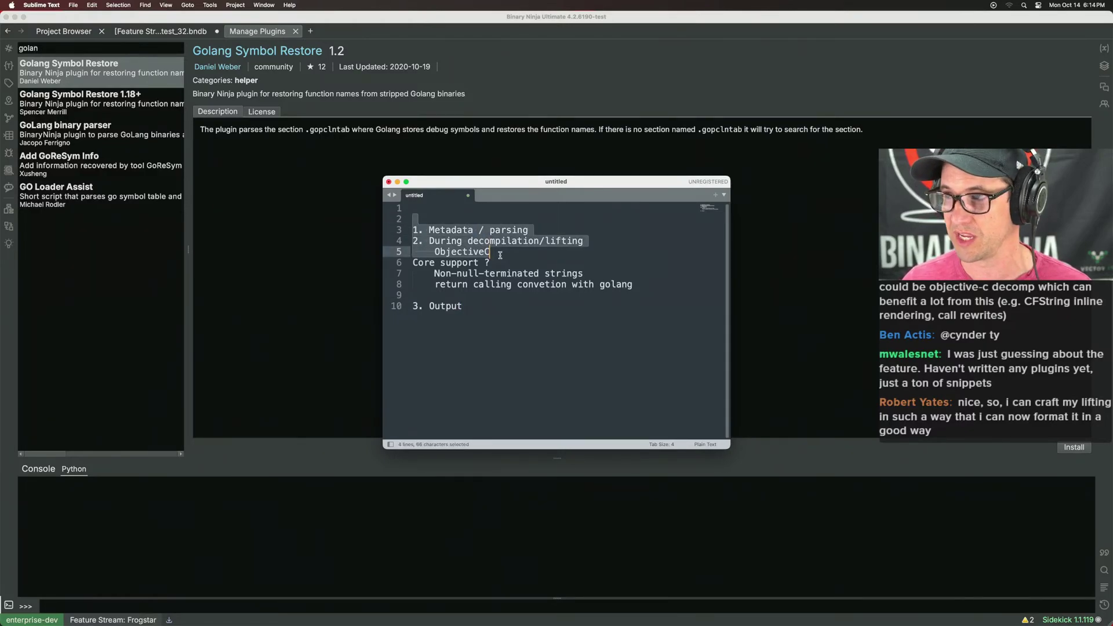
left_click_drag(462, 306, 376, 290)
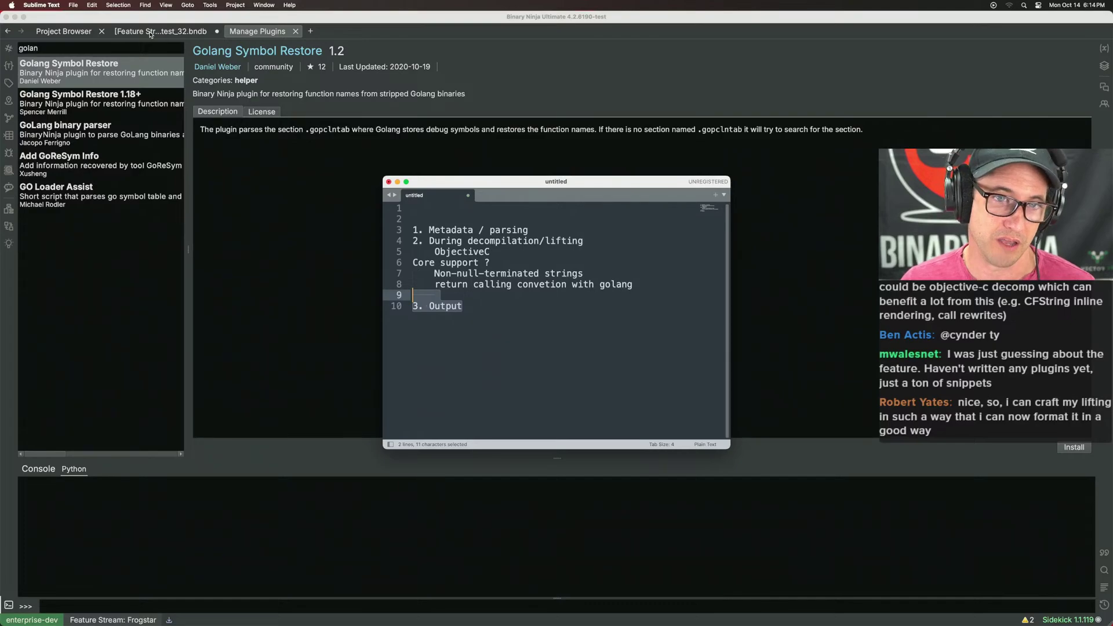
key("super+Tab")
key("super+Tab")
key("super+Tab")
key("super+Tab")
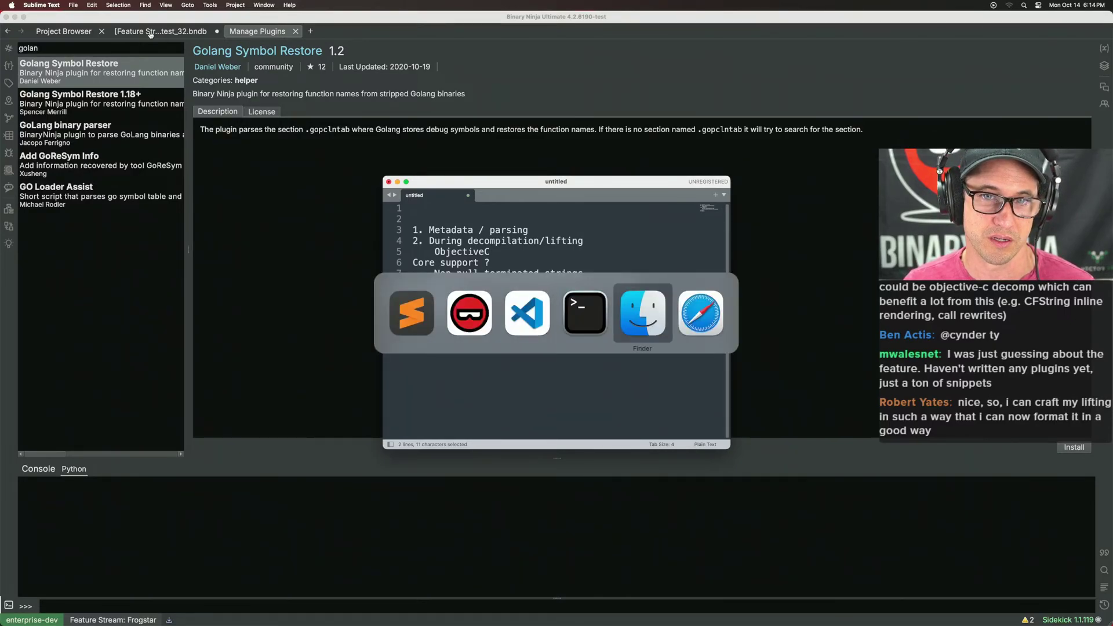
key("super+Tab")
Read the Sidekick Amadey string deobfuscation post on binary.ninja/blog, then return to Binary Ninja.
key("super+t")
type("binary.ninja/blog")
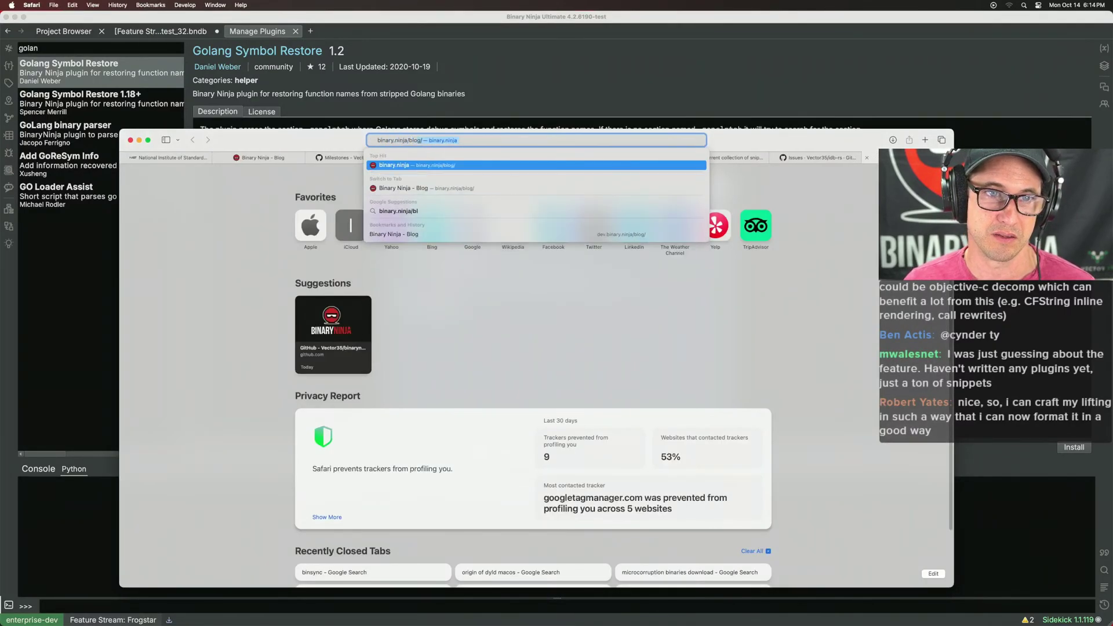
key("Return")
scroll(349, 288, "down", 20)
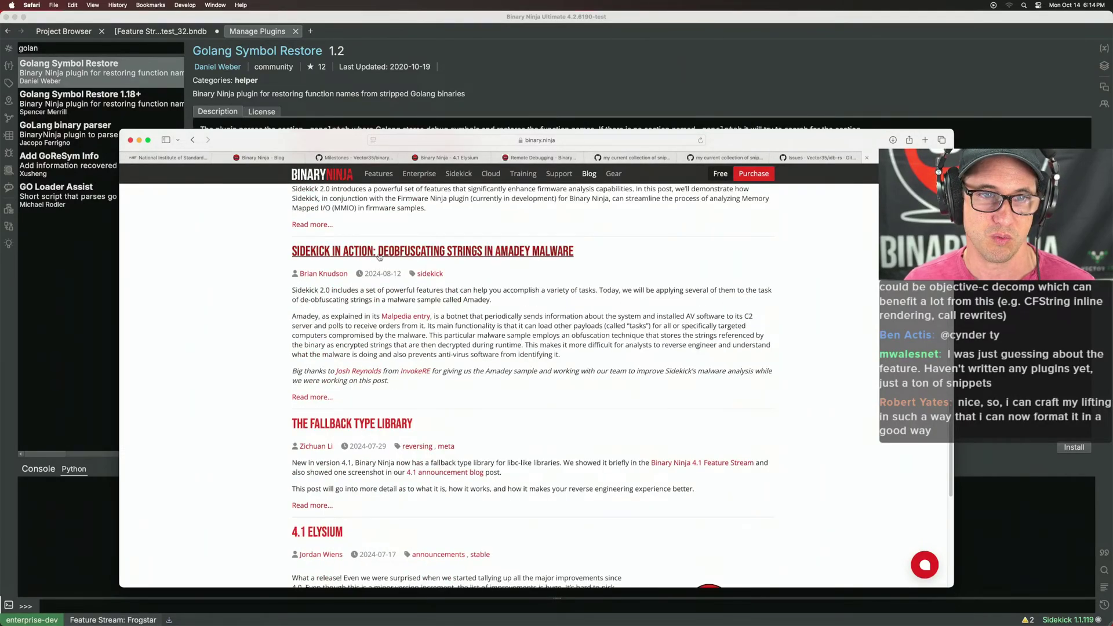
left_click(379, 253)
scroll(472, 311, "down", 10)
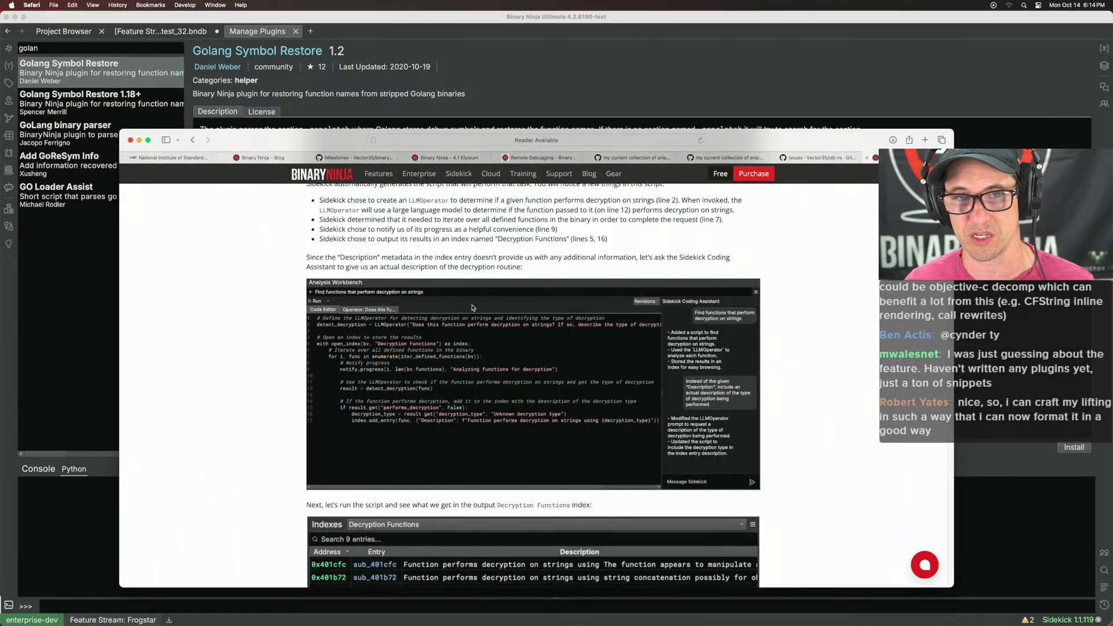
scroll(473, 308, "down", 15)
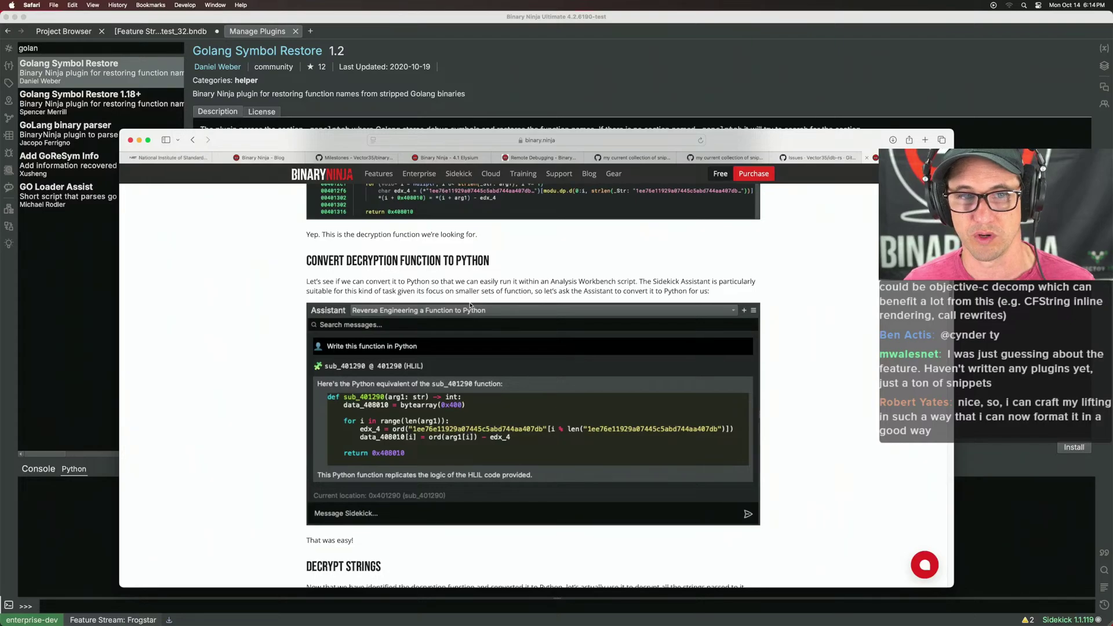
scroll(470, 305, "down", 1)
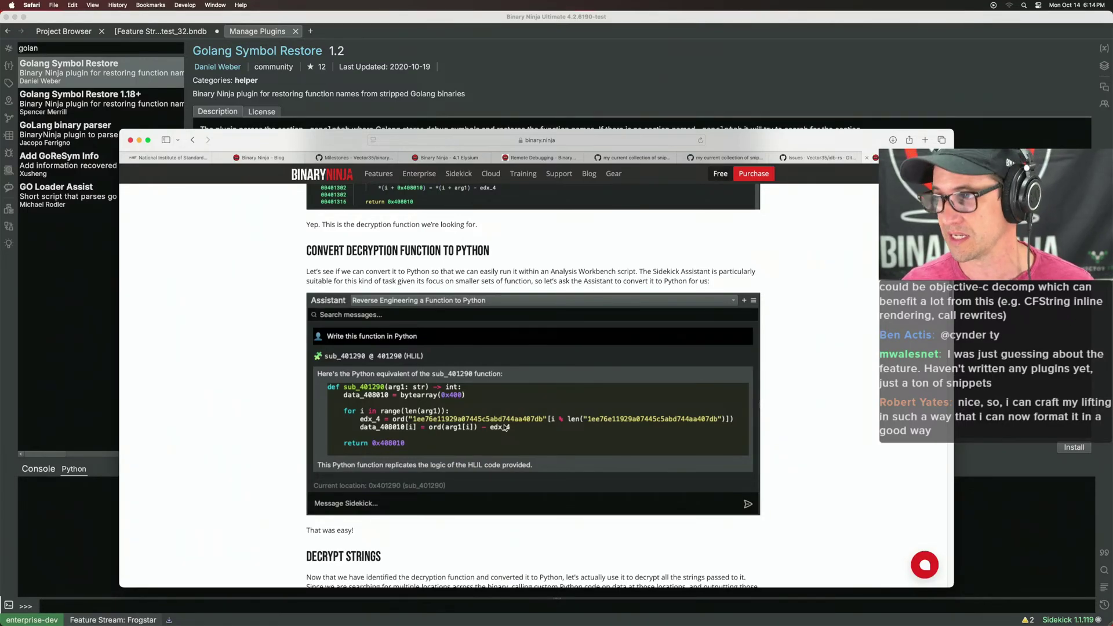
key("super+Tab")
key("super+Tab")
key("super+Tab")
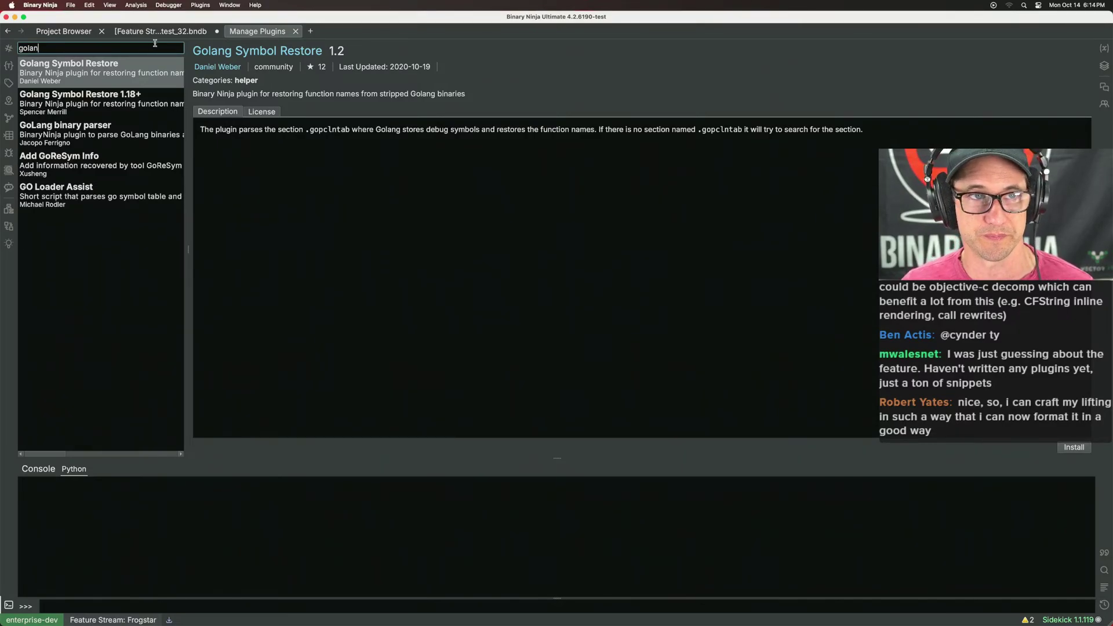
Switch hlil_test_32.bndb's decompilation to Pseudo Rust, leaving switch_case's return type unchanged.
left_click(157, 32)
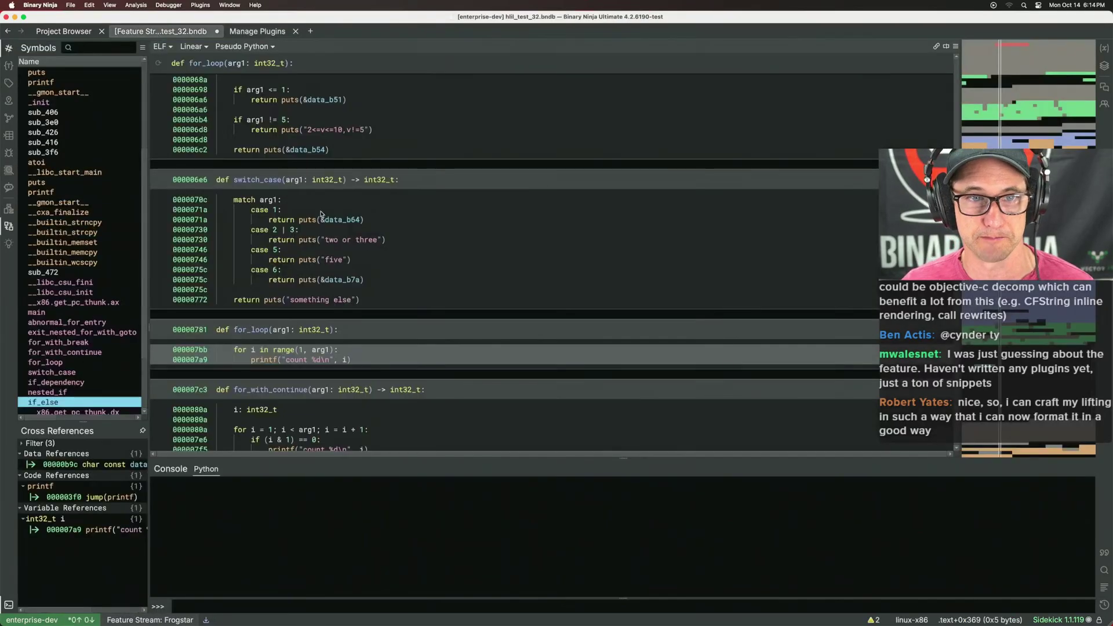
left_click(380, 181)
key("y")
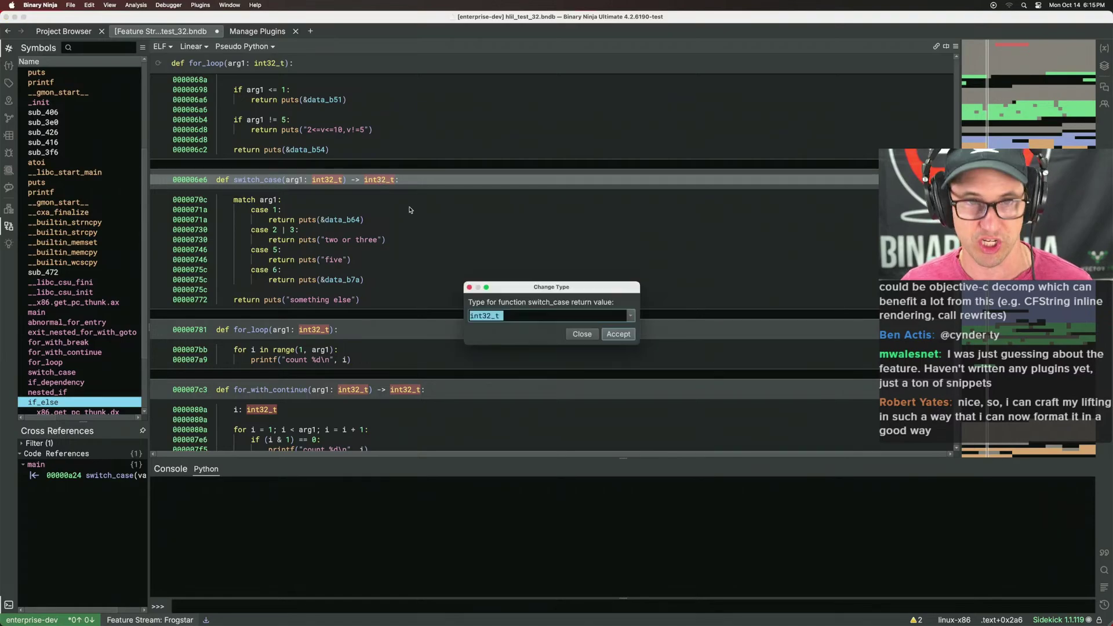
key("Escape")
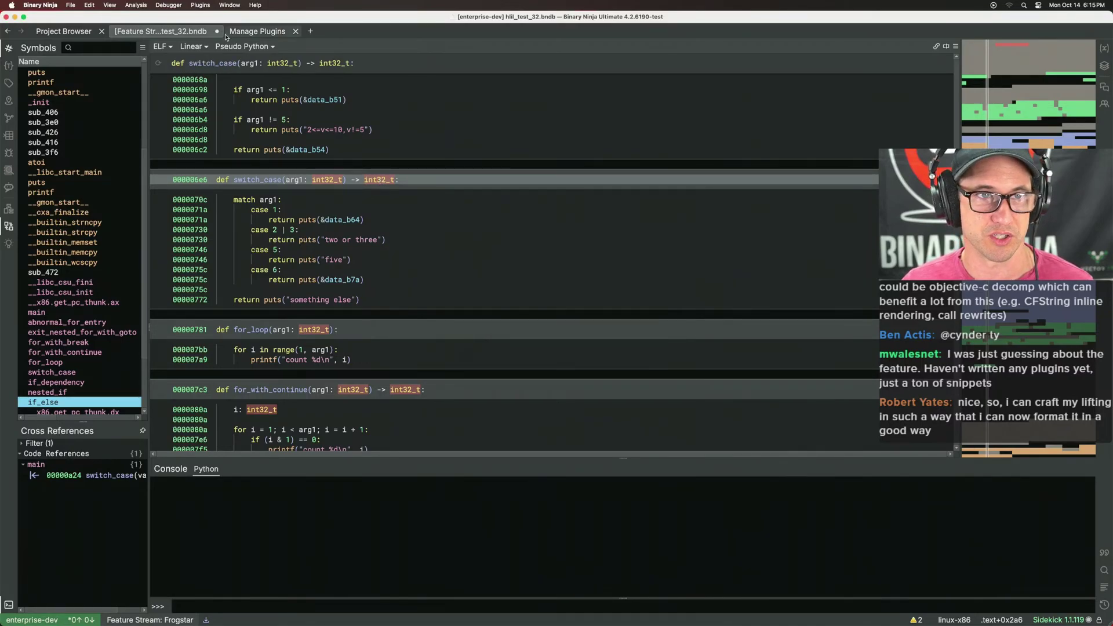
left_click(244, 47)
left_click(281, 127)
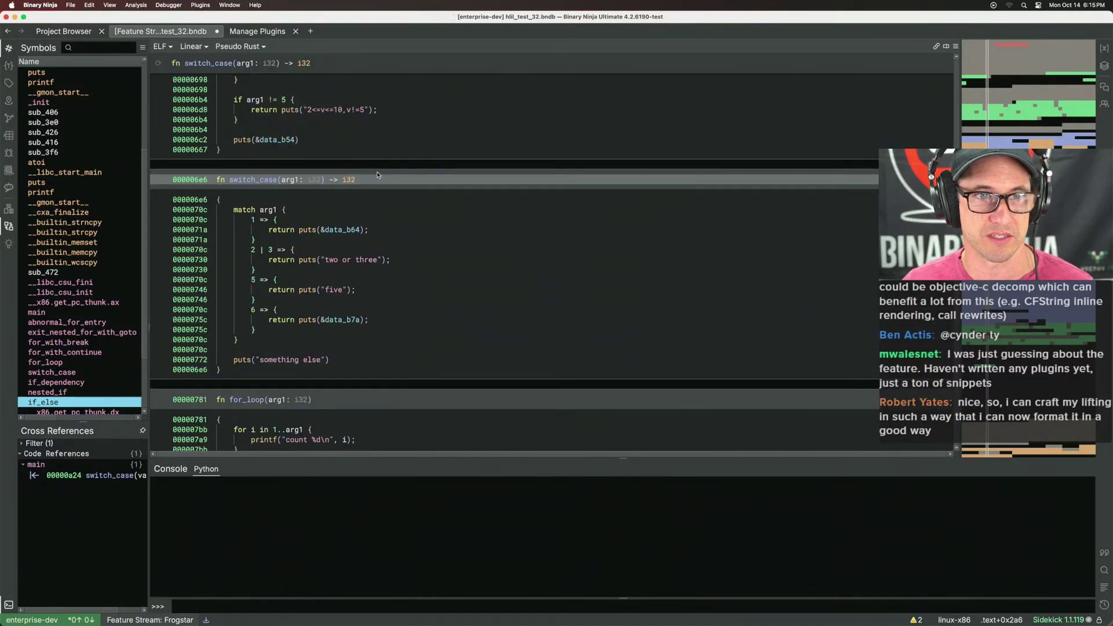
key("y")
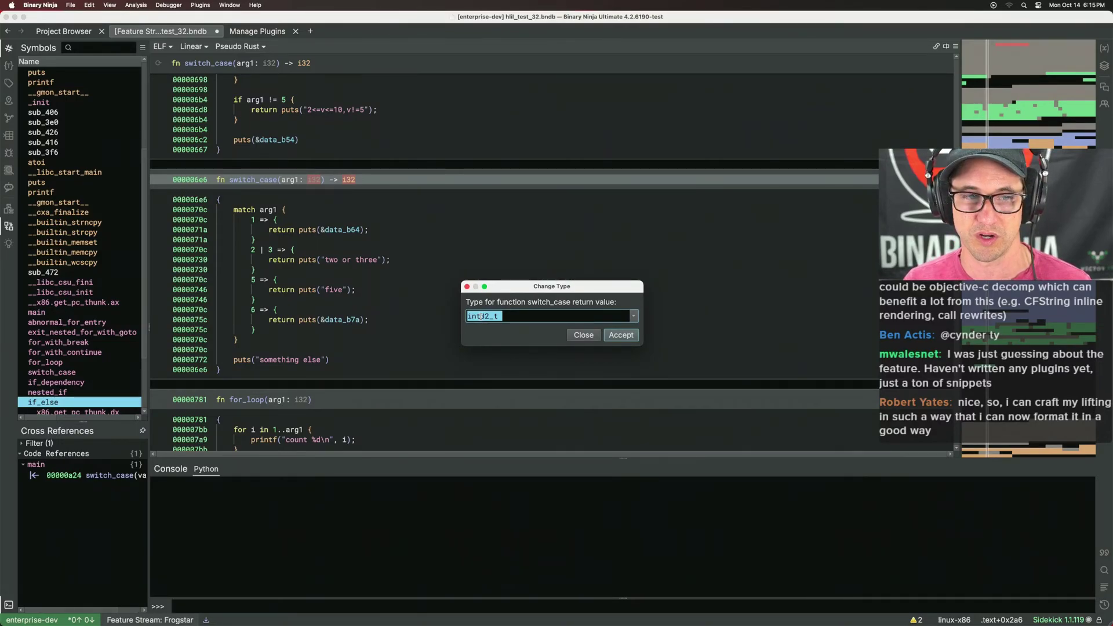
key("Escape")
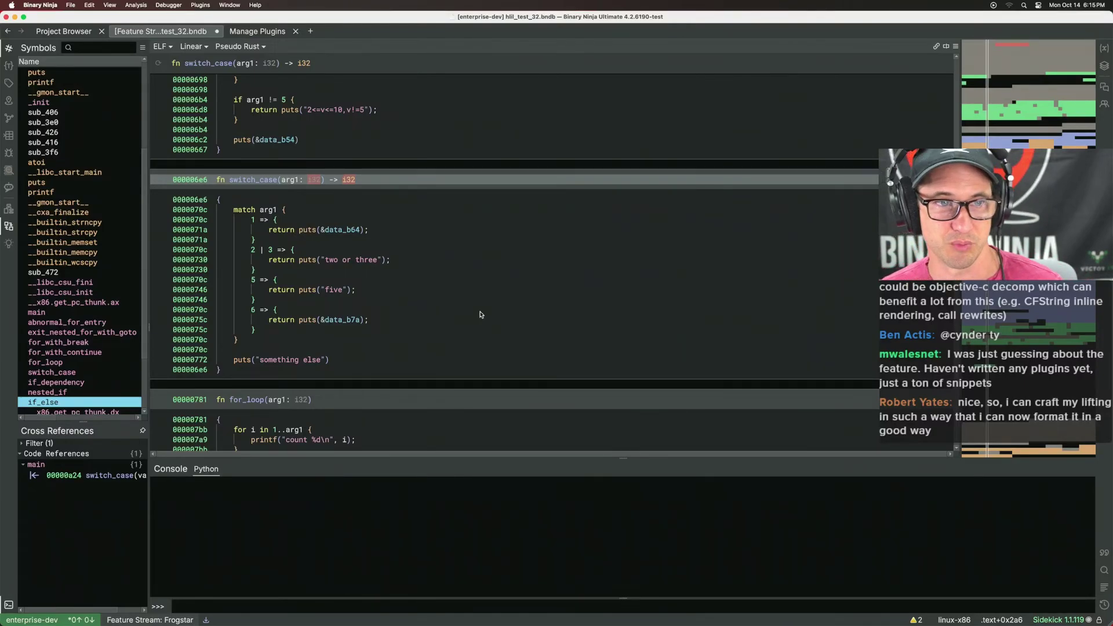
left_click(293, 250)
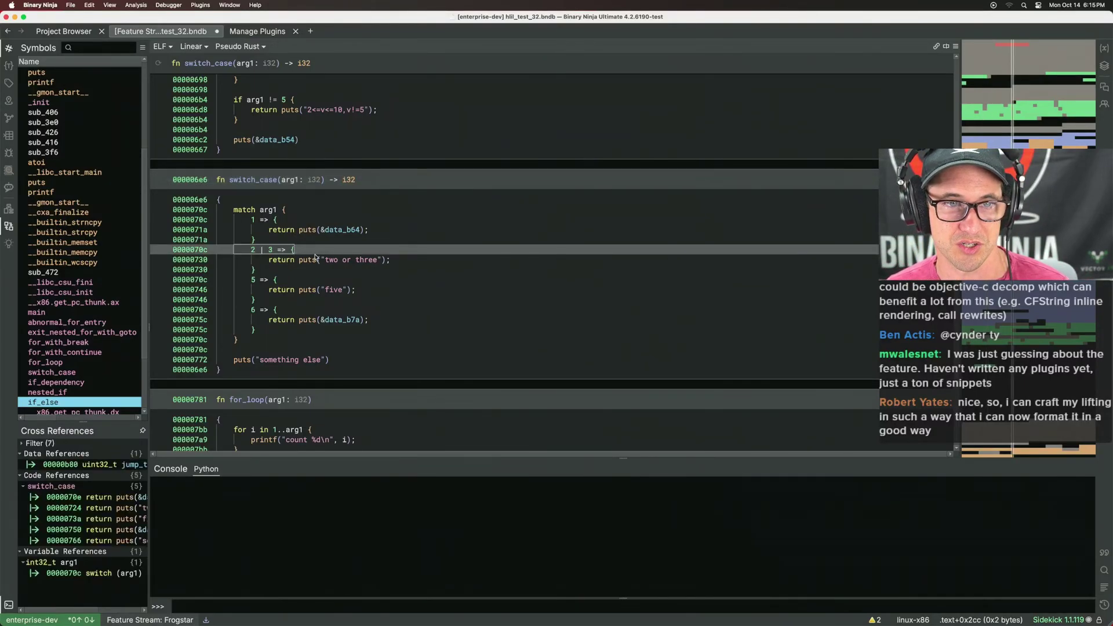
Scroll the Pseudo Rust listing and check the Update Channel preferences via the command palette.
scroll(328, 264, "down", 5)
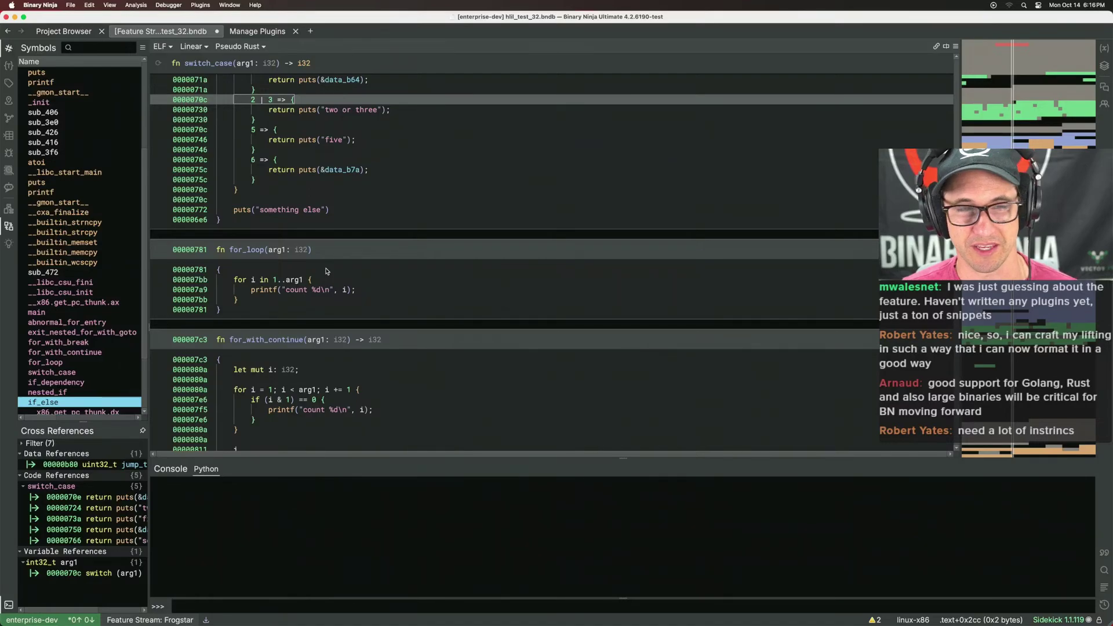
scroll(410, 248, "up", 5)
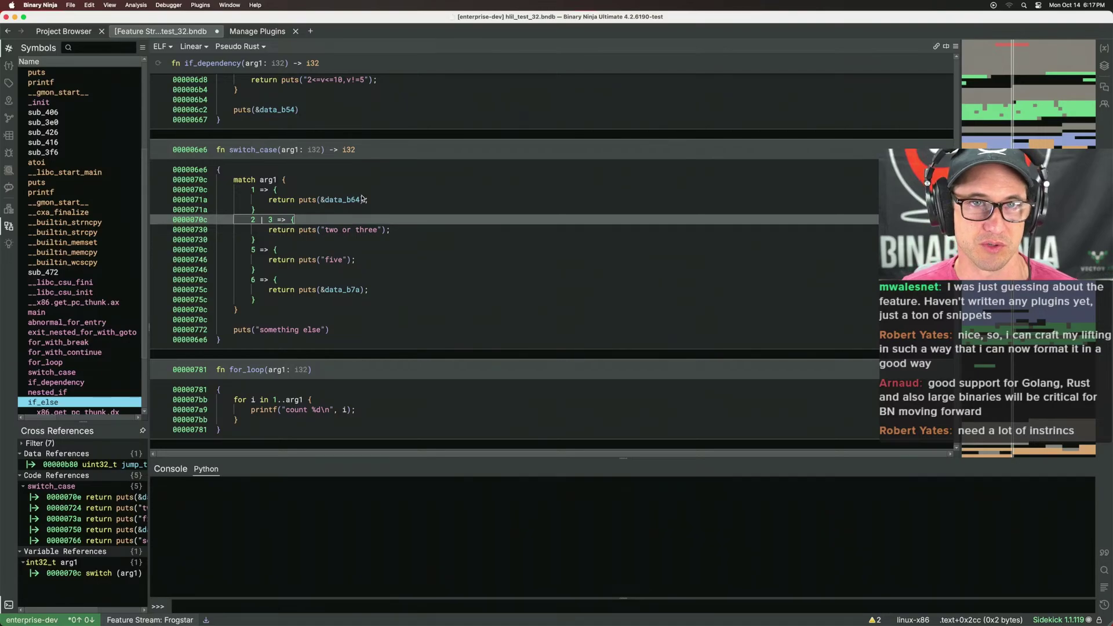
key("super+p")
key("Return")
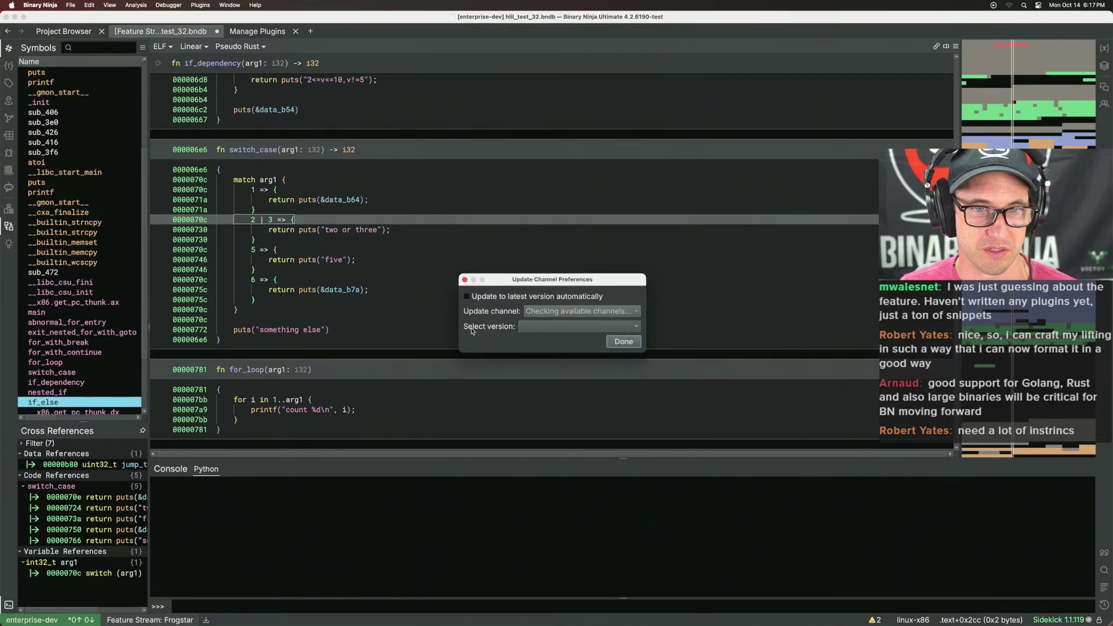
key("Escape")
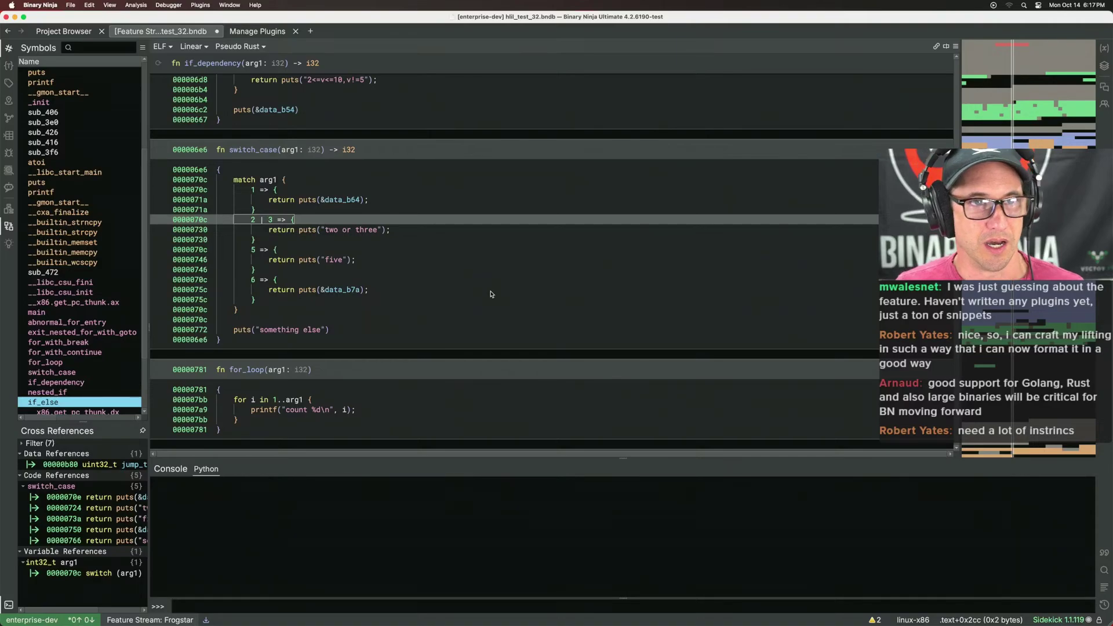
Expand the High Level Language Plugins folder in the Project Browser, then switch to Finder.
key("ctrl+shift+Tab")
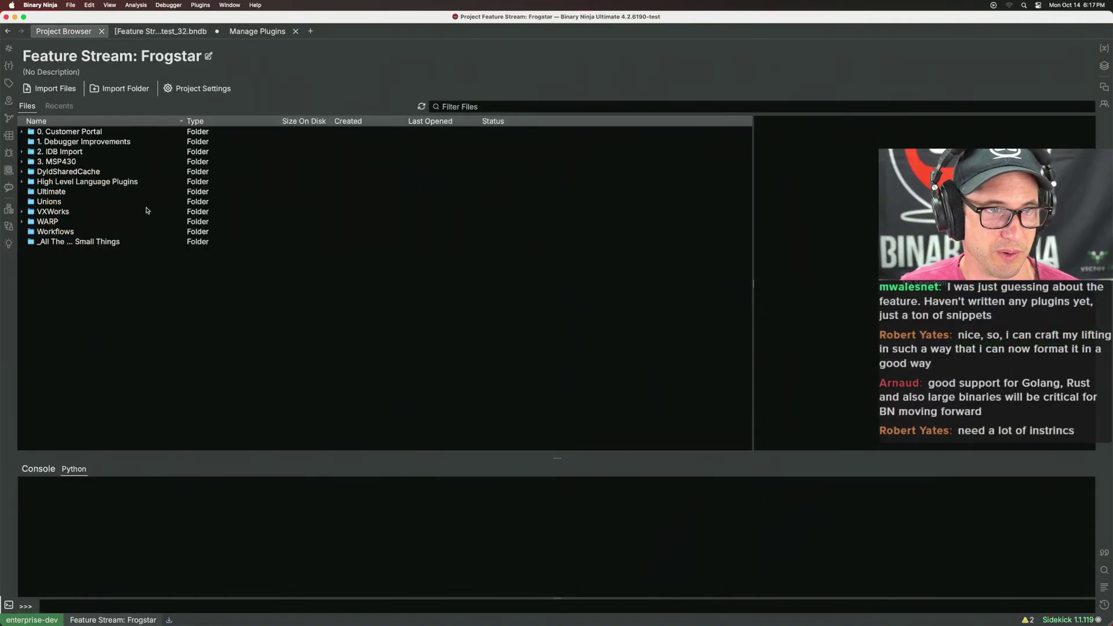
double_click(46, 181)
left_click(50, 202)
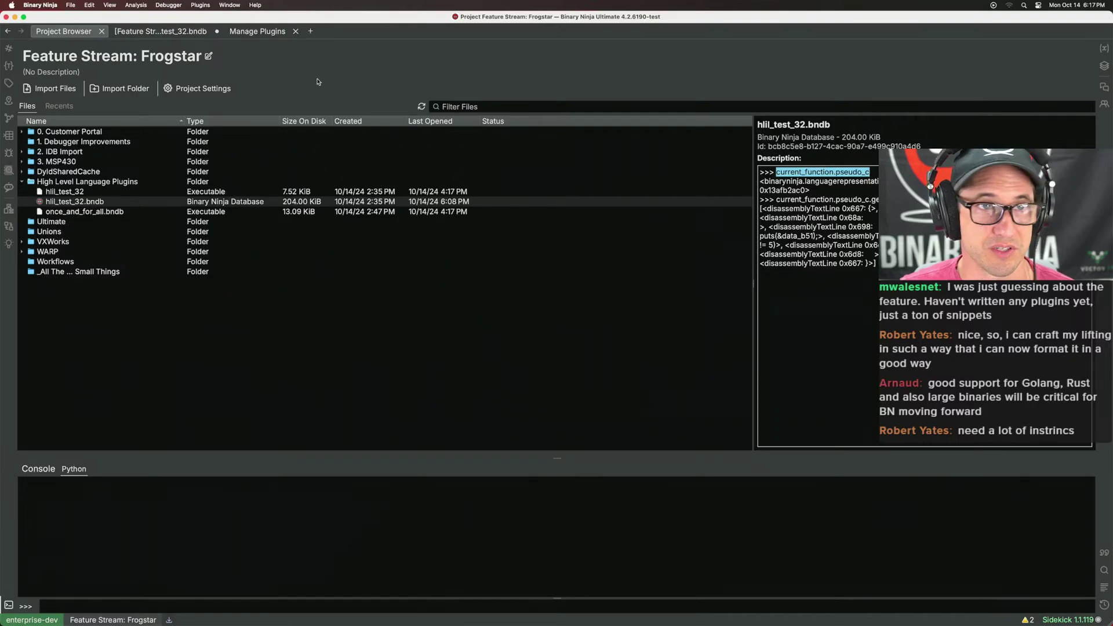
key("ctrl+Tab")
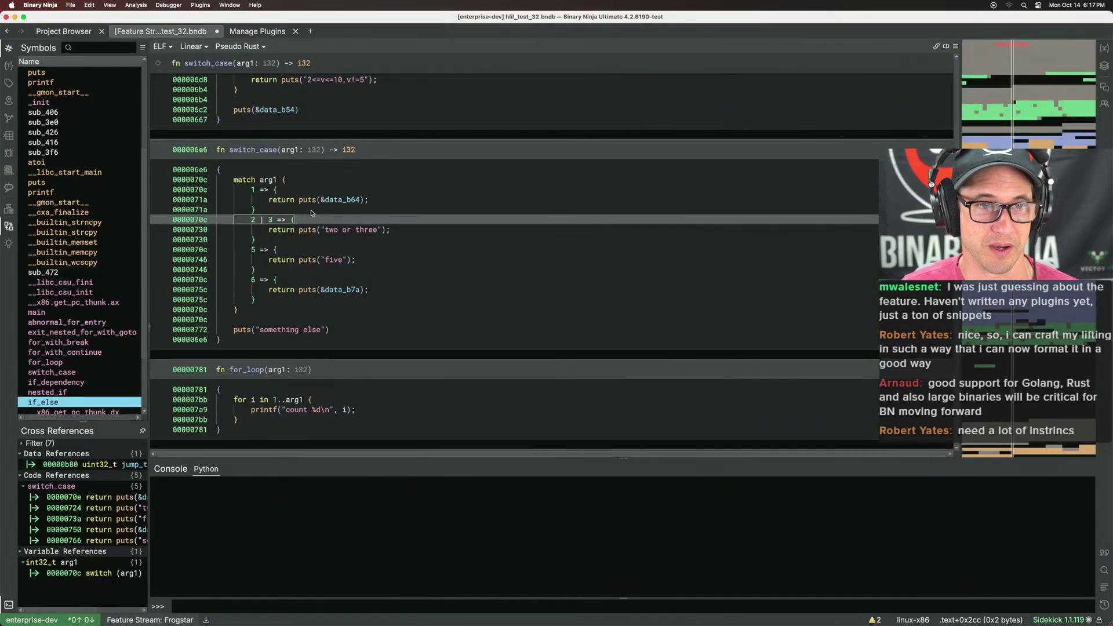
key("super+Tab")
key("super+Tab")
key("super+Tab")
key("super+Tab")
key("super+Tab")
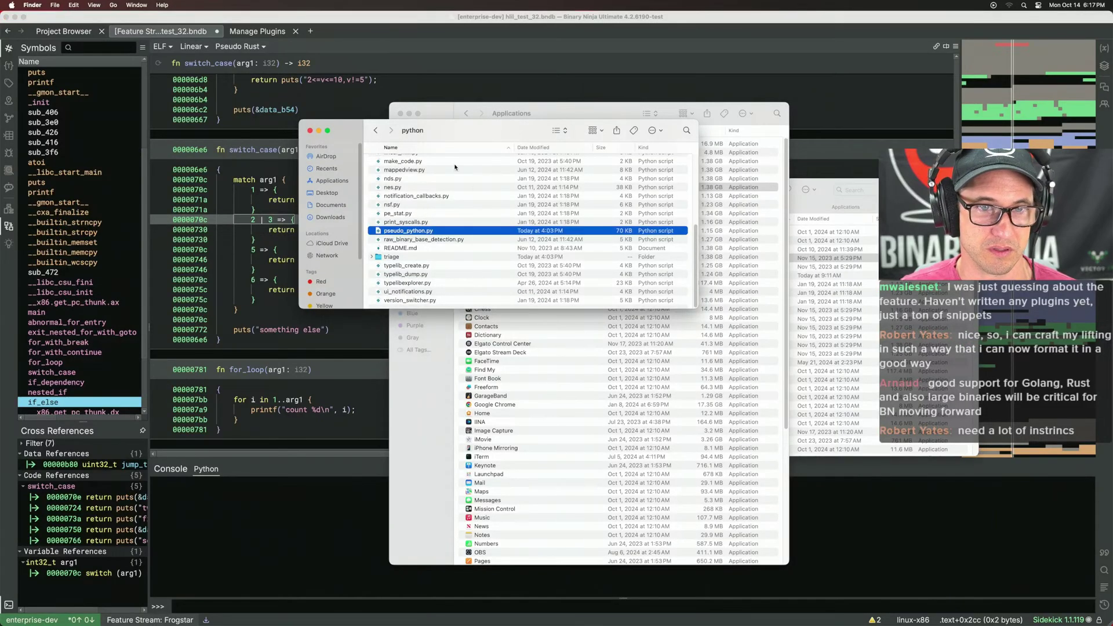
Launch the Binary Ninja-dev build from Finder's Applications folder.
left_click_drag(499, 124, 399, 258)
left_click(550, 120)
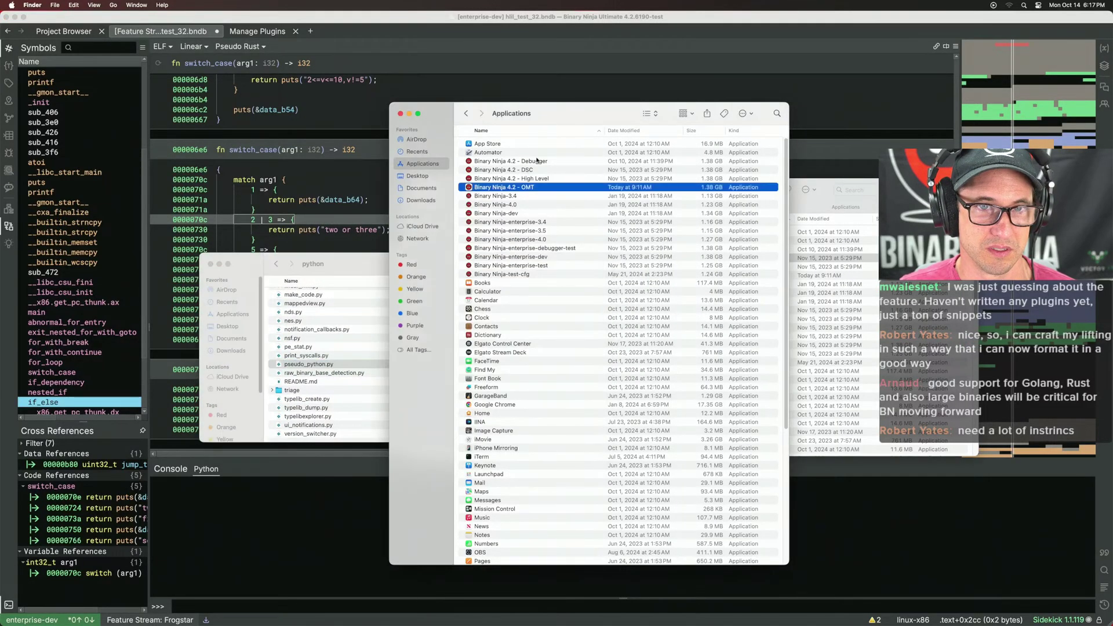
left_click(529, 198)
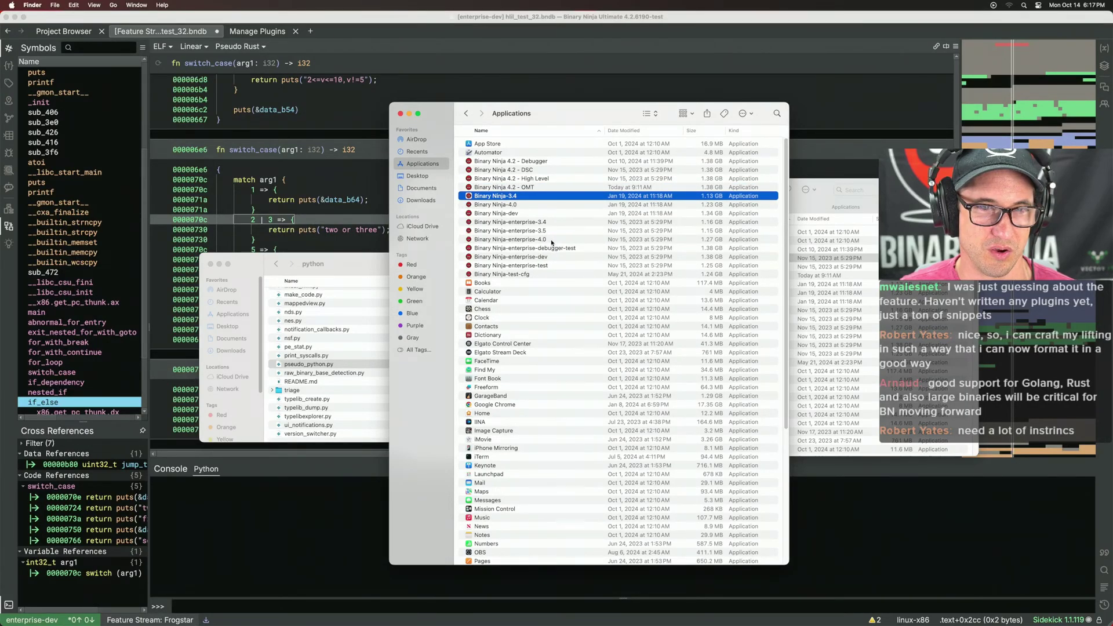
left_click(550, 240)
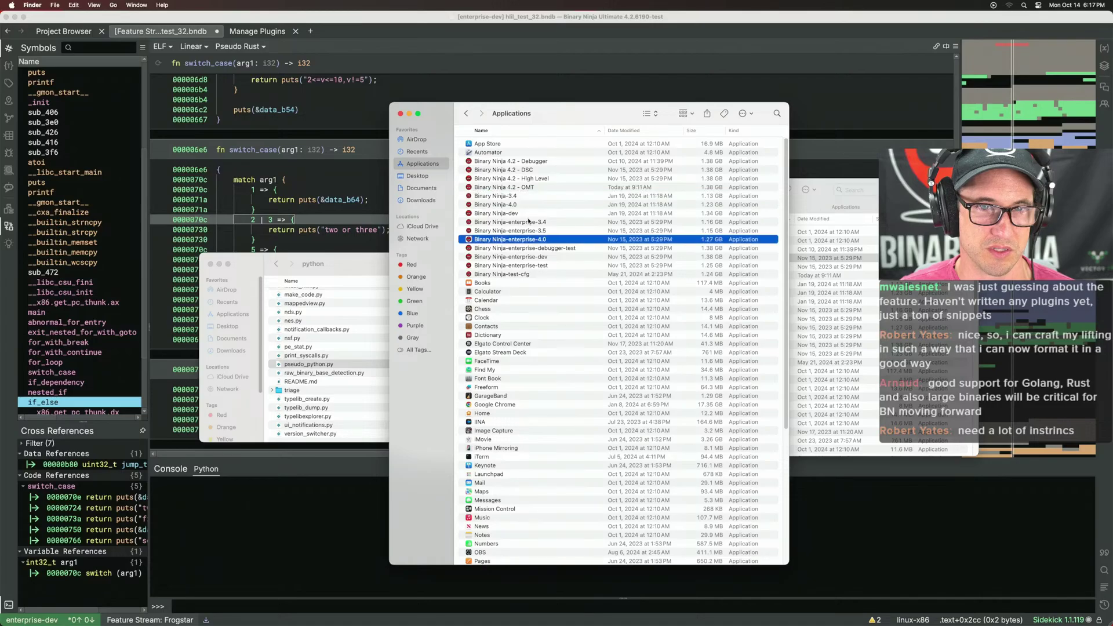
left_click(528, 214)
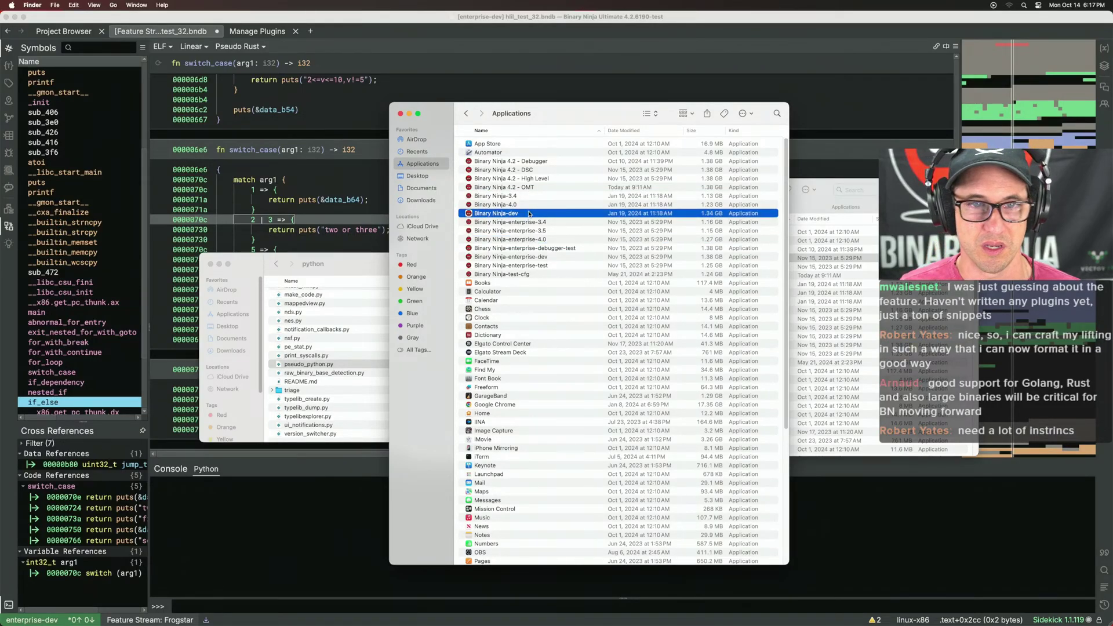
double_click(528, 214)
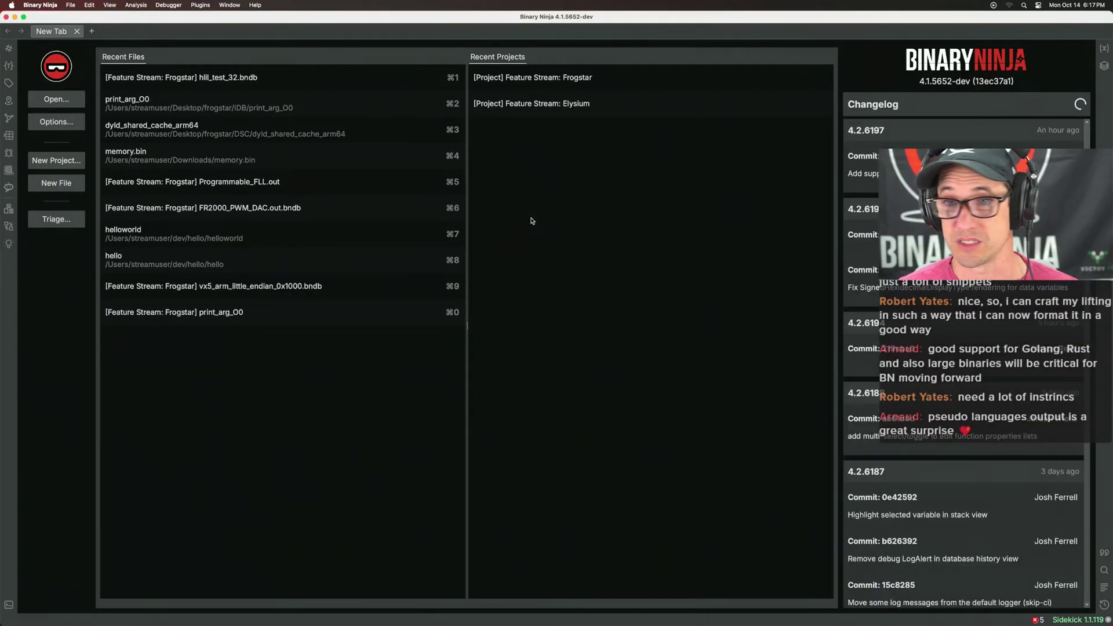
Check the 4.1 build's update channel preferences, then return to Binary Ninja 4.2.
key("super+p")
type("update")
key("Return")
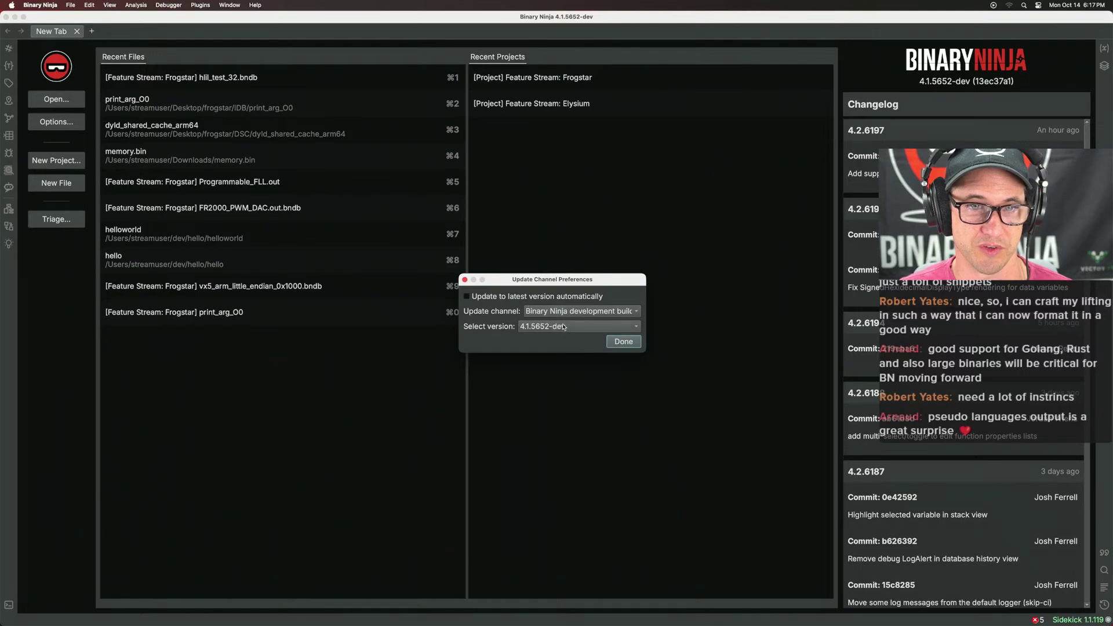
key("Return")
key("super+Tab")
key("super+Tab")
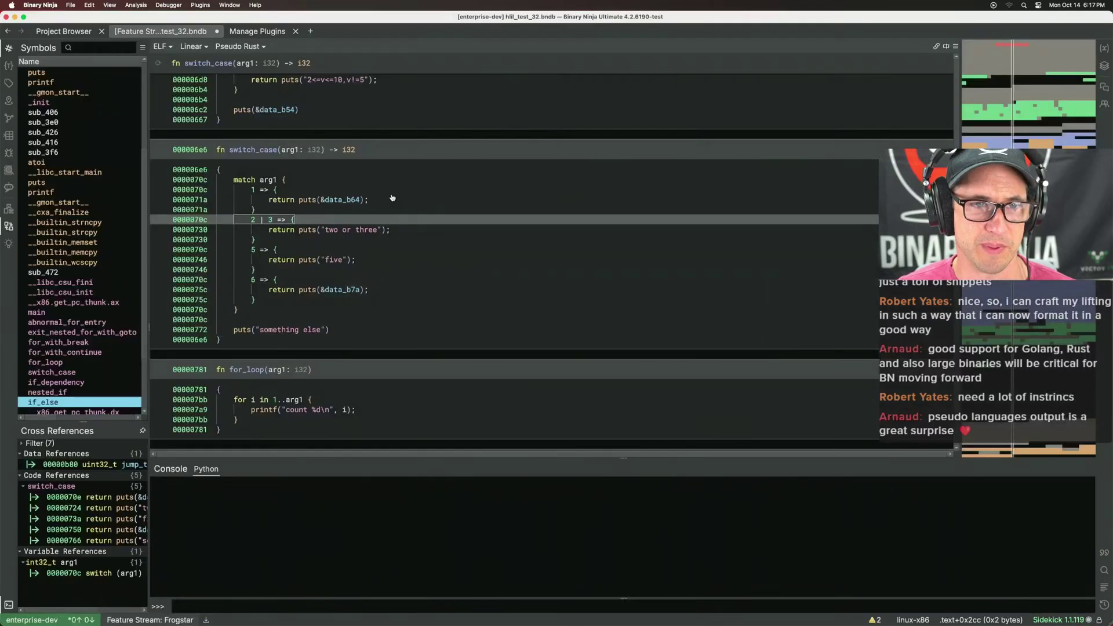
Export once_and_for_all.bndb from the project into the frogstar/Language Plugins folder.
left_click(72, 36)
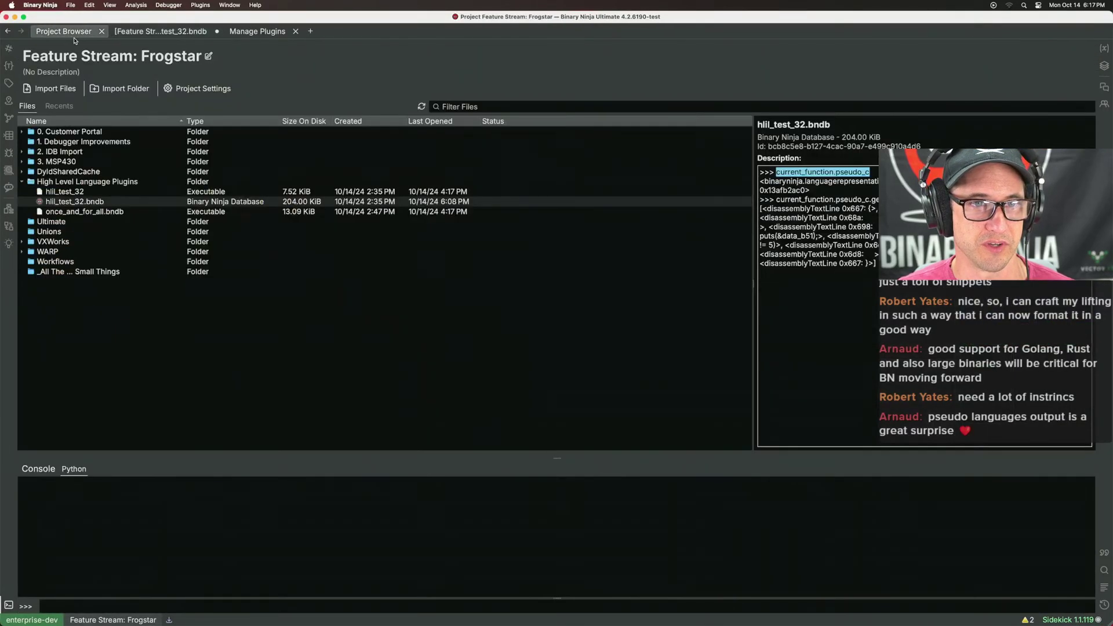
left_click(119, 213)
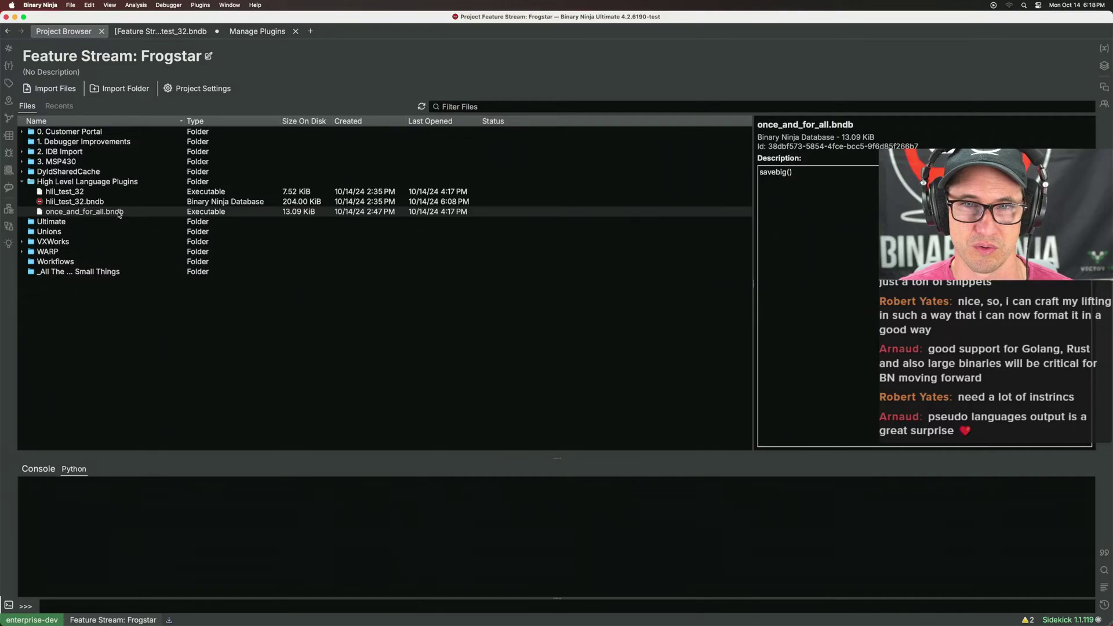
right_click(119, 214)
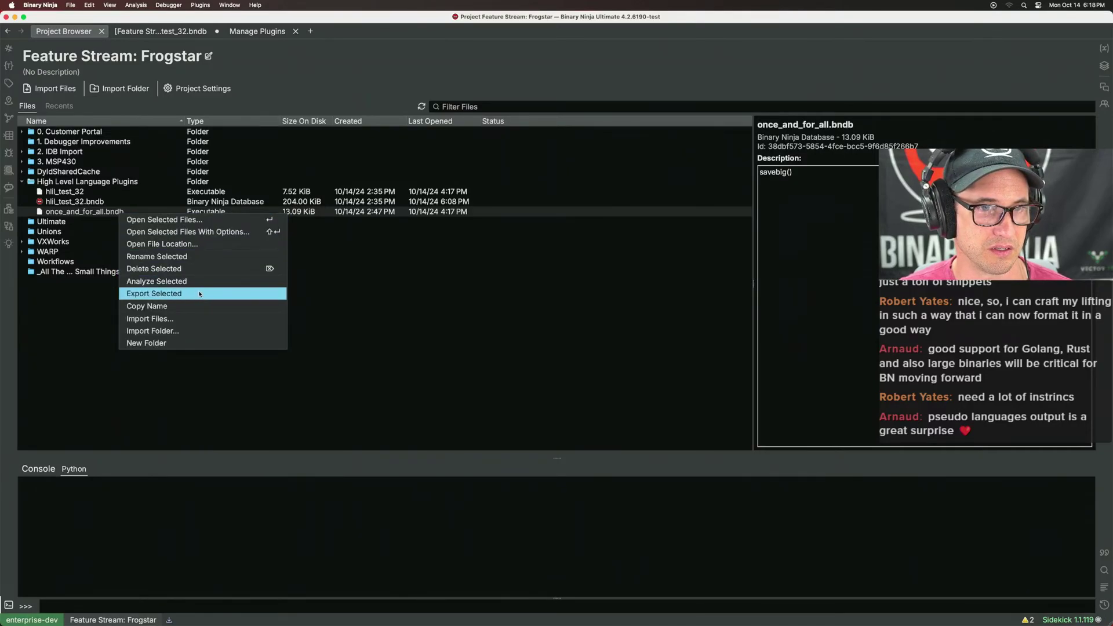
left_click(107, 213)
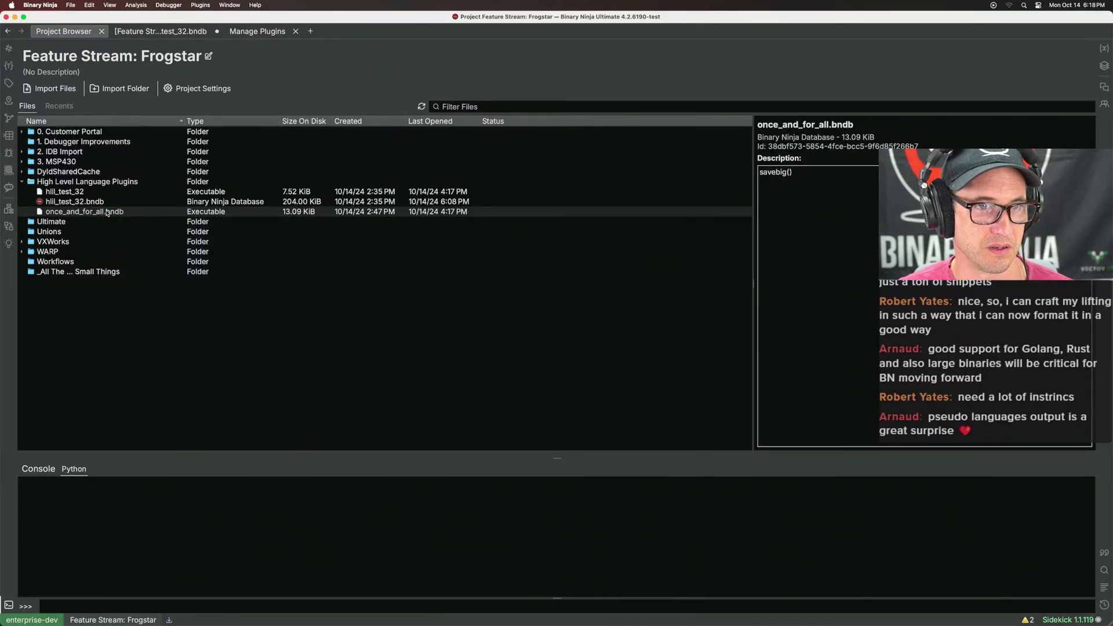
right_click(107, 212)
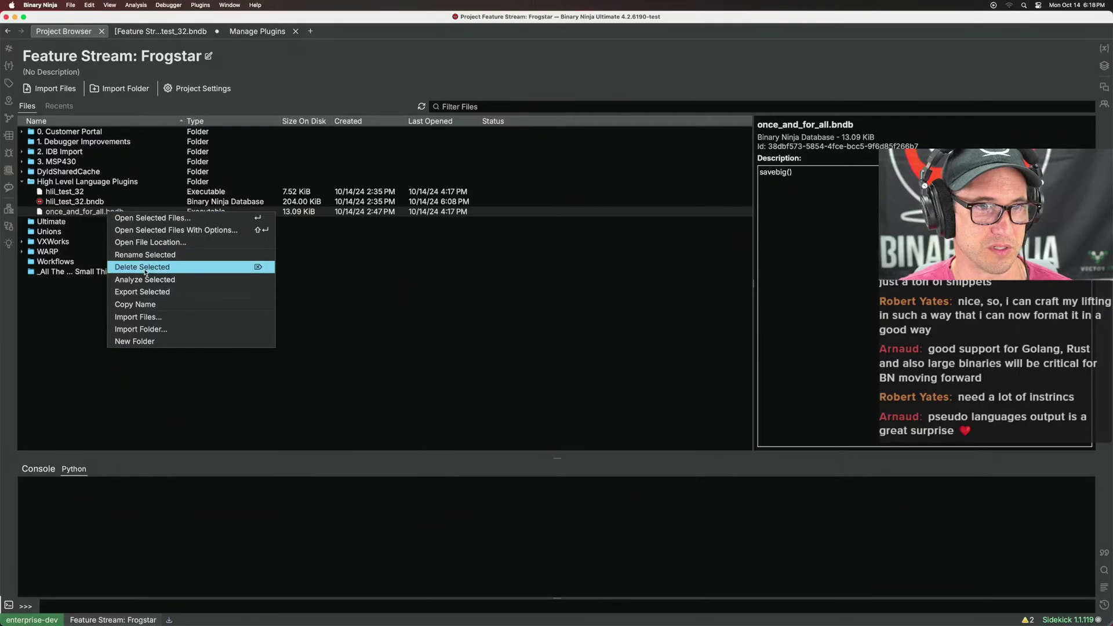
left_click(191, 295)
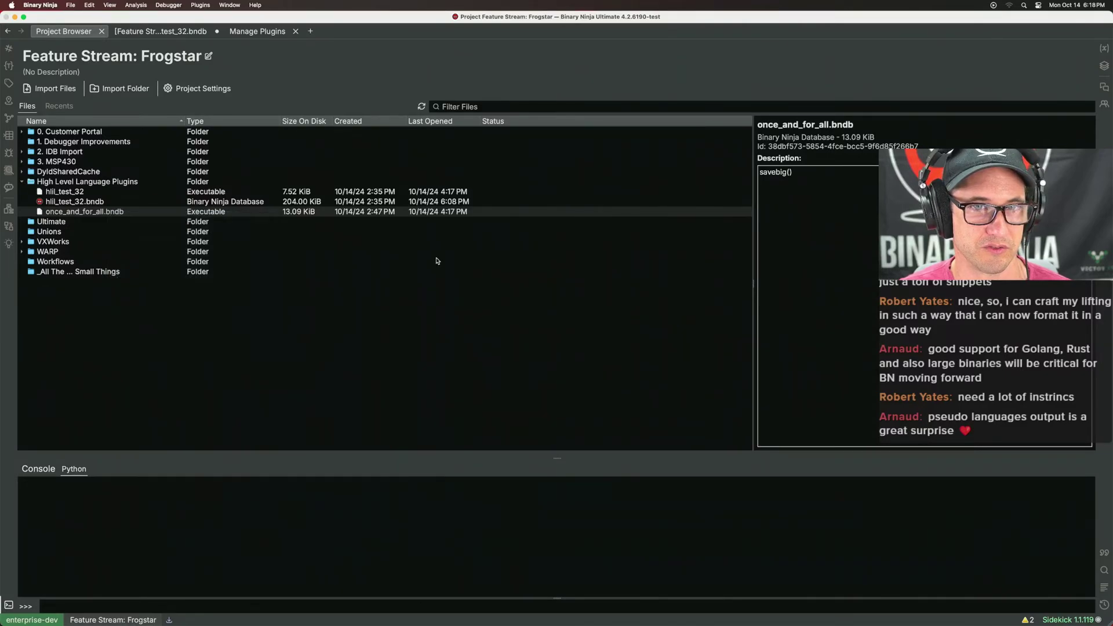
left_click(586, 129)
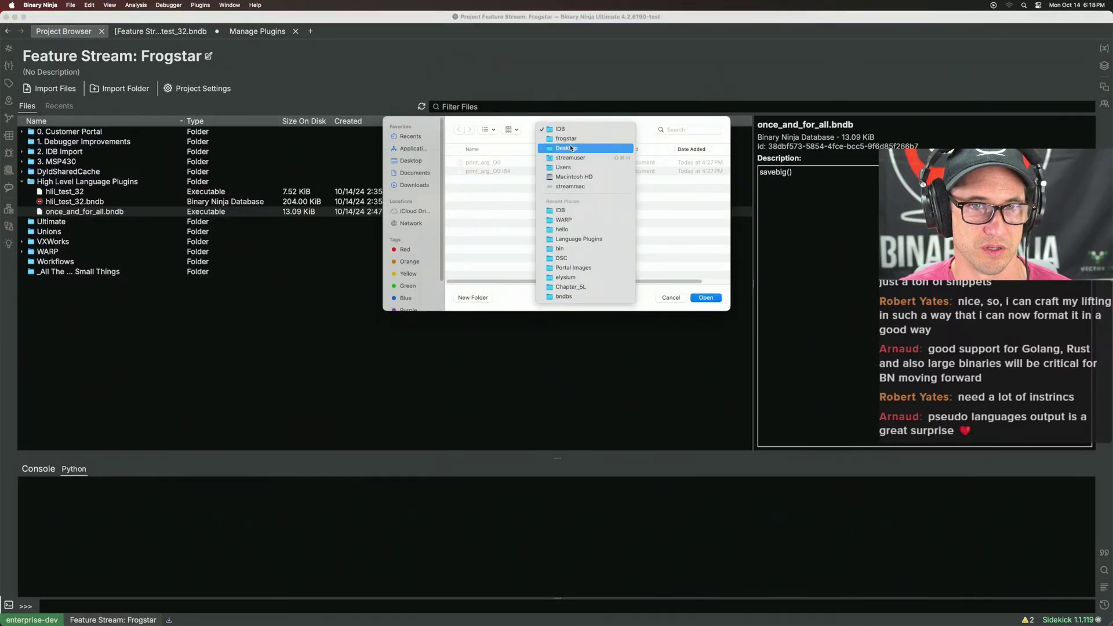
left_click(574, 141)
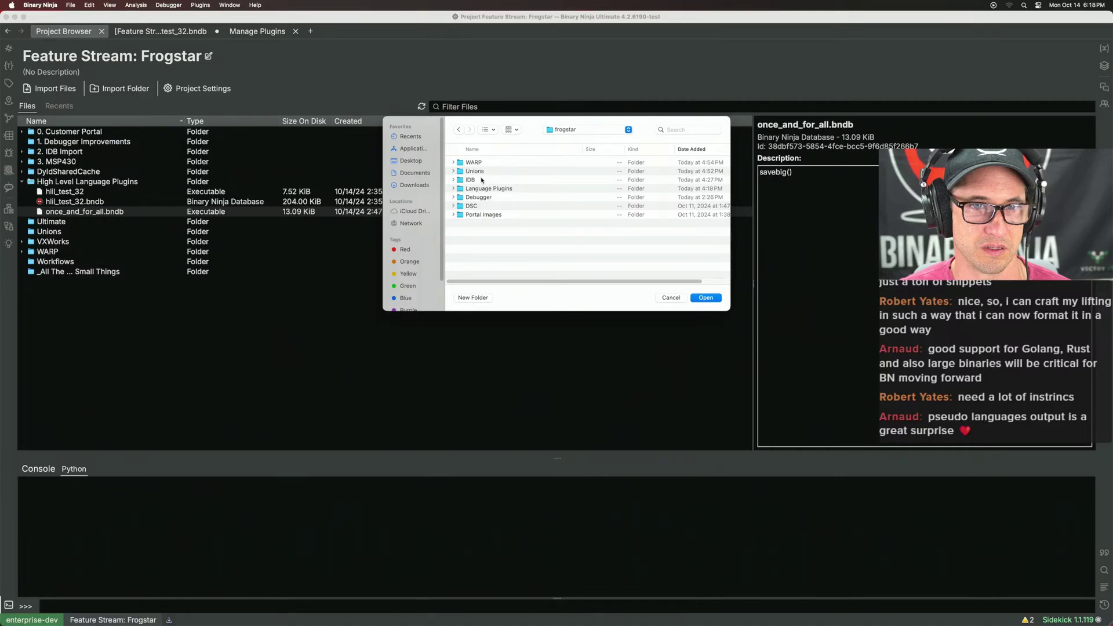
double_click(496, 189)
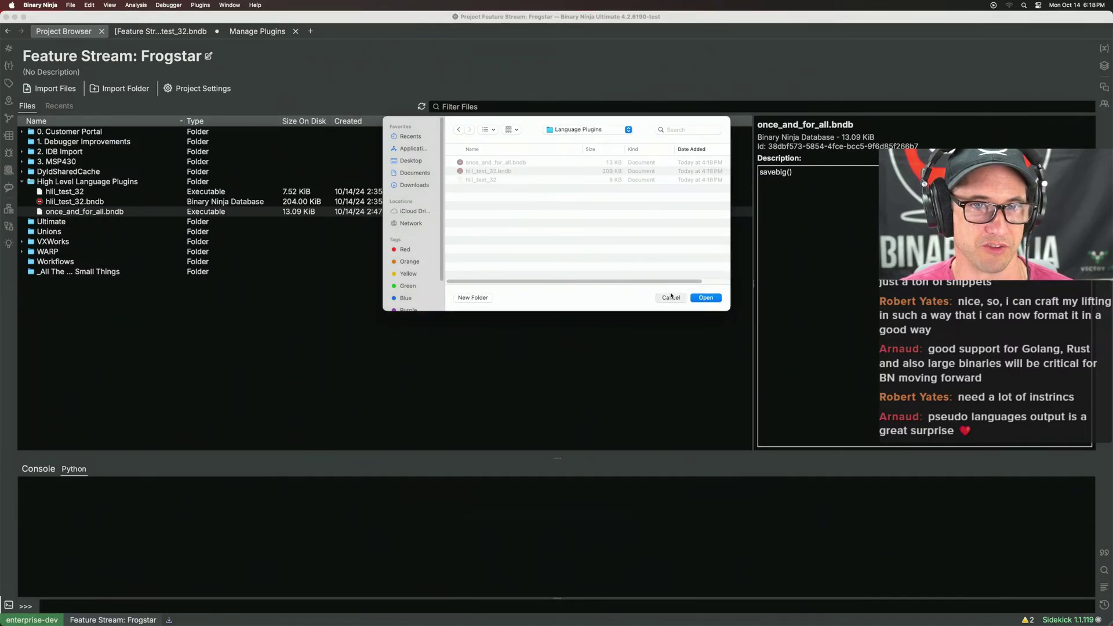
left_click(701, 298)
Drag the exported once_and_for_all.bndb from Desktop/frogstar/Language Plugins into Binary Ninja 4.1.
key("super+Tab")
key("super+Tab")
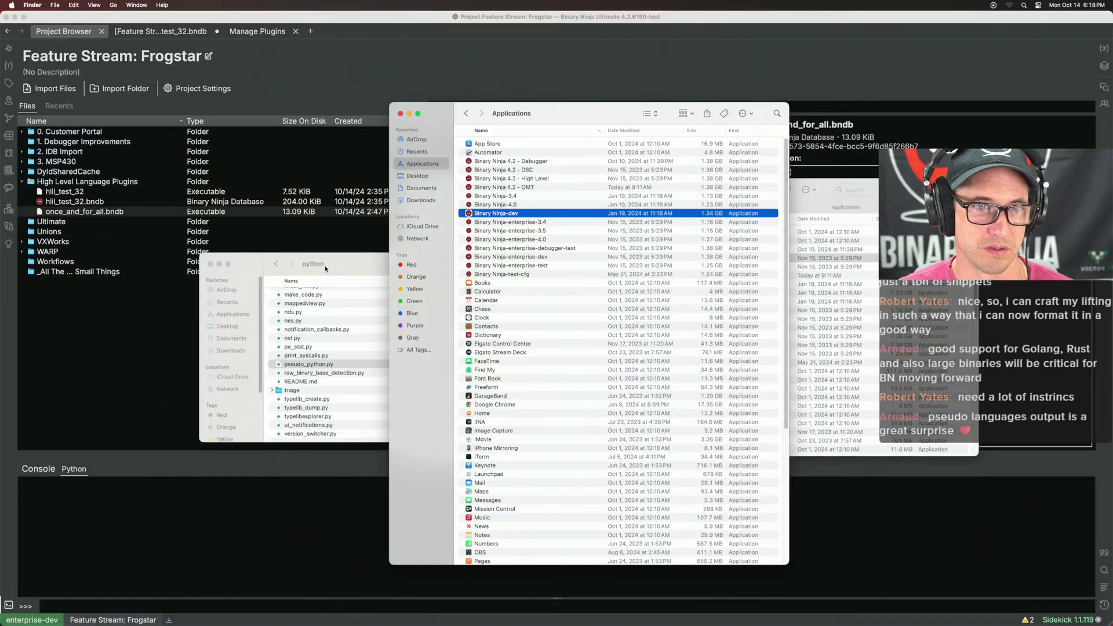
left_click(326, 269)
left_click(239, 328)
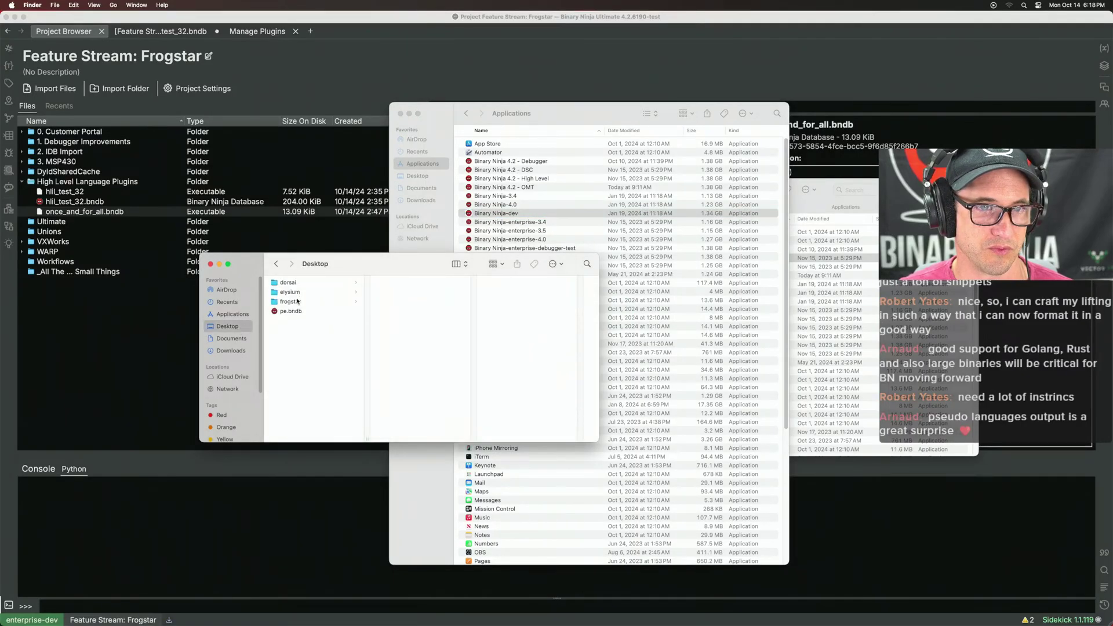
left_click(293, 302)
left_click(410, 311)
left_click(529, 302)
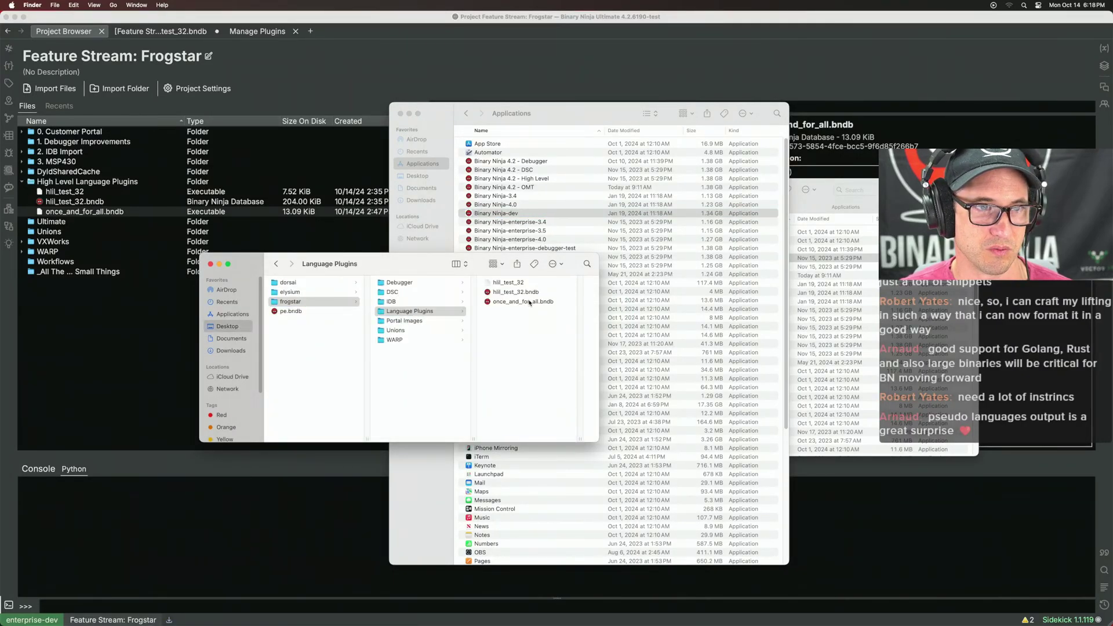
key("super+Tab")
left_click_drag(530, 303, 543, 323)
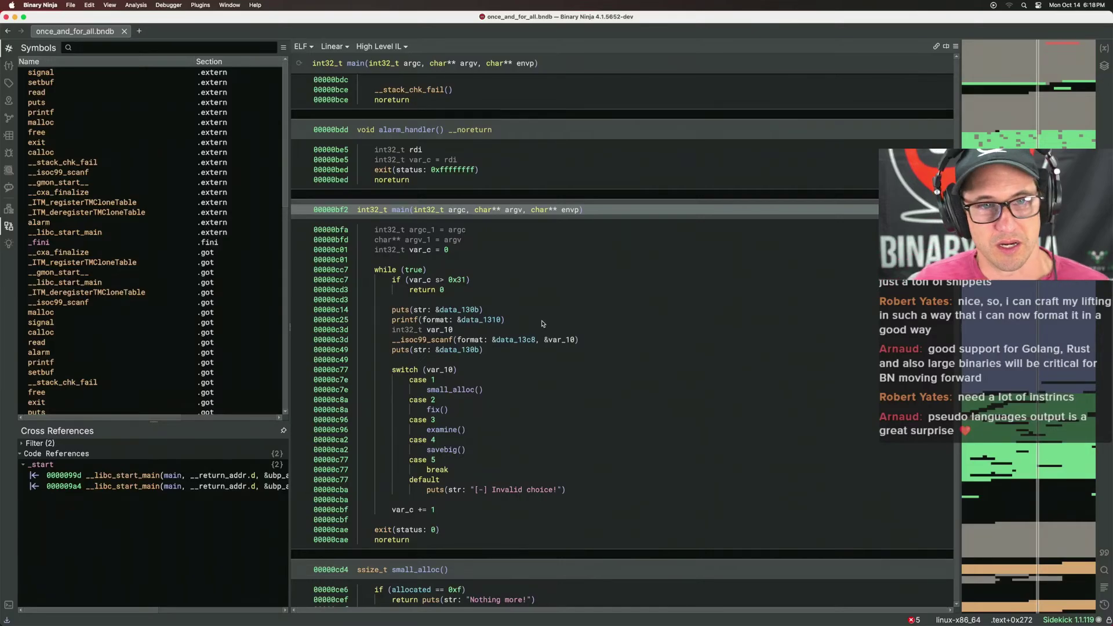
Open once_and_for_all.bndb in 4.2 and tile it left of the 4.1 window.
key("super+Tab")
key("super+Tab")
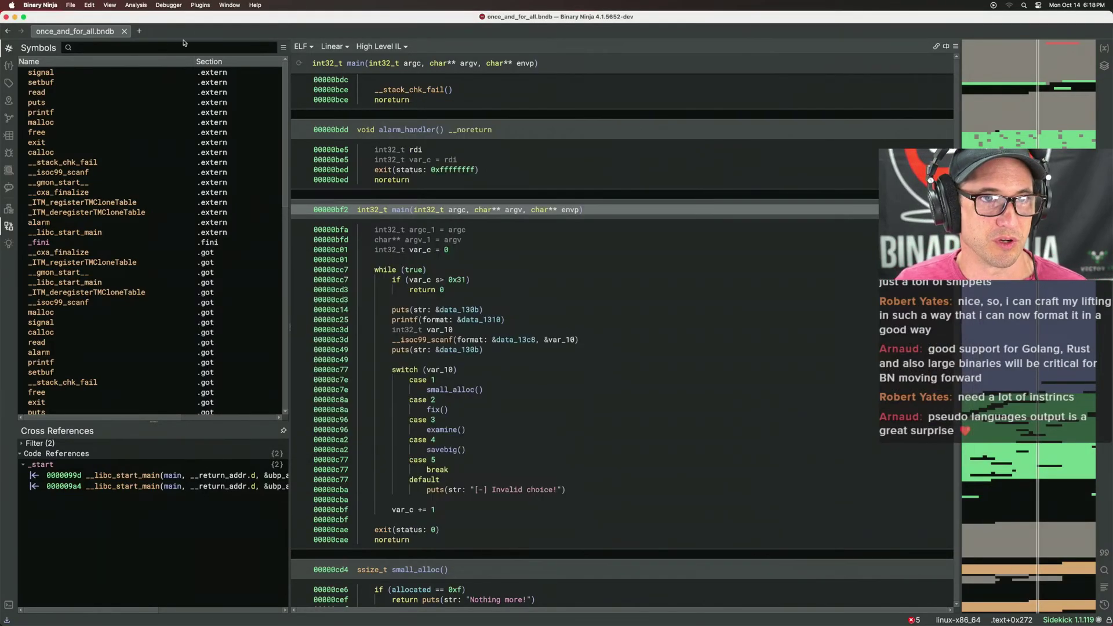
left_click_drag(192, 16, 1108, 41)
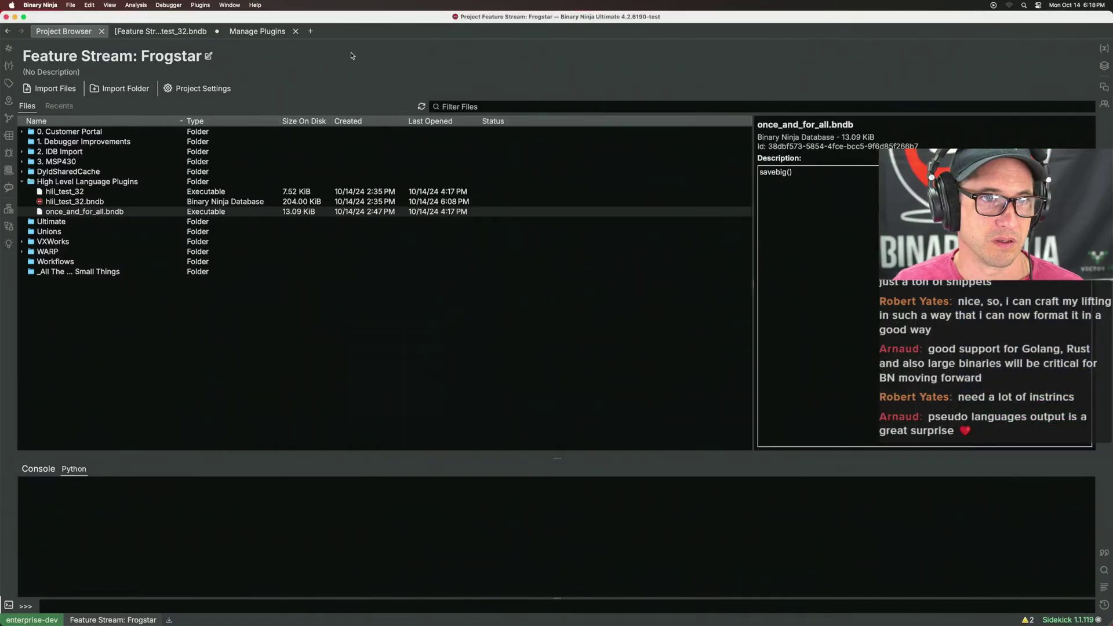
left_click(351, 56)
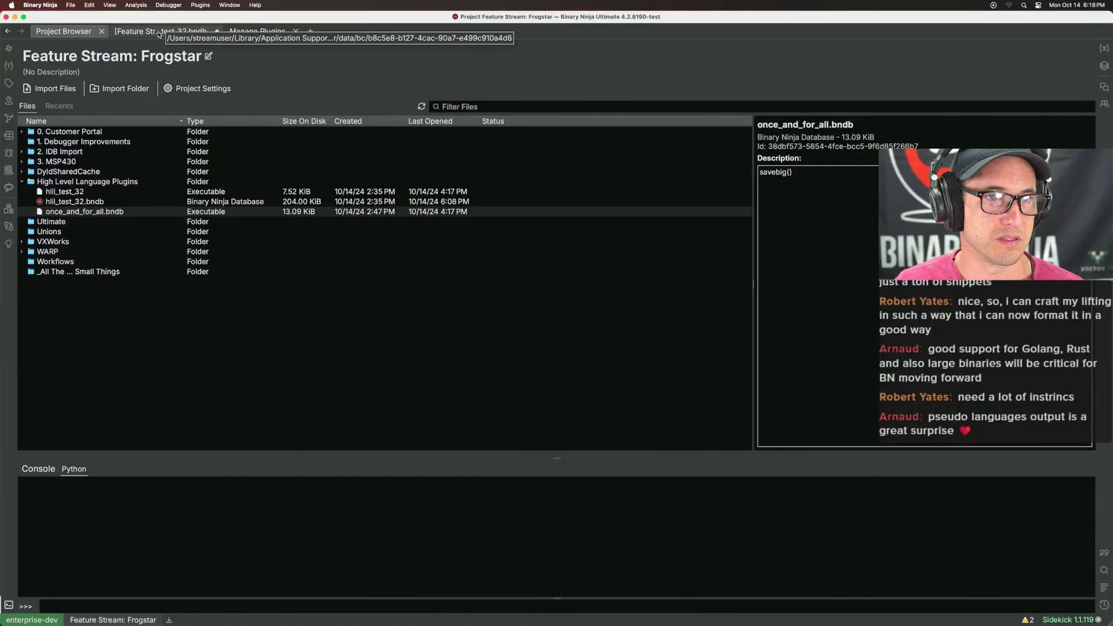
double_click(99, 213)
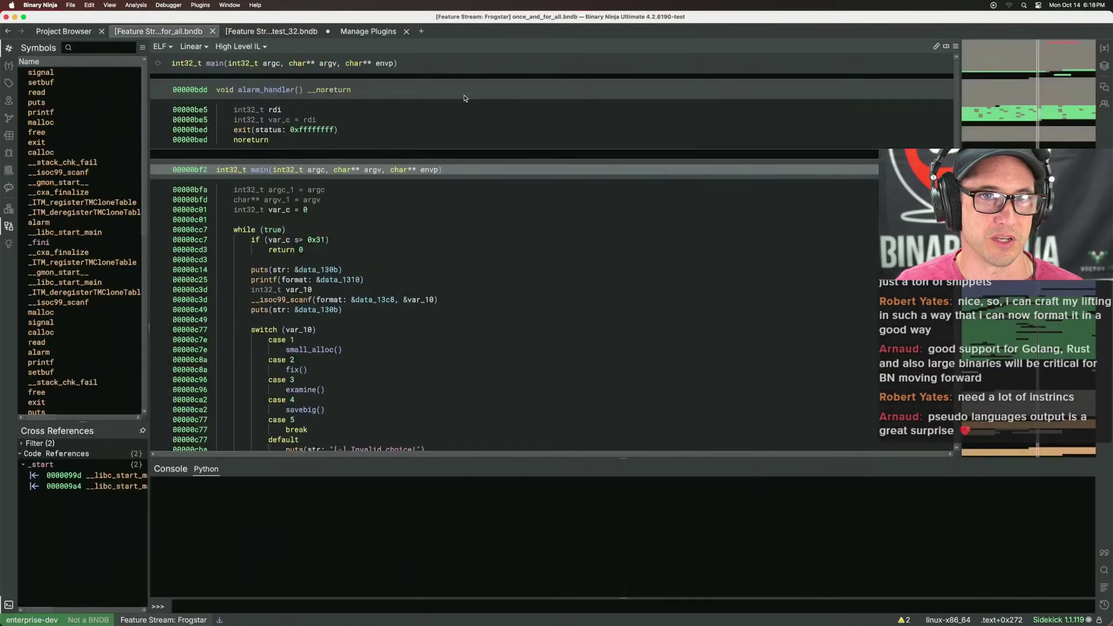
left_click_drag(541, 20, 1, 195)
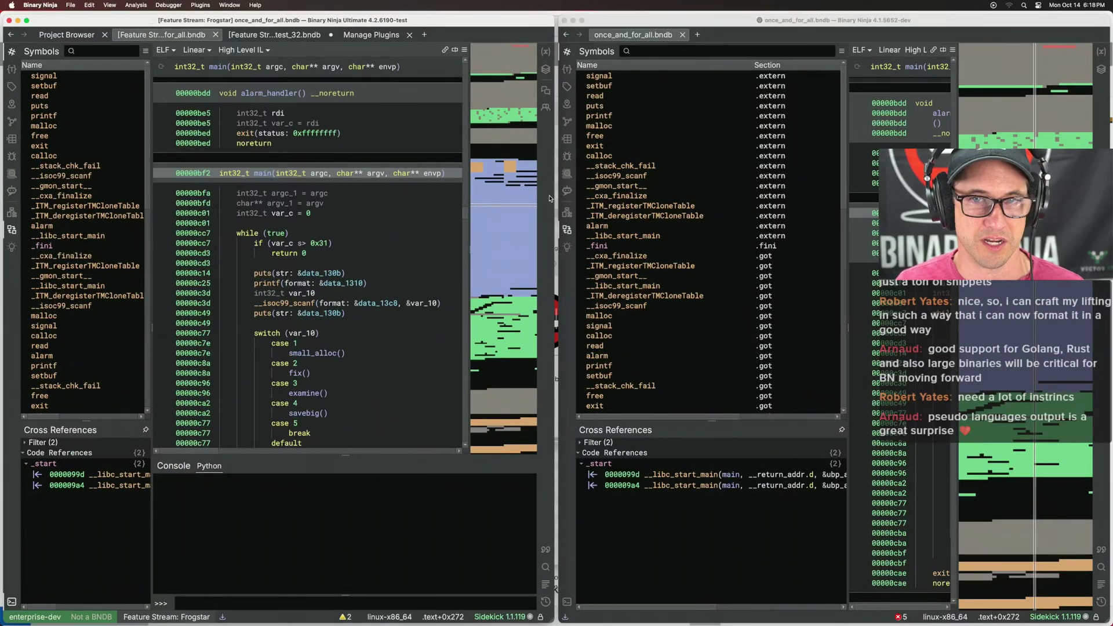
Hide the feature maps, symbol lists and console in both Binary Ninja windows.
right_click(514, 199)
left_click(547, 225)
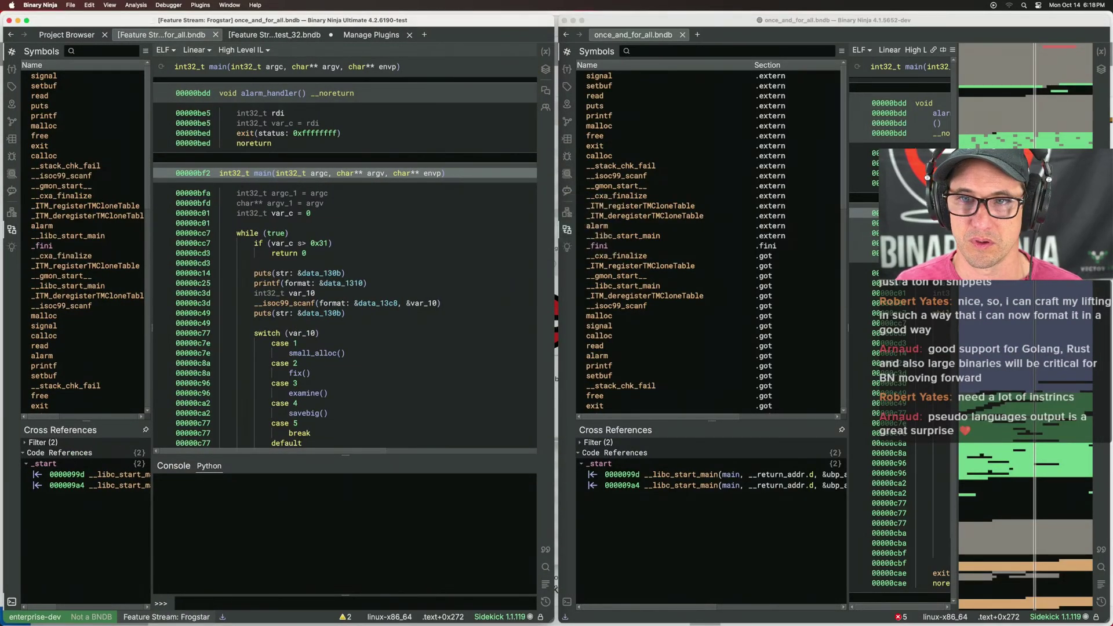
left_click(784, 226)
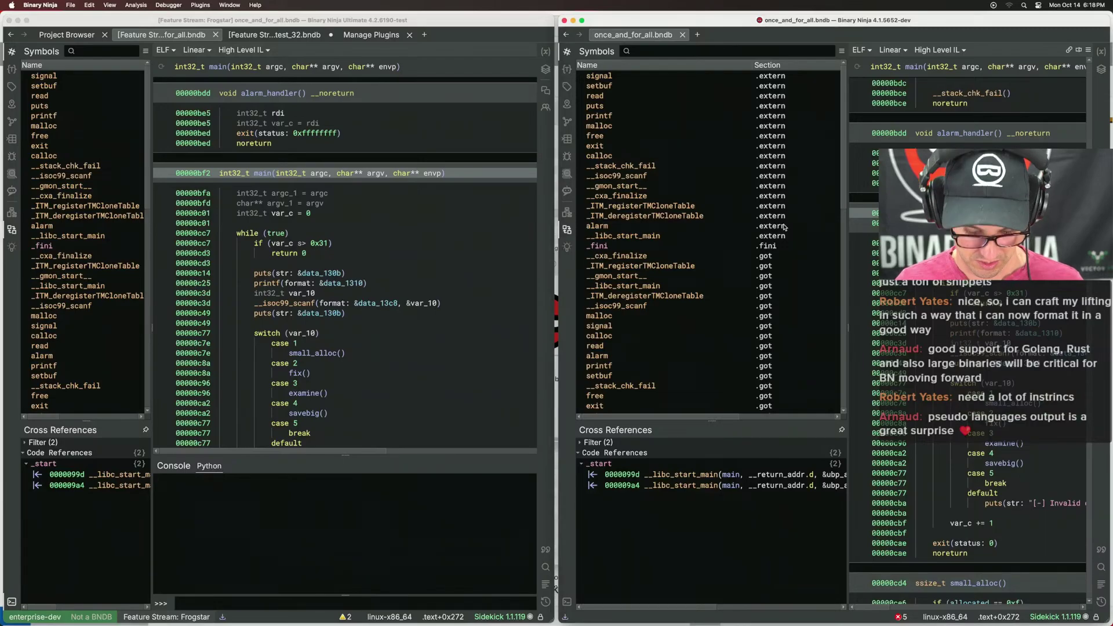
left_click(567, 229)
left_click(337, 21)
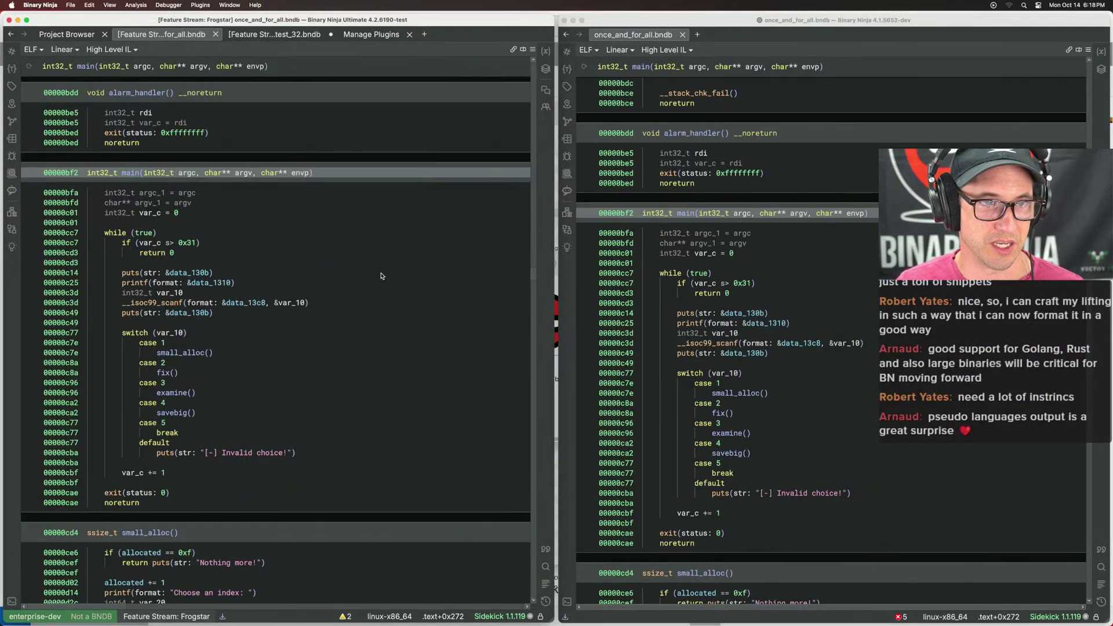
Jump both windows to savebig with 'gsavebig' and set the 4.2 view to Pseudo C.
type("gsavebig")
key("Return")
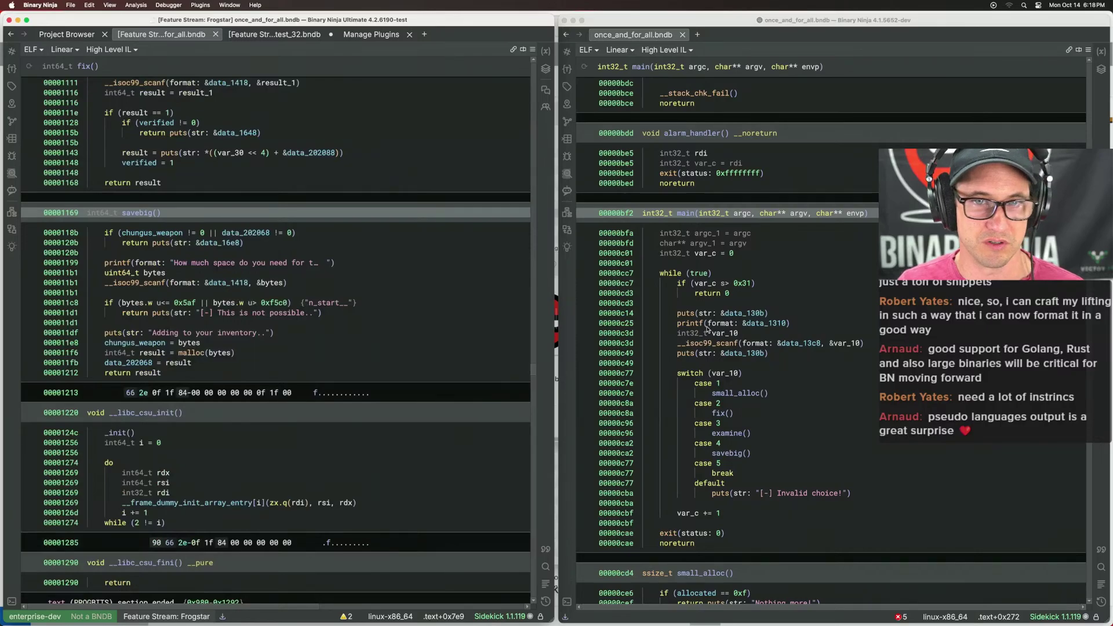
left_click(707, 329)
type("gsavebig")
key("Return")
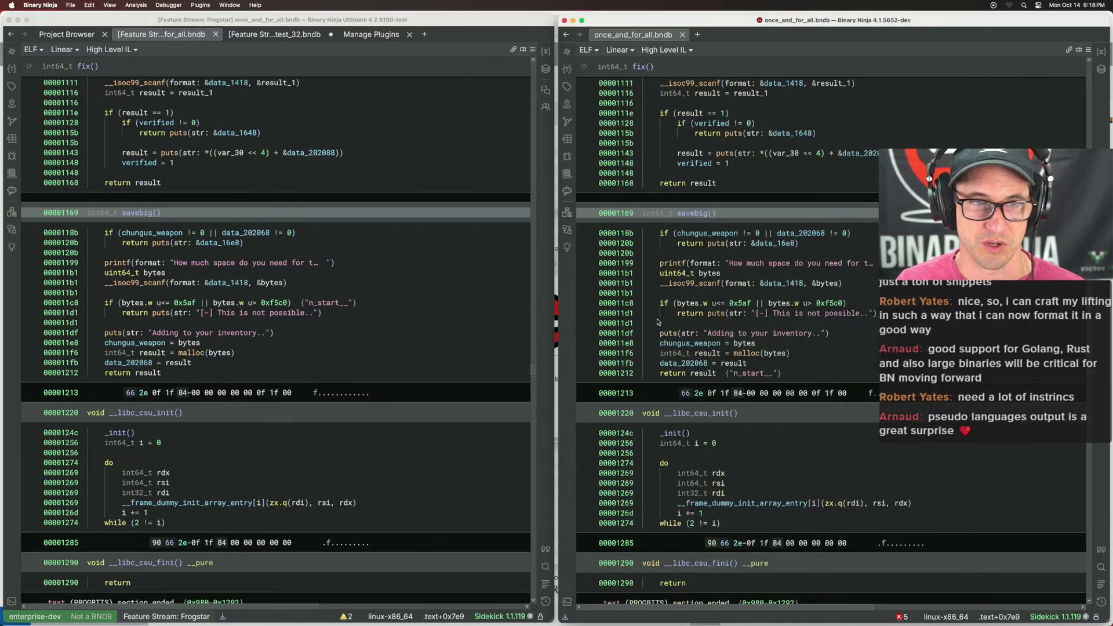
left_click(121, 56)
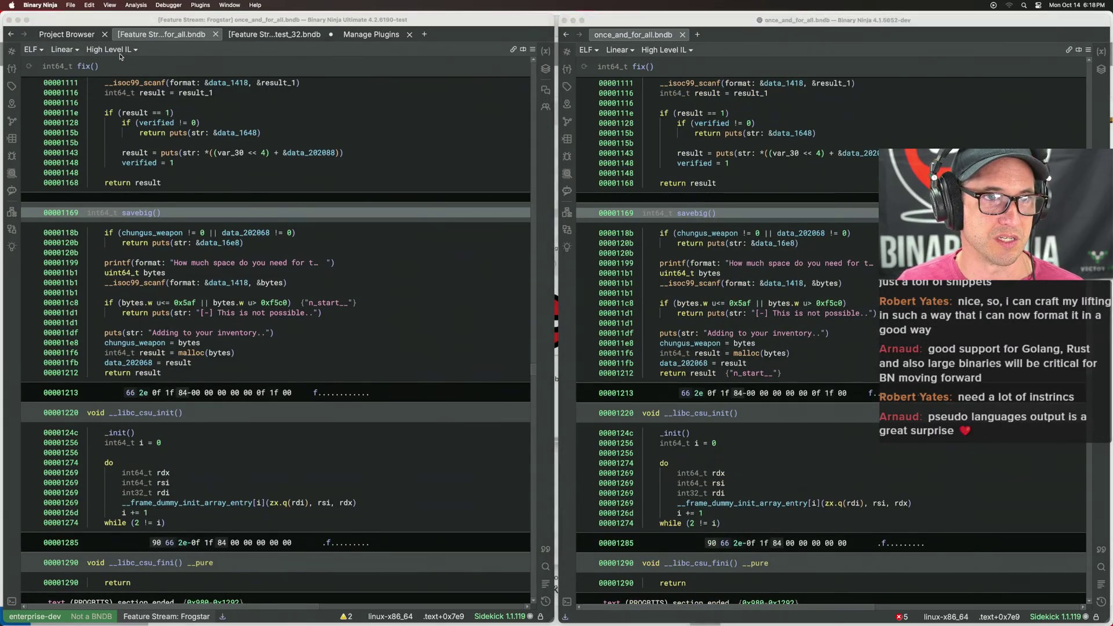
left_click(120, 53)
left_click(139, 111)
Switch the 4.1 window's savebig to Pseudo C and select the bytes range check at 000011c8.
left_click(657, 53)
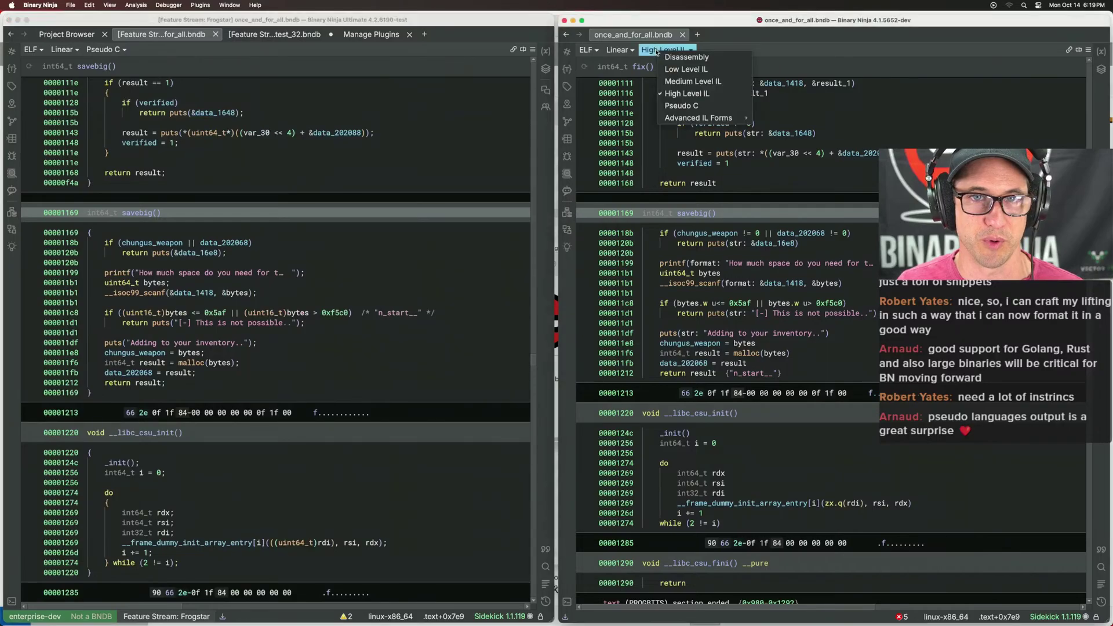
left_click(695, 106)
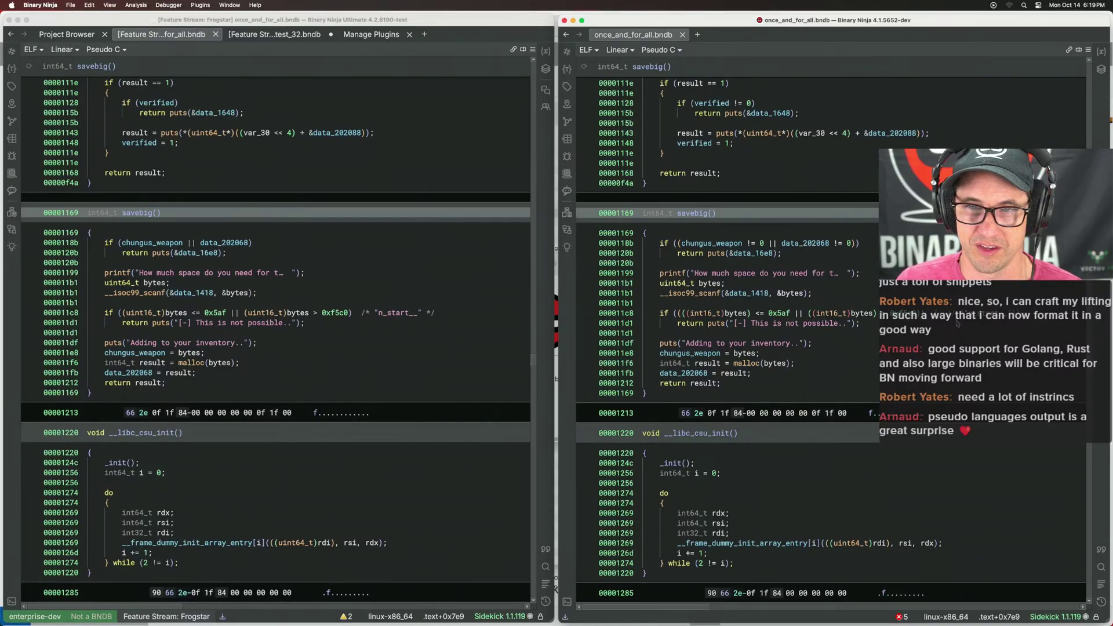
left_click(676, 313)
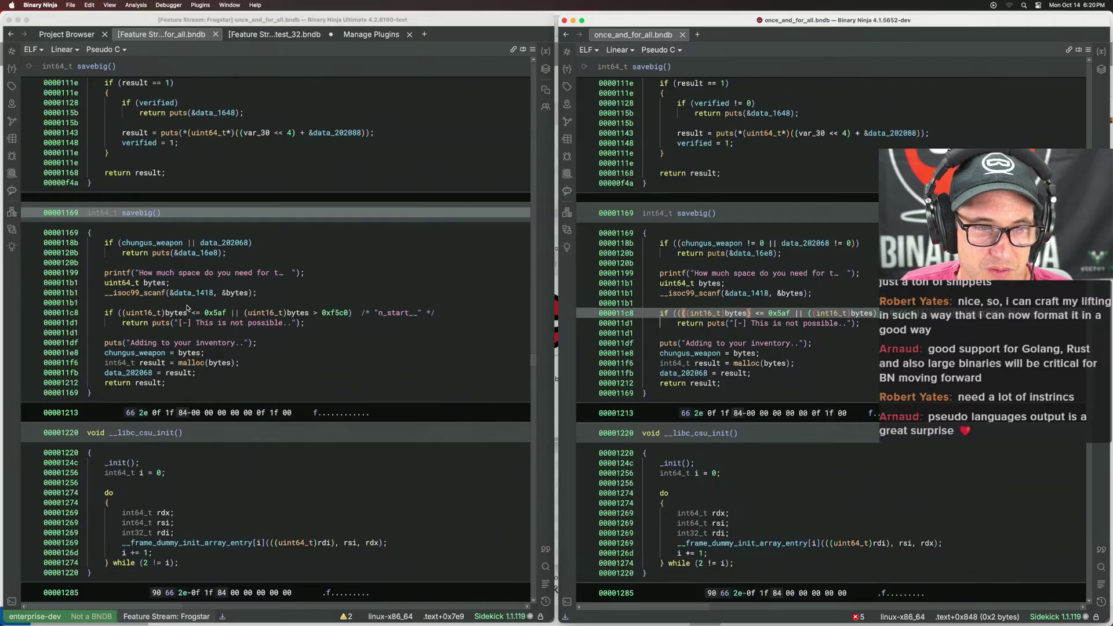
Scroll up to fix() and select the result == 1 block (0000111e–0000115b) in 4.2's Pseudo C.
scroll(209, 343, "up", 2)
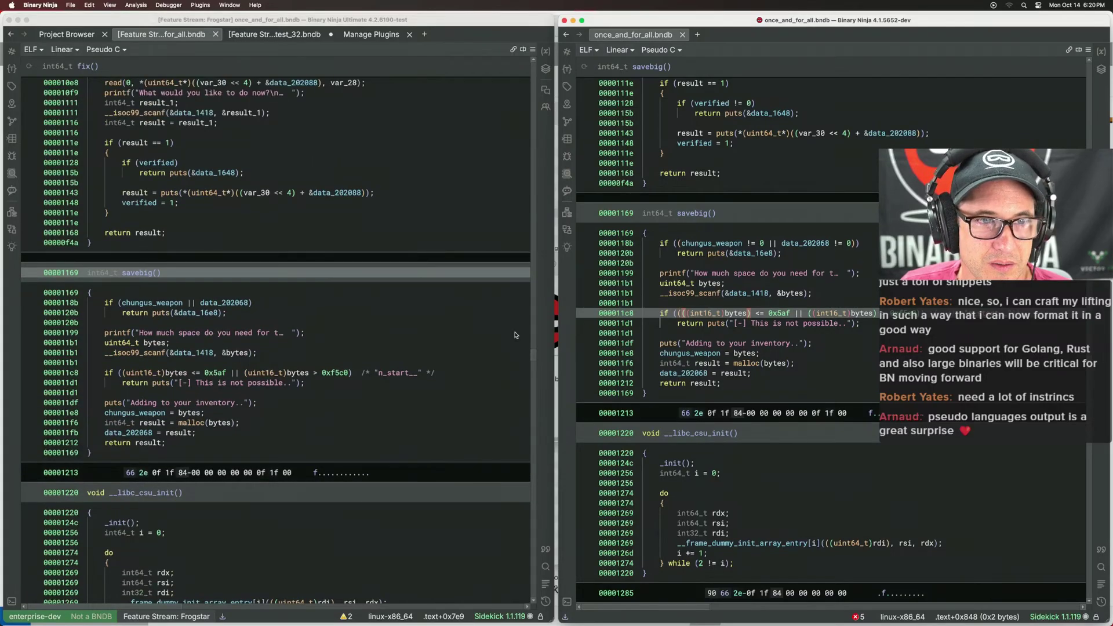
scroll(711, 339, "up", 2)
scroll(711, 338, "up", 2)
scroll(422, 328, "up", 3)
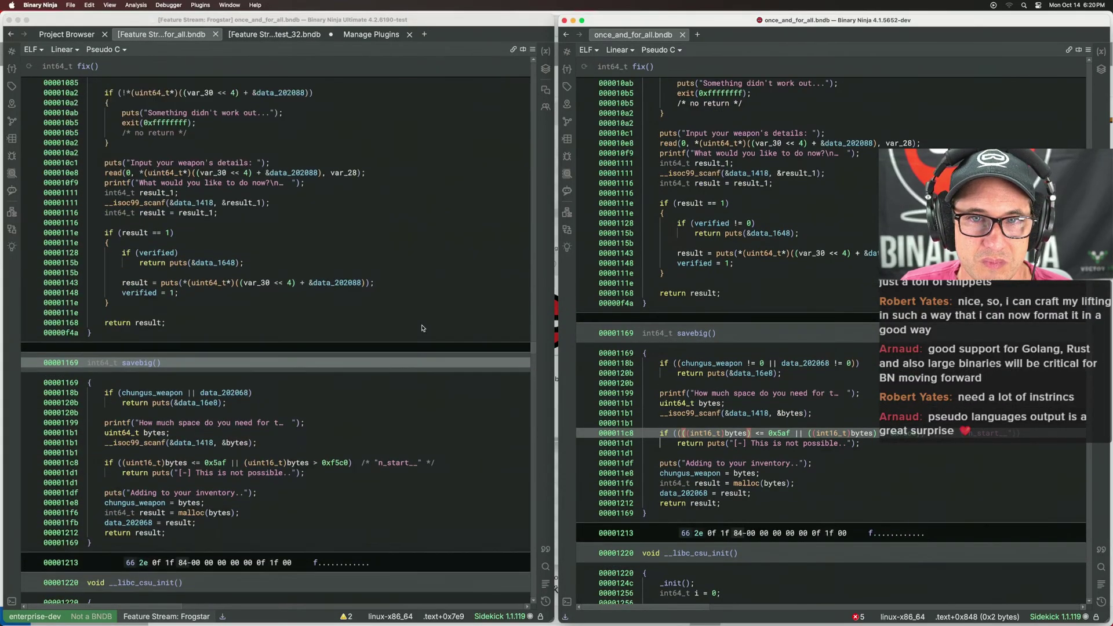
scroll(519, 331, "up", 2)
scroll(719, 335, "up", 4)
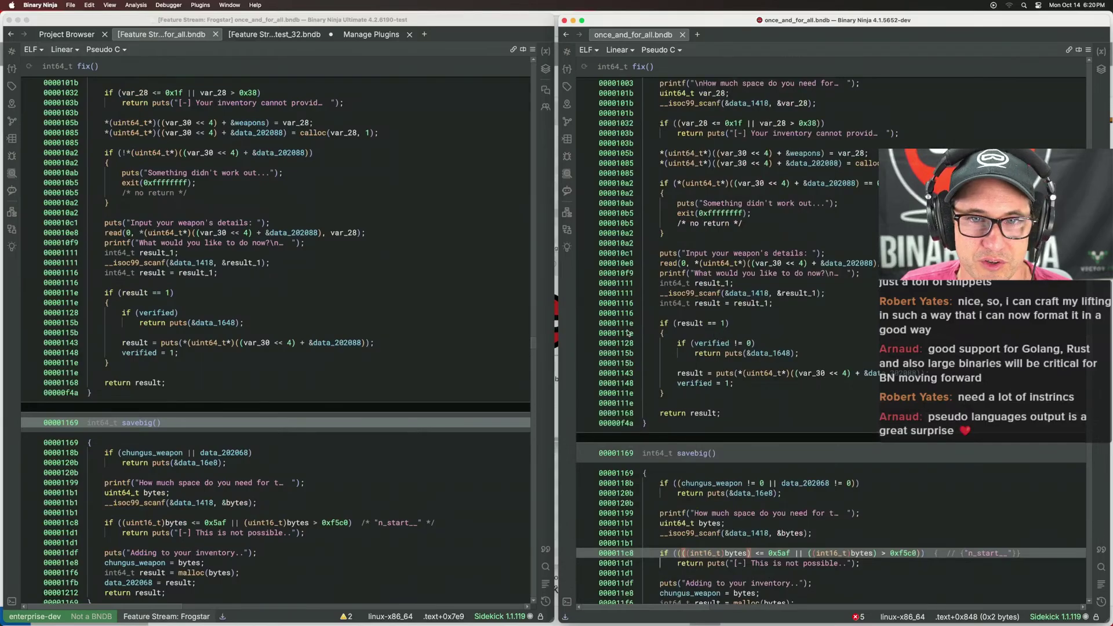
scroll(468, 335, "up", 2)
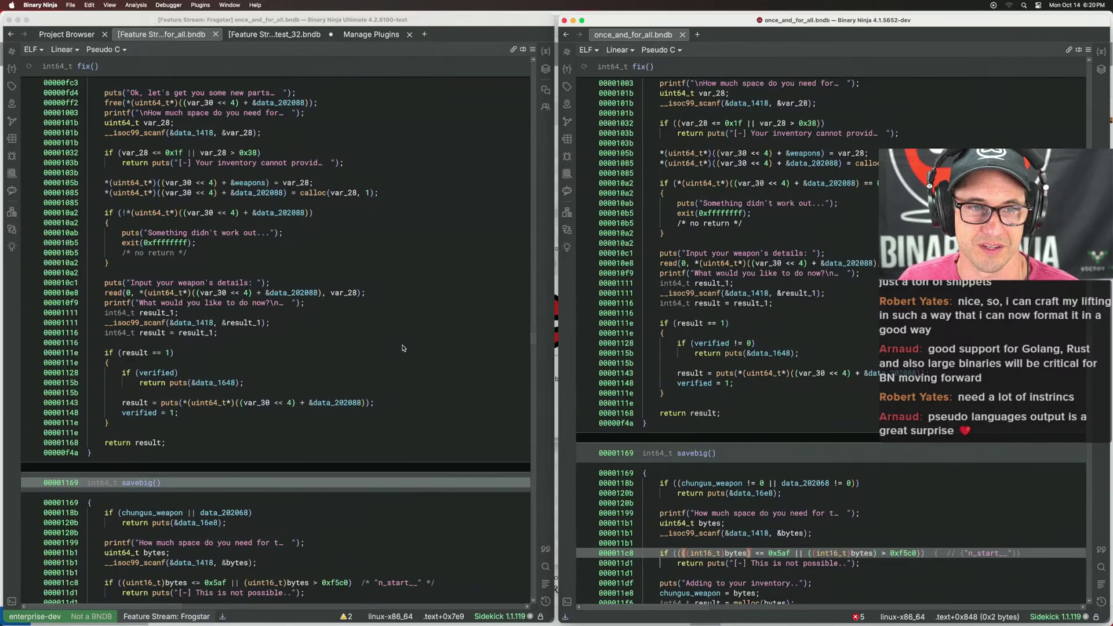
scroll(369, 342, "up", 2)
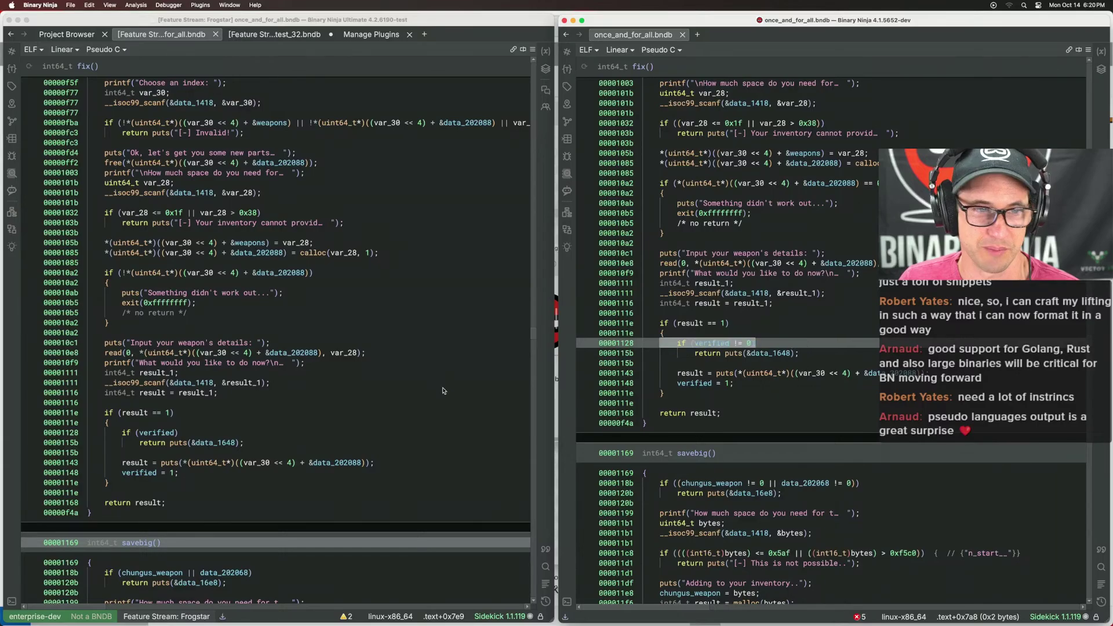
left_click_drag(110, 417, 219, 444)
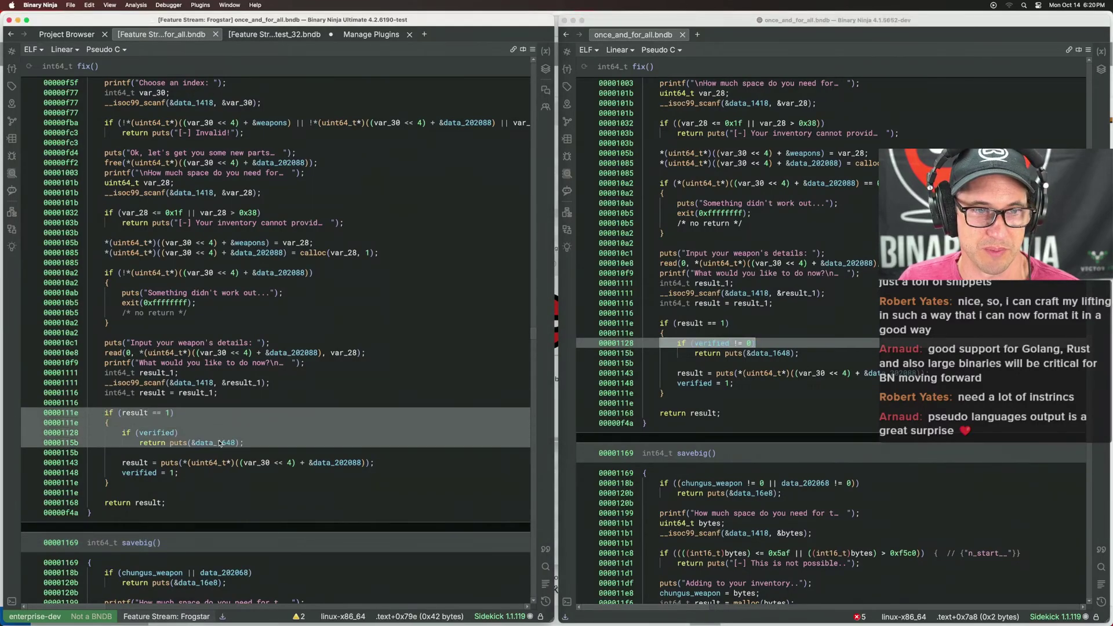
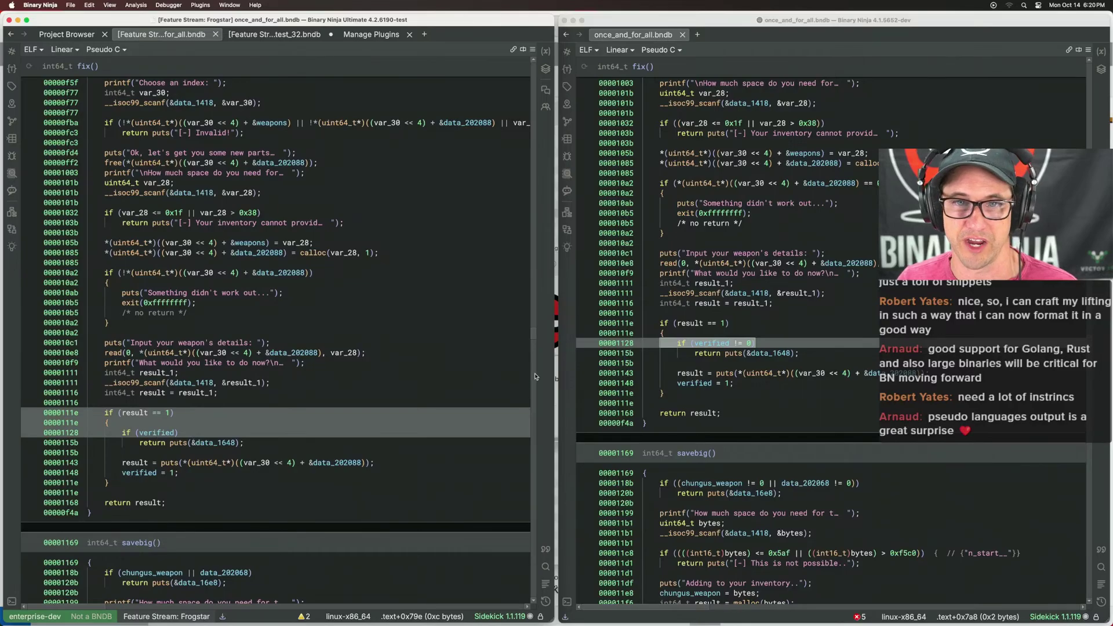
Highlight the verified check in both builds and scroll each up to the fix() header.
left_click(708, 344)
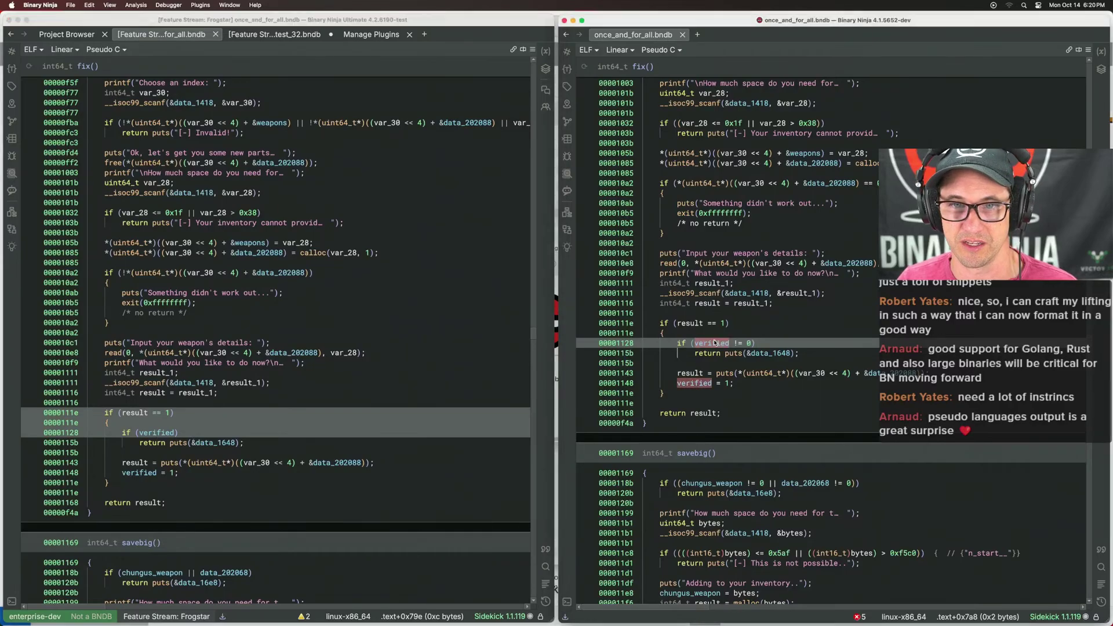
triple_click(767, 345)
left_click(157, 434)
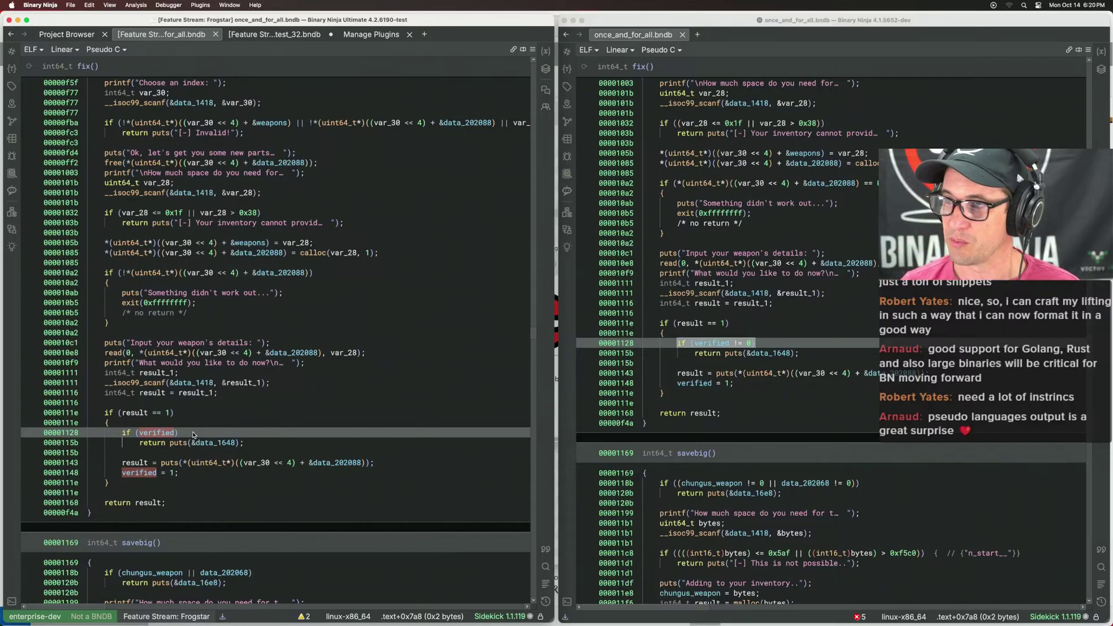
scroll(307, 346, "up", 2)
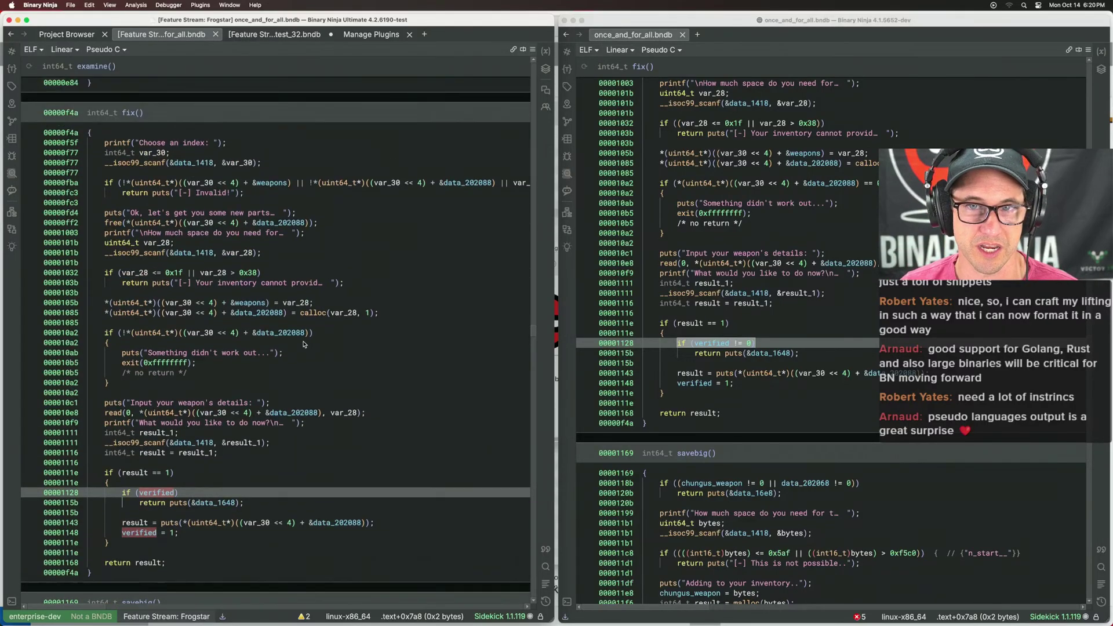
scroll(711, 299, "up", 5)
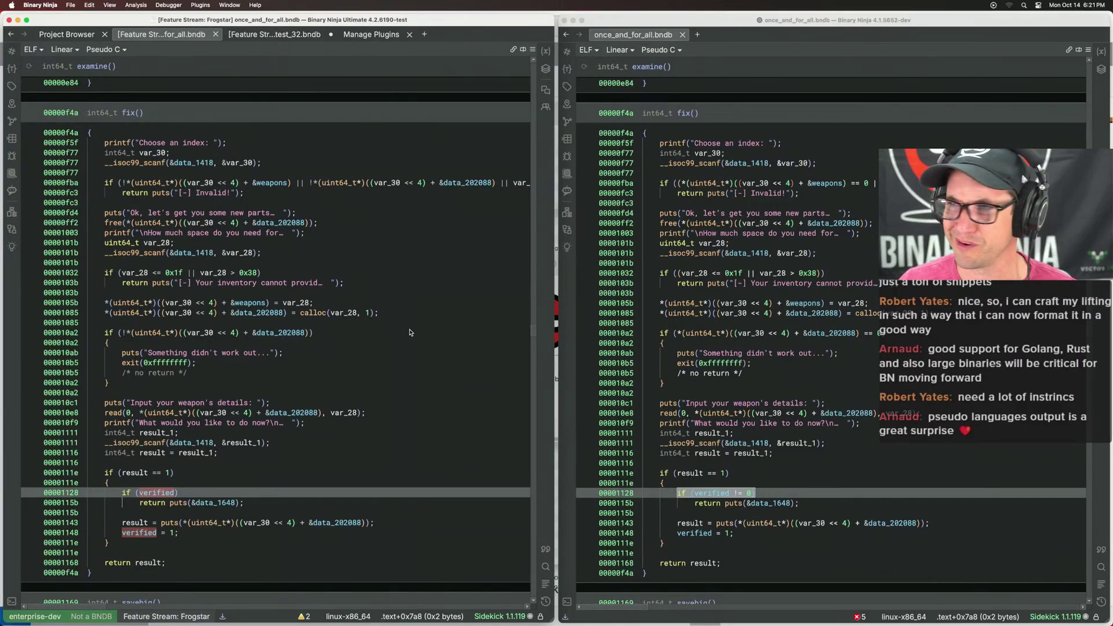
key("super+Tab")
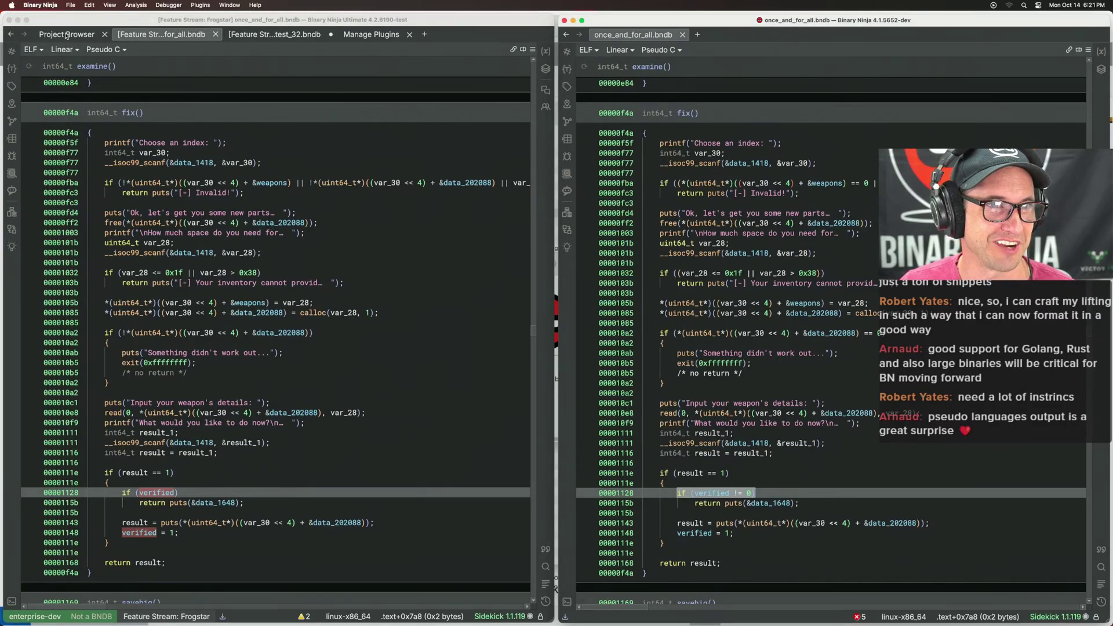
Select hlil_test_32.bndb in the Project Browser, select its description, and close the older build's view.
left_click(100, 34)
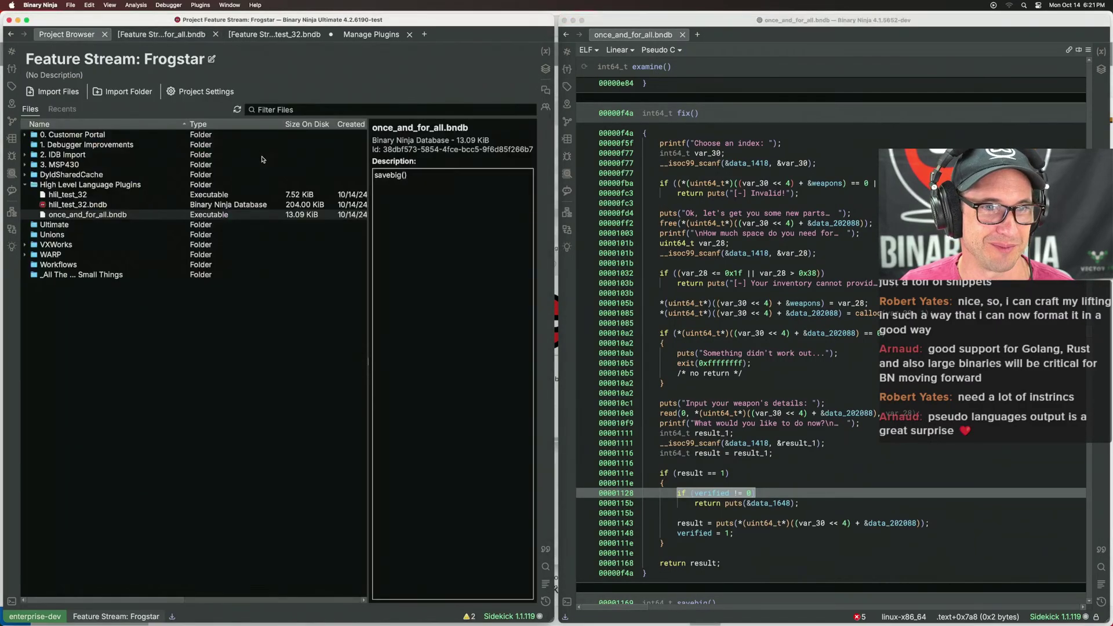
left_click(82, 206)
key("super+a")
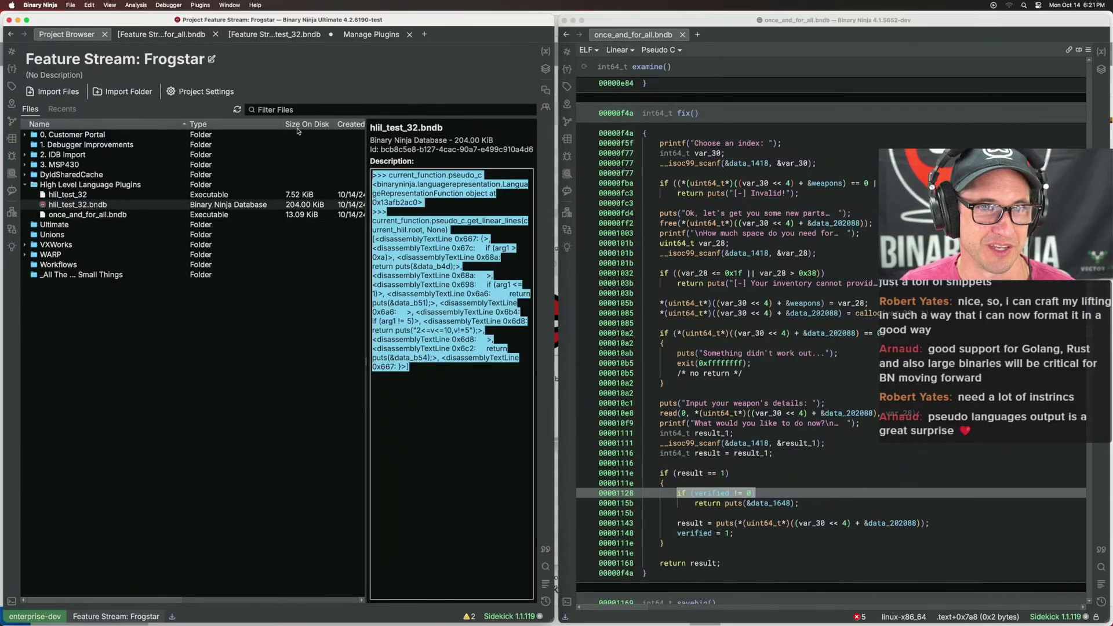
left_click(748, 198)
key("super+w")
key("super+w")
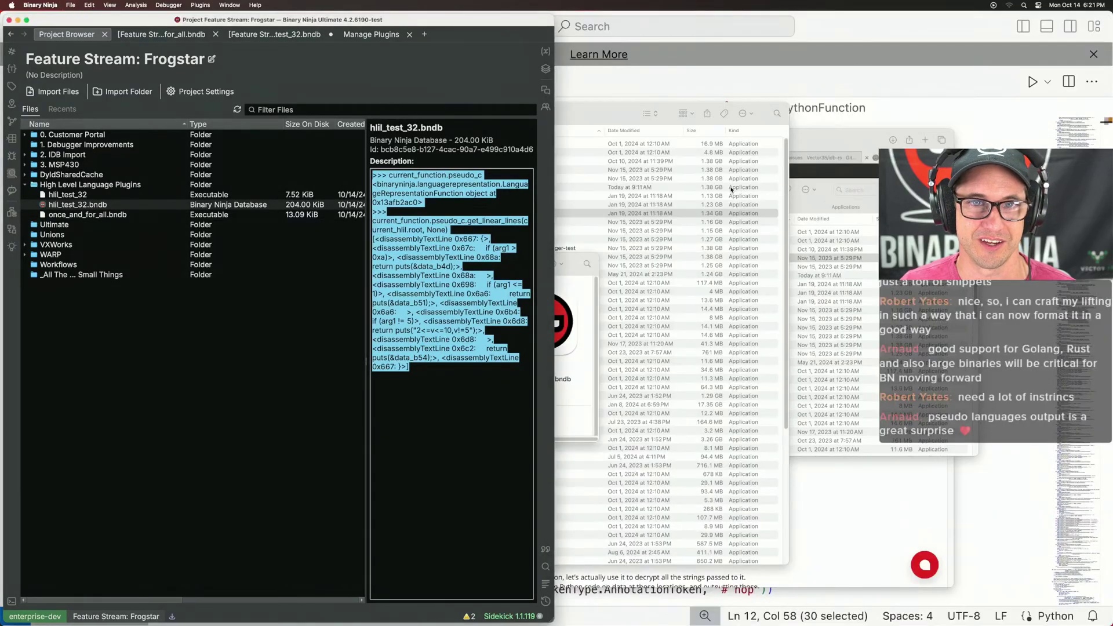
Maximize the project window and open the hlil_test_32.bndb analysis.
double_click(461, 25)
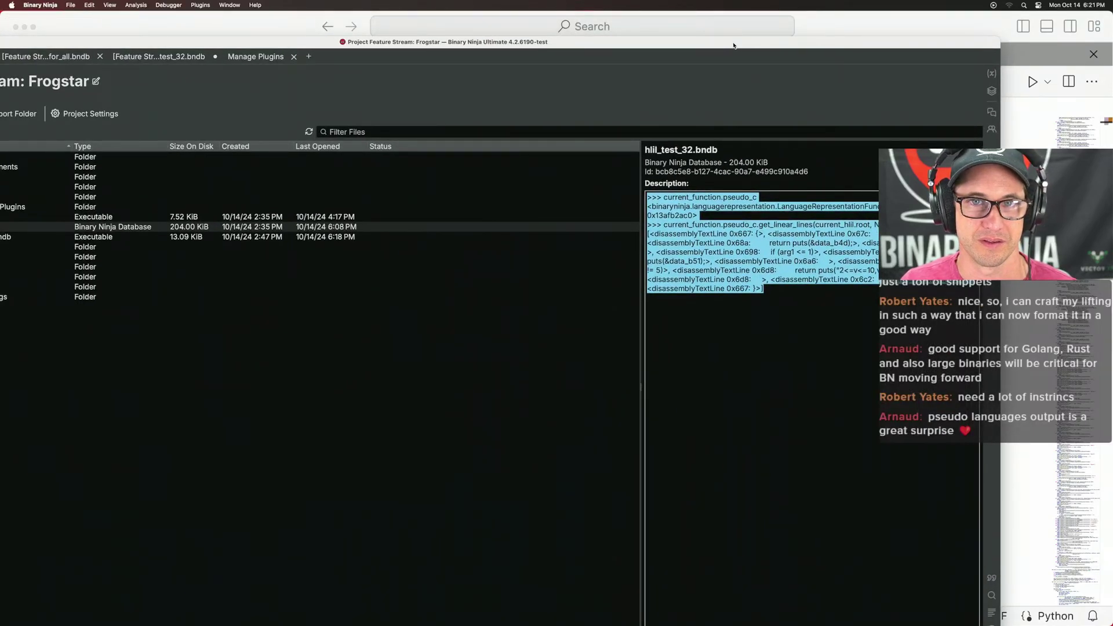
double_click(733, 46)
key("super+Tab")
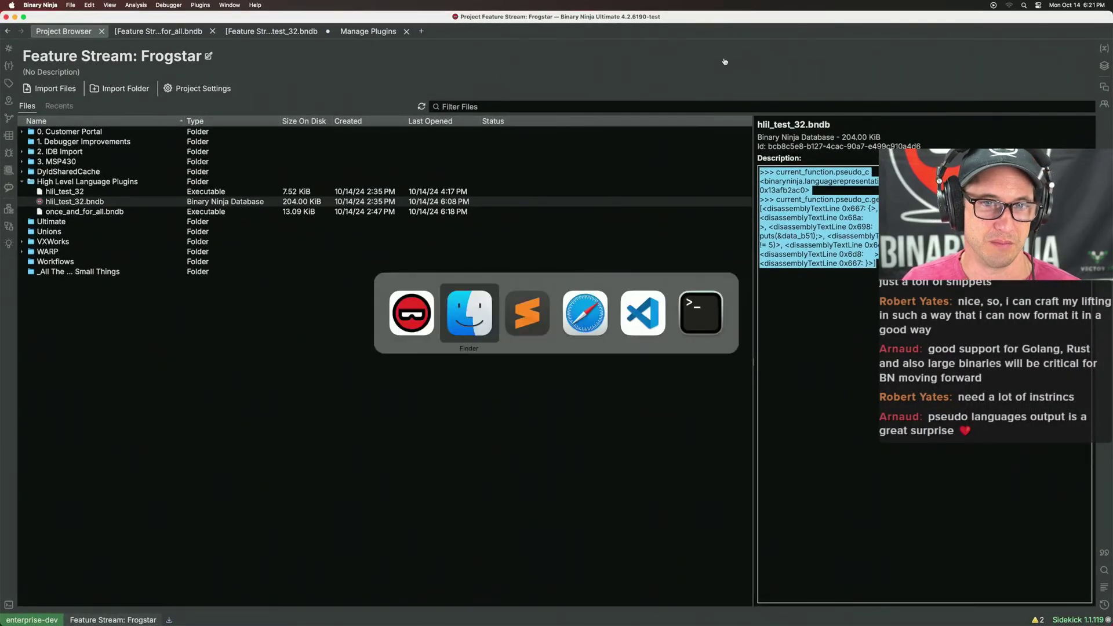
left_click(258, 35)
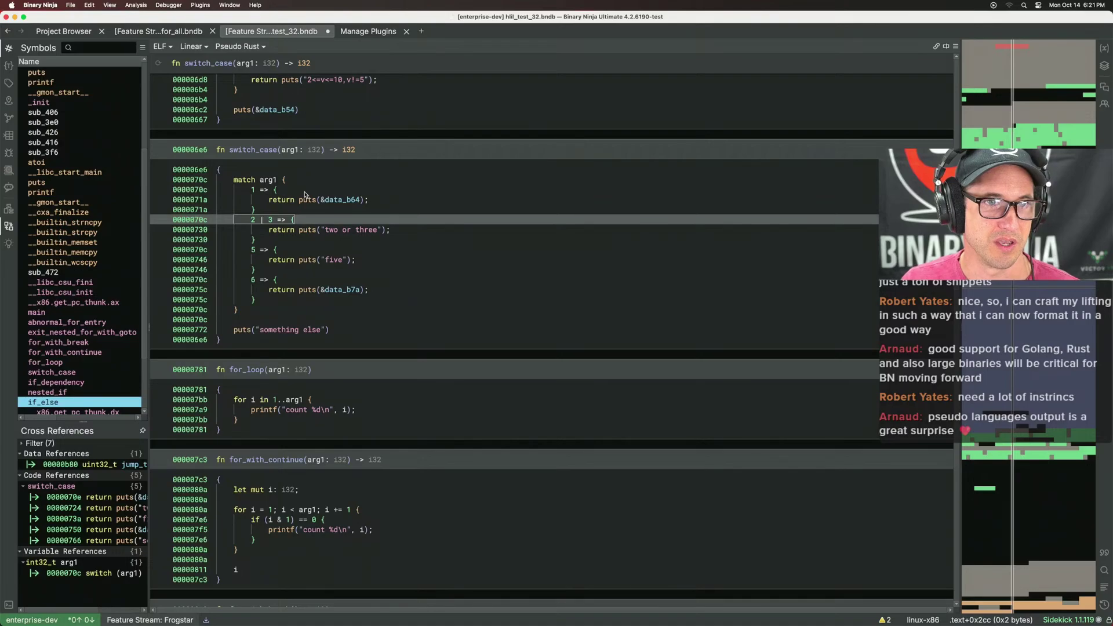
In the Python console, print current_function.pseudo_c and a "".join(str(...)) of it.
key("grave")
type("current_function.p")
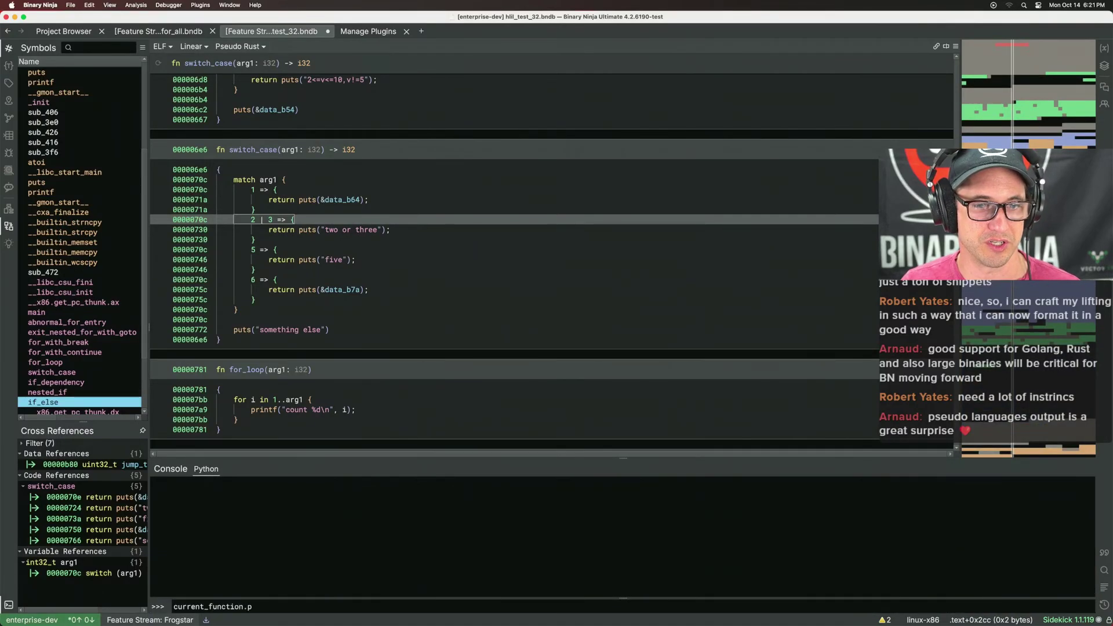
type("seudo_c")
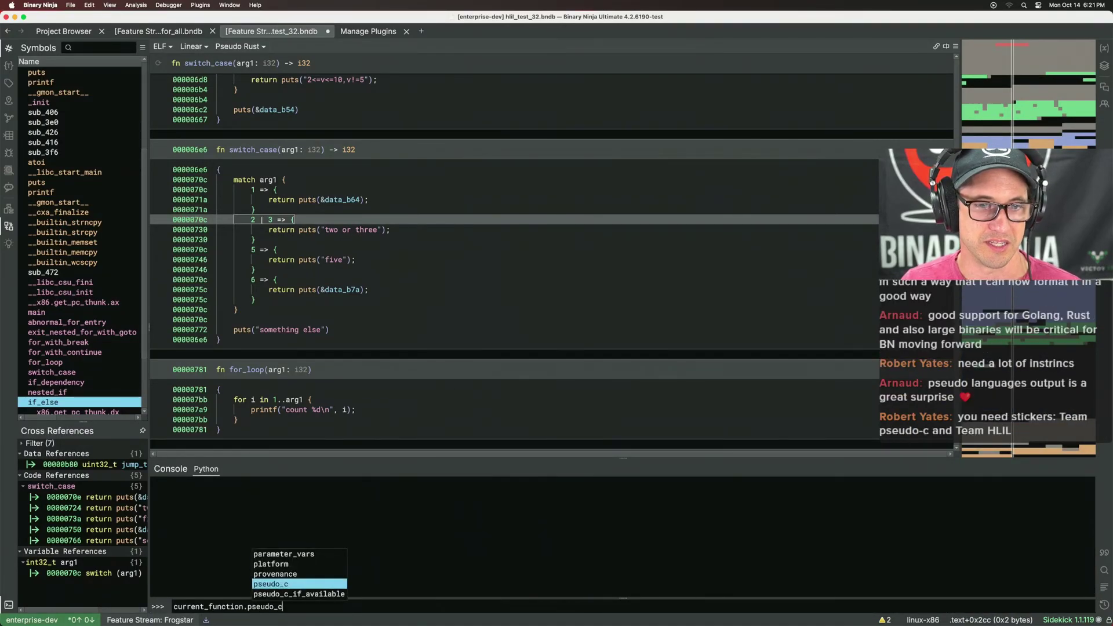
key("Return")
key("Up")
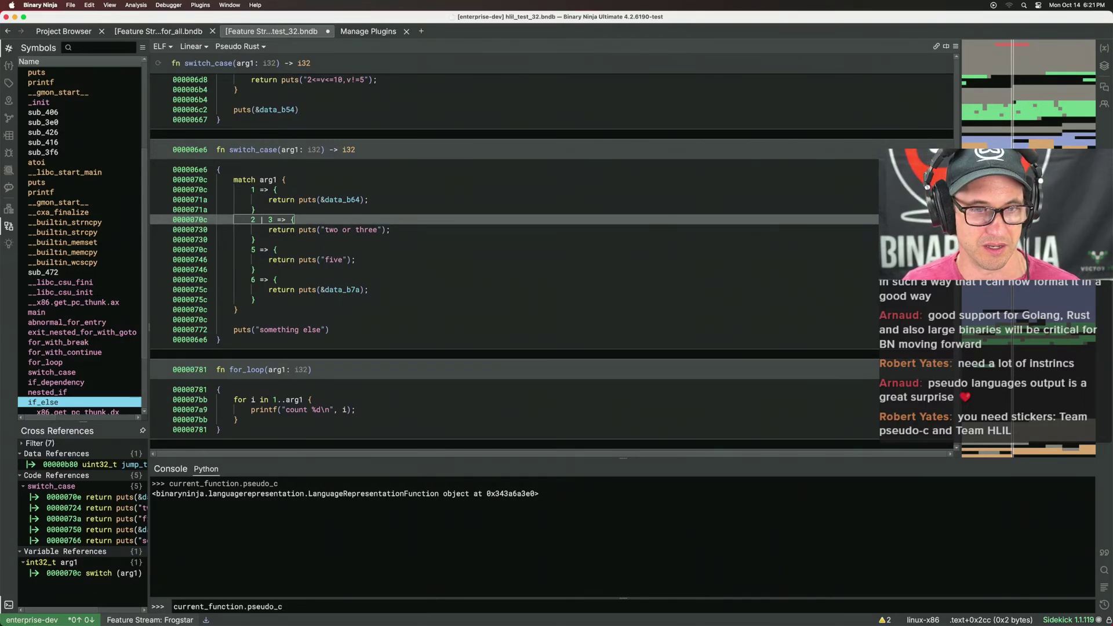
type("\"\".join(")
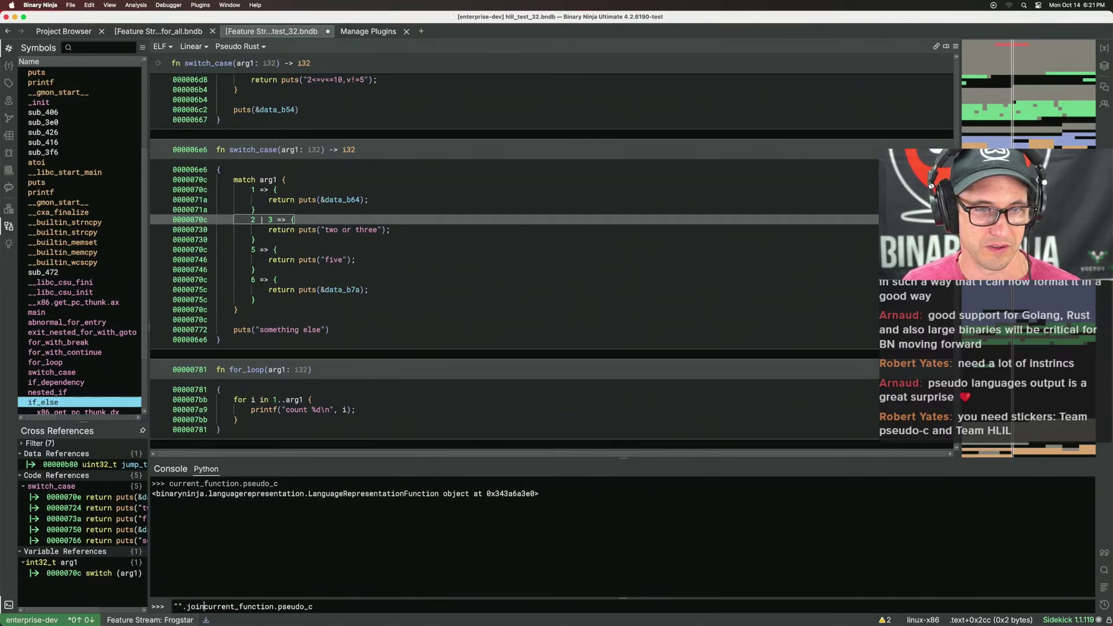
type("str(")
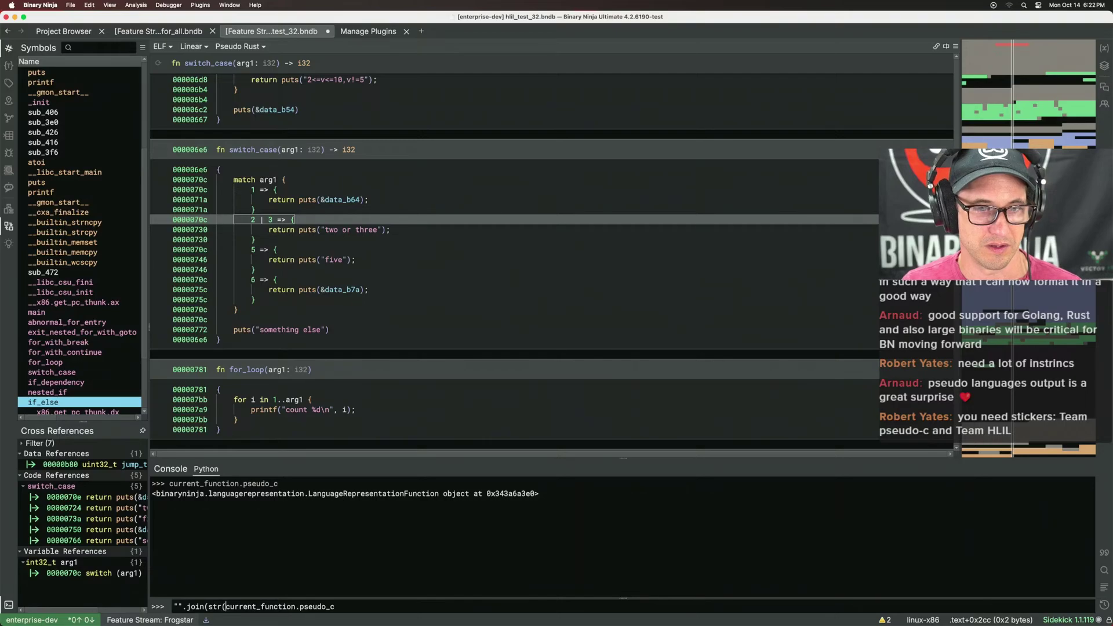
key("End")
type("))")
key("Return")
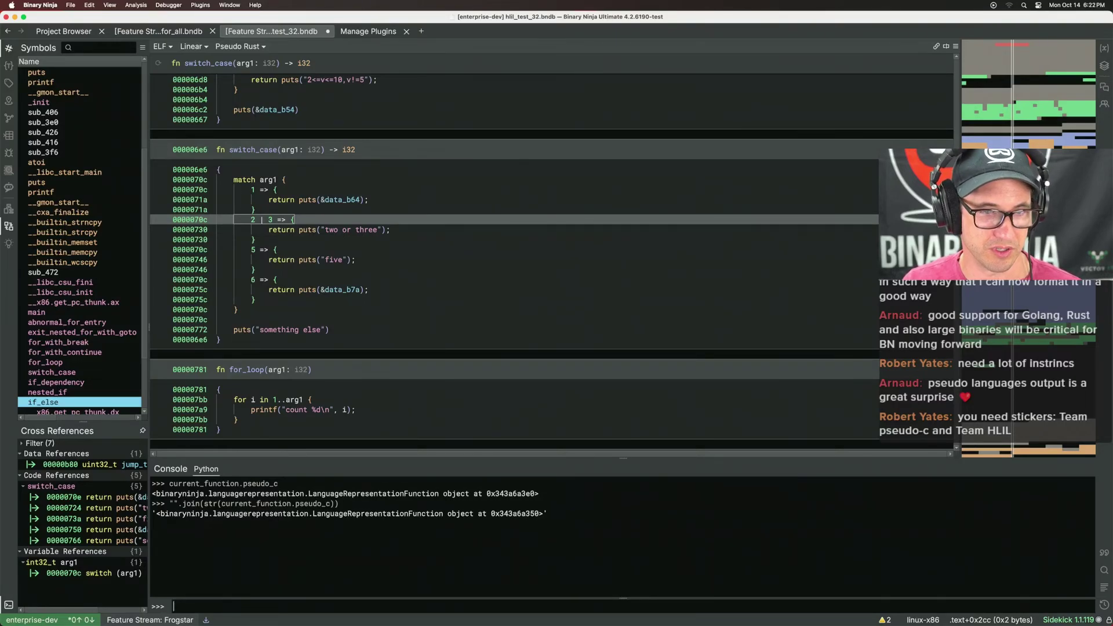
Recall the join command, then clear the console input line.
key("Up")
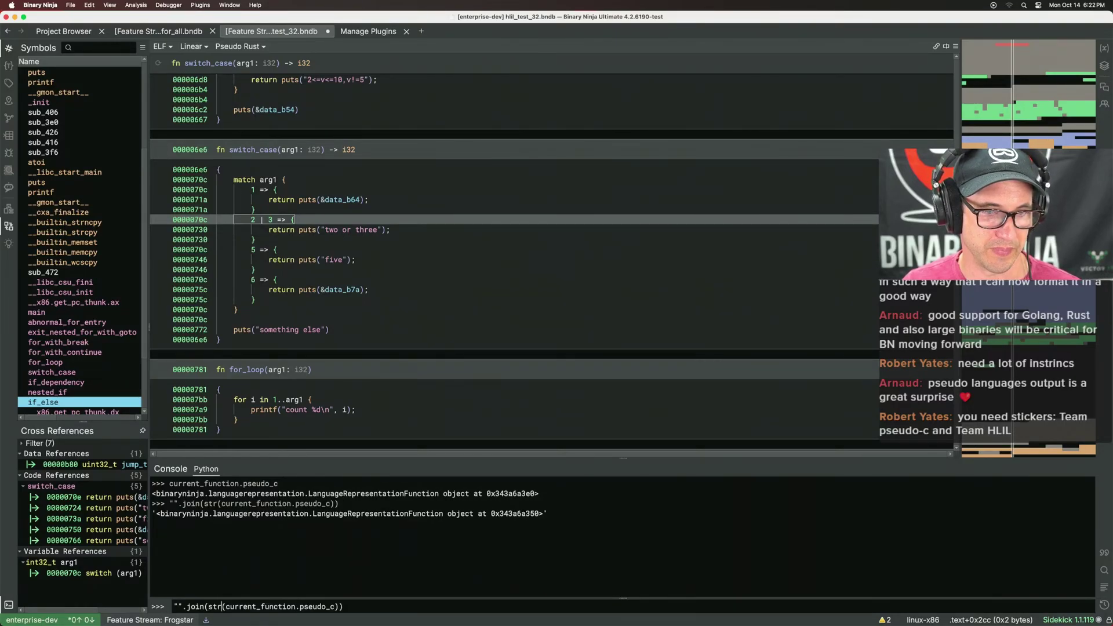
key("BackSpace")
key("BackSpace")
key("BackSpace")
key("super+a")
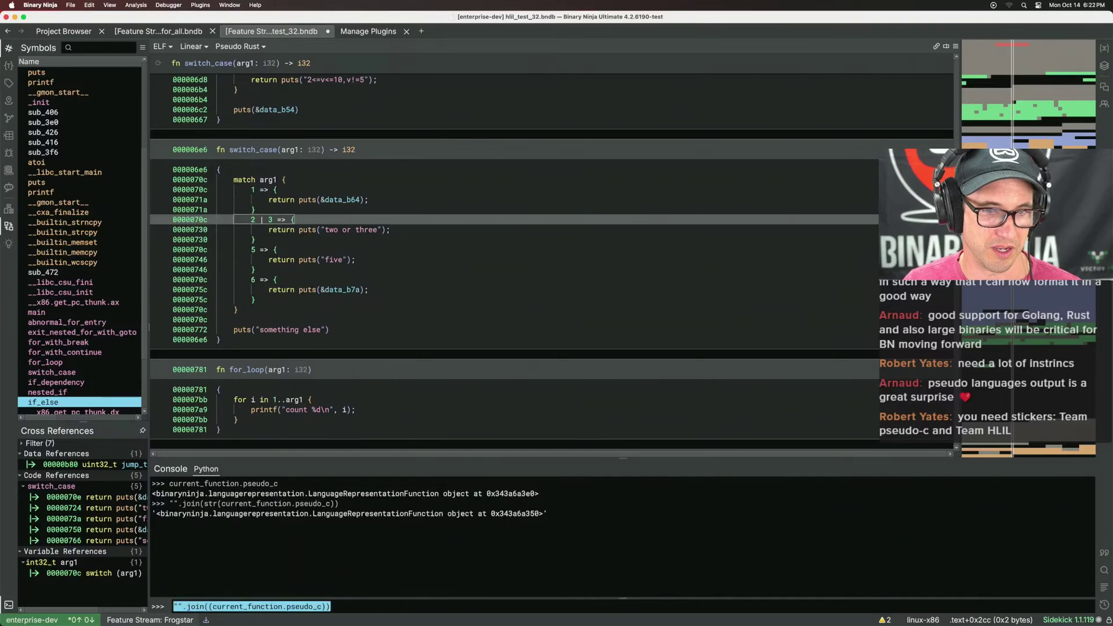
key("BackSpace")
key("super+space")
Launch Sublime Text via Spotlight and paste the pseudo_c command onto a new notes line.
type("sub")
key("Return")
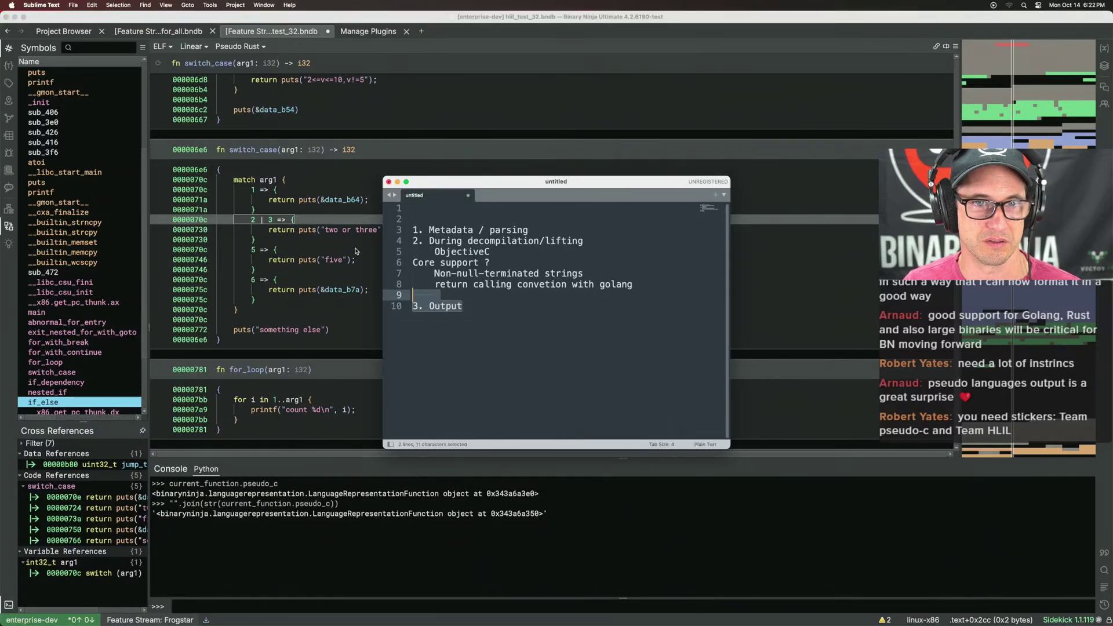
key("Return")
key("Return")
key("Return")
type("current_function.pseudo_c")
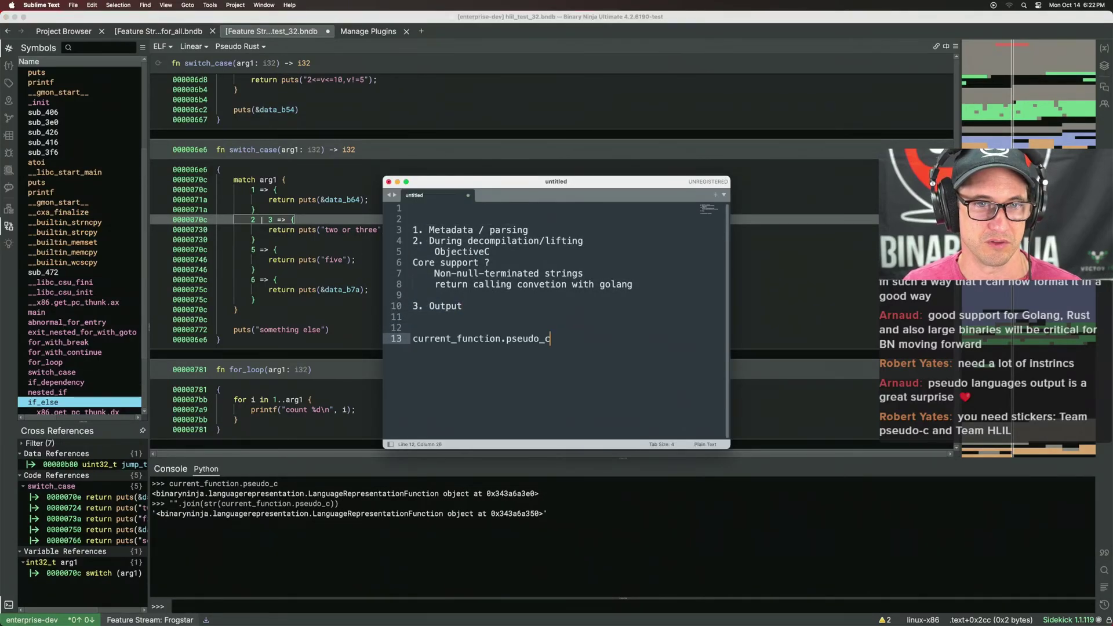
Copy the project file's description and paste it over the pseudo_c line, widening the notes window.
left_click(64, 31)
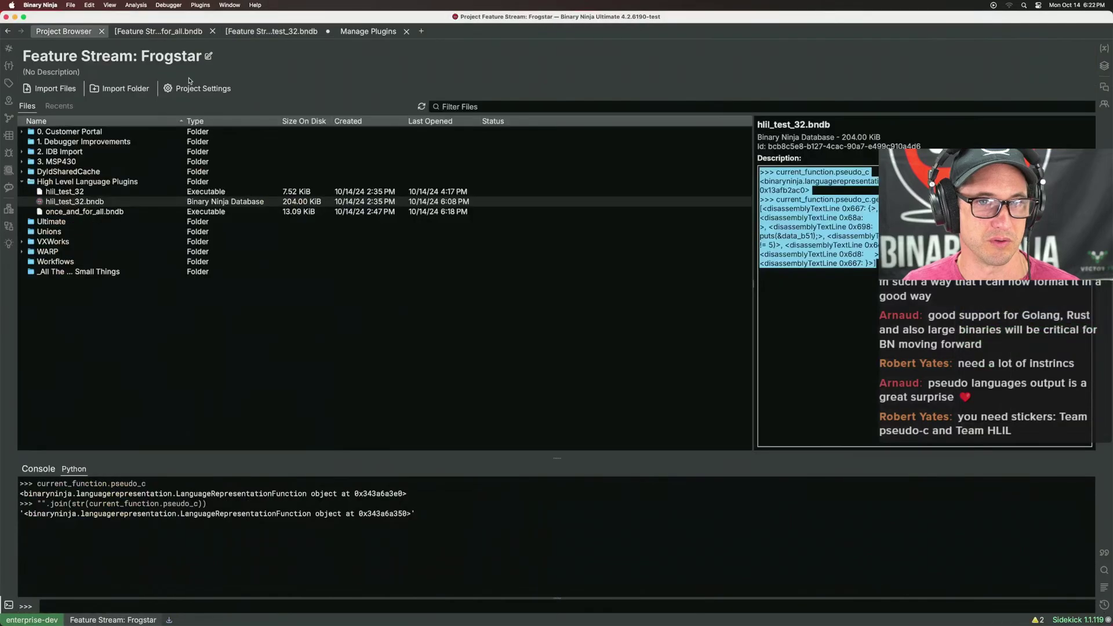
right_click(780, 210)
left_click(802, 251)
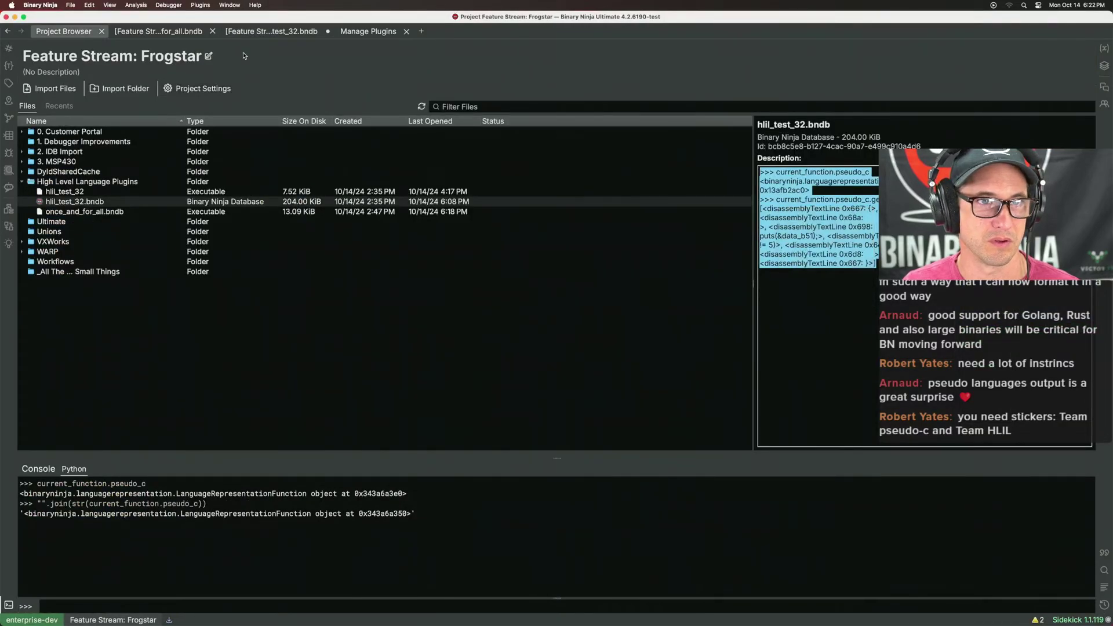
left_click(168, 31)
key("super+Tab")
key("super+shift+Left")
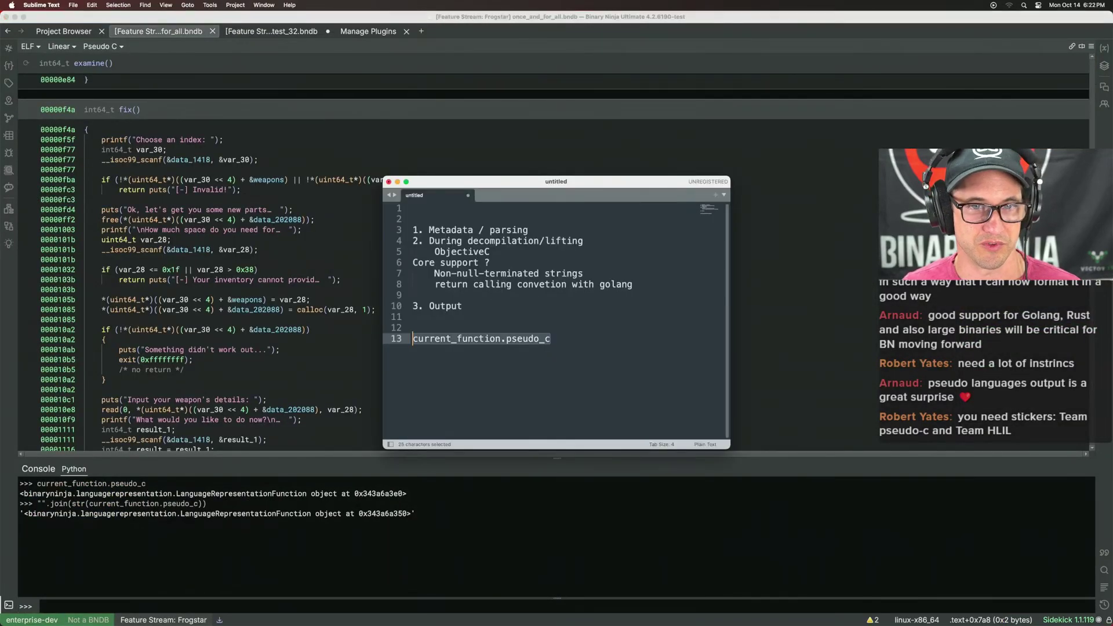
key("super+v")
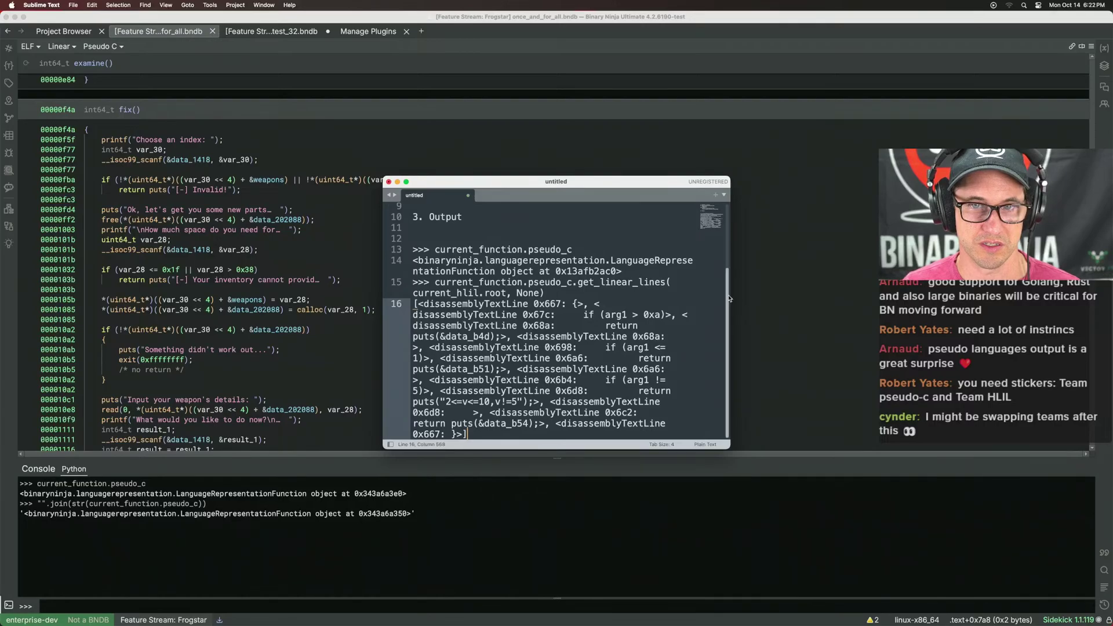
left_click_drag(731, 297, 968, 297)
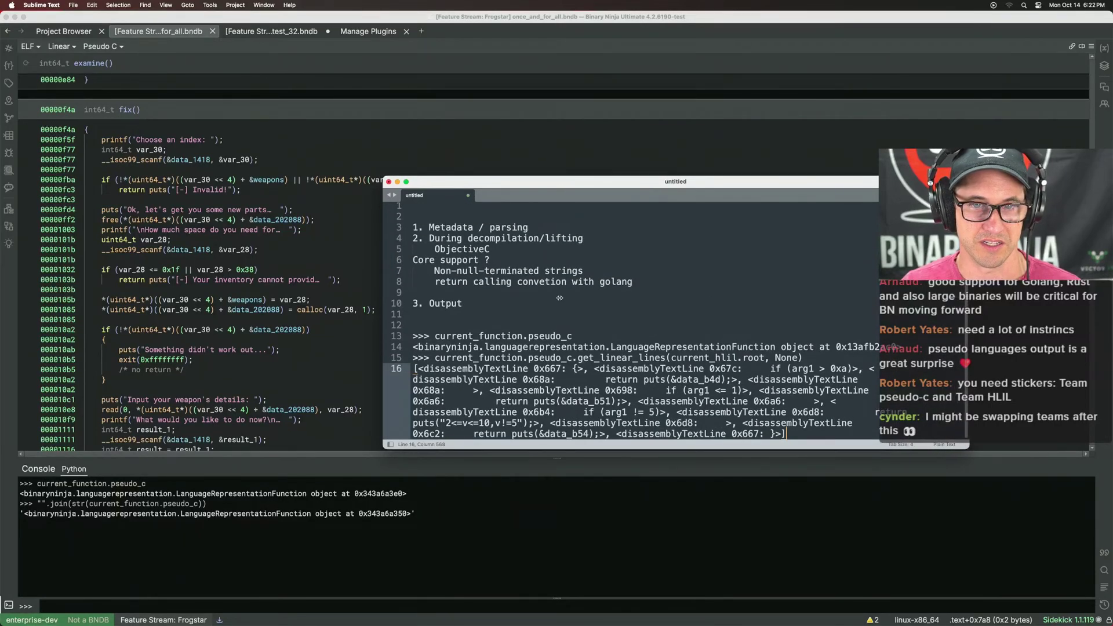
key("super+Tab")
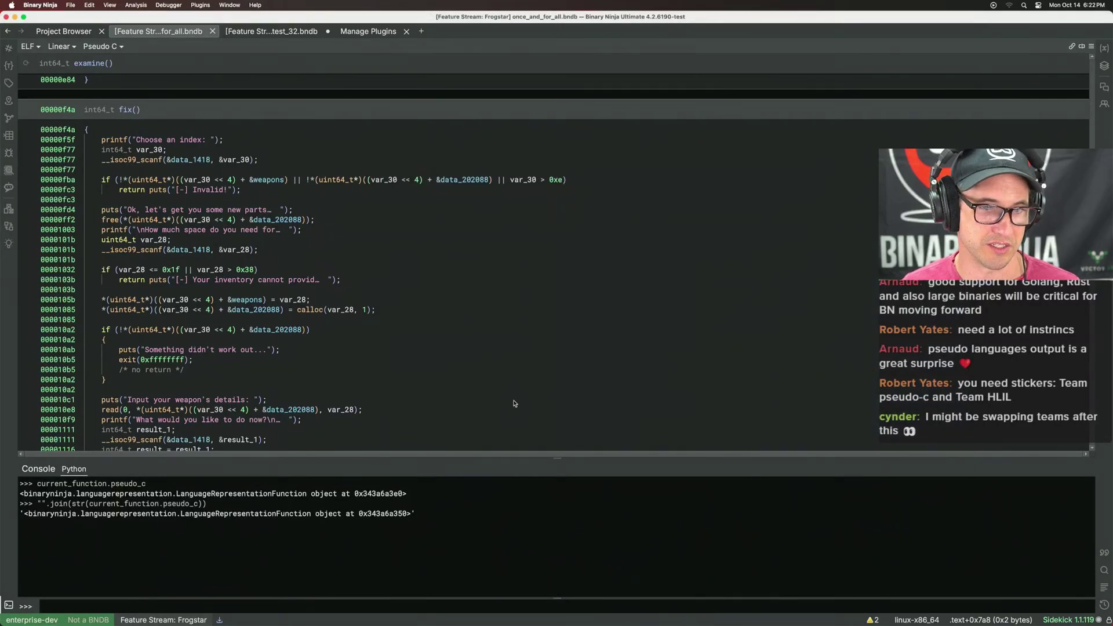
Run current_function.pseudo_c.get_linear_lines() with arguments copied from the notes.
key("Up")
key("Up")
type(".get_")
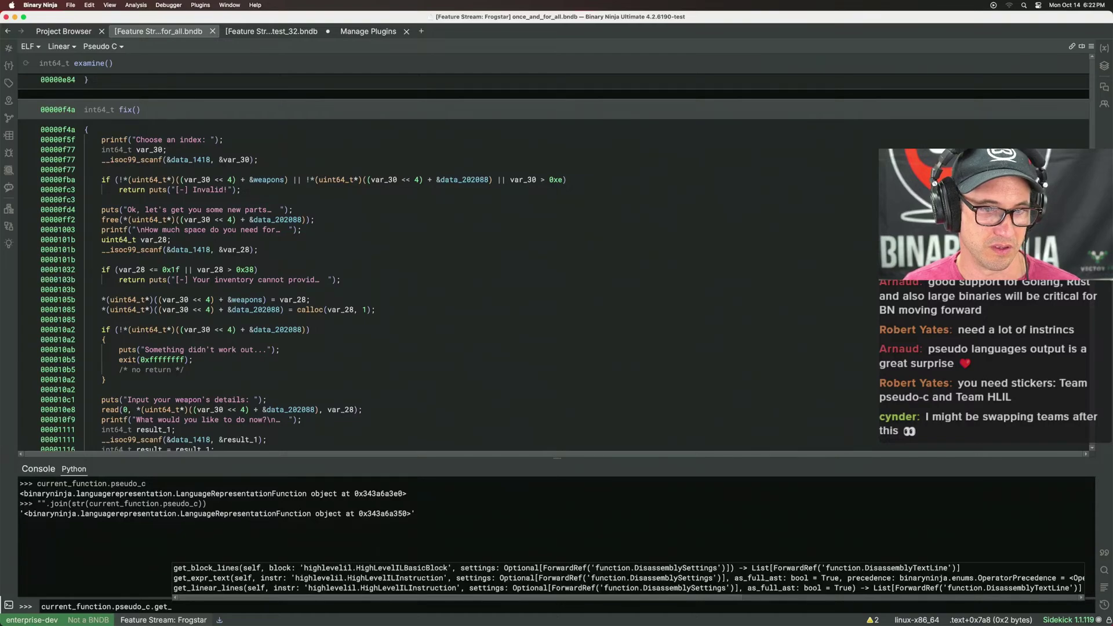
type("linear_lines()")
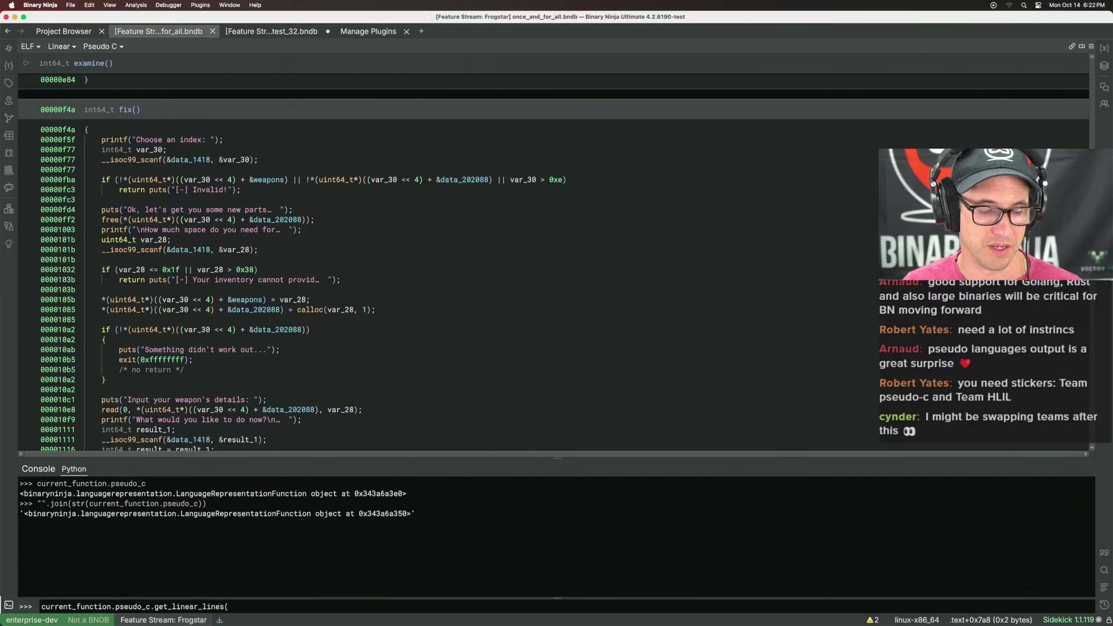
key("super+Tab")
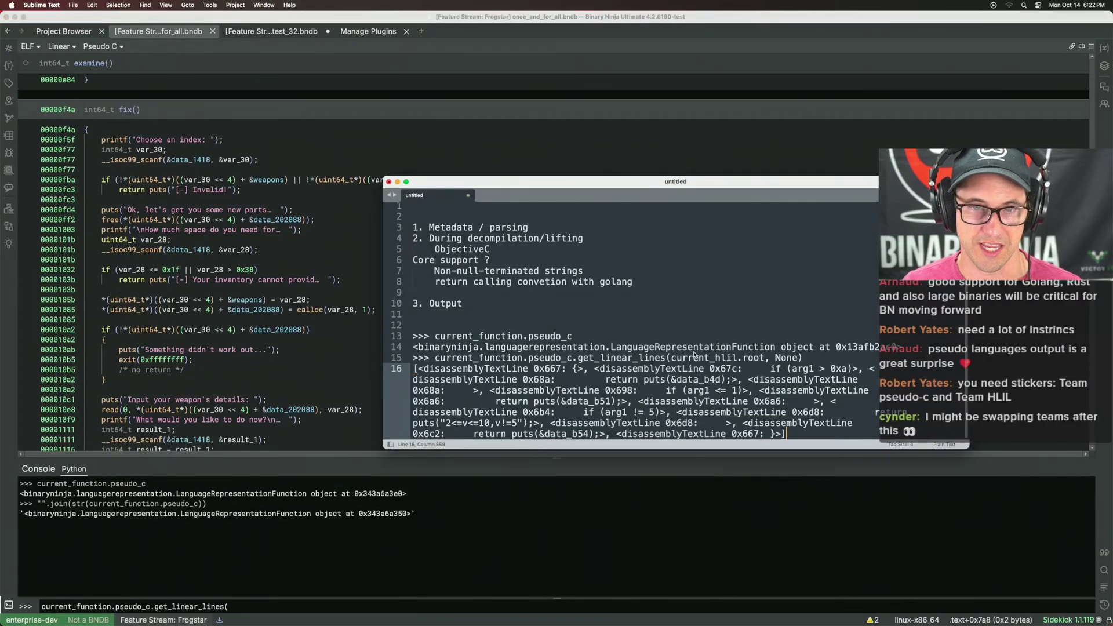
left_click_drag(671, 357, 798, 358)
key("super+c")
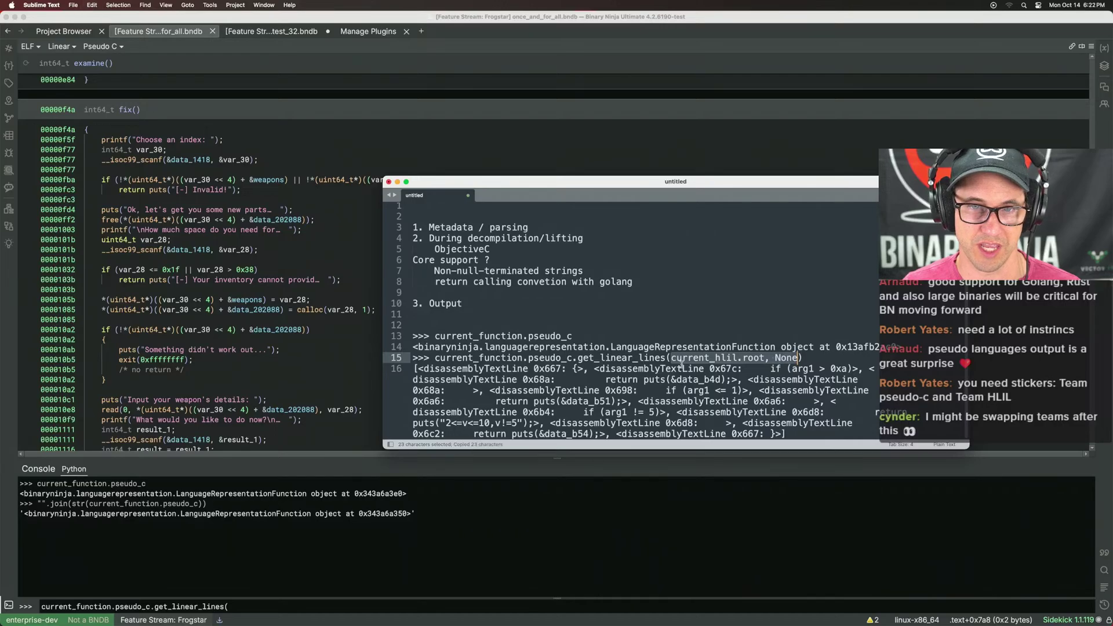
key("super+Tab")
key("super+v")
key("Return")
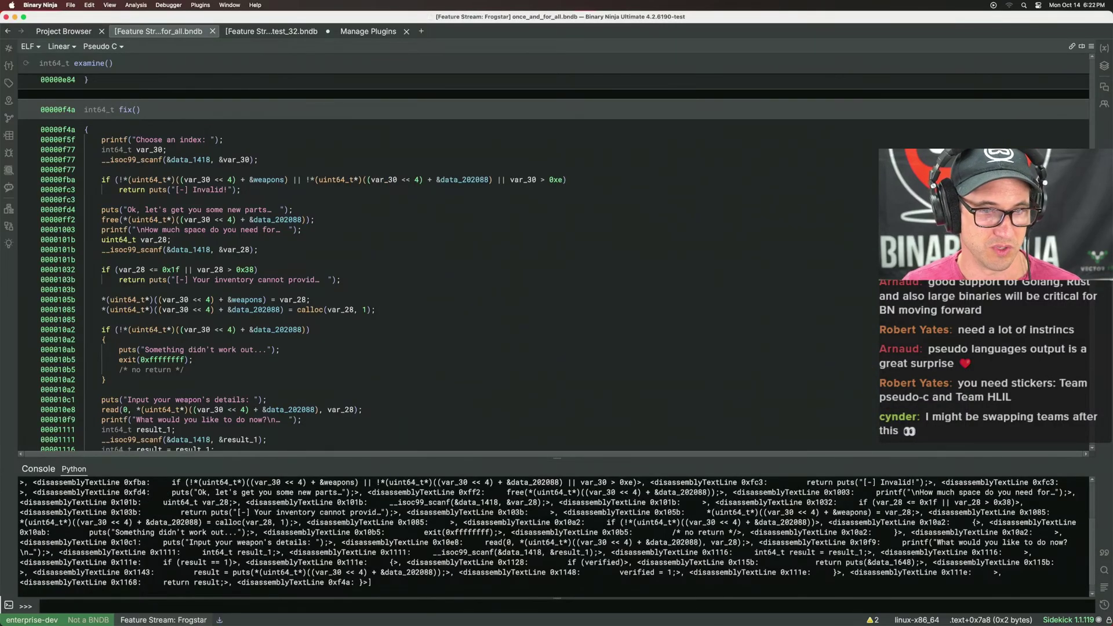
Rerun get_linear_lines(current_hlil.root, None) wrapped in a "\n".join(...).
key("Up")
key("BackSpace")
key("BackSpace")
key("BackSpace")
key("BackSpace")
key("BackSpace")
key("BackSpace")
key("BackSpace")
key("BackSpace")
key("BackSpace")
key("BackSpace")
key("BackSpace")
key("BackSpace")
key("BackSpace")
key("BackSpace")
key("BackSpace")
key("BackSpace")
key("BackSpace")
key("BackSpace")
key("BackSpace")
key("BackSpace")
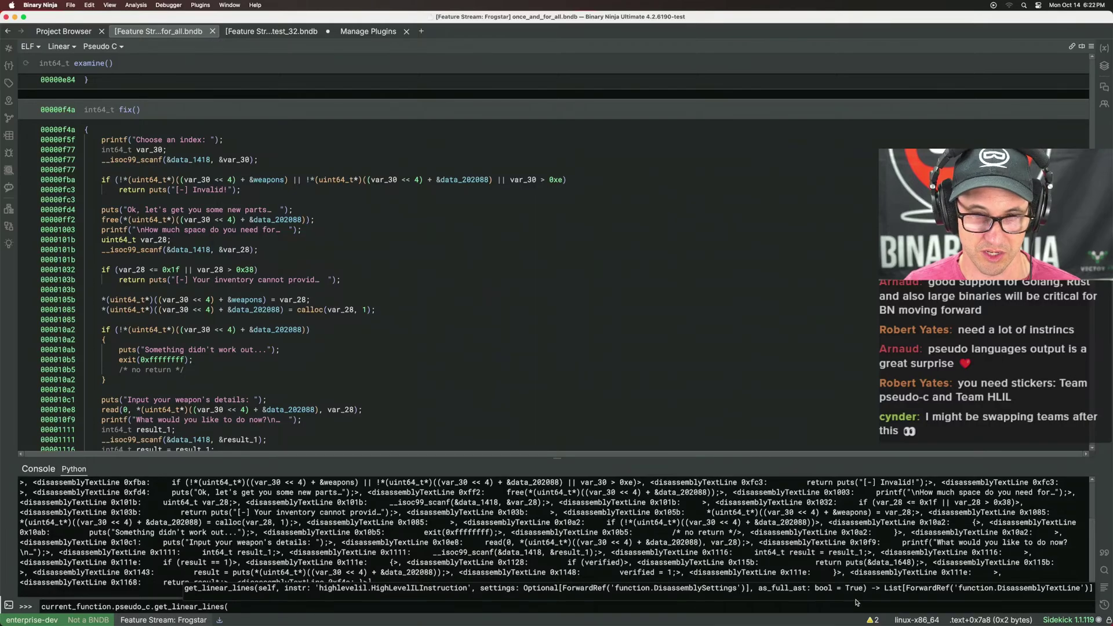
type("current_hlil.root, None")
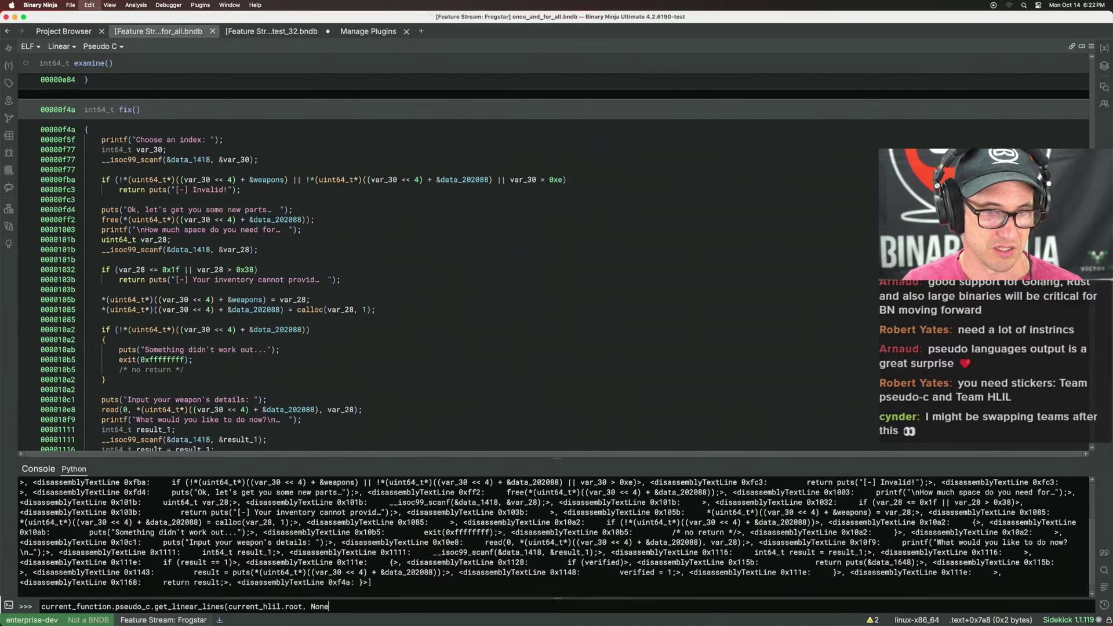
type(")")
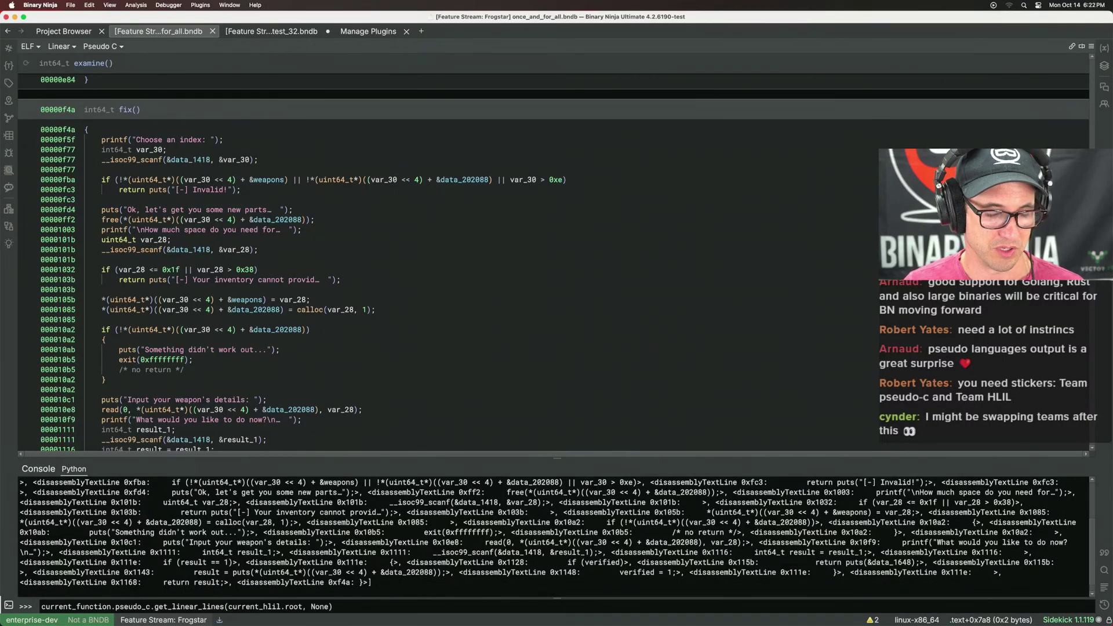
key("Home")
type("\"\\n\".join")
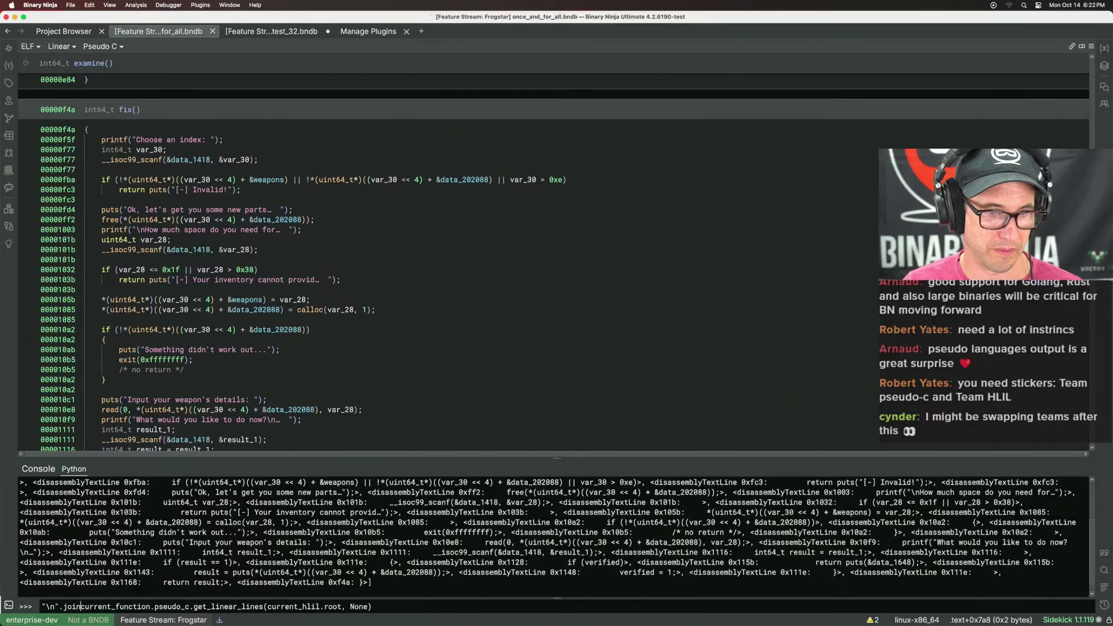
type("(")
key("End")
type(")")
key("Return")
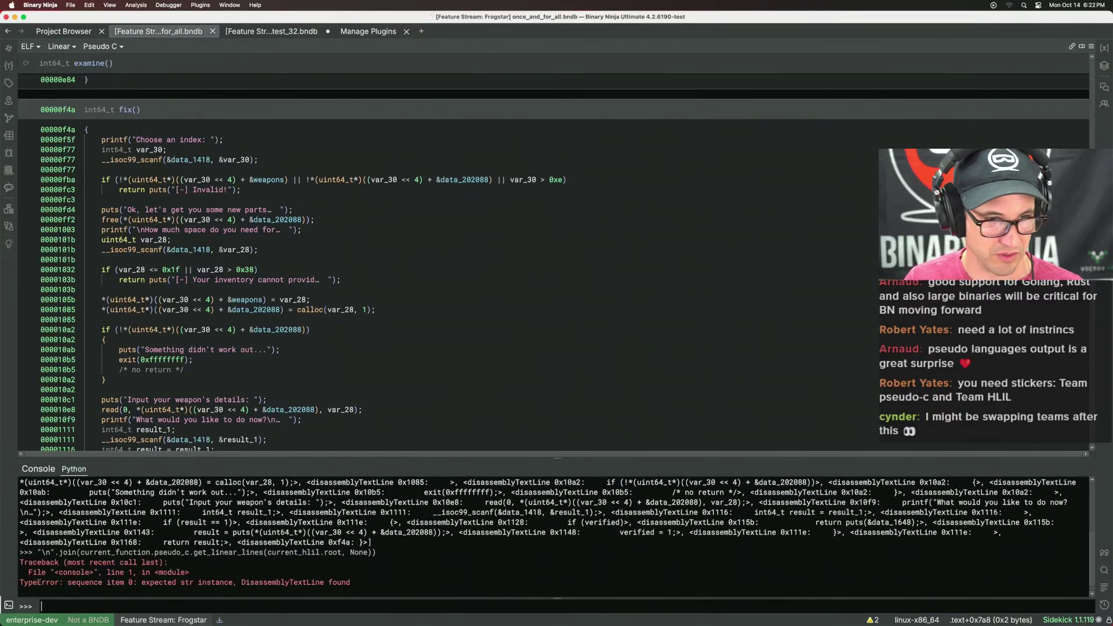
Remove the join wrapper, rerun plain get_linear_lines, and enlarge the Python console.
key("Up")
key("Home")
key("shift+Right")
key("shift+Right")
key("shift+Right")
key("shift+Right")
key("shift+Right")
key("shift+Right")
key("shift+Right")
key("shift+Right")
key("shift+Right")
key("shift+Right")
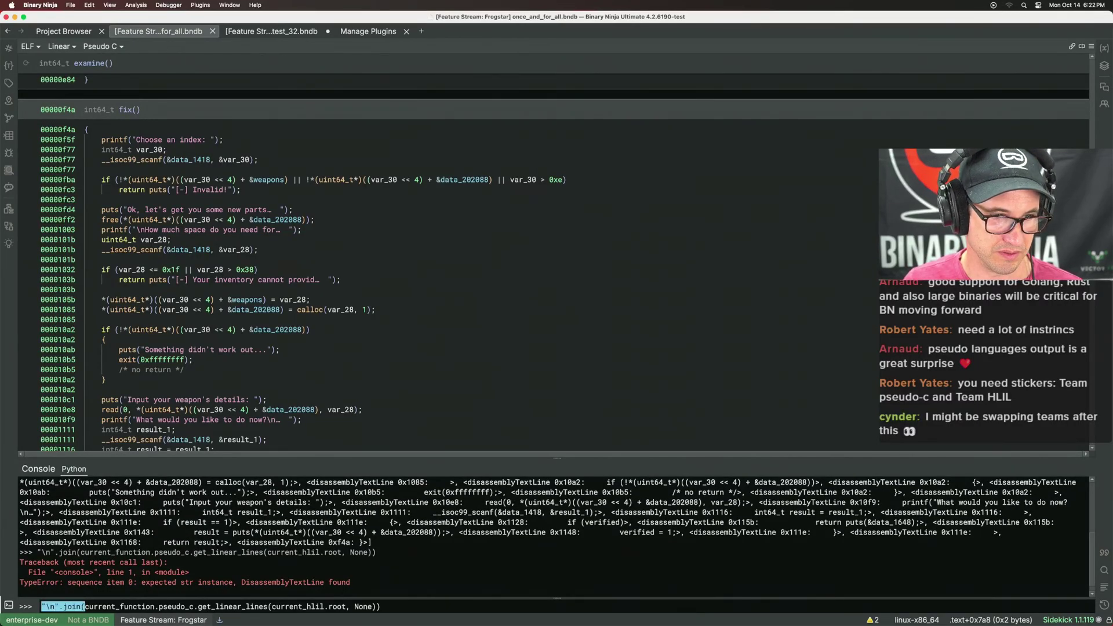
key("BackSpace")
key("End")
key("BackSpace")
key("Return")
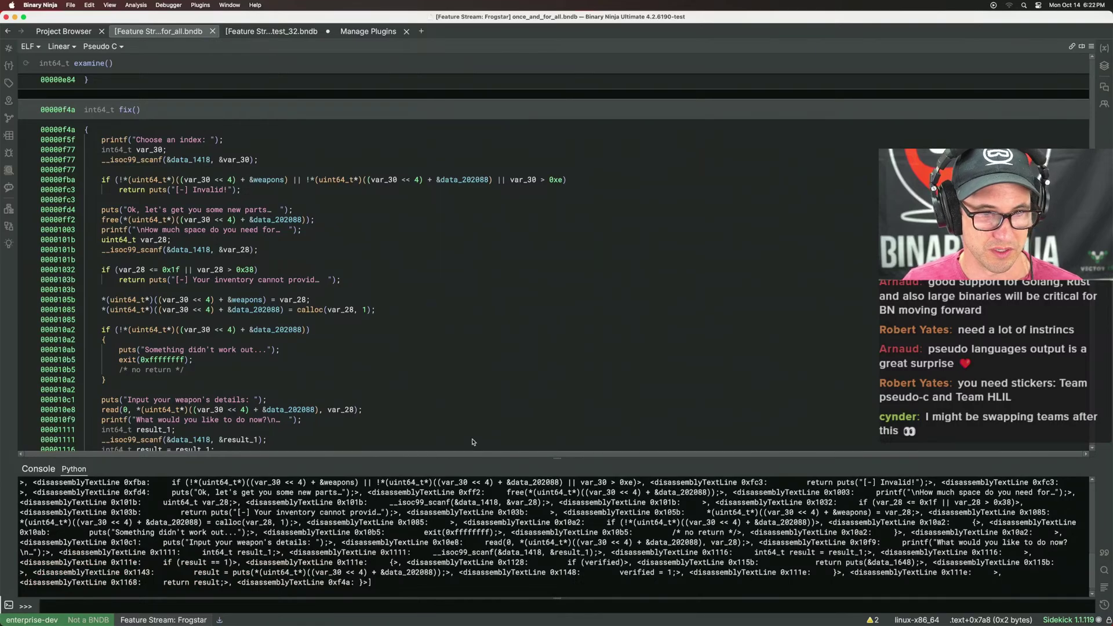
left_click_drag(473, 459, 484, 277)
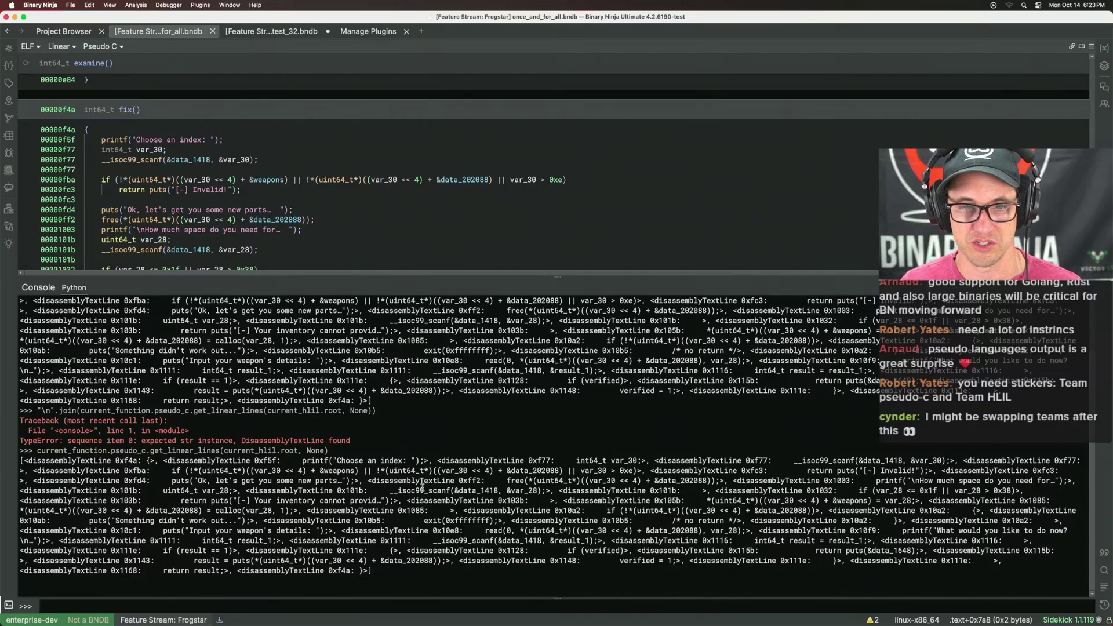
Select the LanguageRepresentationFunction type name in the notes, then clear the selection.
key("super+Tab")
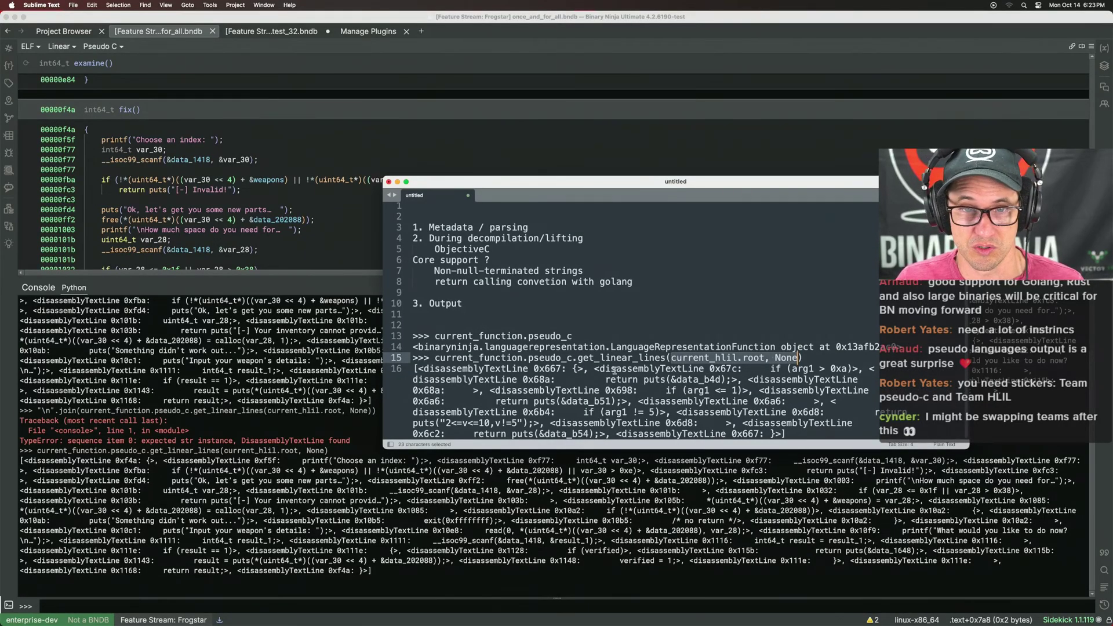
left_click_drag(775, 348, 485, 348)
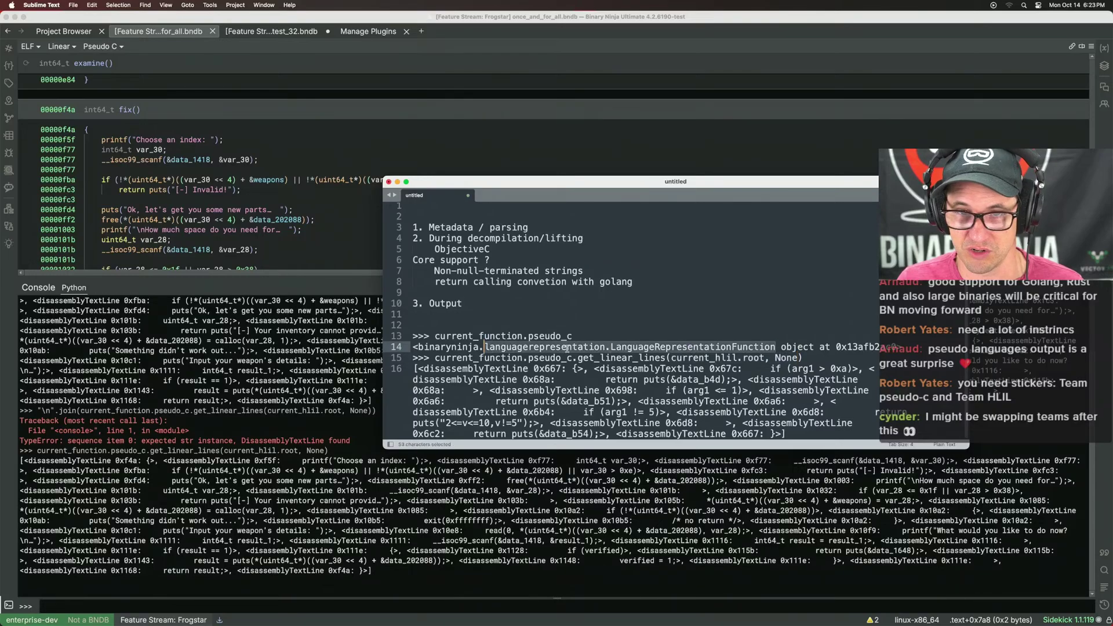
left_click(601, 380)
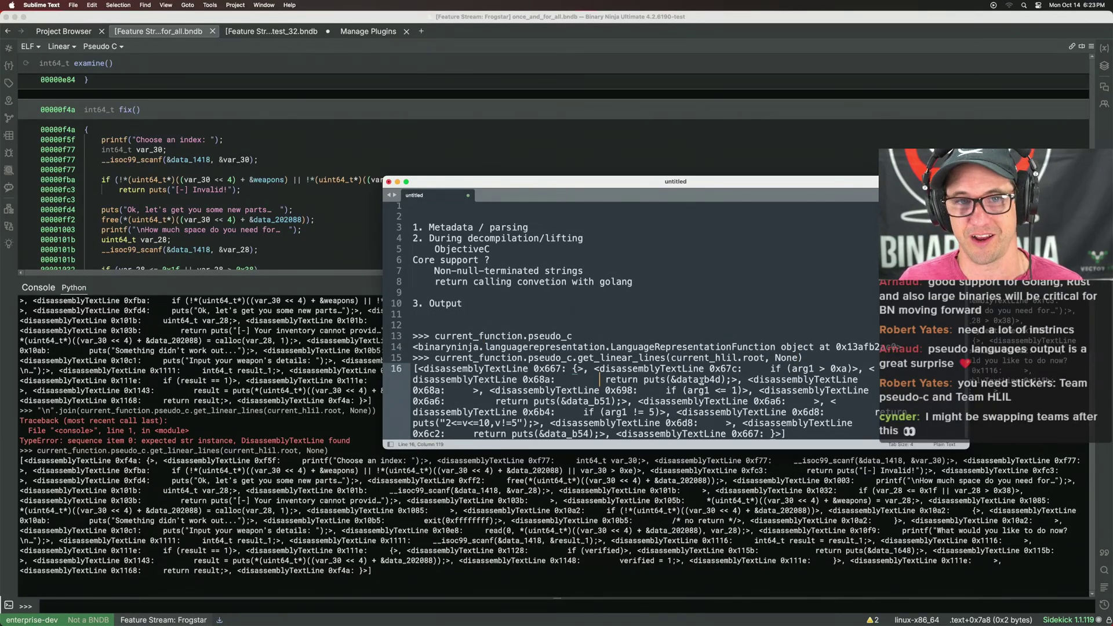
key("super+Tab")
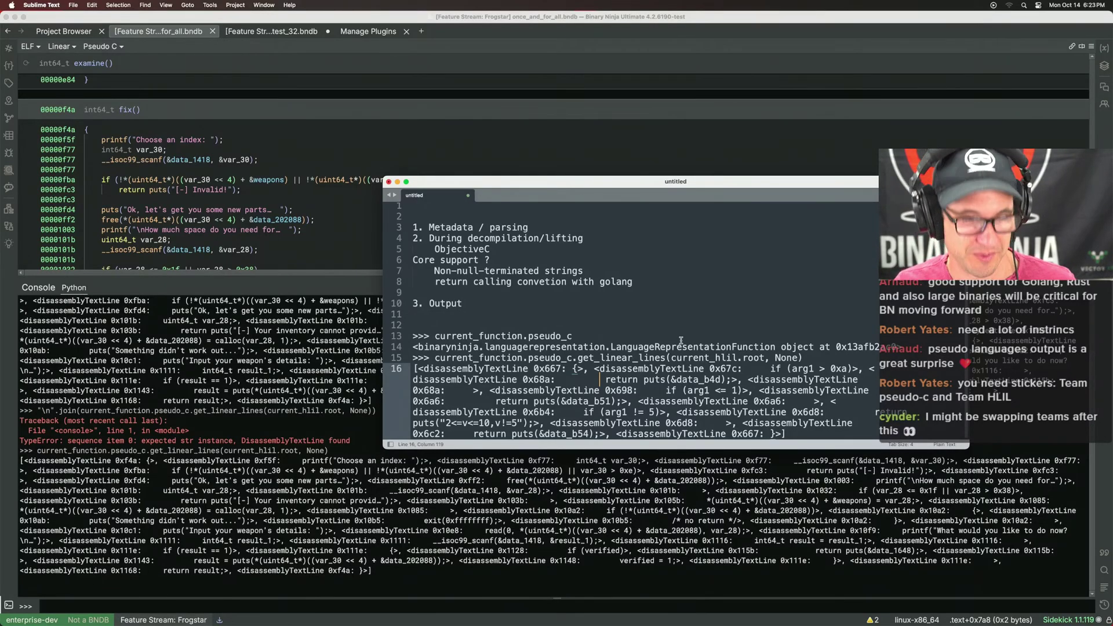
key("super+Tab")
key("super+Tab")
key("super+Tab")
Load re-verse.io in a new tab and scroll through its sponsors, trainings and review board.
key("super+t")
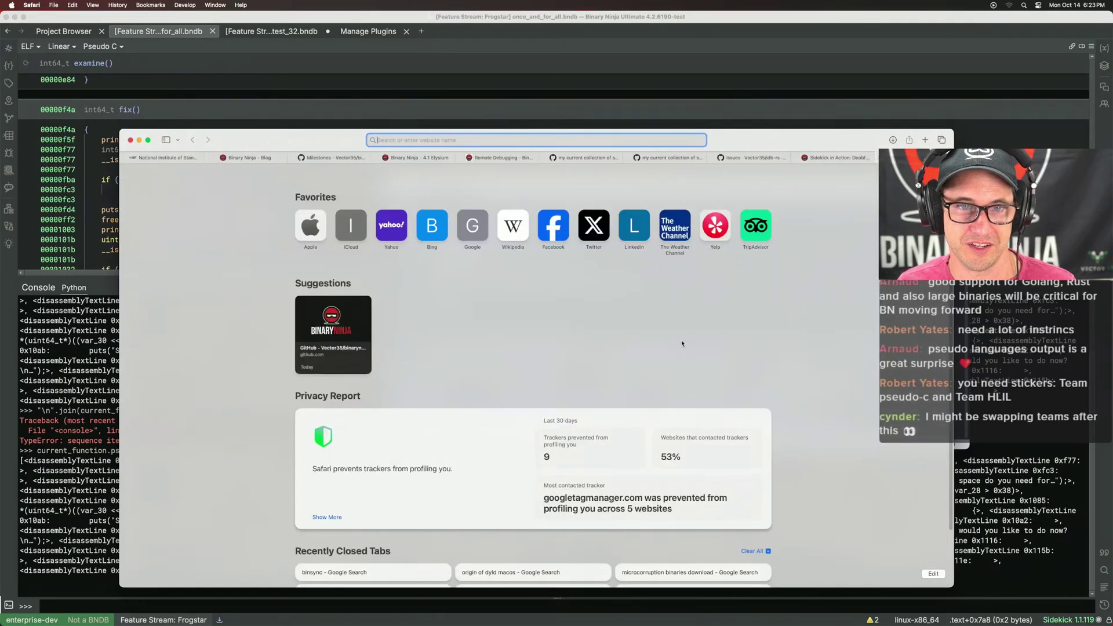
type("re-verse.io")
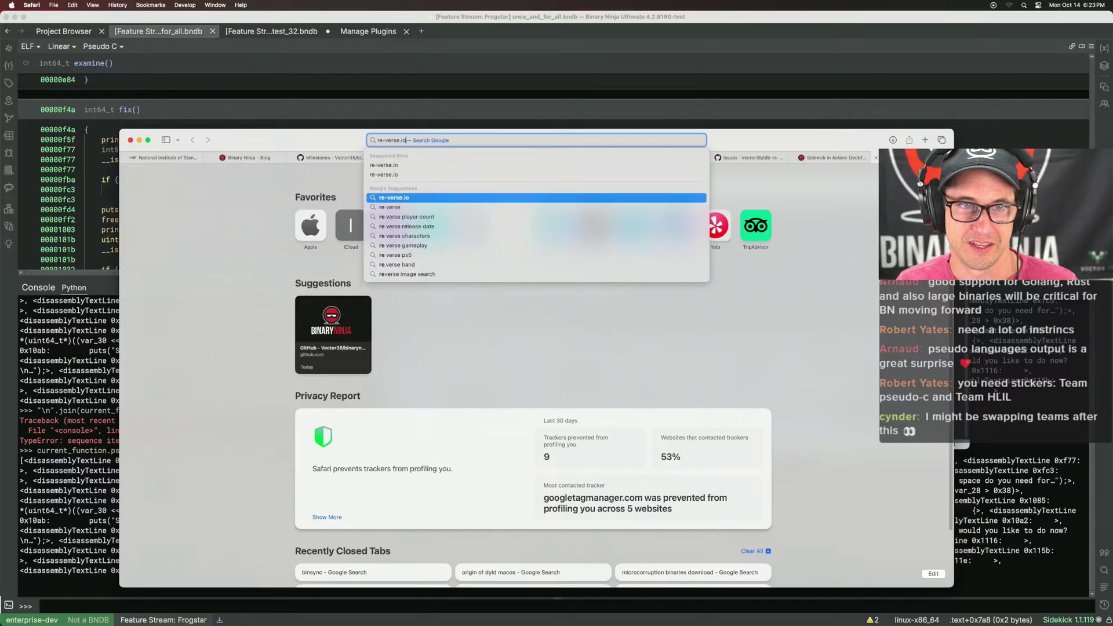
key("Return")
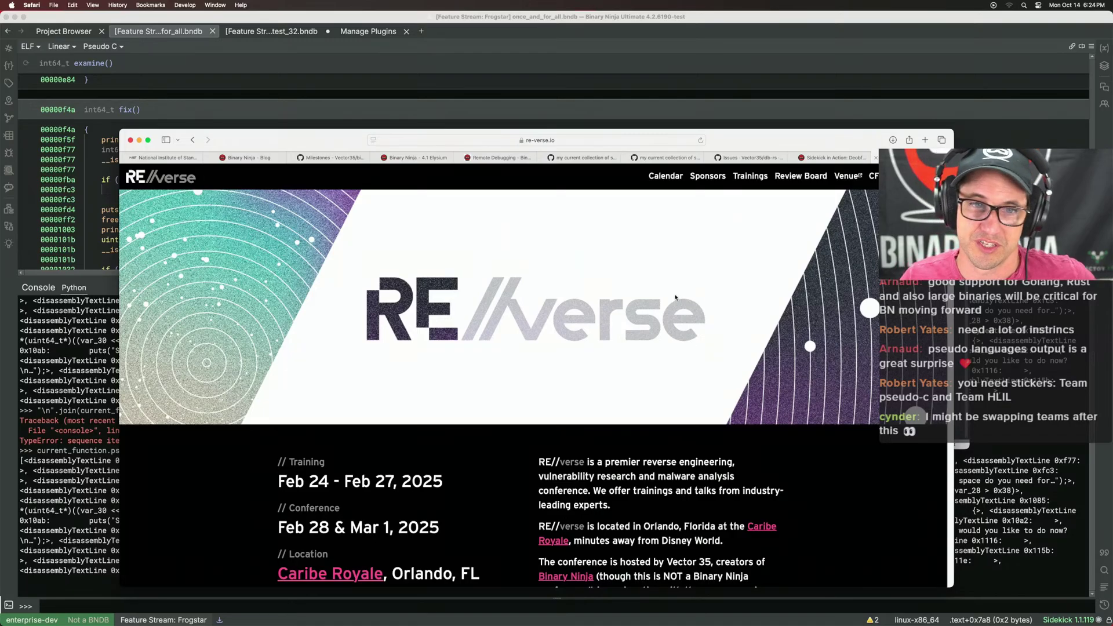
scroll(675, 297, "down", 15)
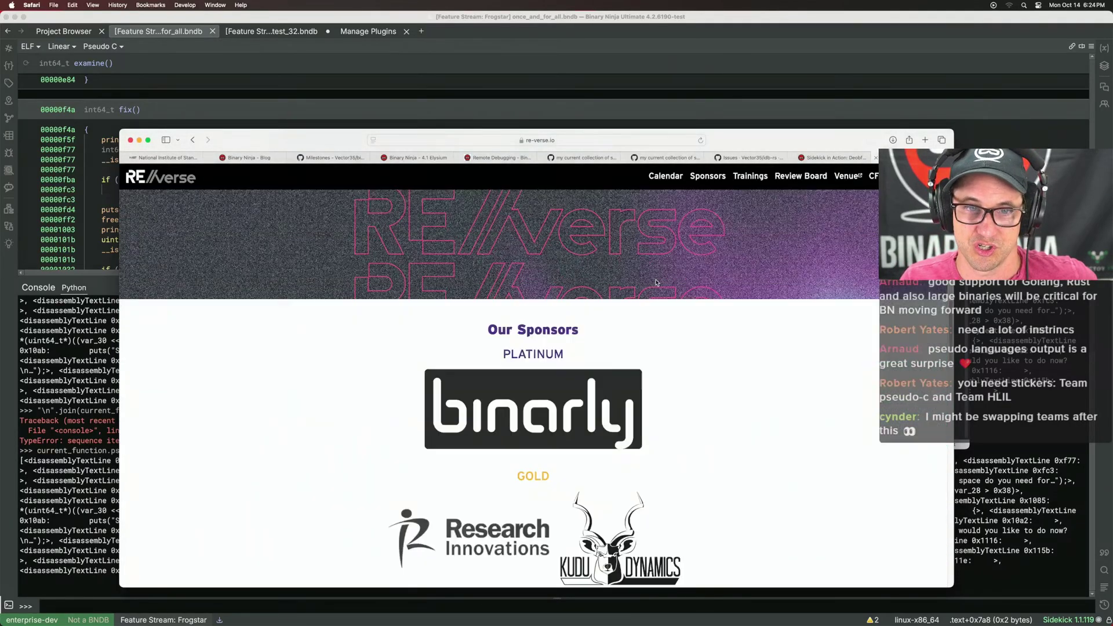
scroll(657, 283, "down", 8)
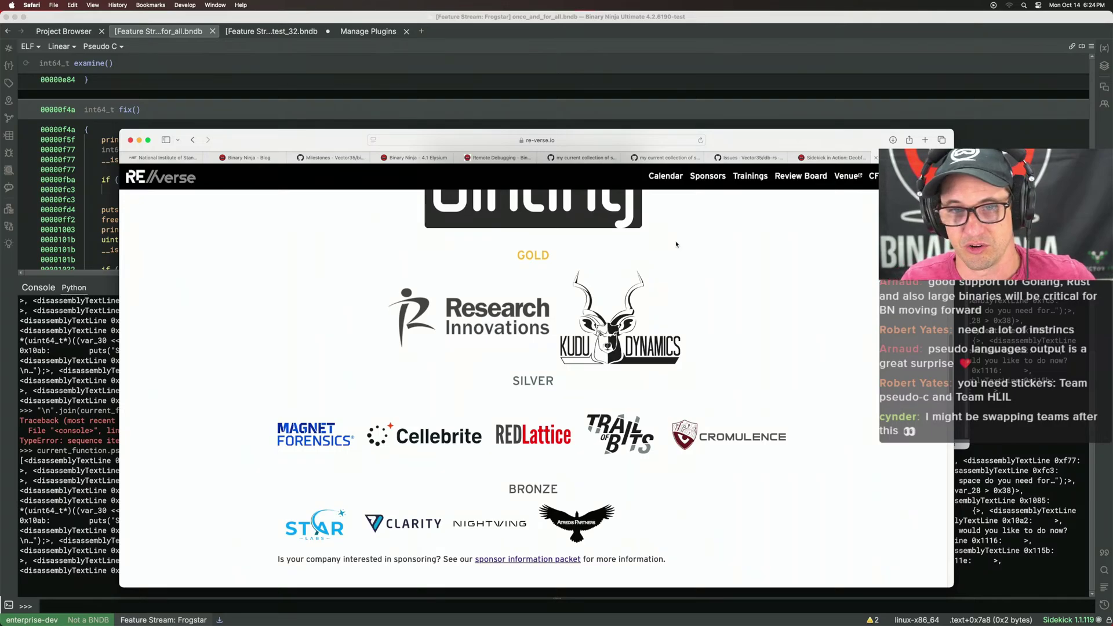
scroll(675, 335, "down", 6)
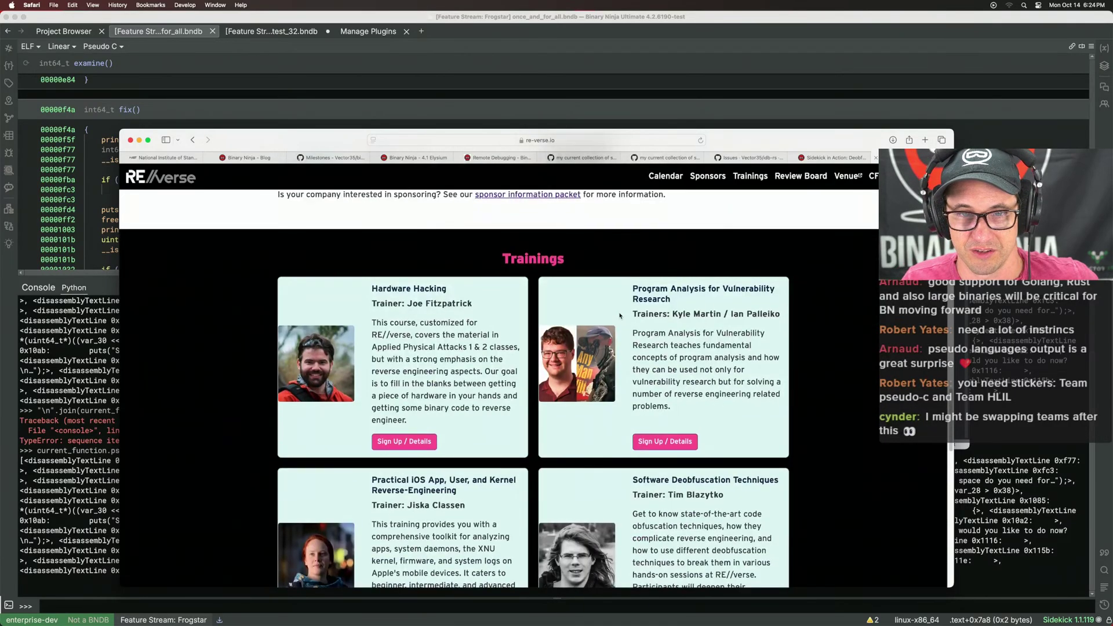
scroll(422, 264, "down", 6)
scroll(422, 264, "down", 10)
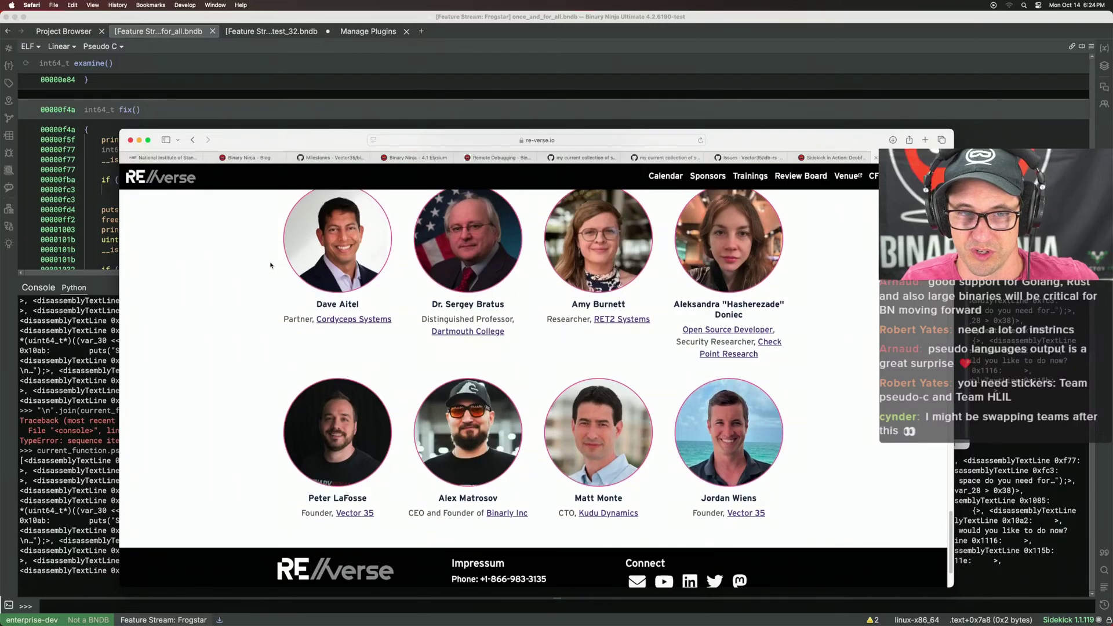
scroll(273, 254, "up", 1)
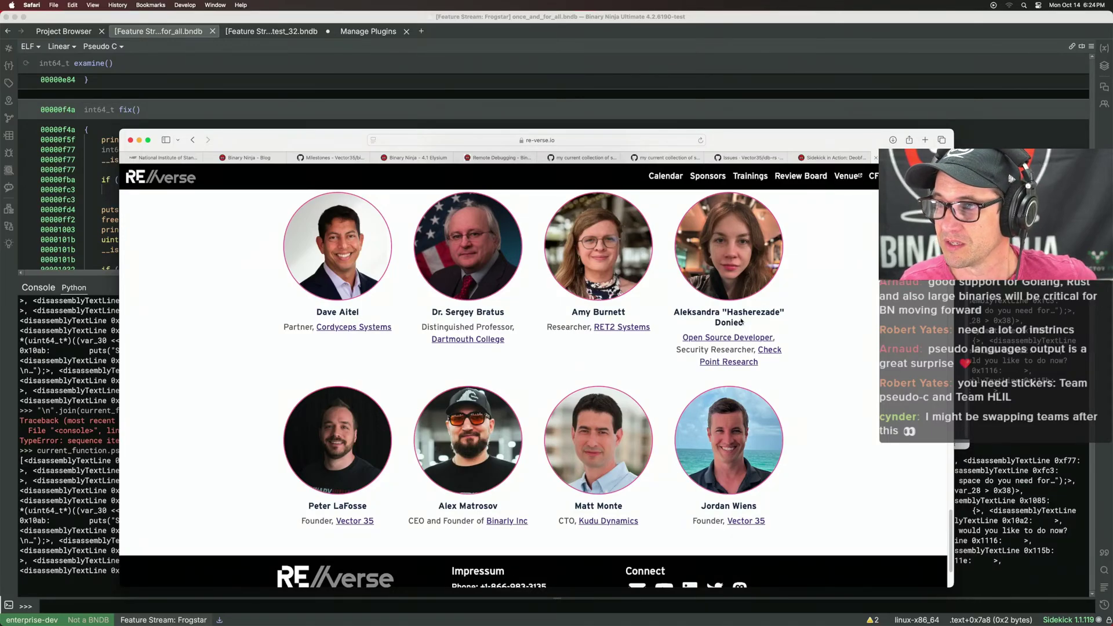
scroll(804, 377, "up", 20)
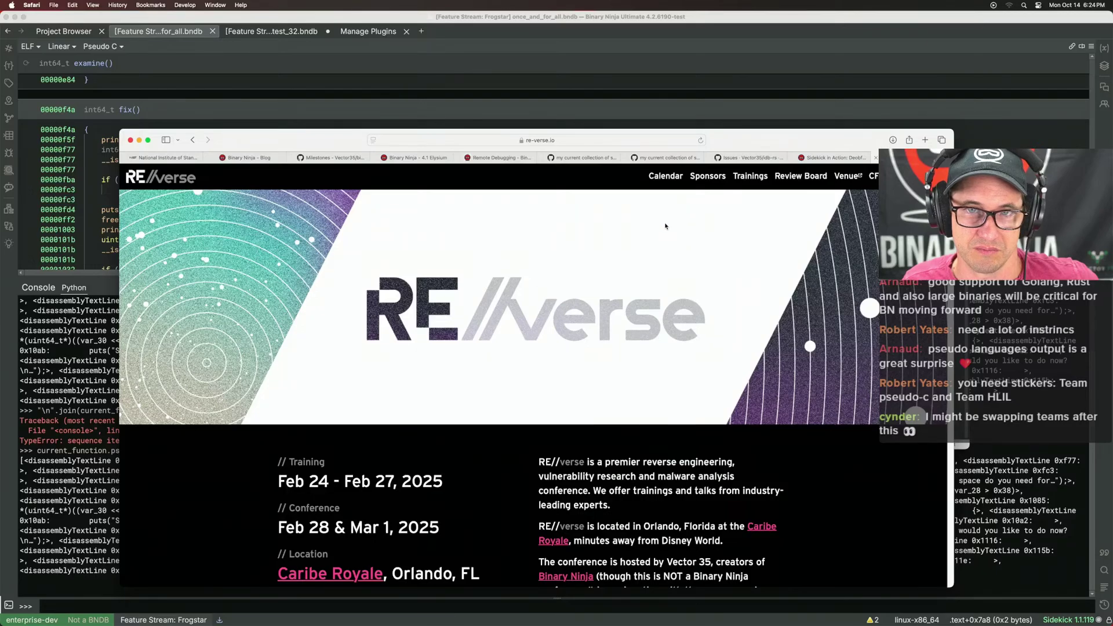
Open the Caribe Royale venue booking page, scroll it, go back, and raise the Safari window.
left_click(847, 175)
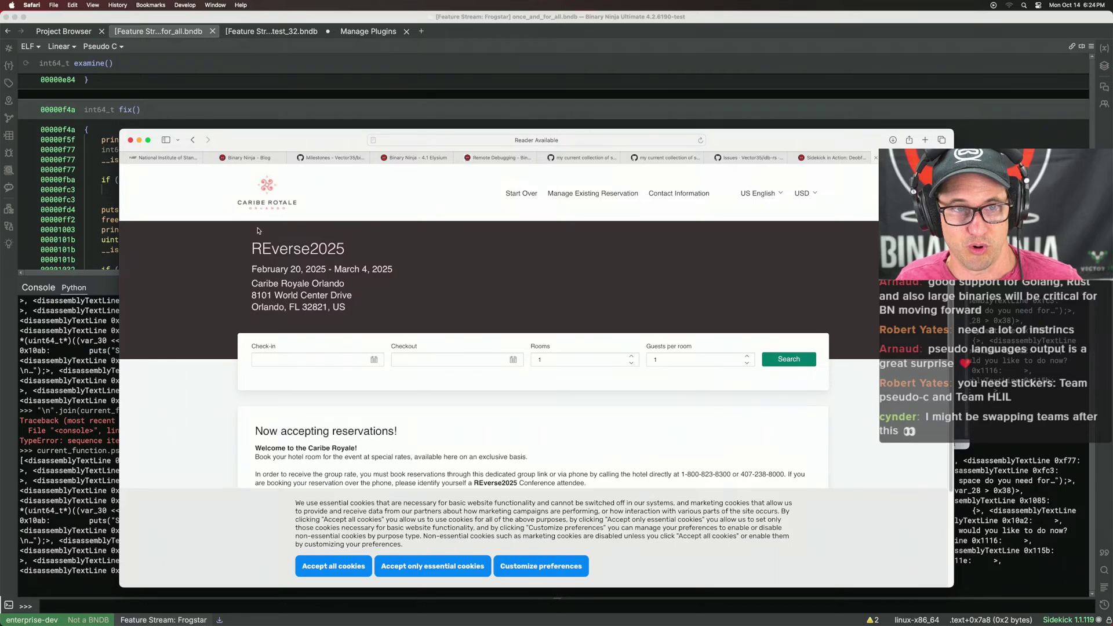
scroll(571, 354, "down", 3)
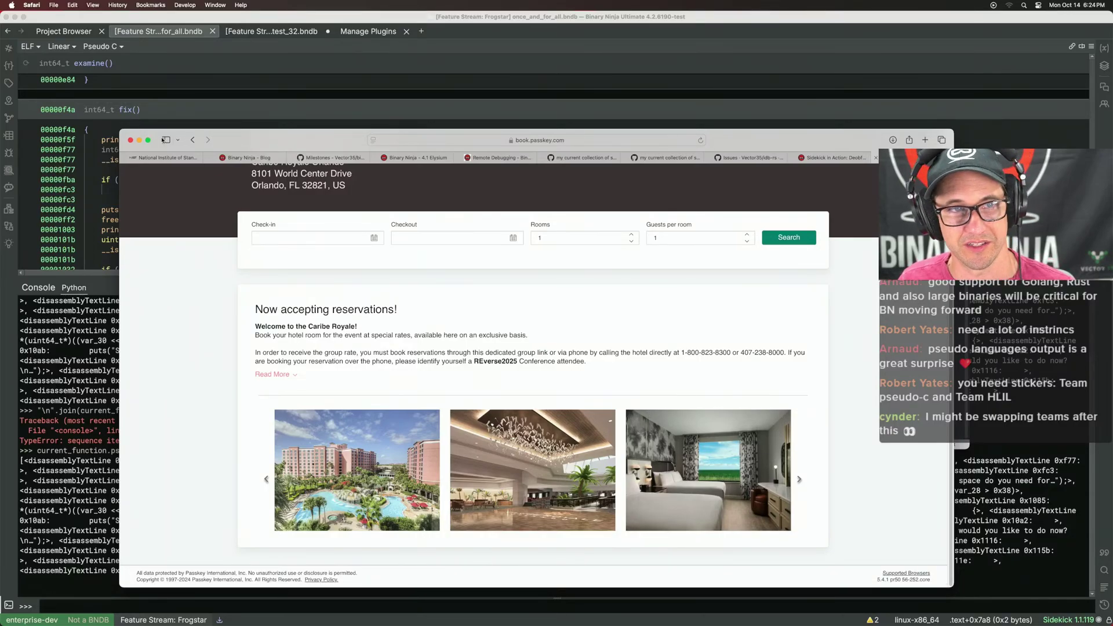
left_click(192, 141)
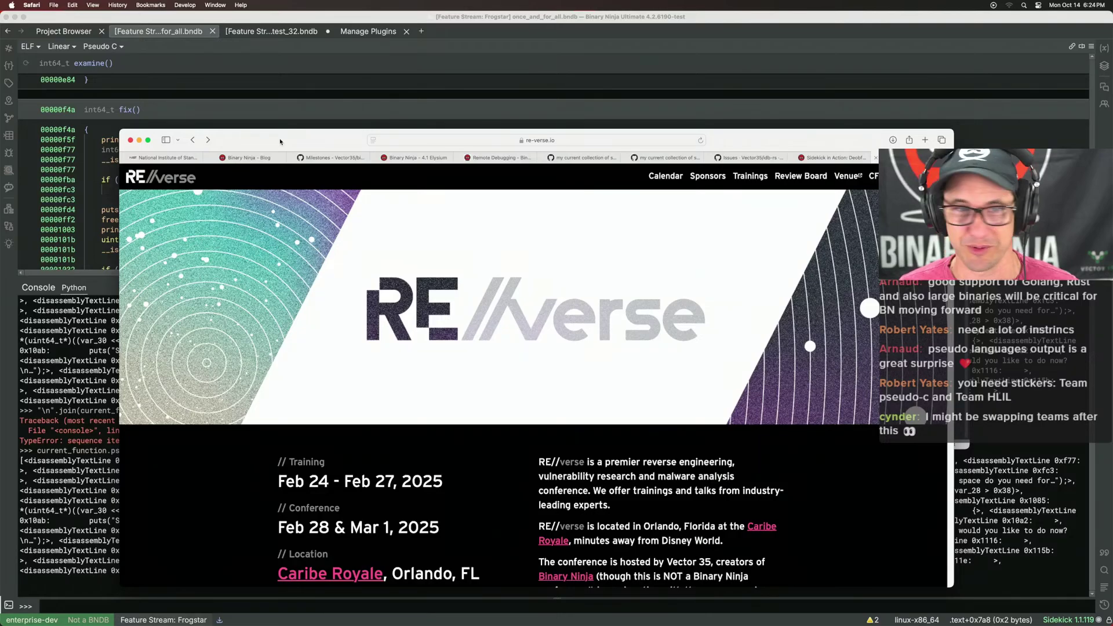
left_click_drag(280, 141, 308, 81)
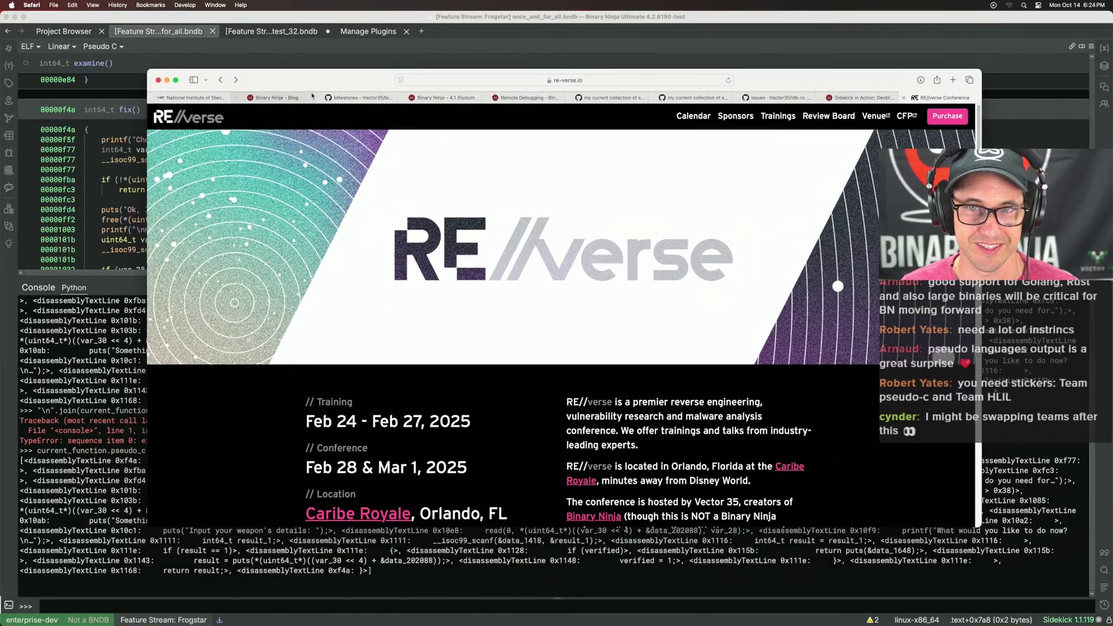
Switch to the Sidekick in Action post tab, then over to the snippets gist tab.
left_click(864, 97)
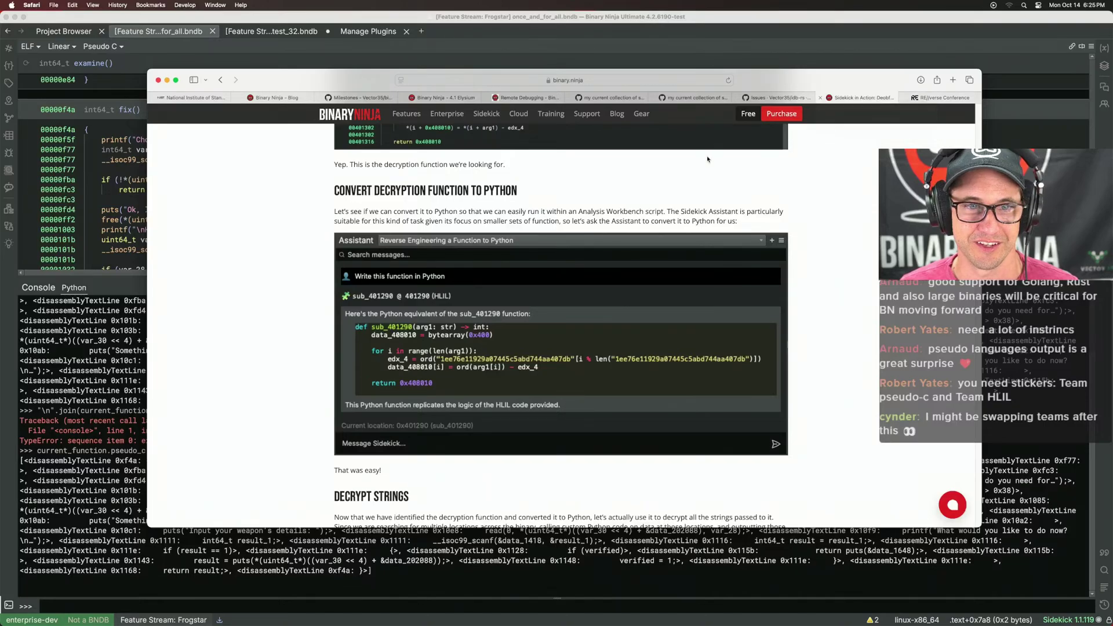
key("ctrl+shift+Tab")
key("ctrl+shift+Tab")
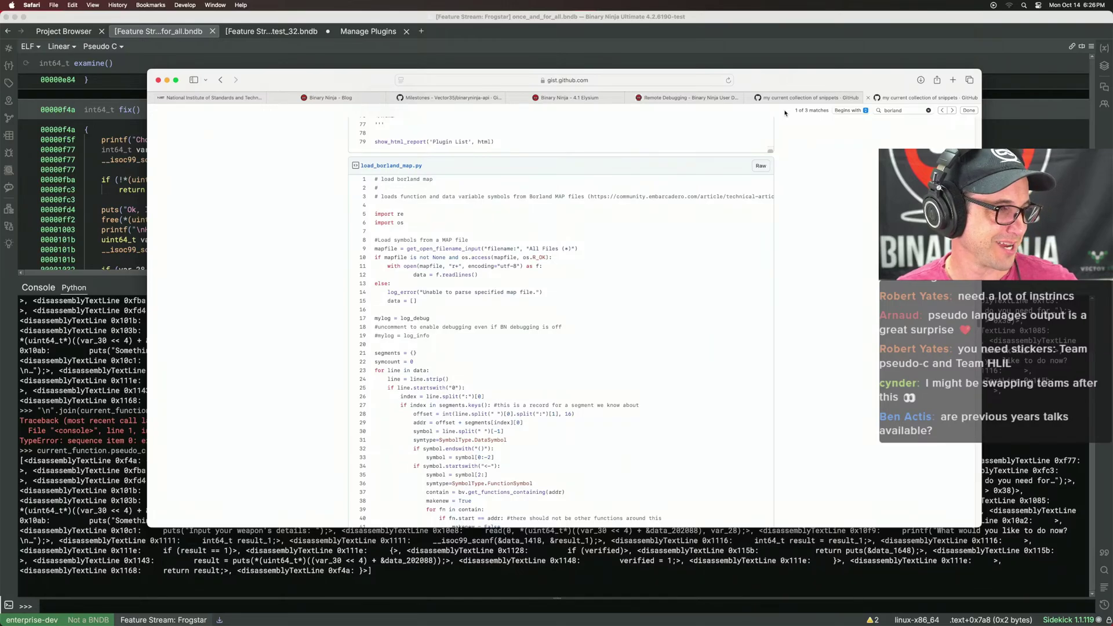
key("super+Tab")
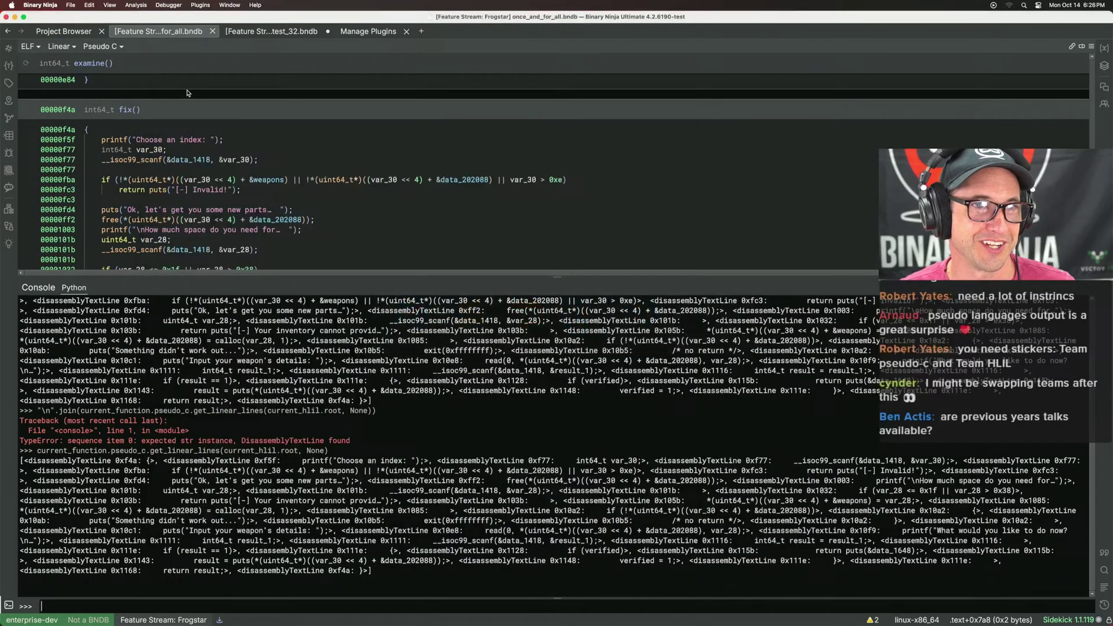
In the Project Browser, view DyldSharedCache, collapse High Level Language Plugins, and select Ultimate.
left_click(64, 33)
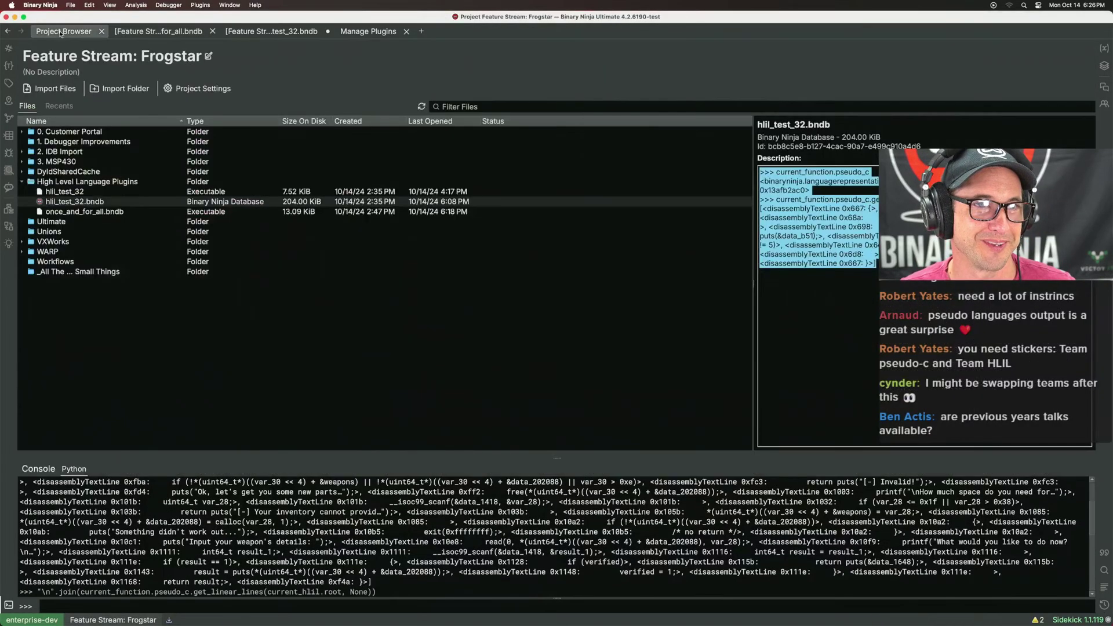
left_click(49, 172)
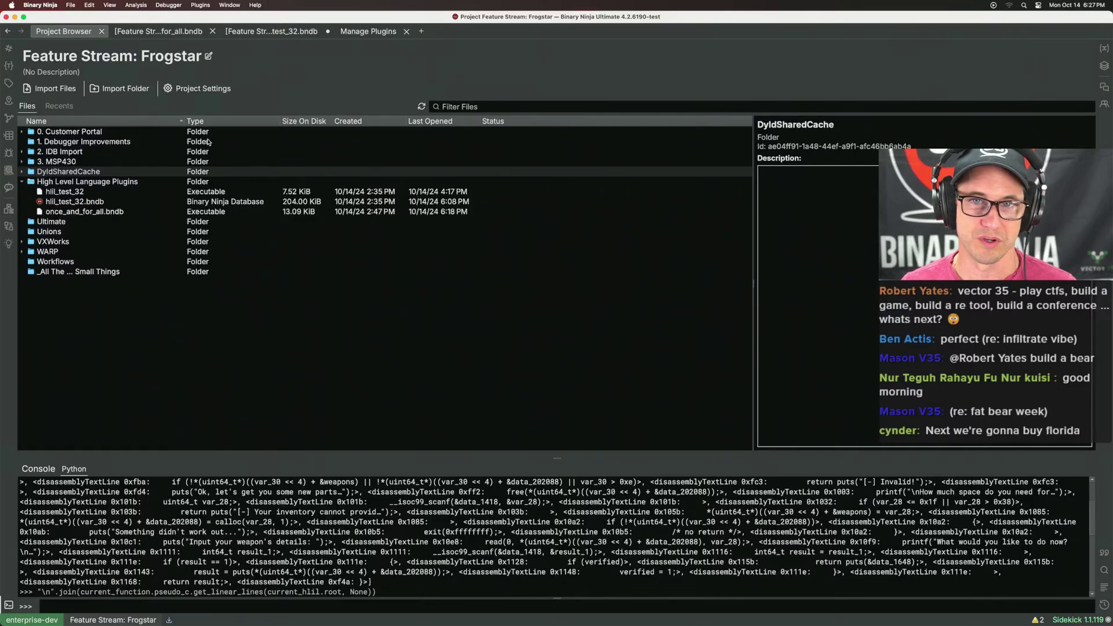
left_click(22, 182)
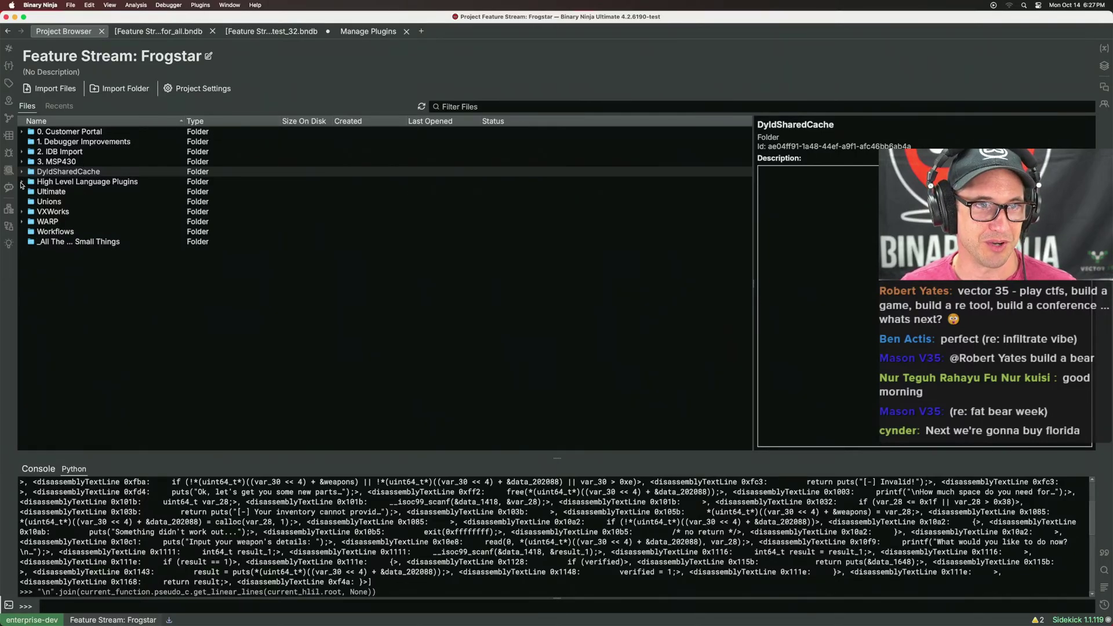
left_click(46, 192)
key("super+Tab")
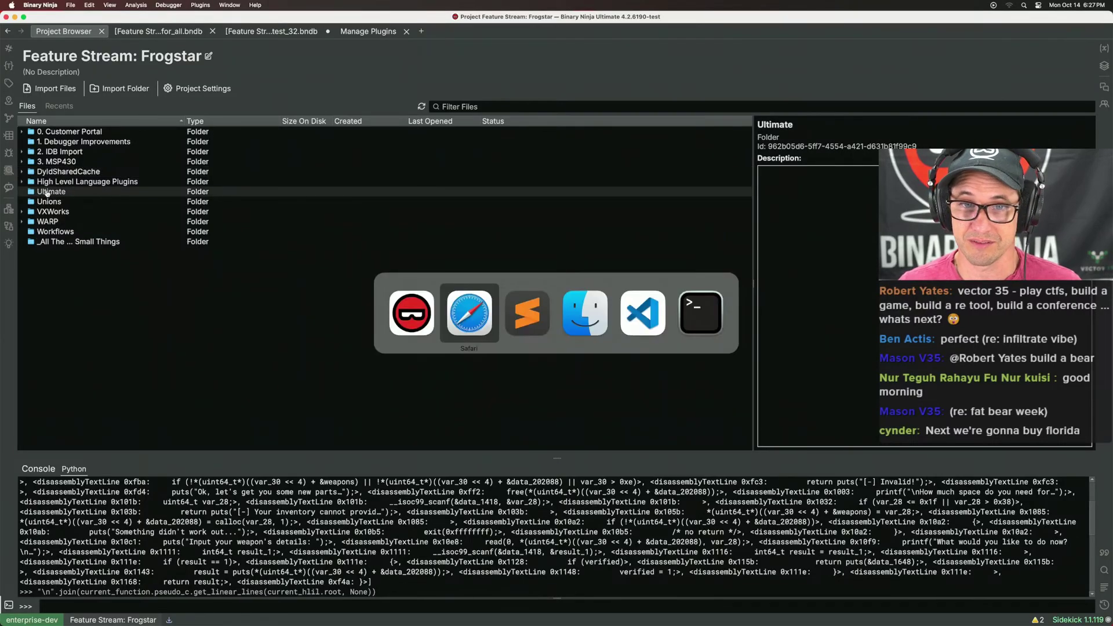
Load binary.ninja/ in a new tab and open the 'Binary Ninja Ultimate' post from the Blog.
key("super+t")
type("binary.ninja/")
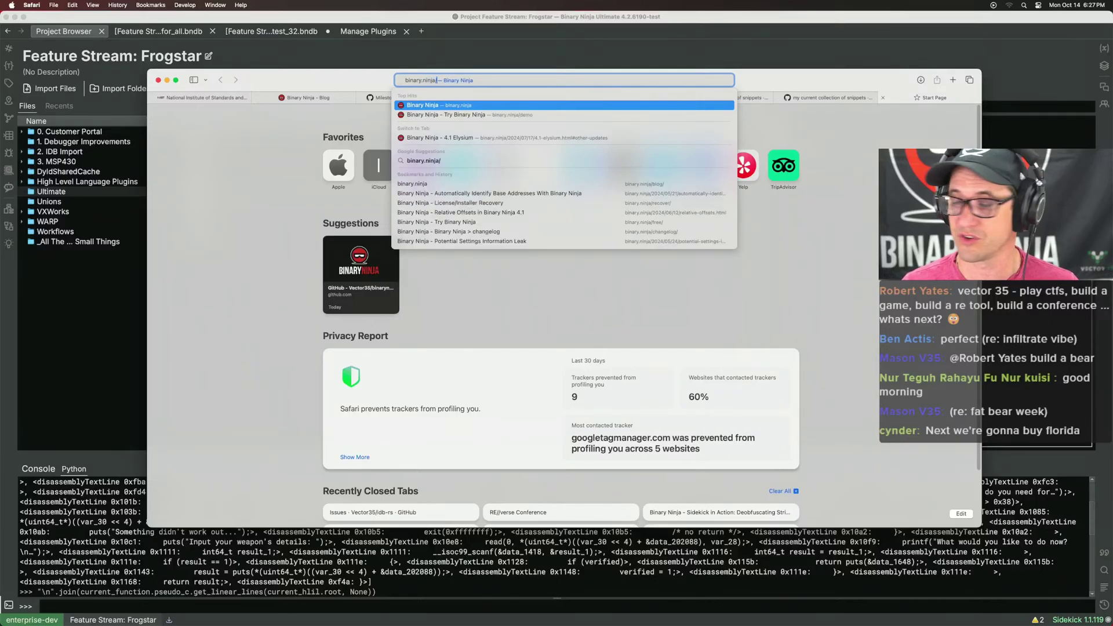
key("Return")
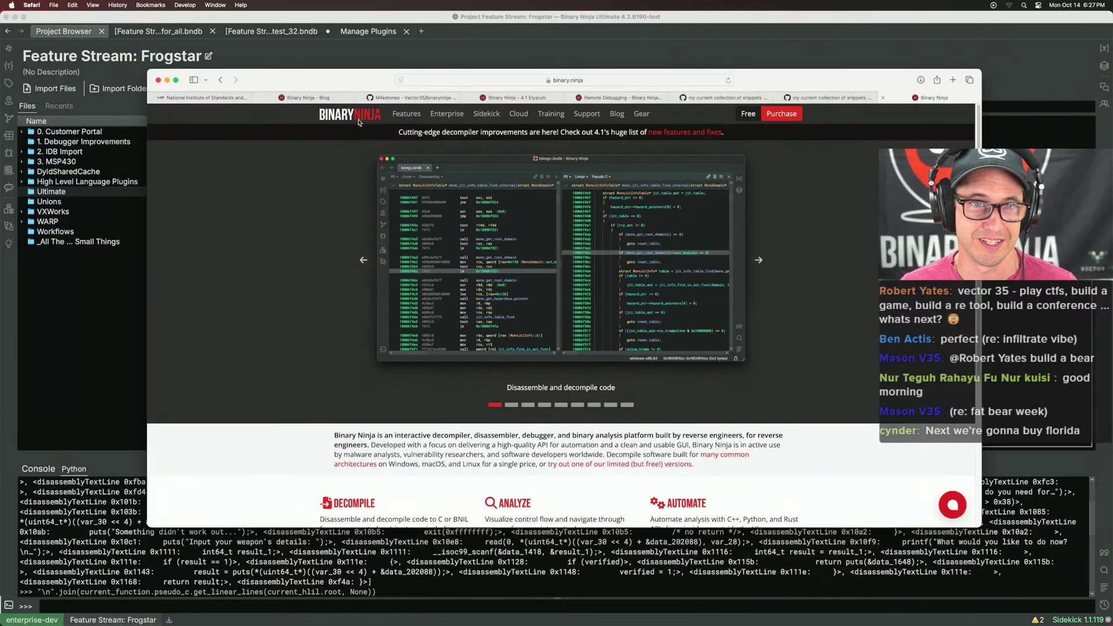
left_click(617, 114)
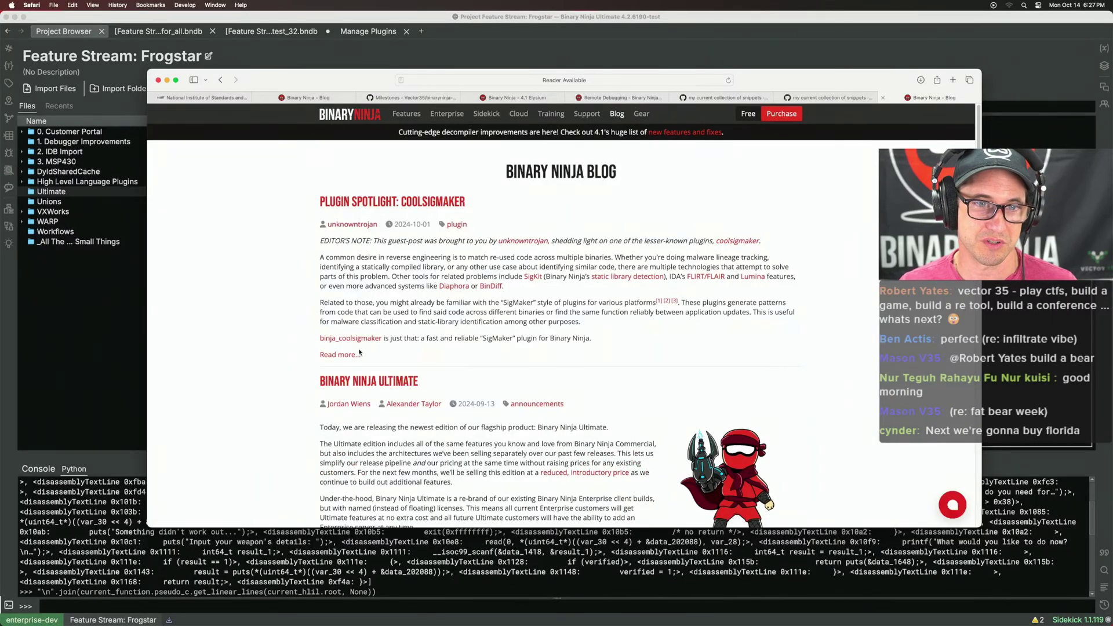
scroll(354, 367, "down", 1)
left_click(354, 367)
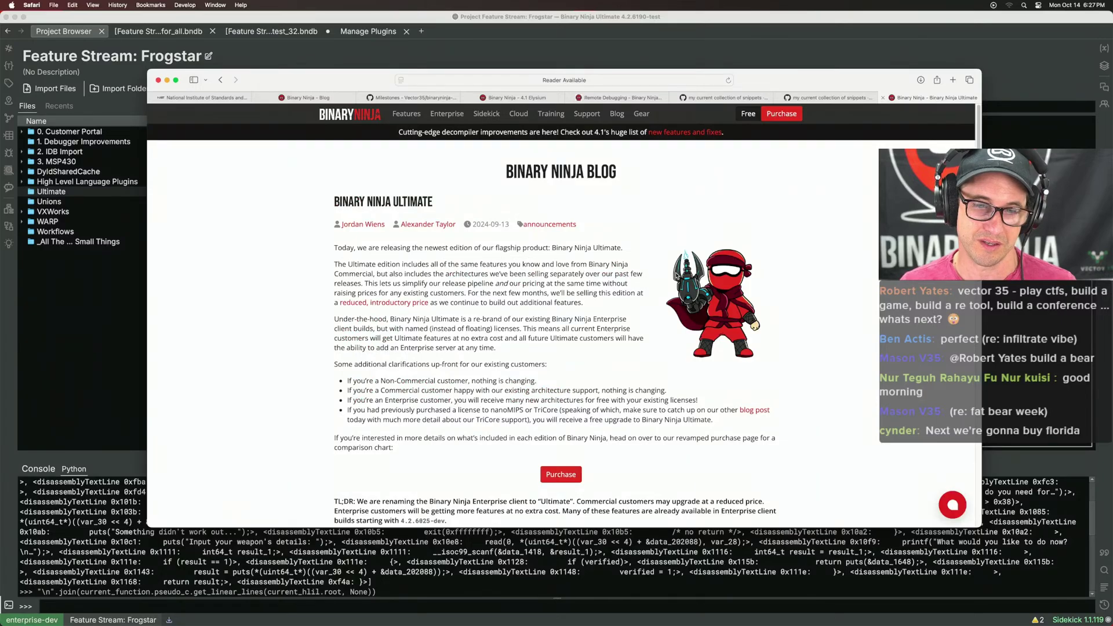
scroll(675, 283, "down", 10)
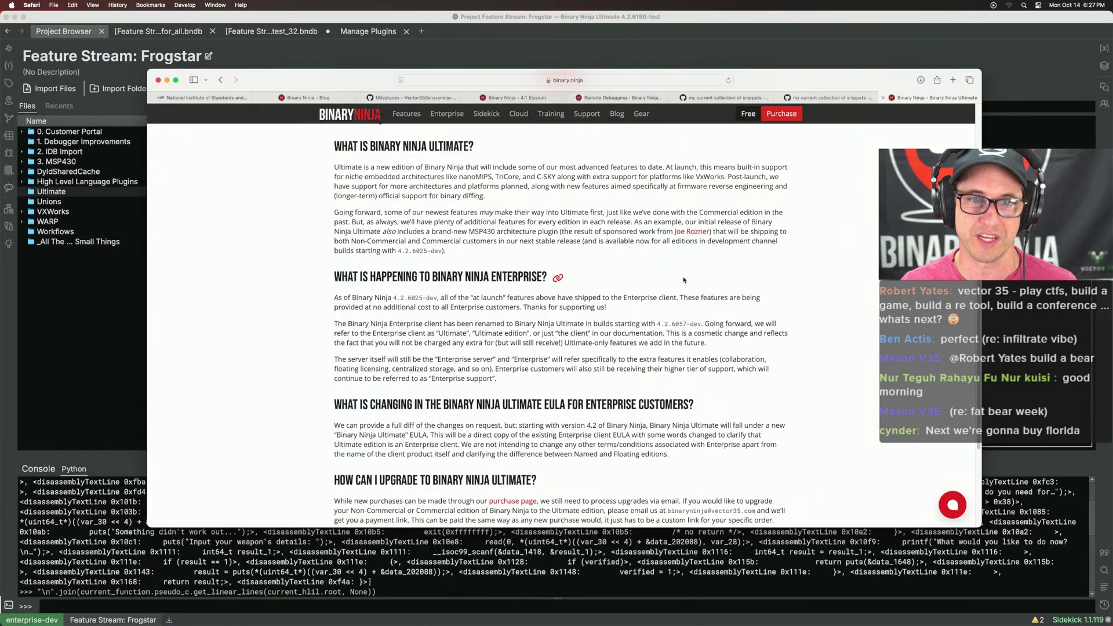
scroll(675, 283, "up", 7)
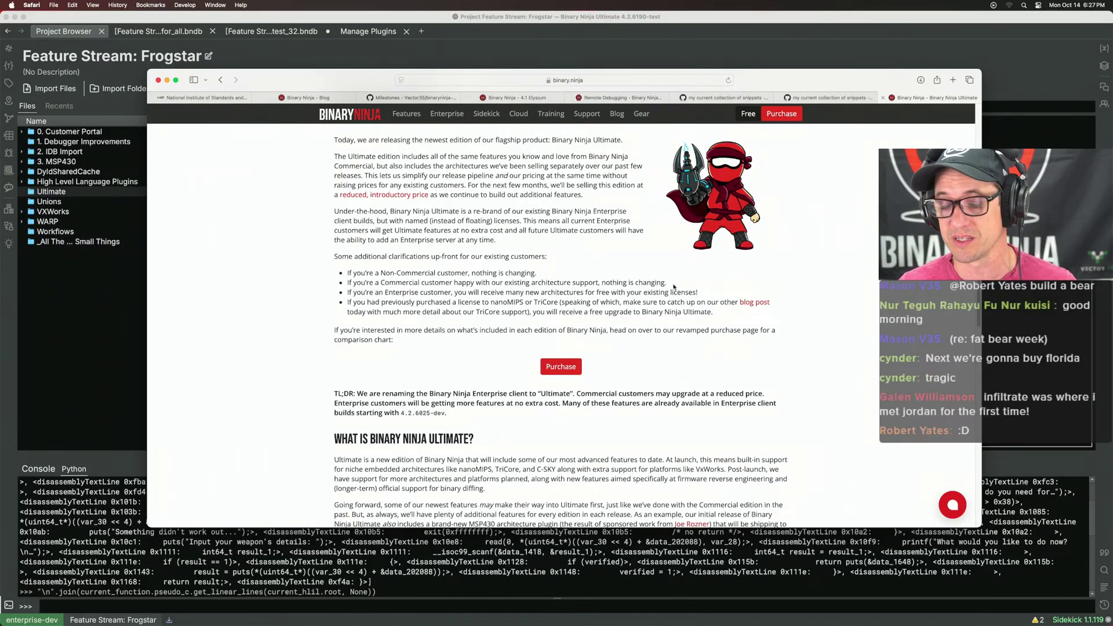
key("super+Tab")
key("super+Tab")
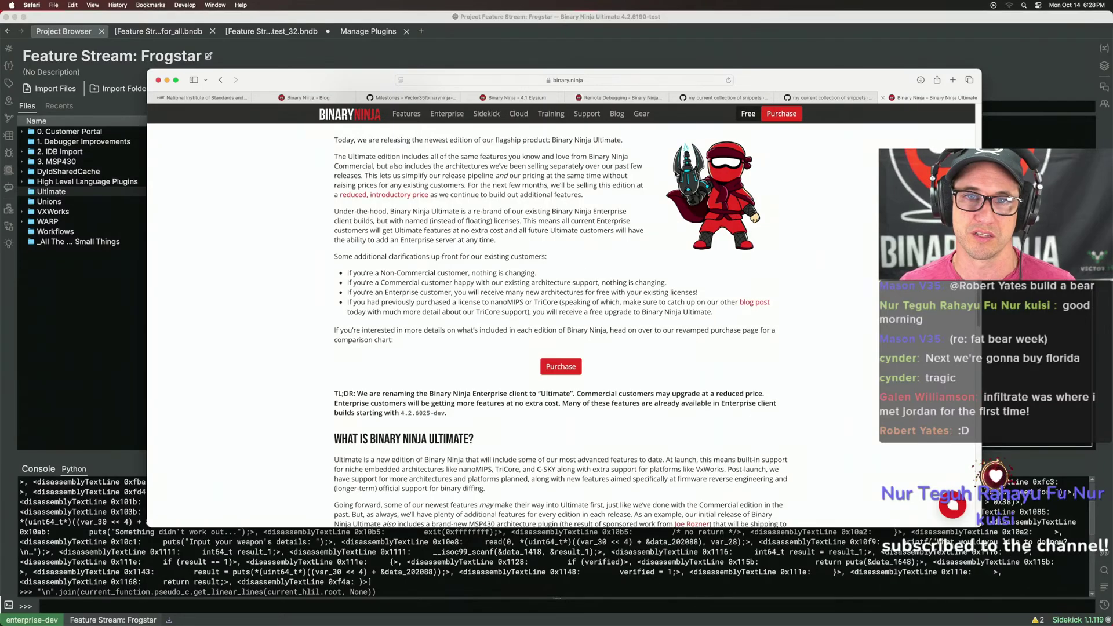
Open the purchase pricing page at full height and expand the Architectures row.
left_click(781, 114)
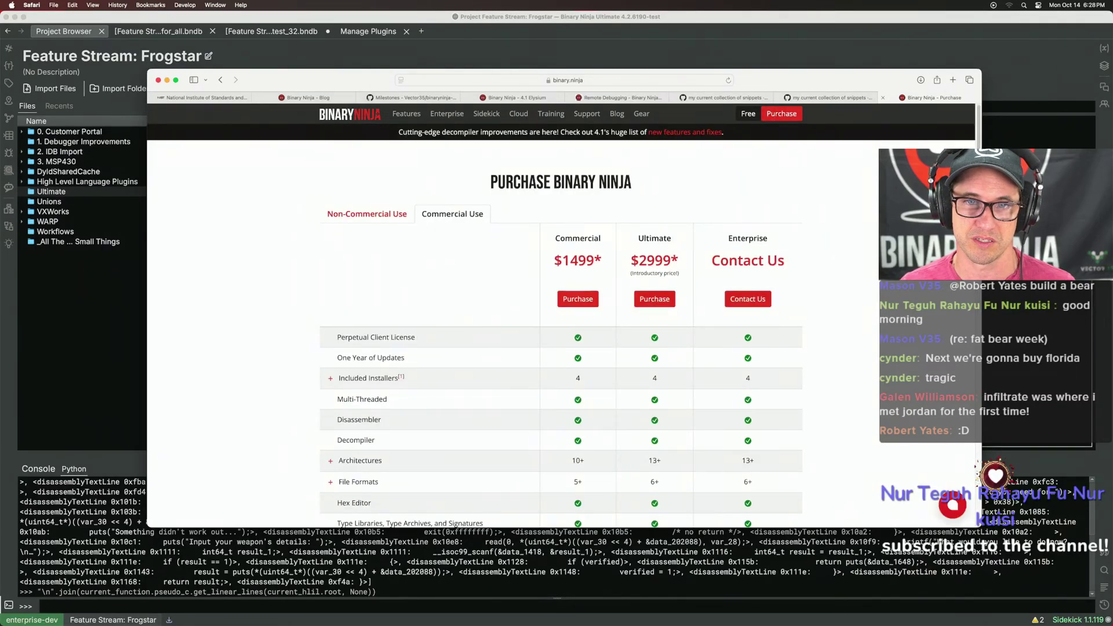
double_click(834, 78)
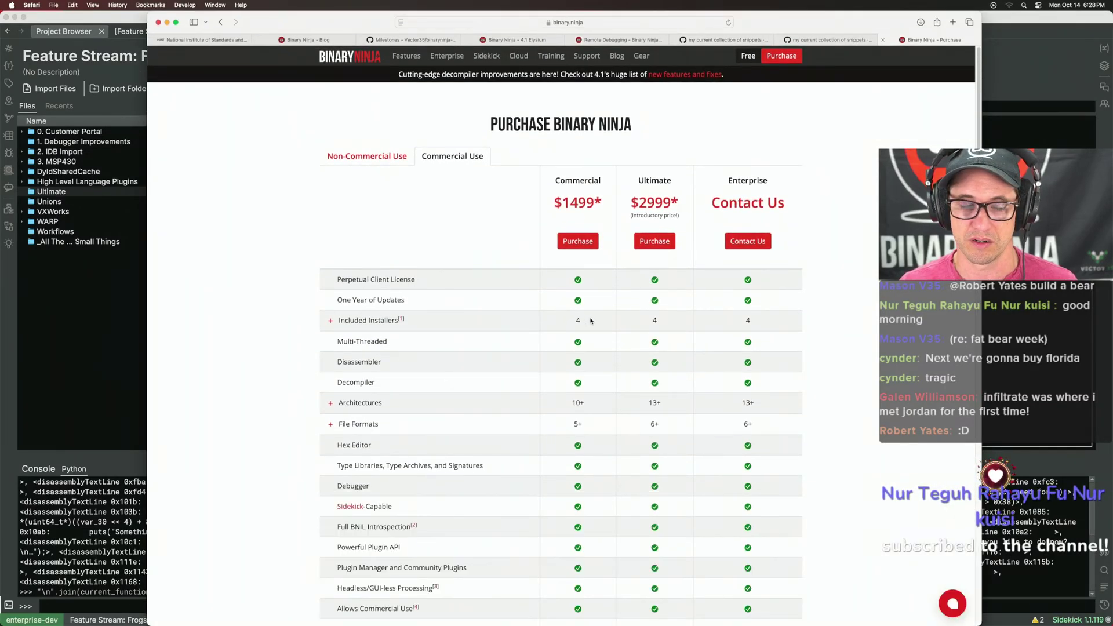
scroll(603, 290, "down", 3)
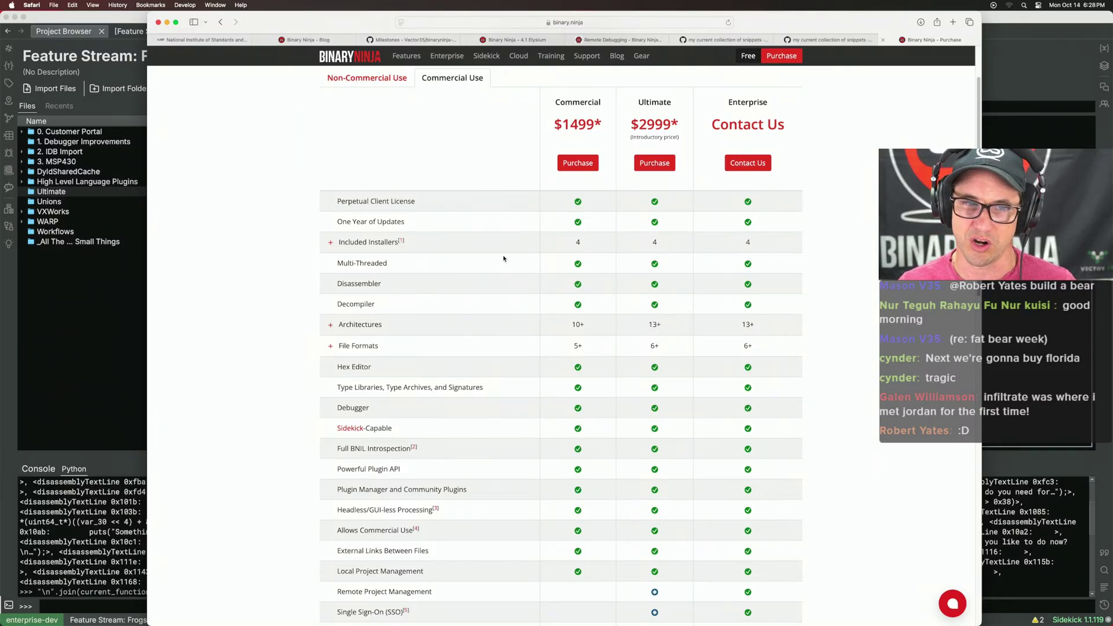
left_click(330, 325)
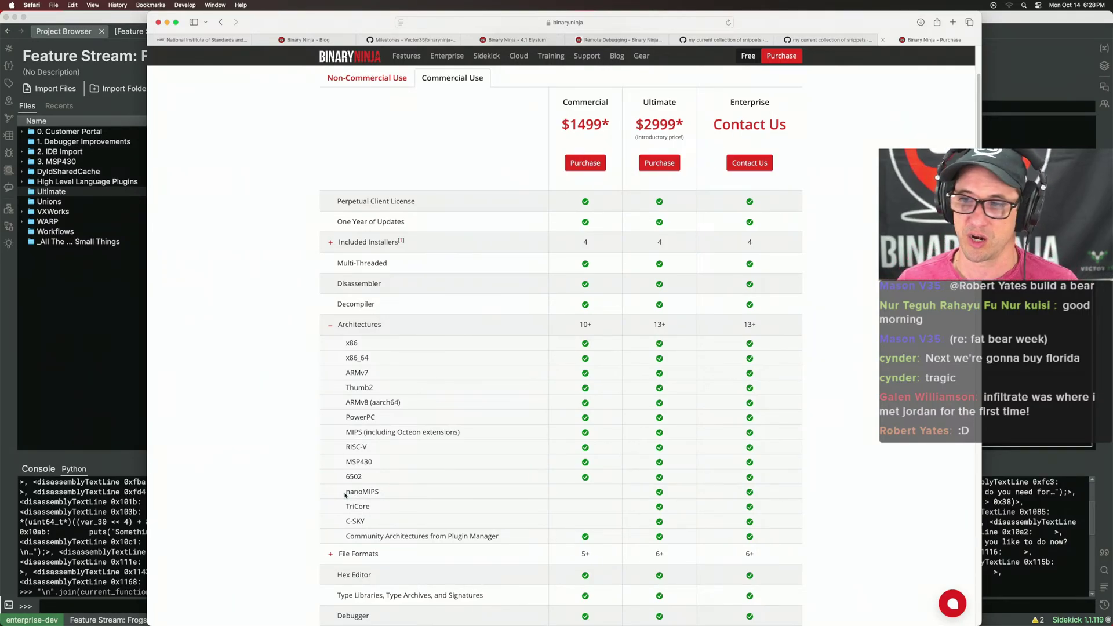
Highlight the architecture rows, including Ultimate's nanoMIPS, TriCore and C-SKY, then scroll further down.
left_click_drag(345, 492, 778, 518)
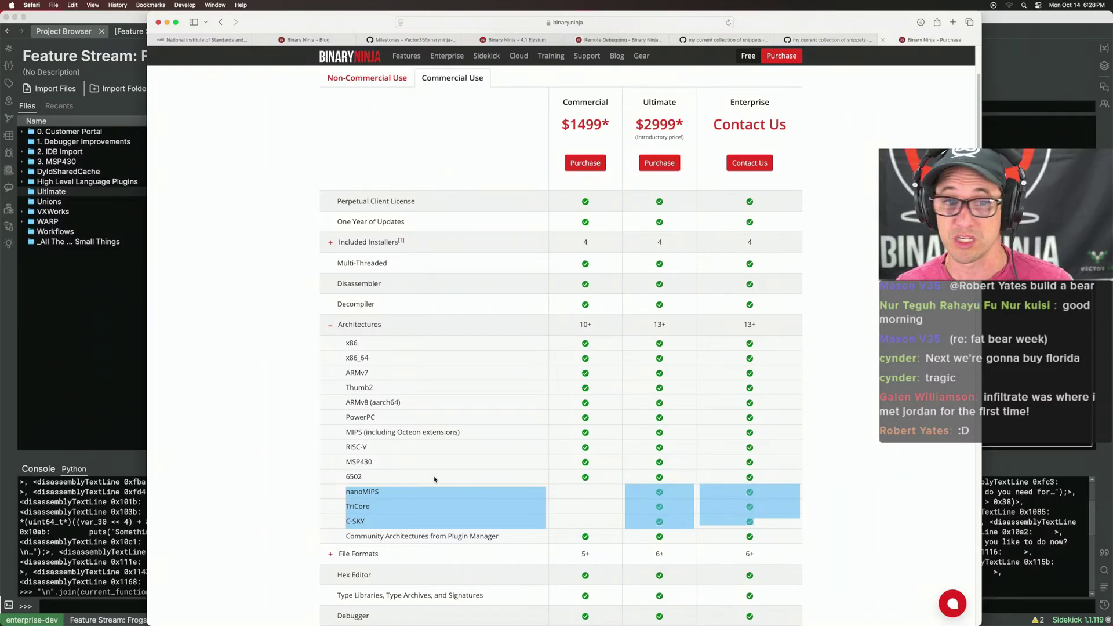
left_click_drag(434, 479, 344, 415)
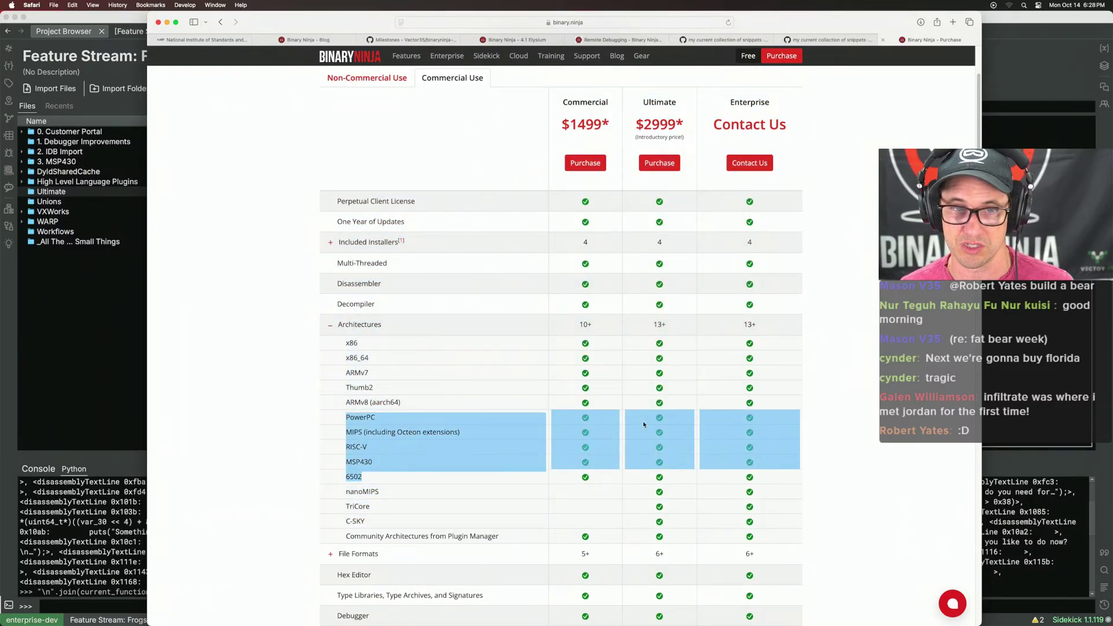
left_click_drag(346, 491, 450, 528)
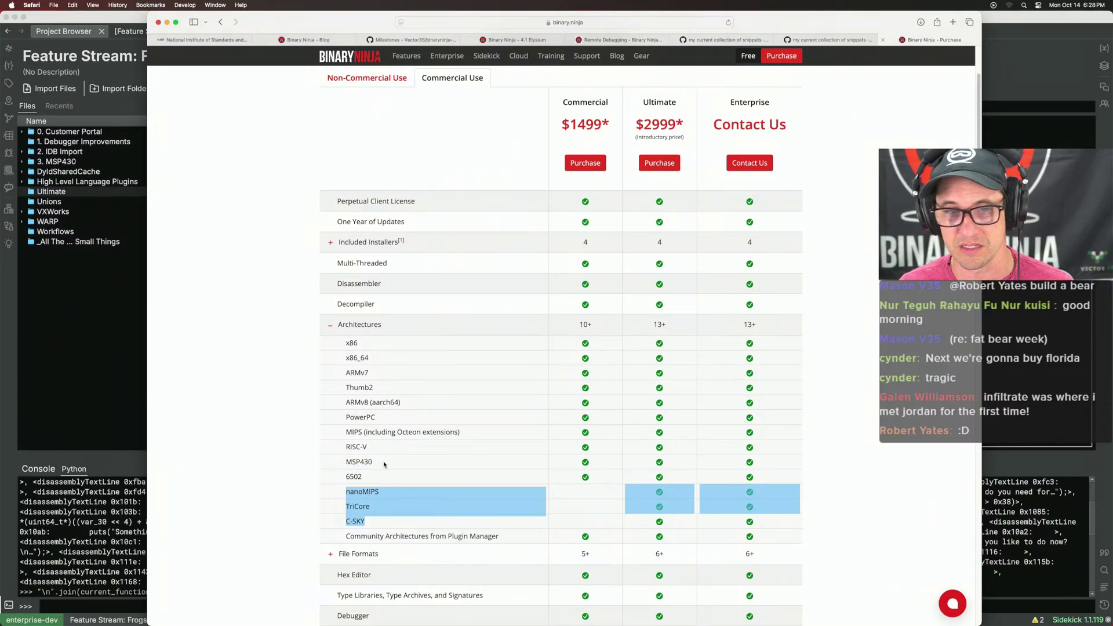
left_click_drag(392, 466, 327, 194)
left_click(325, 406)
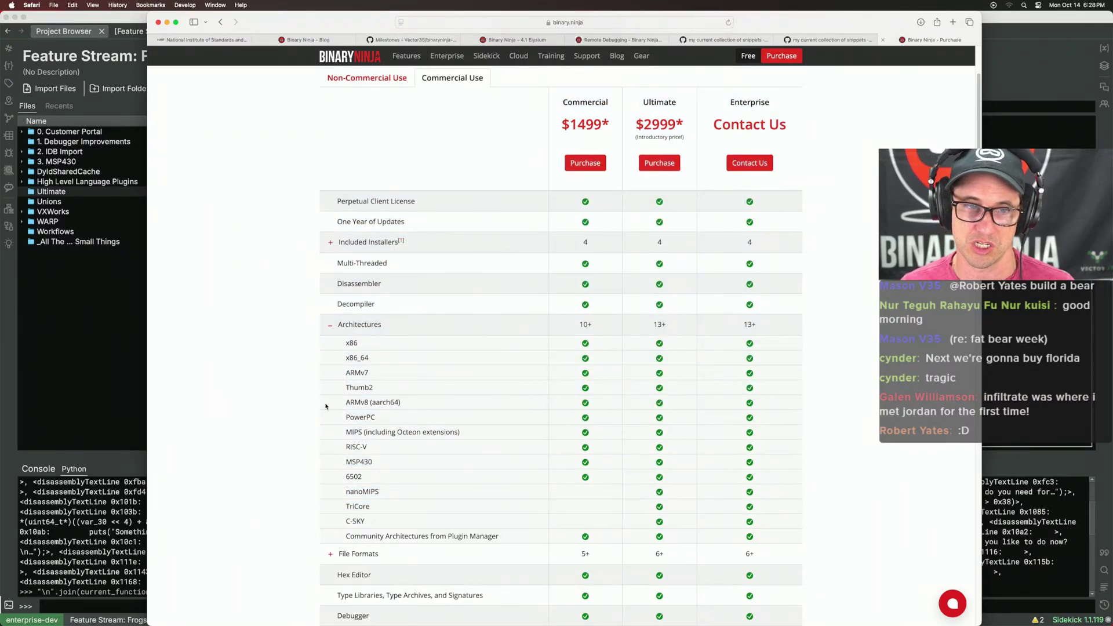
left_click_drag(539, 340, 585, 493)
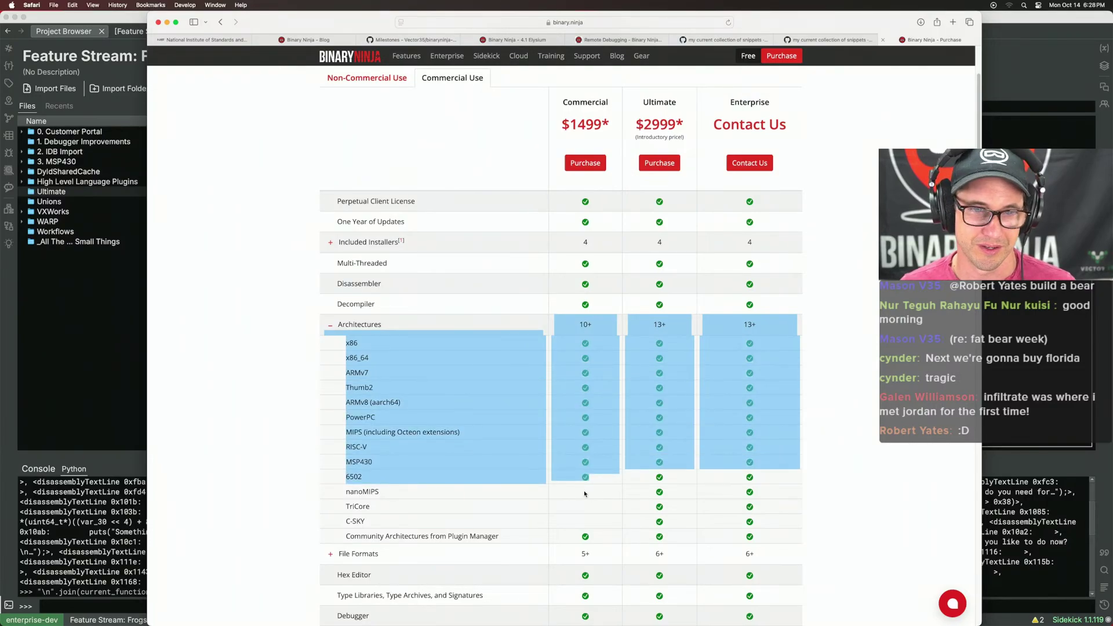
left_click(585, 494)
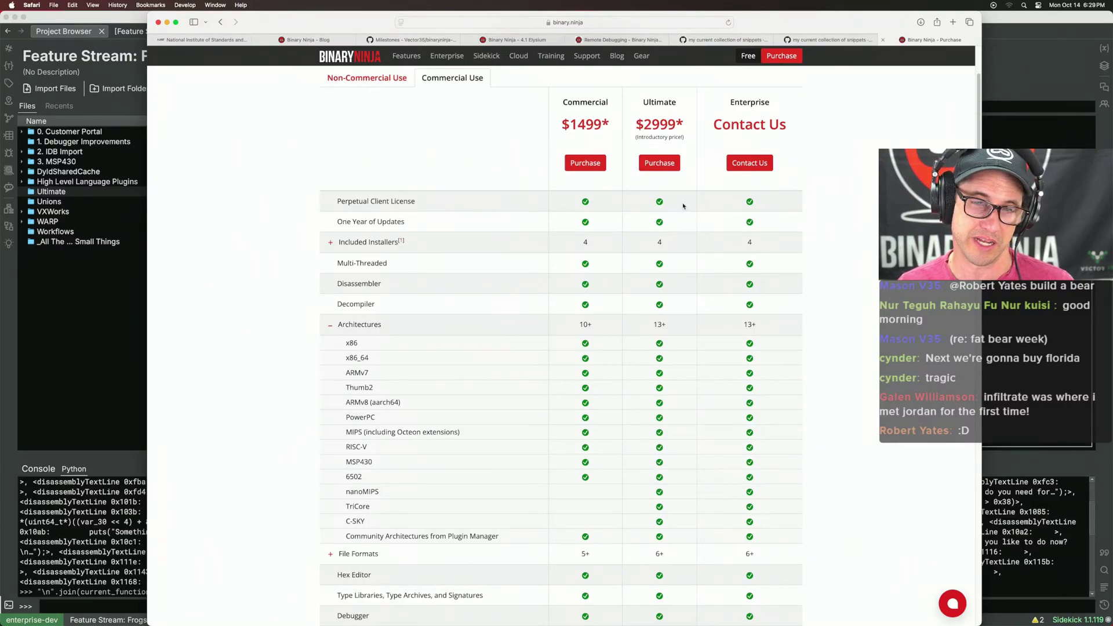
scroll(644, 469, "down", 3)
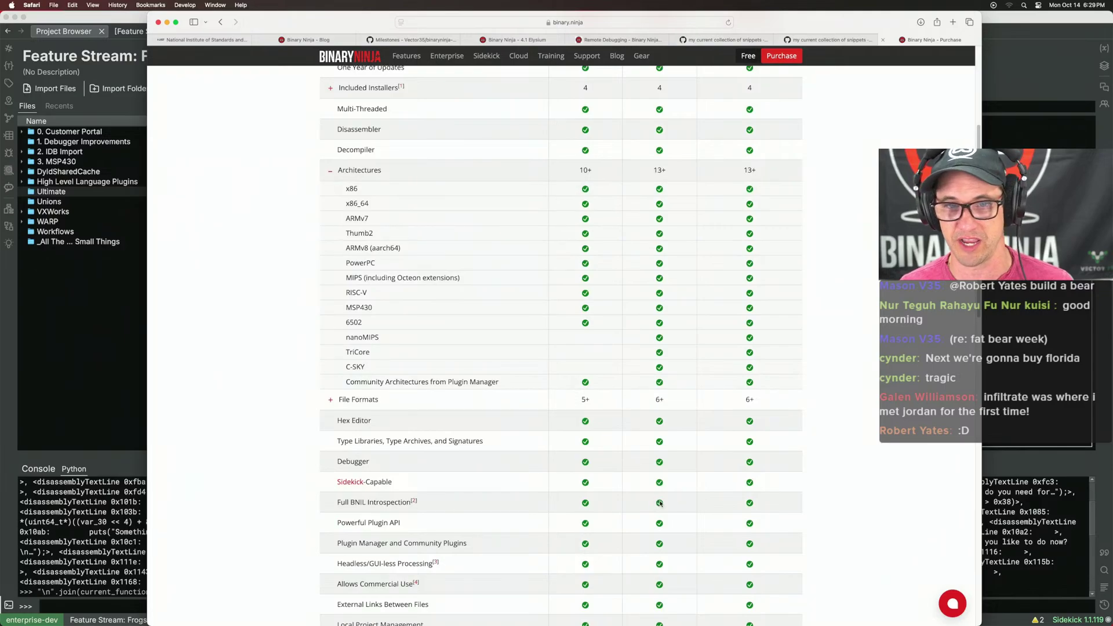
Expand the File Formats row in the pricing table and highlight the VxWorks row.
left_click(330, 401)
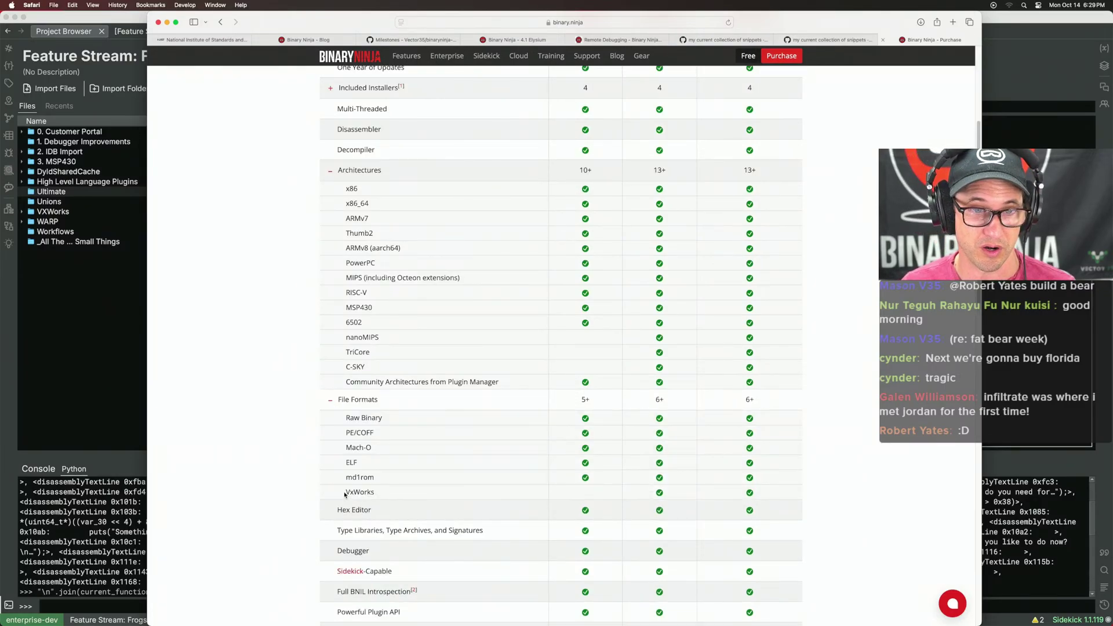
left_click_drag(345, 494, 740, 493)
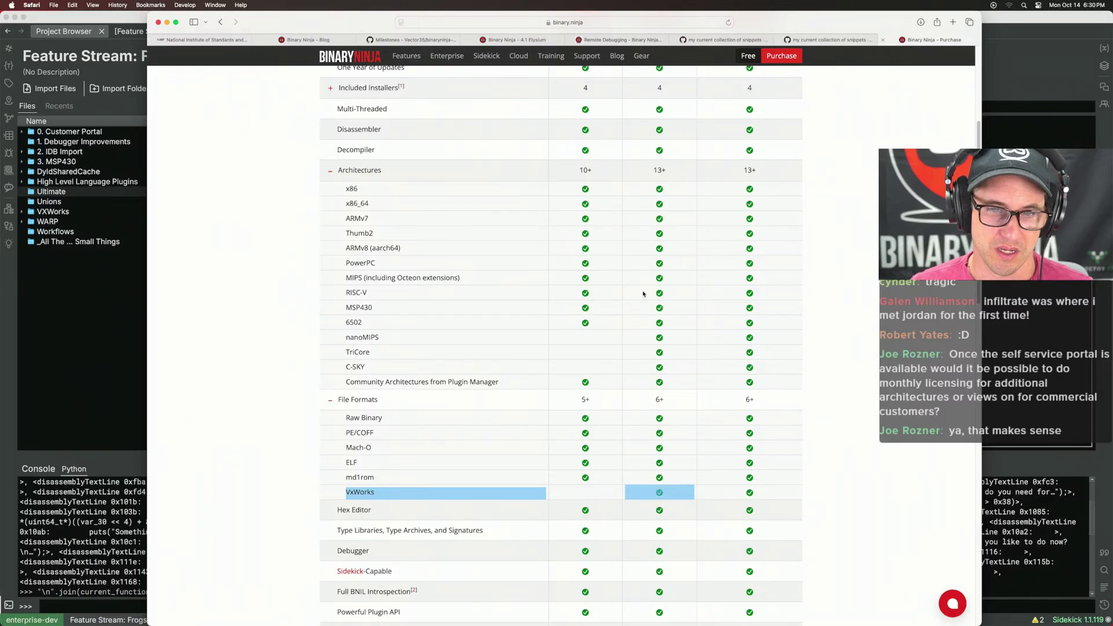
scroll(709, 325, "up", 4)
scroll(690, 323, "down", 8)
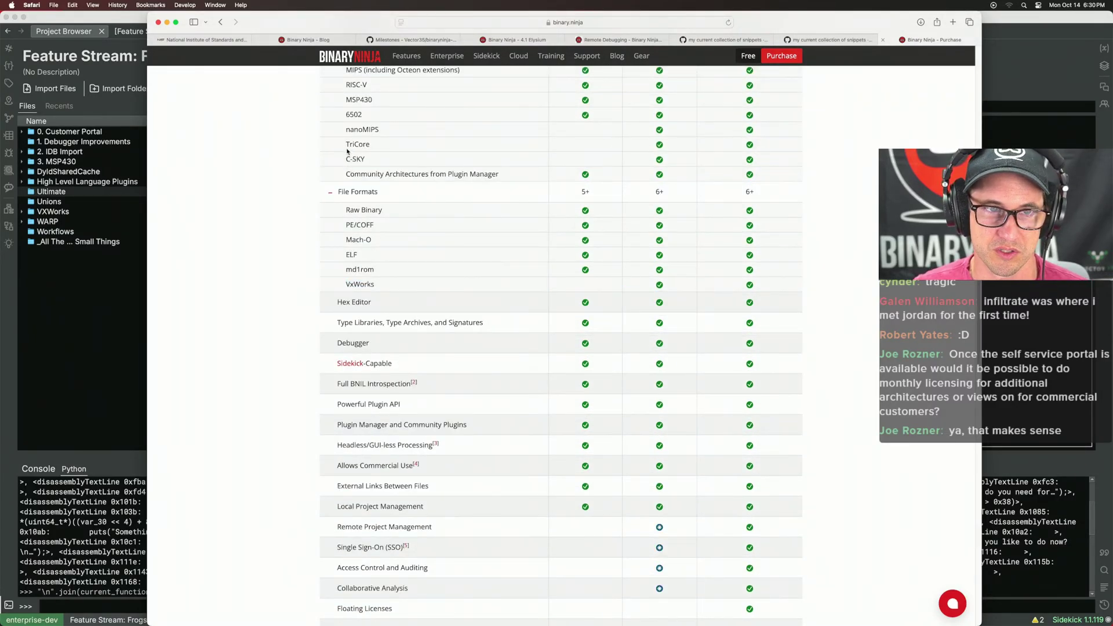
Highlight the nanoMIPS, TriCore and C-SKY rows in the pricing table.
left_click_drag(347, 151, 536, 161)
mouse_move(421, 151)
left_mouse_down()
mouse_move(335, 131)
mouse_move(377, 136)
mouse_move(406, 162)
left_mouse_up()
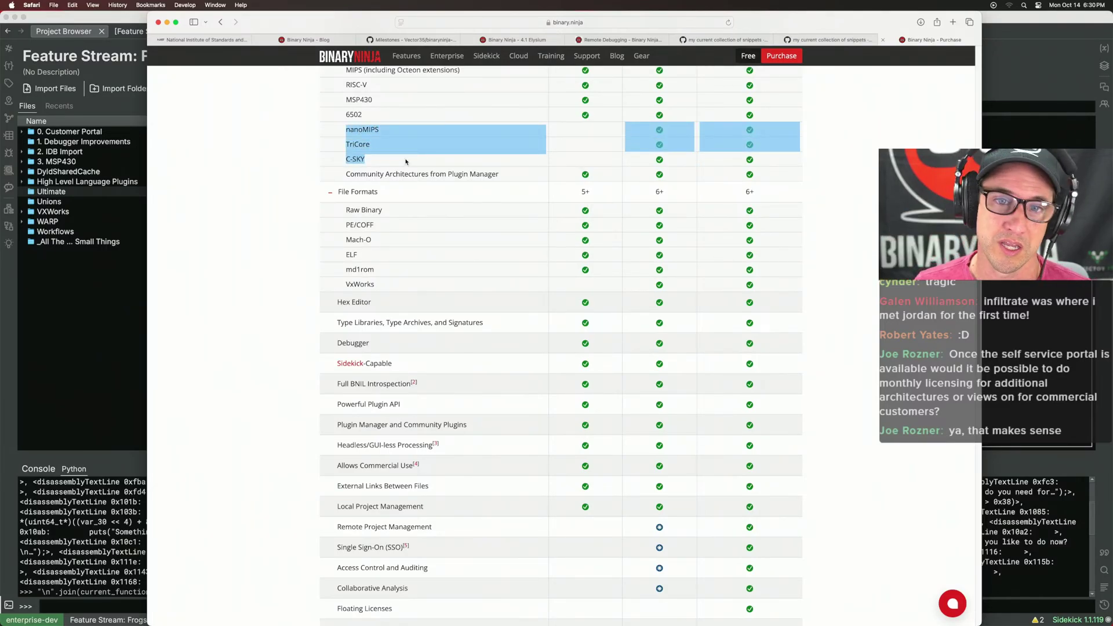
scroll(657, 206, "up", 10)
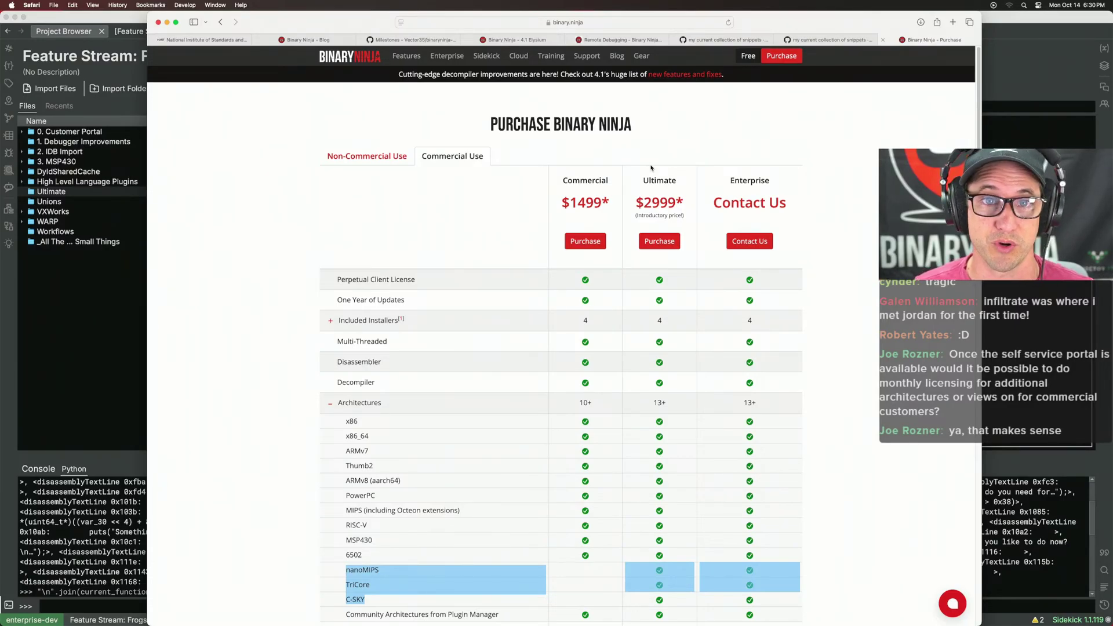
Search Binary Ninja's plugin manager for 'blob' to show Blob Extractor 1.0.1.
key("super+t")
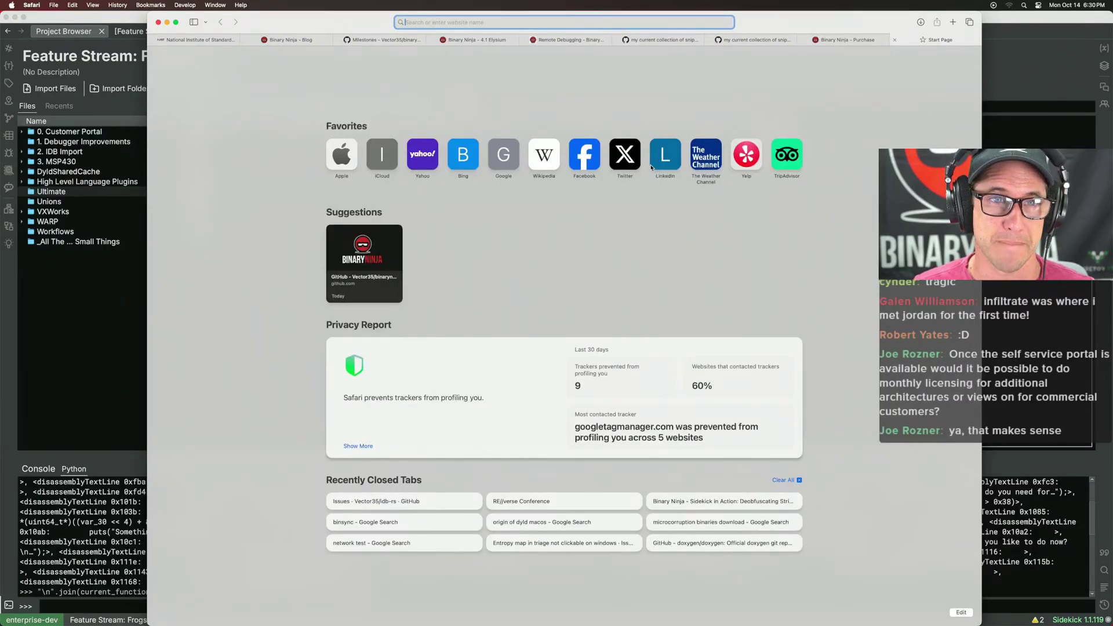
key("super+Tab")
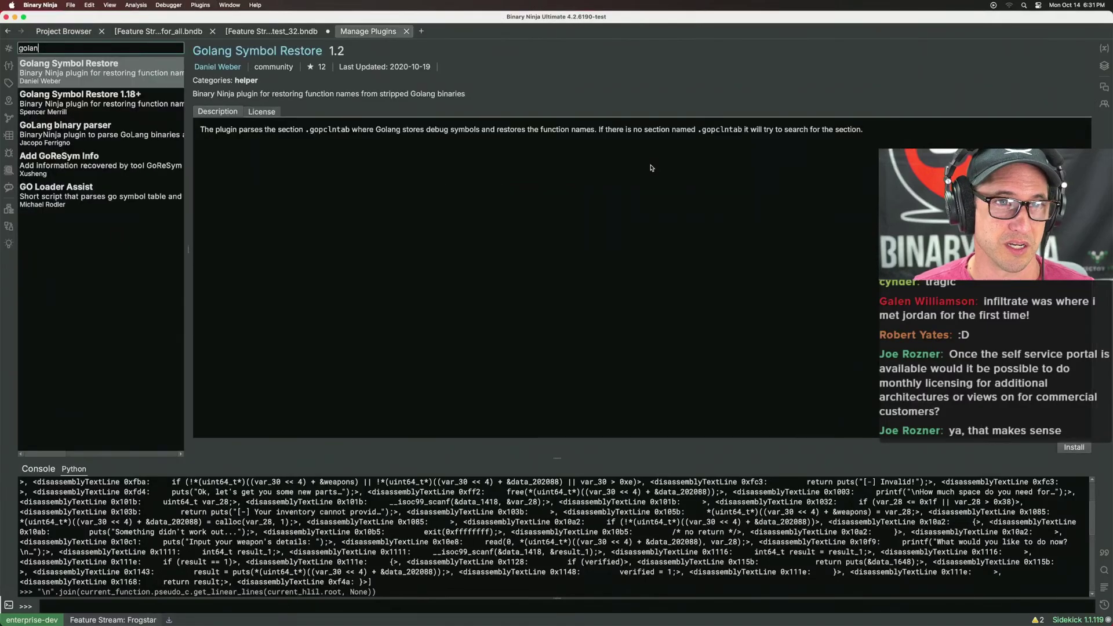
key("BackSpace")
key("BackSpace")
key("BackSpace")
key("BackSpace")
key("BackSpace")
type("blob")
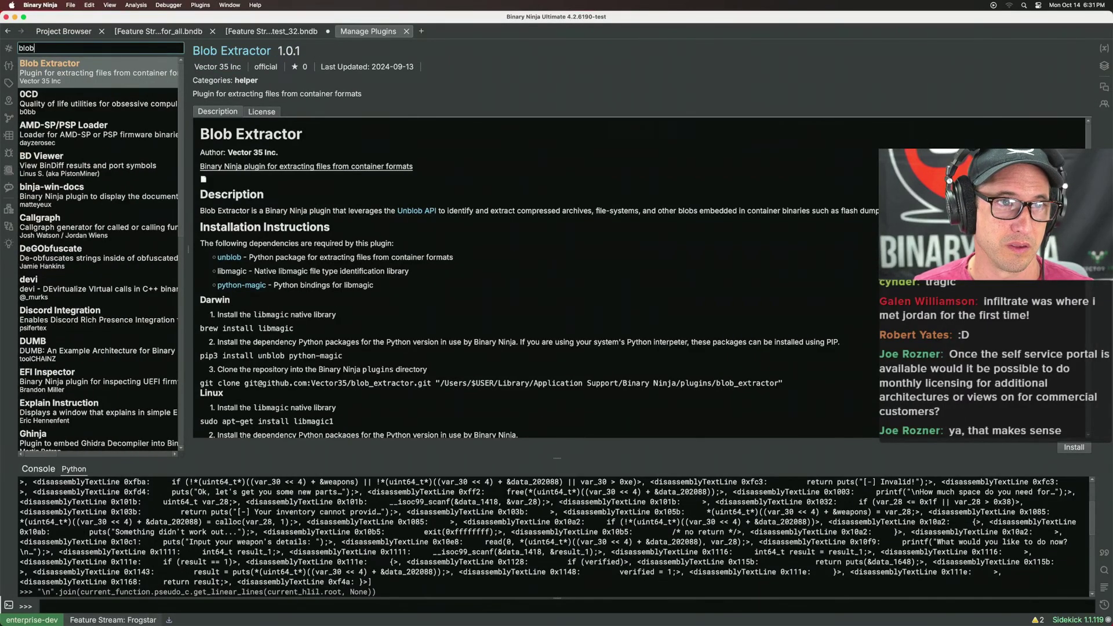
Open the Vector35/blob_extractor GitHub repository from the Blob Extractor title and scroll its README.
left_click(251, 52)
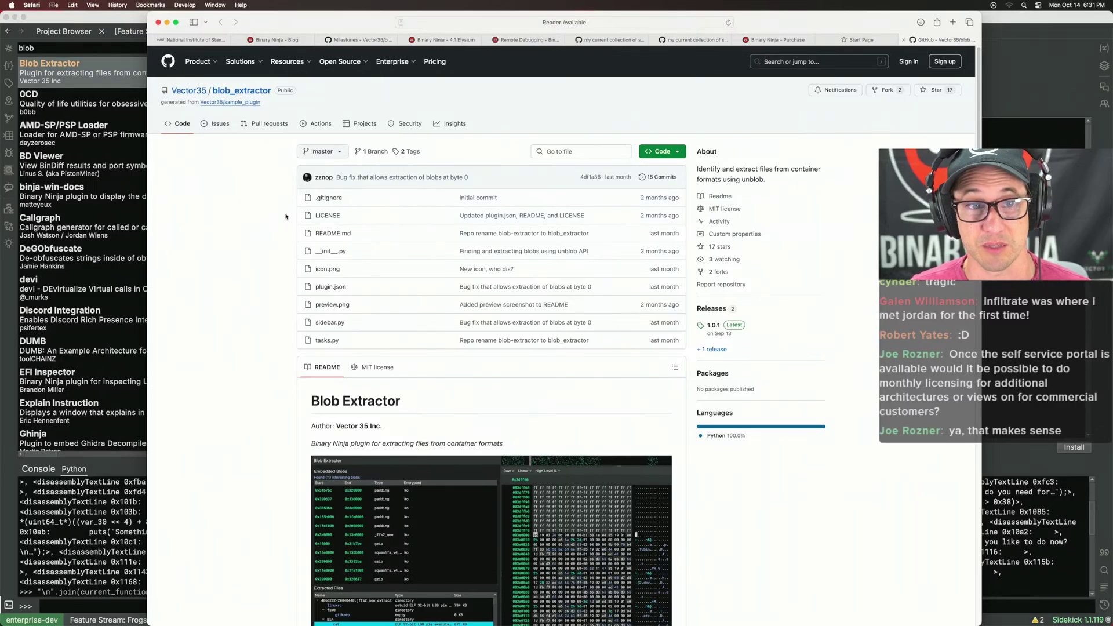
scroll(275, 217, "down", 15)
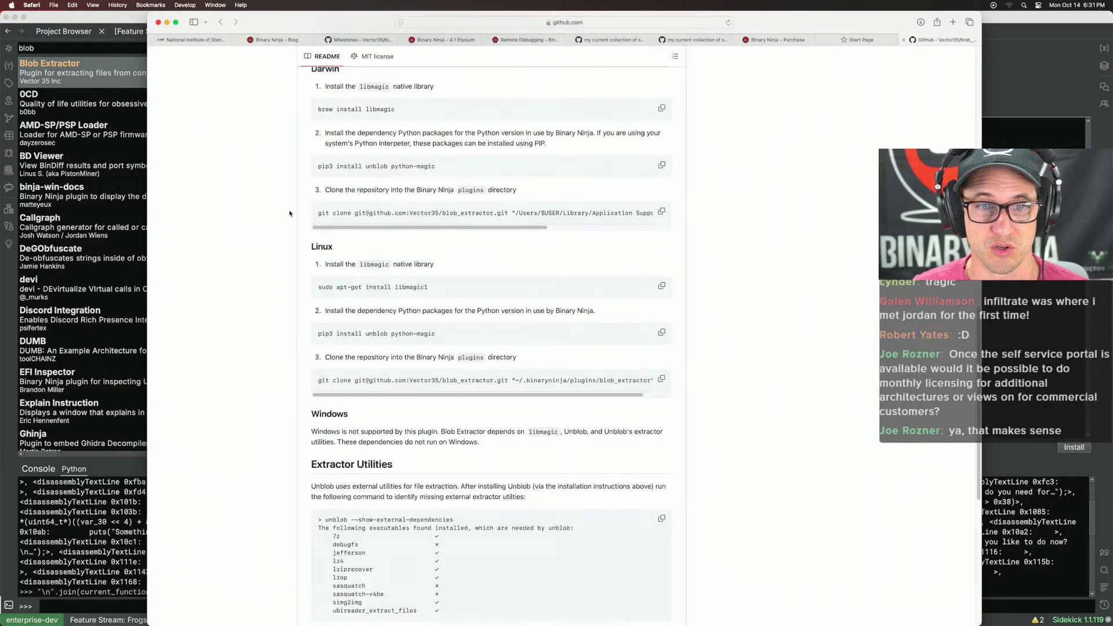
scroll(290, 213, "up", 10)
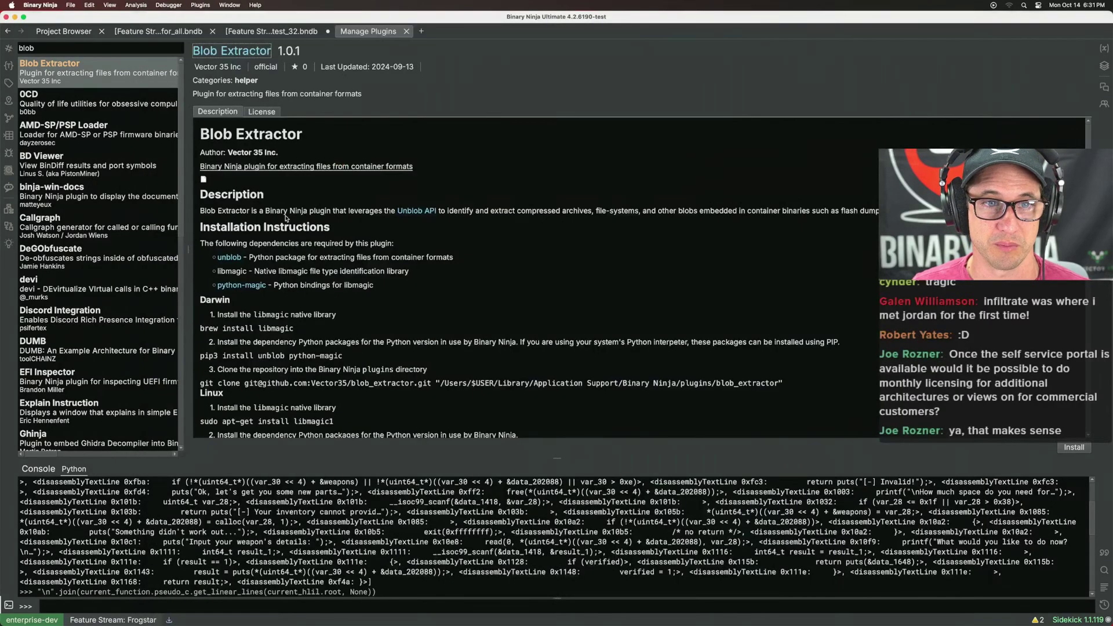
scroll(362, 242, "down", 5)
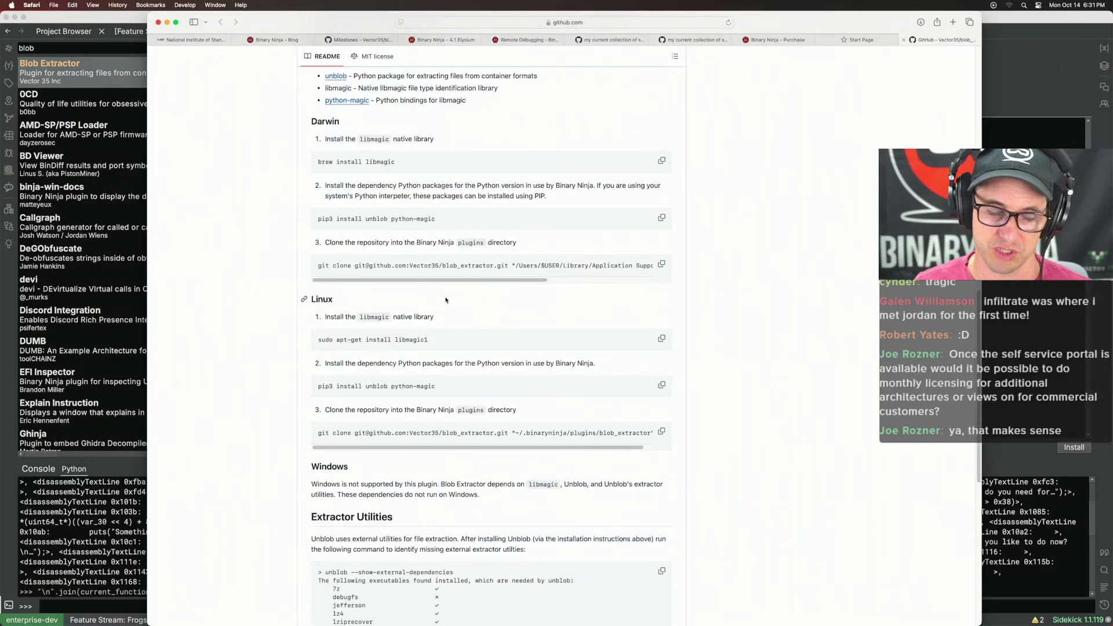
Highlight the README sentence saying Windows is not supported, then return to Binary Ninja.
left_click_drag(558, 483, 505, 477)
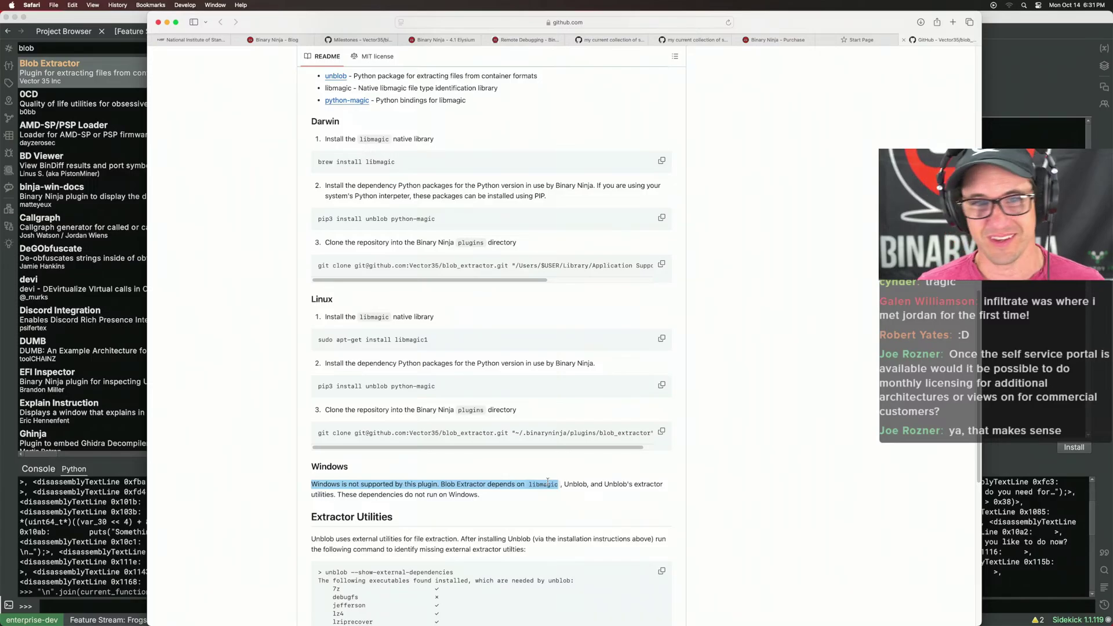
scroll(547, 482, "down", 5)
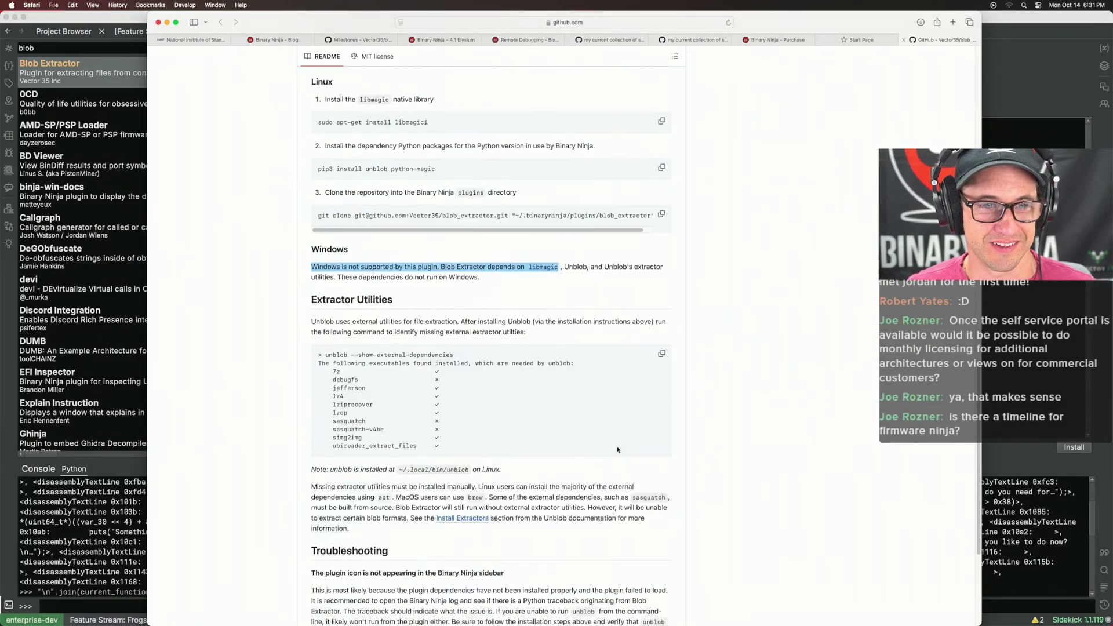
scroll(339, 319, "down", 5)
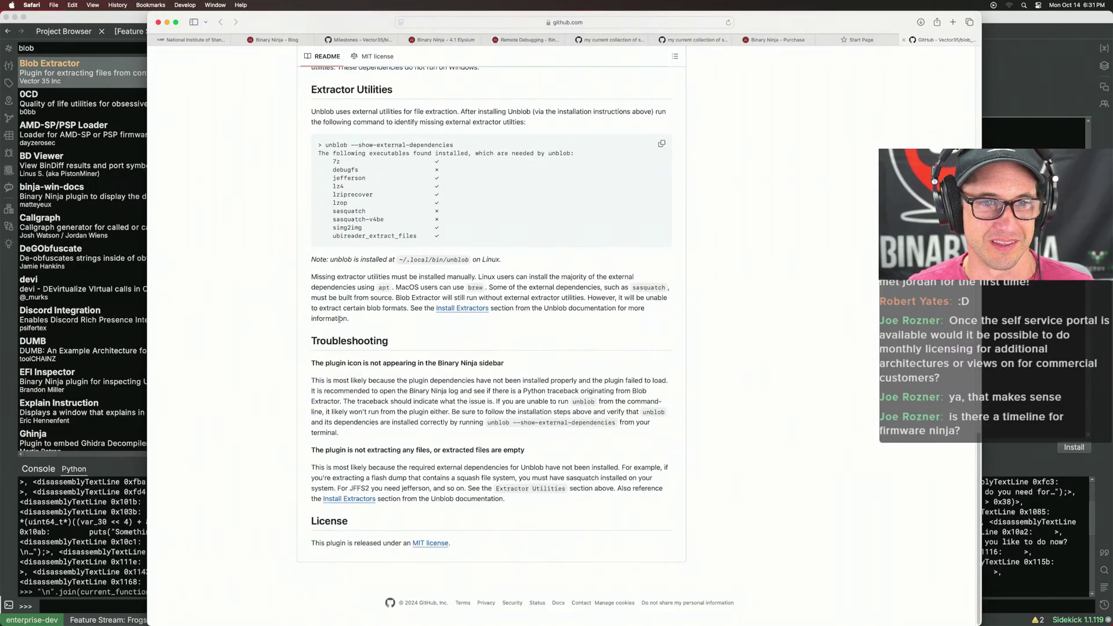
scroll(292, 240, "up", 20)
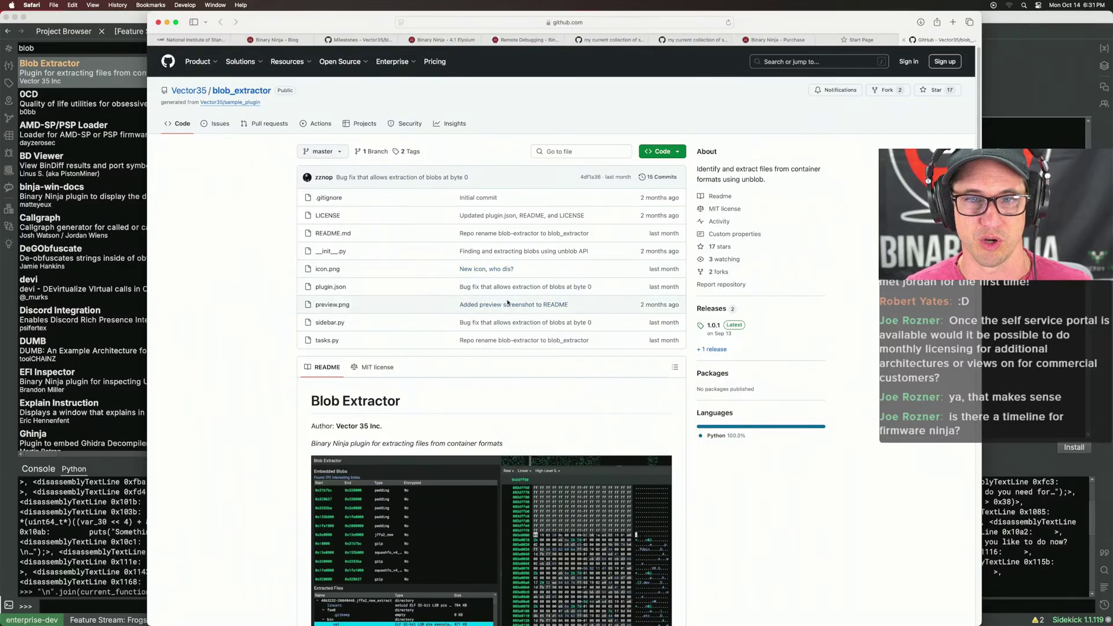
key("super+Tab")
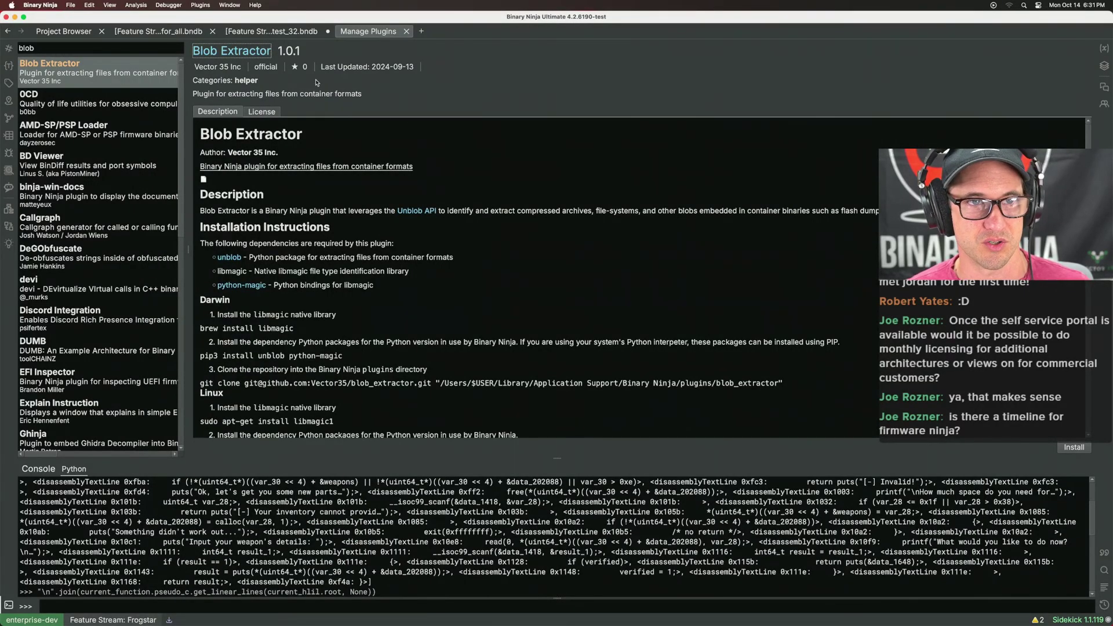
Show the test_32.bndb tab, then the Frogstar Project Browser, before bringing Safari forward.
left_click(285, 33)
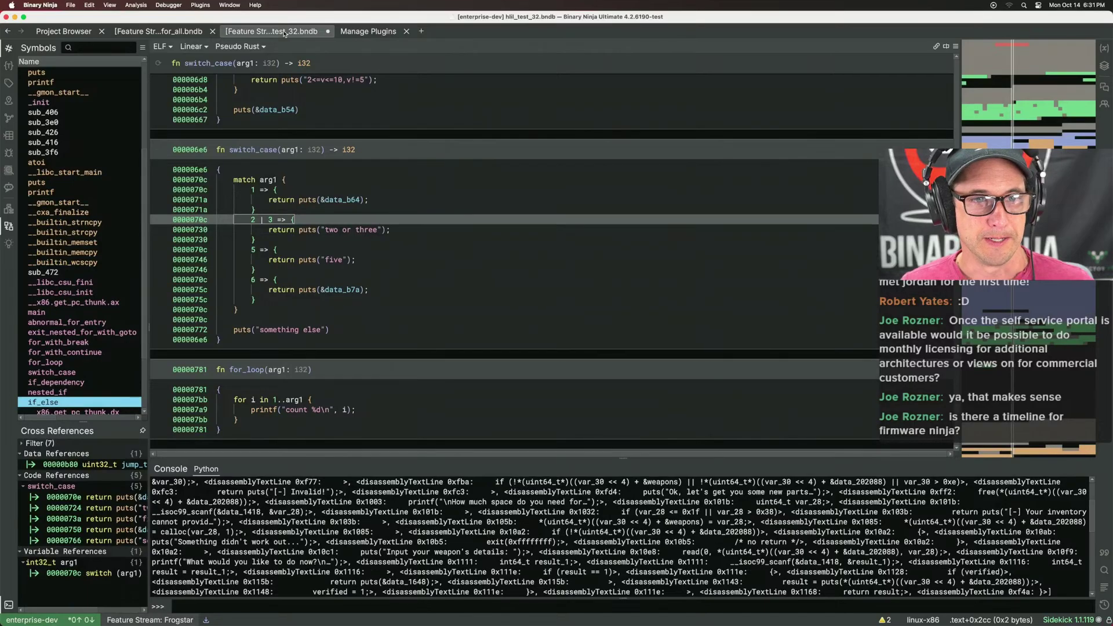
key("super+Tab")
key("super+shift+Tab")
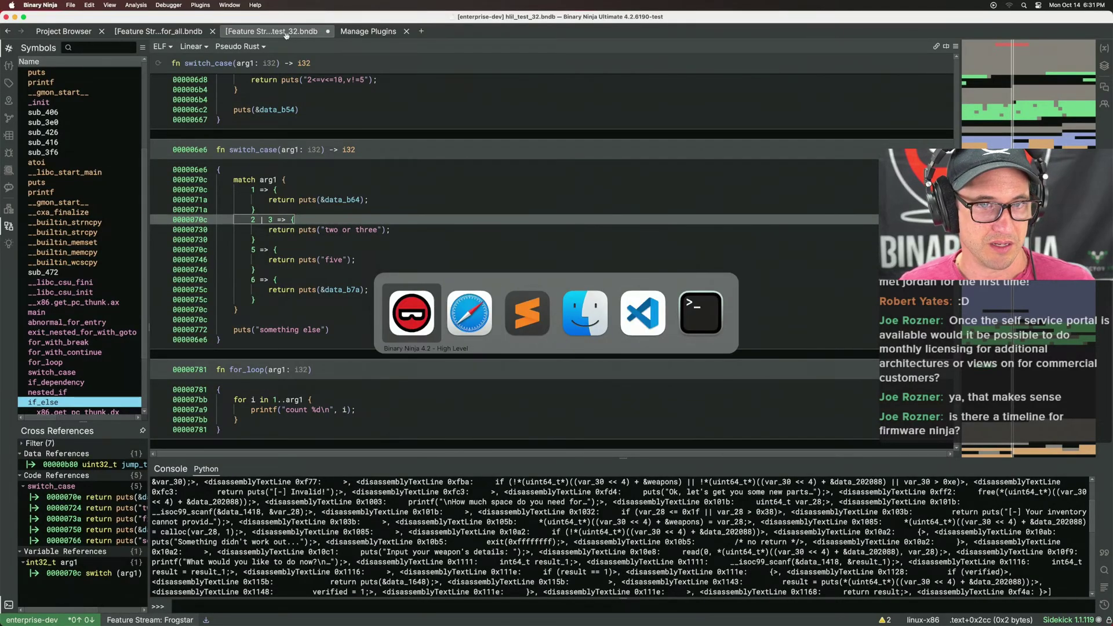
left_click(62, 32)
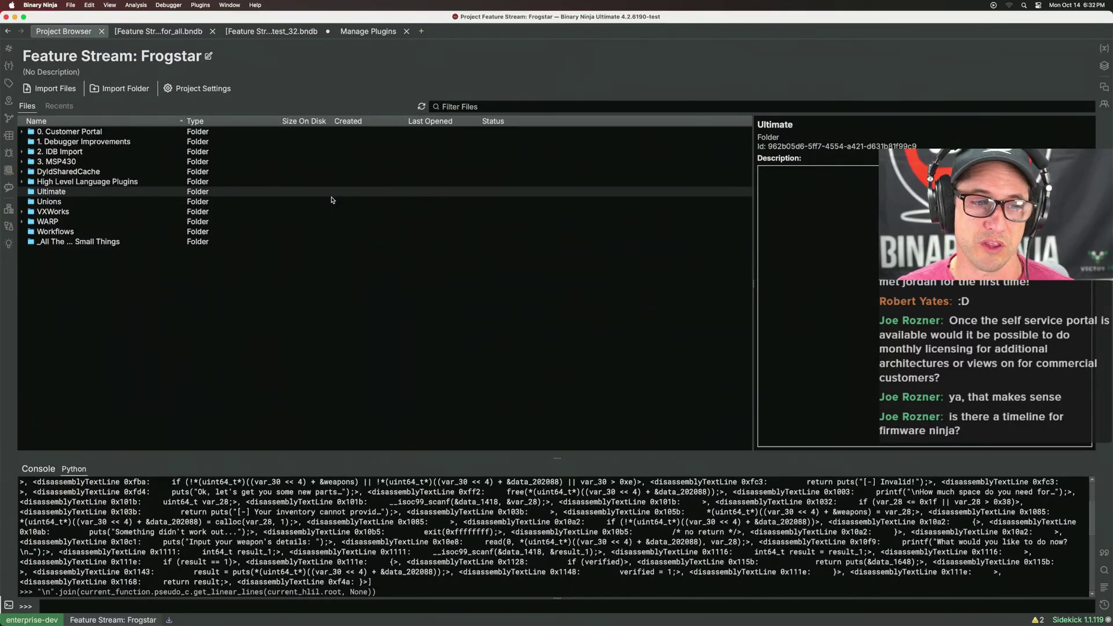
key("super+Tab")
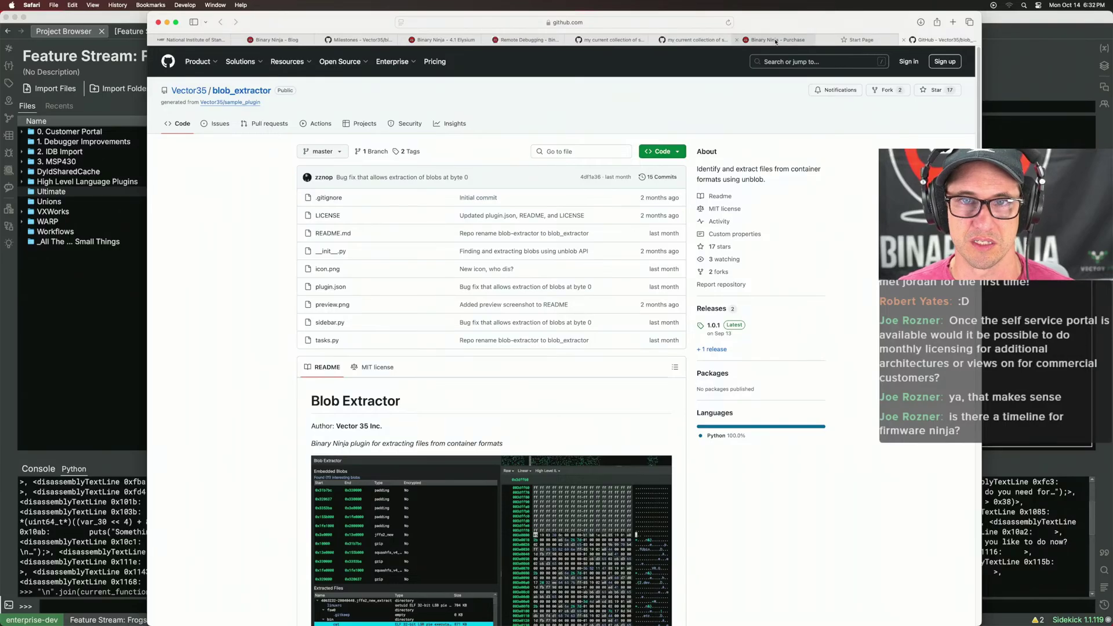
Scroll the purchase page back to the prices, clear the row highlight, and return to Binary Ninja.
left_click(776, 40)
scroll(757, 123, "down", 10)
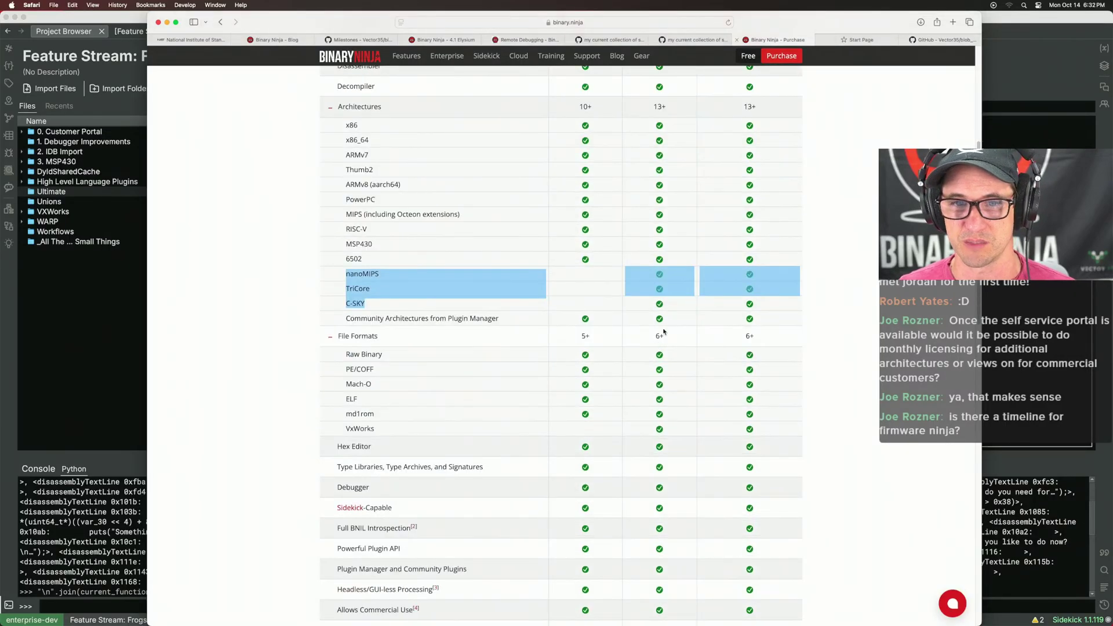
scroll(665, 307, "up", 10)
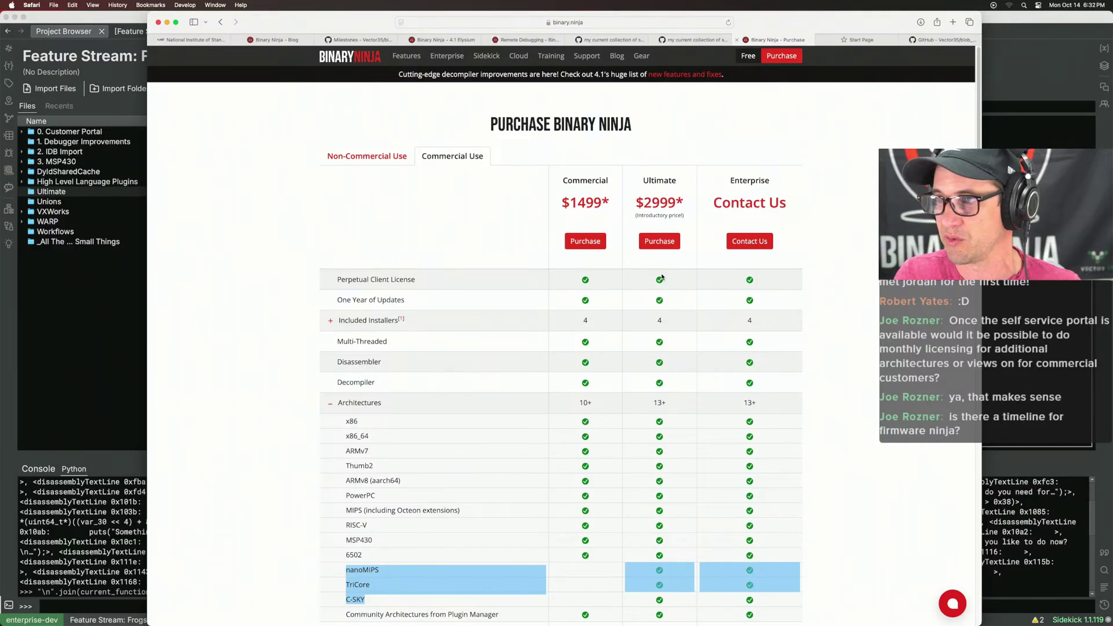
scroll(621, 455, "down", 1)
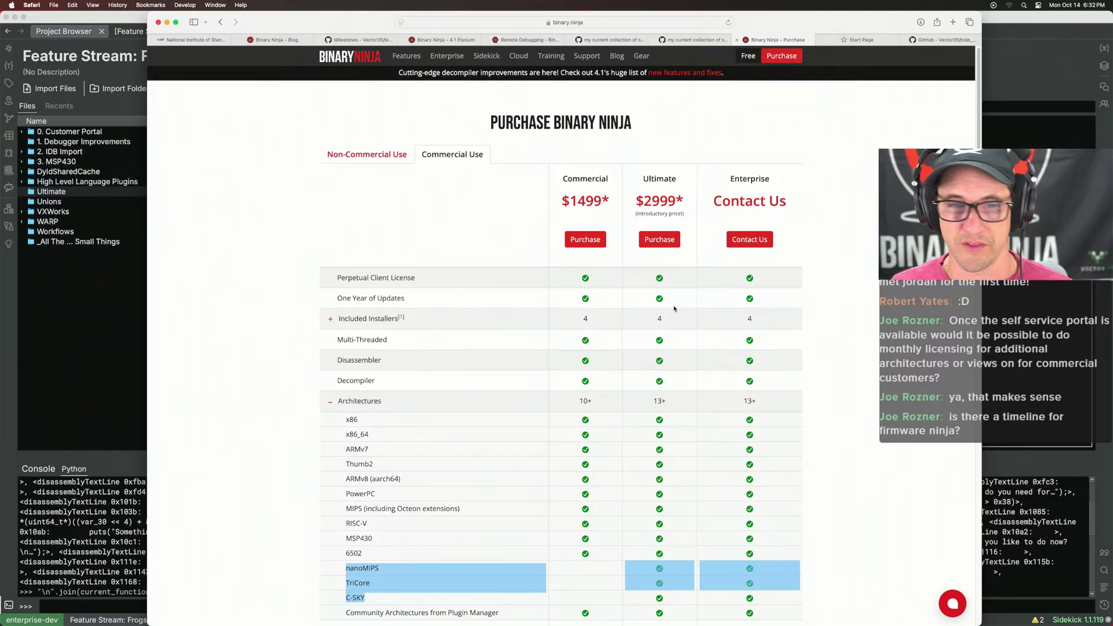
scroll(674, 308, "down", 5)
scroll(665, 299, "down", 10)
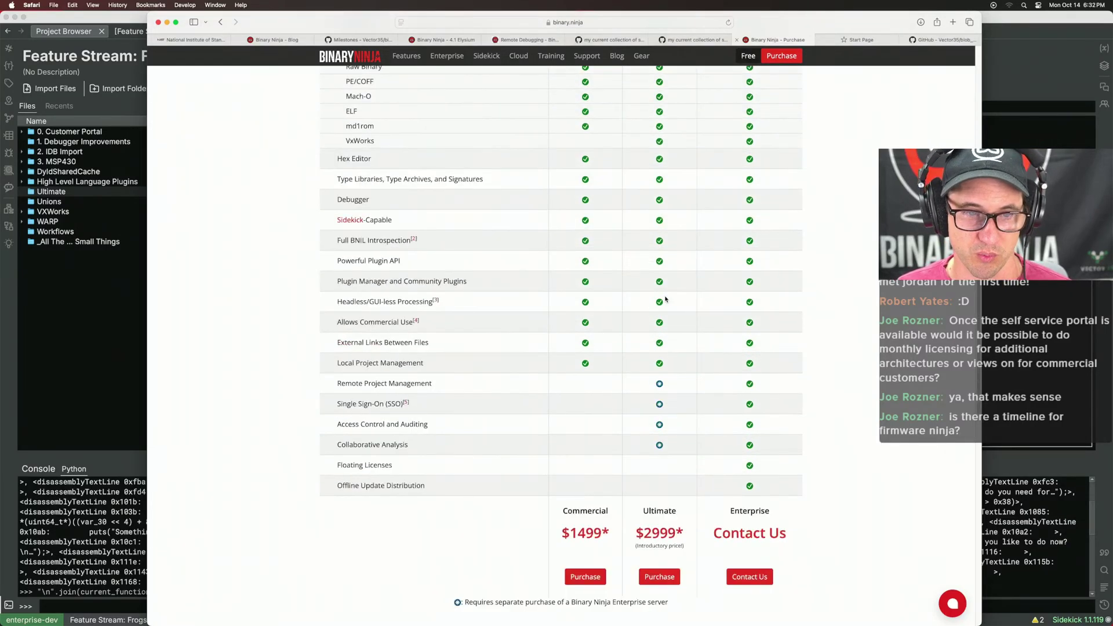
scroll(665, 299, "up", 2)
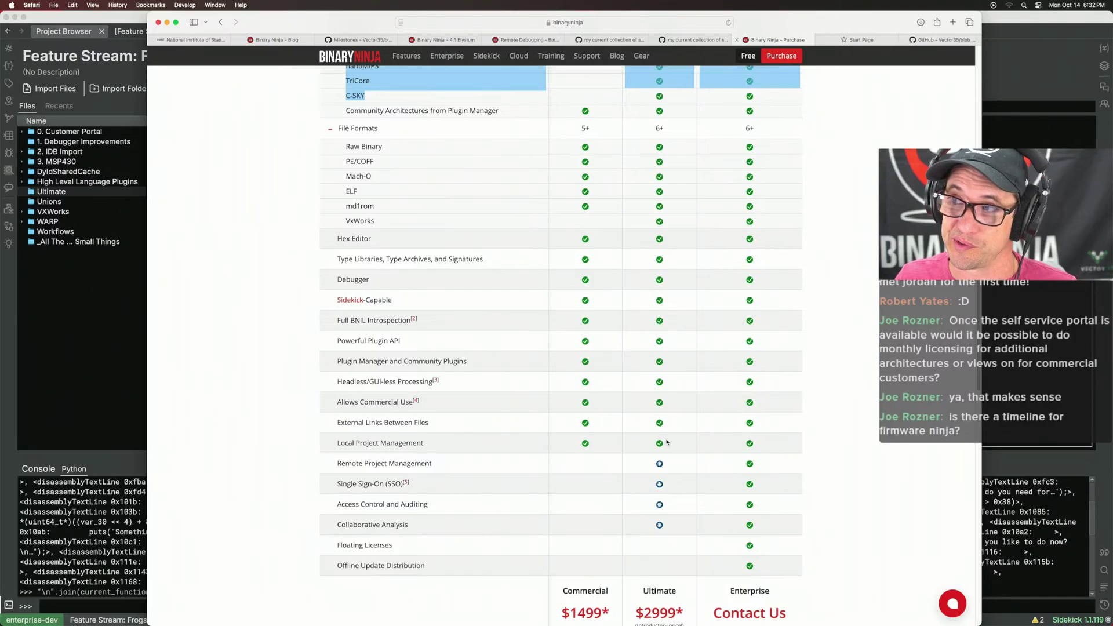
scroll(667, 441, "up", 13)
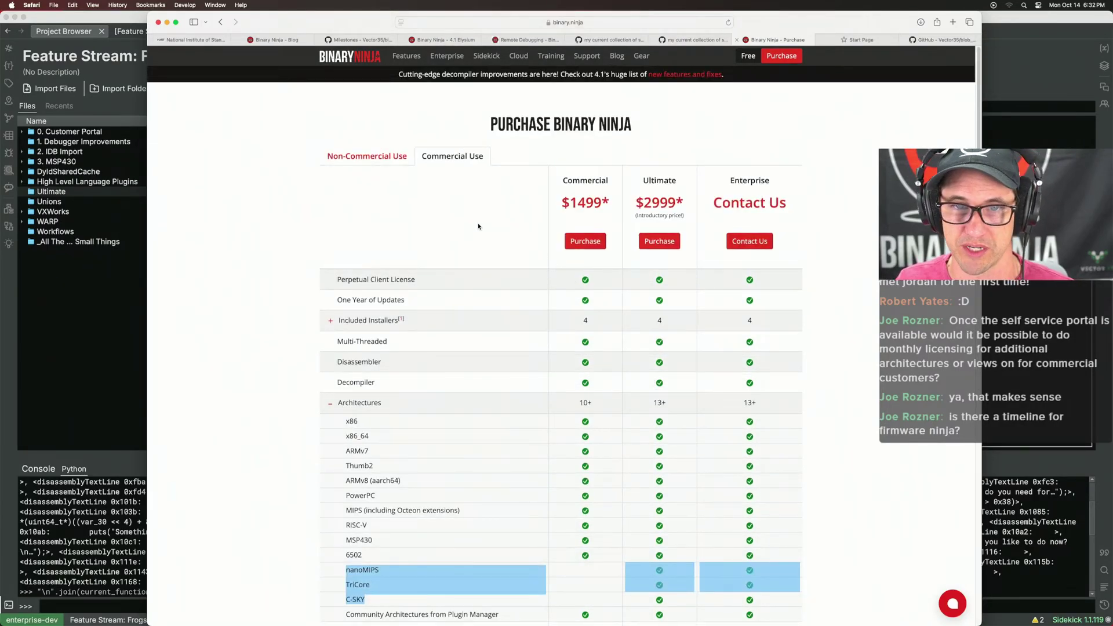
left_click(479, 227)
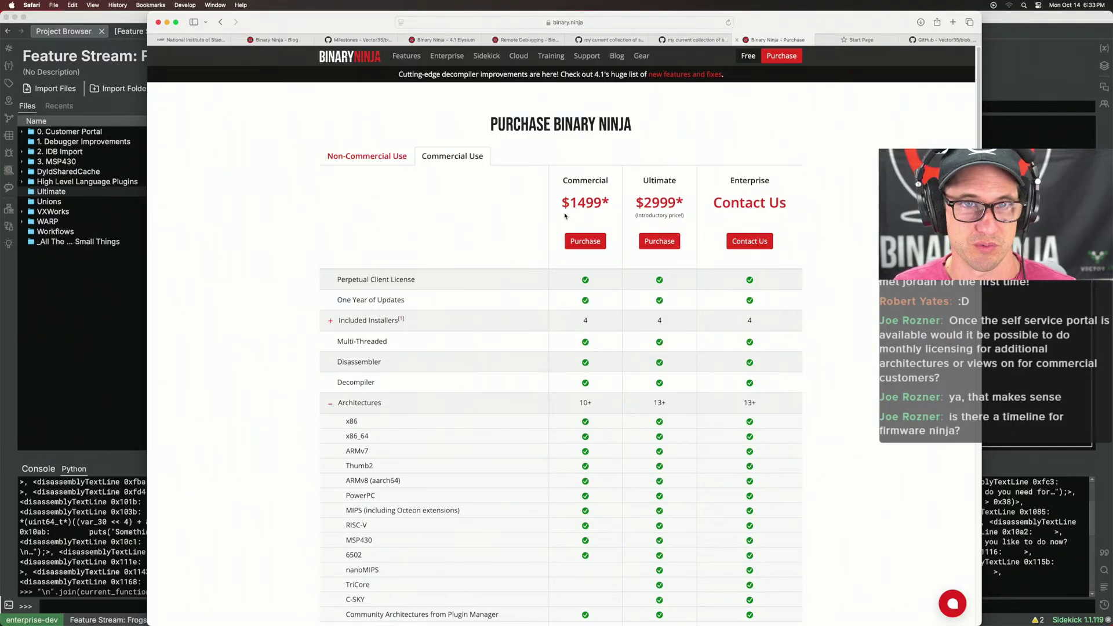
left_click(115, 155)
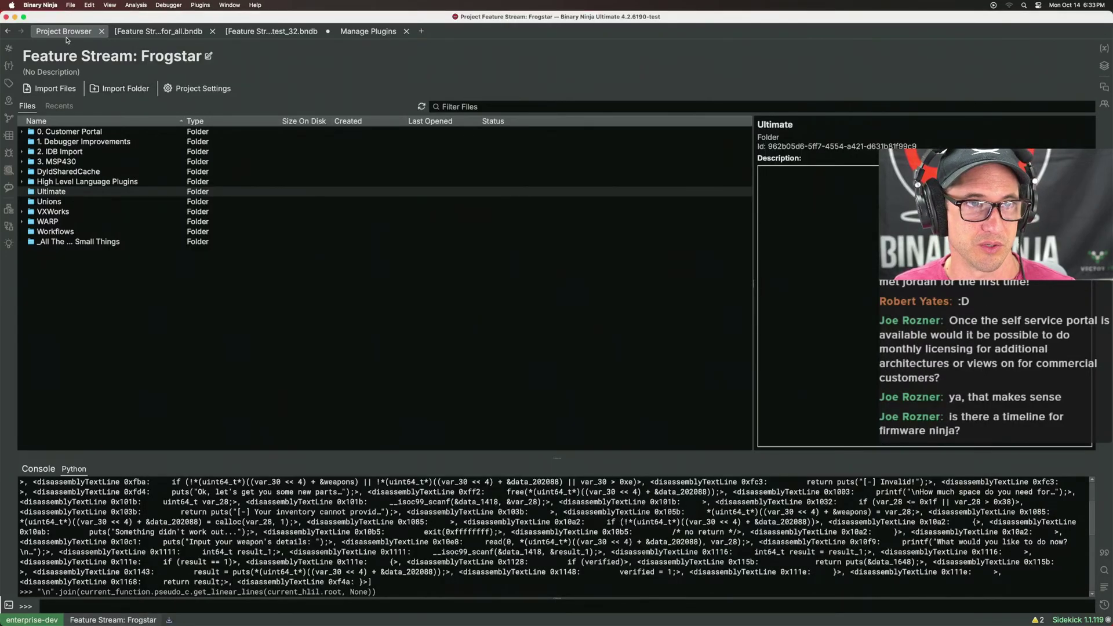
Show the Unions folder details in the Frogstar project, then switch back to Safari.
left_click(68, 204)
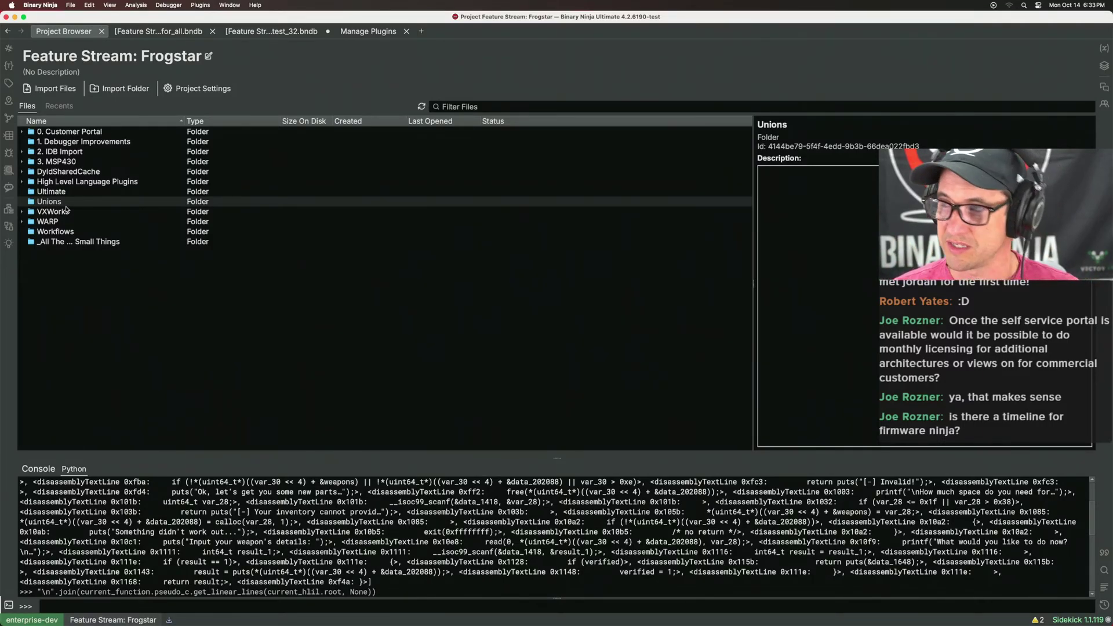
key("super+Tab")
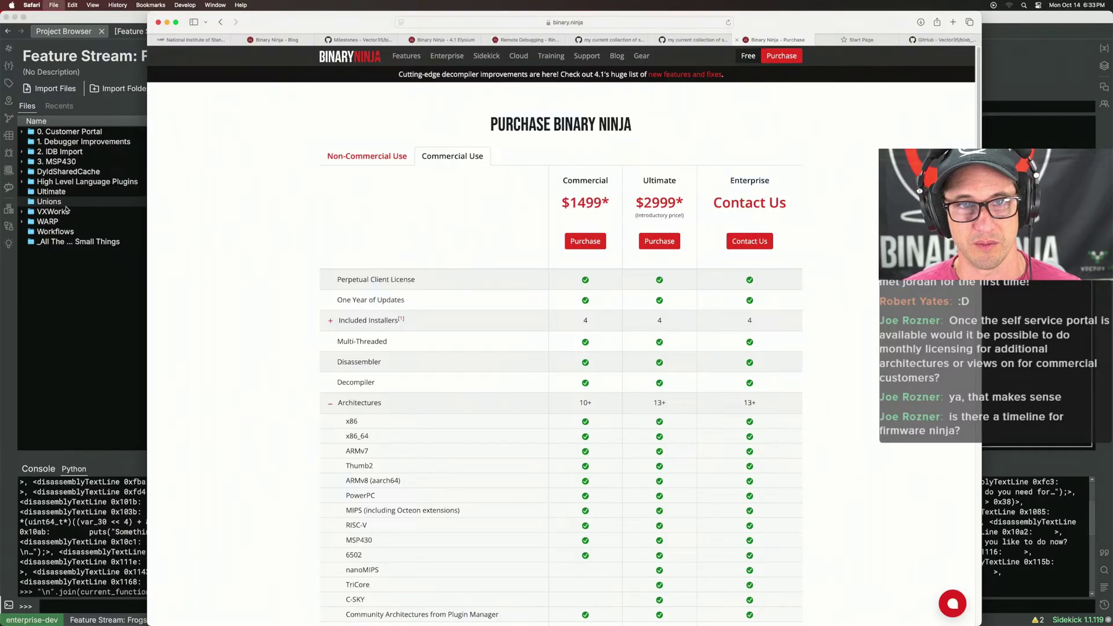
Go to the Vector35/binaryninja-api repository on GitHub via the address bar.
key("super+l")
type("bi")
key("BackSpace")
key("BackSpace")
key("BackSpace")
type("github.com/")
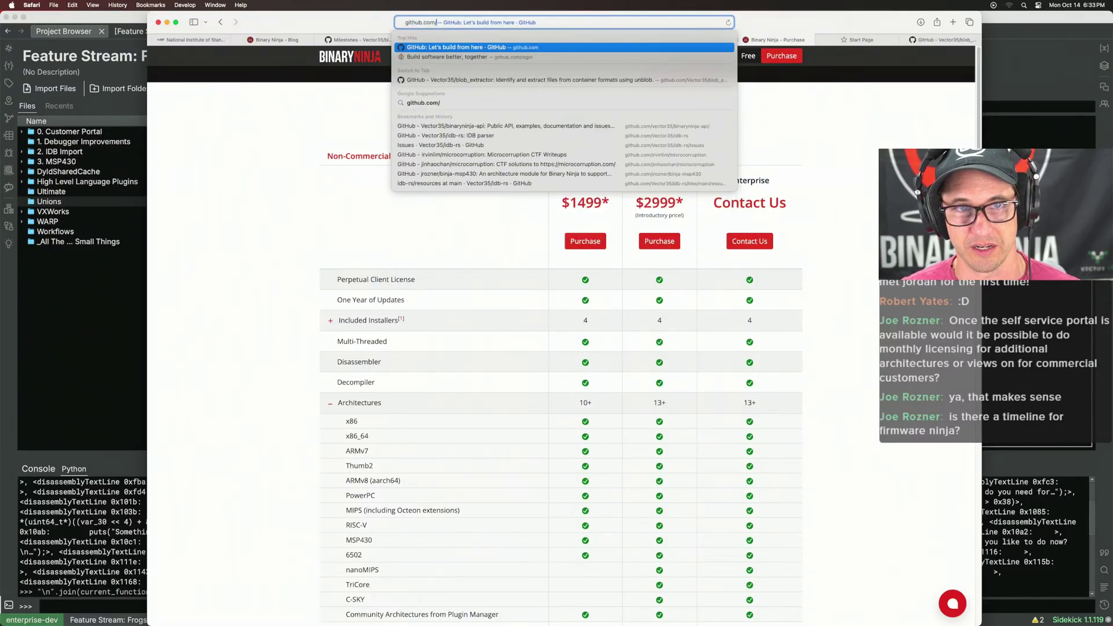
type("vec")
key("Return")
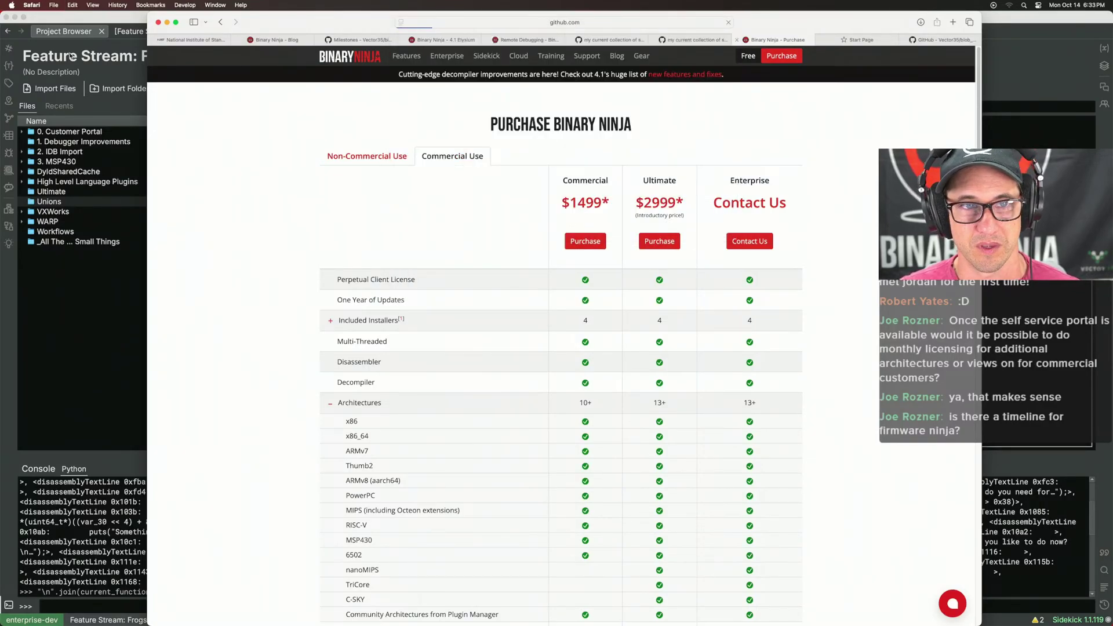
List the repository's issues sorted by Most thumbs up.
left_click(235, 115)
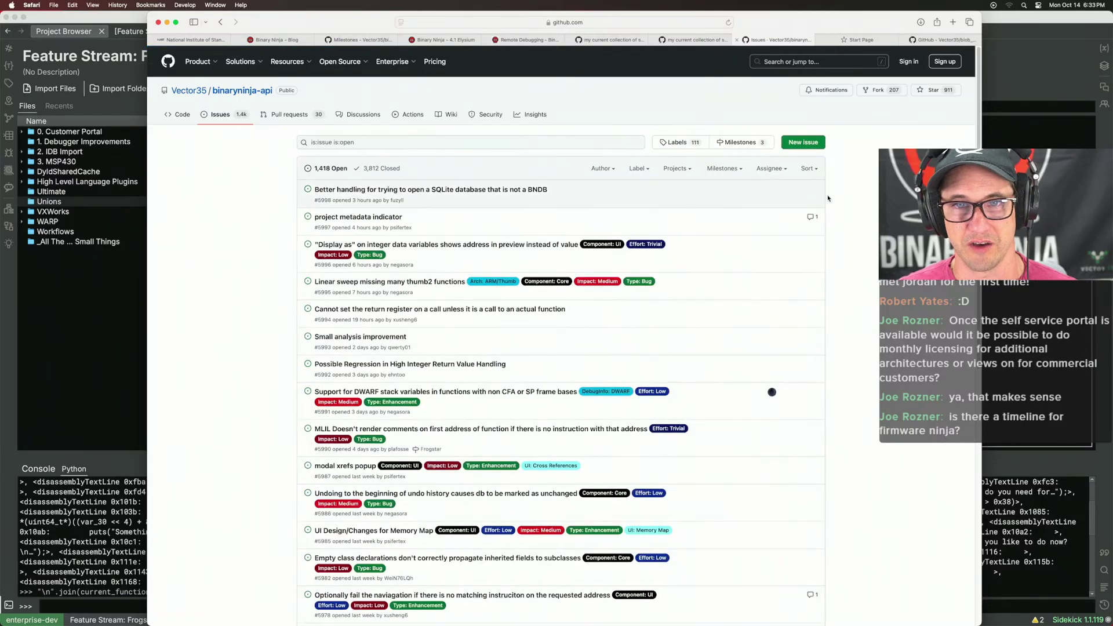
left_click(806, 169)
left_click(703, 314)
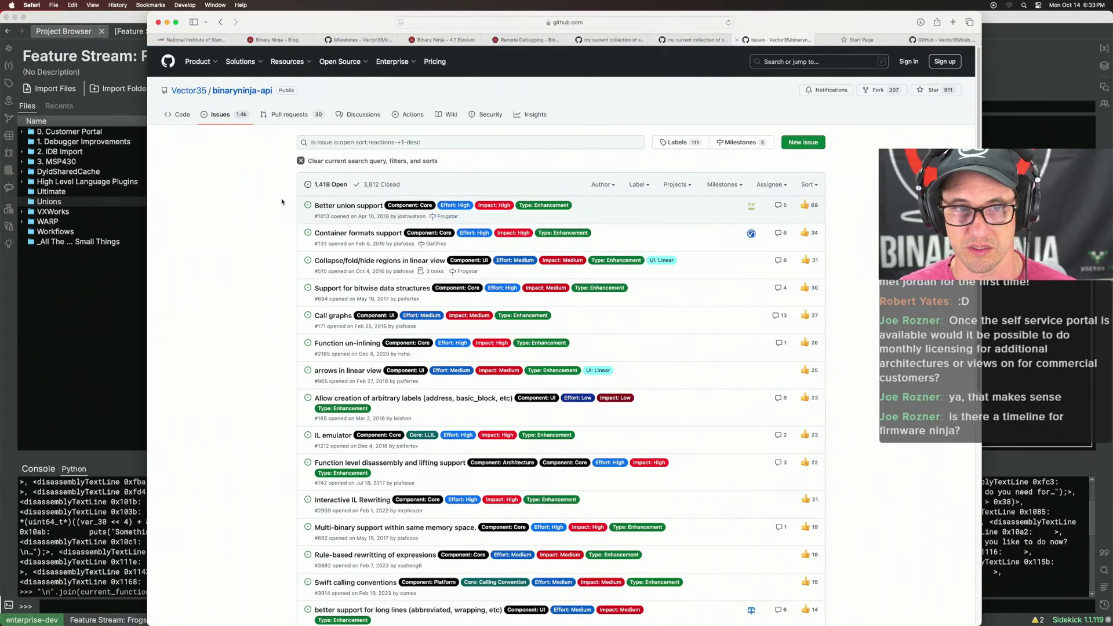
Highlight the top issues, including Better union support, then bring Binary Ninja forward.
left_click_drag(282, 202, 593, 244)
left_click(278, 232)
left_click(289, 244)
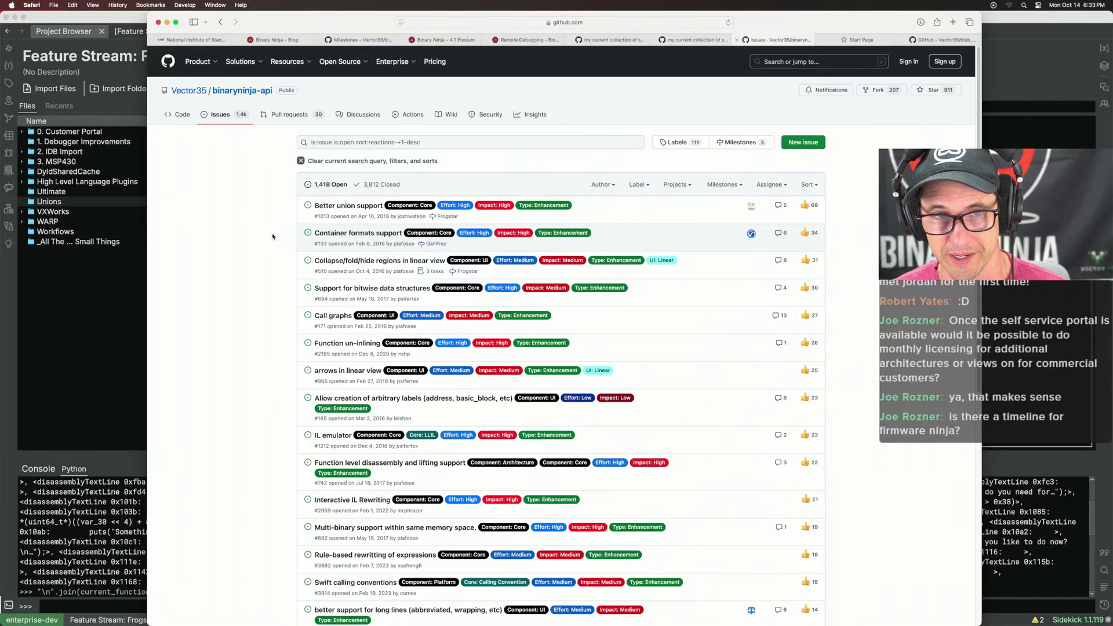
left_click_drag(277, 203, 505, 212)
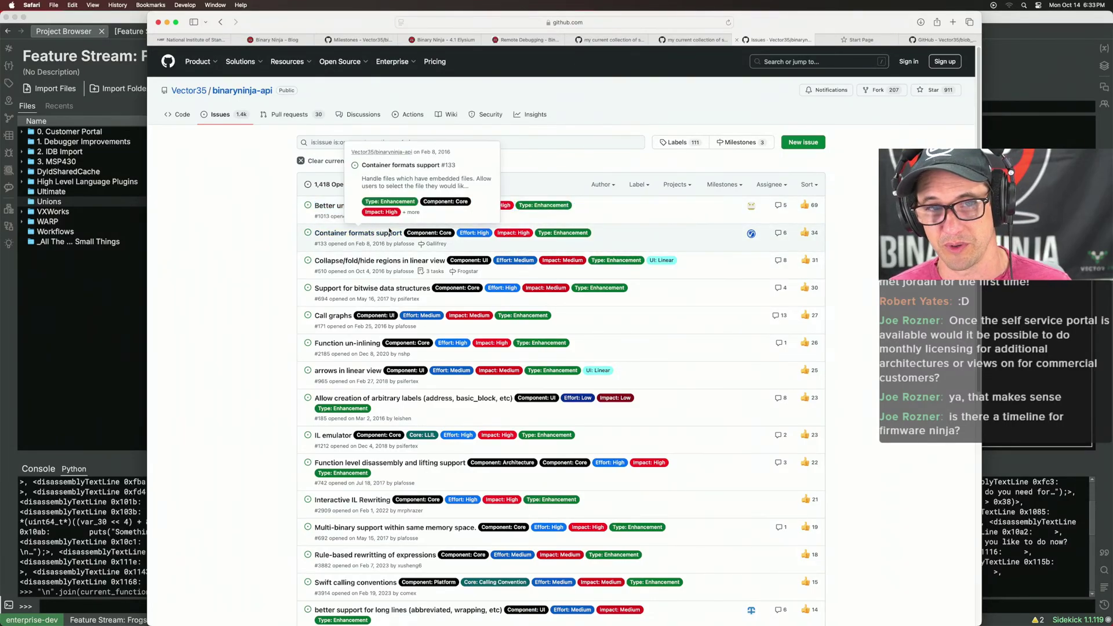
left_click(247, 222)
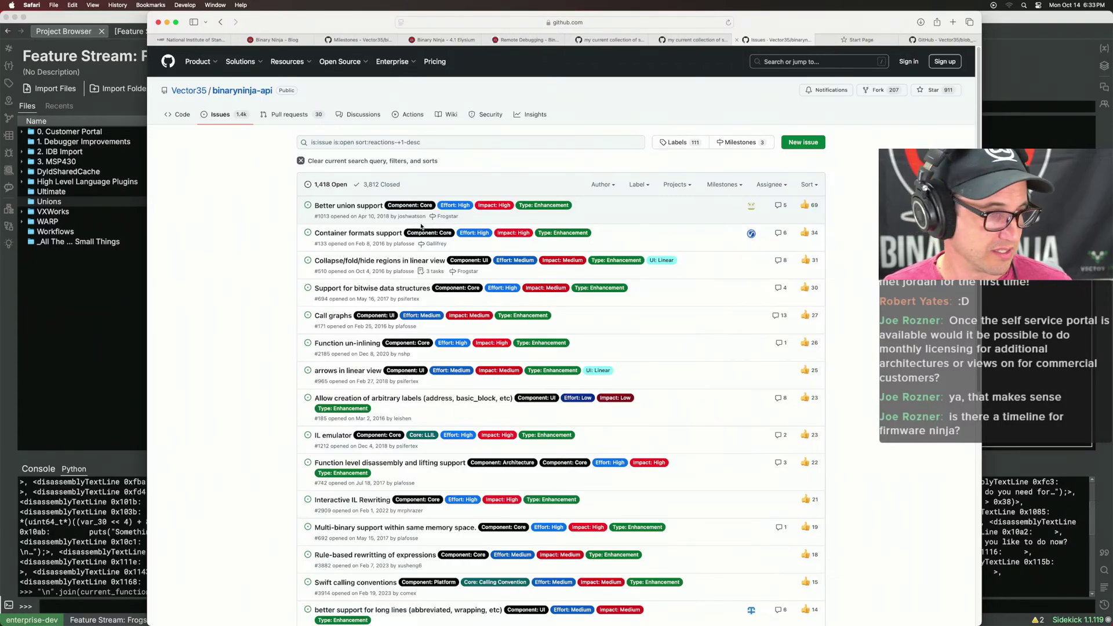
left_click(1036, 99)
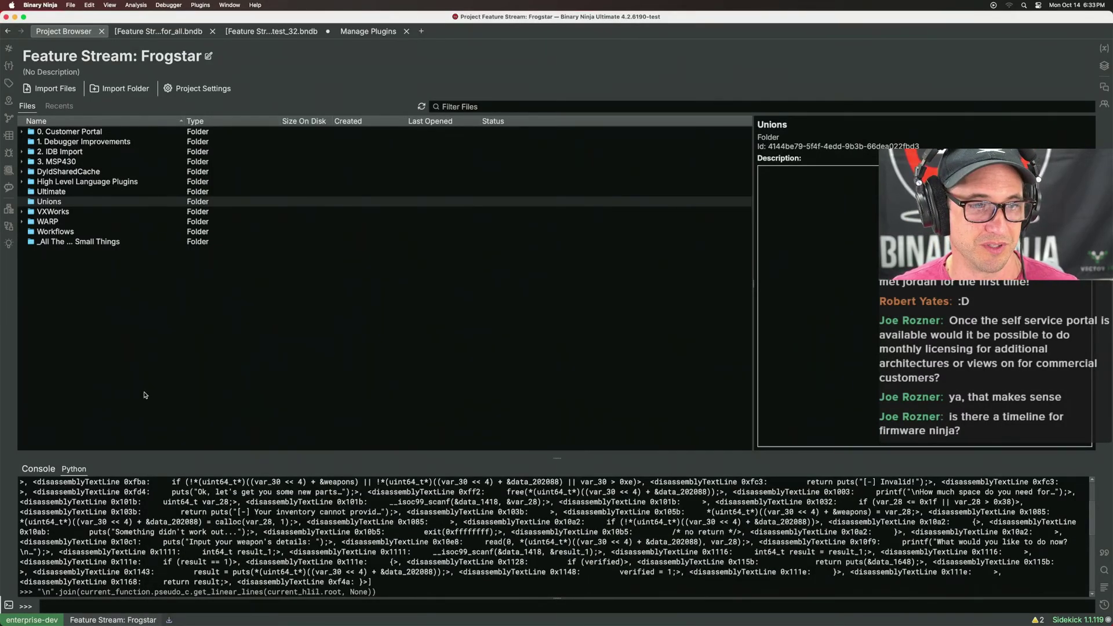
Minimize Binary Ninja, Safari and VS Code, and close the Applications Finder window.
left_click(14, 17)
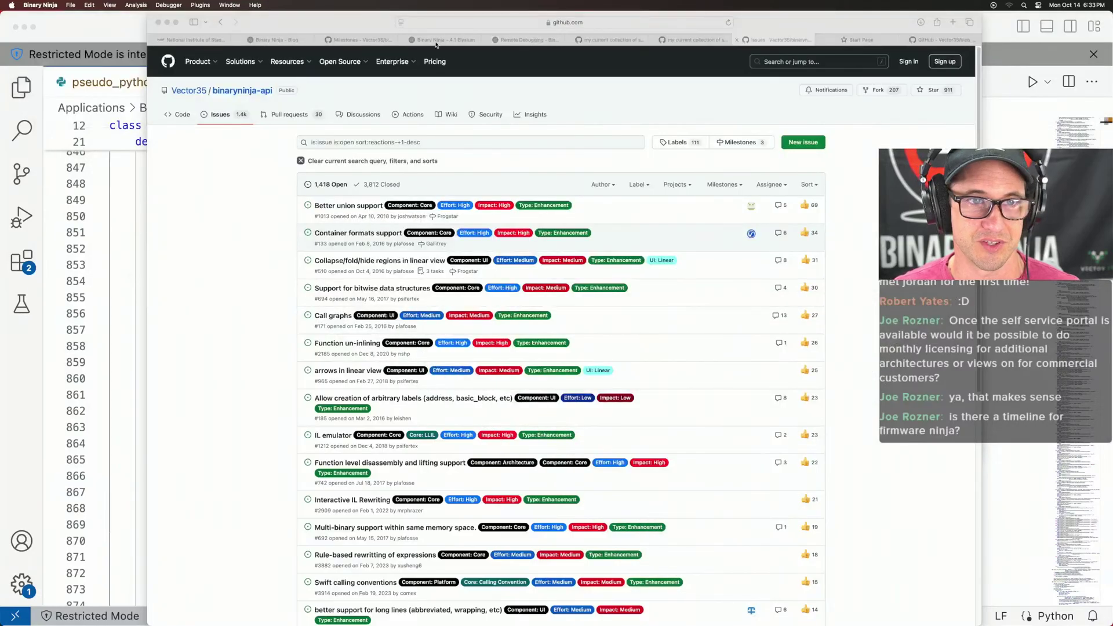
left_click(167, 22)
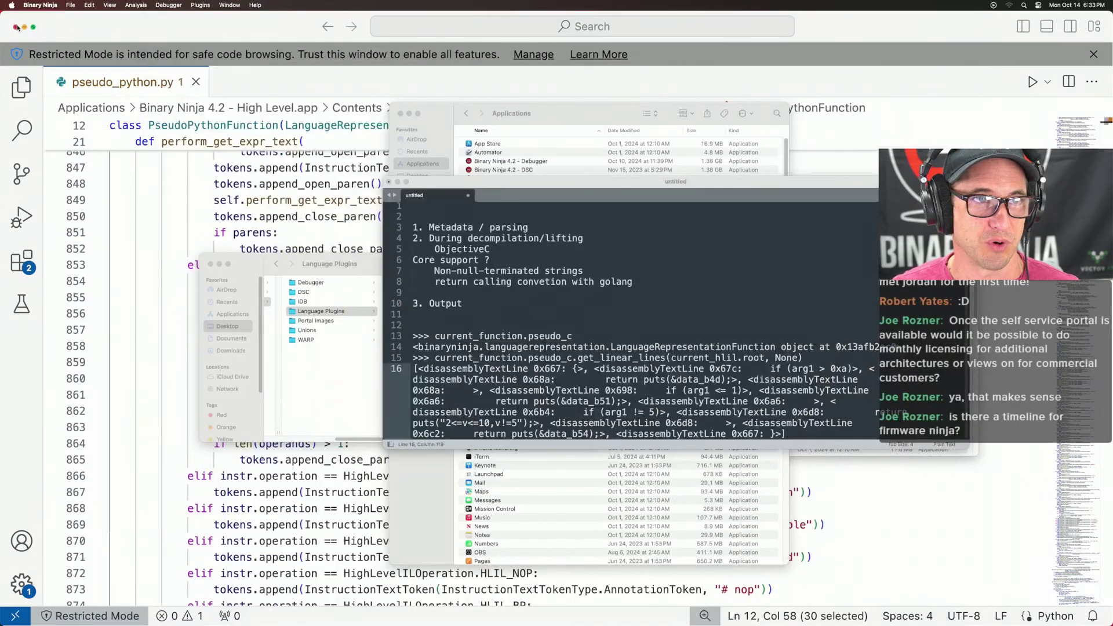
left_click(24, 26)
left_click_drag(528, 114, 463, 121)
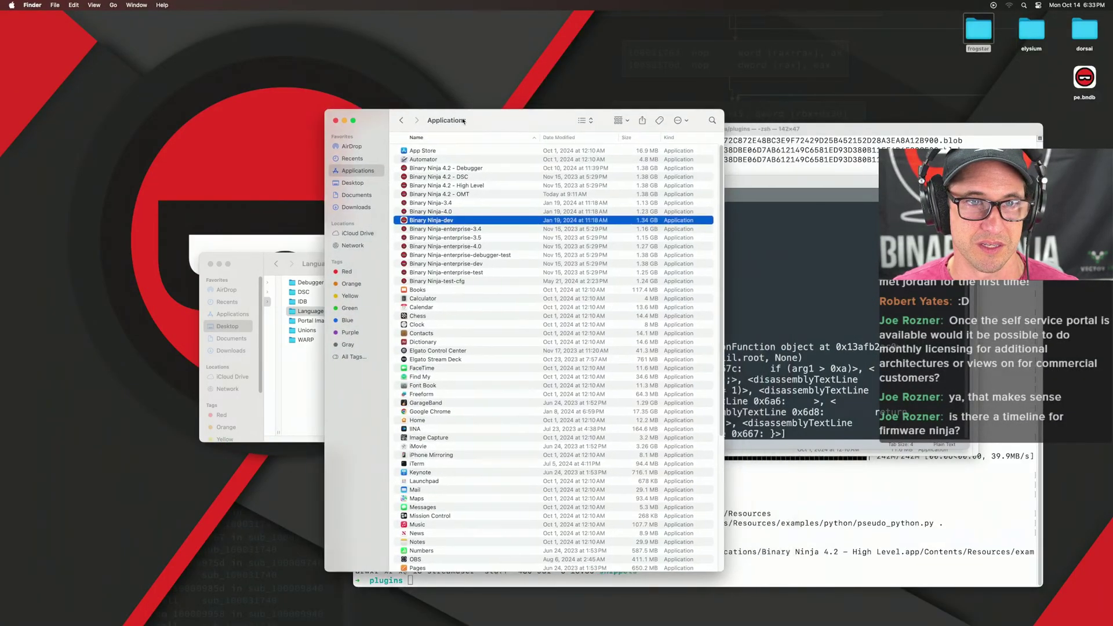
key("super+w")
Open the Unions folder and select Screen Recording 2024-10-14 at 16.23.10.mov.
left_click_drag(333, 268, 393, 92)
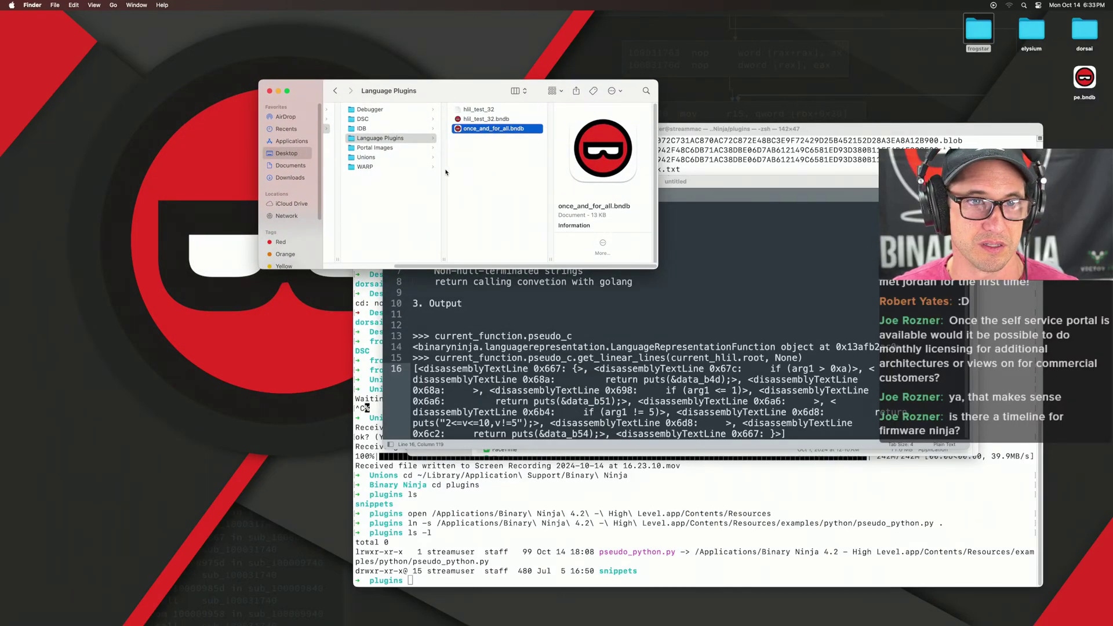
left_click(389, 157)
key("Right")
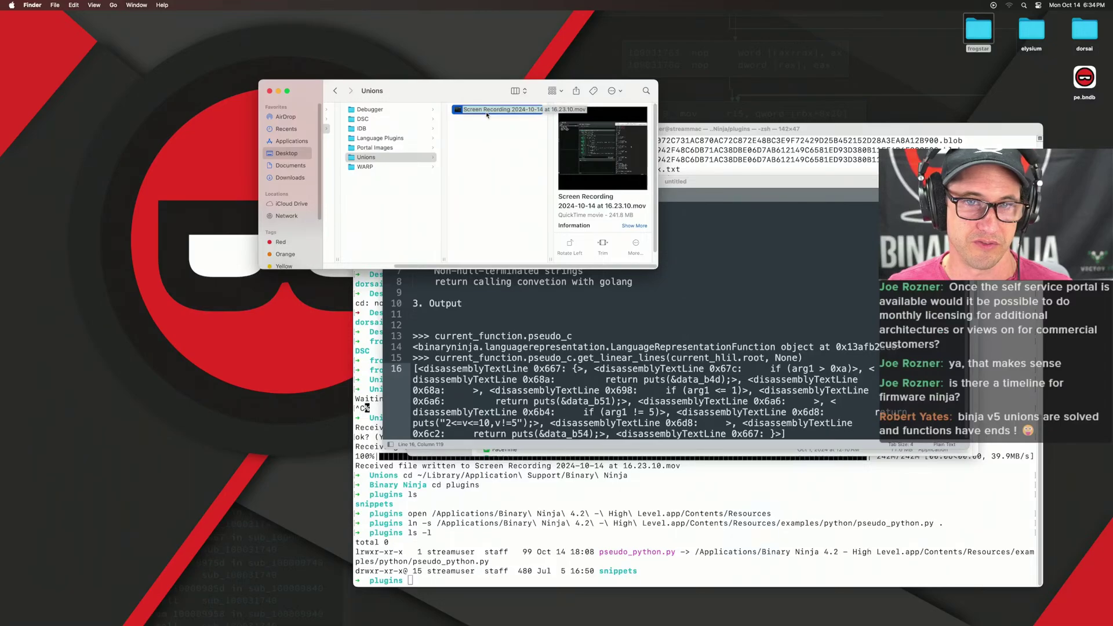
Open the 16.23.10.mov recording in QuickTime full screen and play it from 00:00.
double_click(486, 111)
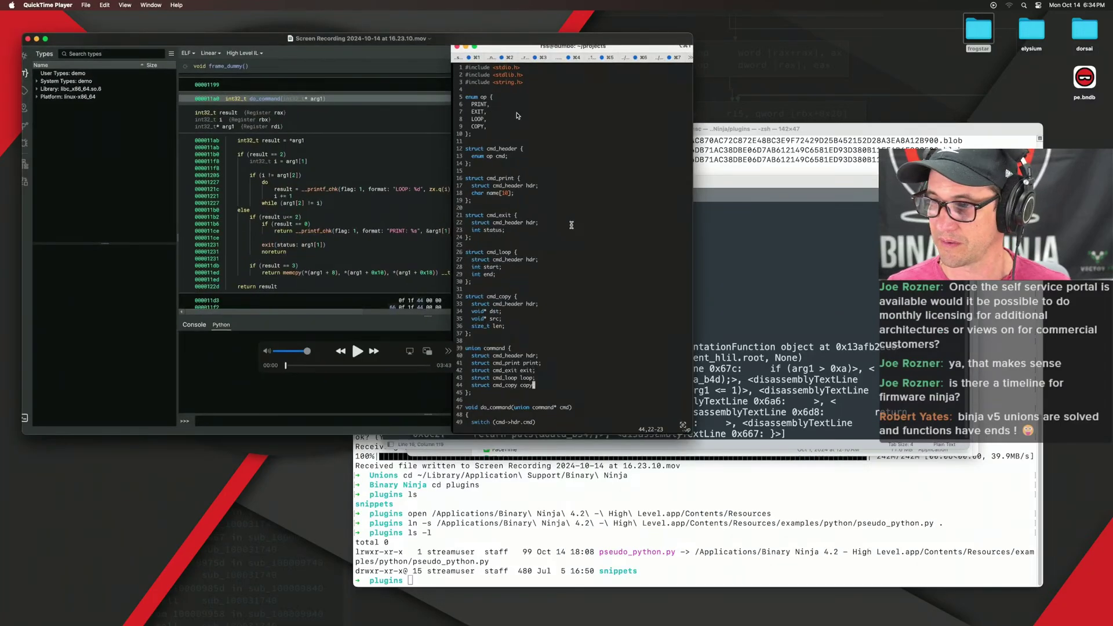
left_click(45, 39)
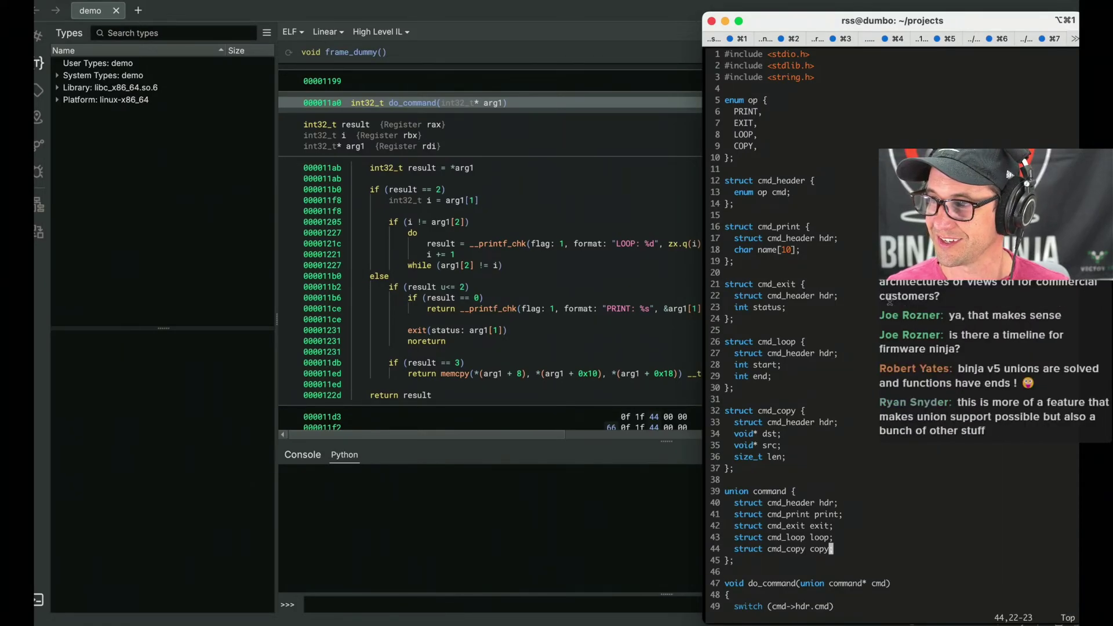
mouse_move(1069, 616)
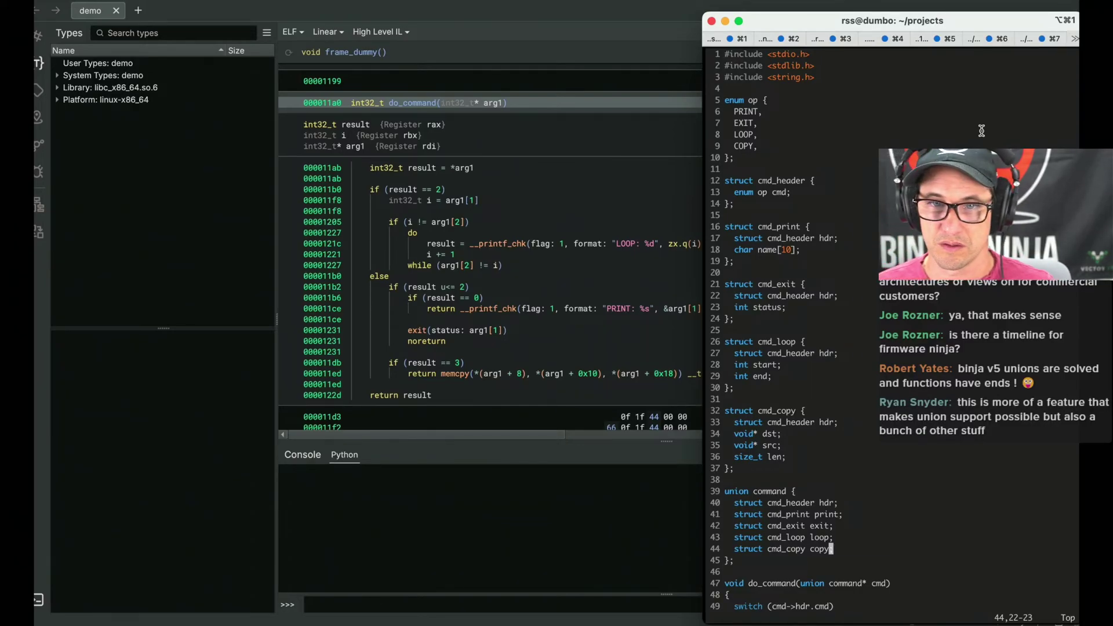
mouse_move(137, 322)
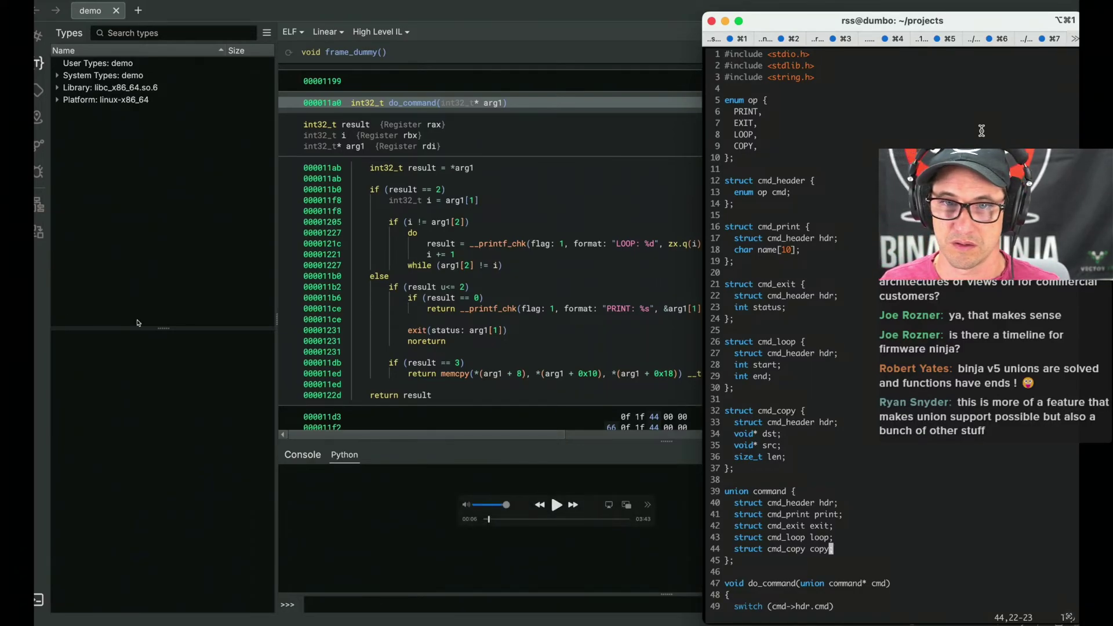
left_click(485, 519)
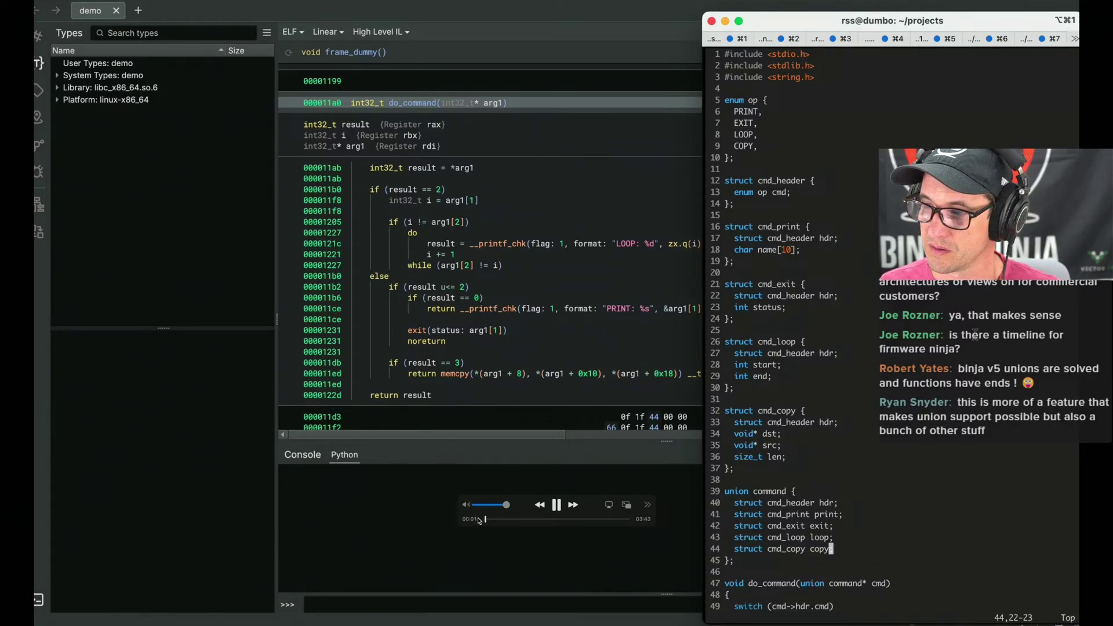
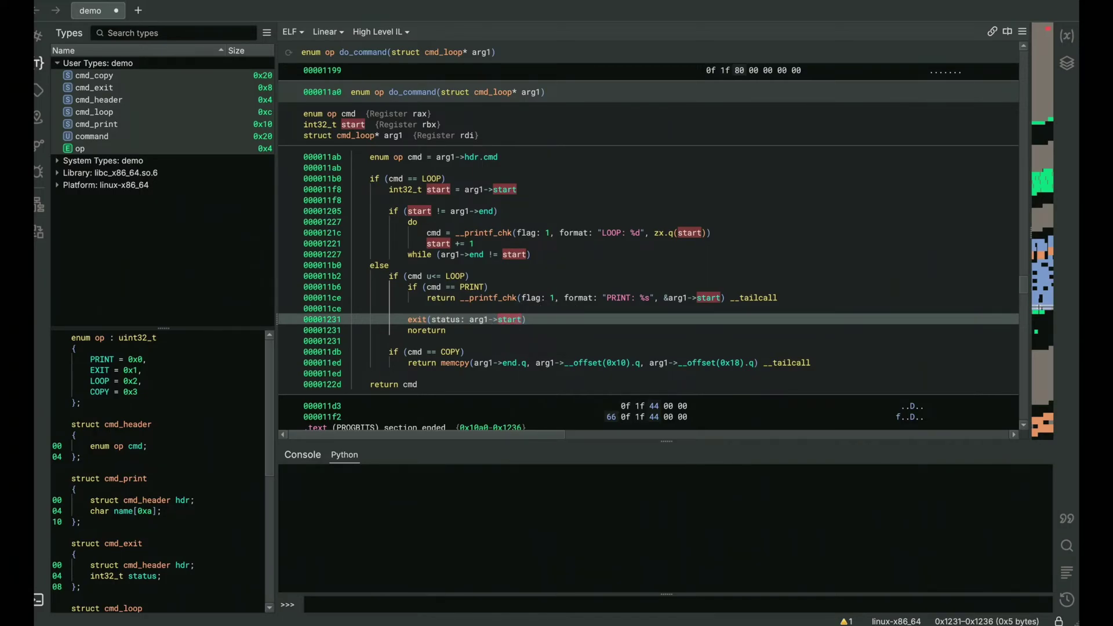
key("super+Tab")
scroll(830, 345, "down", 6)
scroll(829, 345, "up", 4)
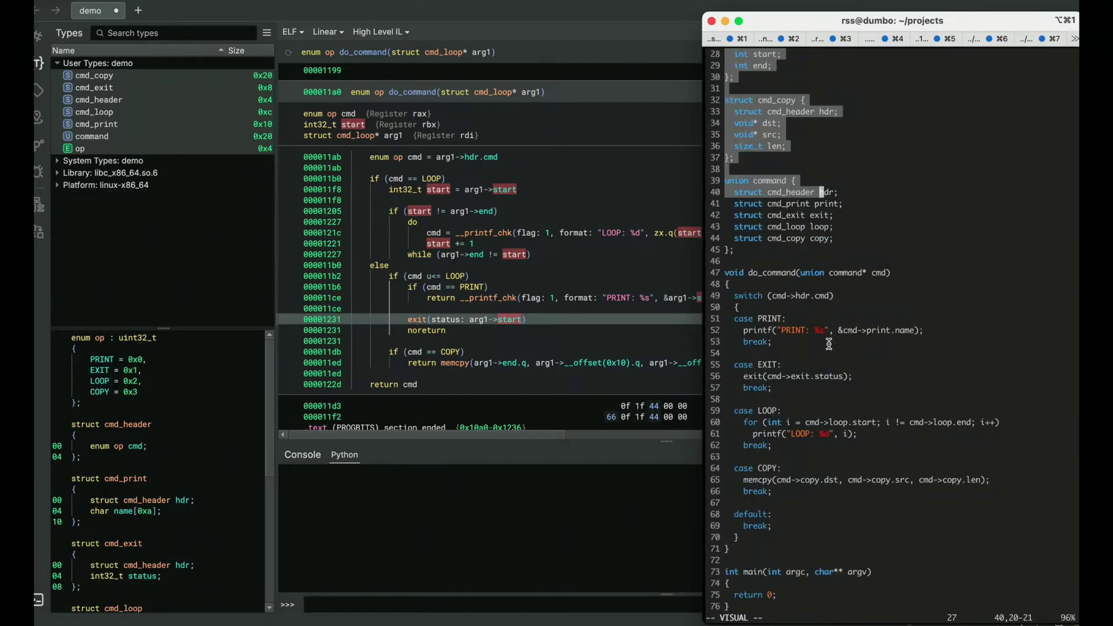
left_click_drag(865, 378, 738, 380)
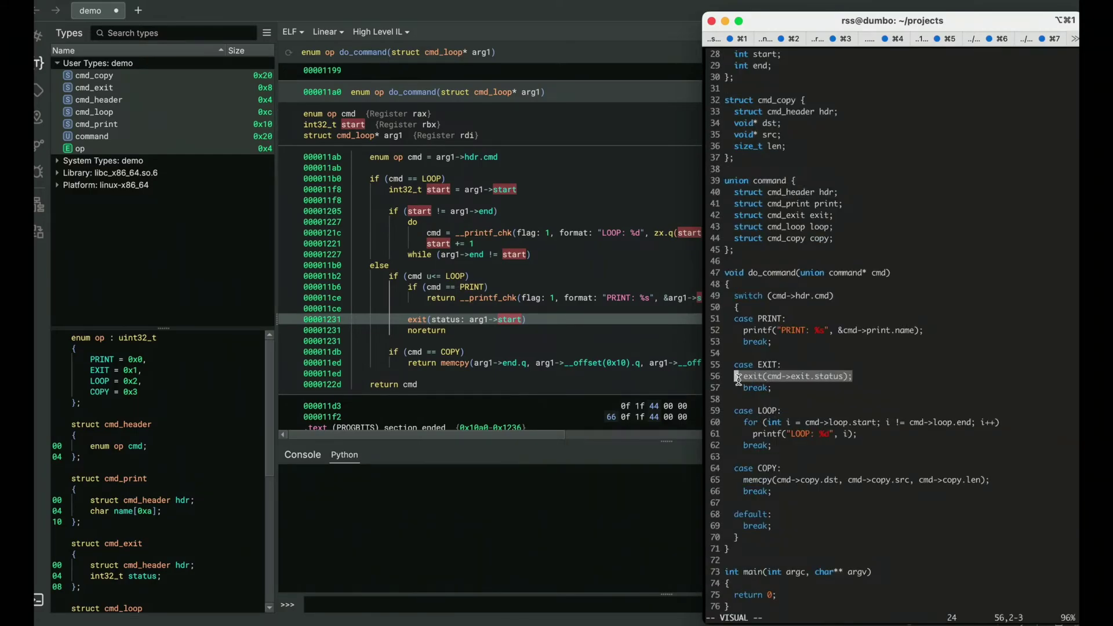
left_click(552, 319)
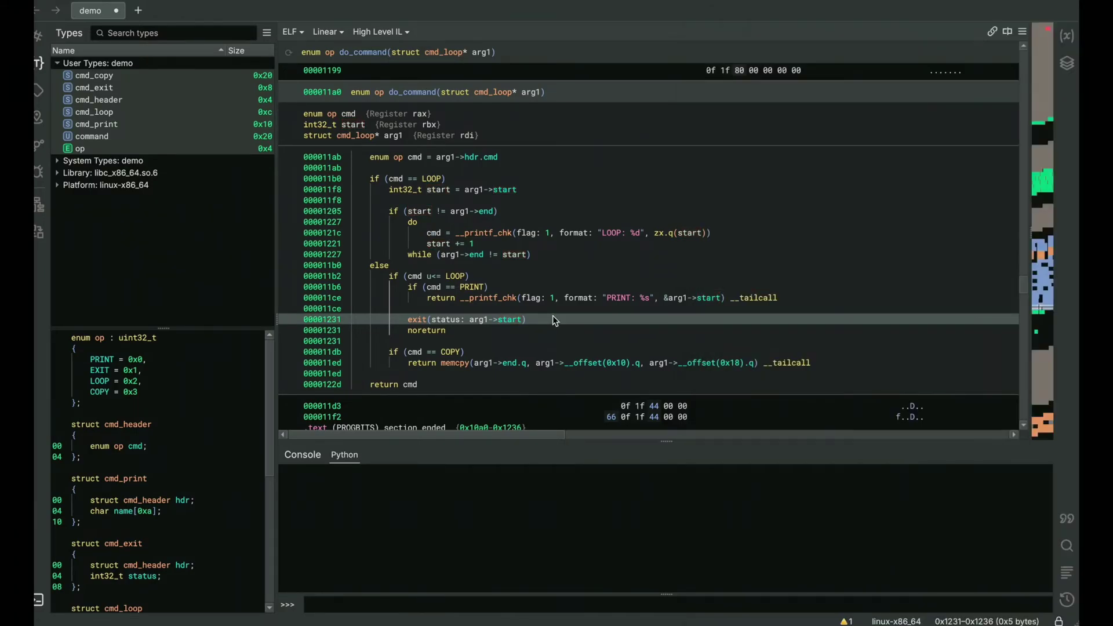
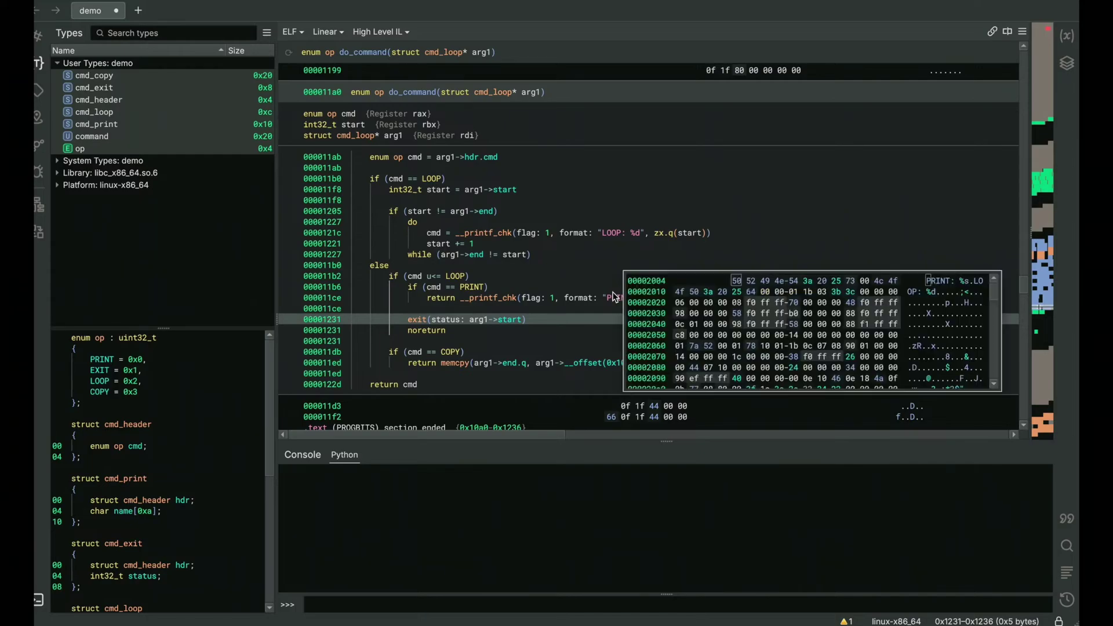
Switch the do_command view from the High Level IL listing to the Medium Level IL graph.
left_click(409, 31)
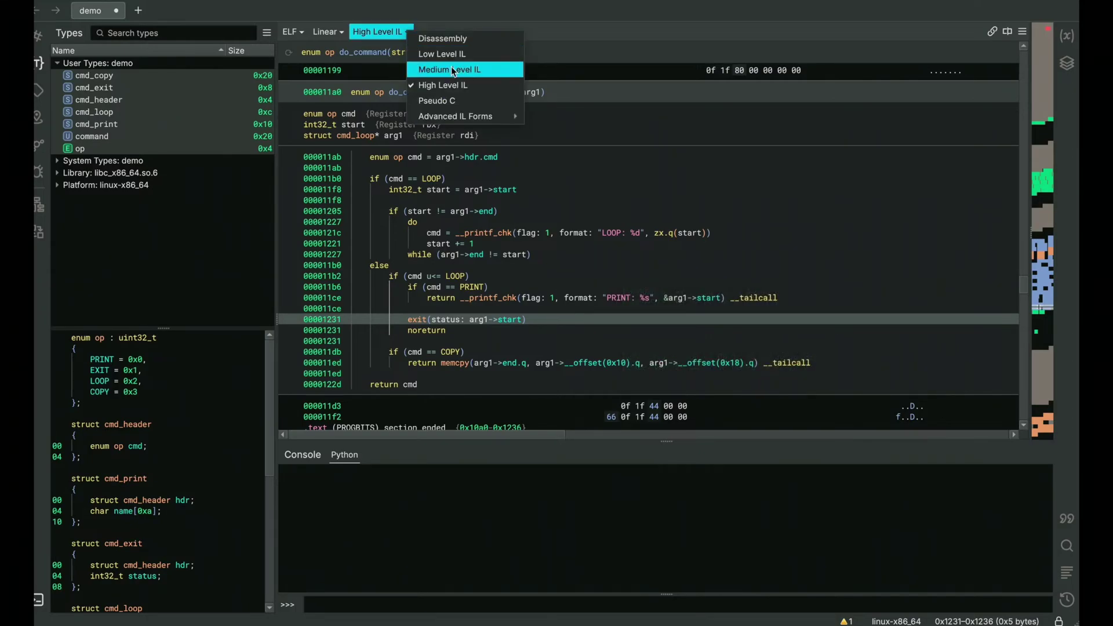
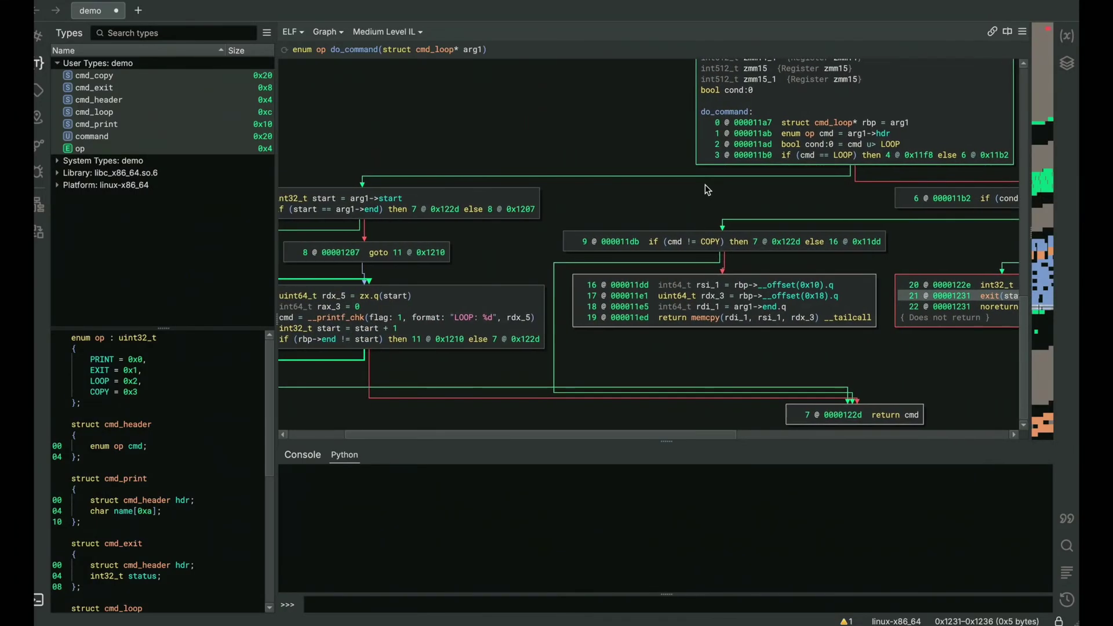
Inspect the MLIL graph's start assignment at line 4 and the first memcpy argument setup at line 16.
scroll(705, 185, "left", 2)
scroll(705, 185, "up", 1)
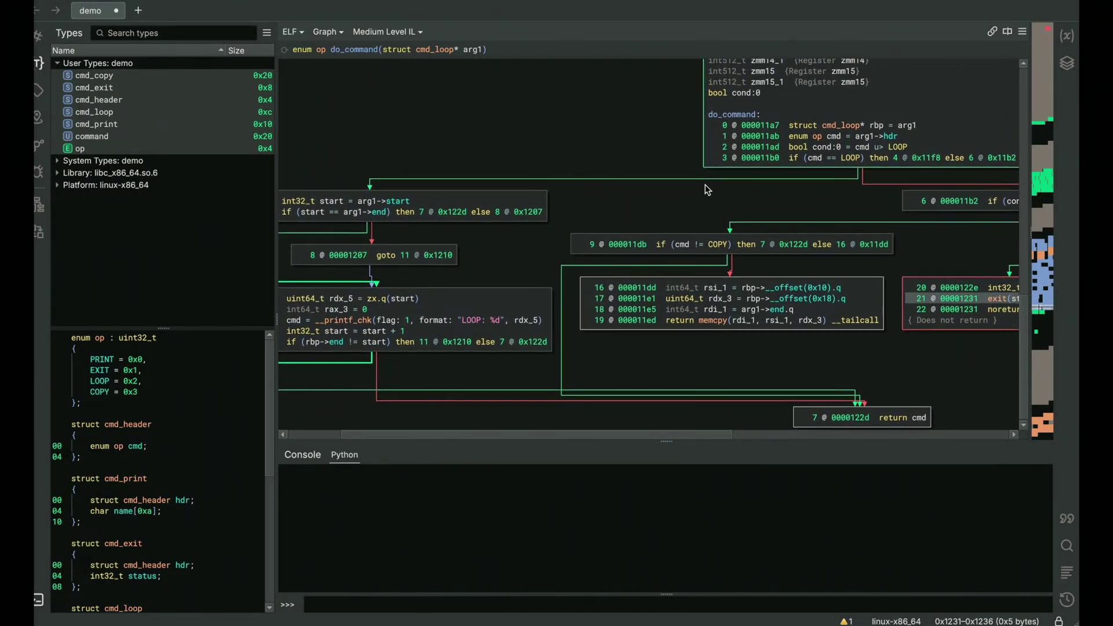
scroll(707, 189, "left", 6)
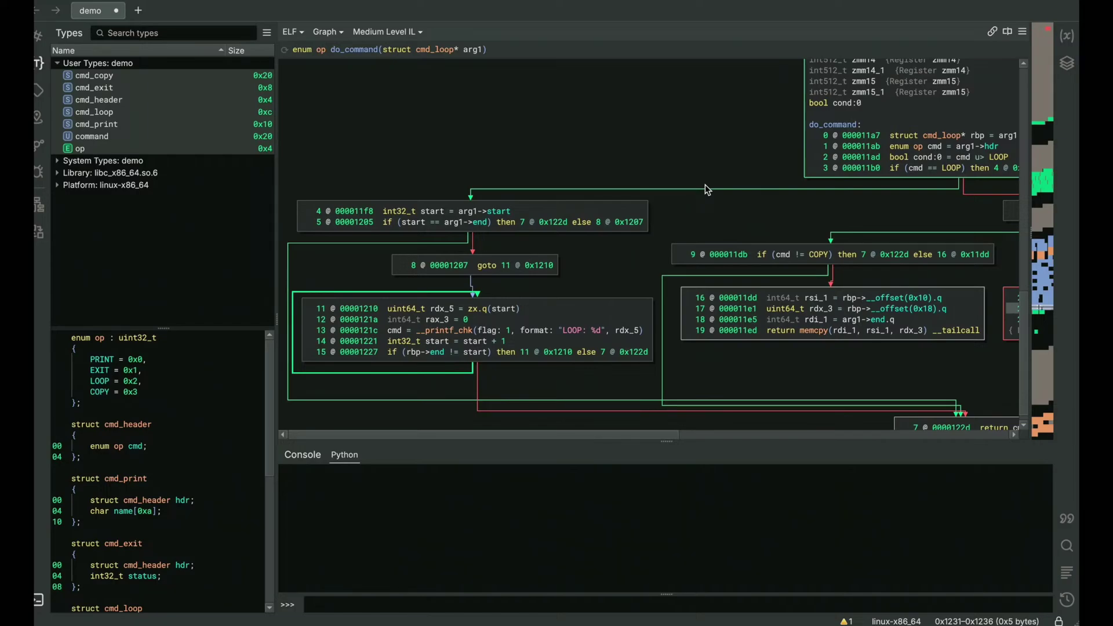
scroll(707, 189, "down", 1)
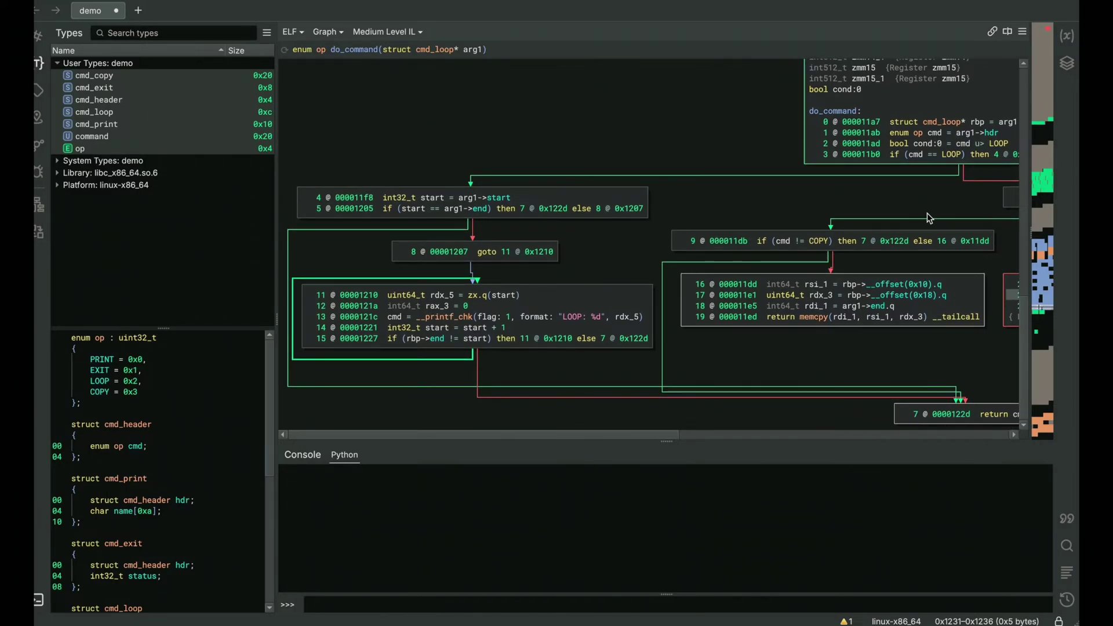
left_click(356, 197)
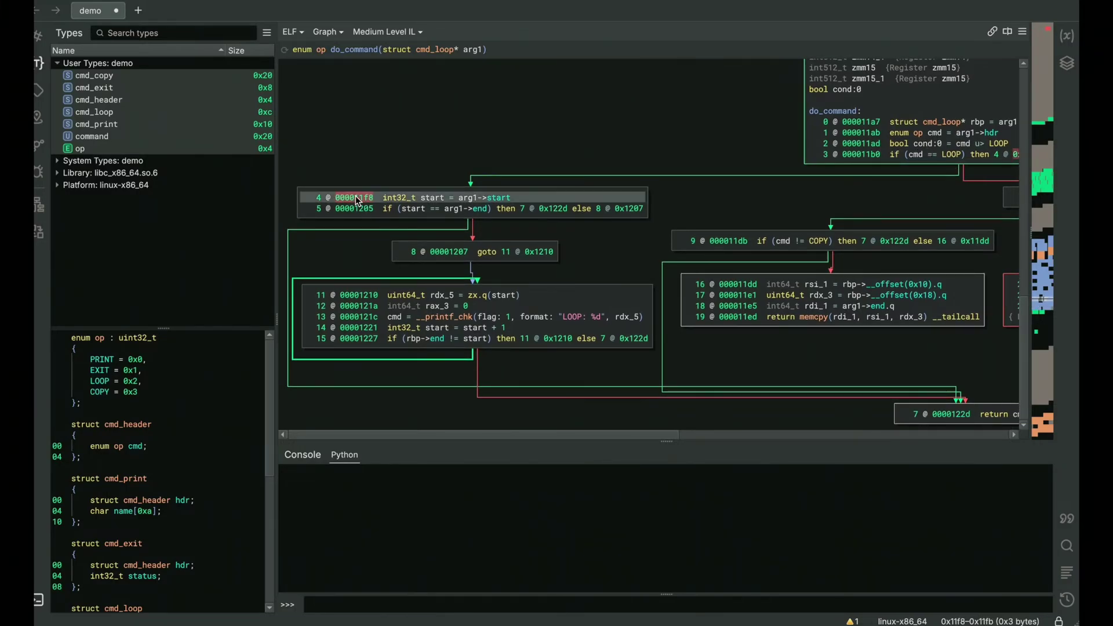
scroll(678, 271, "right", 2)
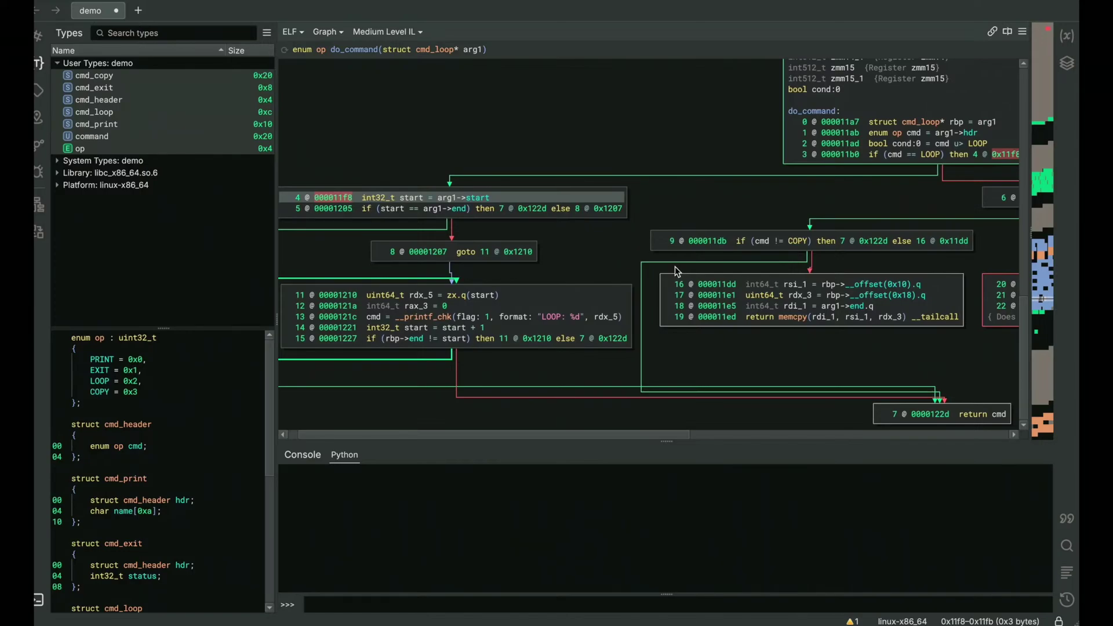
scroll(676, 269, "right", 12)
left_click(581, 280)
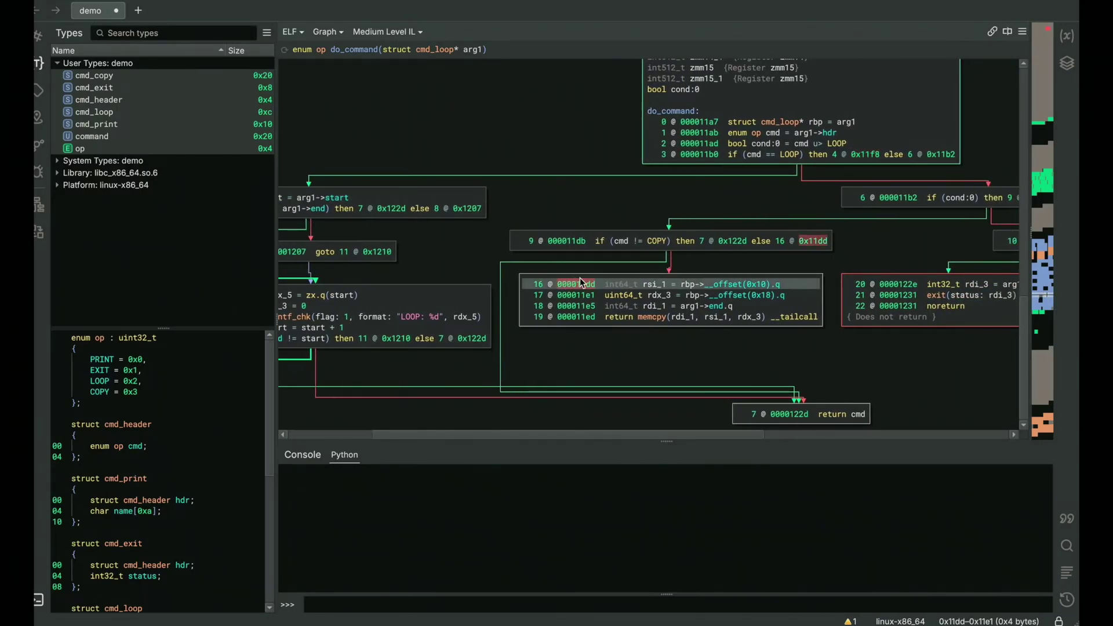
Retype the do_command argument in the signature as a struct cmd_exit pointer.
scroll(630, 278, "right", 20)
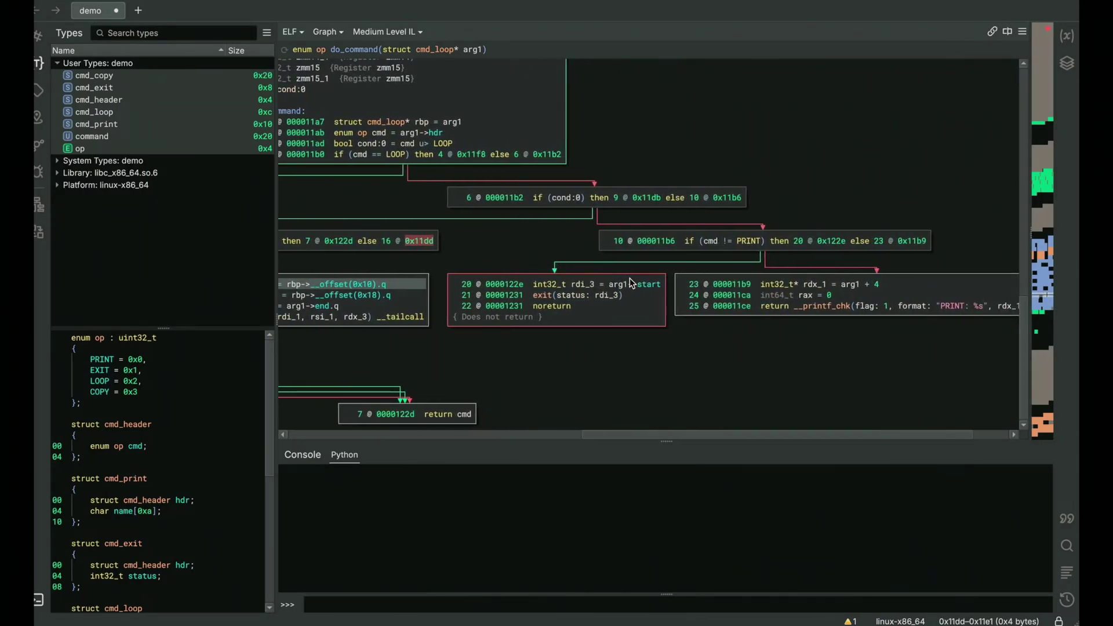
scroll(629, 277, "right", 5)
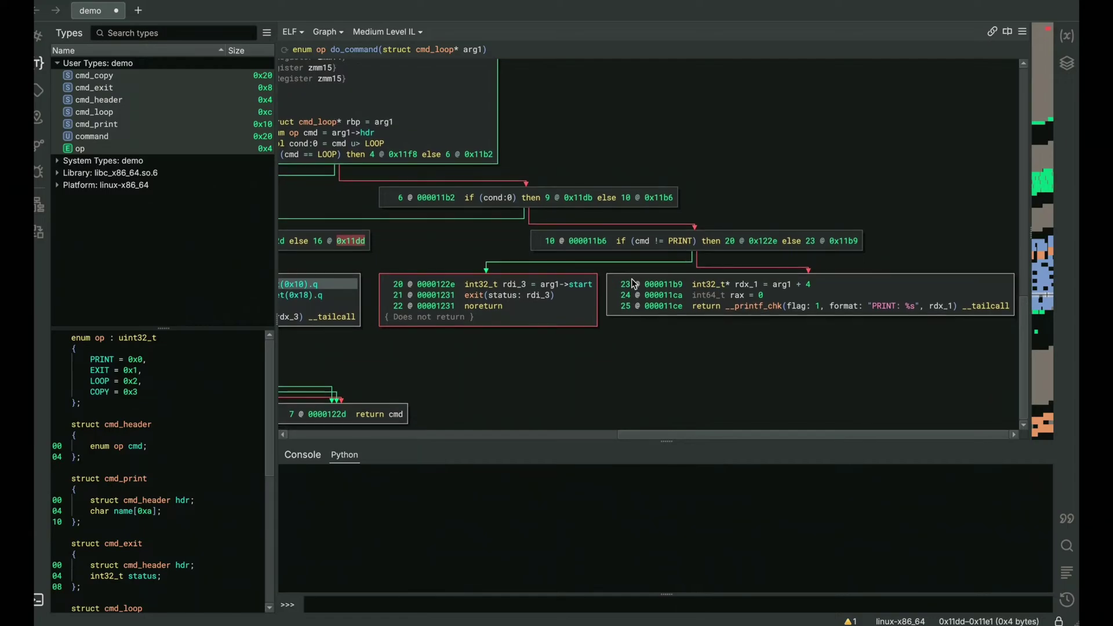
scroll(634, 283, "left", 20)
left_click(431, 51)
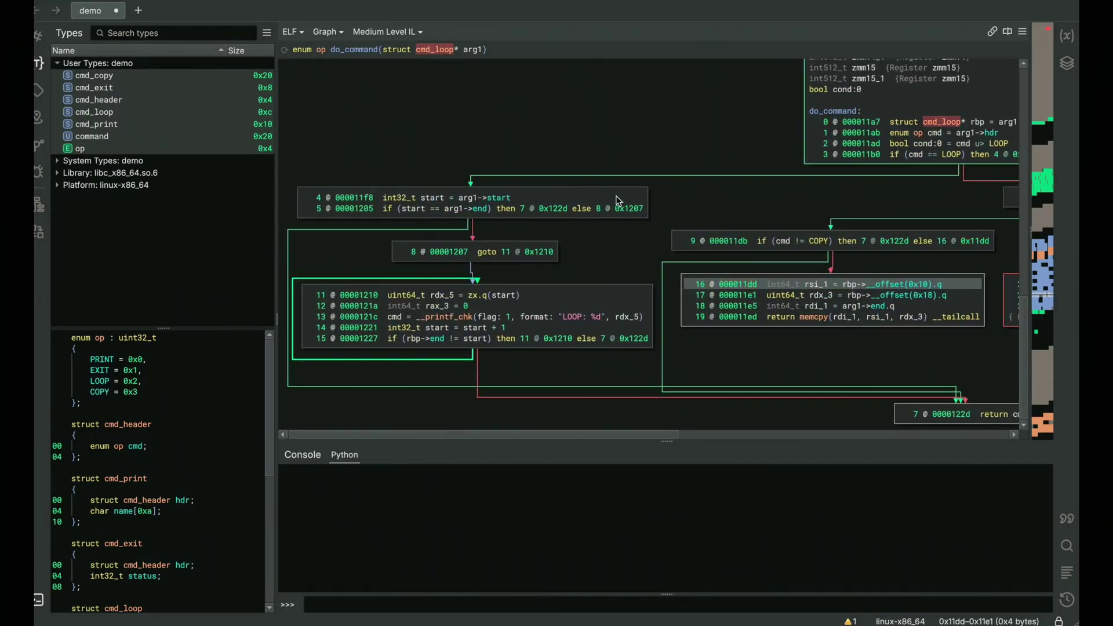
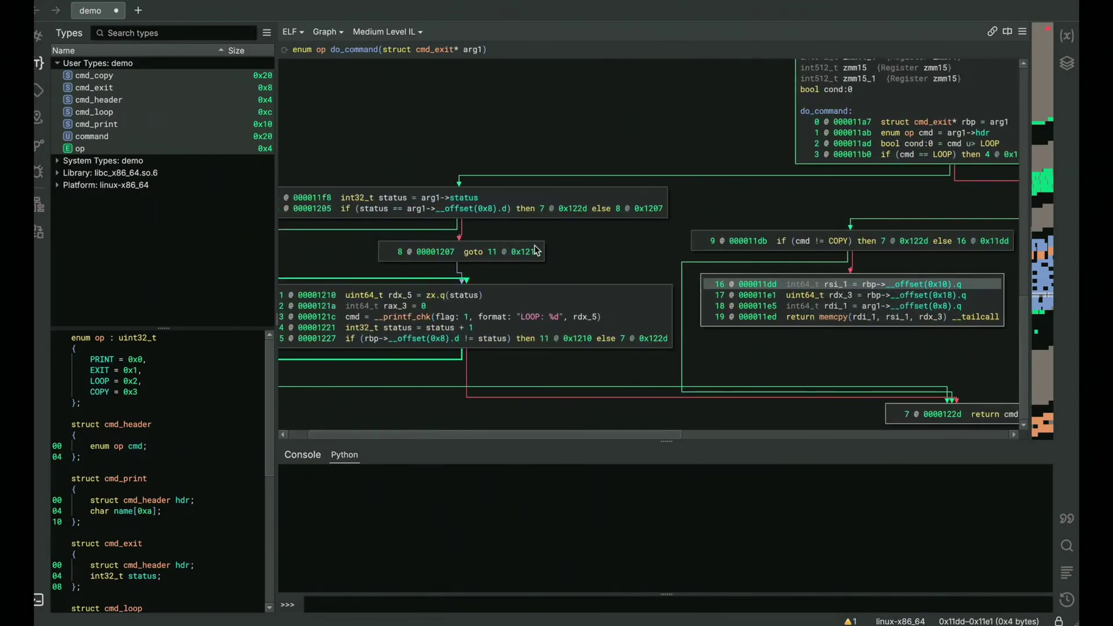
Paste a loop calling create_forced_var_version for arg1 and rbp into the Python console without running it.
left_click(359, 609)
key("ctrl+v")
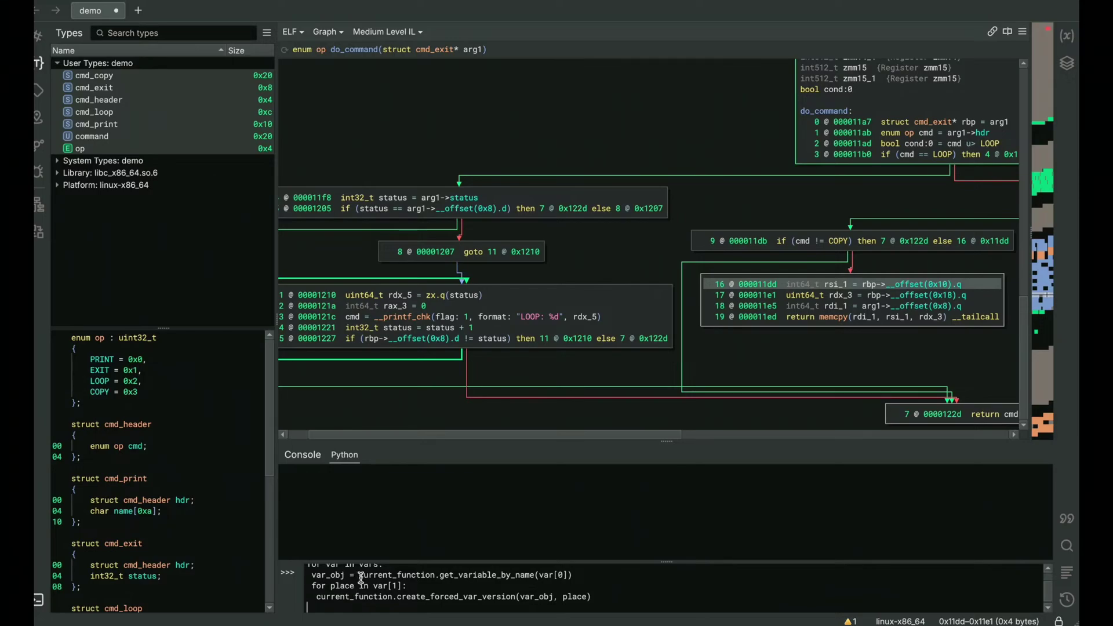
scroll(373, 595, "up", 2)
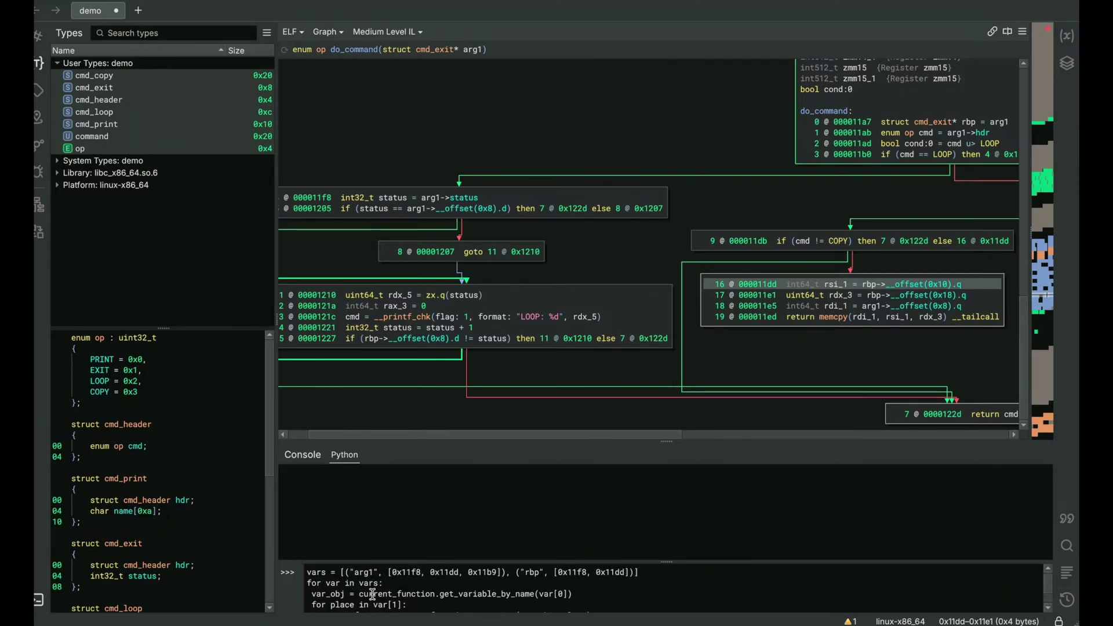
scroll(373, 595, "down", 2)
scroll(373, 594, "up", 2)
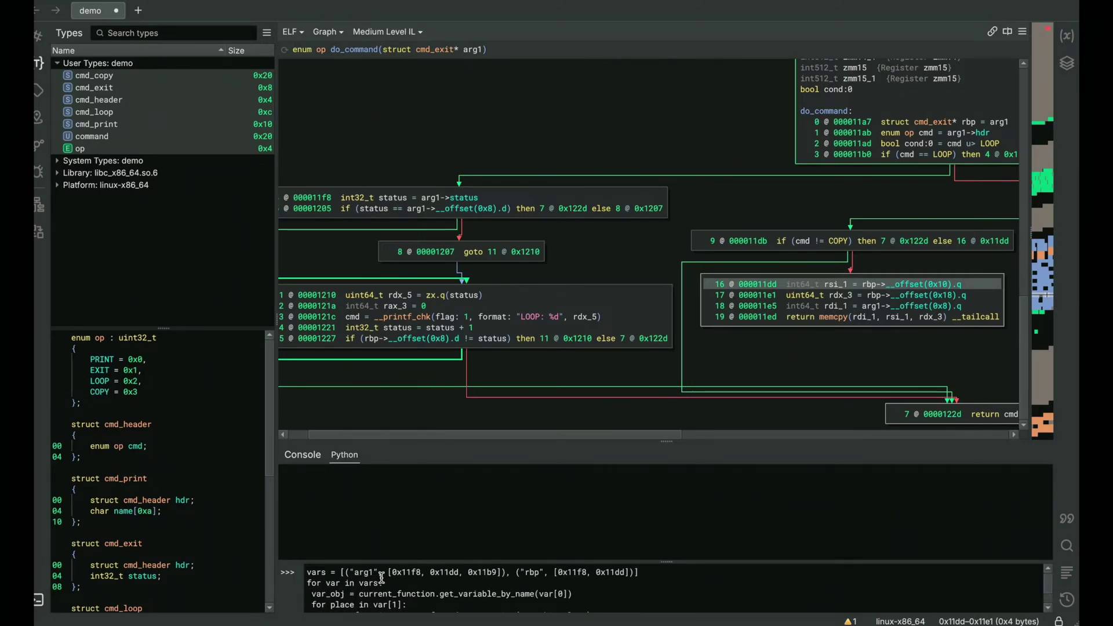
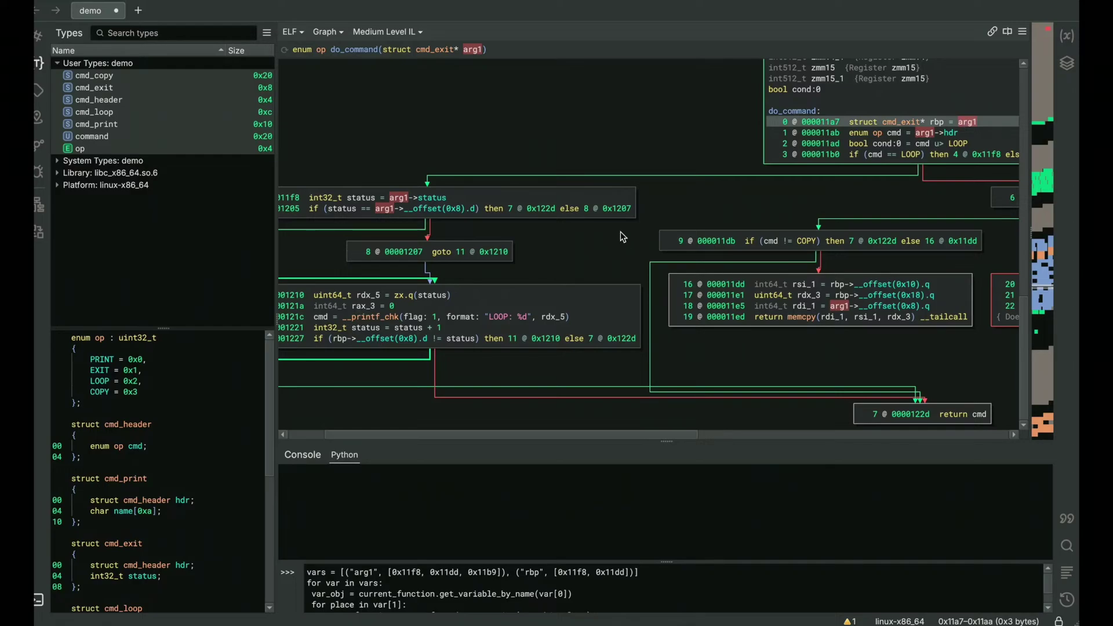
Review the pasted loop's arg1 and rbp address entries in the Python console.
scroll(621, 232, "left", 3)
left_click(415, 340)
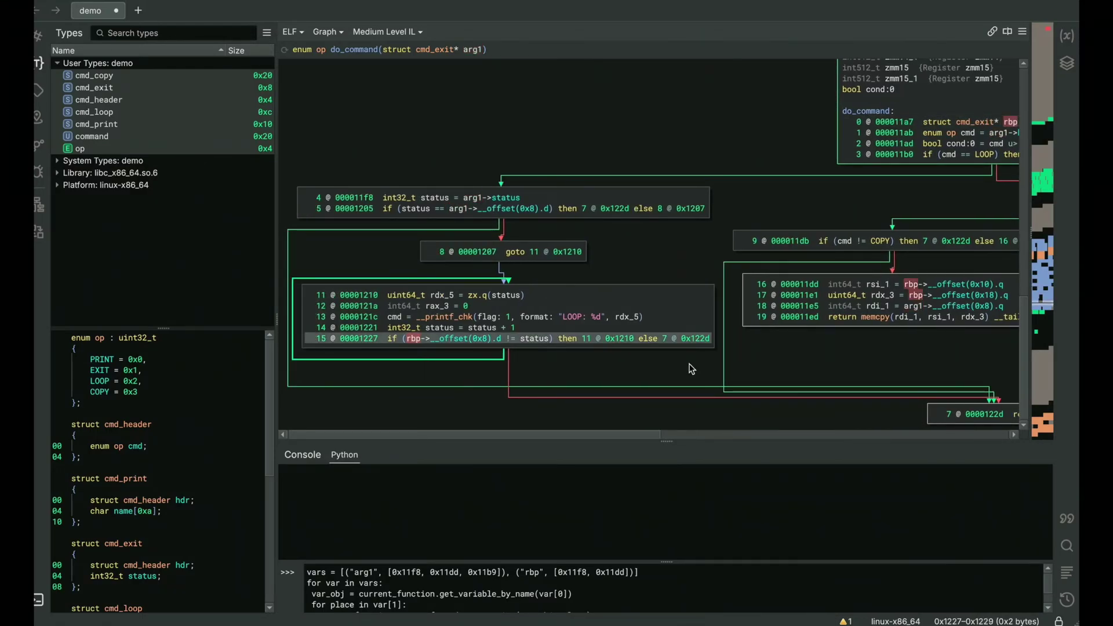
scroll(480, 576, "down", 1)
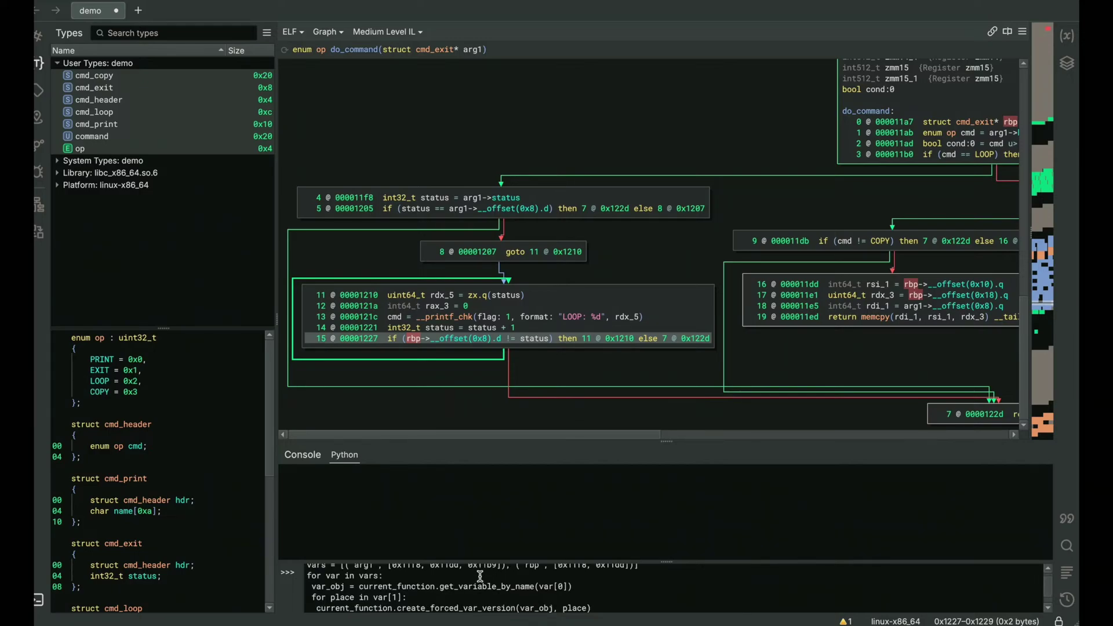
scroll(481, 576, "down", 1)
Run the forced-version script and select the rbp_2 force-version line in block 0x11f8.
key("Return")
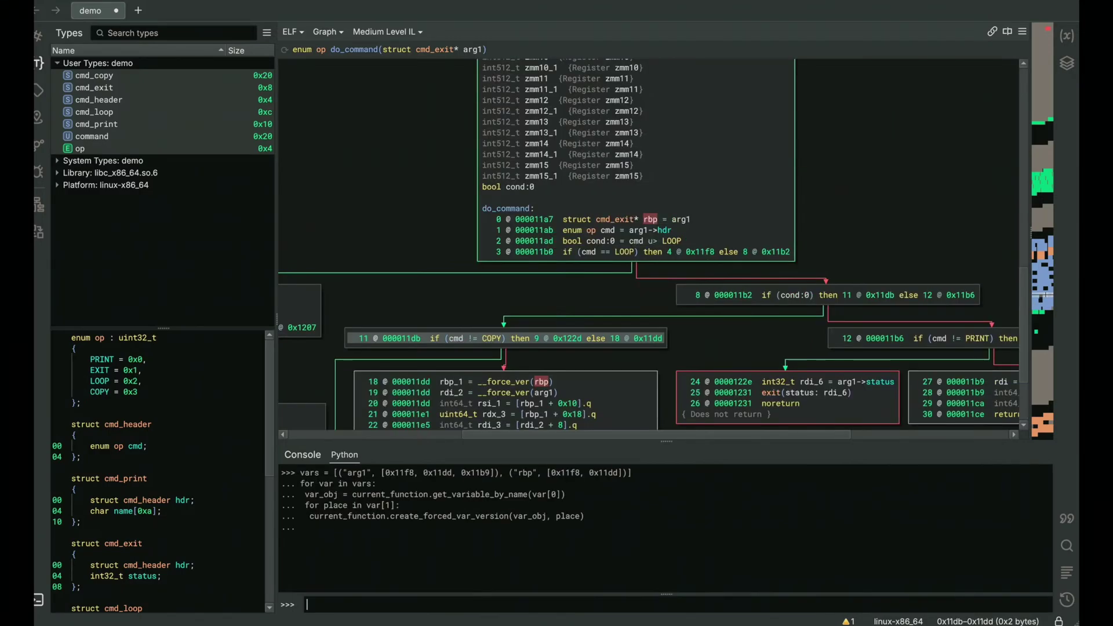
double_click(712, 251)
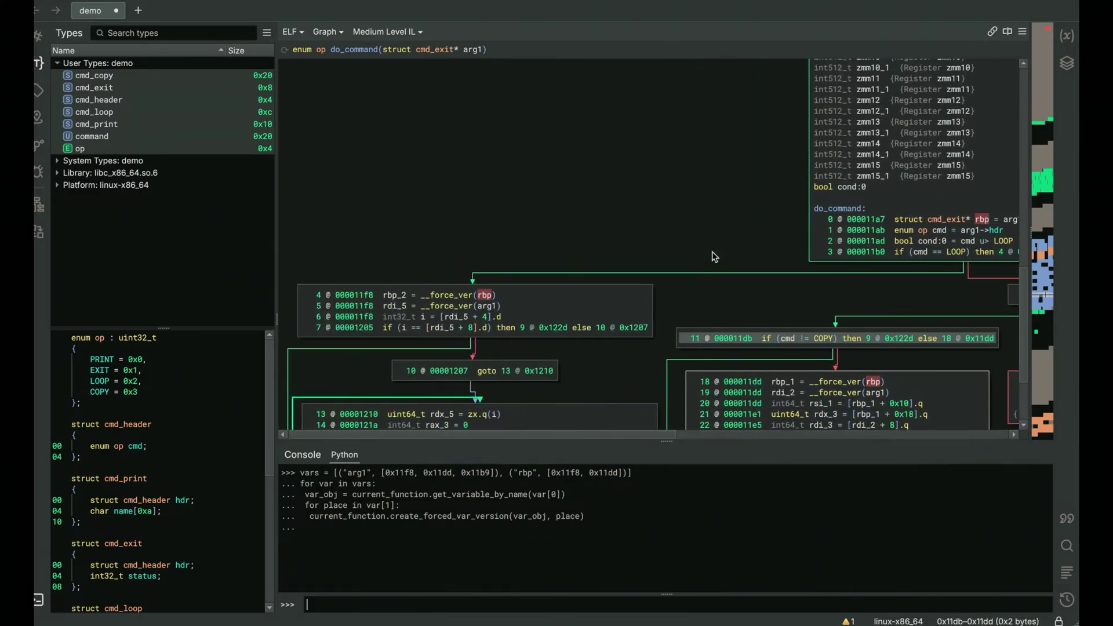
left_click(447, 296)
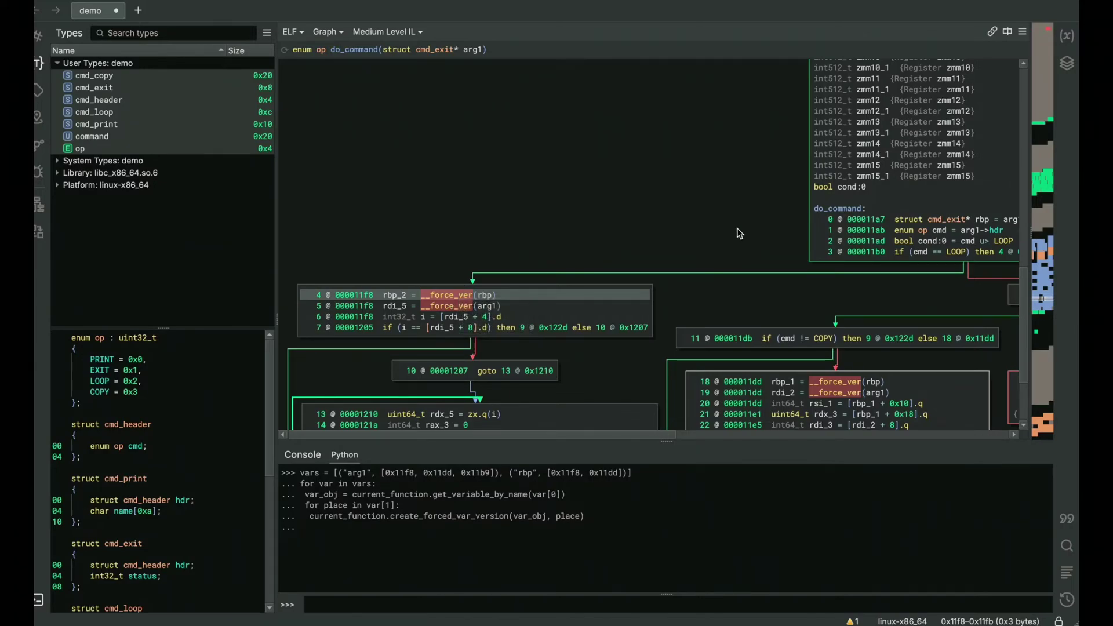
Open Change Type for rbp_2 with Y and begin entering cmd_ as its type.
scroll(740, 164, "down", 3)
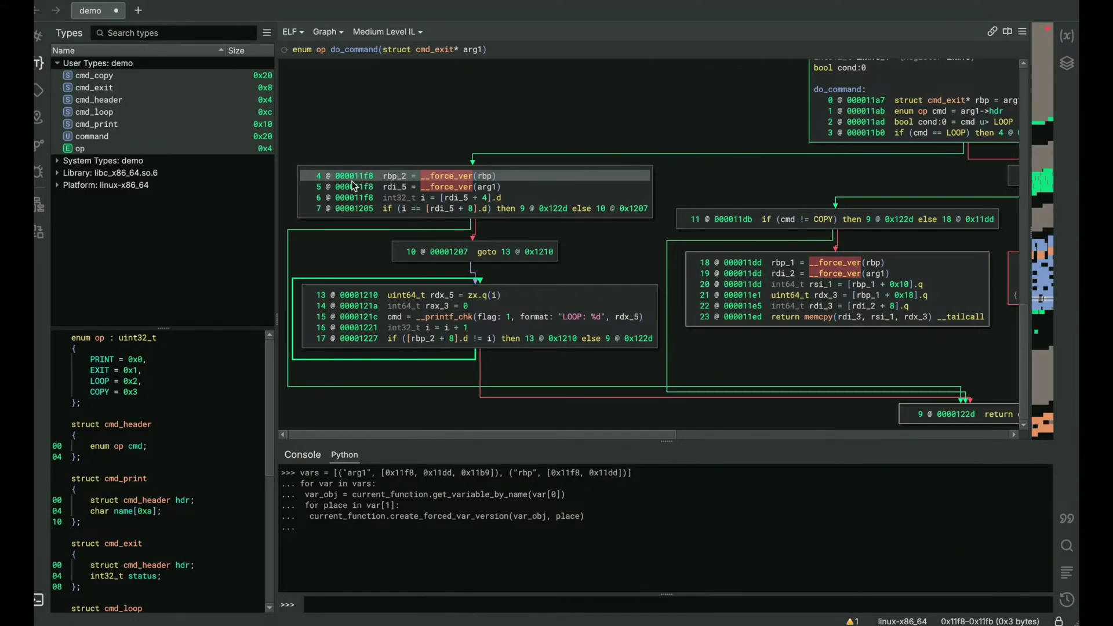
left_click(390, 180)
type("y")
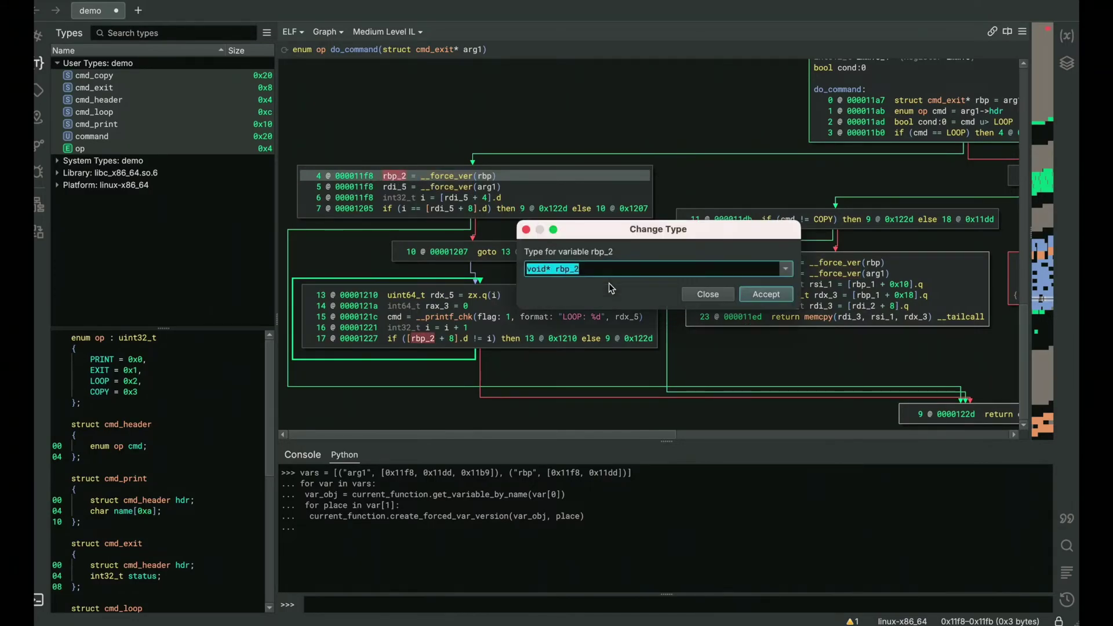
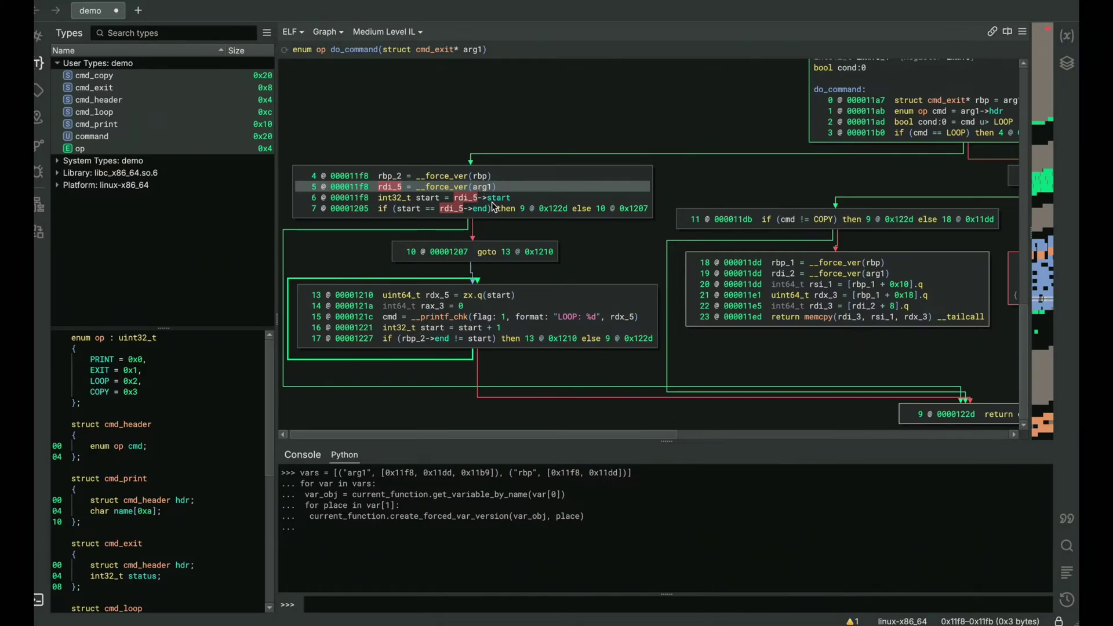
Pan the do_command MLIL graph right to show the cond:0 branch with the PRINT and exit blocks.
scroll(424, 351, "right", 10)
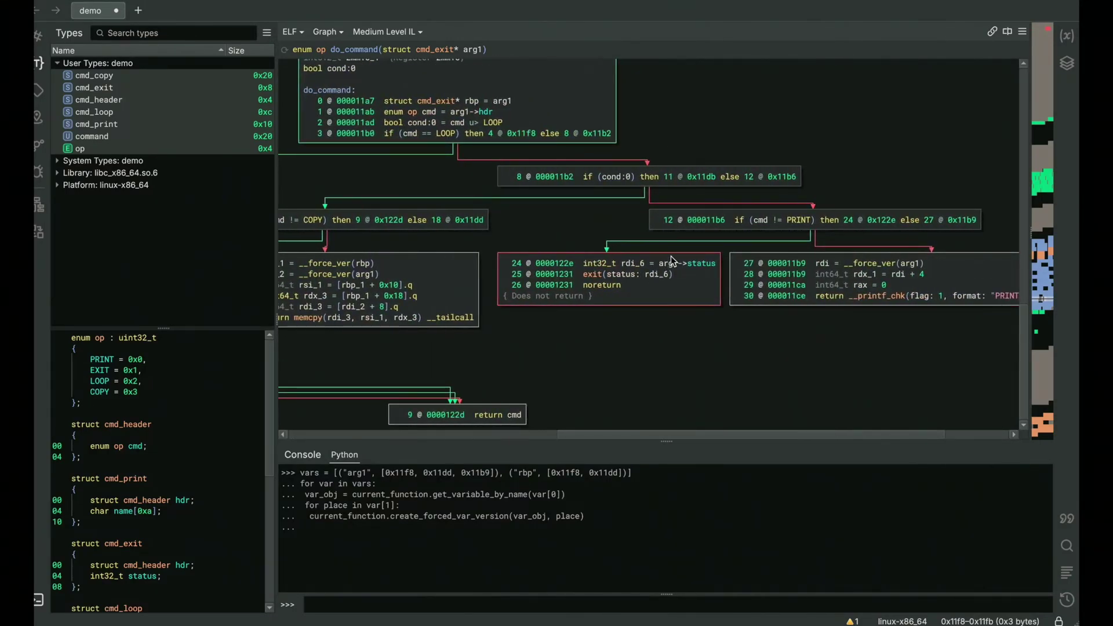
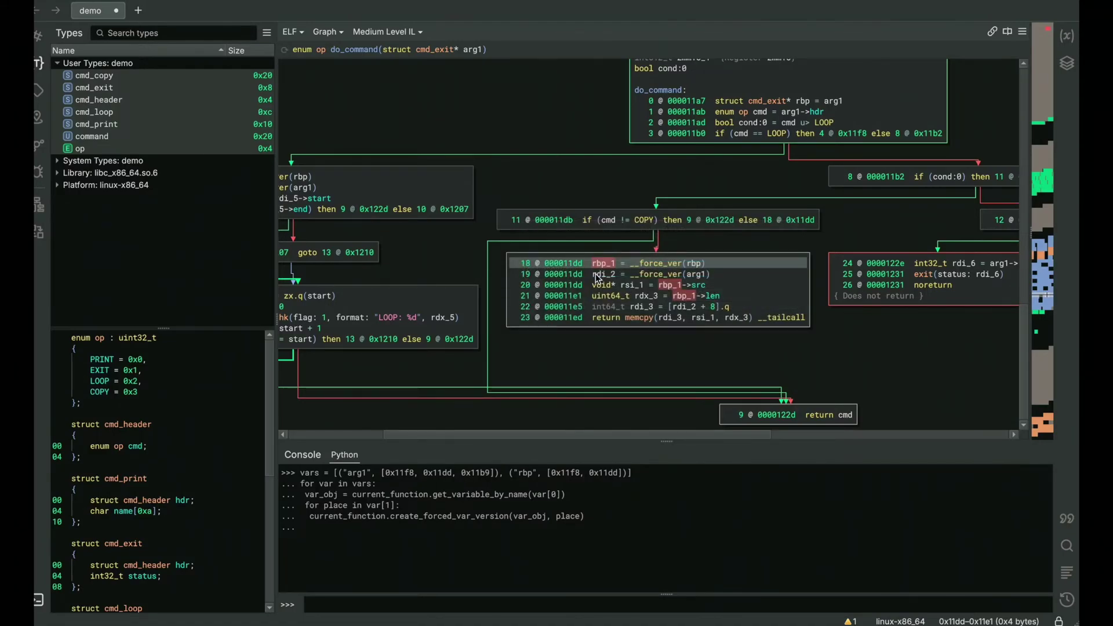
Retype rdi_2 on line 19 as cmd_copy* so its access shows the dst field.
left_click(600, 274)
type("ycmd_copy*")
key("Return")
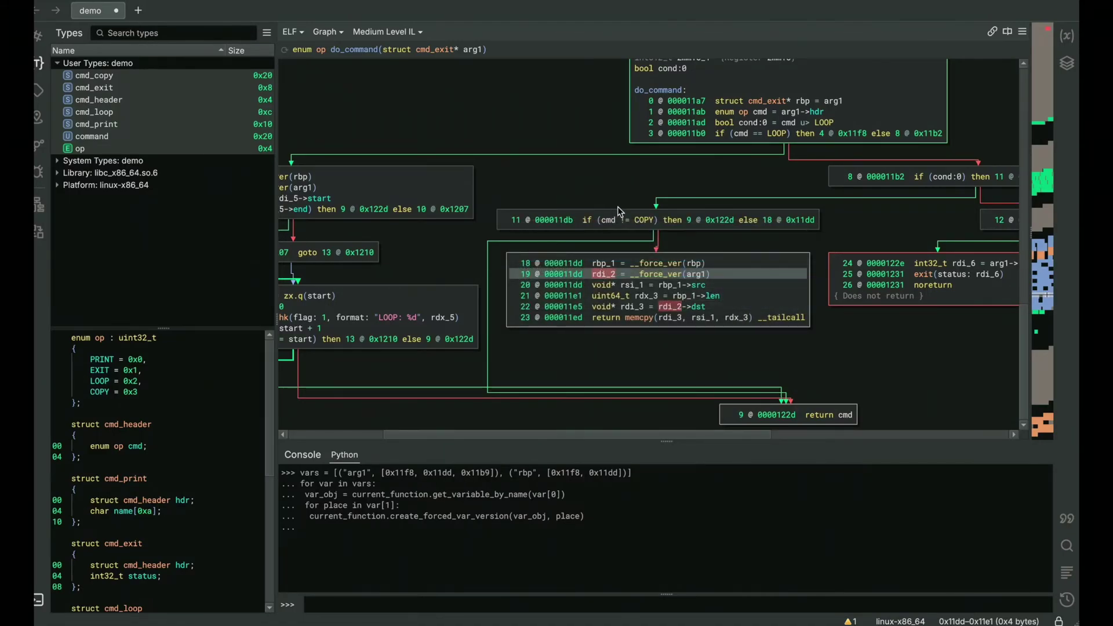
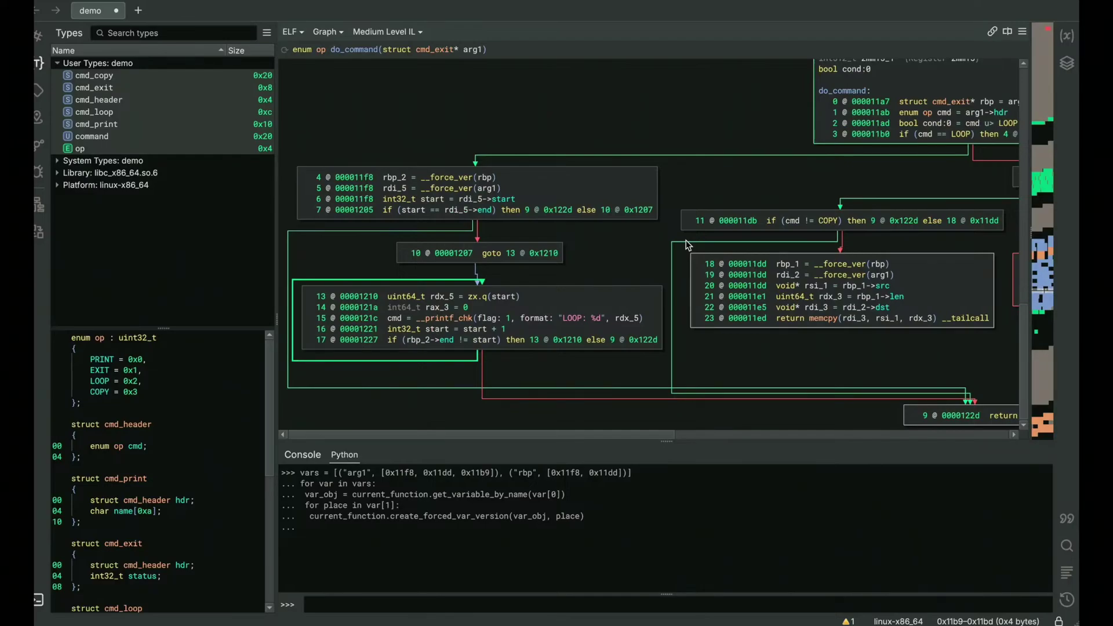
Show do_command as a linear High Level IL listing and select the PRINT branch's name field.
key("space")
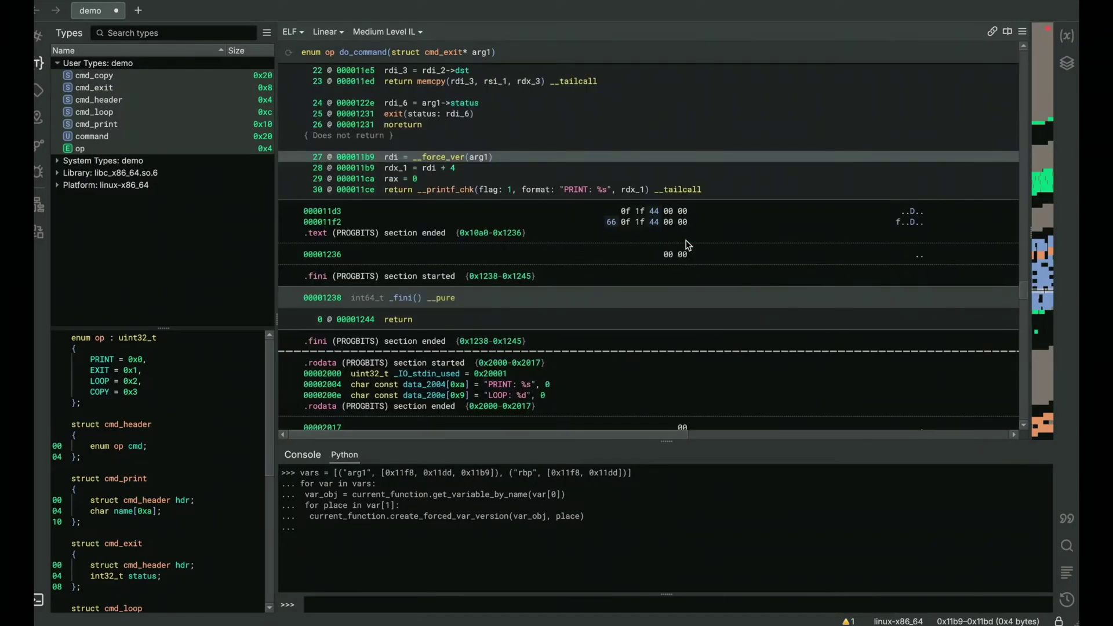
key("i")
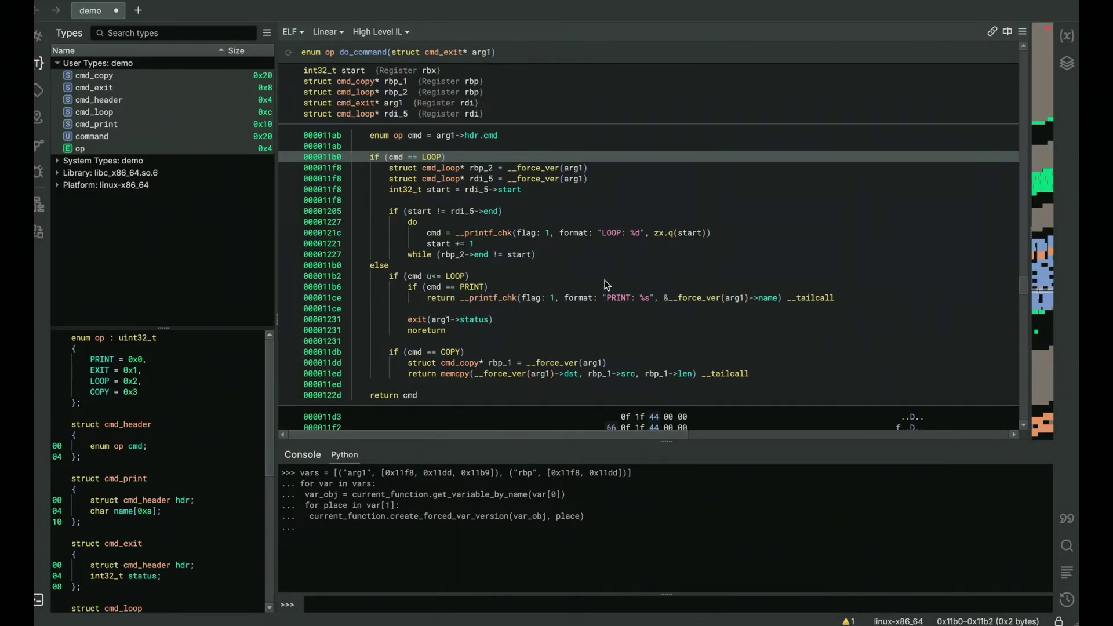
left_click(768, 299)
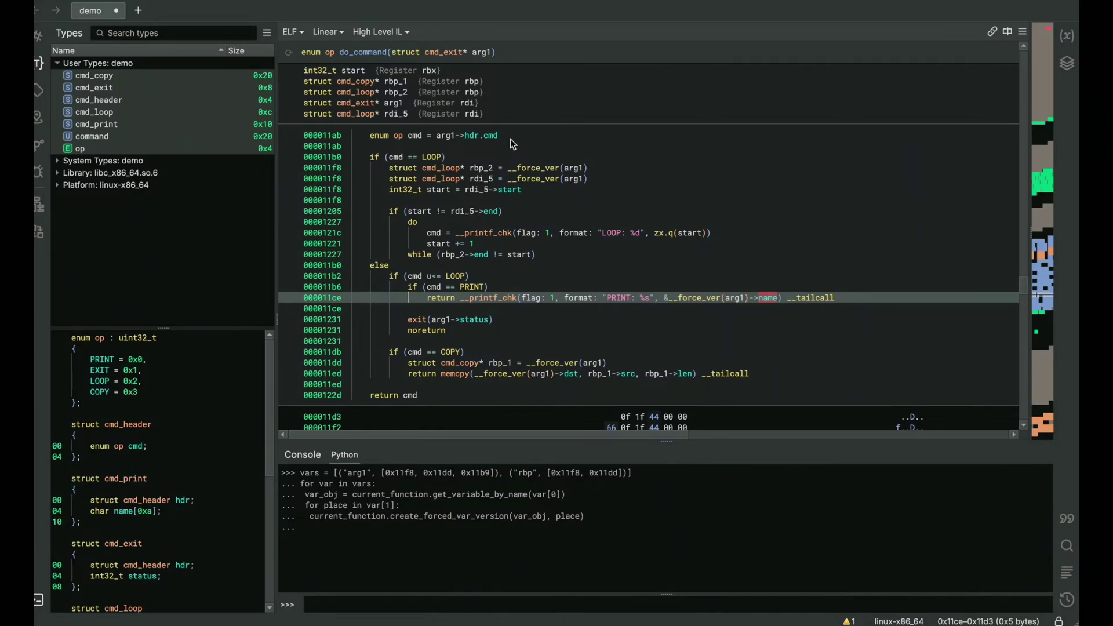
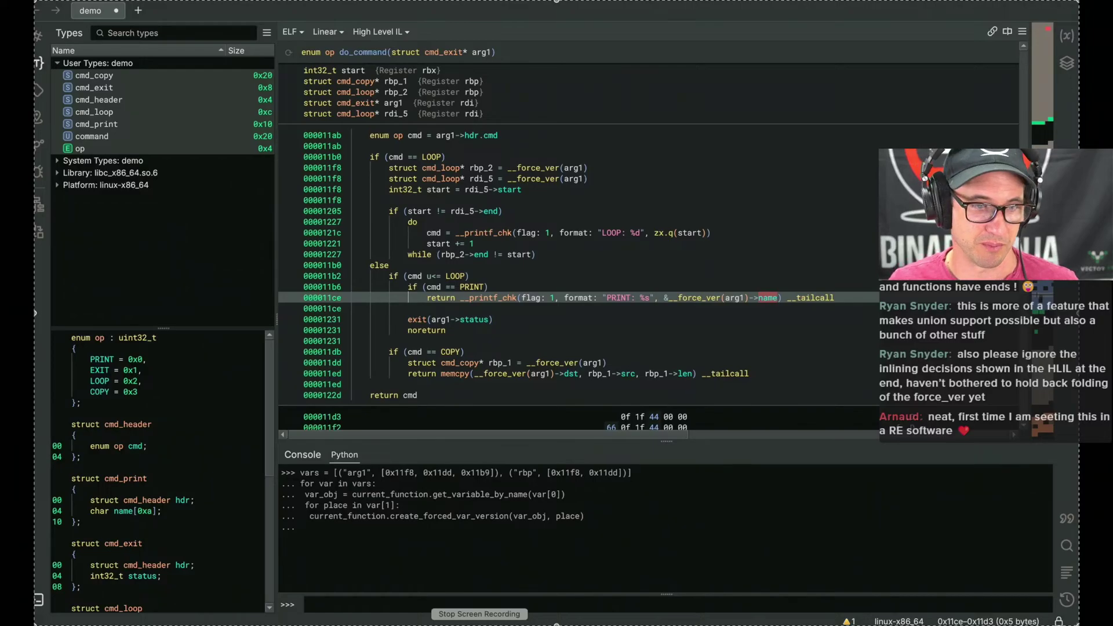
Close the full-screen do_command High Level IL demo playback.
key("super+w")
Switch to Safari and restore the minimized binaryninja-api GitHub issues window.
key("super+Tab")
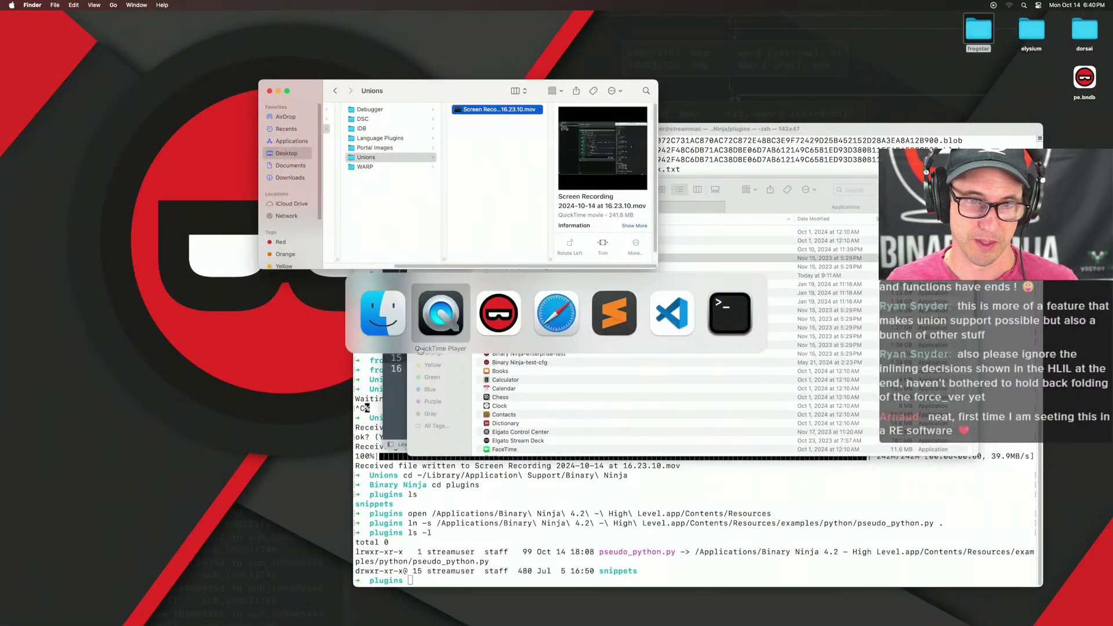
key("super+Tab")
key("super+Tab")
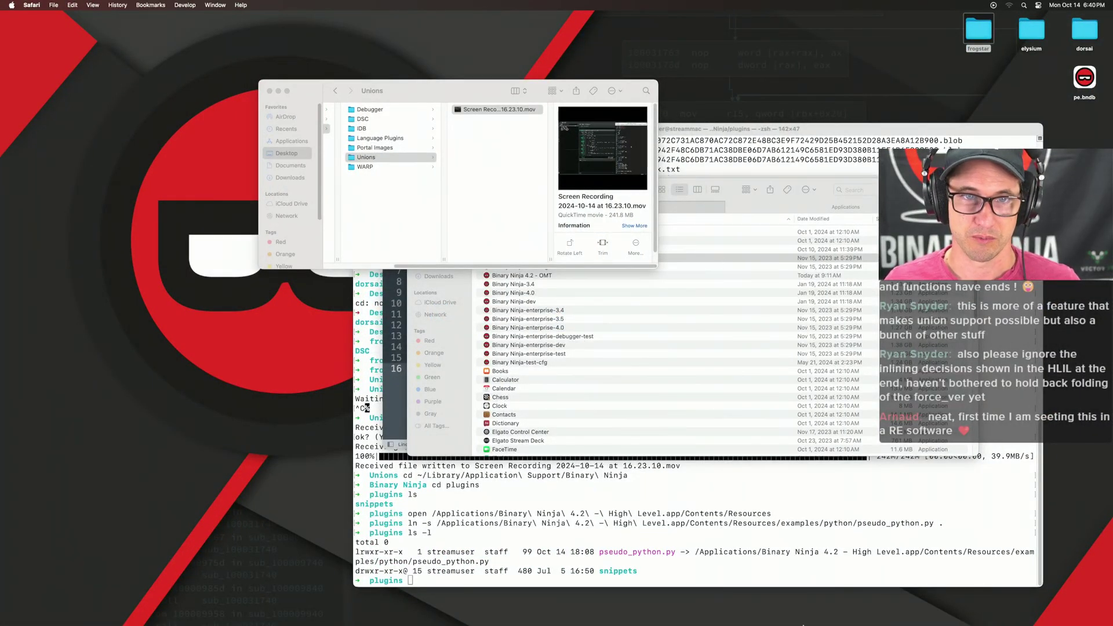
left_click(727, 609)
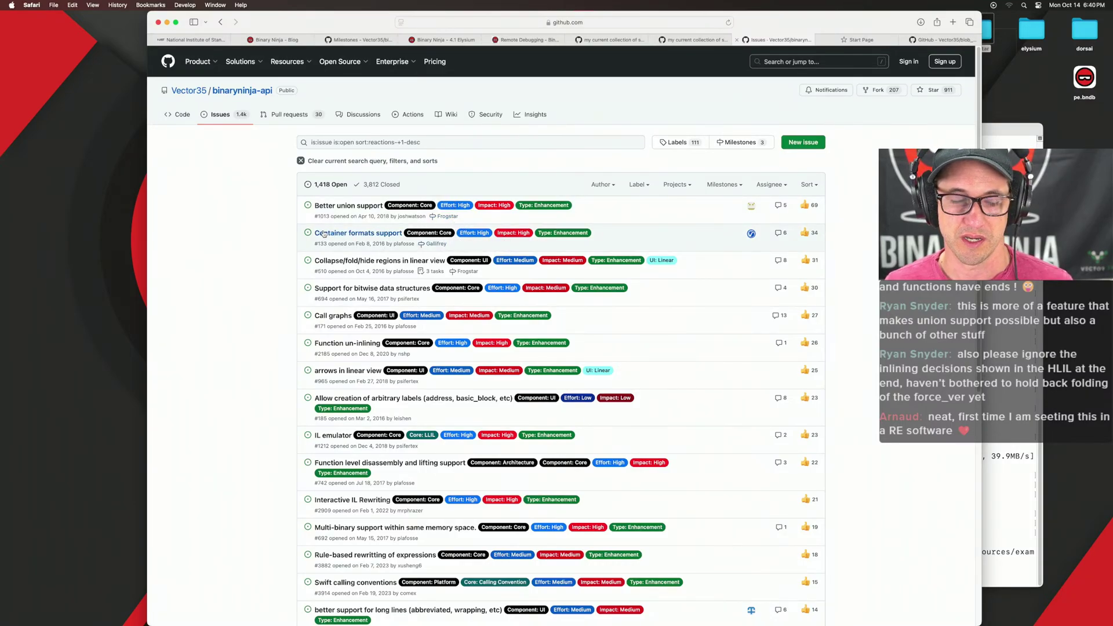
Look over the top-voted issues, including the fold regions issue #510.
mouse_move(391, 234)
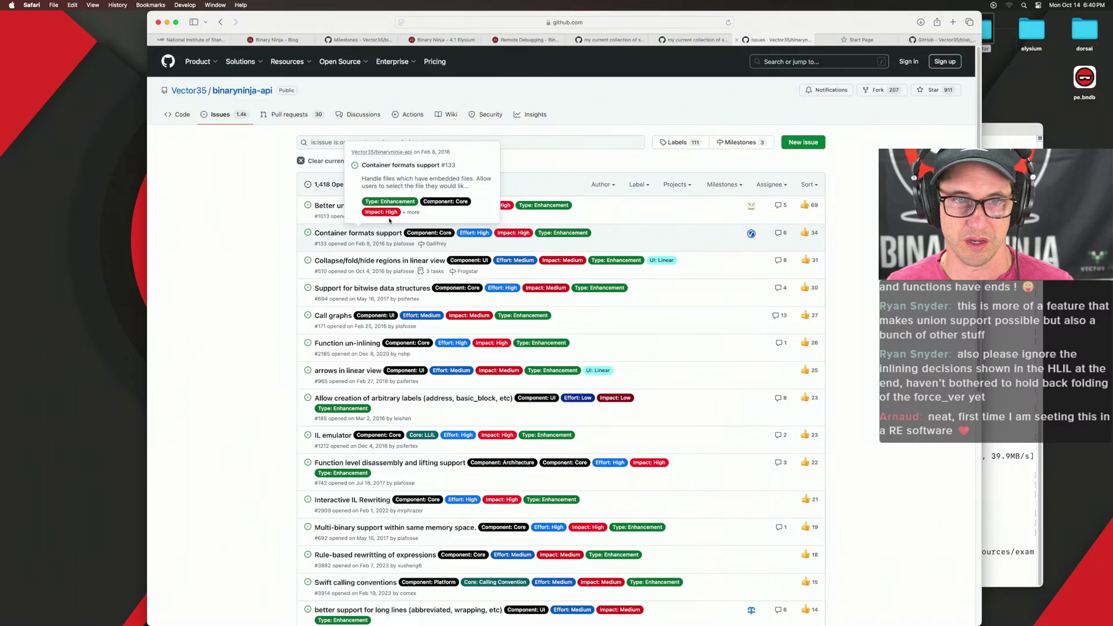
left_click_drag(484, 273, 315, 262)
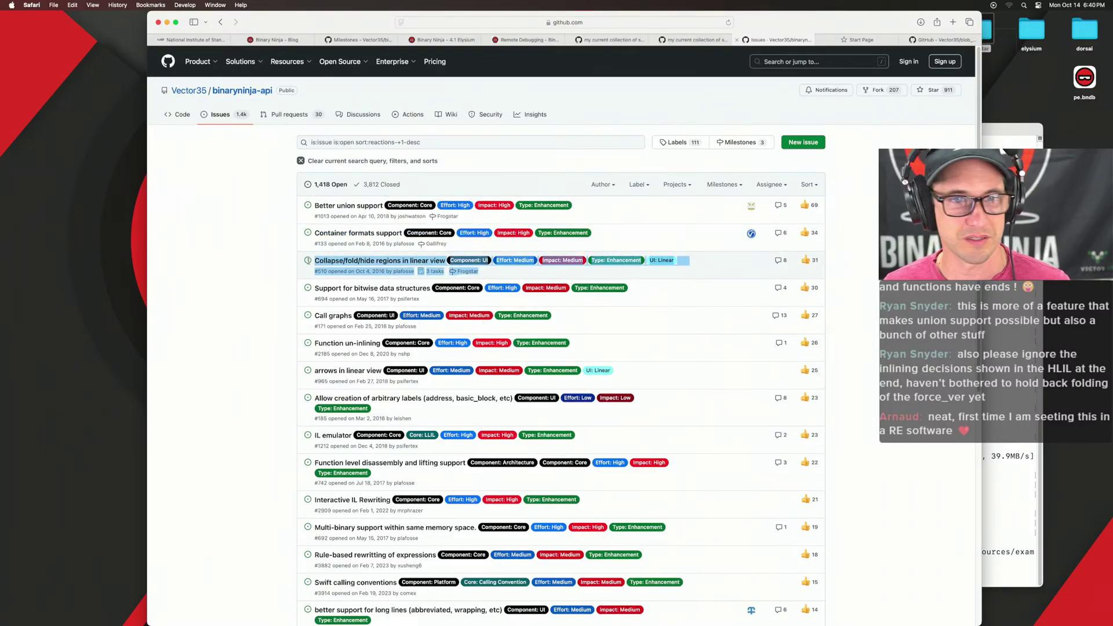
left_click(276, 276)
mouse_move(397, 262)
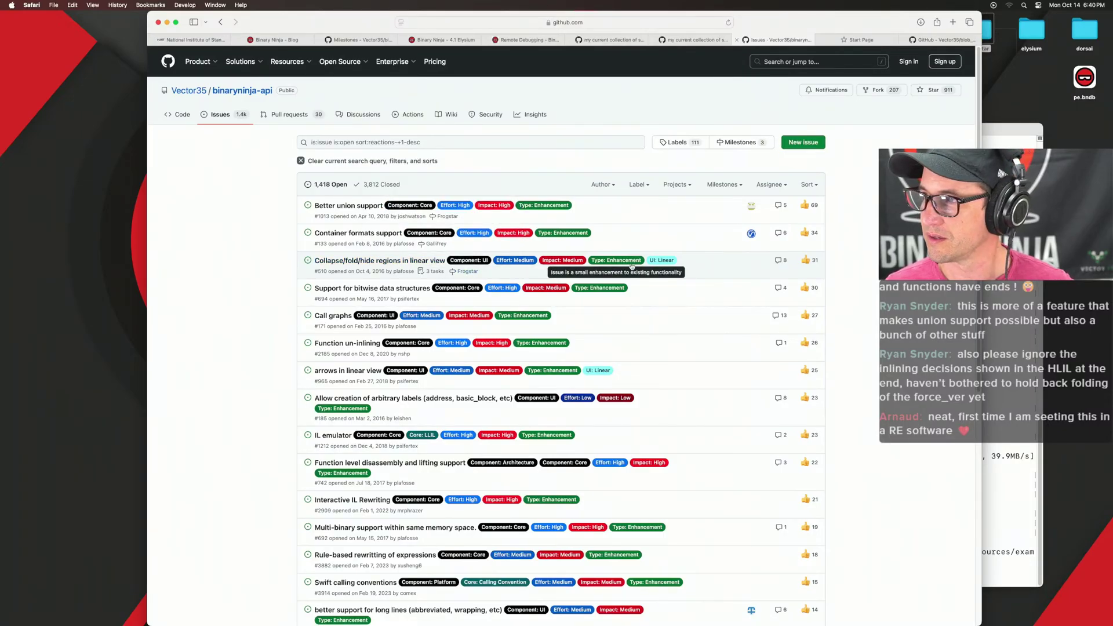
Bring the 'Feature Stream: Frogstar' project browser in Binary Ninja to the front.
key("super+Tab")
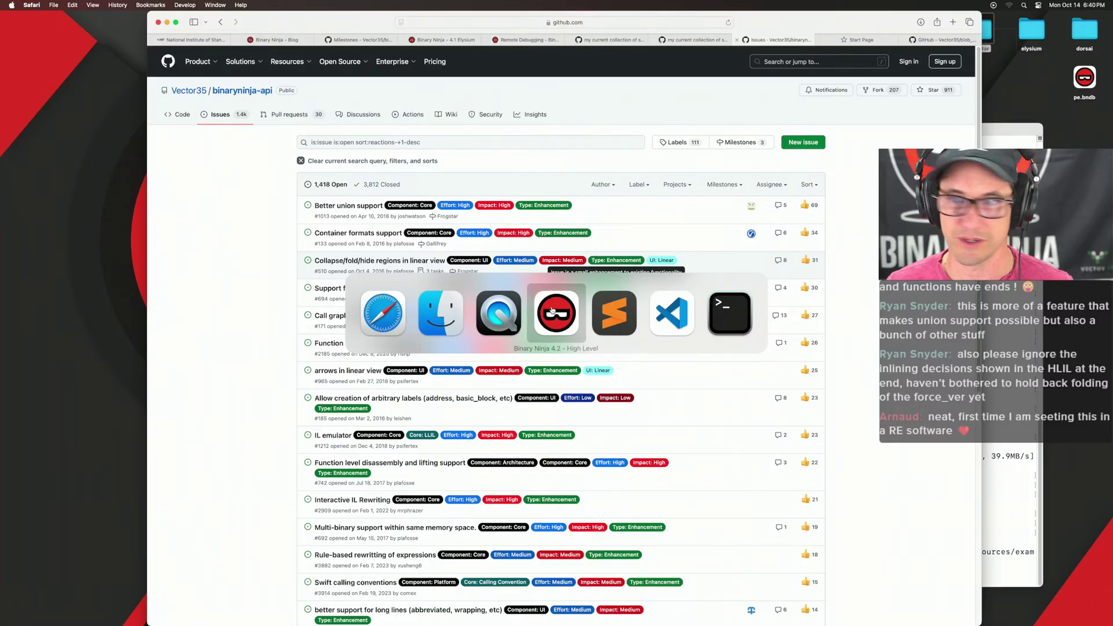
mouse_move(719, 623)
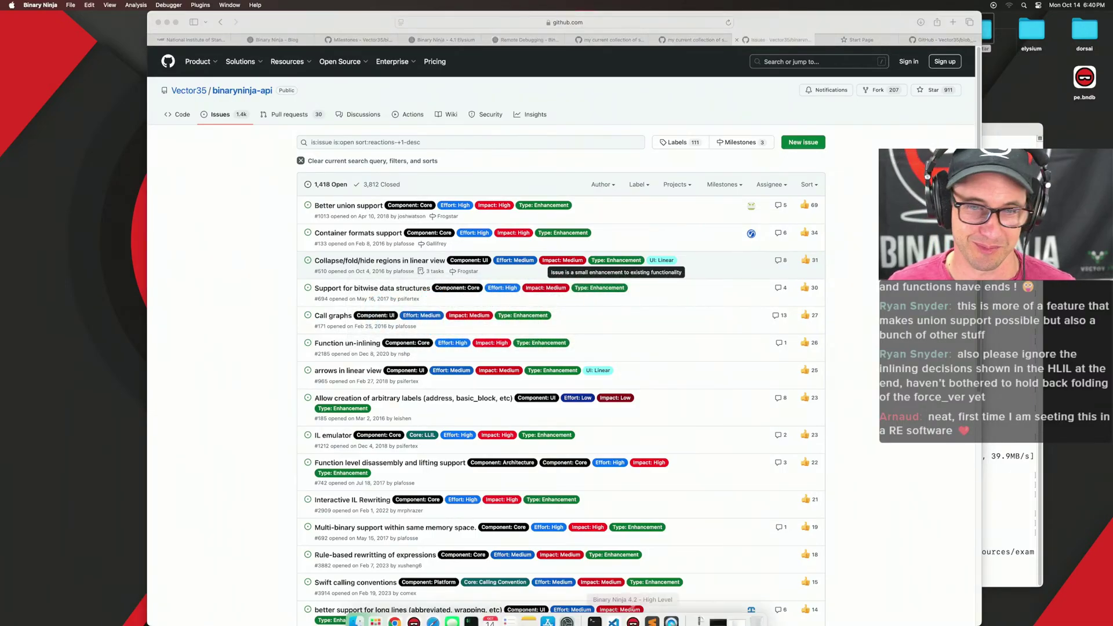
left_click(634, 612)
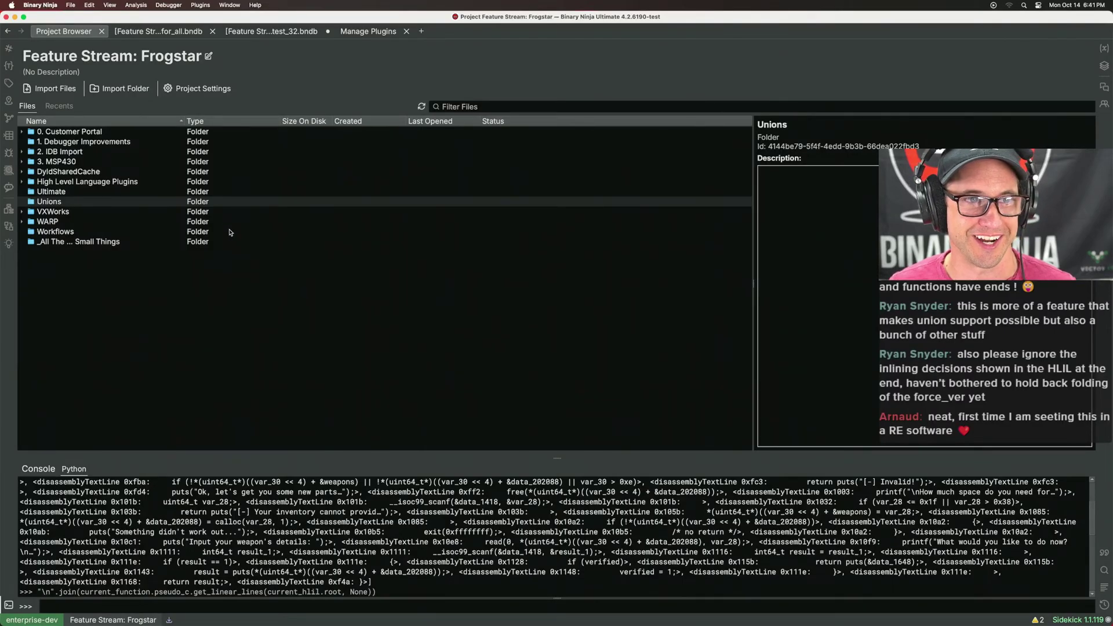
Return to Binary Ninja and close the Manage Plugins tab.
key("super+Tab")
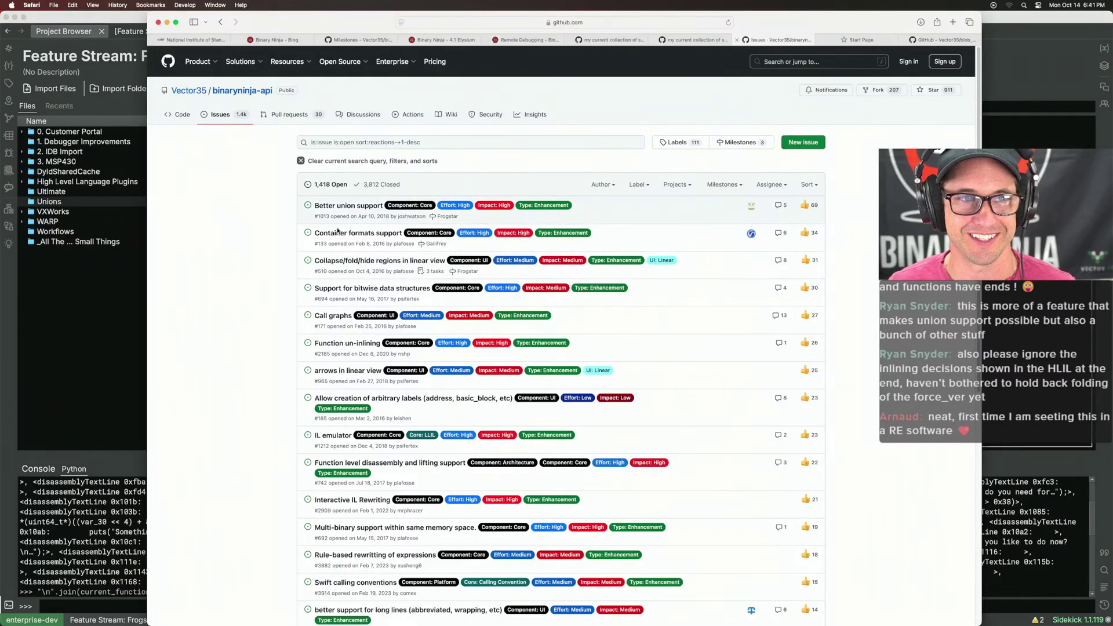
left_click(131, 321)
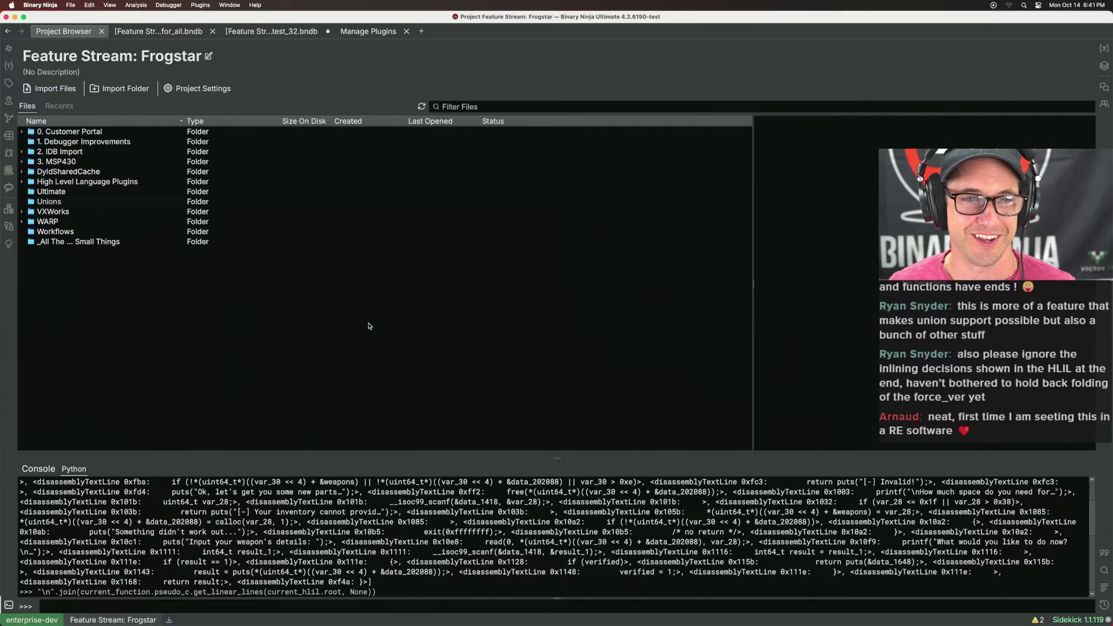
key("super+Tab")
key("super+shift+Tab")
key("super+shift+Tab")
Quit Binary Ninja without saving hlil_test_32.bndb, leaving Finder in front.
key("super+q")
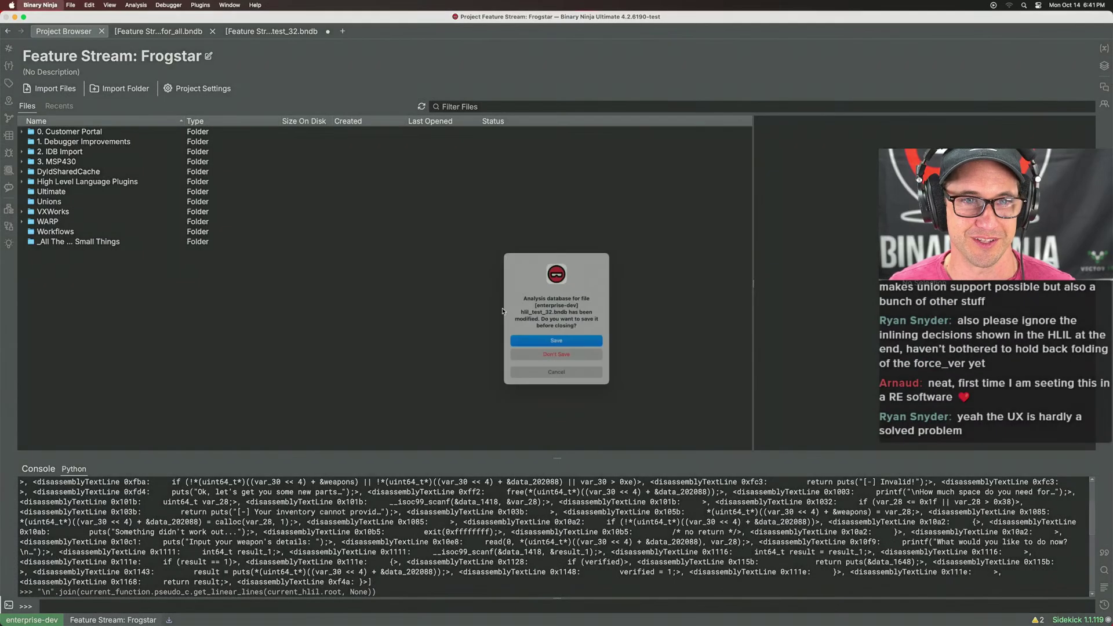
left_click(545, 361)
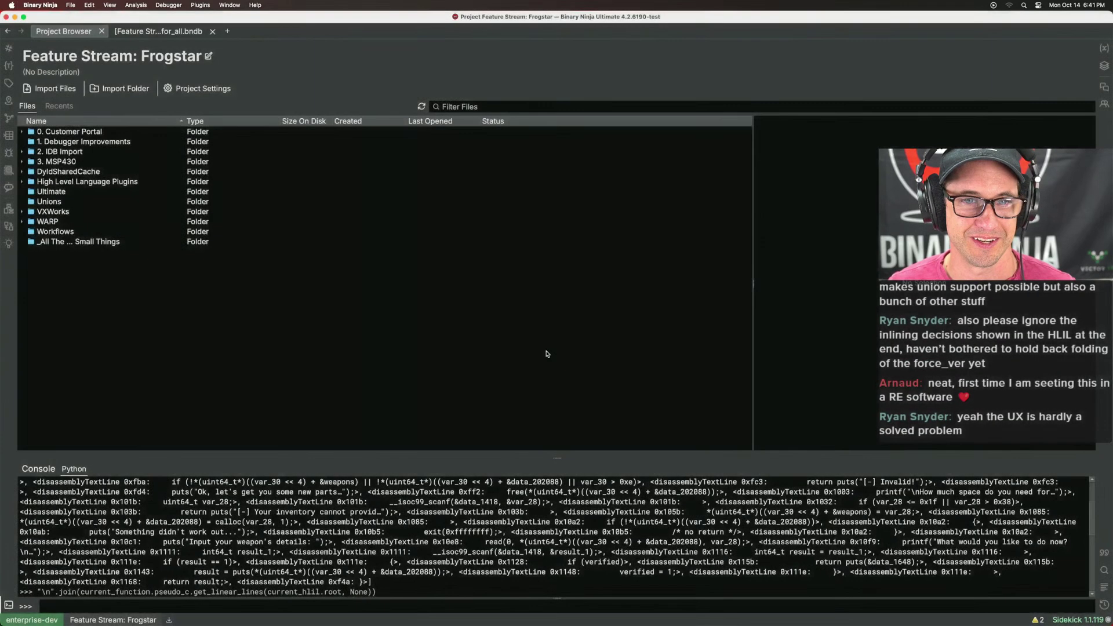
key("super+Tab")
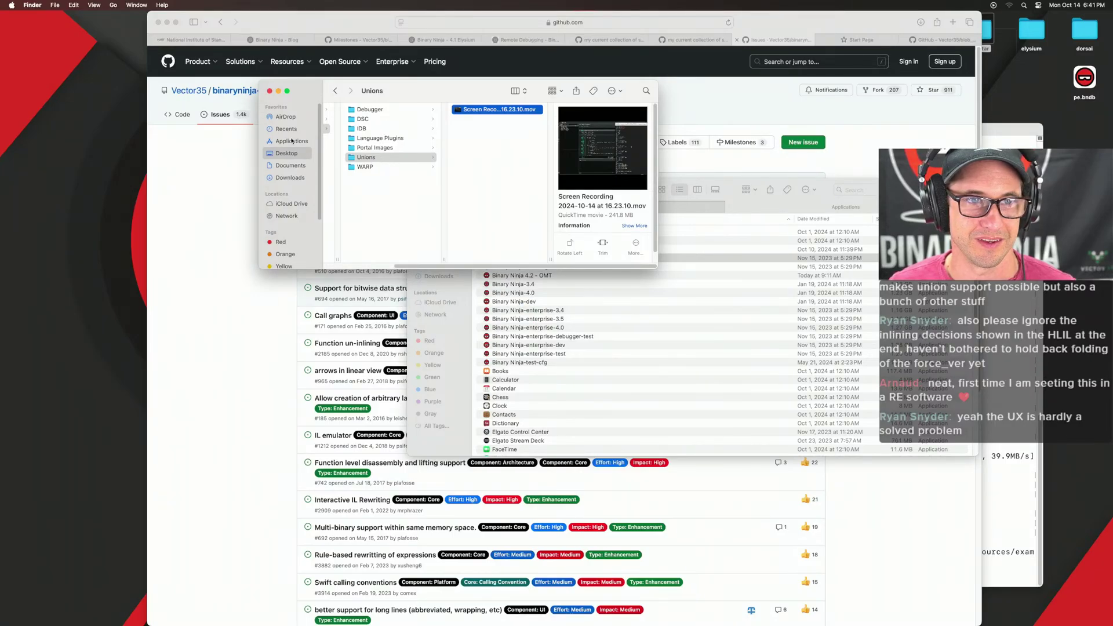
Launch the Binary Ninja 4.2 - OMT build from the Applications folder.
left_click(625, 325)
left_click(571, 276)
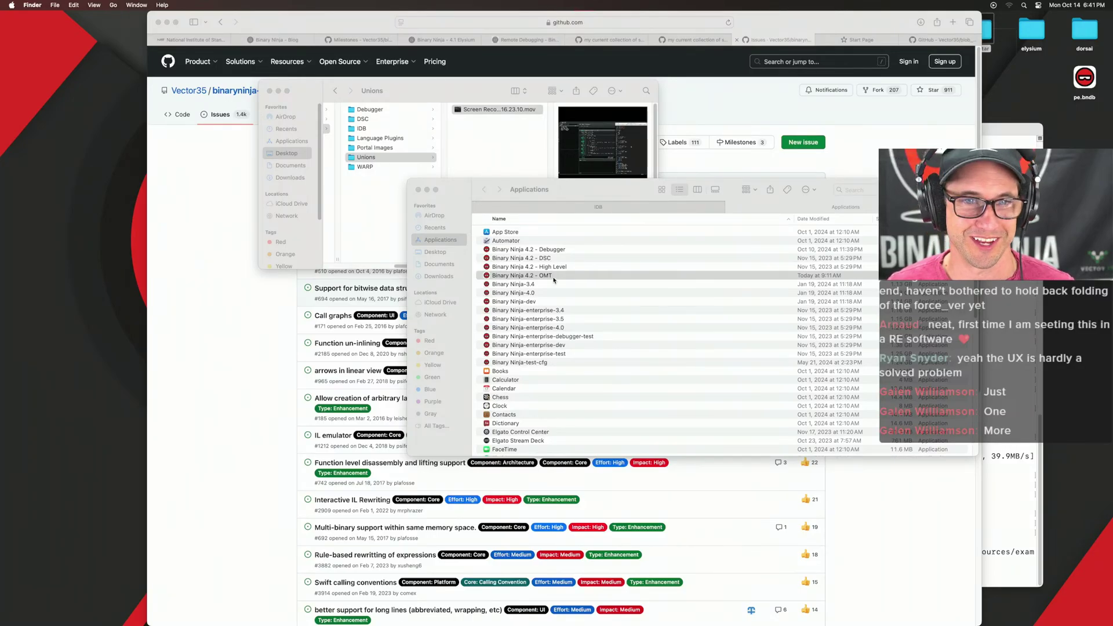
double_click(559, 279)
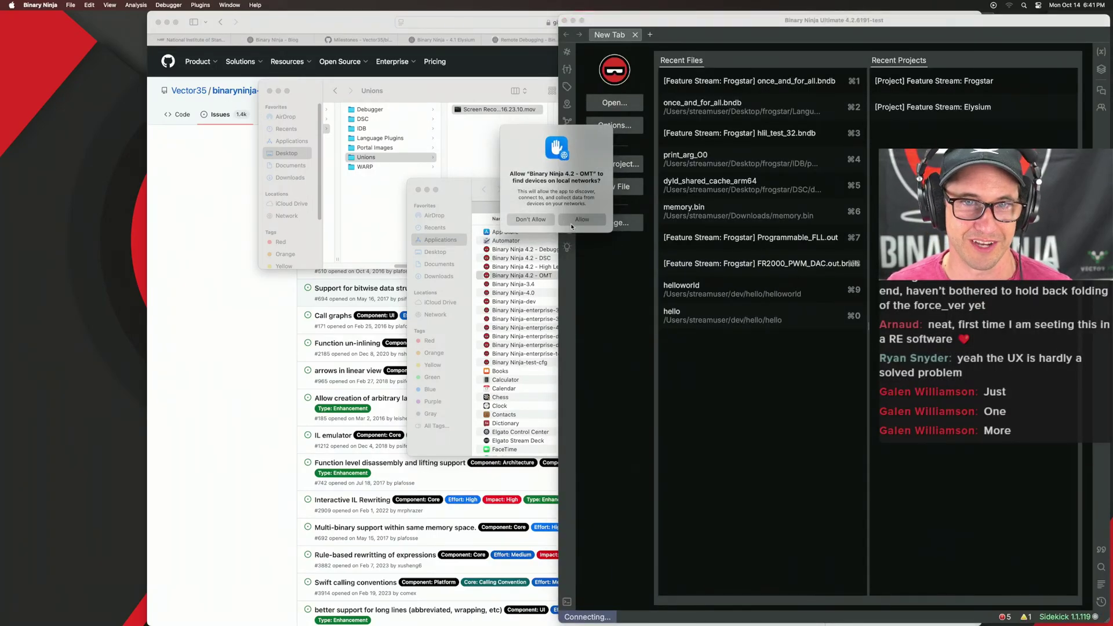
Allow local network access, open once_and_for_all.bndb from Recent Files, and fill the screen.
left_click(582, 219)
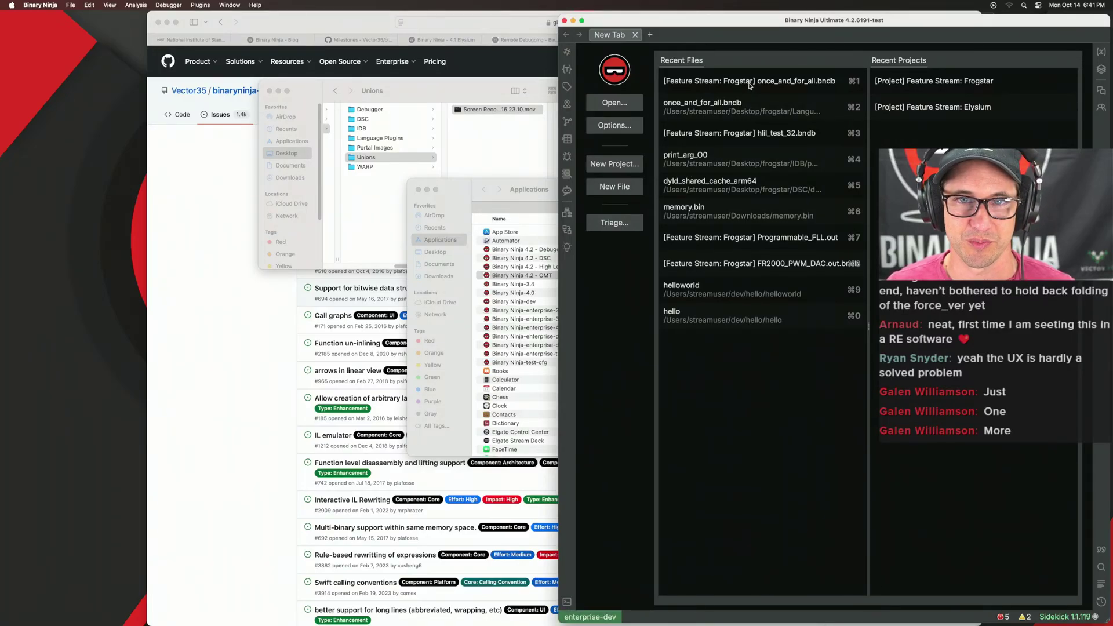
left_click(746, 104)
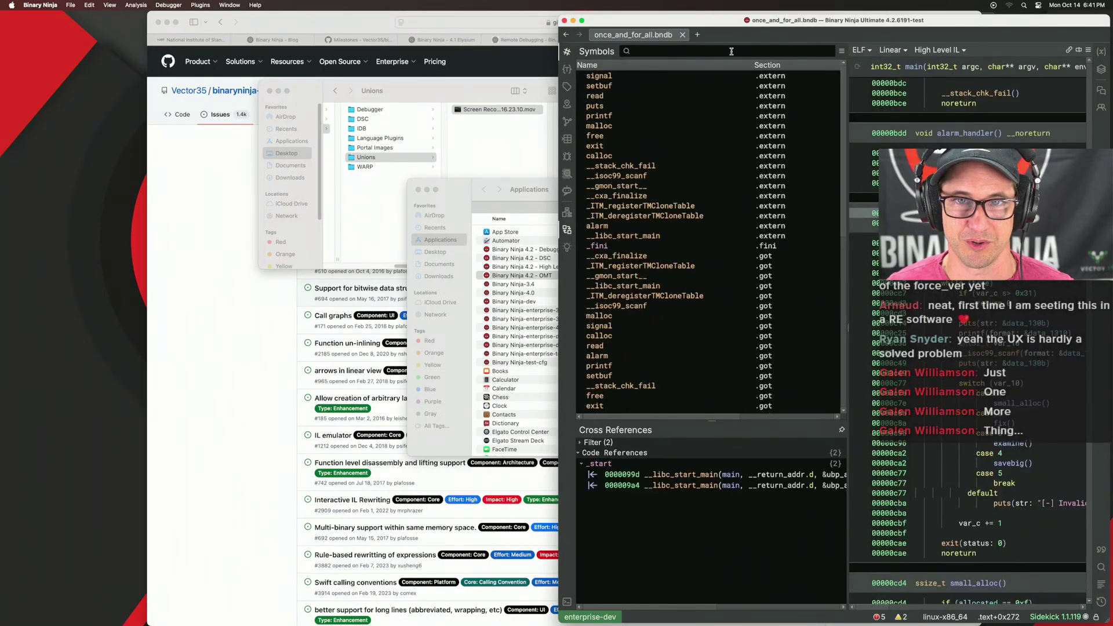
key("ctrl+alt+Return")
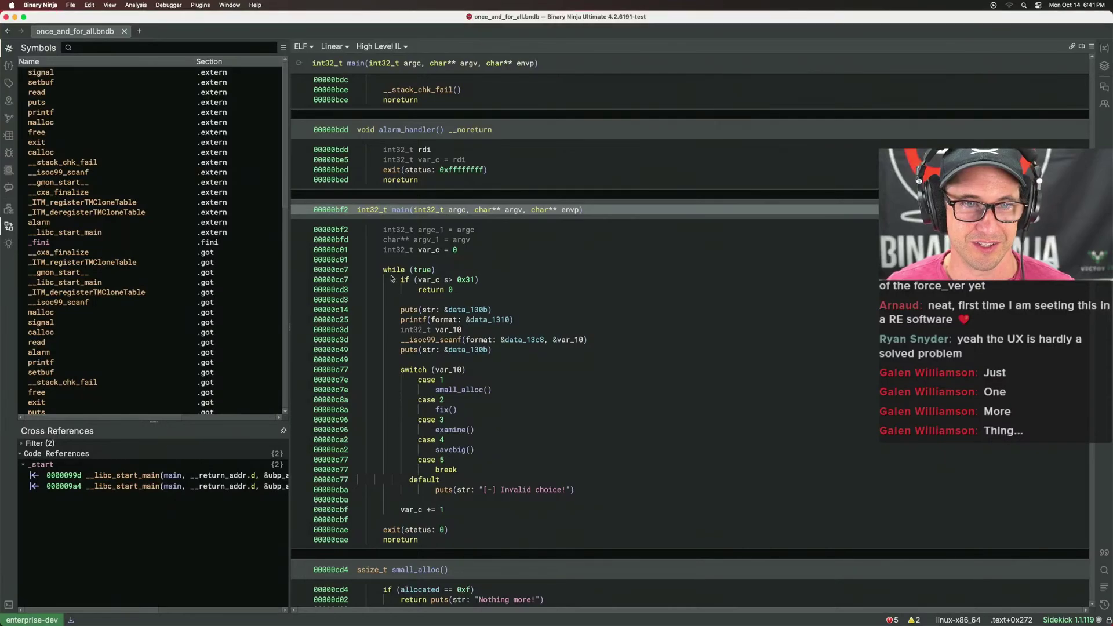
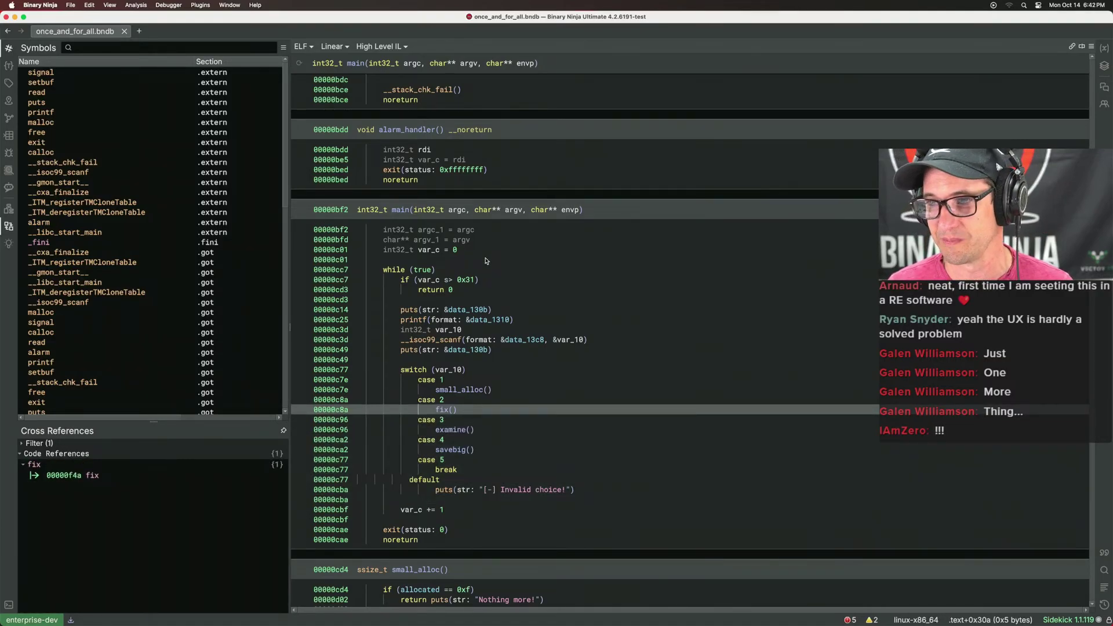
Scroll the High Level IL listing up from main past fill_tcache and register_tm_clones to _start.
scroll(498, 231, "up", 20)
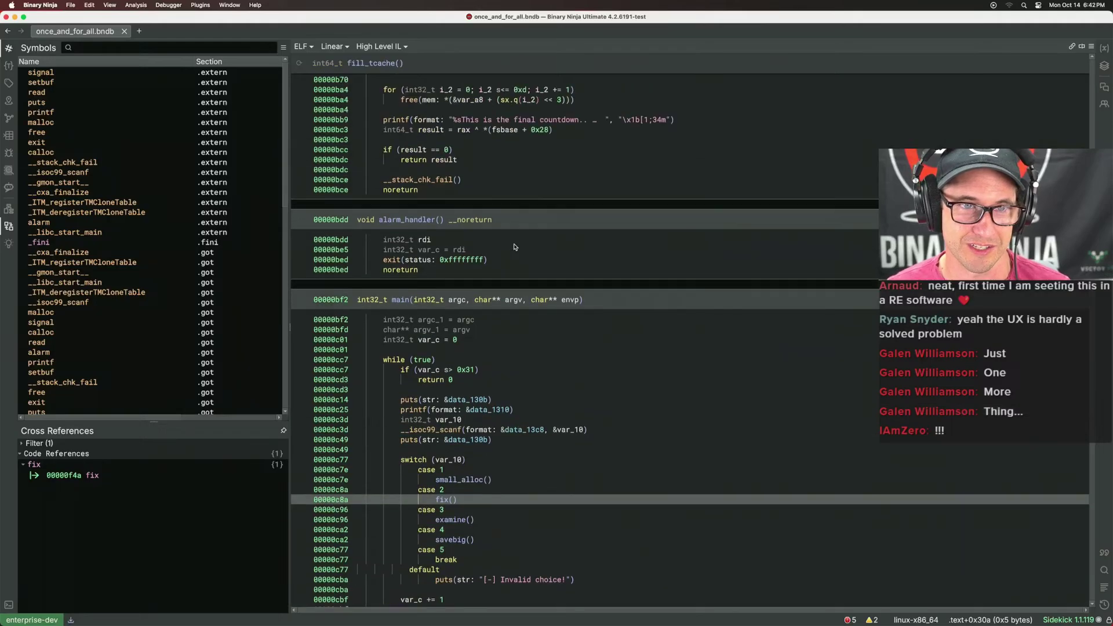
scroll(491, 261, "up", 10)
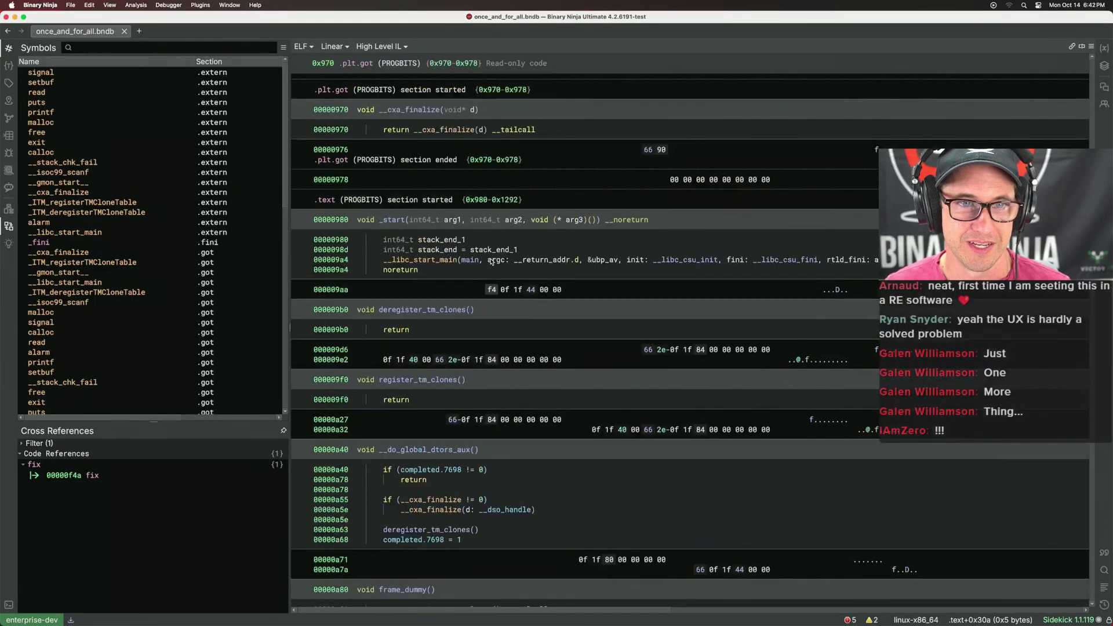
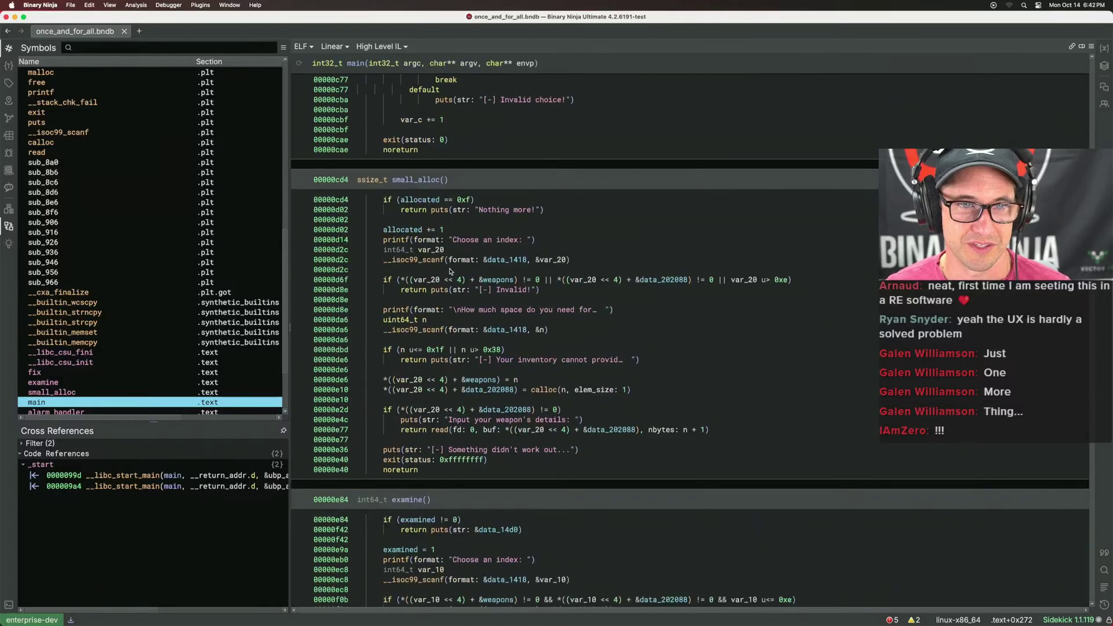
scroll(454, 272, "down", 10)
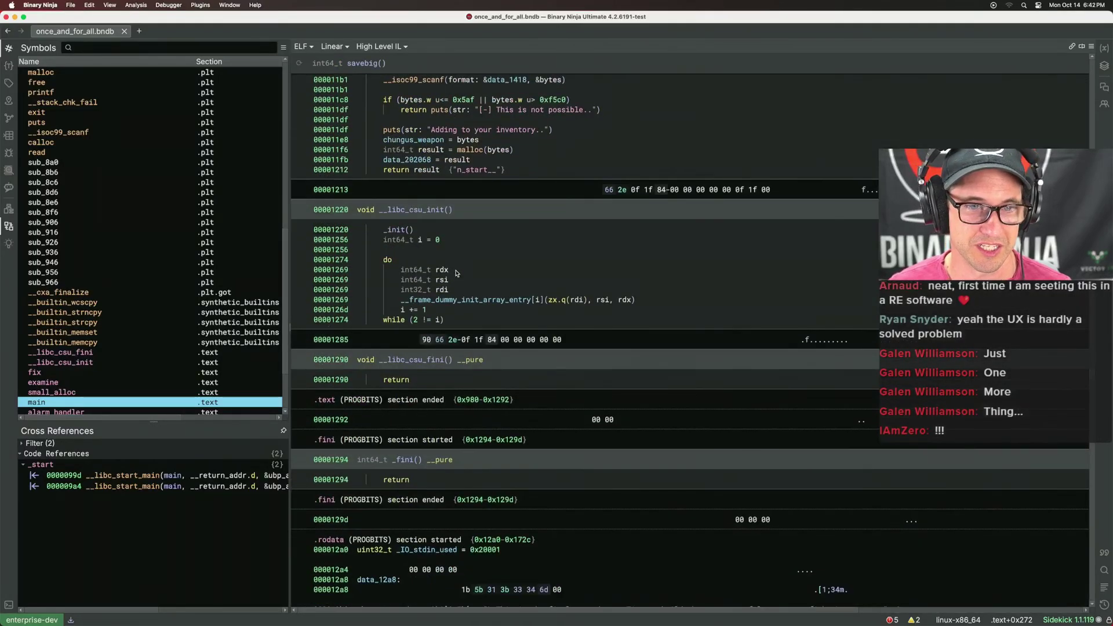
Scroll the linear view, then open a new tab showing the recent files start page.
key("super+t")
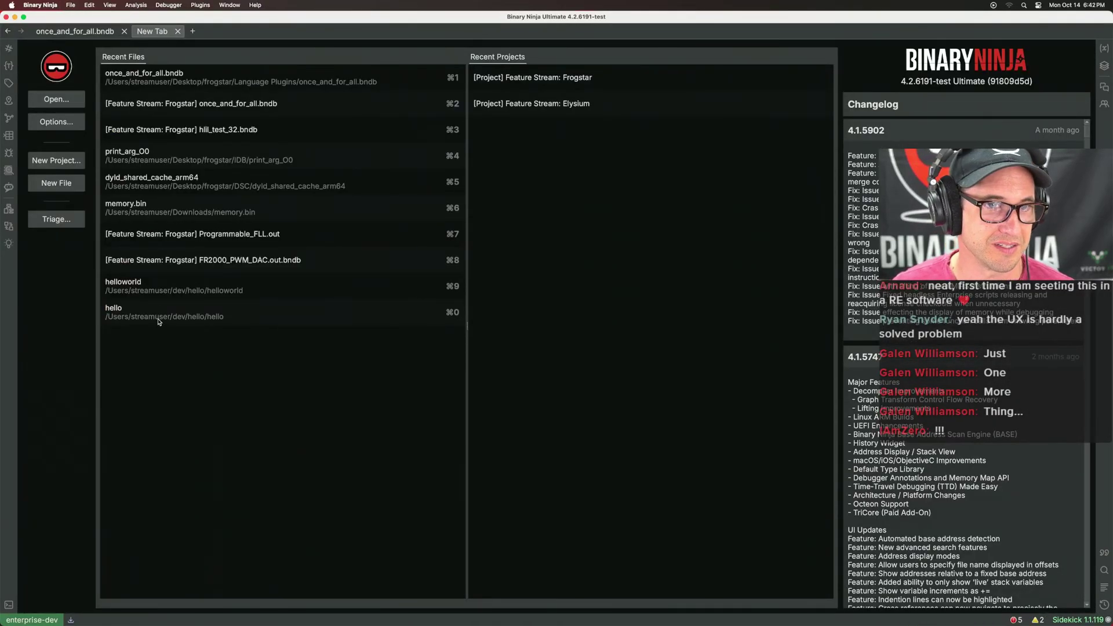
Open the ls binary from the /bin folder.
key("super+o")
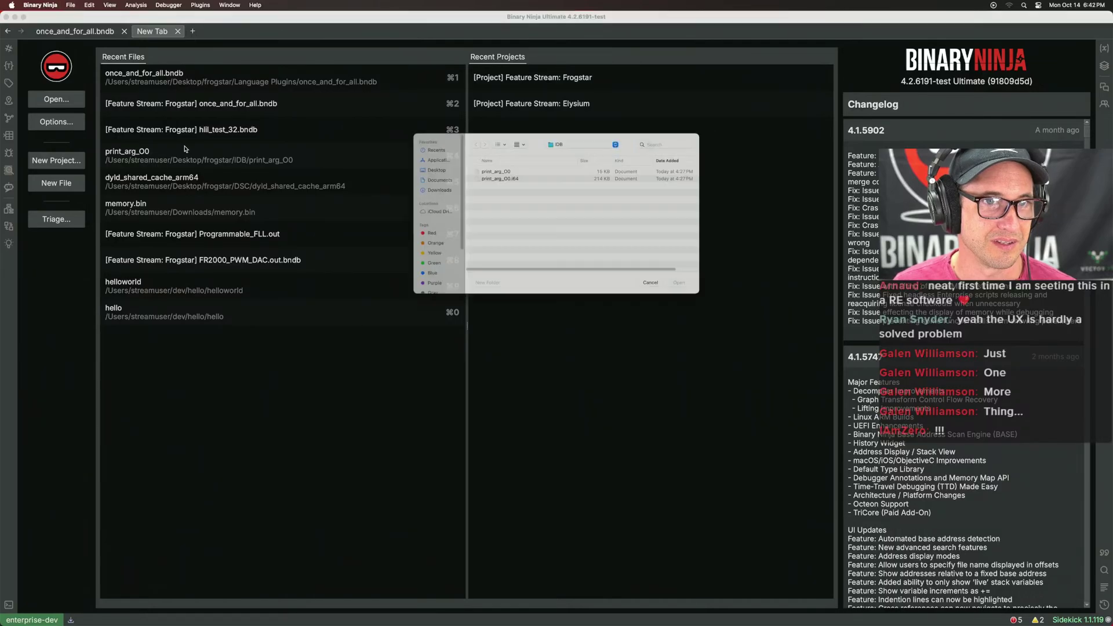
key("super+shift+g")
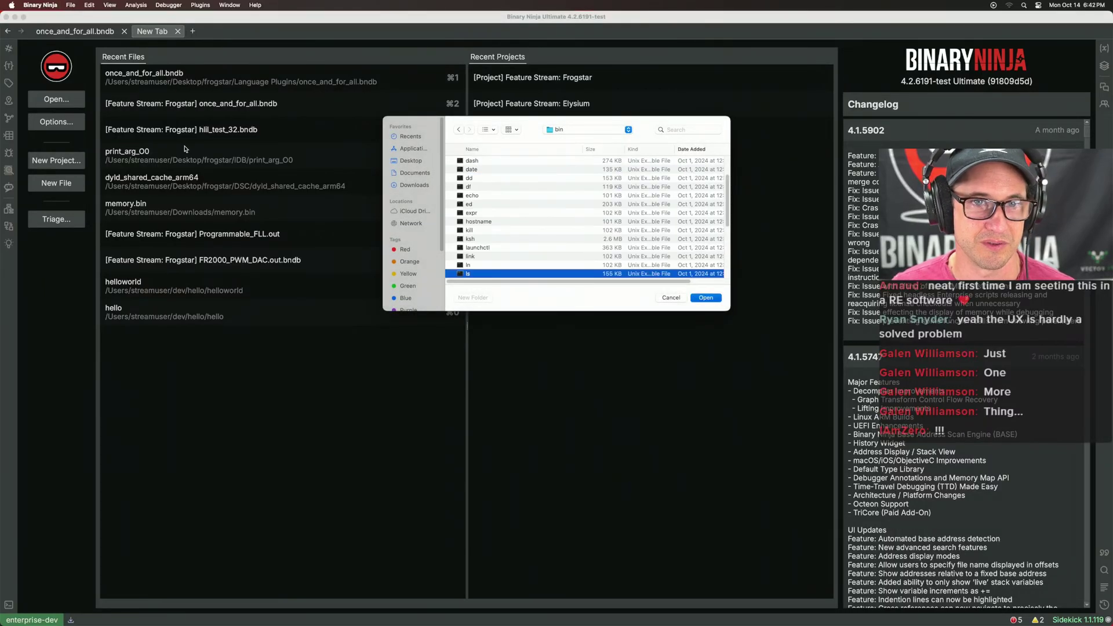
key("Escape")
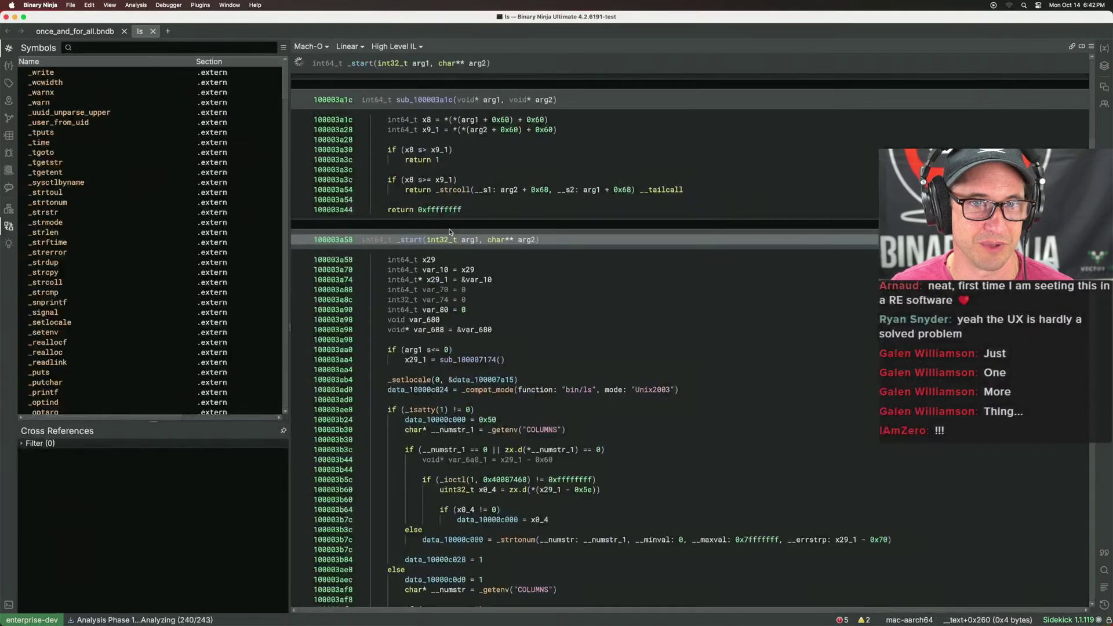
scroll(455, 280, "down", 5)
scroll(455, 280, "down", 2)
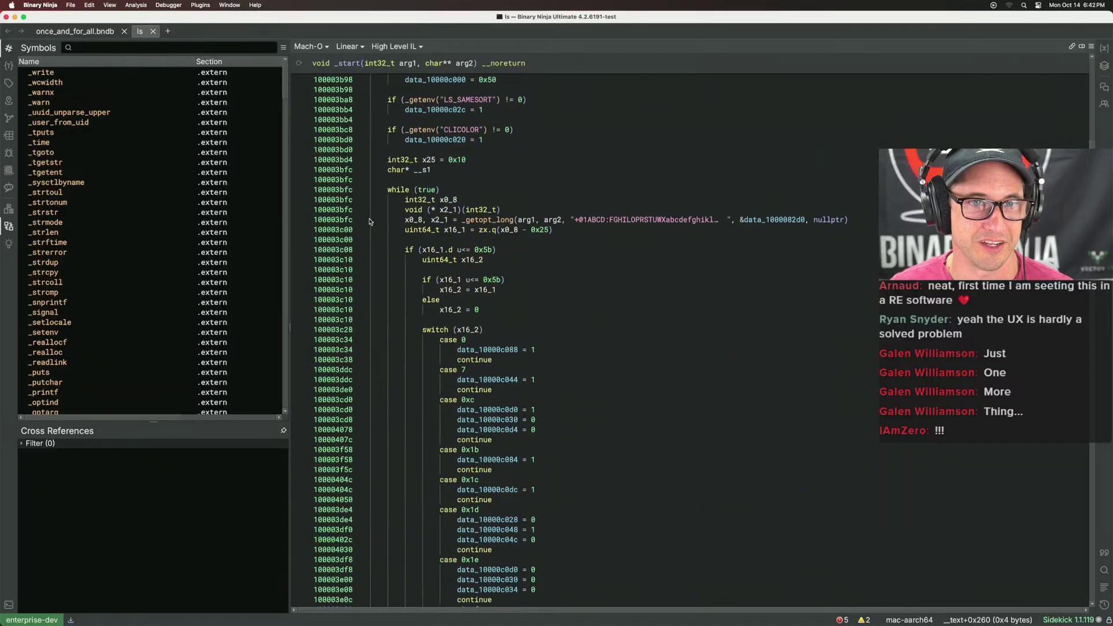
Fold _start's switch and while(true) blocks, check LS_SAMESORT references, unfold, and add Disassembly alongside.
left_click(363, 331)
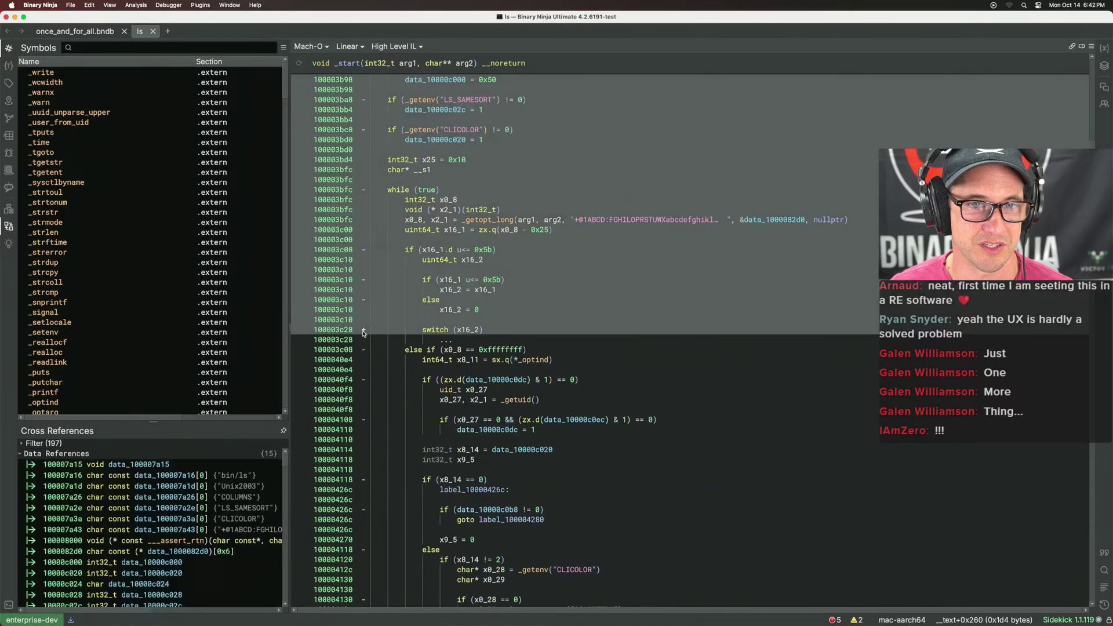
left_click(363, 189)
scroll(441, 290, "up", 6)
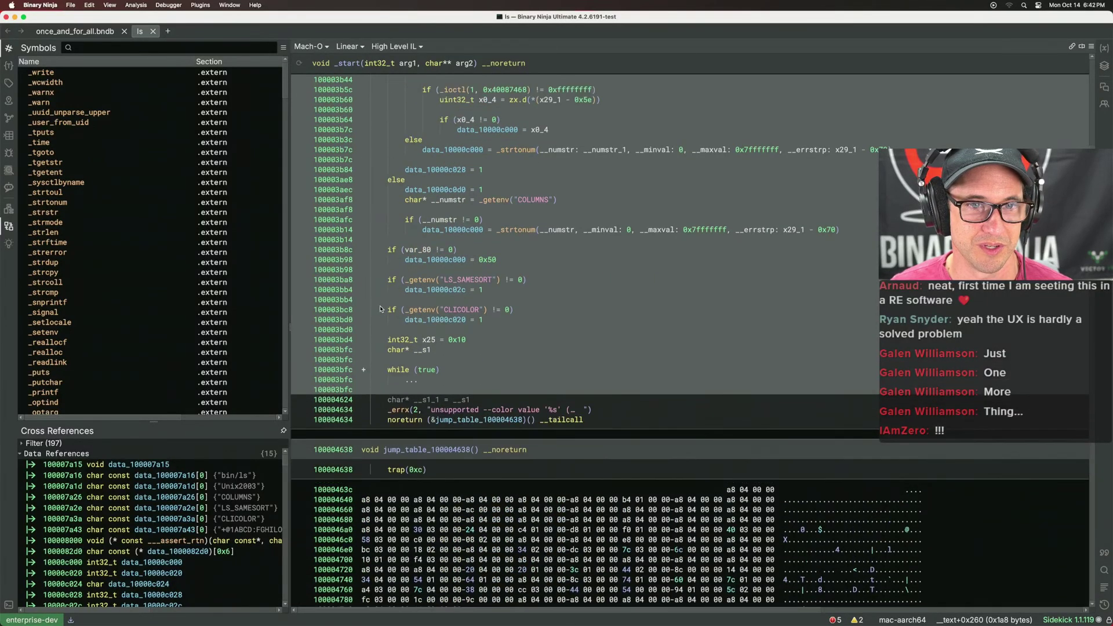
left_click(467, 279)
left_click(364, 370)
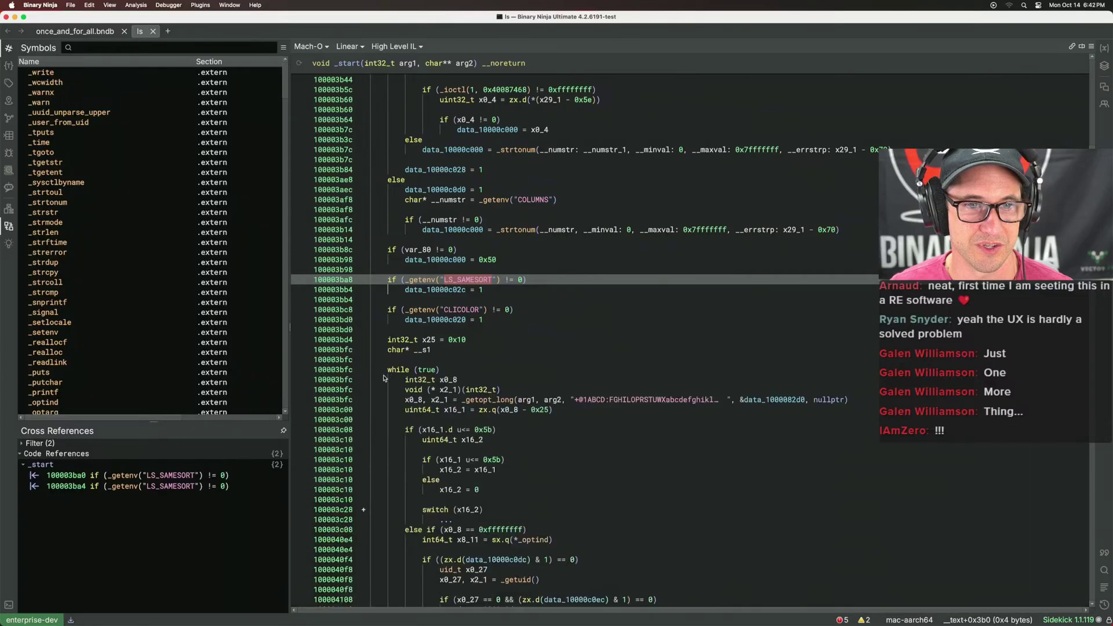
scroll(513, 305, "down", 6)
scroll(690, 174, "up", 6)
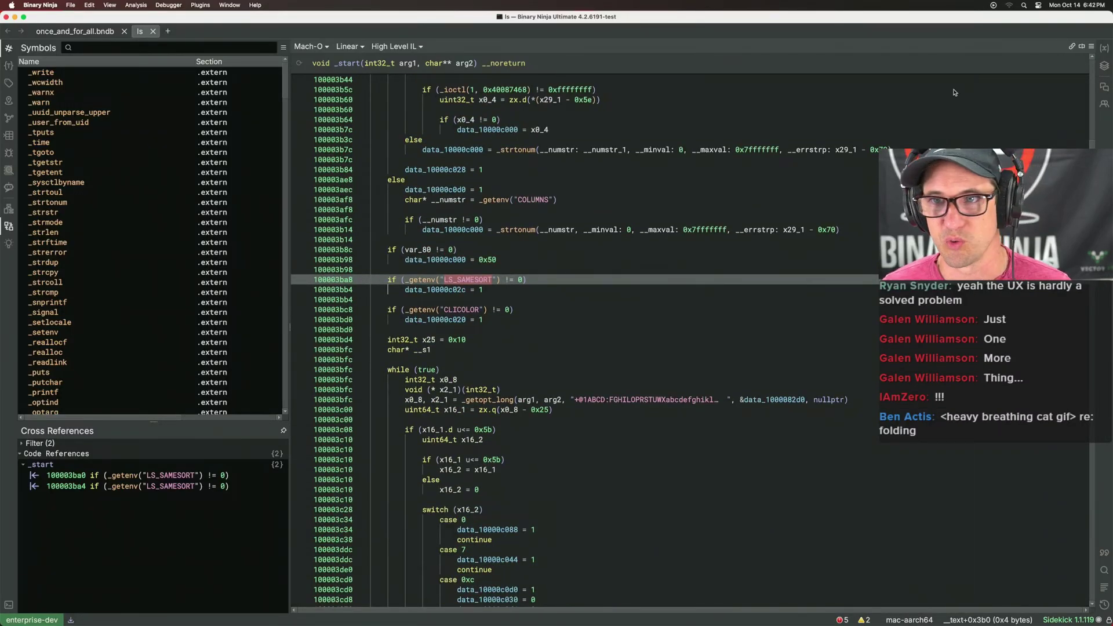
left_click(1082, 46)
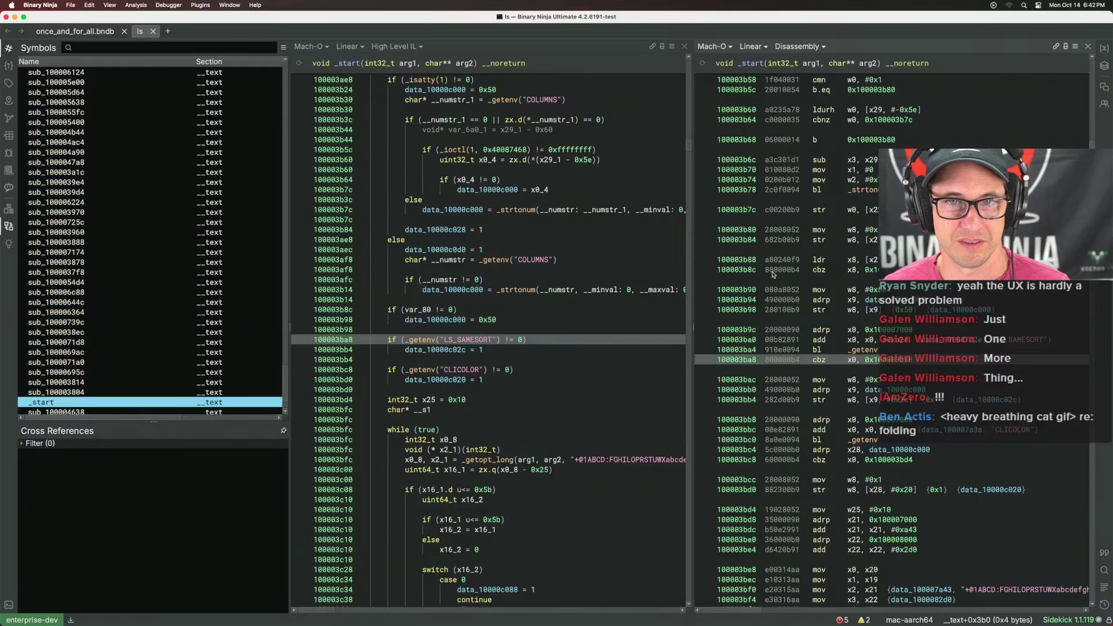
Fold and unfold the LS_SAMESORT if-block at 100003ba8 in _start.
scroll(763, 272, "up", 1)
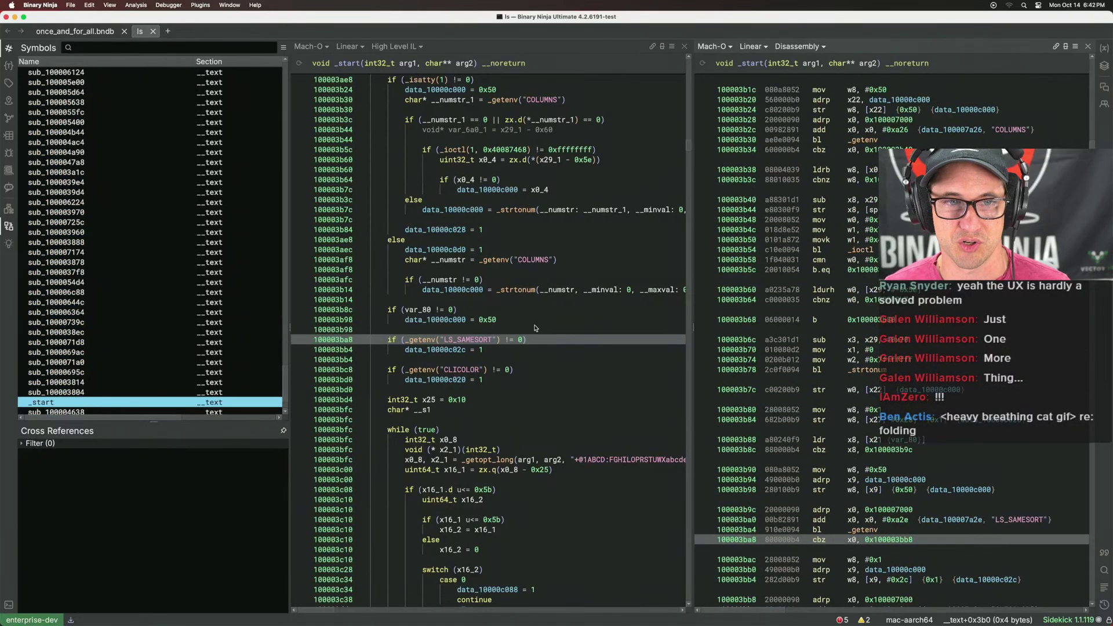
left_click(363, 341)
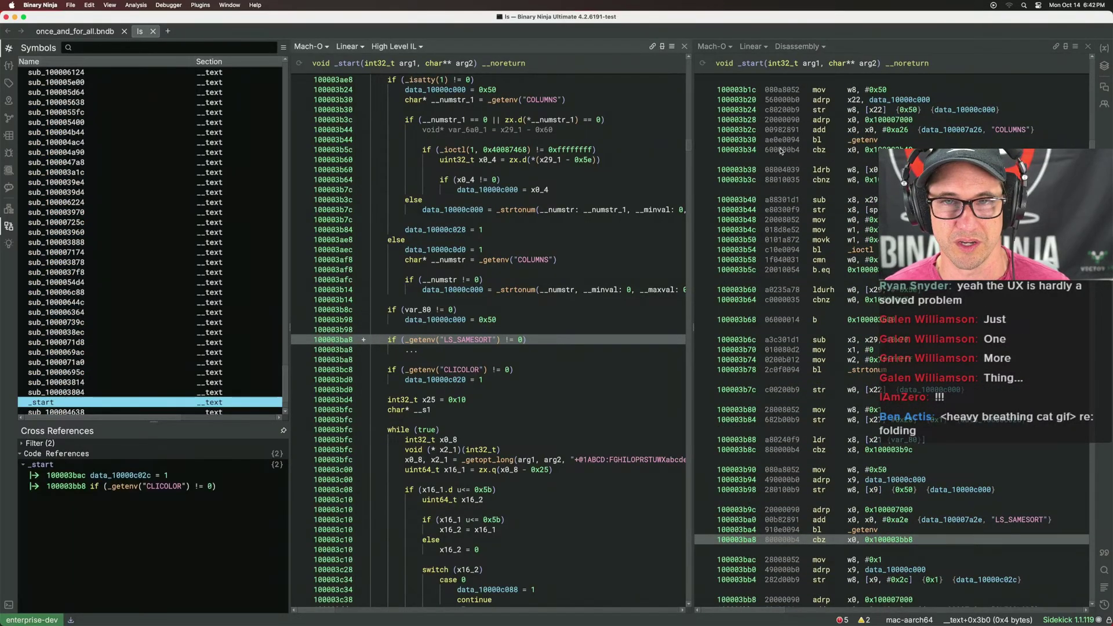
left_click(361, 342)
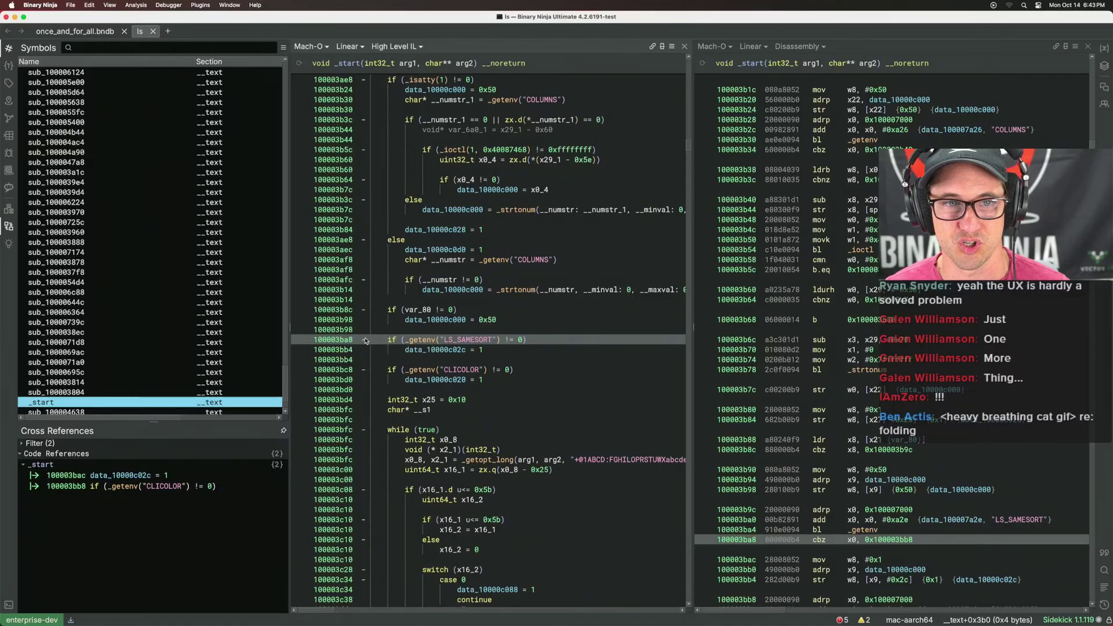
scroll(804, 260, "up", 7)
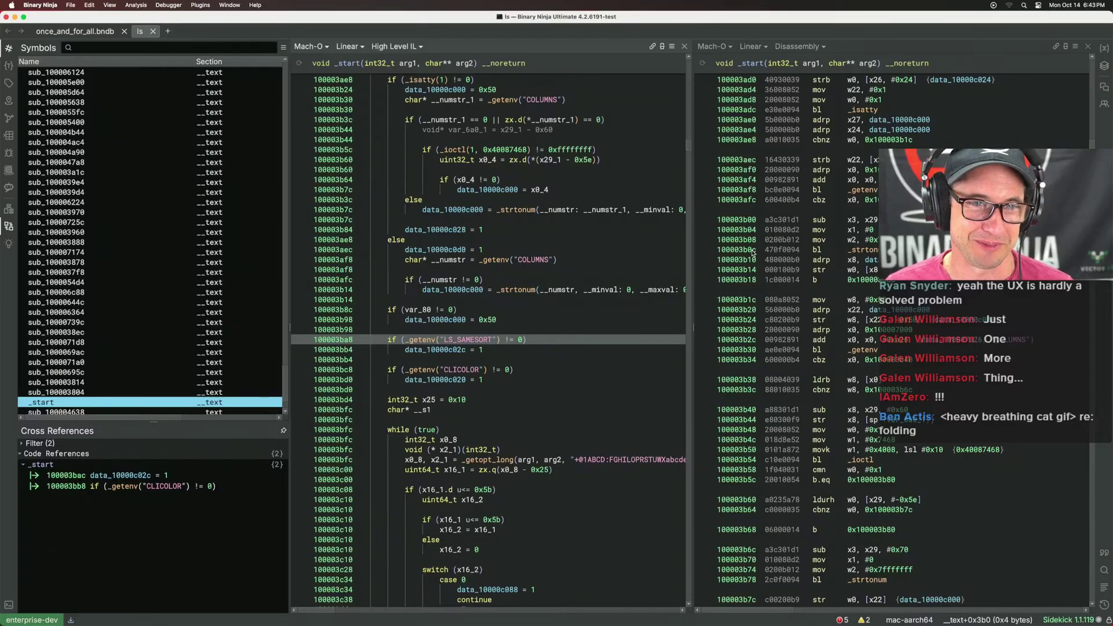
Switch away from Binary Ninja and back, then open the enterprise-dev remote projects list.
key("super+Tab")
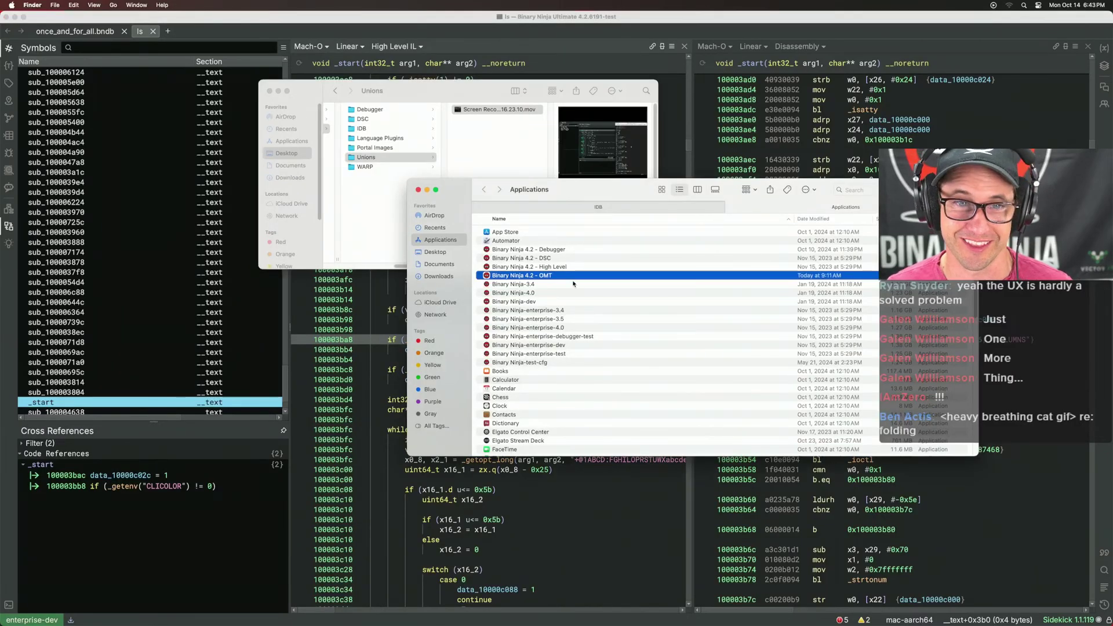
key("super+Tab")
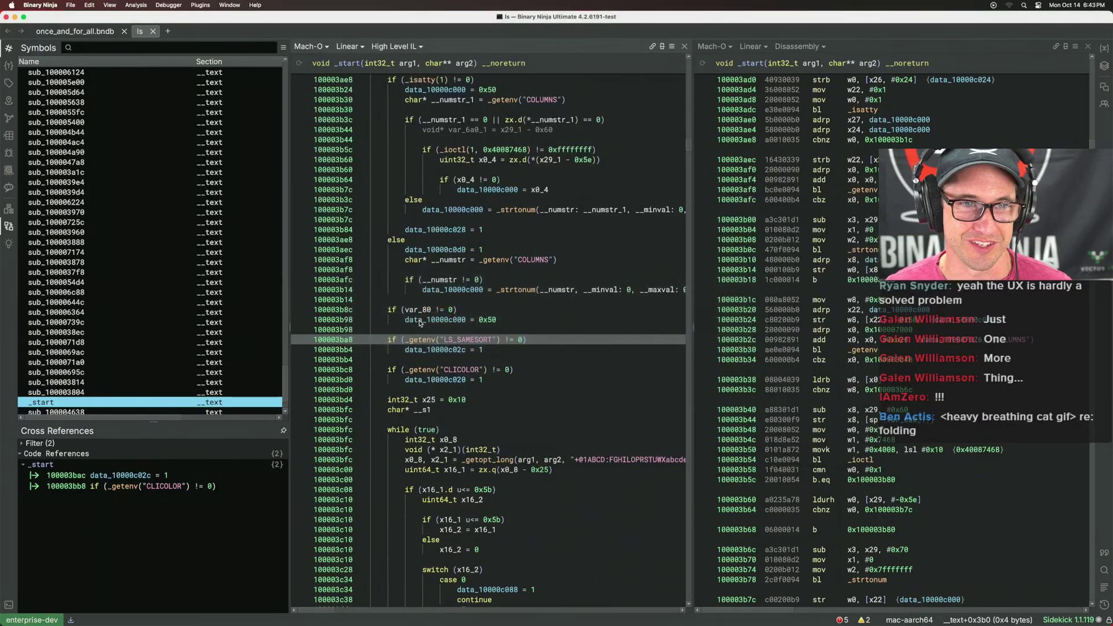
key("super+Tab")
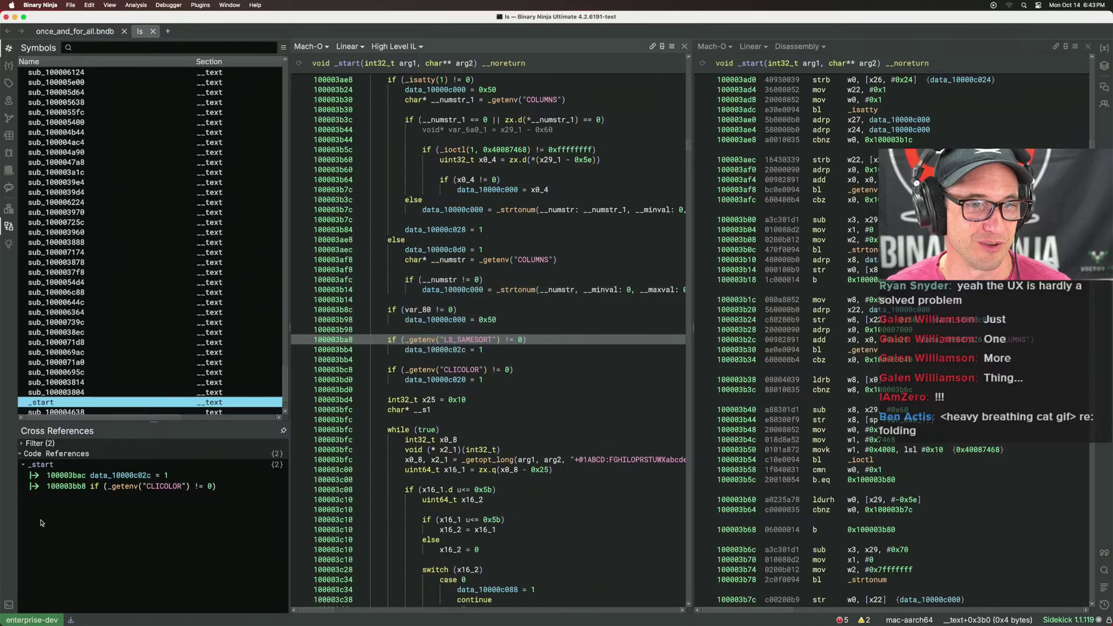
left_click(29, 619)
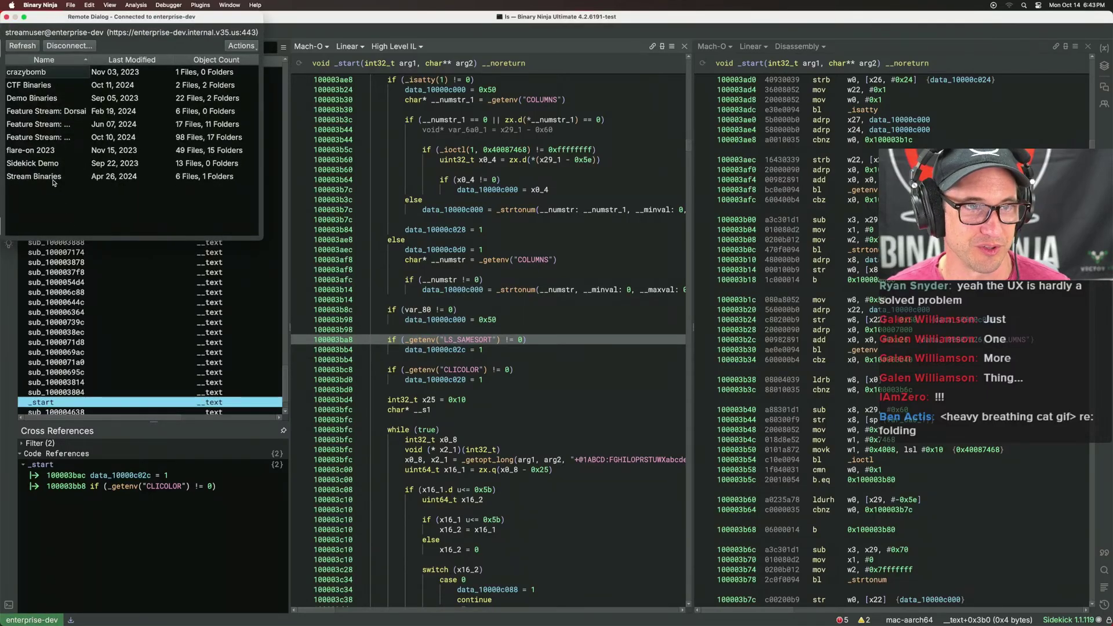
Open the Feature Stream project and view the Small Things folder's notes.
double_click(55, 137)
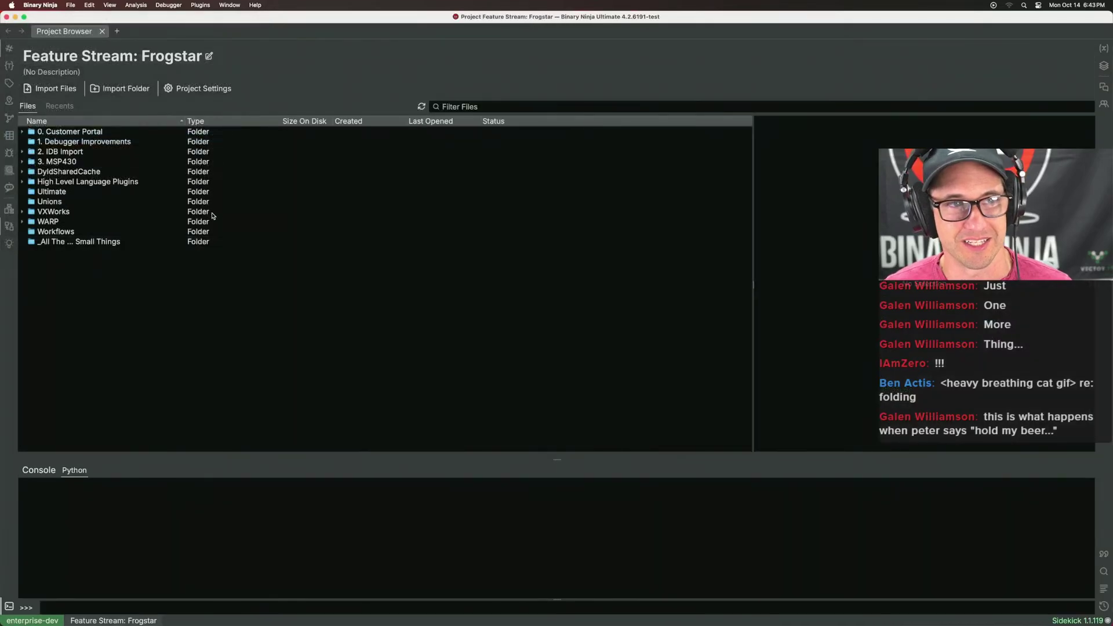
left_click(101, 245)
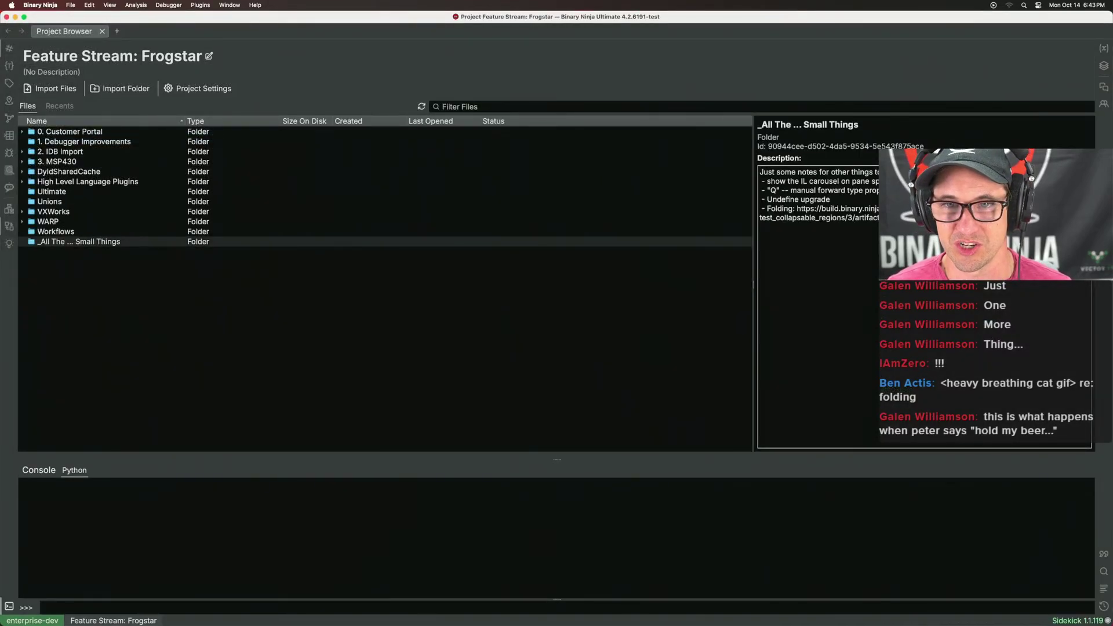
left_click_drag(875, 181, 748, 183)
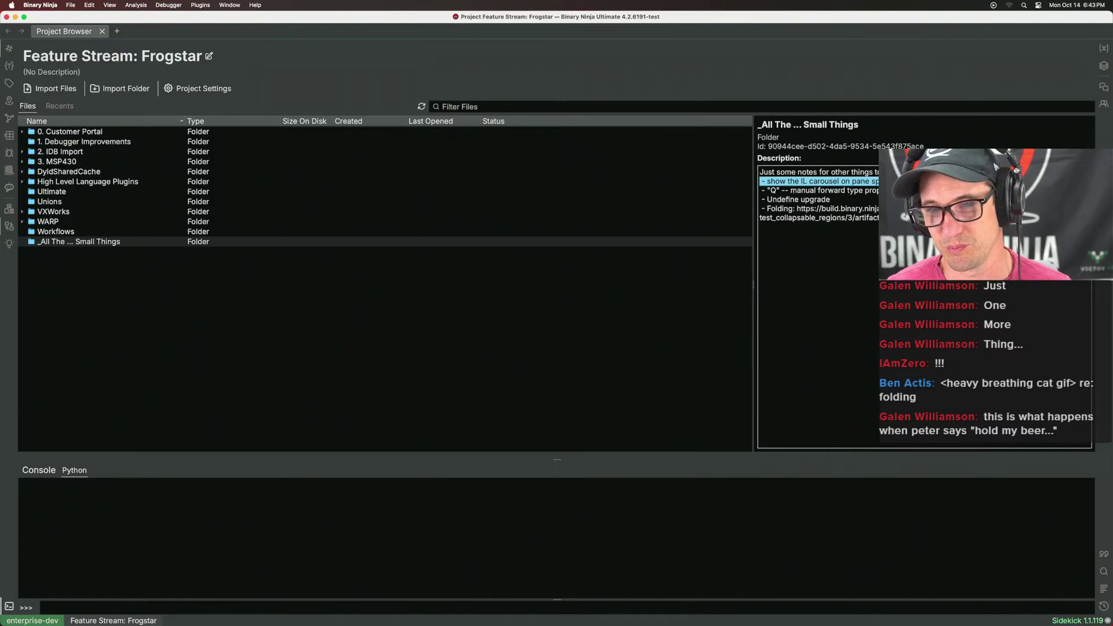
Delete the Folding URL from the Small Things notes and review the remaining note lines.
left_click_drag(872, 218, 798, 208)
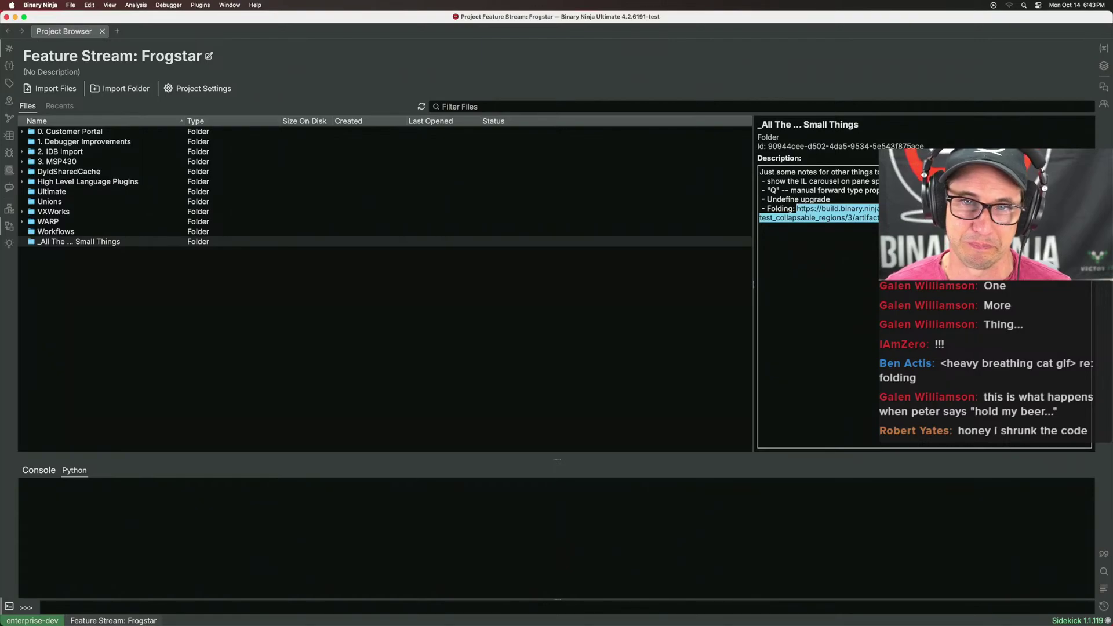
key("BackSpace")
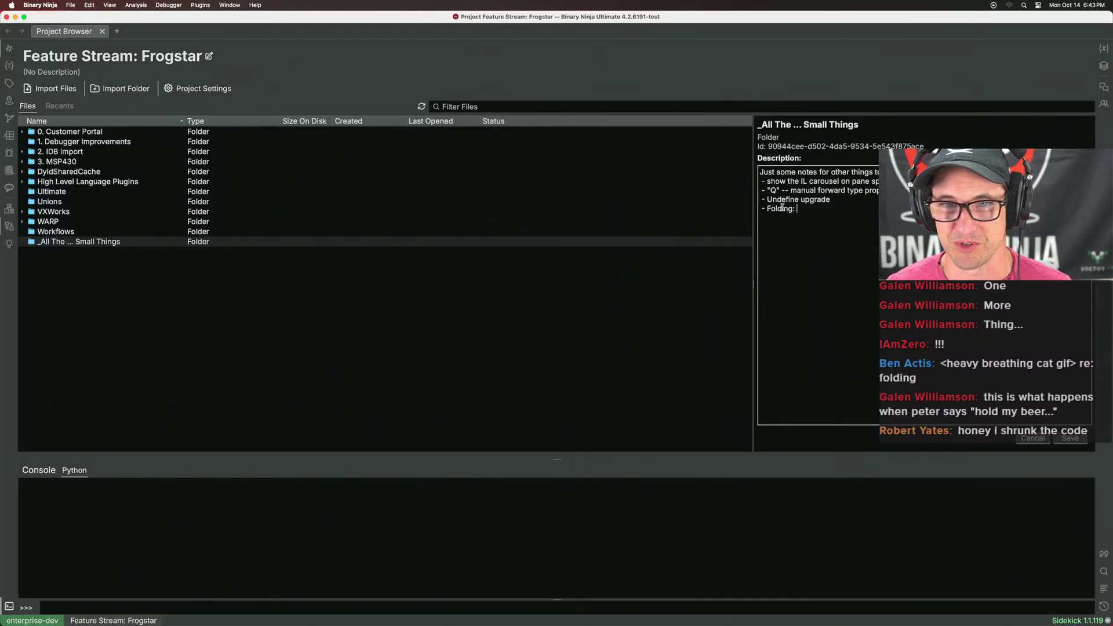
left_click_drag(839, 200, 762, 191)
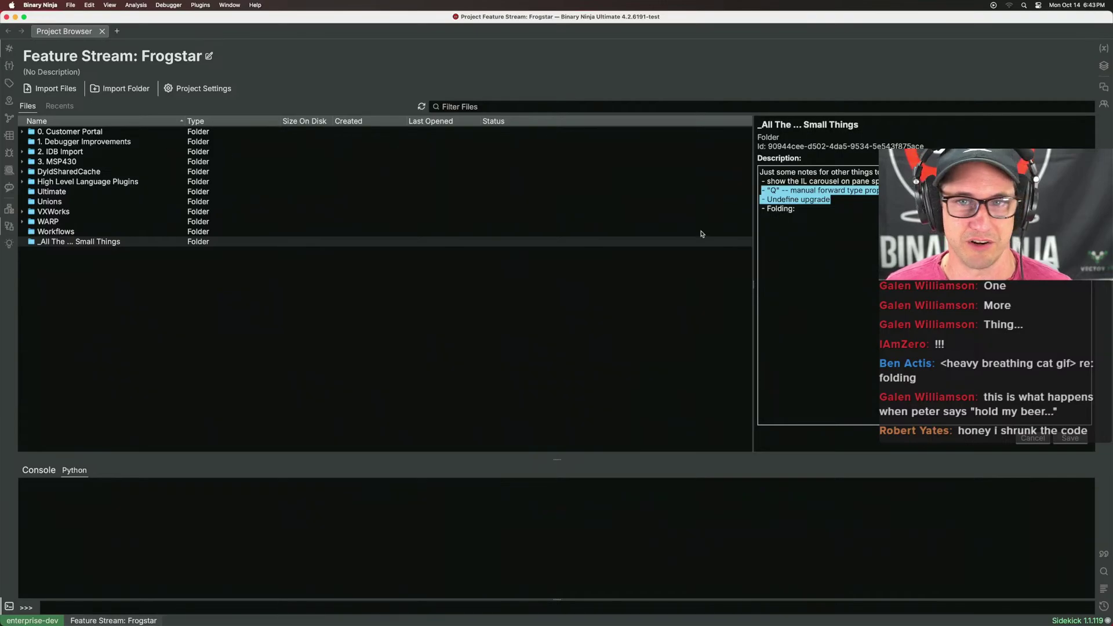
left_click(783, 237)
left_click_drag(887, 192, 763, 183)
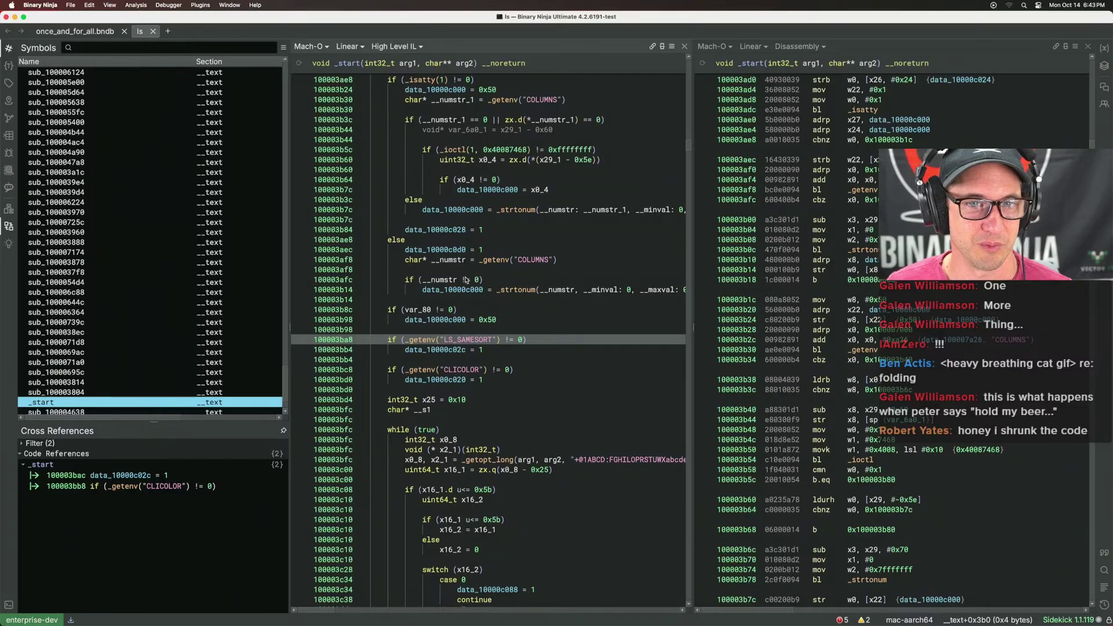
Show cross-references for variables x0_8, x8_6 and x25 in _start.
left_click(448, 440)
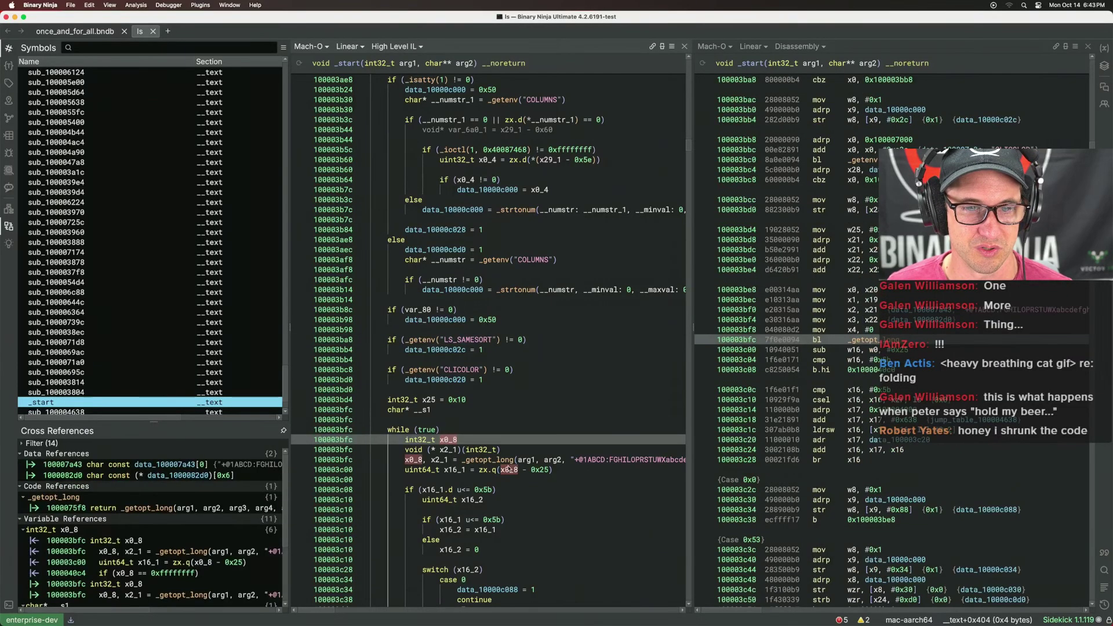
scroll(508, 469, "down", 6)
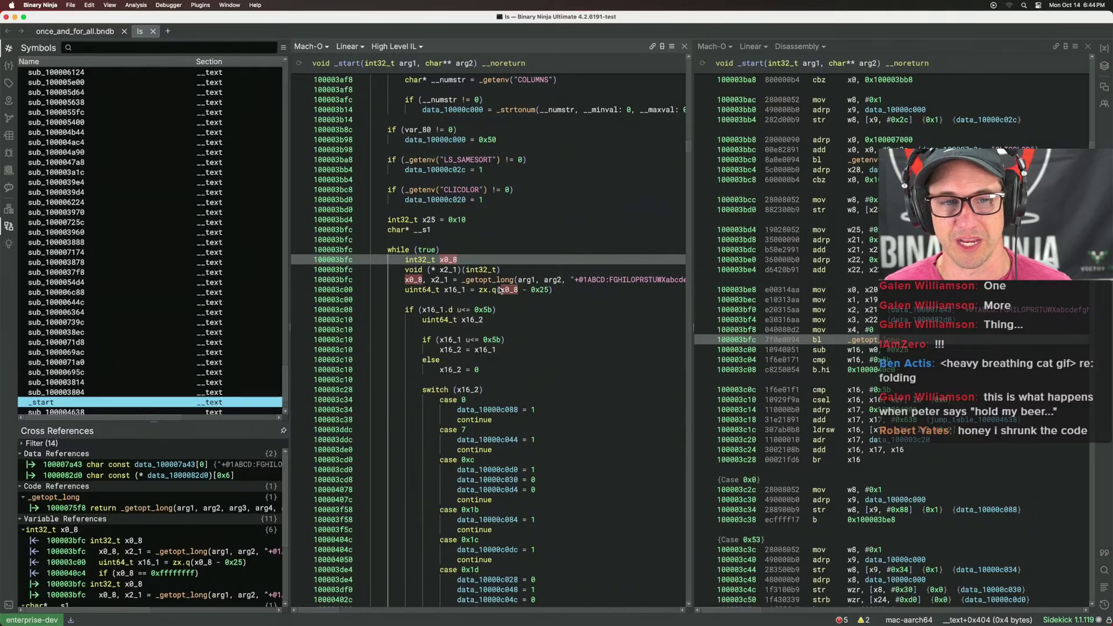
scroll(504, 352, "down", 15)
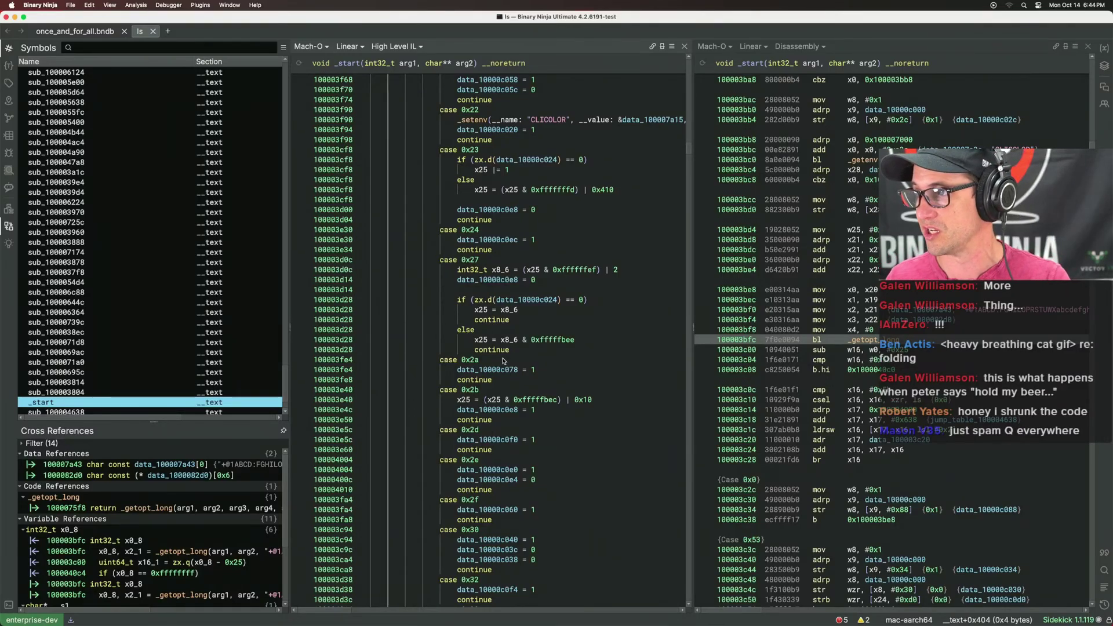
left_click(502, 271)
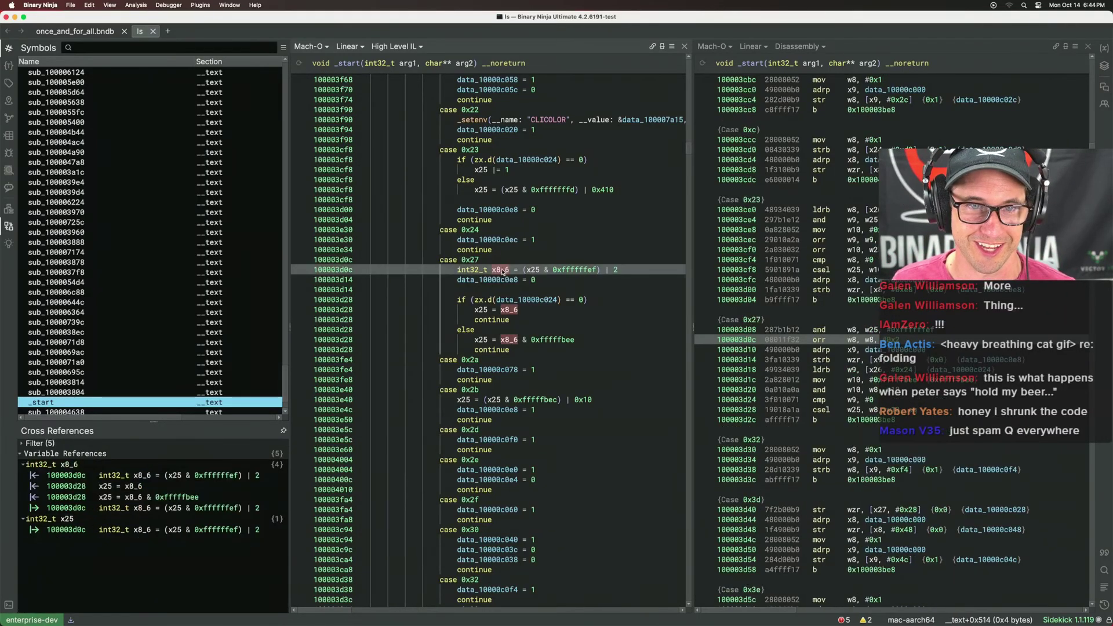
left_click(533, 270)
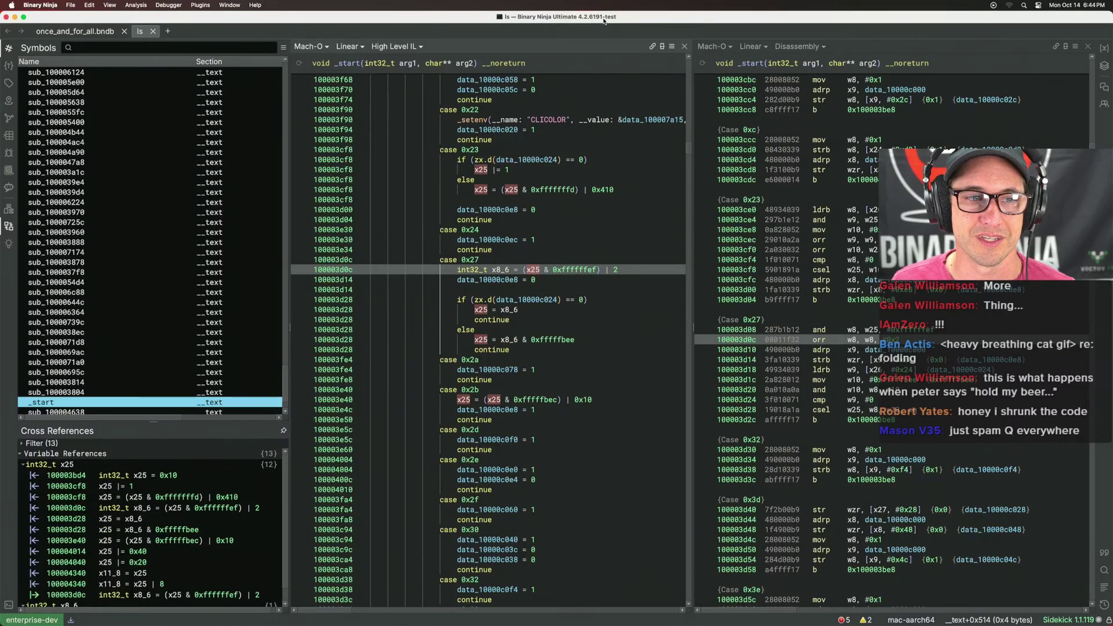
Trace references for data_10000c028, __s1 and data_10000c0ec through the switch cases.
scroll(542, 410, "down", 15)
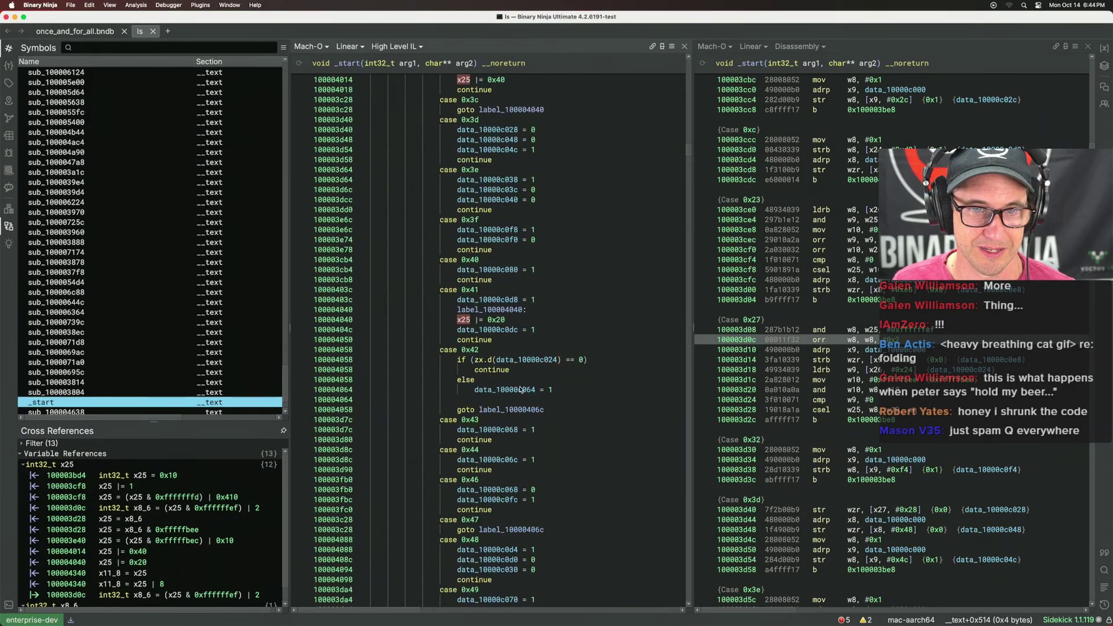
scroll(520, 388, "down", 10)
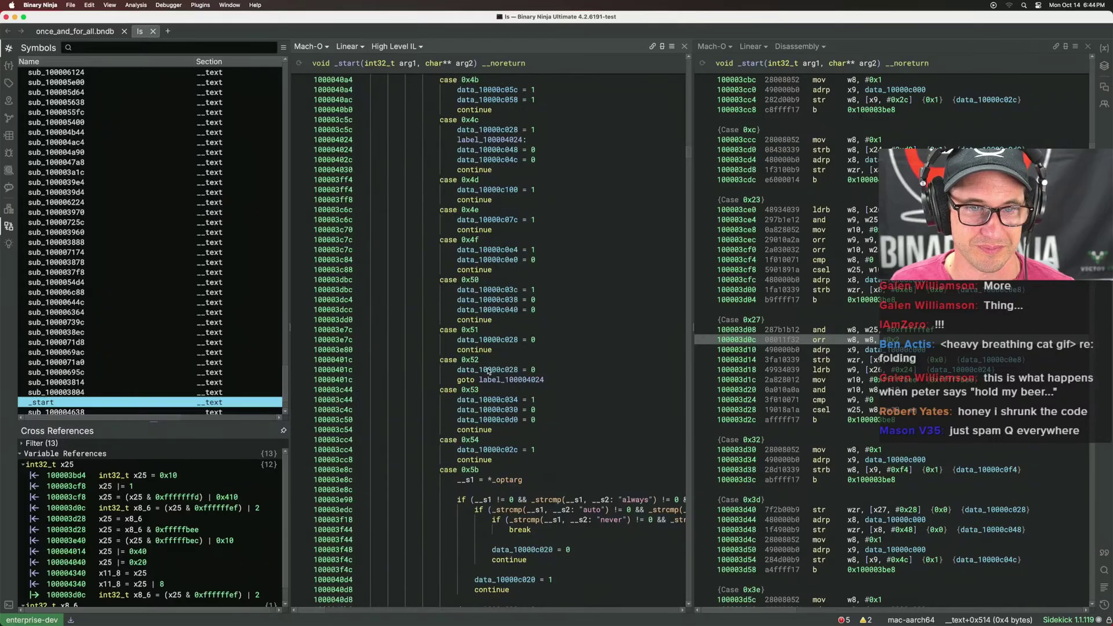
left_click(500, 374)
scroll(508, 380, "down", 7)
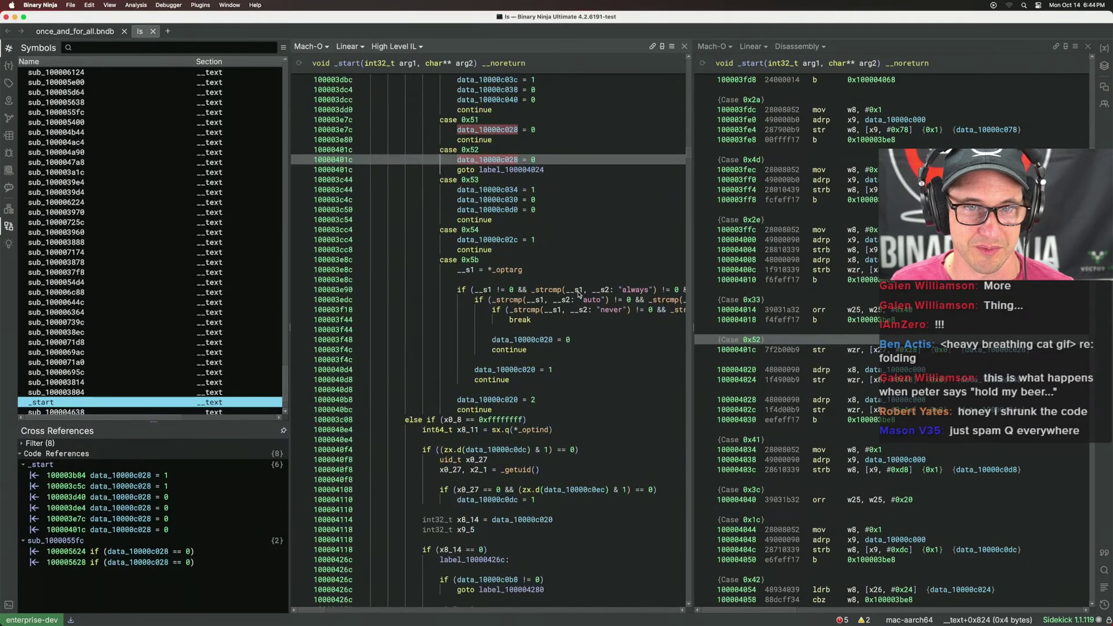
left_click(577, 290)
key("Up")
key("Up")
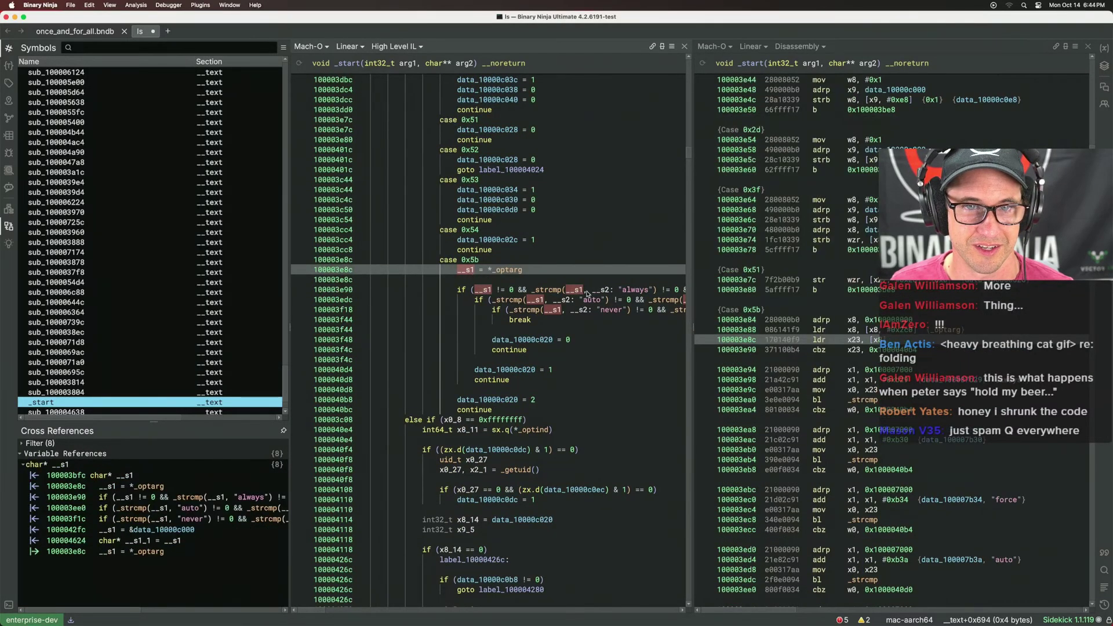
key("Down")
key("Down")
key("Down")
key("Down")
key("Down")
key("Down")
key("Down")
key("Down")
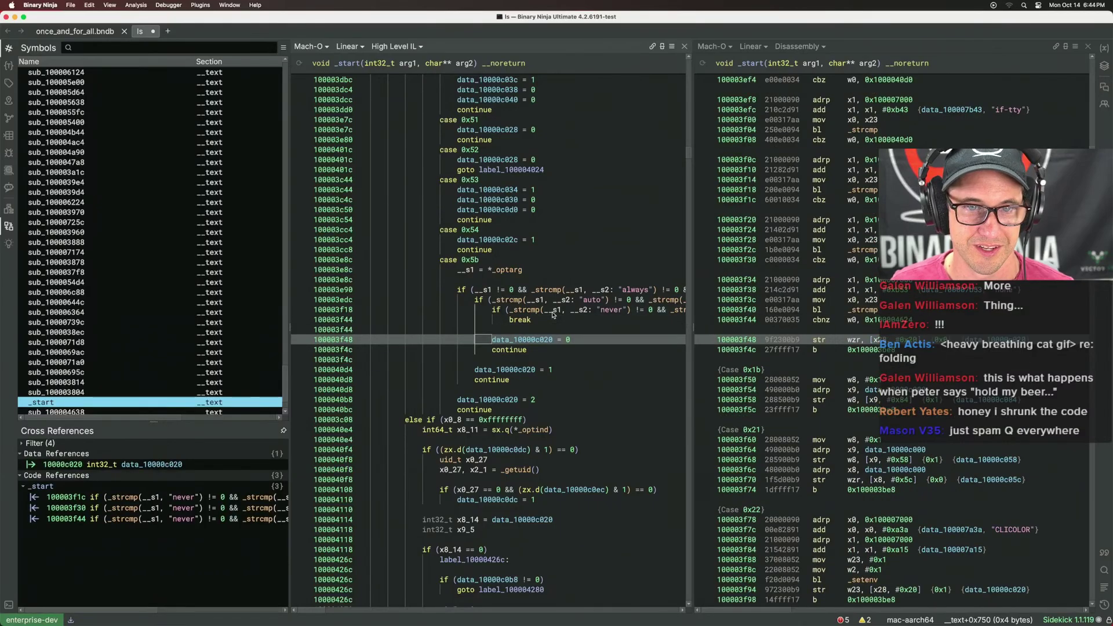
left_click(552, 313)
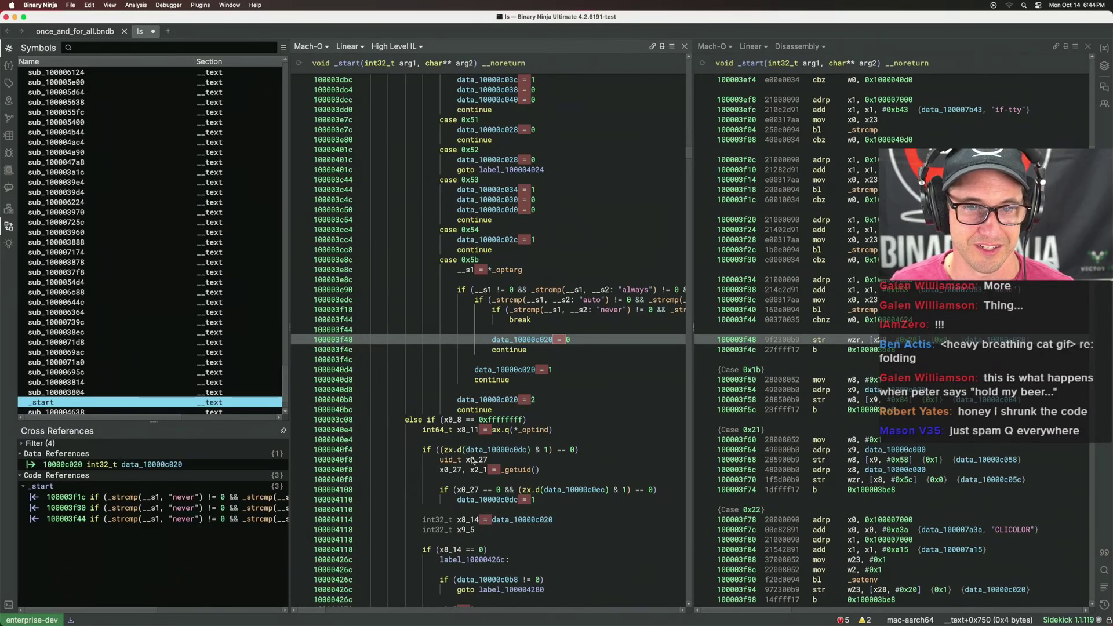
left_click(487, 451)
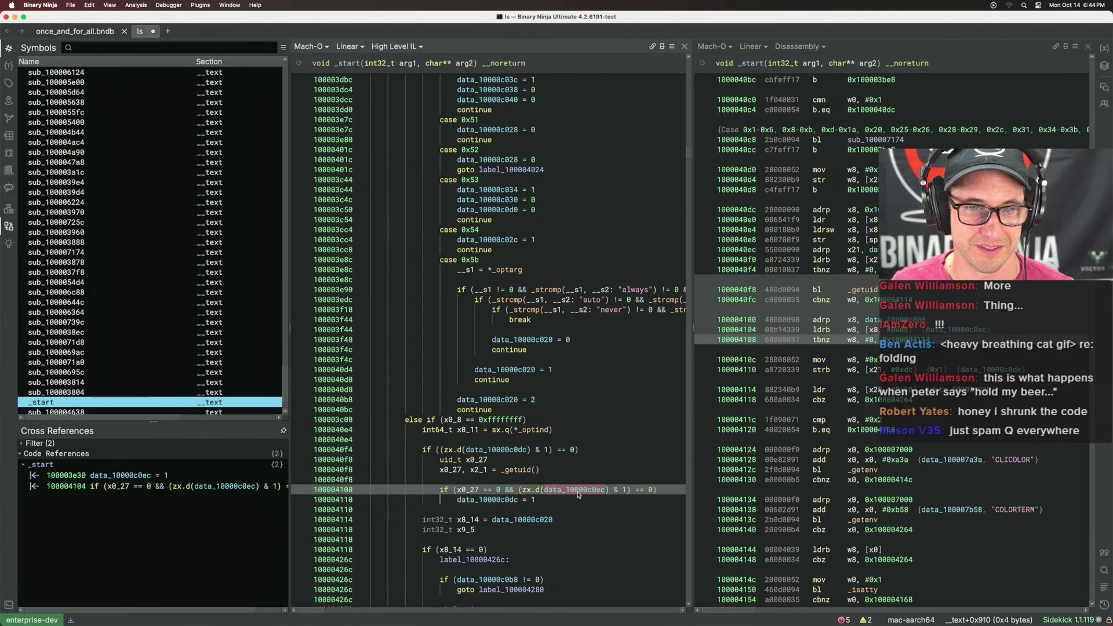
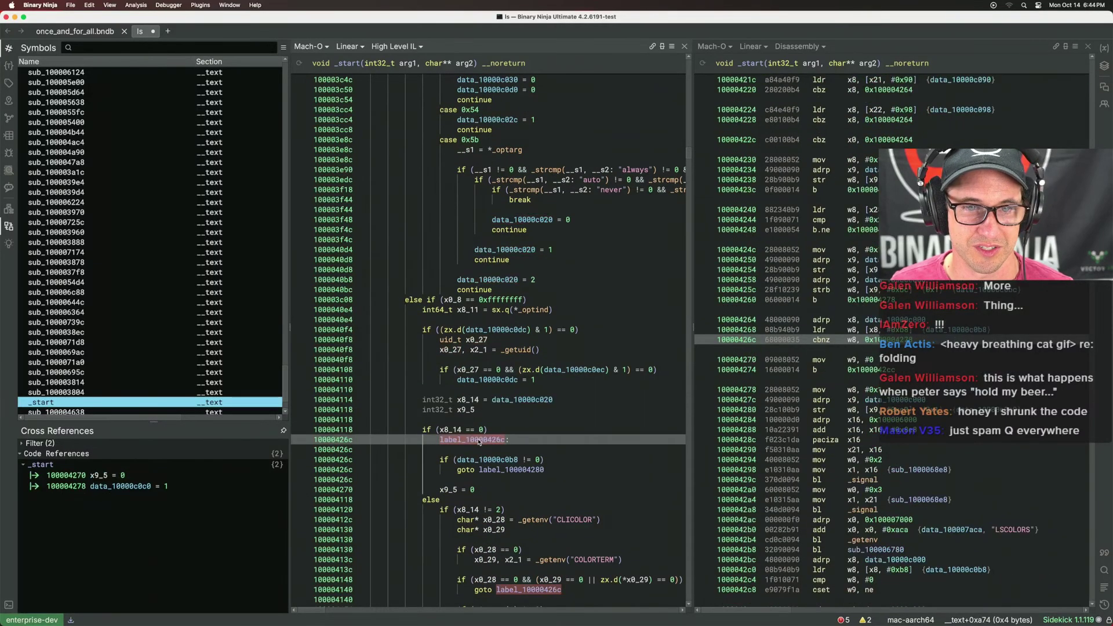
Show cross-references for the x8_14 variable and the global data_10000c0b8 in the HLIL pane.
left_click(468, 430)
left_click(496, 460)
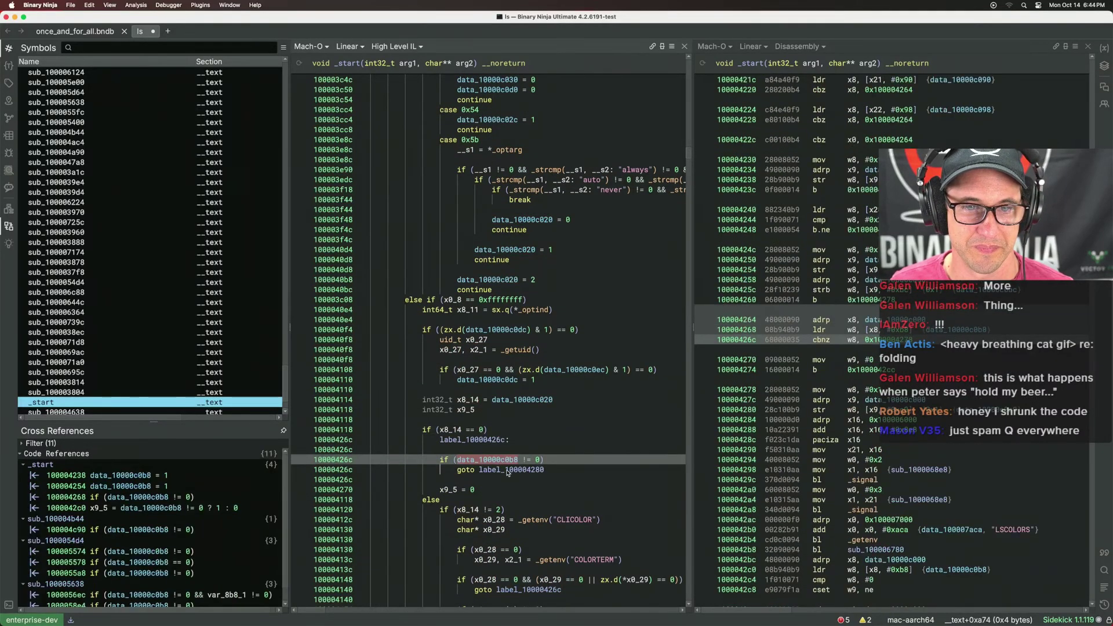
left_click(510, 471)
scroll(498, 487, "down", 3)
left_click(497, 432)
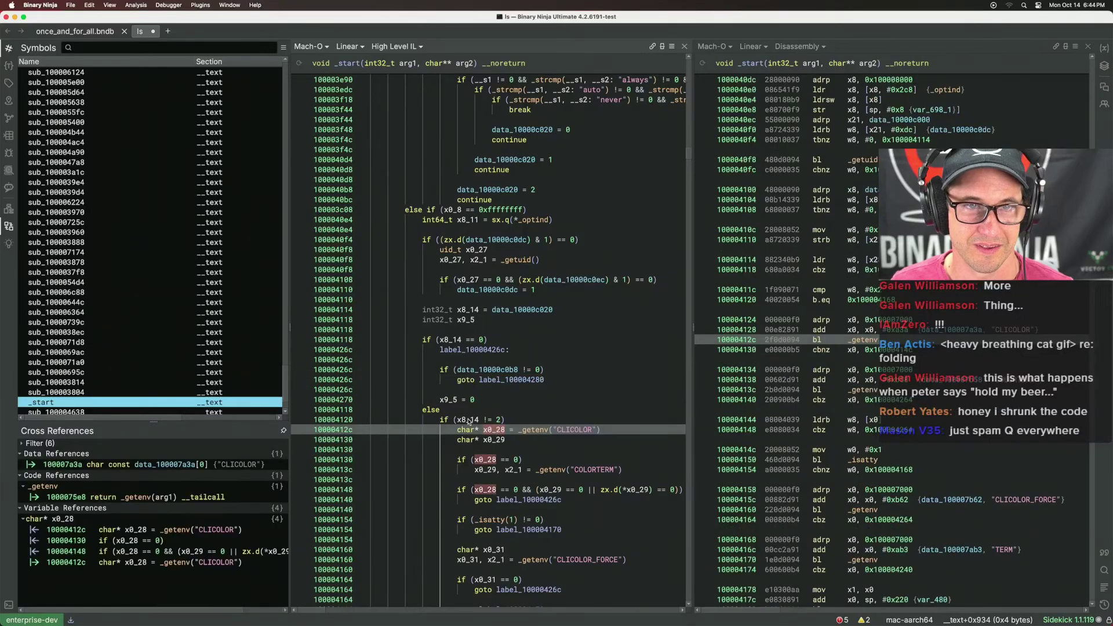
left_click(468, 420)
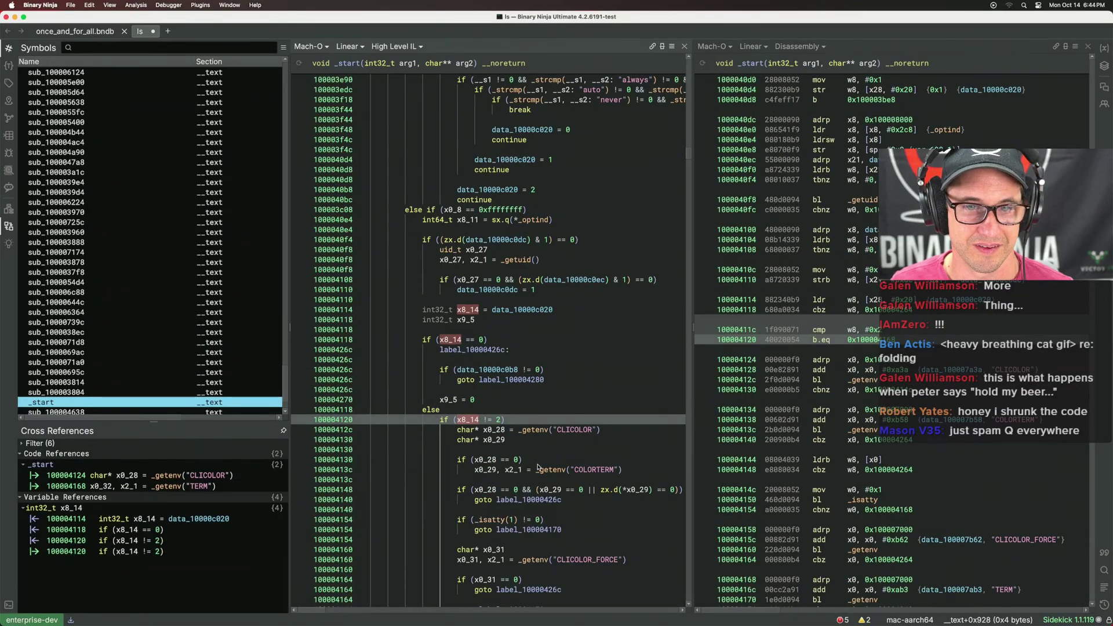
scroll(540, 467, "down", 1)
List the uses of x0_29, data_10000c0fc and x29_1 further down _start.
left_click(641, 459)
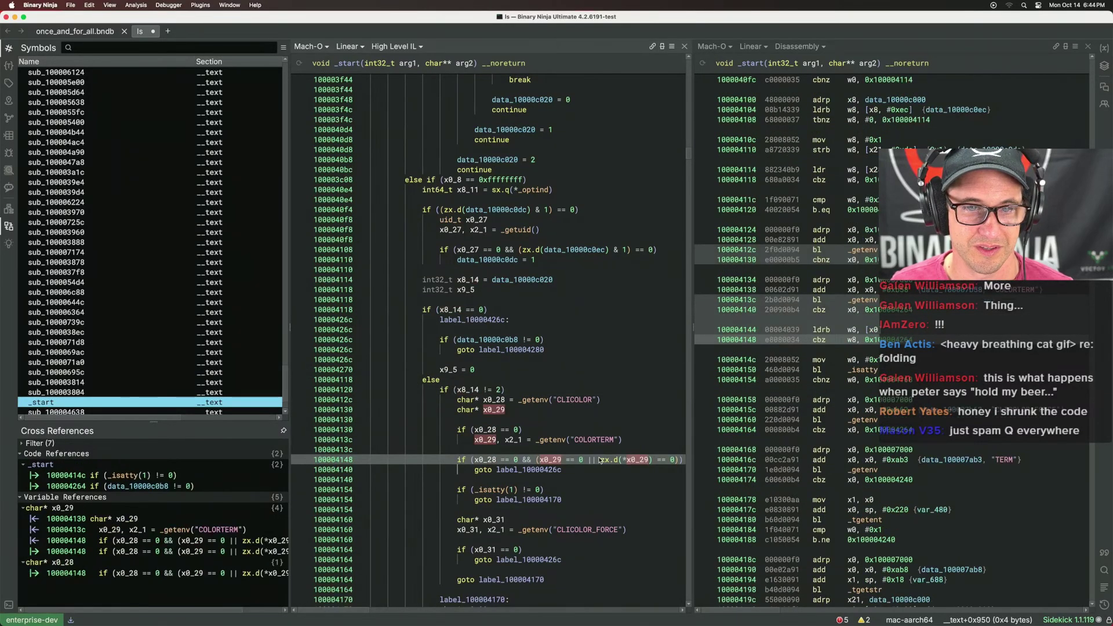
scroll(586, 408, "down", 9)
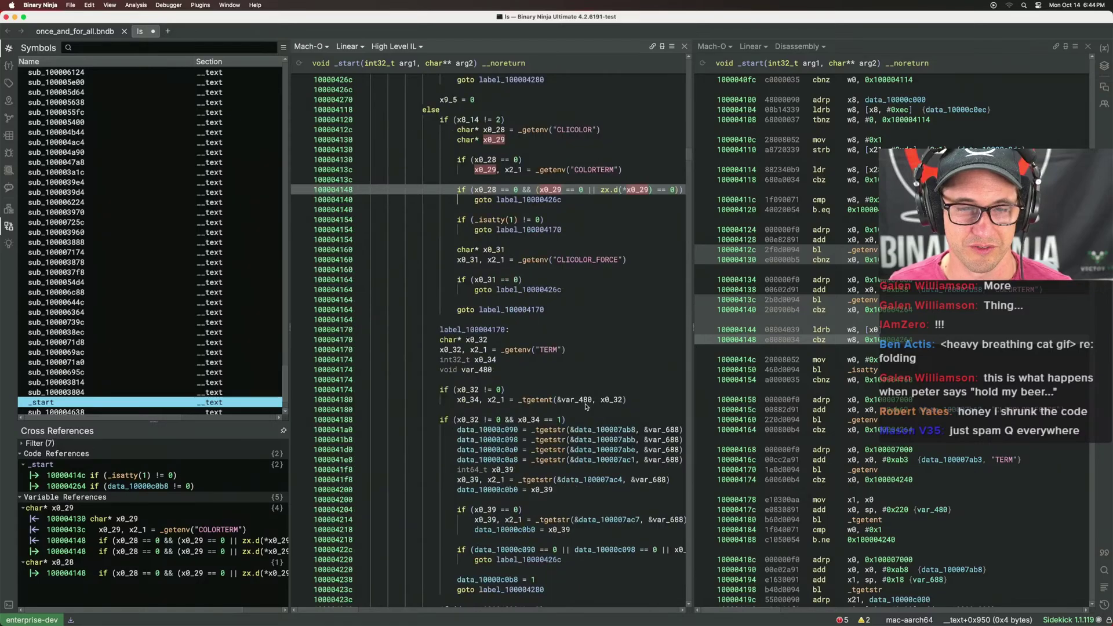
scroll(606, 397, "down", 6)
scroll(604, 382, "down", 20)
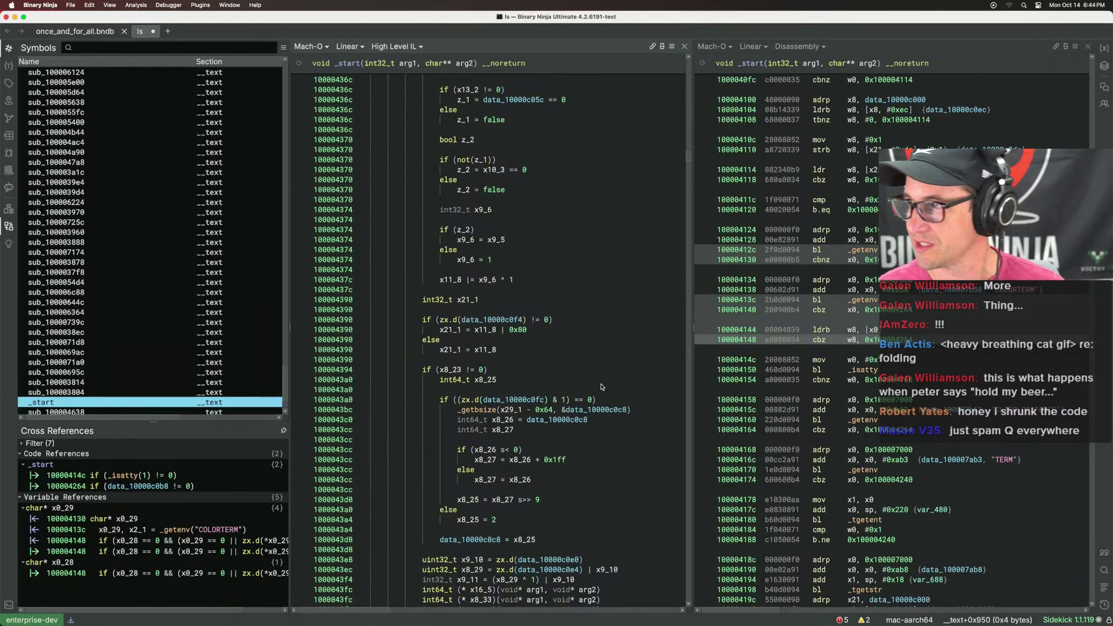
left_click(523, 400)
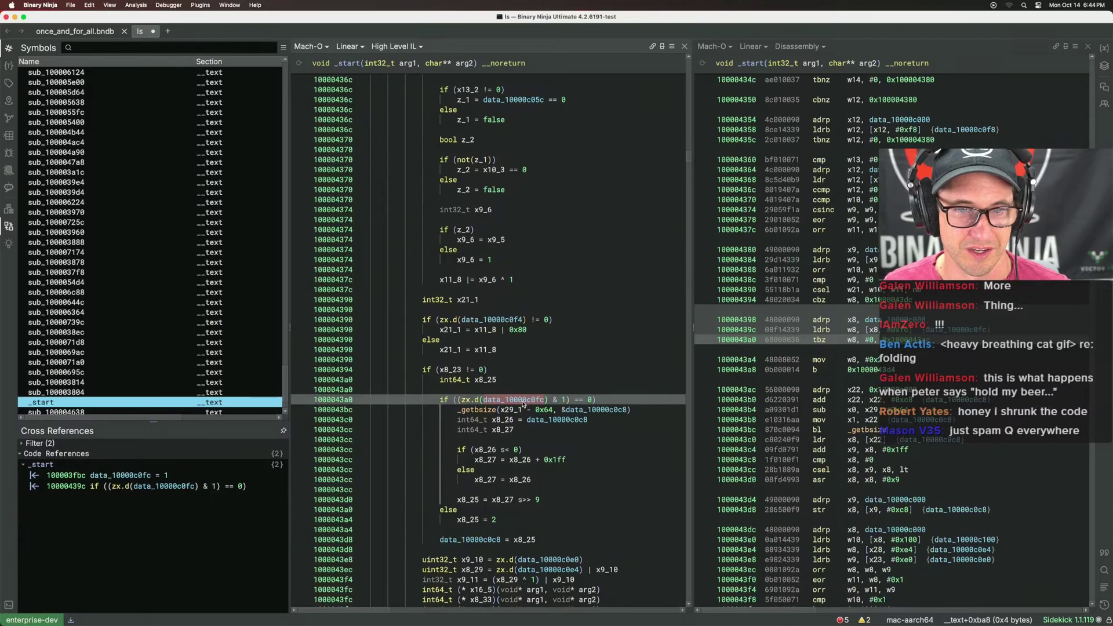
left_click(513, 411)
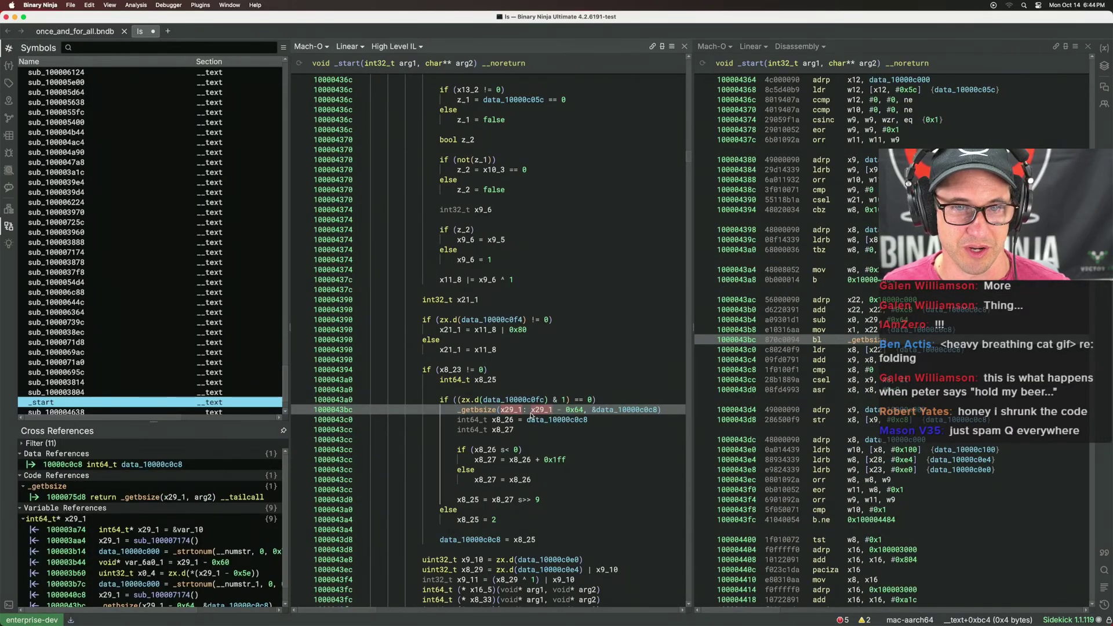
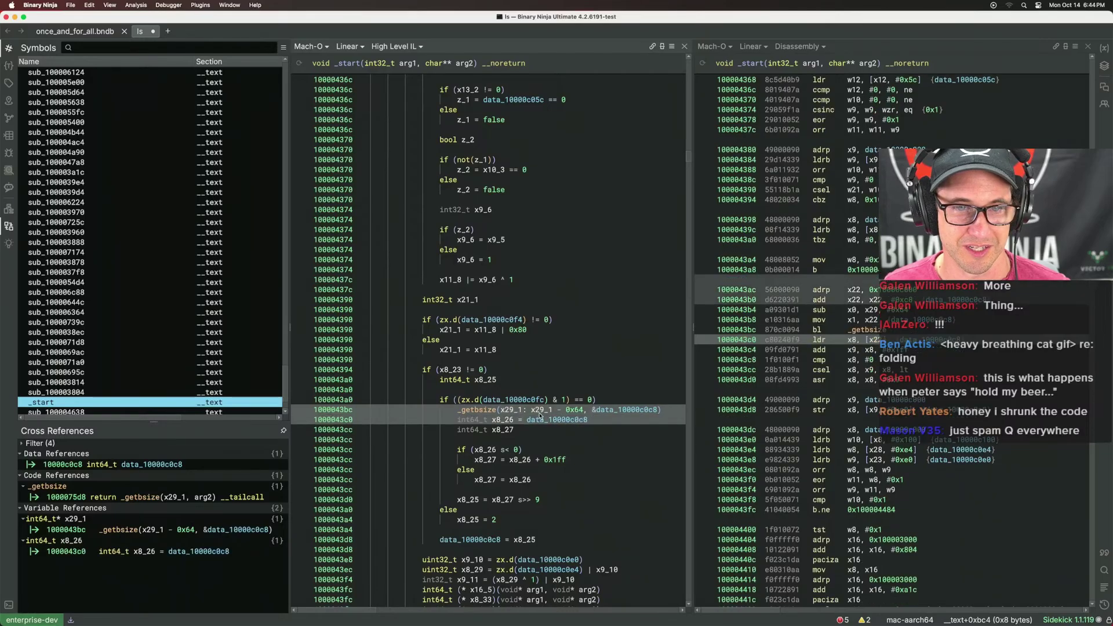
left_click(502, 431)
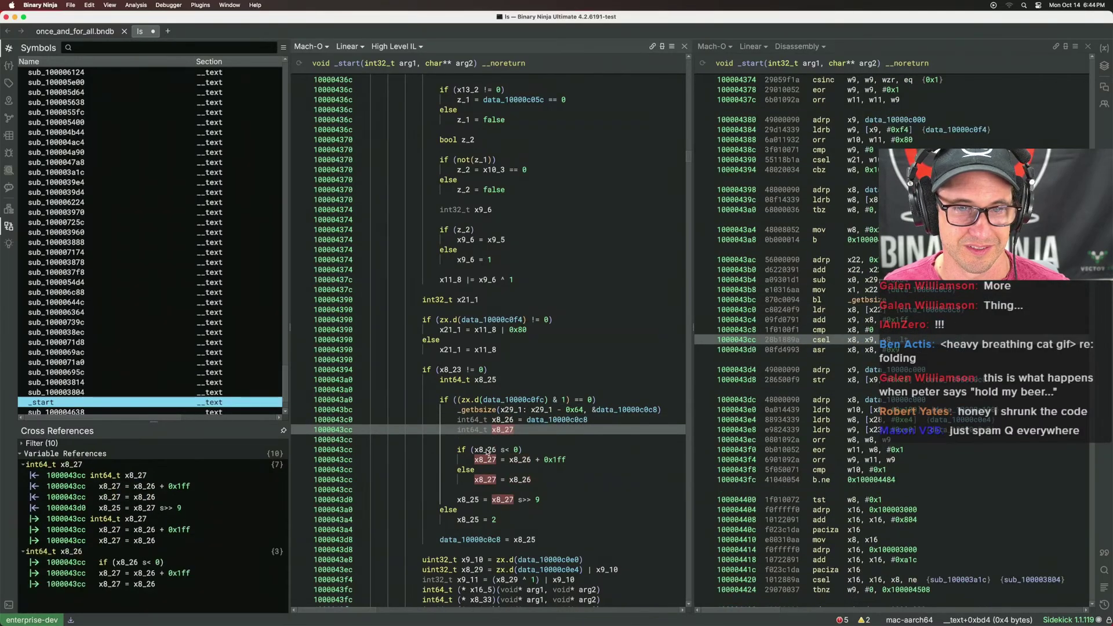
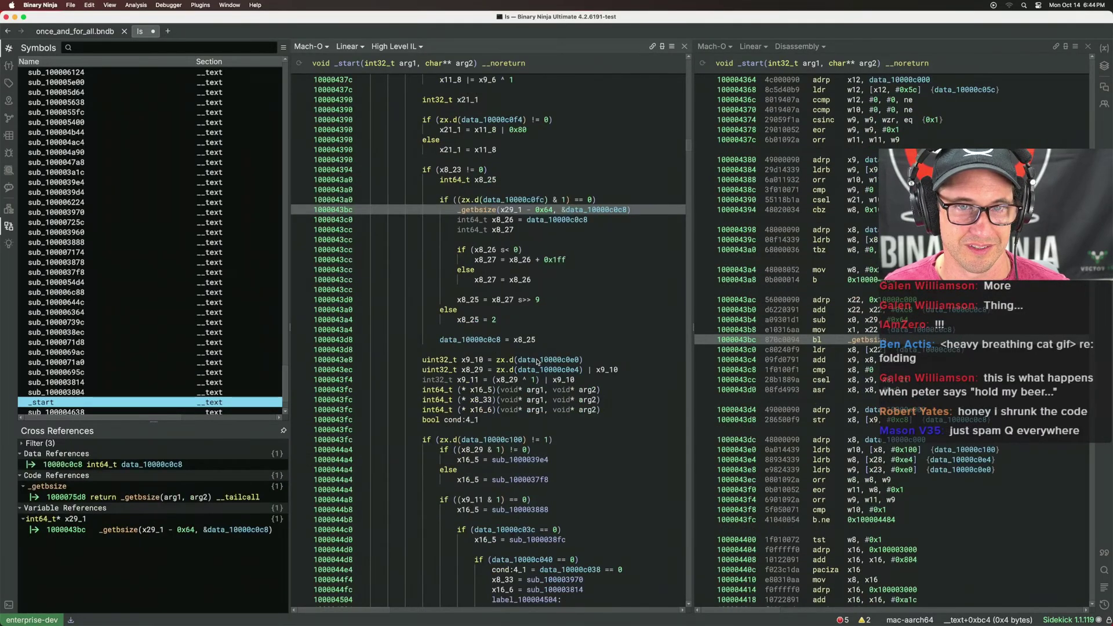
Revisit the strcmp "never" check and _getbsize call, undo the last edit, then list x29_1's references.
key("Escape")
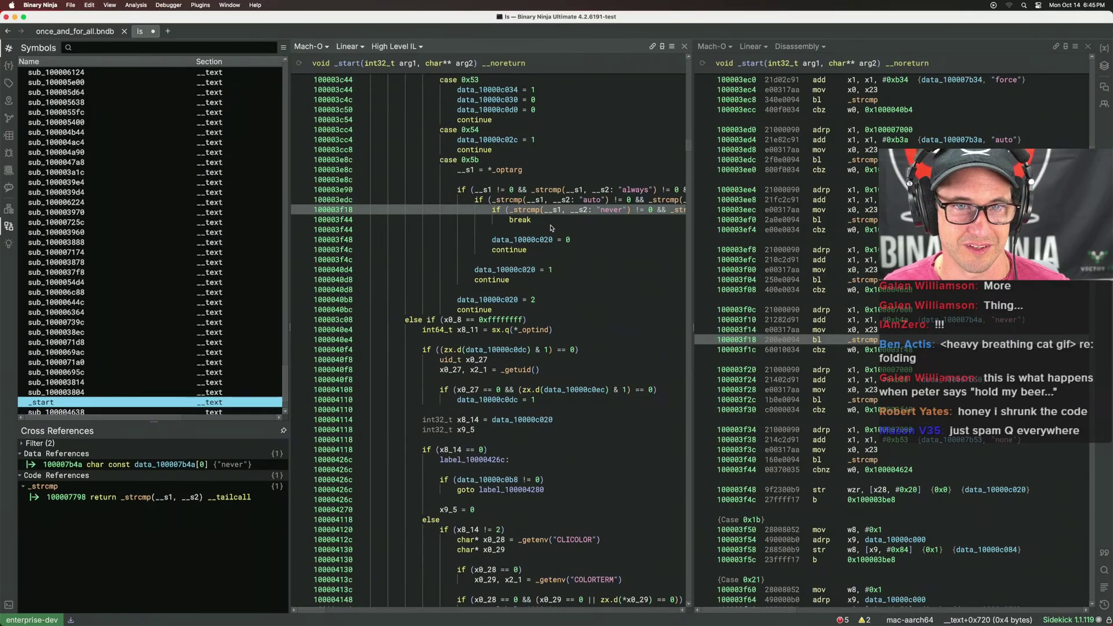
key("super+bracketright")
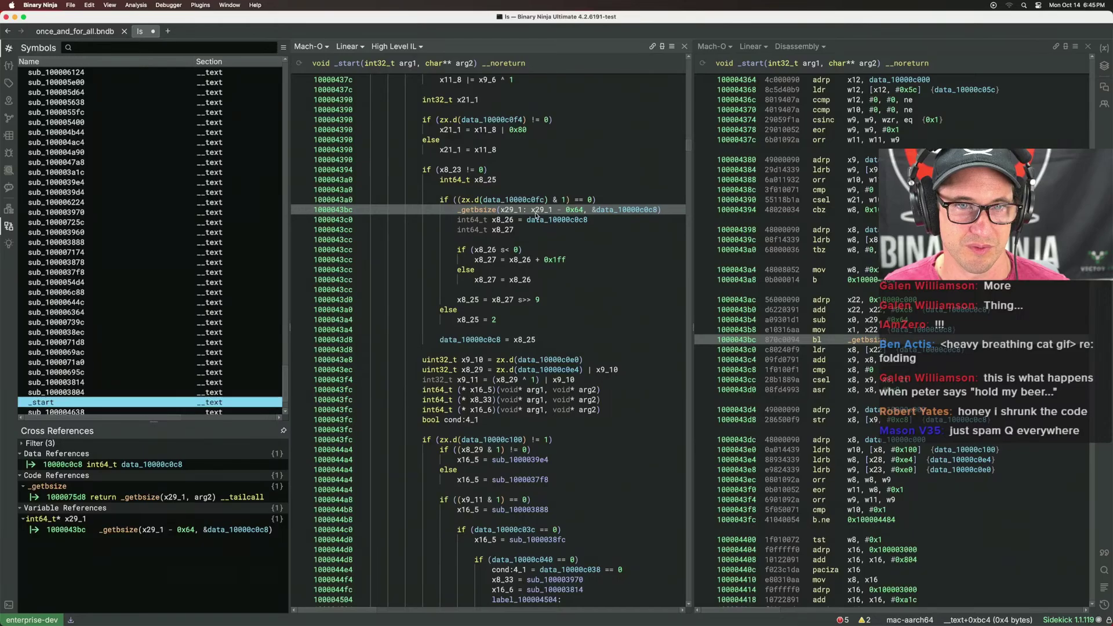
key("super+z")
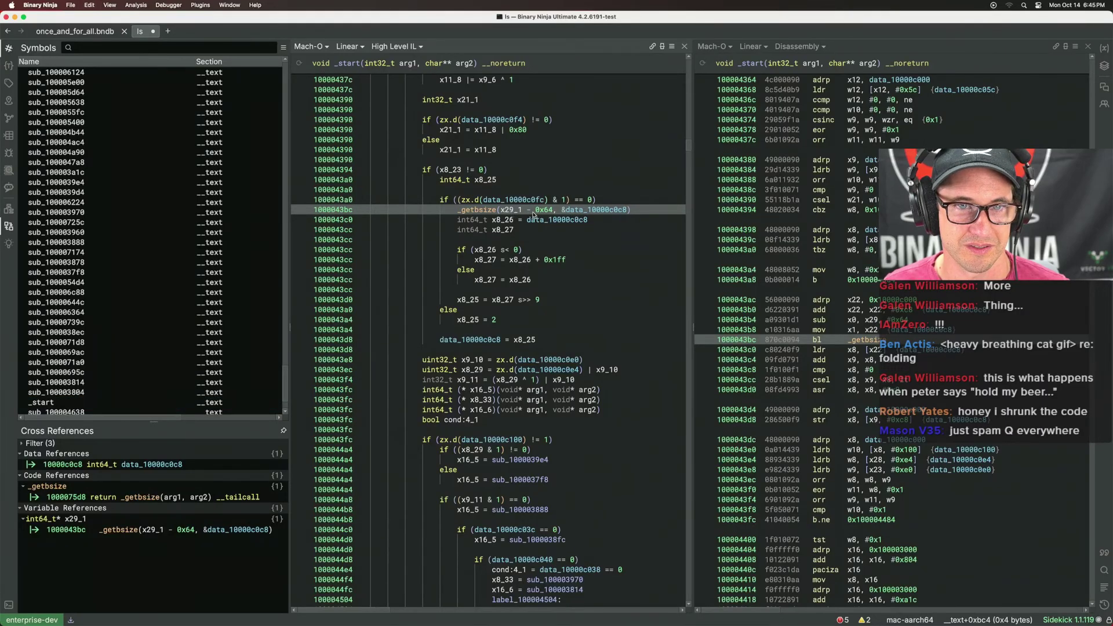
left_click(508, 211)
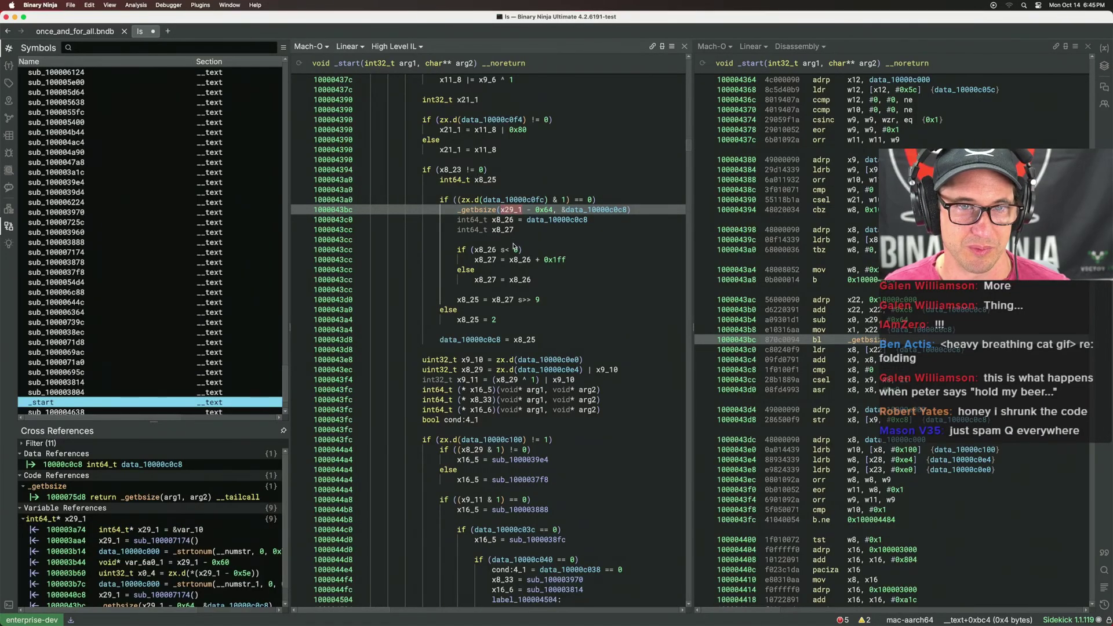
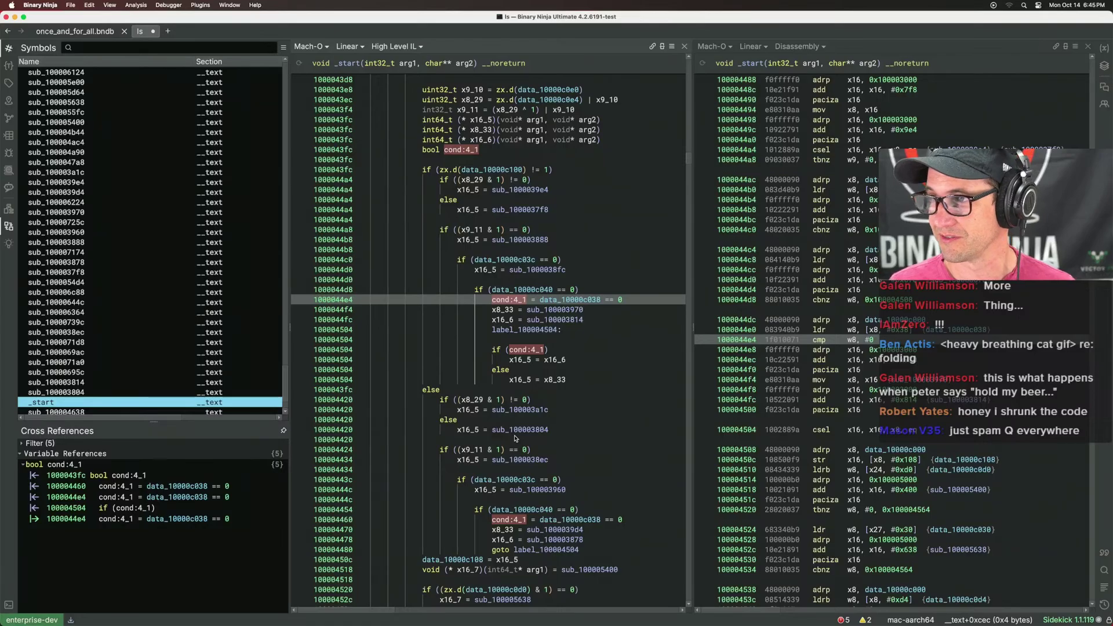
Find the Undefine upgrade line in the project's feature notes.
scroll(551, 392, "down", 6)
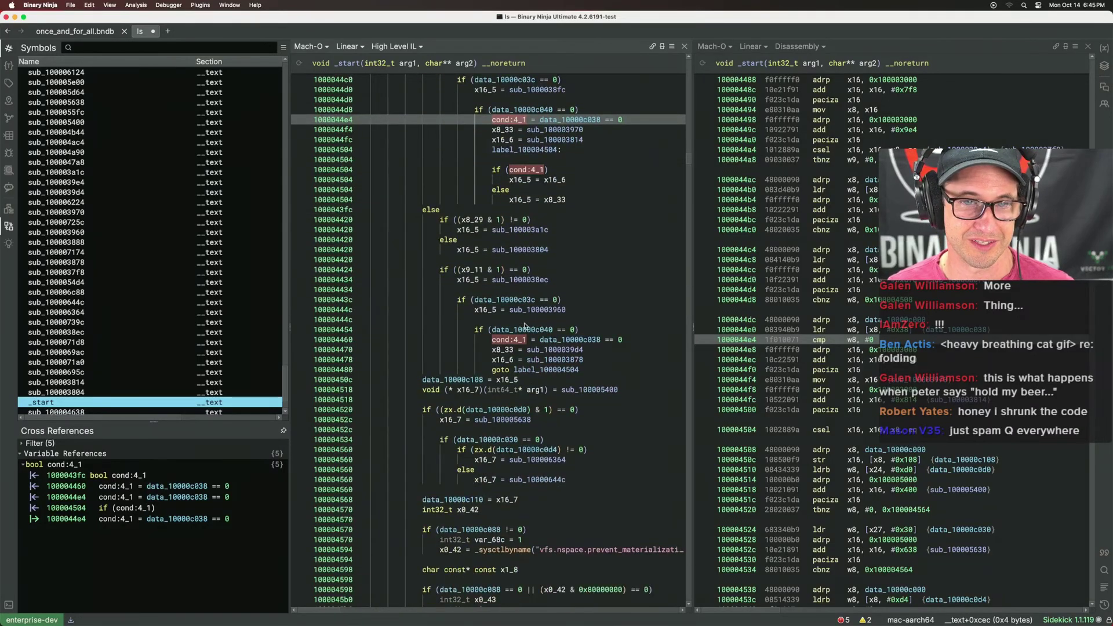
key("super+Tab")
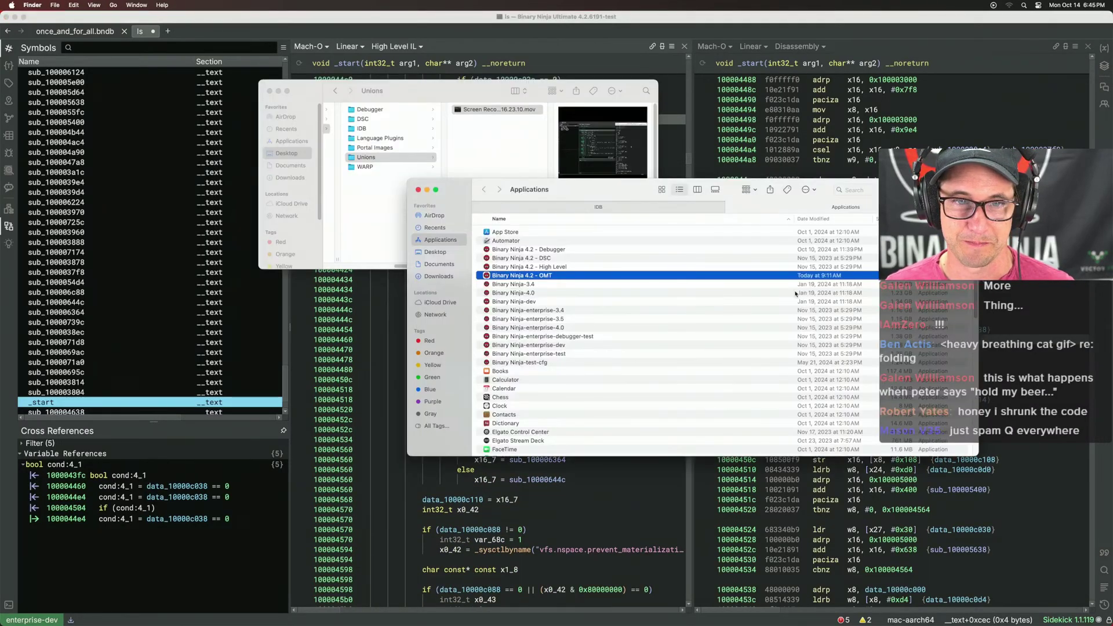
double_click(597, 279)
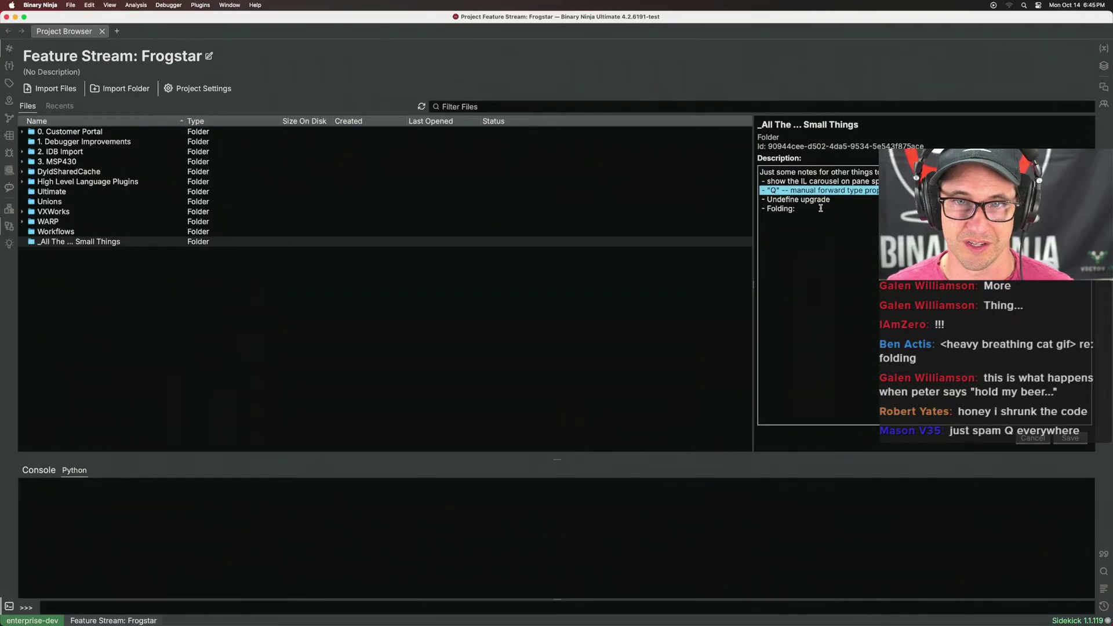
triple_click(823, 199)
Back in the ls analysis, jump to data_10000c088 and undefine it into raw bytes.
key("super+Tab")
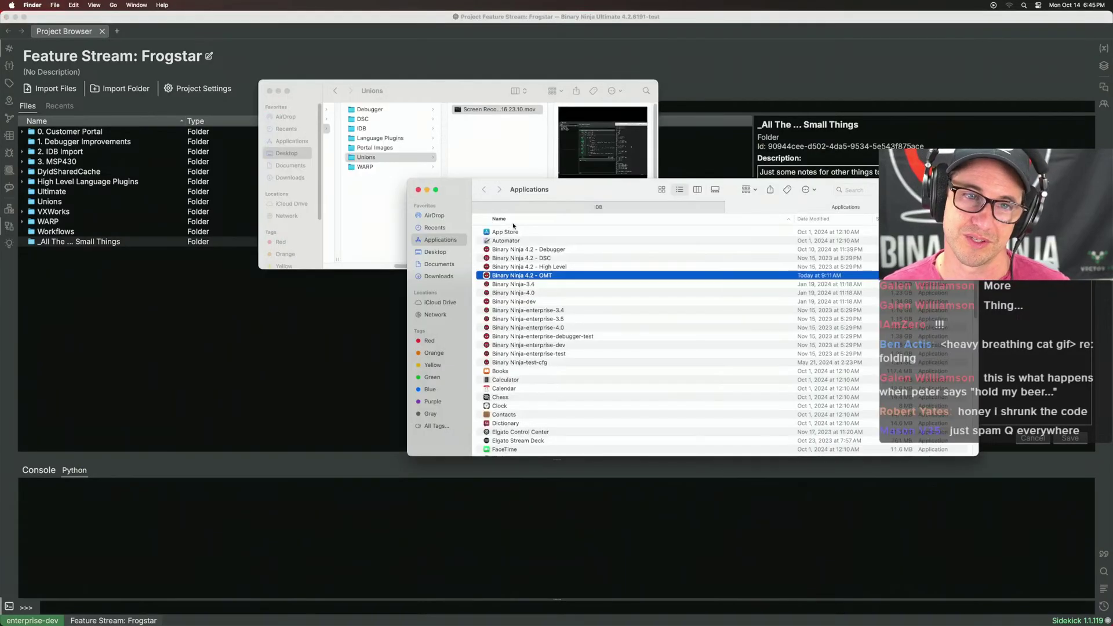
key("super+Tab")
key("super+grave")
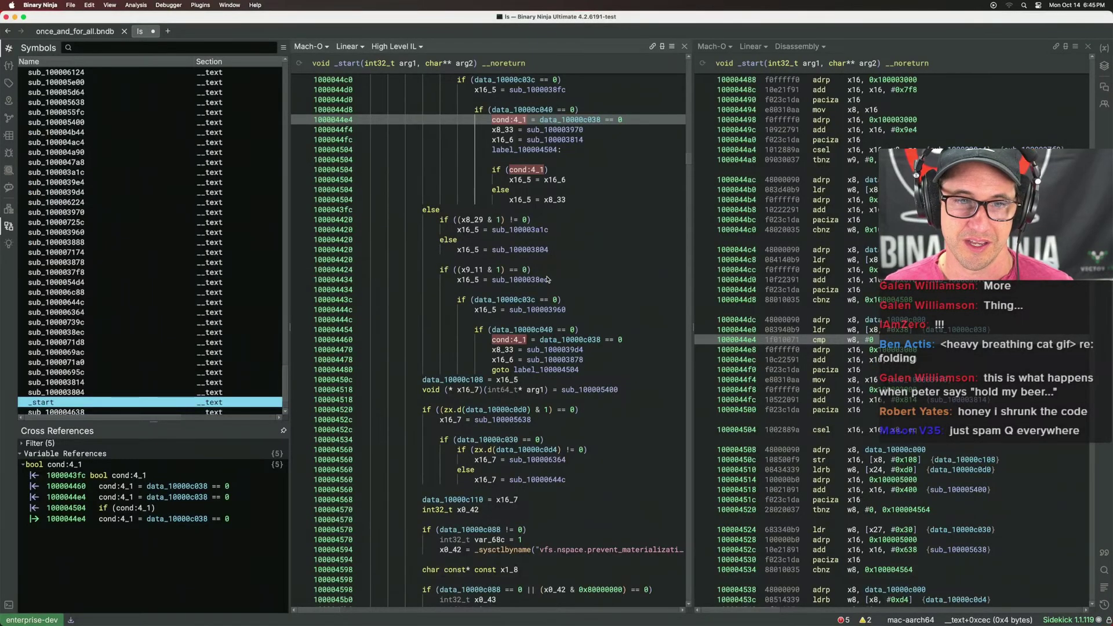
scroll(543, 278, "down", 2)
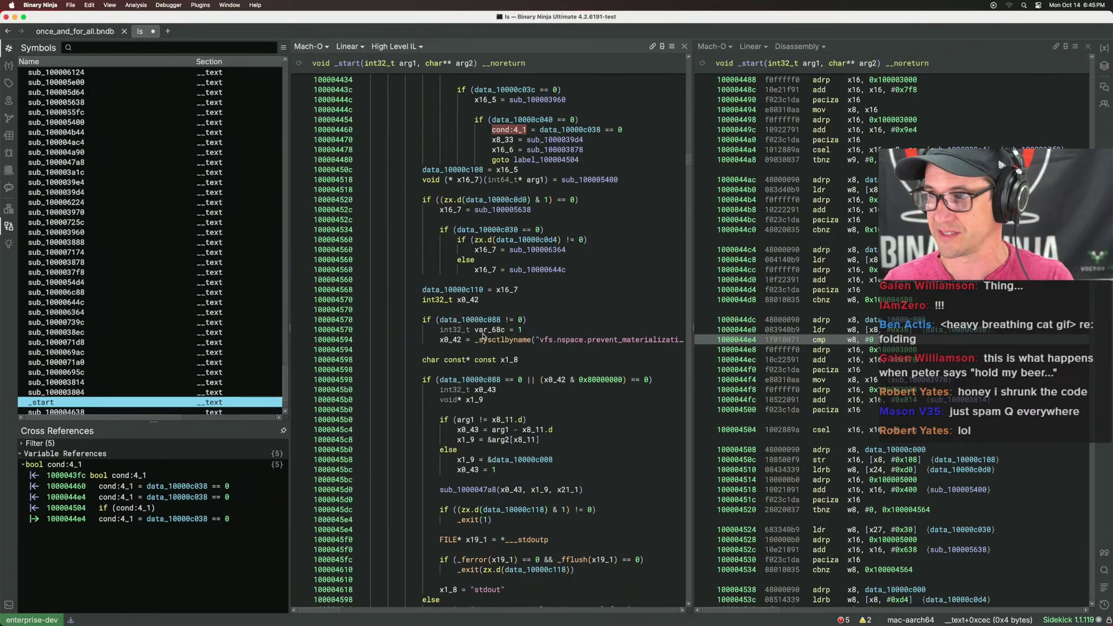
double_click(485, 321)
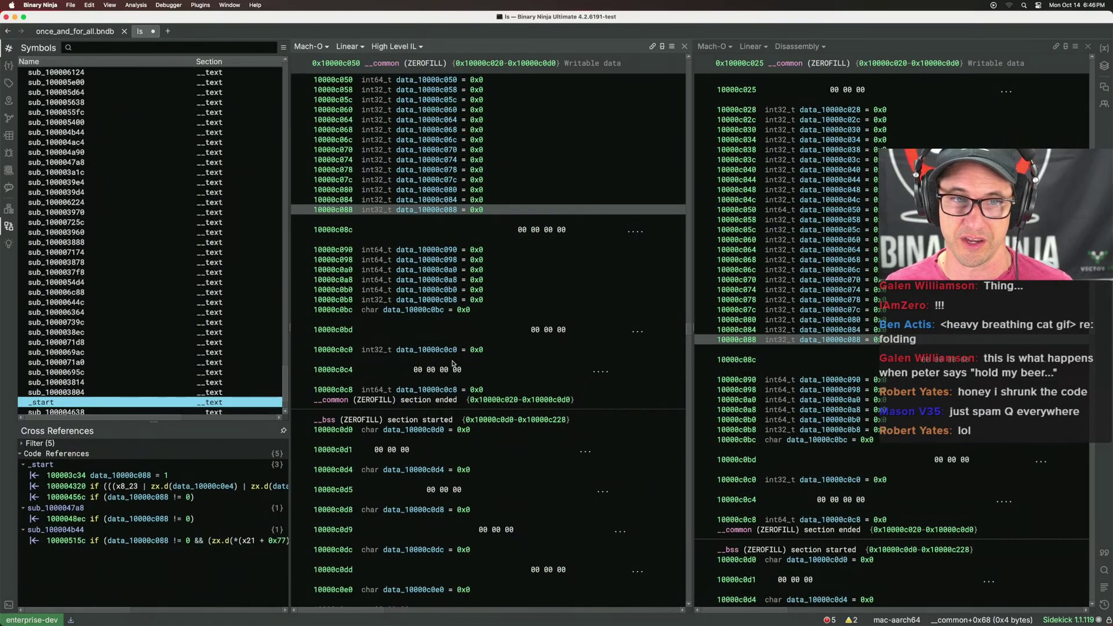
key("u")
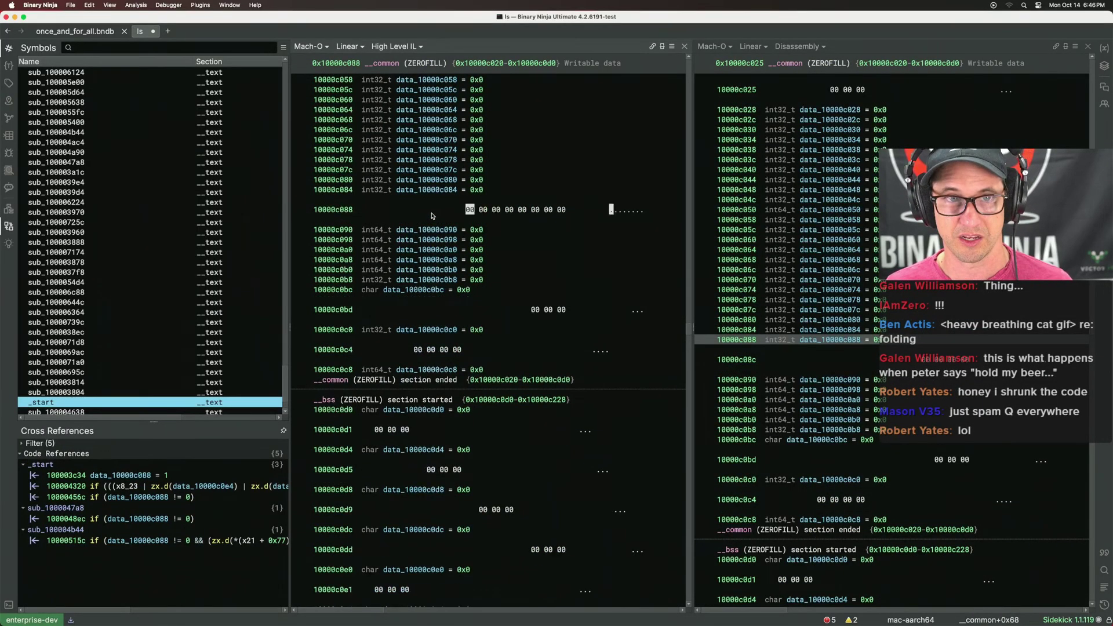
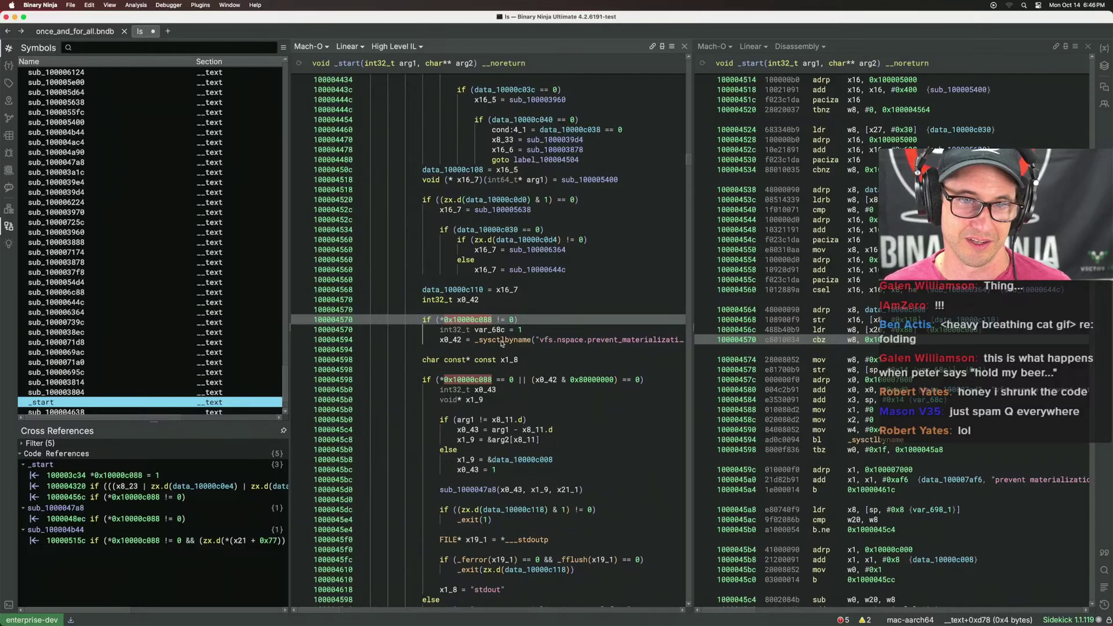
Check the type of the _sysctlbyname call in _start, leaving it unchanged.
left_click(502, 342)
key("y")
key("Return")
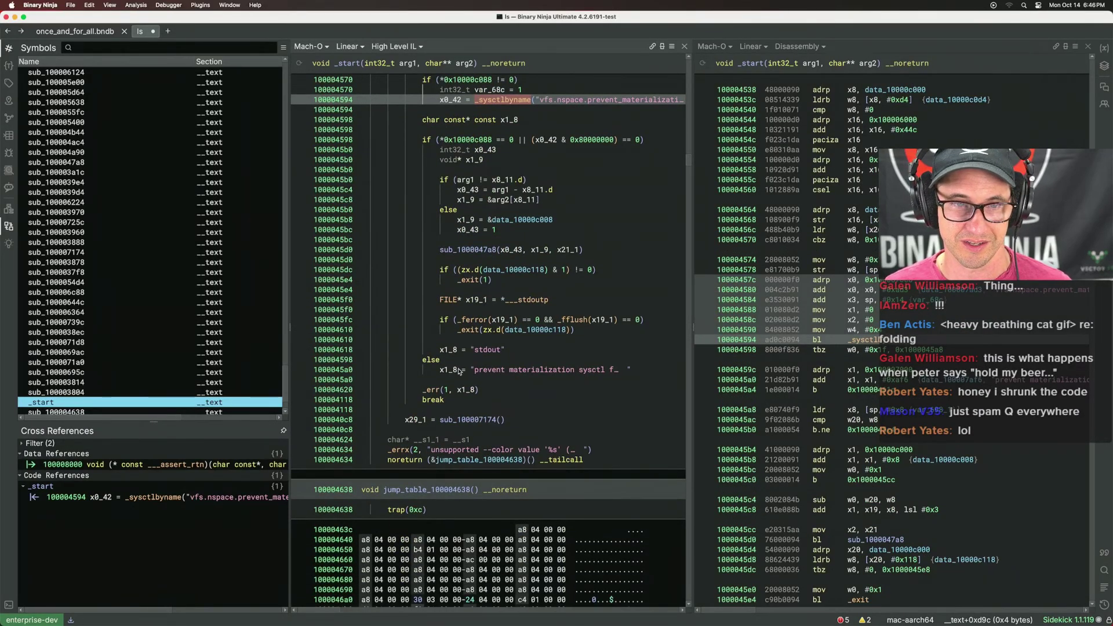
scroll(455, 374, "down", 1)
Undefine sub_100007174 into raw bytes, then return to the Feature Stream: Frogstar project browser.
double_click(467, 390)
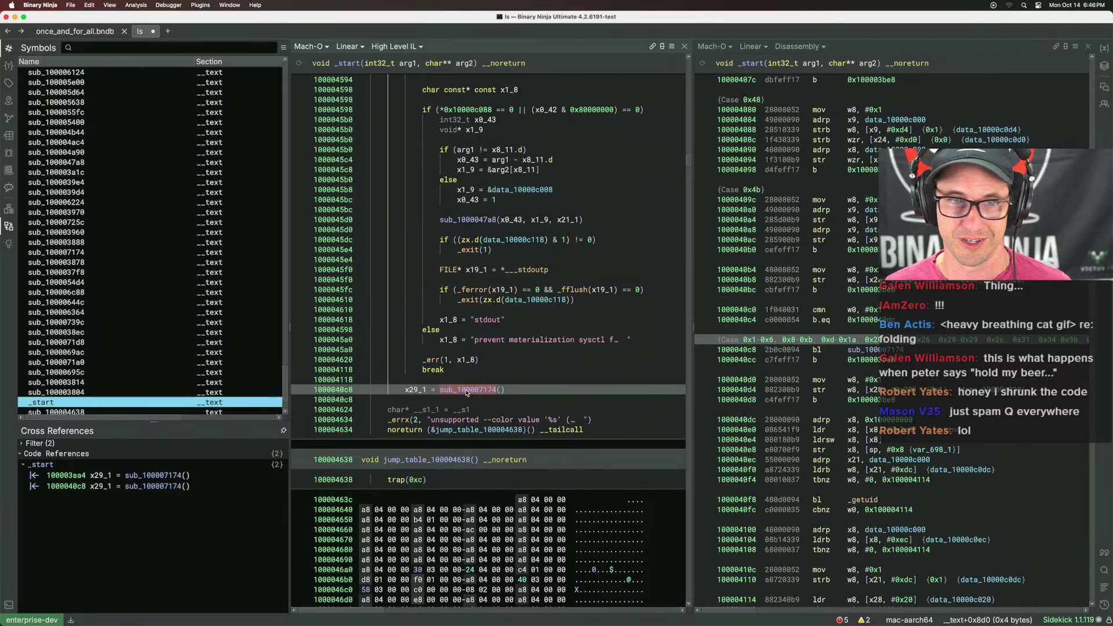
key("y")
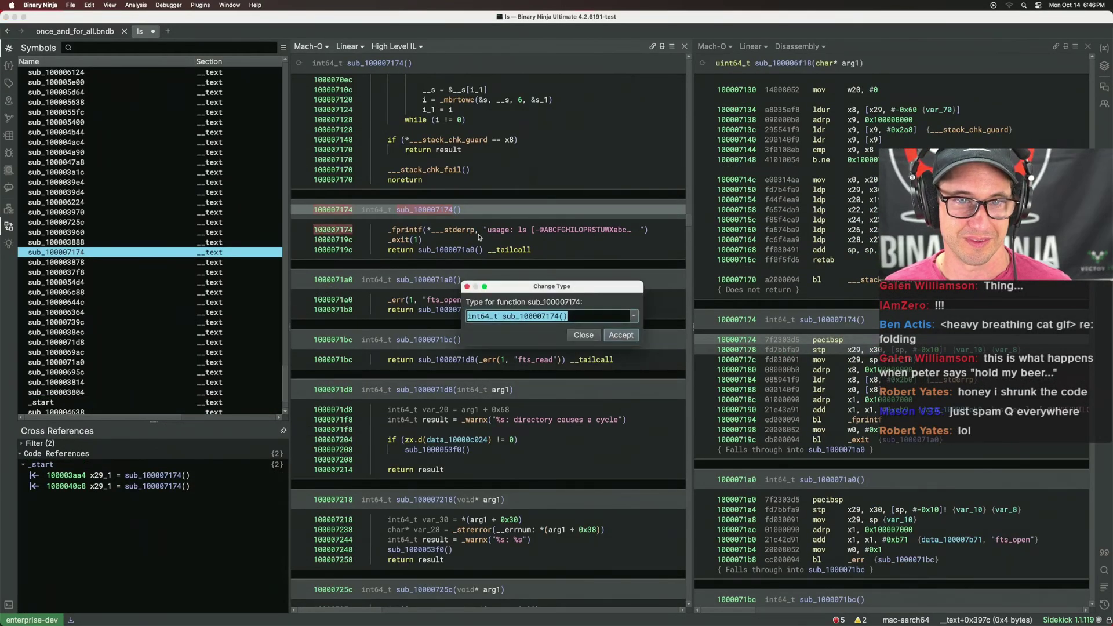
key("Escape")
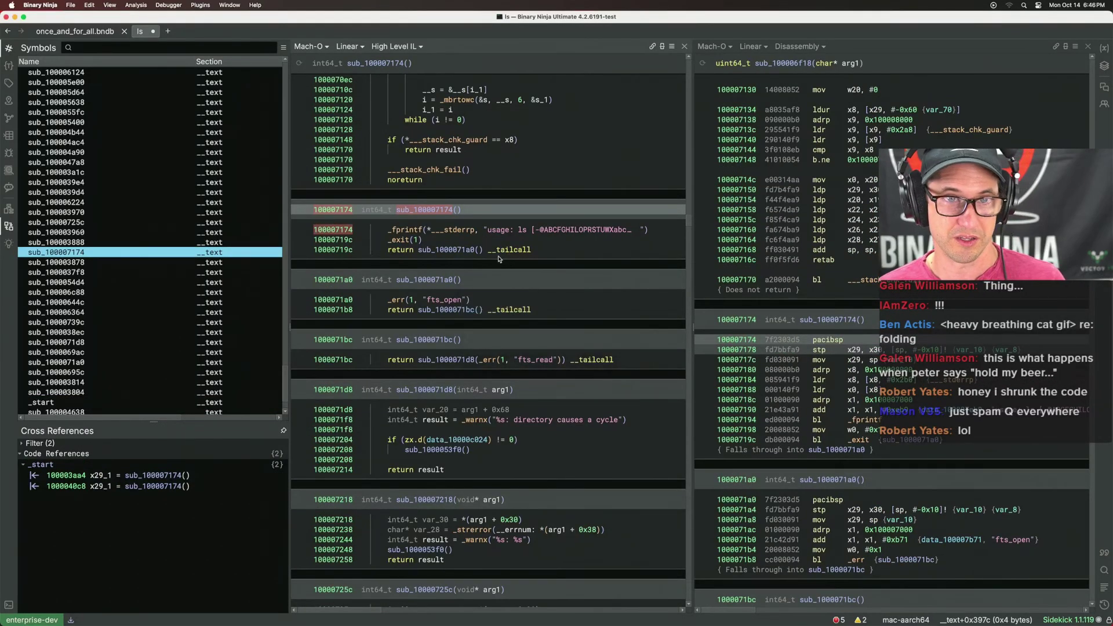
key("u")
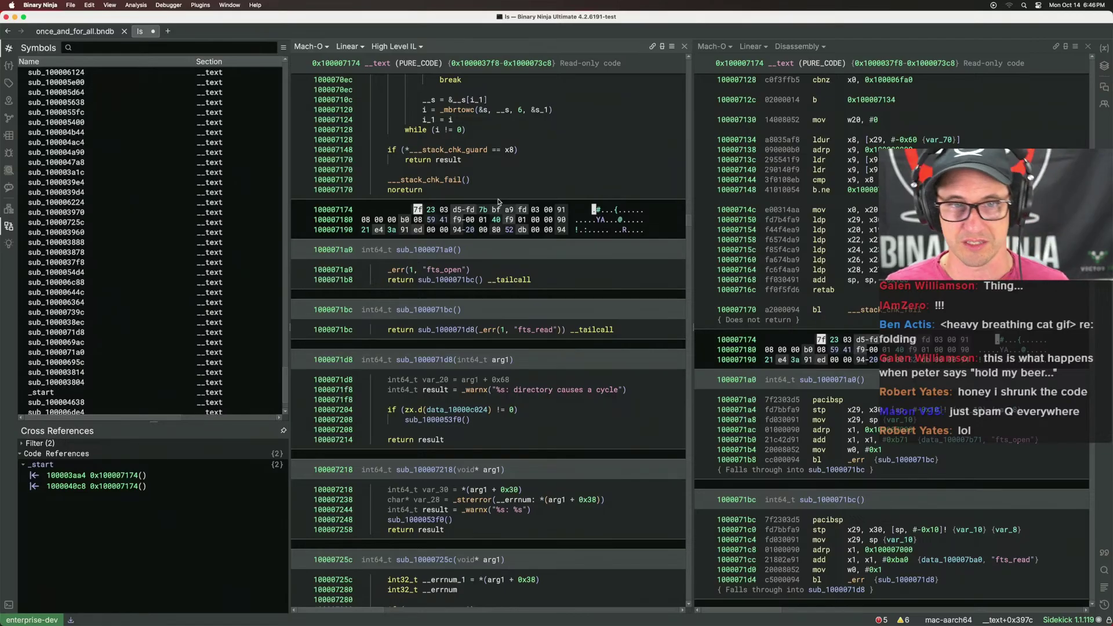
key("super+Tab")
key("super+Tab")
key("super+grave")
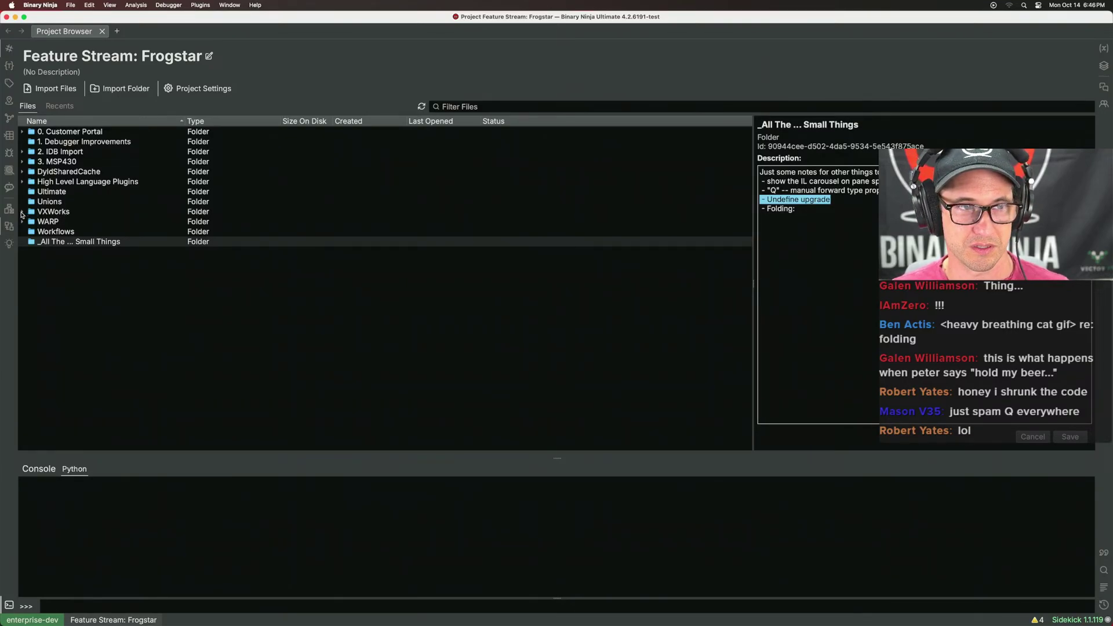
Open vx5_arm_little_endian_0x1000.bndb from the VXWorks folder, declining to save the description edits.
left_click(23, 213)
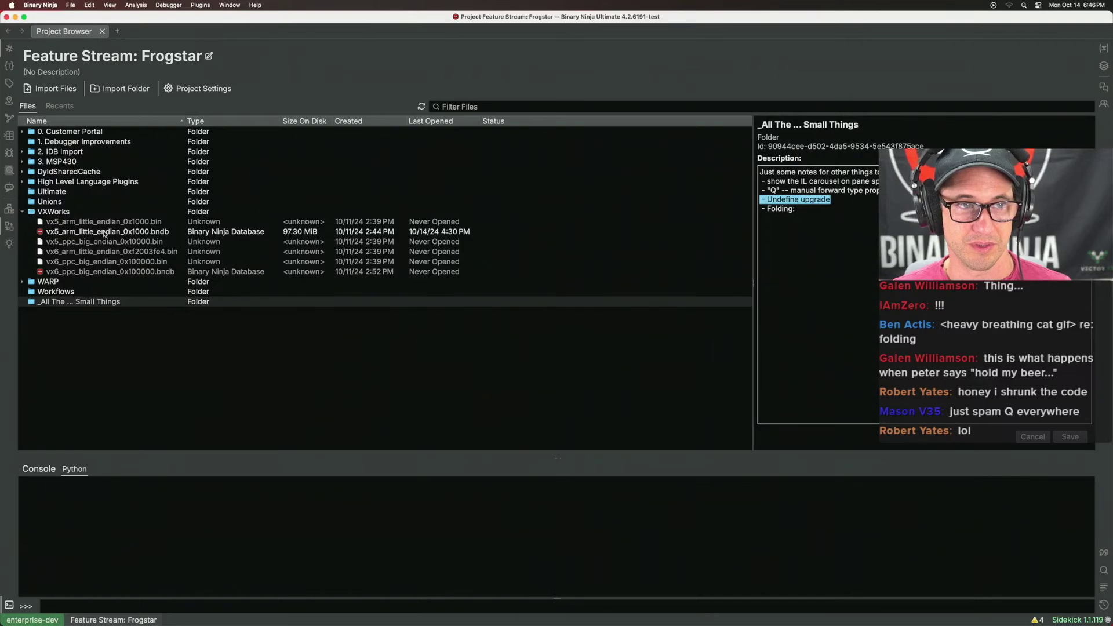
left_click(105, 234)
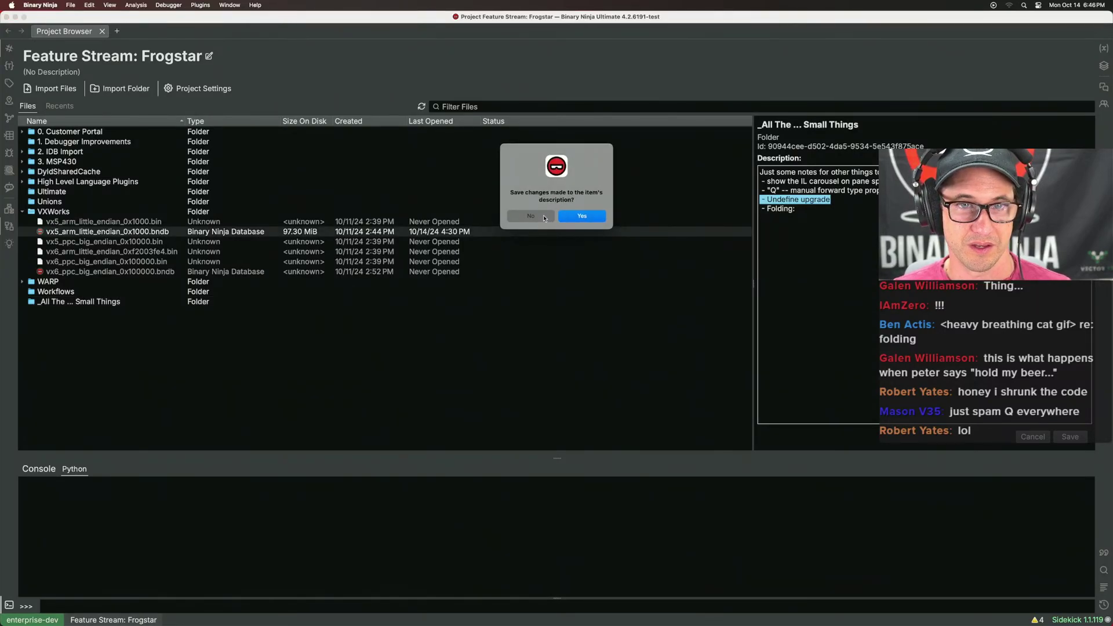
left_click(544, 218)
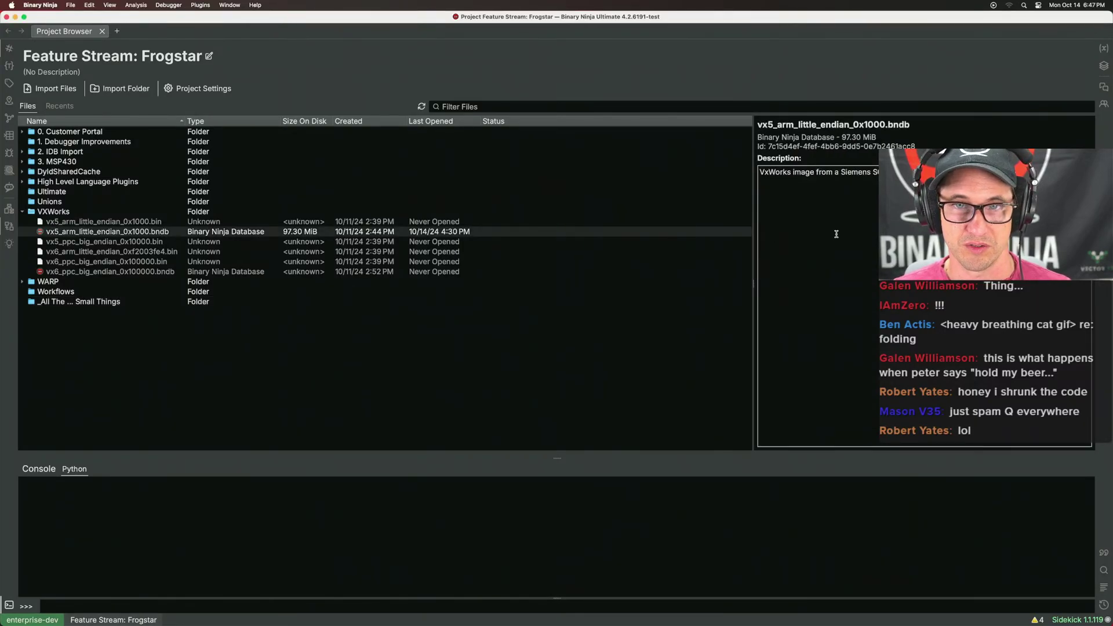
double_click(140, 233)
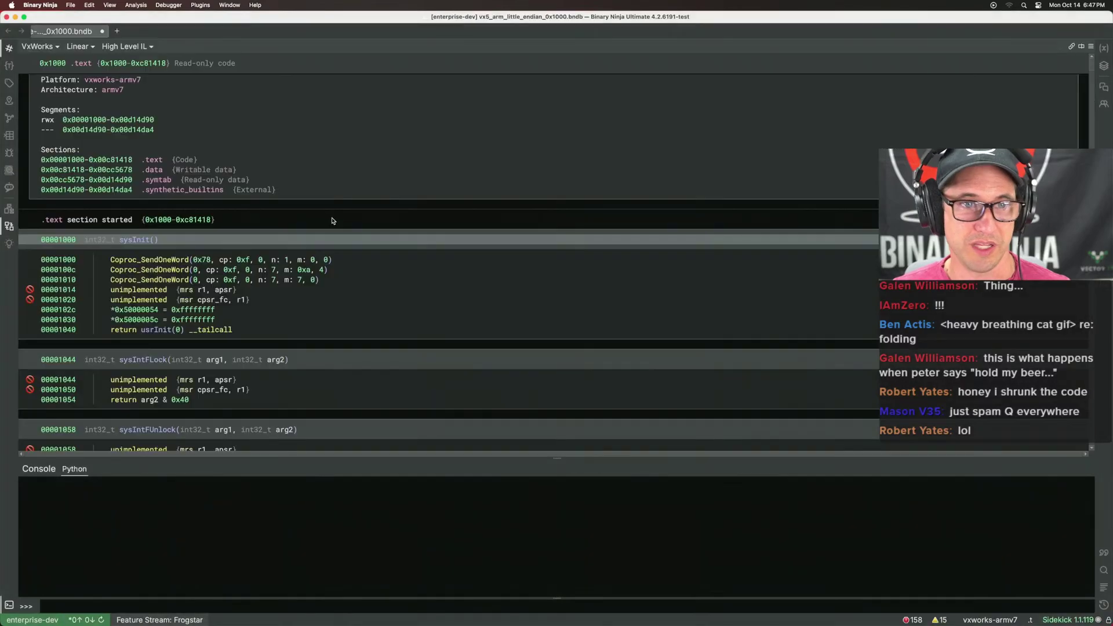
Browse the database's Types sidebar, collapsing and re-expanding the System Types group.
left_click(9, 66)
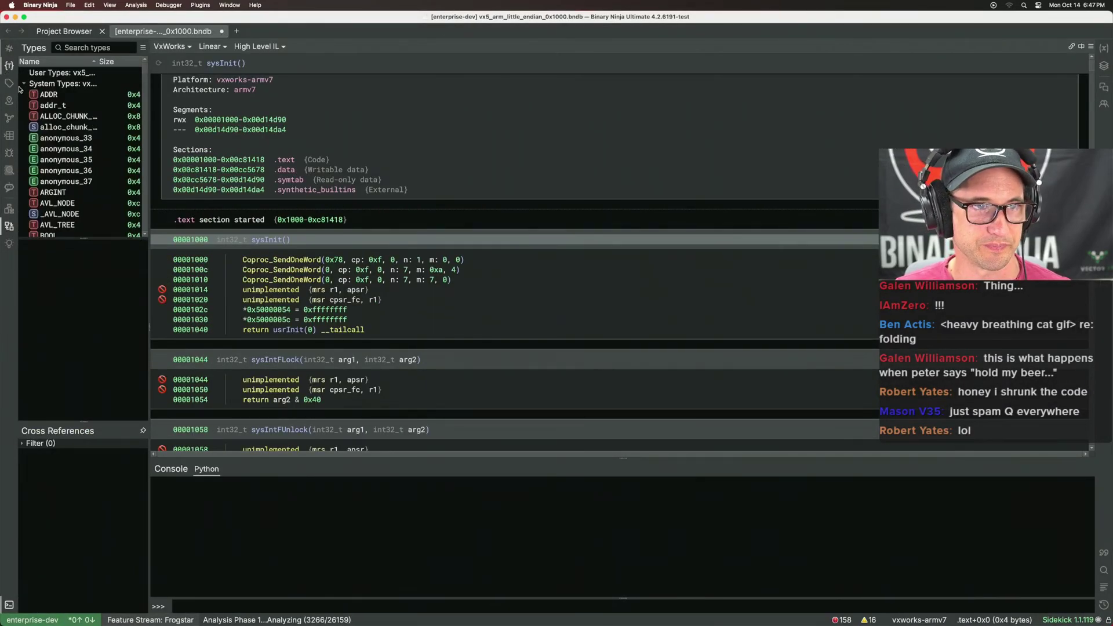
left_click(22, 85)
left_click(22, 92)
scroll(84, 119, "down", 3)
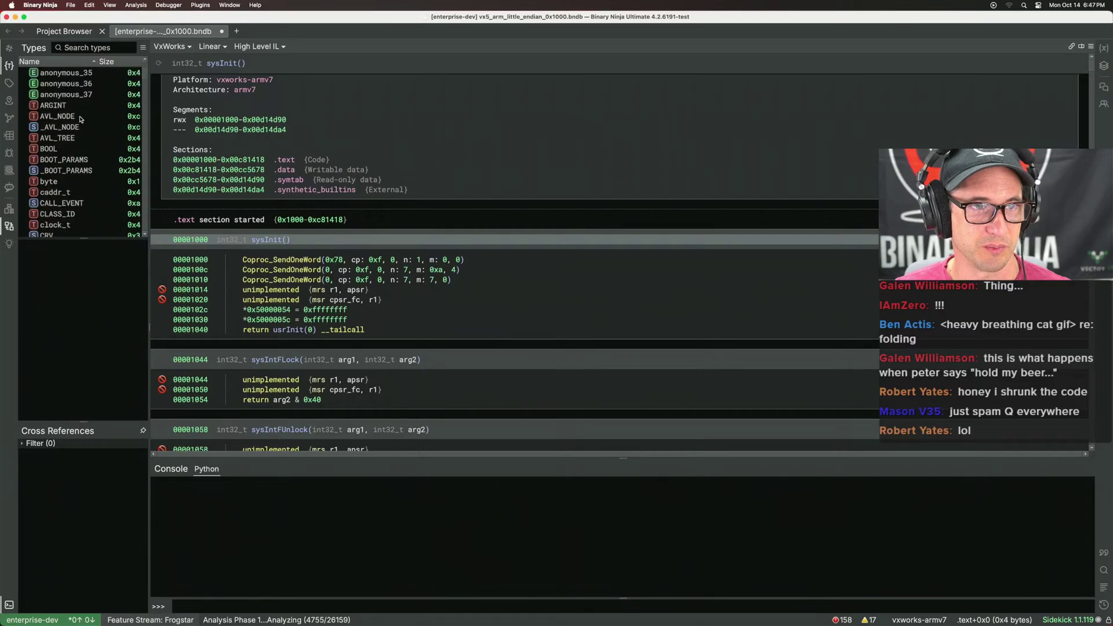
scroll(80, 119, "down", 15)
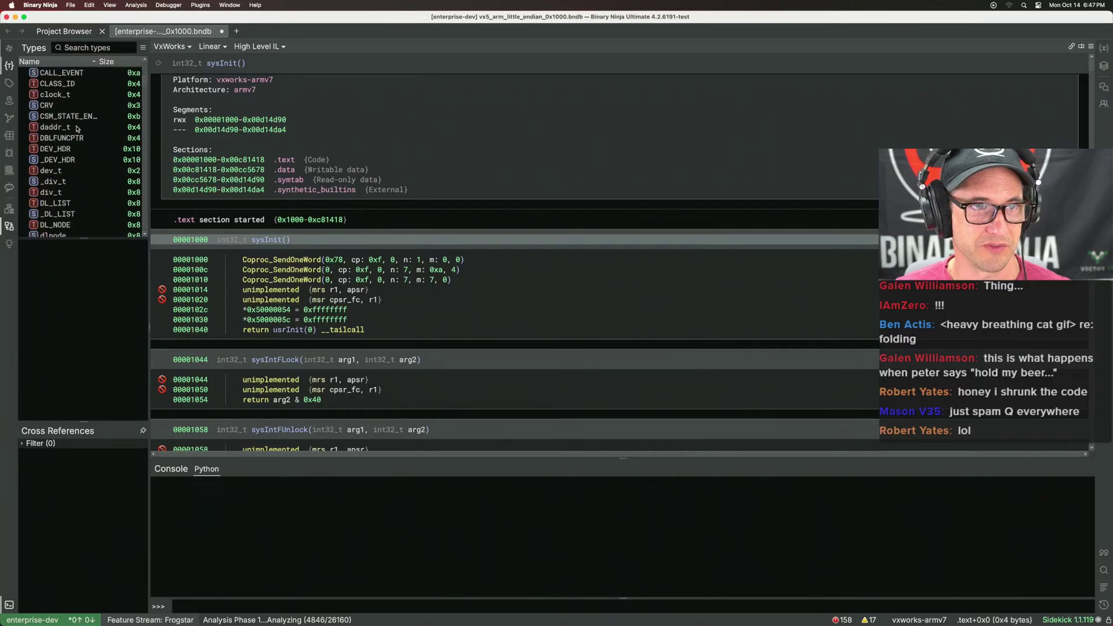
Show a widened Memory Map and jump to the VxWorks symbol table in .symtab to scroll through it.
left_click(10, 101)
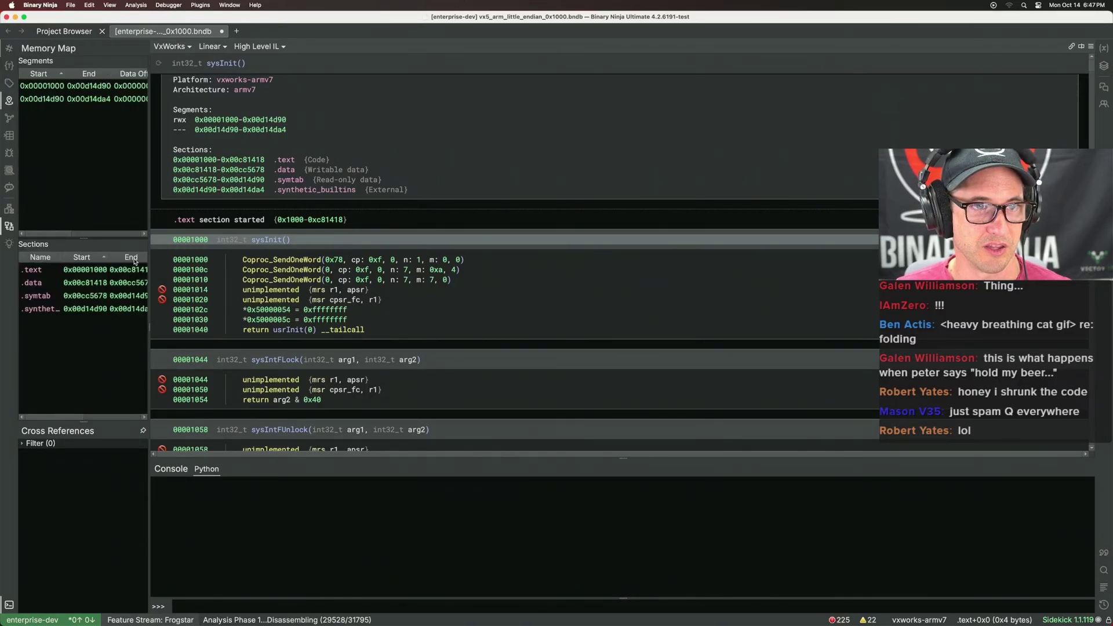
left_click_drag(149, 262, 313, 262)
double_click(39, 296)
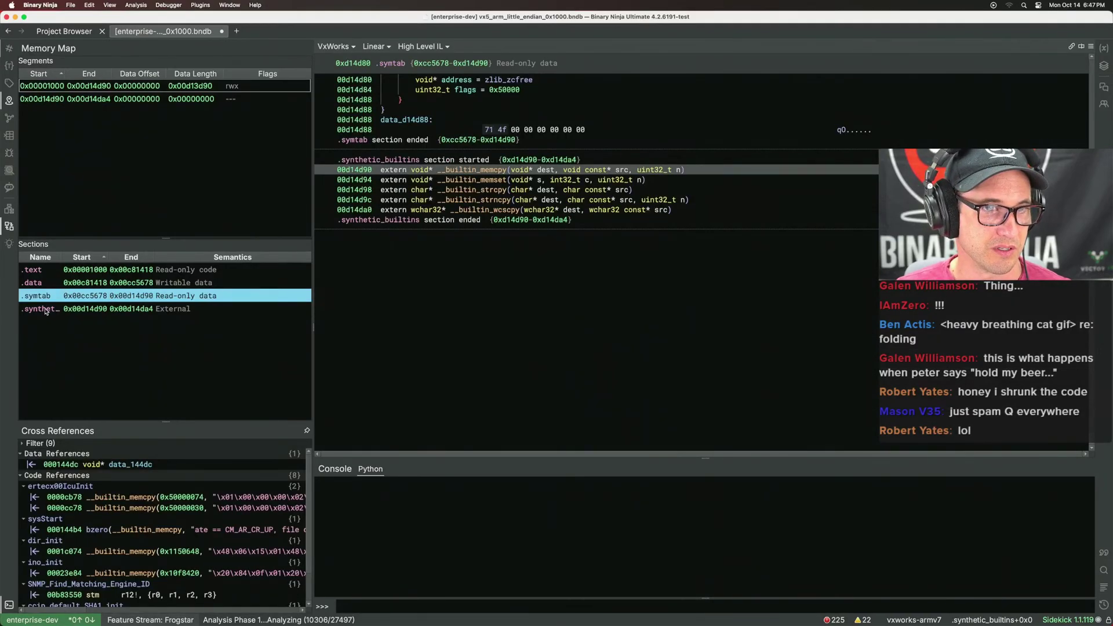
double_click(458, 140)
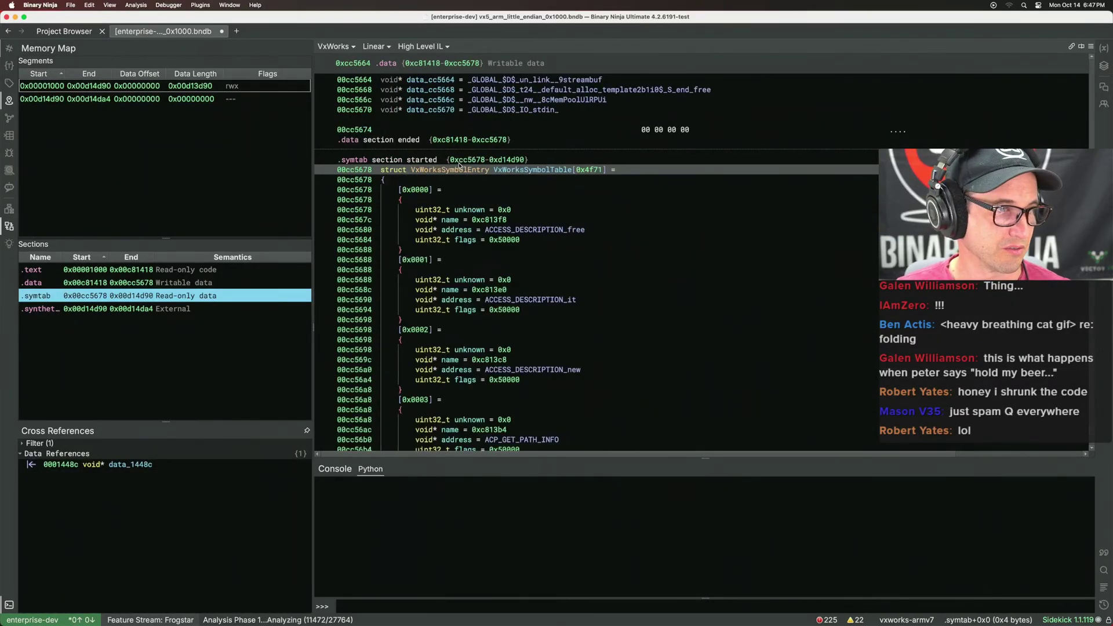
scroll(464, 177, "down", 8)
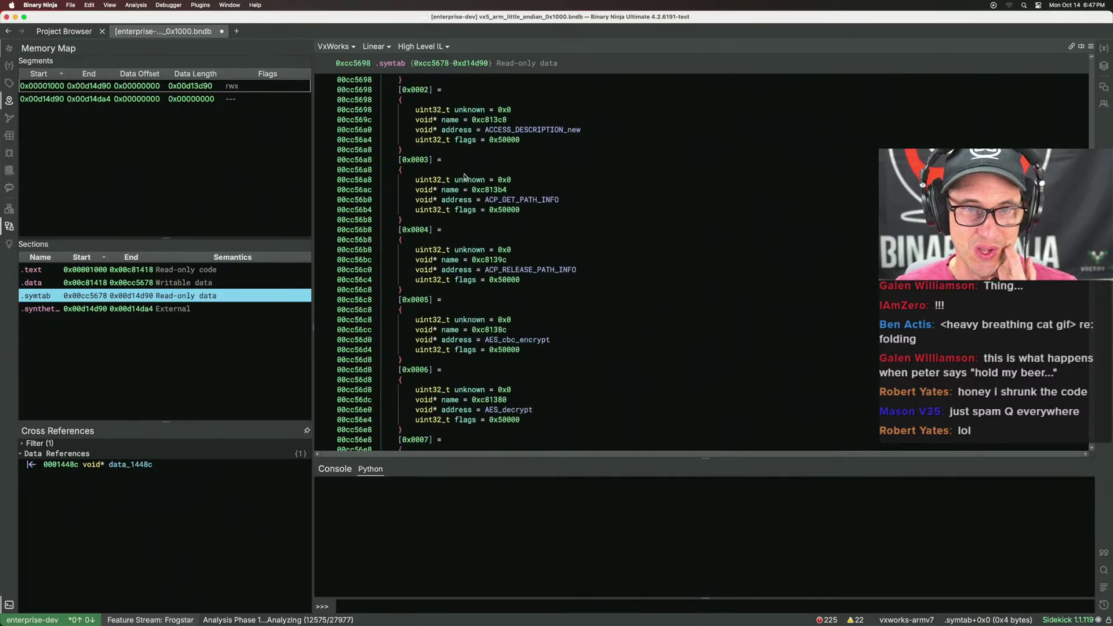
scroll(475, 191, "down", 15)
scroll(491, 202, "up", 15)
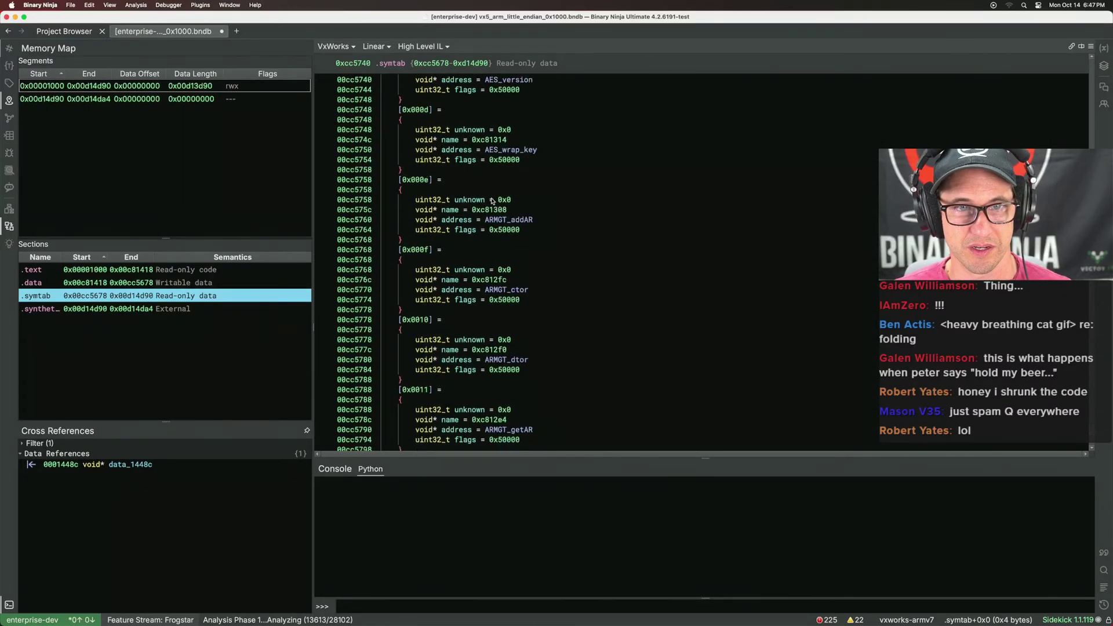
scroll(492, 202, "up", 10)
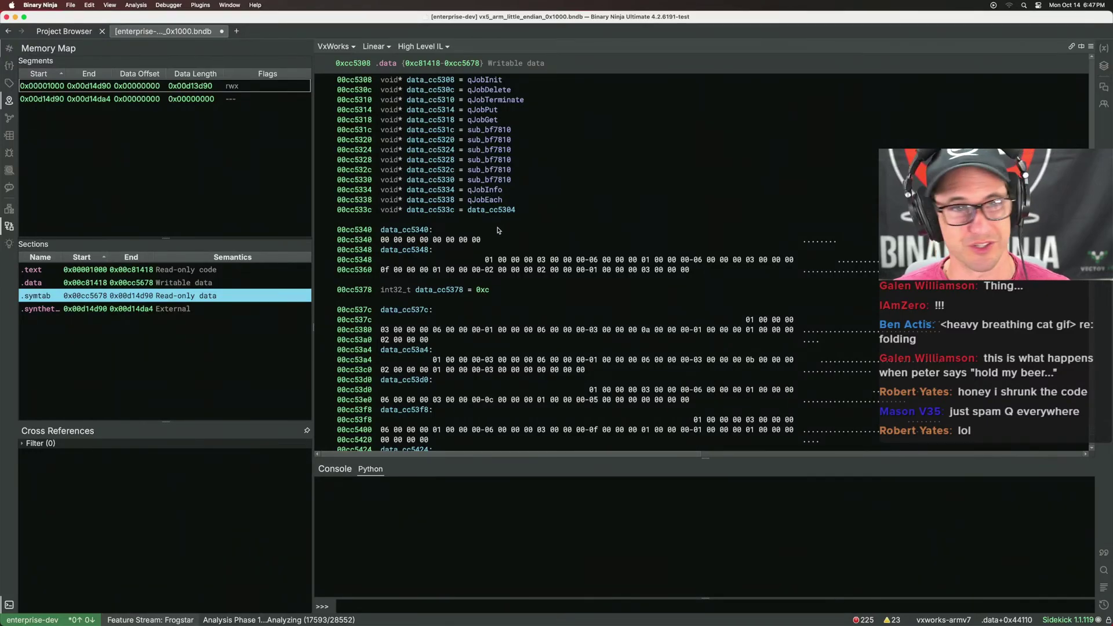
scroll(494, 232, "up", 6)
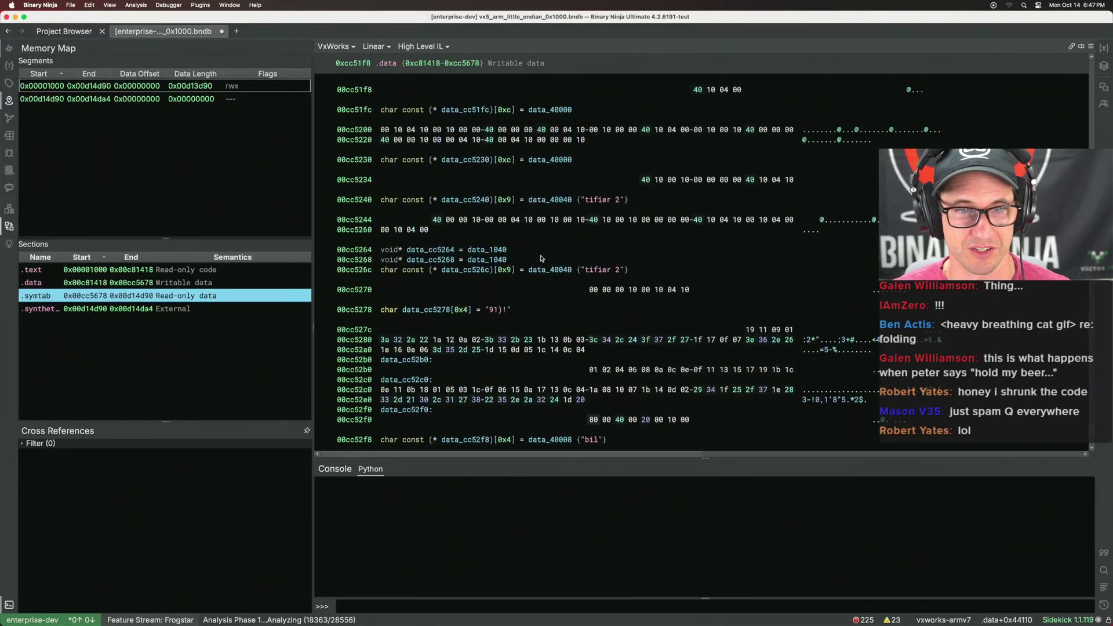
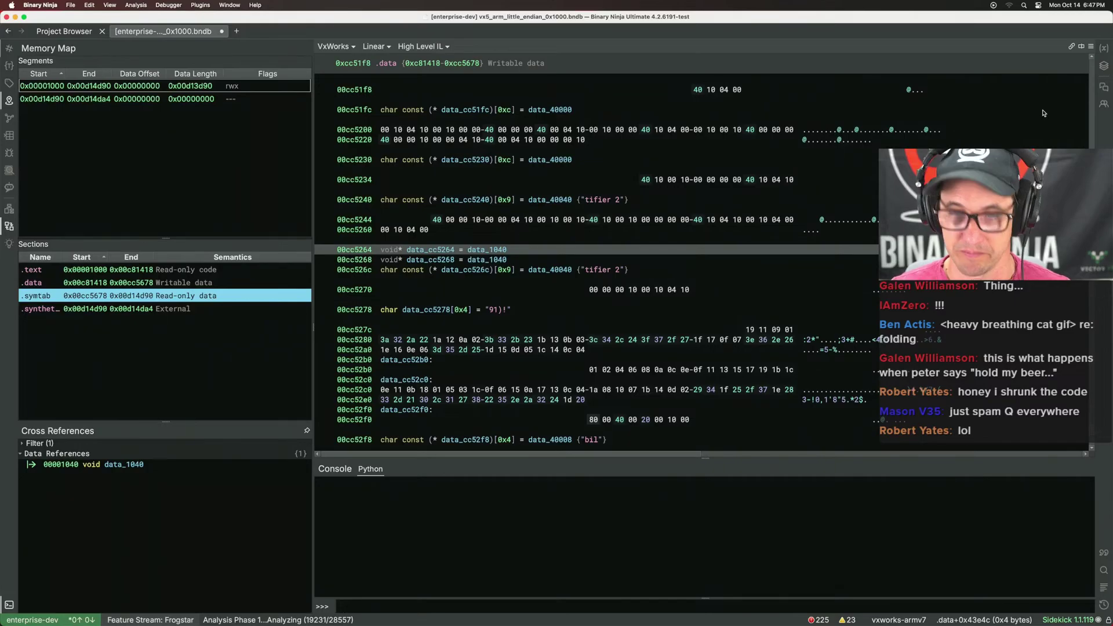
Show the Feature Map panel beside the listing, found by searching 'show feat' in the command palette.
key("super+p")
type("show feat")
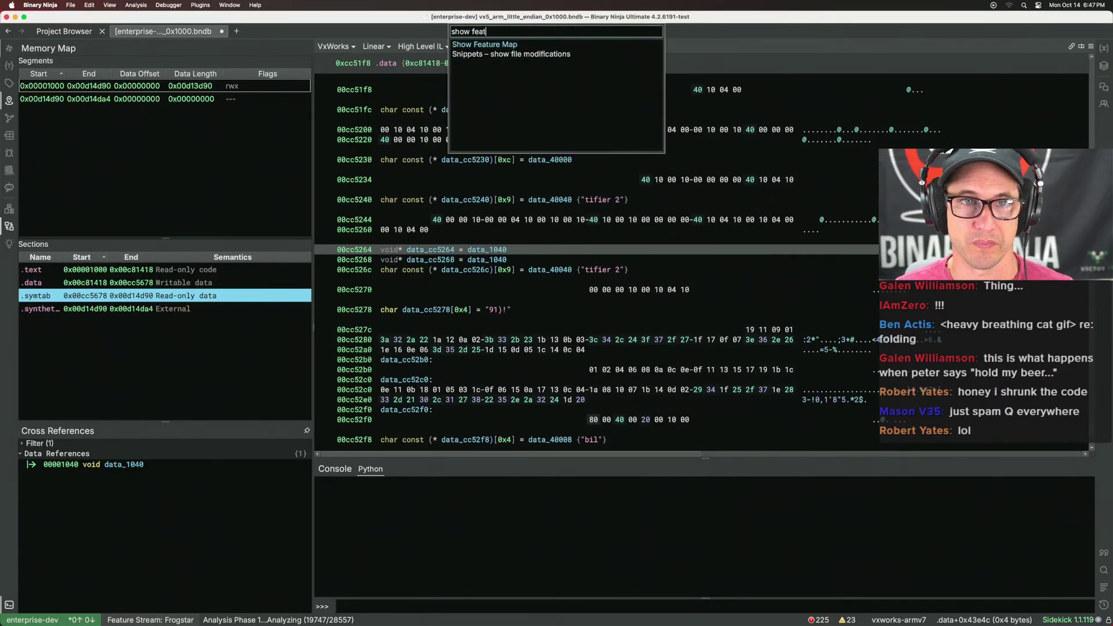
key("Return")
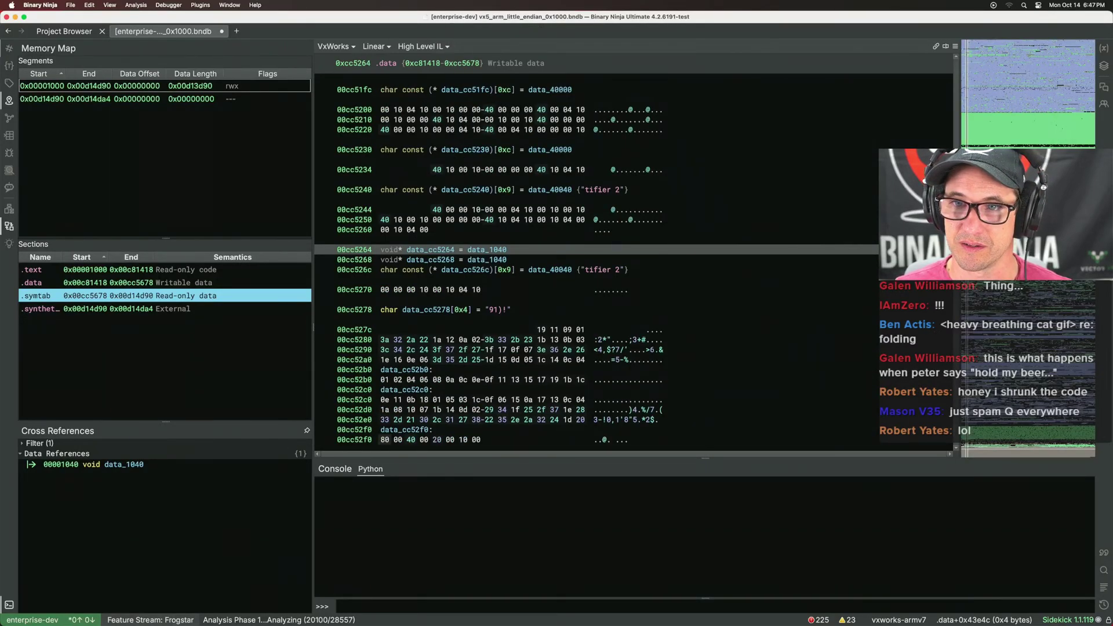
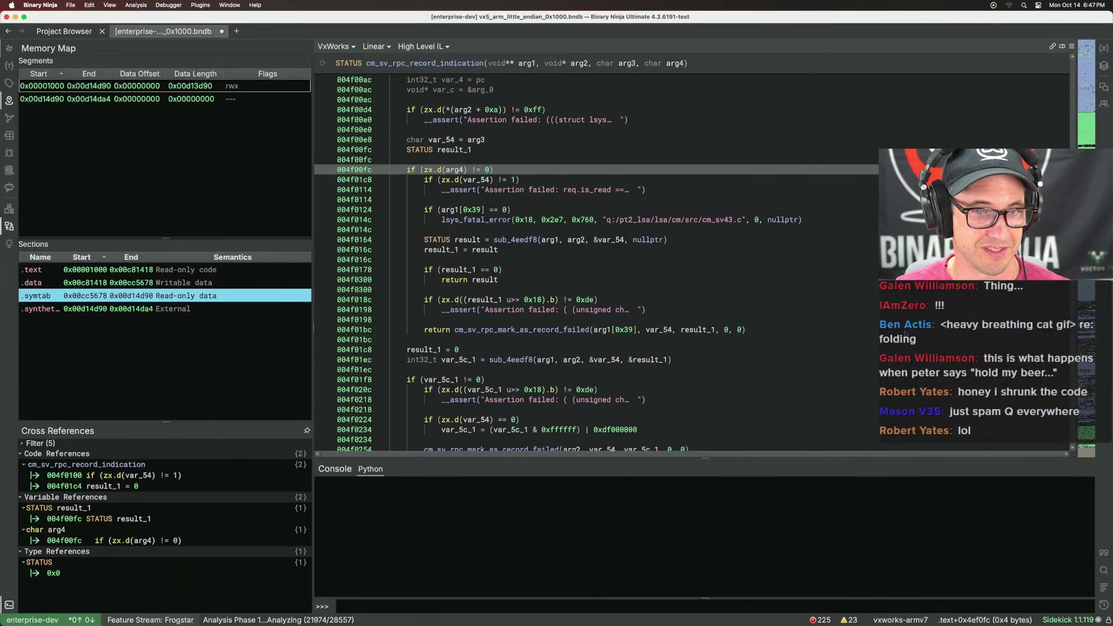
Scroll past the VxWorks High Level IL code and switch to the Frogstar Project Browser.
scroll(621, 271, "down", 4)
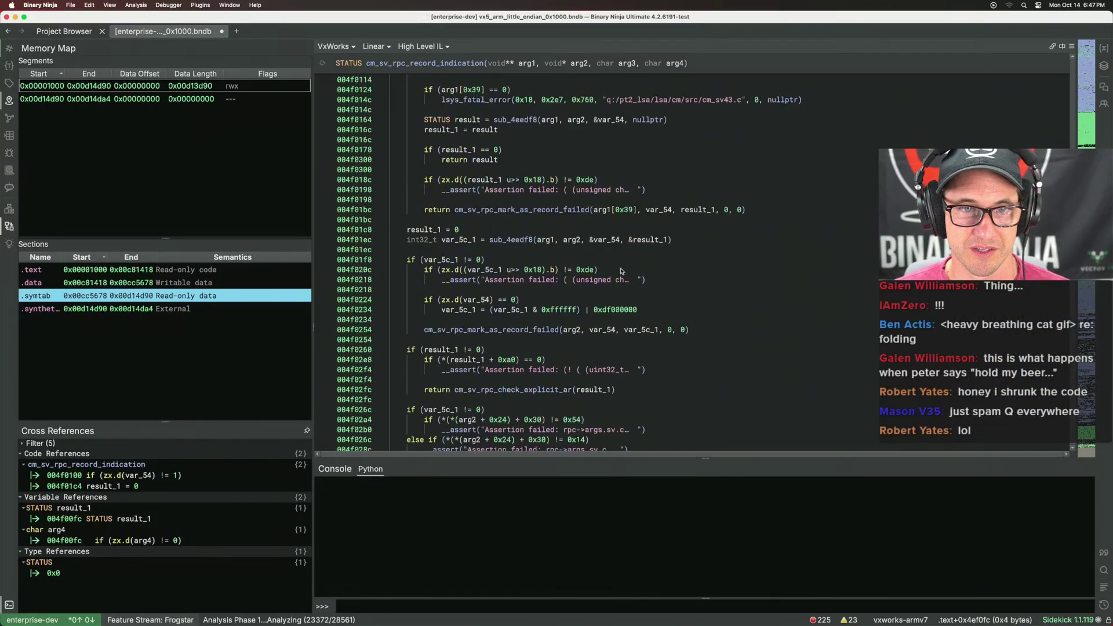
scroll(621, 271, "down", 12)
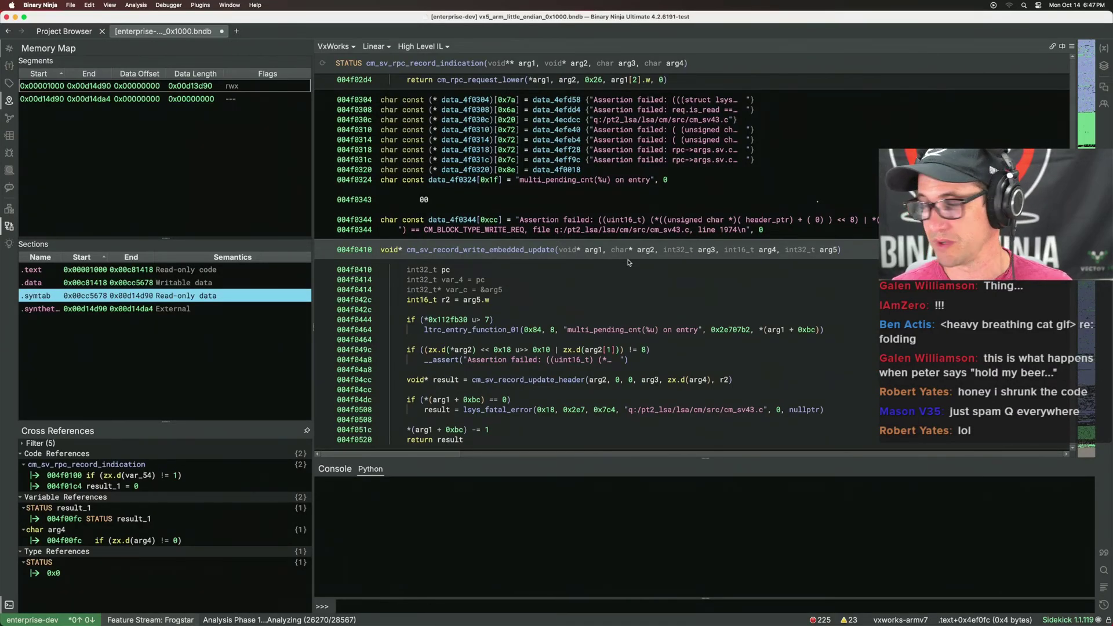
left_click(63, 32)
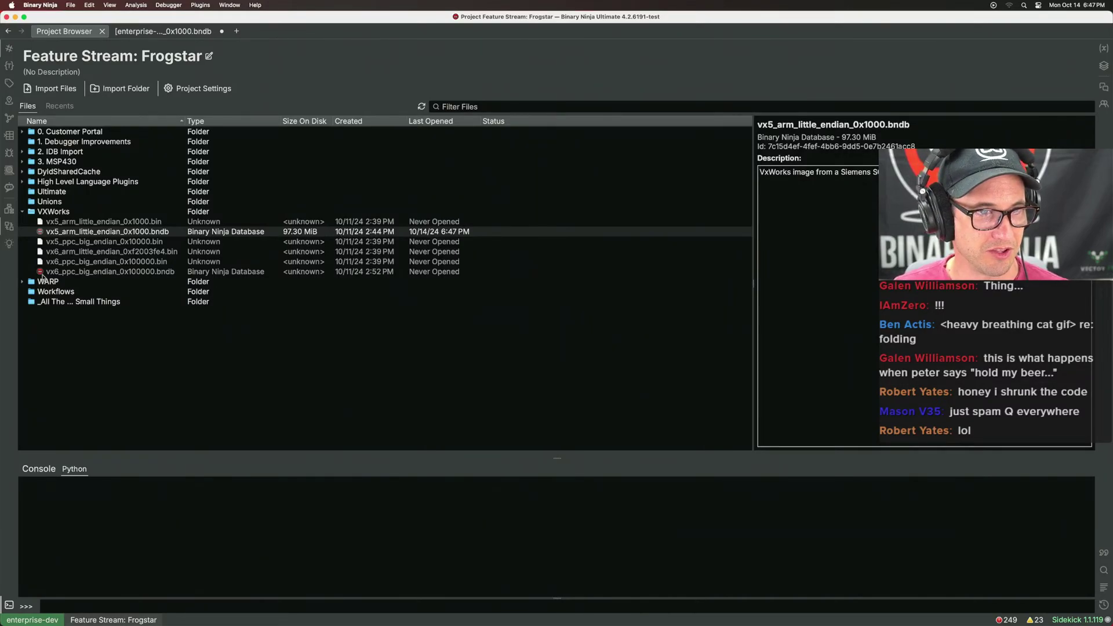
Expand the WARP folder and view the details of gamelogic.sbin and GameLogic.dll.
left_click(47, 283)
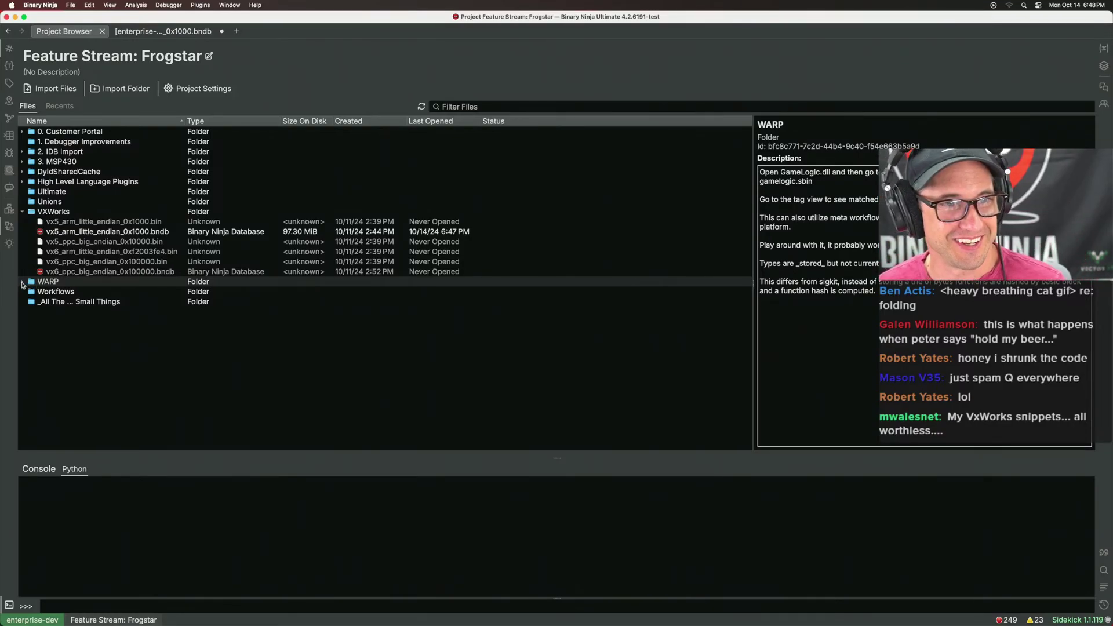
left_click(22, 282)
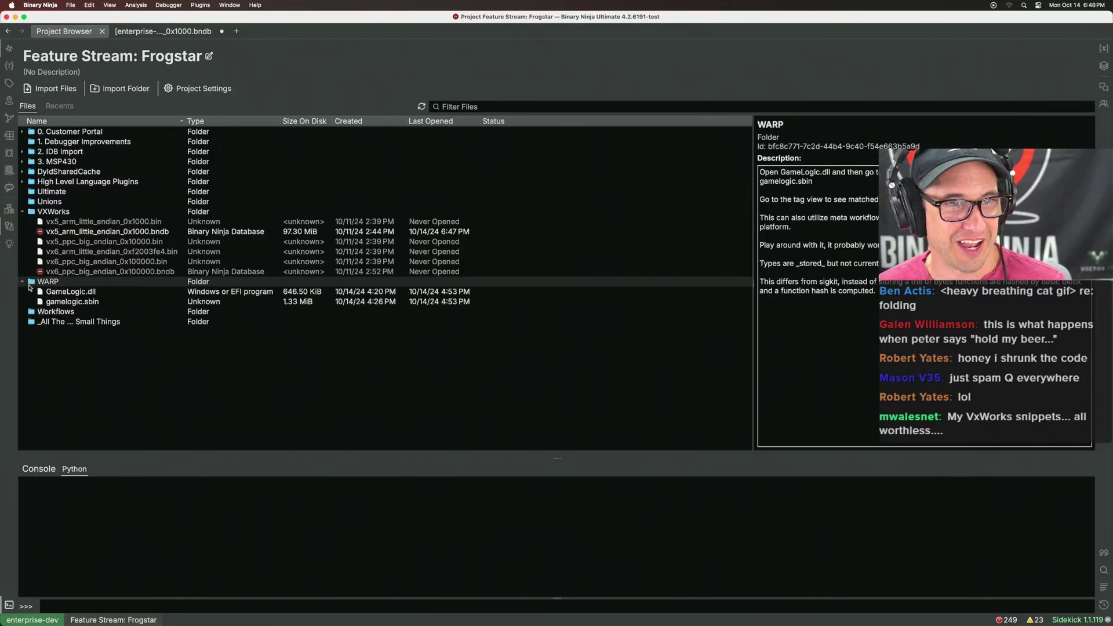
left_click(116, 301)
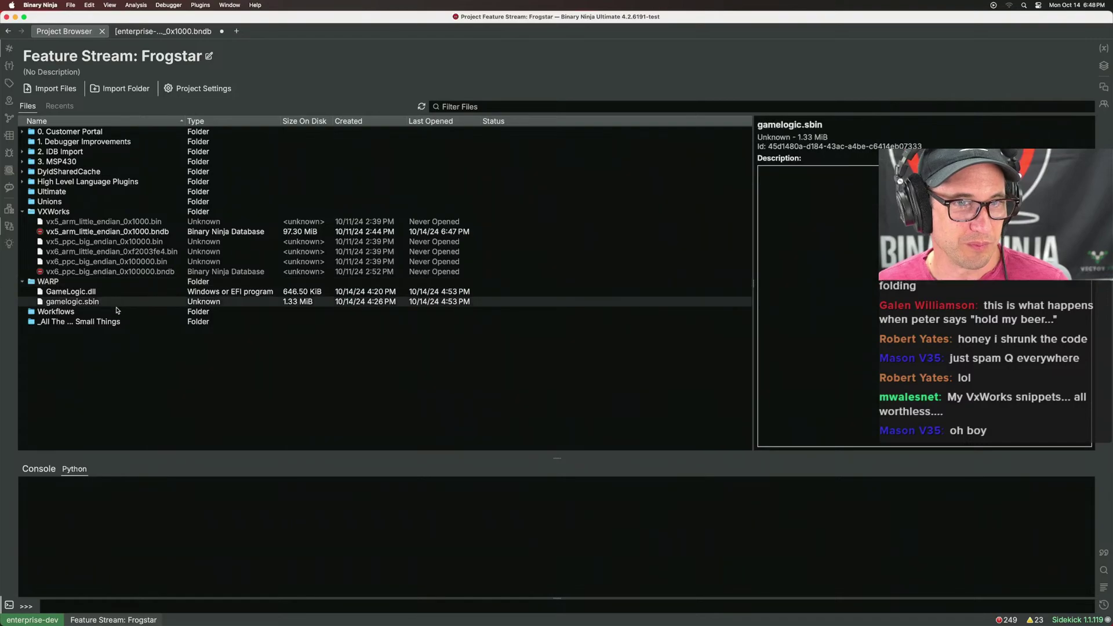
left_click(116, 295)
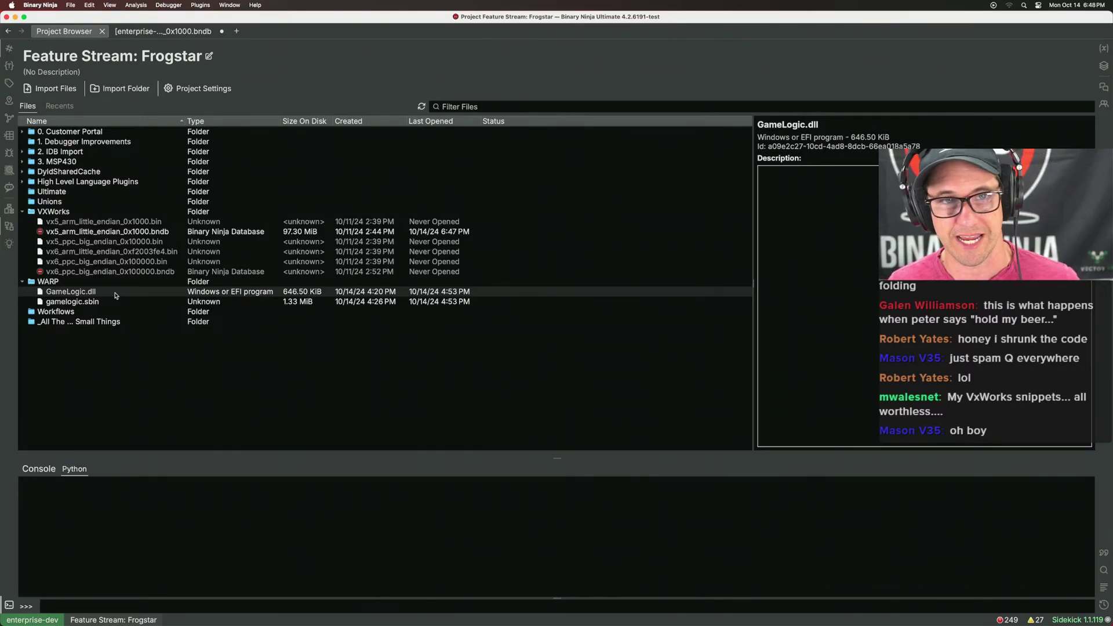
key("super+Tab")
key("super+Tab")
Search the plugin manager for 'sigki' and open the Signature Kit Plugin's GitHub page.
key("super+shift+m")
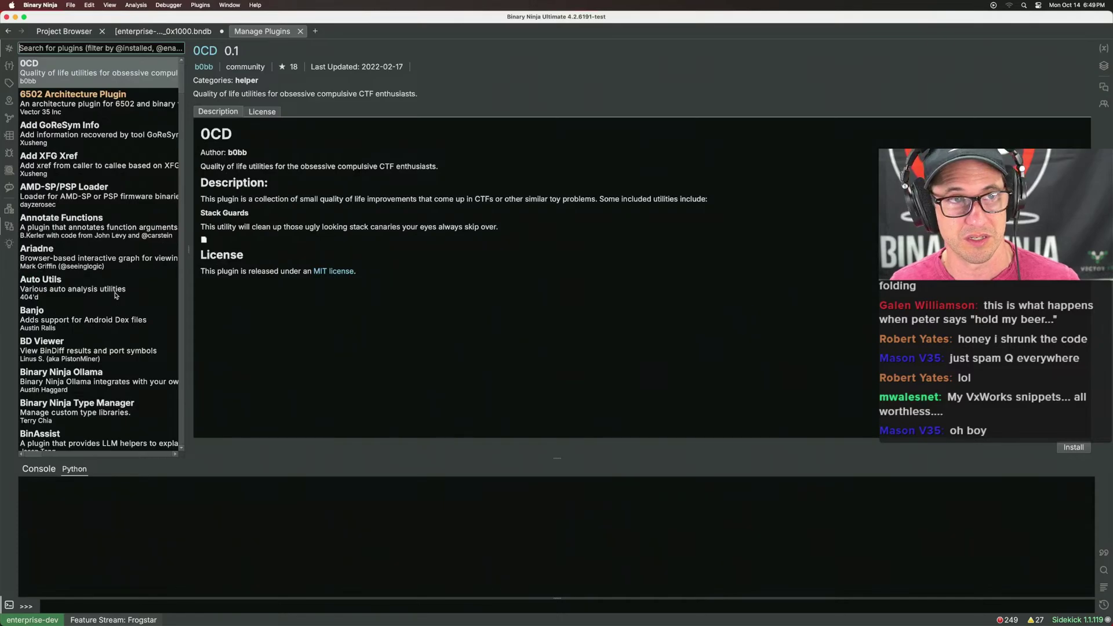
type("sigki")
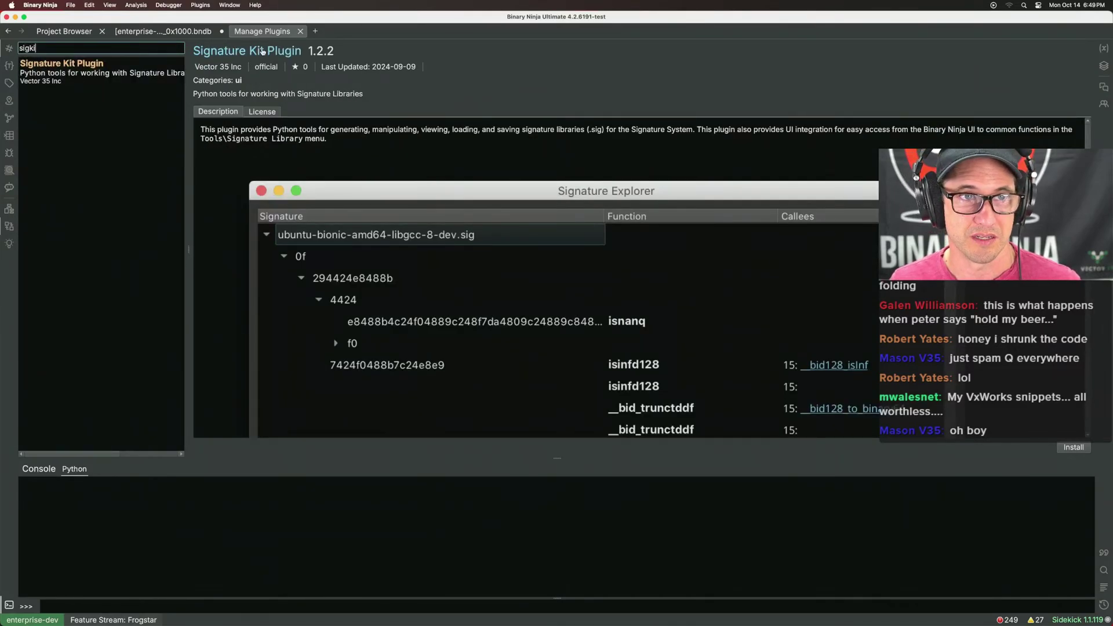
left_click(262, 51)
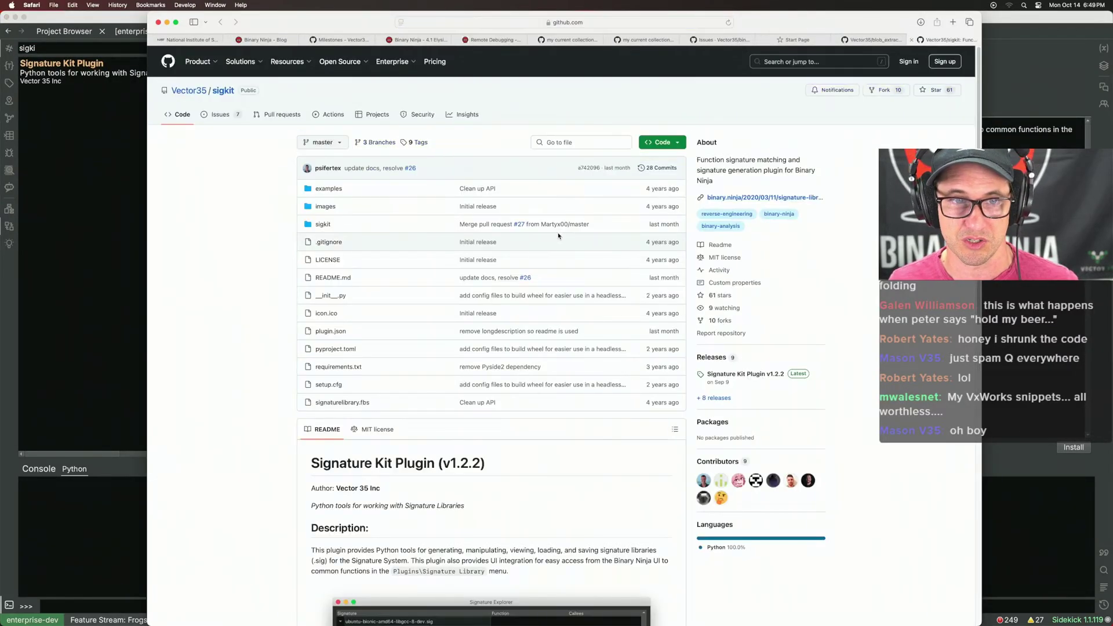
Scroll through the Vector35/sigkit README, briefly selecting its file list and intro text.
scroll(554, 239, "down", 10)
scroll(549, 243, "up", 6)
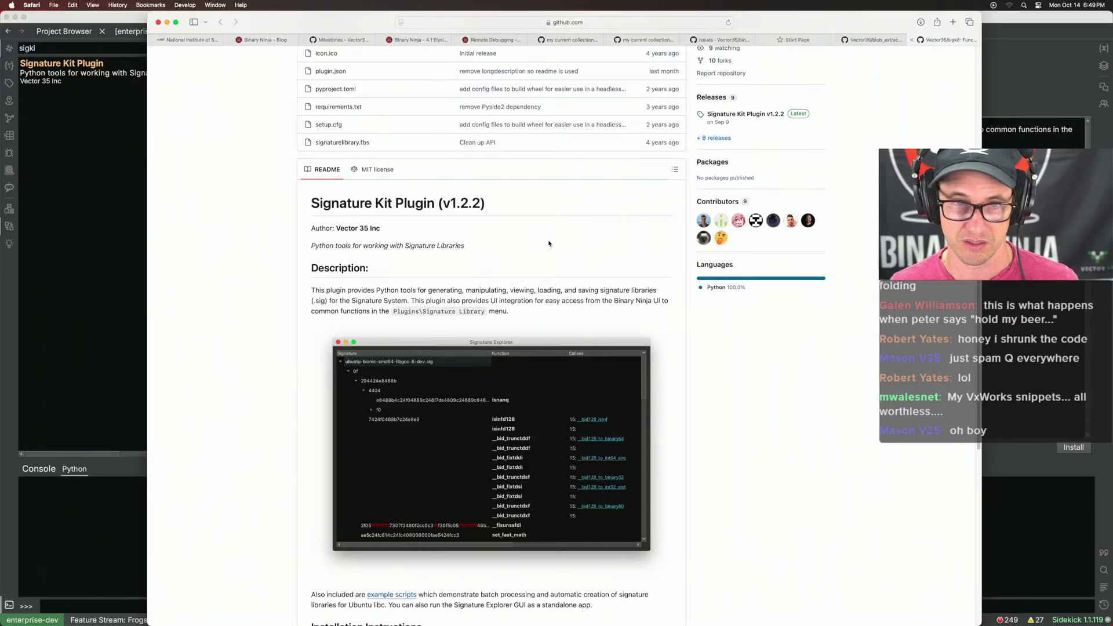
scroll(549, 244, "down", 7)
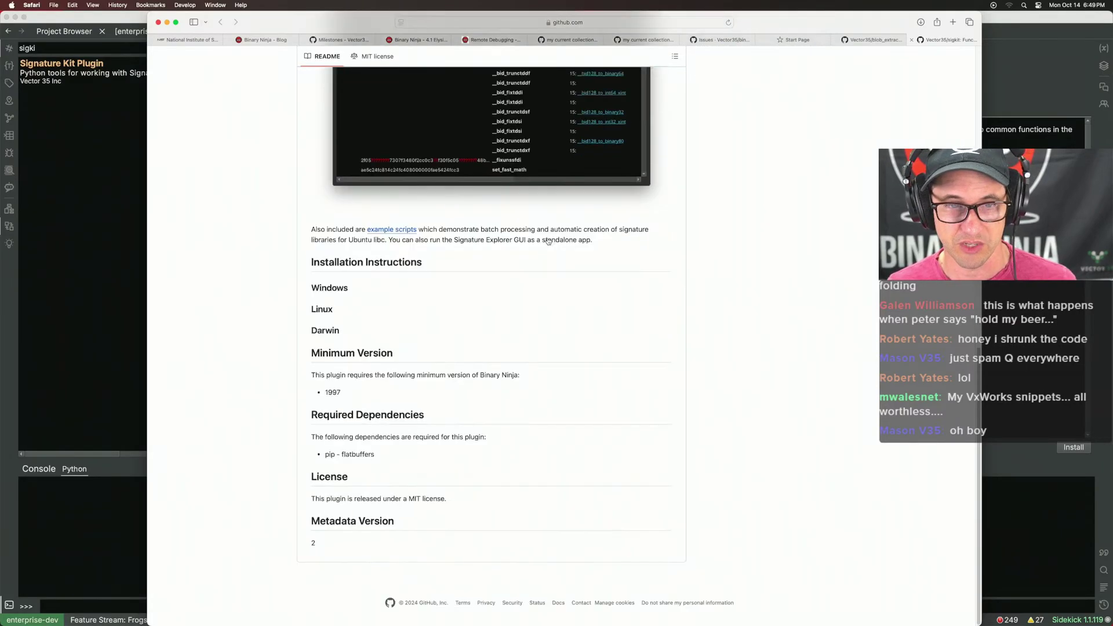
scroll(550, 243, "up", 10)
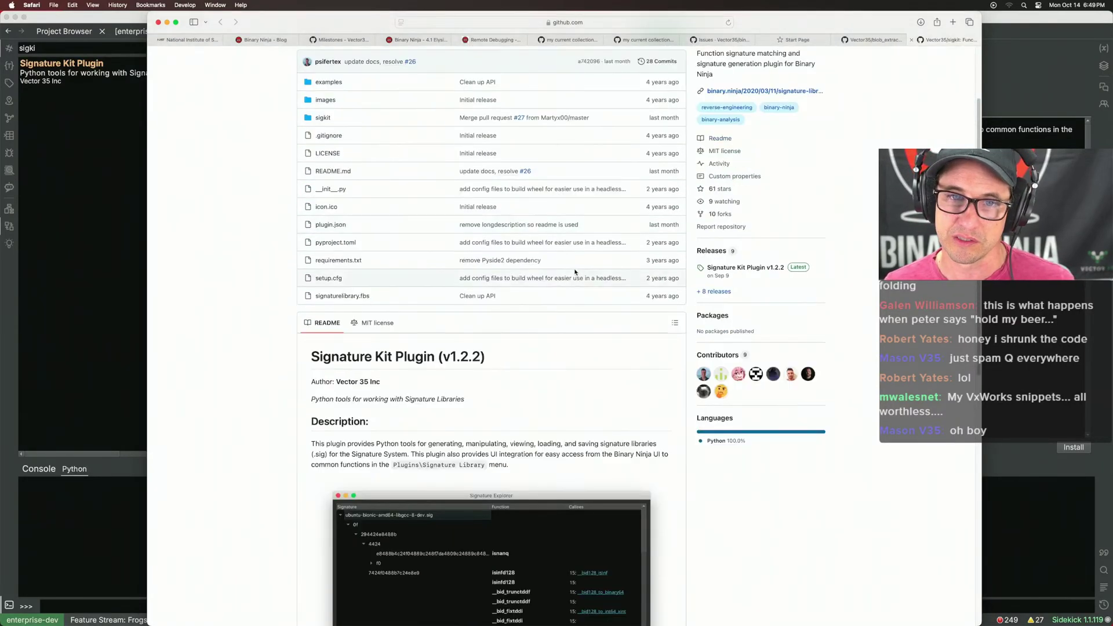
scroll(576, 272, "down", 1)
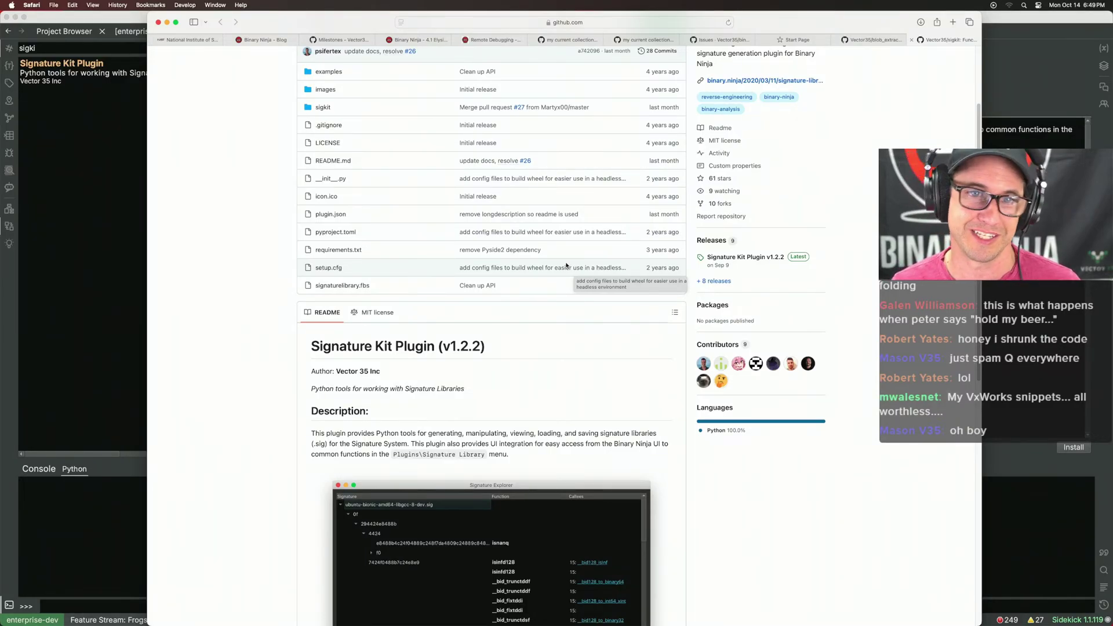
scroll(567, 266, "up", 3)
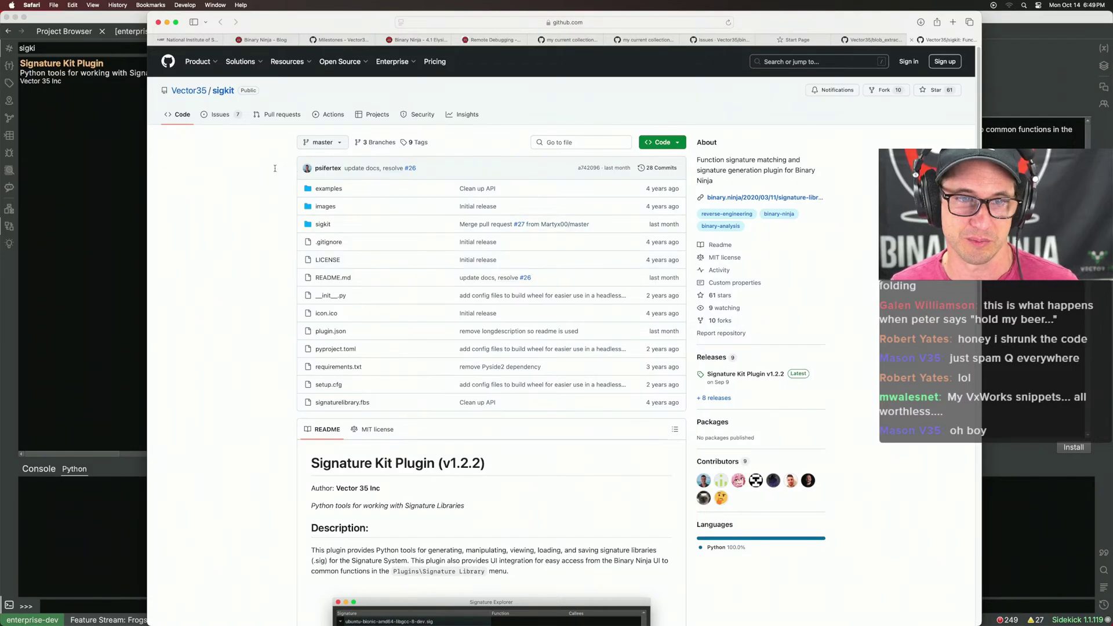
left_click_drag(275, 168, 337, 488)
left_click(338, 488)
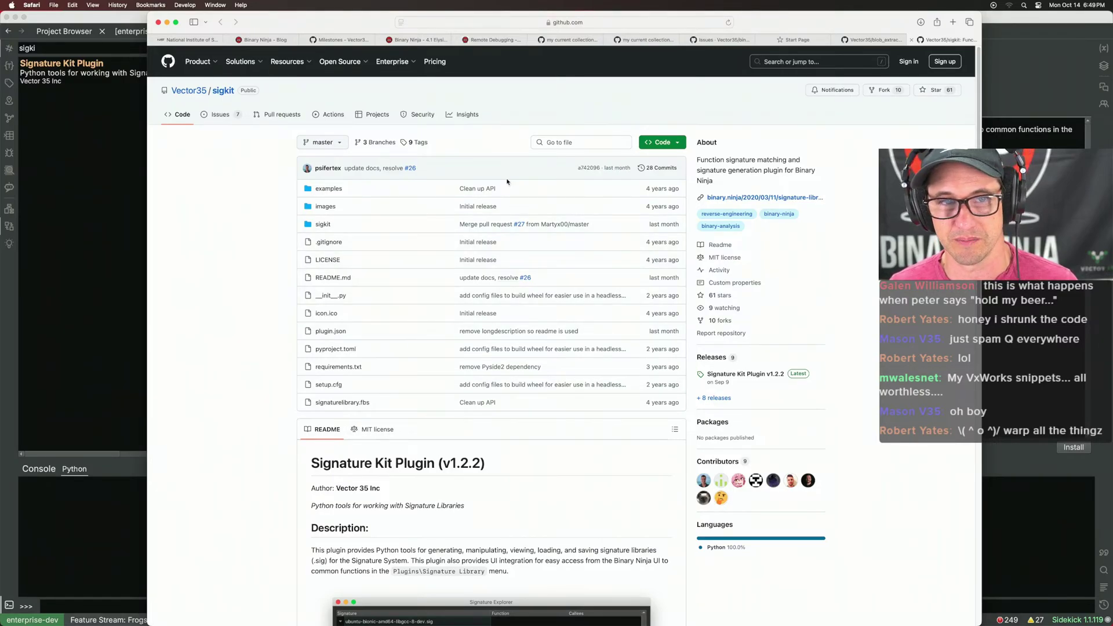
Read down to the sigkit README's installation notes, then go back to Binary Ninja's Project Browser.
scroll(509, 323, "down", 15)
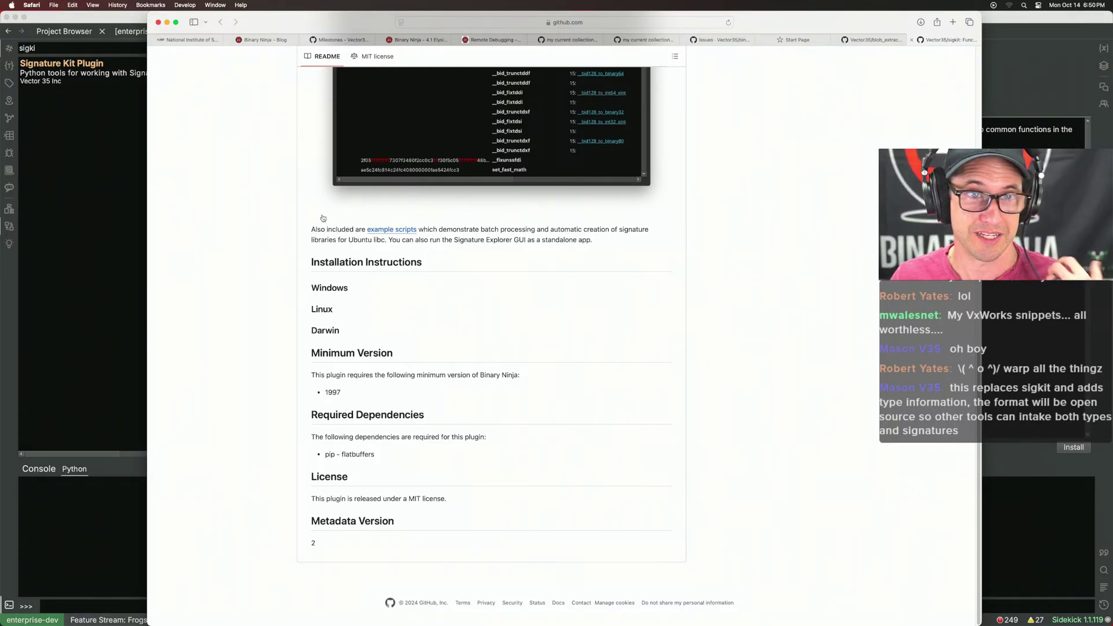
left_click(136, 138)
left_click(78, 30)
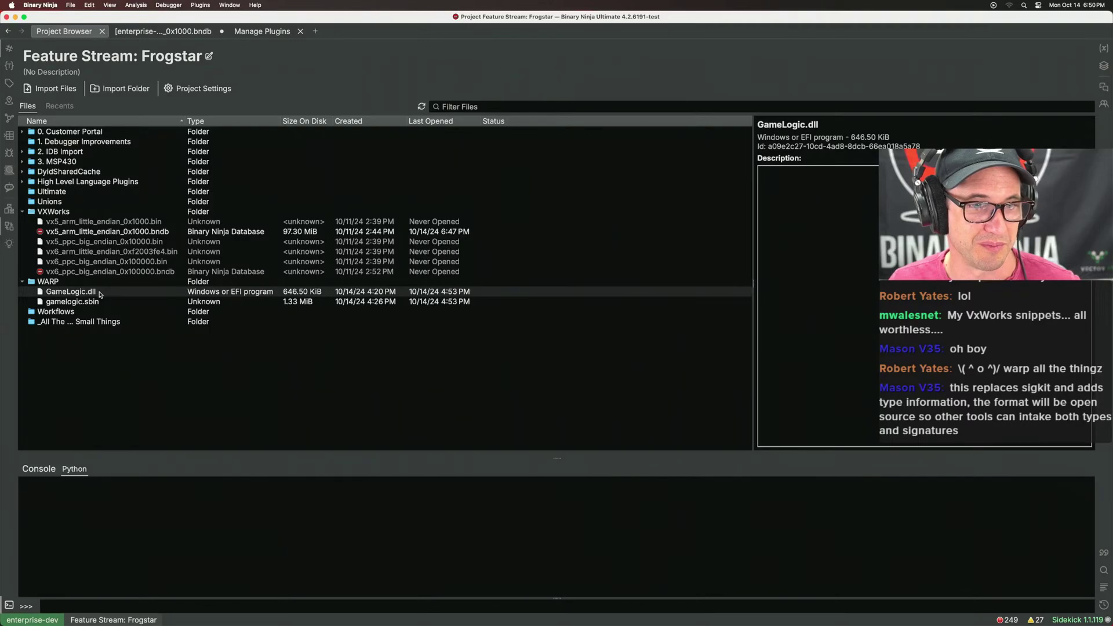
Open GameLogic.dll for analysis from its context menu in the project.
right_click(100, 294)
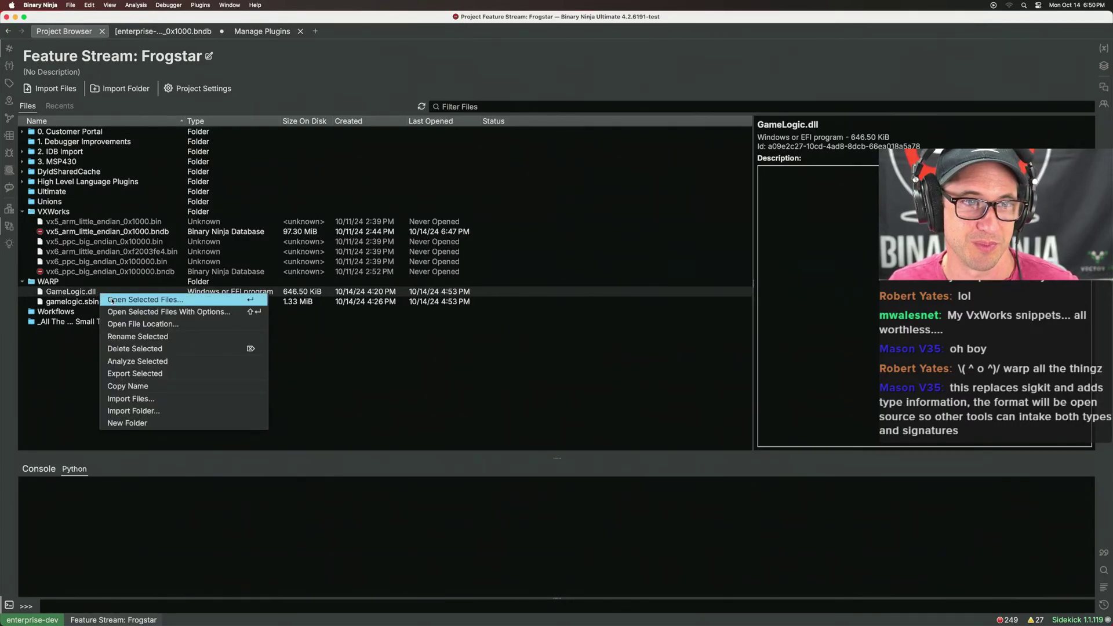
left_click(113, 300)
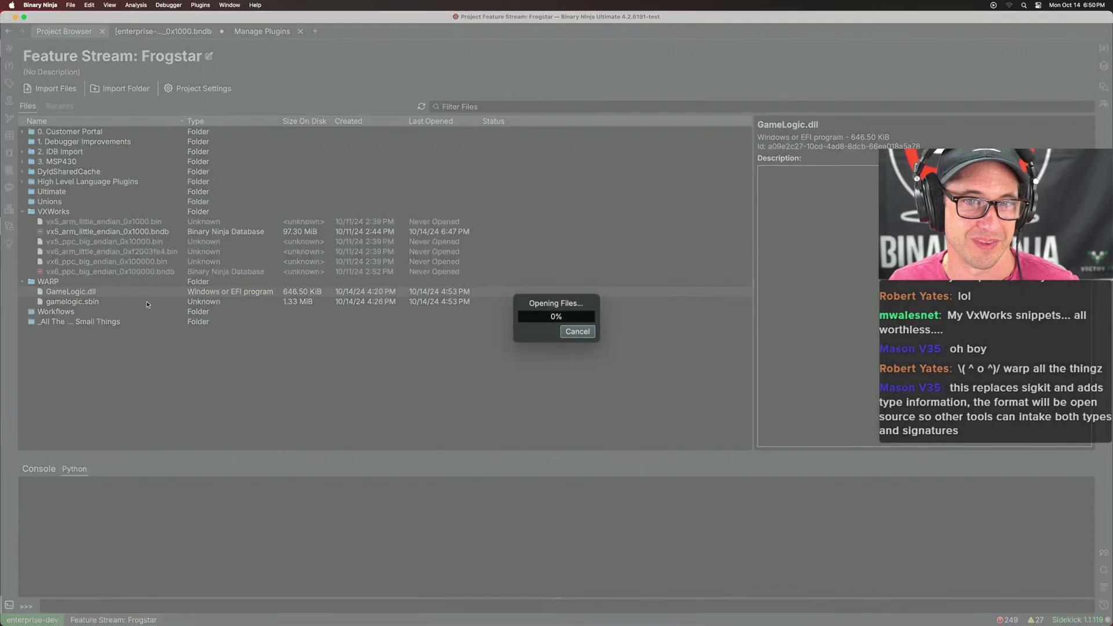
key("super+Tab")
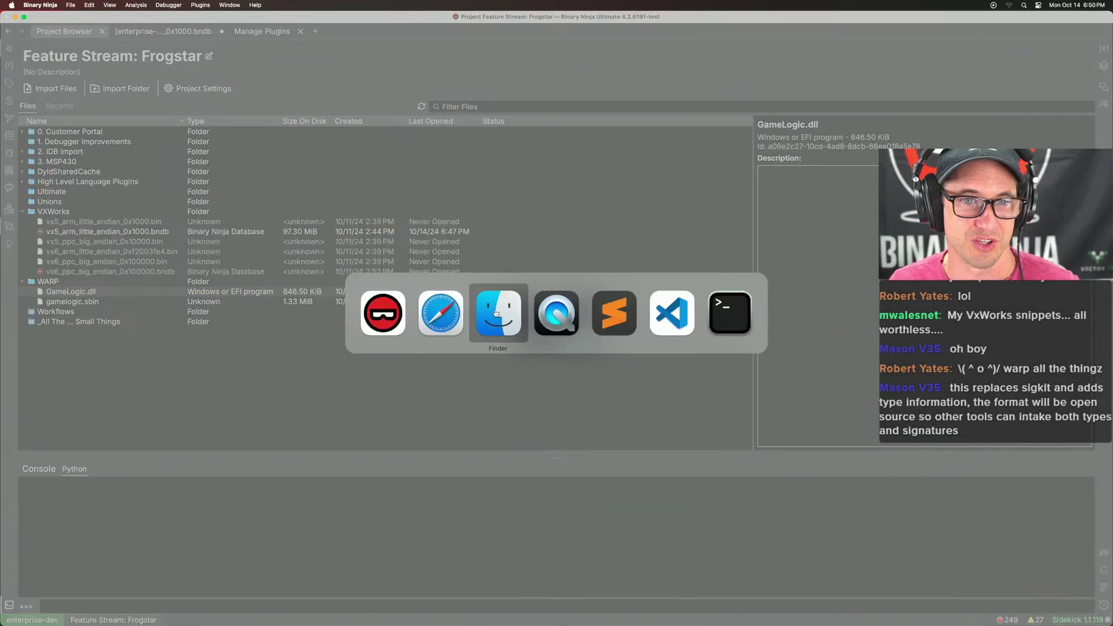
left_click(499, 313)
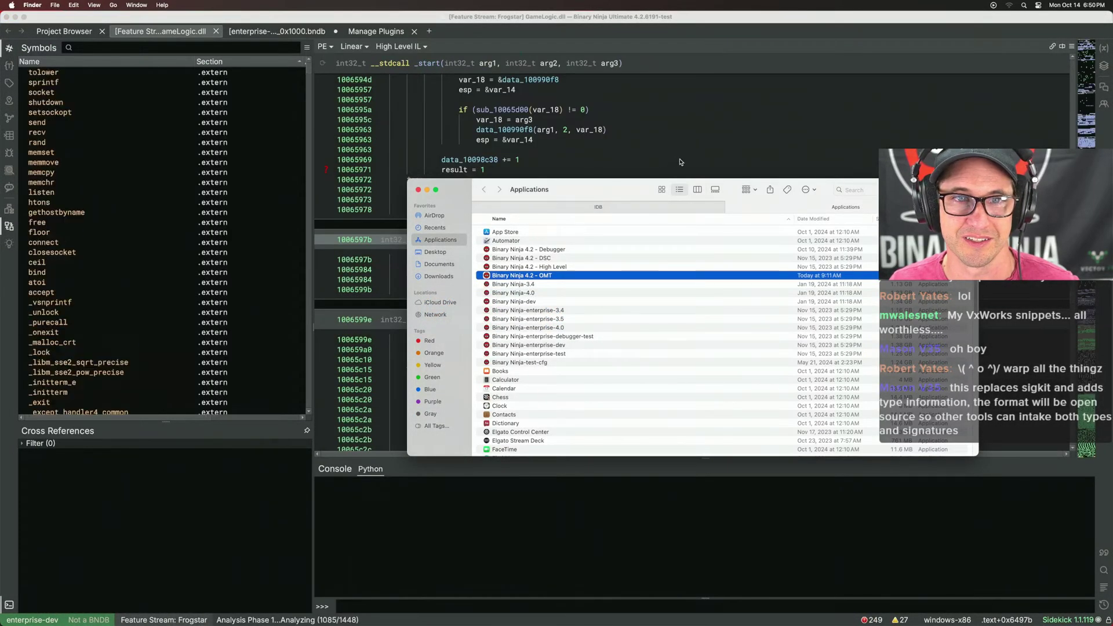
left_click(532, 140)
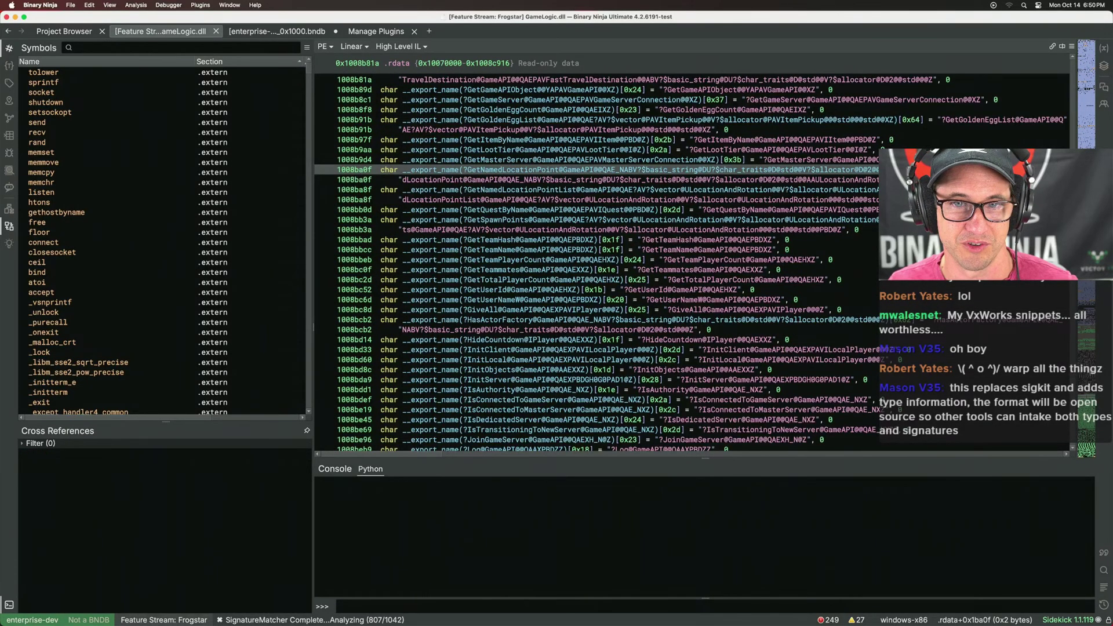
Scroll .rdata between GameLogic.dll's export-name strings and its import directory table.
scroll(982, 340, "up", 6)
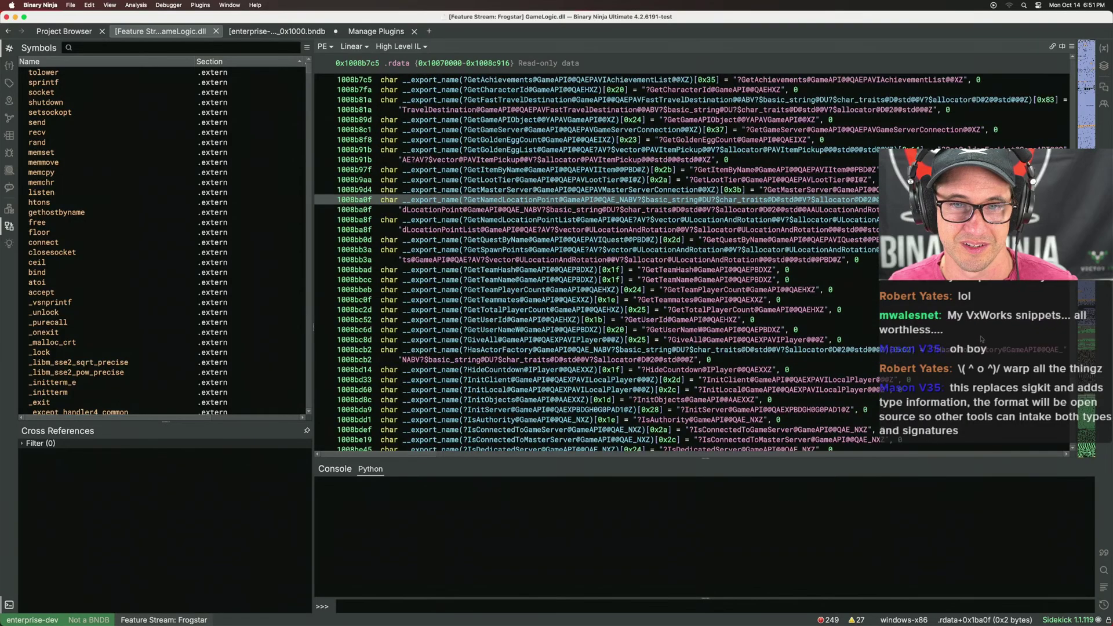
scroll(981, 339, "up", 4)
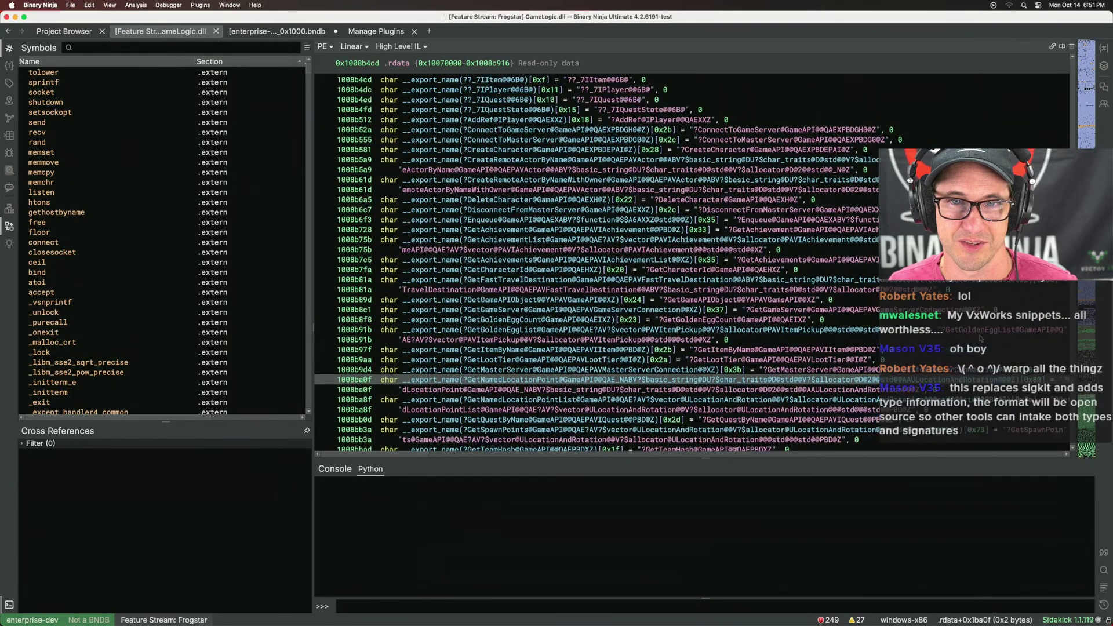
scroll(980, 339, "up", 5)
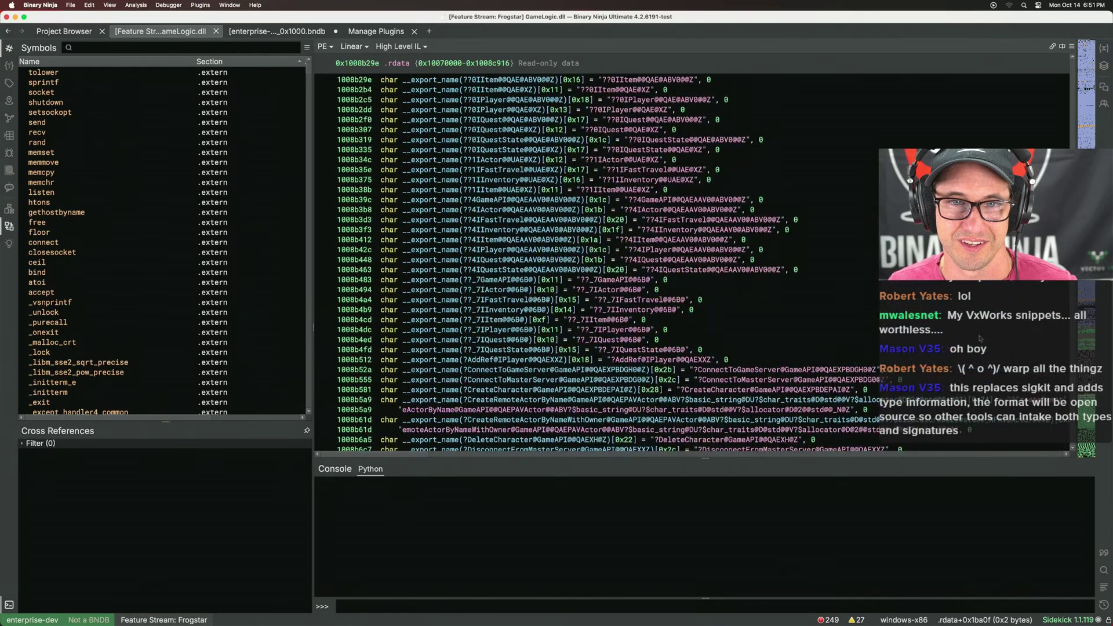
scroll(980, 339, "up", 6)
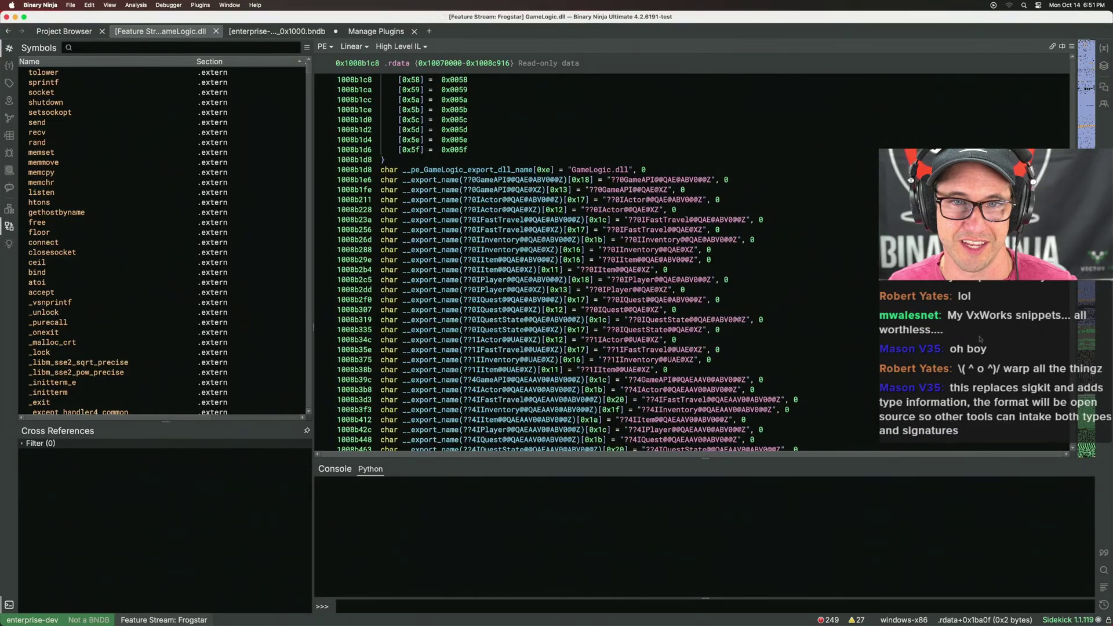
scroll(980, 339, "down", 20)
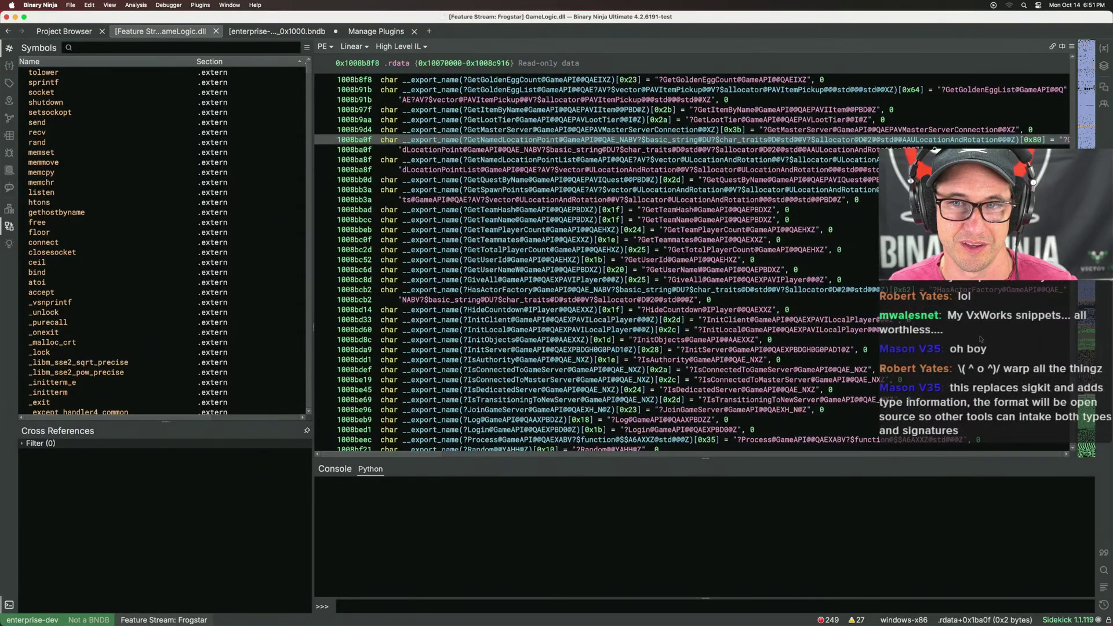
scroll(980, 339, "down", 15)
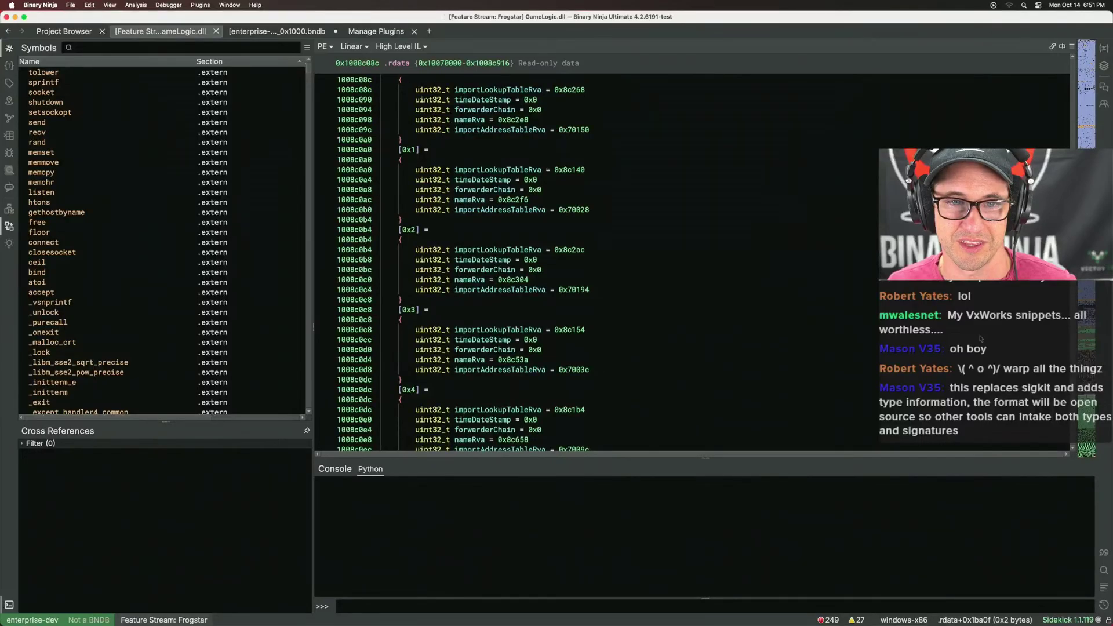
scroll(979, 339, "up", 9)
scroll(981, 339, "up", 6)
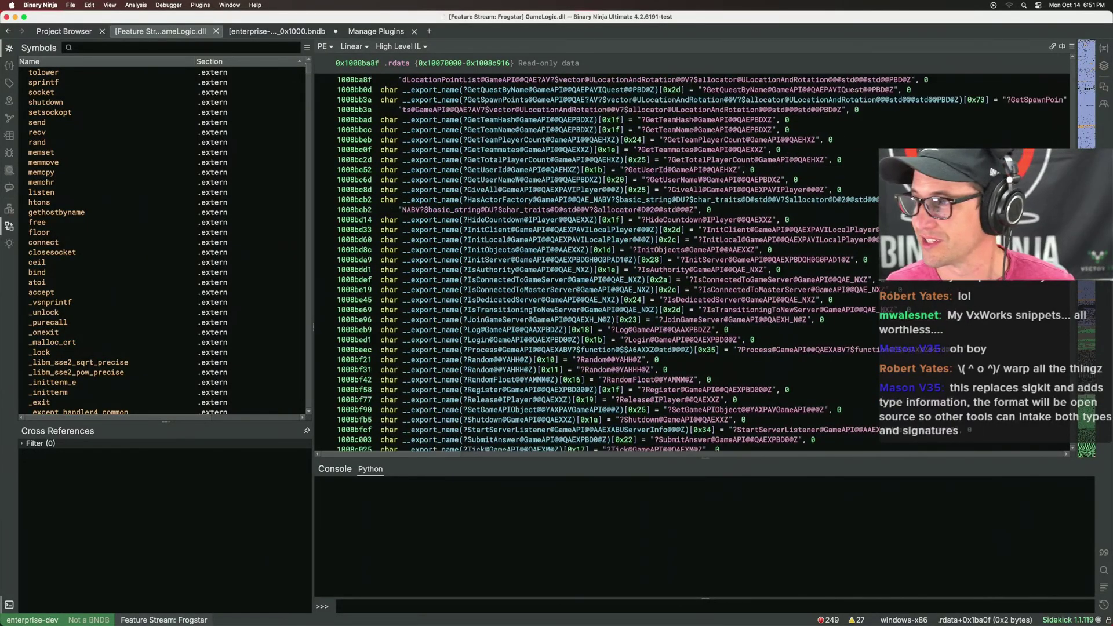
scroll(981, 339, "down", 15)
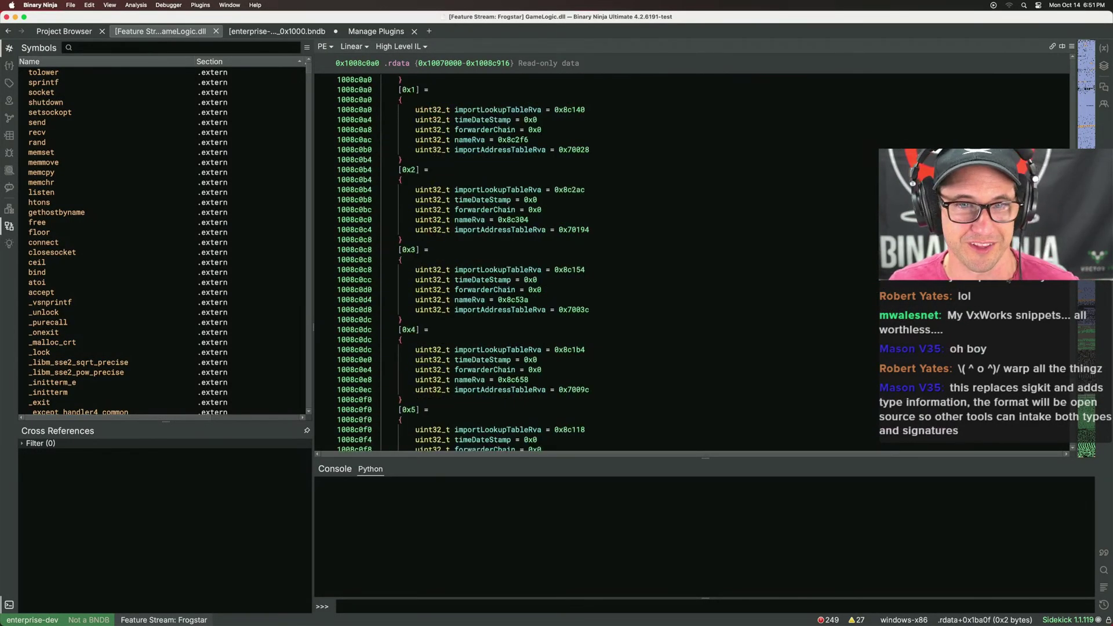
key("super+Tab")
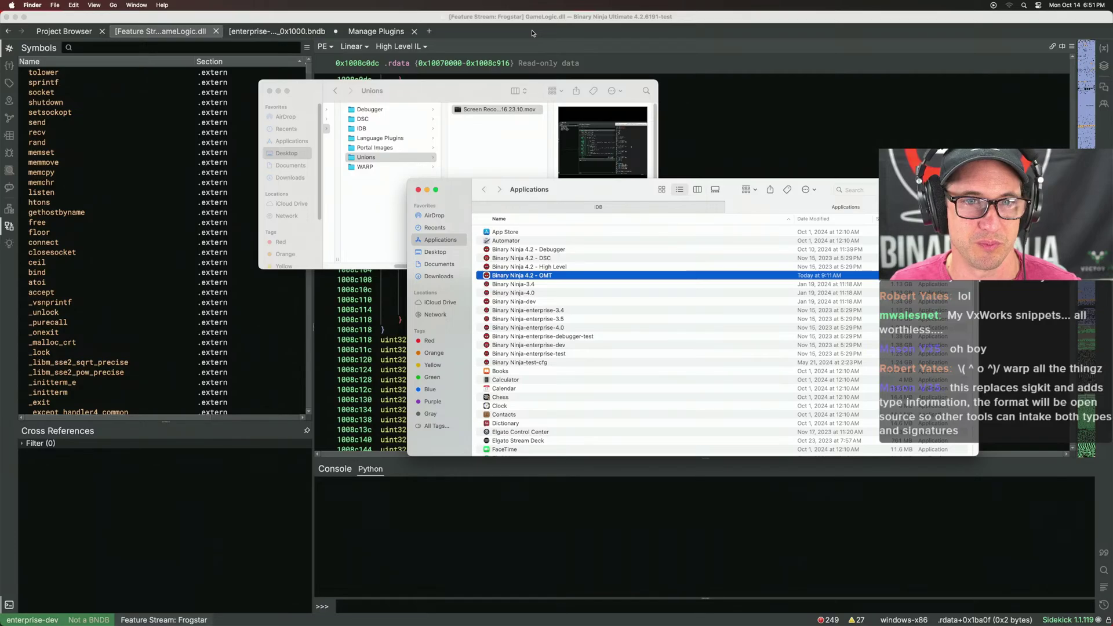
Open the WARP folder in Finder and view its description in the Project Browser.
left_click(374, 179)
left_click(371, 167)
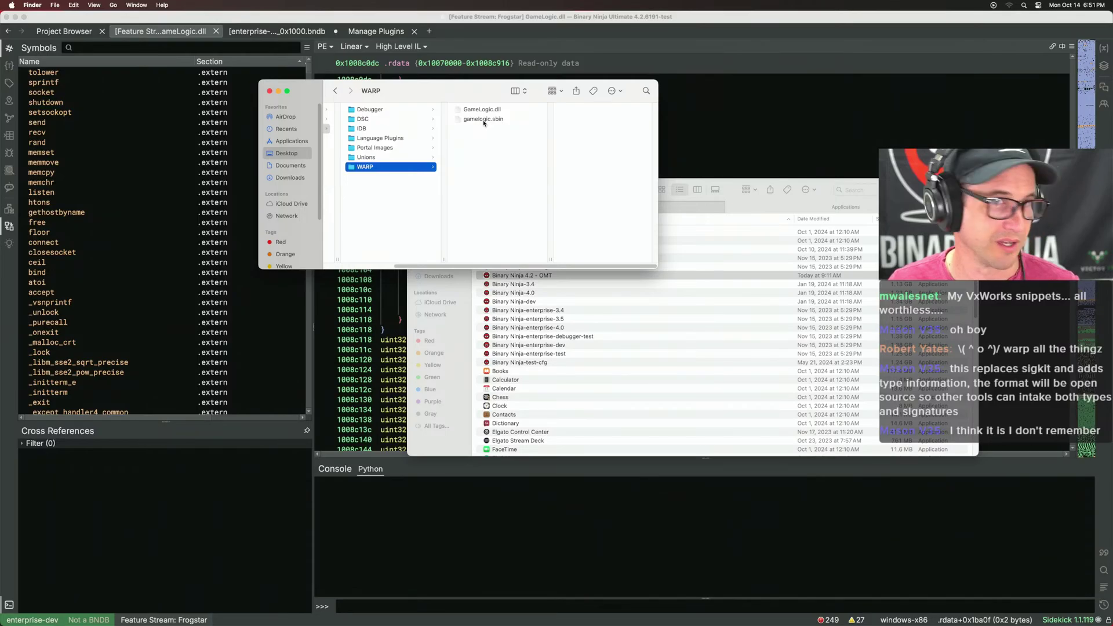
left_click(64, 34)
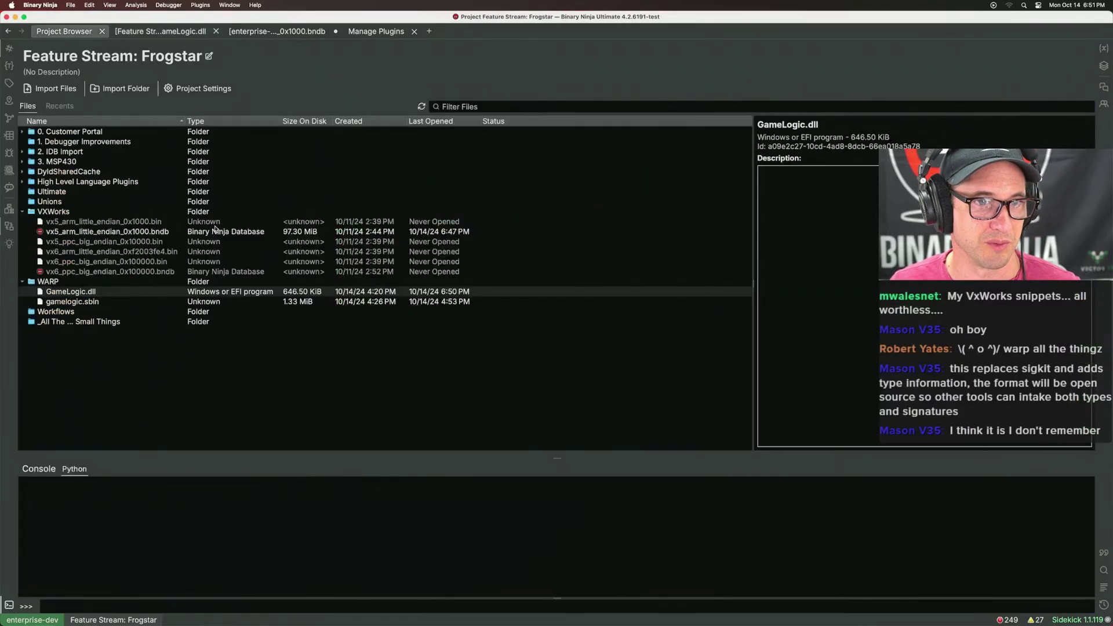
left_click(87, 284)
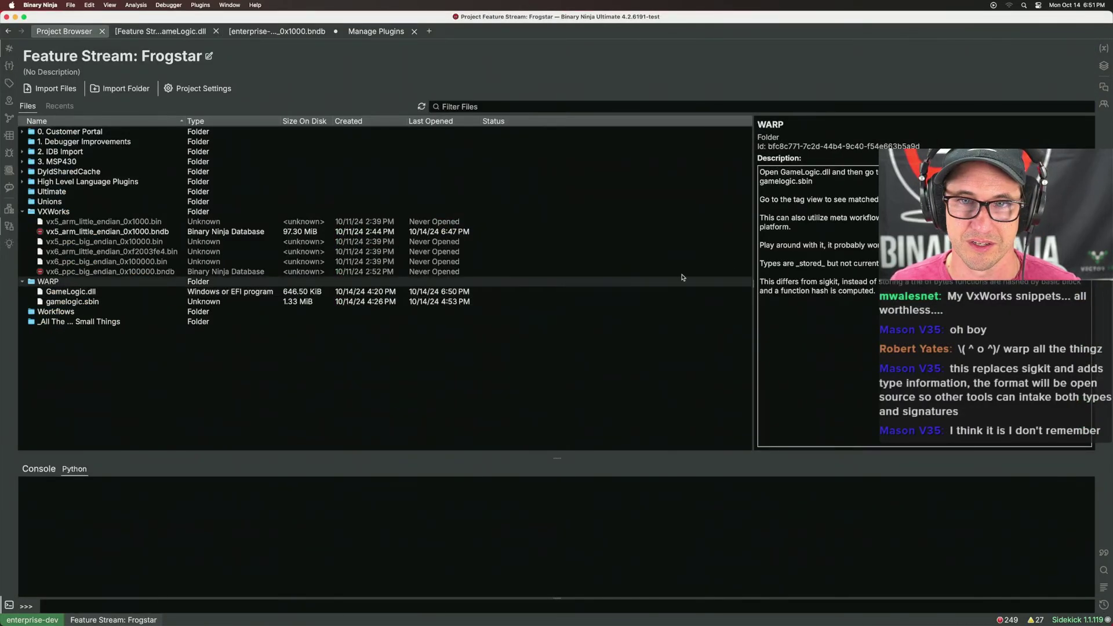
key("super+a")
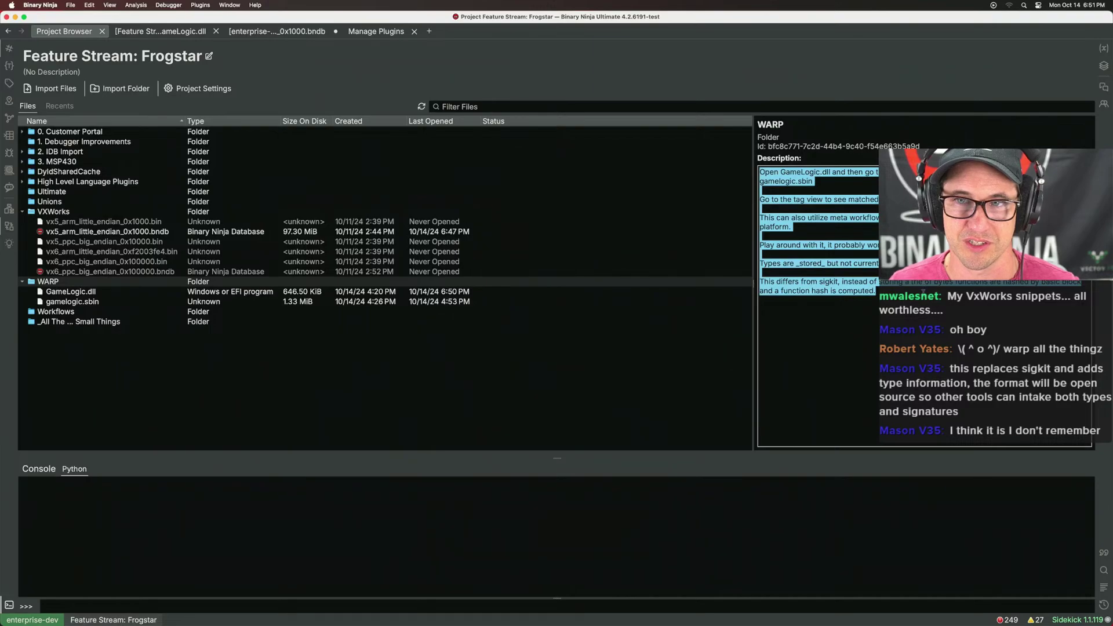
left_click(923, 291)
Quit Binary Ninja without saving the modified databases and move the Applications window aside.
left_click(200, 5)
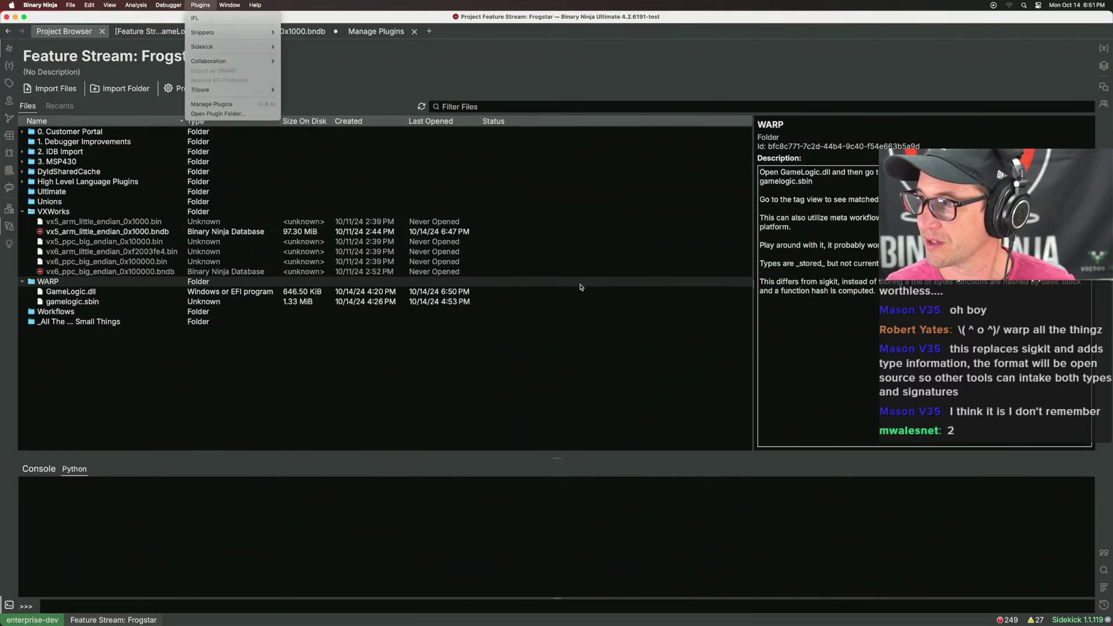
key("Escape")
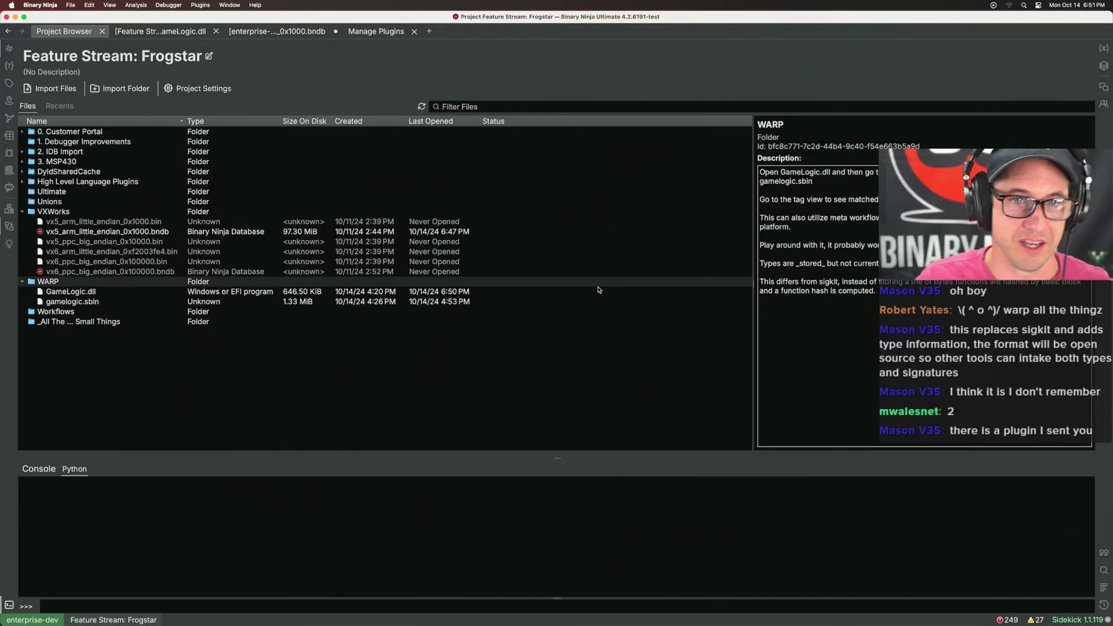
key("super+q")
left_click(556, 356)
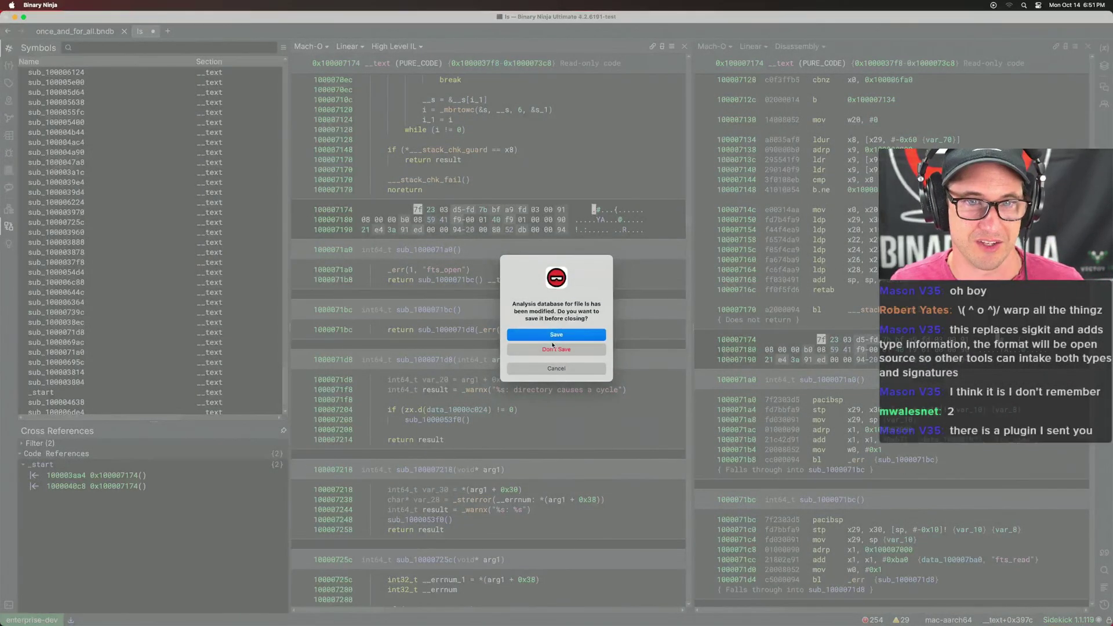
left_click(553, 348)
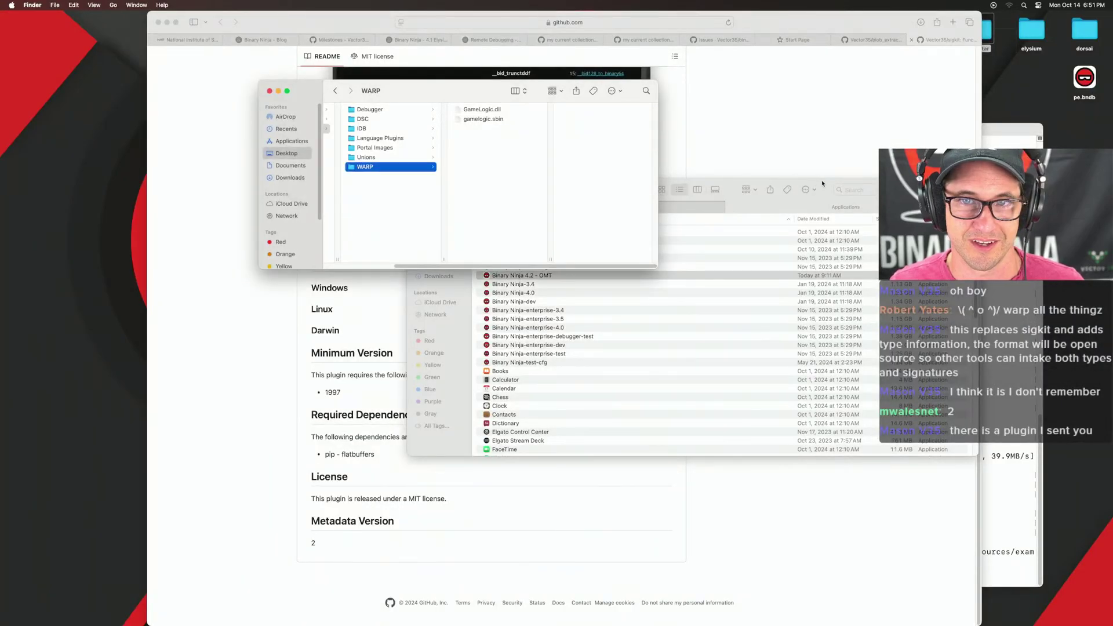
left_click_drag(810, 178, 847, 274)
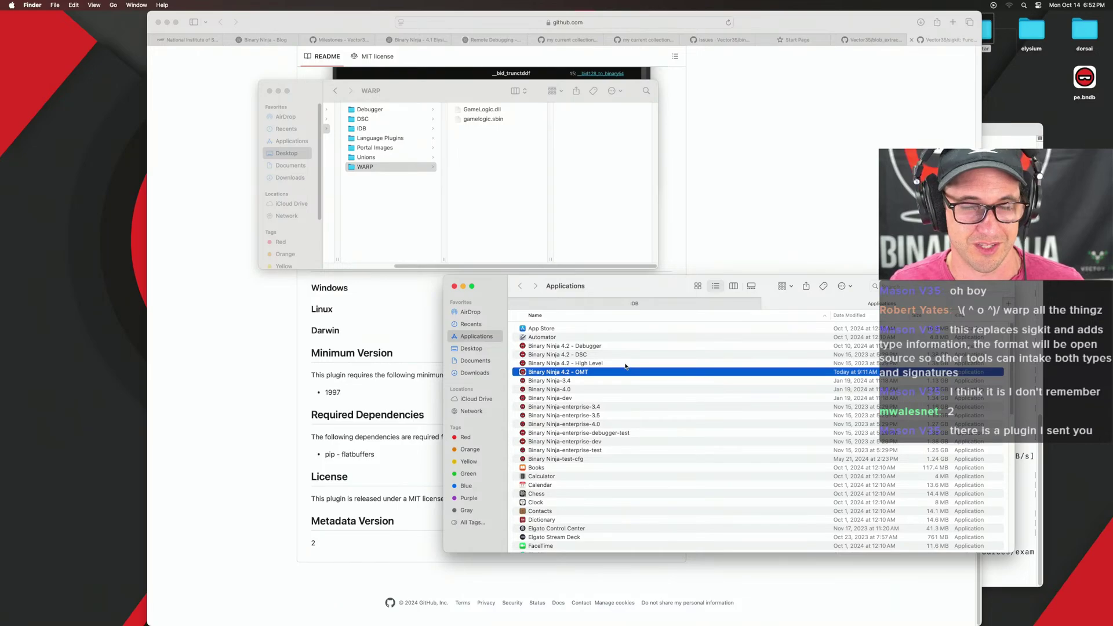
In Terminal, abandon a half-typed receive and print the plugins folder path with pwd.
key("super+Tab")
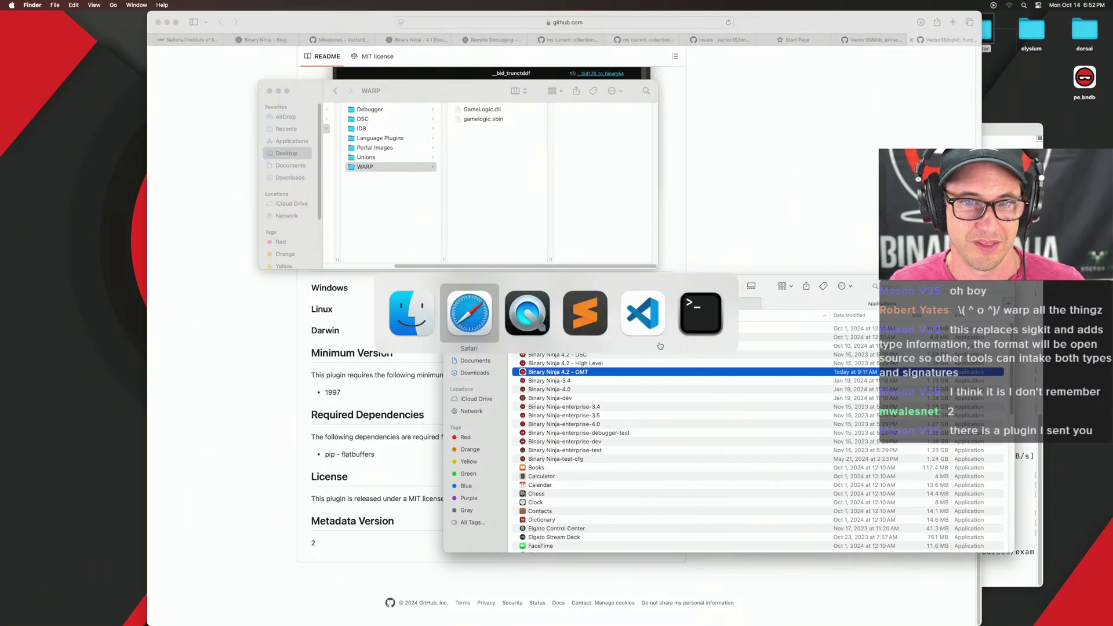
key("super+Tab")
key("super+Tab")
key("super+Tab")
key("super+Tab")
type("wormhole receive")
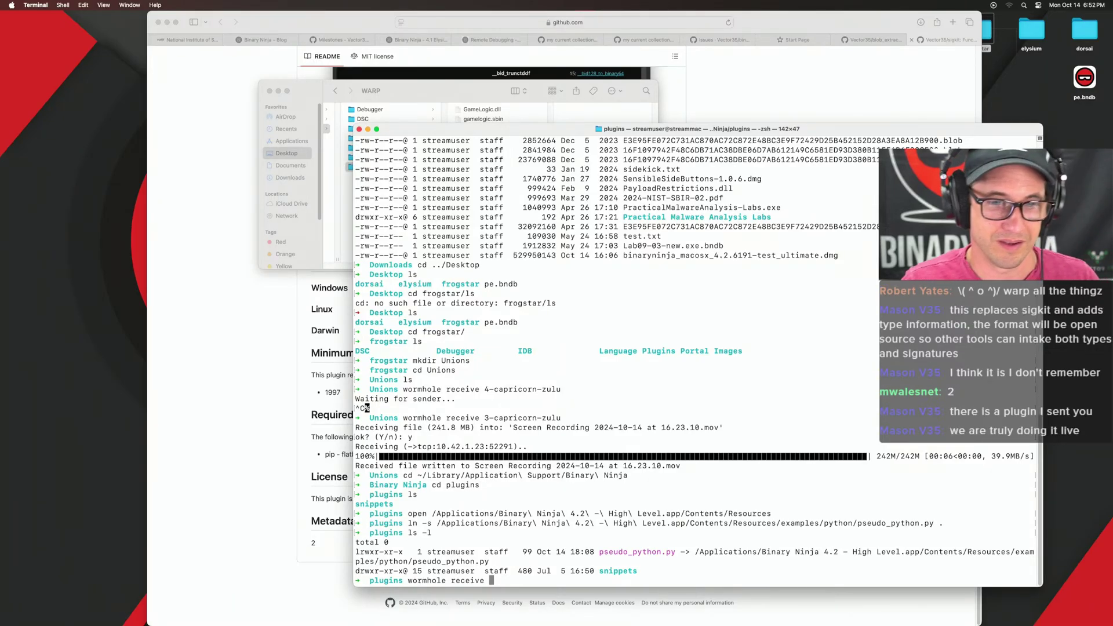
key("ctrl+c")
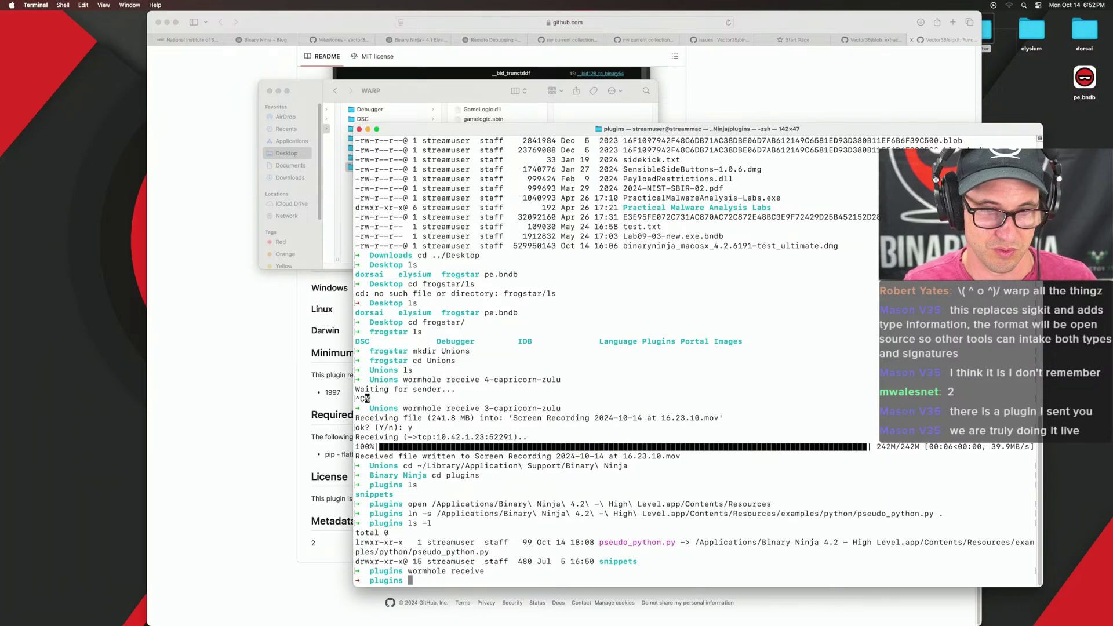
type("cd ~/")
key("BackSpace")
key("BackSpace")
key("BackSpace")
key("BackSpace")
key("BackSpace")
type("pwd")
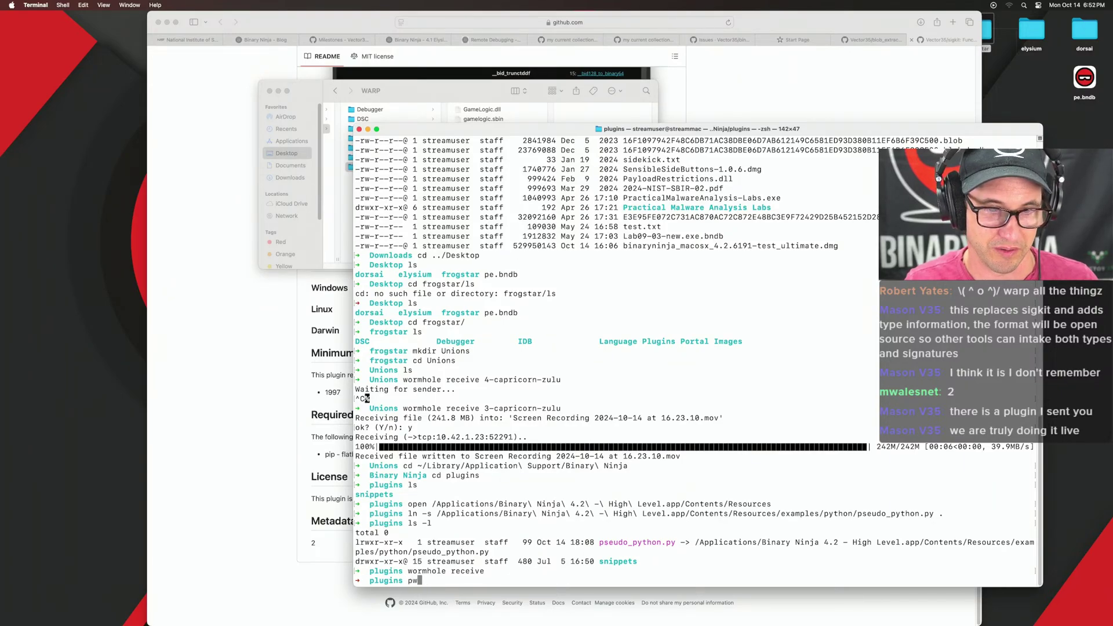
key("Return")
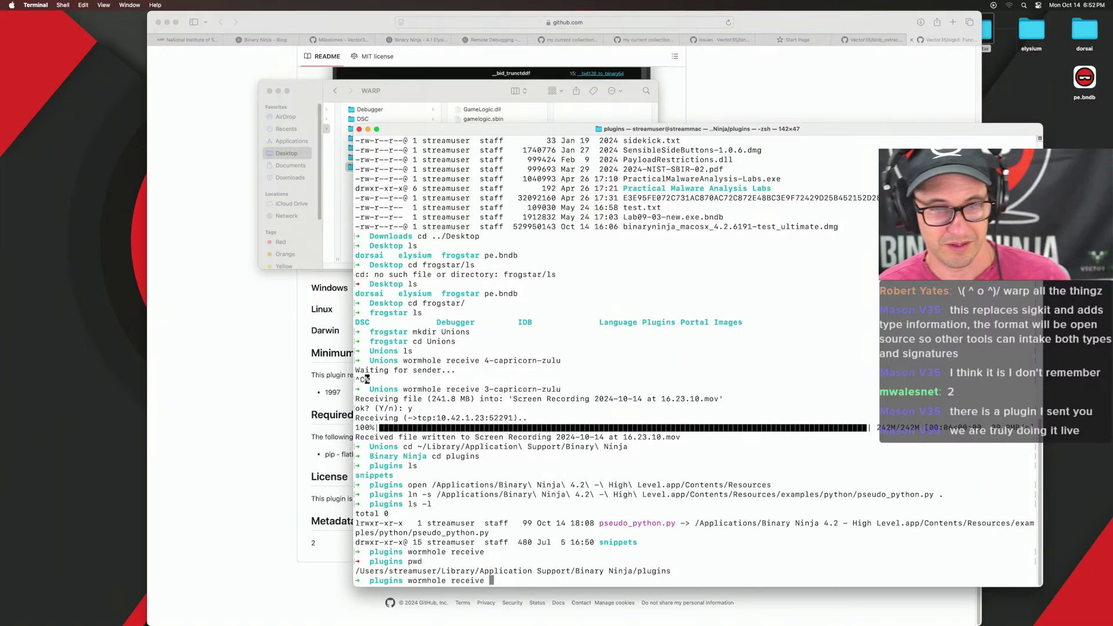
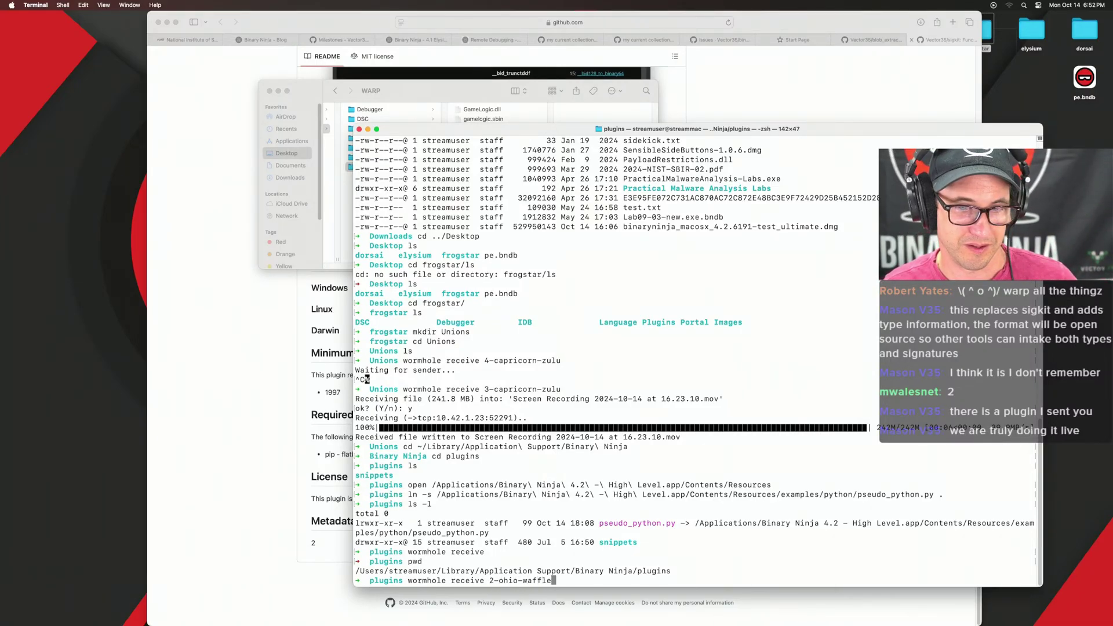
Receive libwarp_binja.dylib with wormhole receive and its transfer code, accepting the download.
key("Return")
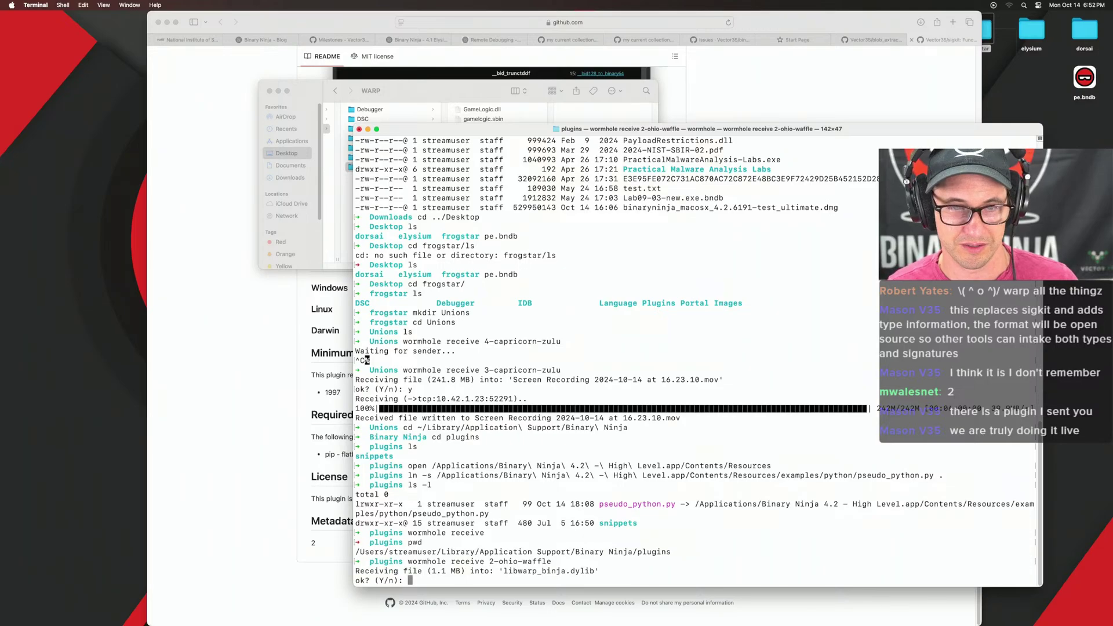
key("Return")
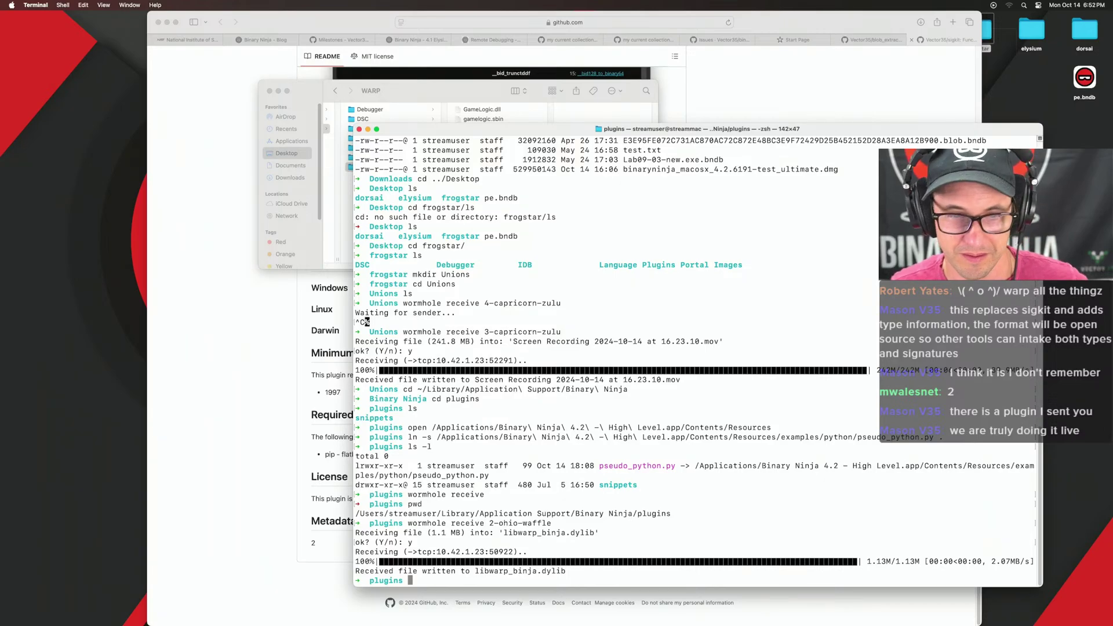
Receive the sigem file with wormhole using its new transfer code.
key("Up")
key("BackSpace")
key("BackSpace")
key("BackSpace")
key("BackSpace")
key("BackSpace")
key("BackSpace")
key("BackSpace")
key("BackSpace")
key("BackSpace")
key("BackSpace")
key("BackSpace")
key("BackSpace")
key("BackSpace")
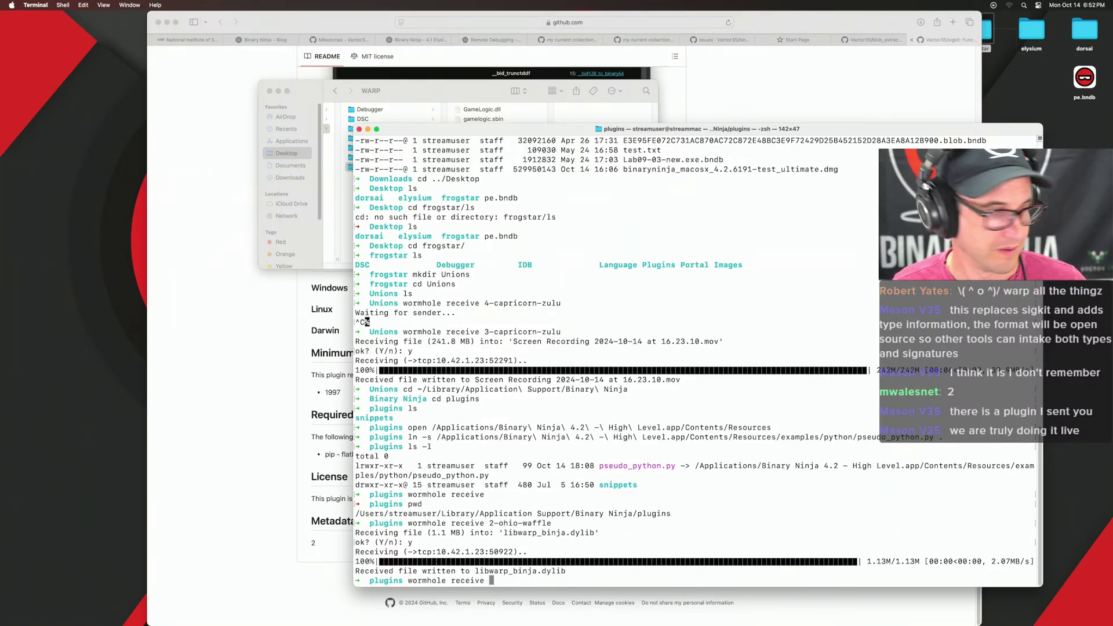
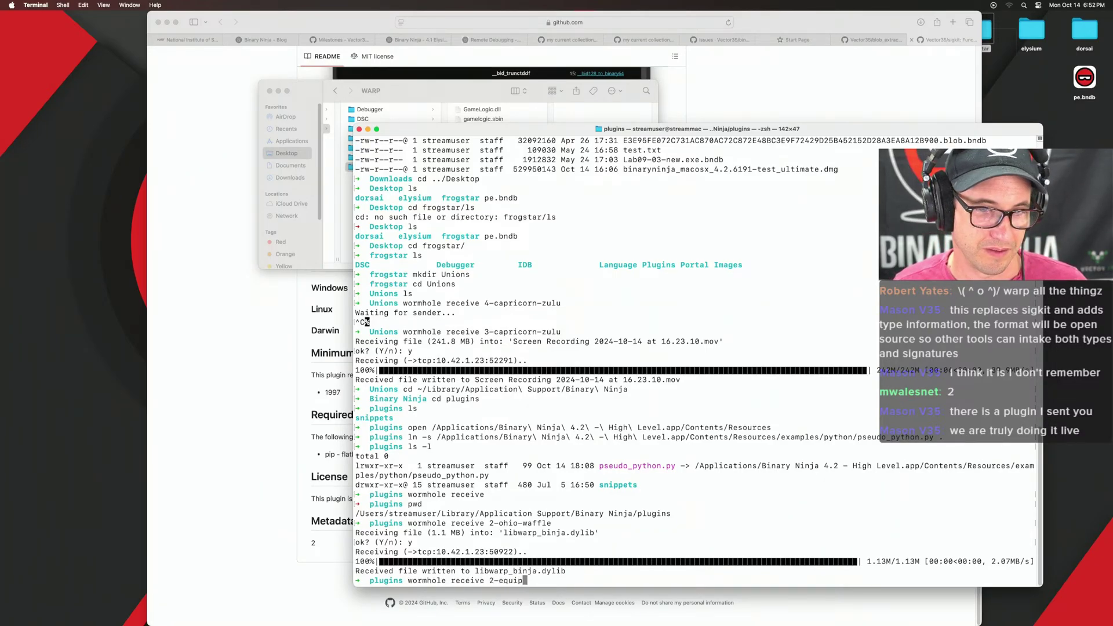
key("Return")
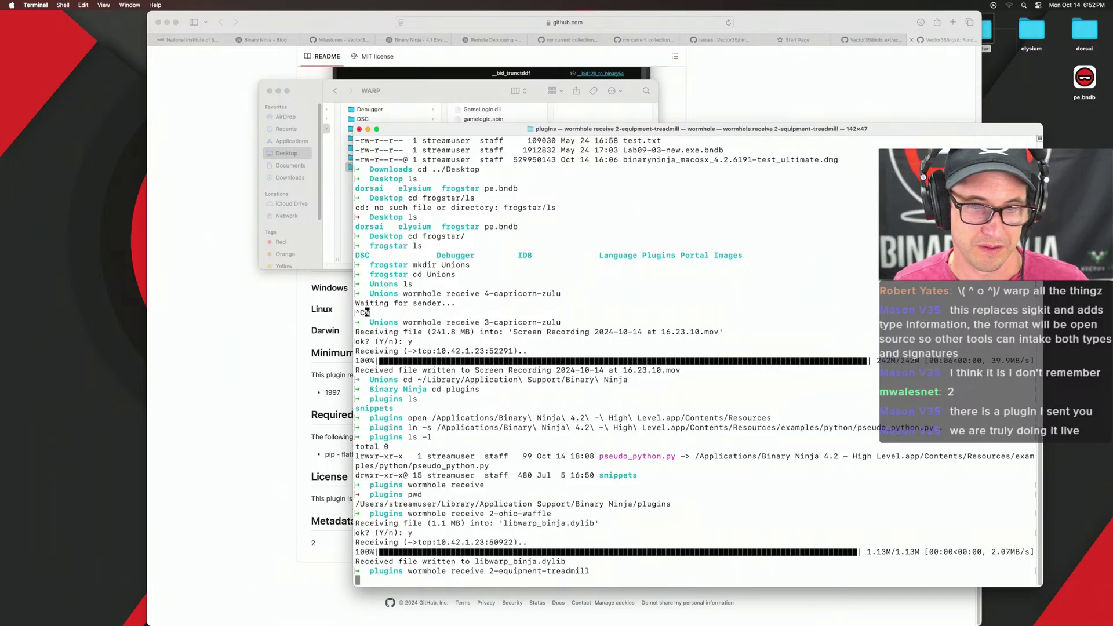
key("Return")
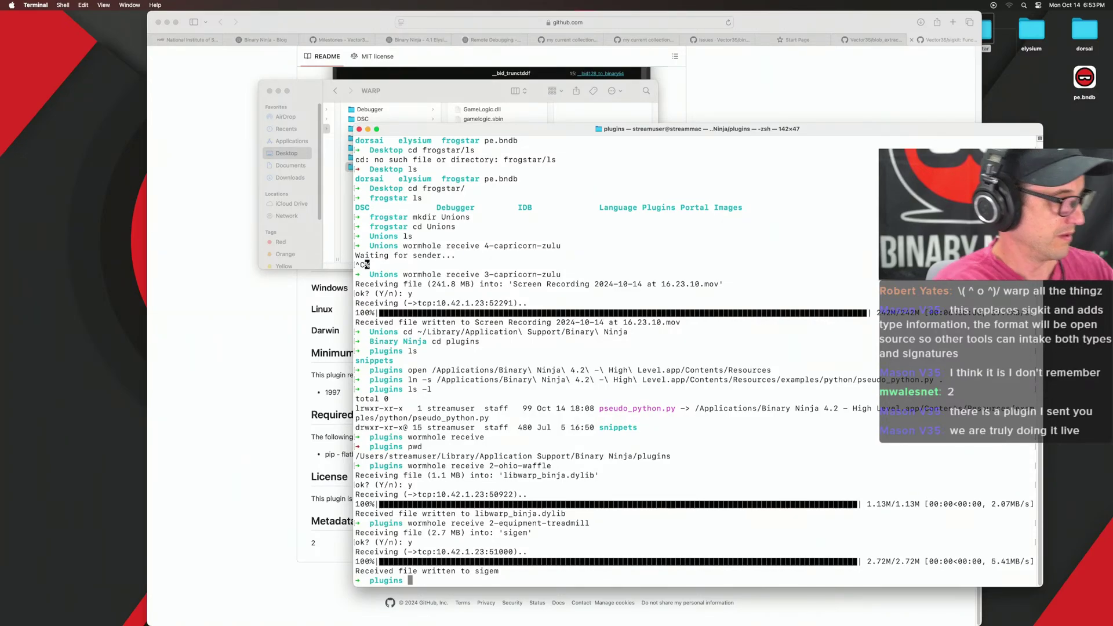
Receive the sigview file with wormhole using its new transfer code.
key("Up")
key("Up")
key("BackSpace")
key("BackSpace")
key("BackSpace")
key("BackSpace")
key("BackSpace")
key("BackSpace")
key("BackSpace")
key("BackSpace")
key("BackSpace")
key("BackSpace")
key("BackSpace")
key("BackSpace")
key("BackSpace")
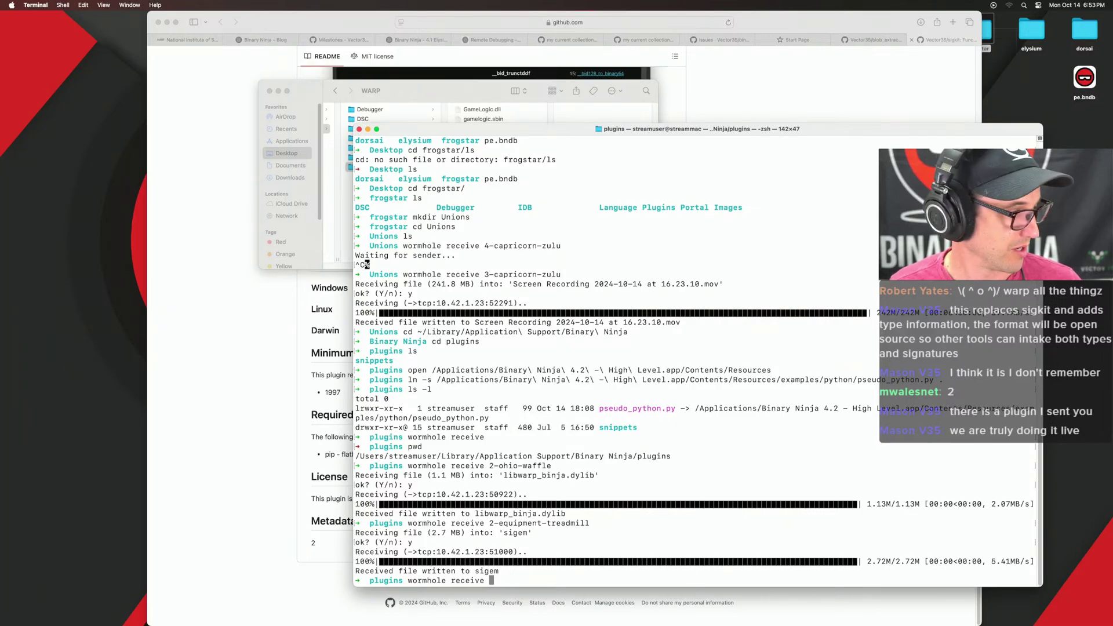
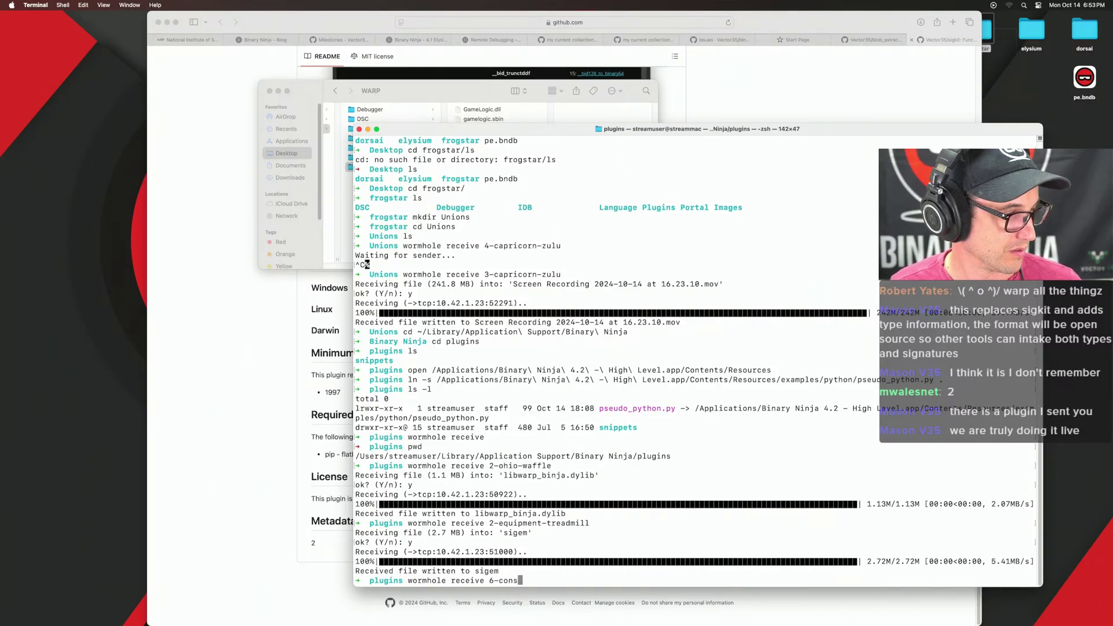
key("Return")
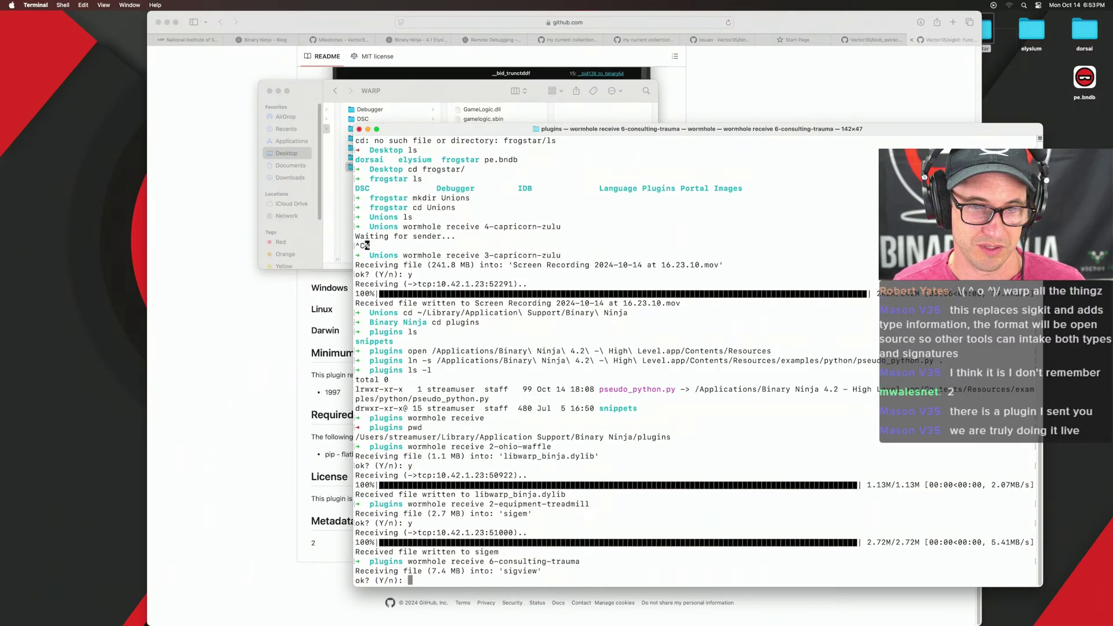
key("Return")
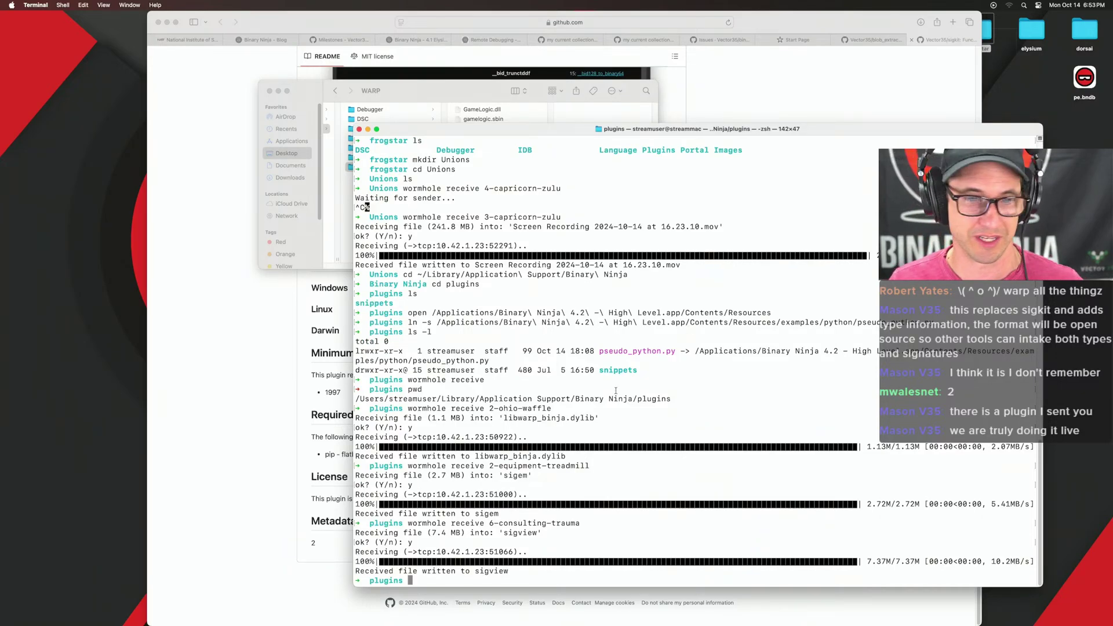
key("super+space")
Launch Binary Ninja via Spotlight and highlight the pseudo_python errors in its log.
type("bin")
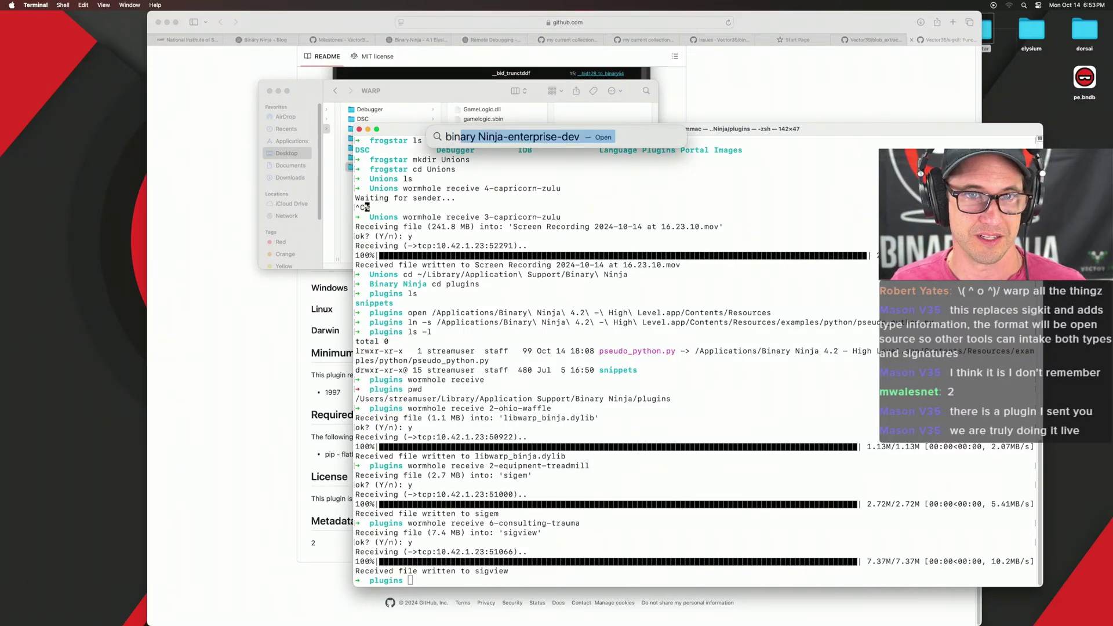
key("Return")
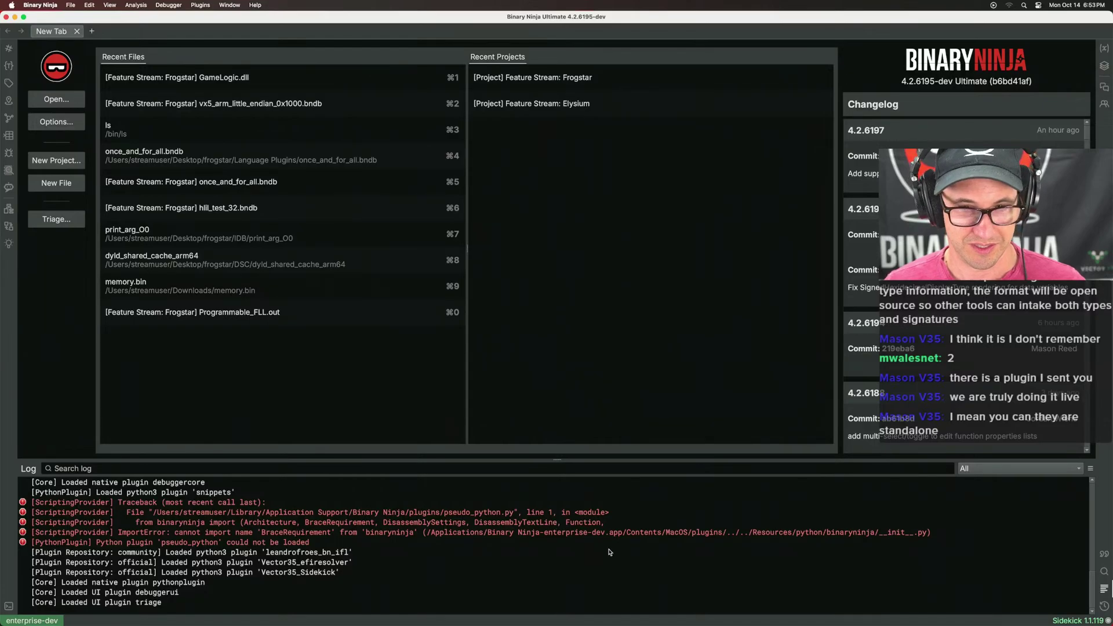
left_click_drag(264, 547, 254, 515)
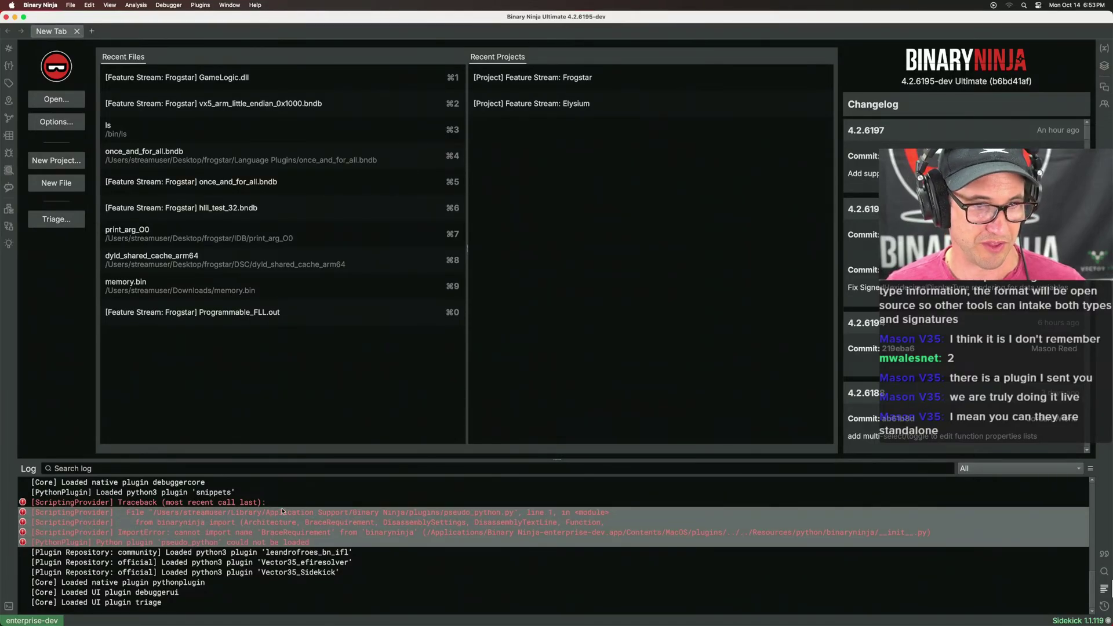
In Terminal, list the plugins folder with ls -l and delete the pseudo_python.py symlink.
key("super+Tab")
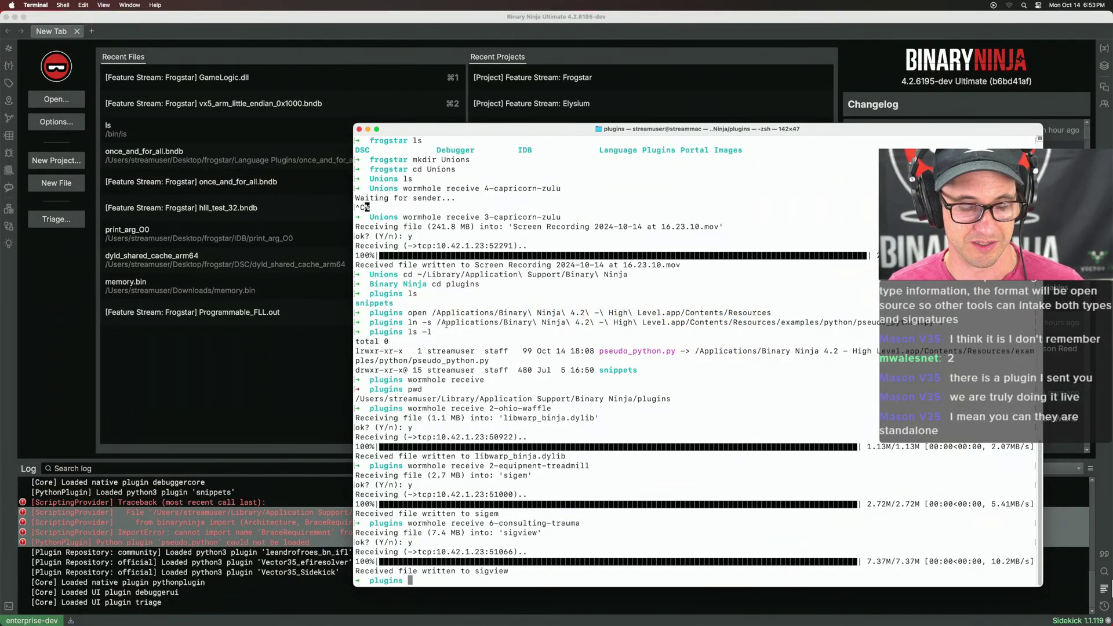
type("ls -l")
key("Return")
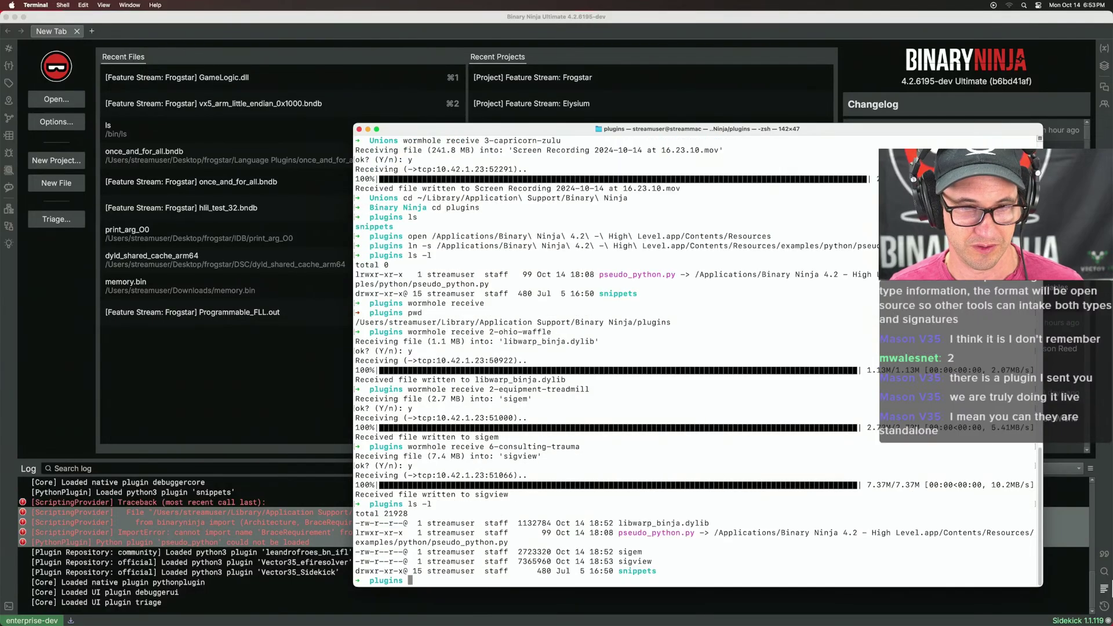
type("rm pseudo_python.py")
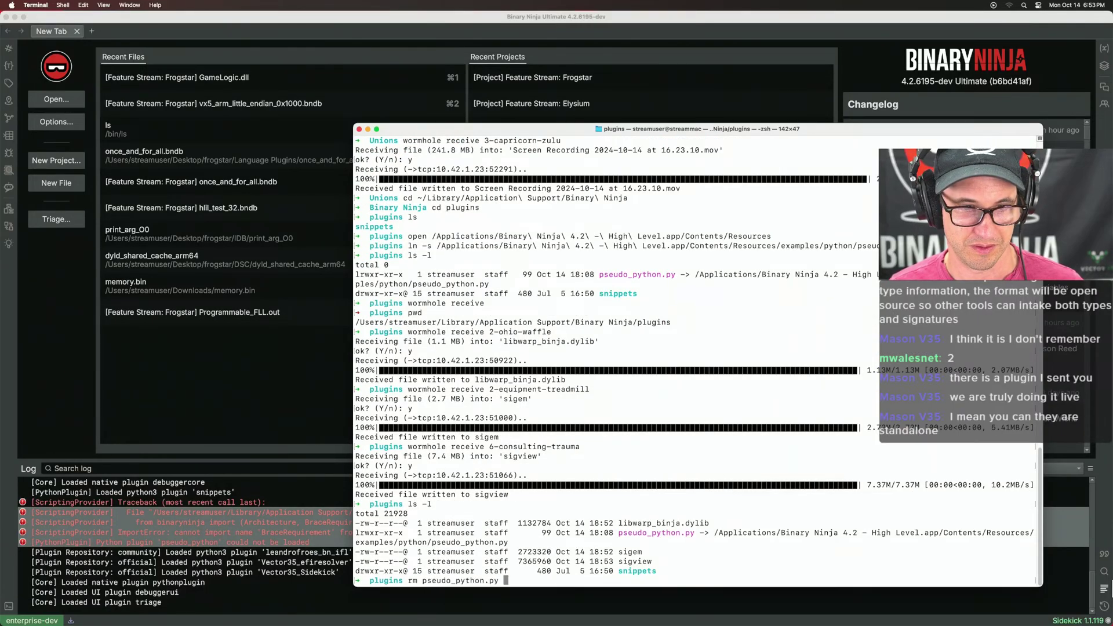
key("Return")
Restart Binary Ninja from the command palette so the plugins reload.
key("super+Tab")
key("super+p")
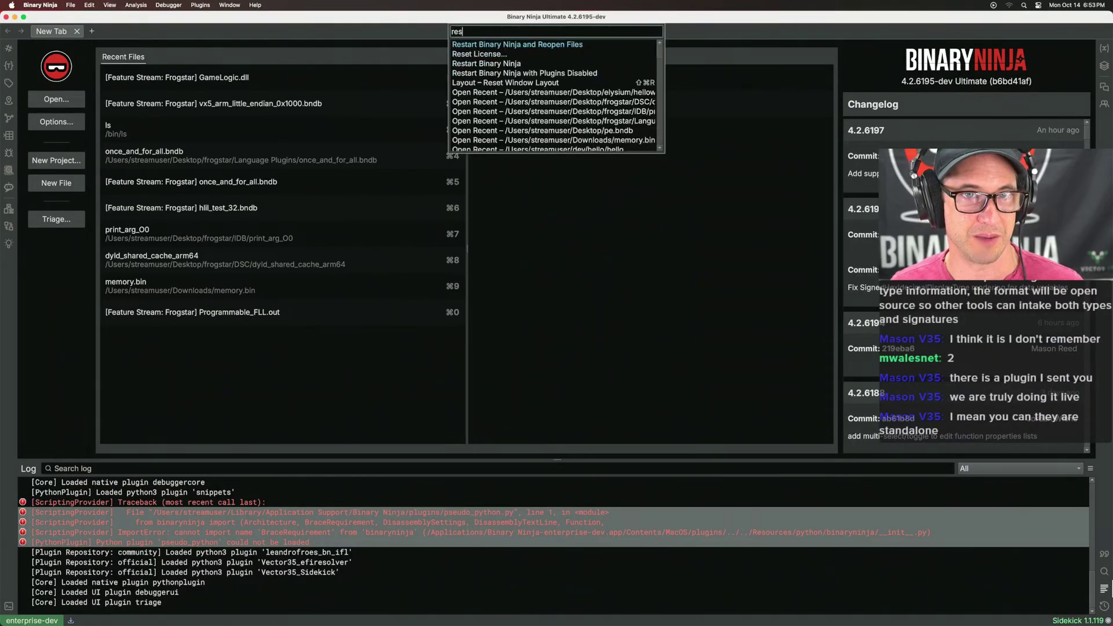
key("Escape")
key("super+Tab")
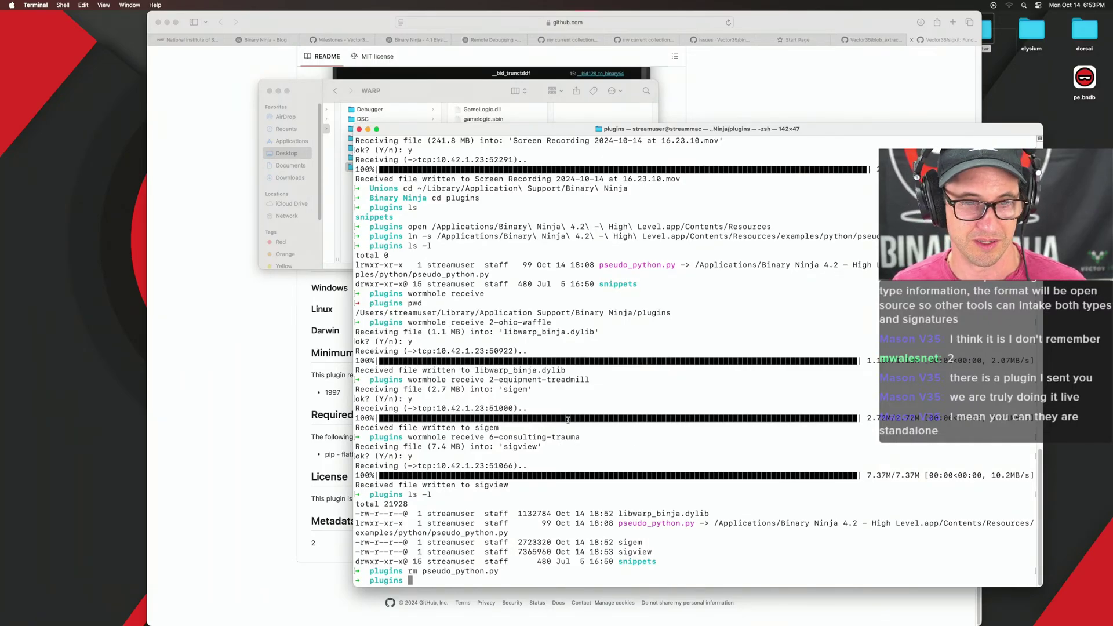
key("super+Tab")
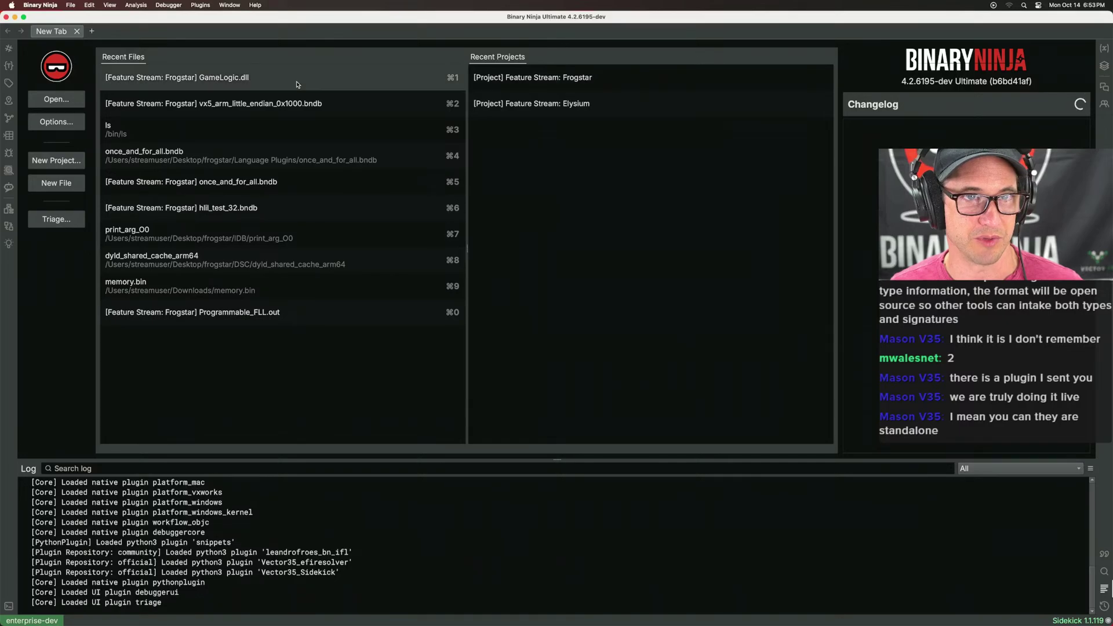
Open the Frogstar recent project and check gamelogic.sbin in Finder's WARP folder.
double_click(481, 79)
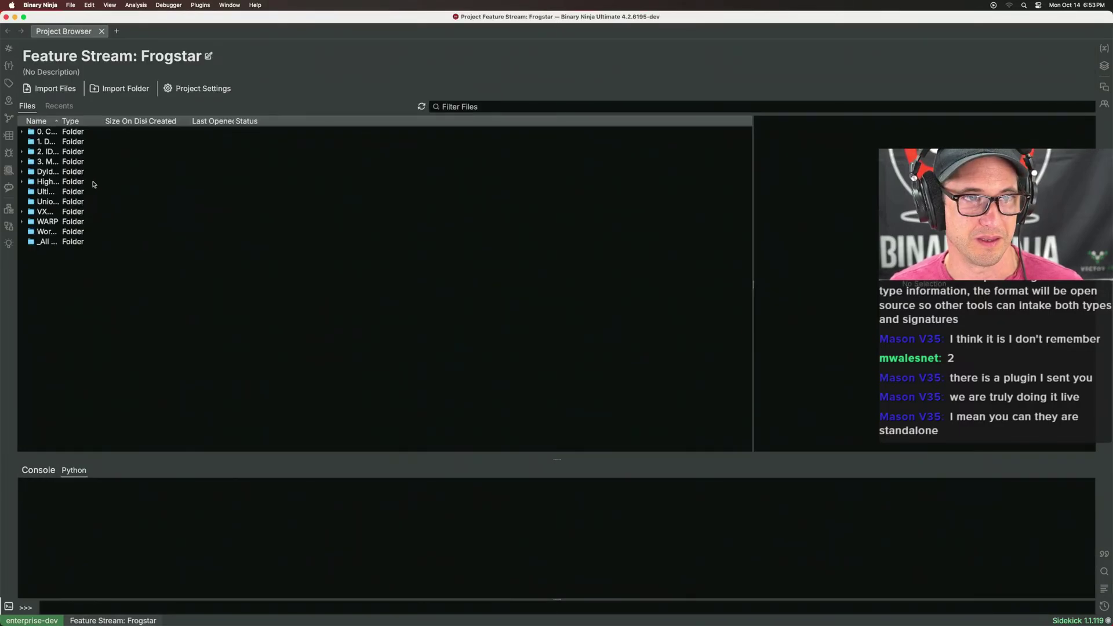
key("super+Tab")
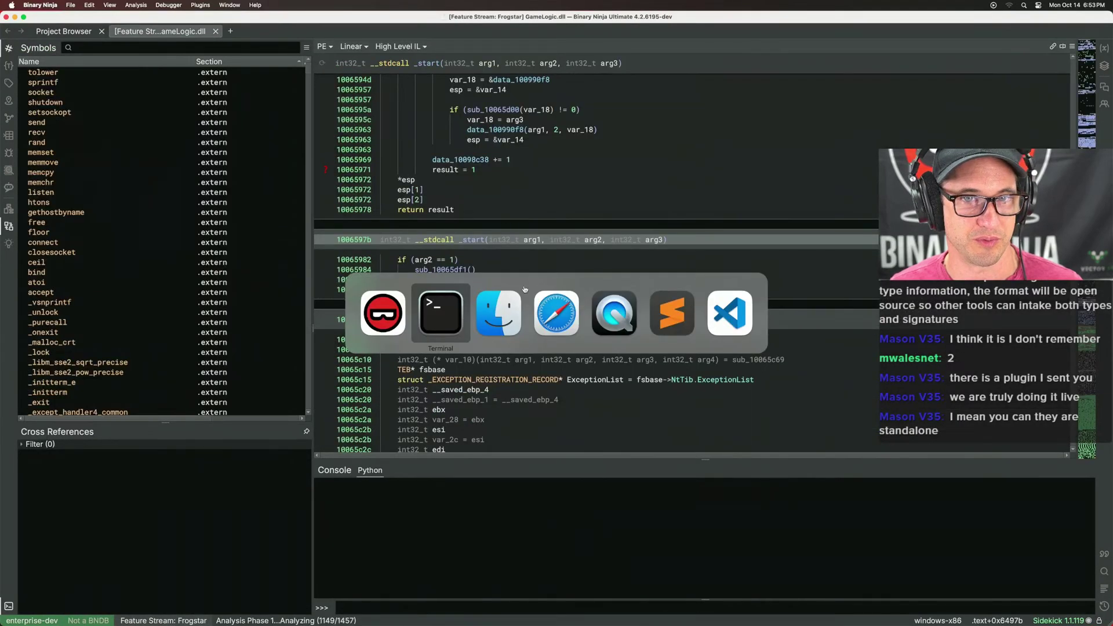
left_click(525, 290)
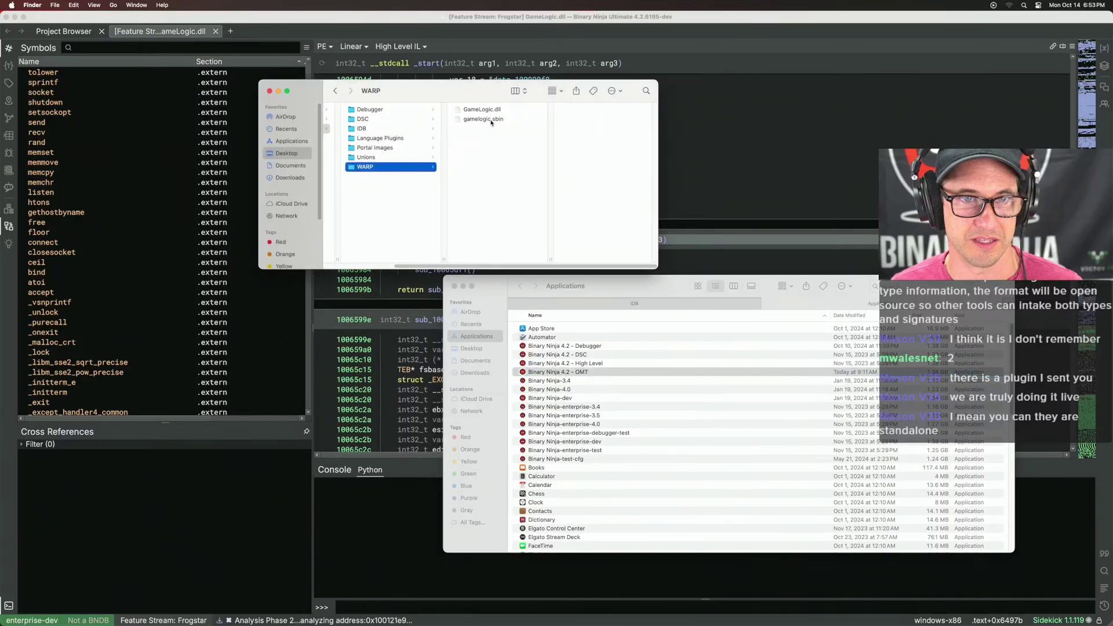
left_click(491, 121)
left_click(119, 19)
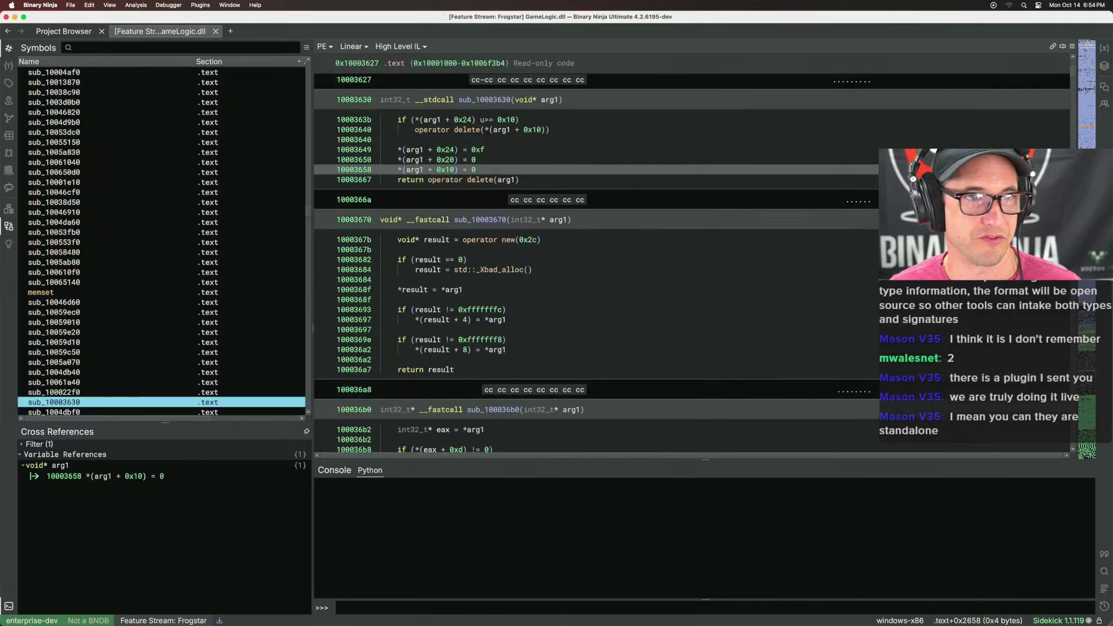
Navigate back through GameLogic.dll and open the _StructuredTaskCollection destructor in High Level IL.
key("Page_Up")
key("Page_Up")
key("Page_Up")
key("Page_Up")
key("Page_Up")
key("Page_Up")
key("Page_Up")
key("Page_Up")
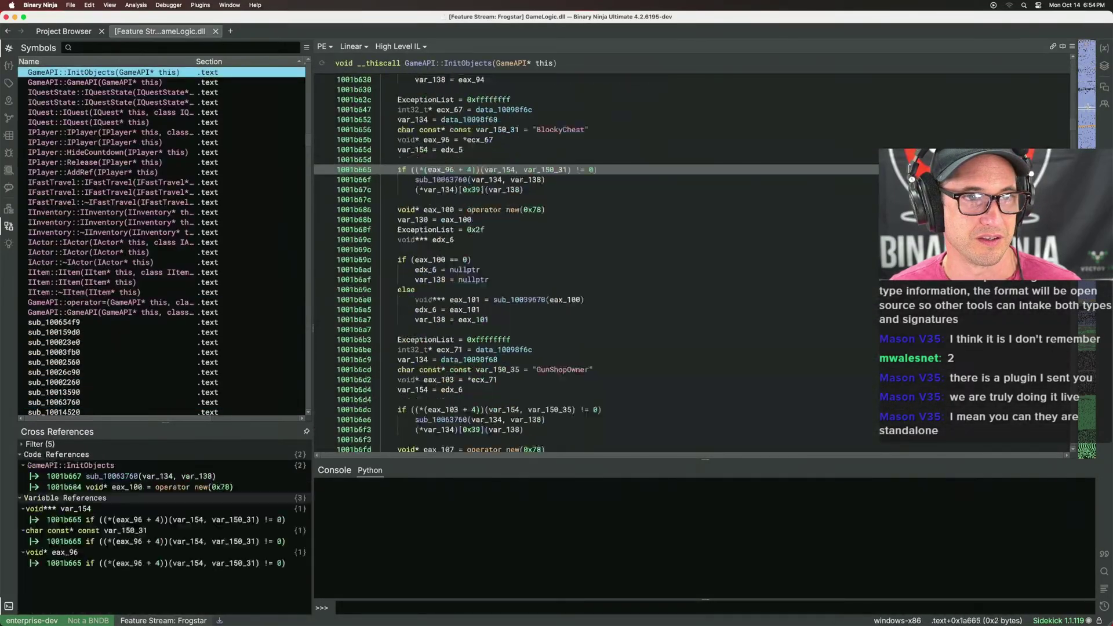
key("Page_Up")
key("Page_Up")
scroll(292, 212, "up", 10)
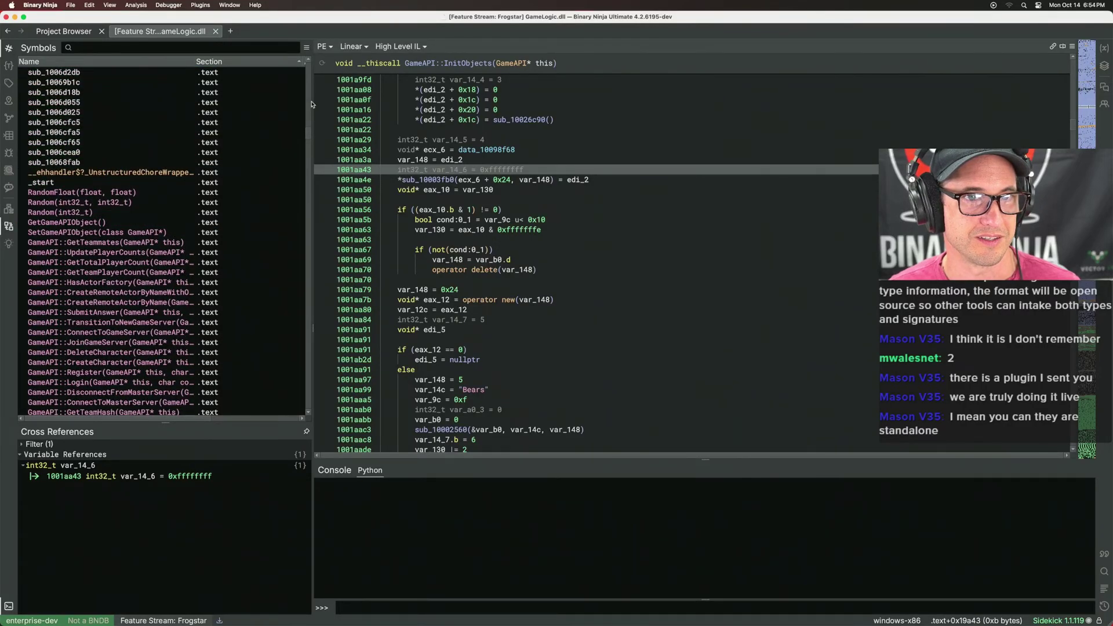
left_click_drag(306, 129, 331, 363)
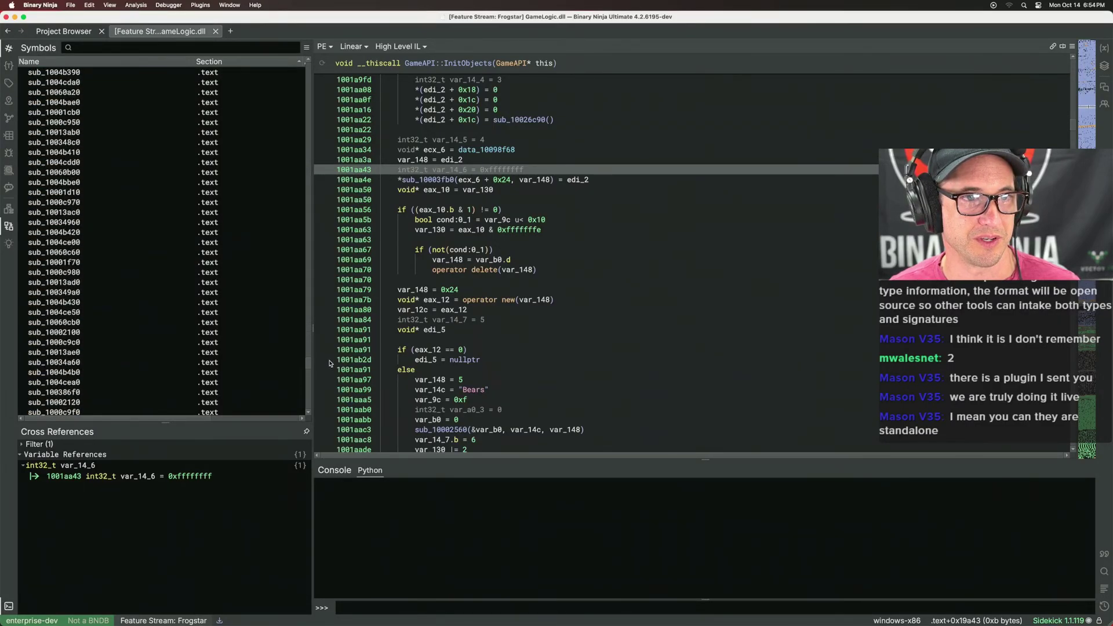
scroll(186, 162, "up", 3)
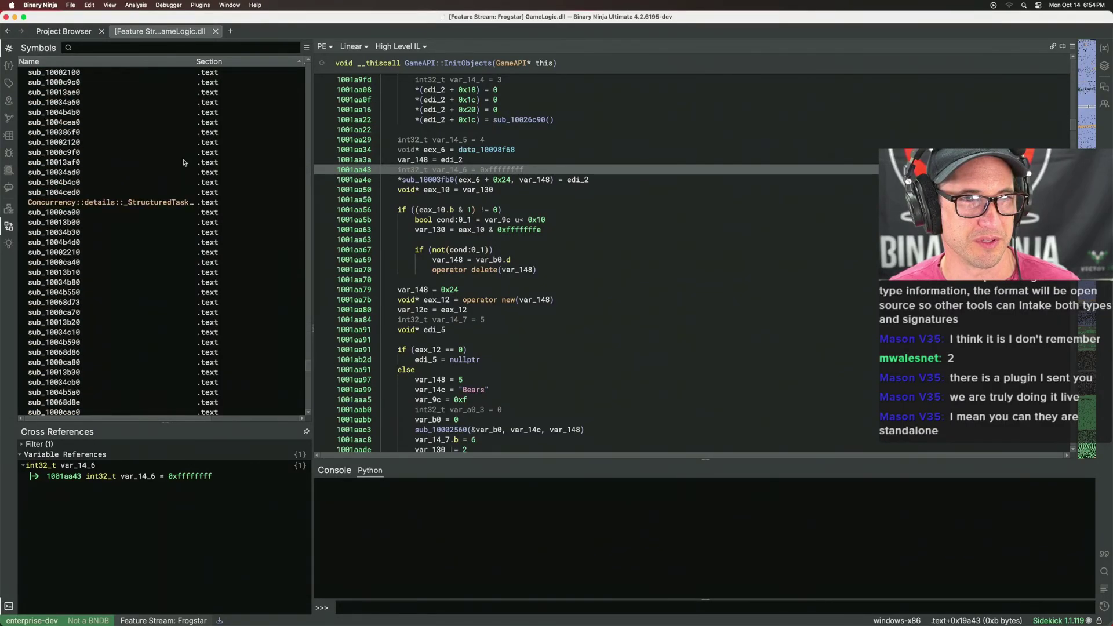
left_click(155, 203)
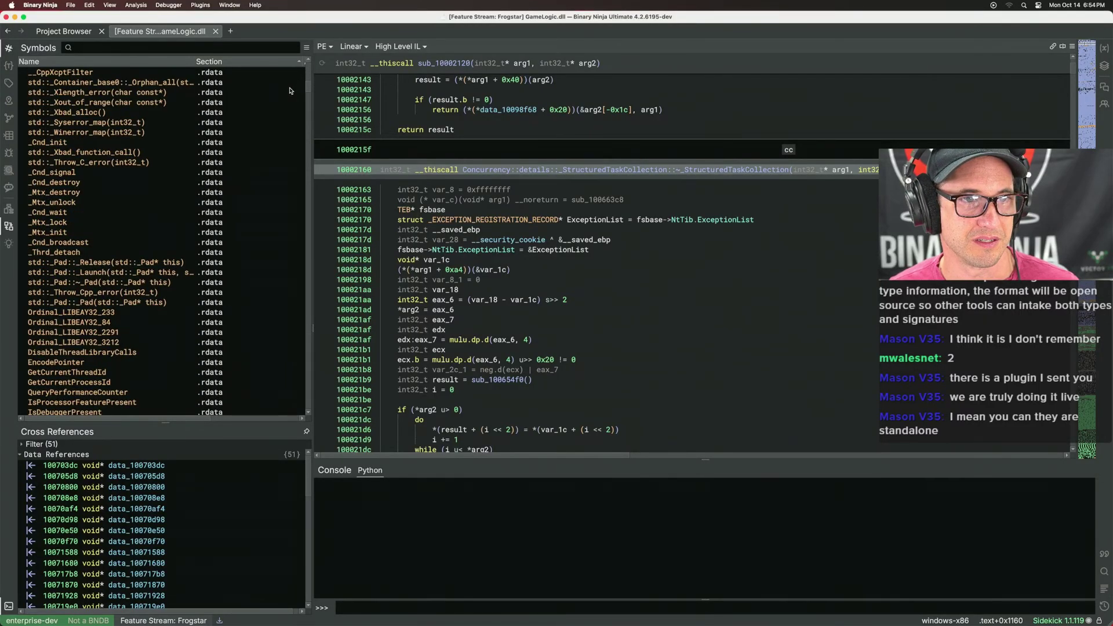
Apply Desktop/frogstar/WARP/gamelogic.sbin as an external WARP signature file.
left_click(200, 5)
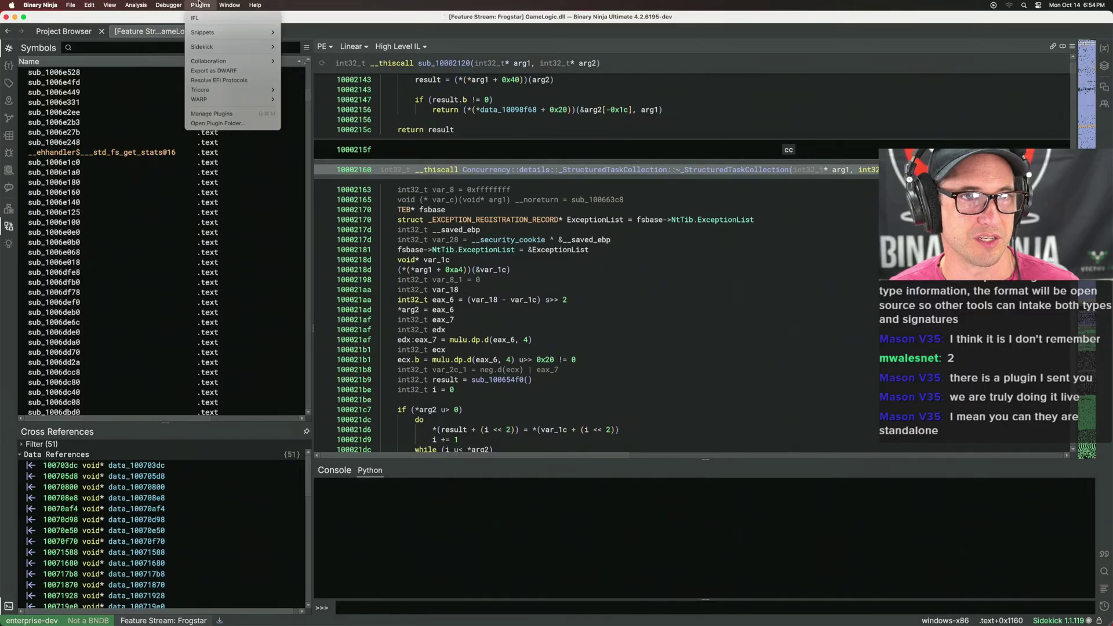
mouse_move(236, 103)
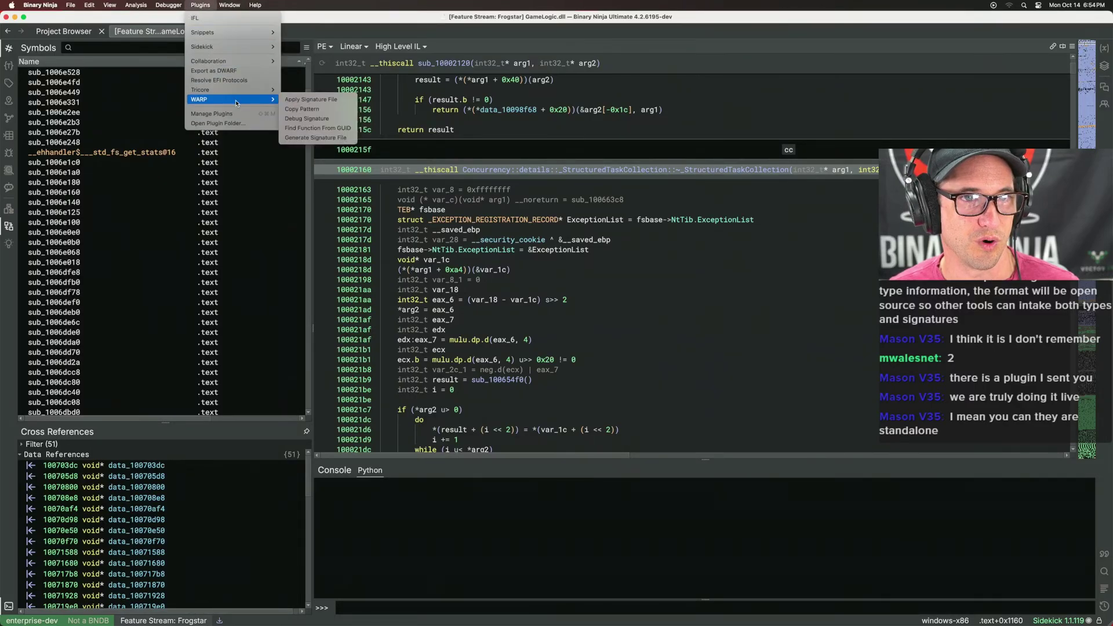
left_click(346, 102)
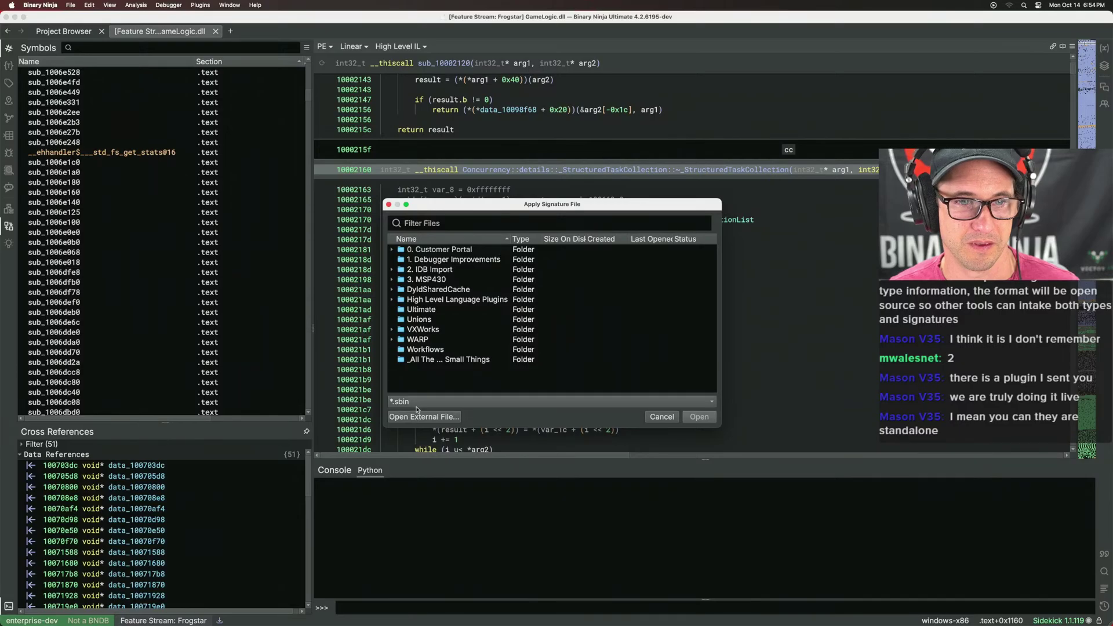
left_click(425, 417)
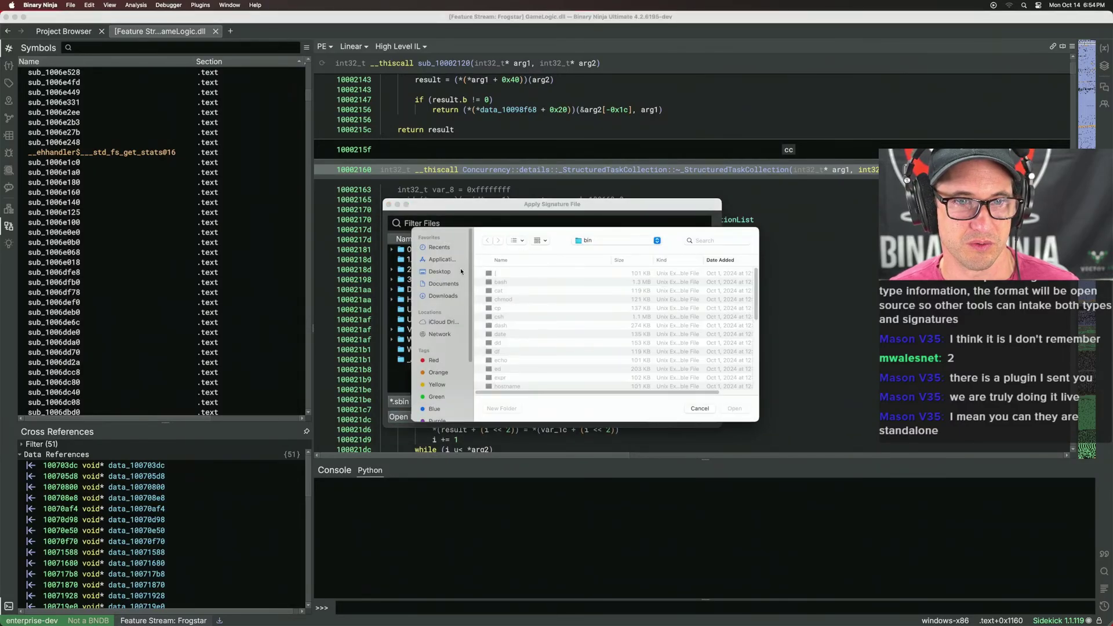
left_click(440, 271)
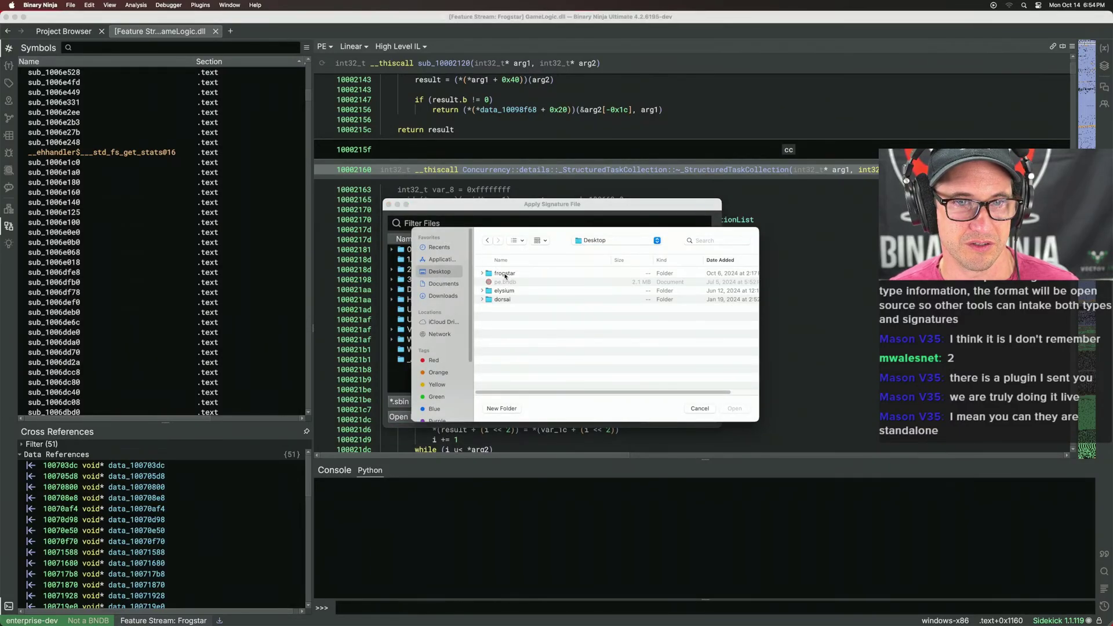
double_click(505, 274)
double_click(503, 274)
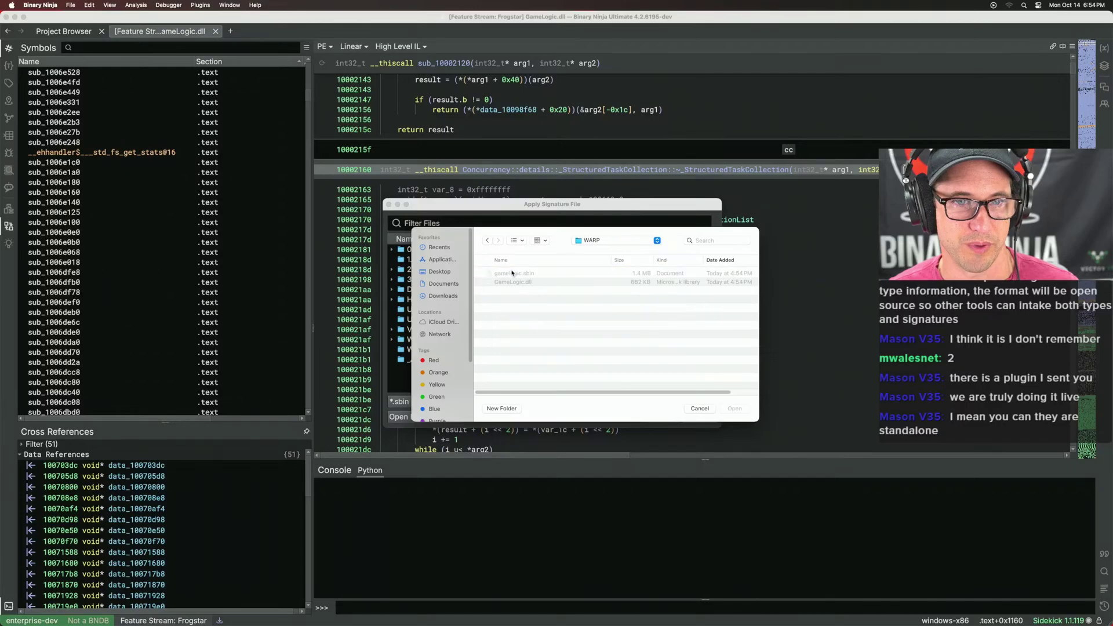
left_click(735, 409)
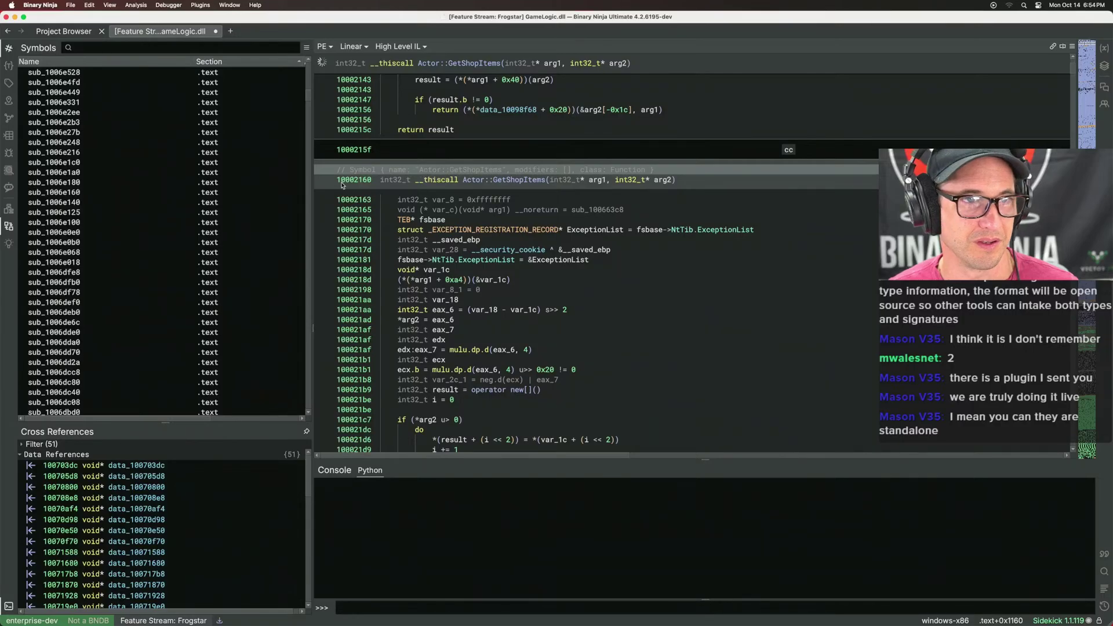
left_click(473, 199)
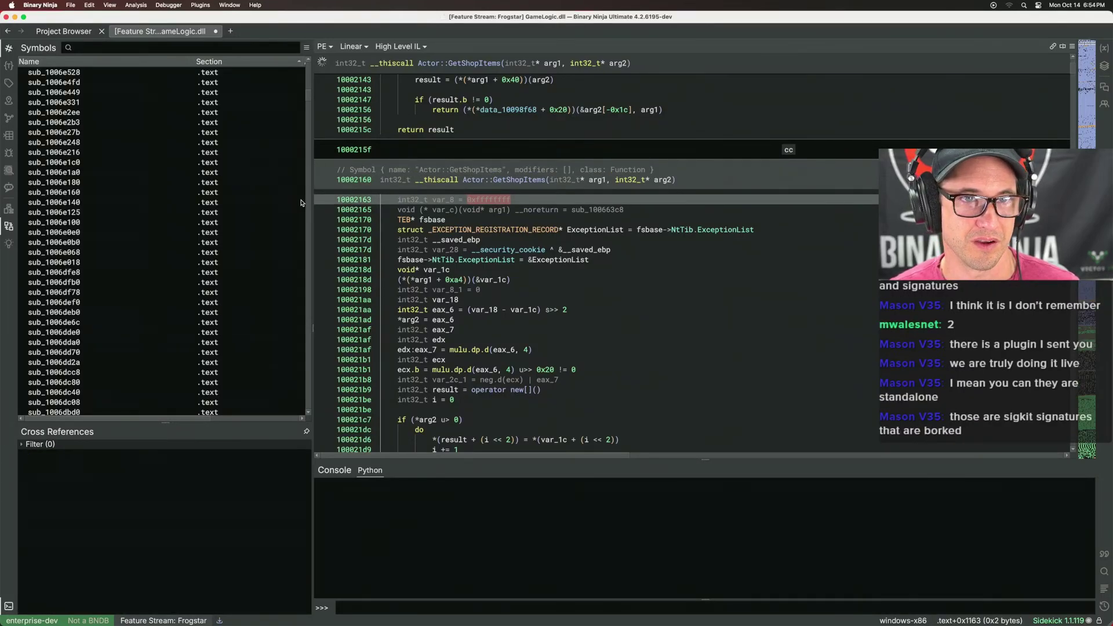
scroll(301, 203, "up", 10)
left_click_drag(309, 94, 297, 360)
scroll(297, 360, "down", 15)
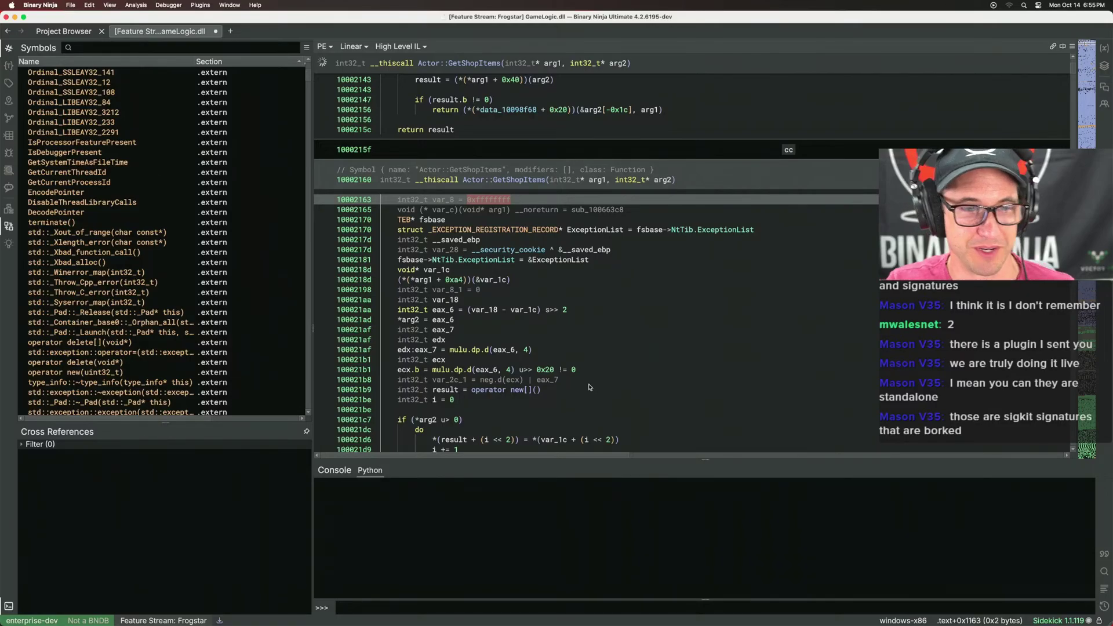
key("super+Tab")
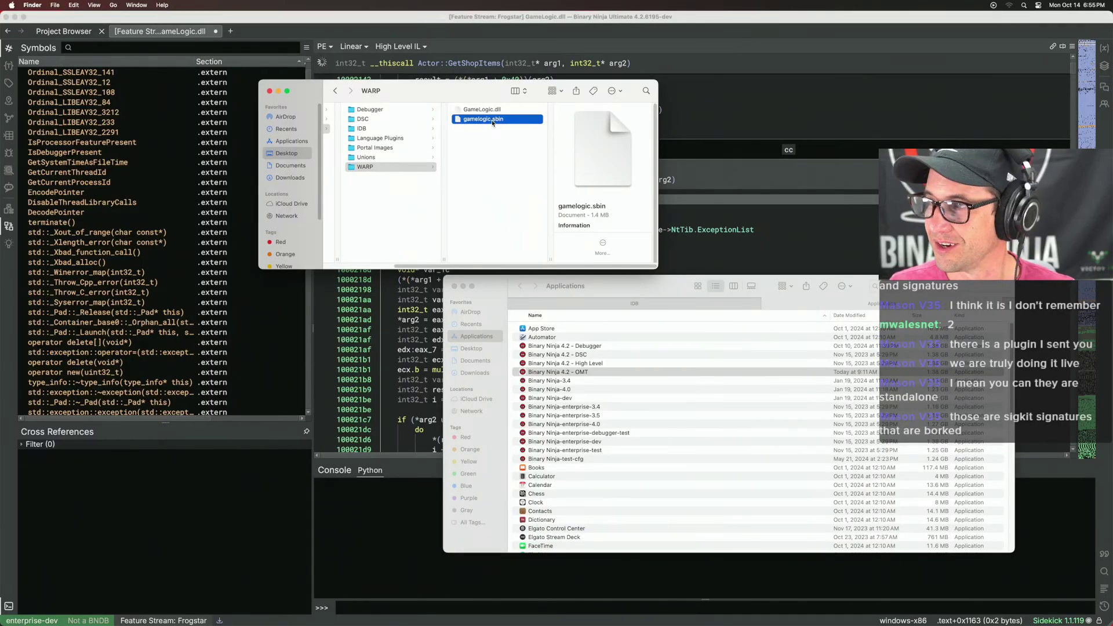
key("super+Tab")
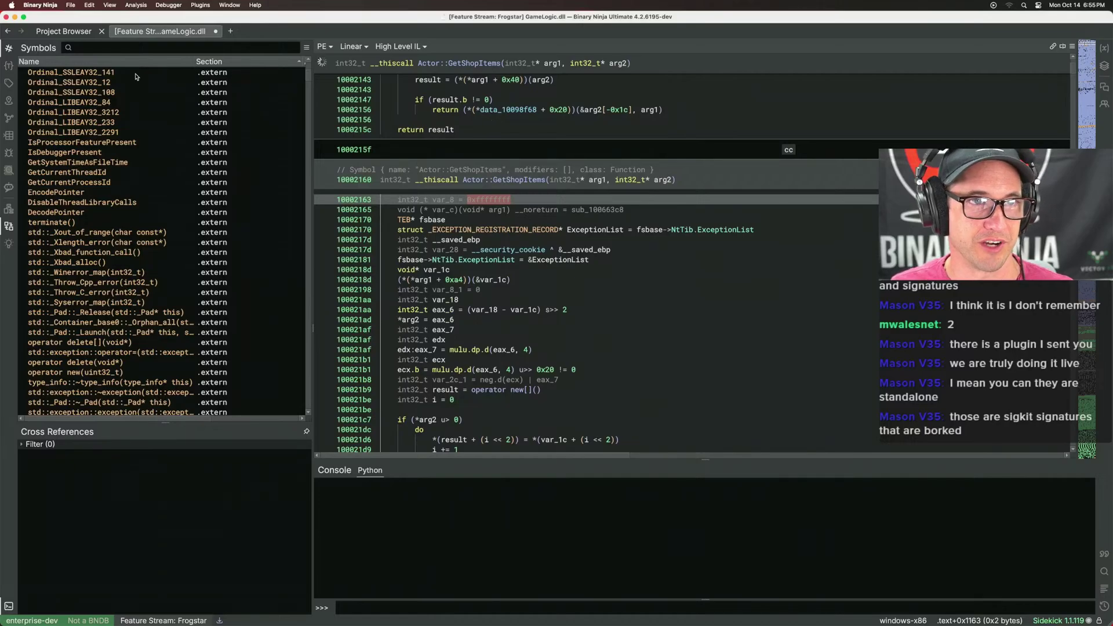
In the Project Browser, select the WARP folder and highlight the first paragraph of its description.
left_click(70, 33)
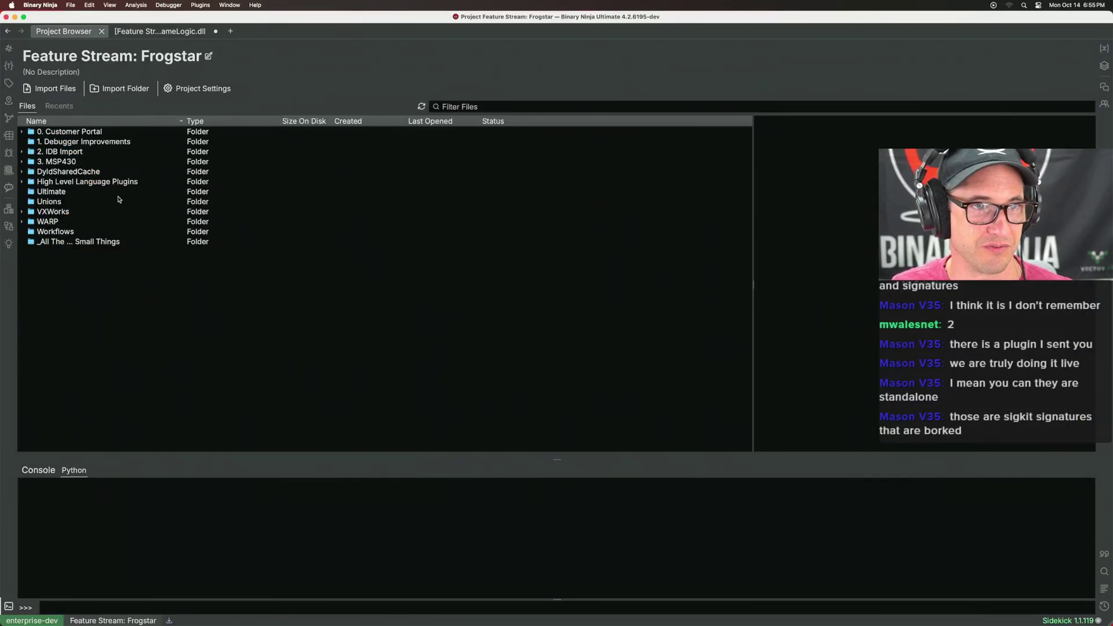
left_click(66, 224)
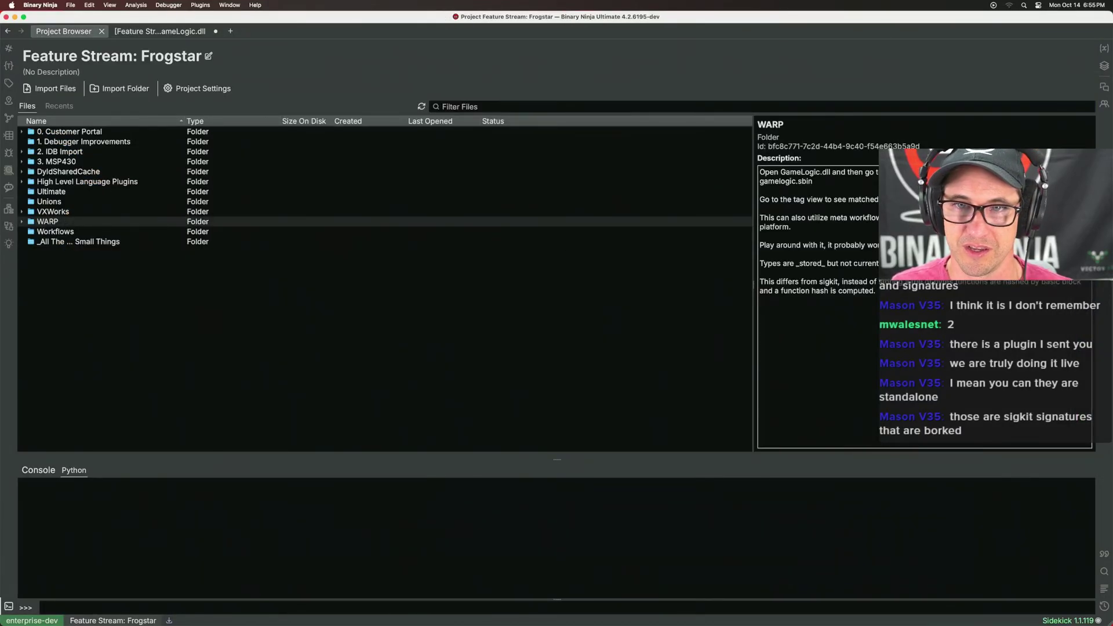
left_click_drag(814, 181, 711, 157)
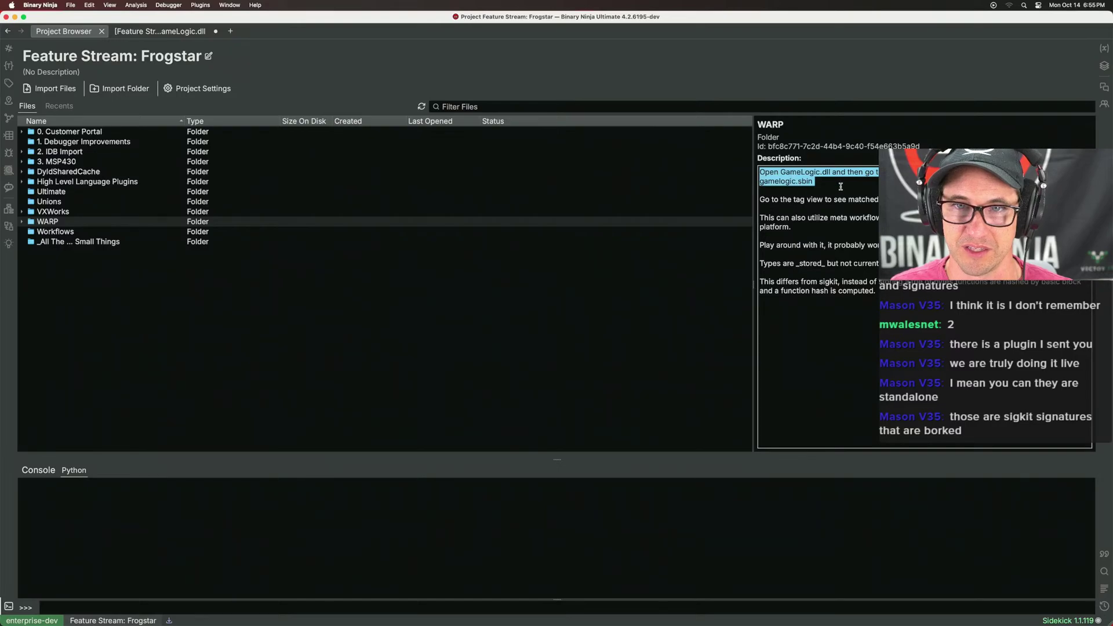
Return to the GameLogic.dll analysis and show its Tags sidebar.
key("super+Tab")
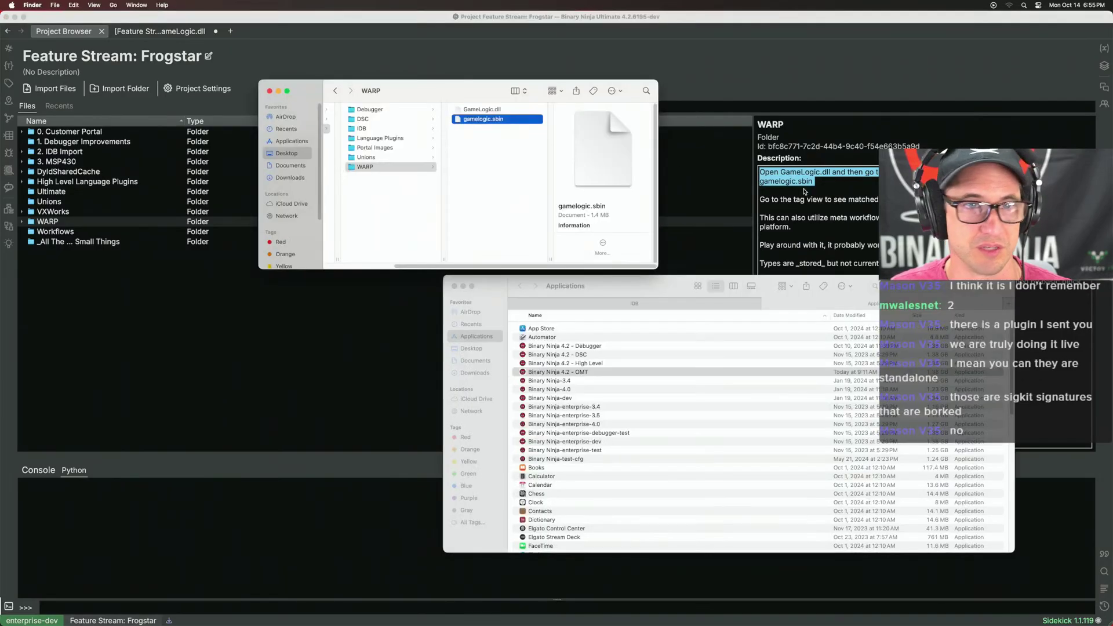
left_click(152, 115)
left_click(157, 31)
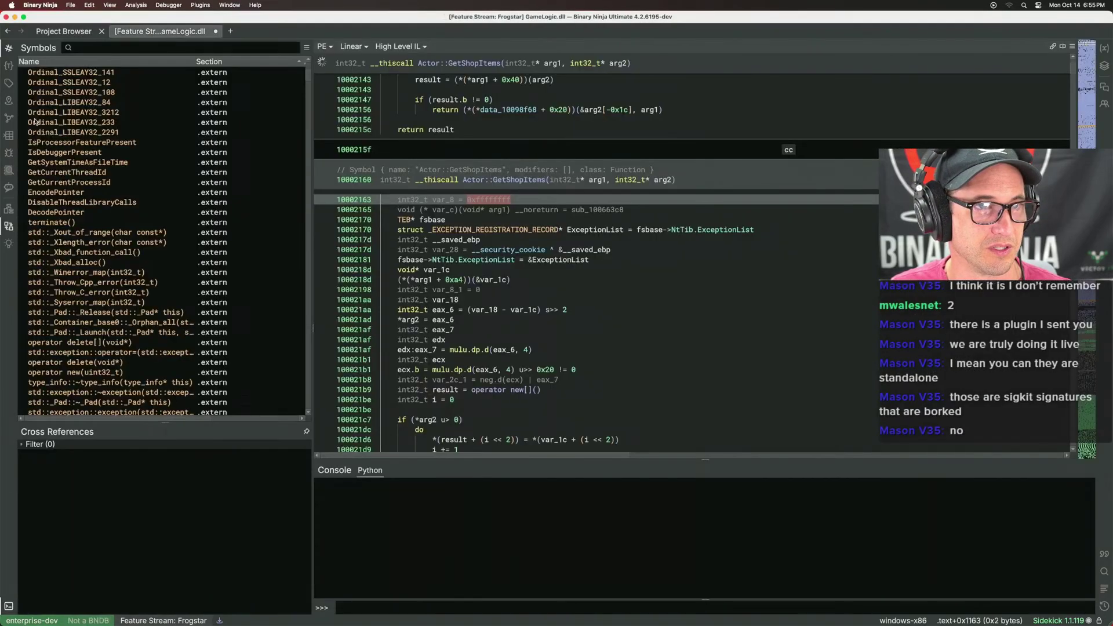
left_click(9, 83)
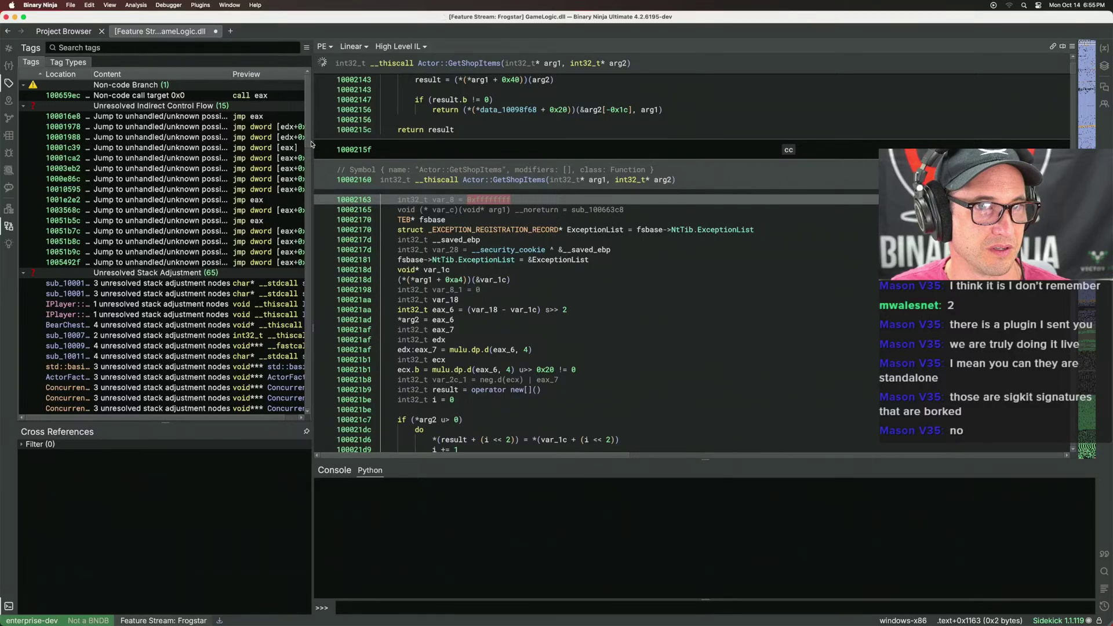
Widen the Tags sidebar and jump to the tagged BearChest CreateActor function and the NumaInformation destructor.
left_click_drag(312, 143, 460, 144)
scroll(186, 284, "down", 3)
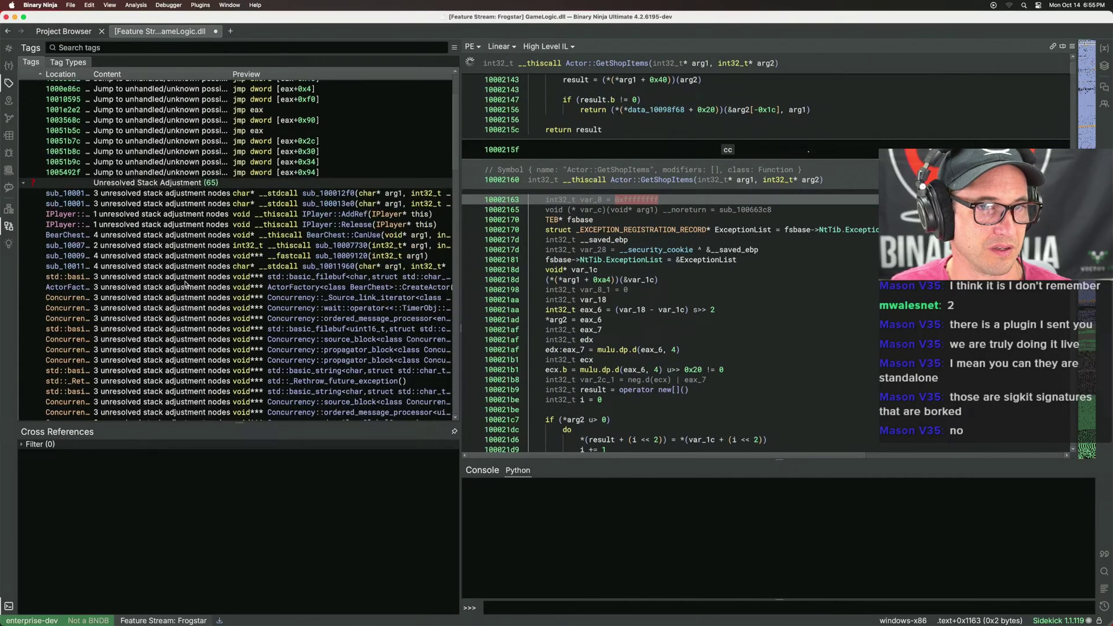
left_click(276, 288)
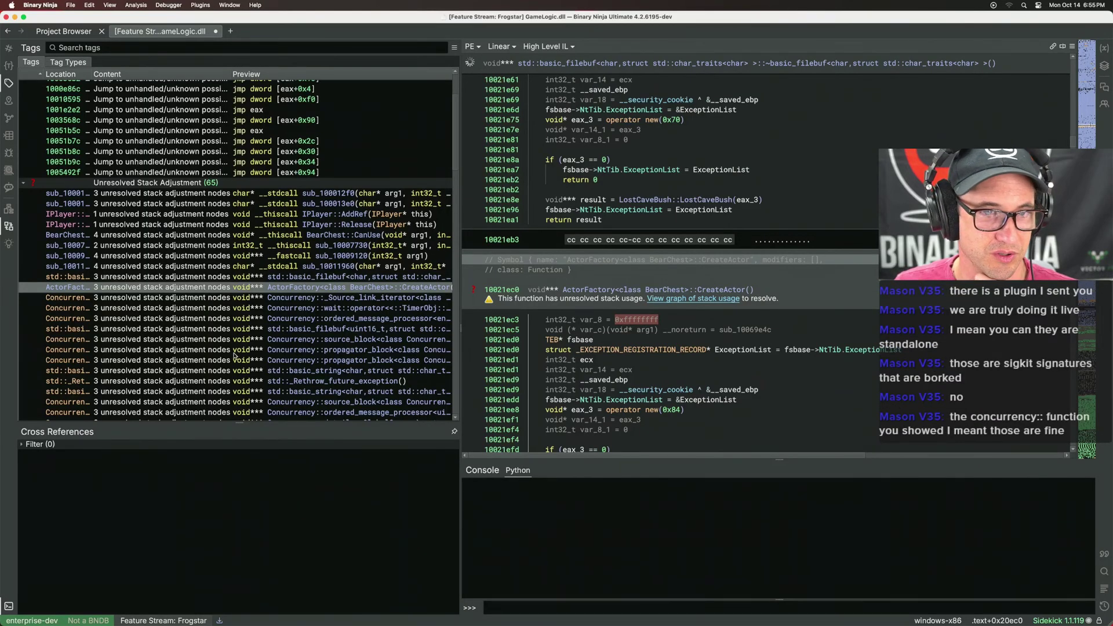
scroll(235, 355, "down", 5)
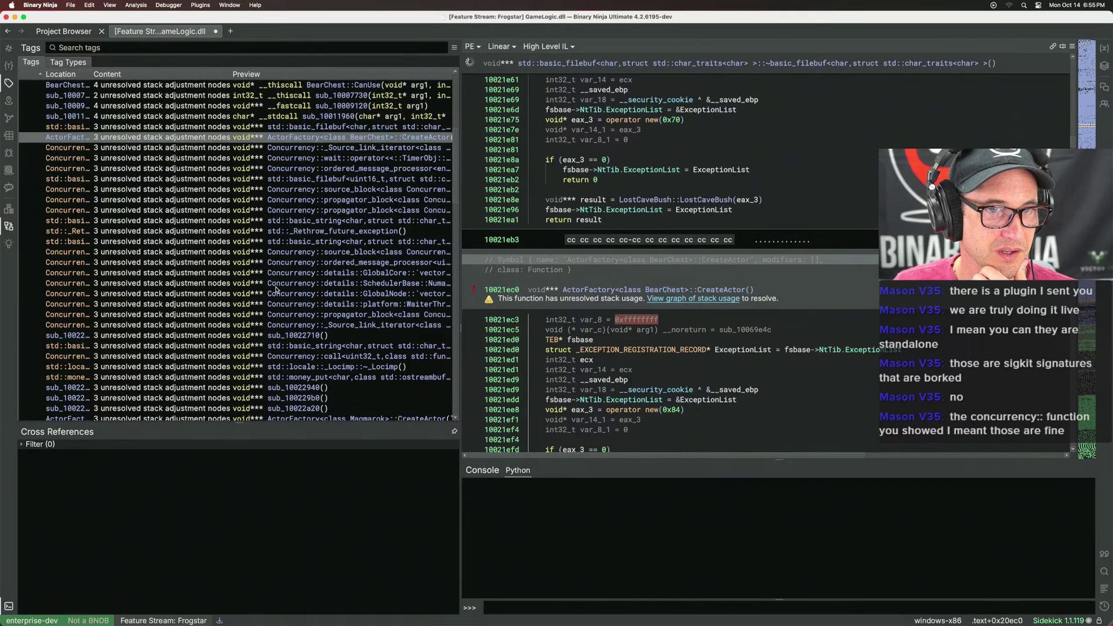
left_click(267, 287)
scroll(285, 339, "down", 9)
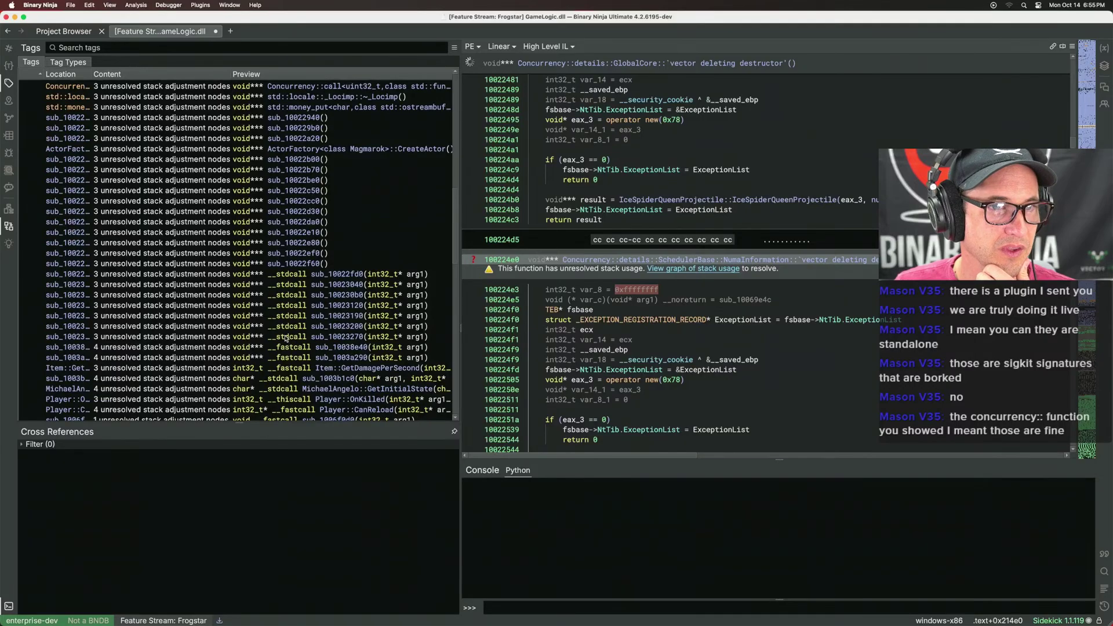
scroll(213, 172, "down", 9)
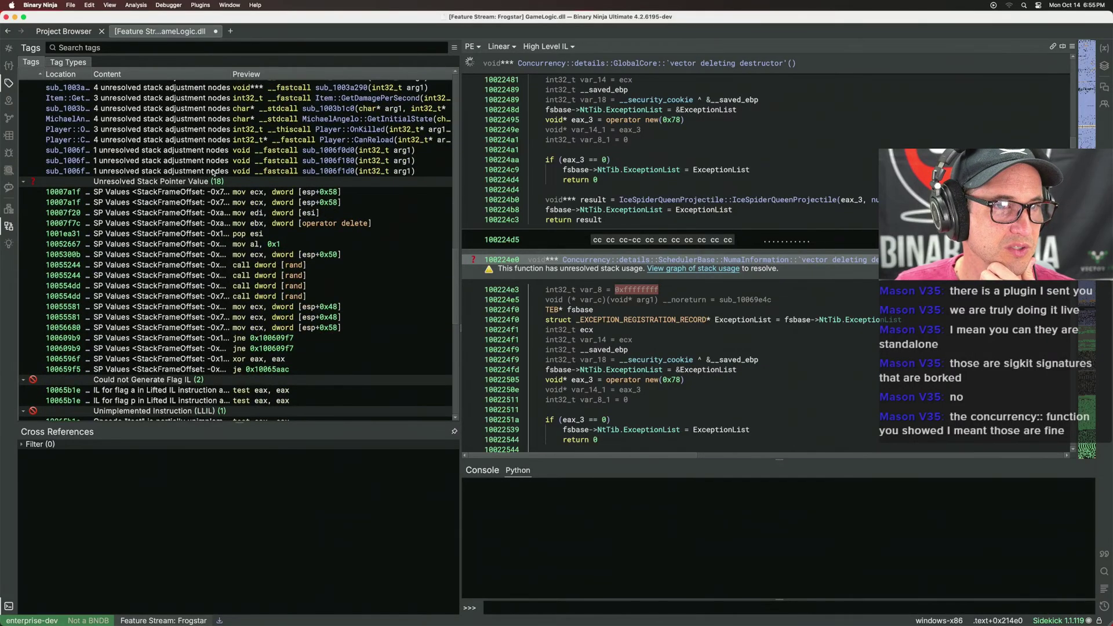
scroll(213, 172, "down", 6)
scroll(75, 140, "up", 20)
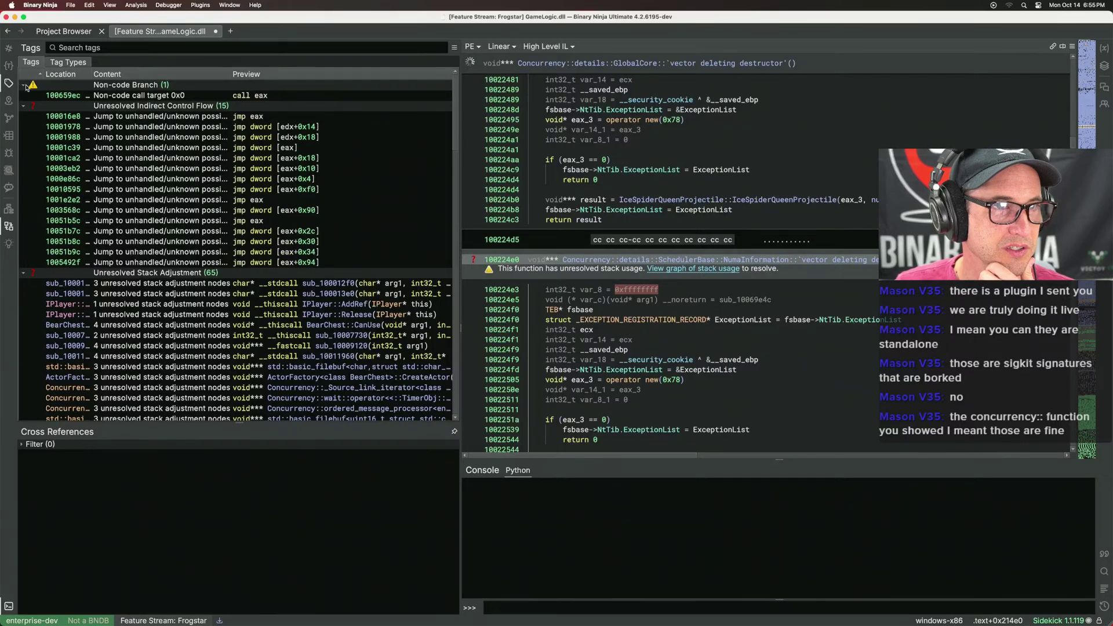
Collapse all seven tag groups, check the Tag Types counts, then return to the Tags list.
left_click(25, 106)
left_click(22, 86)
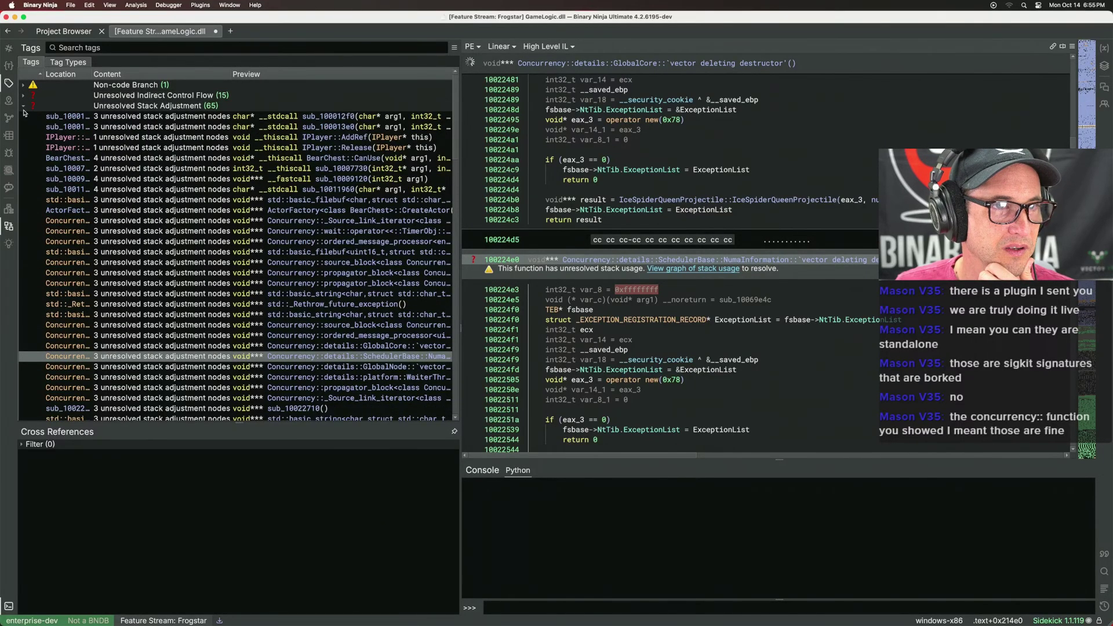
left_click(23, 106)
left_click(24, 116)
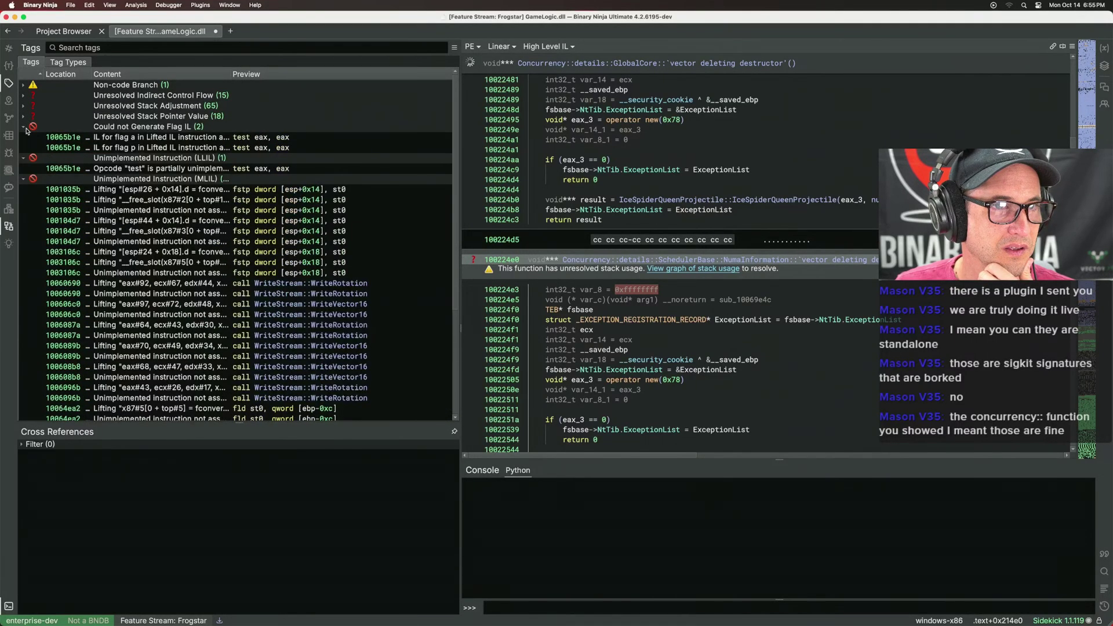
left_click(23, 127)
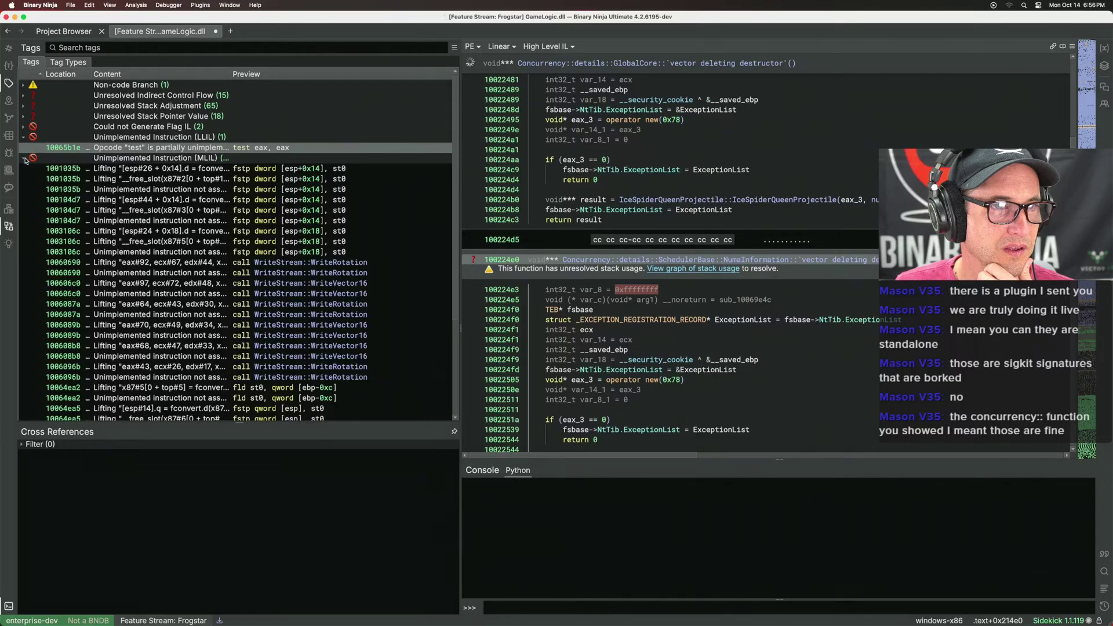
left_click(24, 157)
left_click(24, 138)
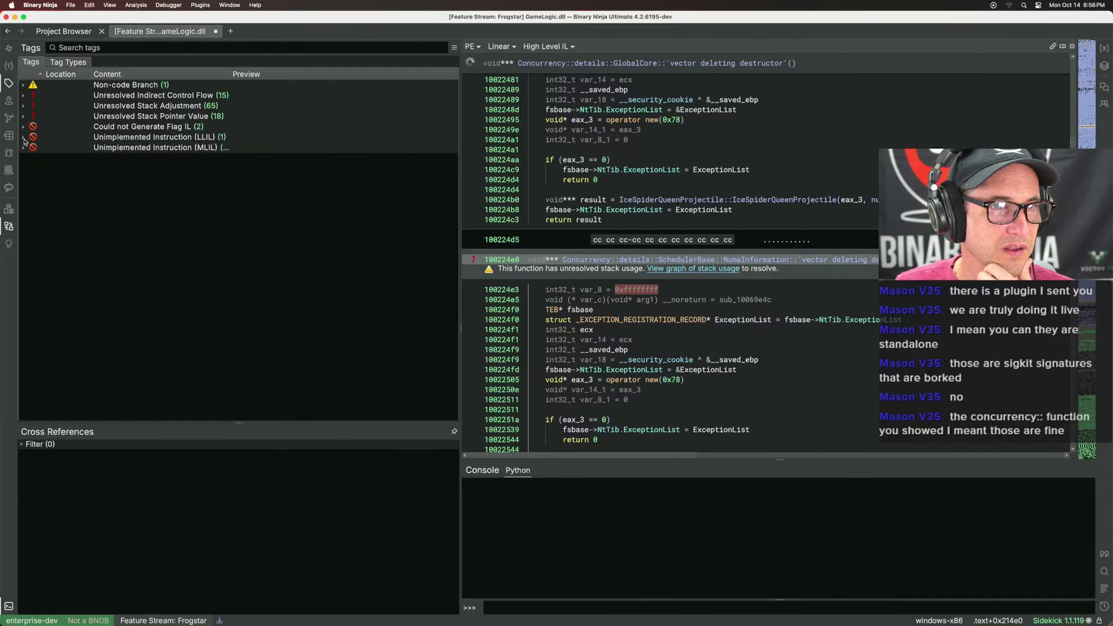
left_click(64, 62)
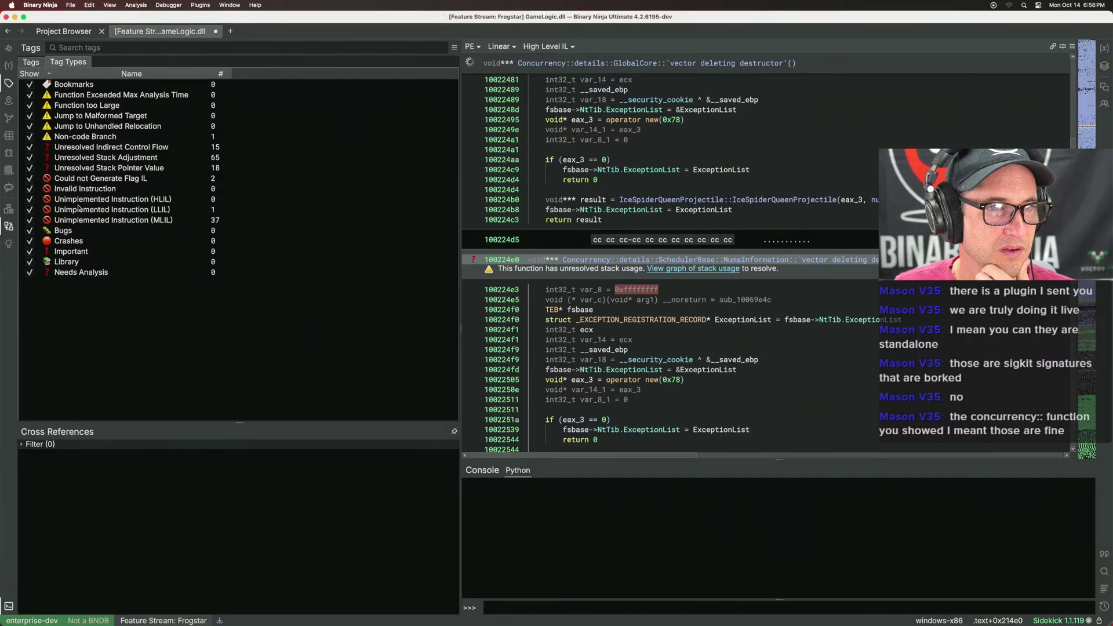
left_click(32, 62)
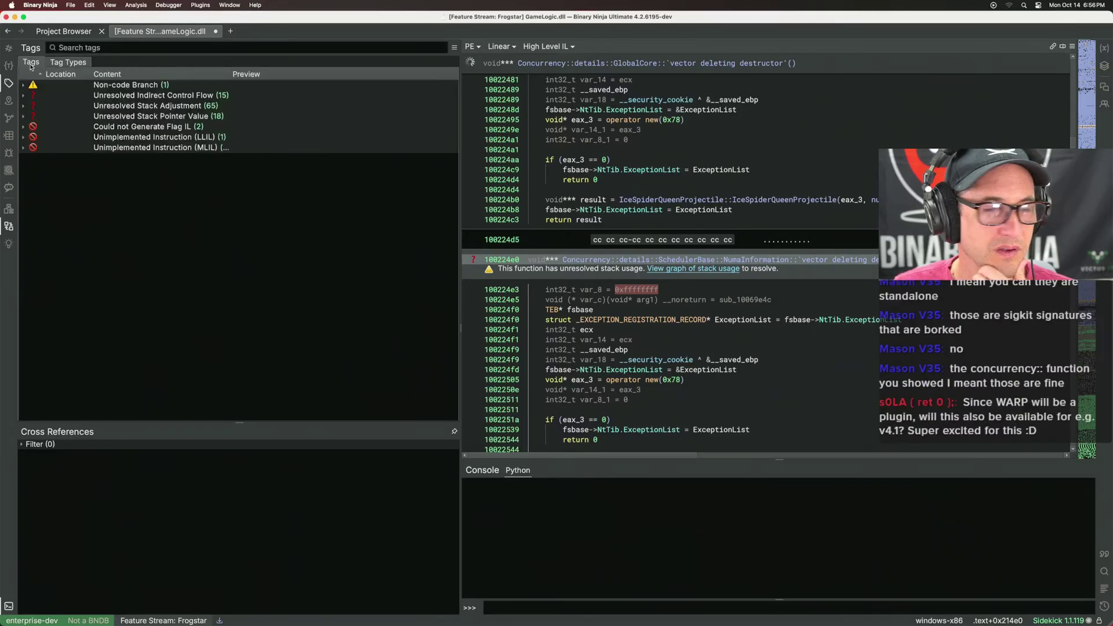
left_click(63, 31)
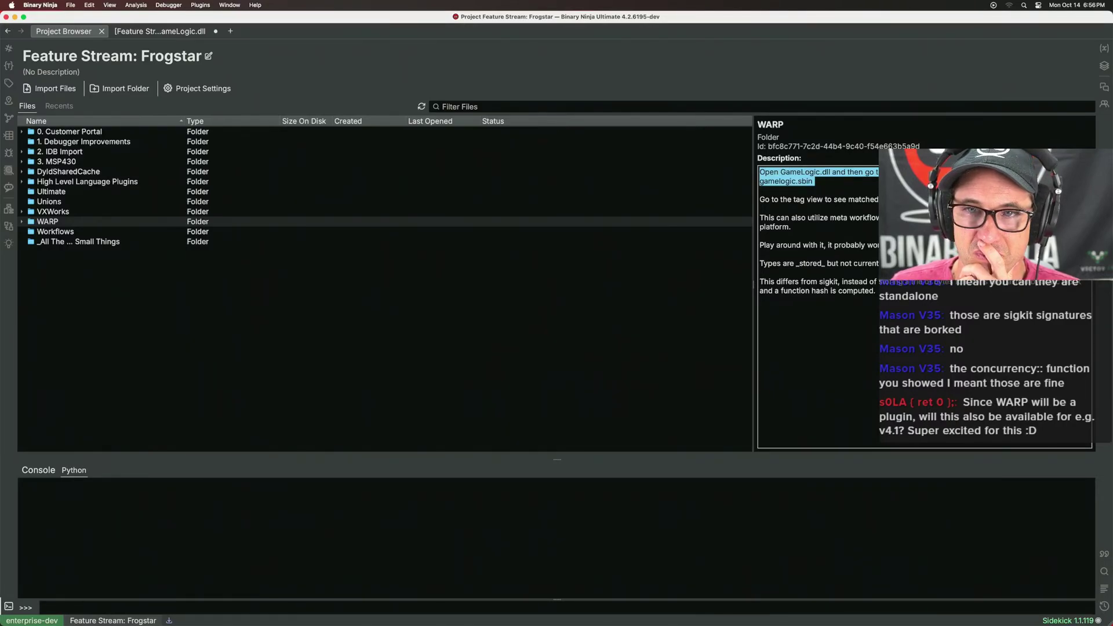
left_click_drag(887, 227, 830, 218)
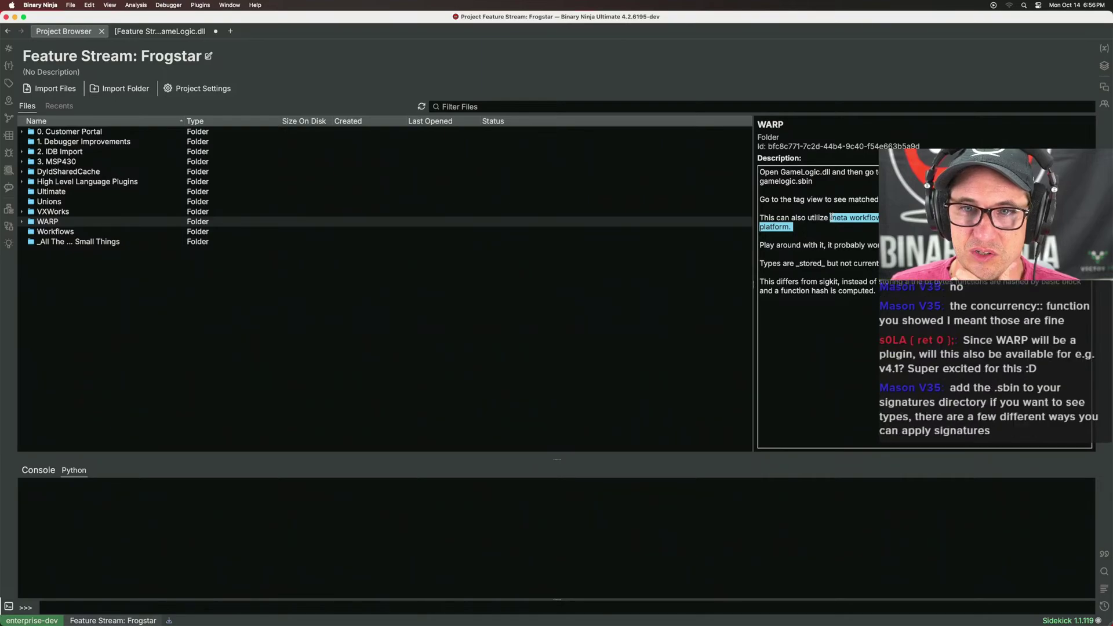
left_click_drag(830, 218, 841, 220)
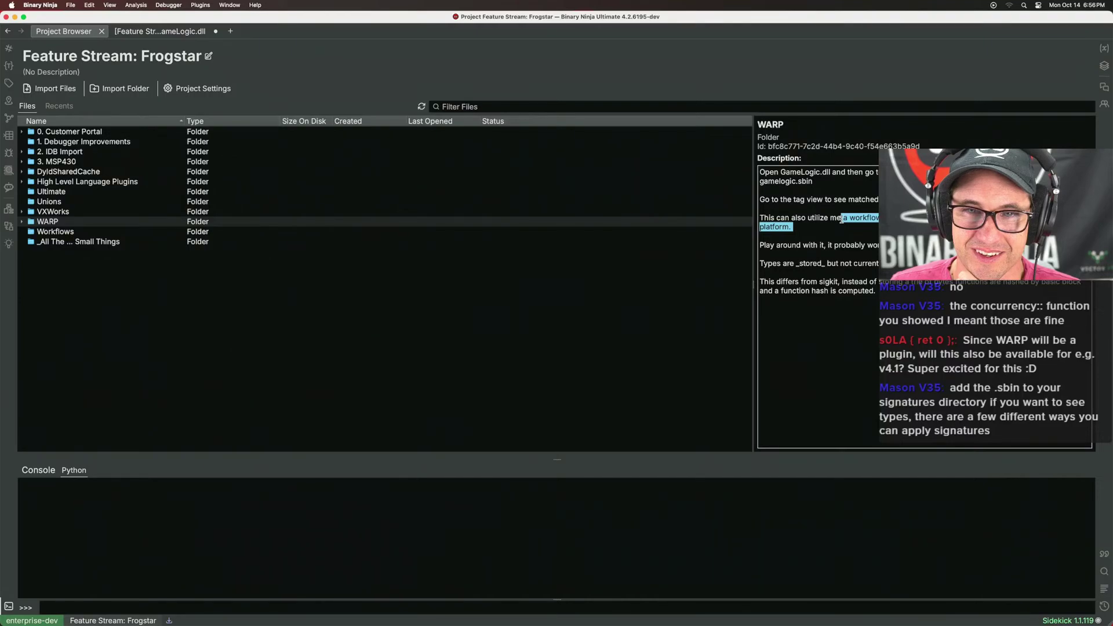
left_click(928, 311)
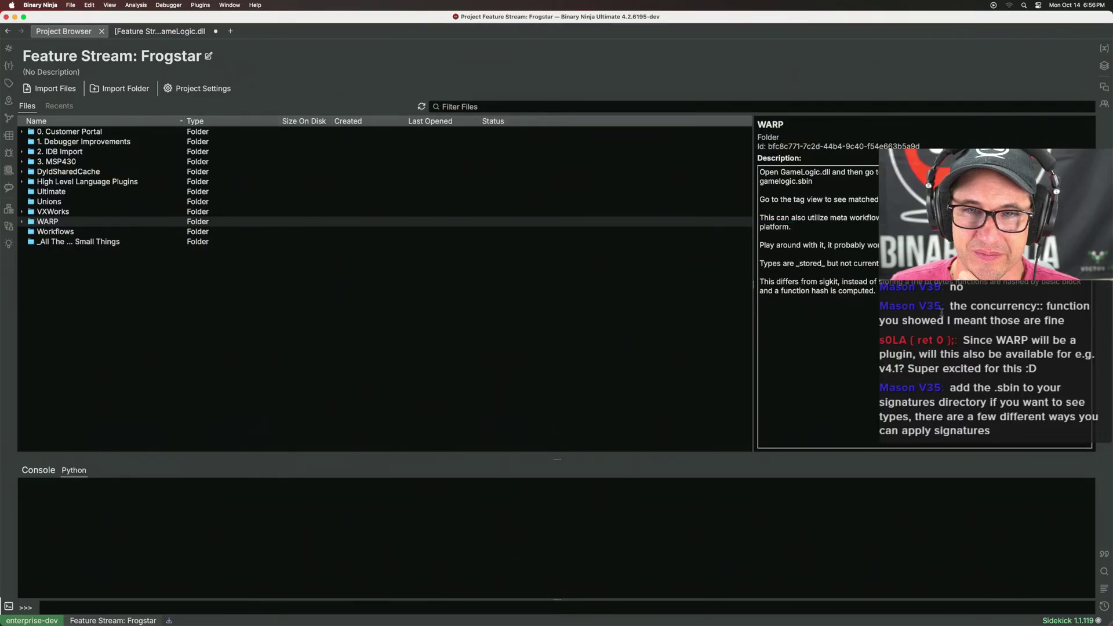
left_click_drag(941, 312, 821, 211)
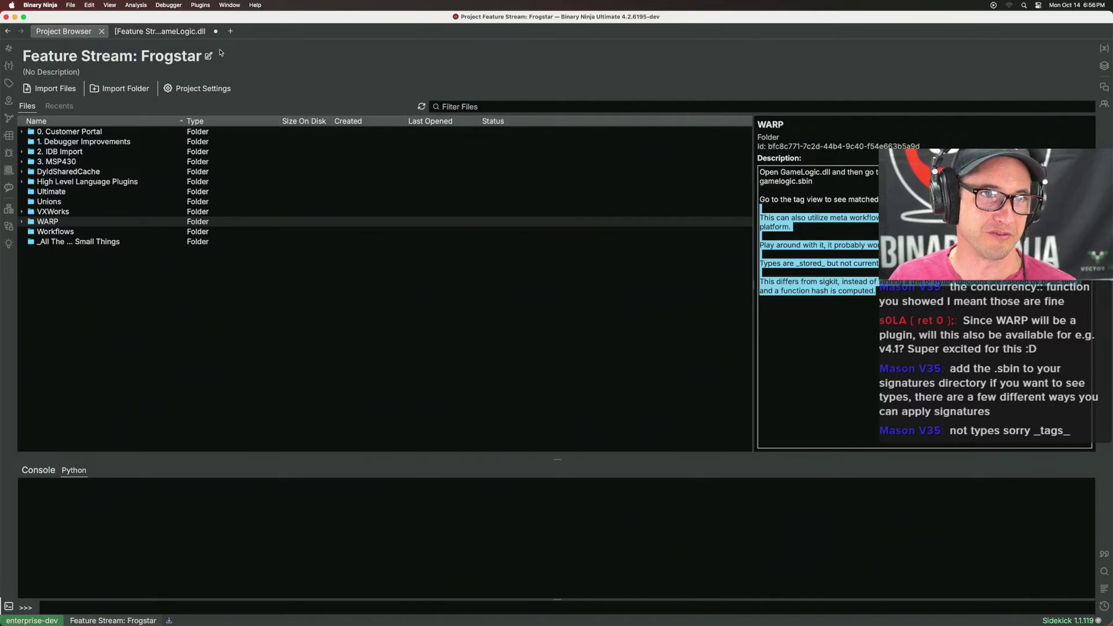
left_click(177, 34)
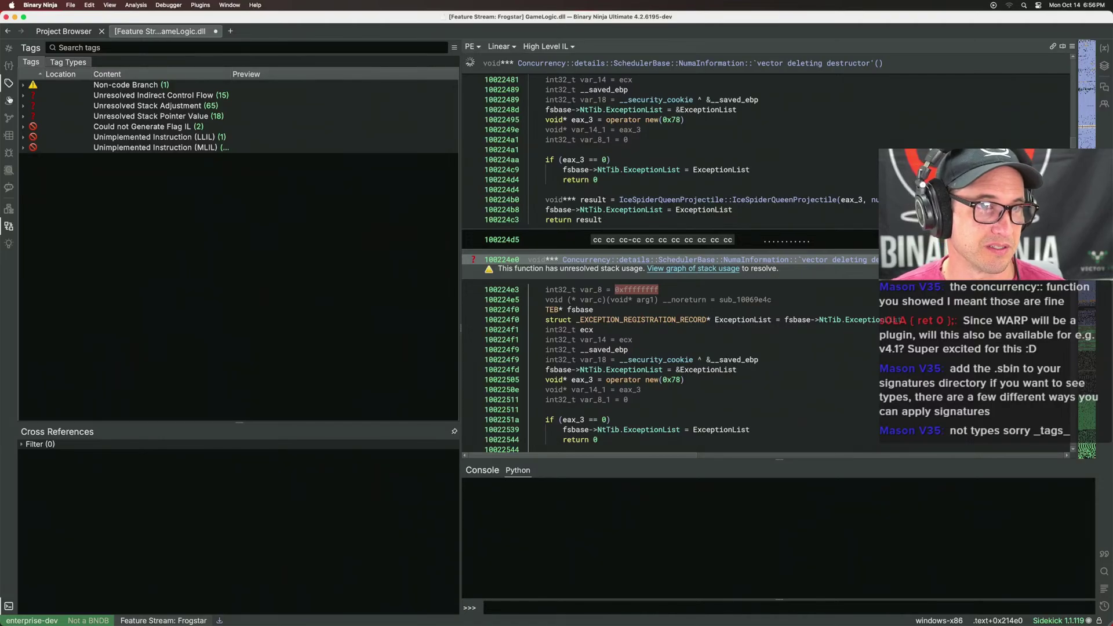
Browse the Types tree: GameLogic.dll User Types, System Types and the windows-x86 platform types.
left_click(8, 66)
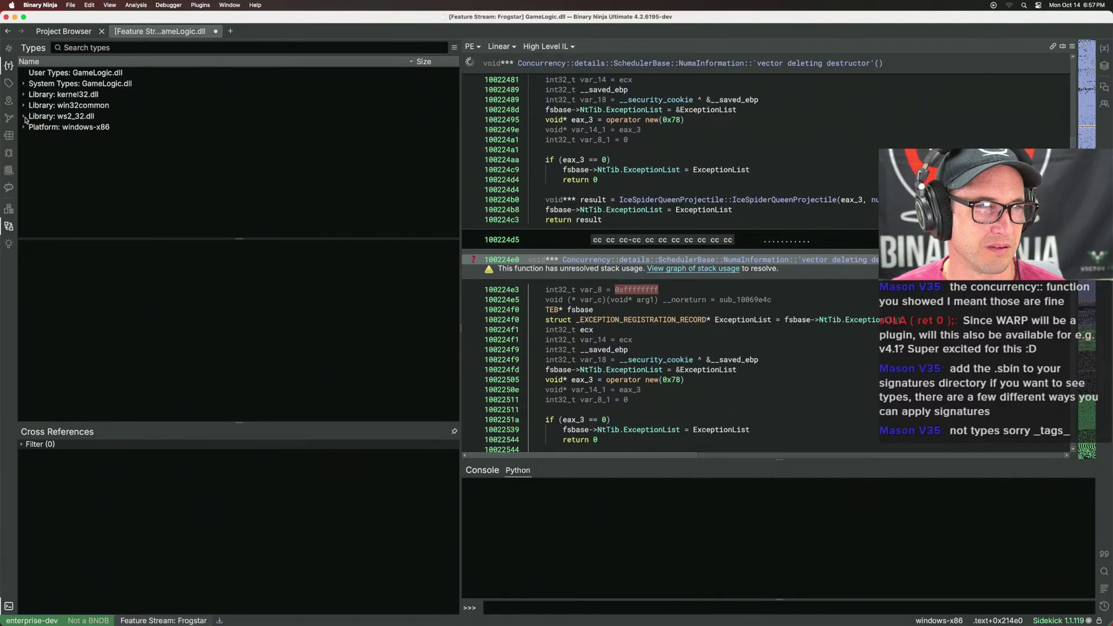
left_click(23, 84)
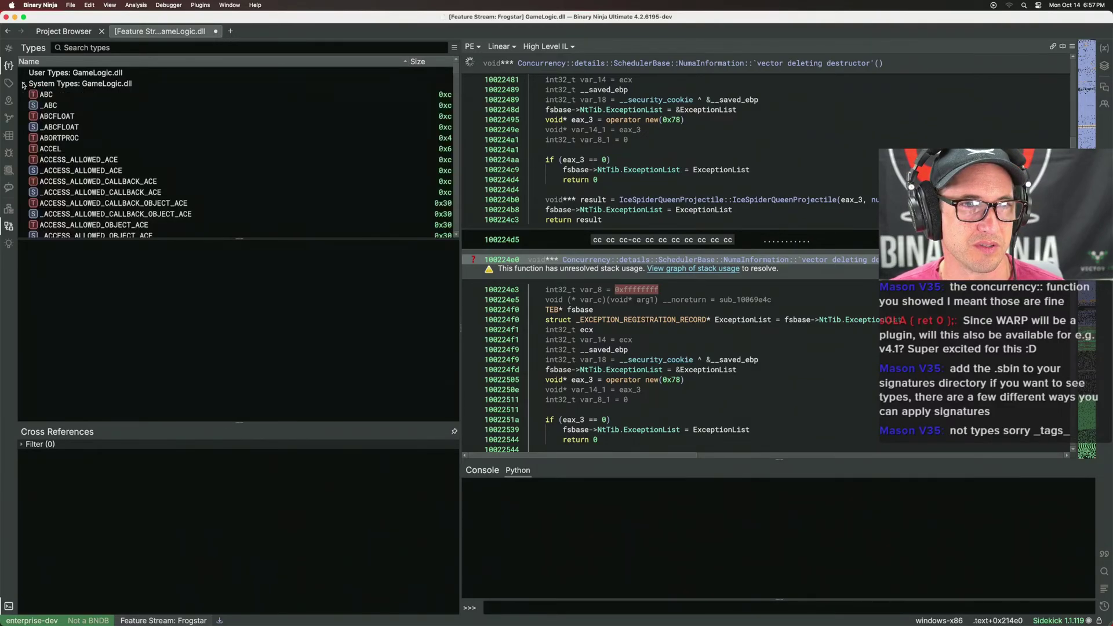
left_click(24, 84)
left_click(35, 74)
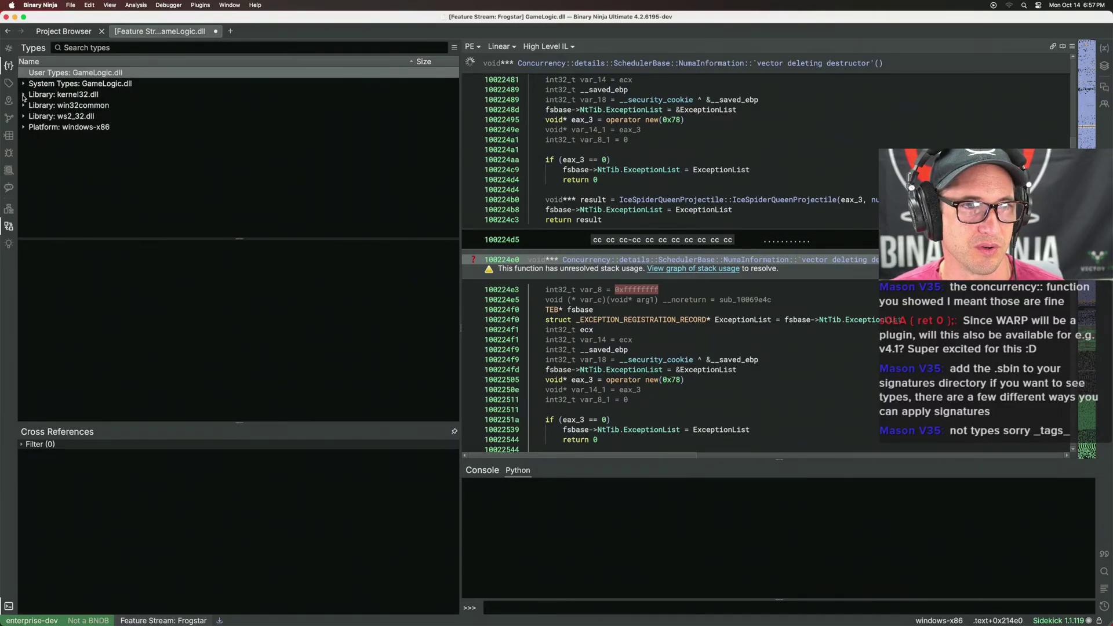
left_click(23, 128)
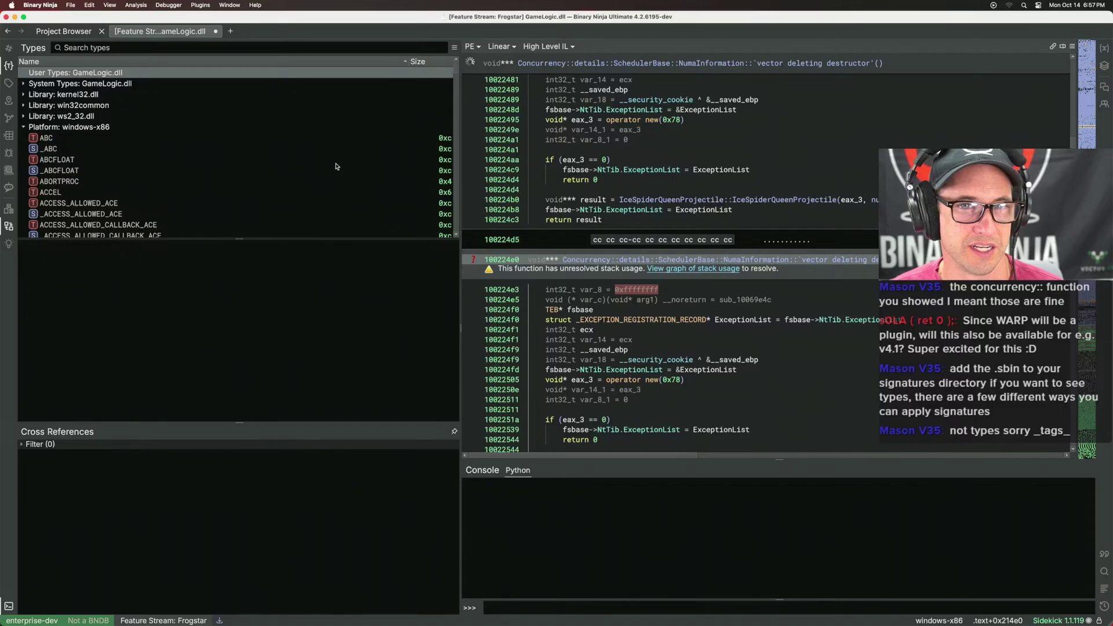
left_click(637, 303)
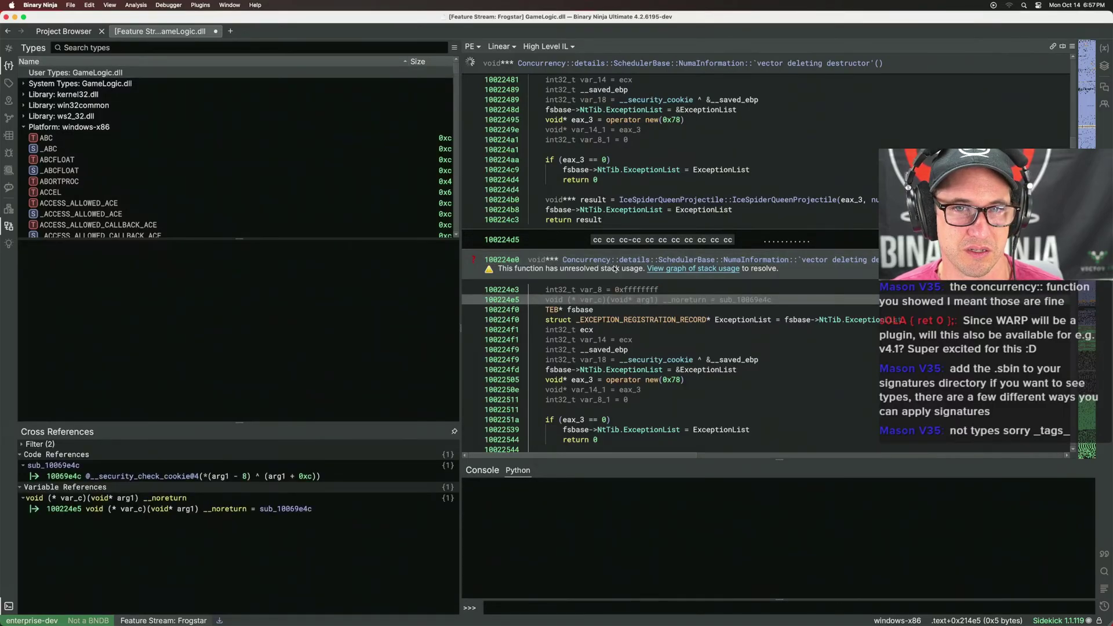
scroll(645, 274, "up", 5)
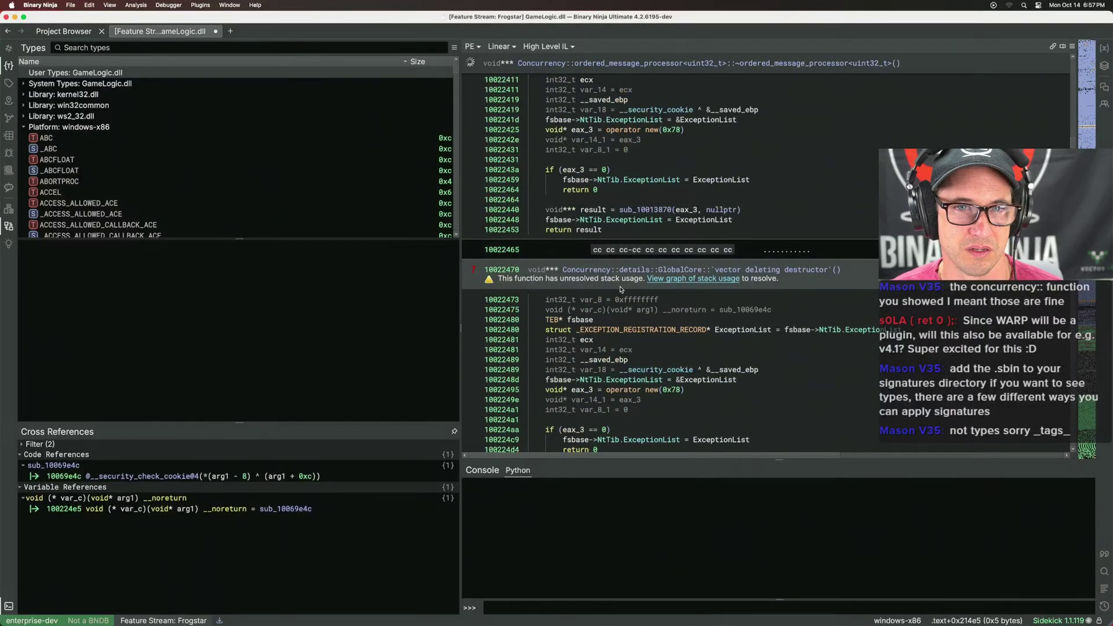
scroll(628, 287, "up", 1)
scroll(630, 289, "up", 3)
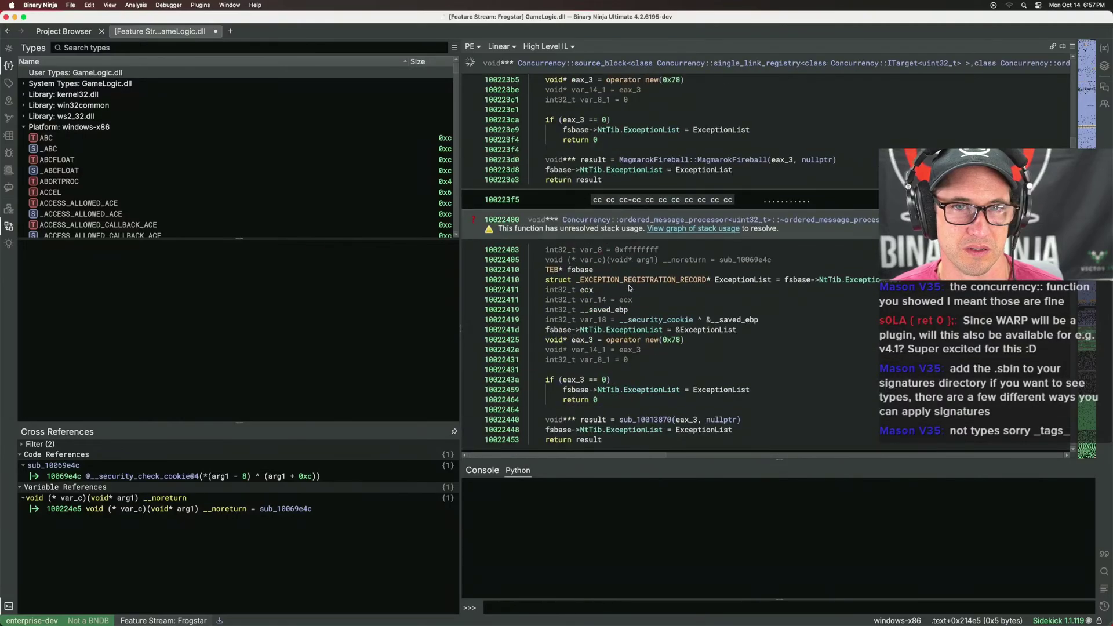
scroll(328, 148, "down", 5)
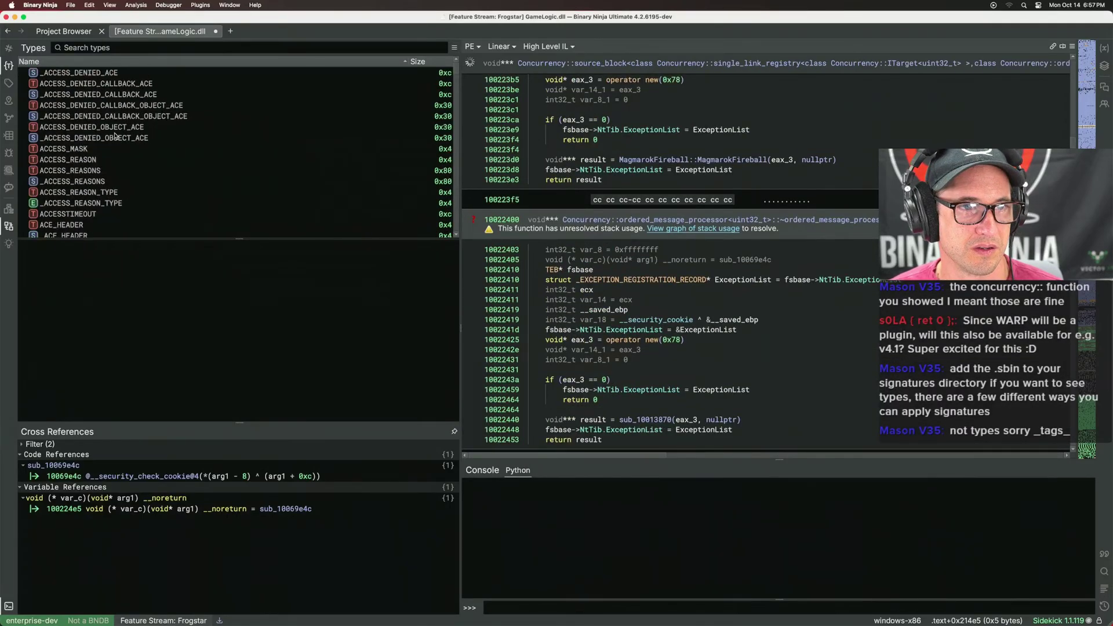
Search the types for 'ordered_message', check the win32common matches, then clear the search.
left_click(127, 48)
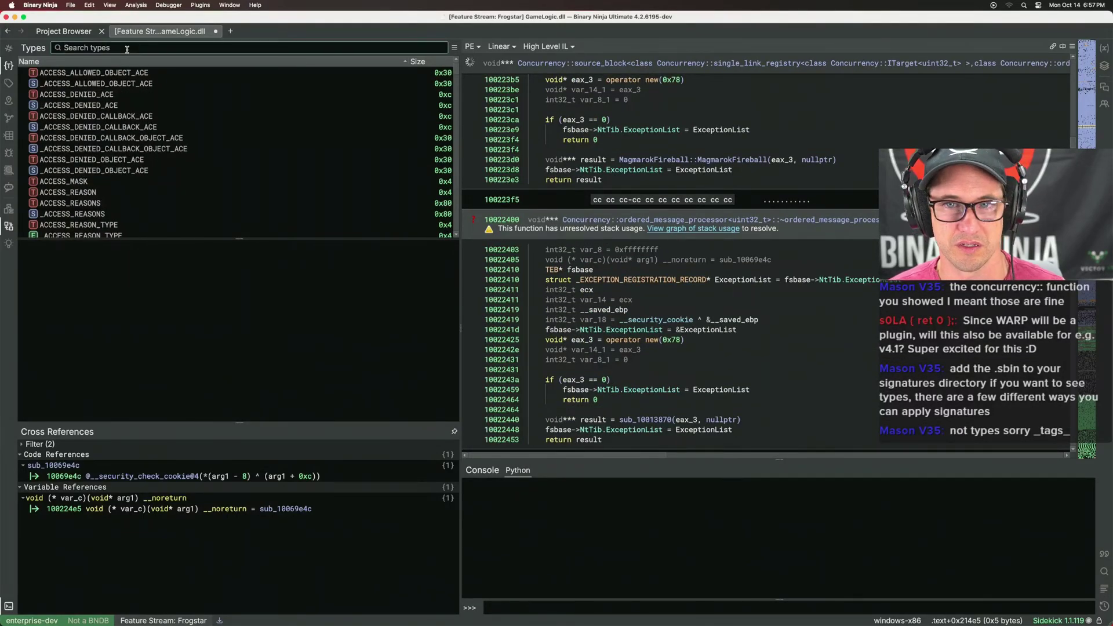
type("ordered")
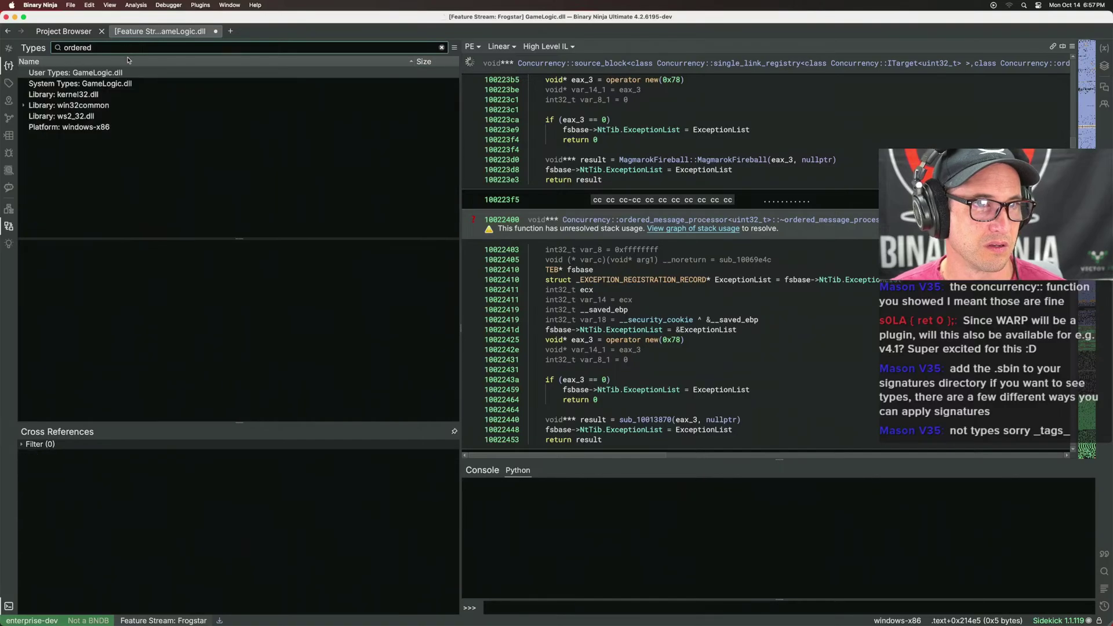
left_click(23, 106)
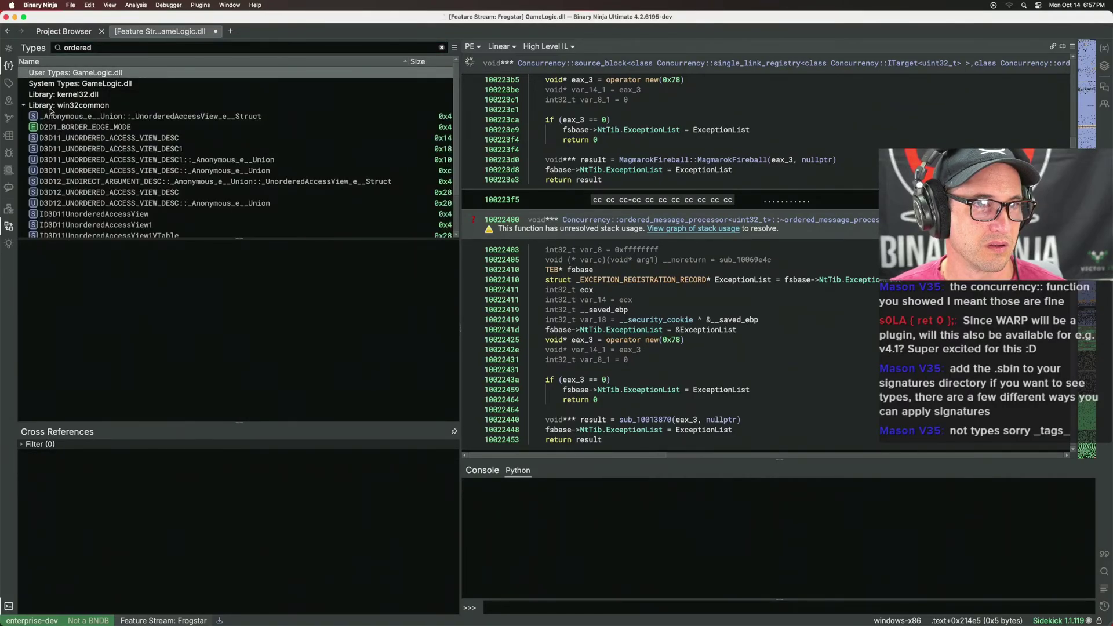
left_click(110, 50)
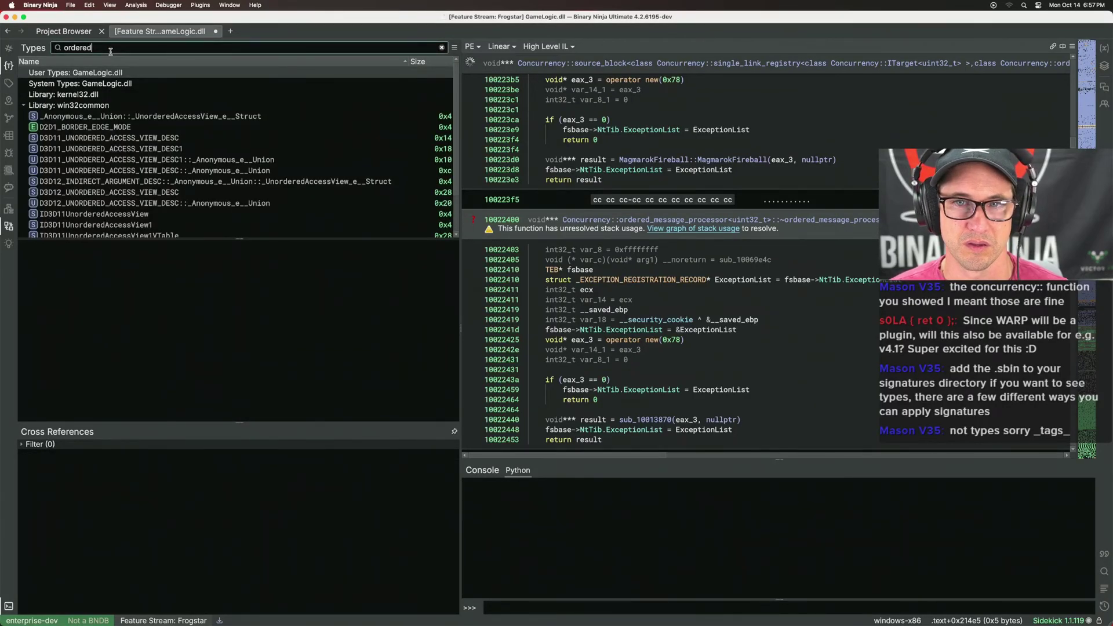
type("_message")
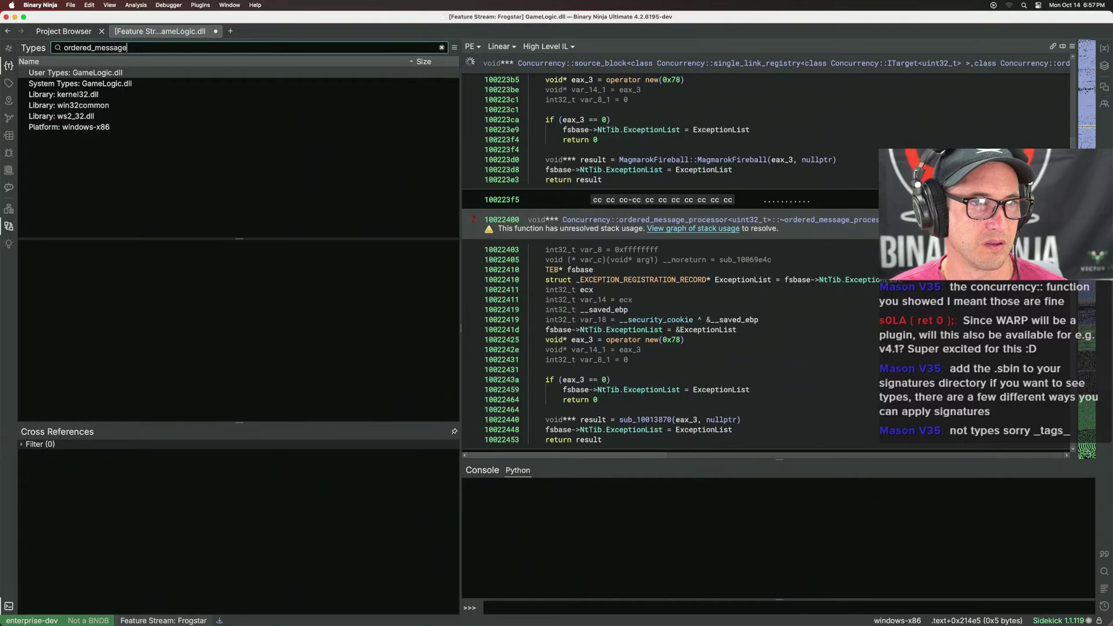
key("super+a")
key("BackSpace")
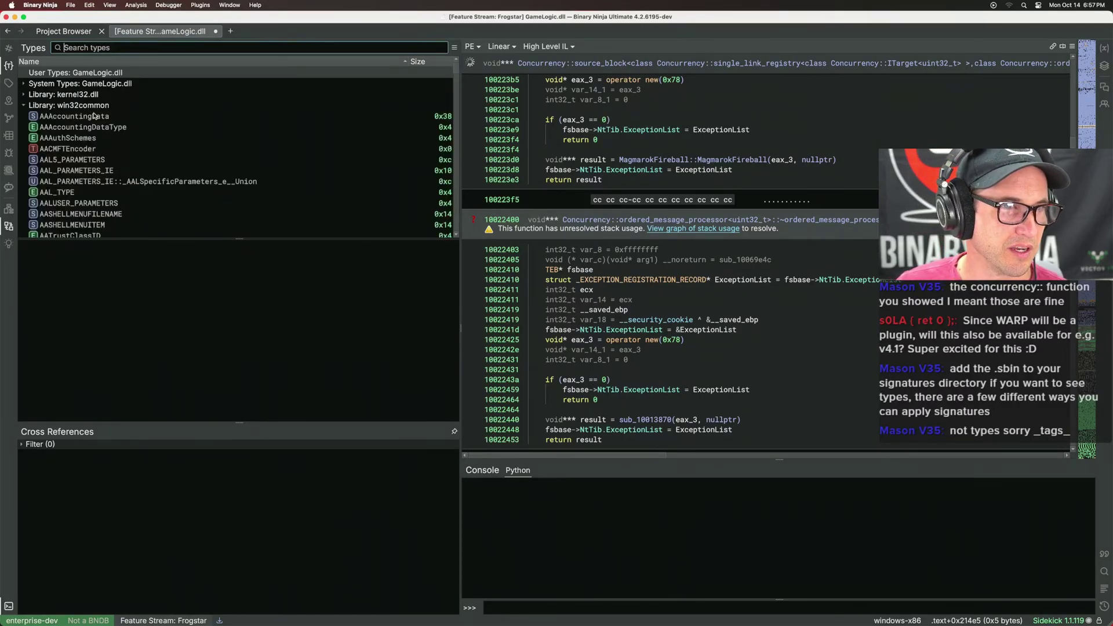
Collapse the Platform: windows-x86 group so only top-level type groups remain.
scroll(95, 119, "down", 5)
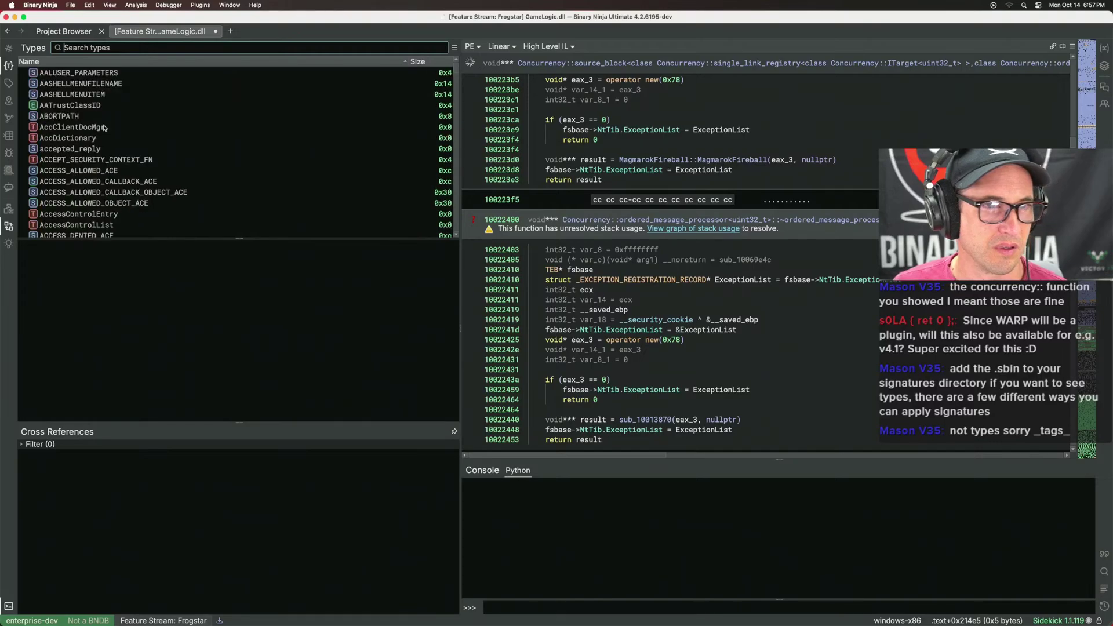
scroll(69, 119, "up", 6)
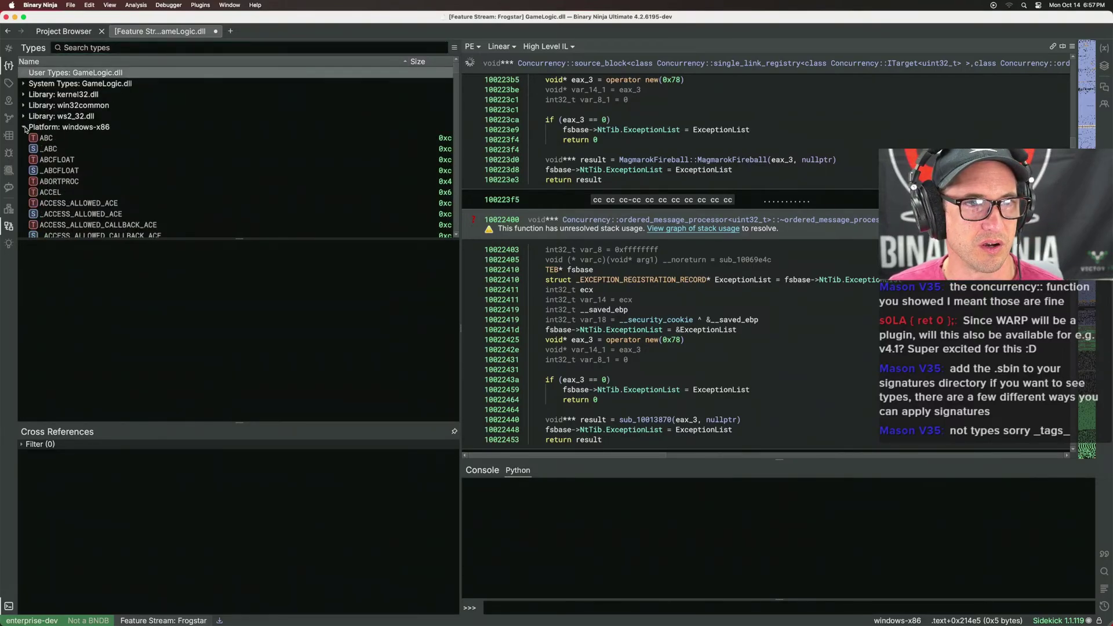
left_click(23, 127)
left_click(86, 127)
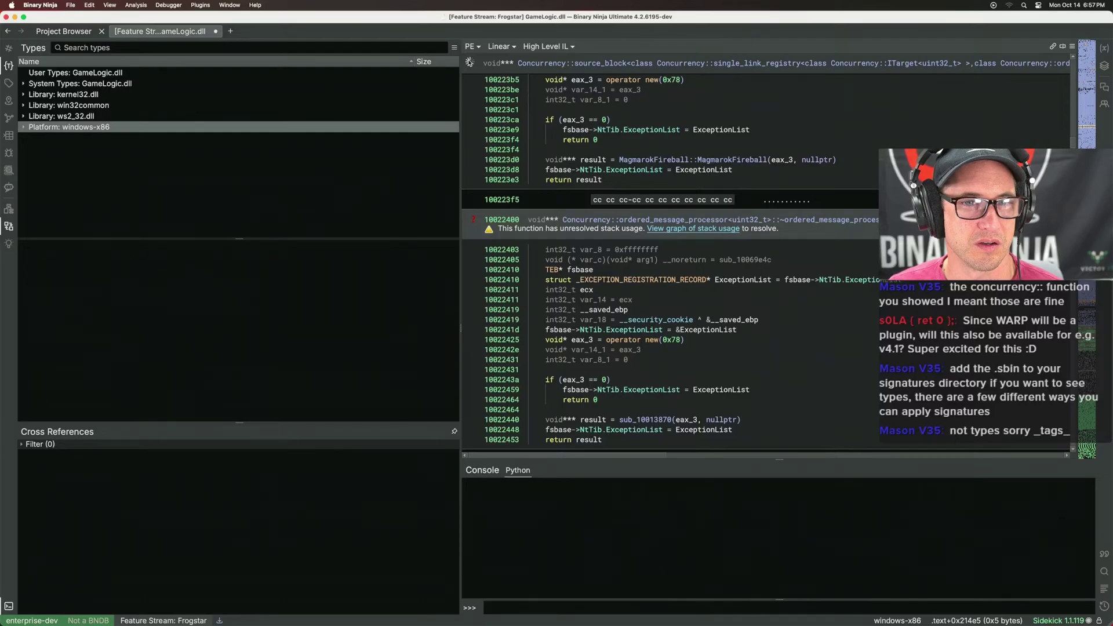
scroll(586, 188, "up", 8)
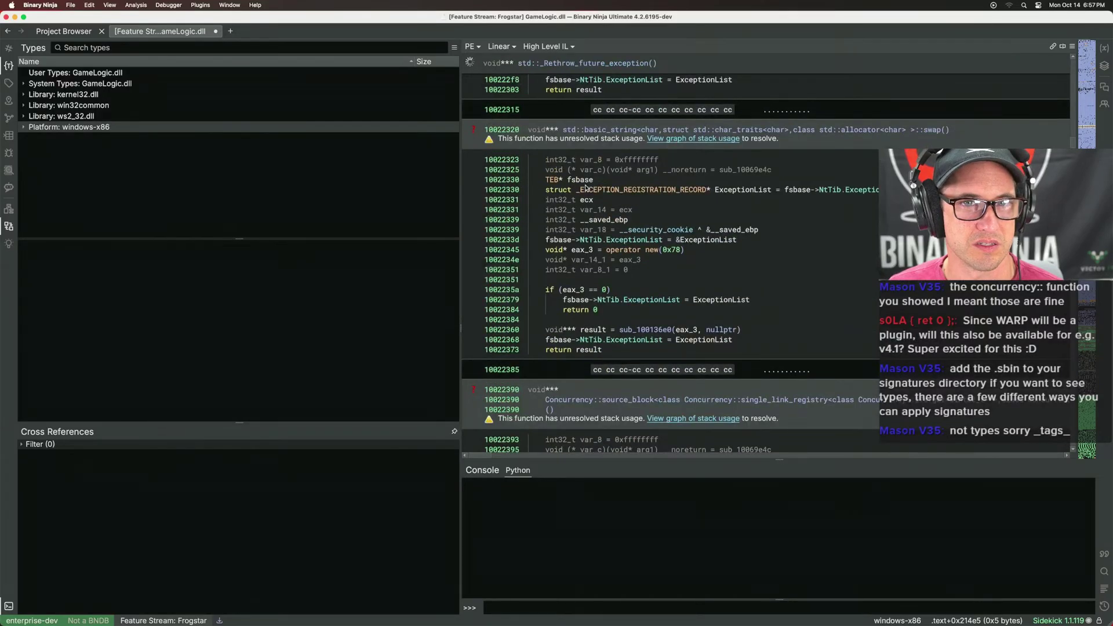
Scroll the Linear HLIL view to std::_Func_impl at 1002af50 and select its WARP symbol comment.
scroll(587, 188, "up", 8)
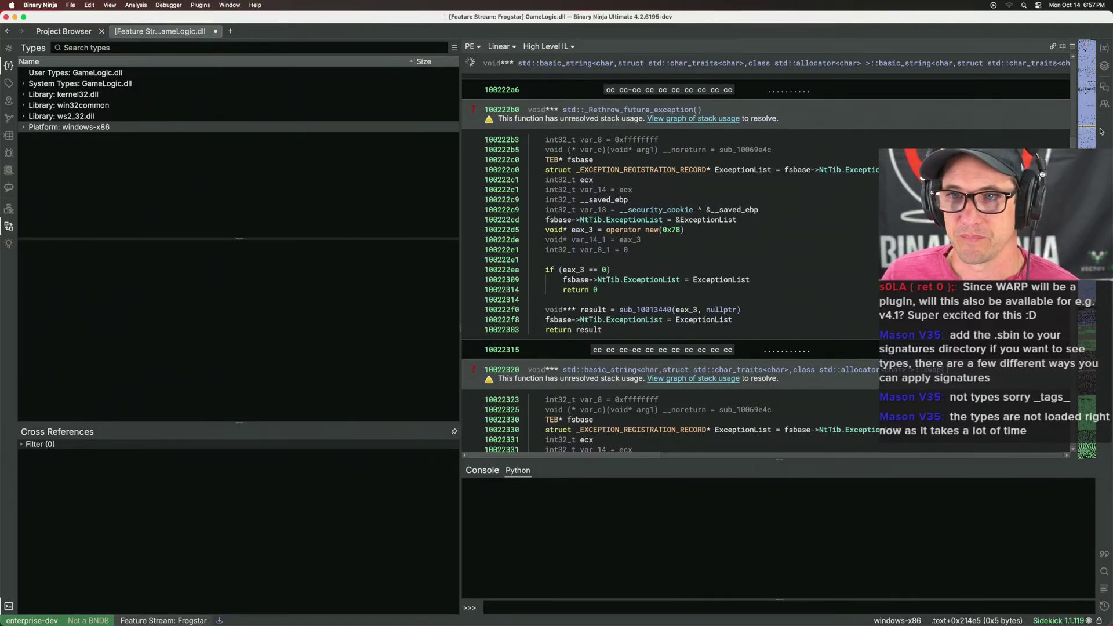
scroll(950, 133, "down", 20)
scroll(765, 260, "down", 15)
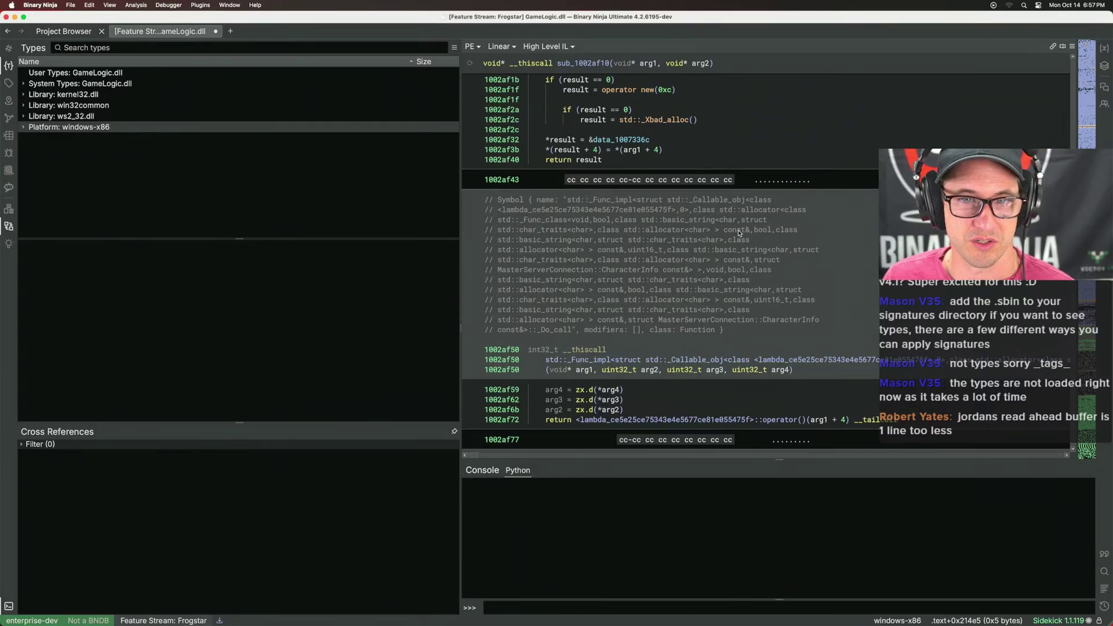
scroll(713, 261, "down", 1)
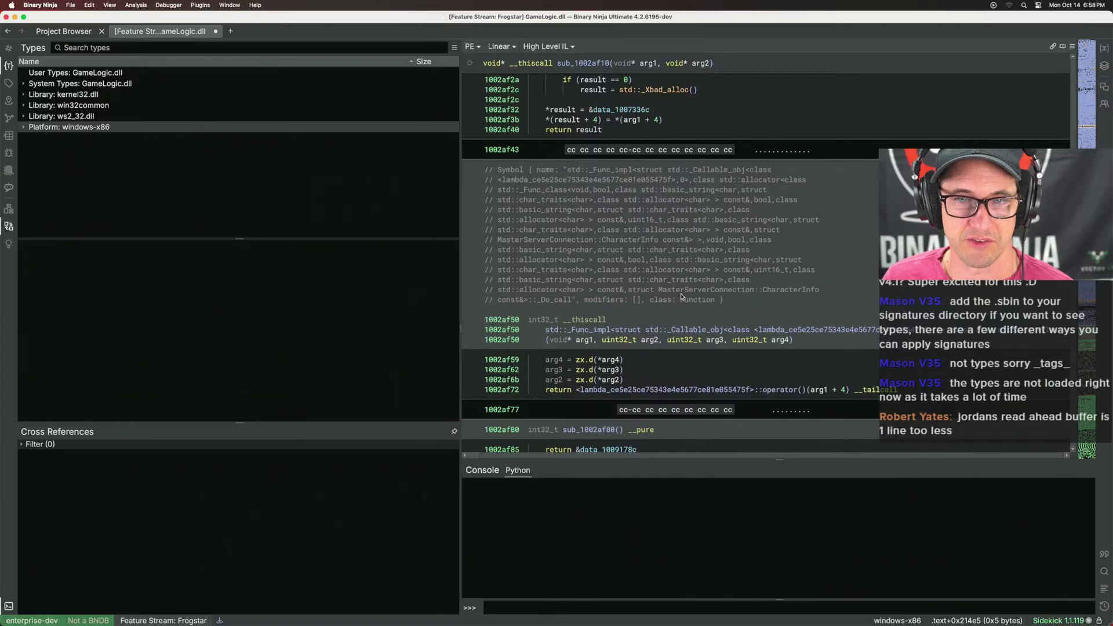
left_click(626, 318)
left_click_drag(623, 301, 629, 169)
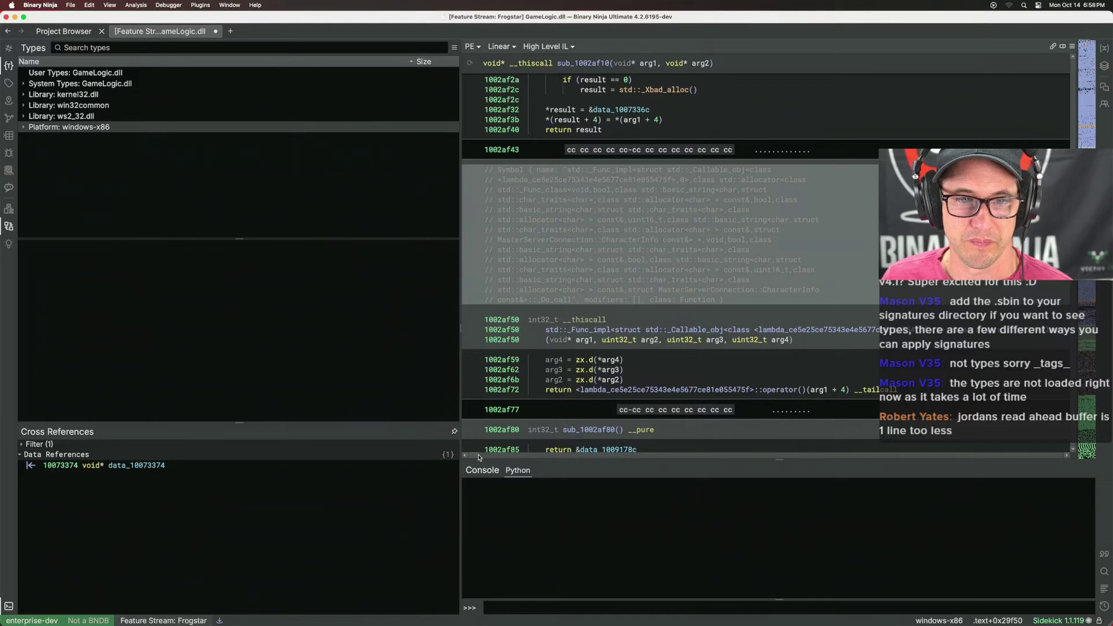
left_click_drag(478, 456, 456, 421)
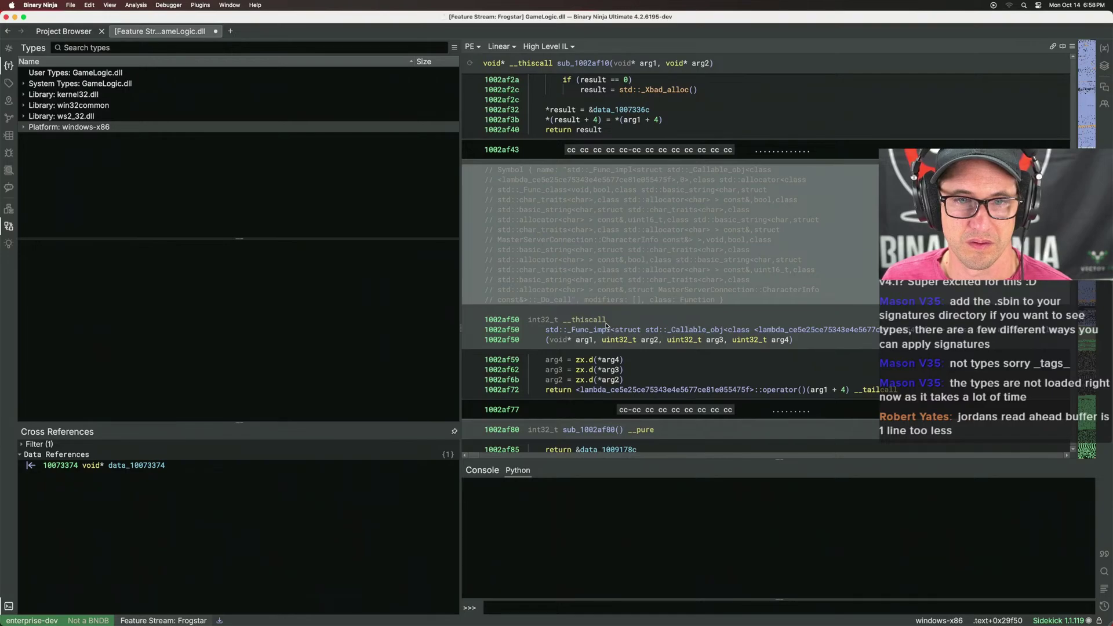
Navigate back to ActorFactory<BearChest>::CreateActor at 10021ec0.
scroll(607, 326, "down", 5)
scroll(515, 101, "up", 5)
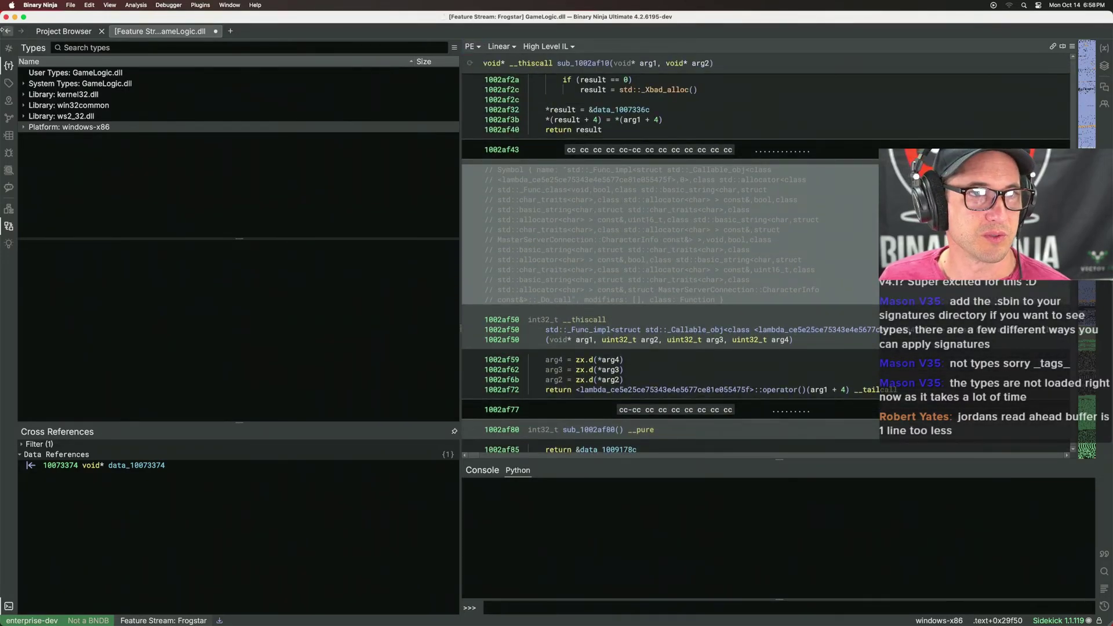
left_click(9, 33)
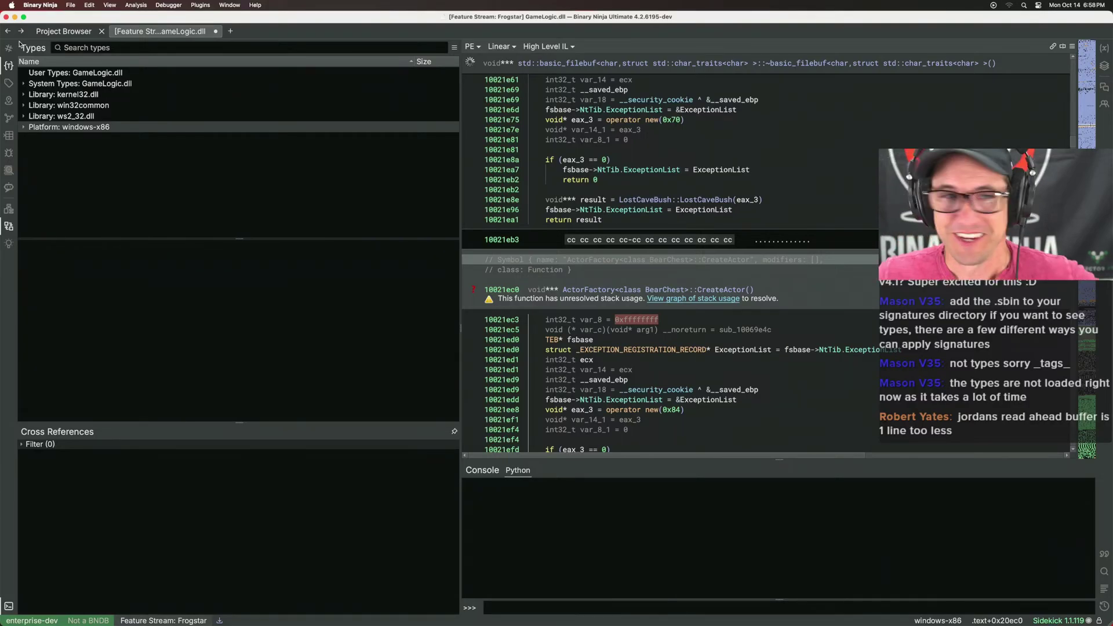
Show the Frogstar project files with the WARP folder expanded to GameLogic.dll and gamelogic.sbin.
left_click(77, 36)
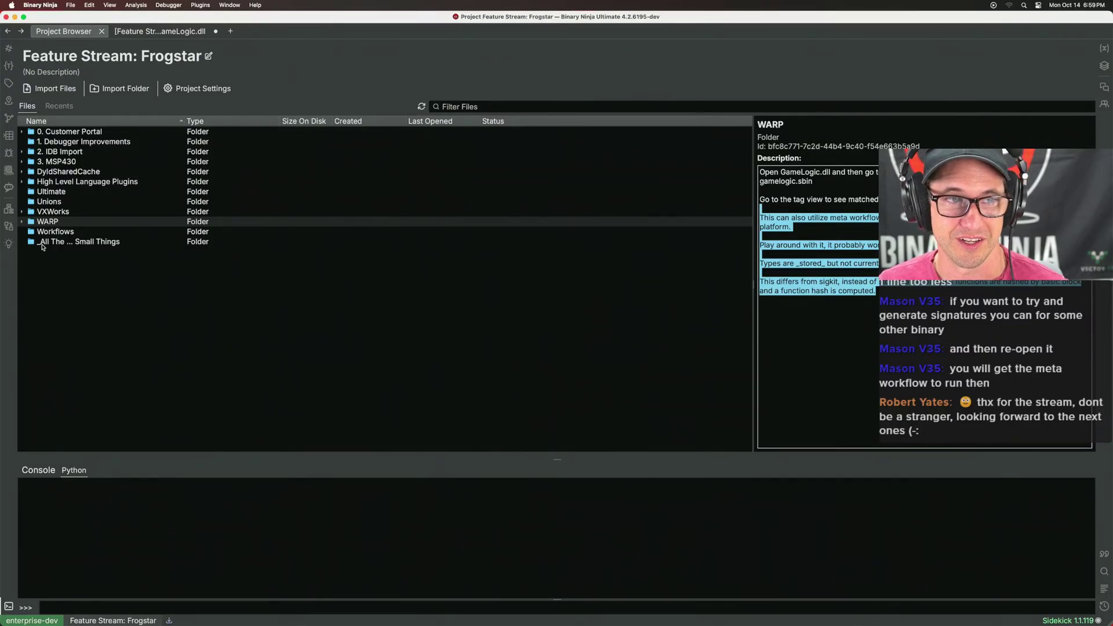
left_click(21, 222)
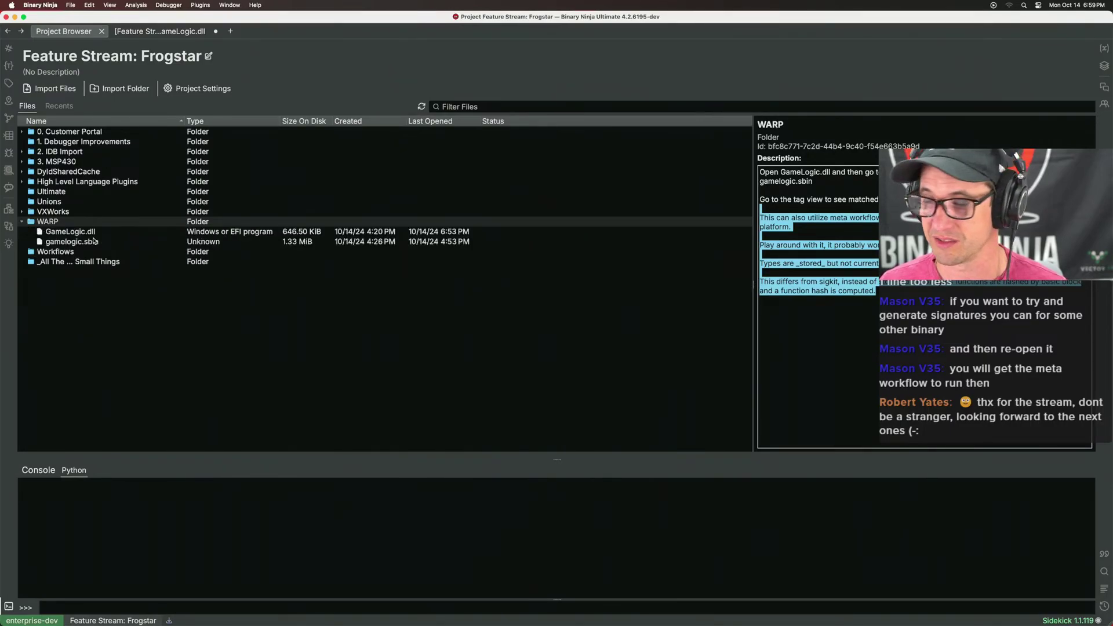